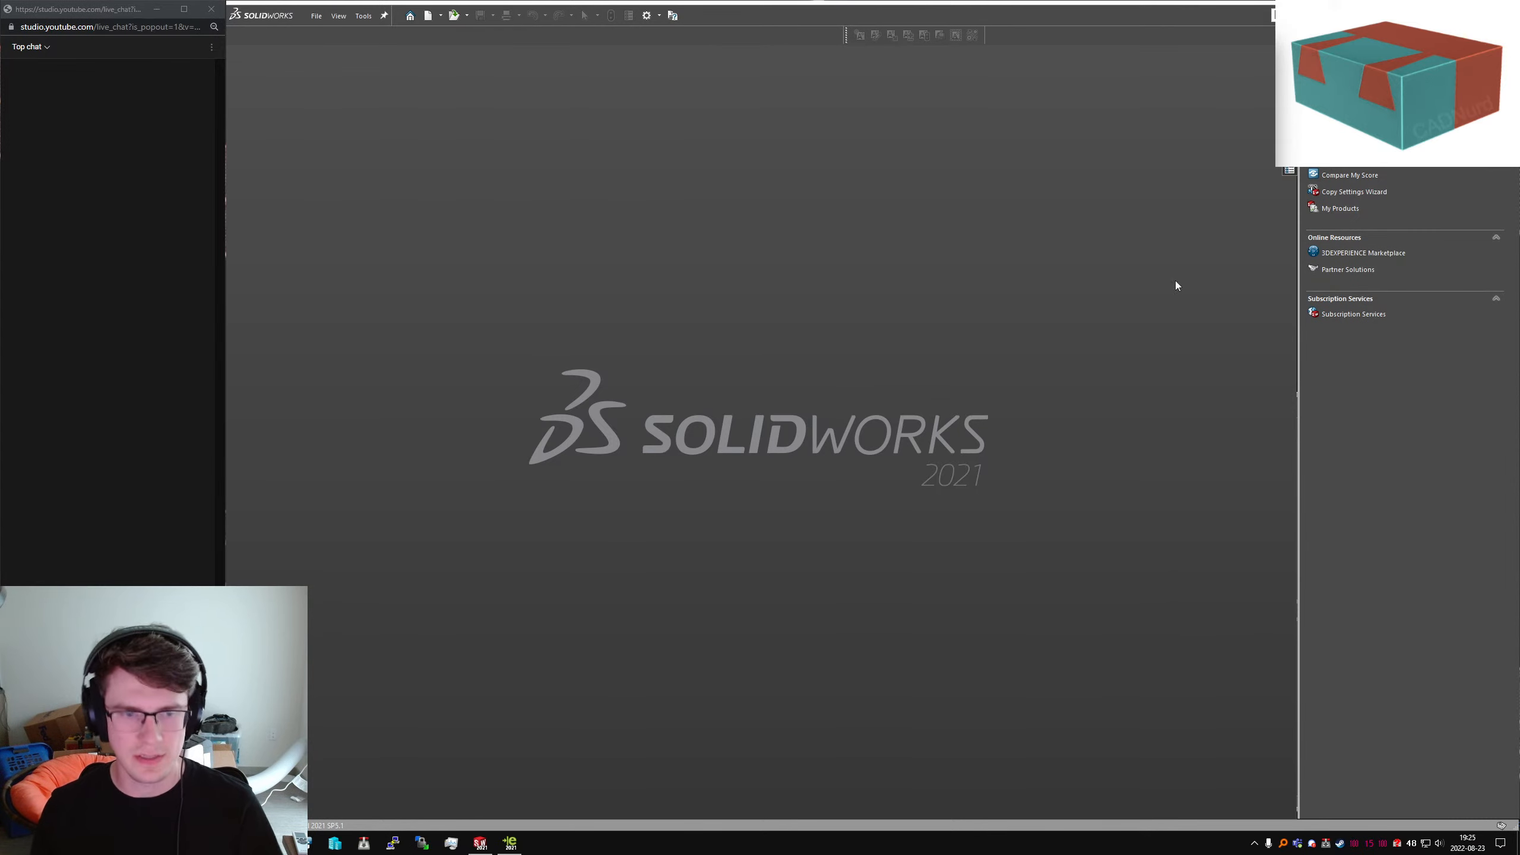
Bring the eDrawings Pro window with the ballooned tank assembly DWG in front of SolidWorks
click(515, 844)
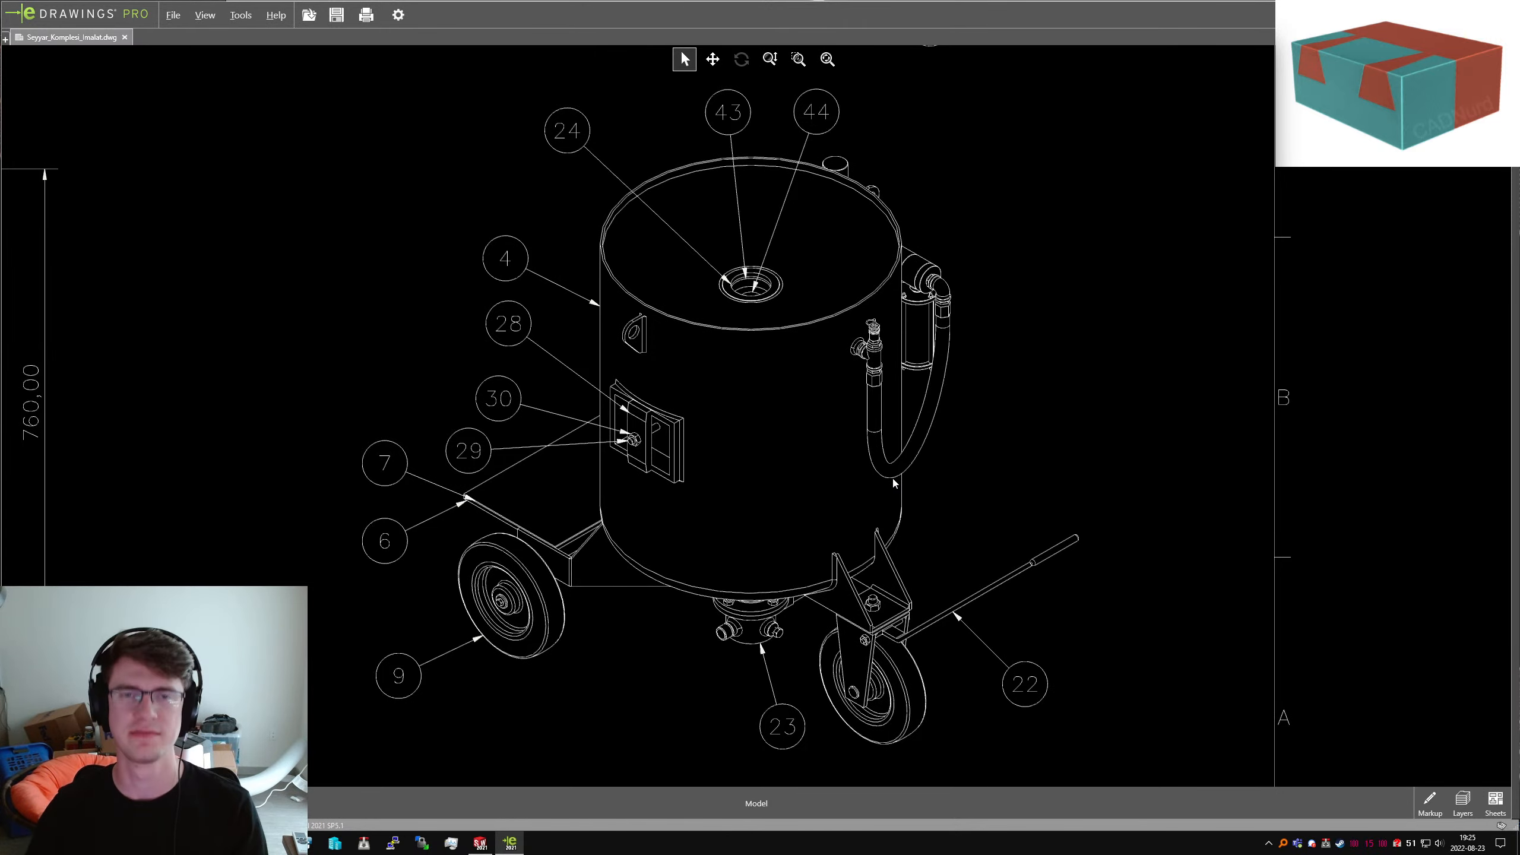
scroll(814, 488, up, 10)
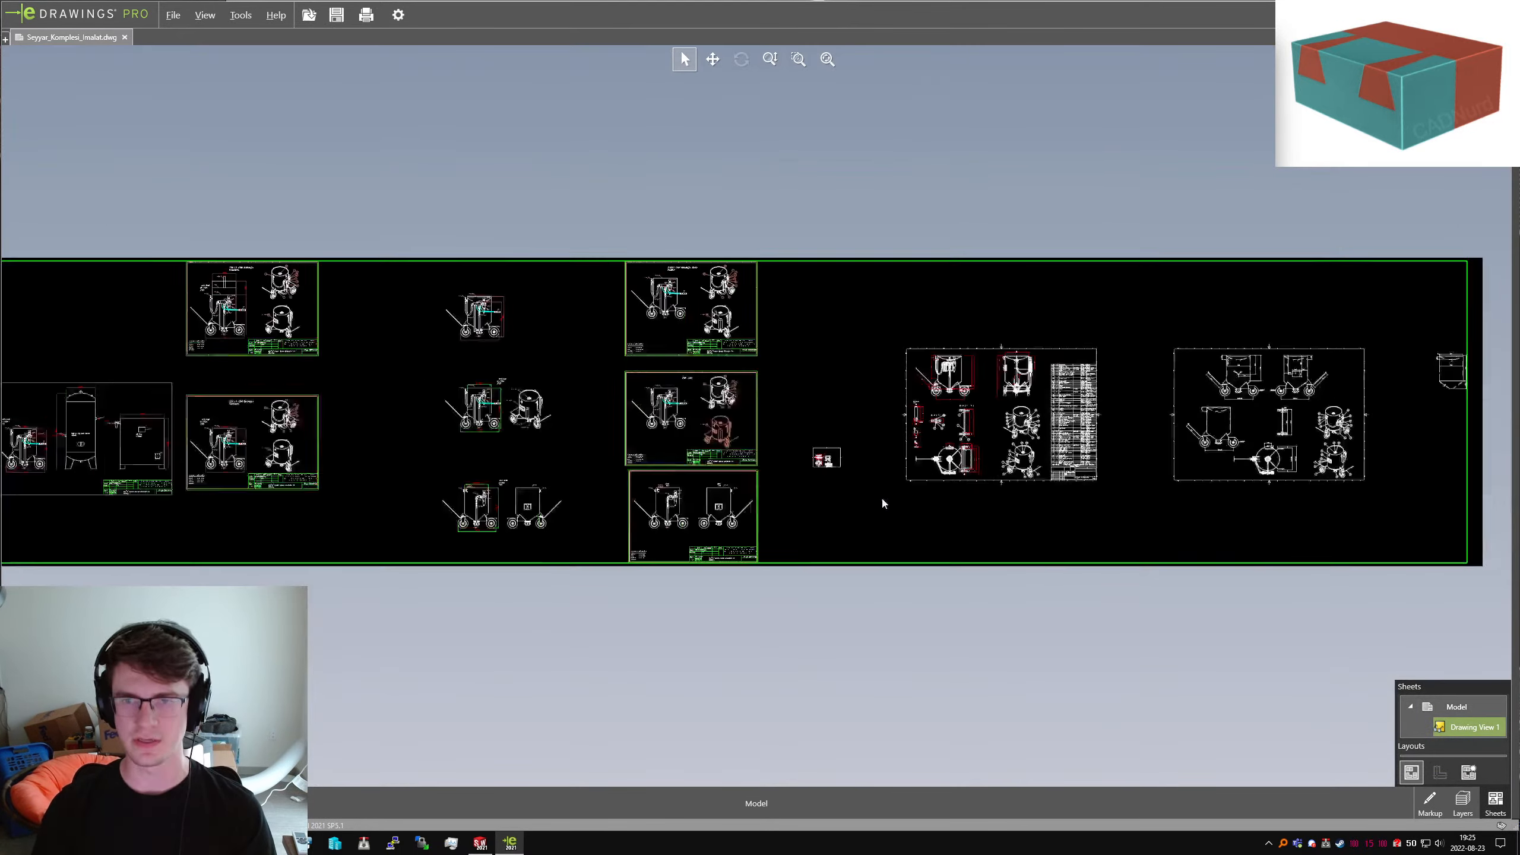
double_click(882, 499)
click(908, 623)
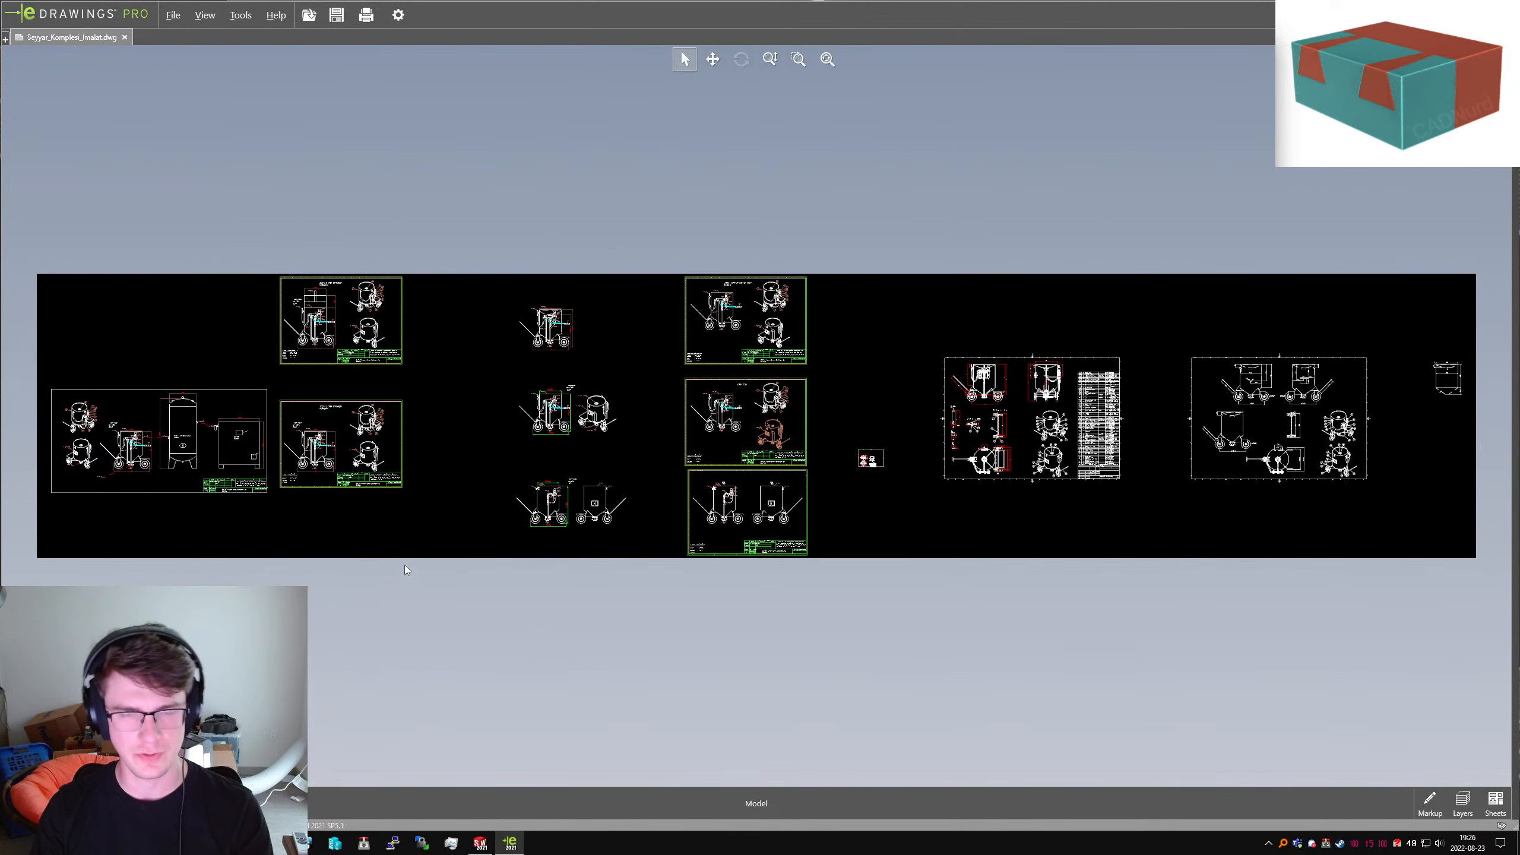
scroll(255, 406, down, 5)
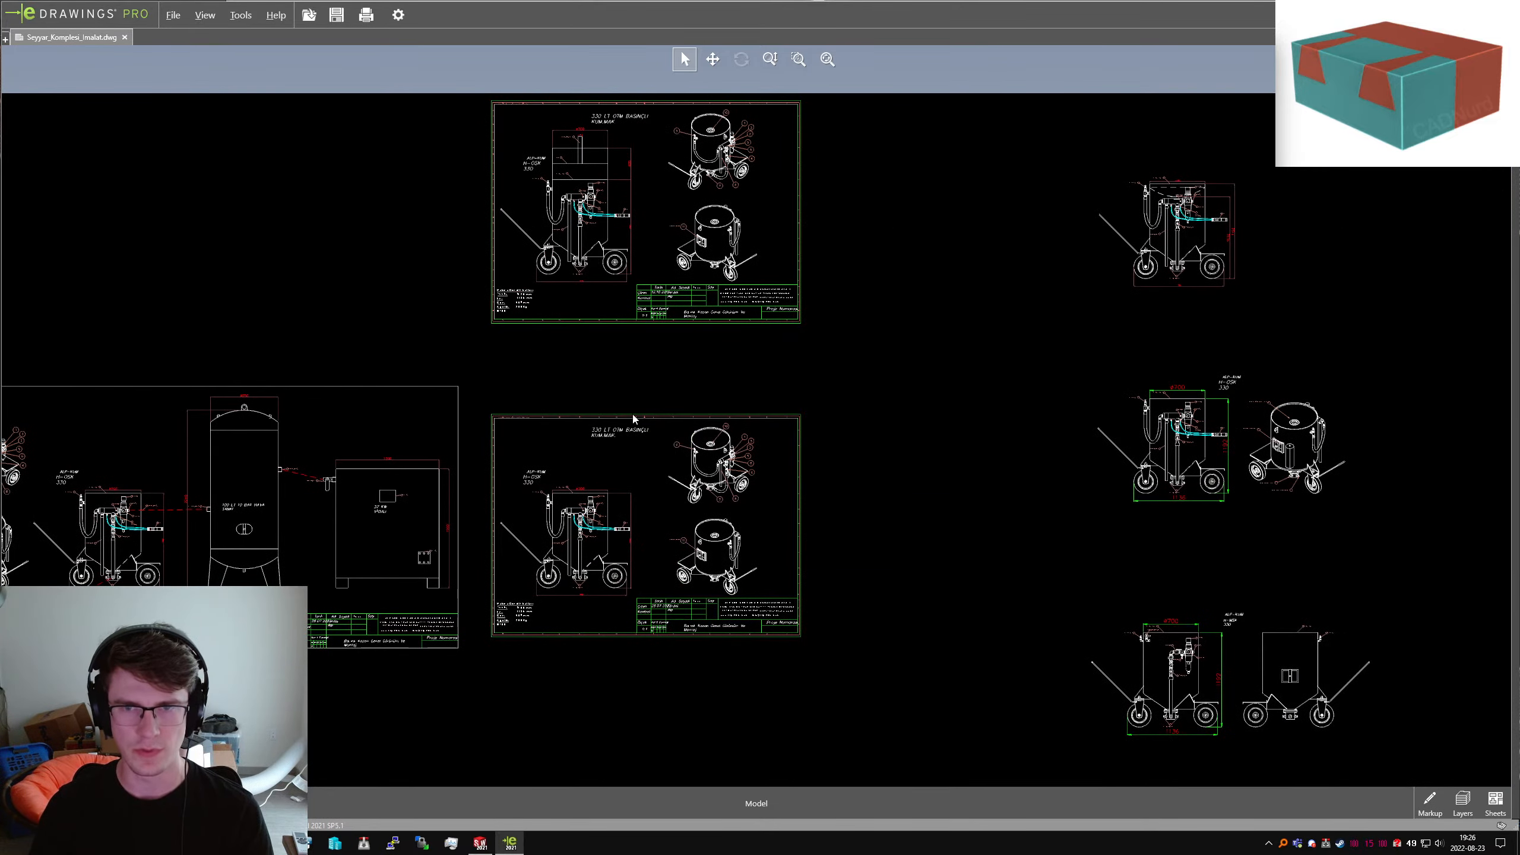
scroll(634, 419, up, 3)
scroll(634, 419, up, 2)
scroll(1152, 383, down, 4)
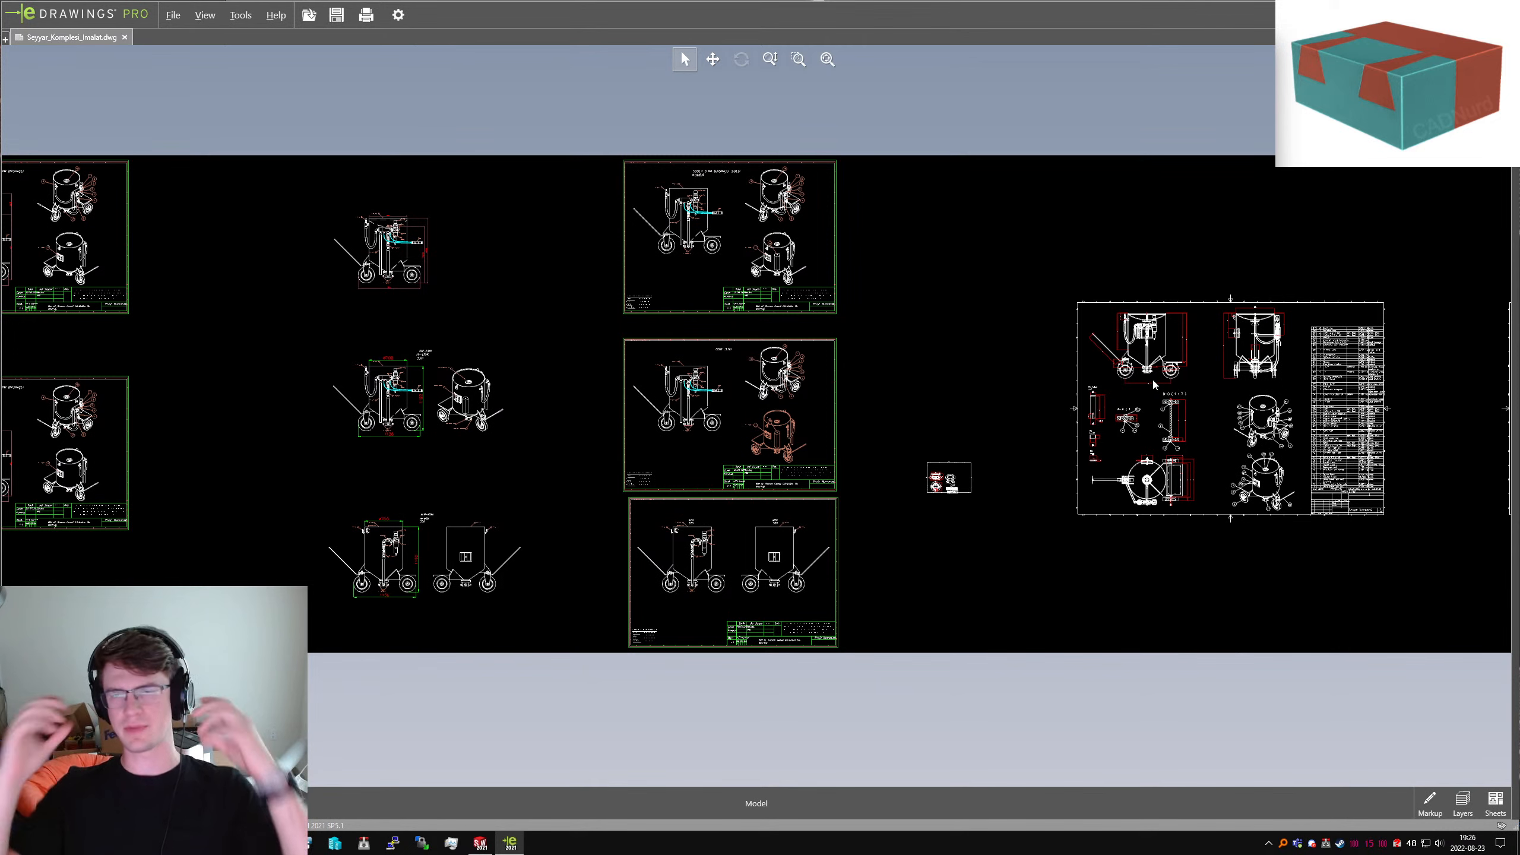
scroll(1149, 371, up, 3)
scroll(1269, 395, down, 4)
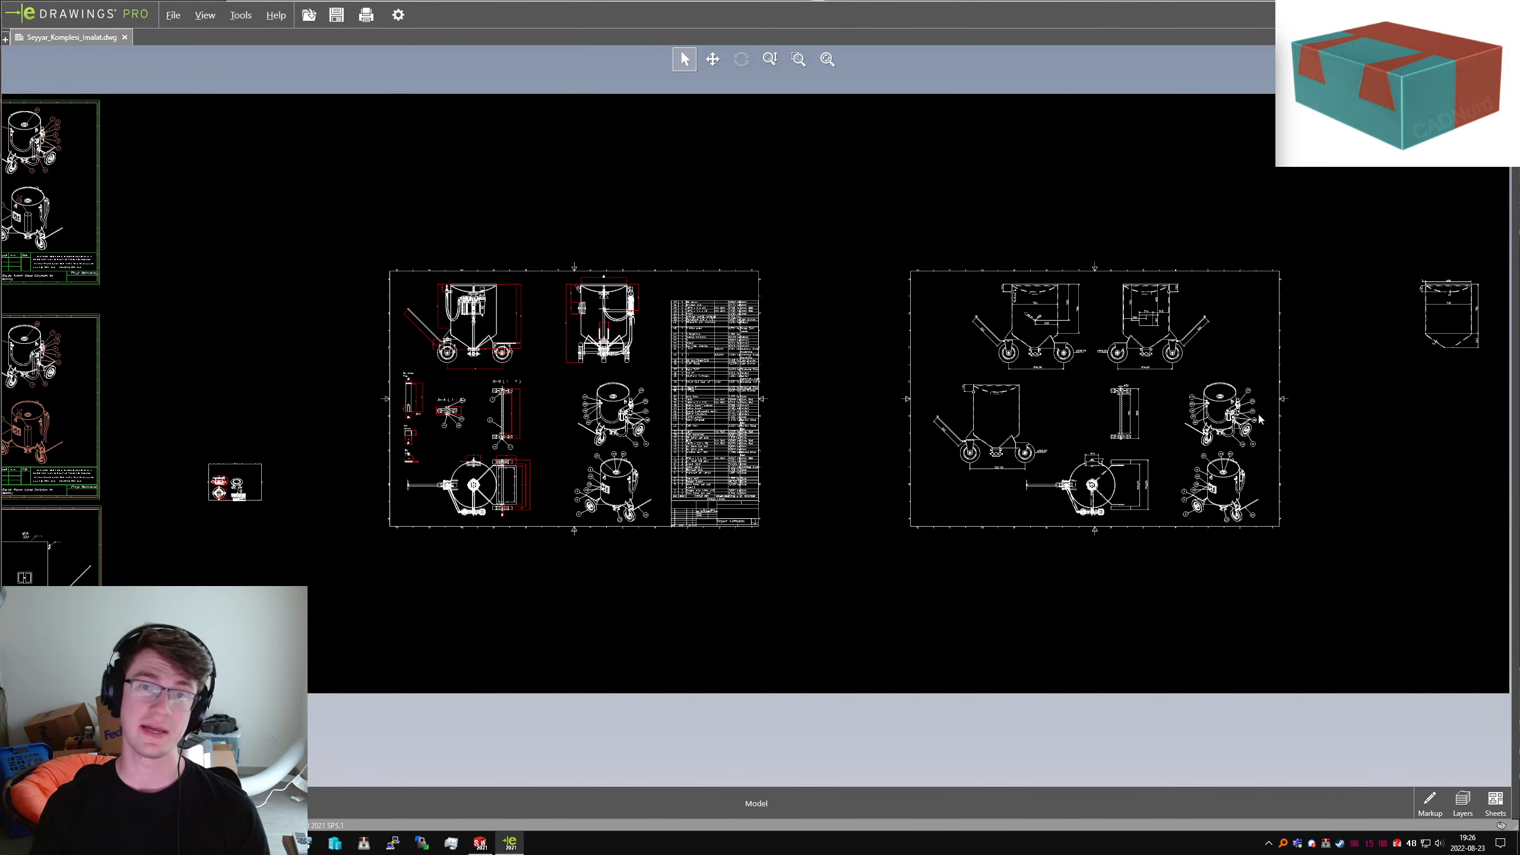
scroll(1261, 420, down, 2)
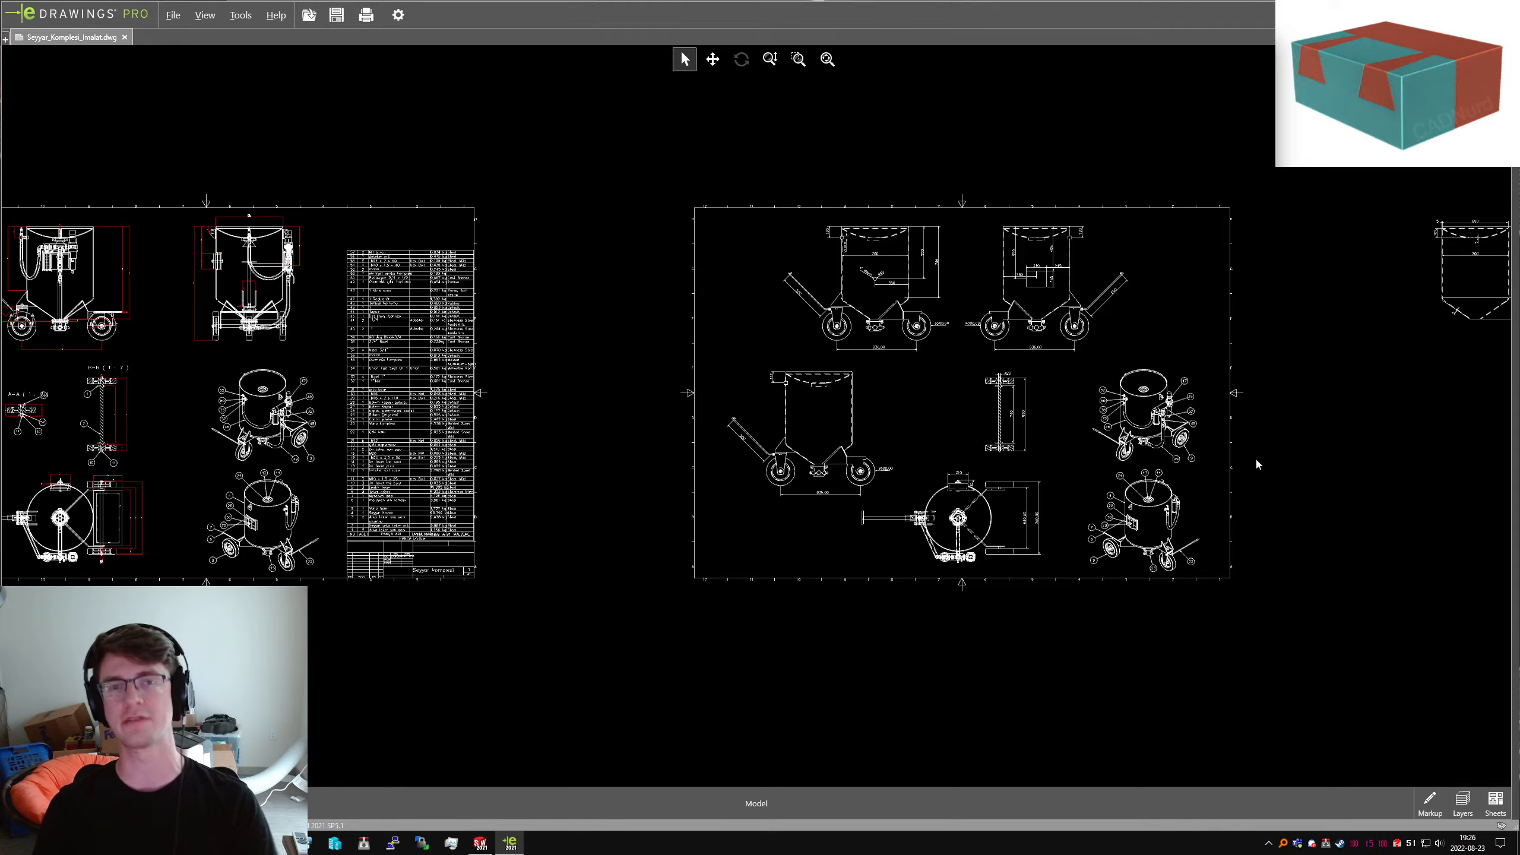
scroll(1255, 456, down, 3)
scroll(1217, 341, up, 3)
scroll(947, 385, down, 4)
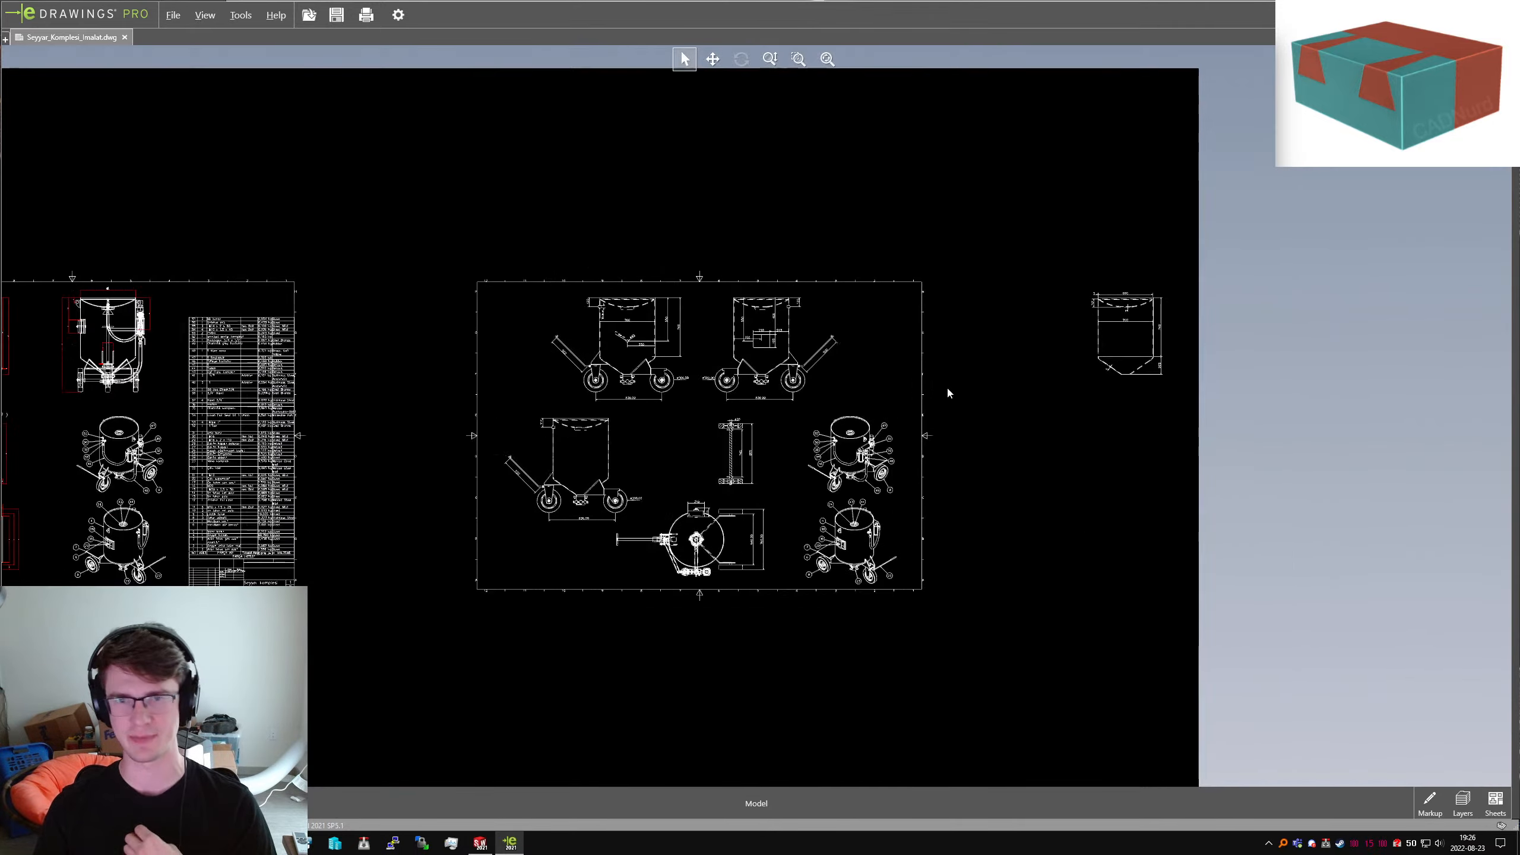
scroll(522, 485, up, 5)
scroll(667, 471, up, 5)
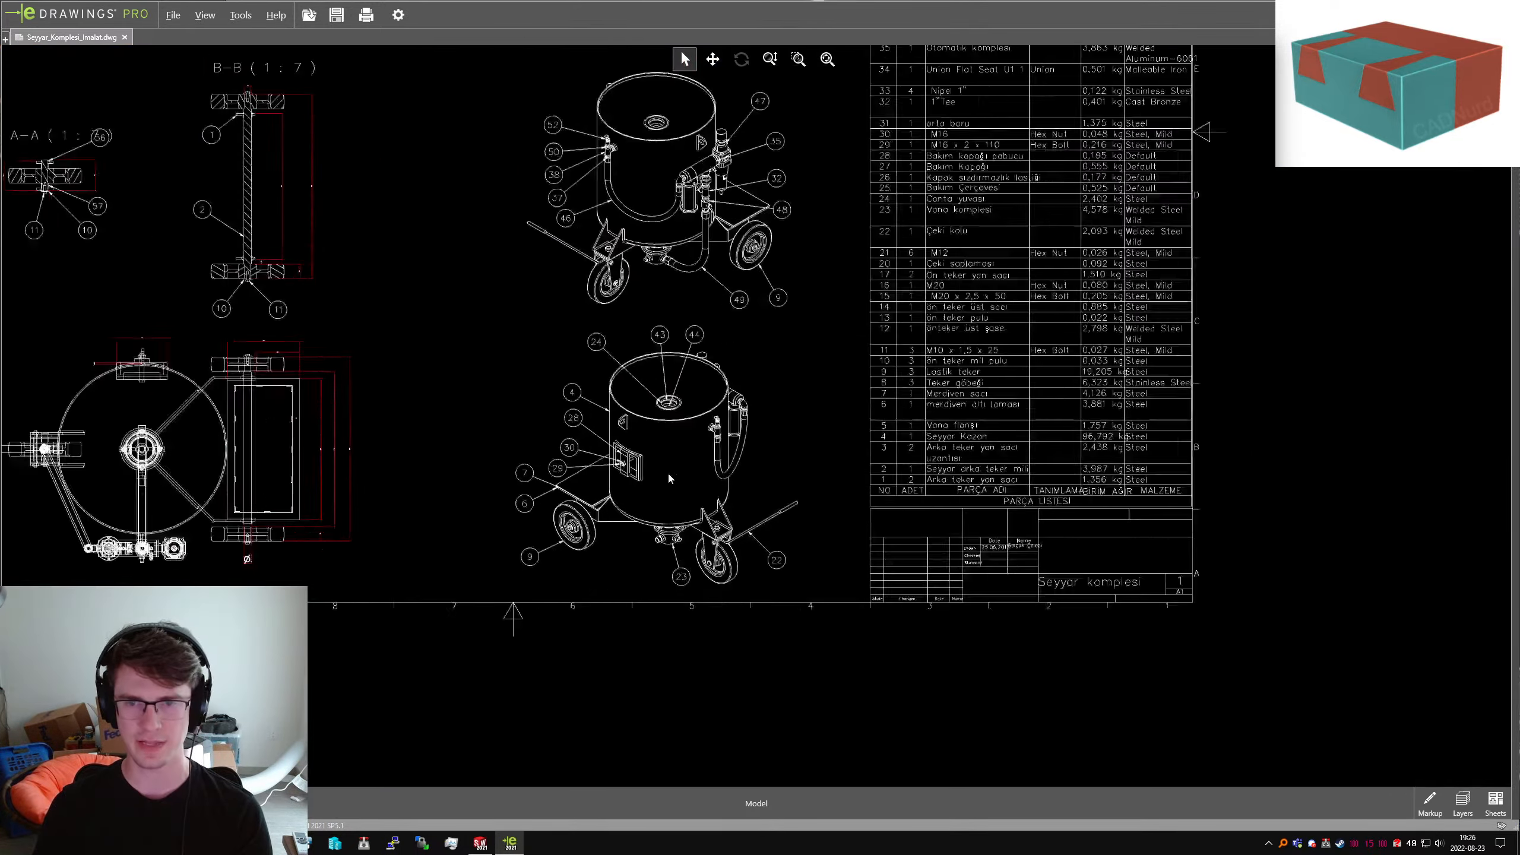
scroll(697, 530, up, 6)
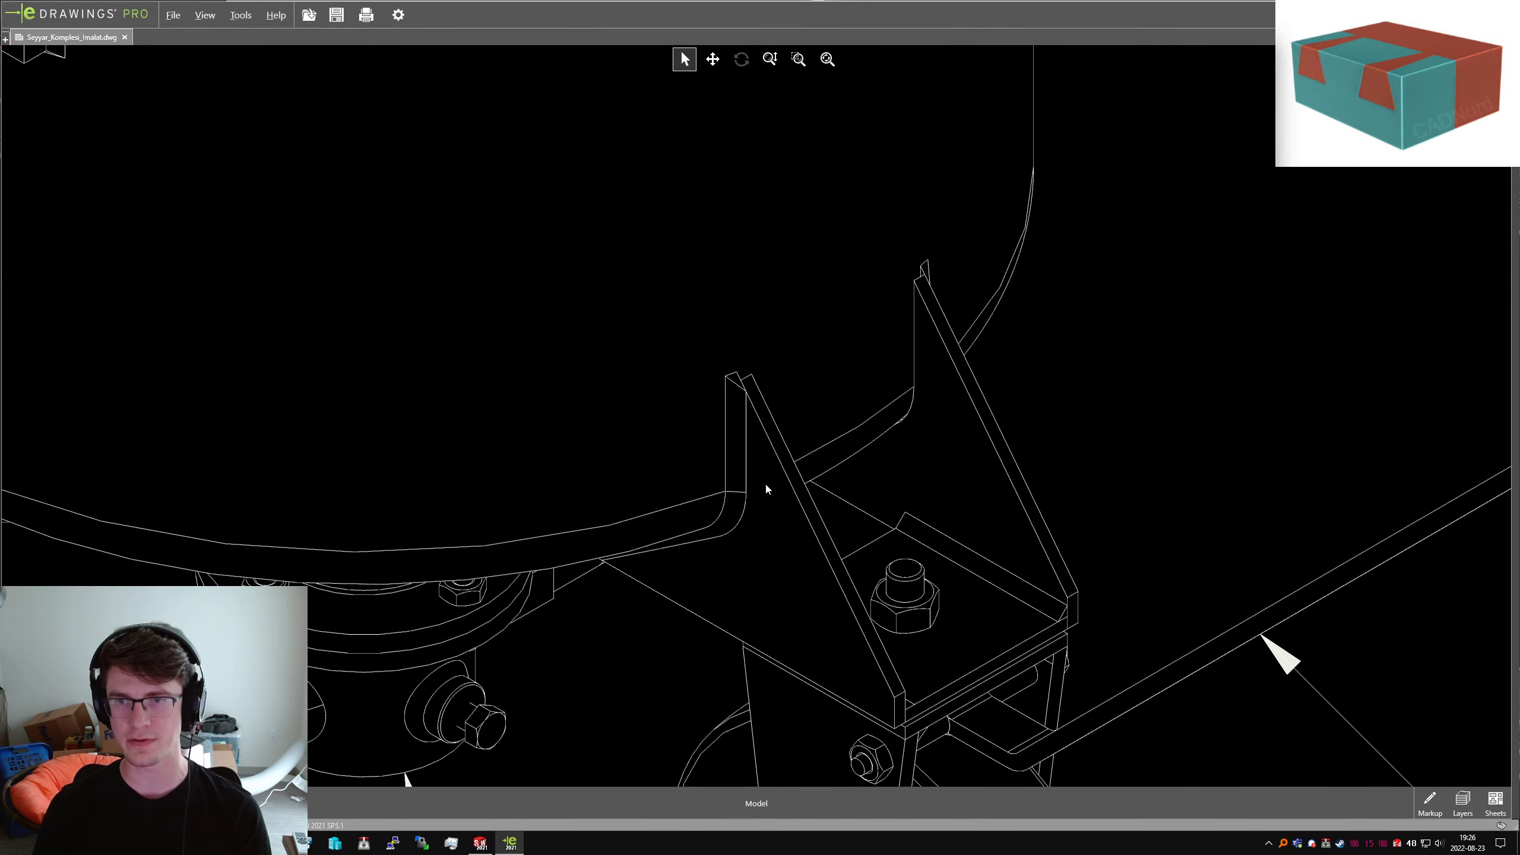
scroll(772, 492, down, 2)
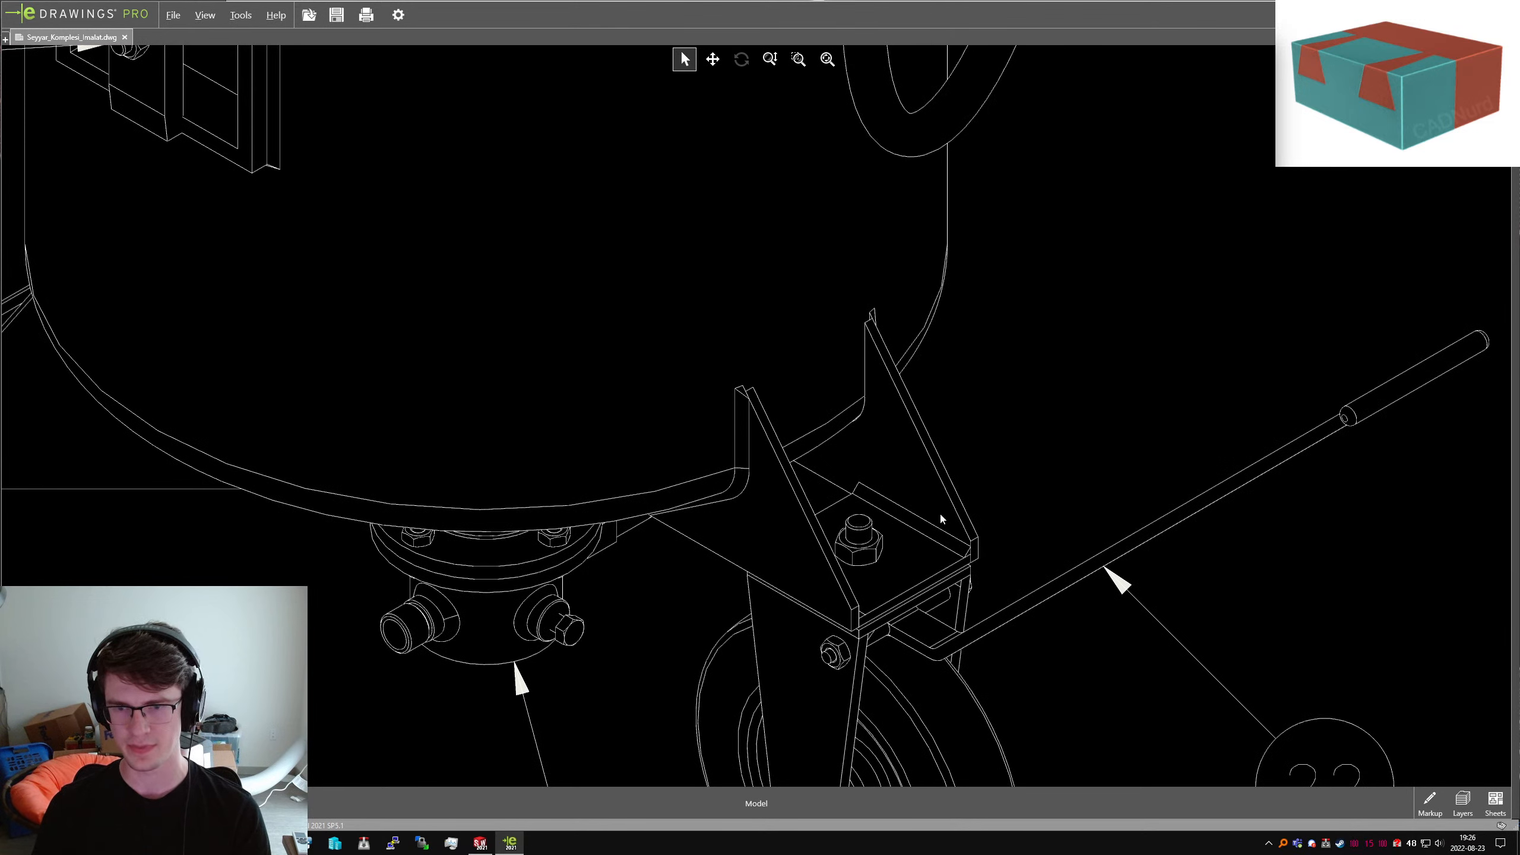
scroll(940, 556, up, 5)
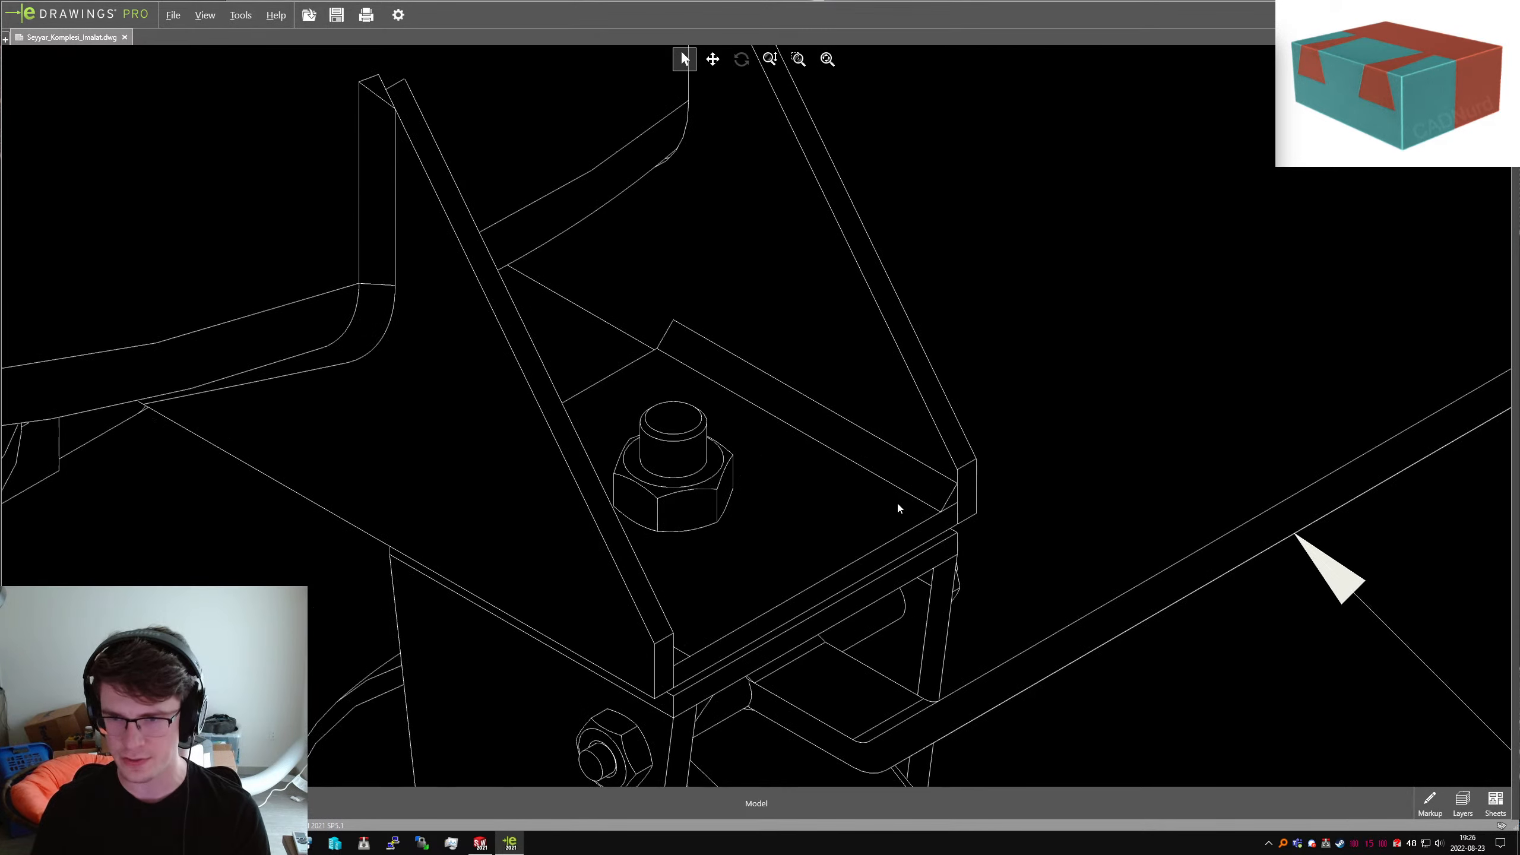
scroll(877, 495, down, 5)
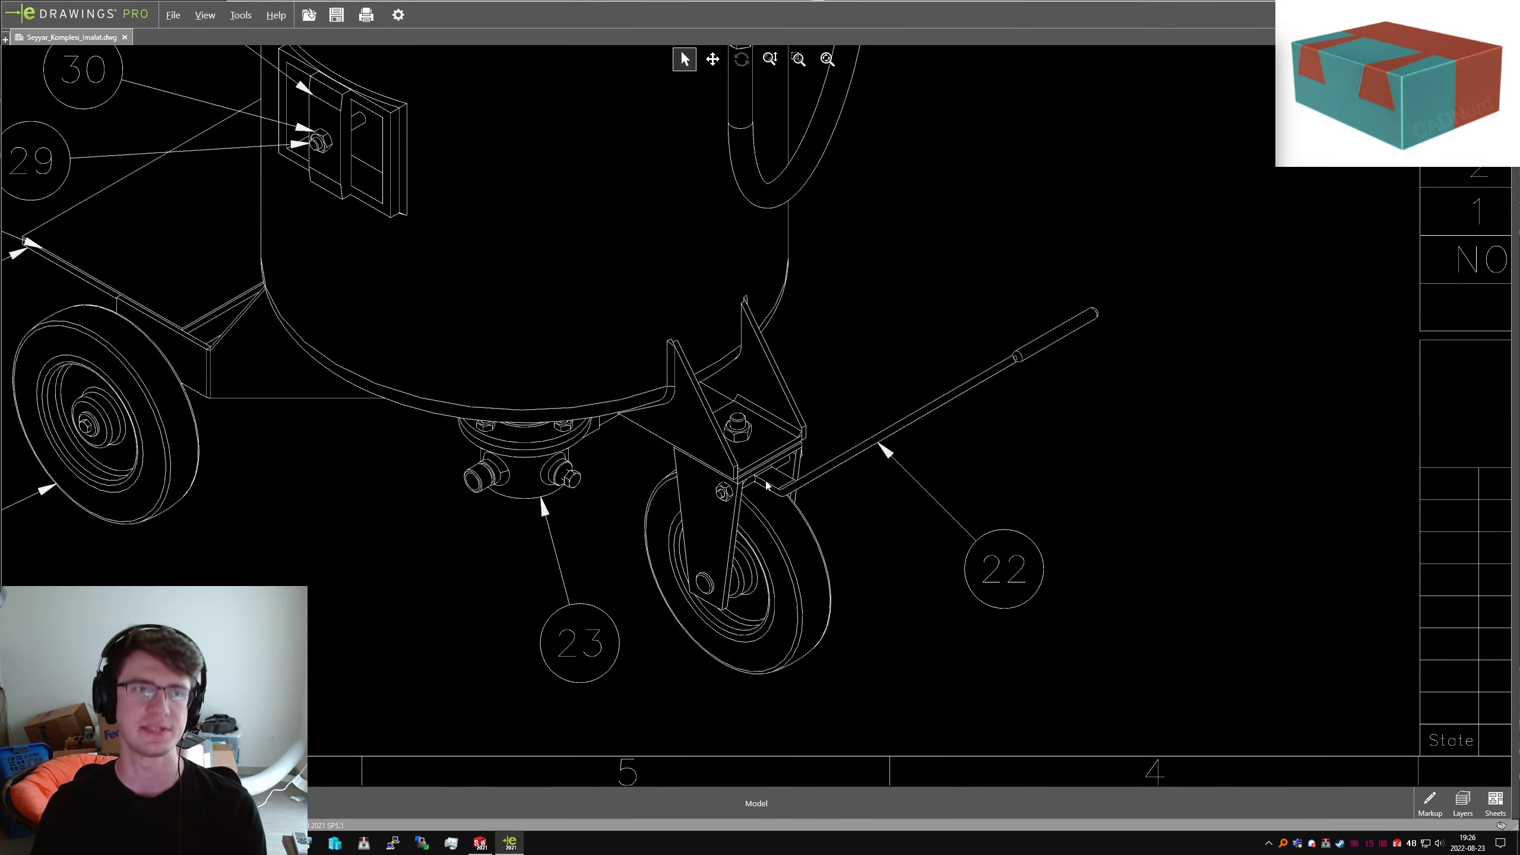
scroll(789, 488, down, 5)
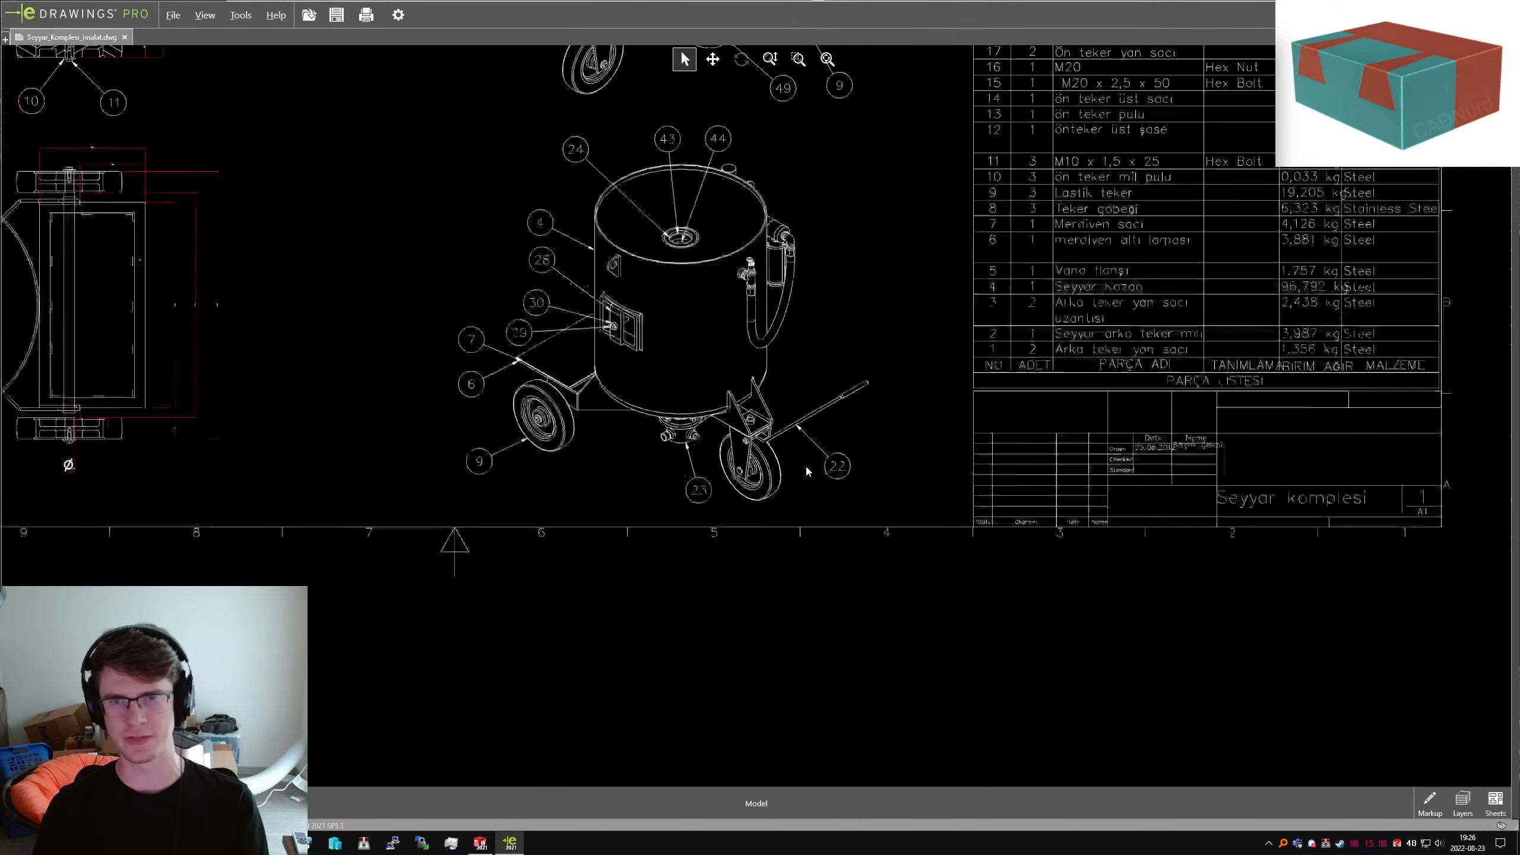
scroll(757, 415, down, 5)
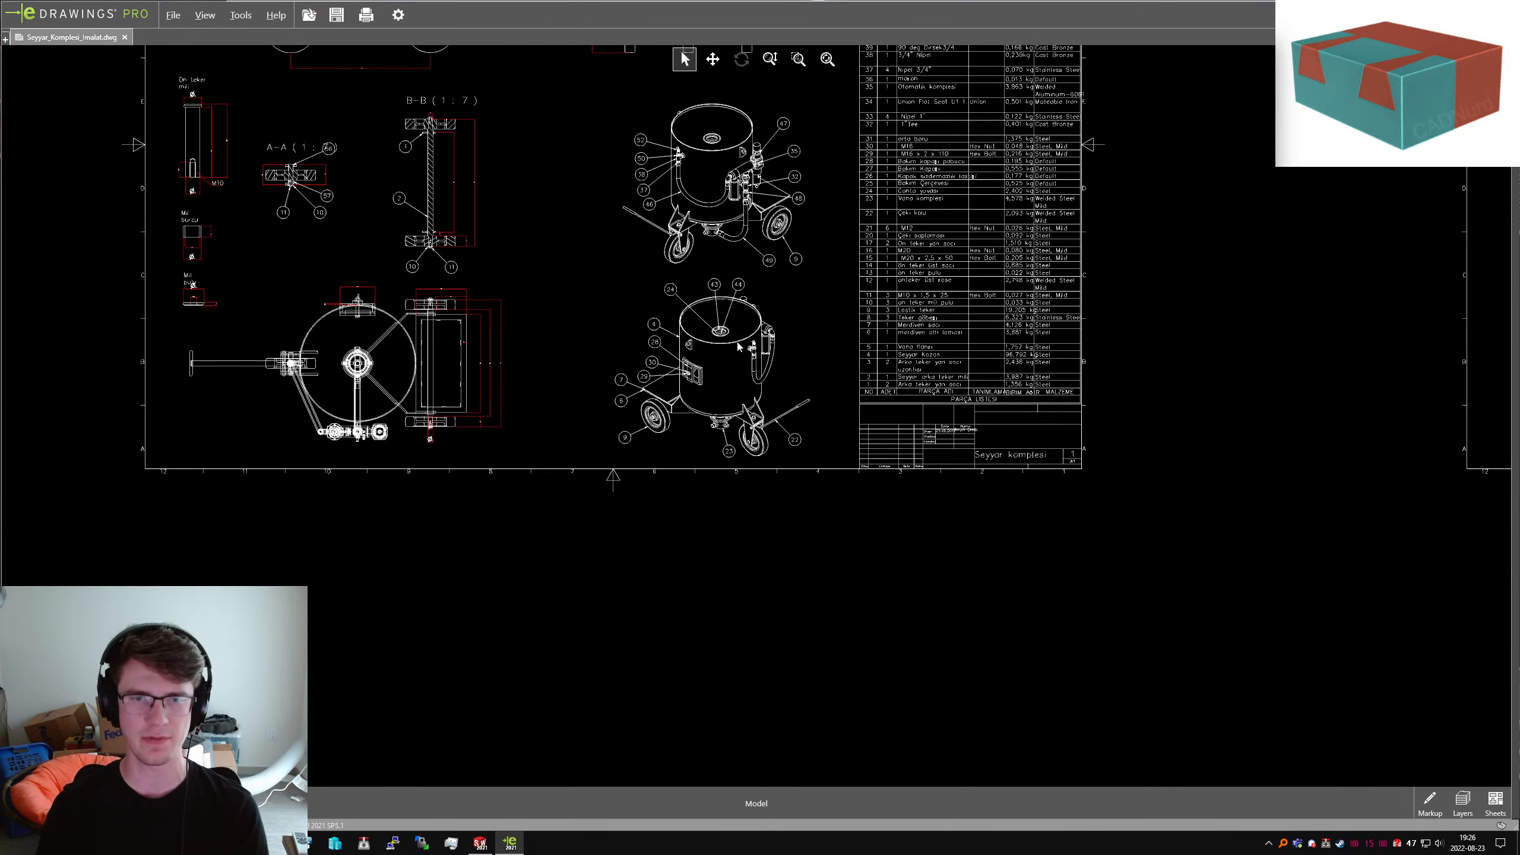
scroll(453, 321, up, 8)
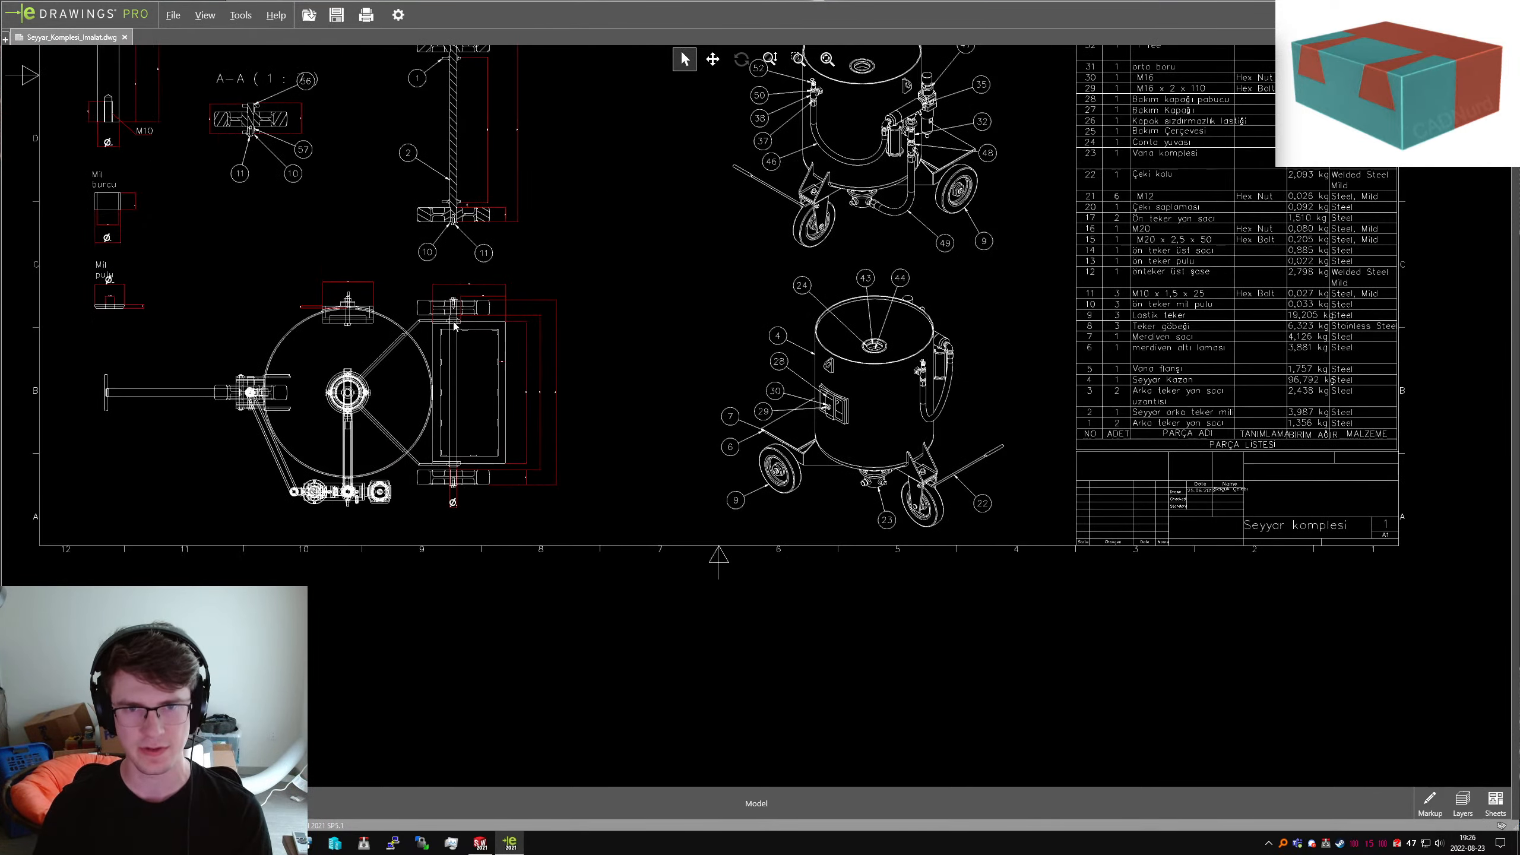
scroll(592, 523, up, 3)
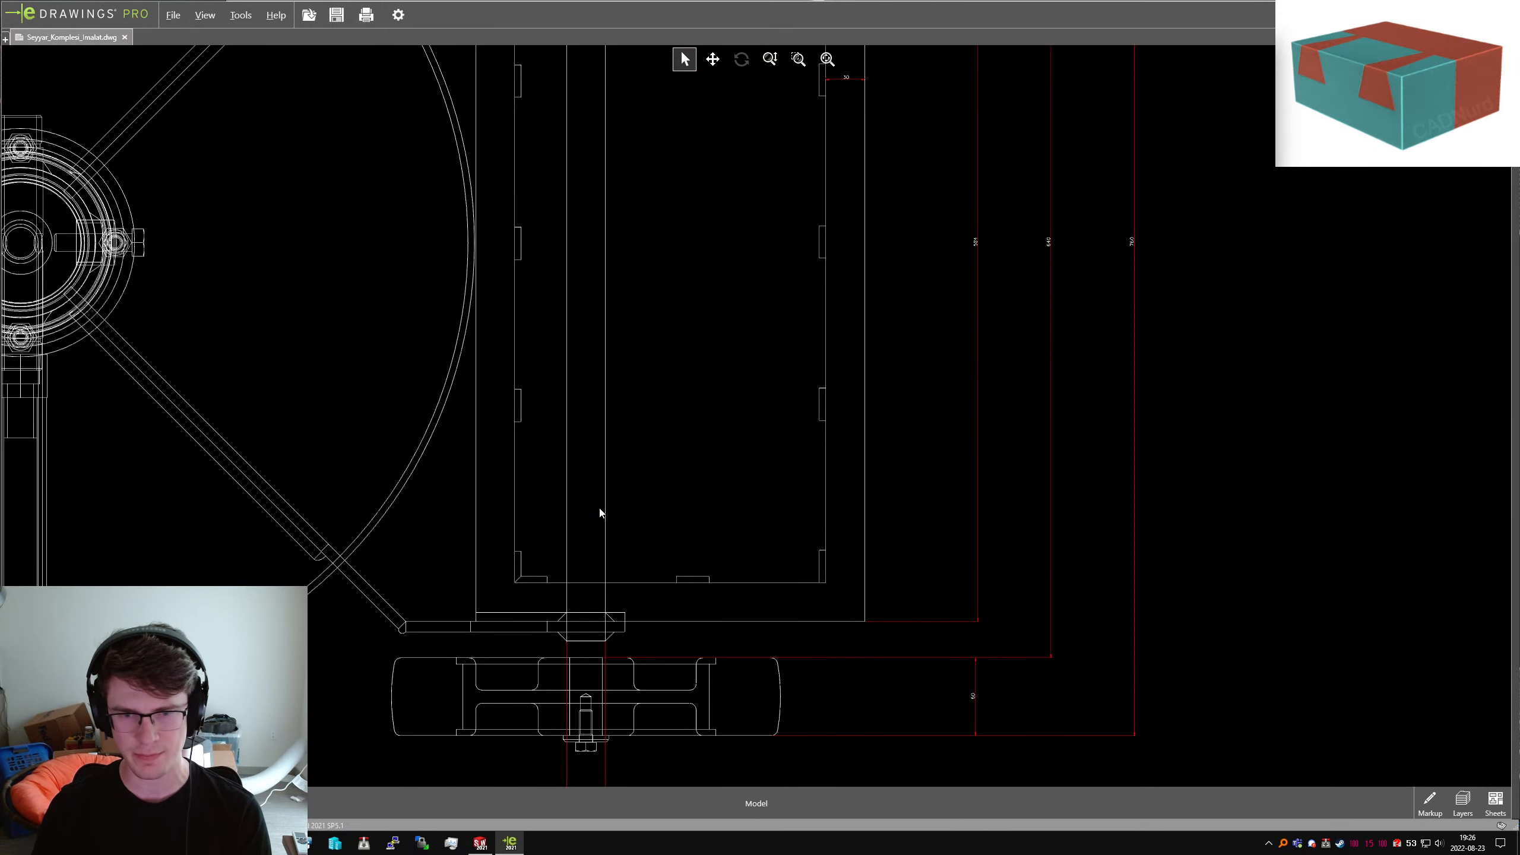
scroll(600, 512, down, 6)
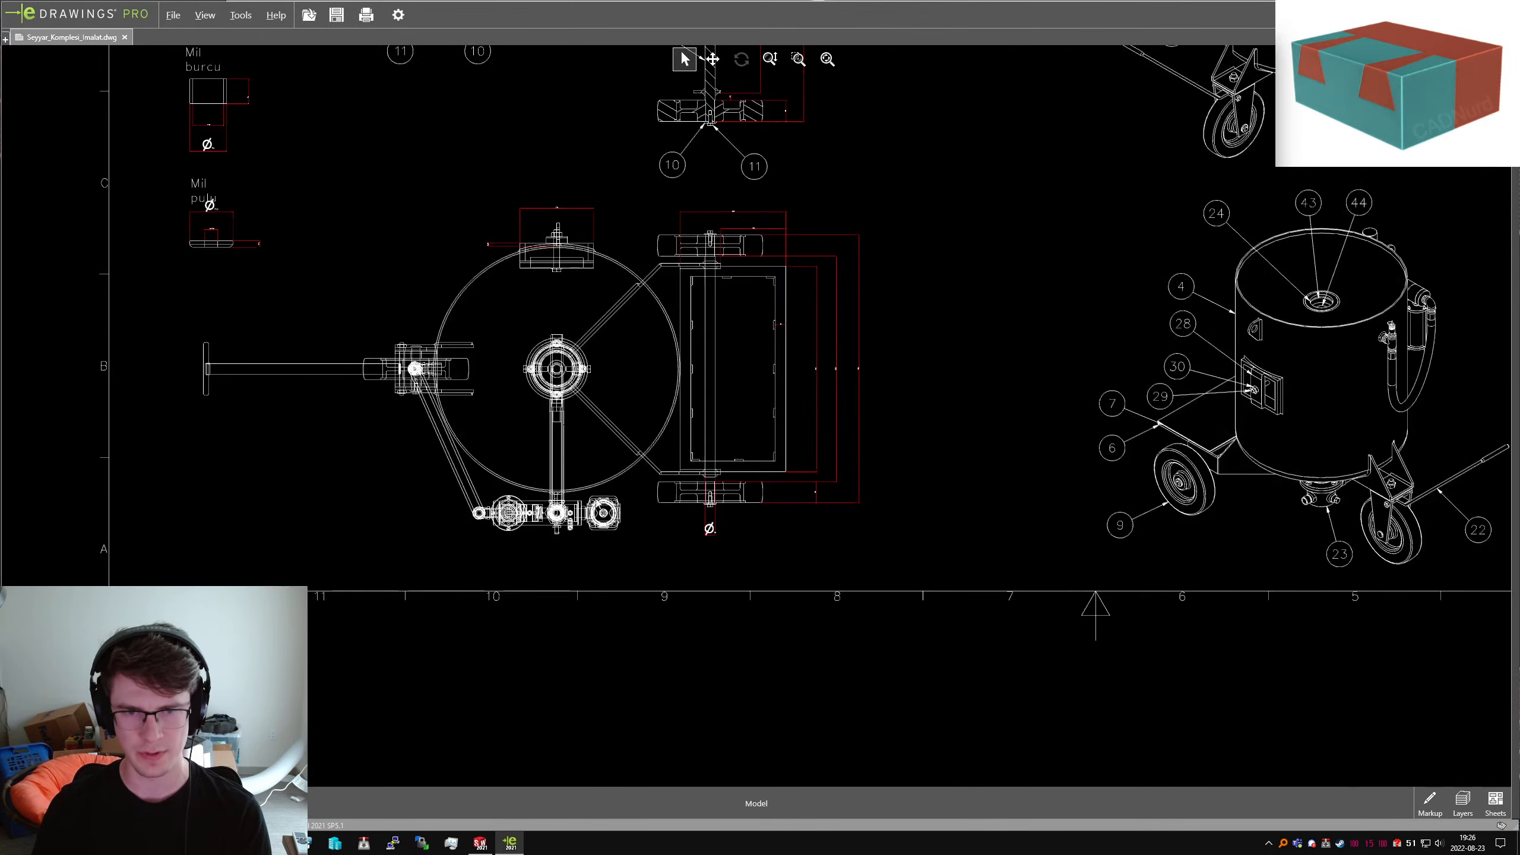
scroll(947, 394, down, 3)
scroll(1084, 216, up, 3)
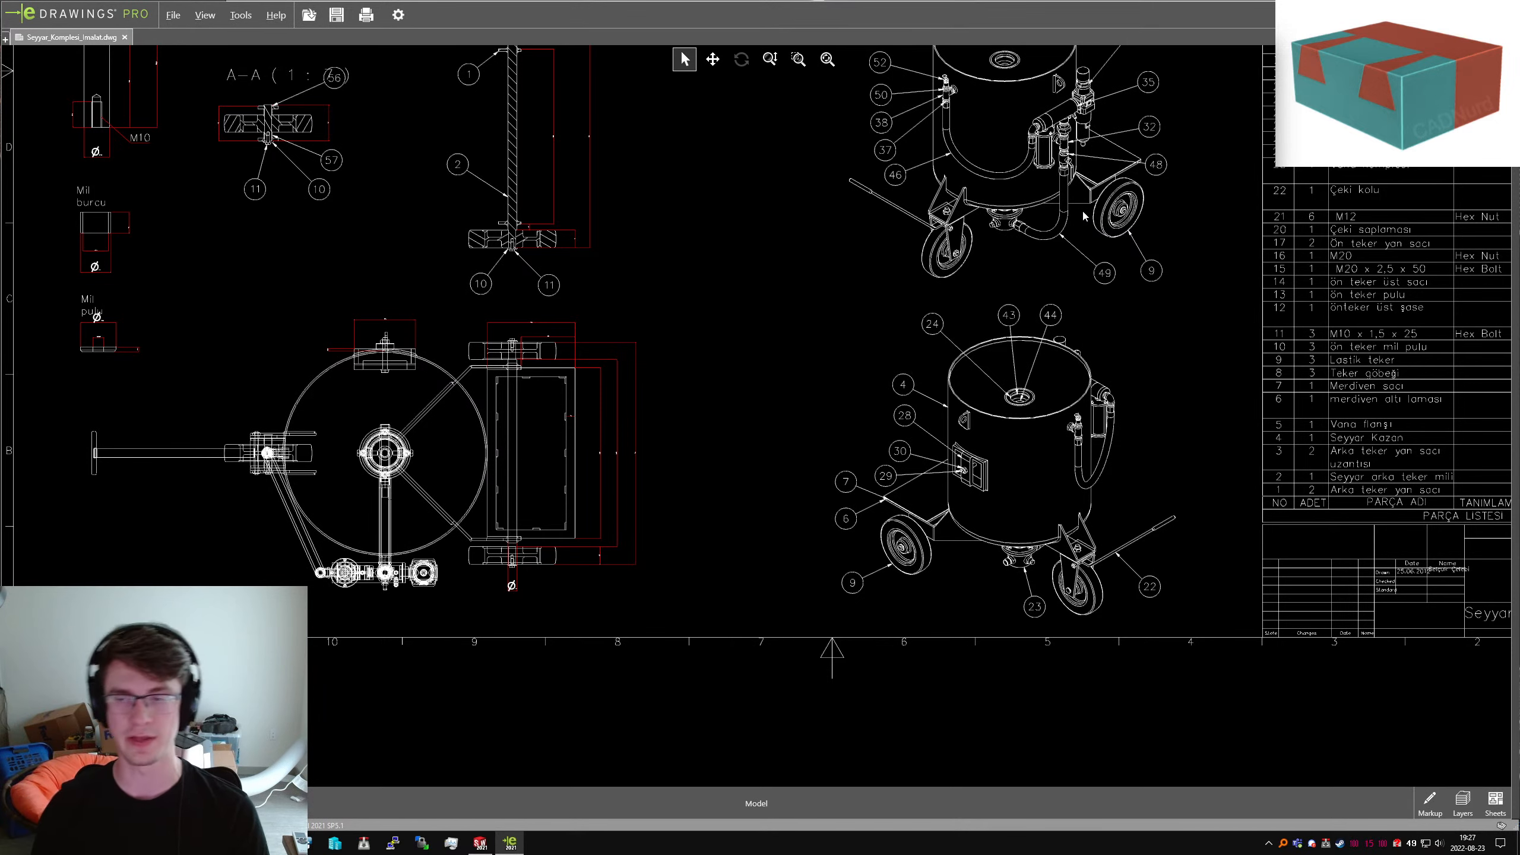
scroll(1152, 554, up, 4)
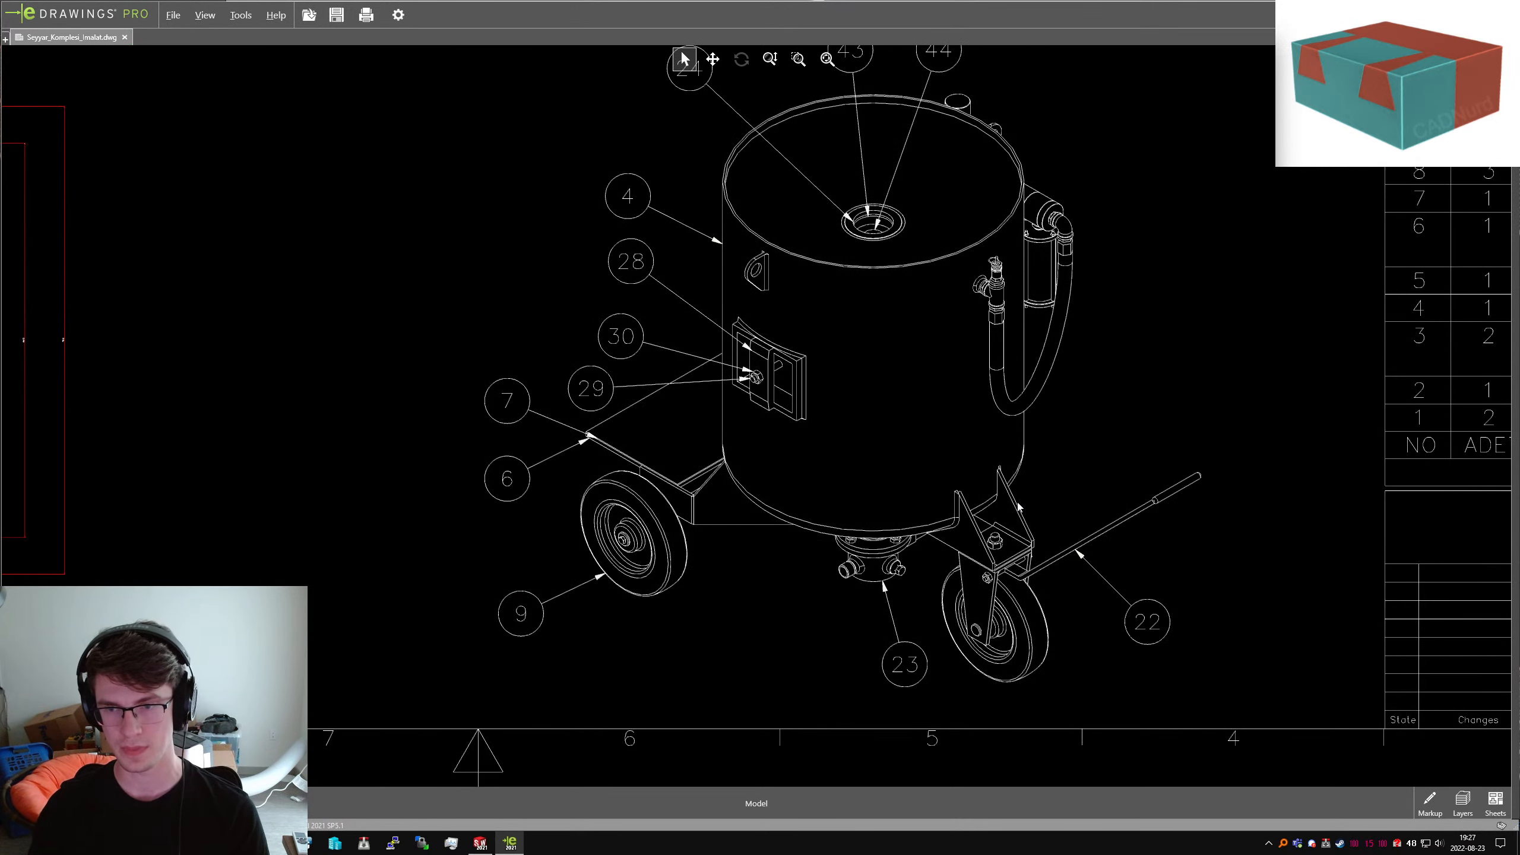
scroll(946, 525, up, 8)
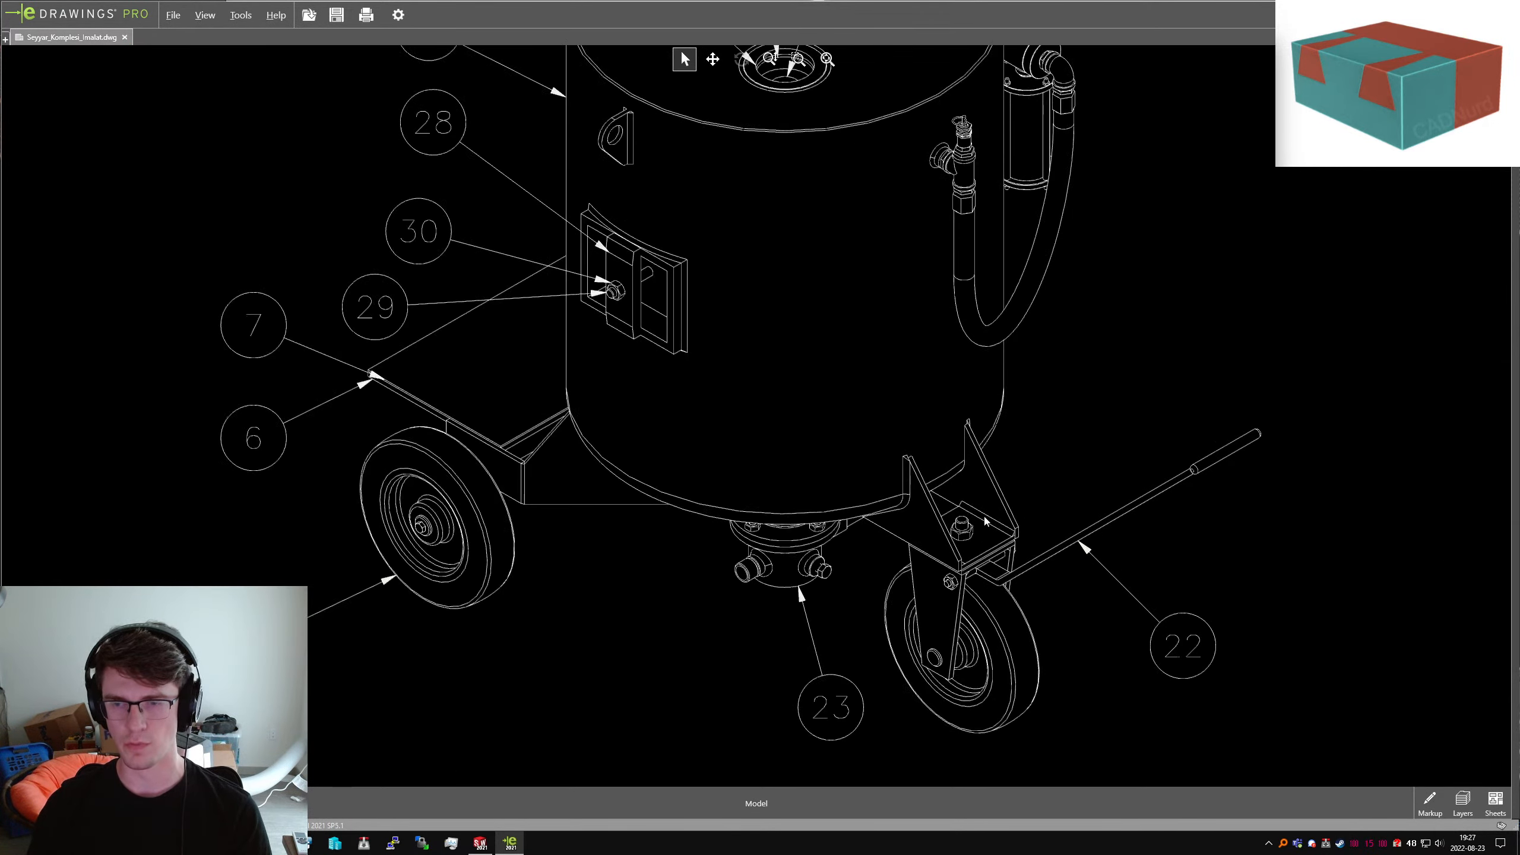
scroll(947, 525, up, 3)
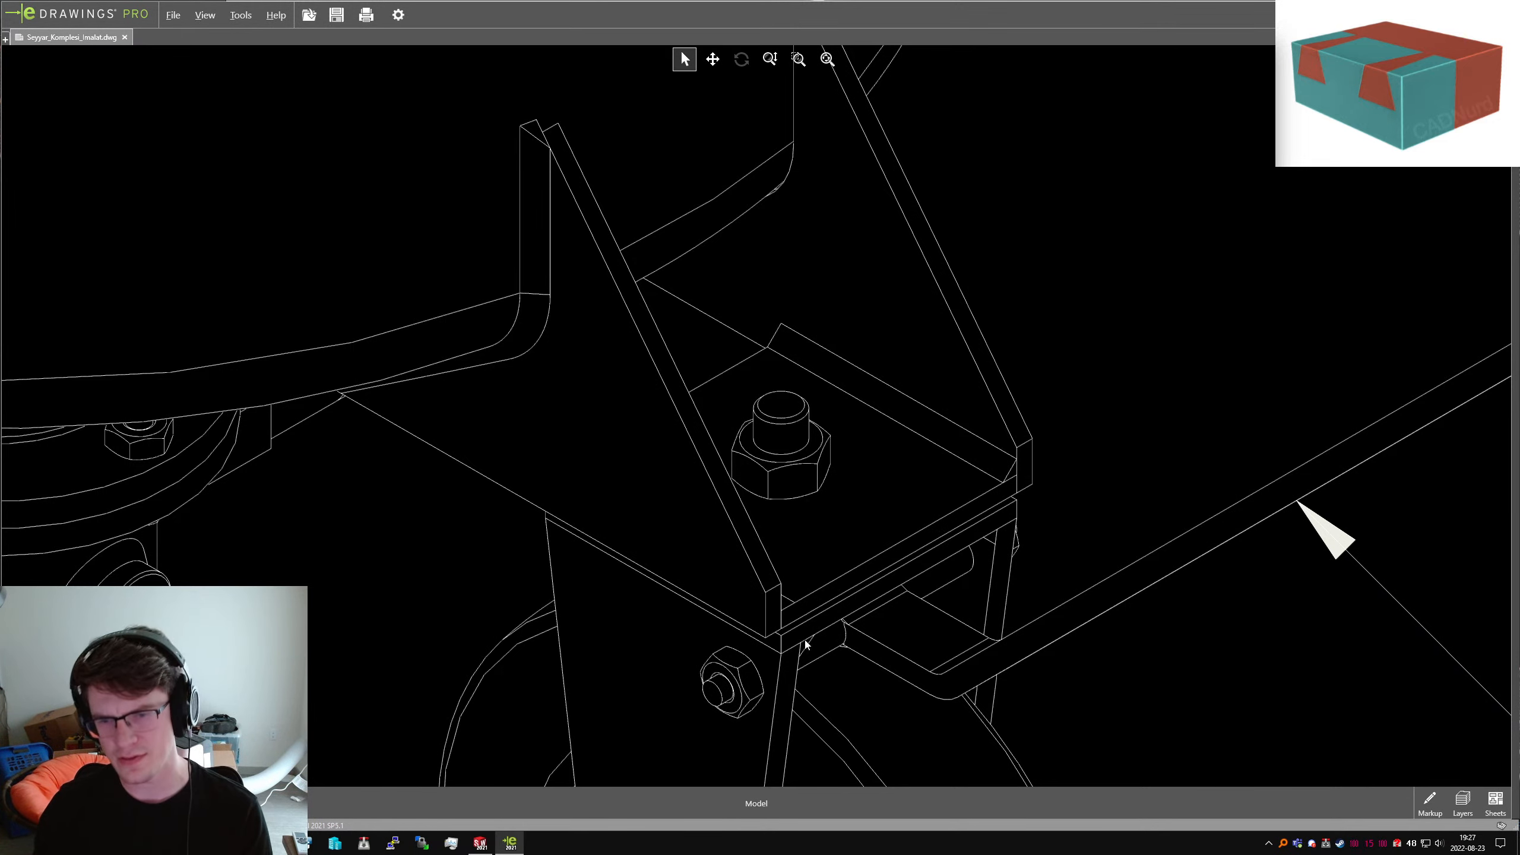
scroll(801, 640, up, 3)
scroll(799, 640, up, 2)
scroll(1069, 456, down, 5)
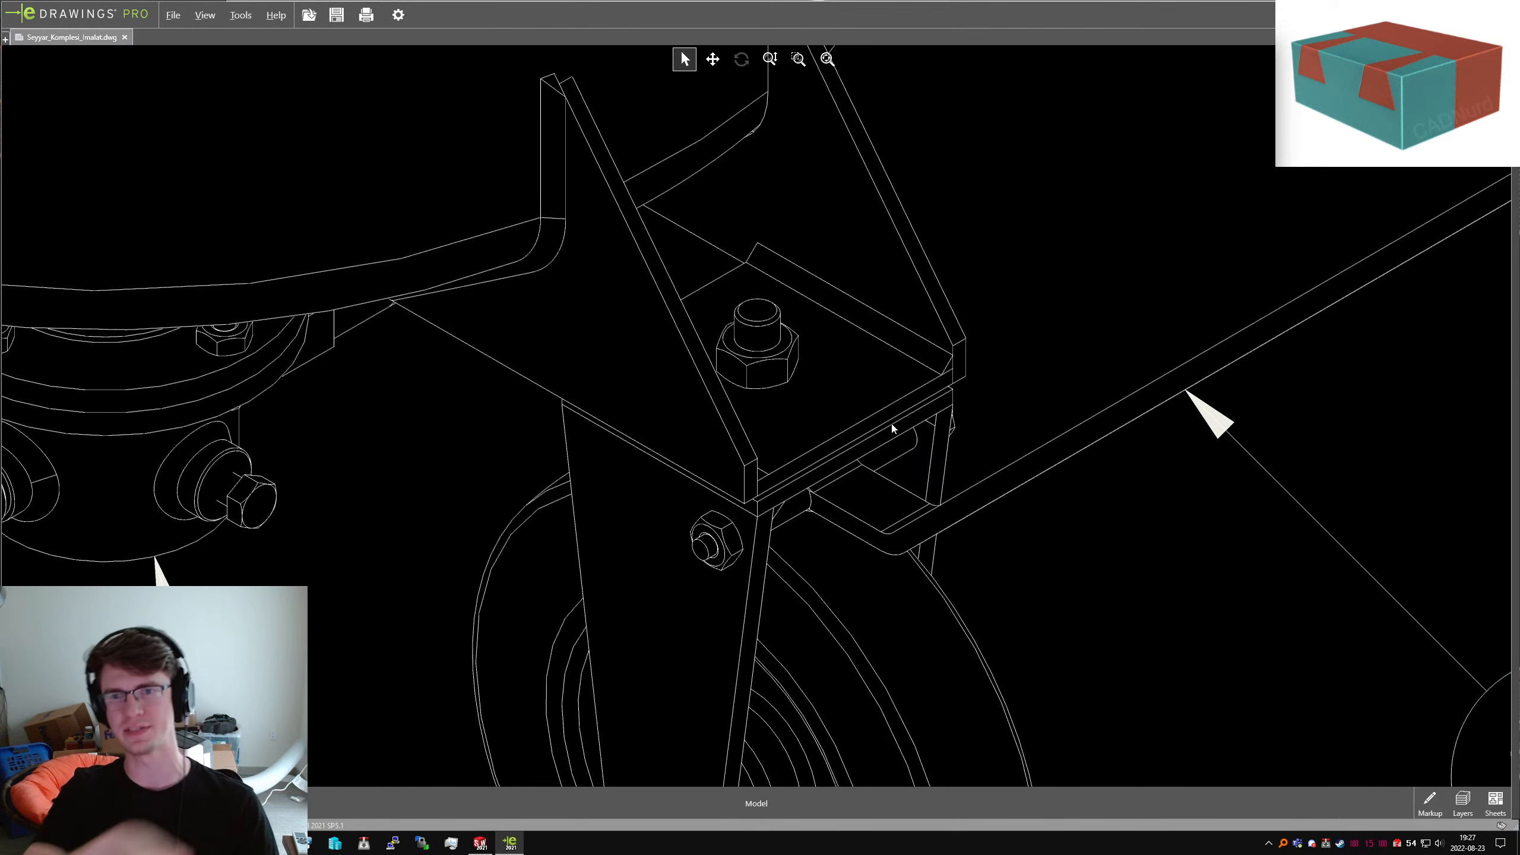
scroll(891, 429, down, 4)
scroll(705, 424, down, 8)
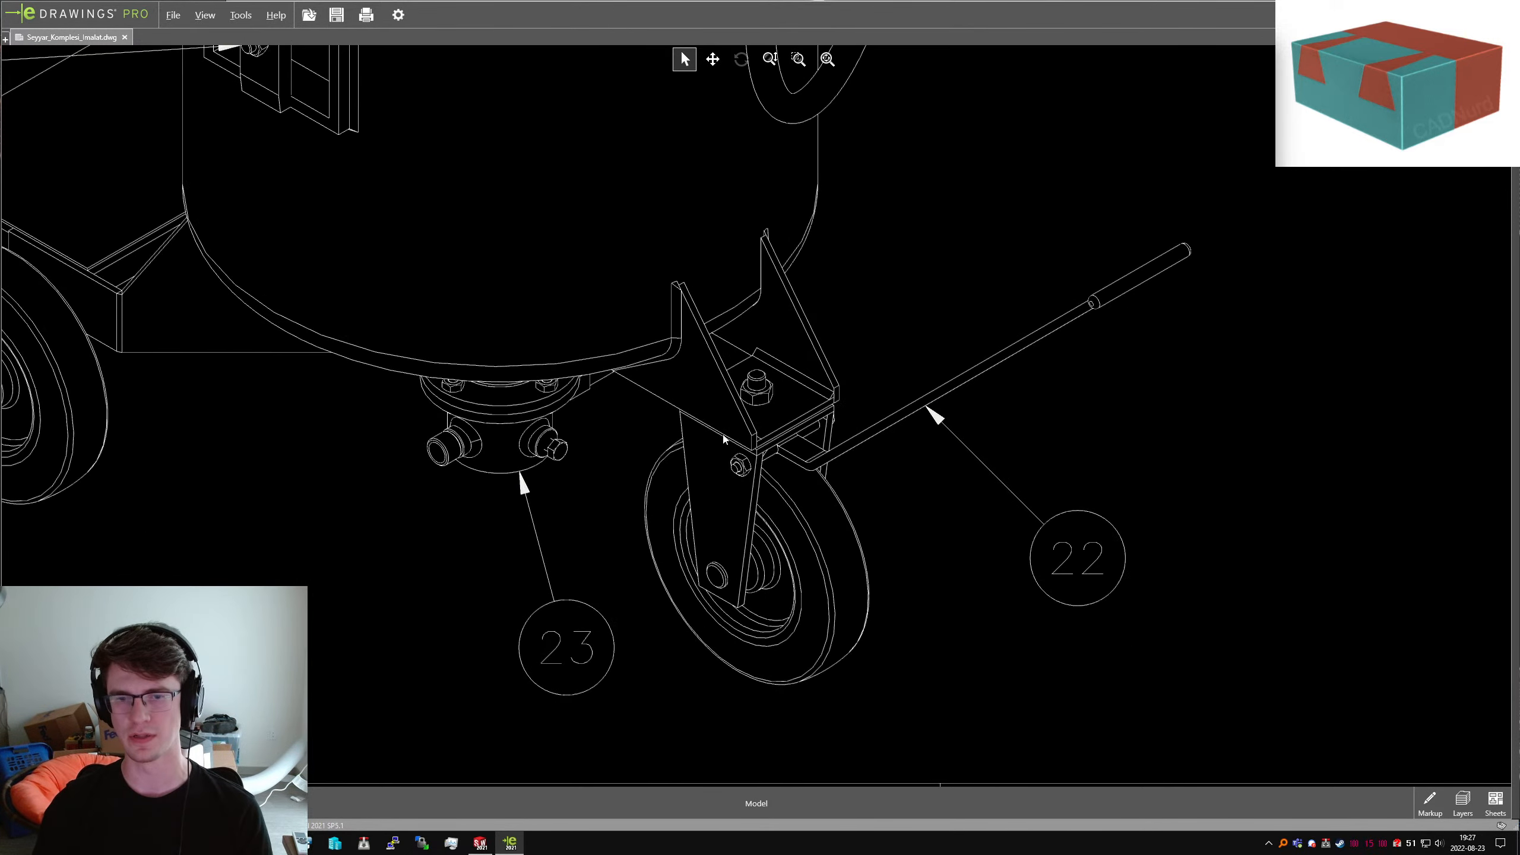
scroll(779, 434, down, 10)
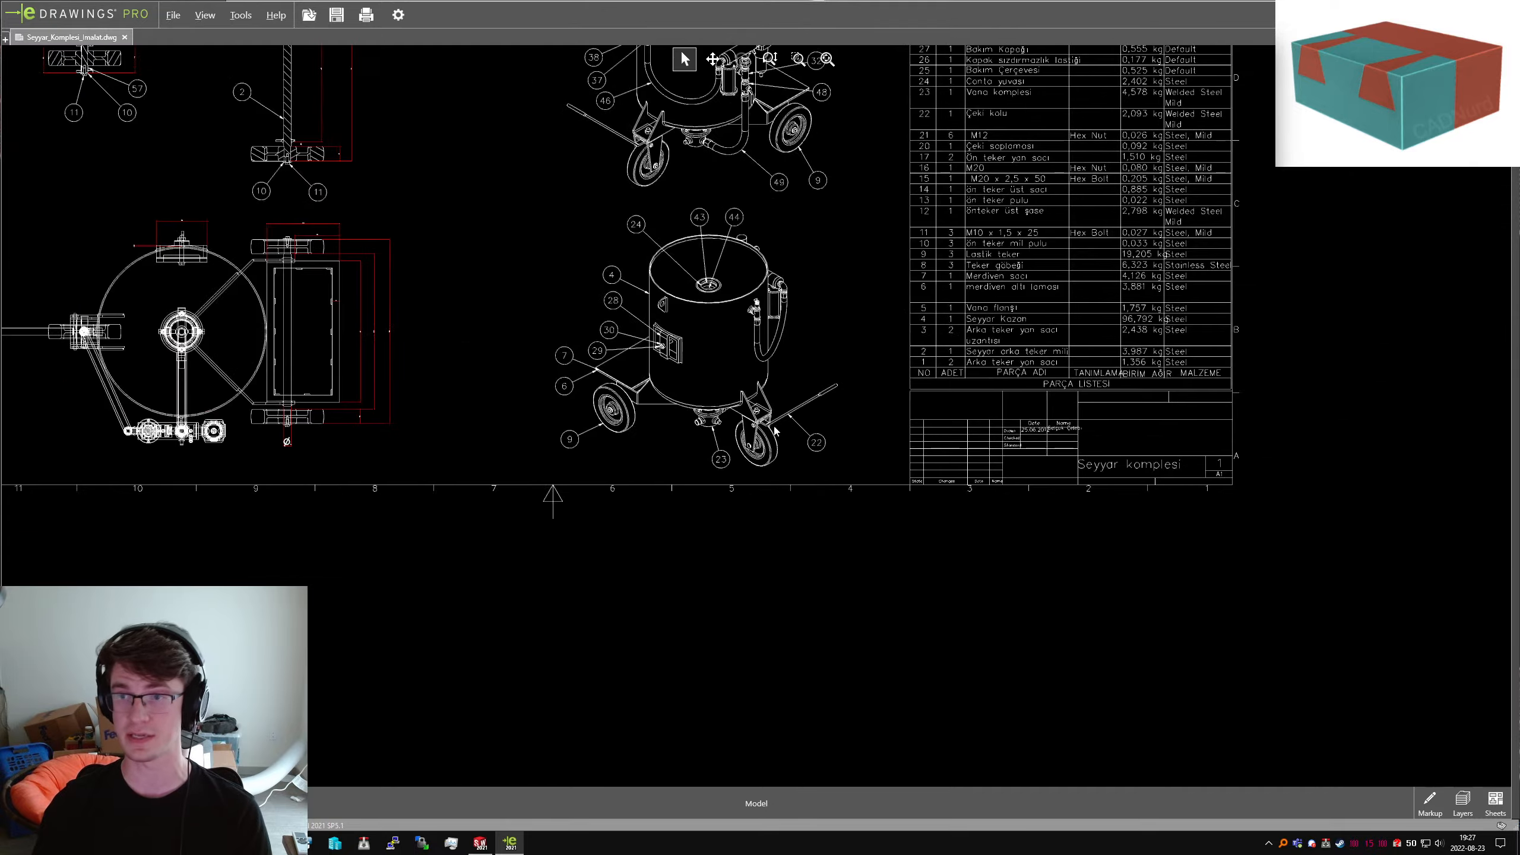
scroll(1324, 296, up, 4)
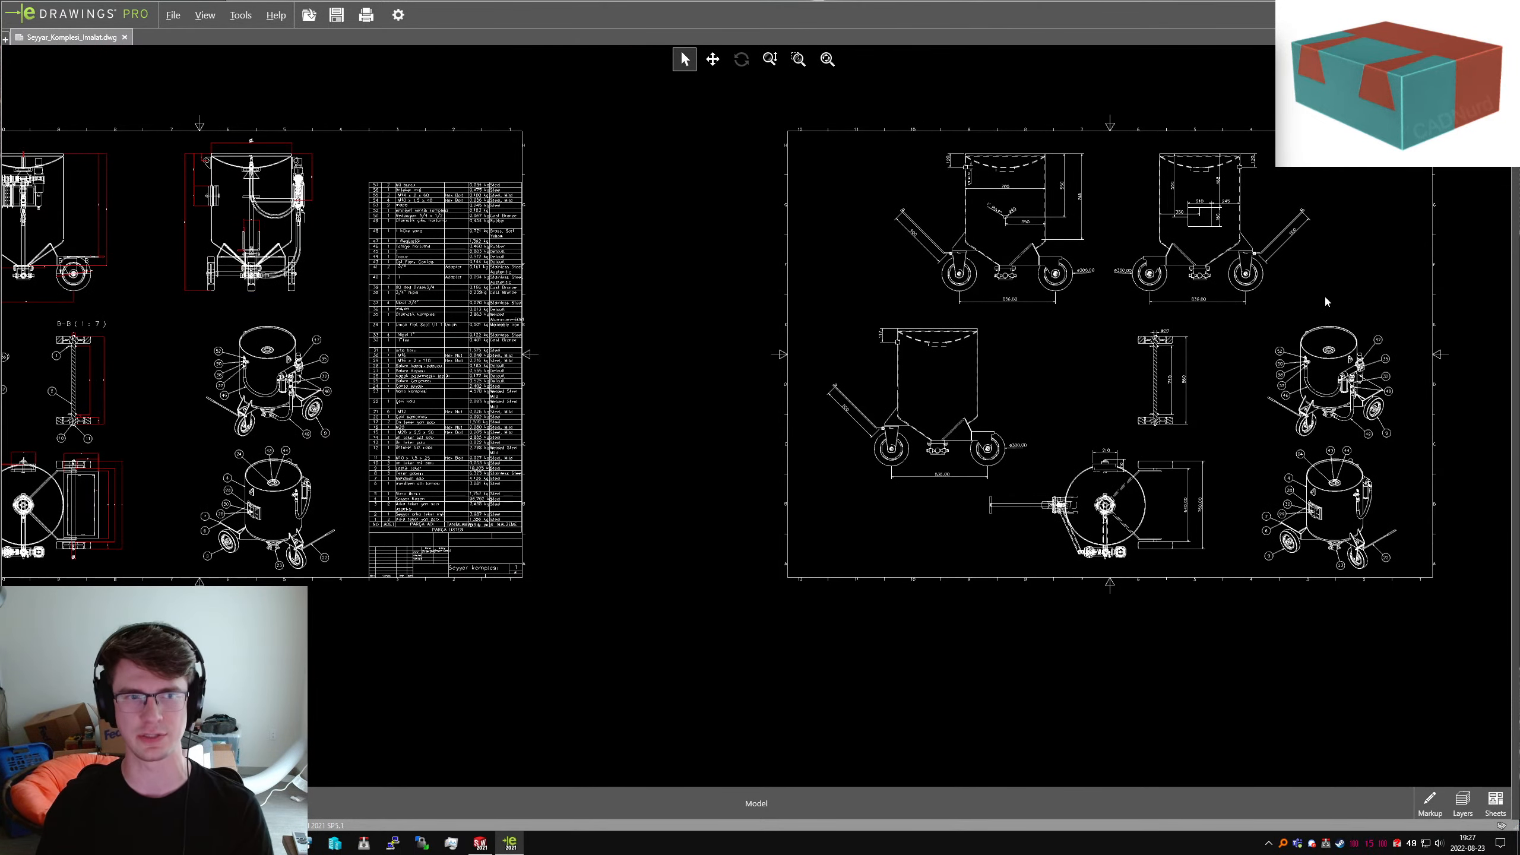
Zoom out over the sheets and back in on the standalone tank profile with its 700, 746 and 223 dimensions
scroll(1330, 412, up, 3)
scroll(1164, 335, down, 3)
scroll(1017, 231, up, 3)
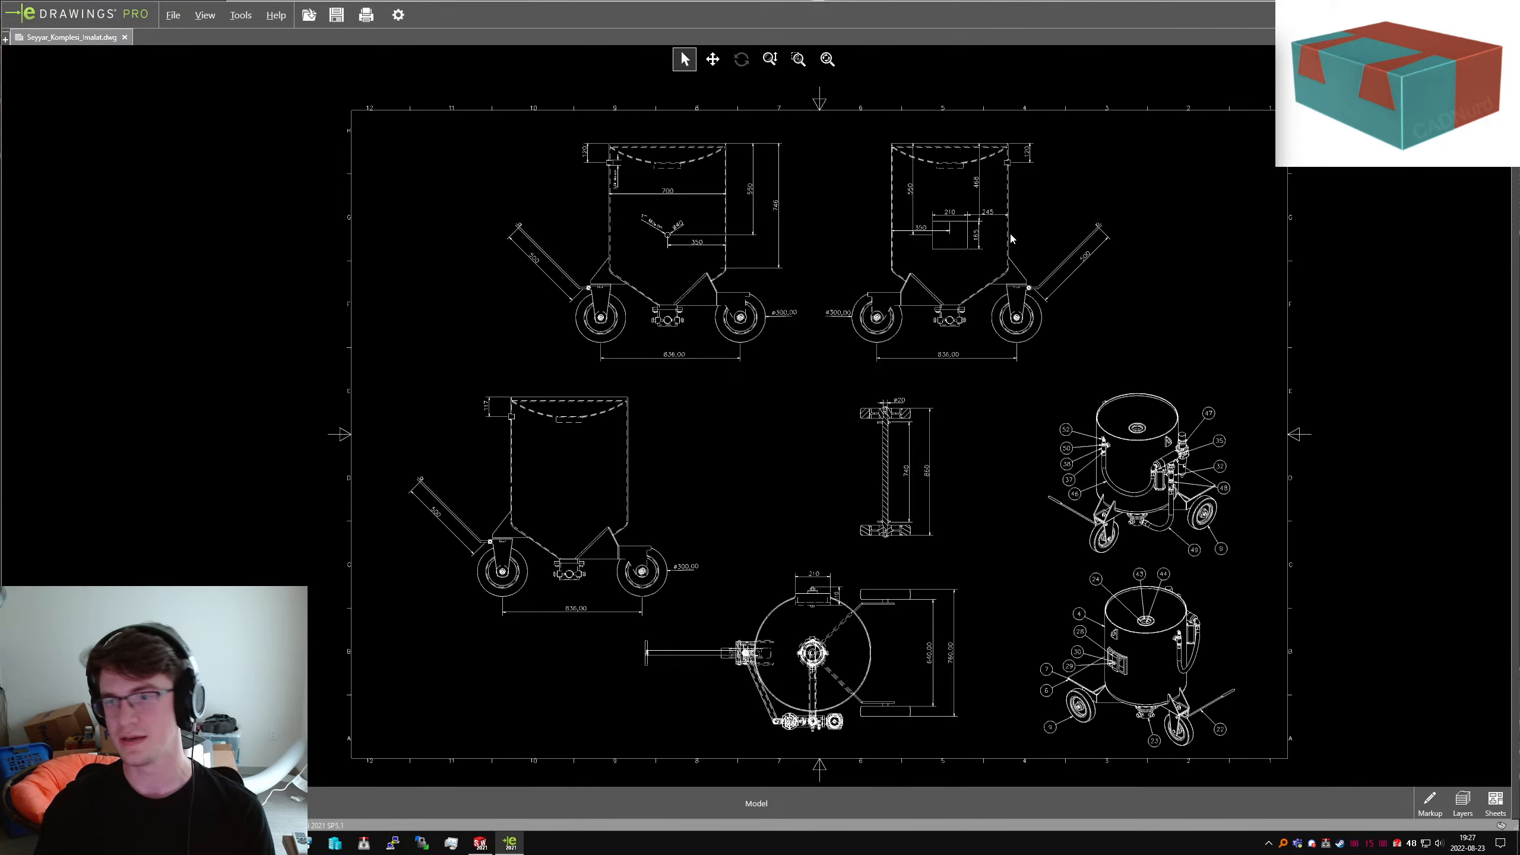
scroll(754, 395, down, 10)
scroll(736, 403, up, 15)
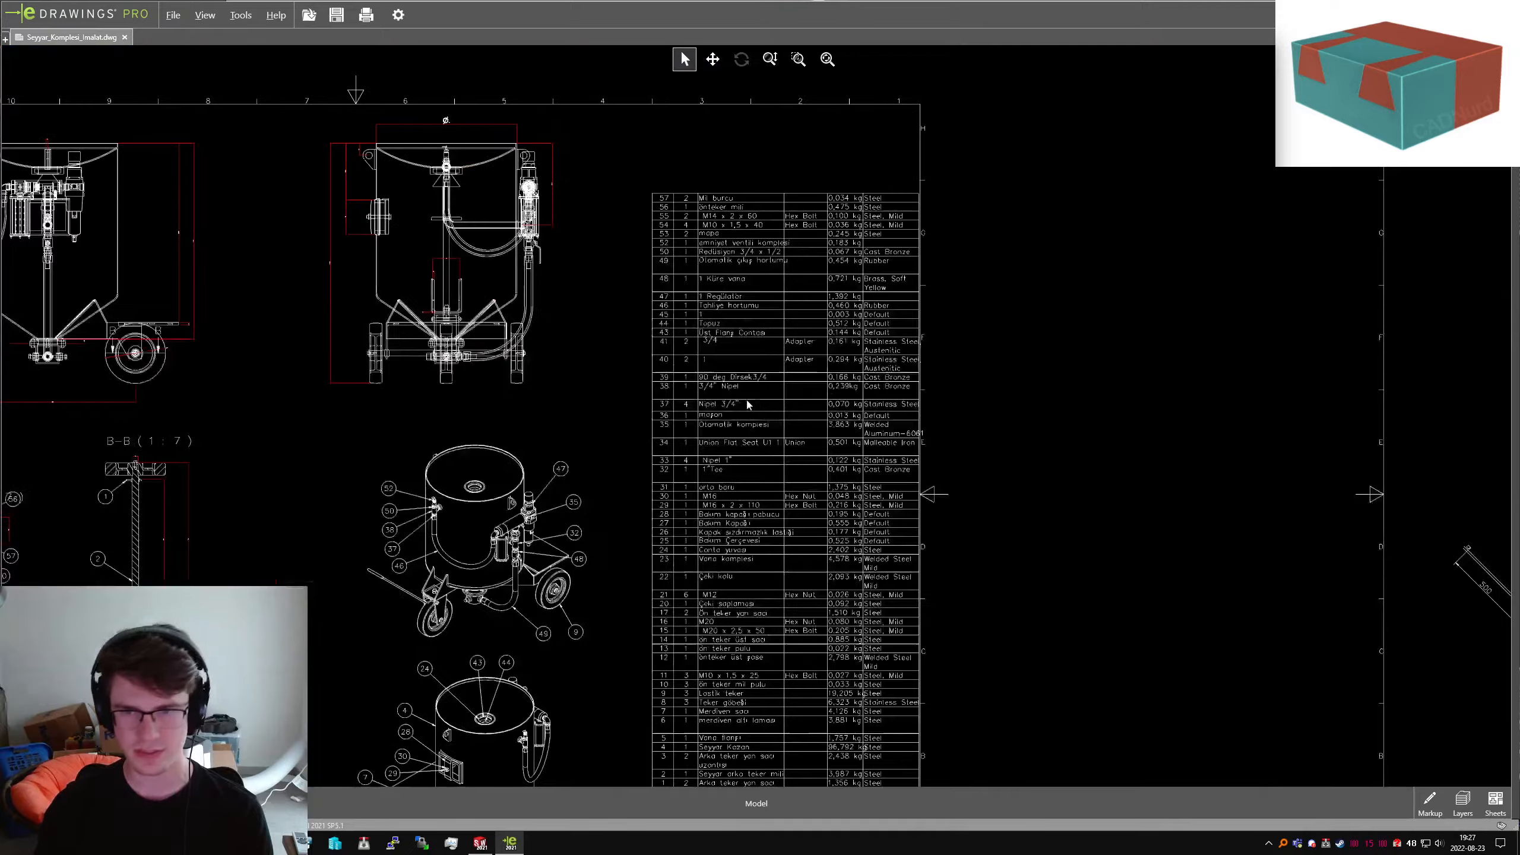
scroll(728, 407, up, 2)
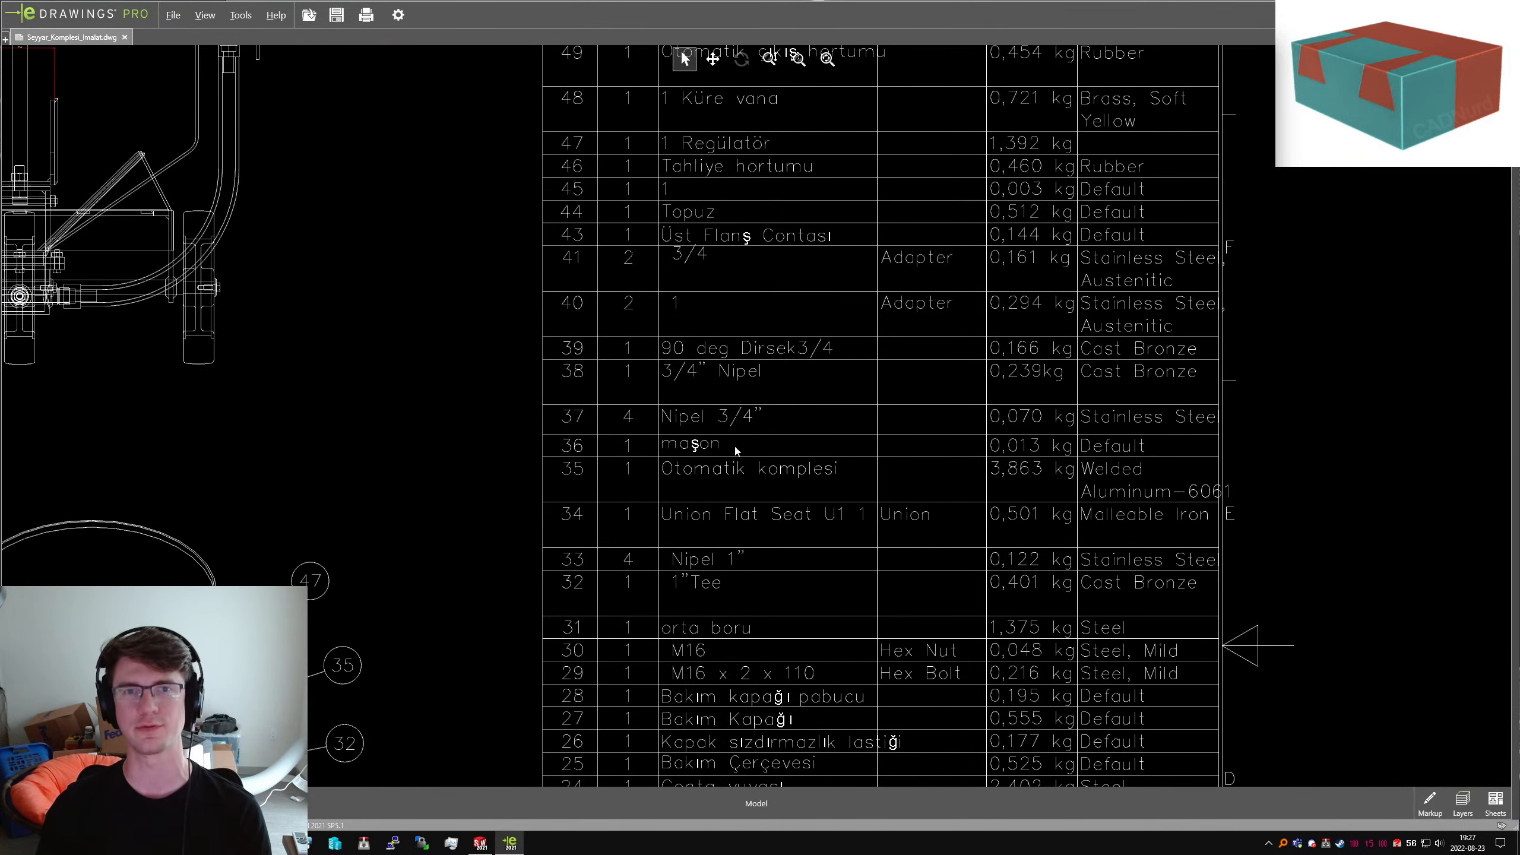
scroll(736, 450, down, 8)
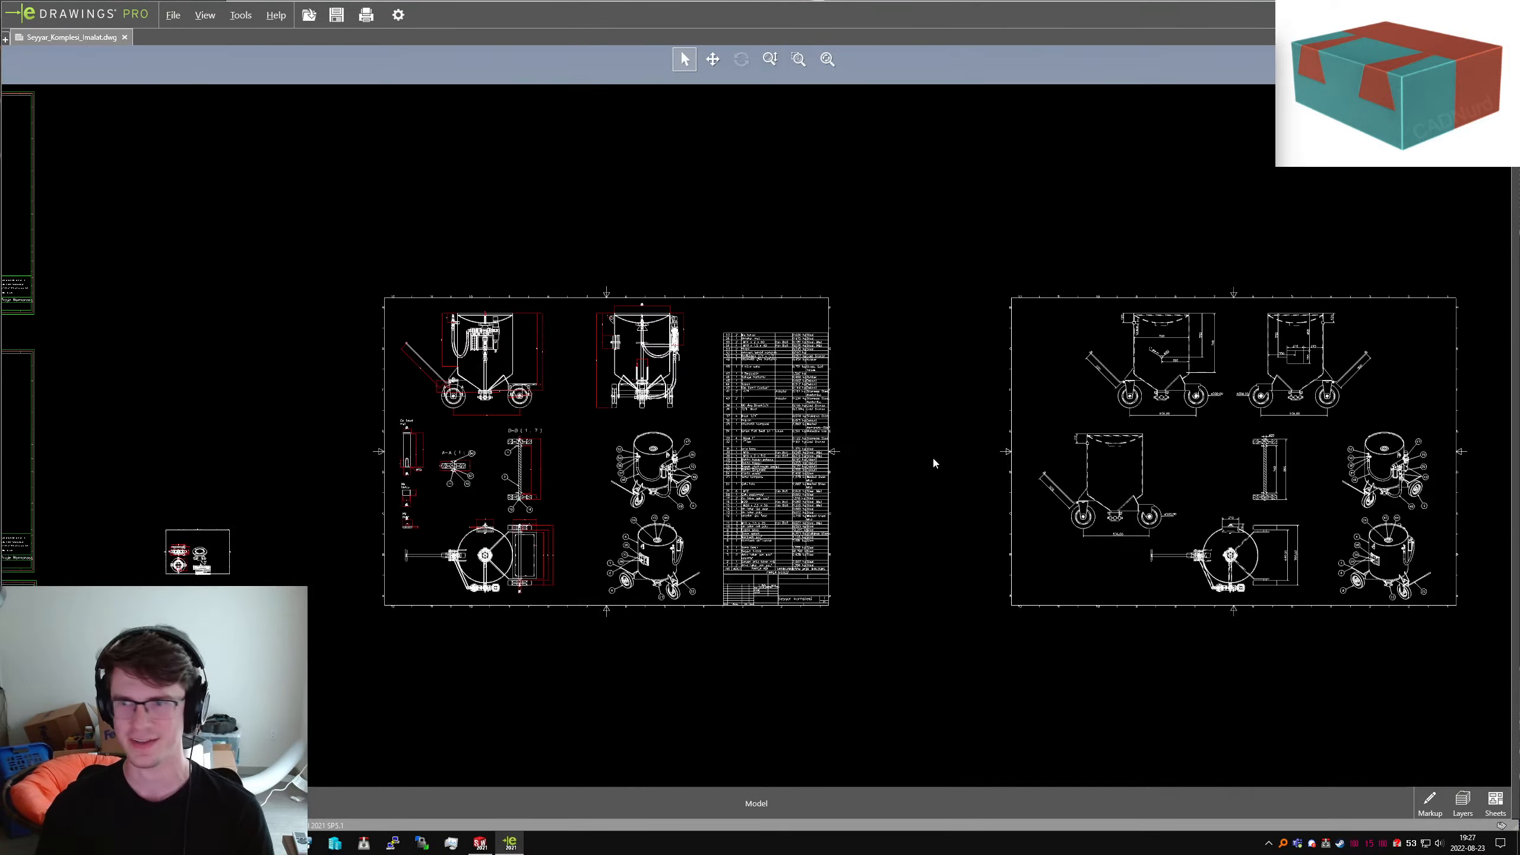
scroll(932, 462, down, 3)
scroll(898, 458, up, 8)
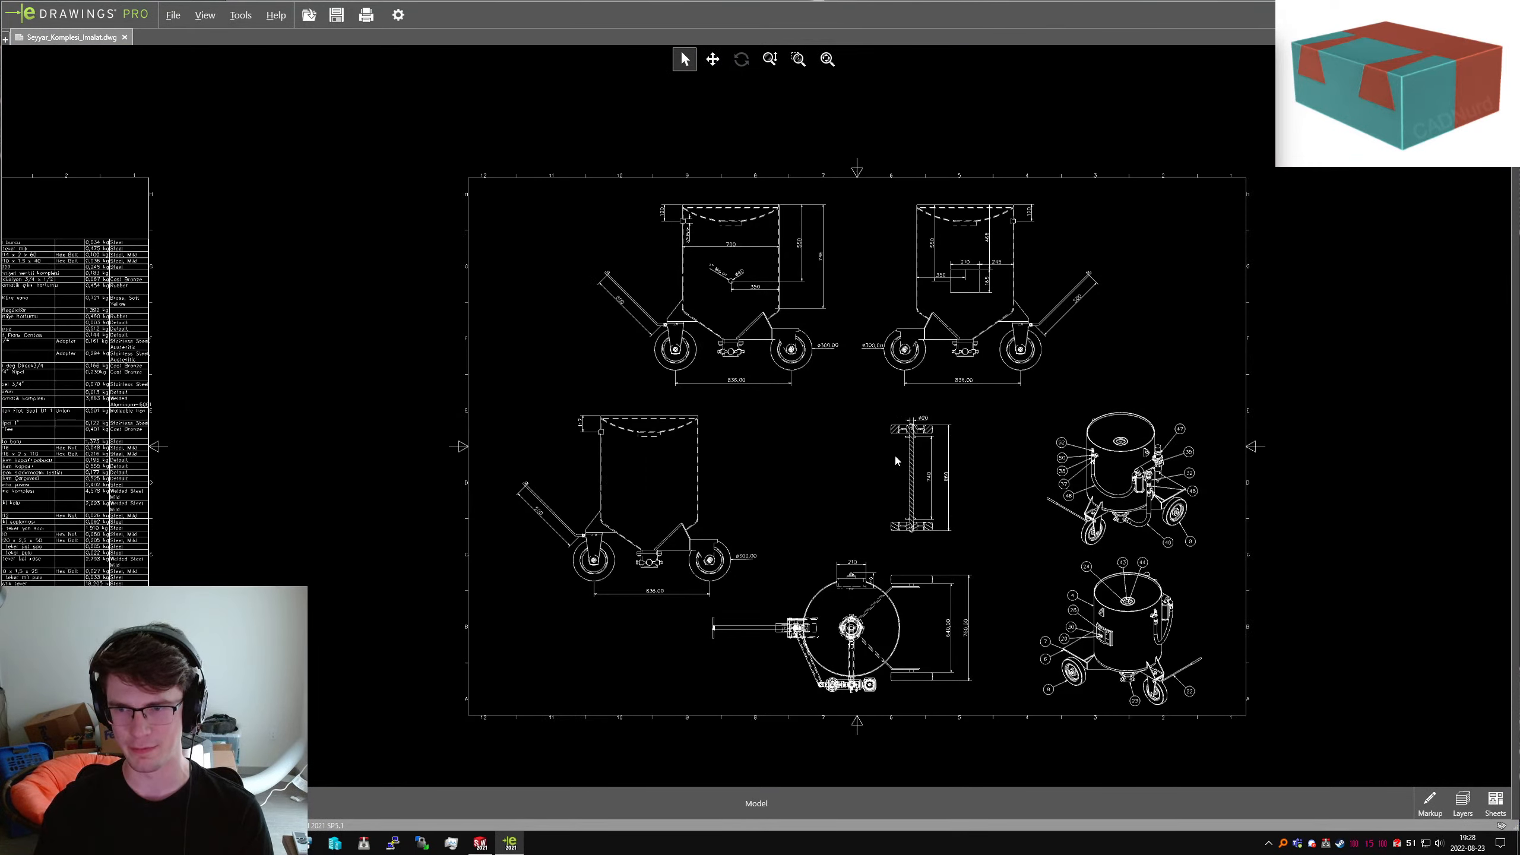
scroll(896, 459, up, 1)
scroll(1120, 550, down, 3)
scroll(1201, 331, up, 5)
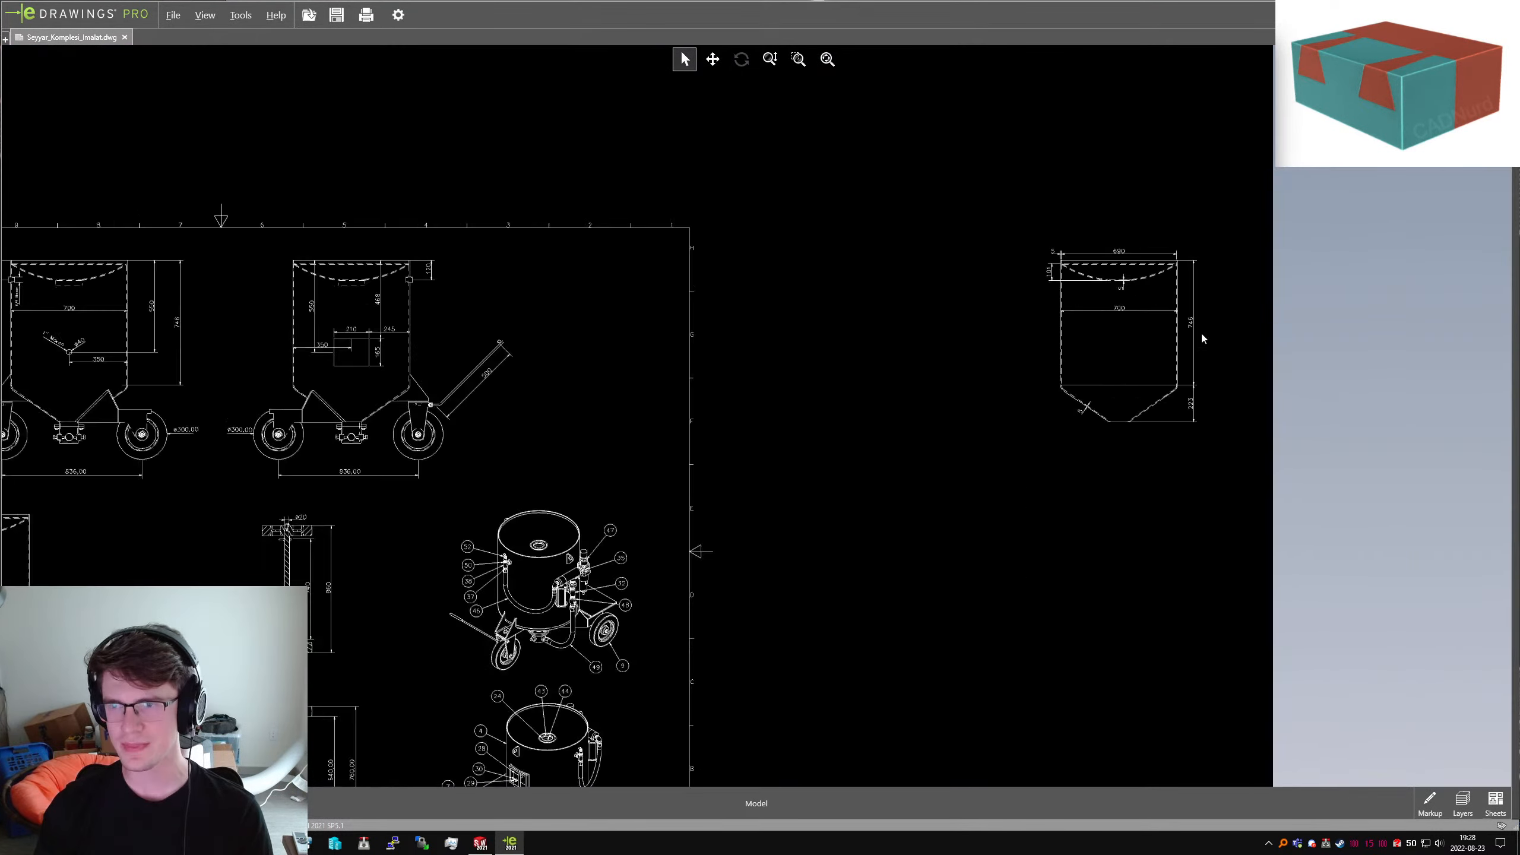
scroll(933, 294, up, 6)
scroll(931, 299, up, 1)
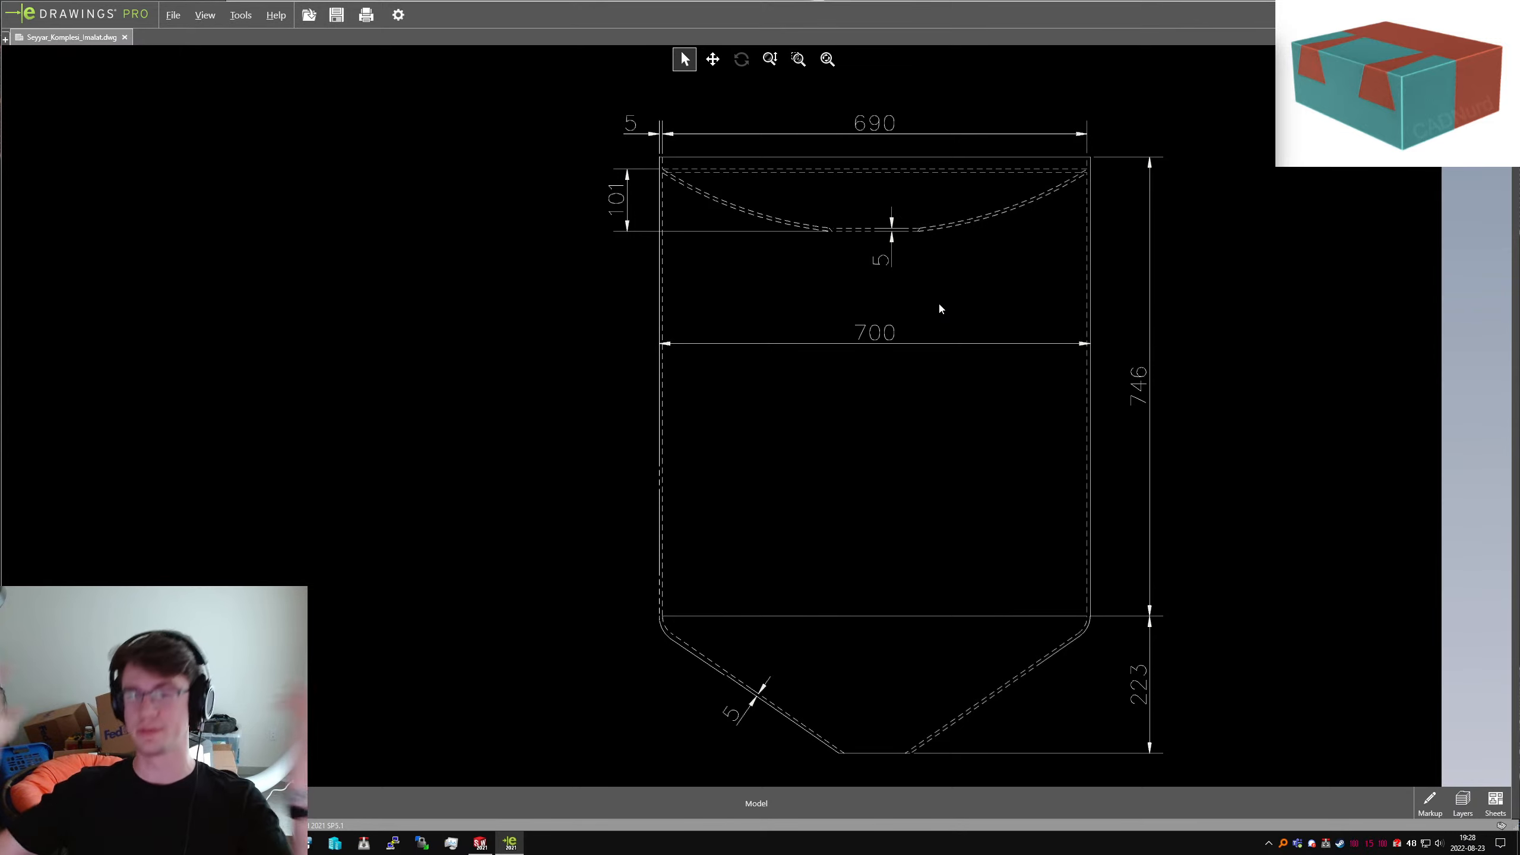
scroll(874, 373, up, 2)
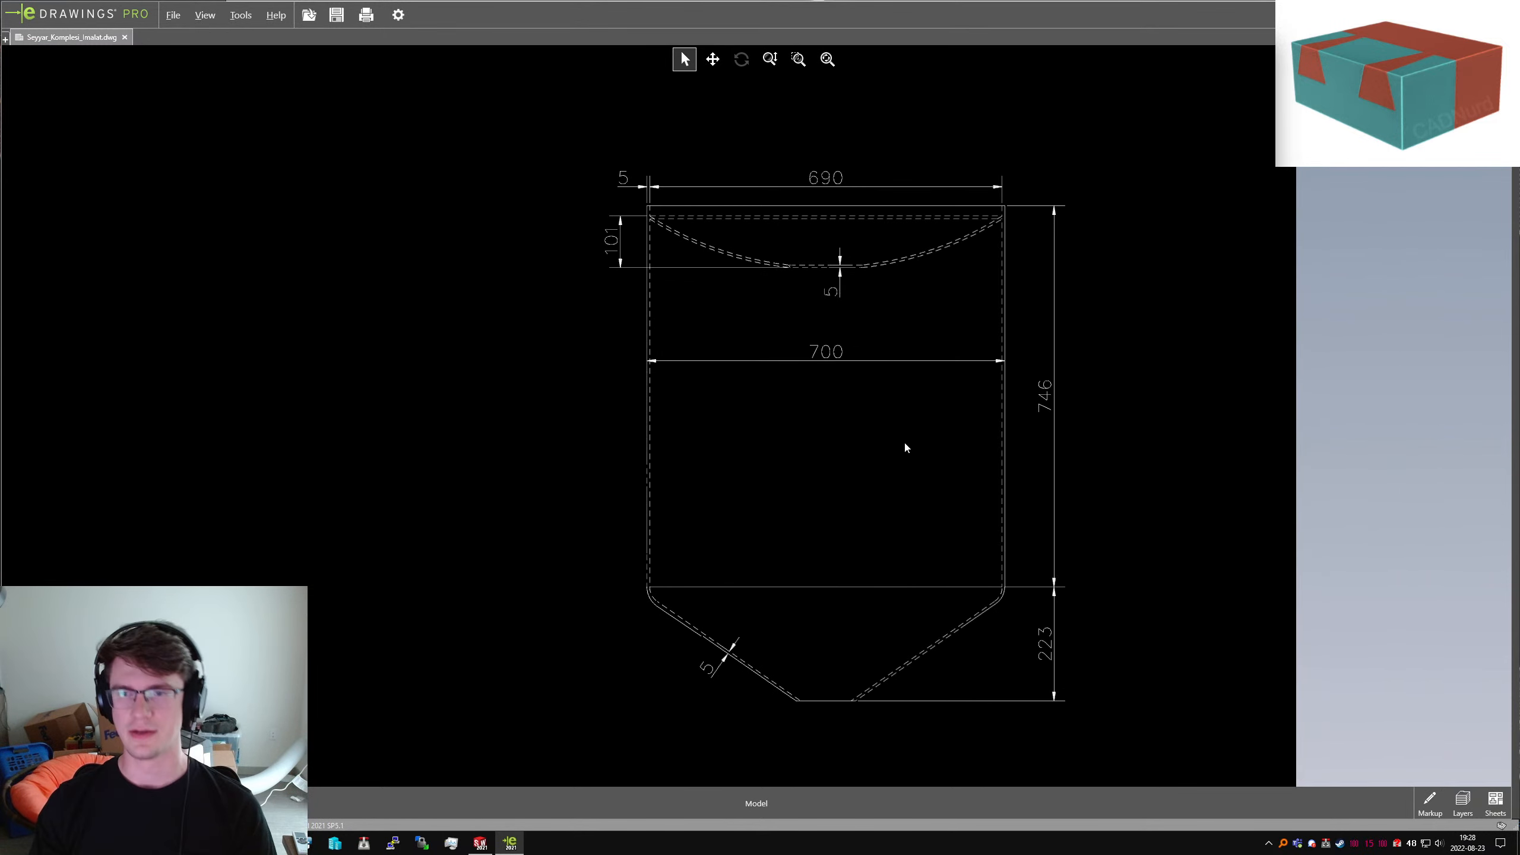
scroll(951, 449, down, 2)
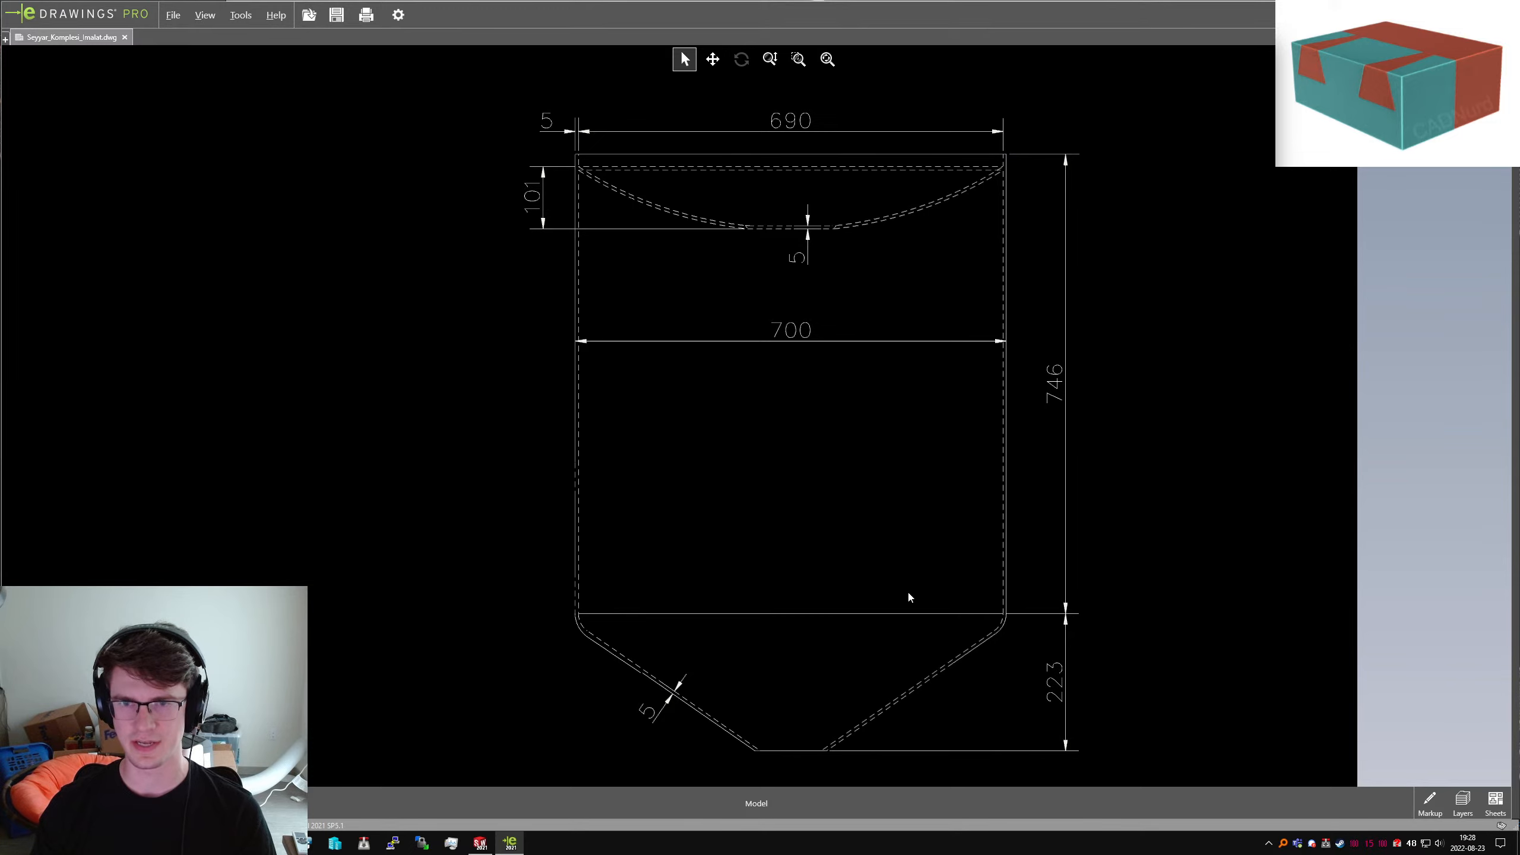
scroll(920, 573, up, 10)
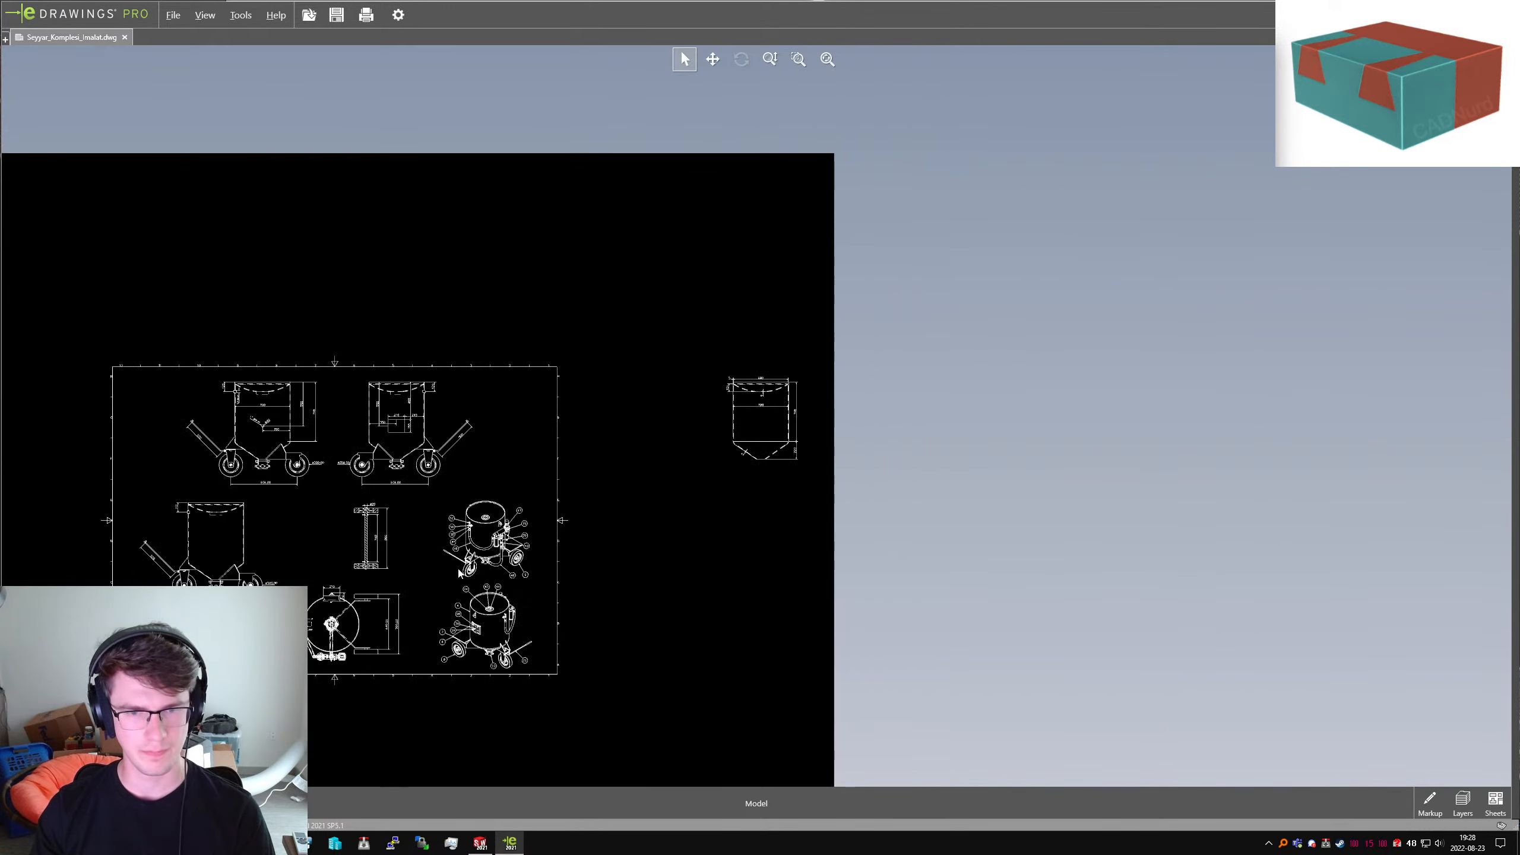
scroll(459, 573, down, 3)
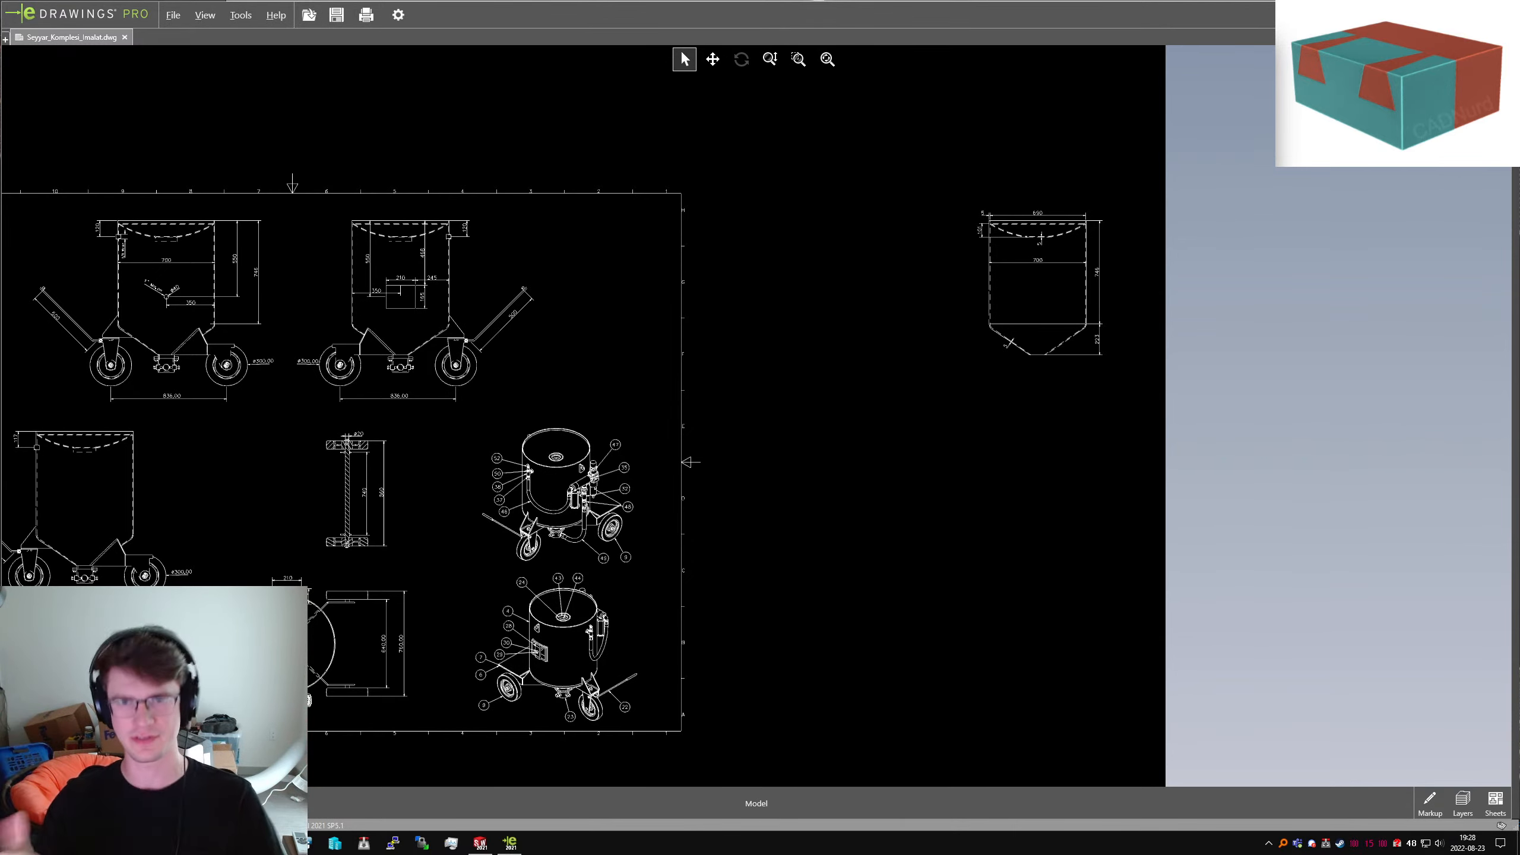
scroll(1031, 300, up, 8)
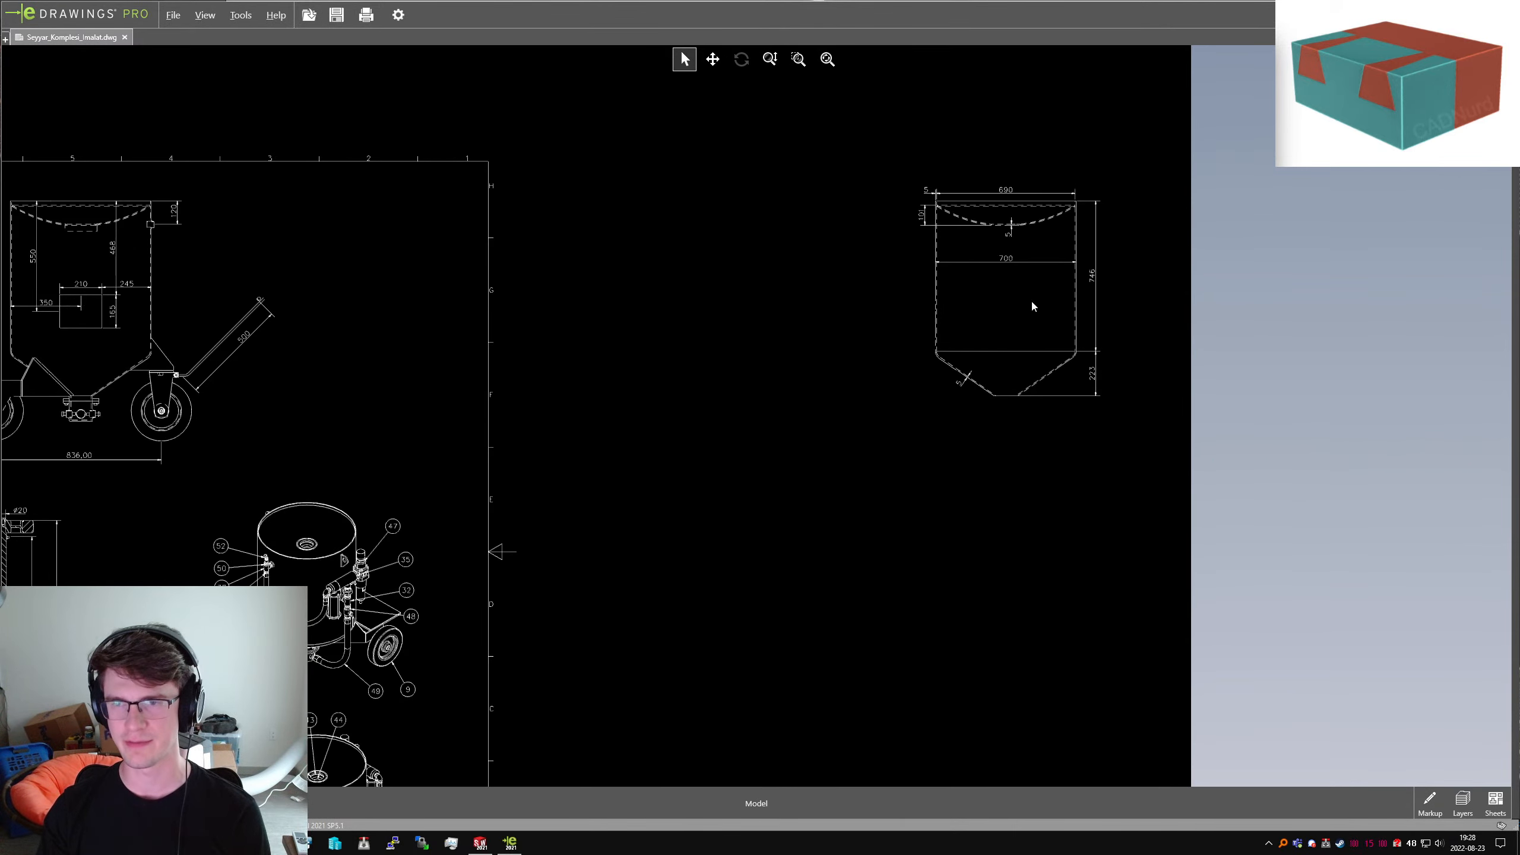
scroll(781, 734, up, 8)
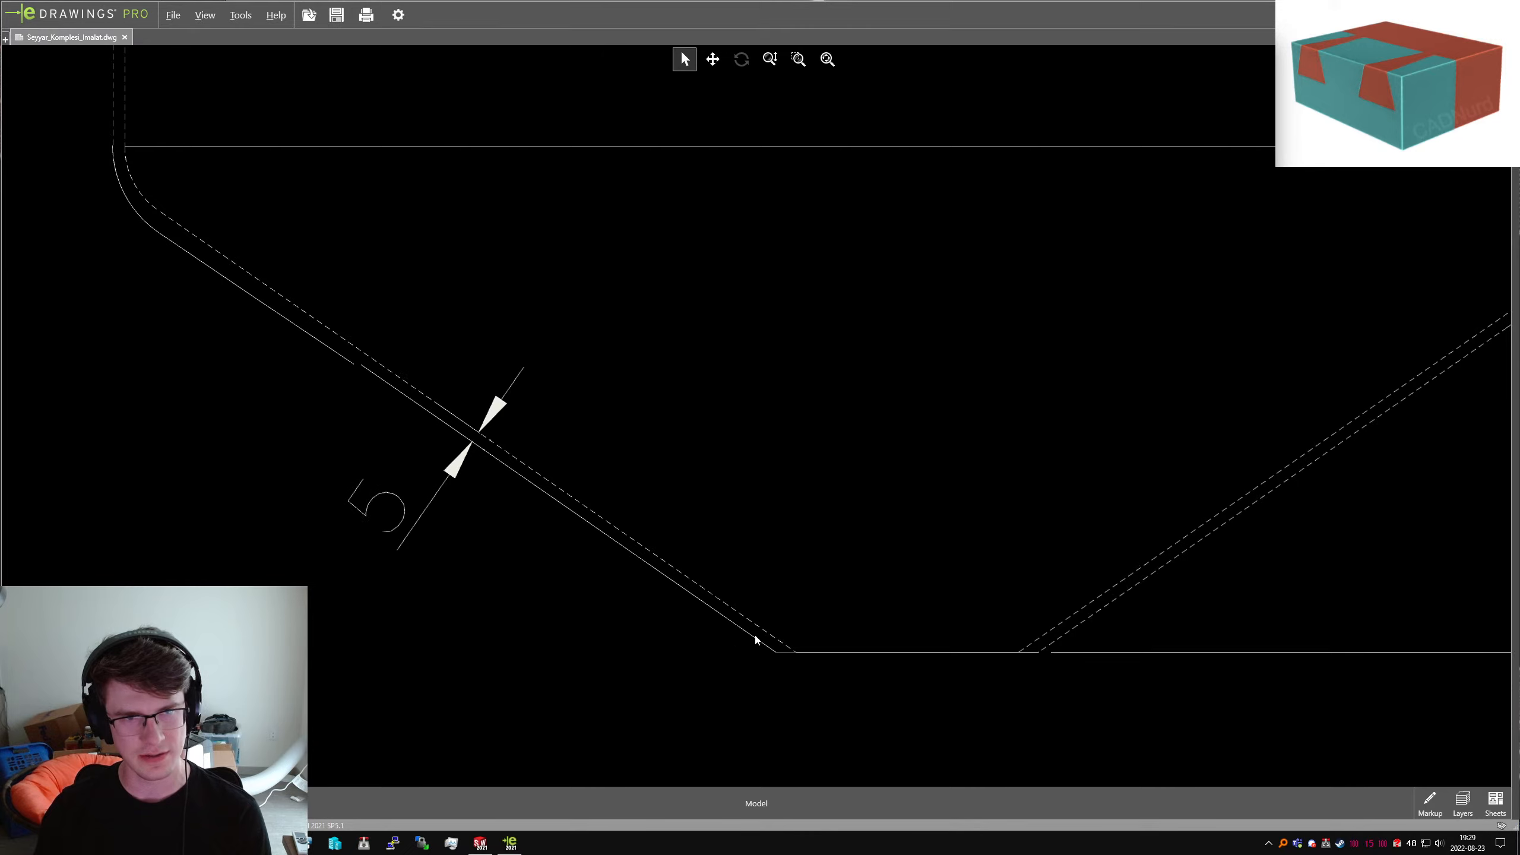
scroll(754, 638, down, 5)
scroll(886, 414, down, 3)
scroll(638, 370, up, 6)
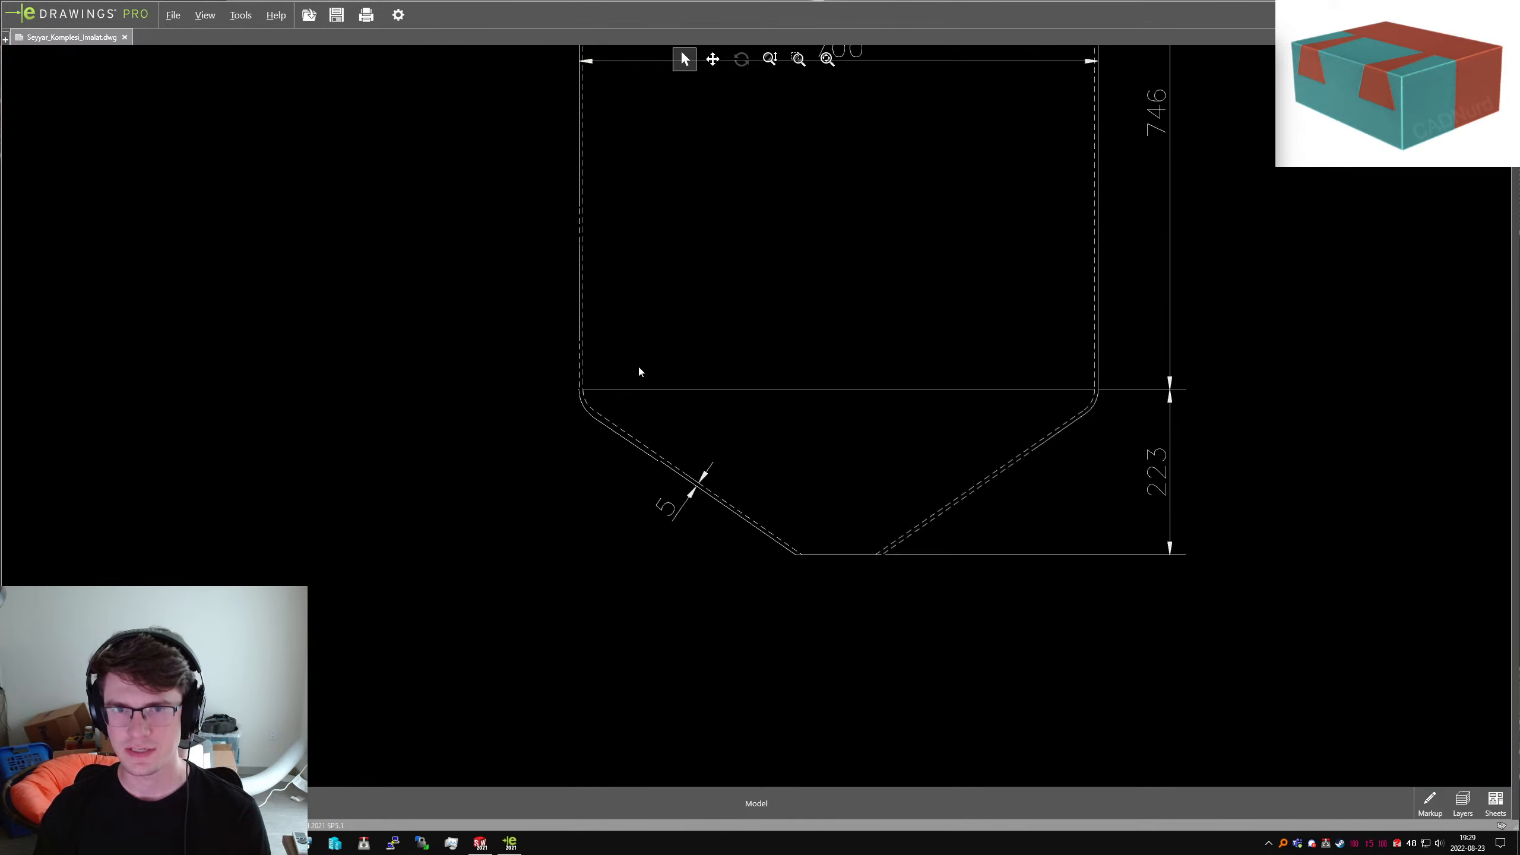
scroll(640, 408, up, 3)
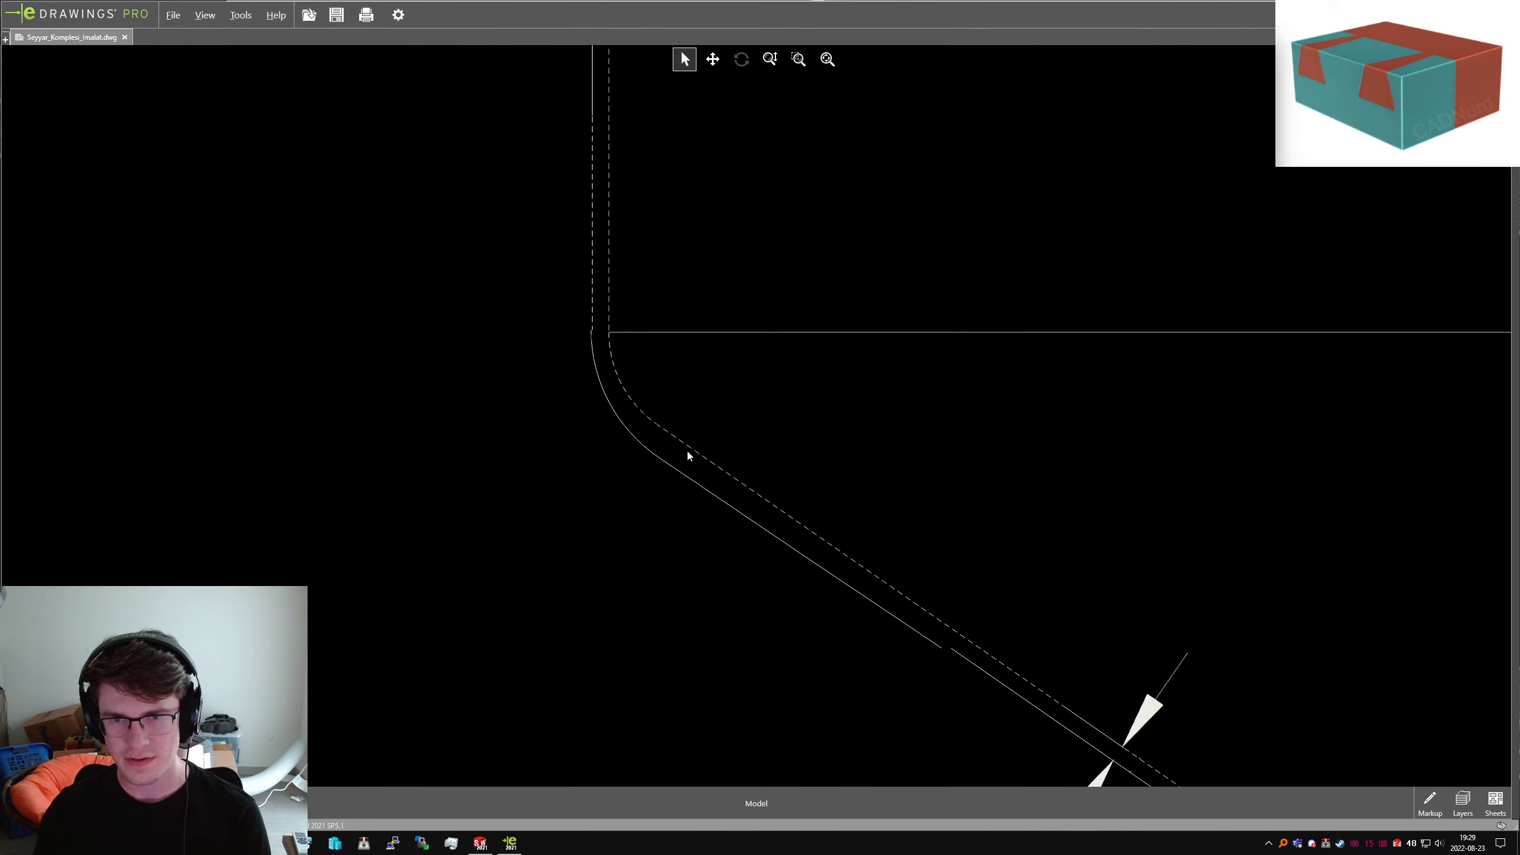
scroll(662, 417, down, 5)
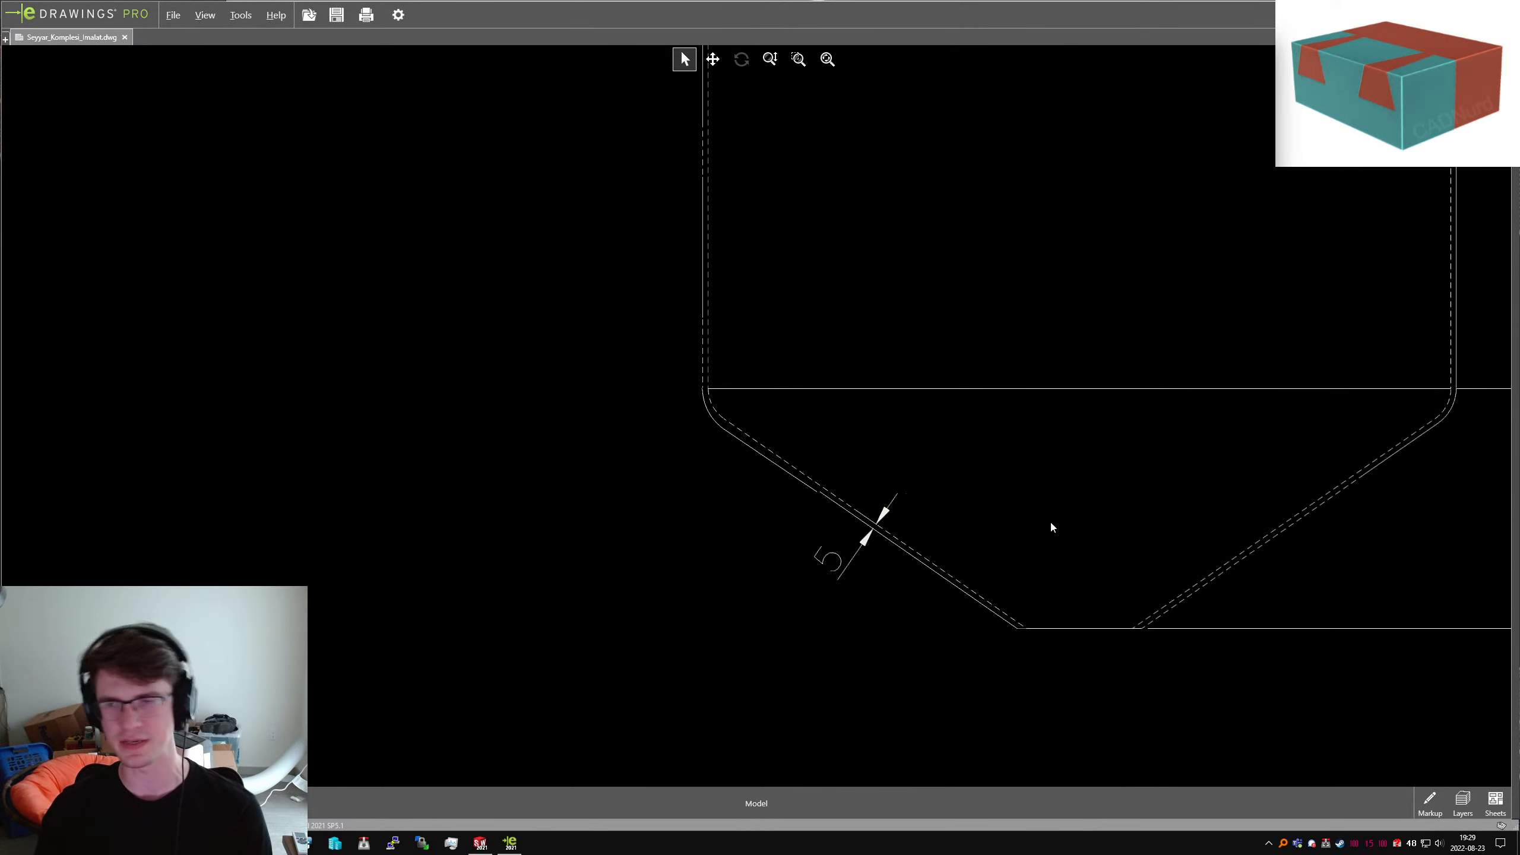
scroll(1052, 524, down, 1)
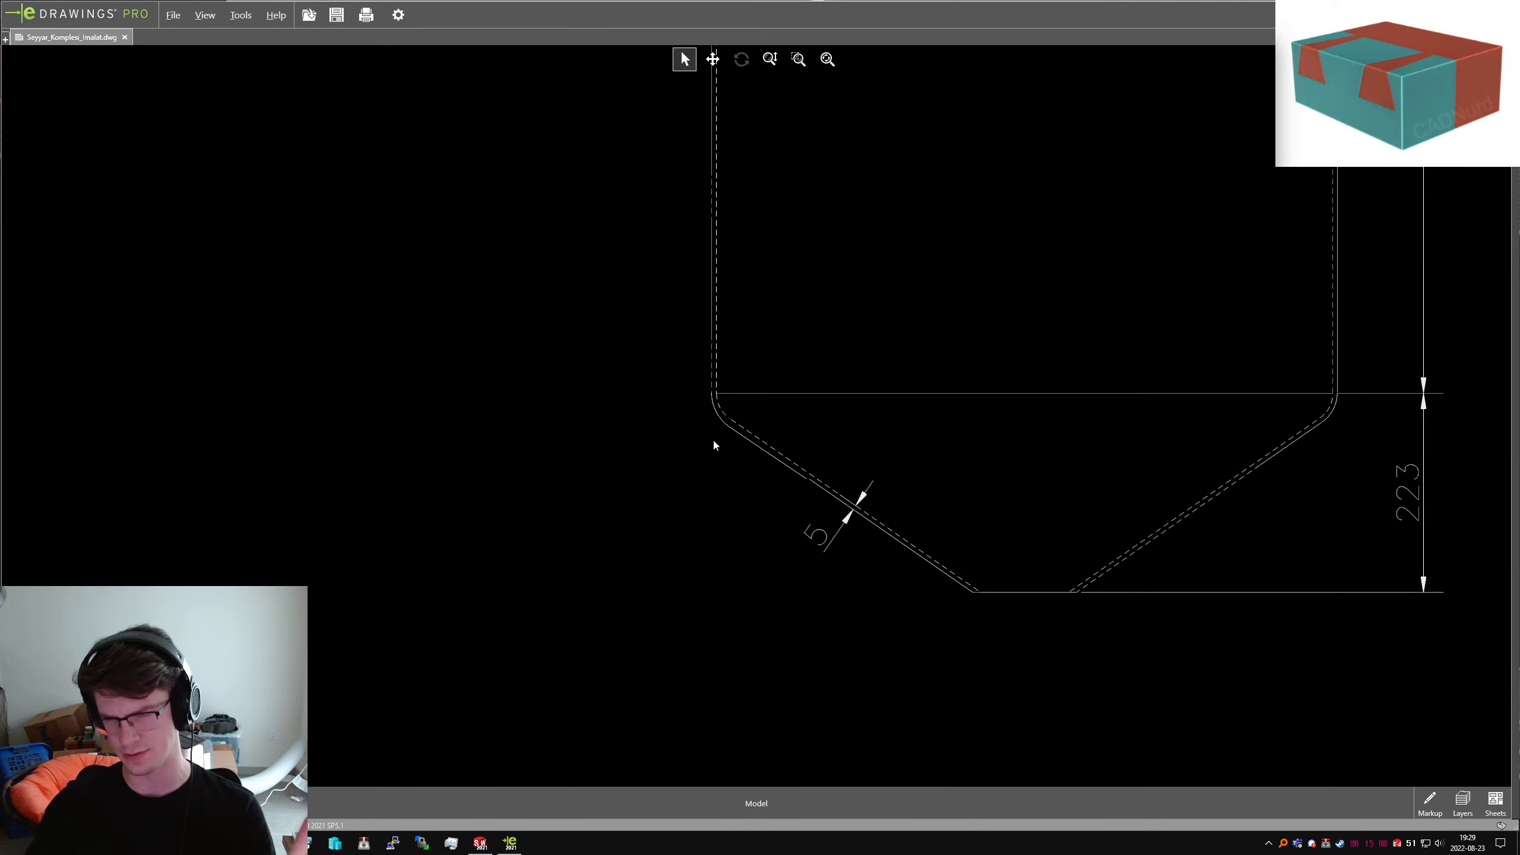
scroll(738, 464, up, 5)
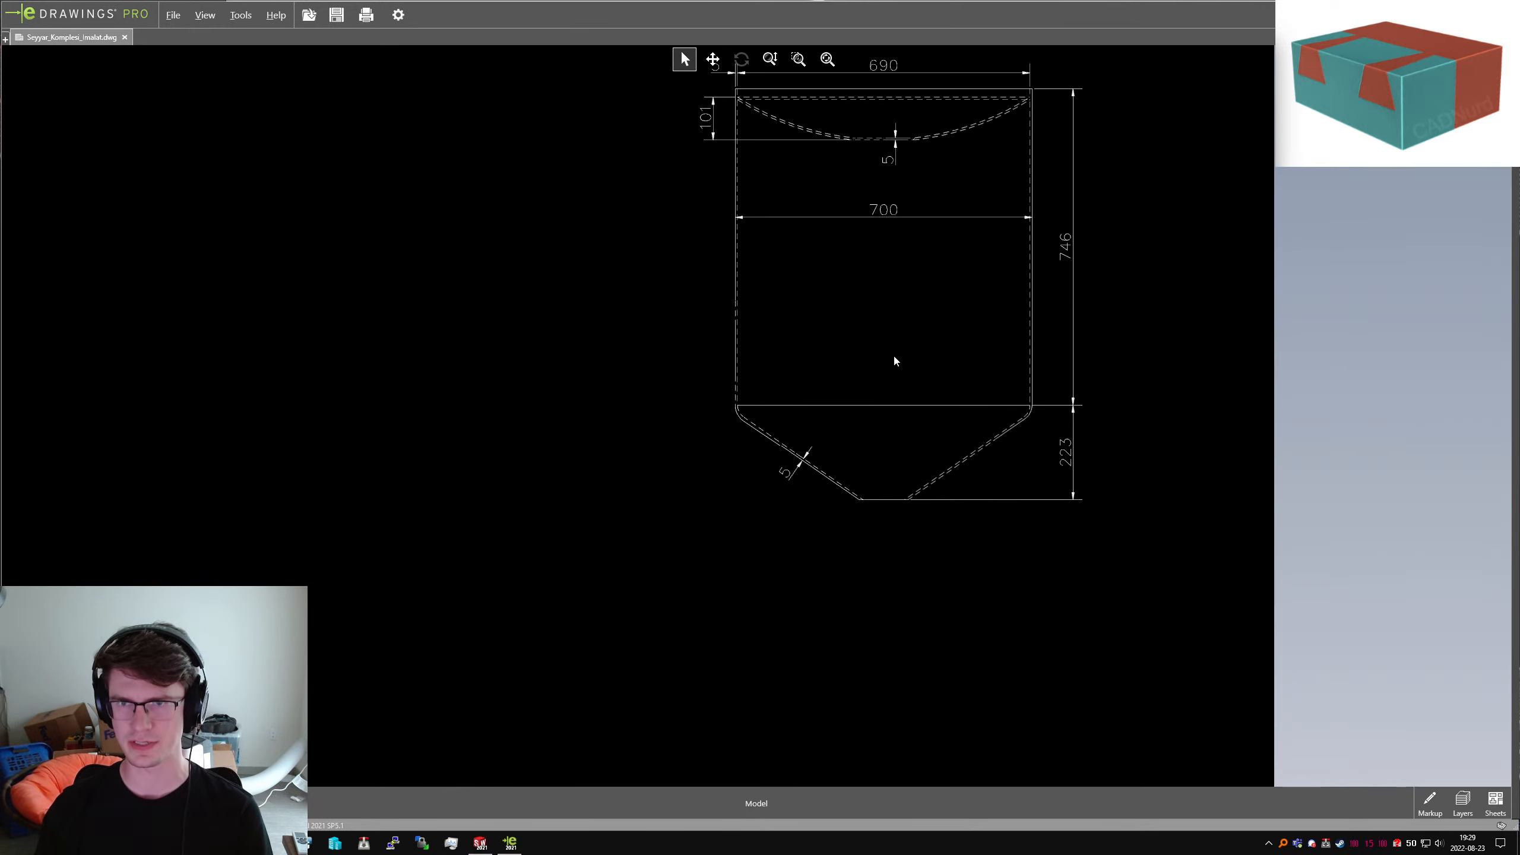
scroll(850, 180, down, 3)
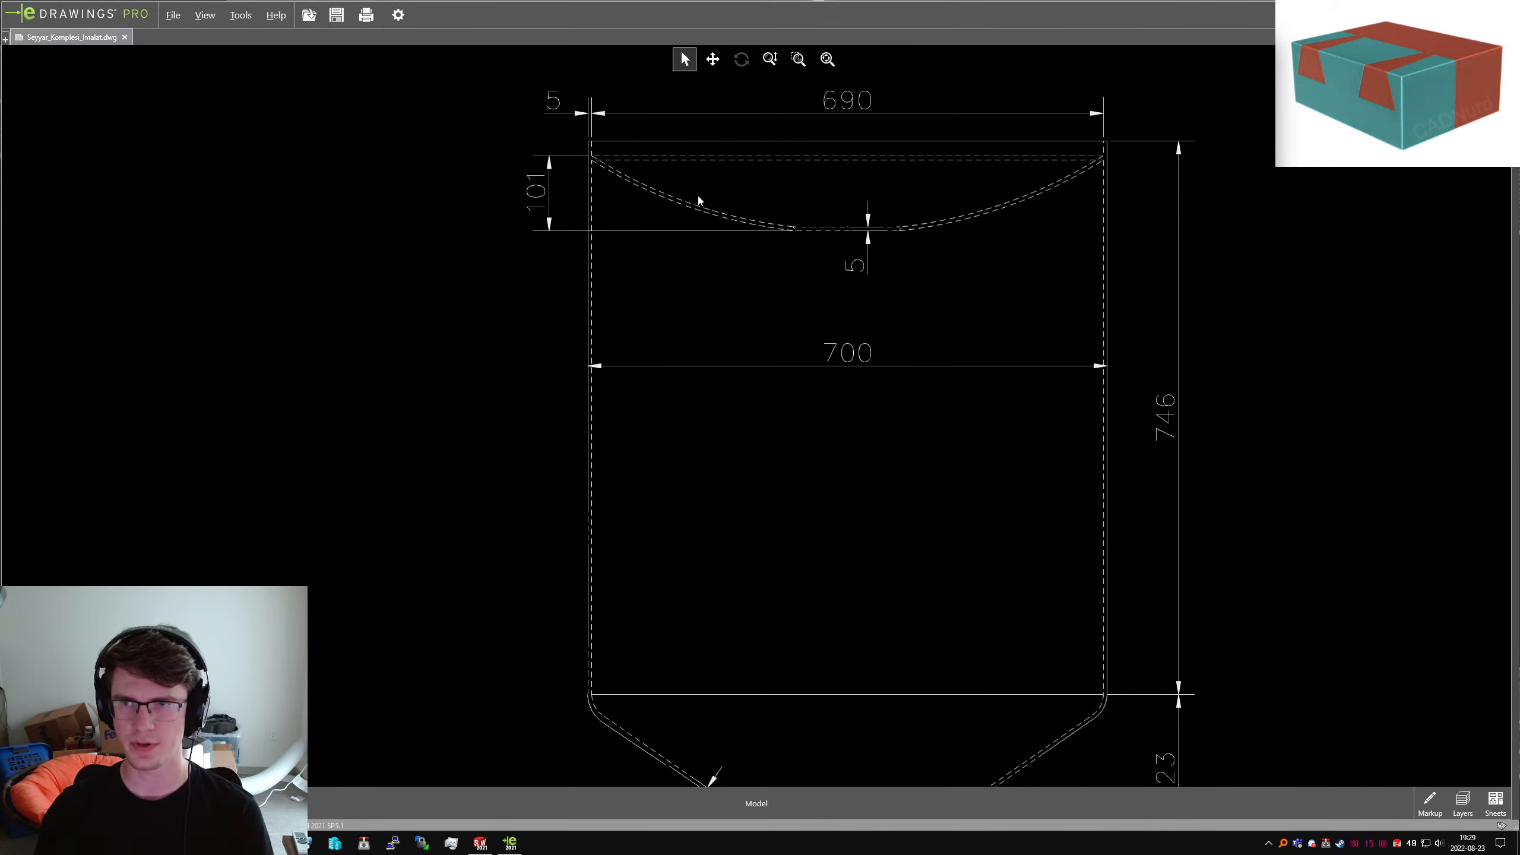
scroll(790, 664, up, 2)
scroll(800, 686, down, 2)
scroll(809, 664, up, 2)
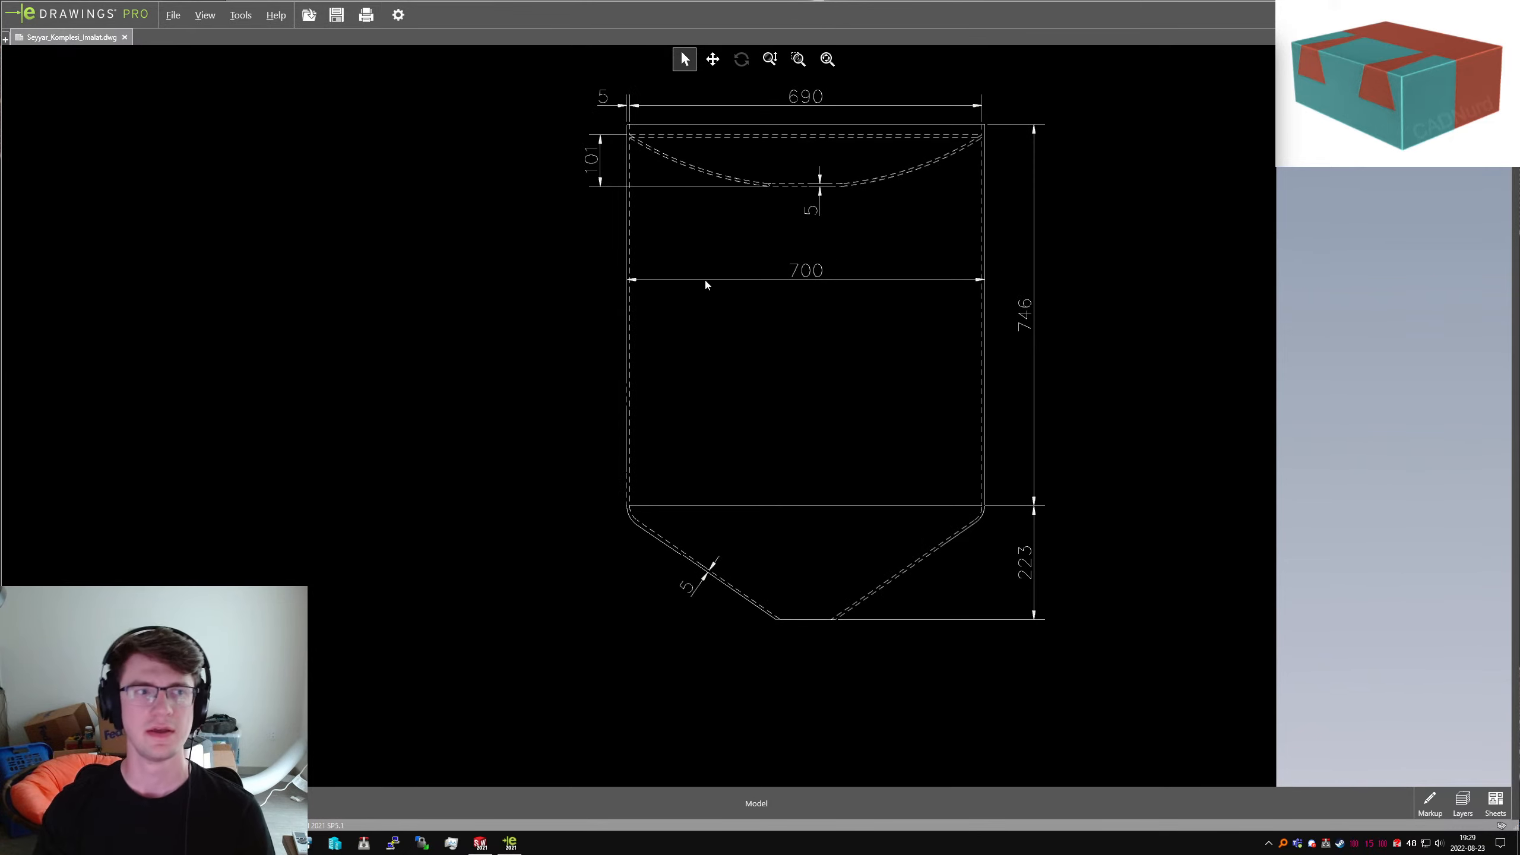
scroll(829, 597, down, 2)
scroll(828, 593, up, 3)
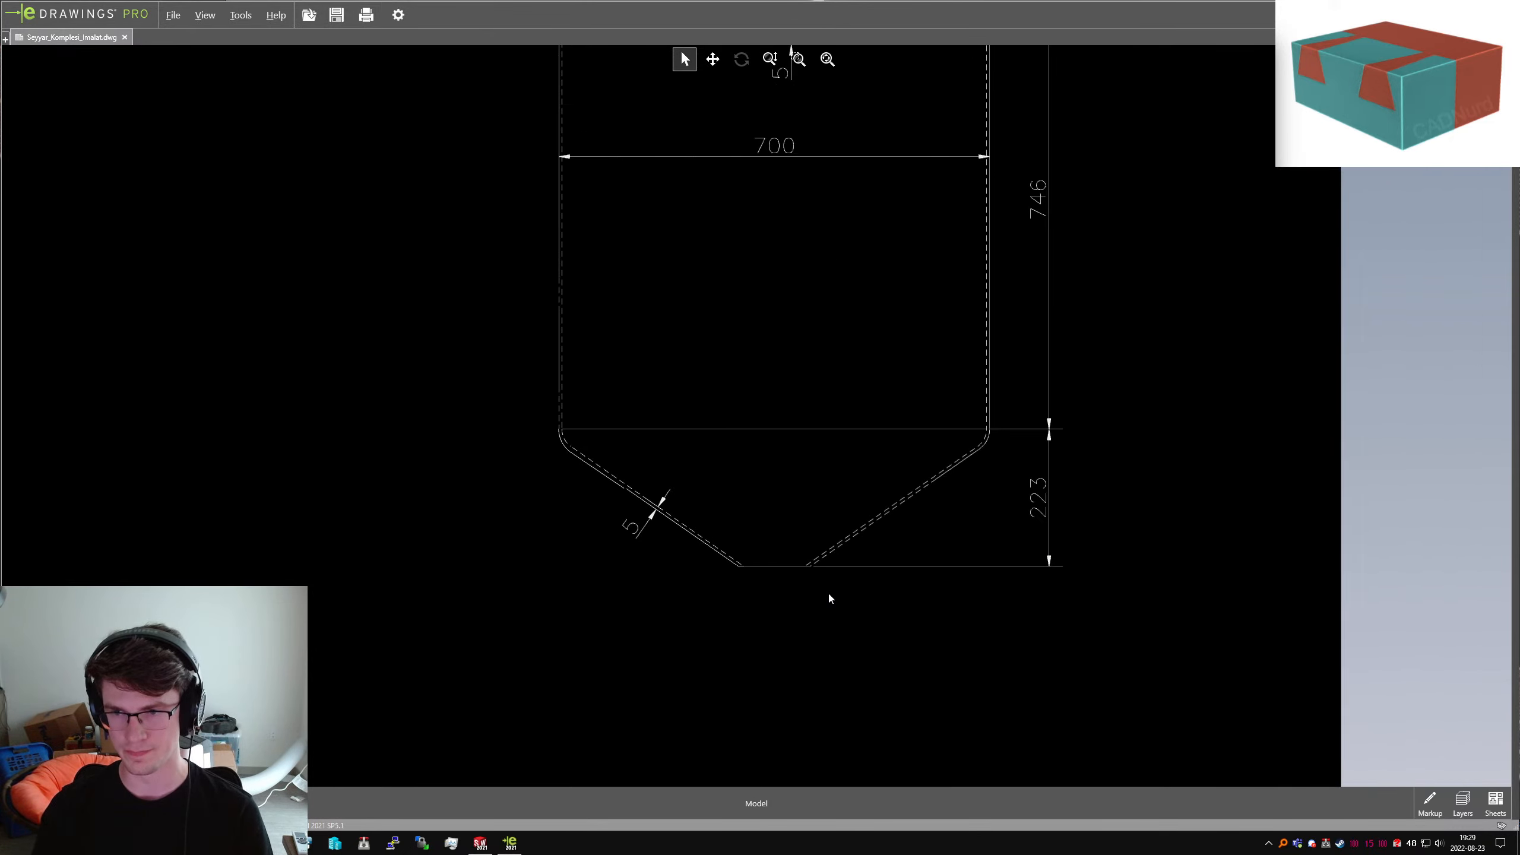
scroll(796, 279, down, 2)
scroll(802, 268, down, 1)
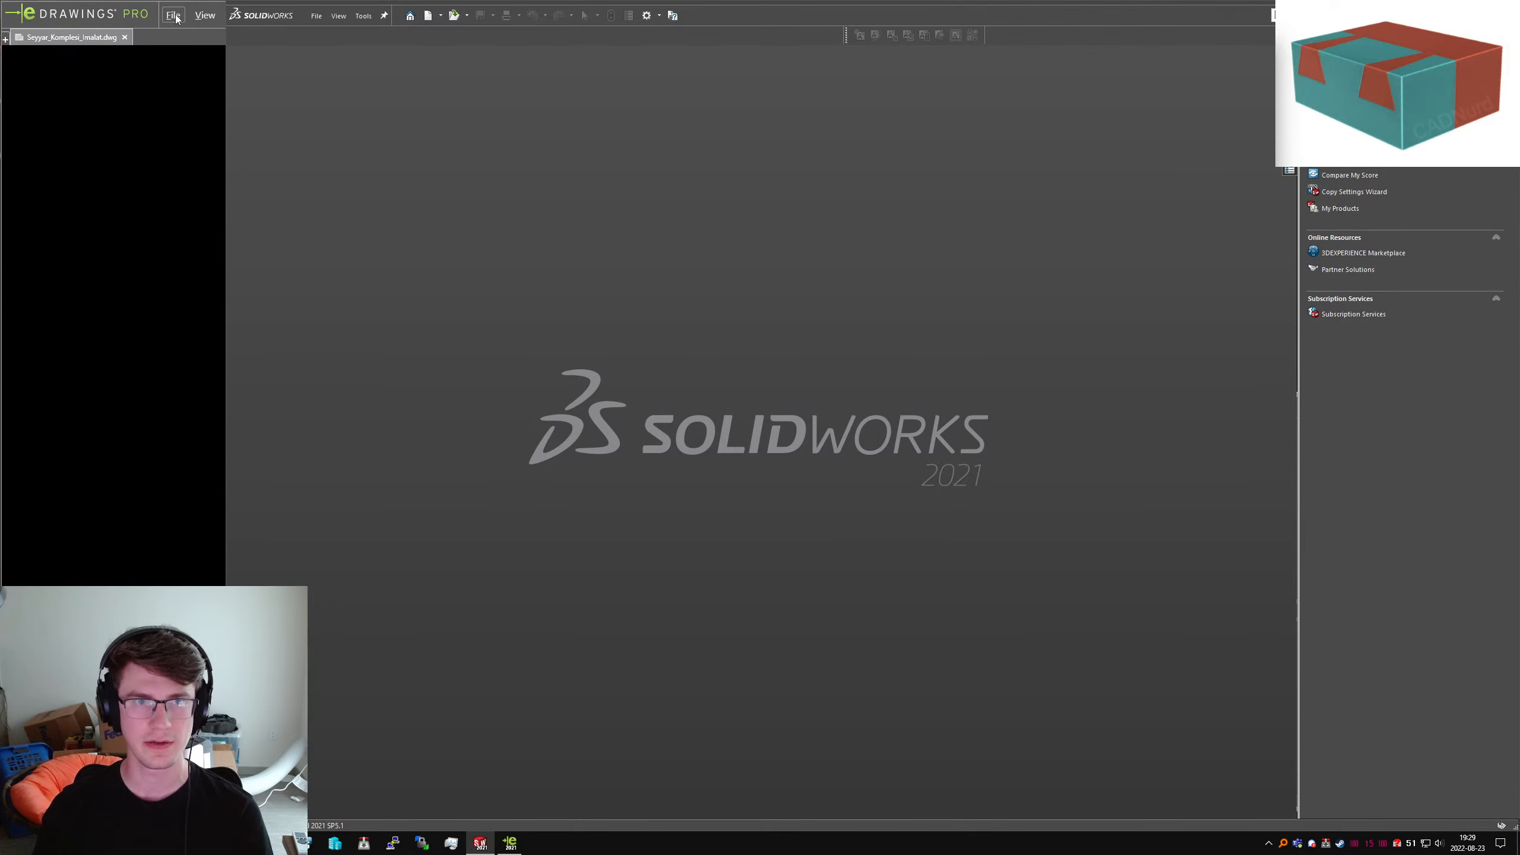
click(177, 17)
click(1172, 394)
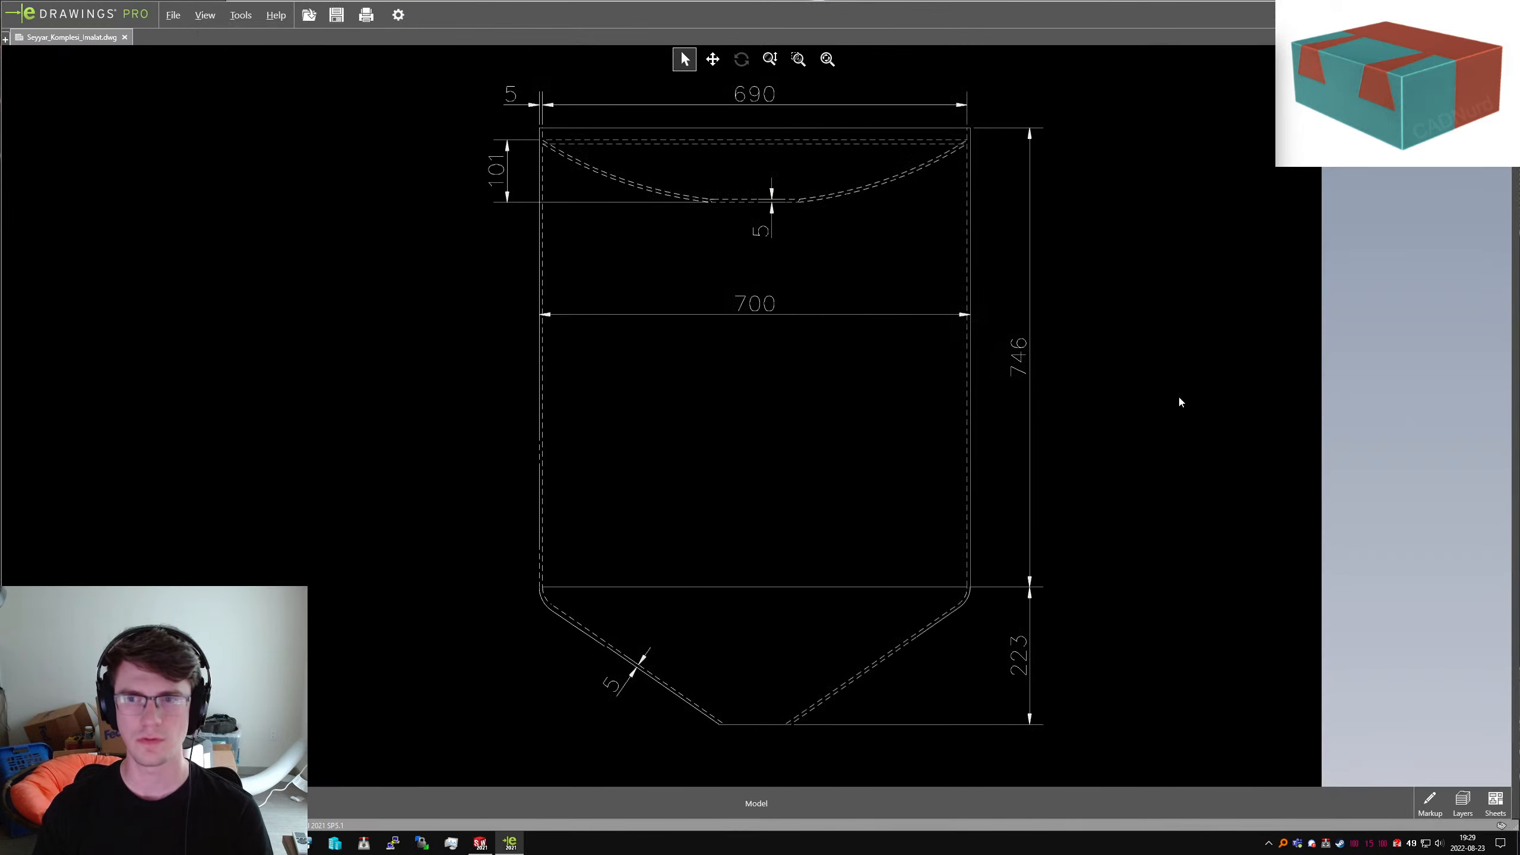
scroll(984, 423, up, 7)
Zoom through the cart views and the 1192,02 dimension, then zoom out to reveal every sheet
scroll(800, 422, up, 4)
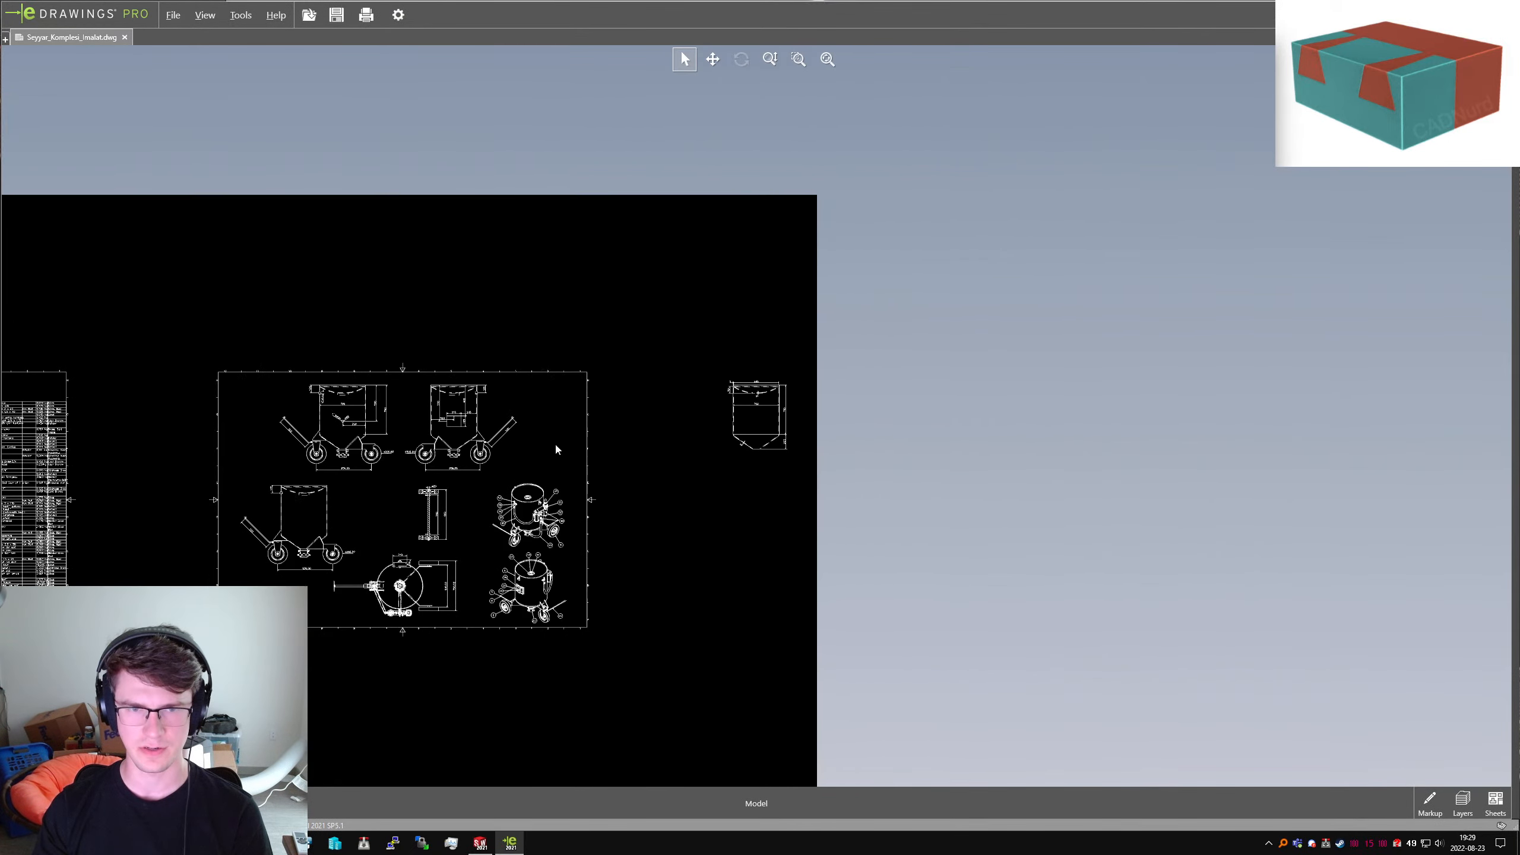
scroll(569, 440, down, 4)
scroll(508, 408, up, 5)
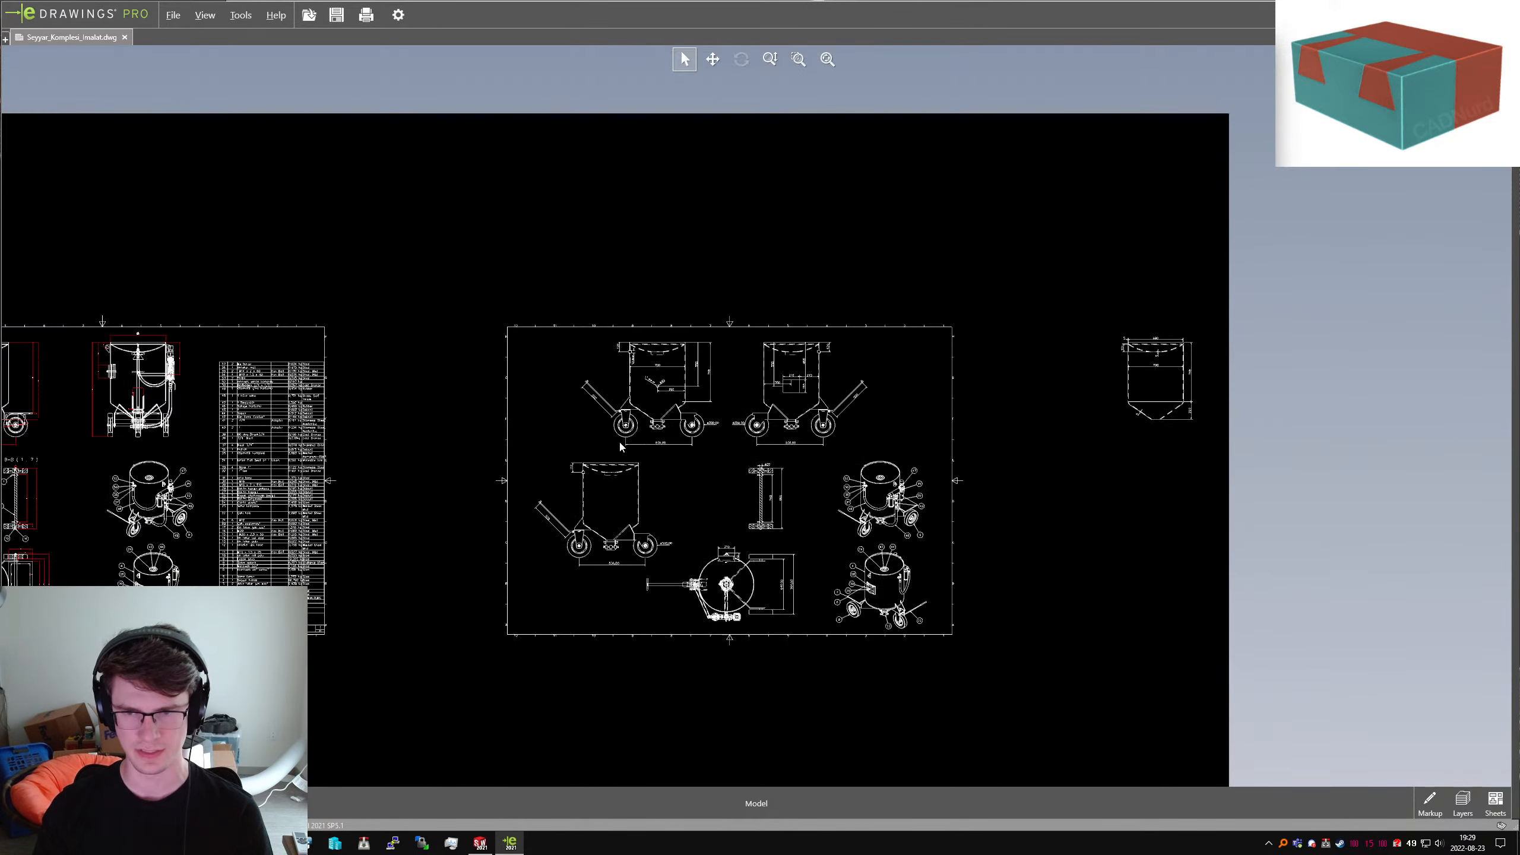
scroll(525, 500, up, 1)
scroll(684, 505, down, 3)
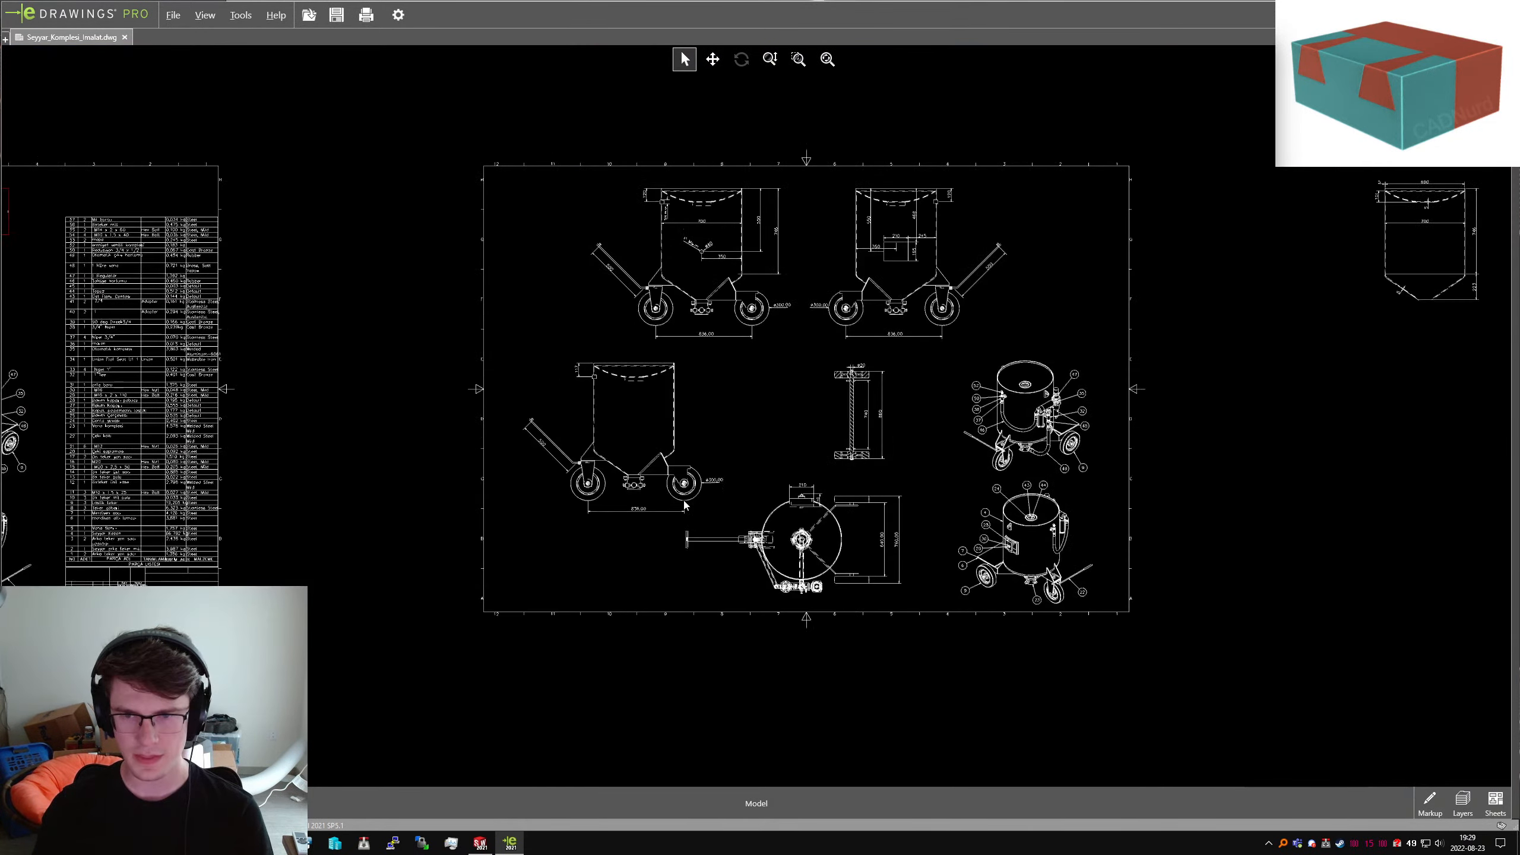
scroll(659, 287, up, 3)
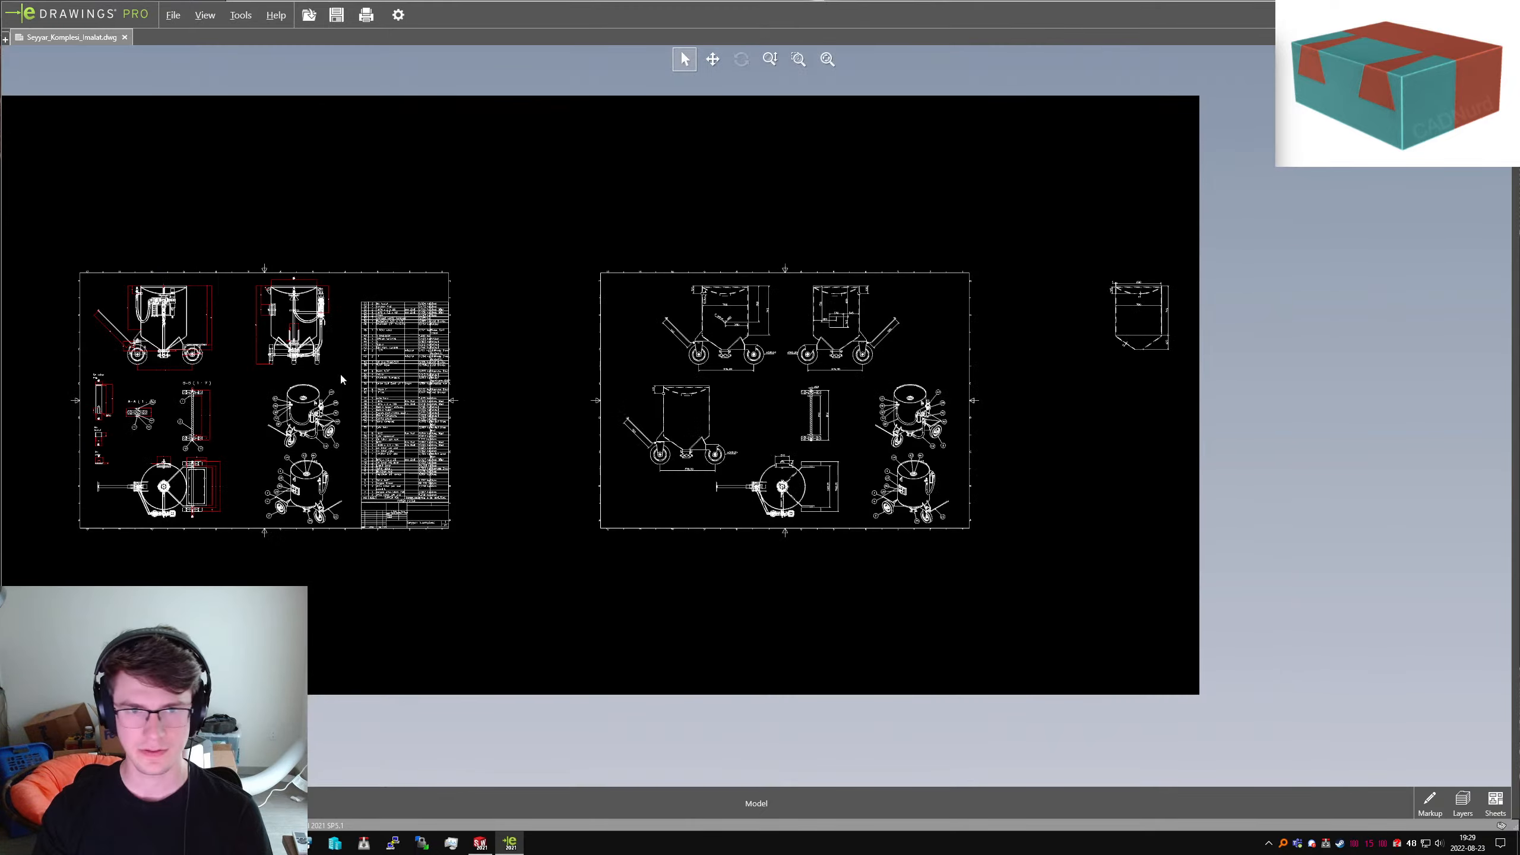
scroll(340, 372, down, 6)
scroll(371, 261, down, 3)
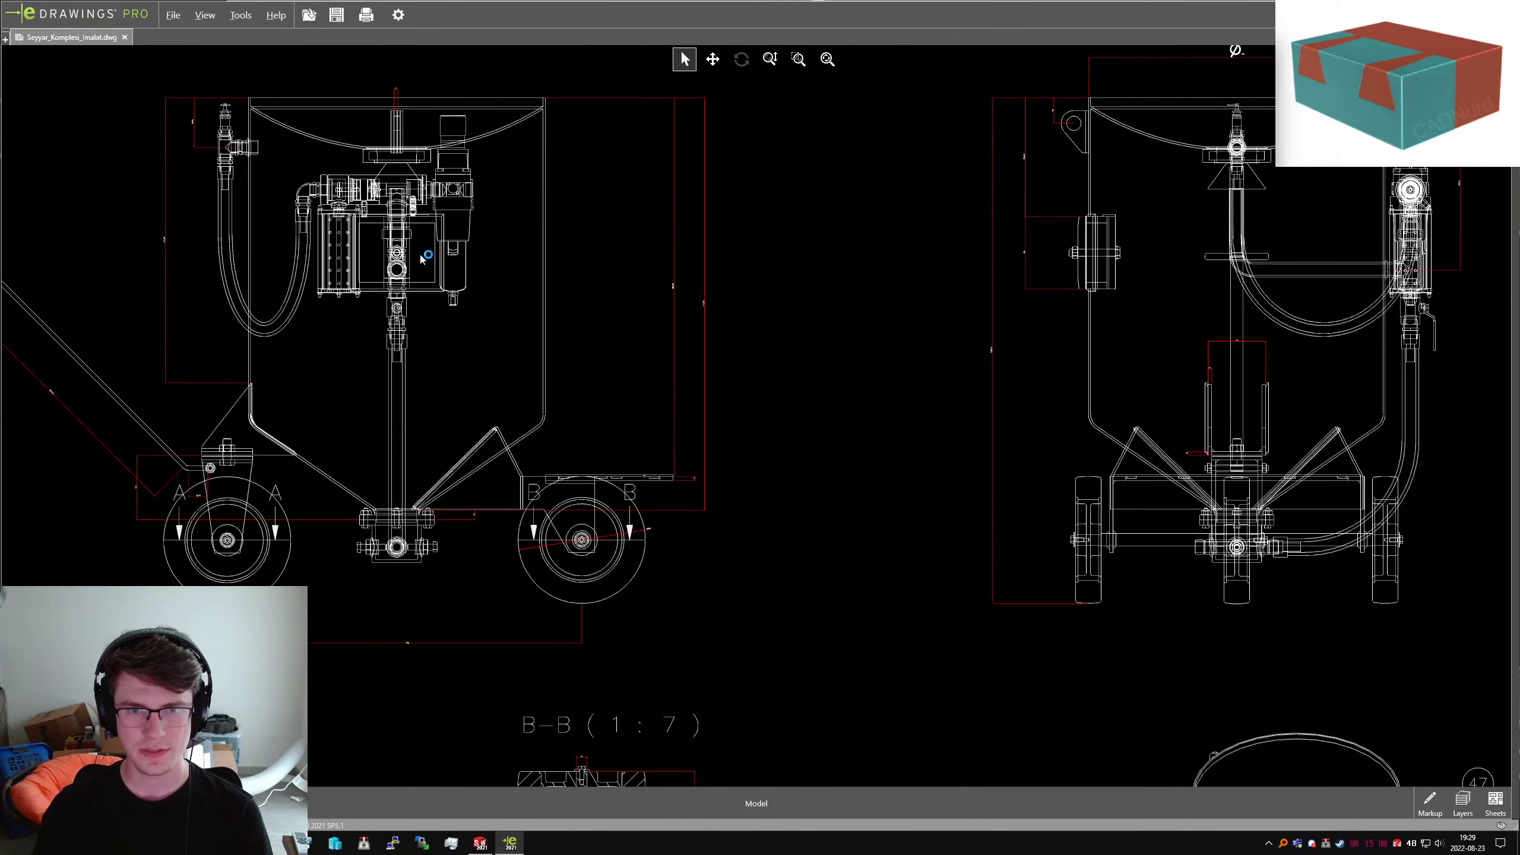
scroll(421, 256, up, 3)
scroll(1011, 415, down, 8)
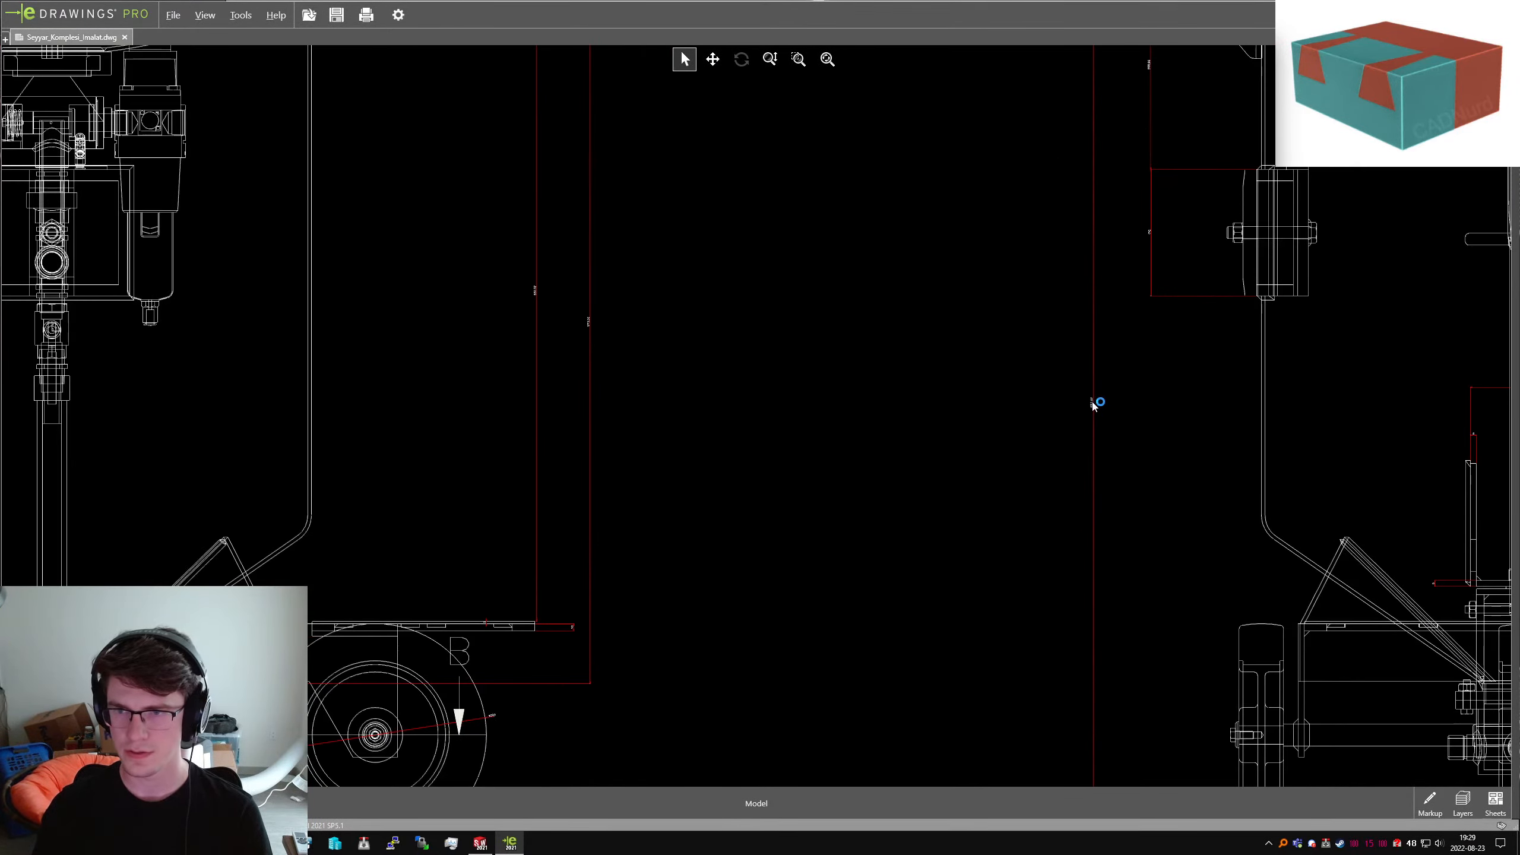
scroll(1118, 409, down, 5)
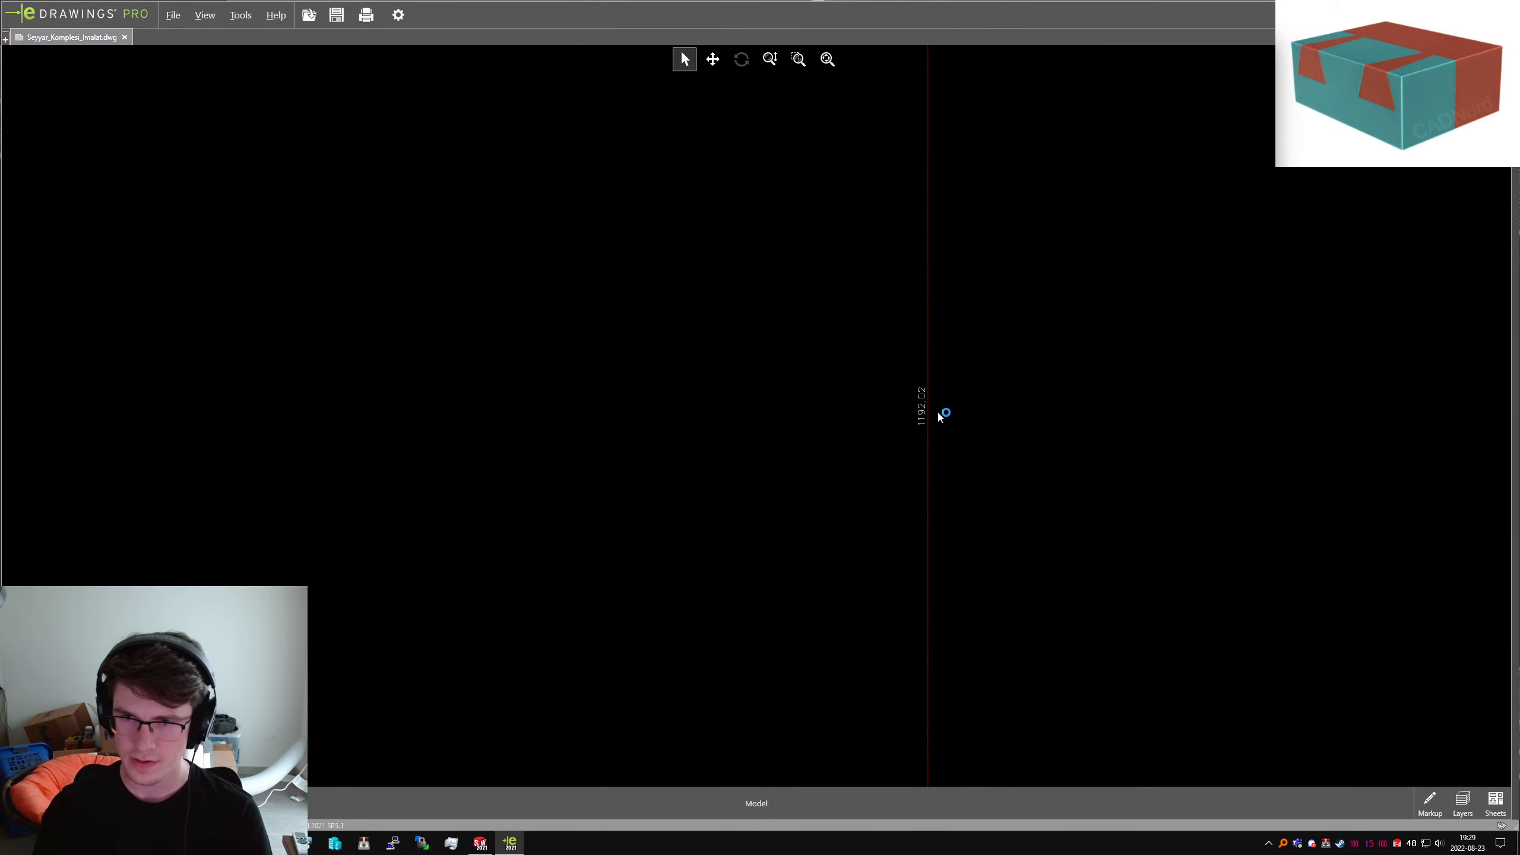
scroll(910, 419, up, 5)
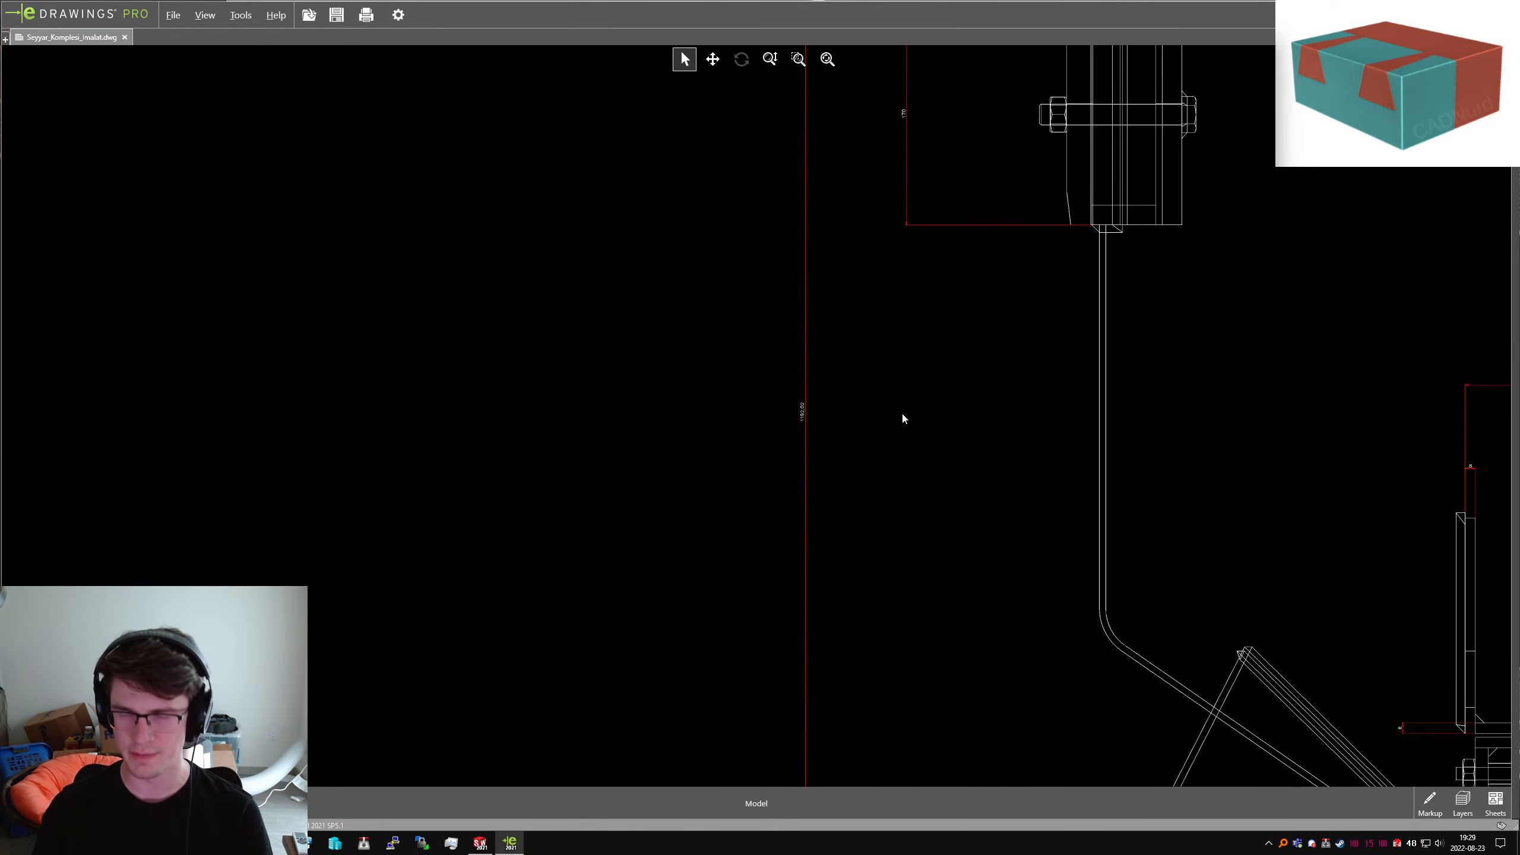
scroll(844, 422, up, 8)
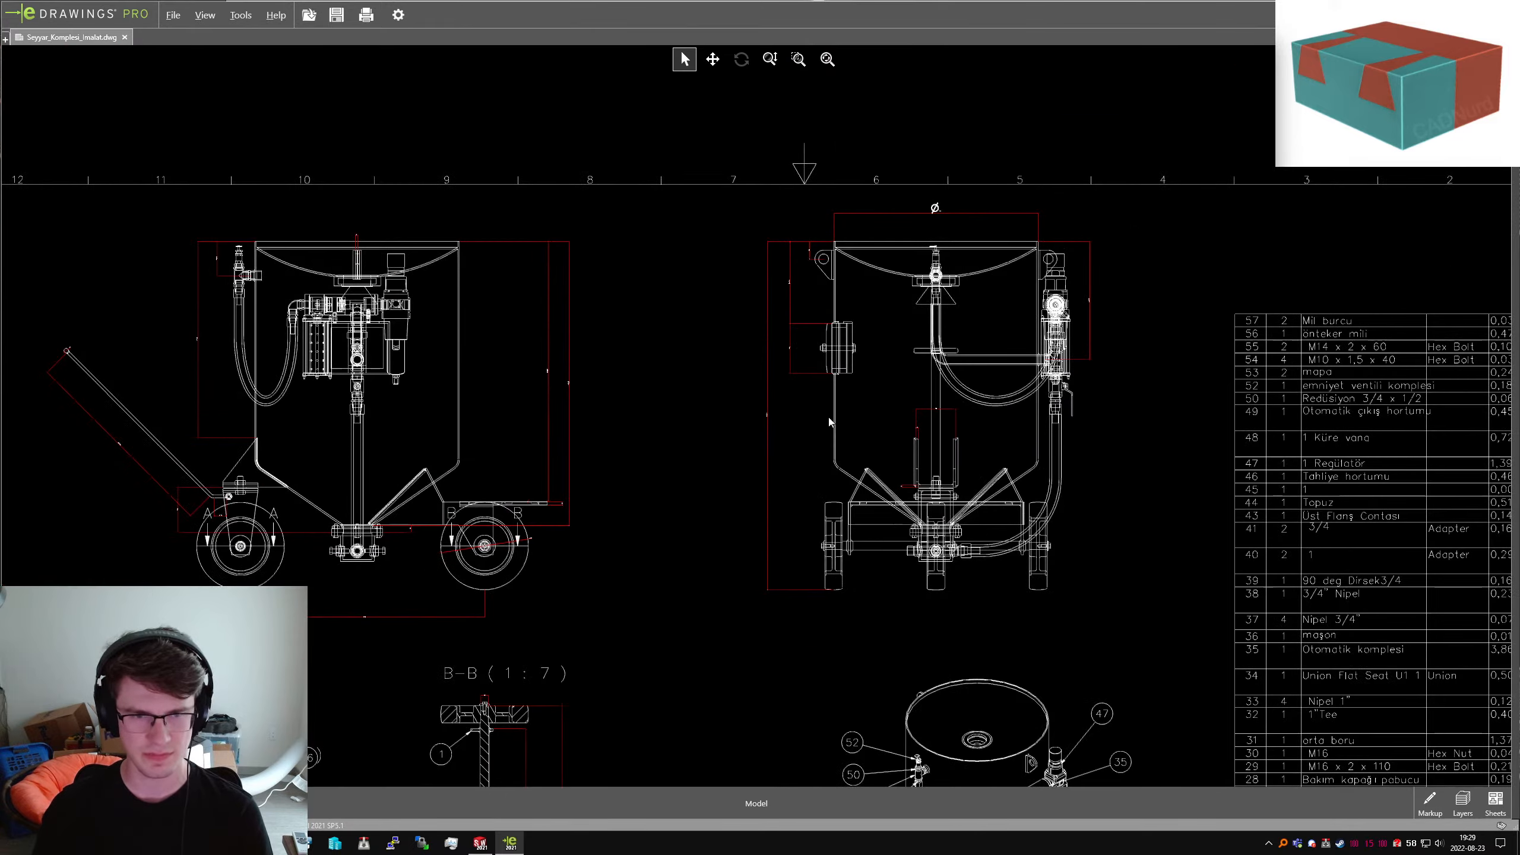
scroll(829, 422, up, 10)
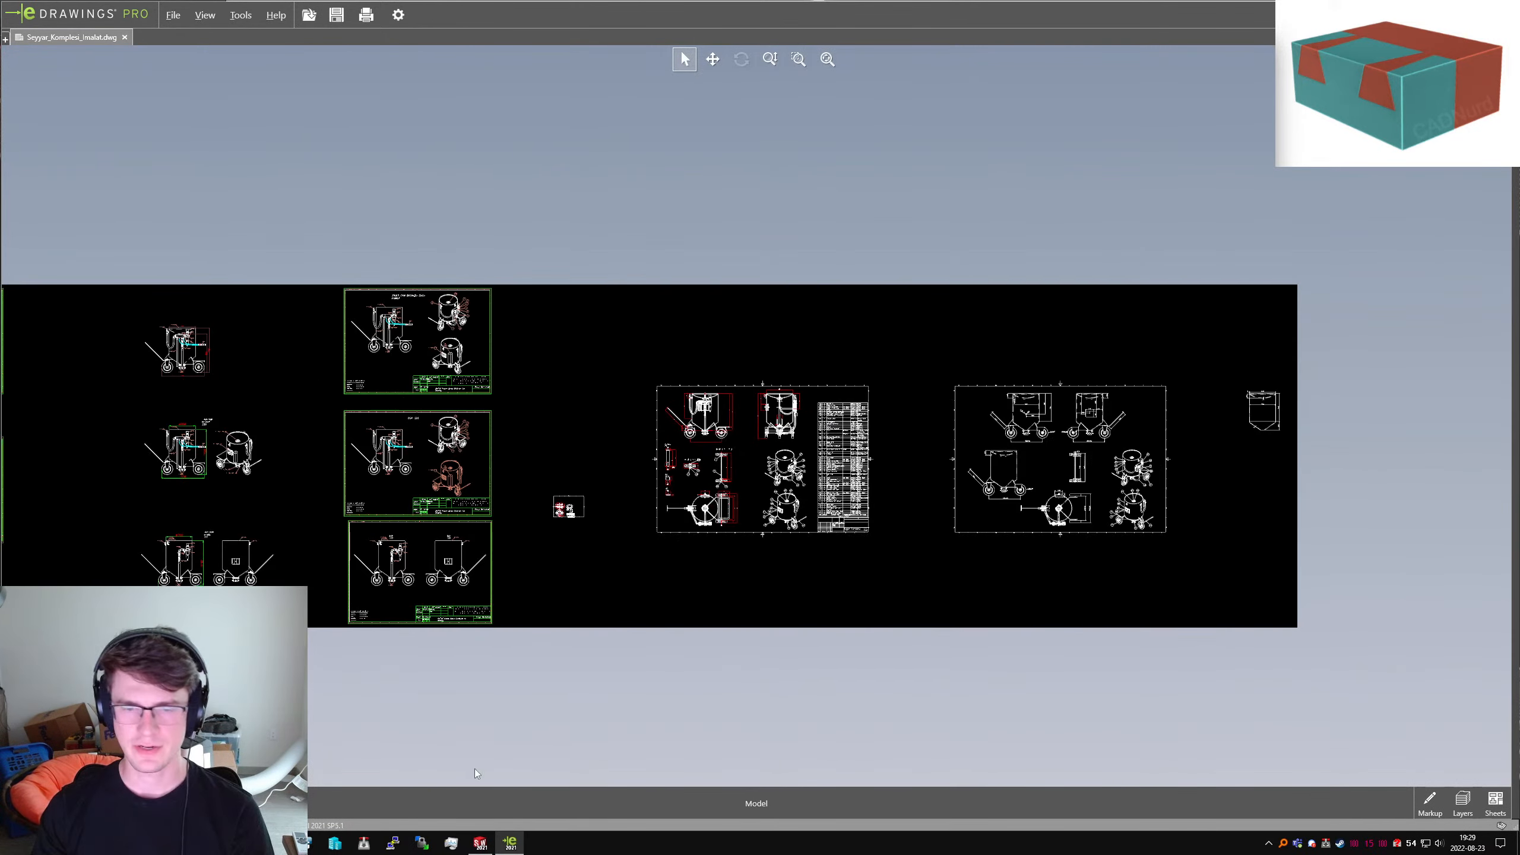
Minimize the eDrawings viewer so SolidWorks is in front
click(479, 843)
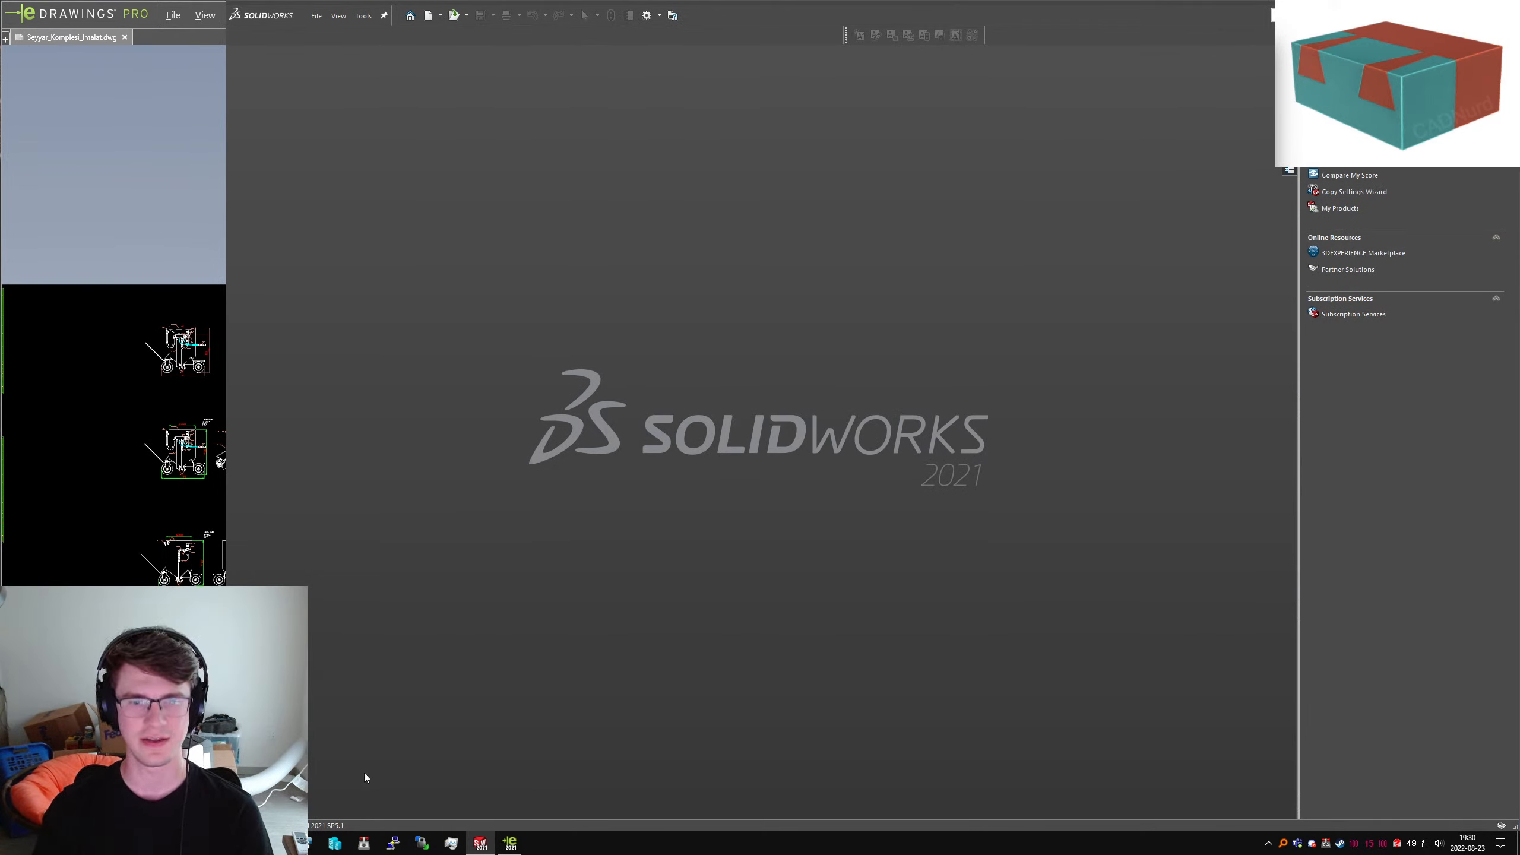
click(176, 44)
click(1446, 11)
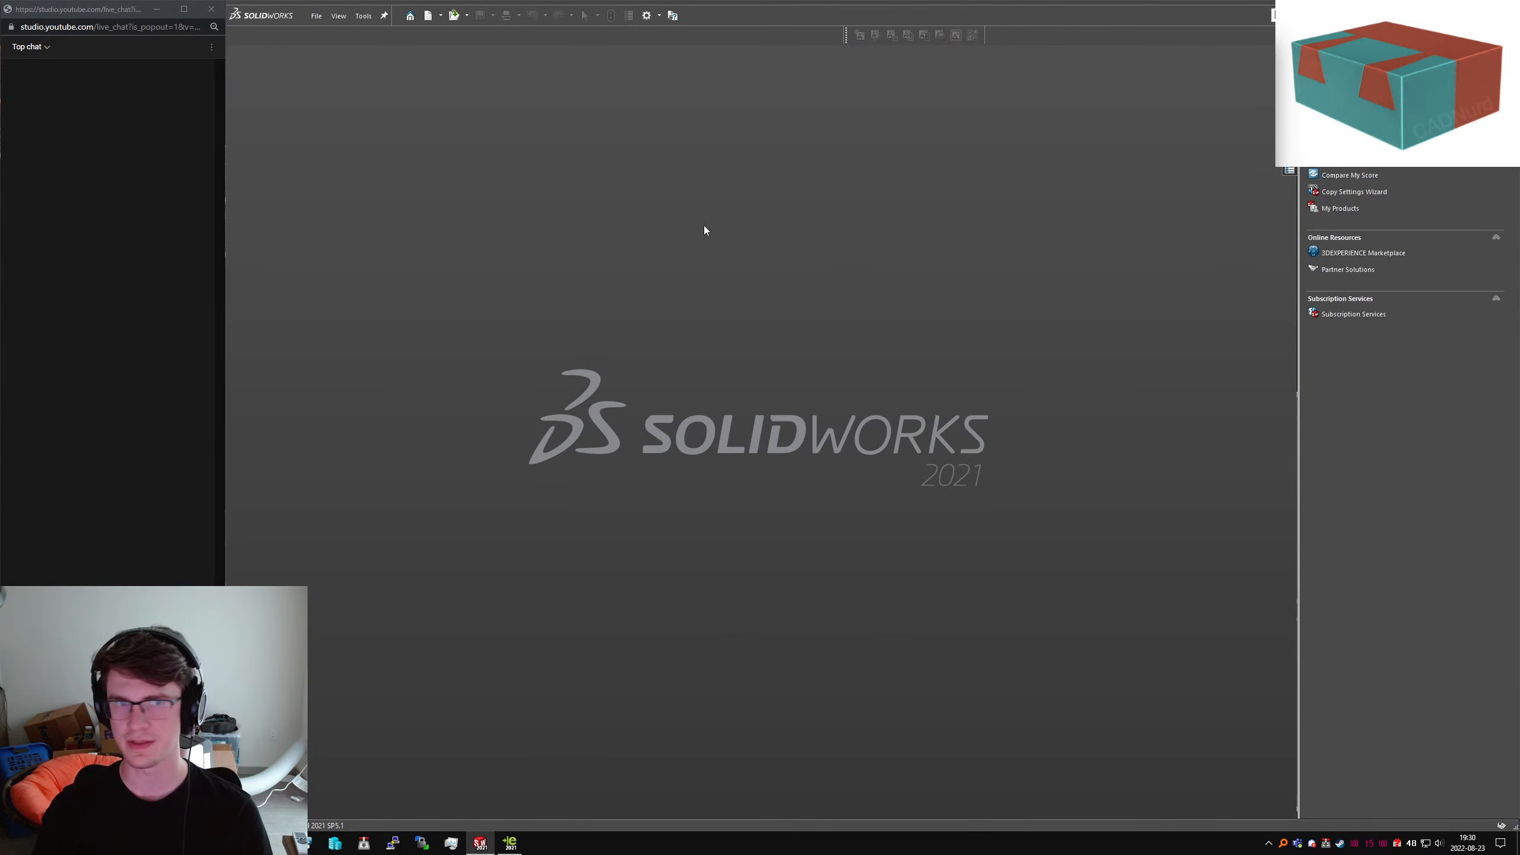
Create a new part from the Part MMGS template and start a Revolved Boss/Base
click(316, 15)
click(317, 41)
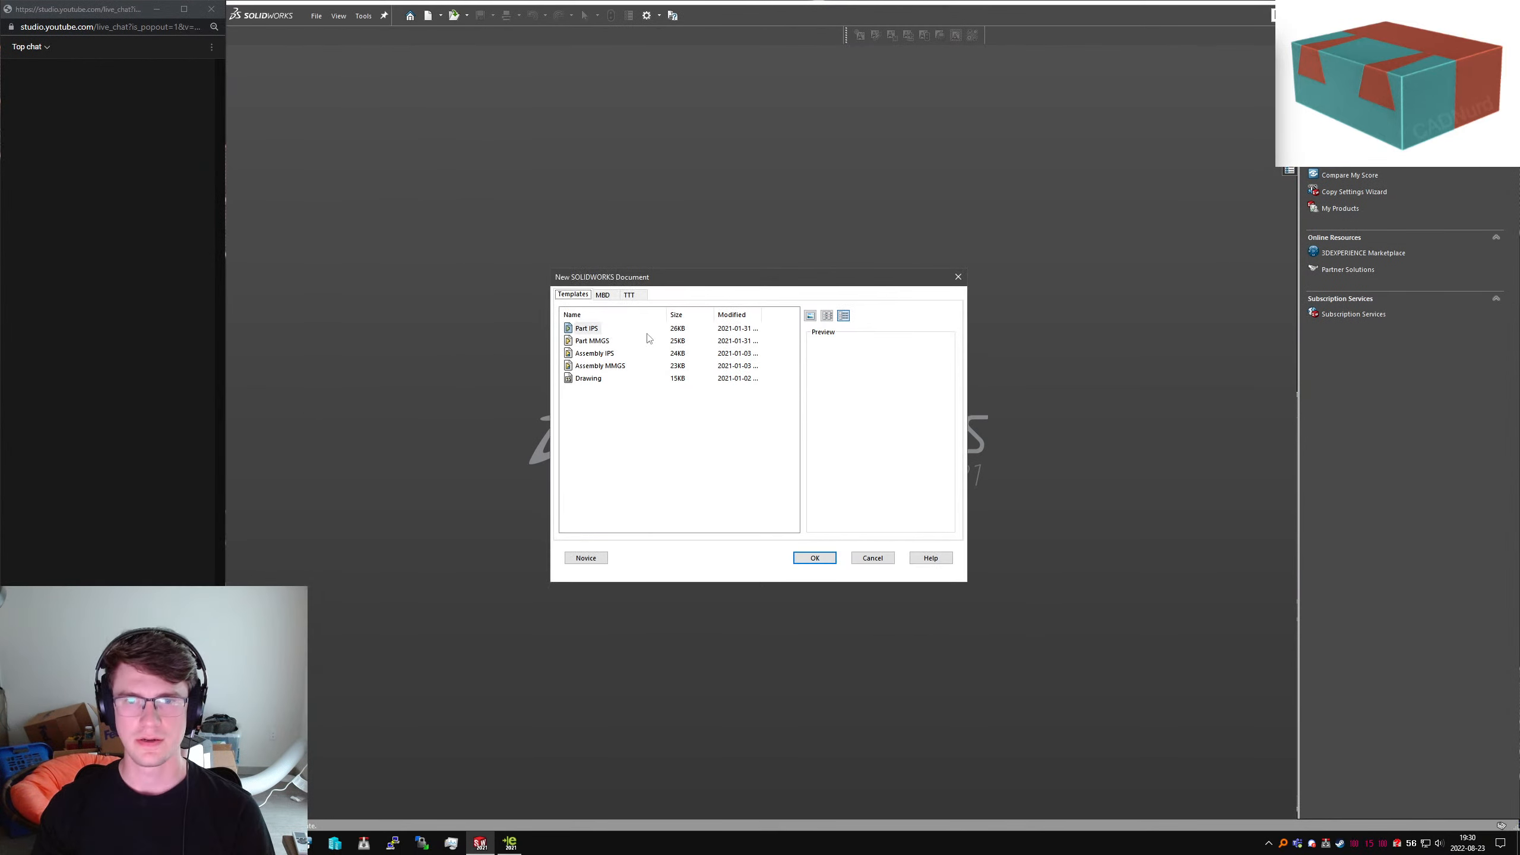
double_click(592, 341)
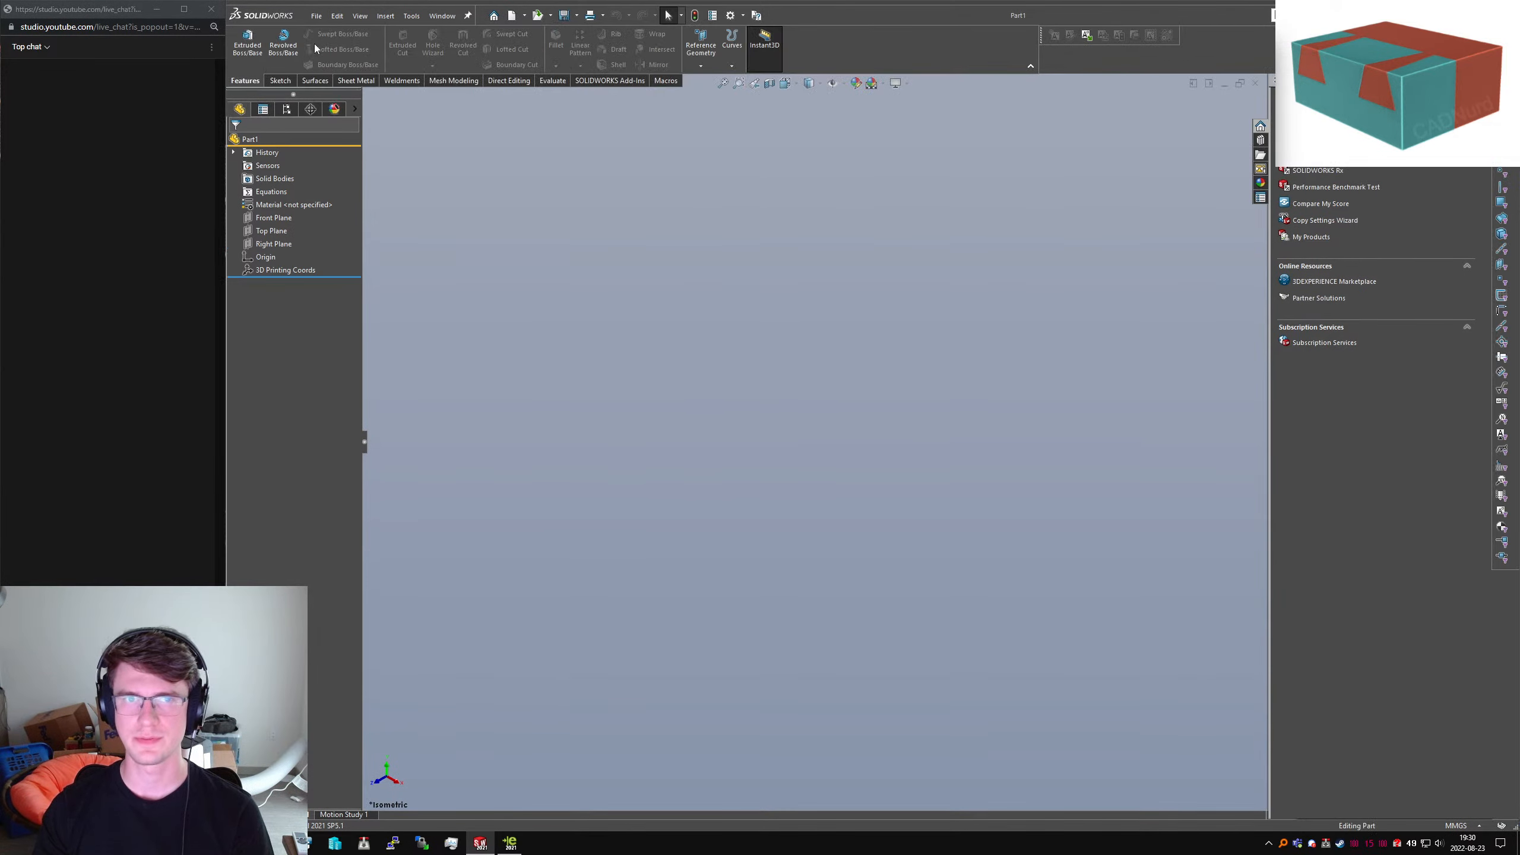
click(283, 42)
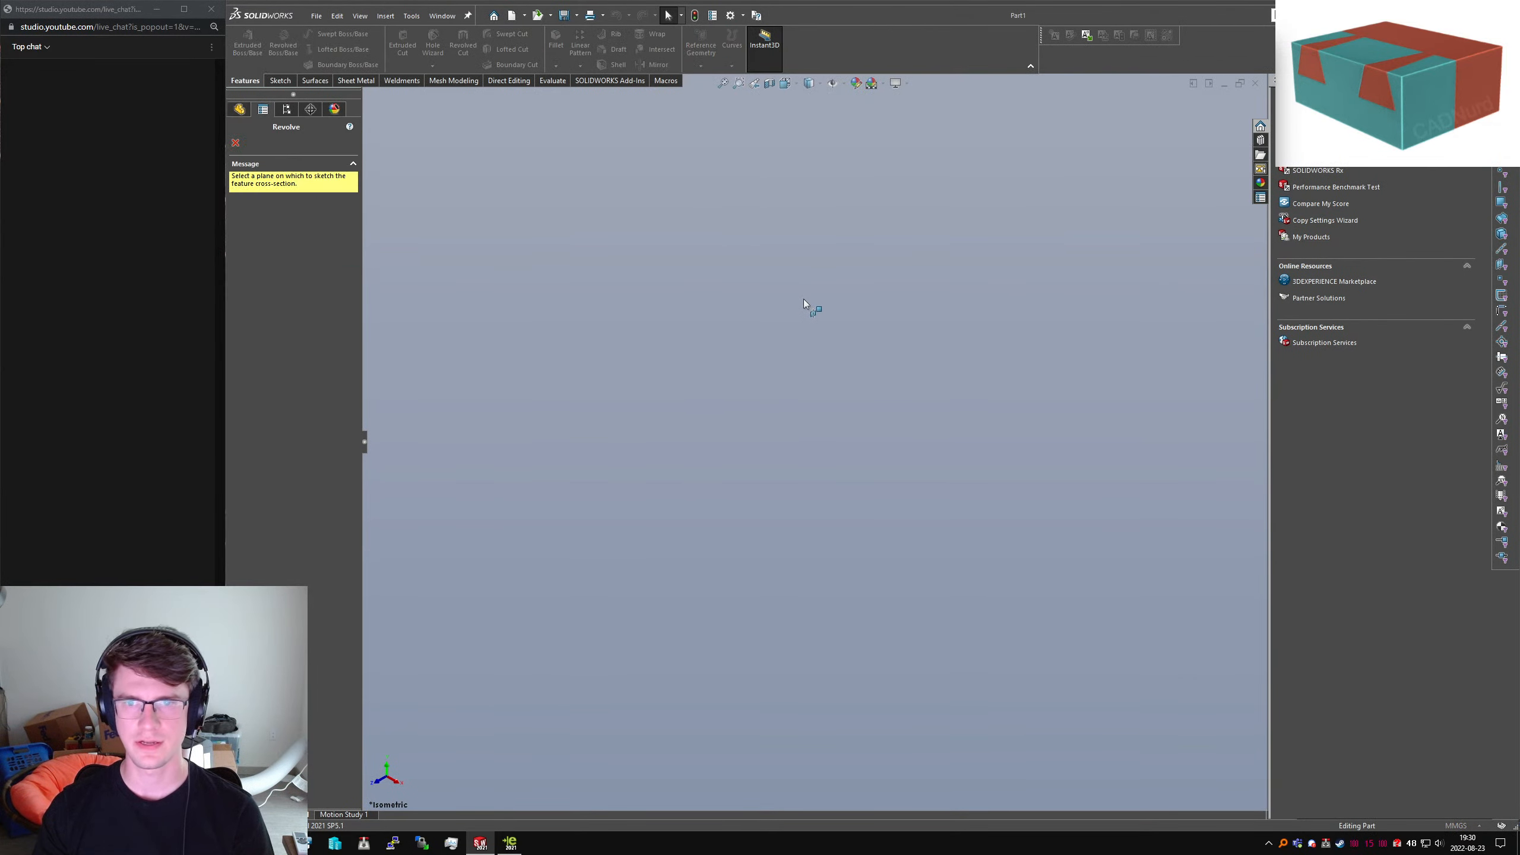
On Front Plane, sketch a sloped line from near the origin, a tangent arc and a tall vertical line
click(662, 249)
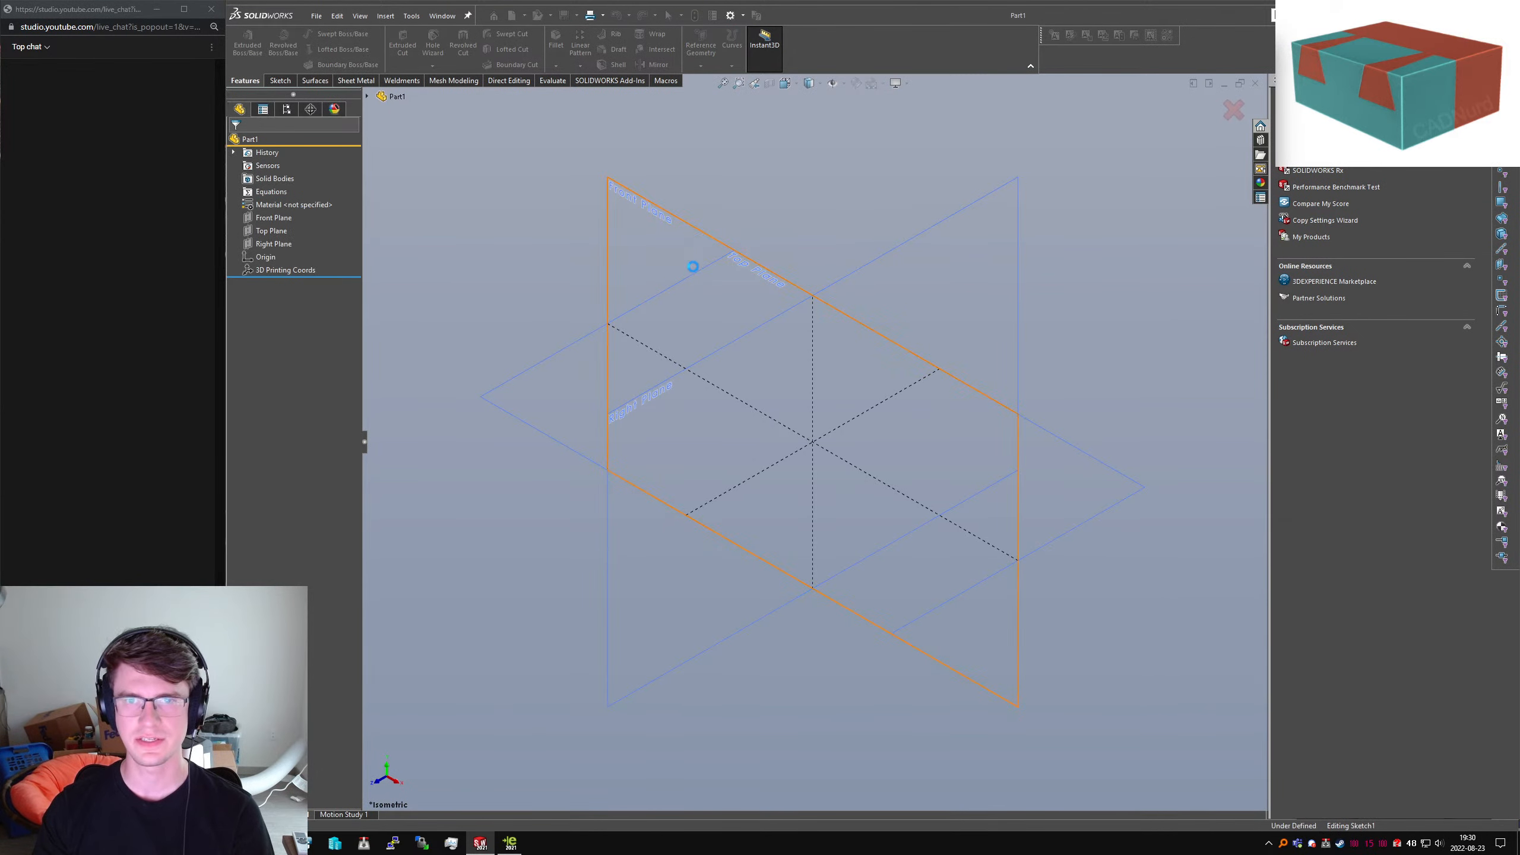
key(l)
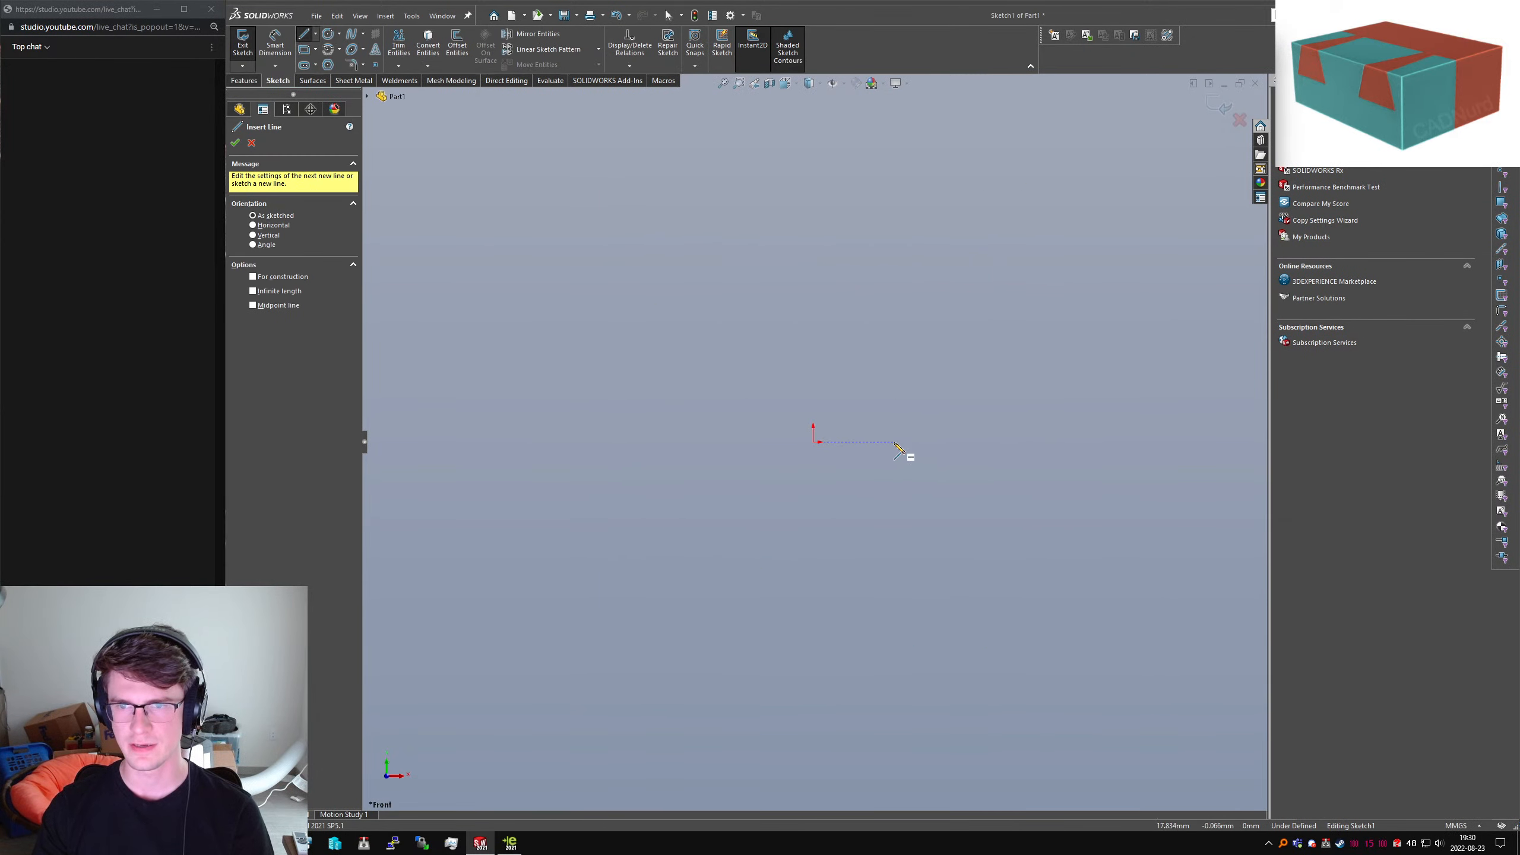
click(895, 443)
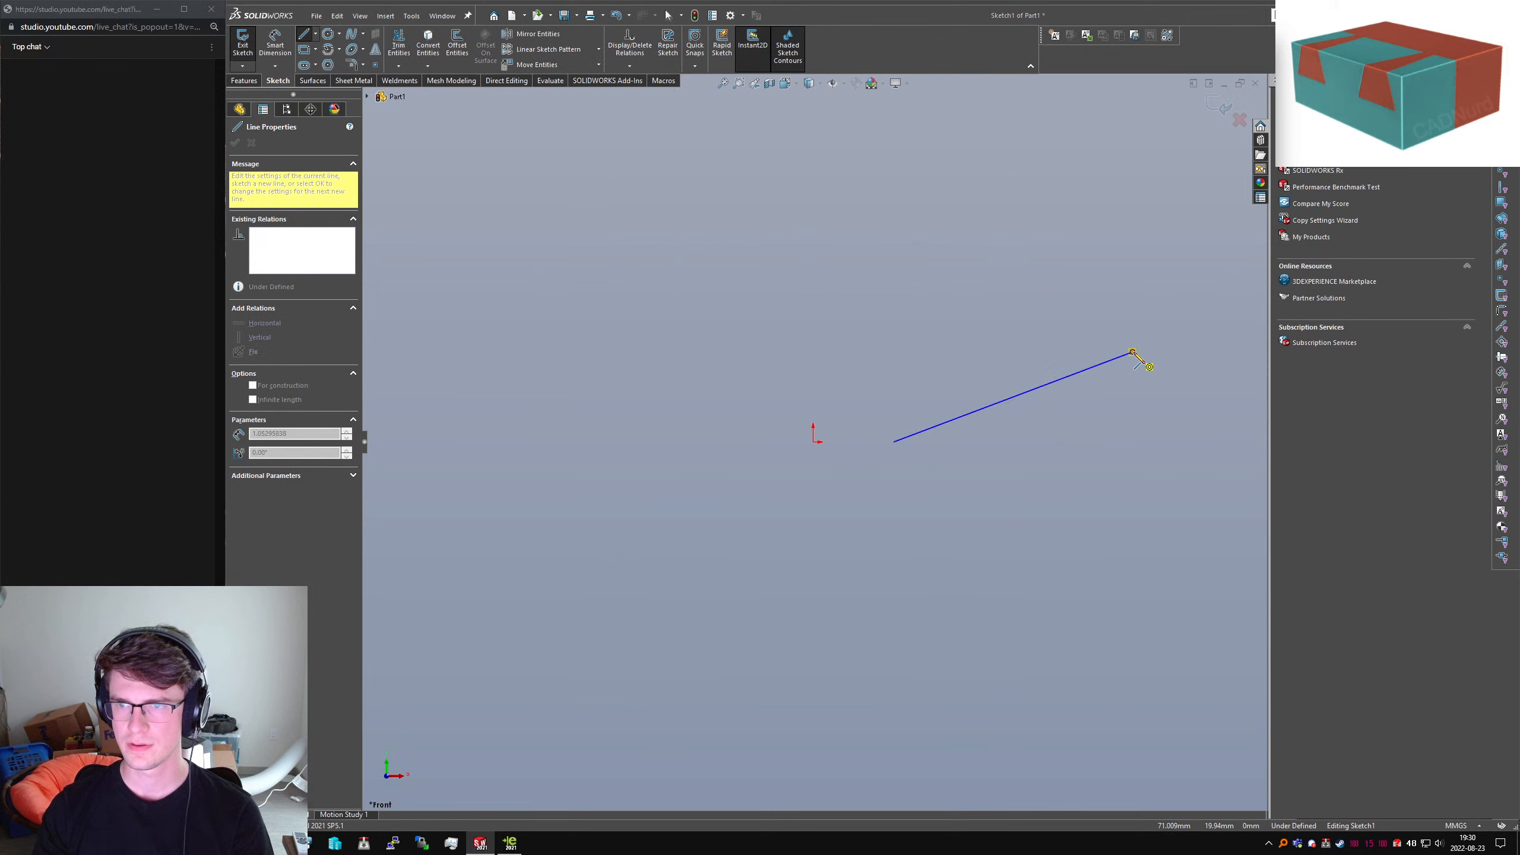
click(1133, 353)
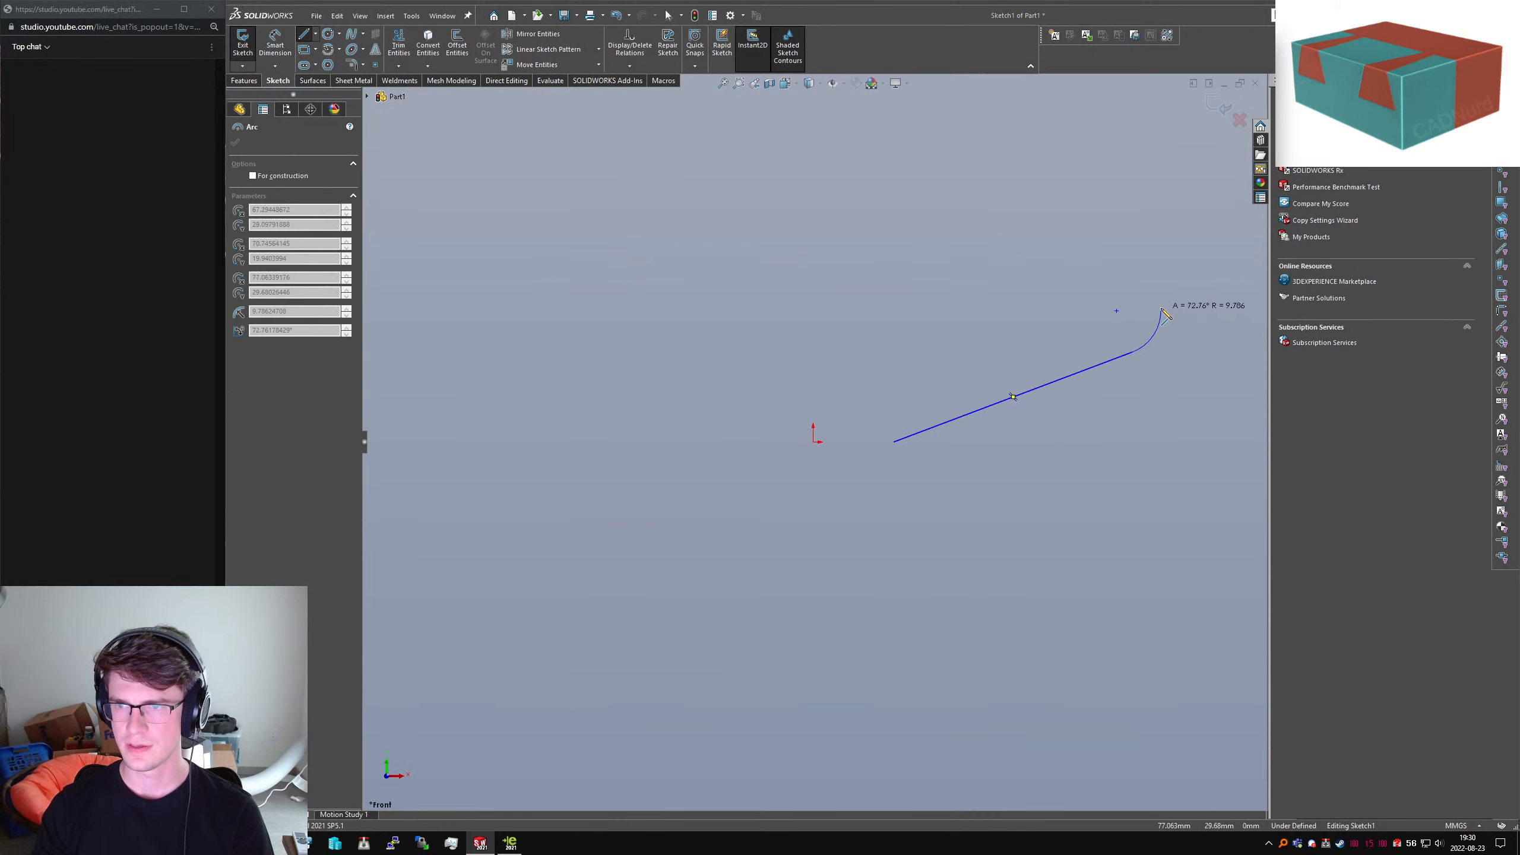
click(1161, 309)
scroll(1130, 282, up, 9)
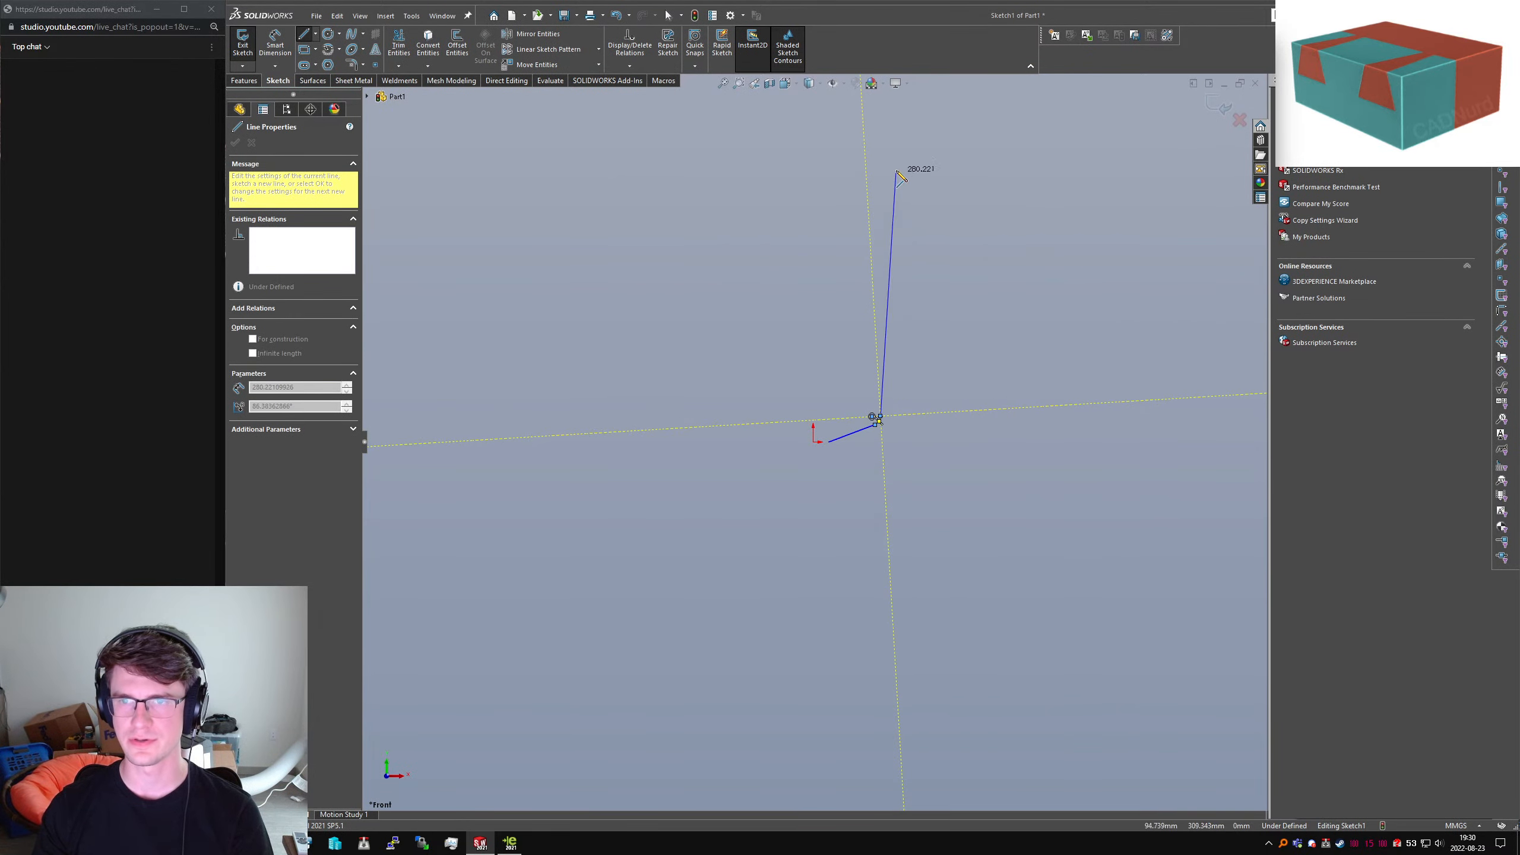
double_click(881, 157)
Add a dimension to the vertical wall line, currently 297.32
right_drag(858, 523, 849, 470)
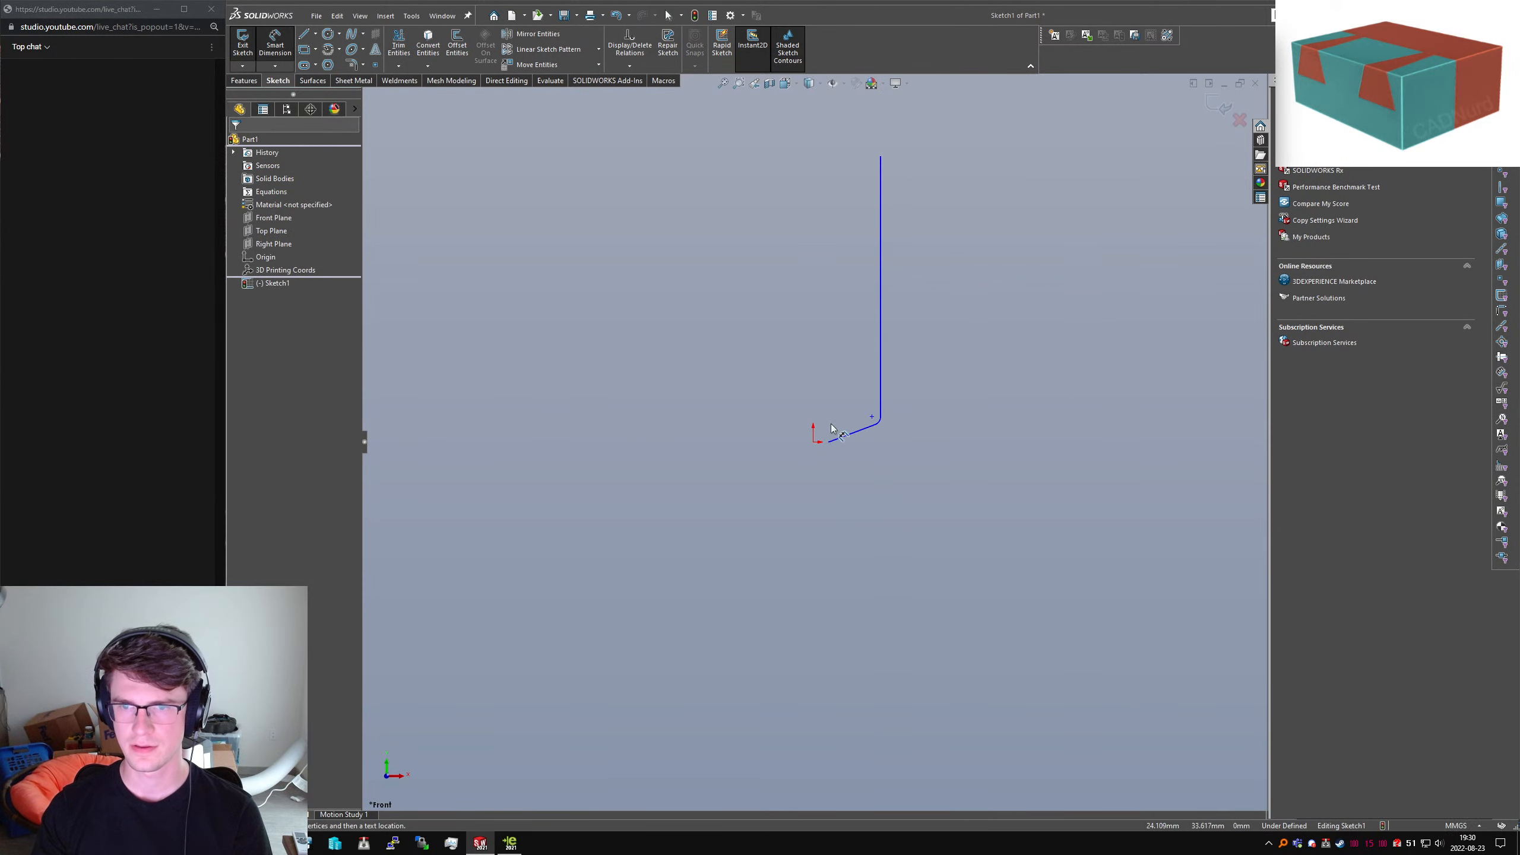
click(881, 384)
click(1031, 313)
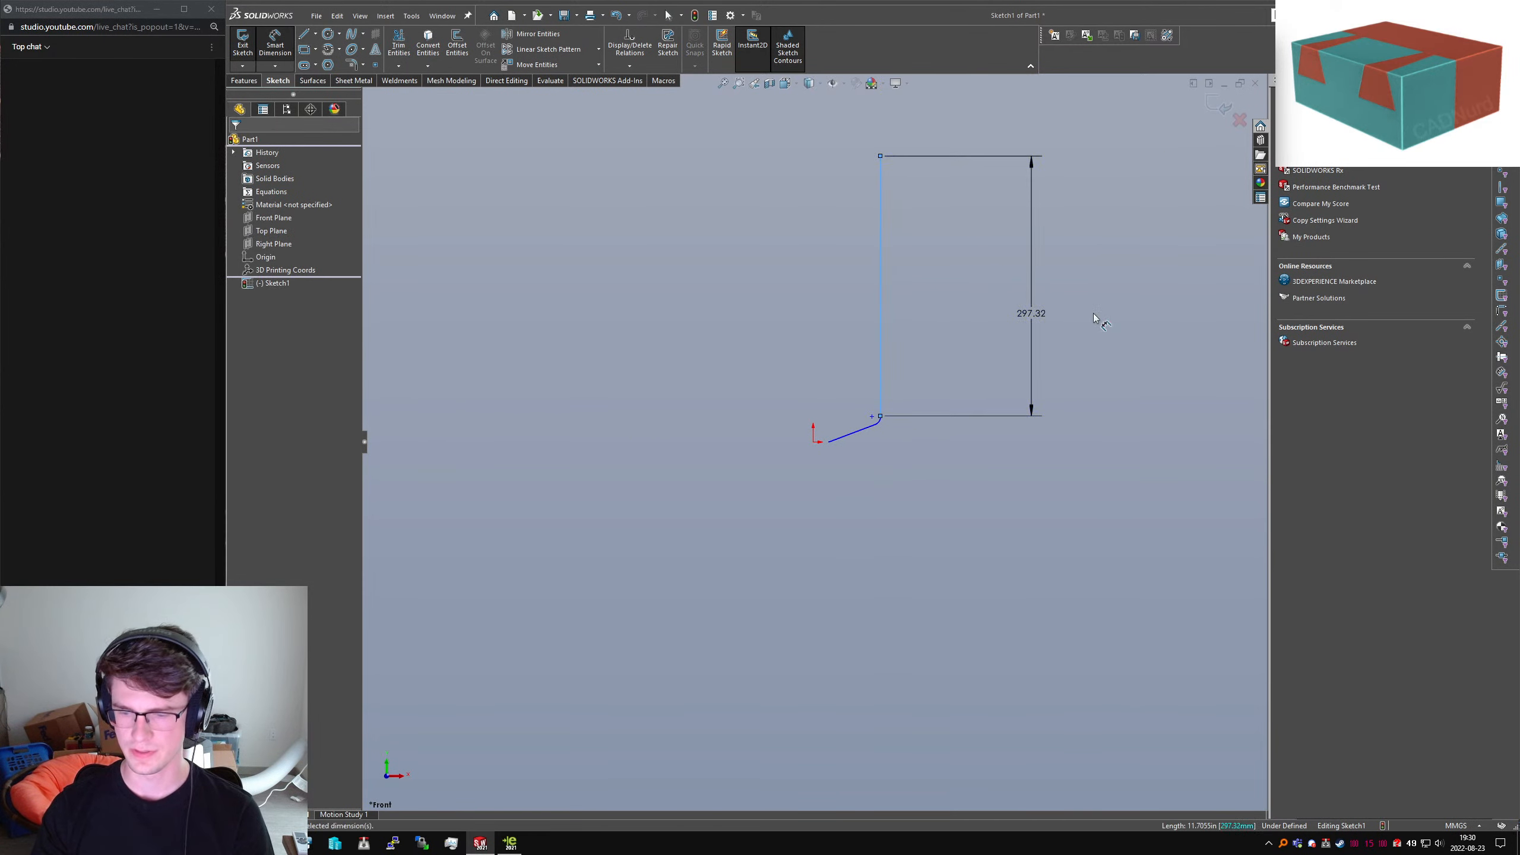
Set the wall height to 746 and dimension the hopper rise from the origin as 223
text(746)
key(Return)
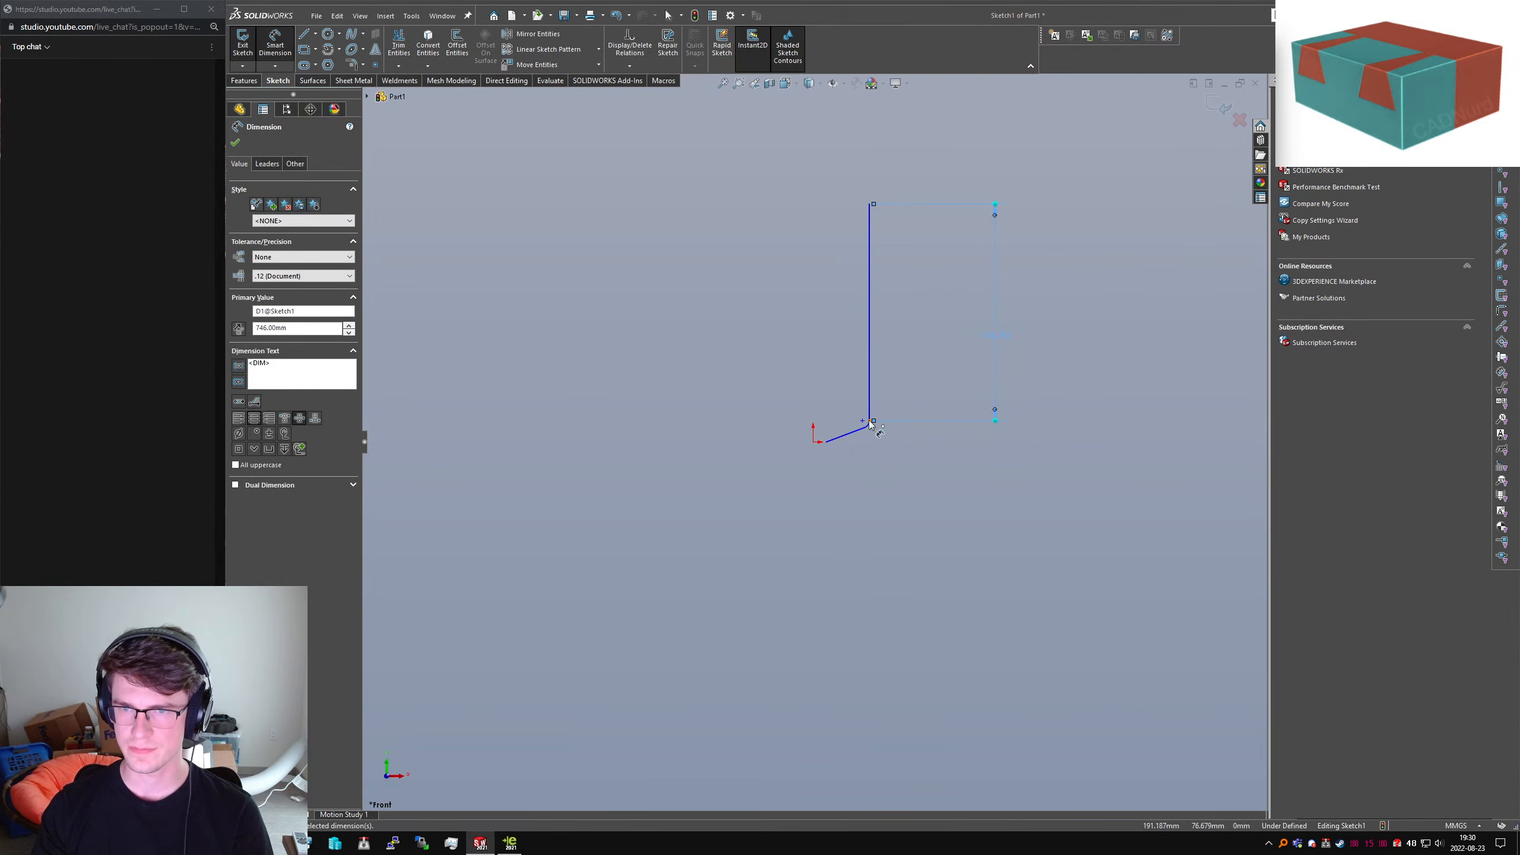
click(871, 422)
click(826, 443)
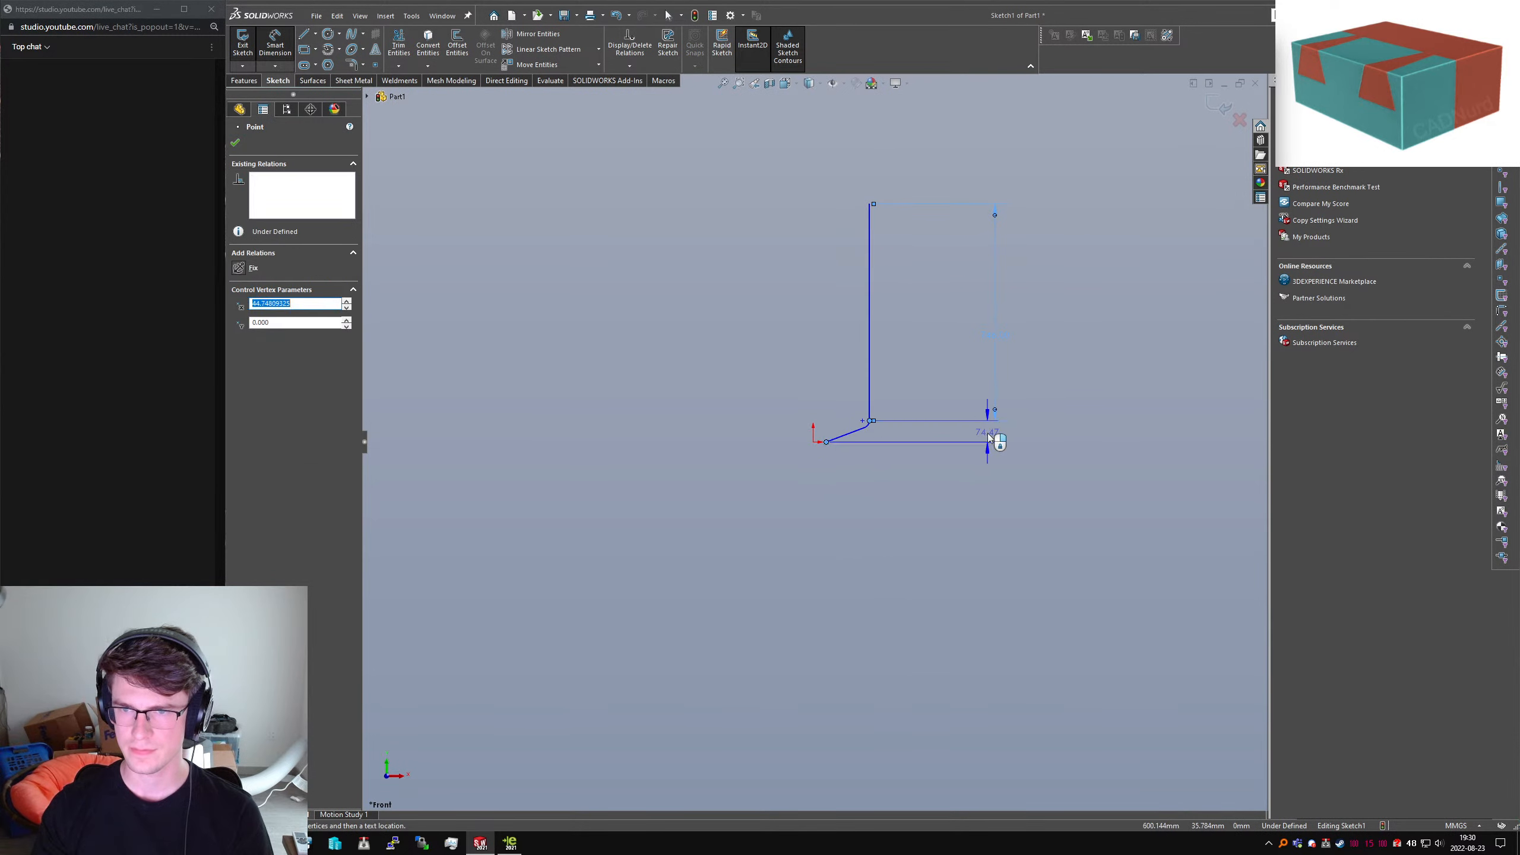
click(1124, 435)
text(223)
key(Return)
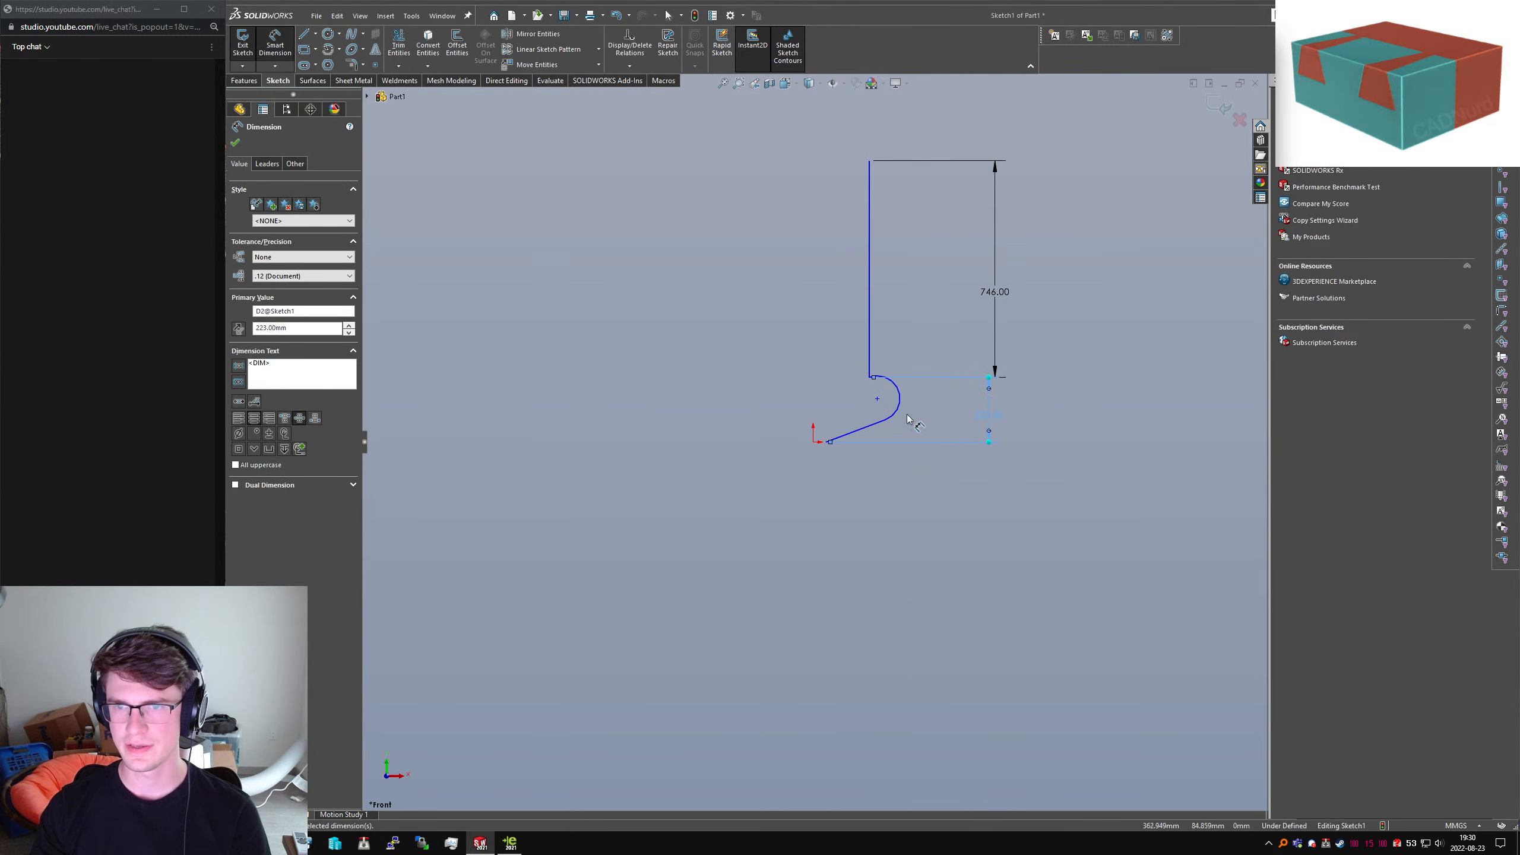
key(Escape)
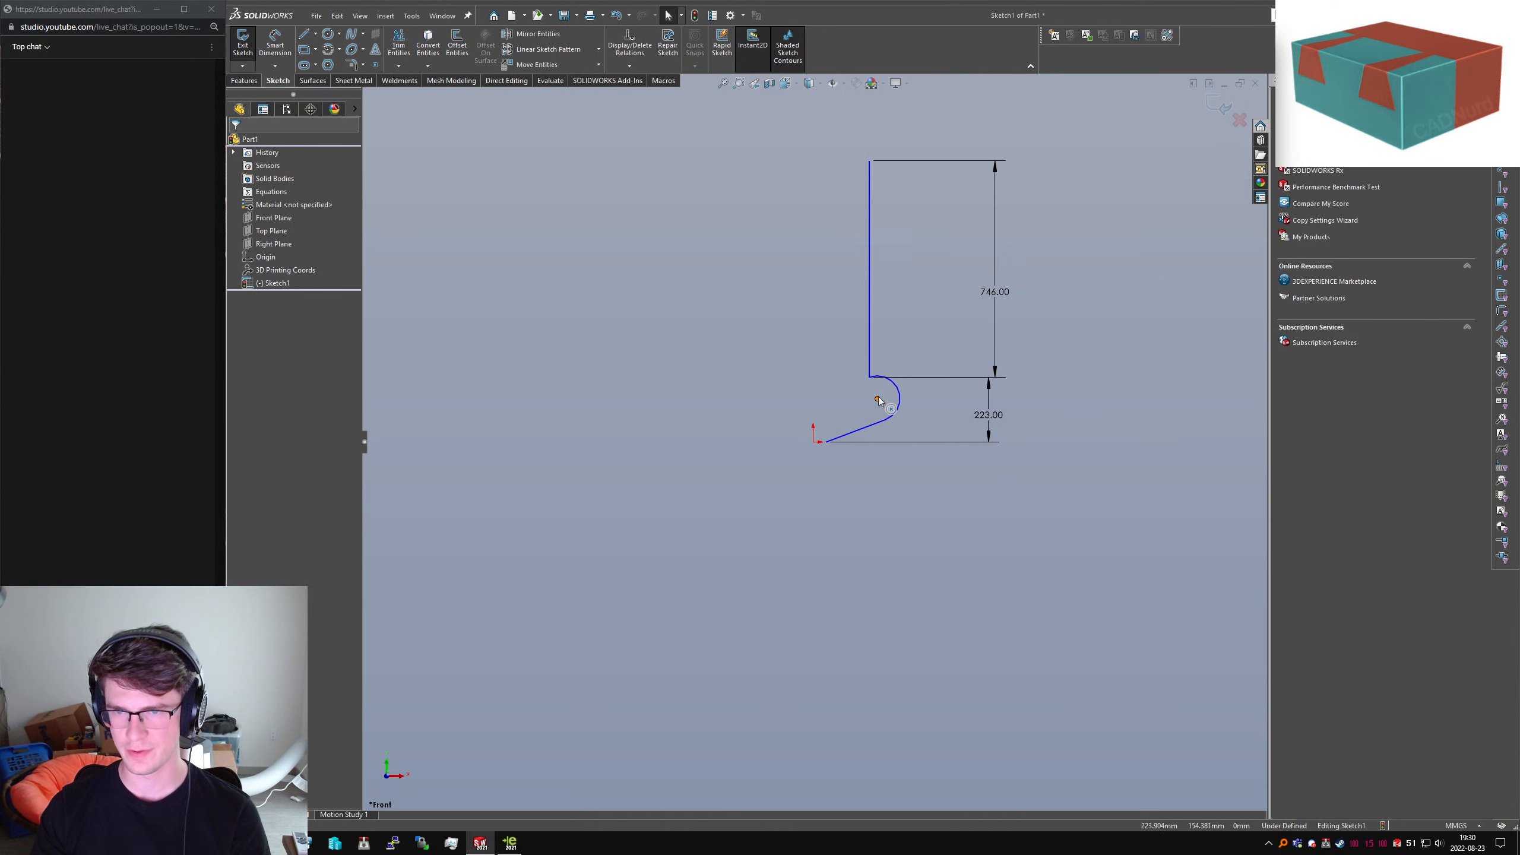
Shift the wall line right and make the corner arc tangent to it
mouse_move(870, 380)
mouse_down()
mouse_move(934, 417)
mouse_move(910, 394)
mouse_up()
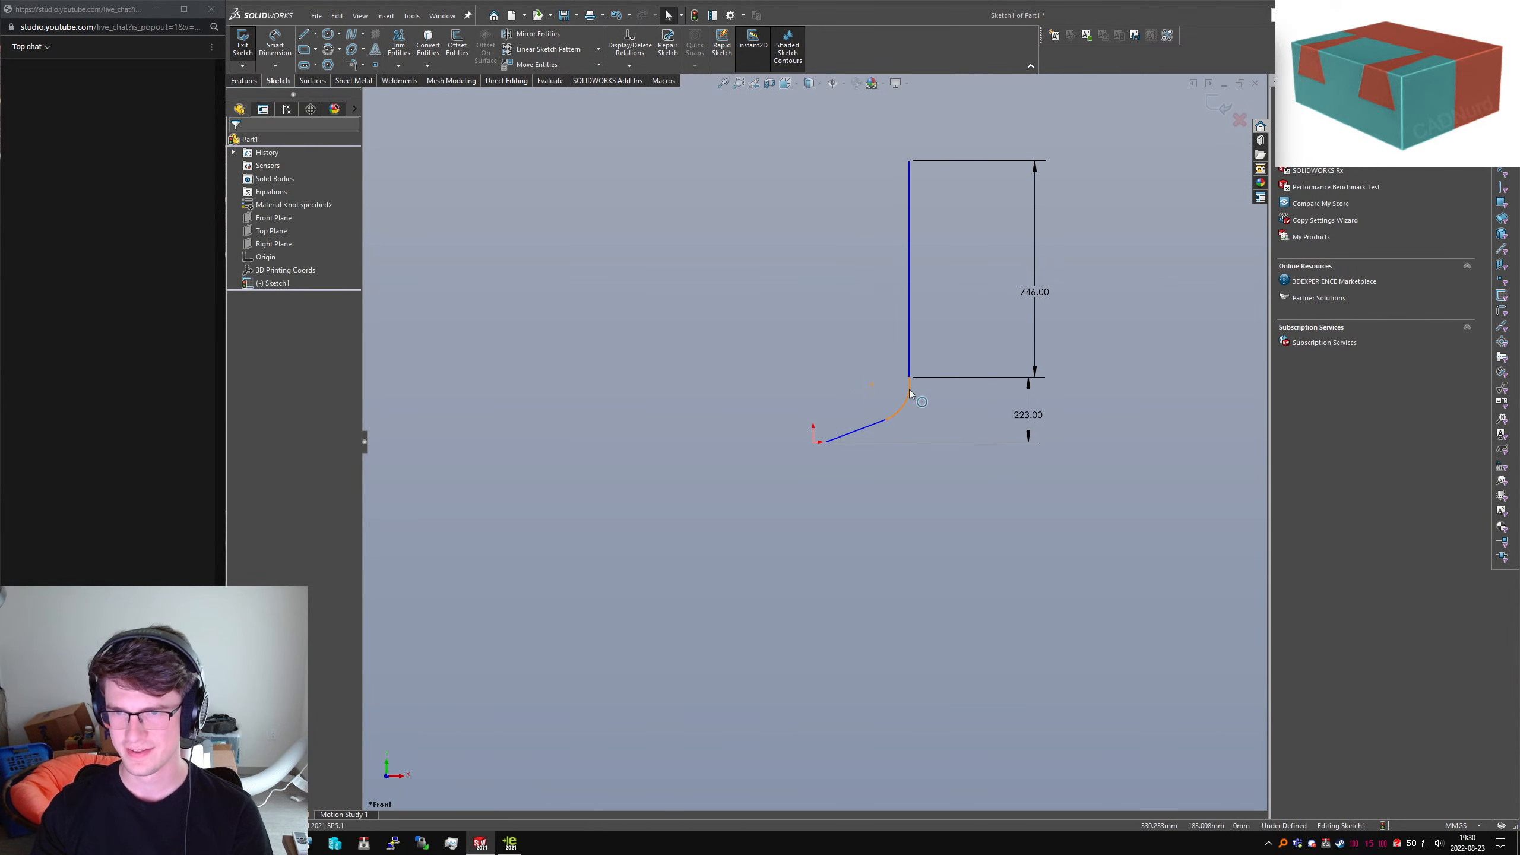
click(910, 389)
ctrl+click(909, 366)
key(t)
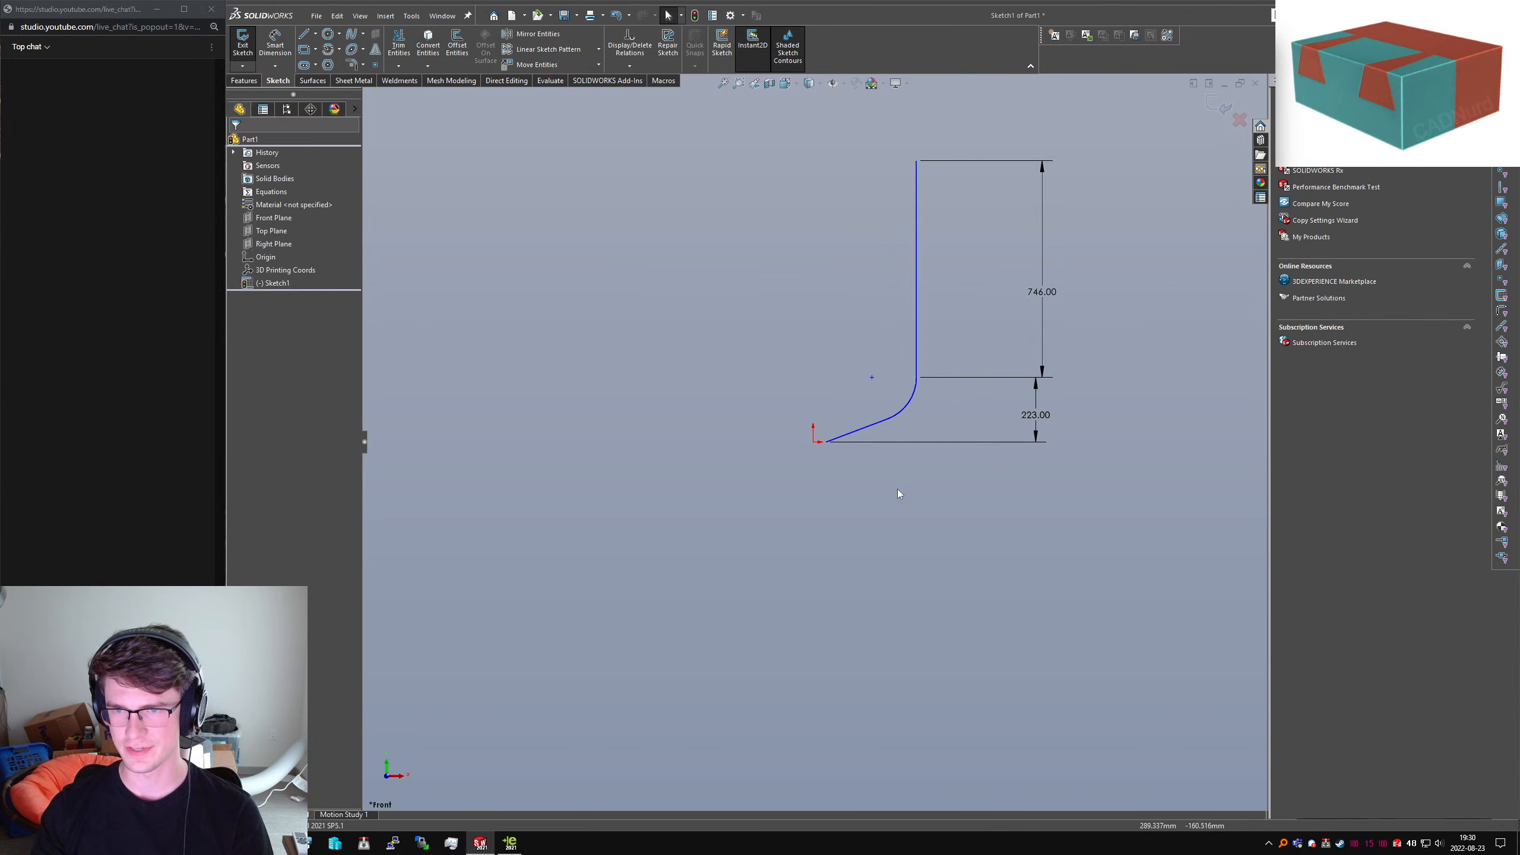
Dimension the corner fillet arc to R30
scroll(928, 399, down, 3)
click(875, 431)
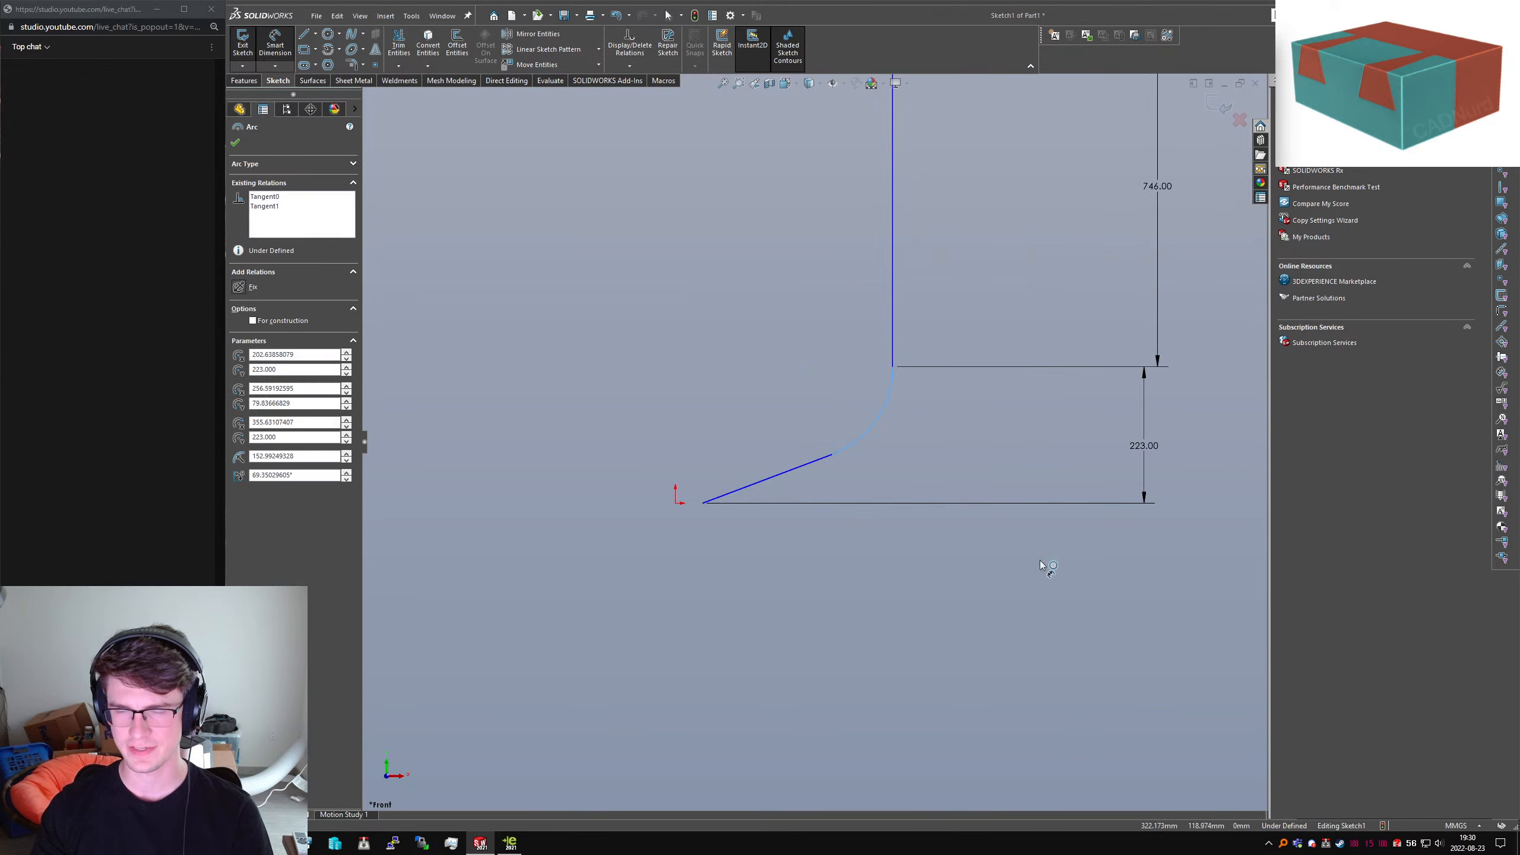
click(1071, 588)
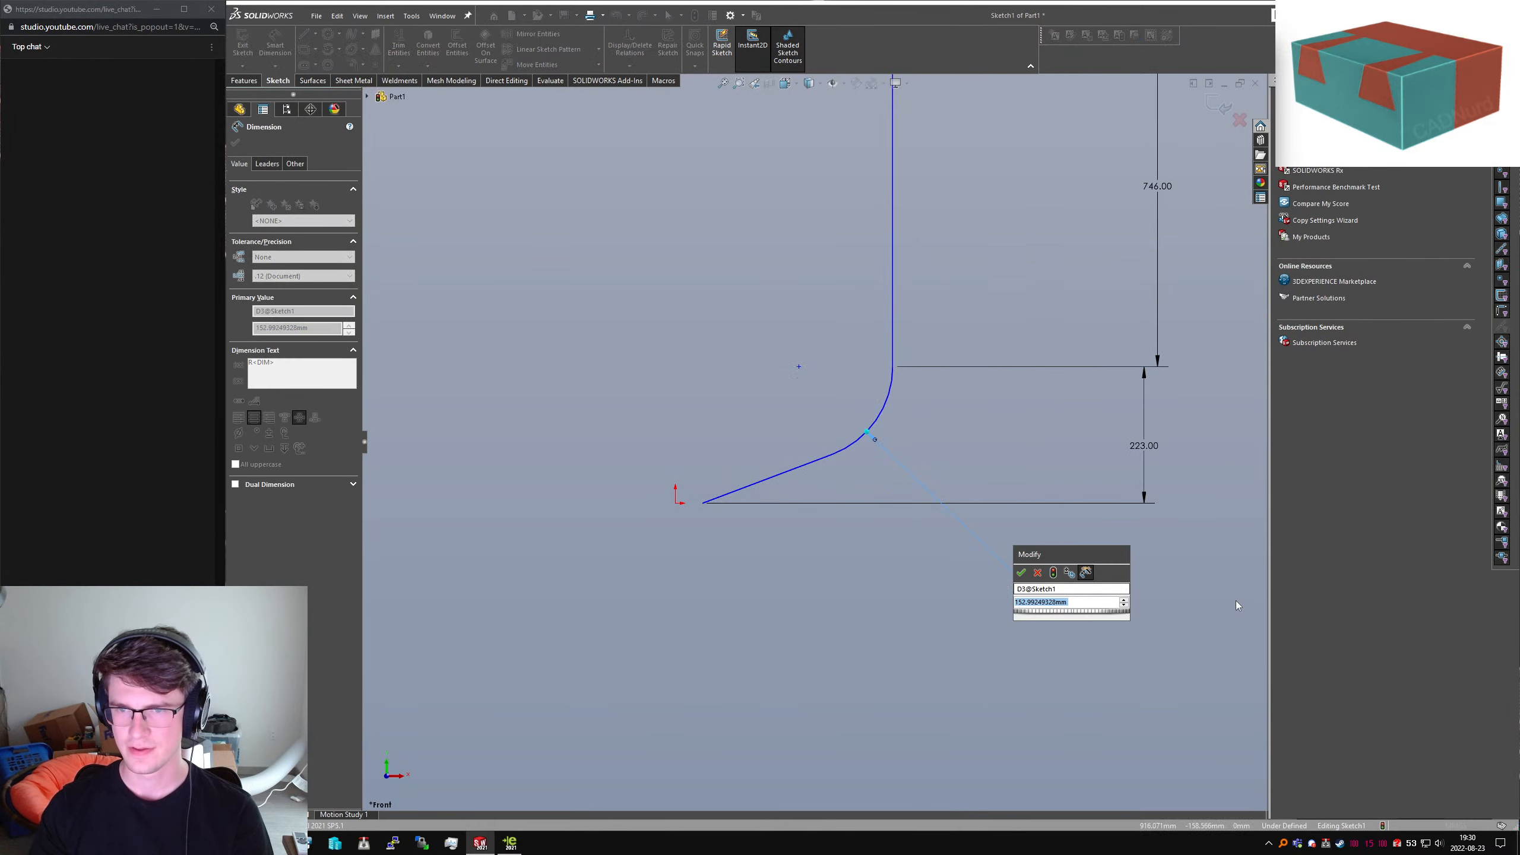
text(30)
key(Return)
key(Escape)
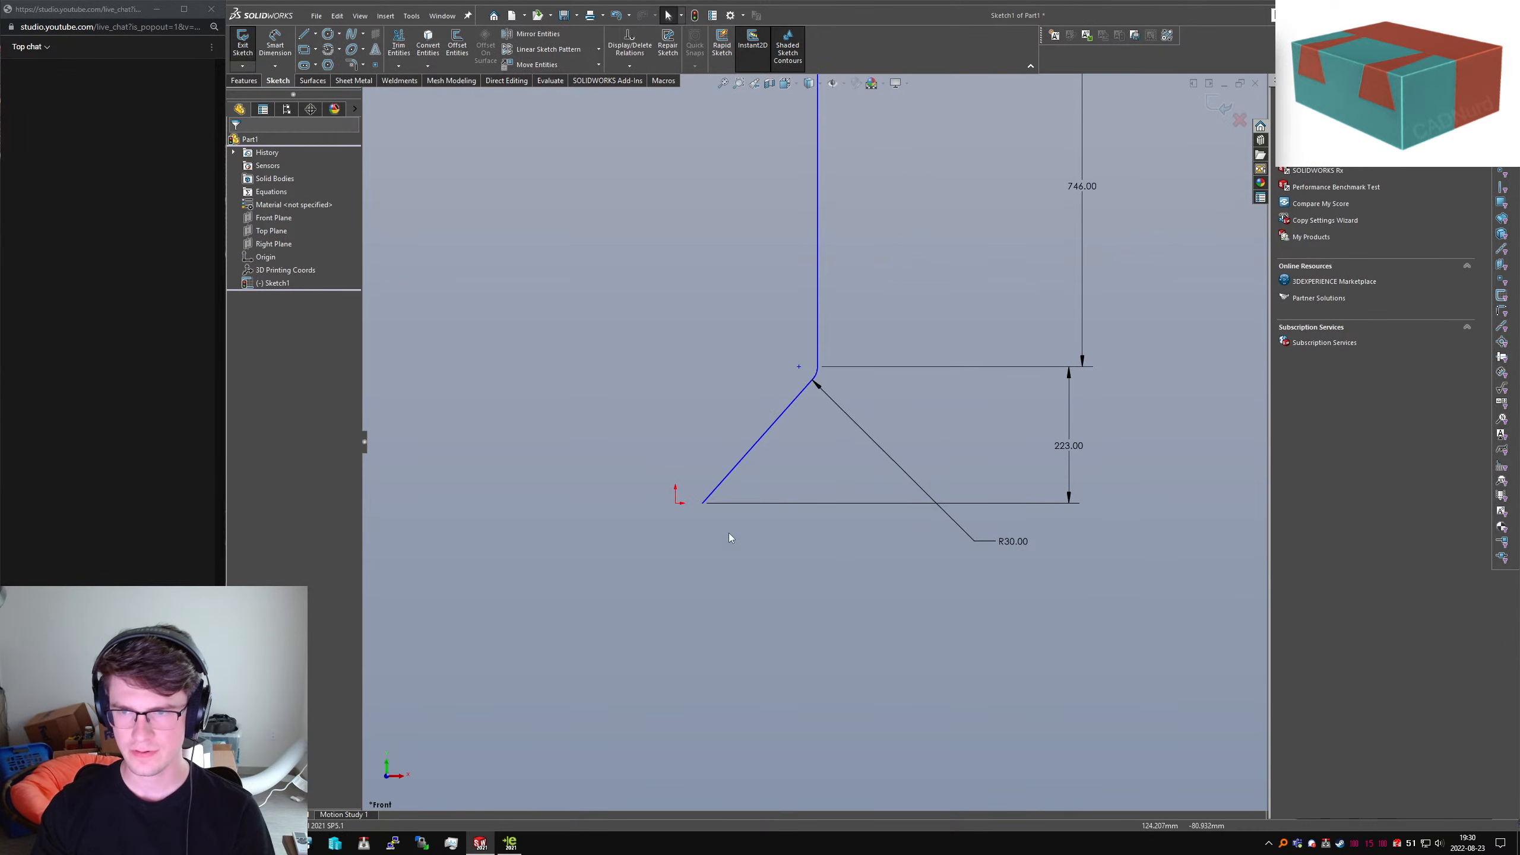
Draw a vertical line up from the origin and convert it to a construction centreline
key(l)
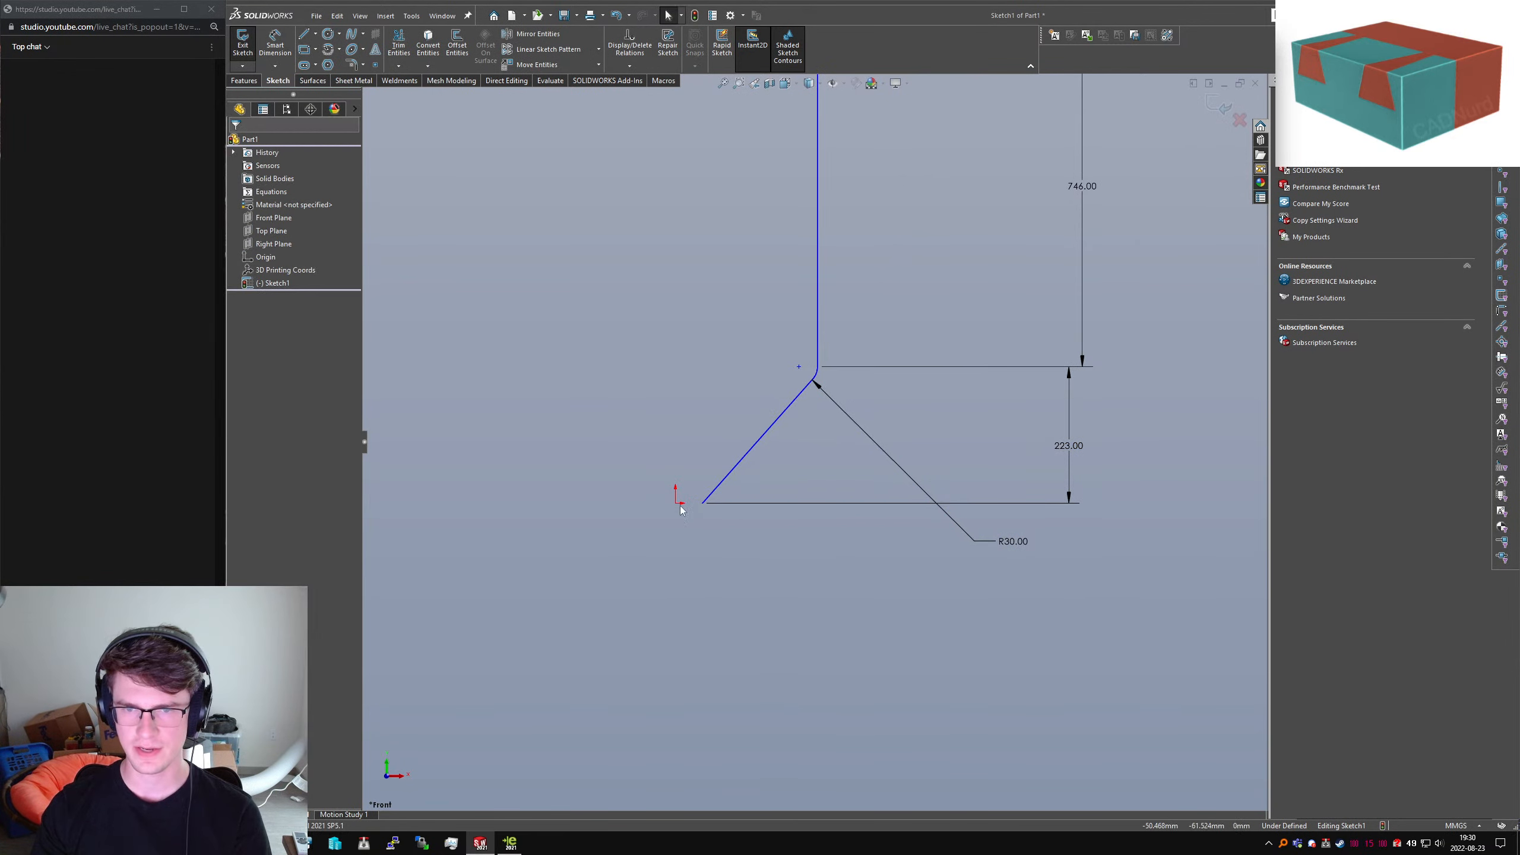
click(675, 502)
click(674, 334)
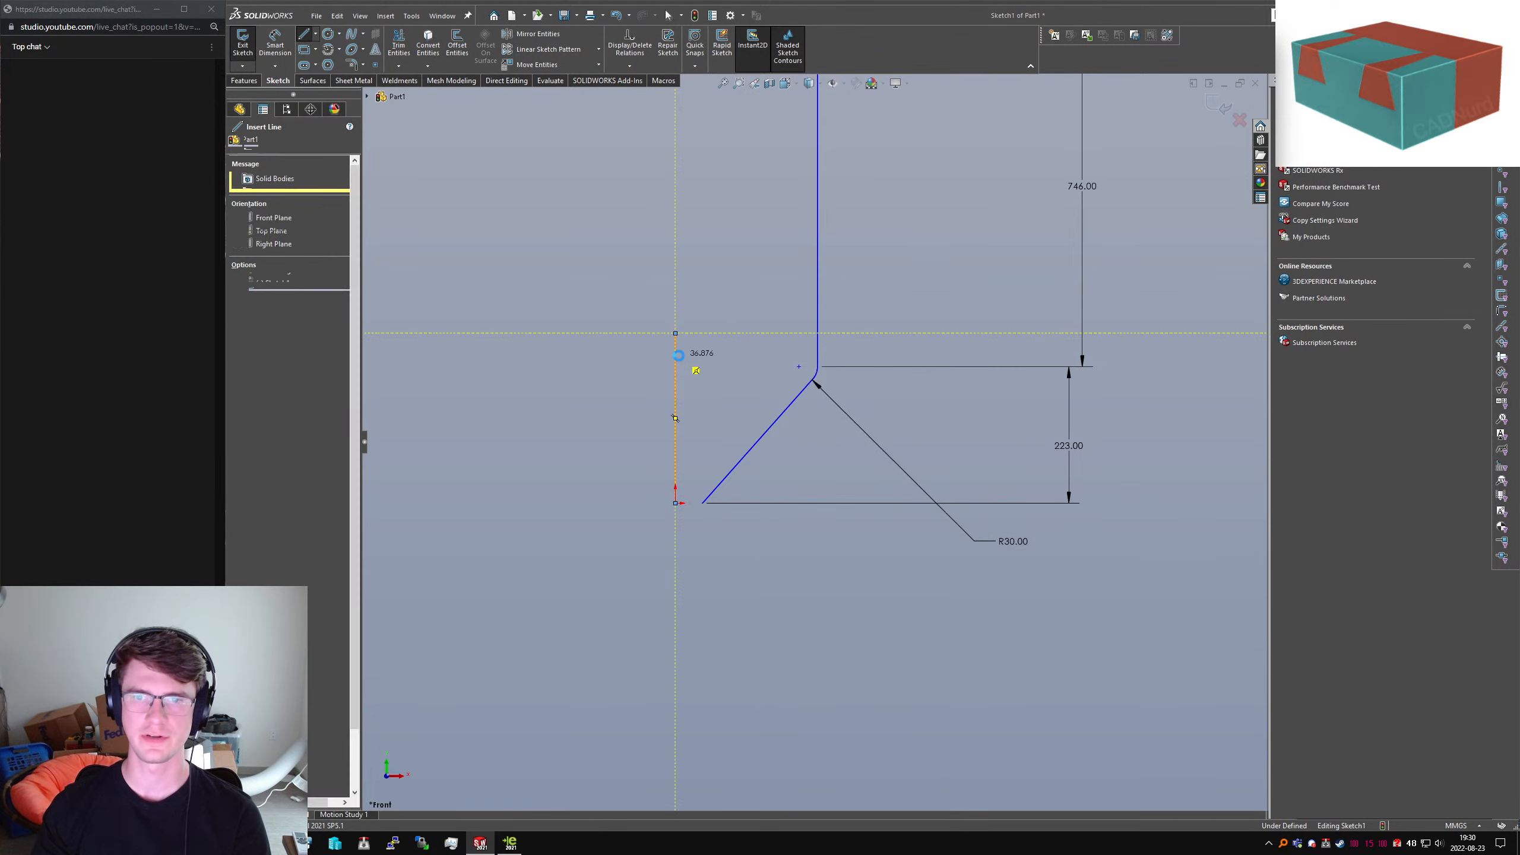
key(Escape)
click(675, 386)
key(alt+c)
click(779, 324)
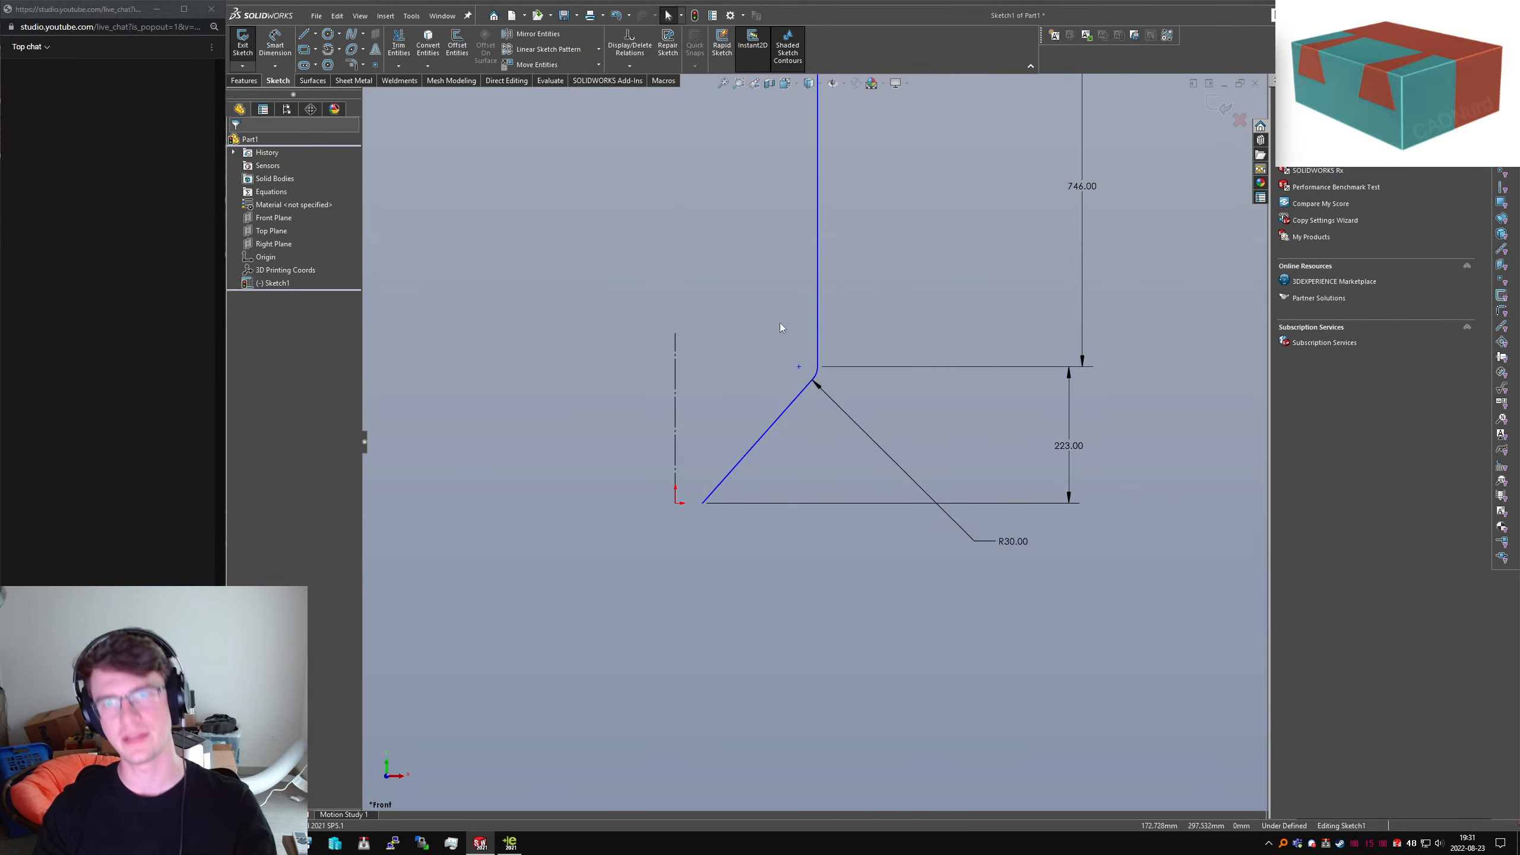
Add a width dimension from the wall line to the centreline, placed above the sketch
scroll(791, 566, up, 2)
right_drag(791, 566, 777, 387)
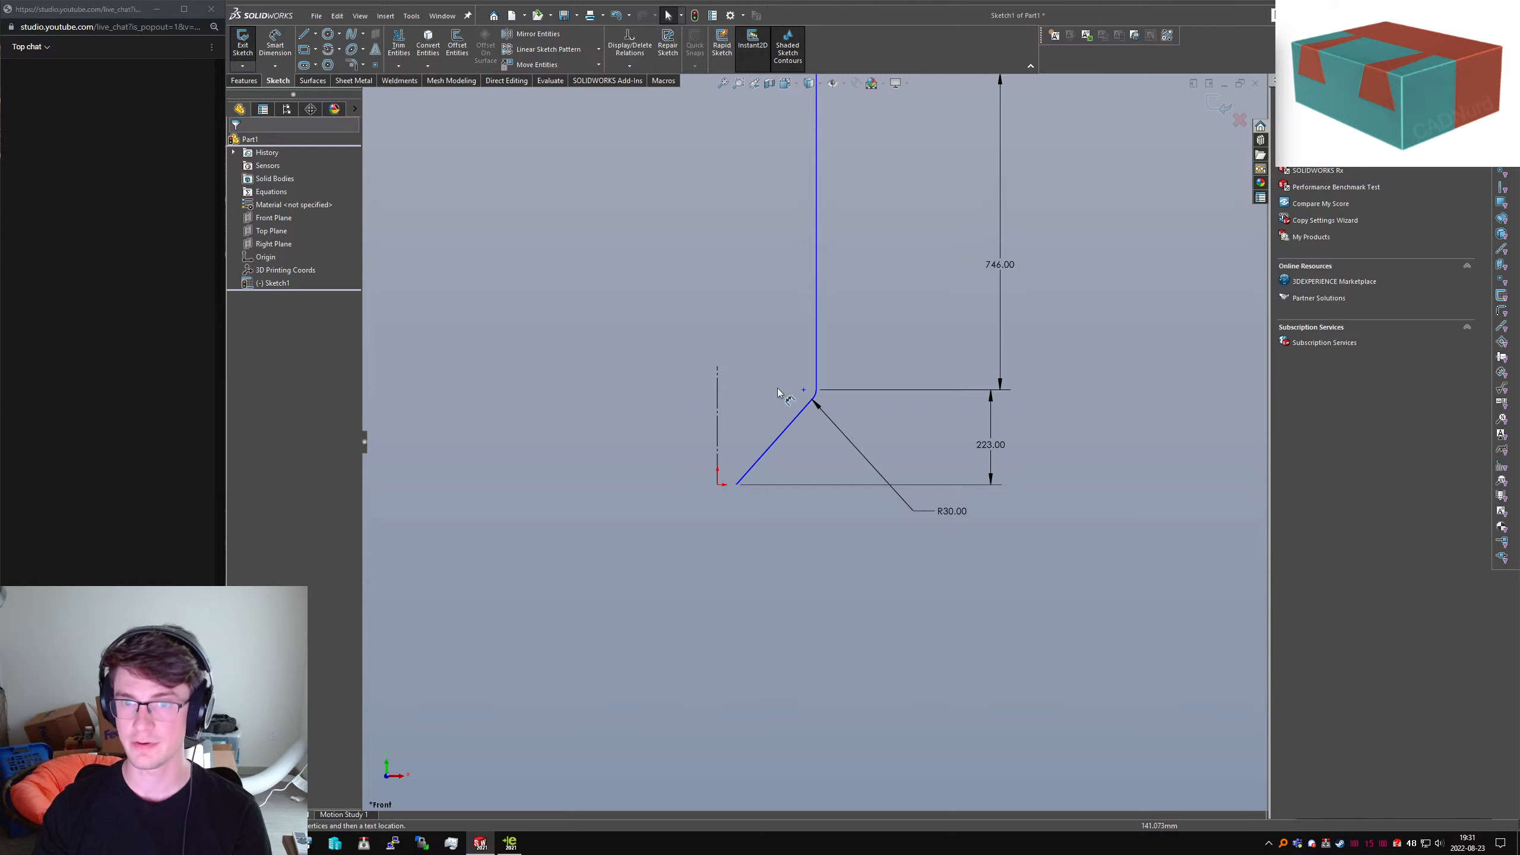
click(817, 344)
click(718, 411)
scroll(726, 308, up, 1)
click(726, 127)
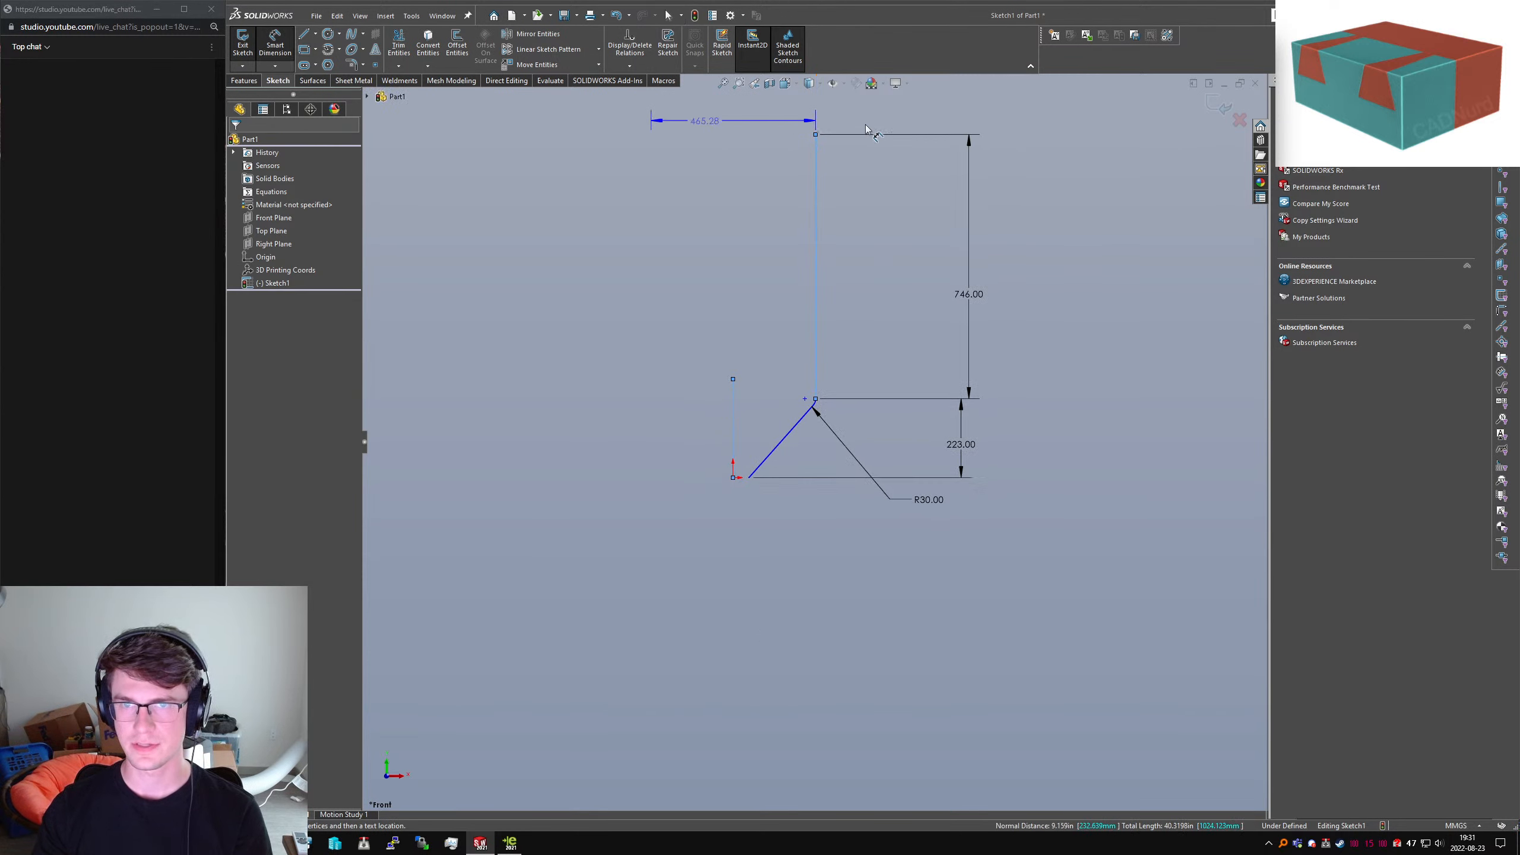
Set the wall-to-centreline width dimension to 700
text(700)
key(Return)
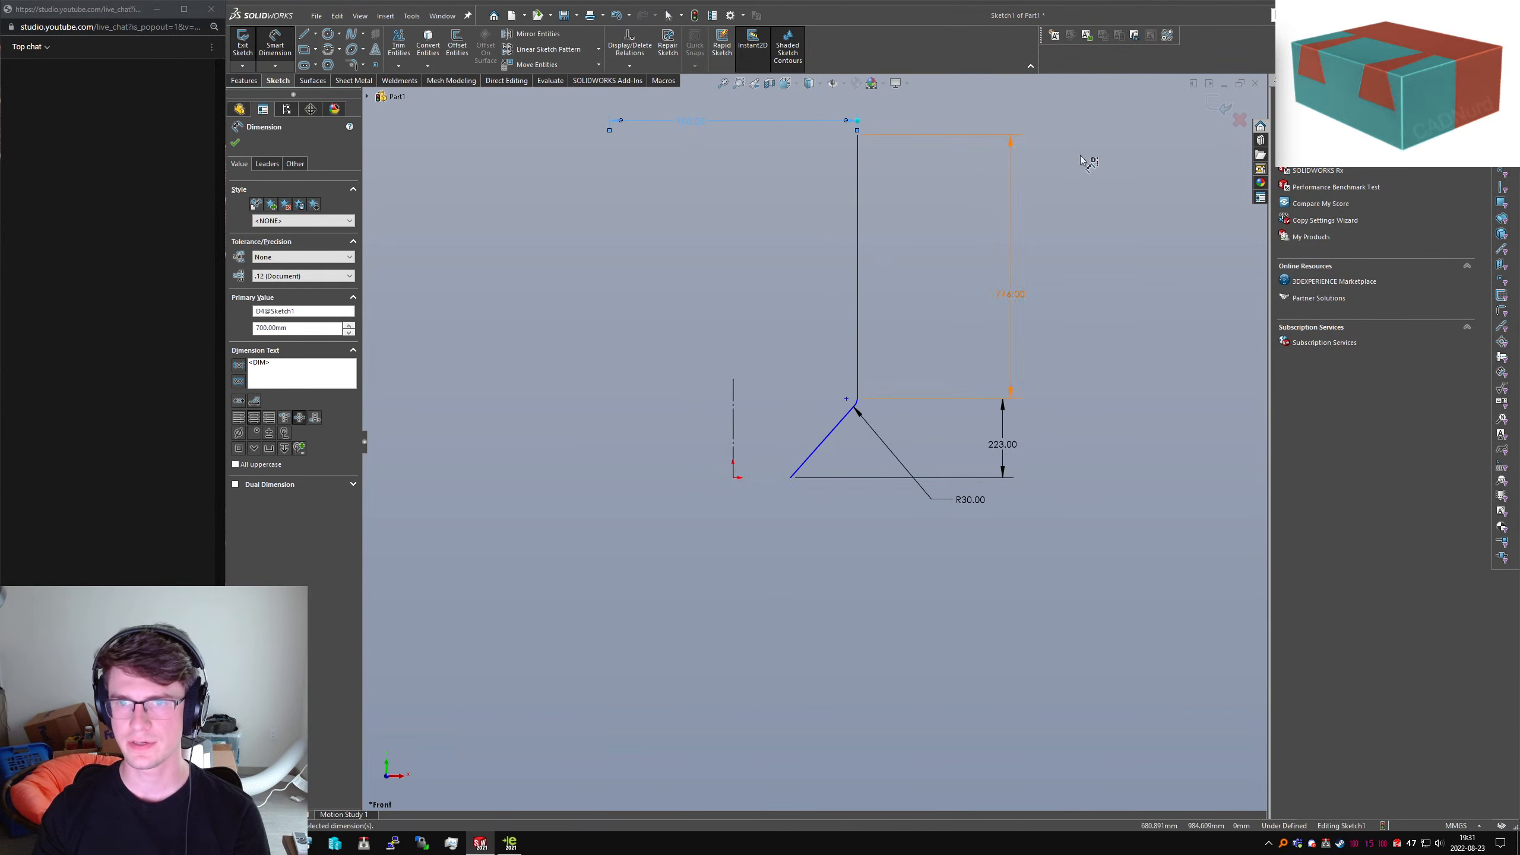
key(Escape)
Switch to eDrawings and dock its window beside SolidWorks
key(alt+Tab)
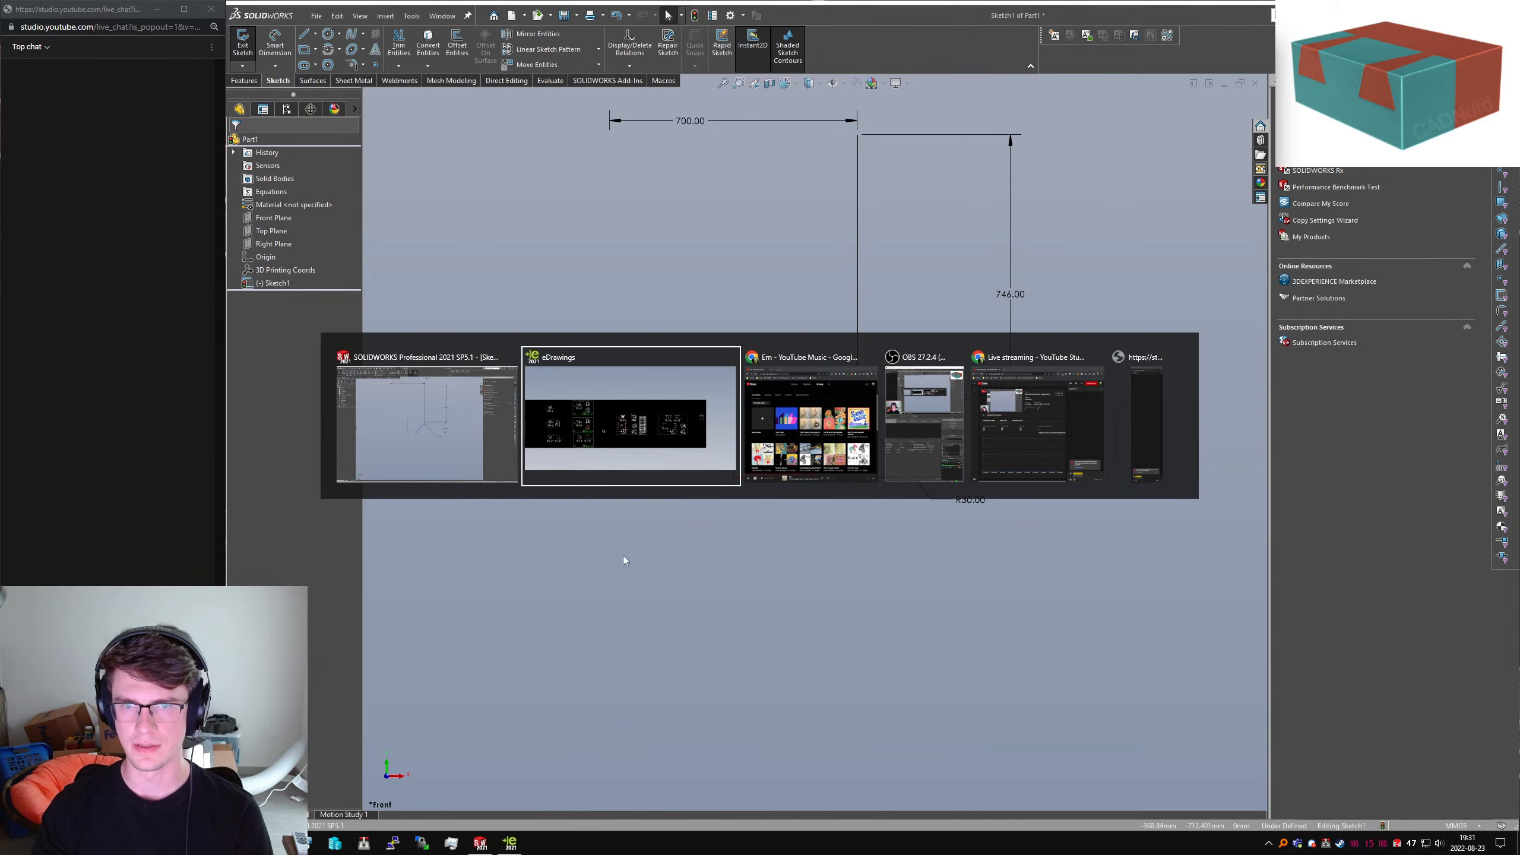
drag(1154, 3, 1518, 180)
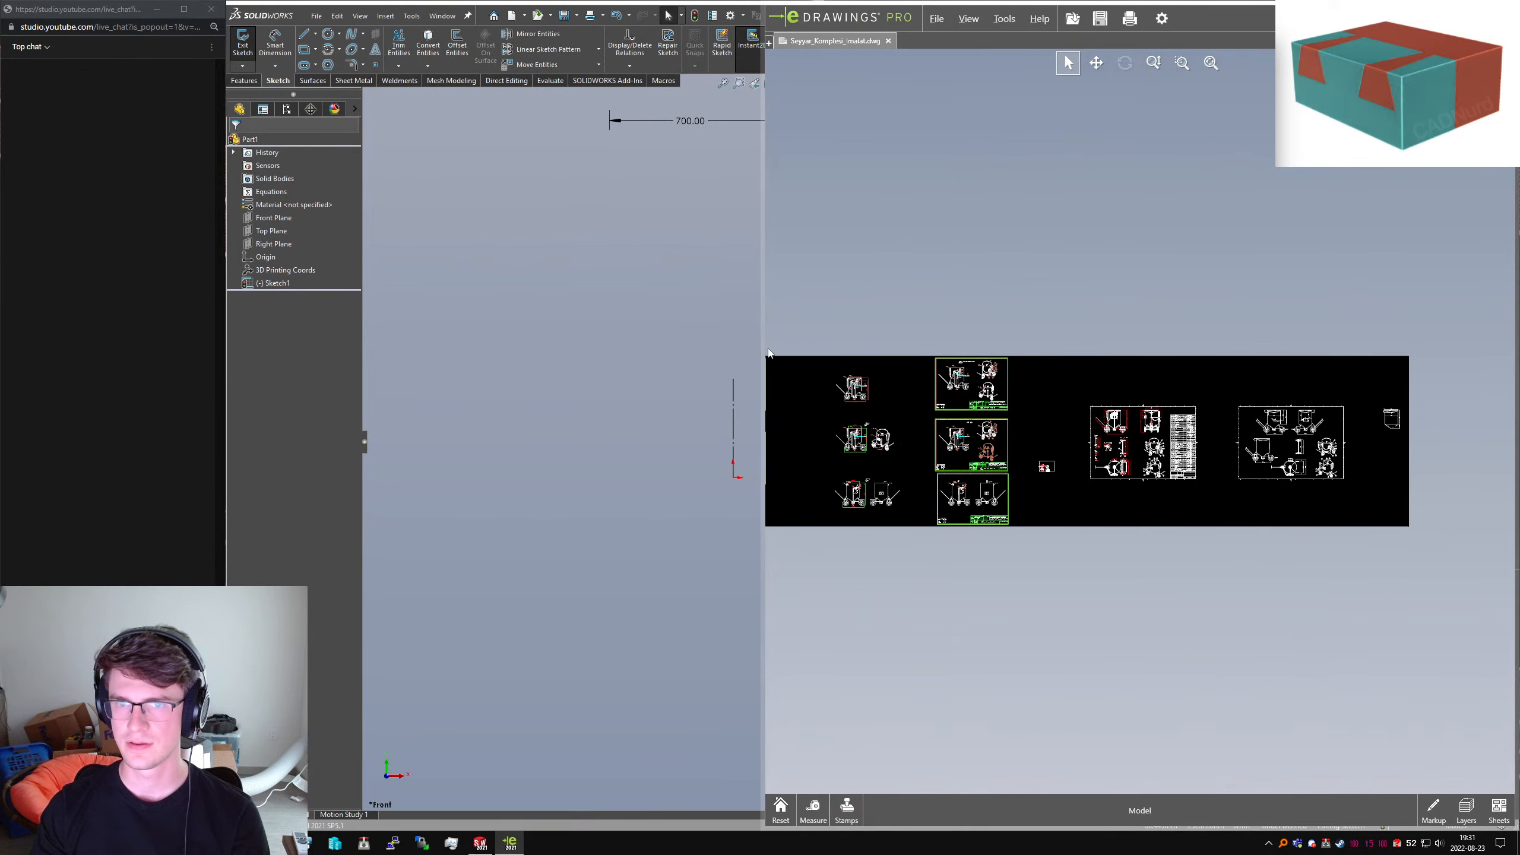
drag(763, 363, 234, 363)
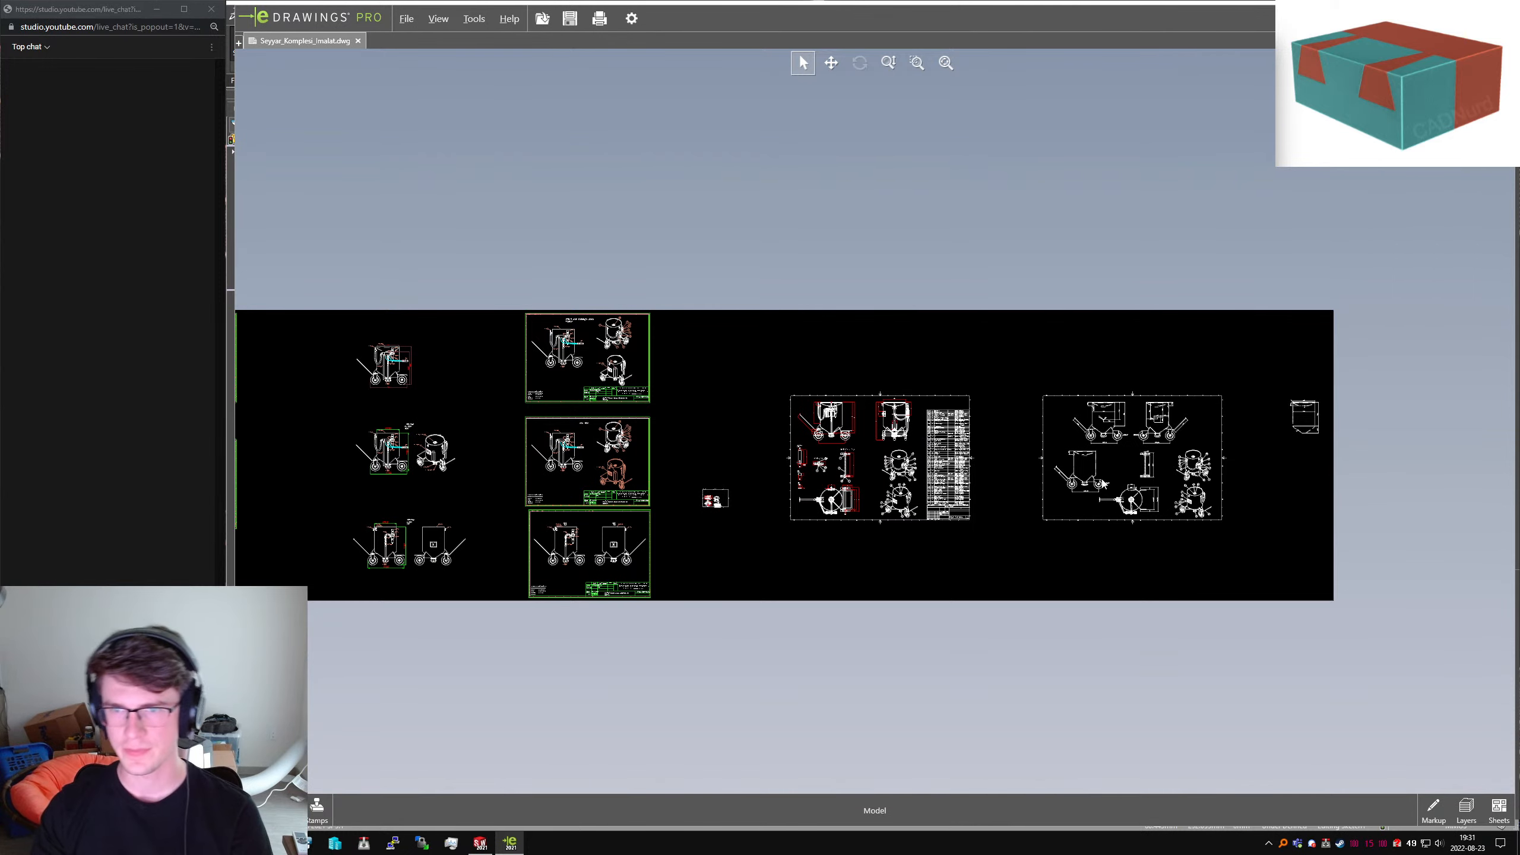
Pan and zoom across the DWG sheets, past the parts list and section A-A, to the multi-view tank sheet
scroll(1136, 421, up, 8)
scroll(1134, 419, up, 6)
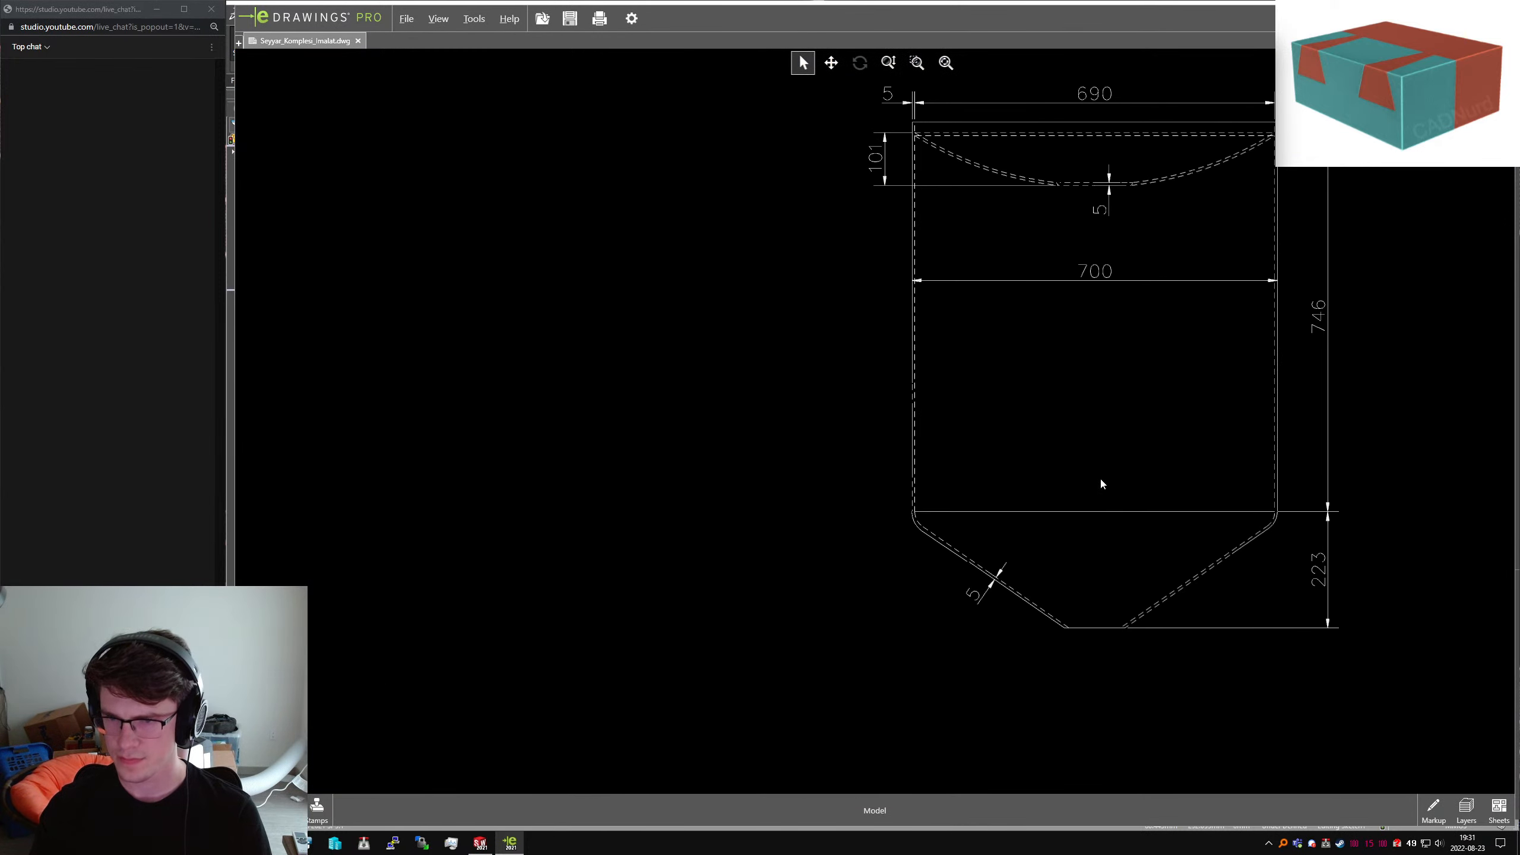
scroll(1107, 599, down, 10)
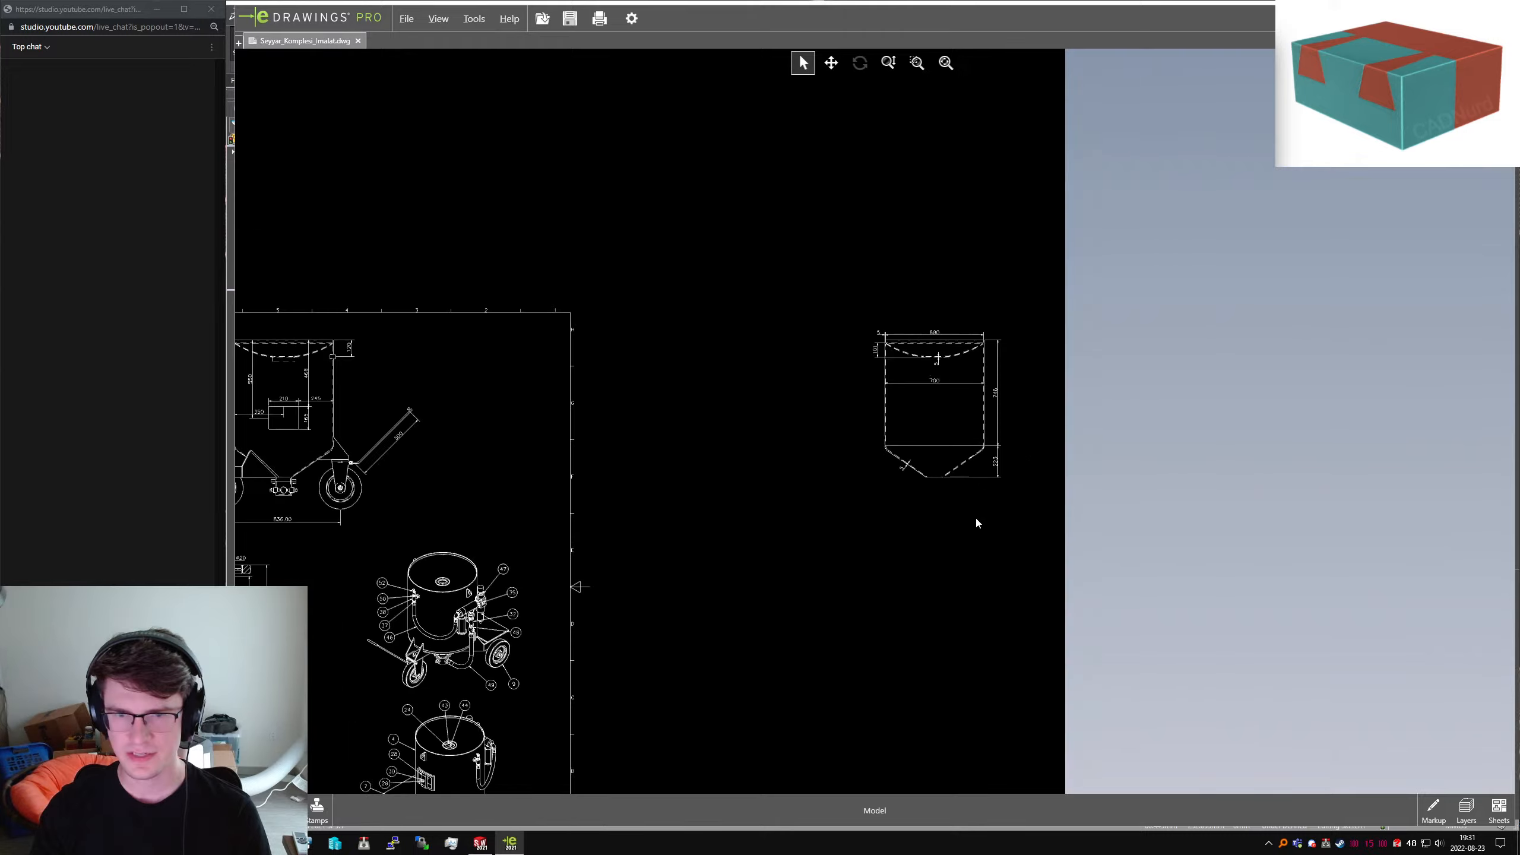
scroll(537, 465, down, 3)
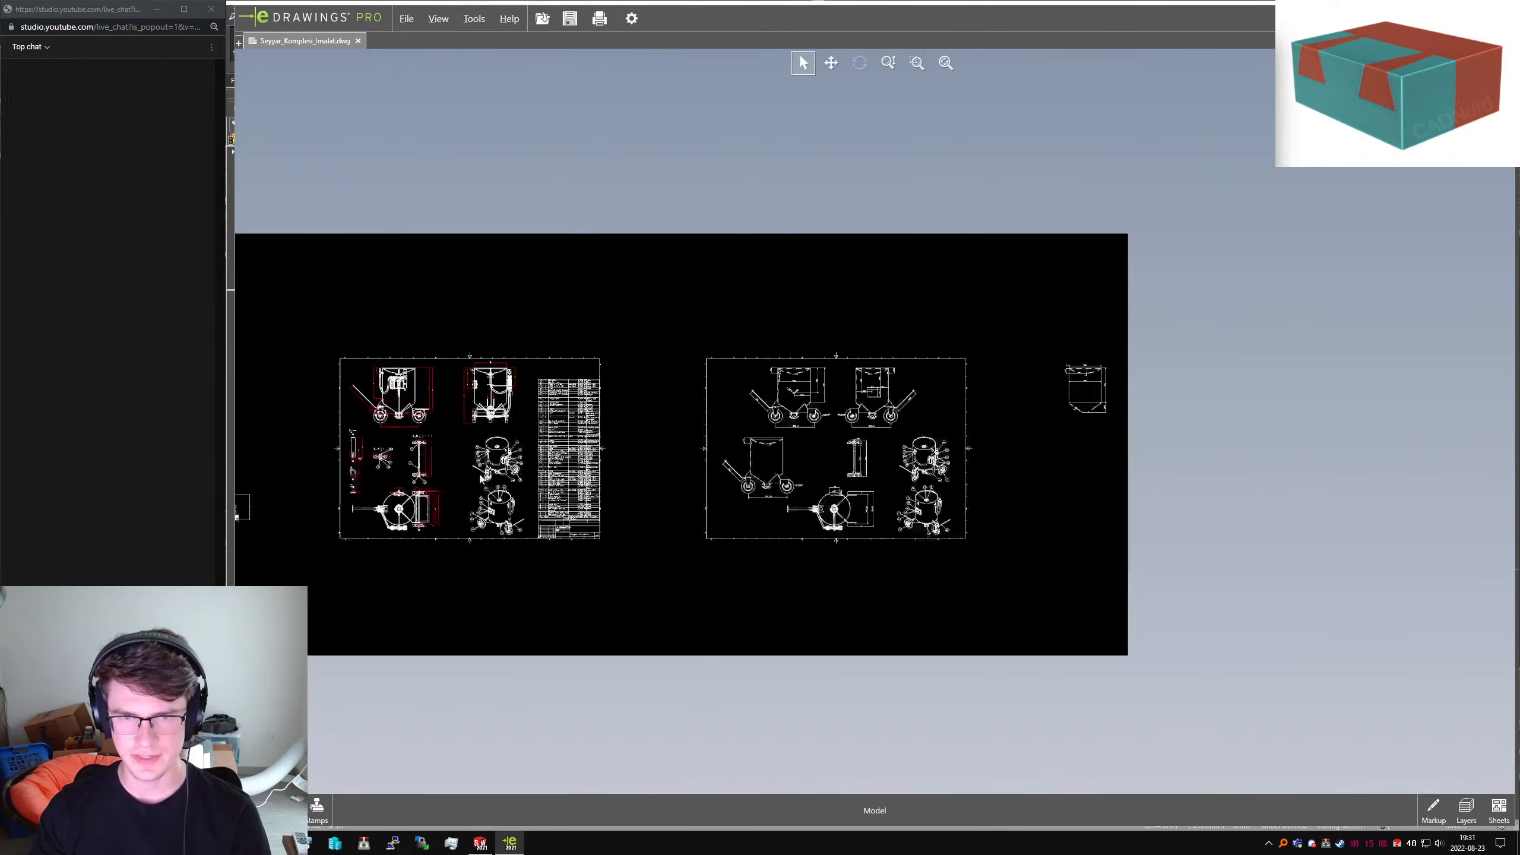
scroll(451, 387, up, 6)
scroll(460, 362, down, 5)
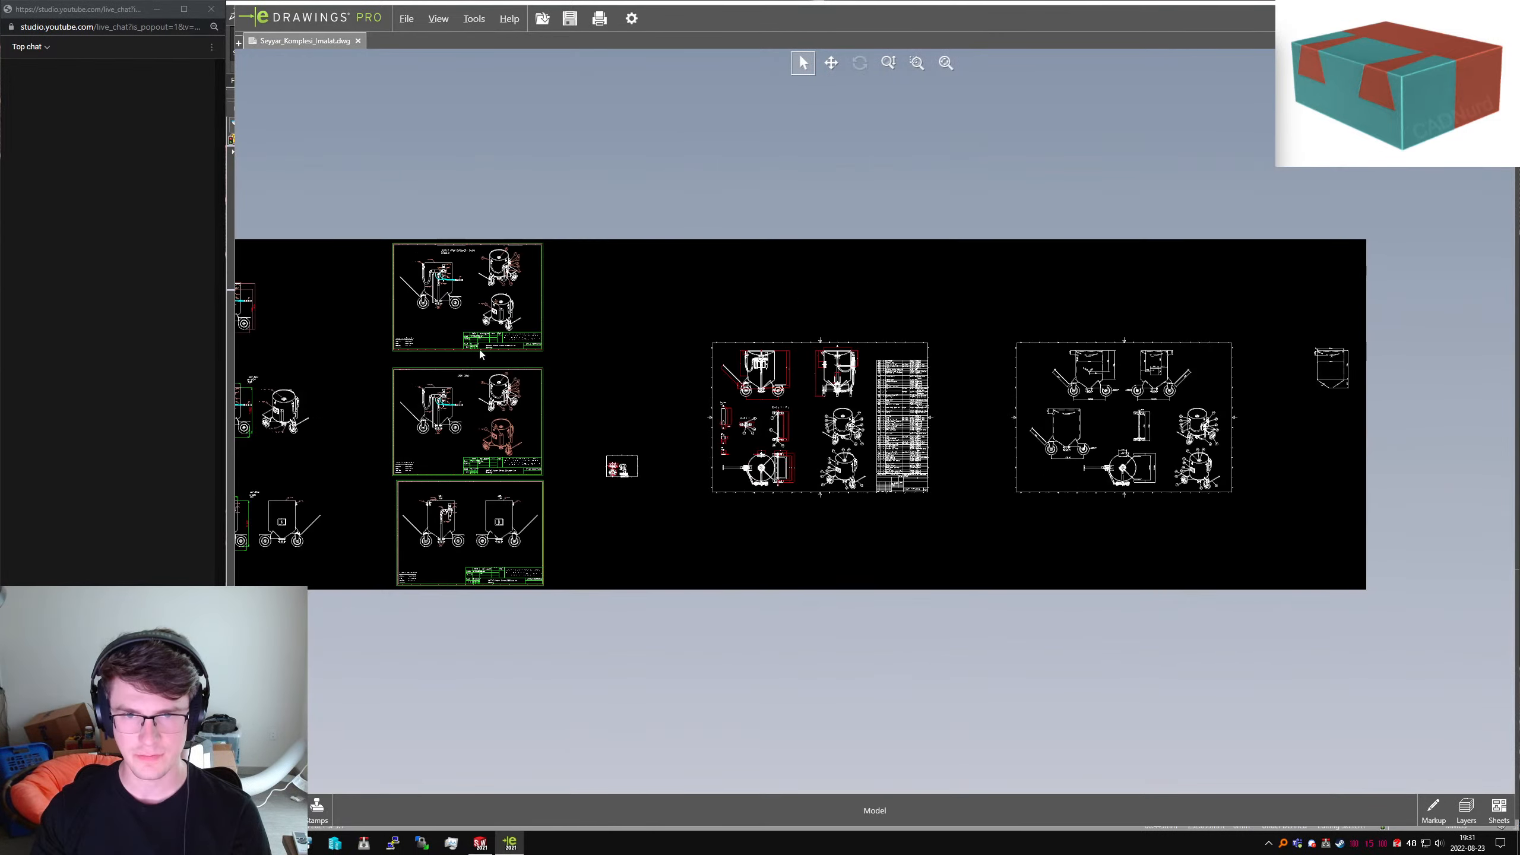
scroll(485, 344, up, 2)
scroll(497, 383, down, 1)
scroll(502, 405, down, 2)
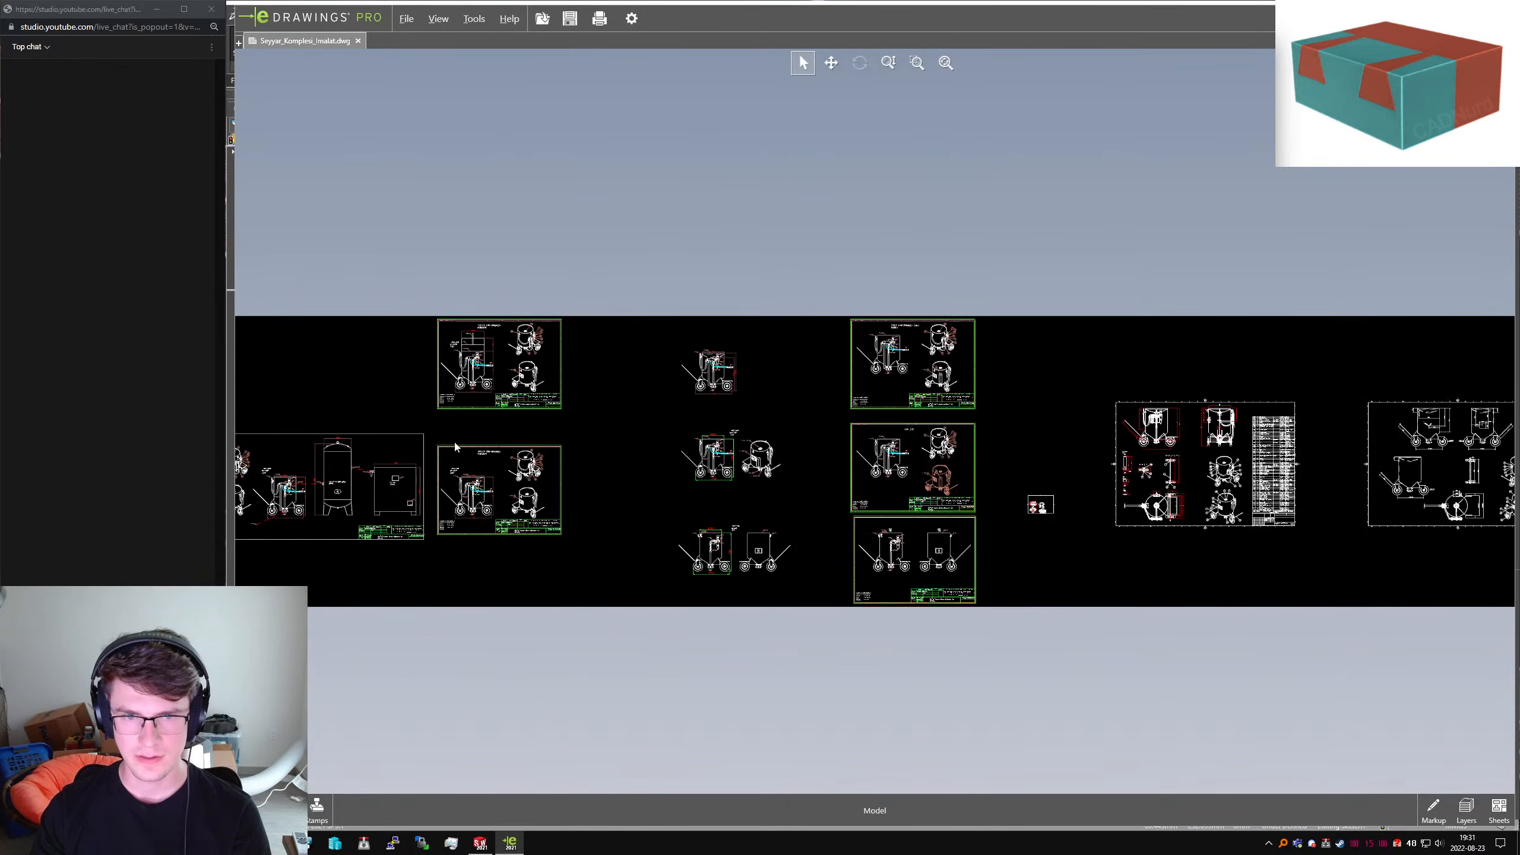
scroll(1011, 397, down, 2)
scroll(1079, 469, up, 3)
scroll(1403, 468, up, 4)
middle_drag(1404, 469, 728, 495)
middle_drag(1187, 420, 834, 449)
middle_drag(399, 451, 705, 467)
scroll(707, 467, up, 7)
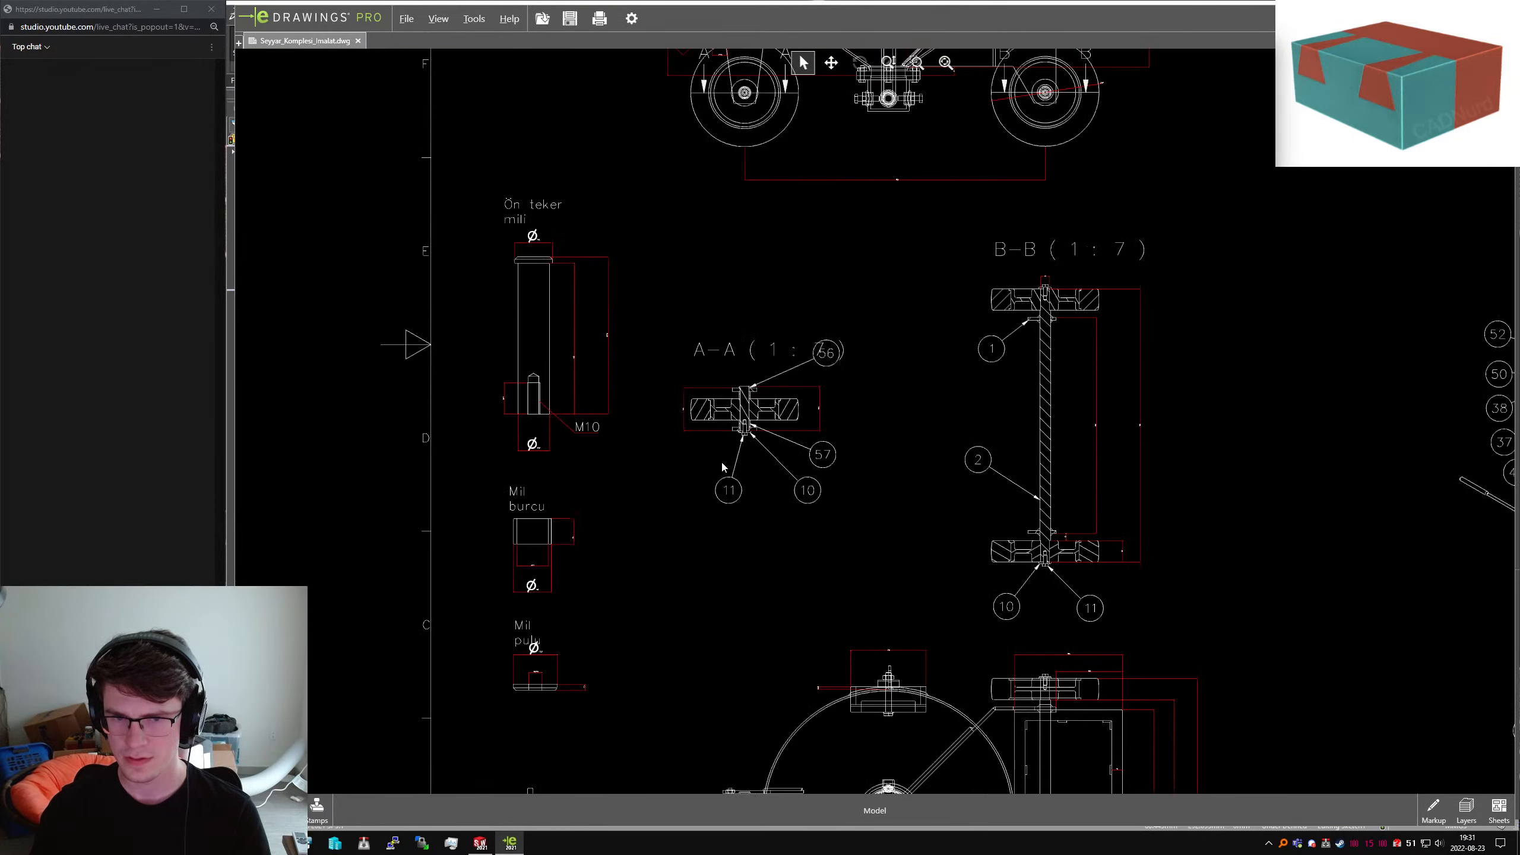
scroll(721, 464, down, 7)
scroll(711, 471, down, 1)
middle_drag(710, 478, 1163, 419)
middle_drag(732, 535, 814, 675)
middle_drag(751, 437, 824, 611)
mouse_move(307, 695)
middle_down()
mouse_move(703, 518)
mouse_move(1075, 433)
mouse_move(1291, 575)
middle_up()
mouse_move(812, 576)
middle_down()
mouse_move(1261, 530)
mouse_move(258, 528)
middle_up()
middle_drag(1368, 535, 298, 545)
middle_drag(1147, 486, 208, 476)
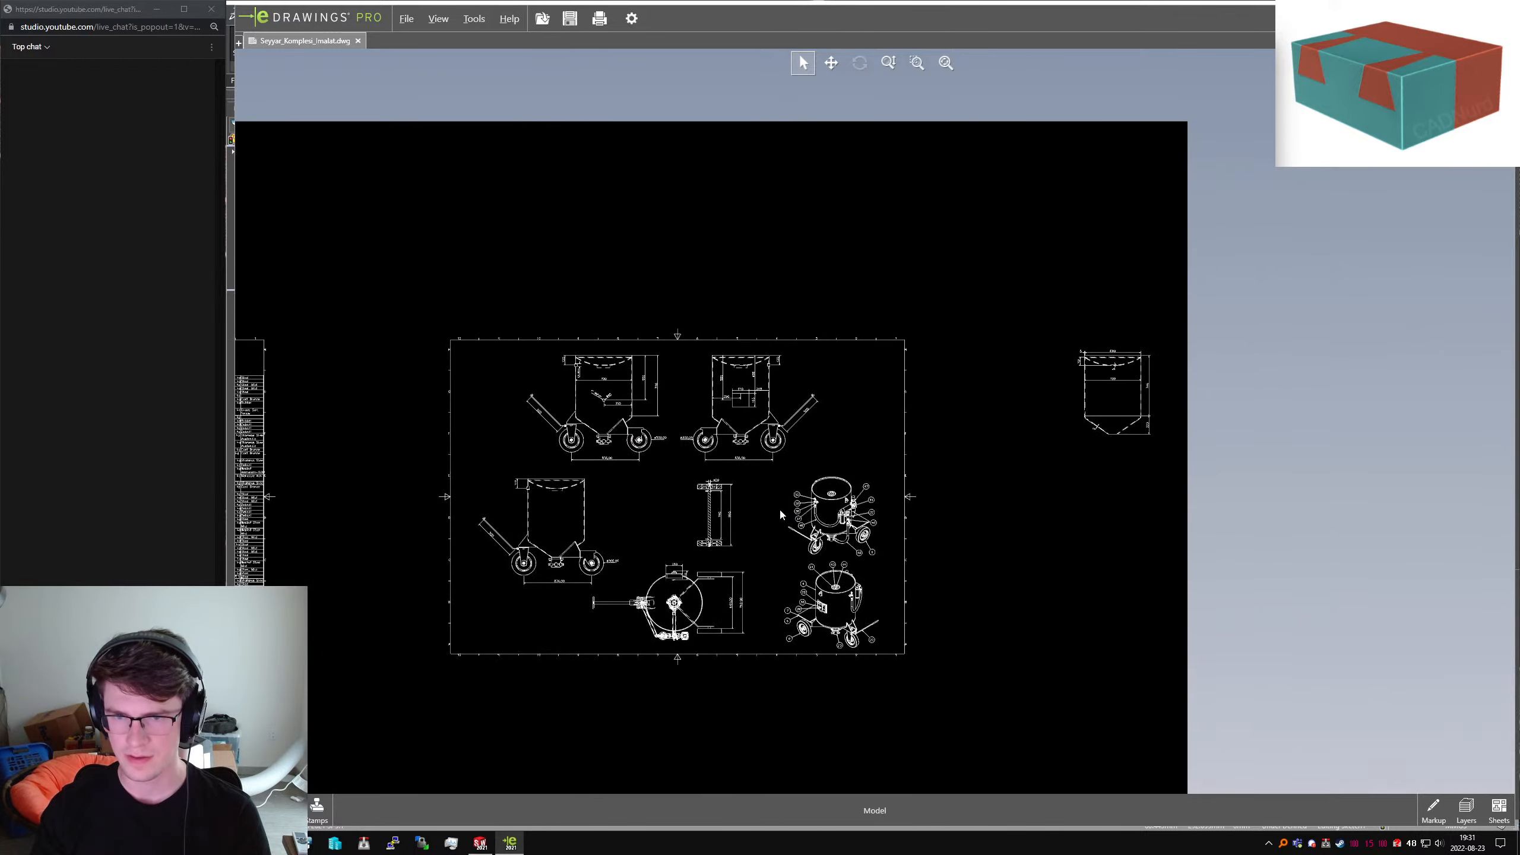
middle_drag(784, 516, 996, 483)
Zoom in on the valve assembly front view with the Ø176 flange, then return to SolidWorks
scroll(856, 605, down, 4)
scroll(943, 496, up, 6)
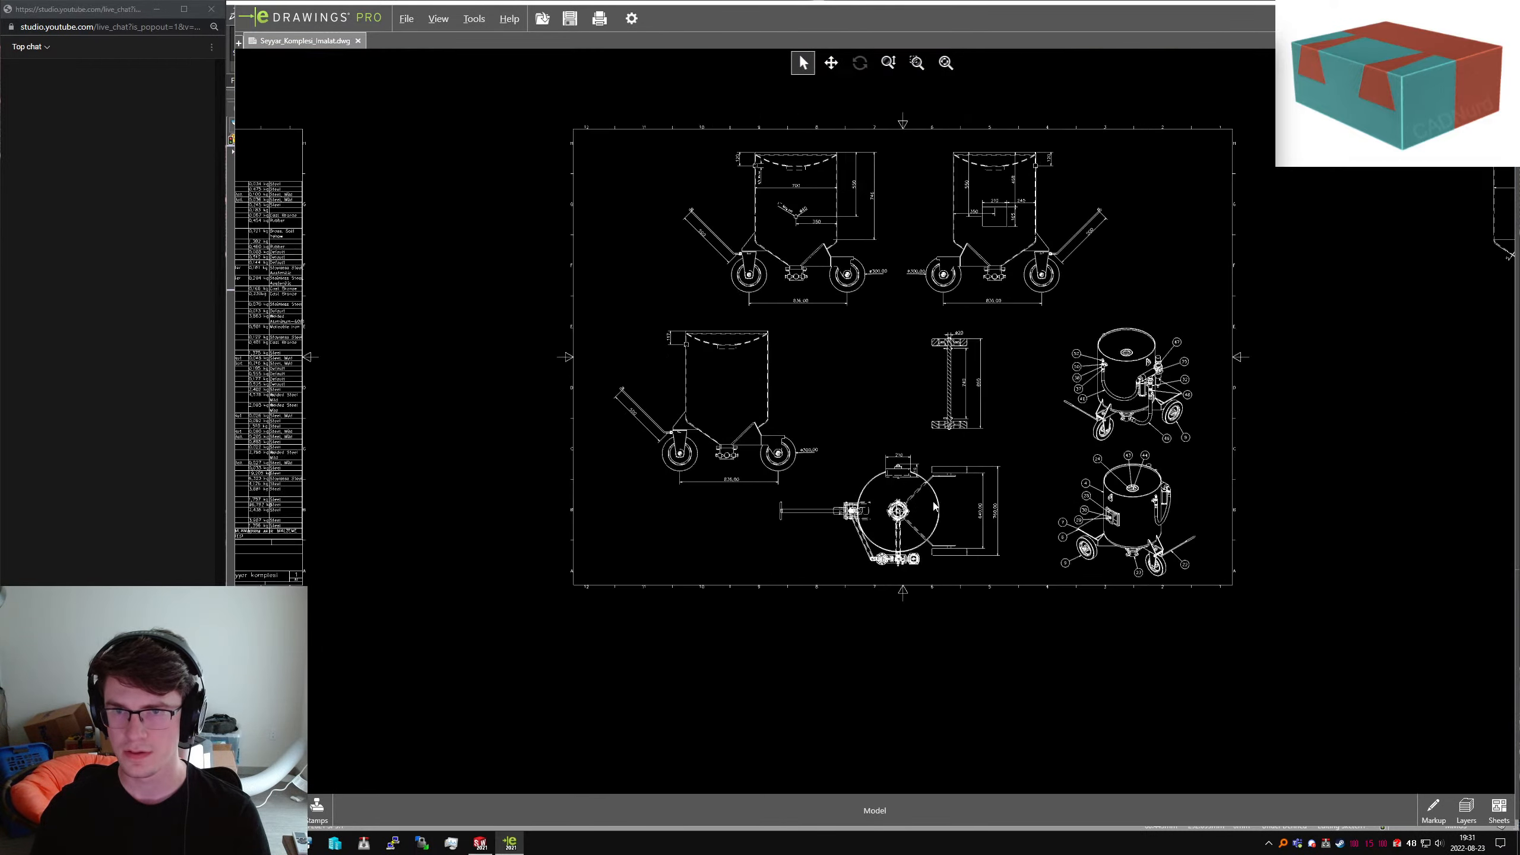
middle_drag(819, 492, 1374, 491)
scroll(879, 355, down, 5)
scroll(878, 355, down, 3)
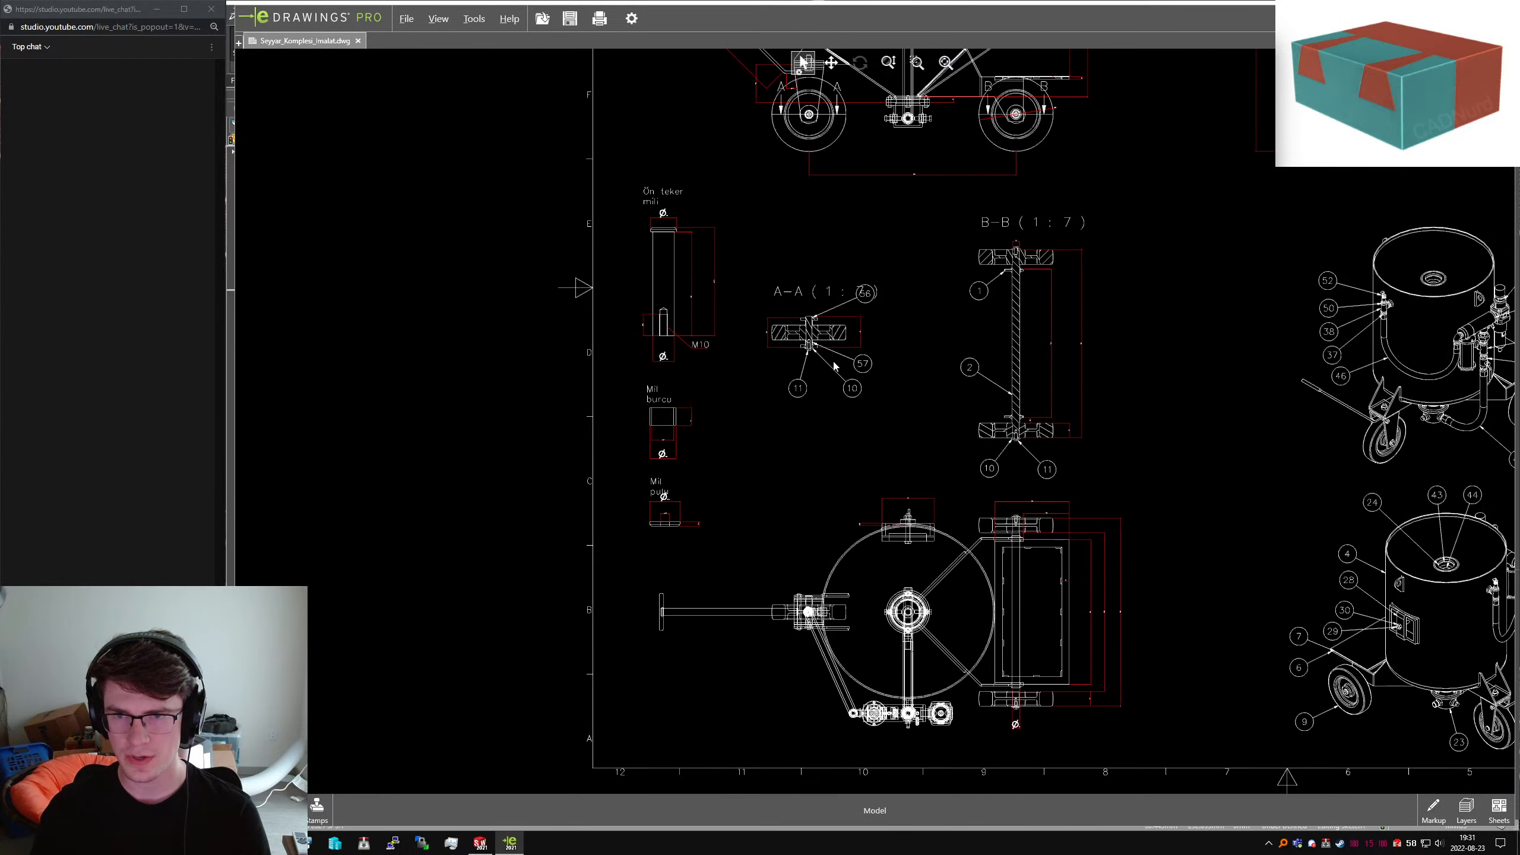
scroll(862, 419, up, 4)
middle_drag(467, 511, 917, 468)
scroll(916, 468, down, 5)
scroll(919, 472, down, 9)
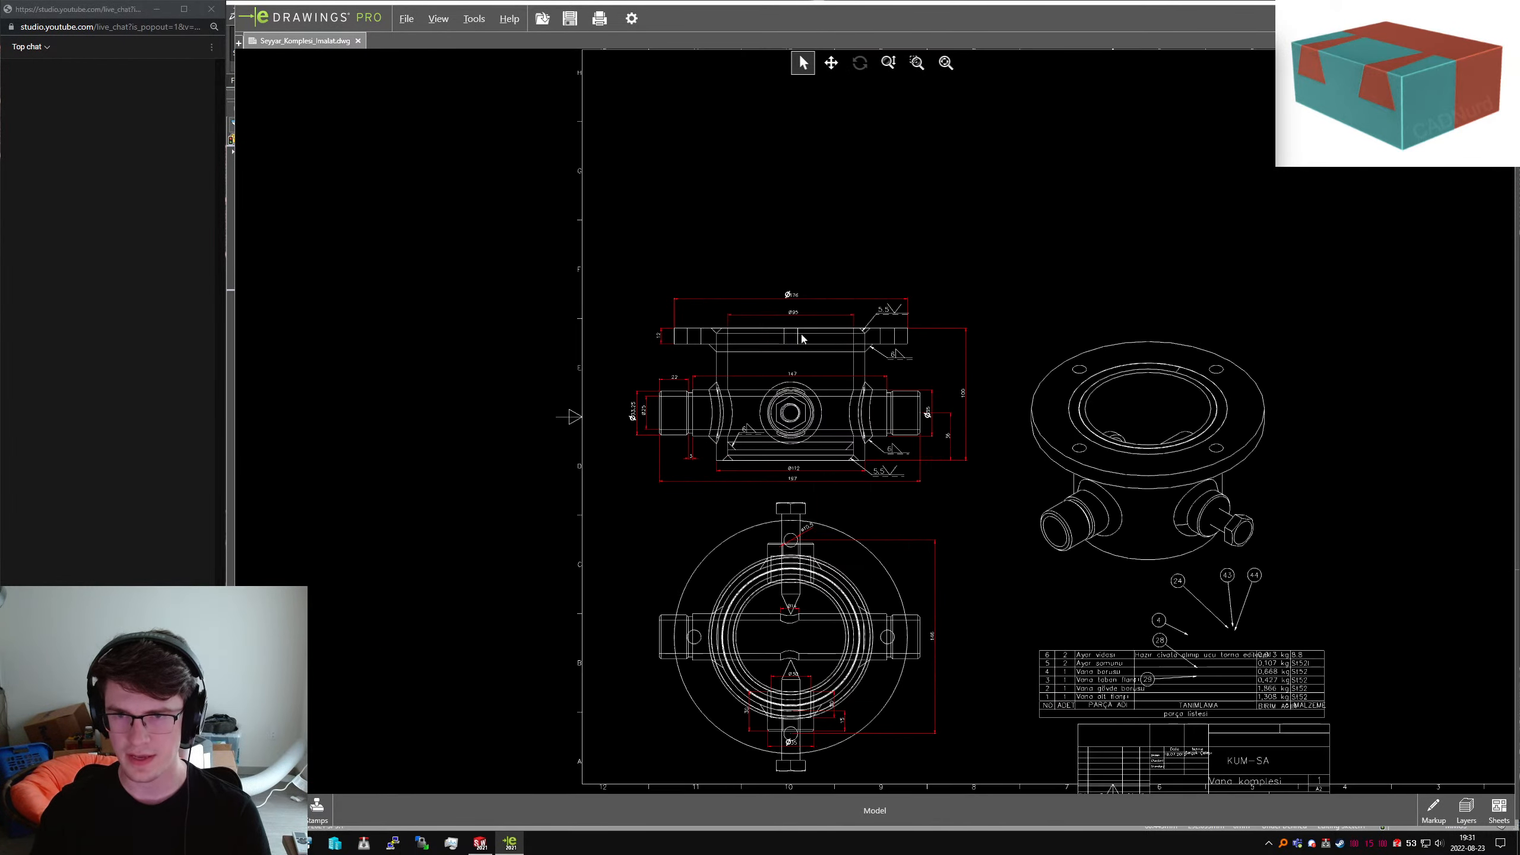
scroll(802, 318, down, 5)
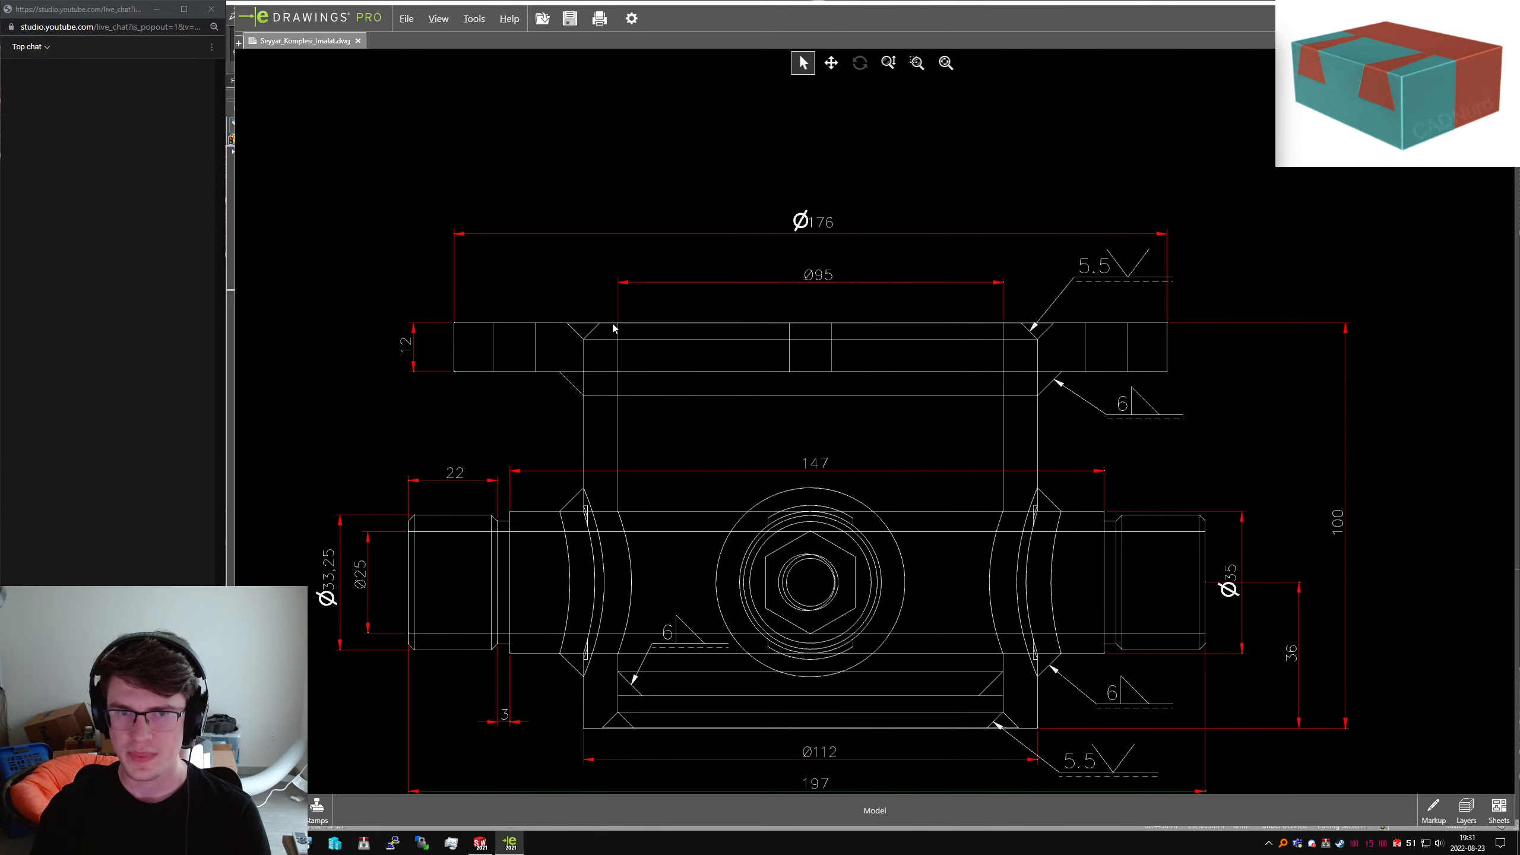
scroll(759, 299, up, 1)
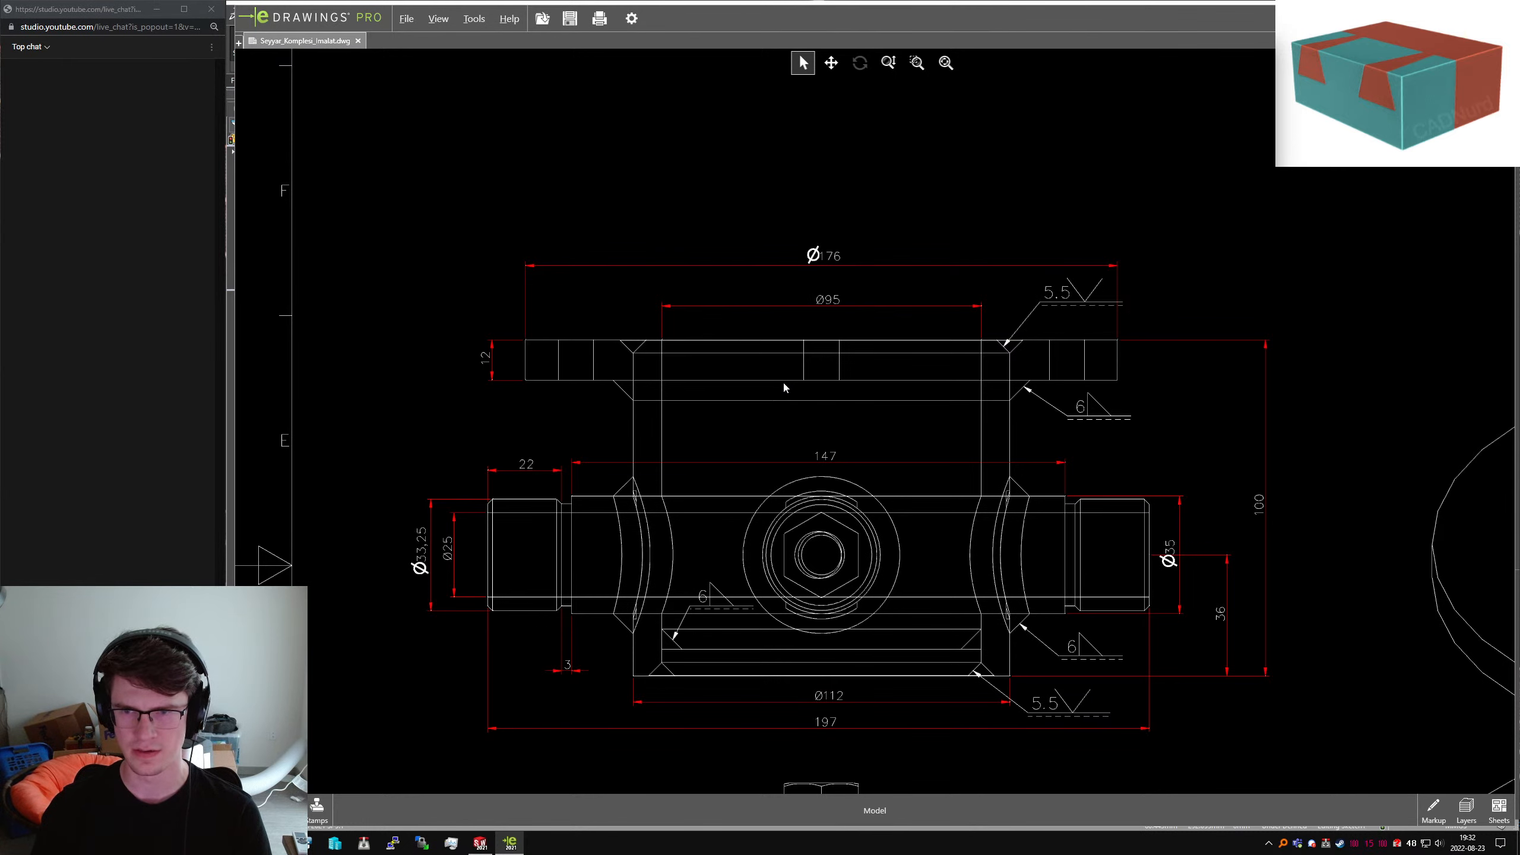
key(alt+Tab)
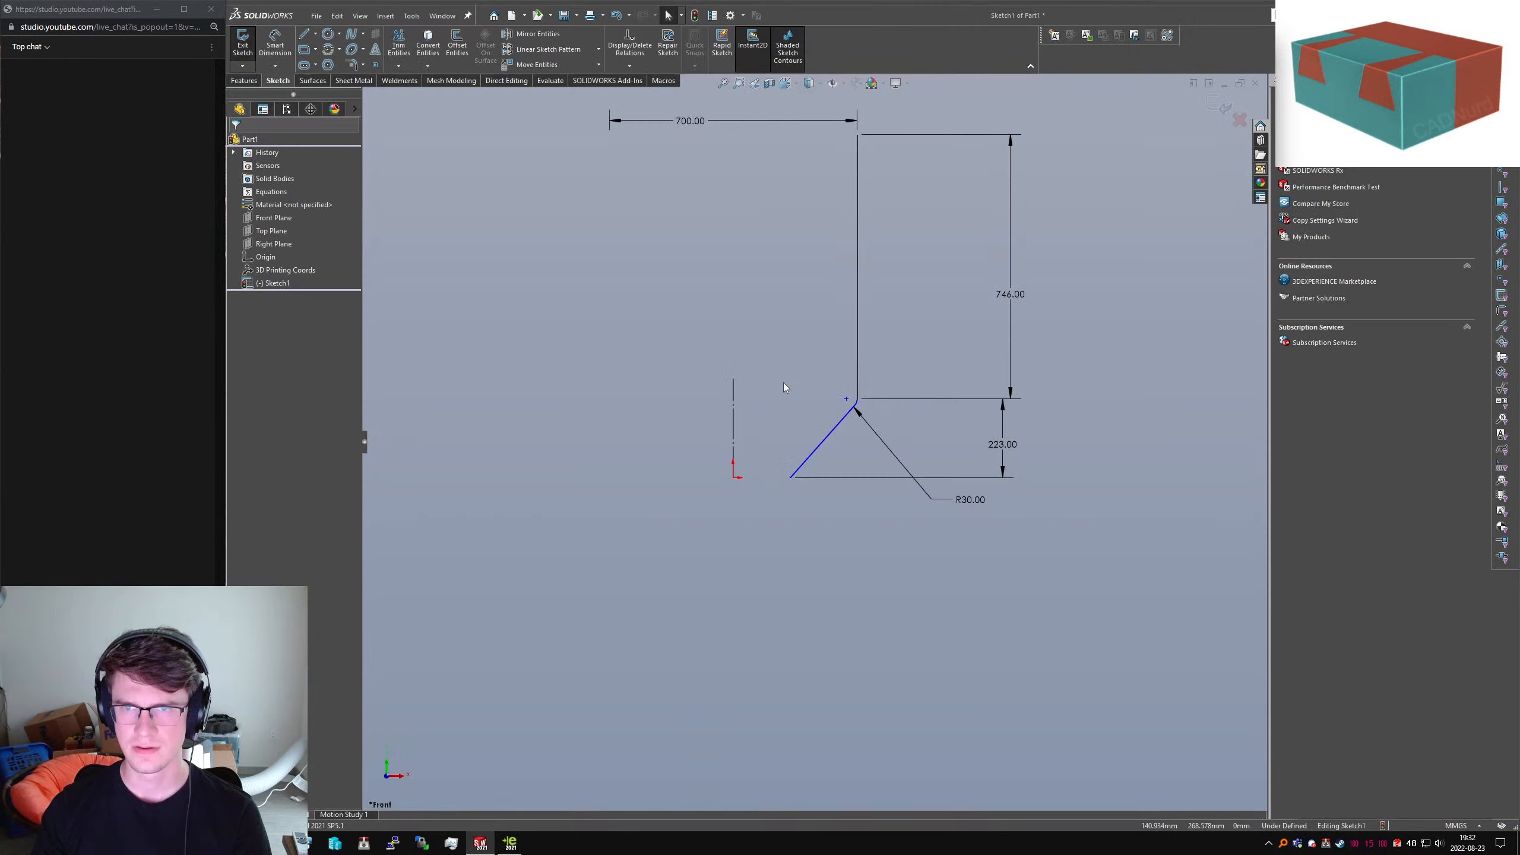
Dimension the cone line's bottom end 75 mm from the vertical centreline
click(734, 464)
click(791, 478)
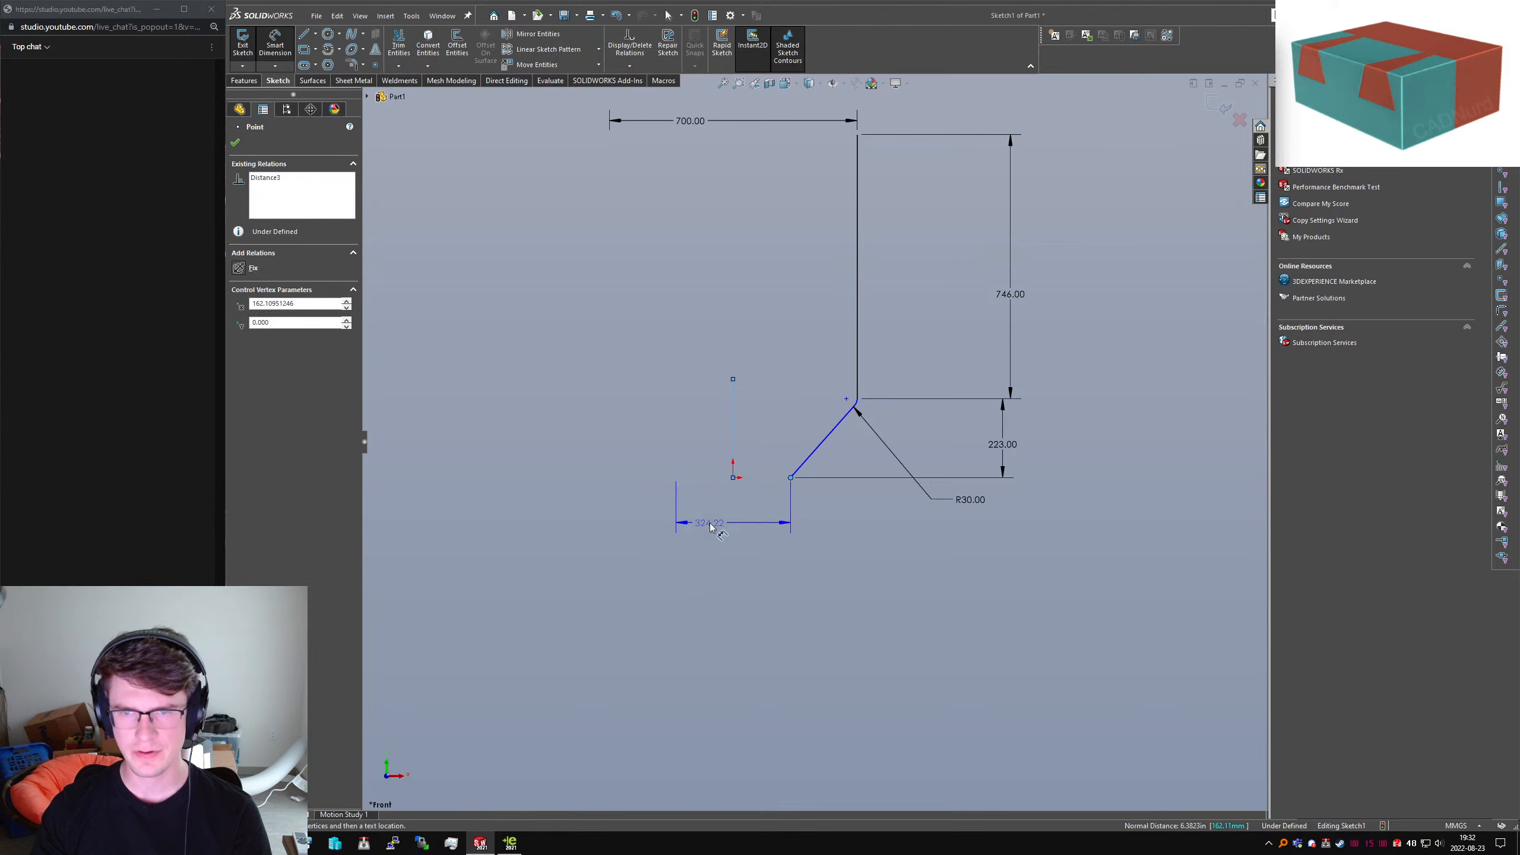
click(846, 543)
text(75)
key(Return)
key(Escape)
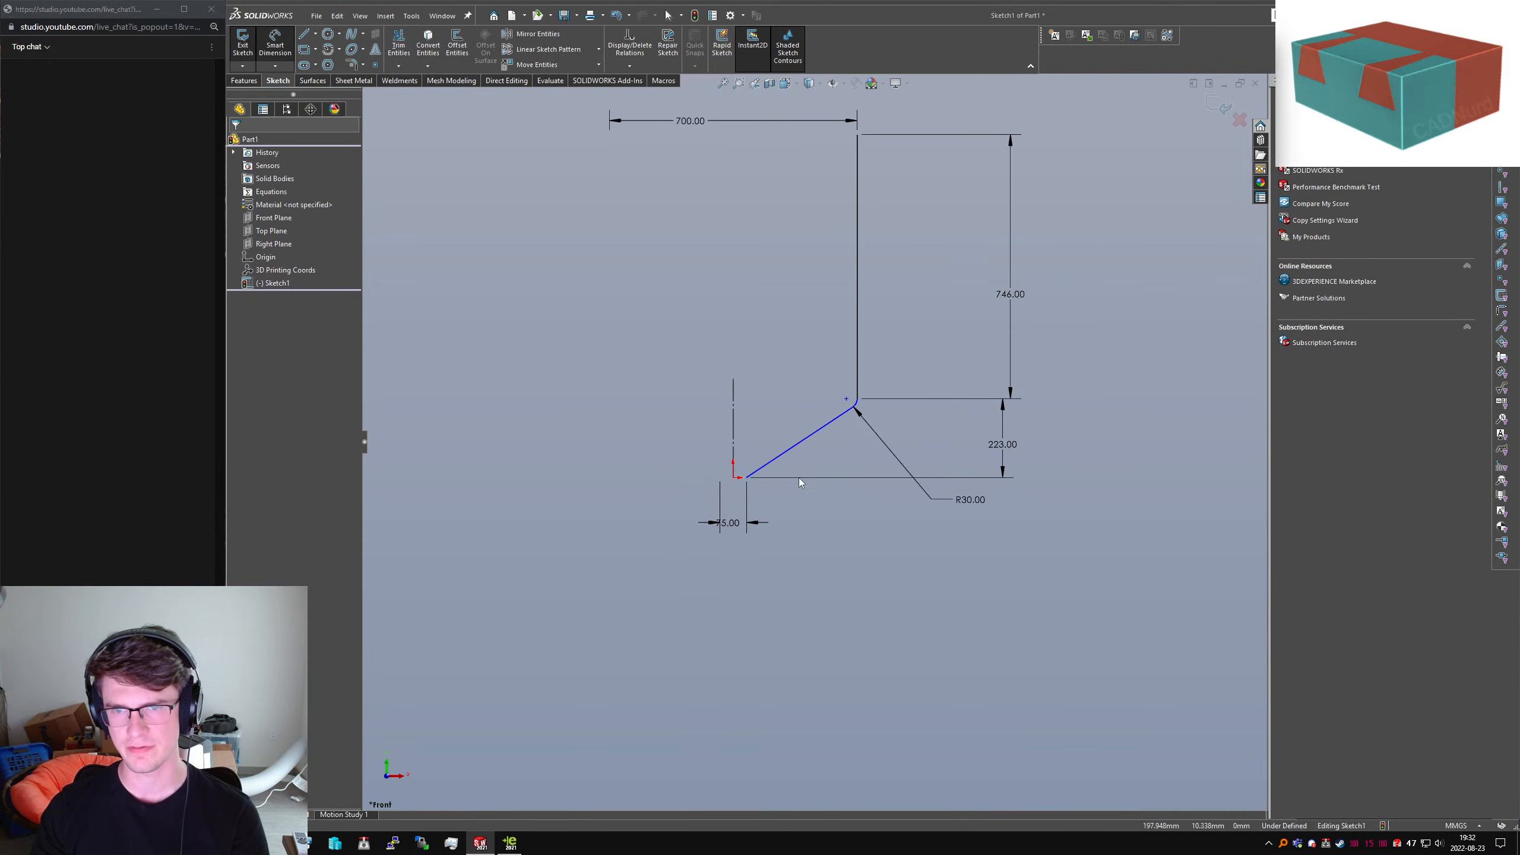
Drag the cone's bottom endpoint level with the origin so Sketch1 is fully defined
scroll(837, 399, down, 3)
drag(867, 420, 866, 424)
click(617, 569)
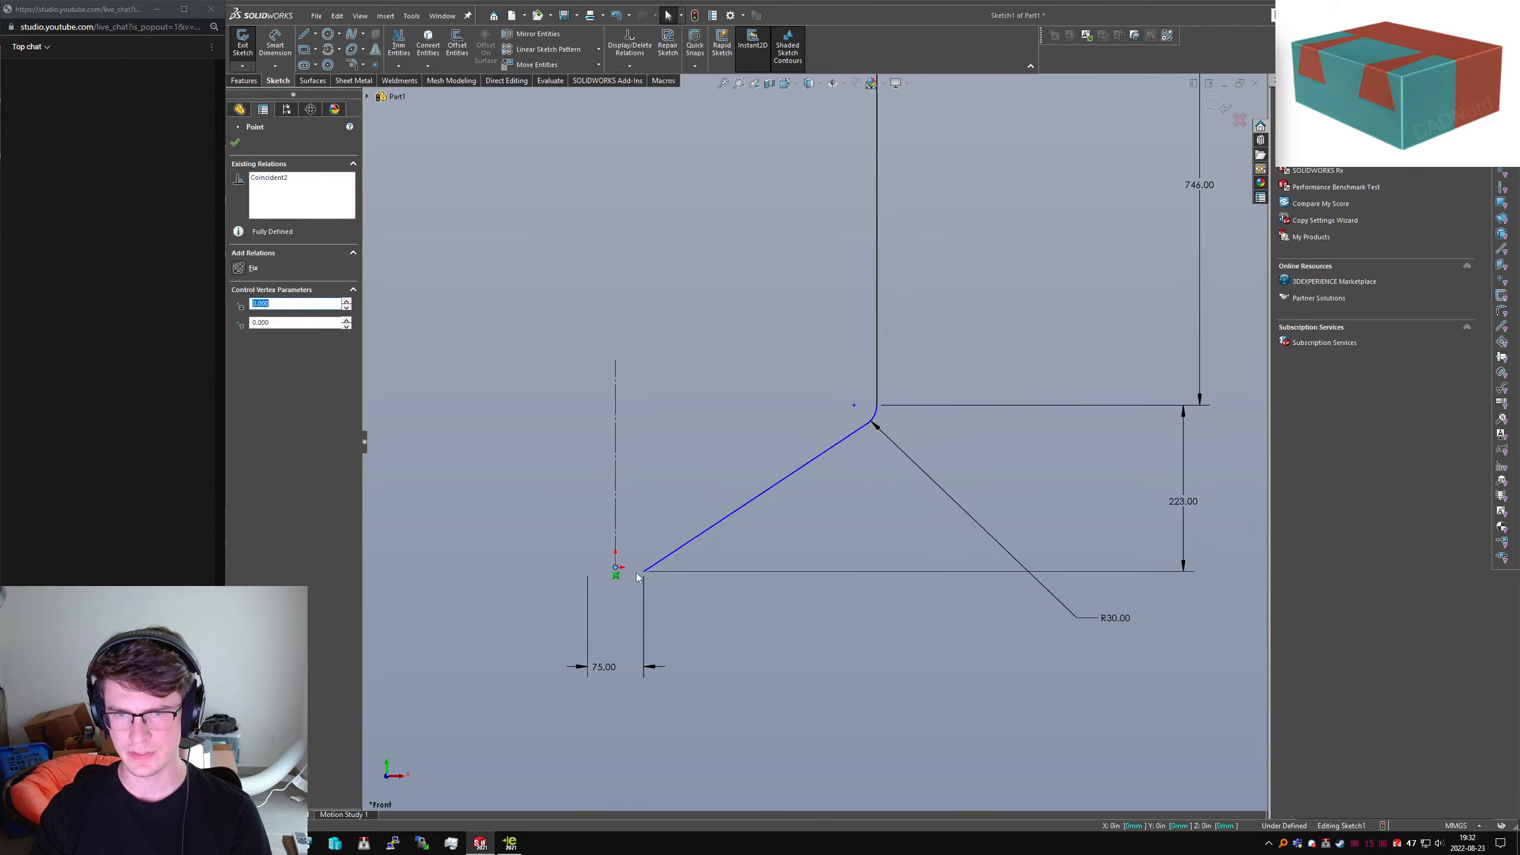
drag(643, 574, 643, 568)
scroll(823, 418, up, 3)
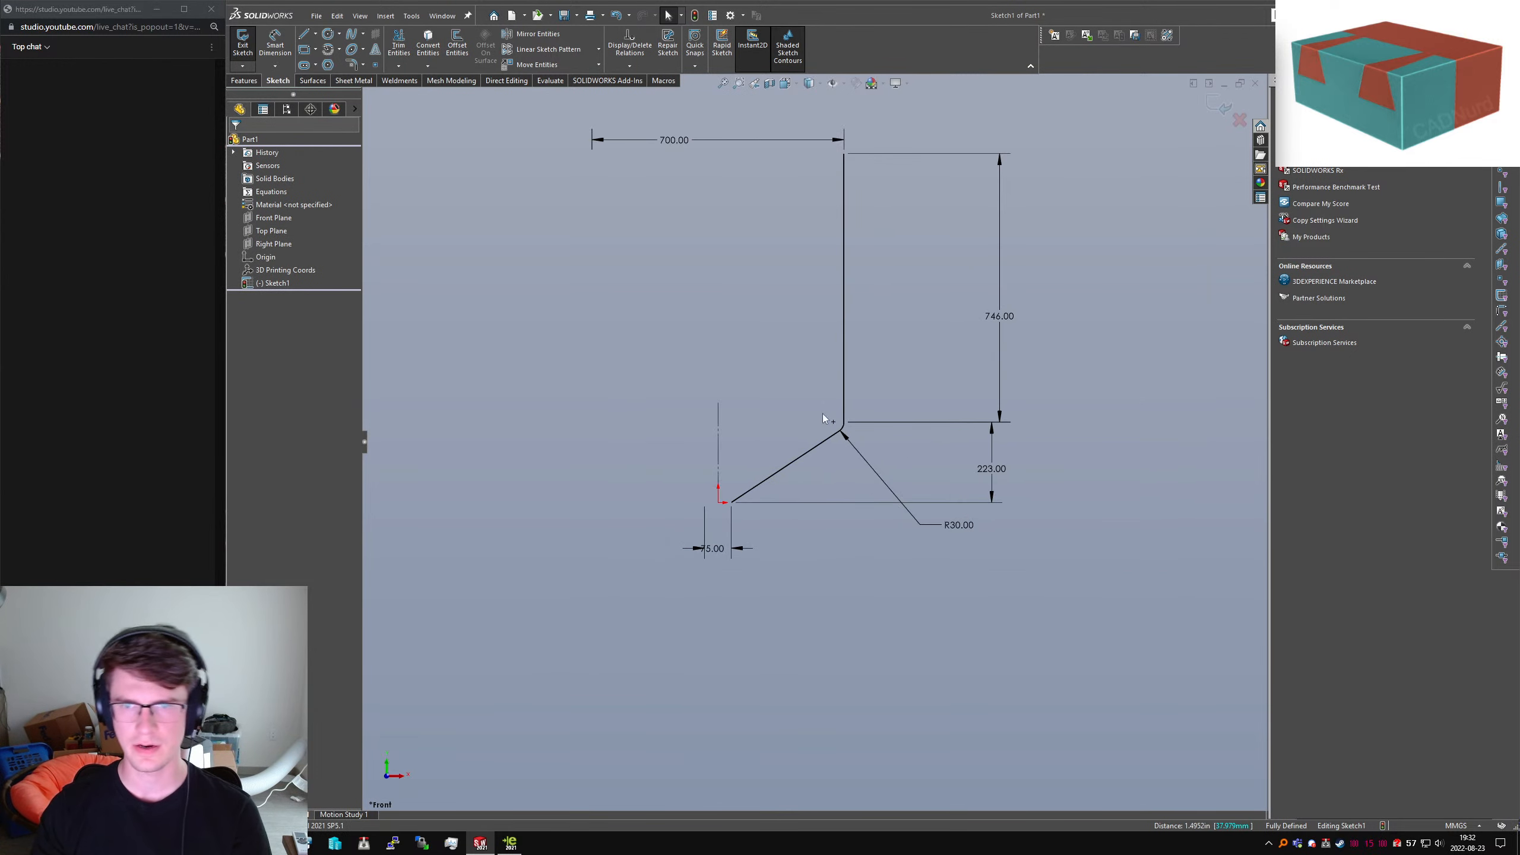
Revolve the tank sketch as a thin feature with a reversed 5 mm wall
click(243, 81)
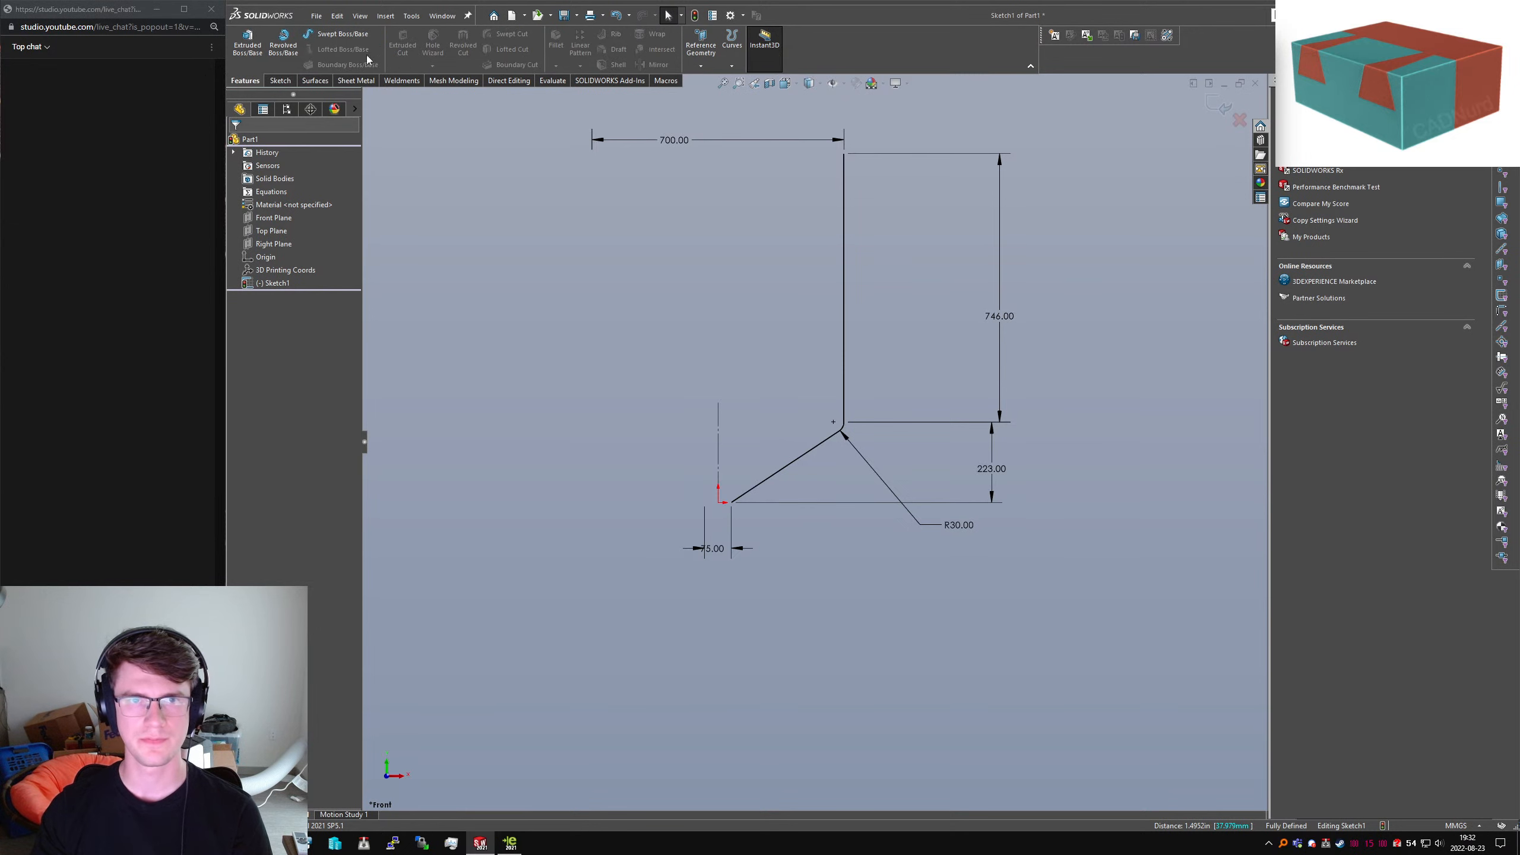
click(284, 43)
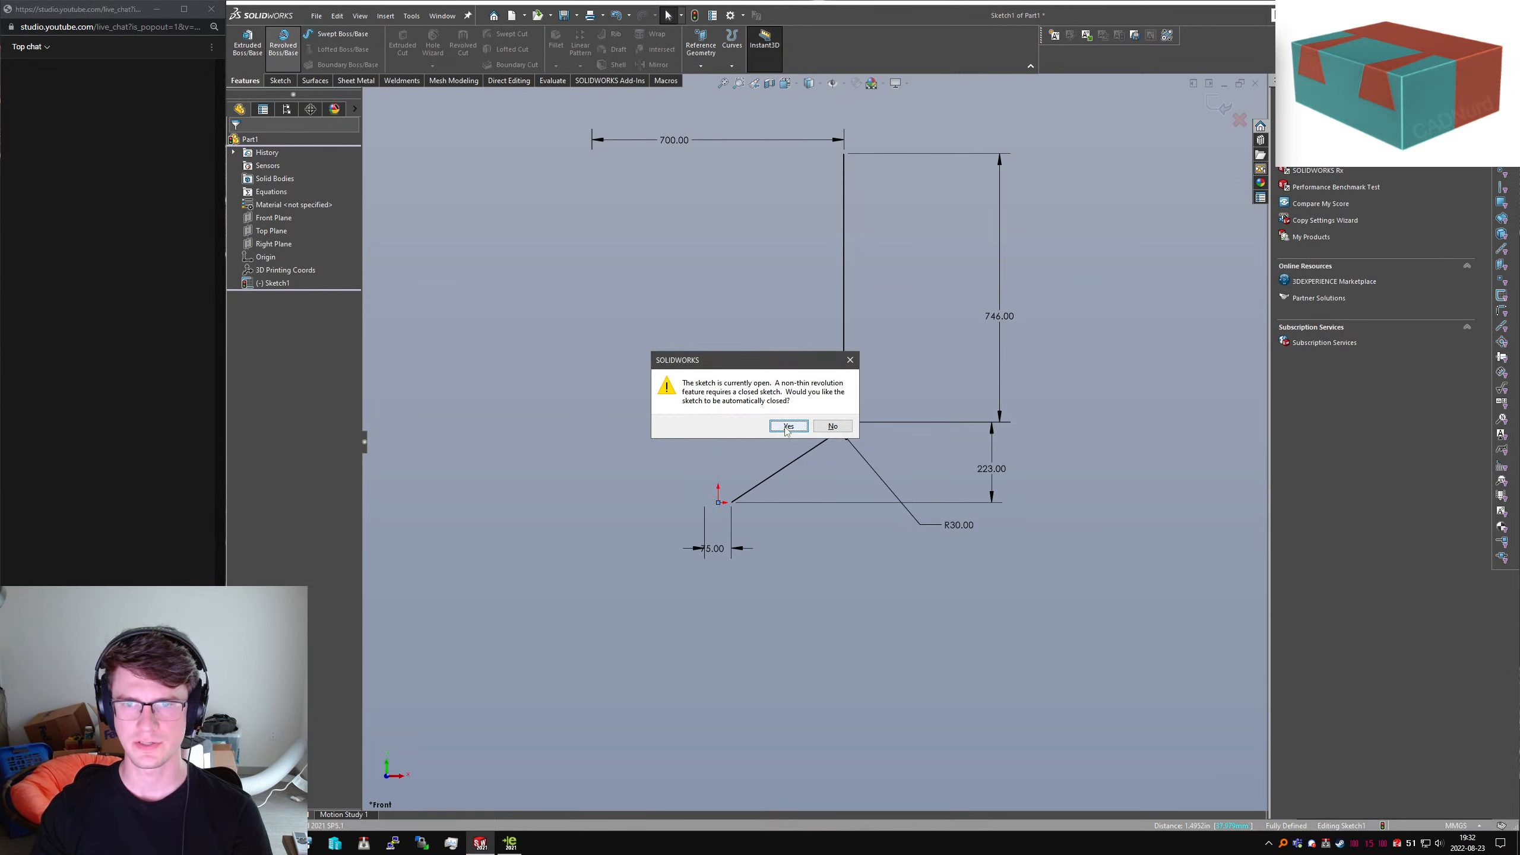
click(832, 426)
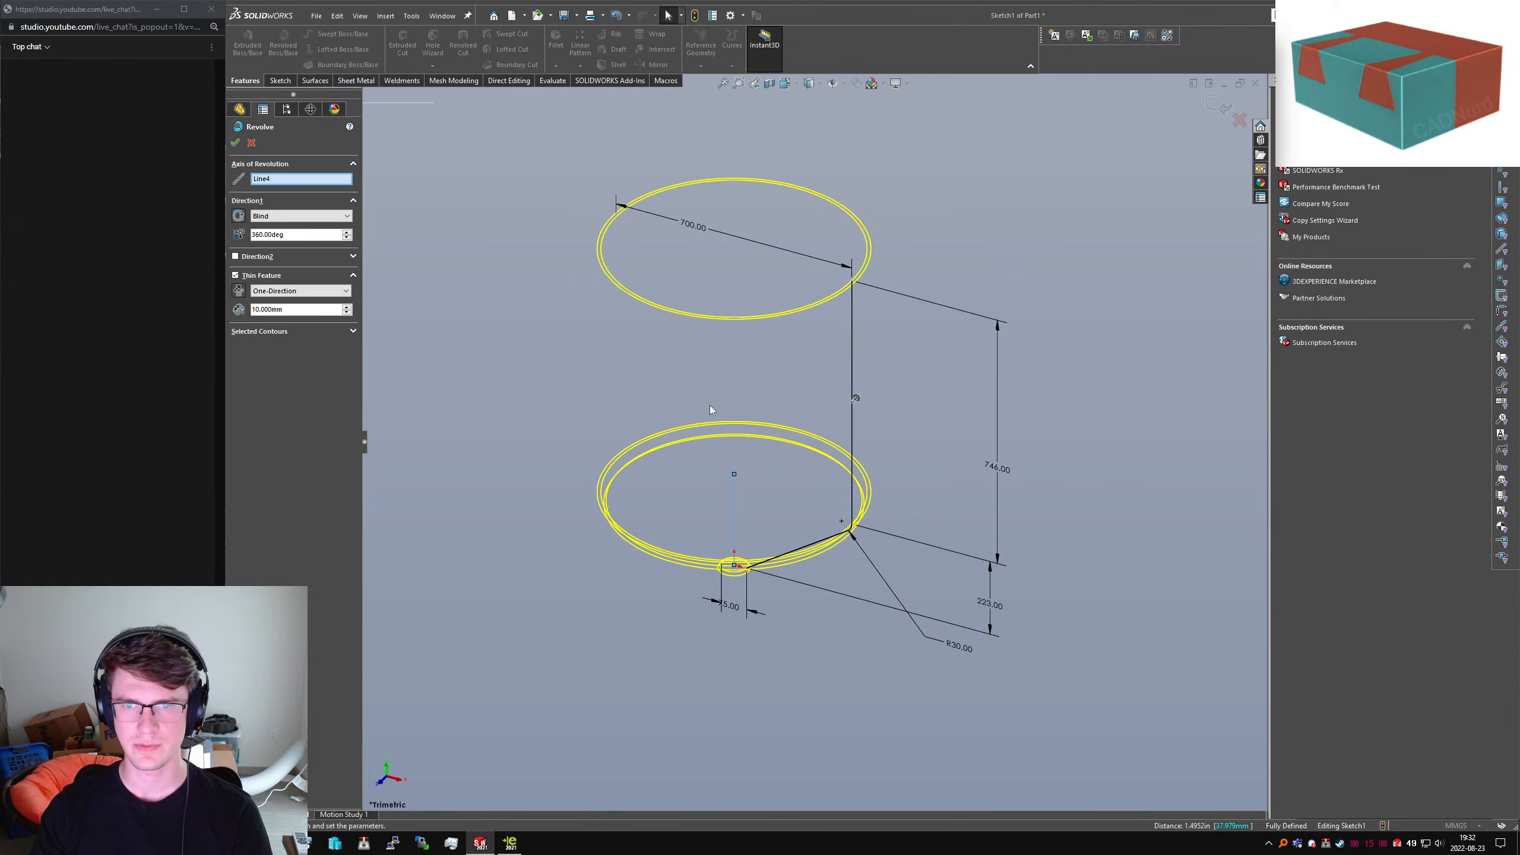
key(ctrl+1)
scroll(855, 191, down, 5)
mouse_move(853, 185)
ctrl+middle_down()
mouse_move(965, 397)
mouse_move(915, 441)
mouse_move(928, 459)
ctrl+middle_up()
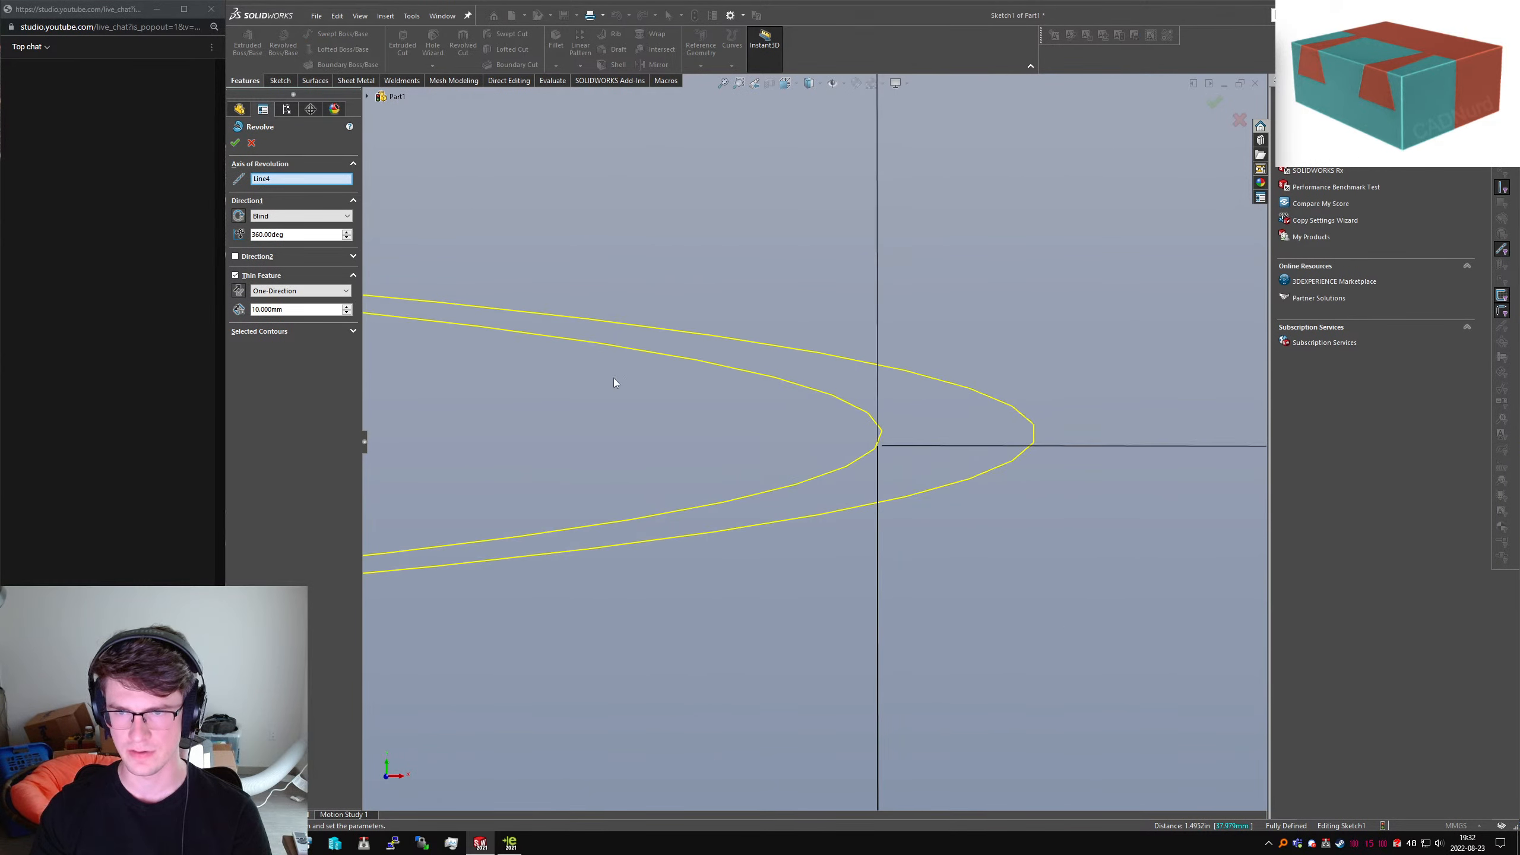
click(242, 294)
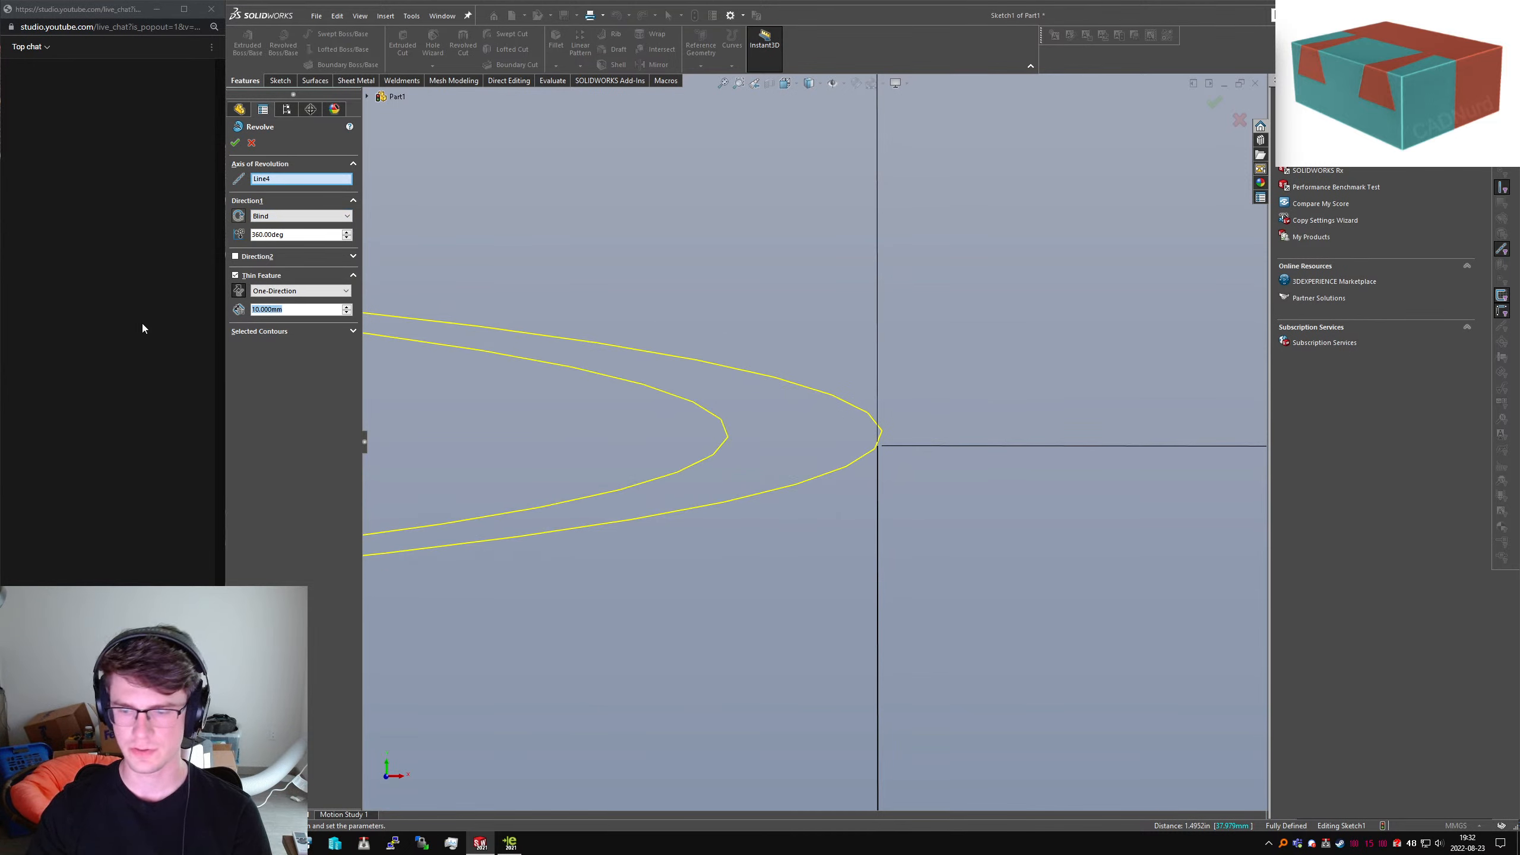
text(5)
key(Return)
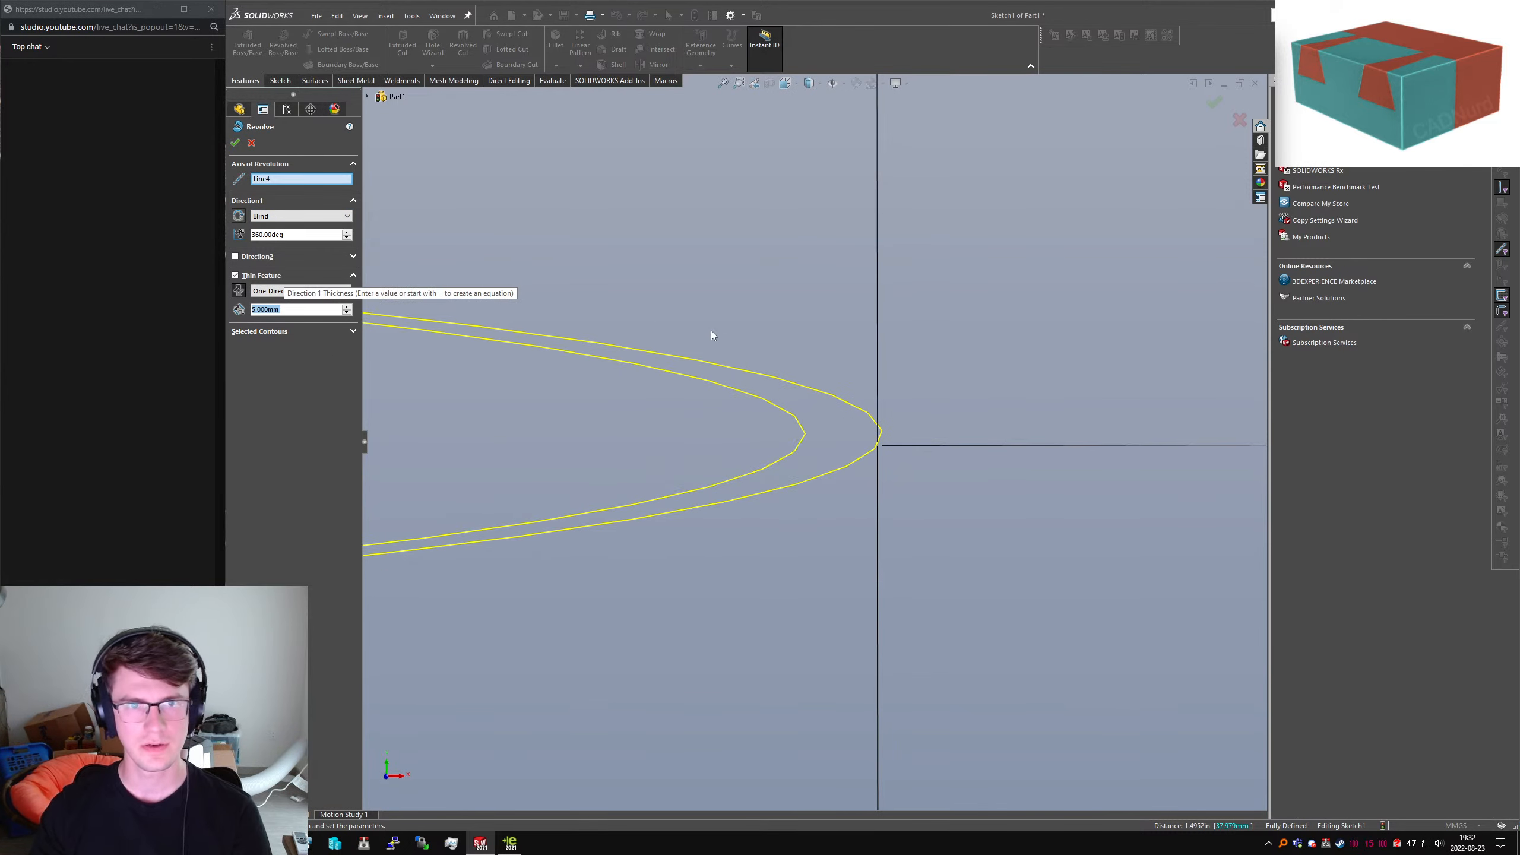
scroll(711, 330, up, 8)
click(235, 143)
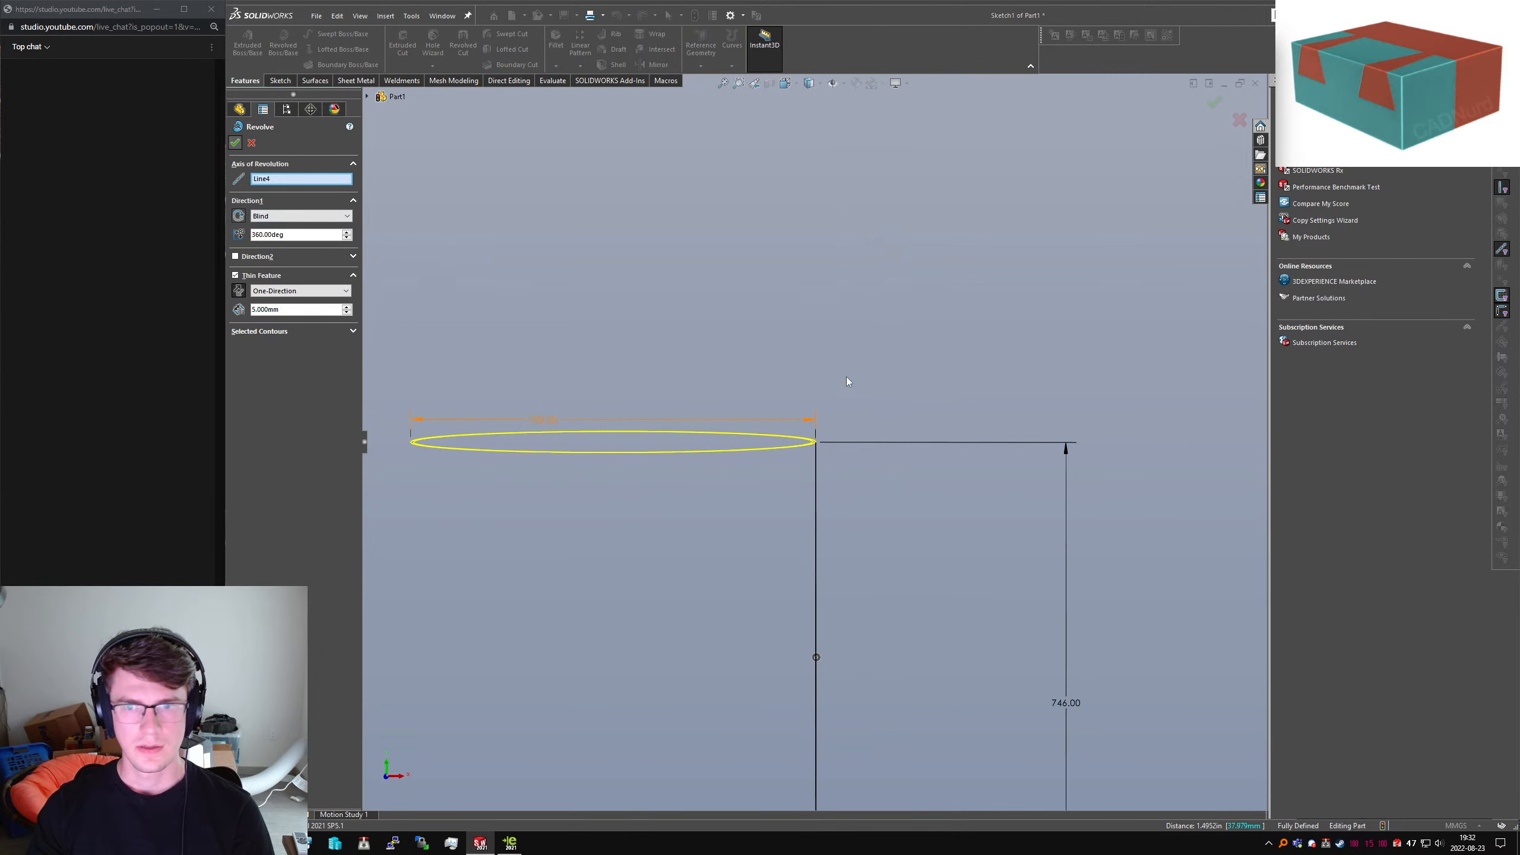
Inspect the shell's open top and conical underside, then return to the eDrawings reference
scroll(840, 351, up, 4)
scroll(840, 351, up, 3)
middle_drag(841, 350, 805, 443)
key(Escape)
scroll(741, 590, down, 6)
mouse_move(741, 589)
middle_down()
mouse_move(809, 491)
mouse_move(820, 611)
mouse_move(904, 654)
middle_up()
click(771, 484)
click(953, 660)
key(alt+Tab)
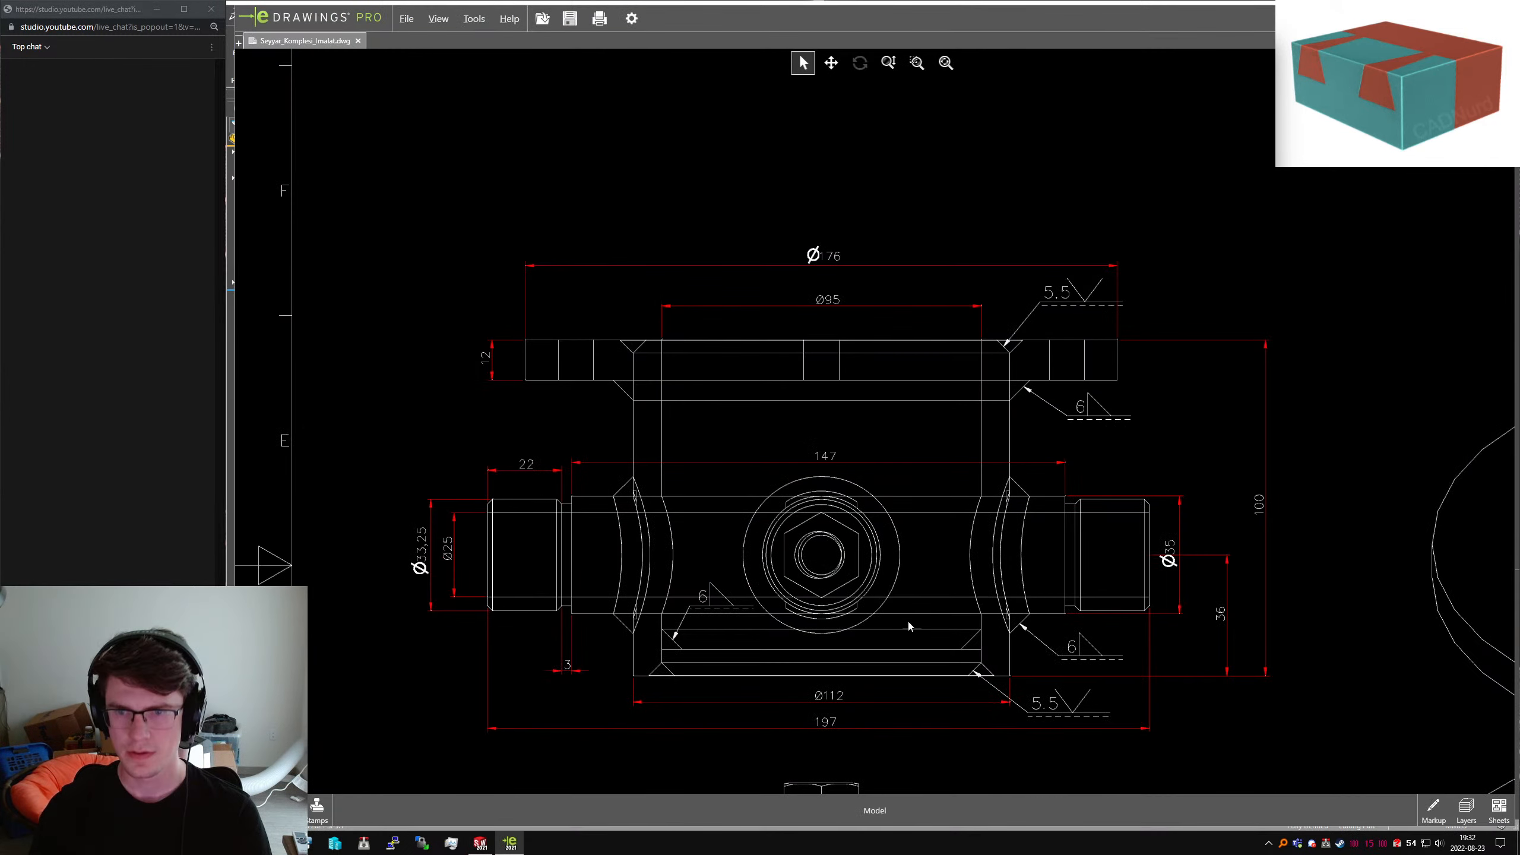
Zoom and pan across the drawing sheets to the tank's hopper bottom
scroll(879, 573, up, 6)
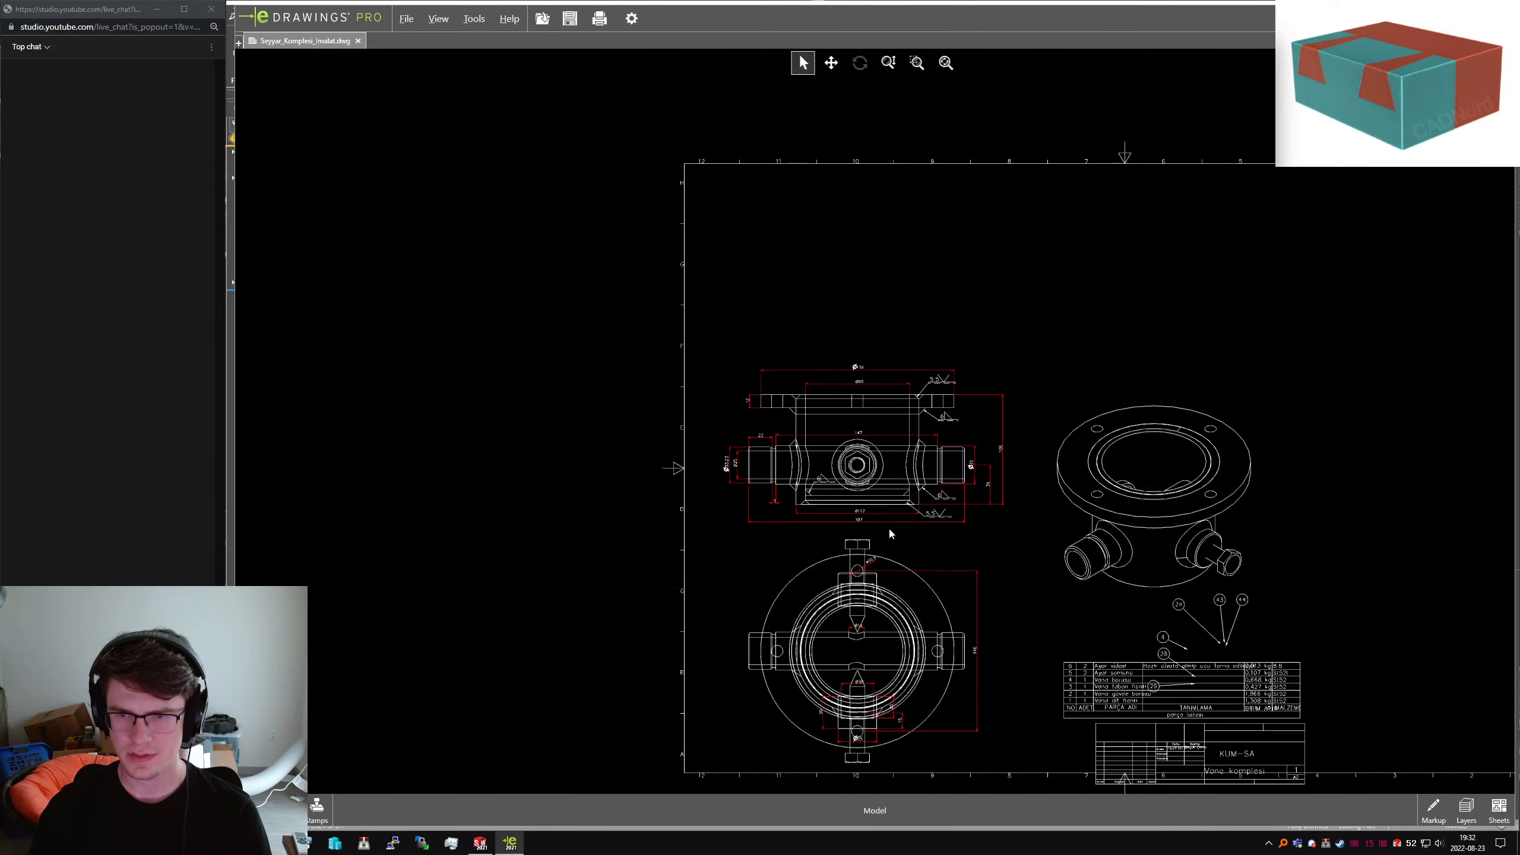
scroll(889, 541, up, 10)
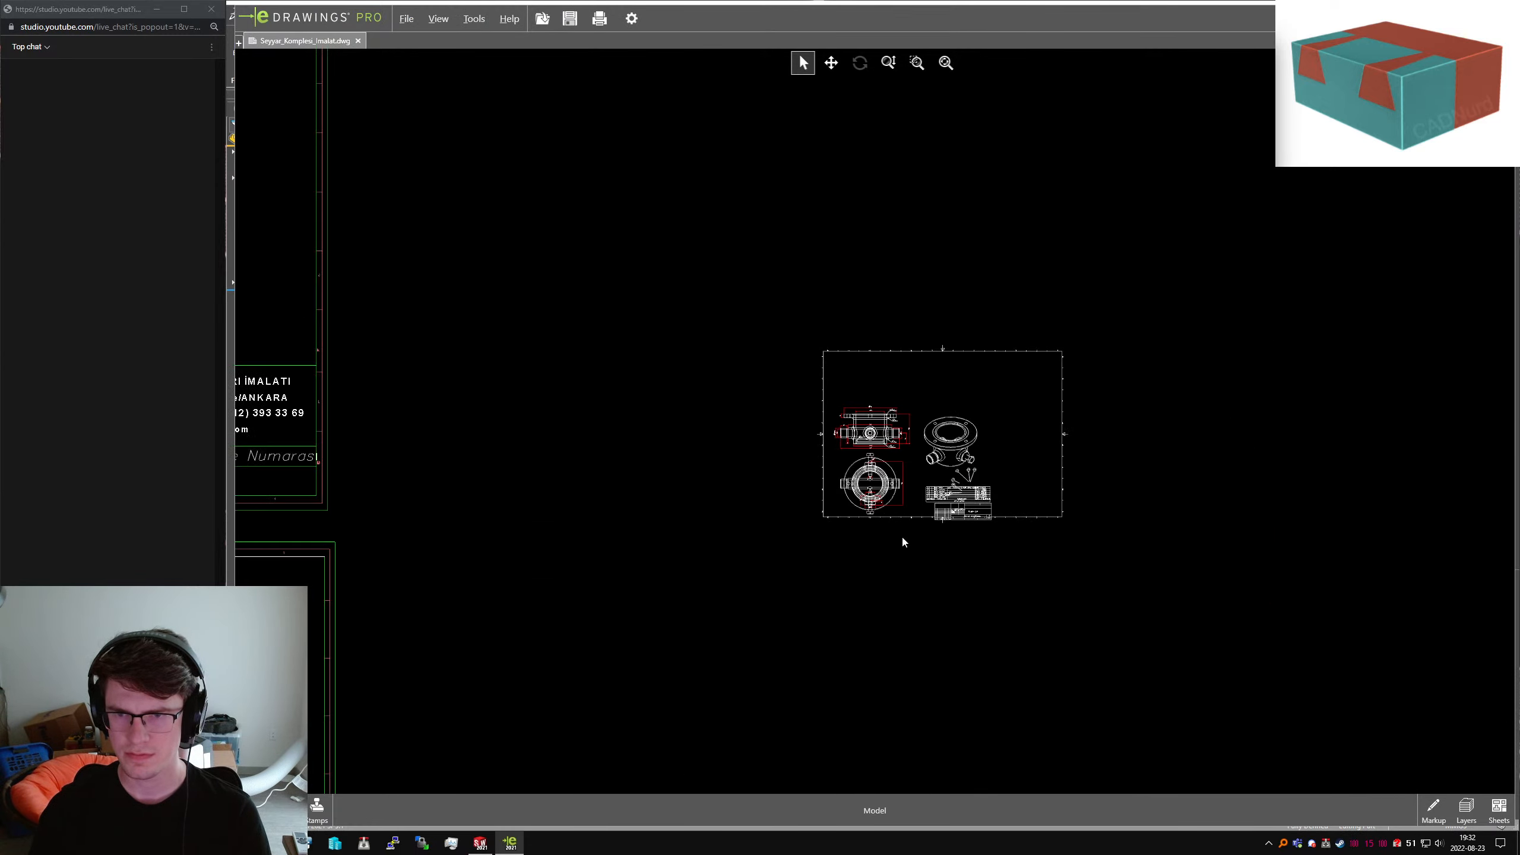
scroll(905, 538, up, 1)
middle_drag(1390, 450, 865, 630)
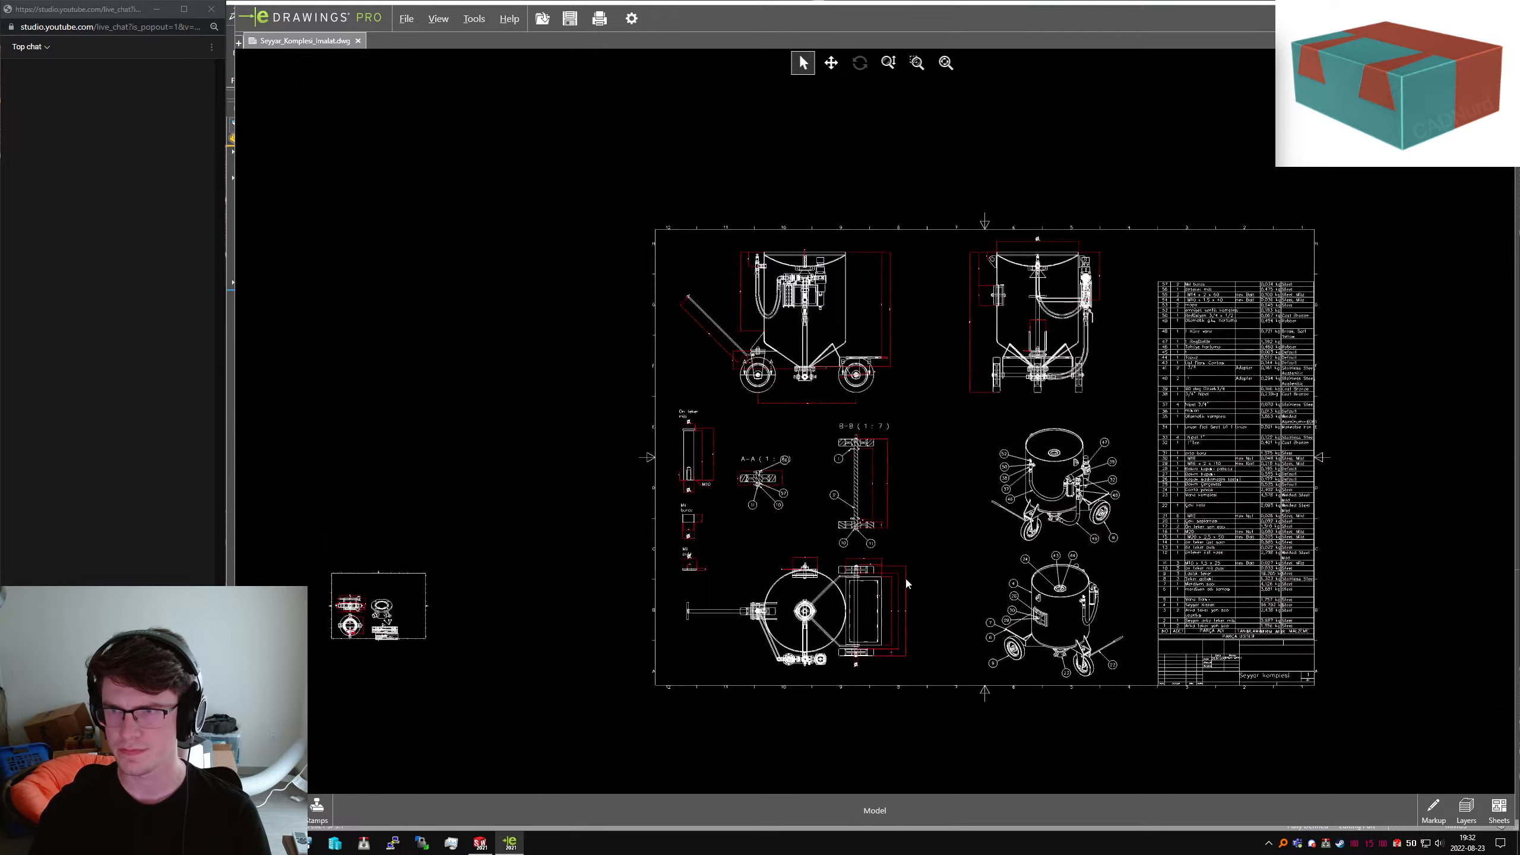
scroll(1099, 386, down, 3)
scroll(1295, 418, up, 4)
scroll(1389, 422, down, 8)
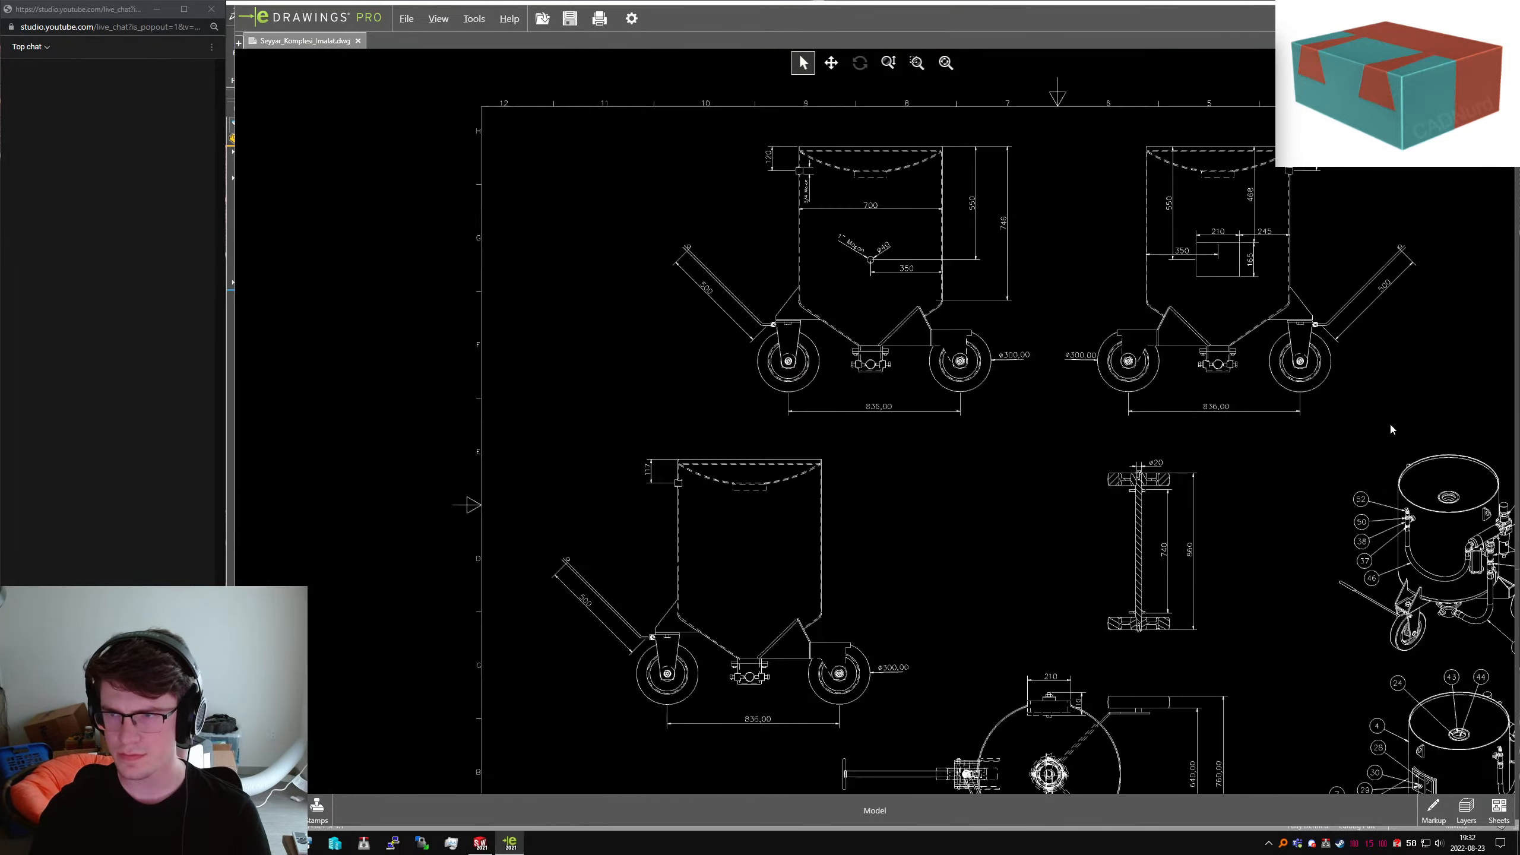
mouse_move(1358, 406)
middle_down()
mouse_move(993, 460)
mouse_move(580, 480)
middle_up()
middle_drag(1426, 438, 876, 442)
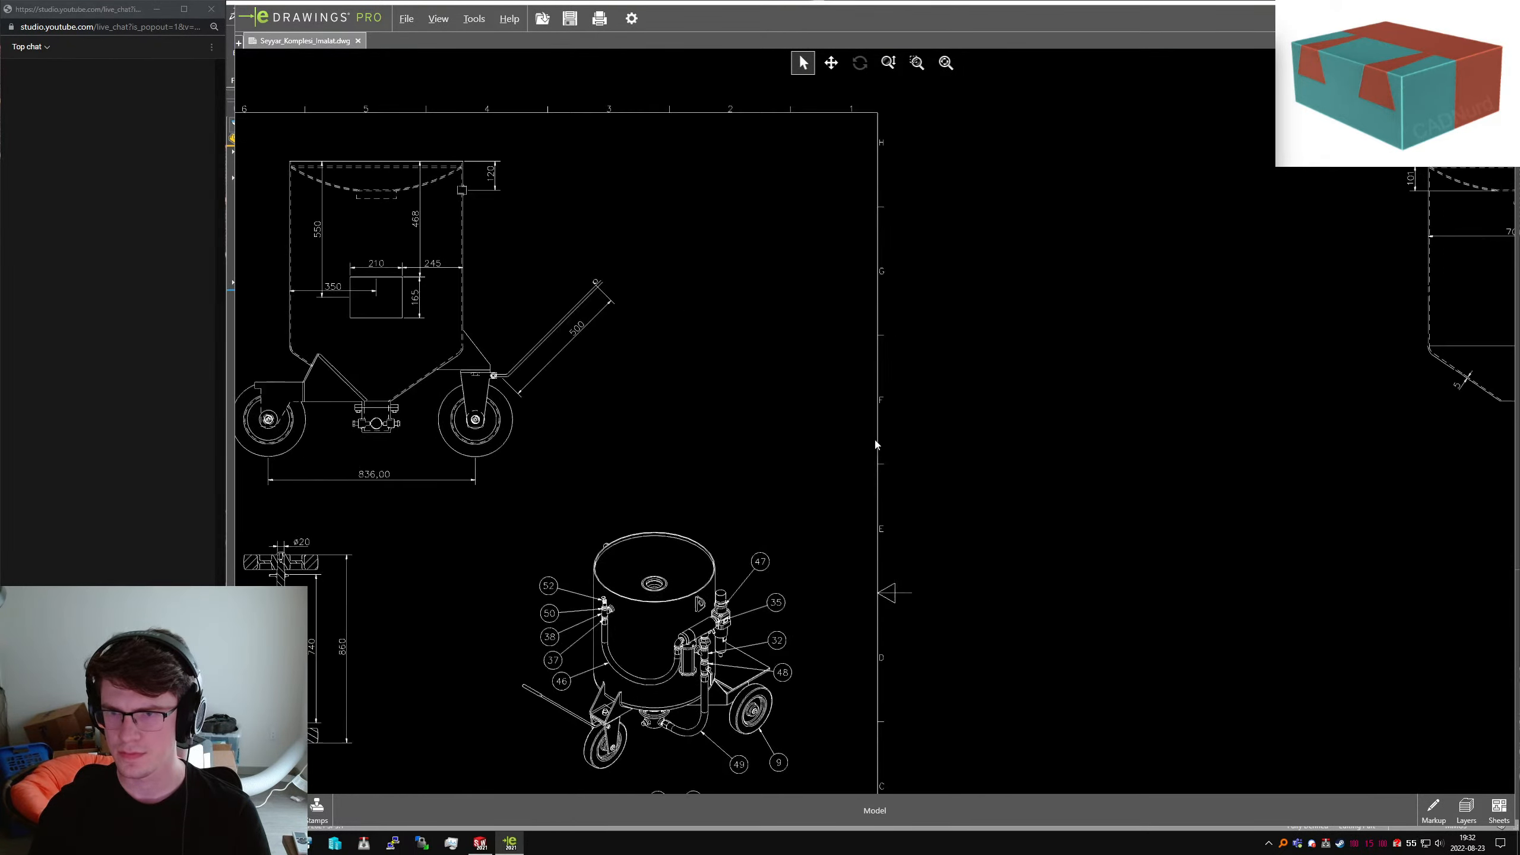
scroll(970, 406, down, 6)
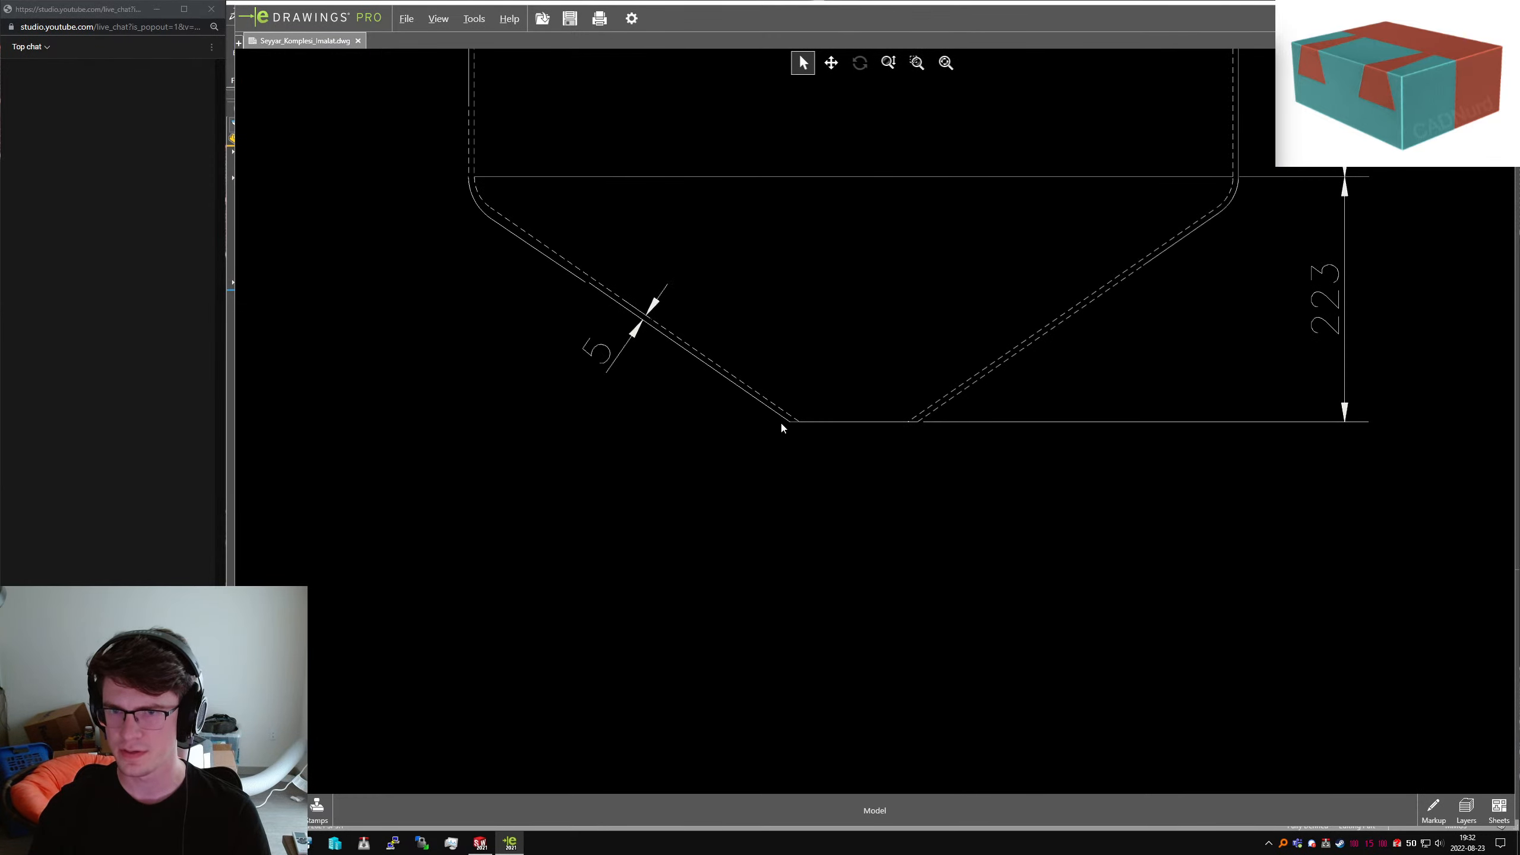
Measure the hopper's flat bottom edge, reading about 107.086 mm
click(471, 20)
click(496, 59)
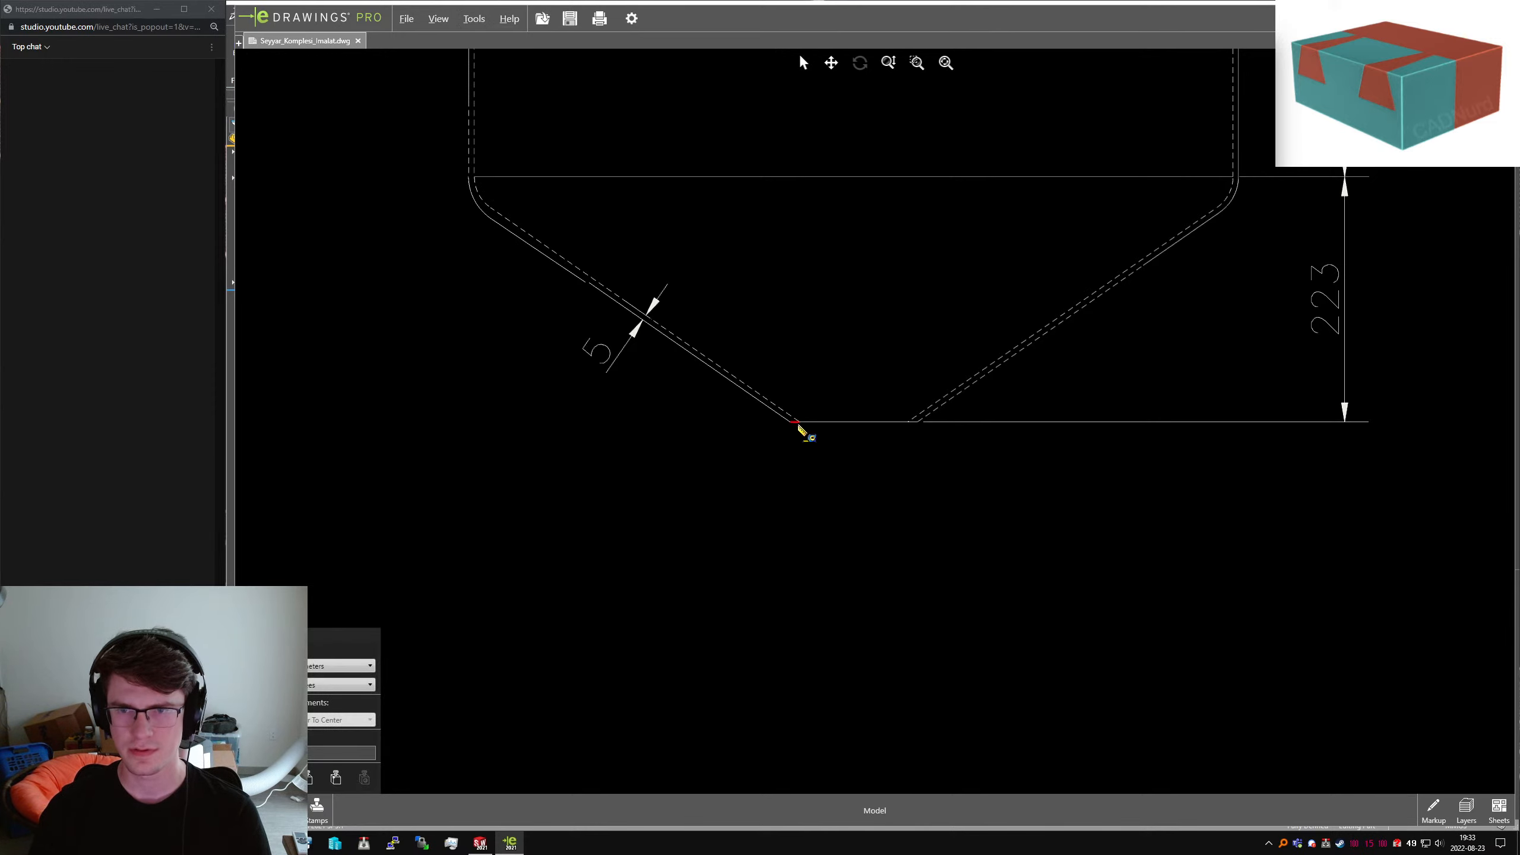
click(893, 422)
click(880, 427)
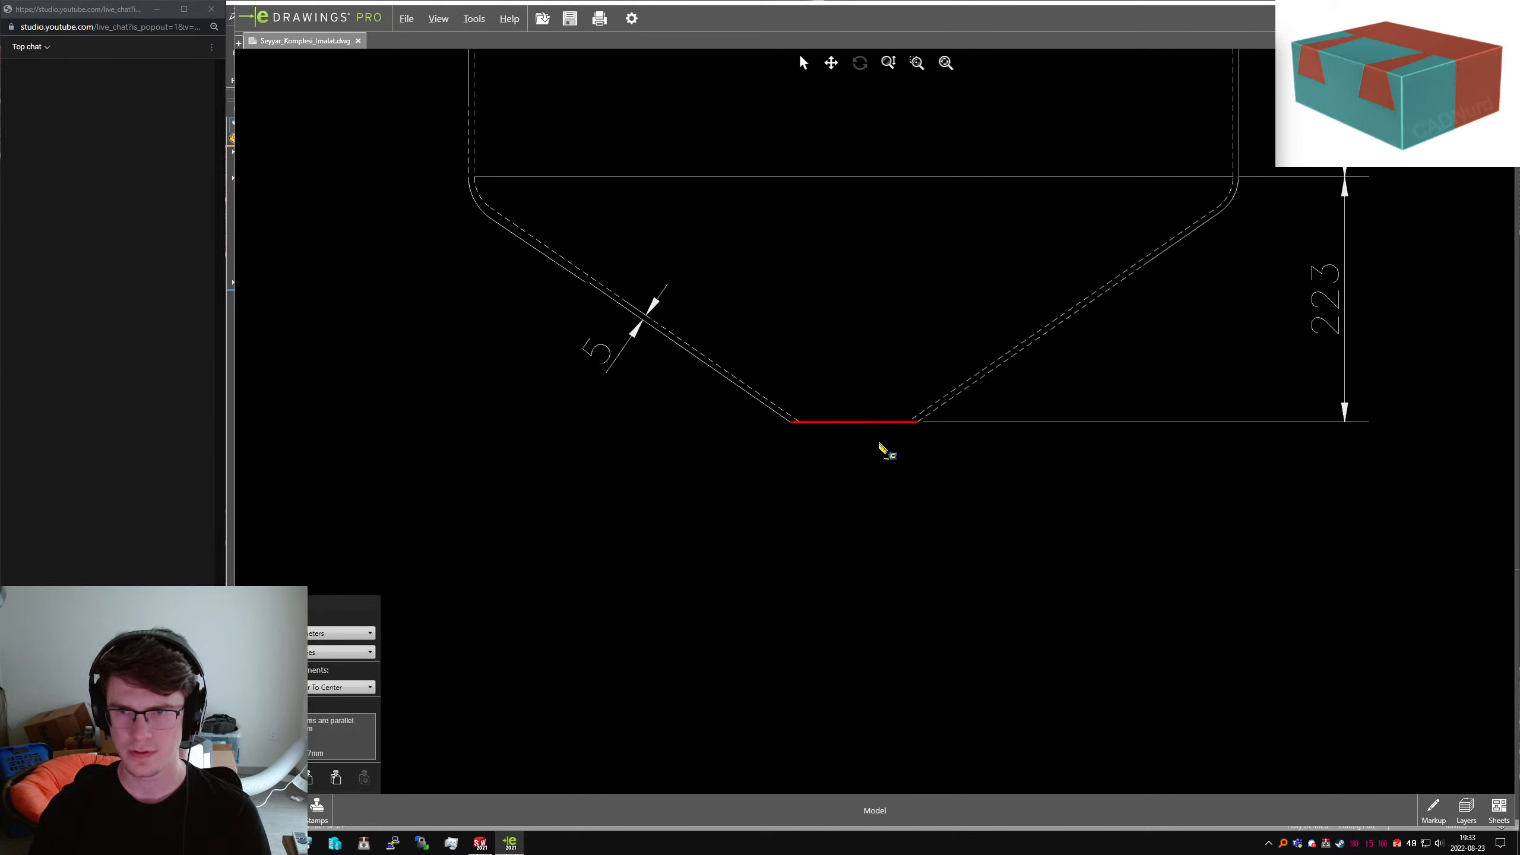
click(799, 426)
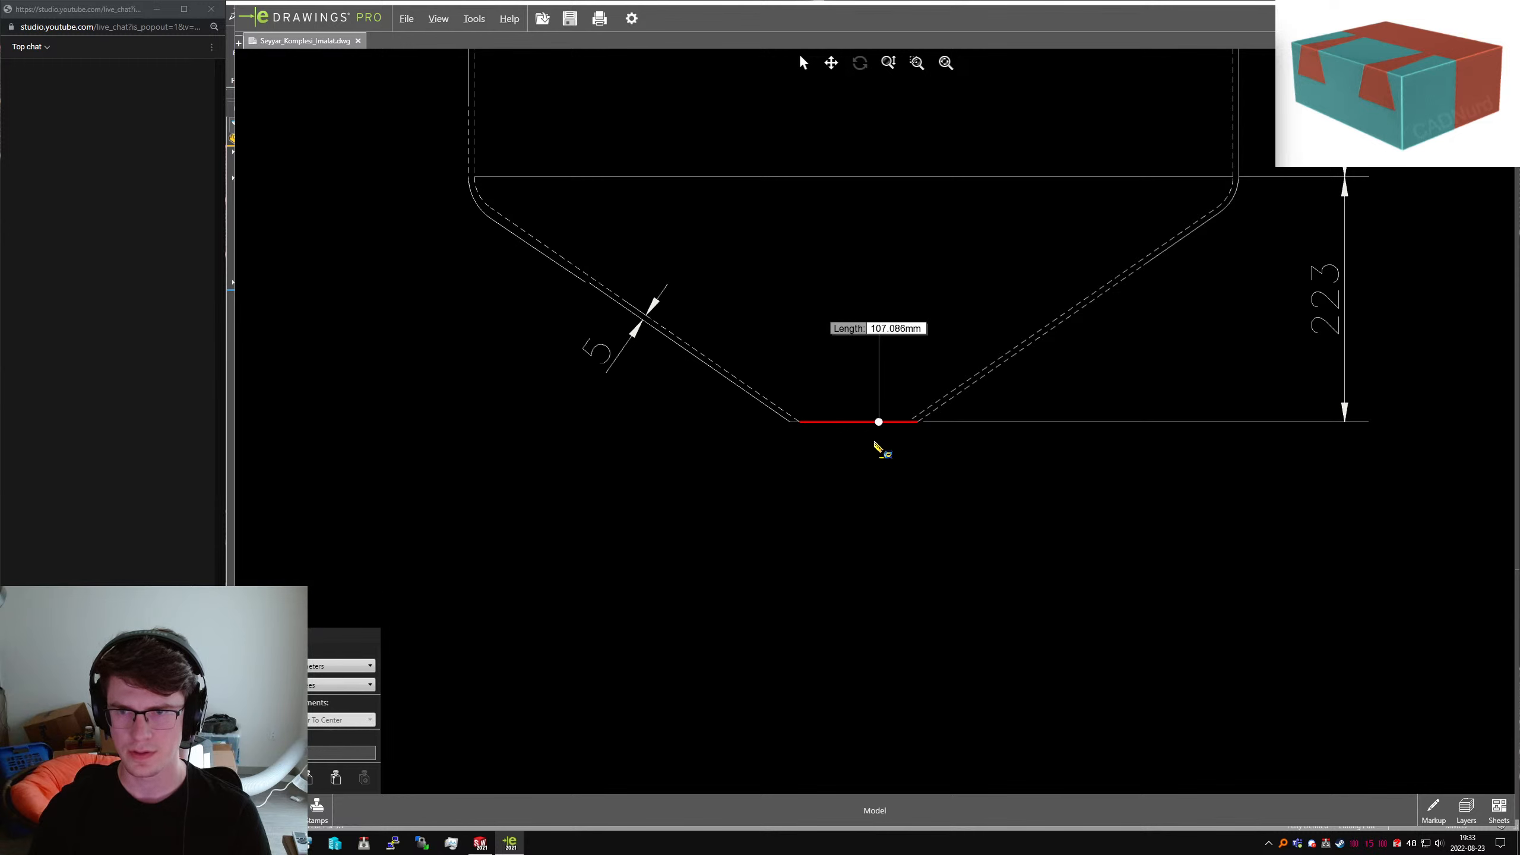
scroll(878, 446, down, 1)
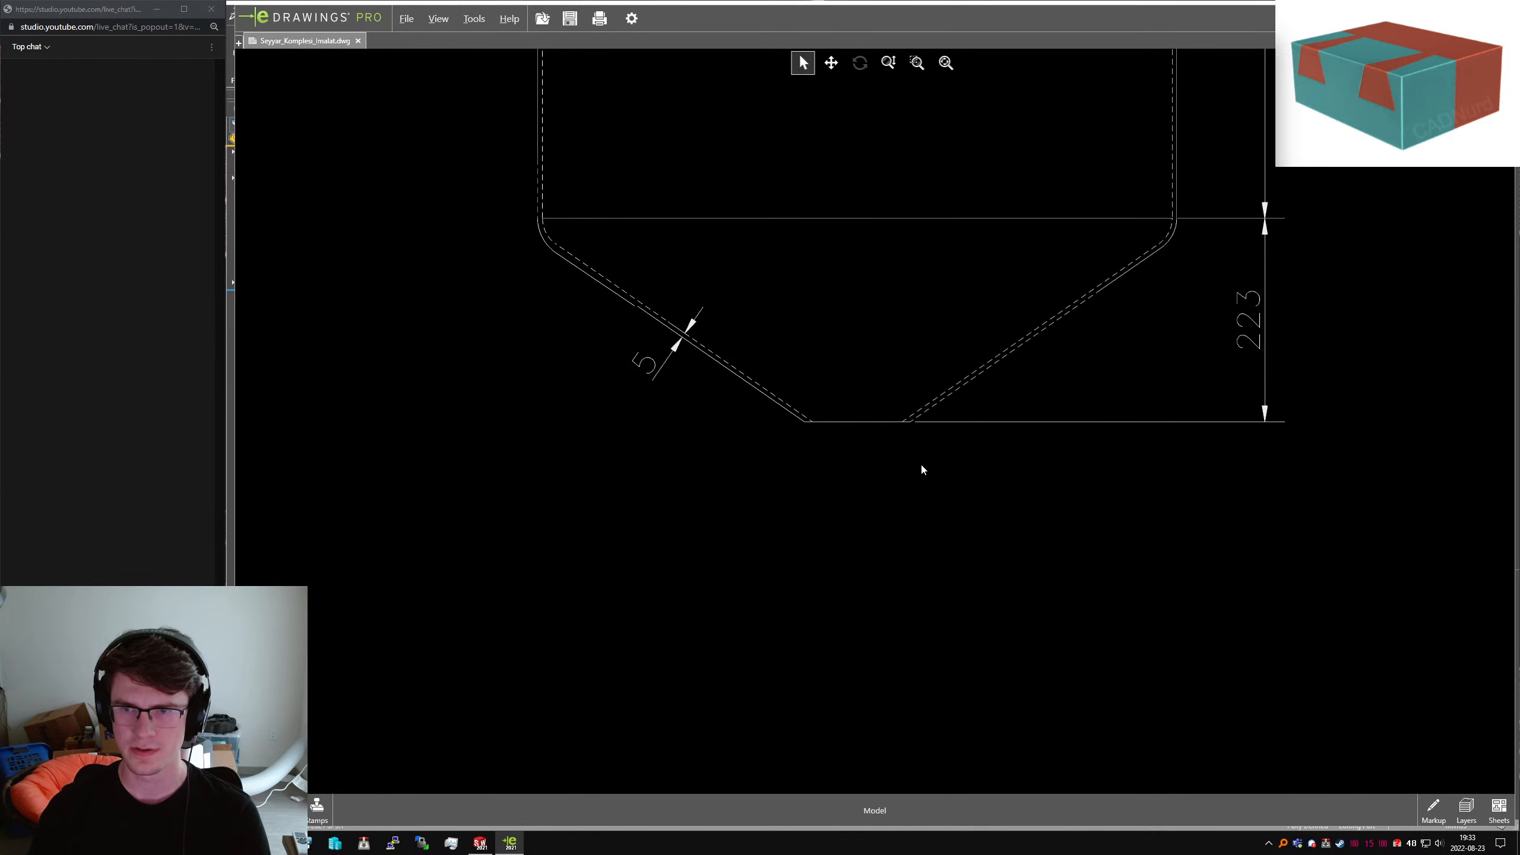
Back in SolidWorks, reconfirm the 75 mm cone-tip dimension and rebuild the tank
key(alt+Tab)
click(817, 627)
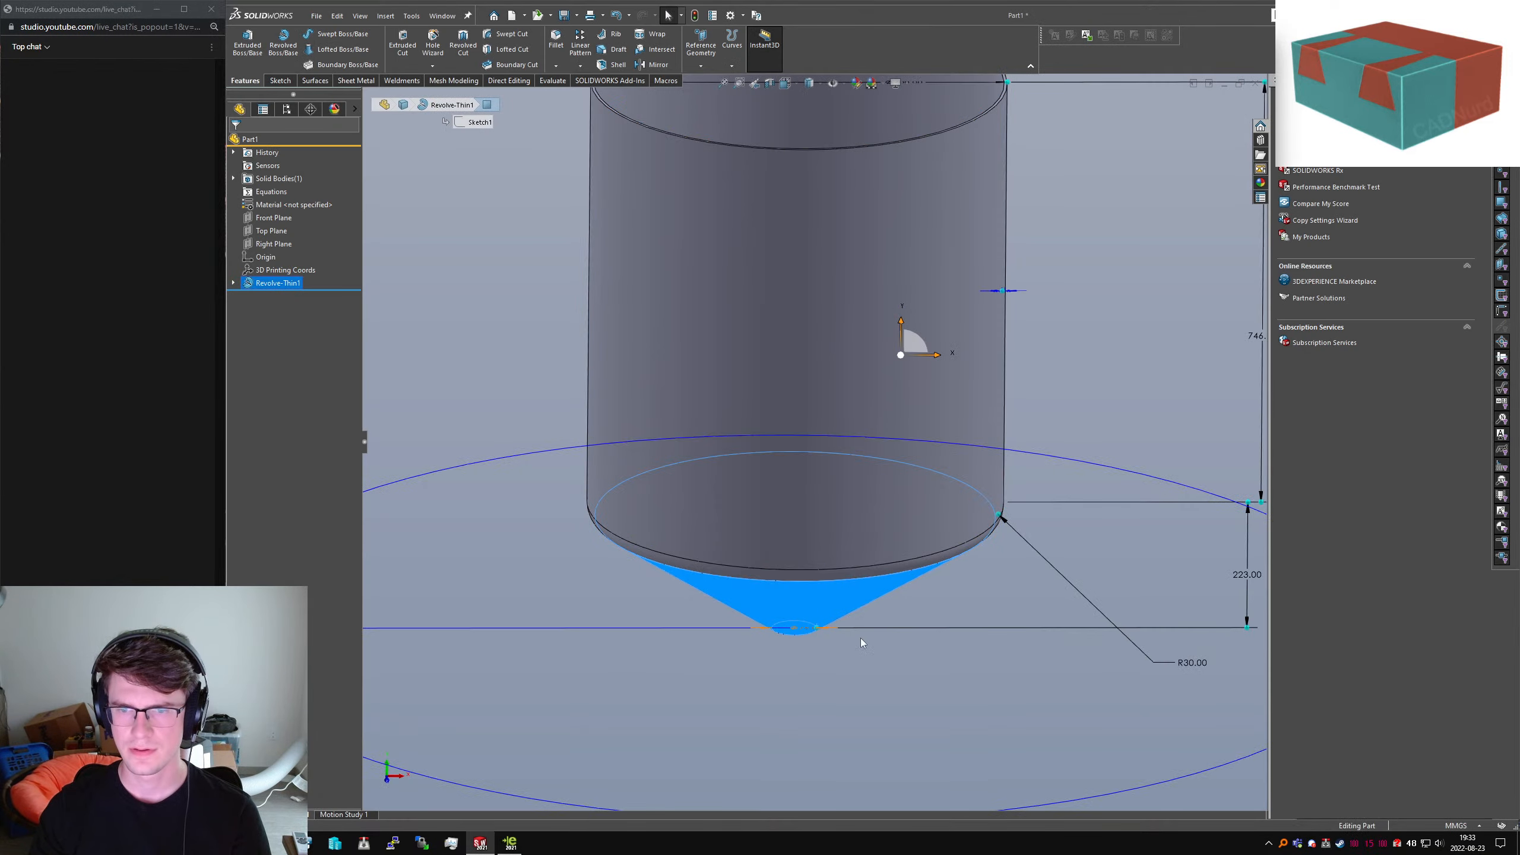
scroll(860, 638, up, 2)
double_click(808, 573)
key(Return)
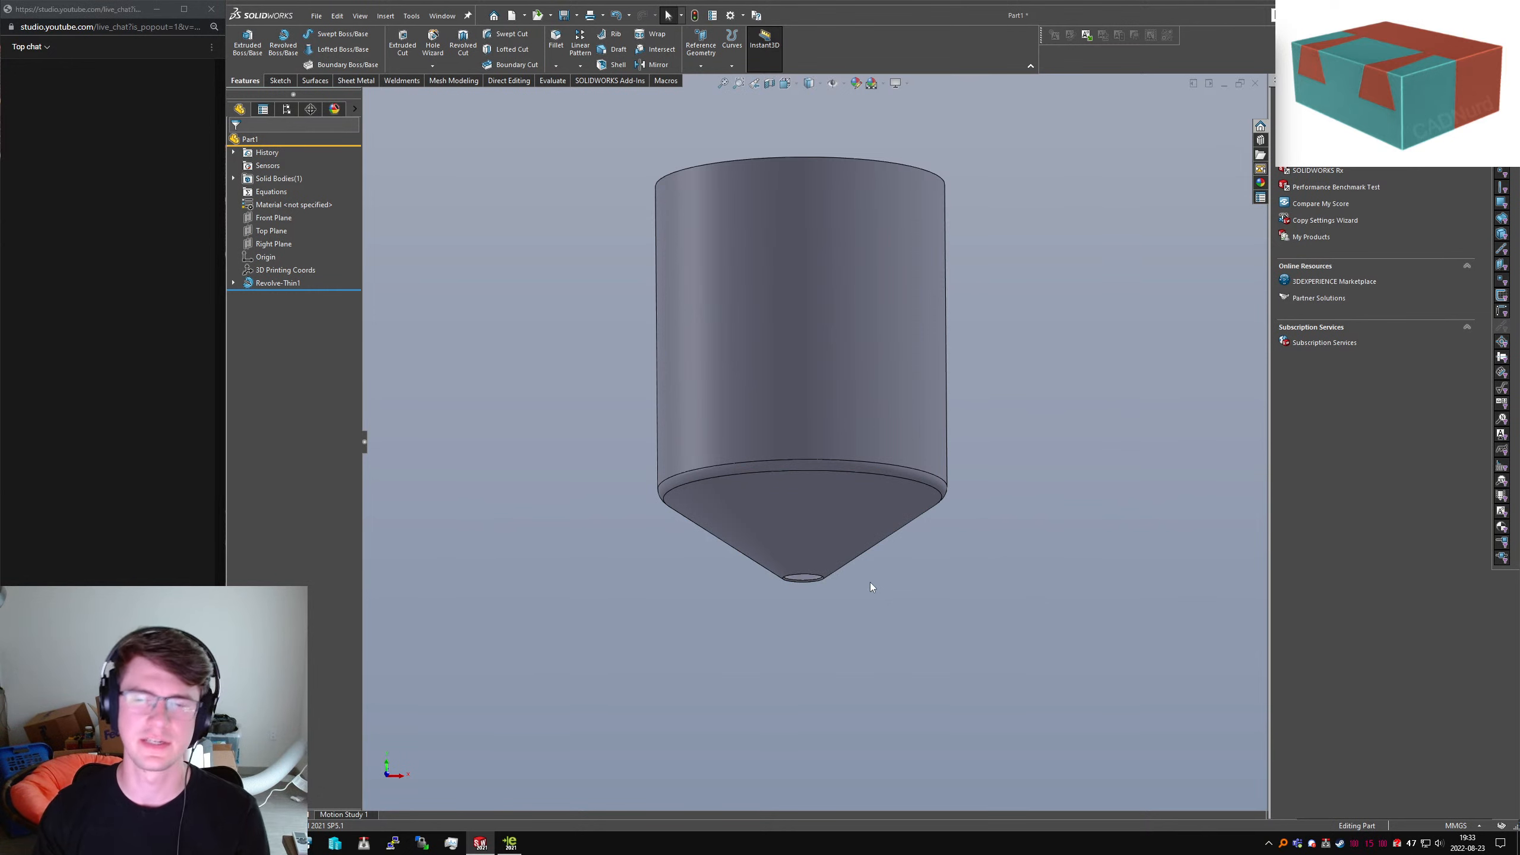
Bring up the Save dialog for the Sandblasting Cart part, then dismiss it
key(ctrl+s)
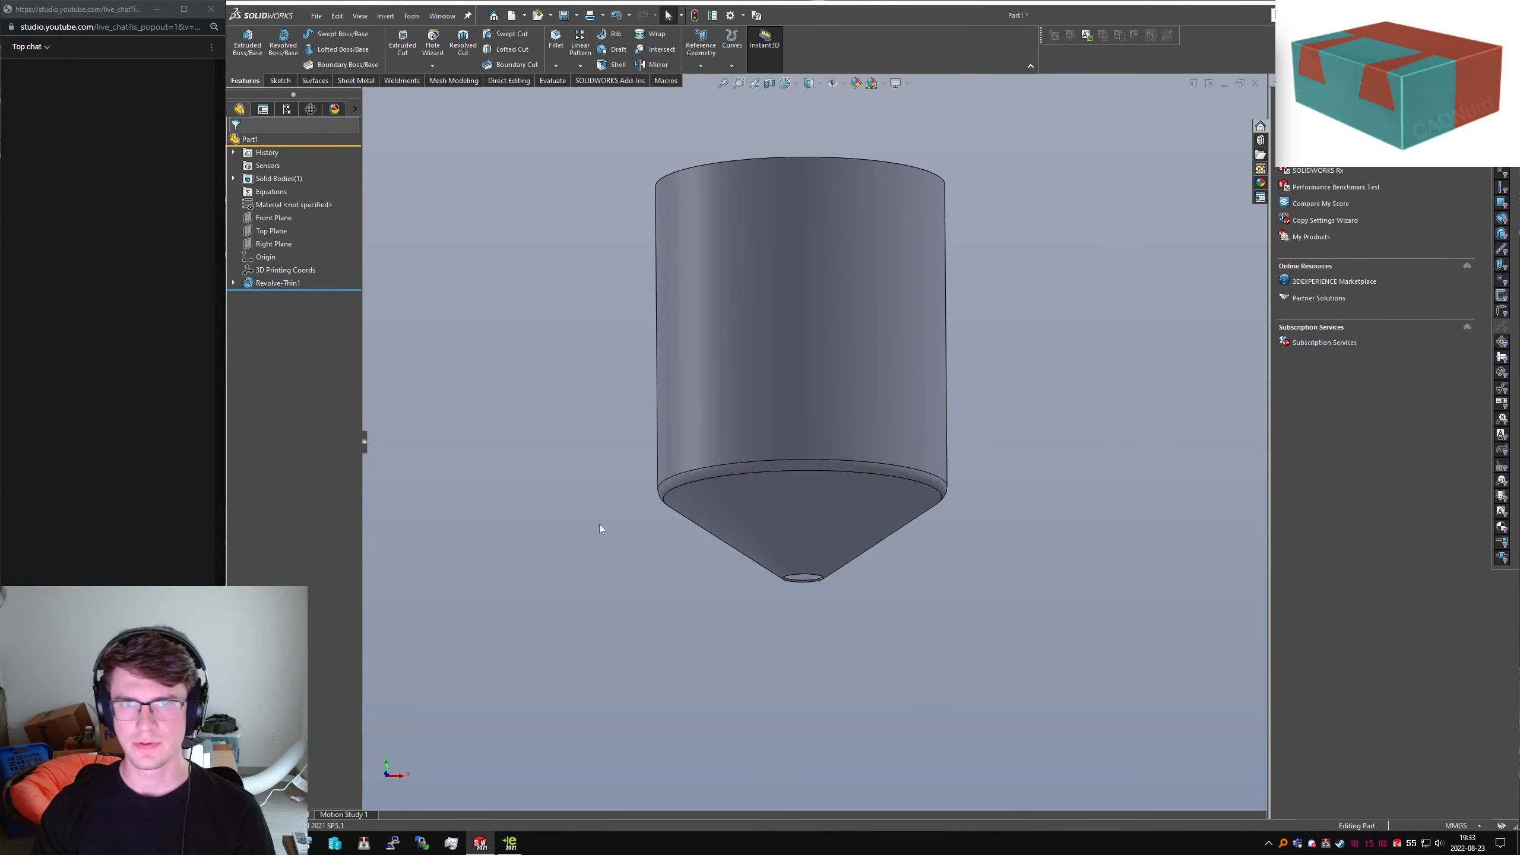
key(Escape)
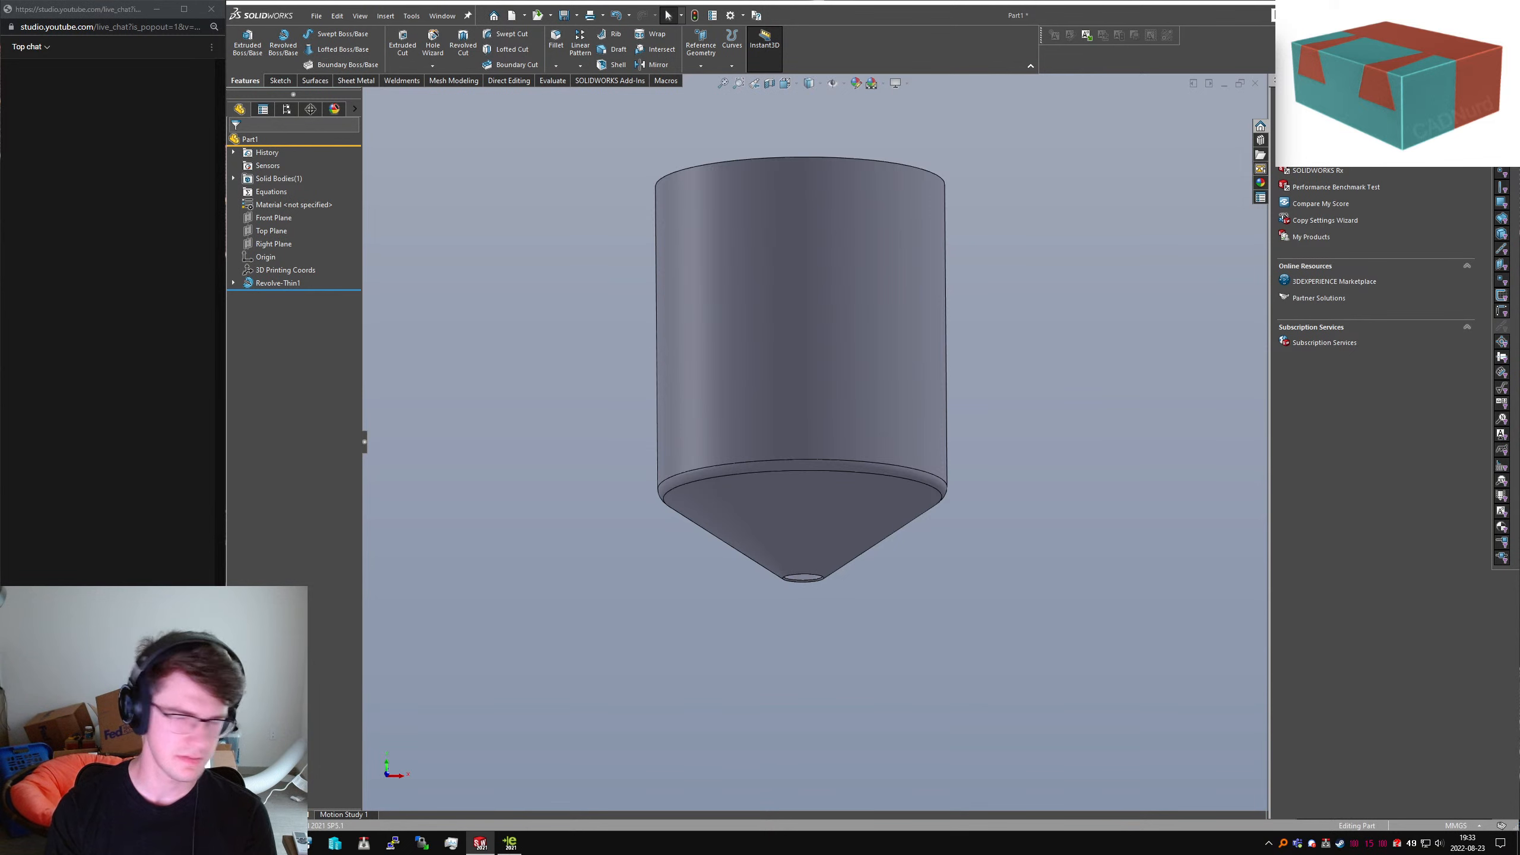
key(super)
Search for NohBoard, then launch Everything and drag its window off-screen and back
text(noh)
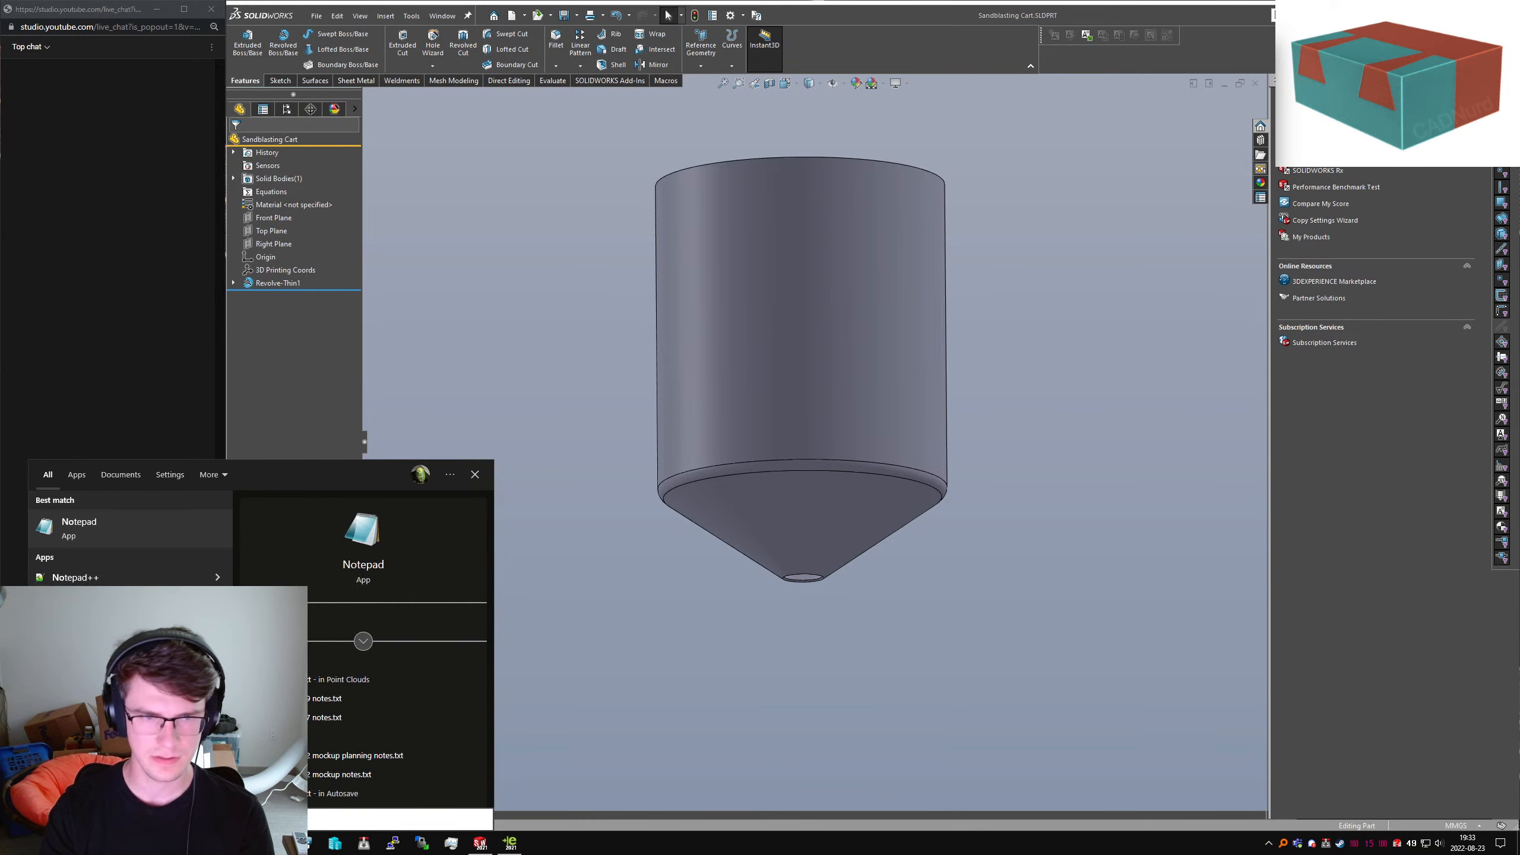
key(super)
text(eve)
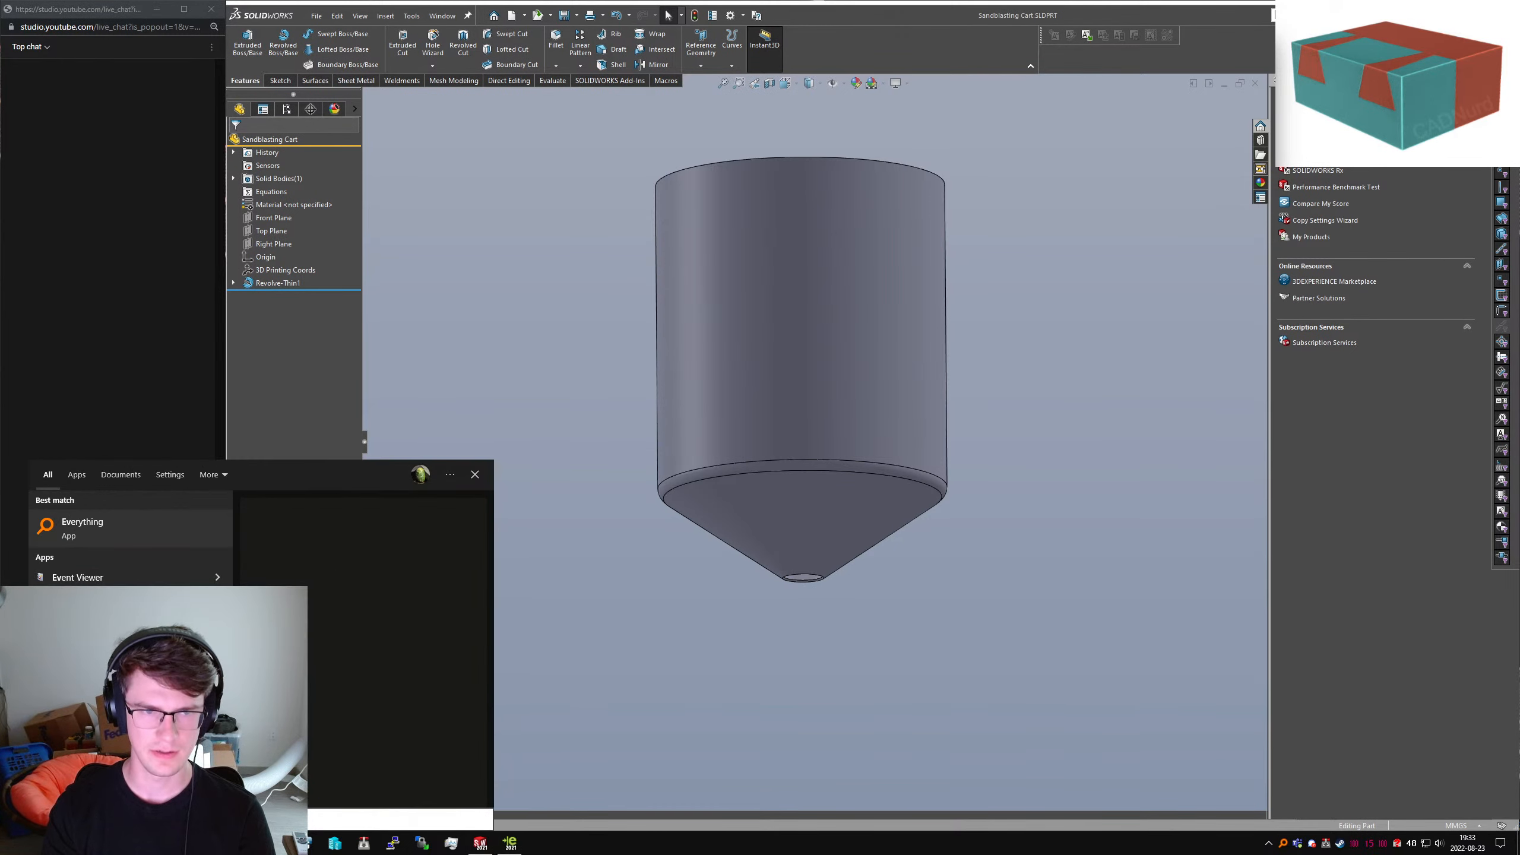
key(Return)
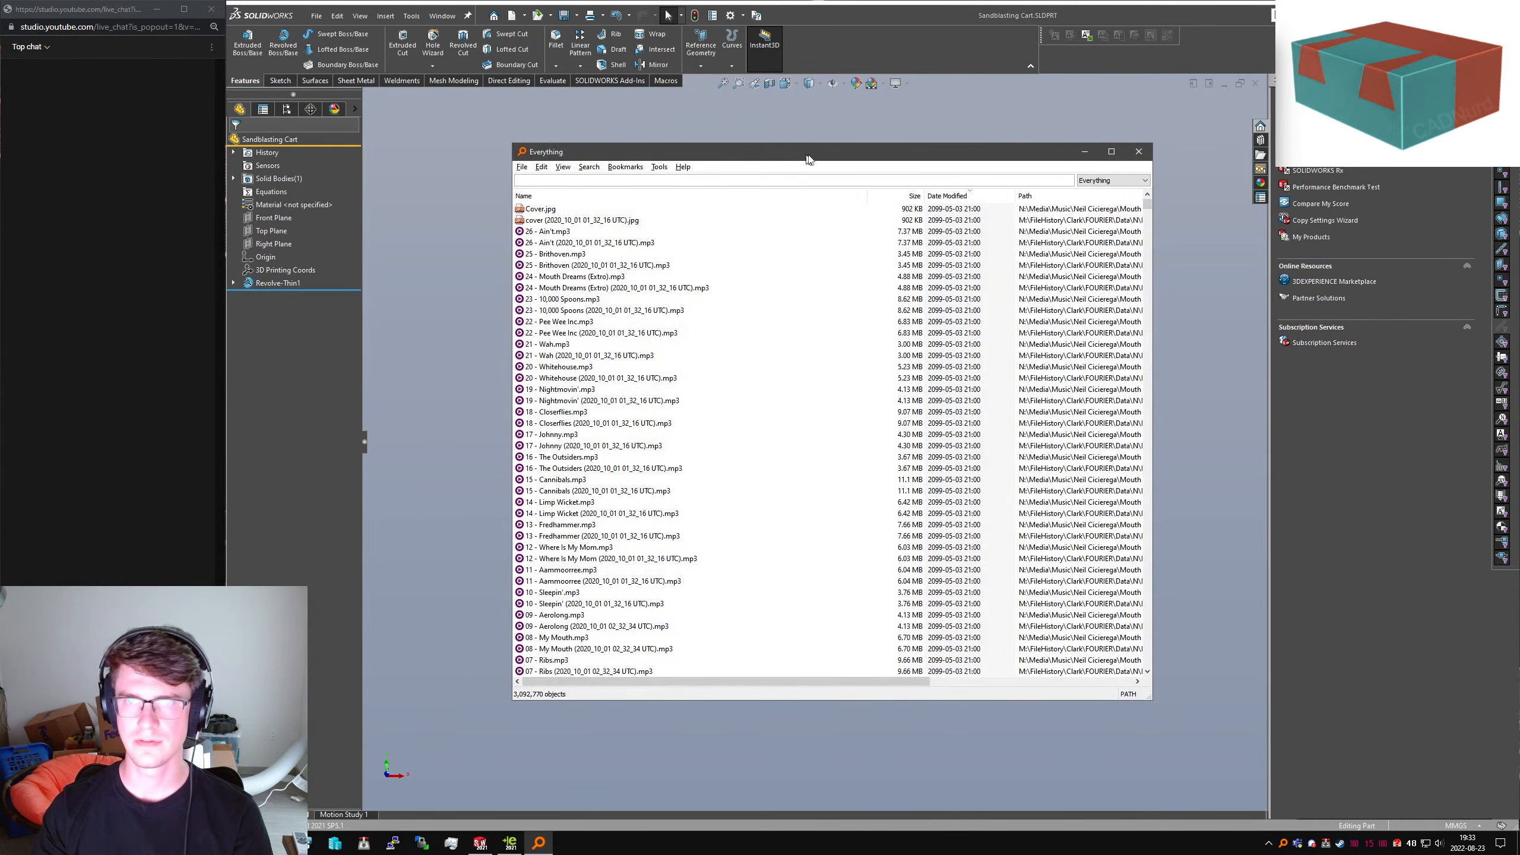
drag(807, 155, 1519, 170)
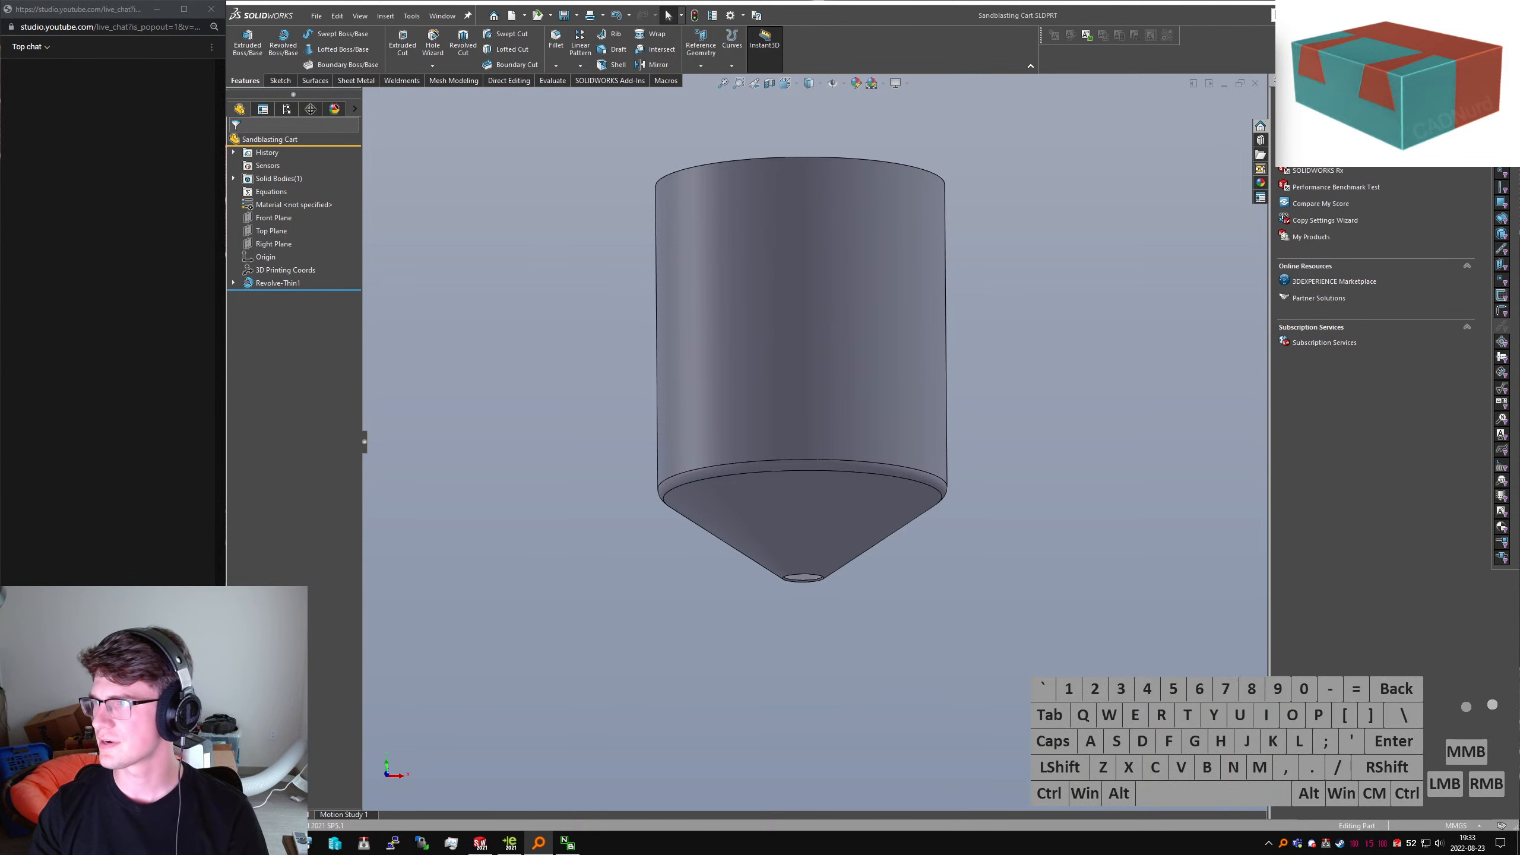
drag(1519, 170, 1519, 192)
Close Everything, orient the tank, and select its conical hopper and cylinder wall faces
click(1519, 191)
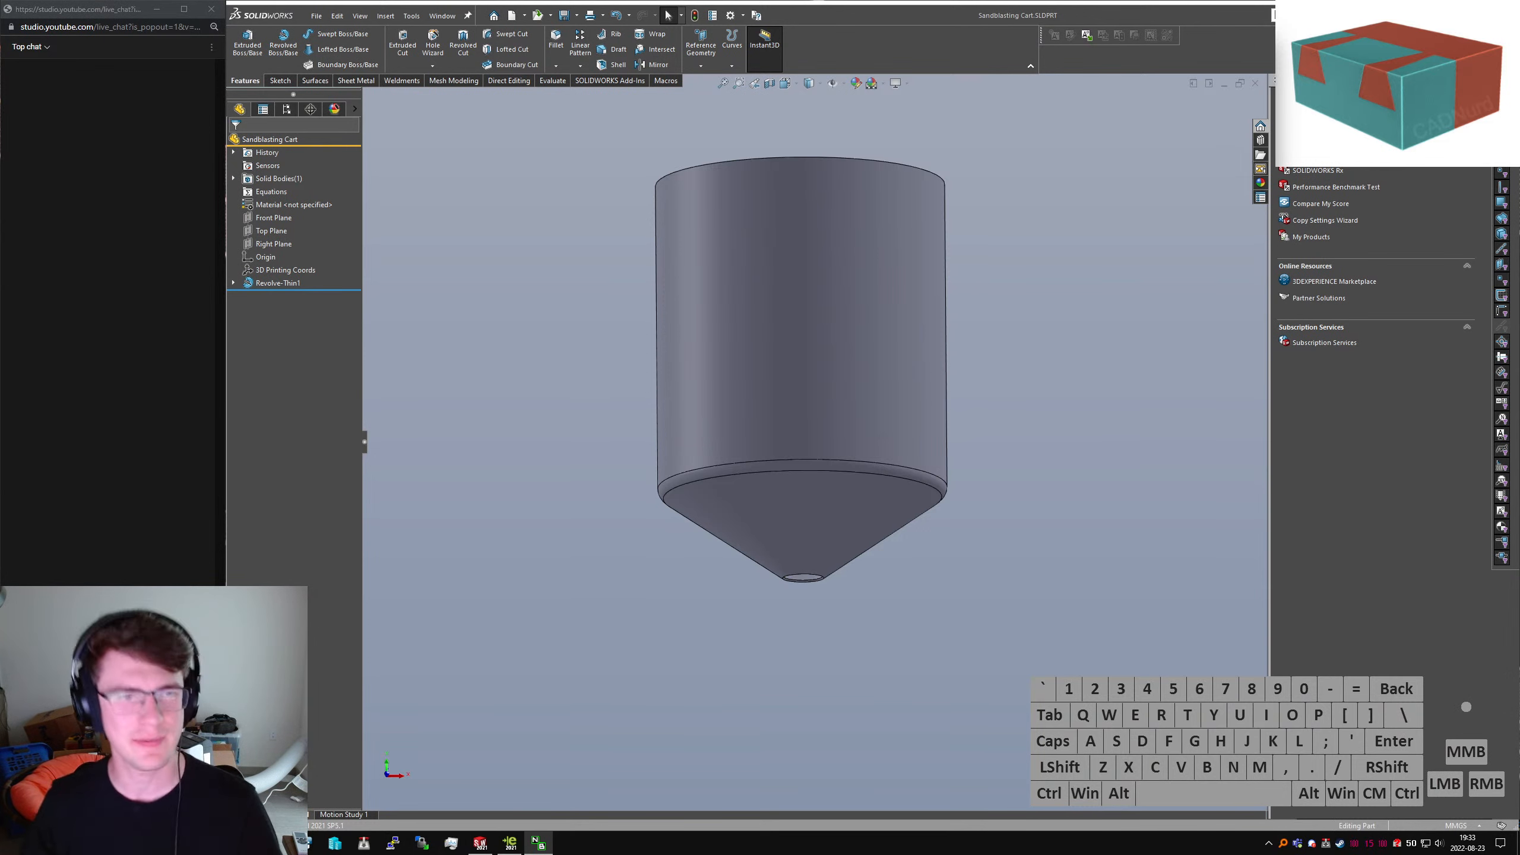
middle_drag(957, 451, 834, 413)
key(ctrl+7)
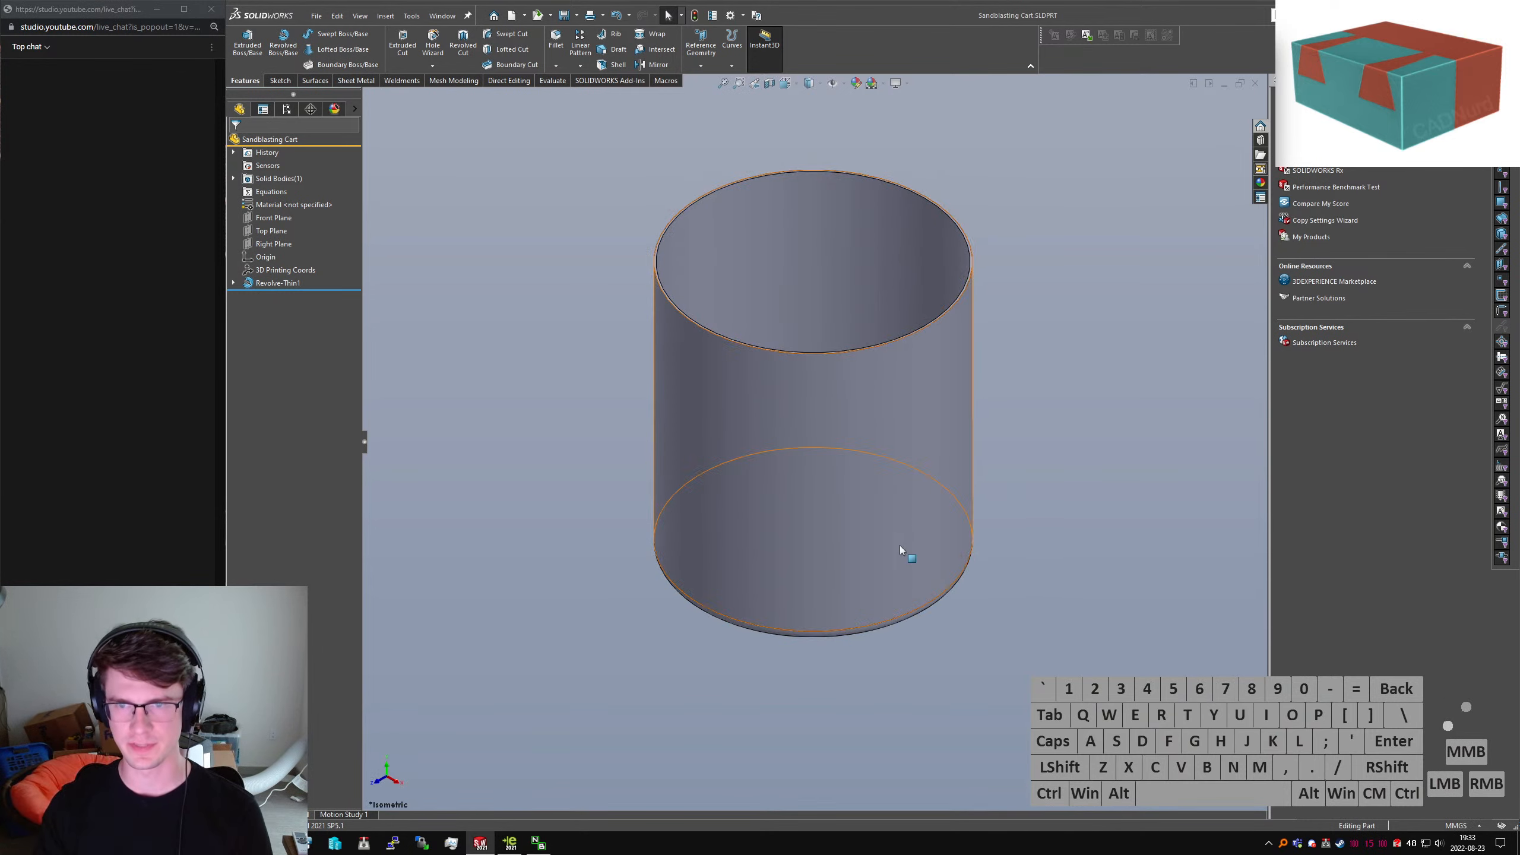
middle_drag(902, 550, 872, 516)
click(1013, 515)
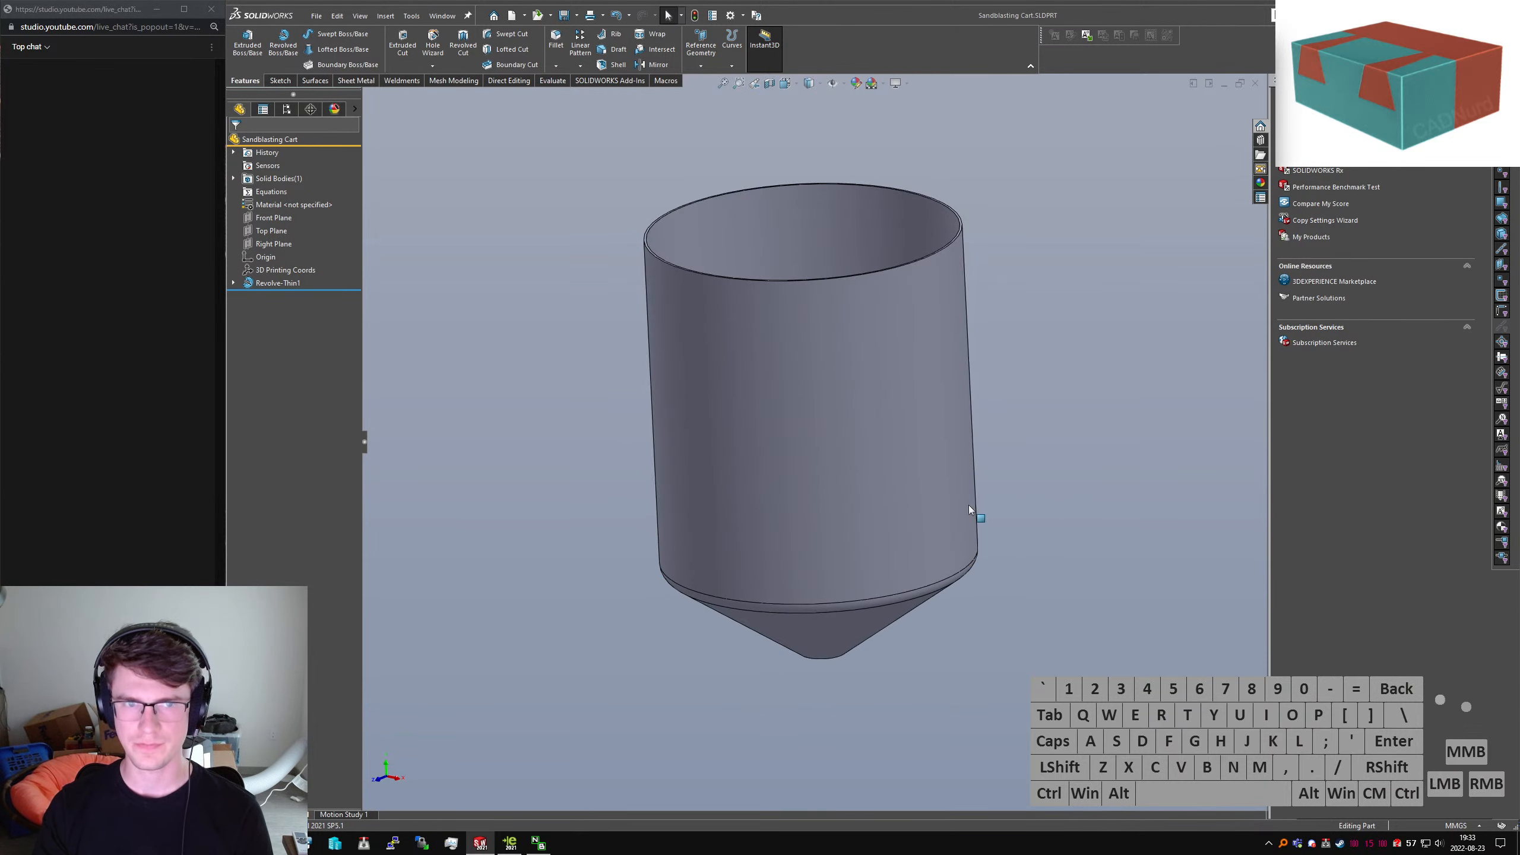
click(399, 338)
scroll(822, 609, down, 2)
middle_drag(823, 609, 888, 568)
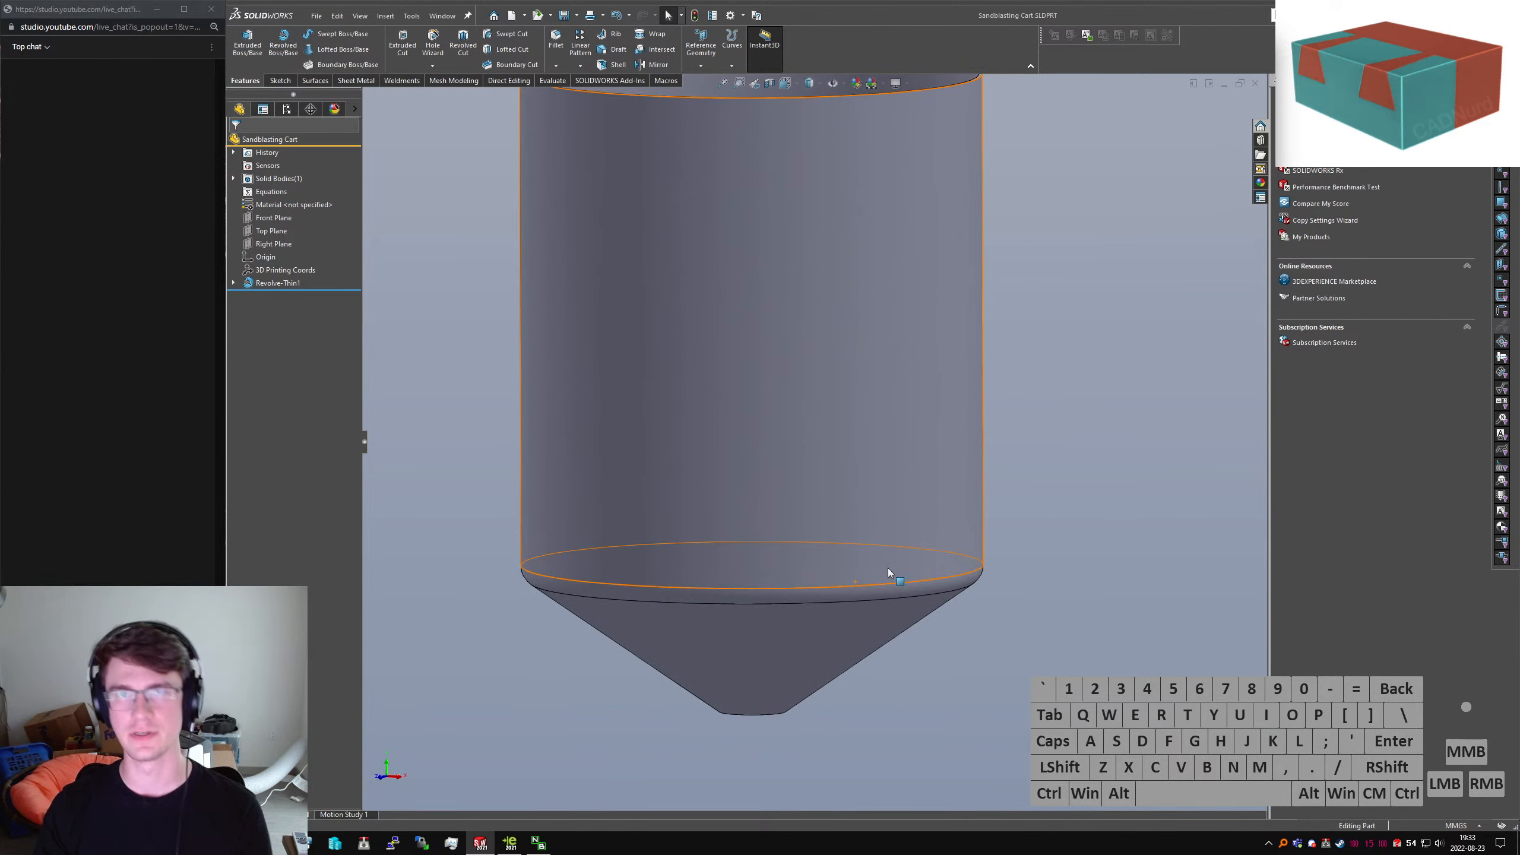
drag(773, 680, 680, 533)
click(833, 419)
ctrl+click(680, 533)
Create an offset surface from the selected faces with distance 0 mm
text(soffset)
key(Return)
drag(317, 223, 102, 243)
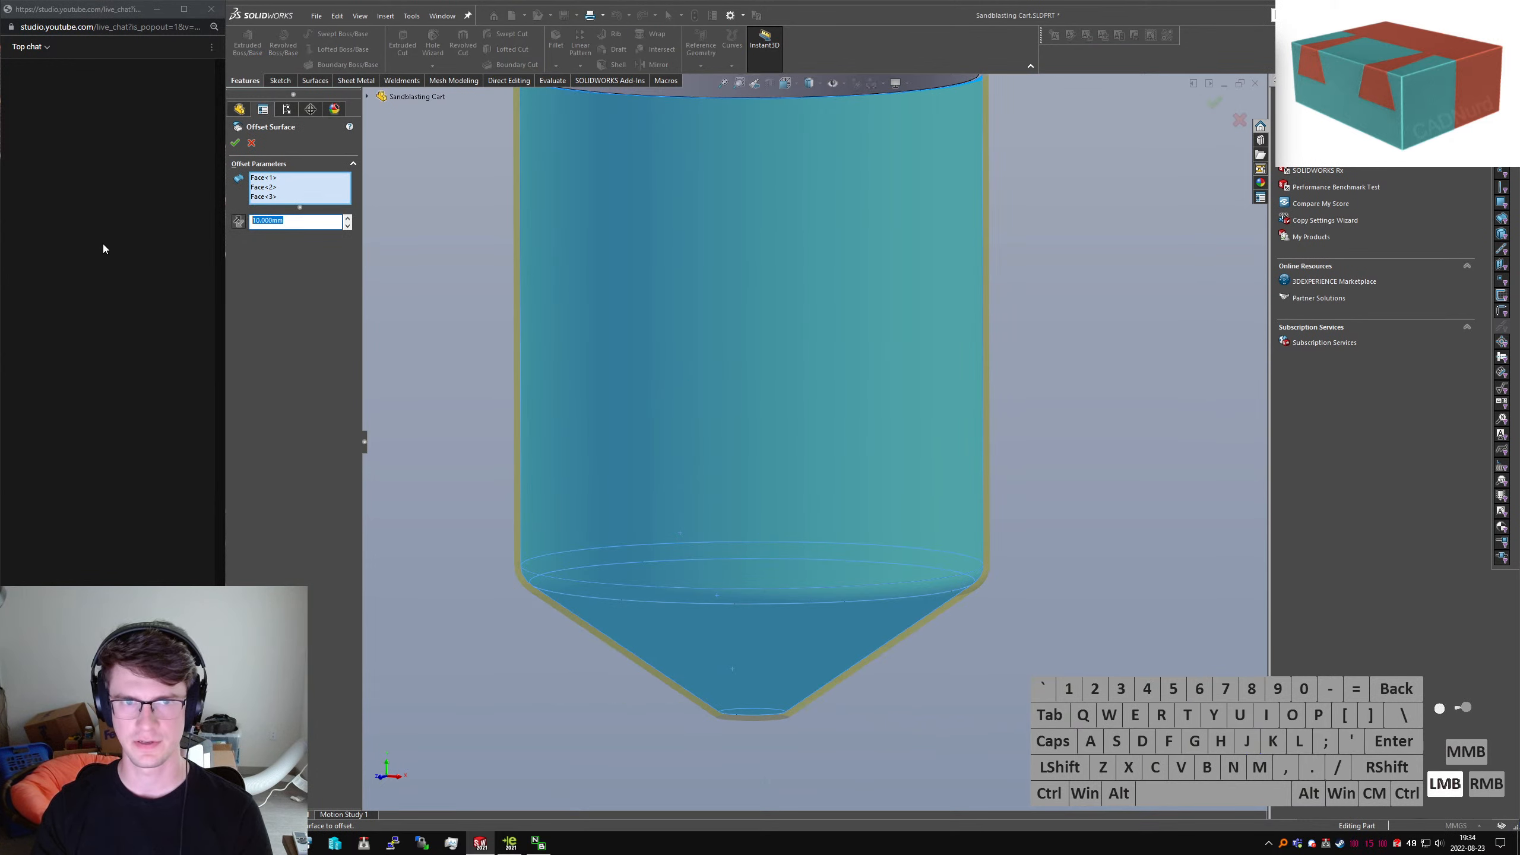
text(0)
key(Return)
key(Return)
click(479, 278)
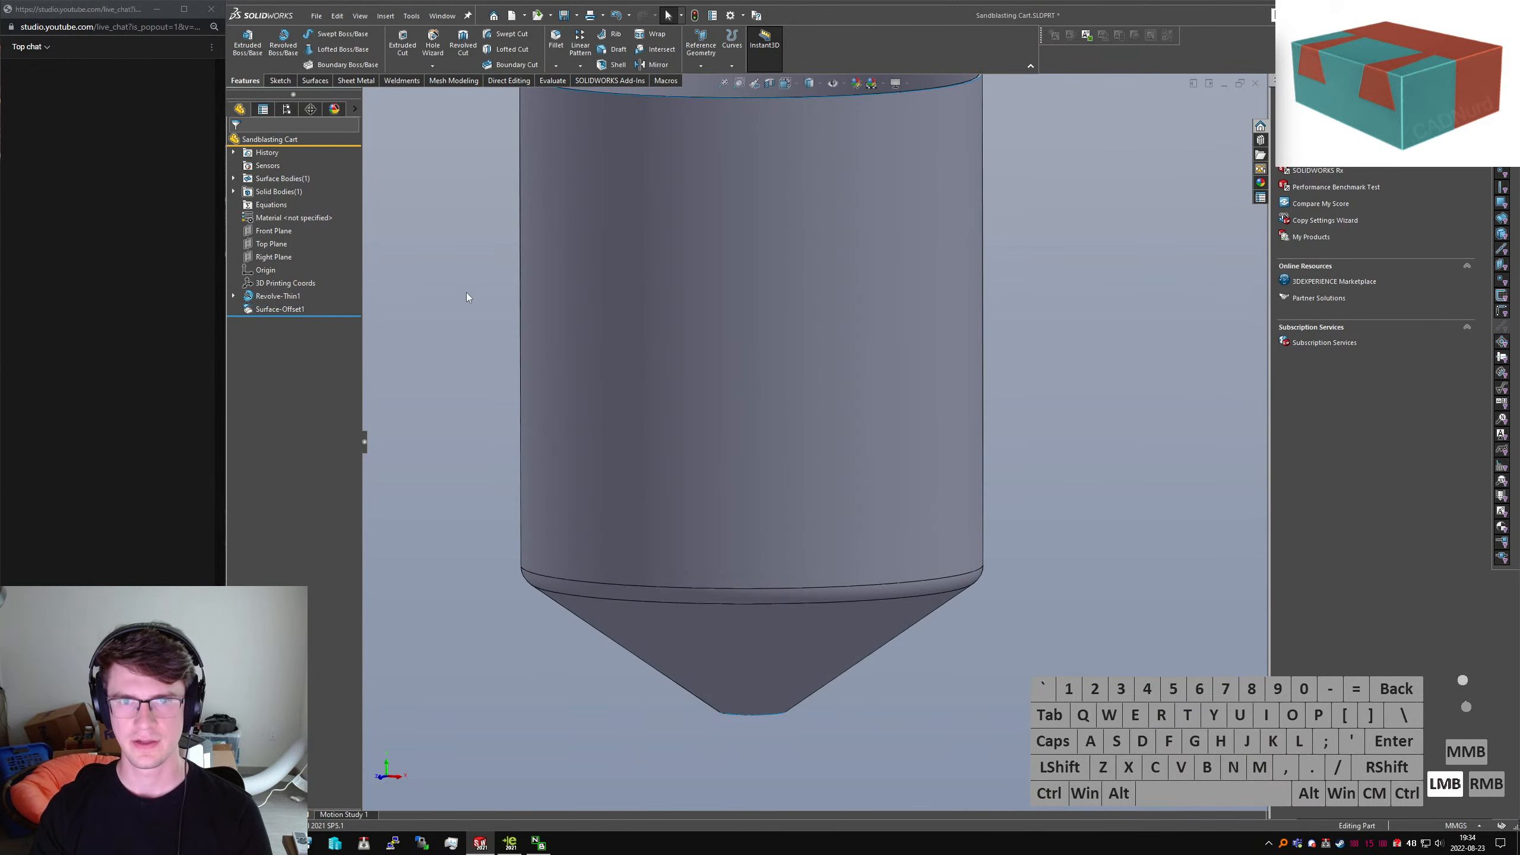
middle_drag(466, 293, 698, 244)
click(239, 192)
Hide the Revolve-Thin1 solid body so only the offset surface shows
click(233, 179)
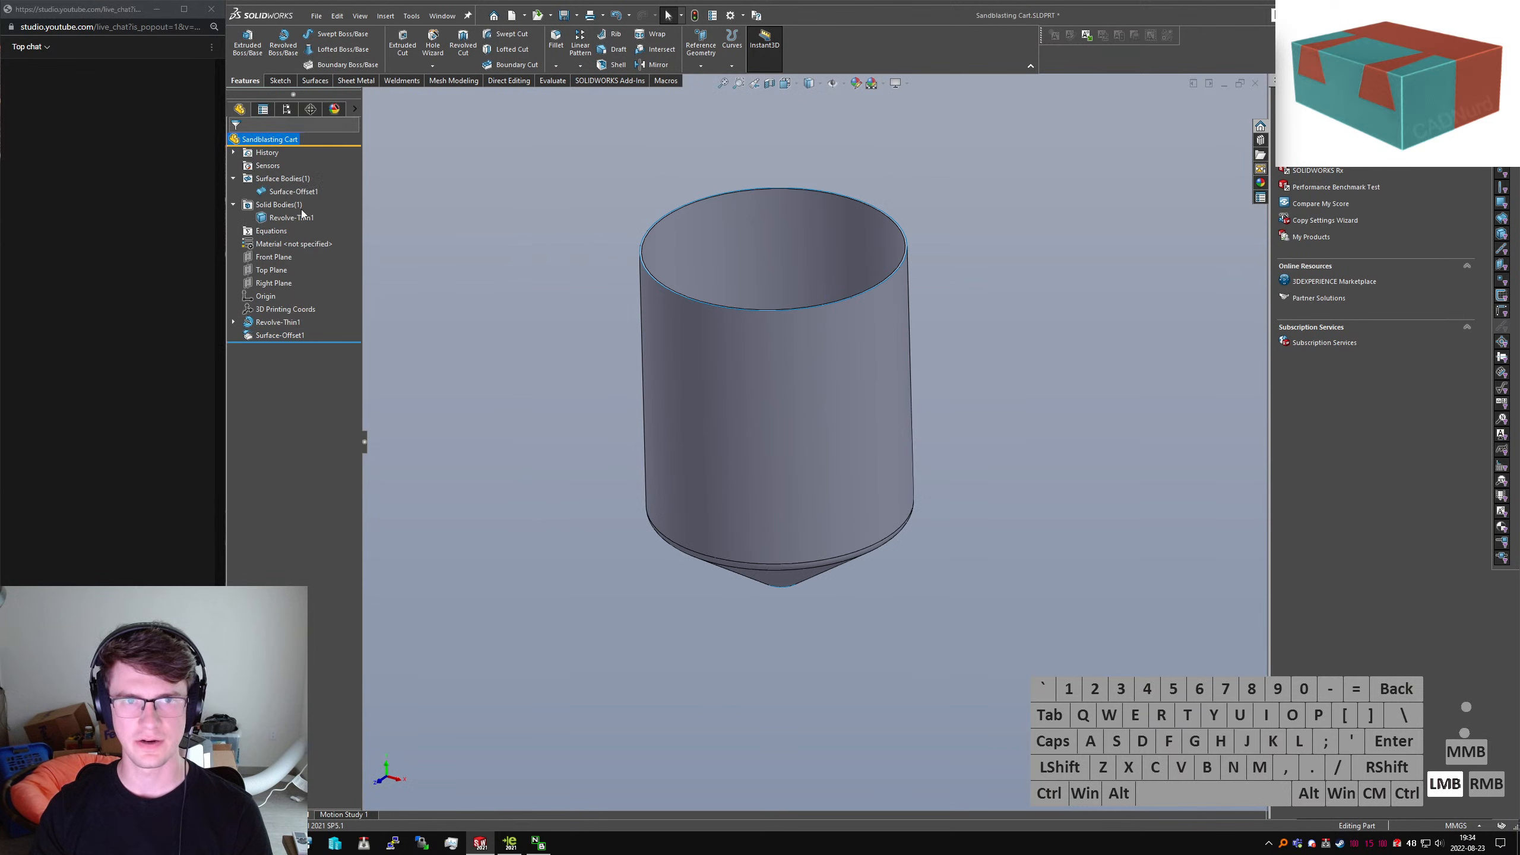
click(292, 217)
click(354, 109)
click(368, 219)
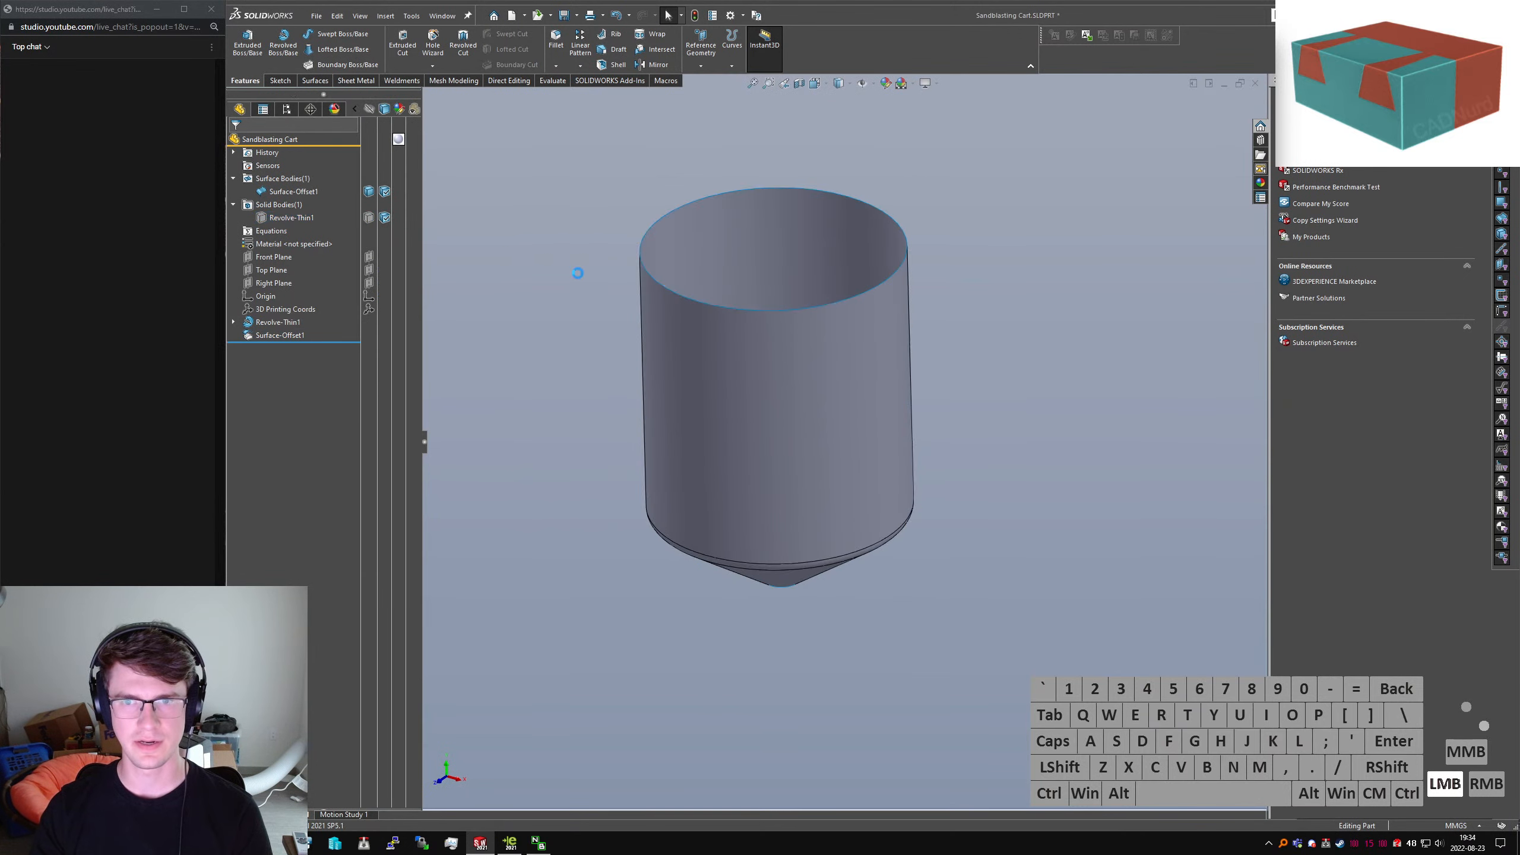
click(697, 358)
click(568, 472)
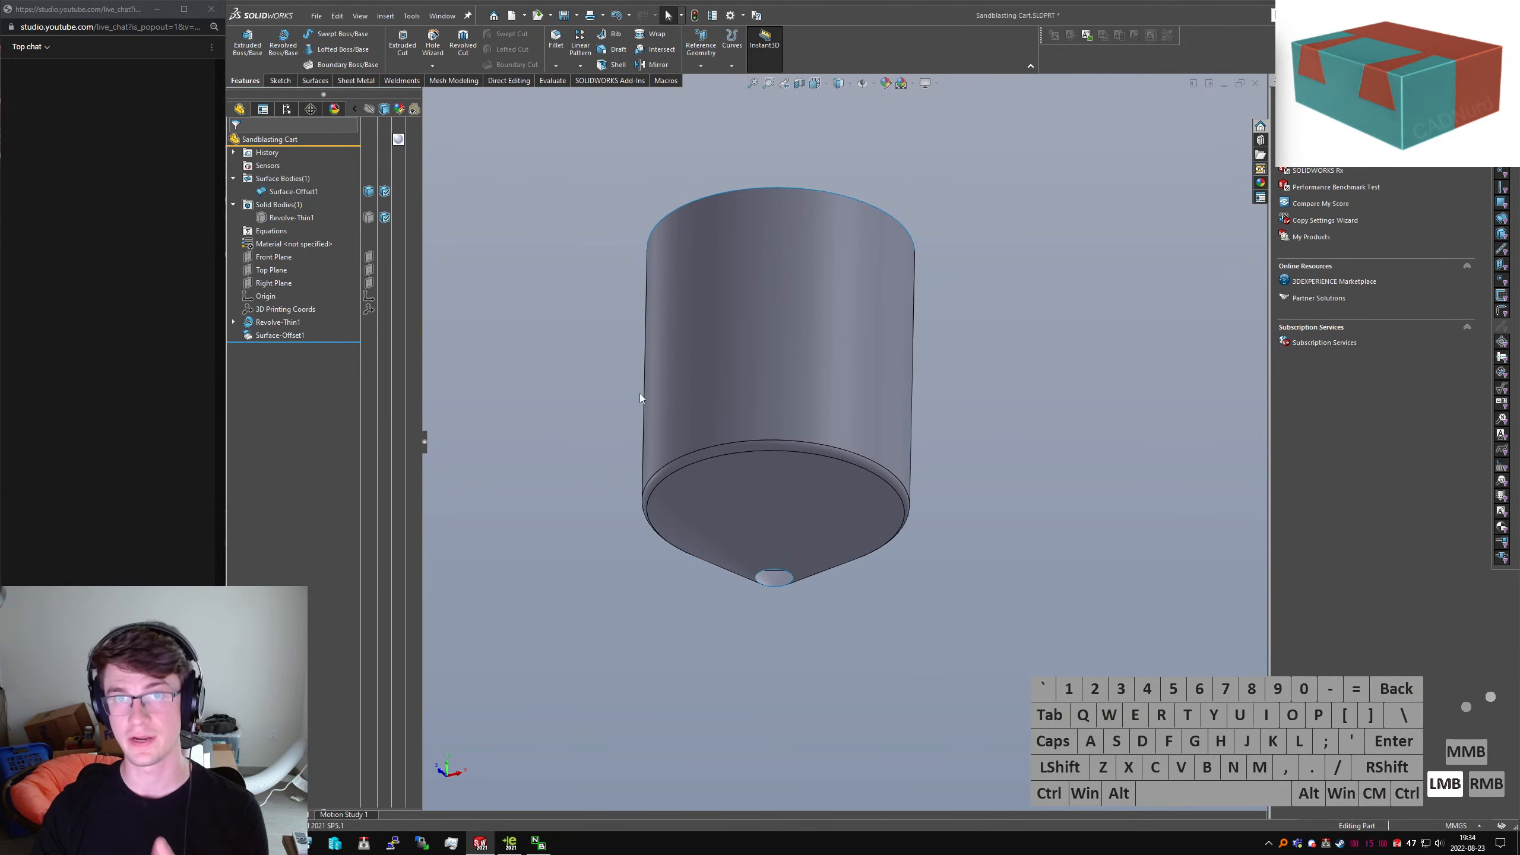
Sketch a three-line U outline on the Front Plane, then switch to eDrawings
click(264, 258)
middle_drag(444, 313, 288, 84)
click(286, 81)
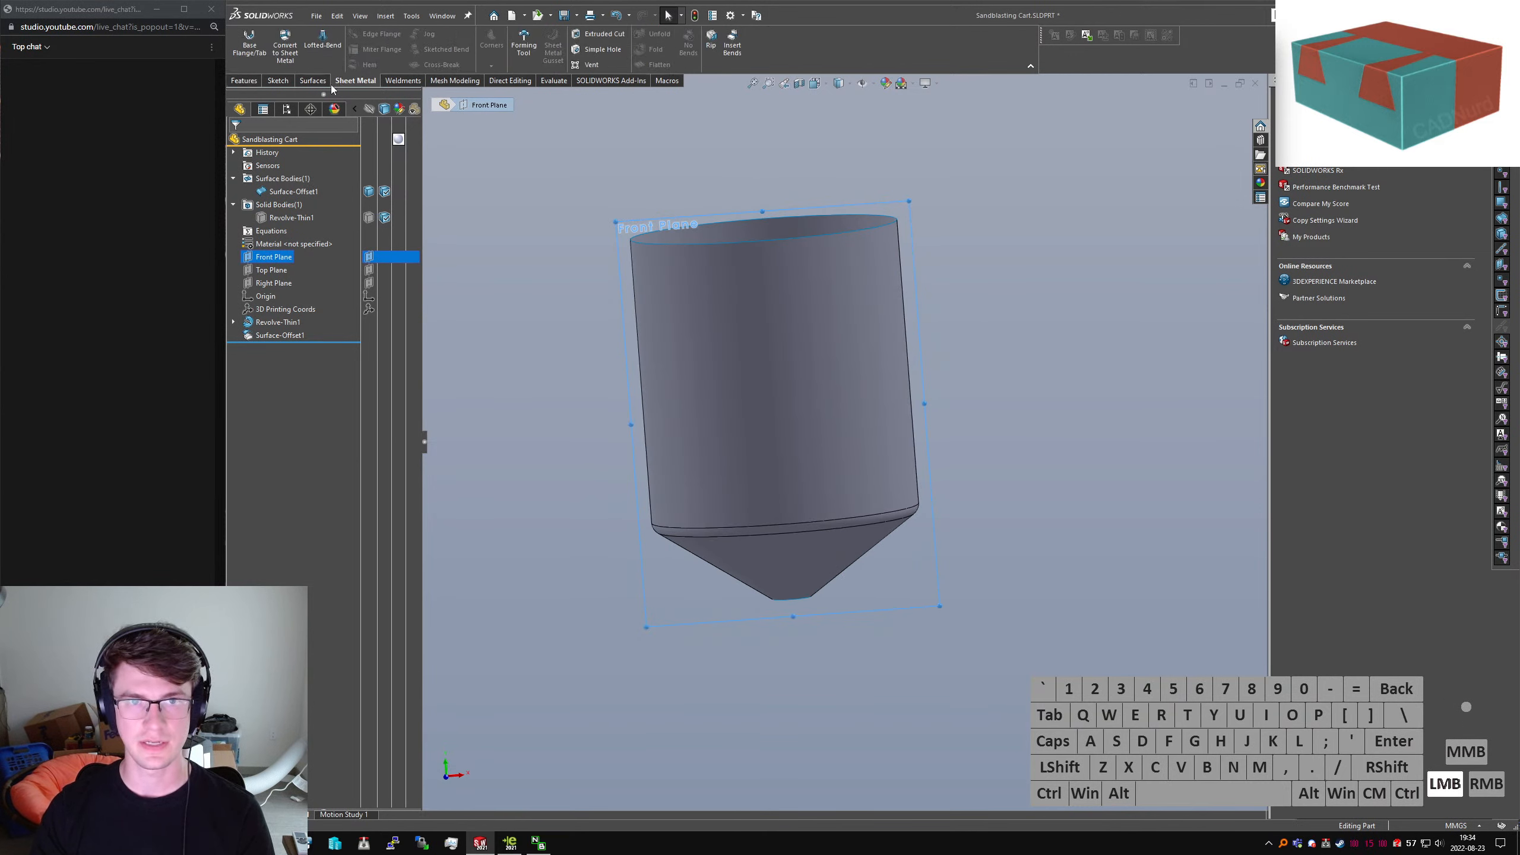
click(243, 43)
key(ctrl+8)
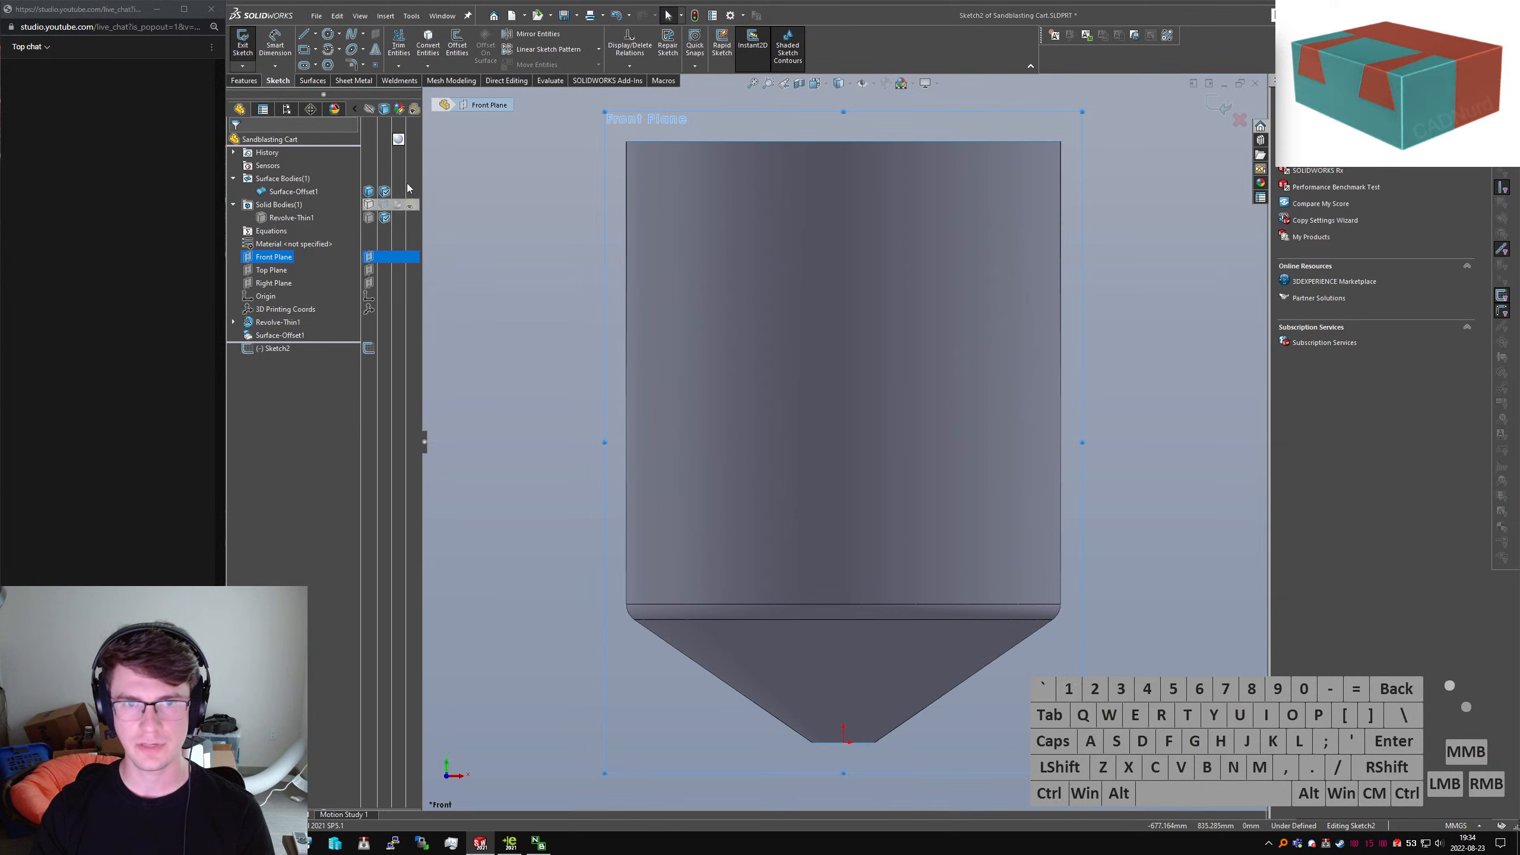
click(770, 559)
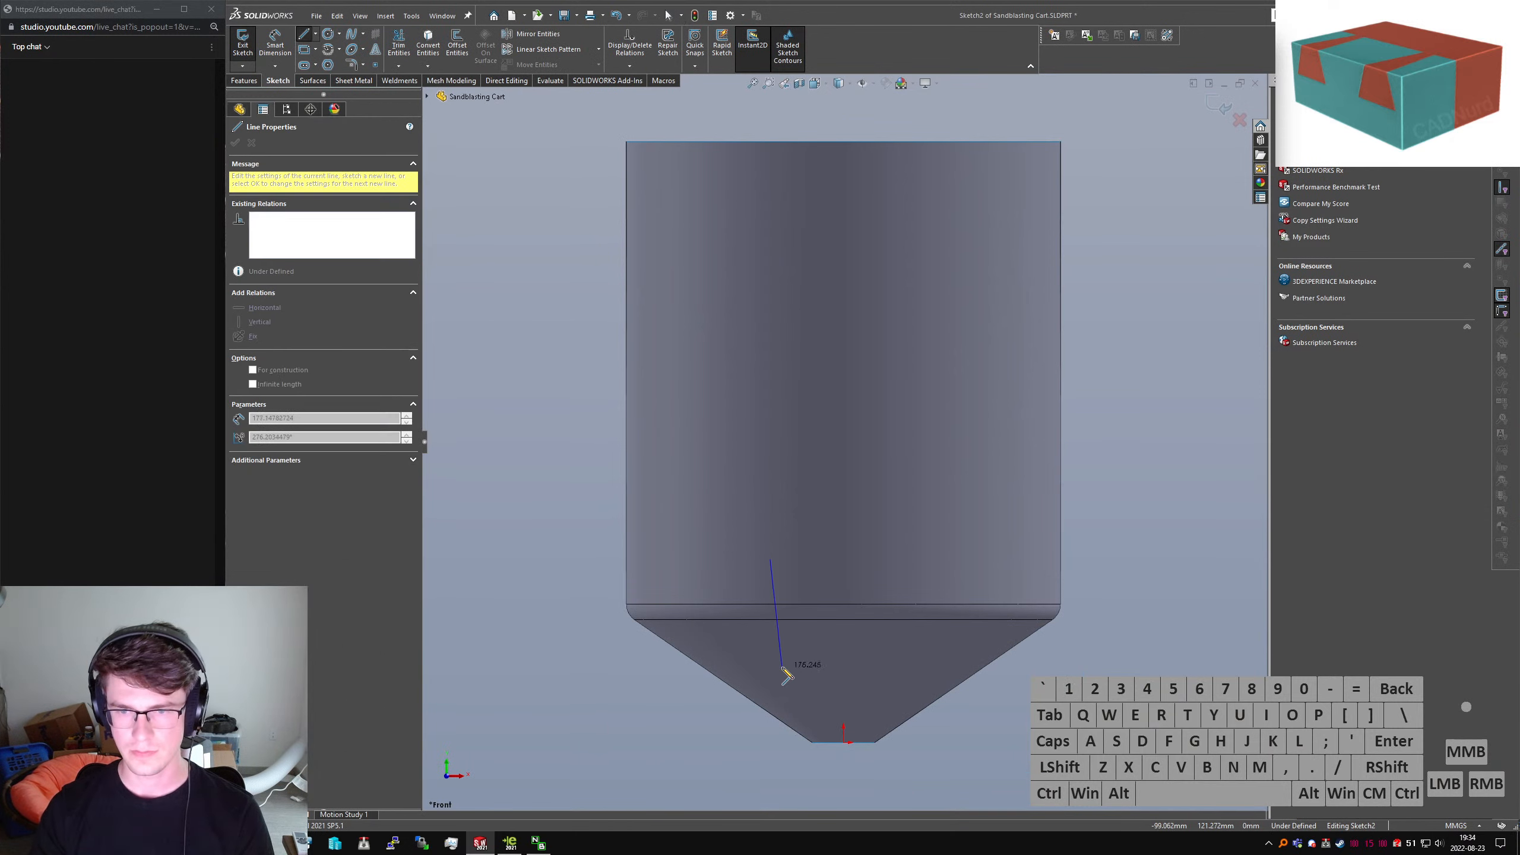
click(770, 660)
click(902, 659)
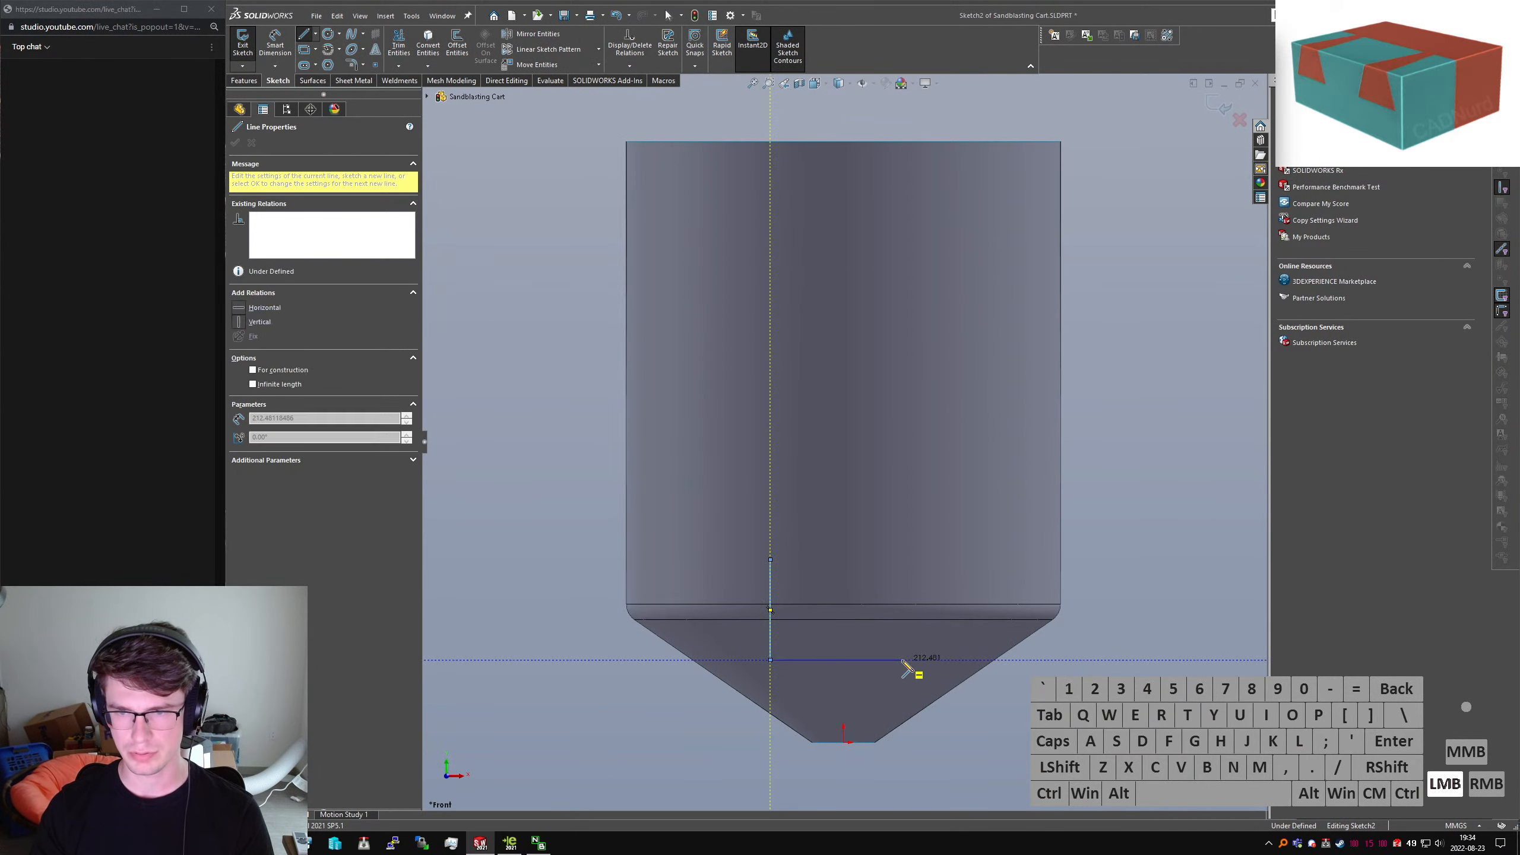
click(902, 560)
key(Escape)
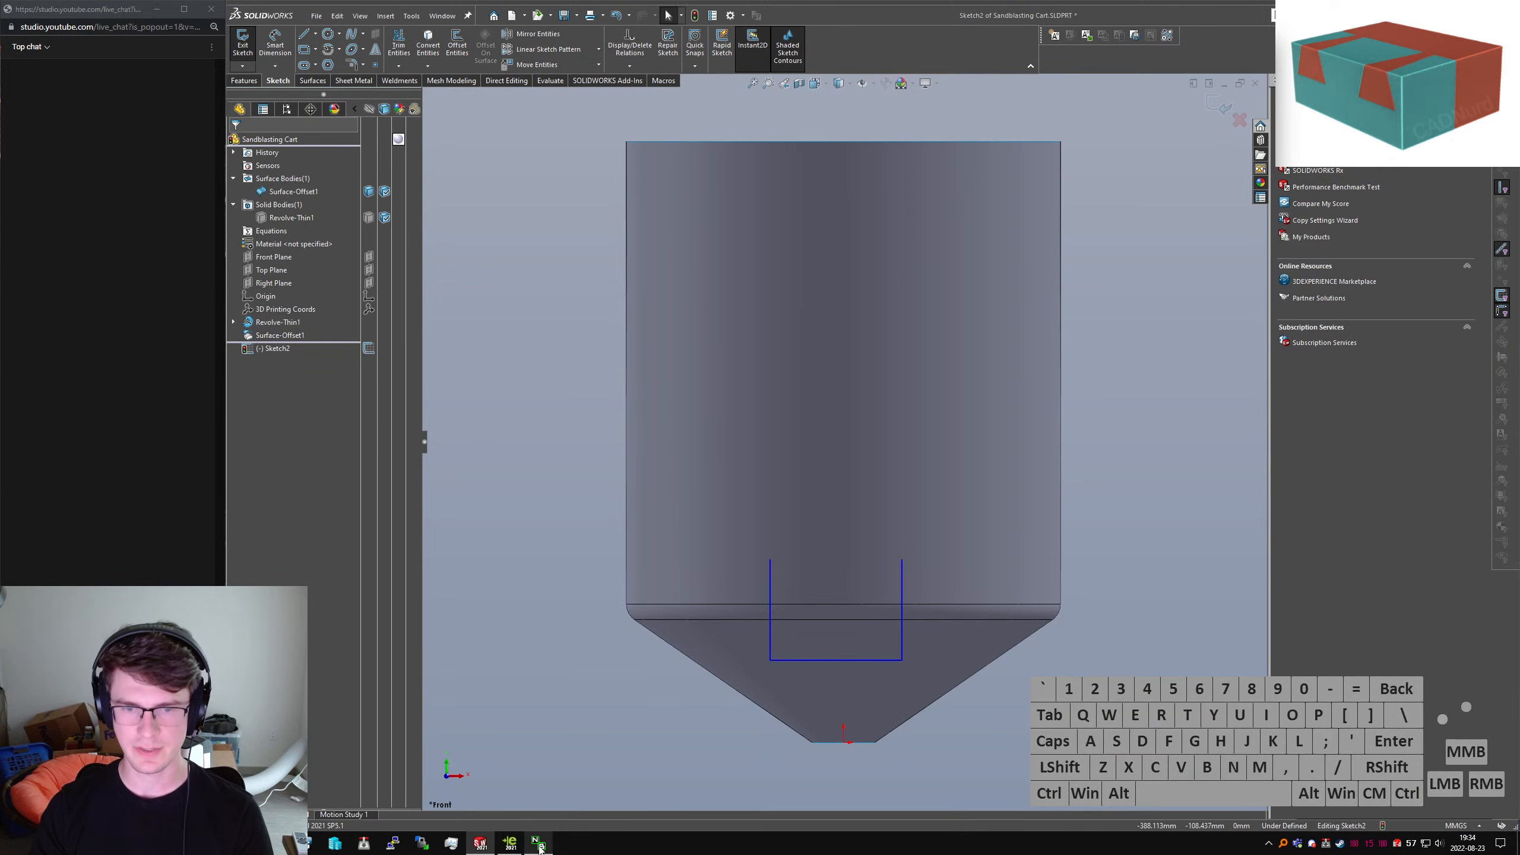
click(510, 844)
scroll(1059, 443, down, 6)
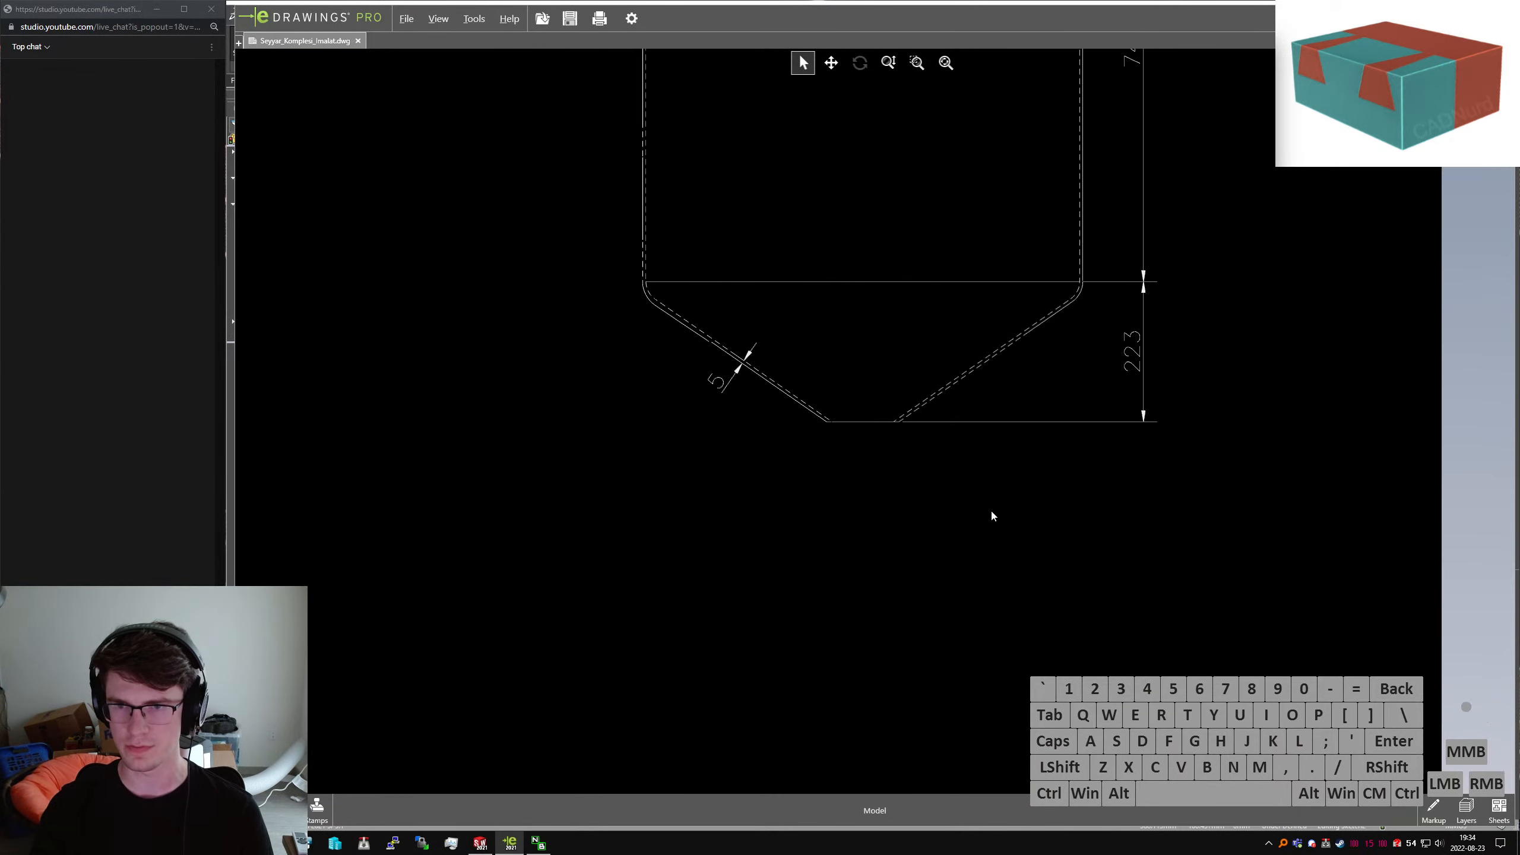
right_drag(632, 456, 920, 412)
mouse_move(886, 420)
middle_down()
mouse_move(874, 423)
mouse_move(1168, 471)
middle_up()
click(735, 476)
mouse_move(736, 475)
middle_down()
mouse_move(661, 473)
mouse_move(985, 443)
middle_up()
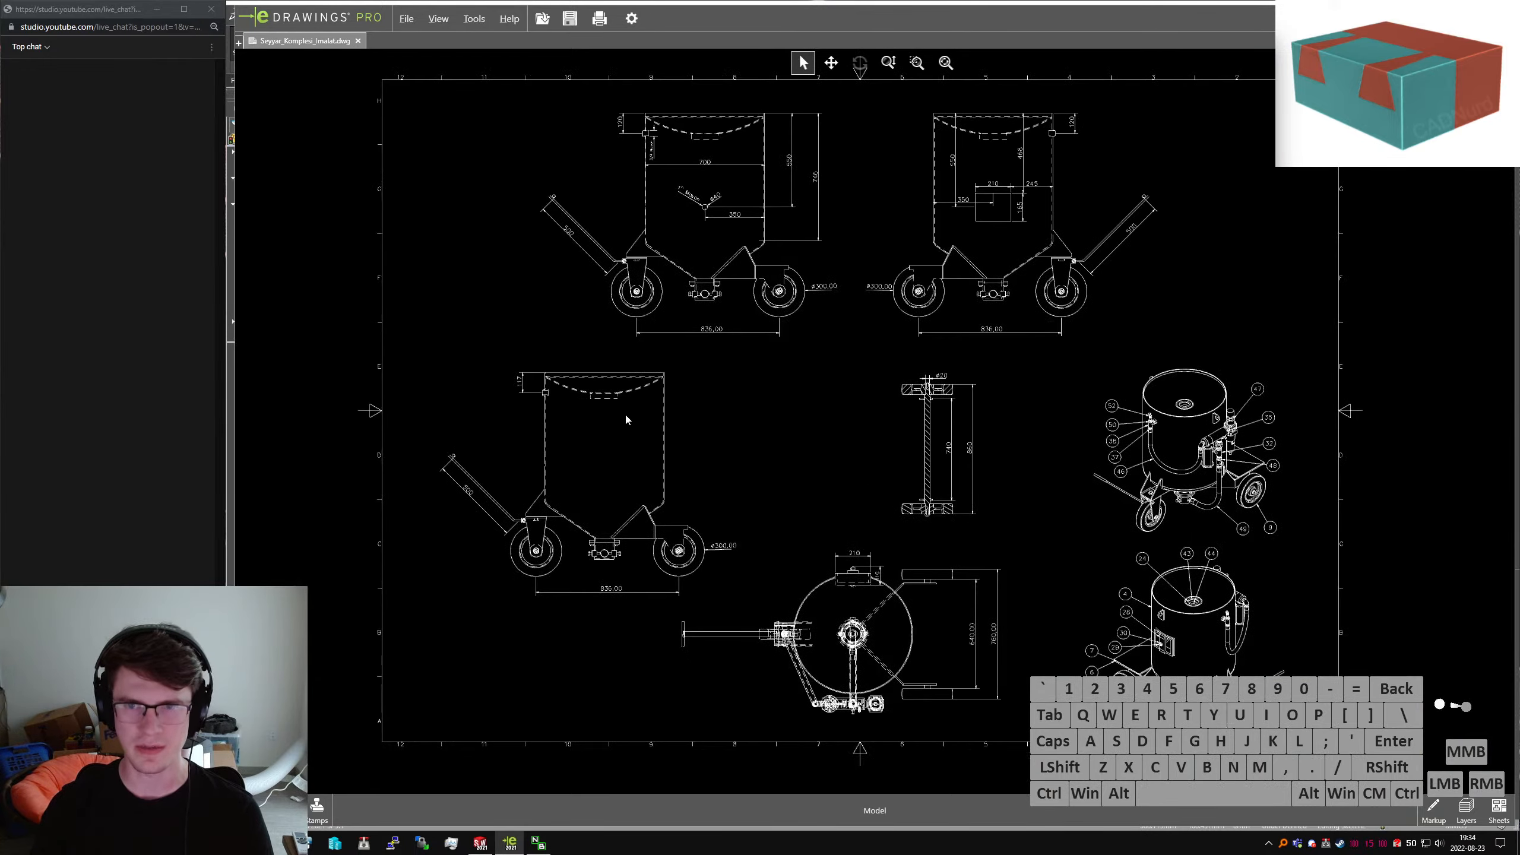
scroll(992, 314, up, 1)
scroll(850, 461, down, 3)
mouse_move(705, 495)
middle_down()
mouse_move(715, 483)
mouse_move(1375, 472)
middle_up()
middle_drag(739, 475, 1230, 495)
scroll(905, 353, up, 2)
scroll(905, 353, up, 1)
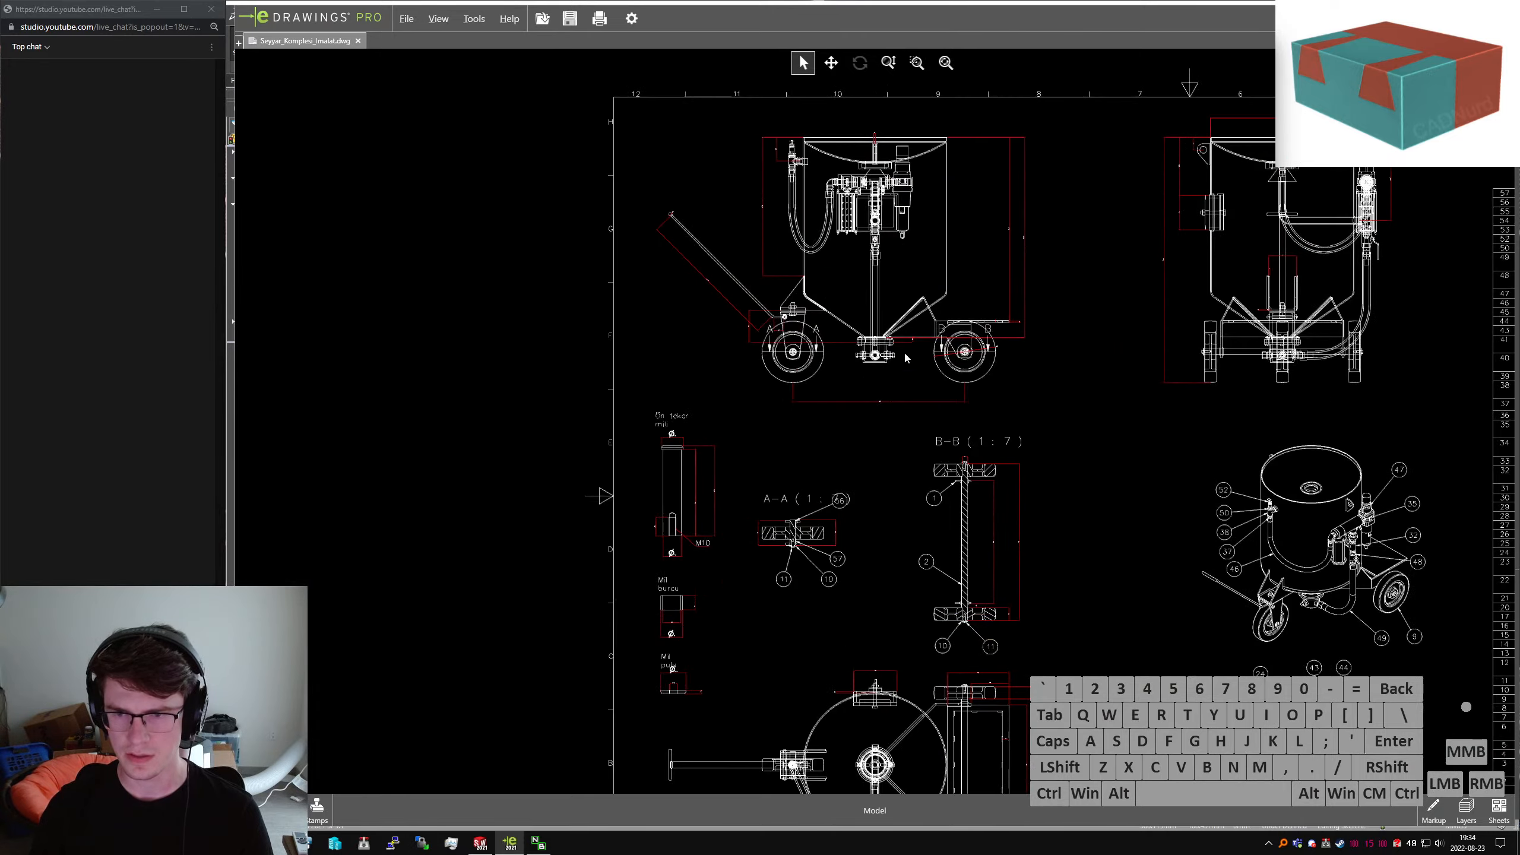
scroll(905, 353, down, 1)
scroll(1213, 303, up, 11)
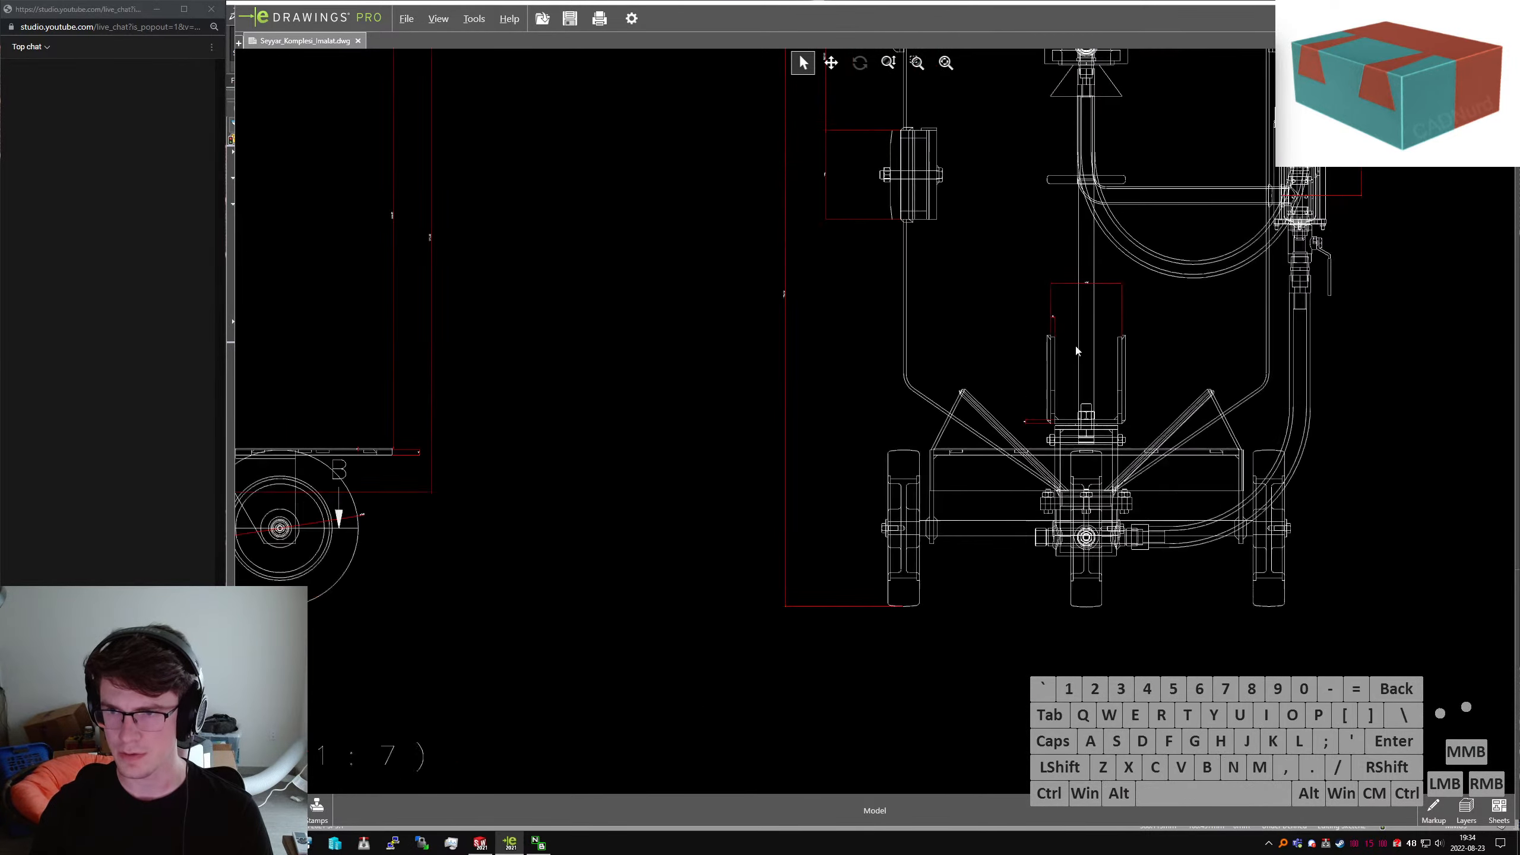
scroll(997, 355, up, 2)
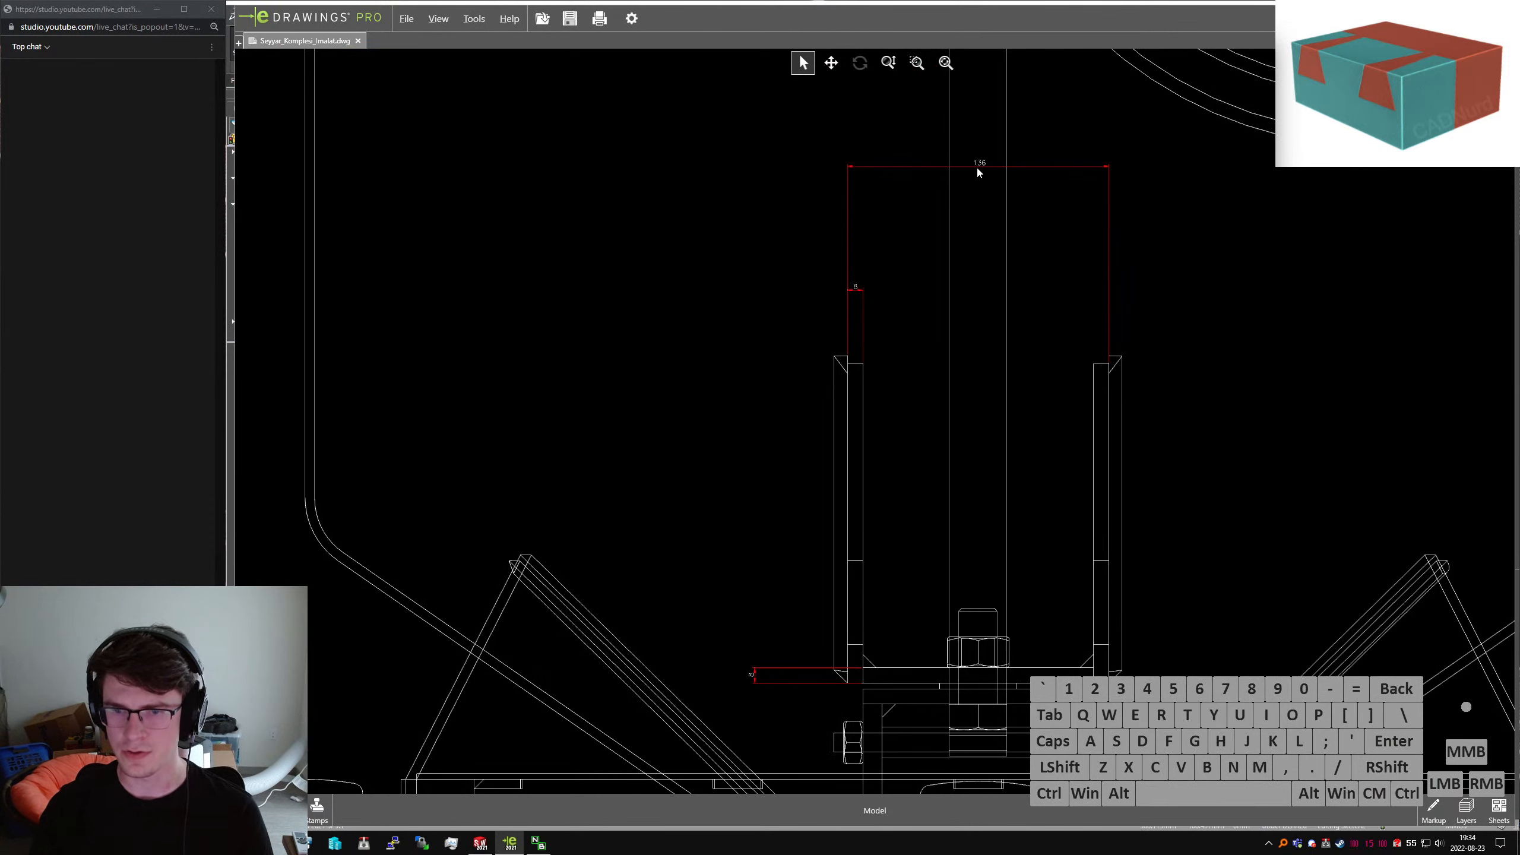
scroll(982, 491, down, 4)
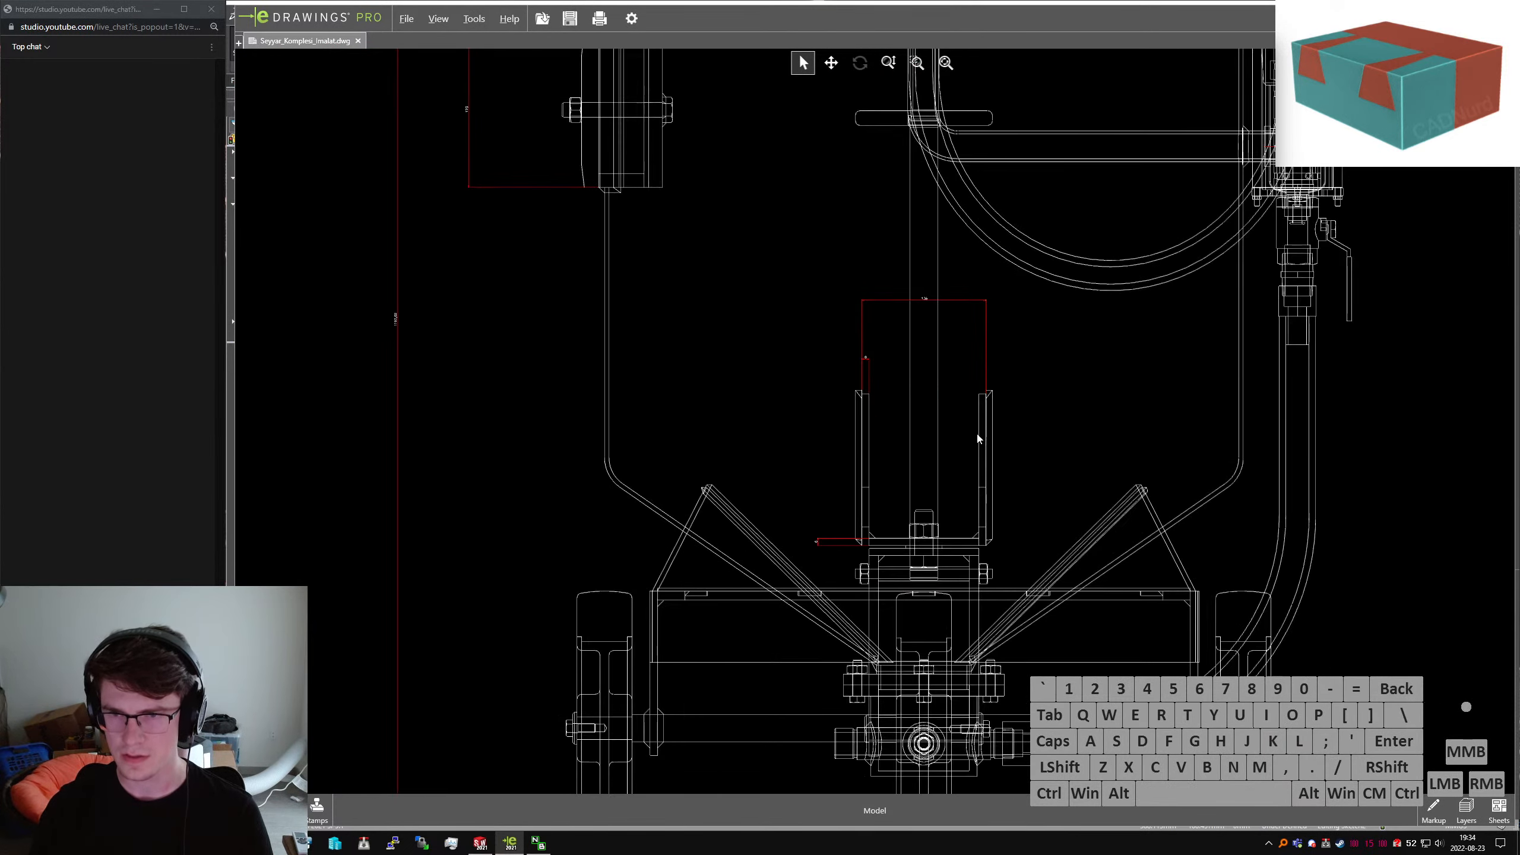
scroll(979, 439, down, 6)
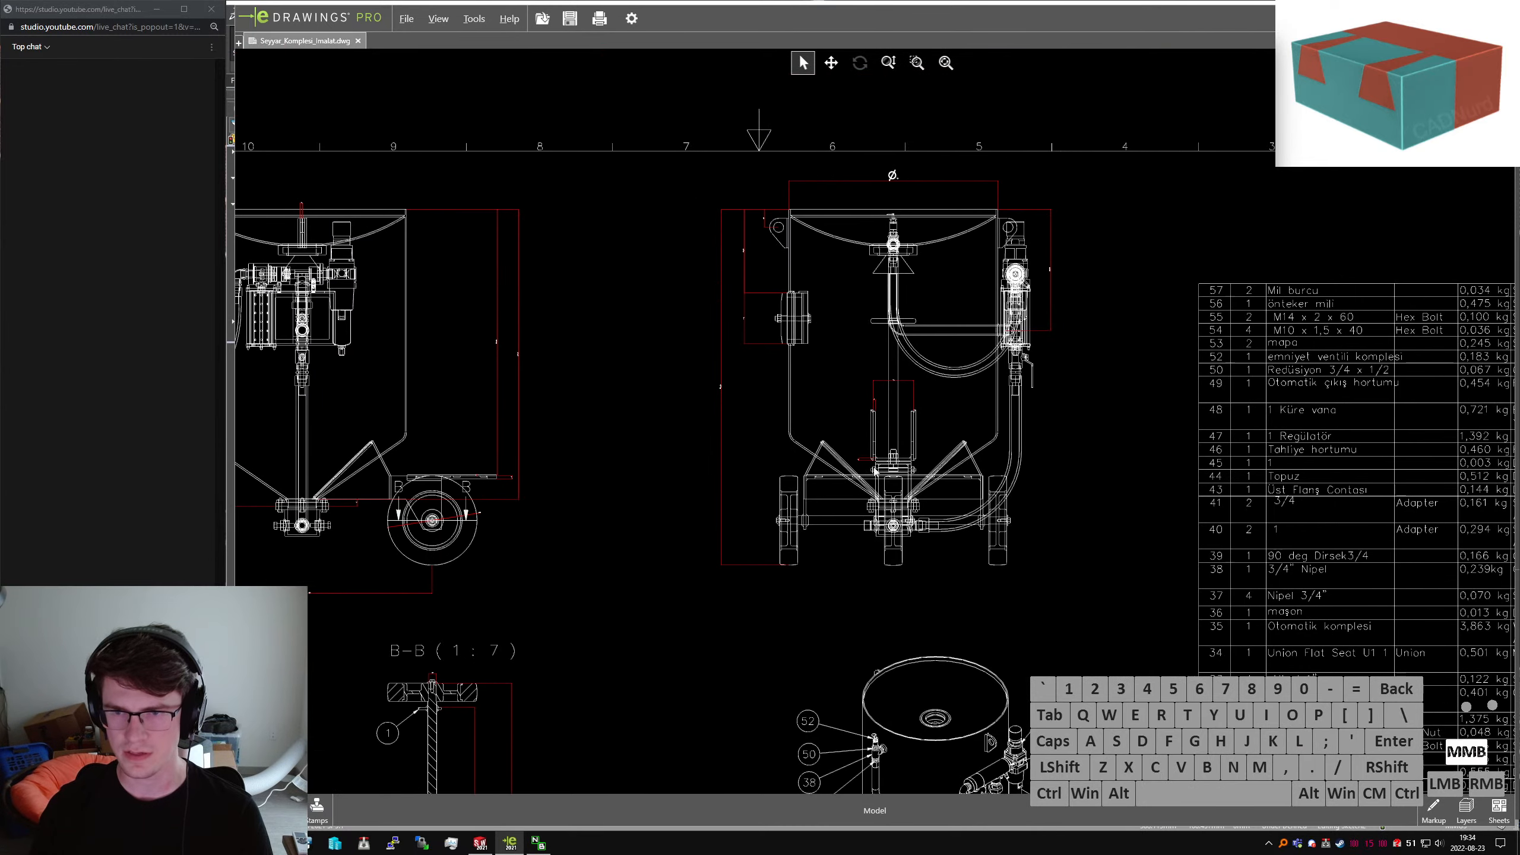
scroll(869, 471, up, 6)
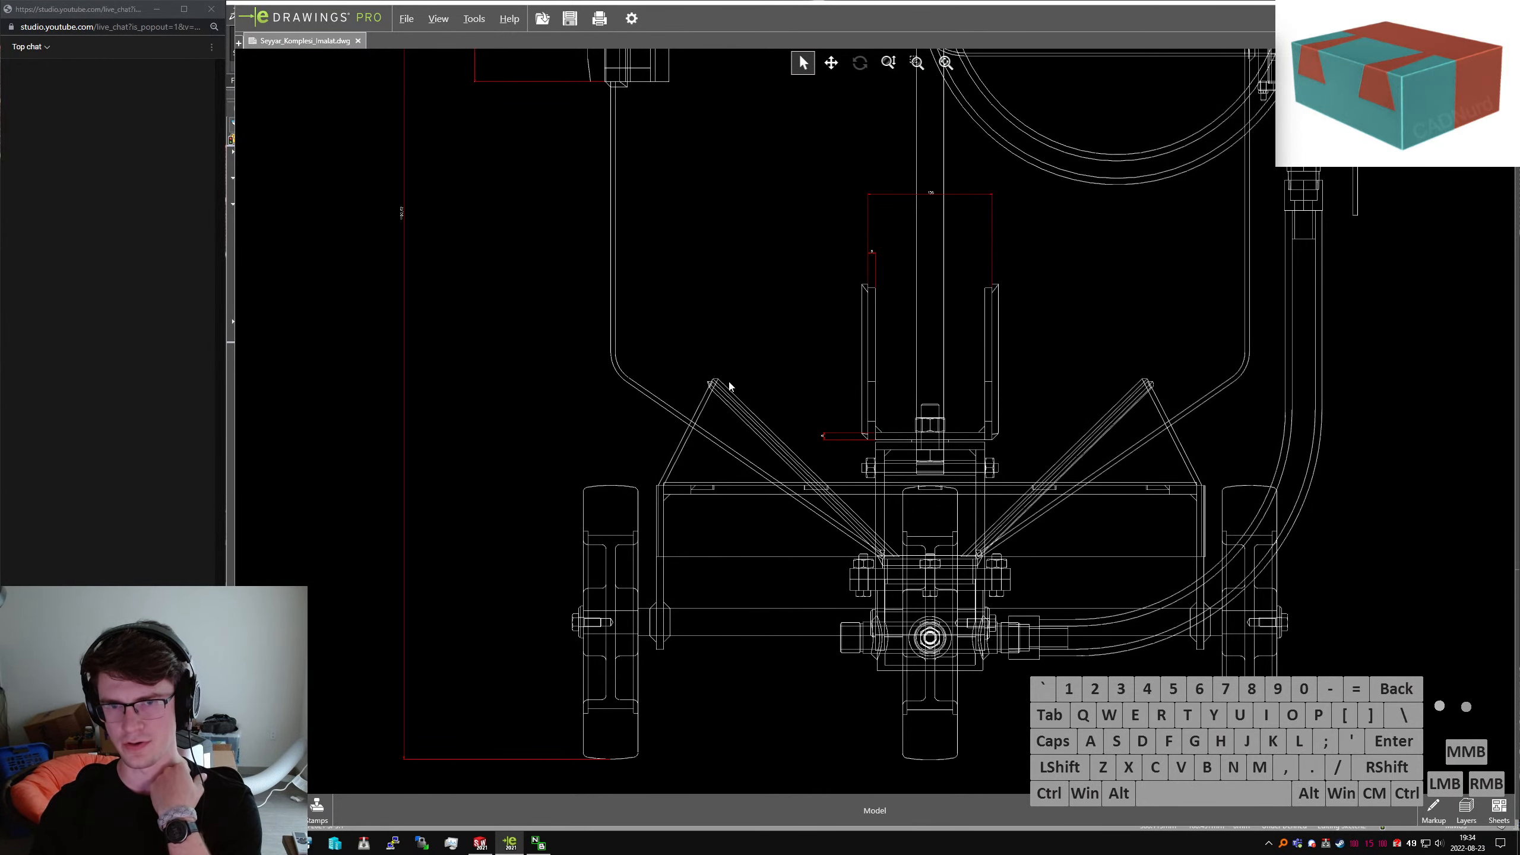
scroll(988, 422, down, 9)
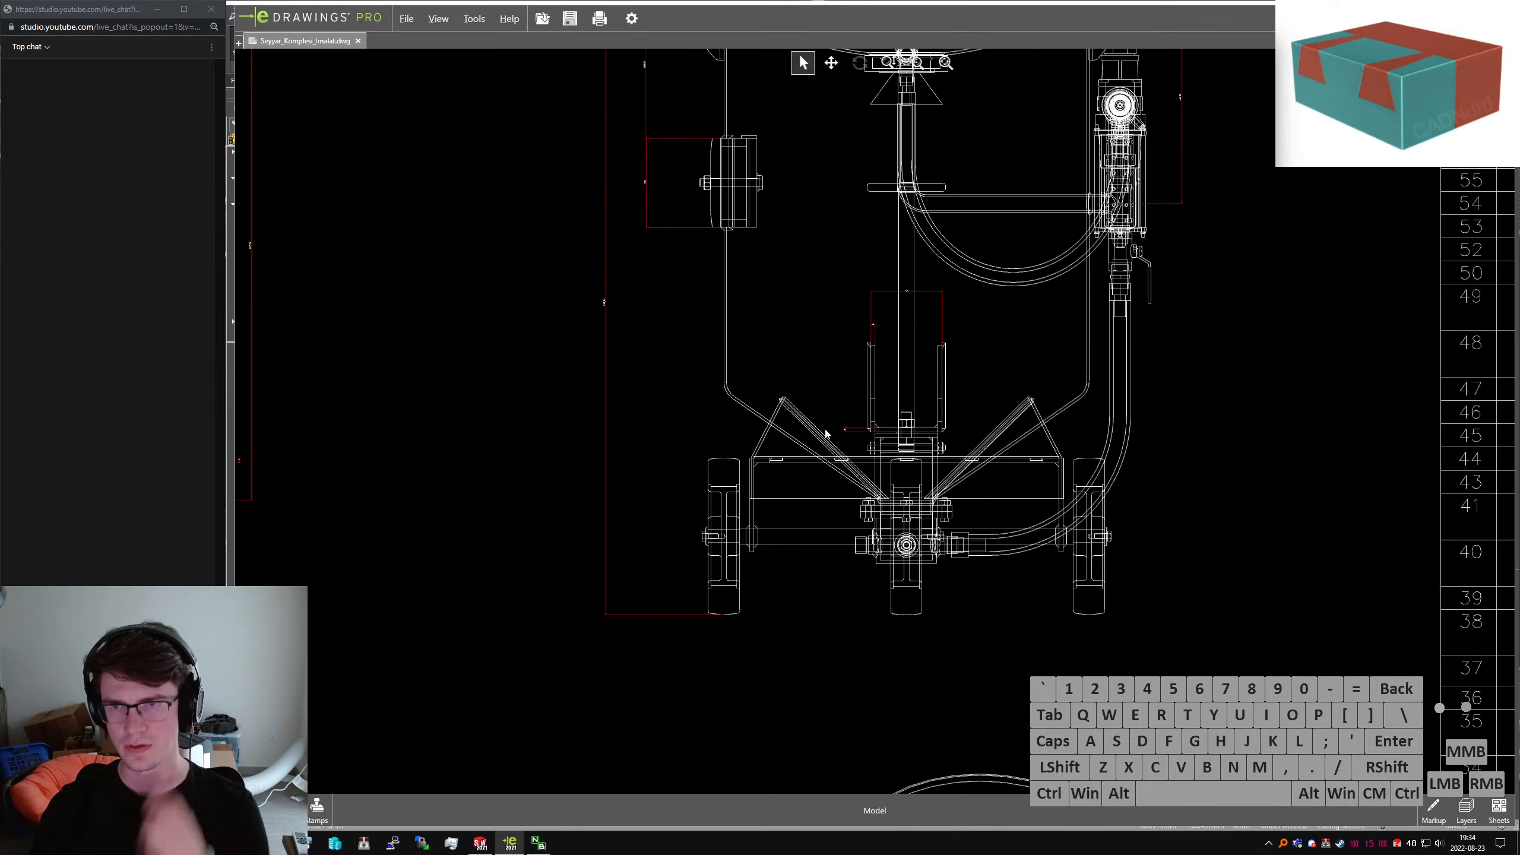
scroll(833, 402, down, 6)
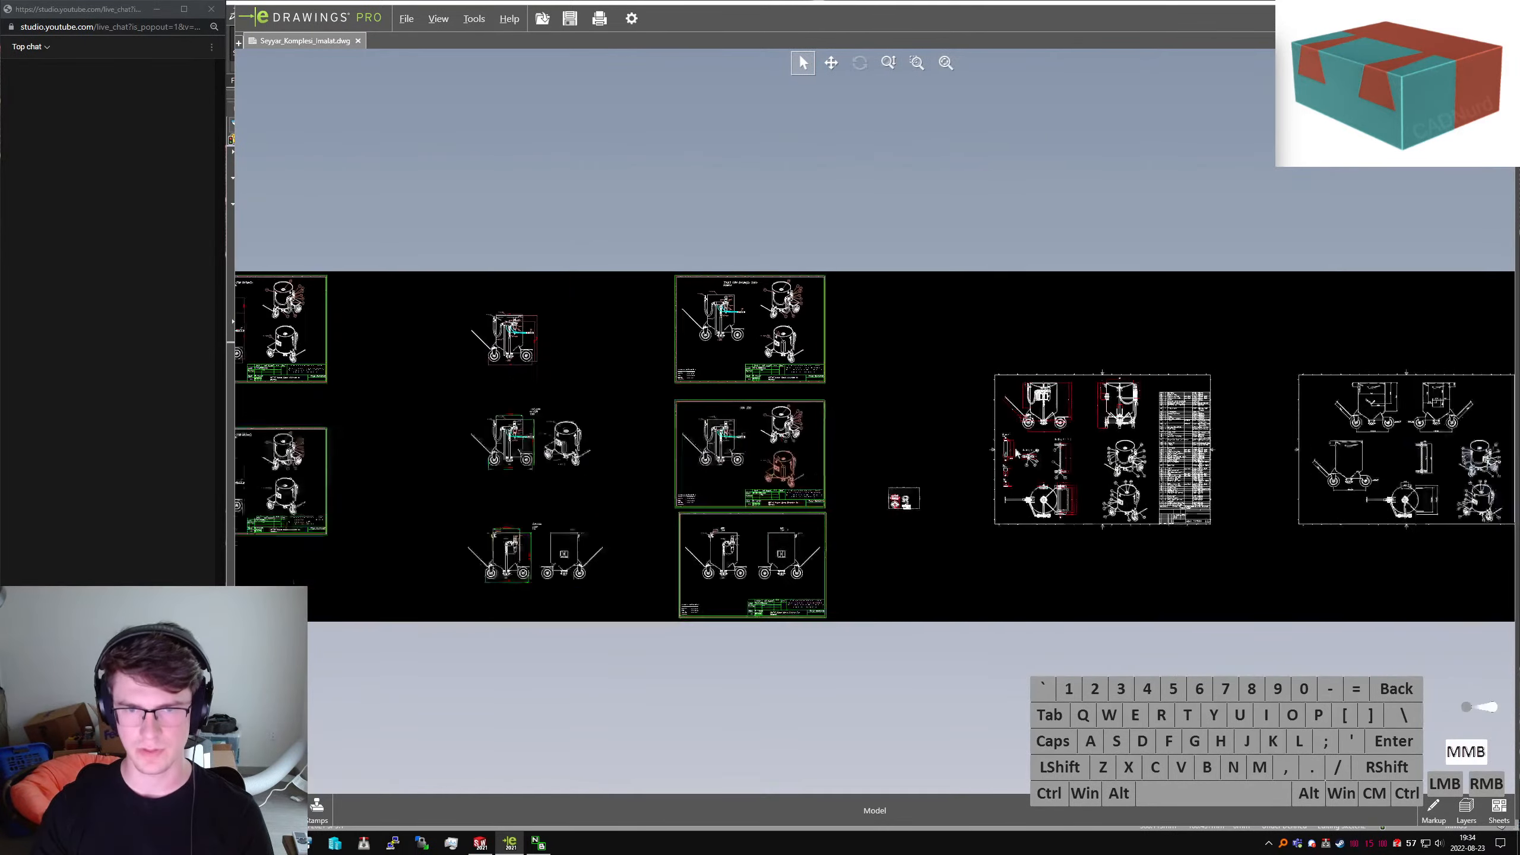
scroll(850, 419, up, 5)
middle_drag(776, 441, 1251, 436)
mouse_move(1093, 455)
middle_down()
mouse_move(1029, 472)
mouse_move(736, 469)
mouse_move(945, 473)
mouse_move(1216, 445)
mouse_move(694, 411)
middle_up()
middle_drag(1153, 425, 564, 413)
middle_drag(1244, 429, 667, 406)
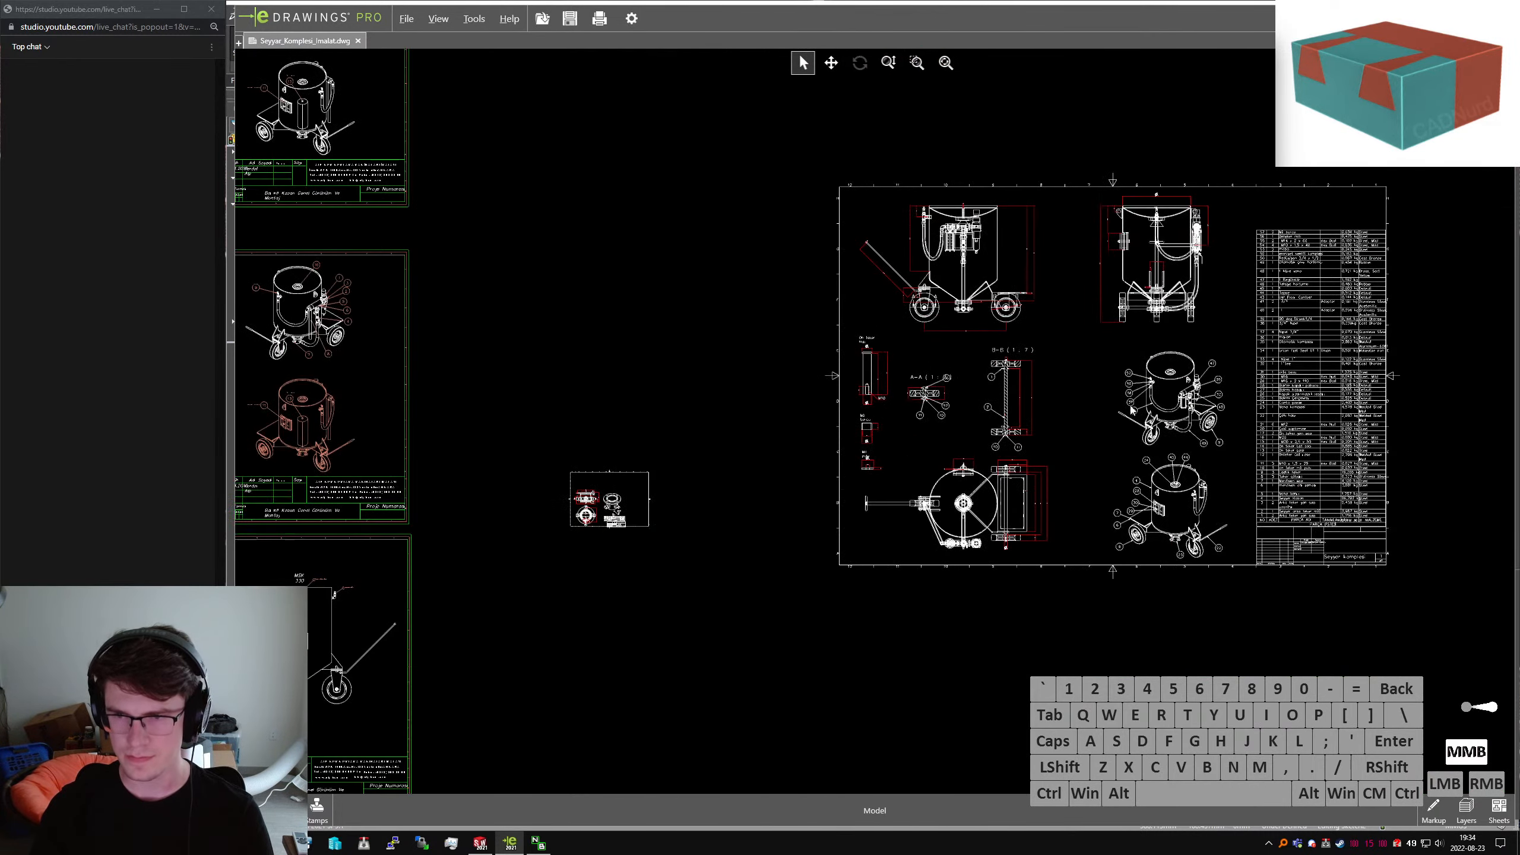
middle_drag(1239, 410, 660, 424)
mouse_move(1141, 430)
middle_down()
mouse_move(953, 425)
mouse_move(895, 394)
middle_up()
scroll(922, 383, up, 5)
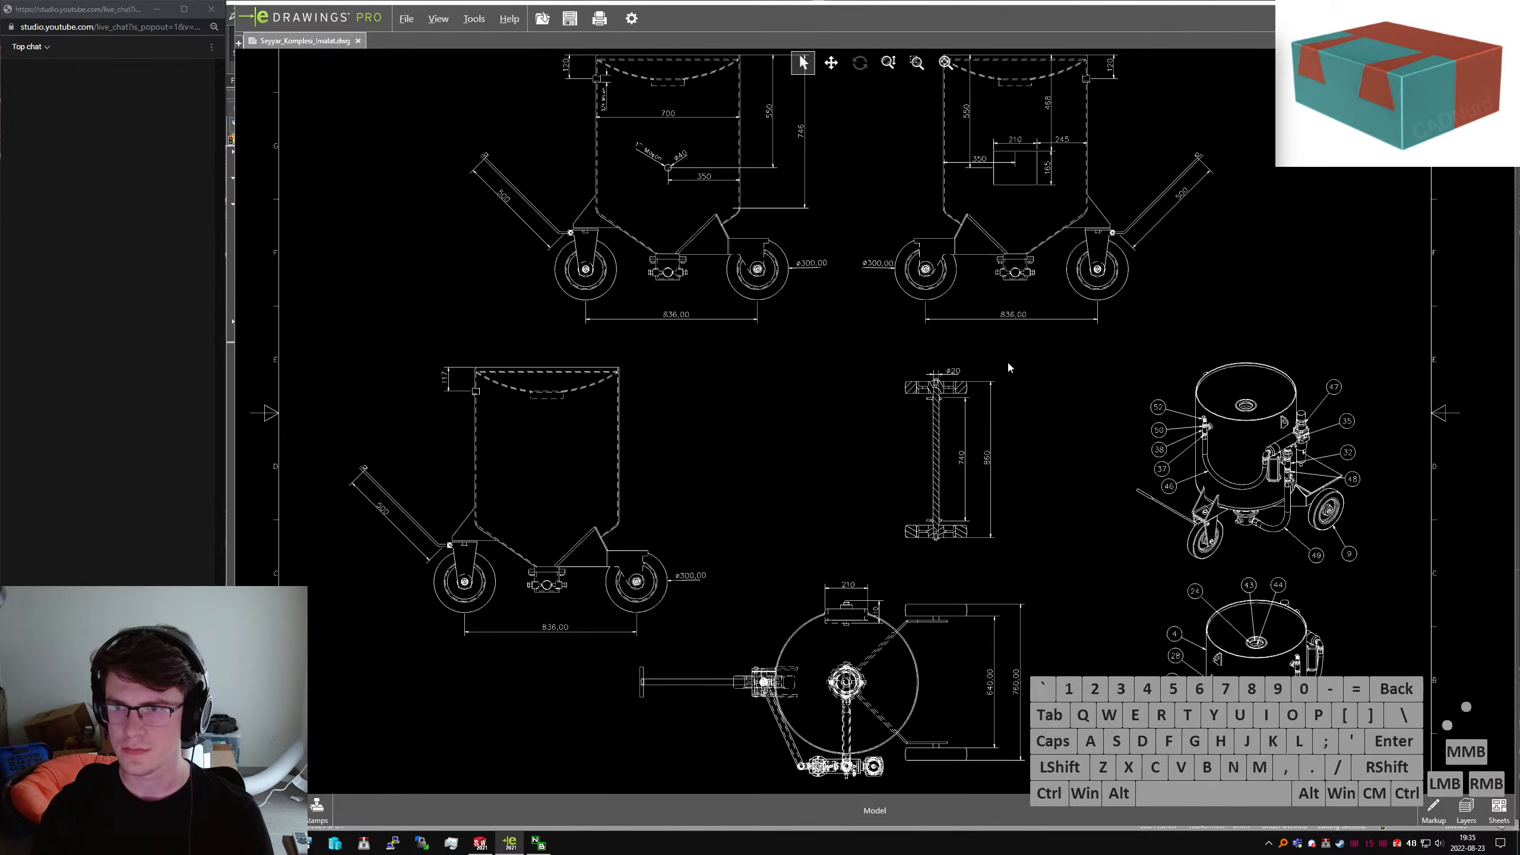
mouse_move(1002, 354)
middle_down()
mouse_move(962, 462)
mouse_move(1011, 385)
mouse_move(928, 255)
middle_up()
scroll(933, 283, down, 3)
middle_drag(1051, 303, 868, 407)
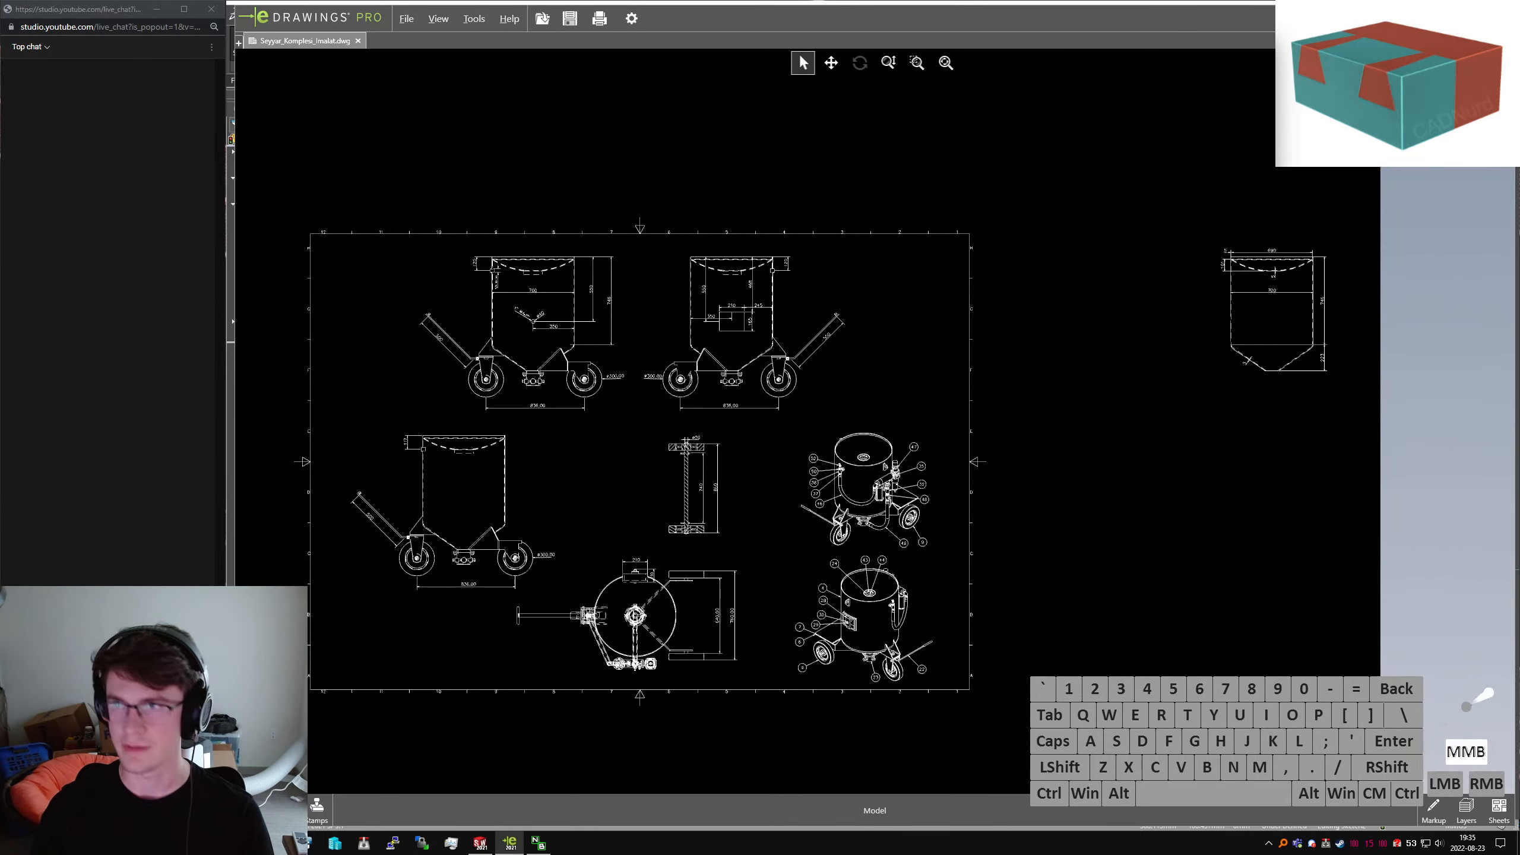
click(1452, 16)
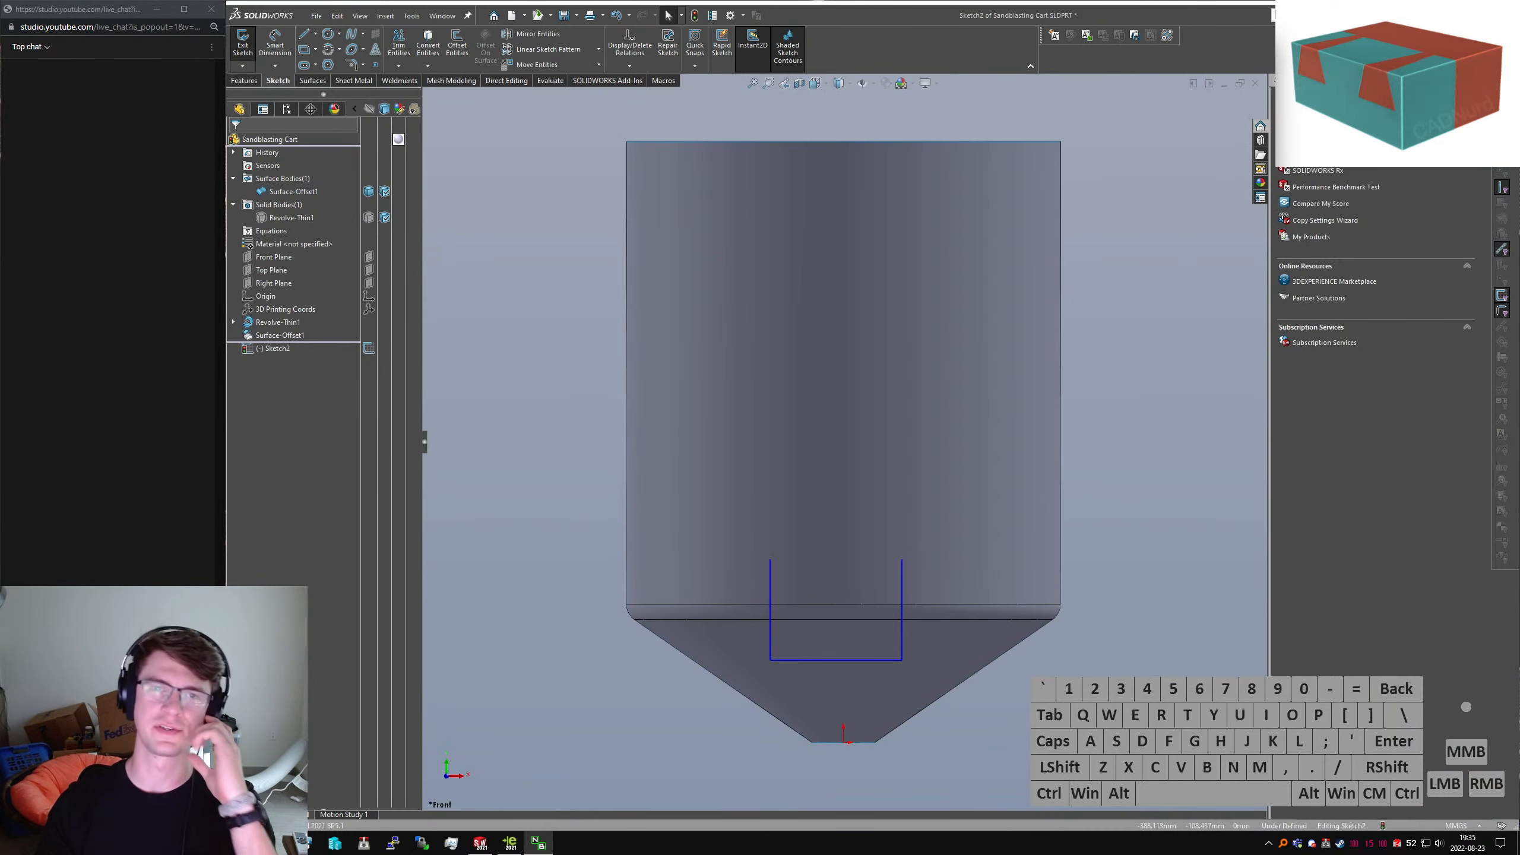
Draw a vertical construction centerline from the origin to the bottom line's midpoint
click(1161, 625)
right_drag(816, 705, 838, 731)
click(844, 743)
click(836, 659)
key(Escape)
click(839, 692)
key(v)
key(c)
click(834, 716)
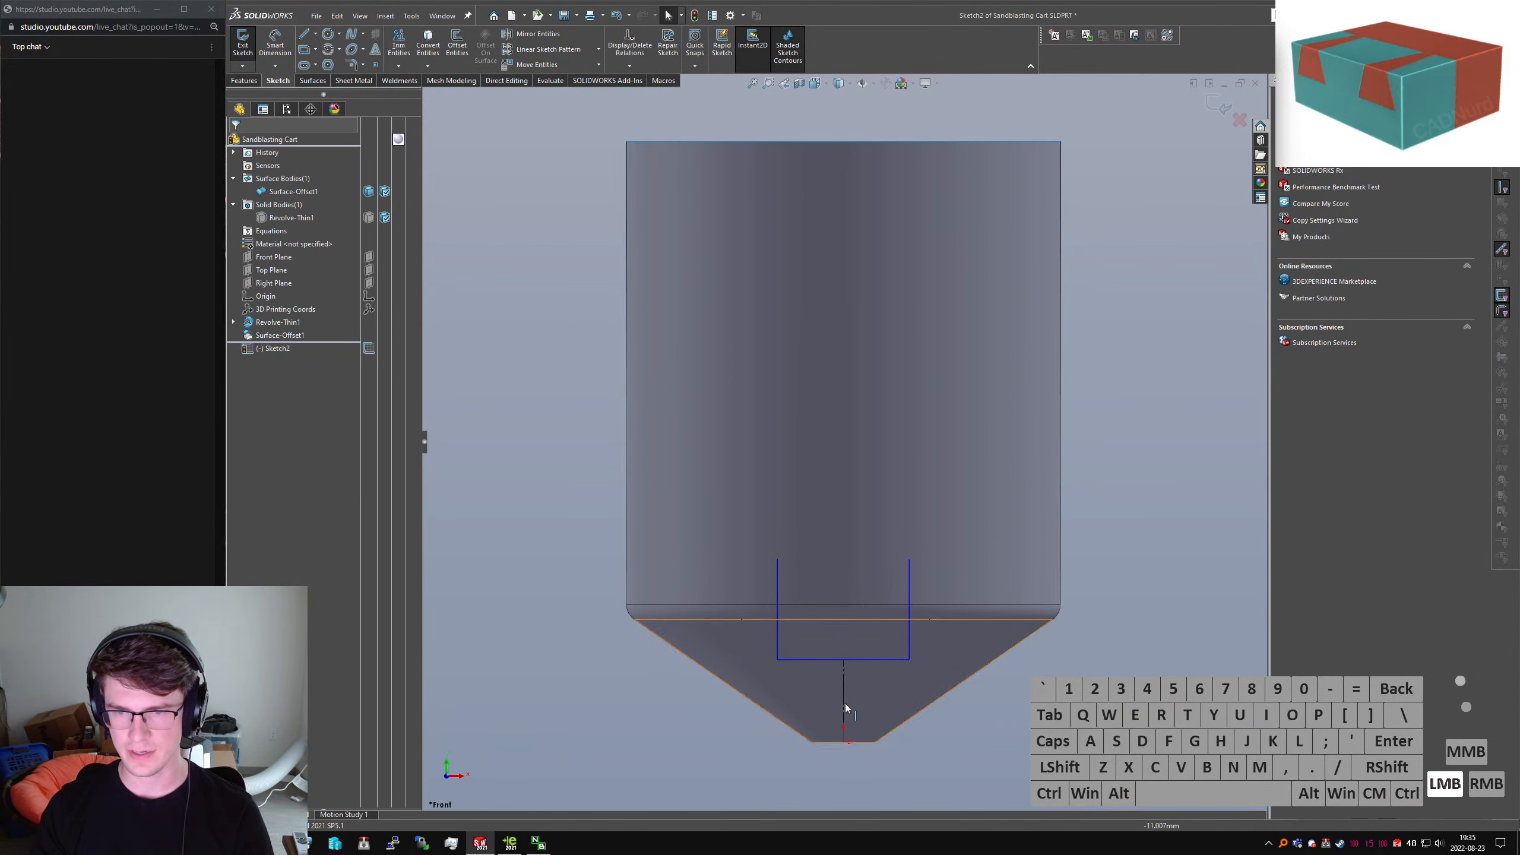
Dimension the right side 200 mm tall and make both side lines equal
scroll(861, 732, down, 2)
right_drag(1007, 673, 919, 572)
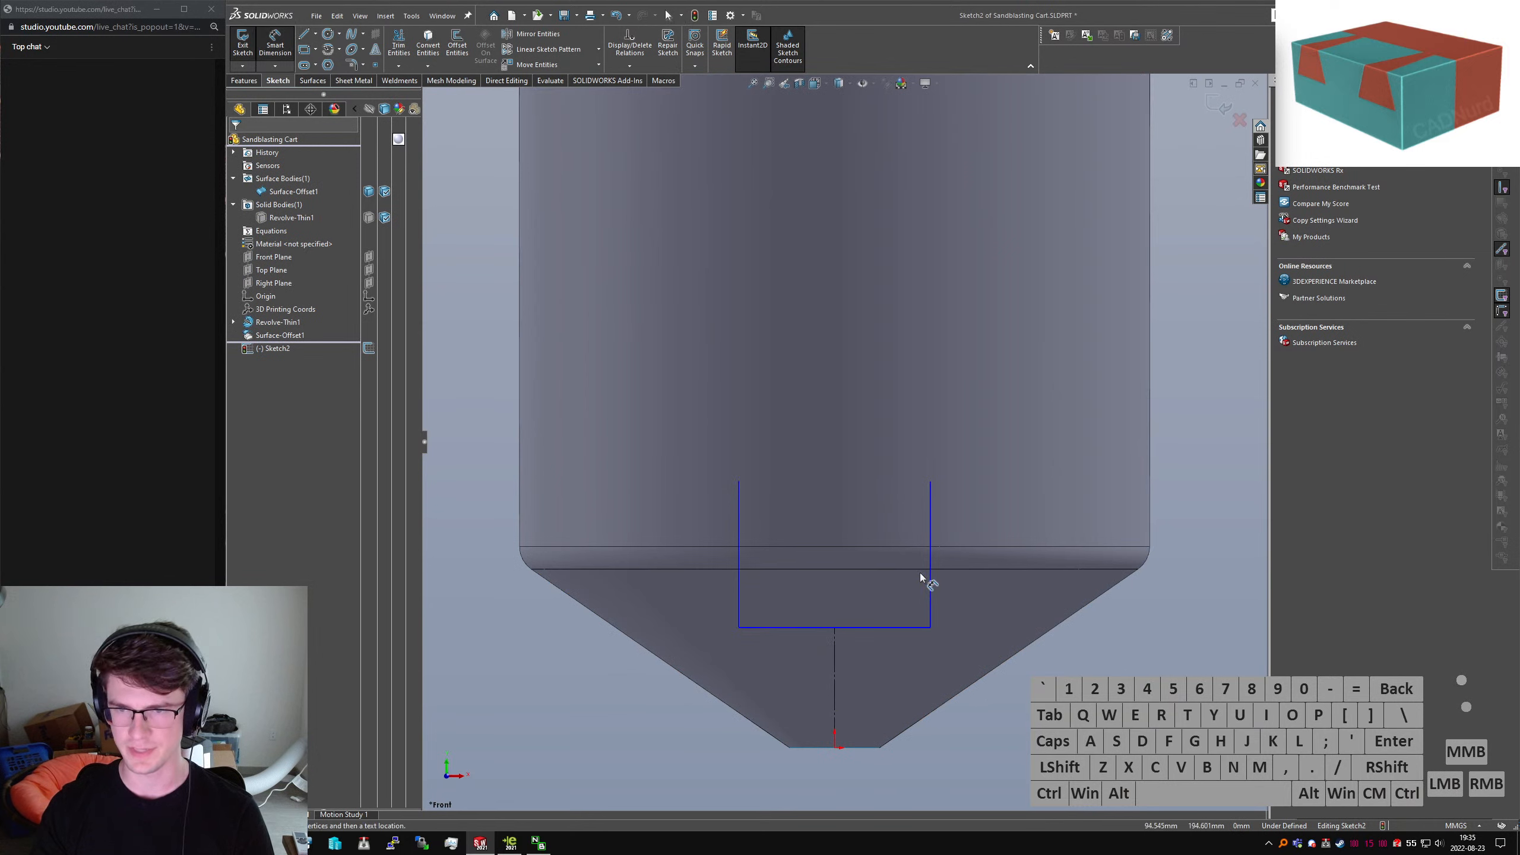
click(931, 575)
click(1048, 527)
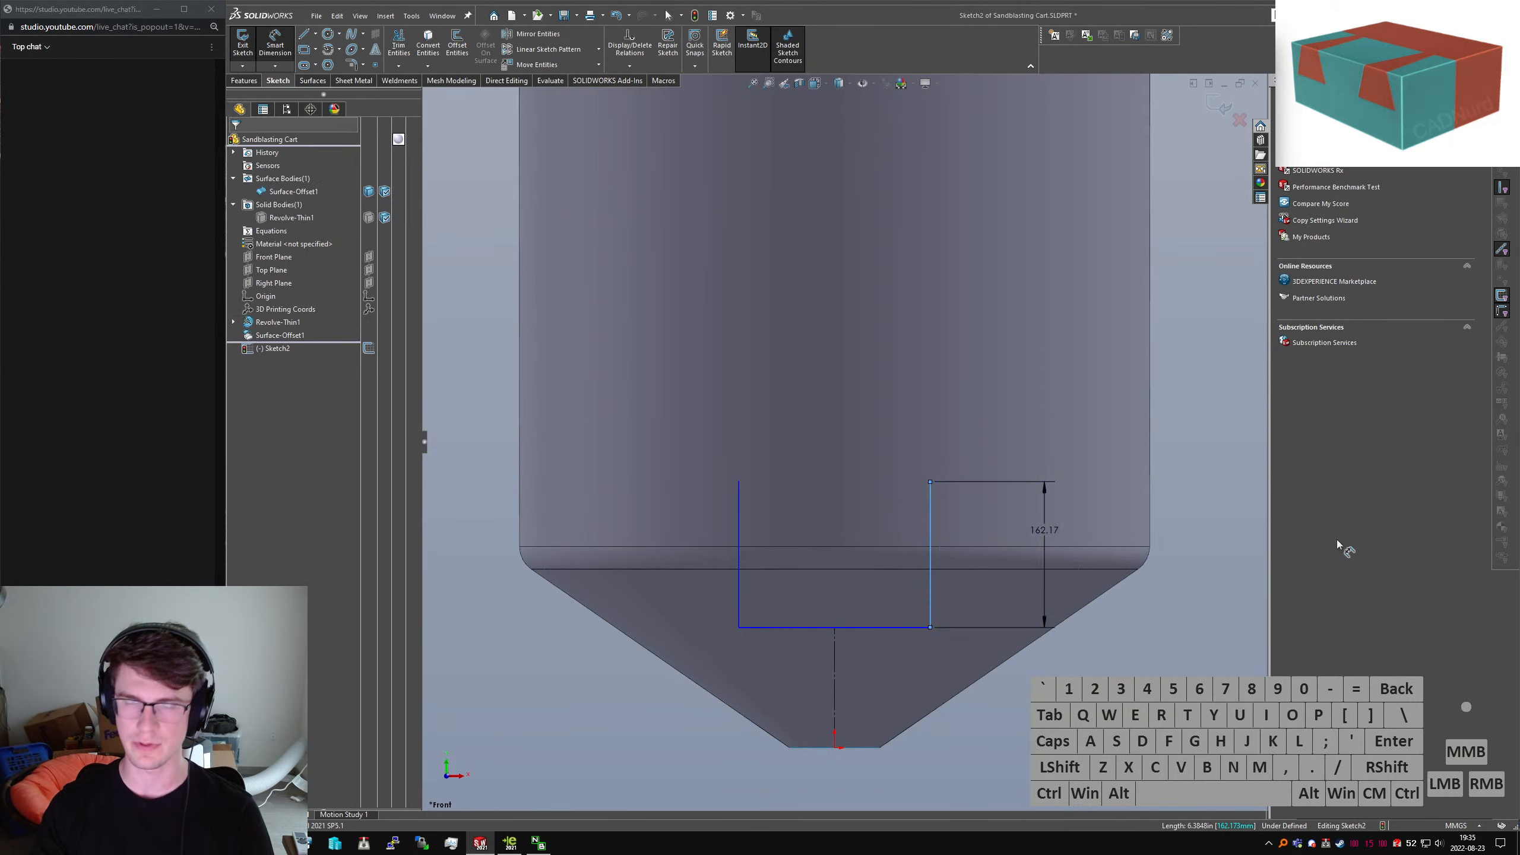
text(200)
key(Return)
key(Escape)
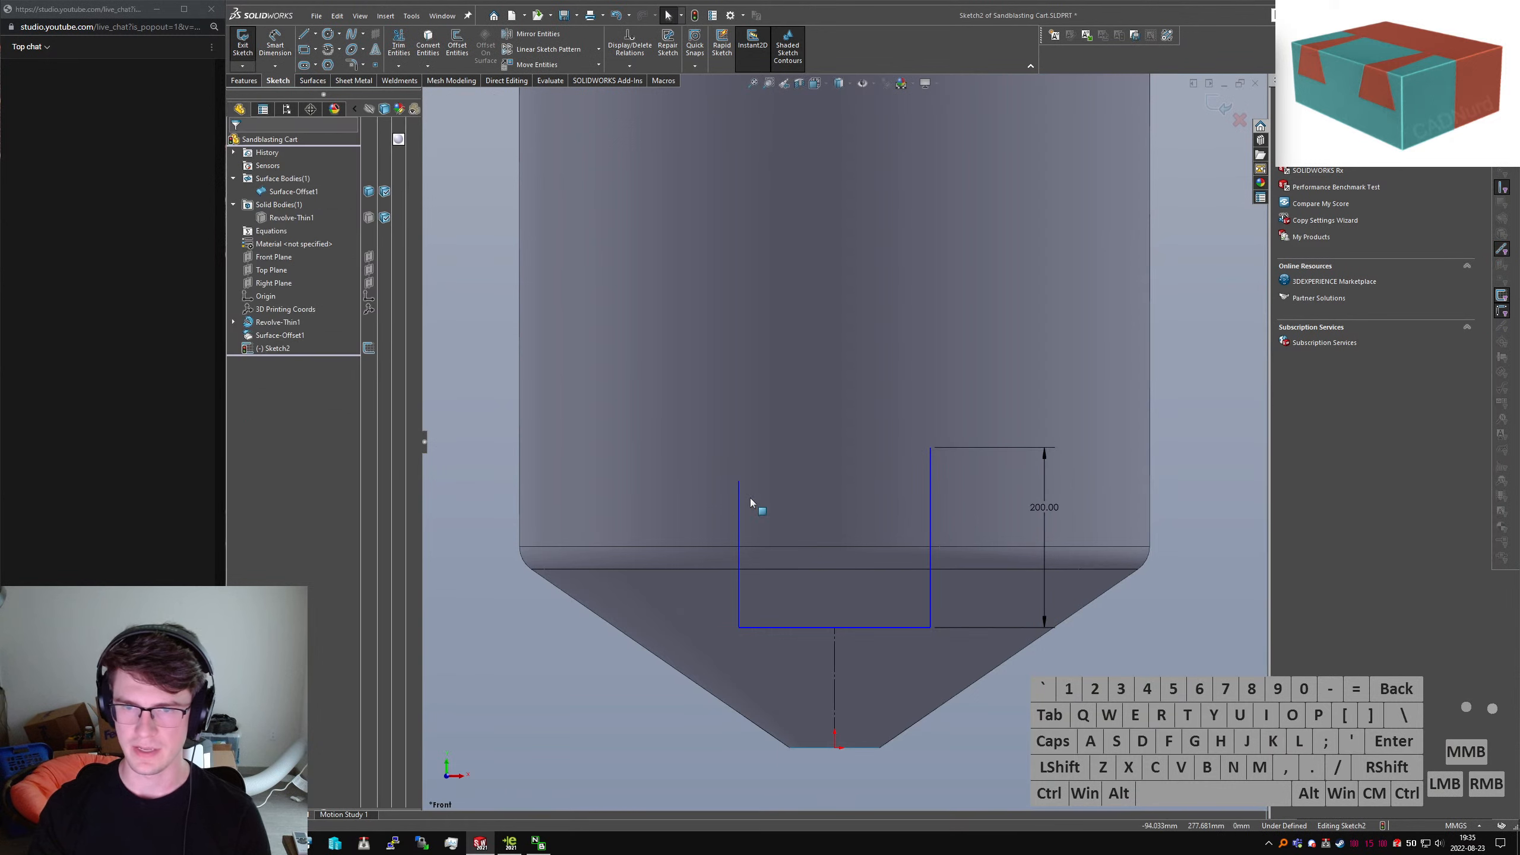
click(741, 506)
ctrl+click(934, 508)
key(alt+q)
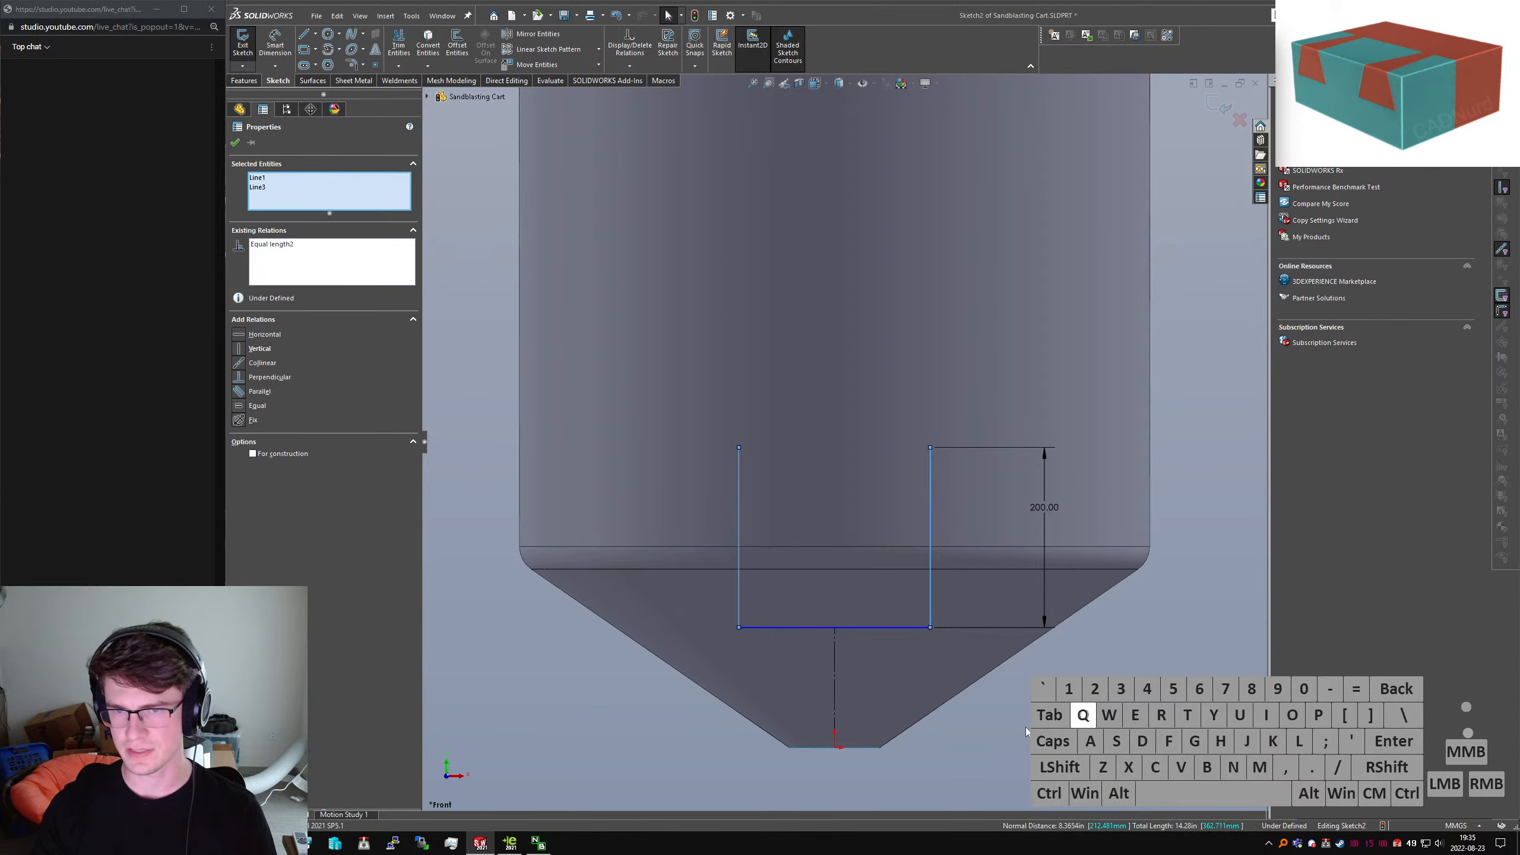
click(903, 548)
Dimension the U's width between the sides, correcting it from 136 to 150 mm
right_drag(902, 548, 900, 512)
click(740, 476)
click(931, 477)
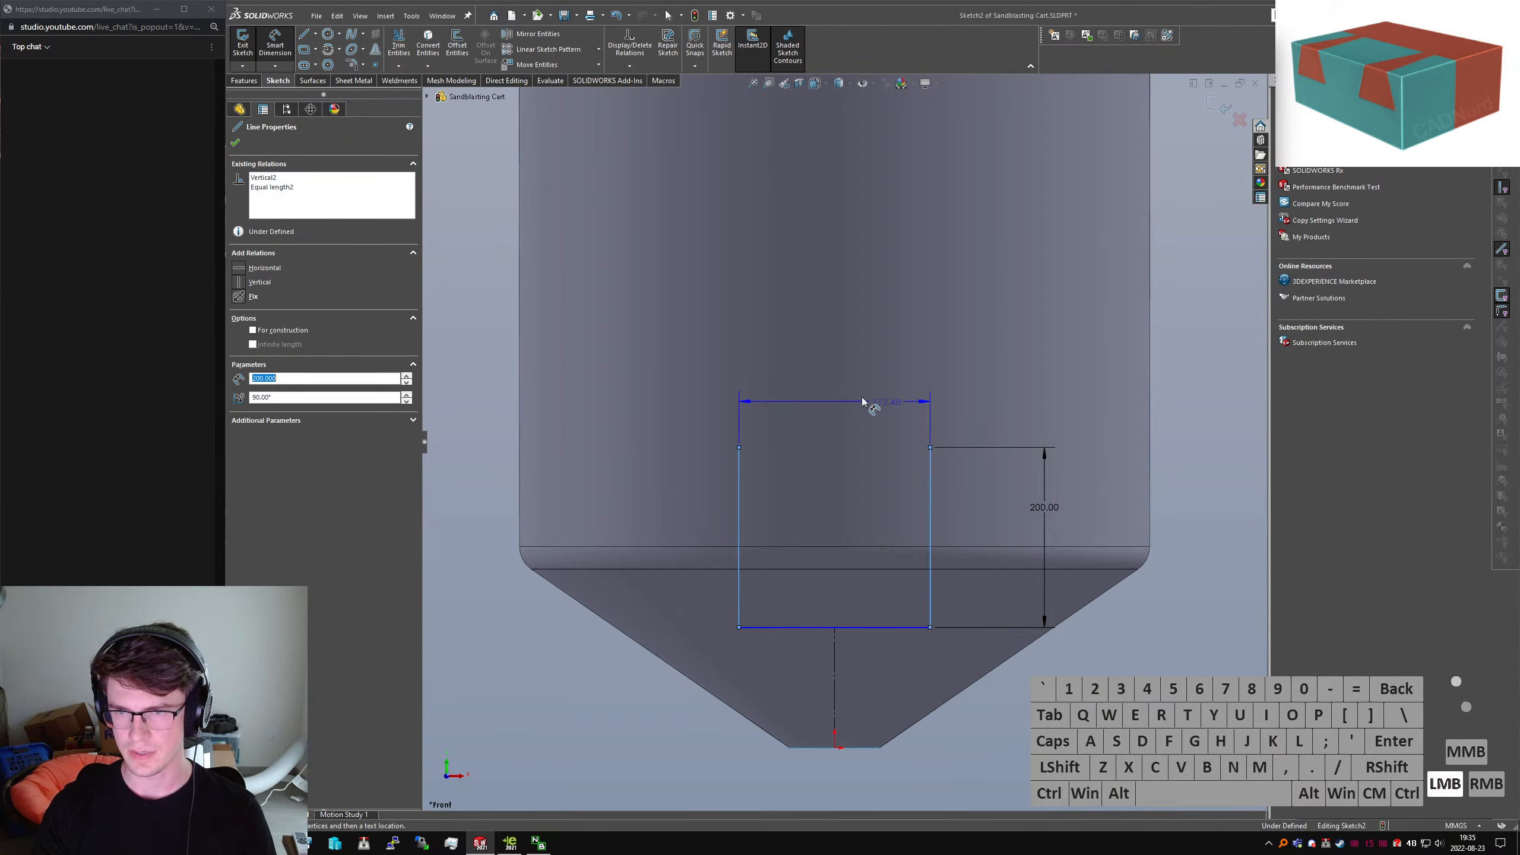
click(865, 396)
text(136)
key(Return)
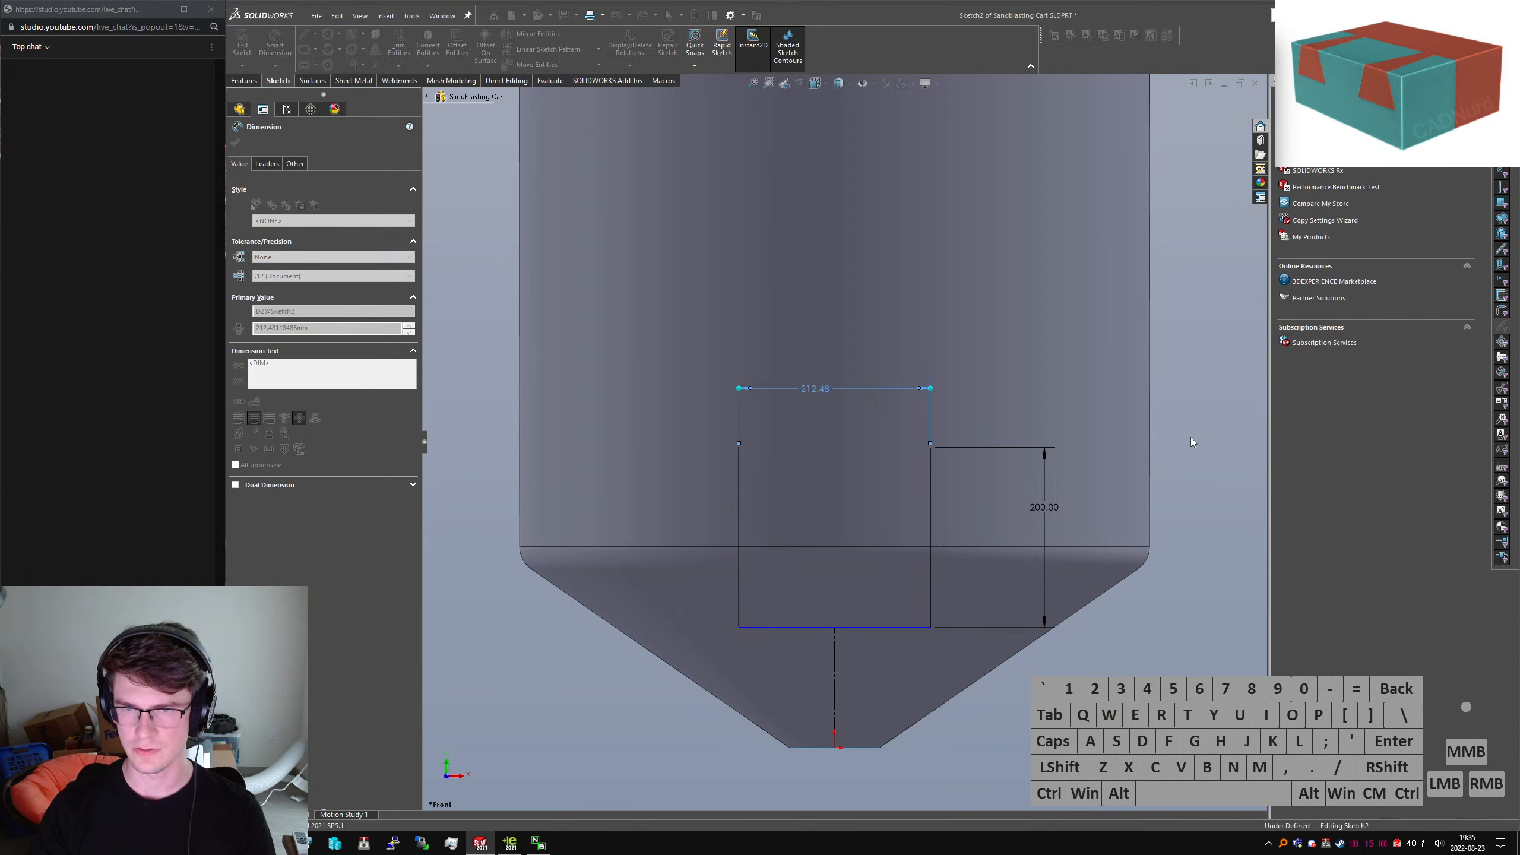
double_click(823, 389)
text(150)
key(Return)
Dimension the bottom line 150 mm above the sketch origin
click(847, 628)
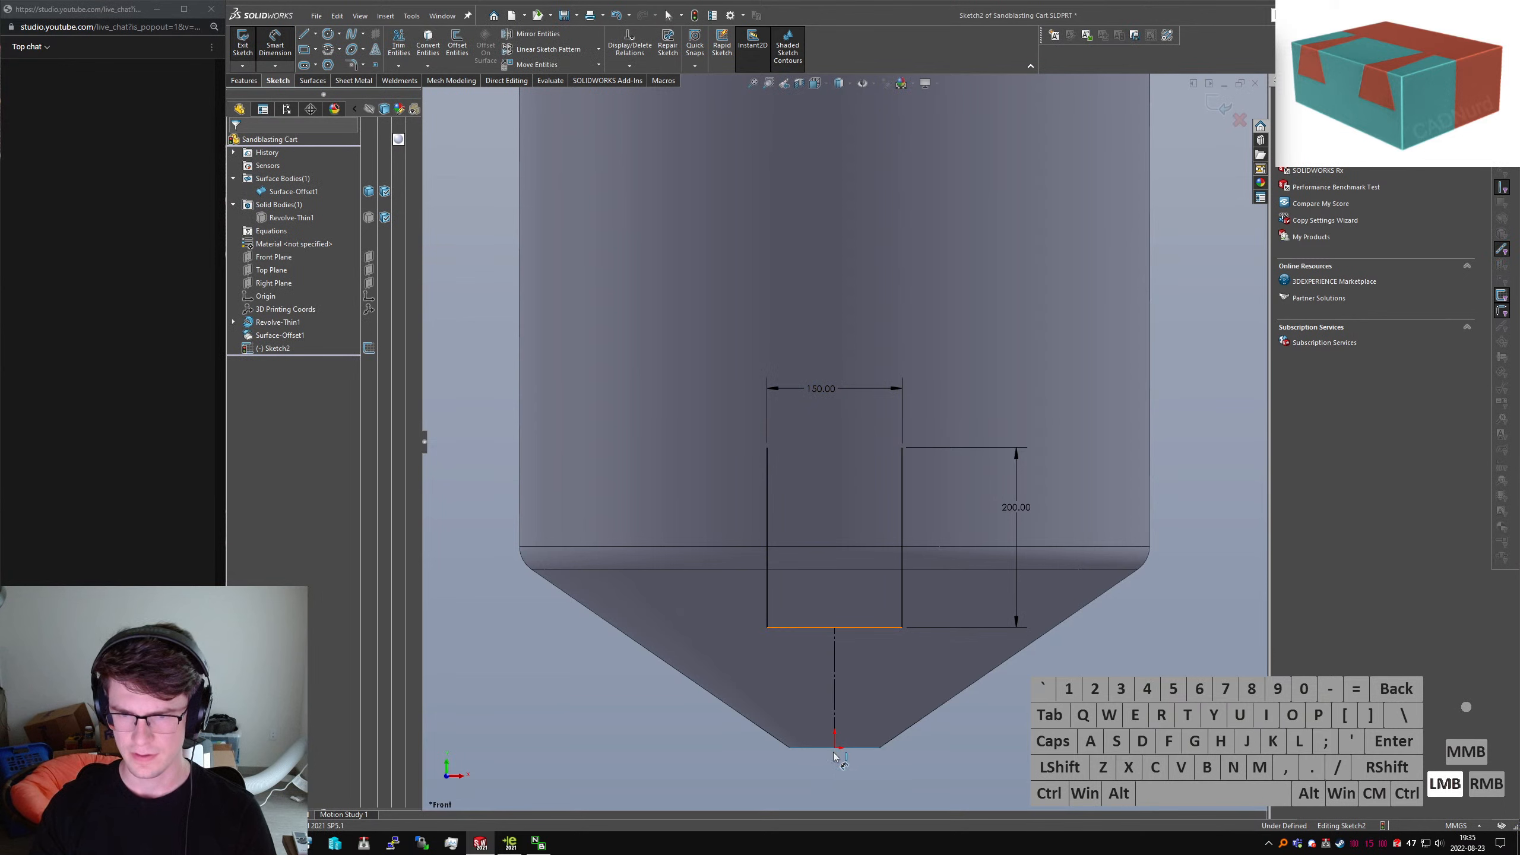
click(834, 750)
click(1041, 696)
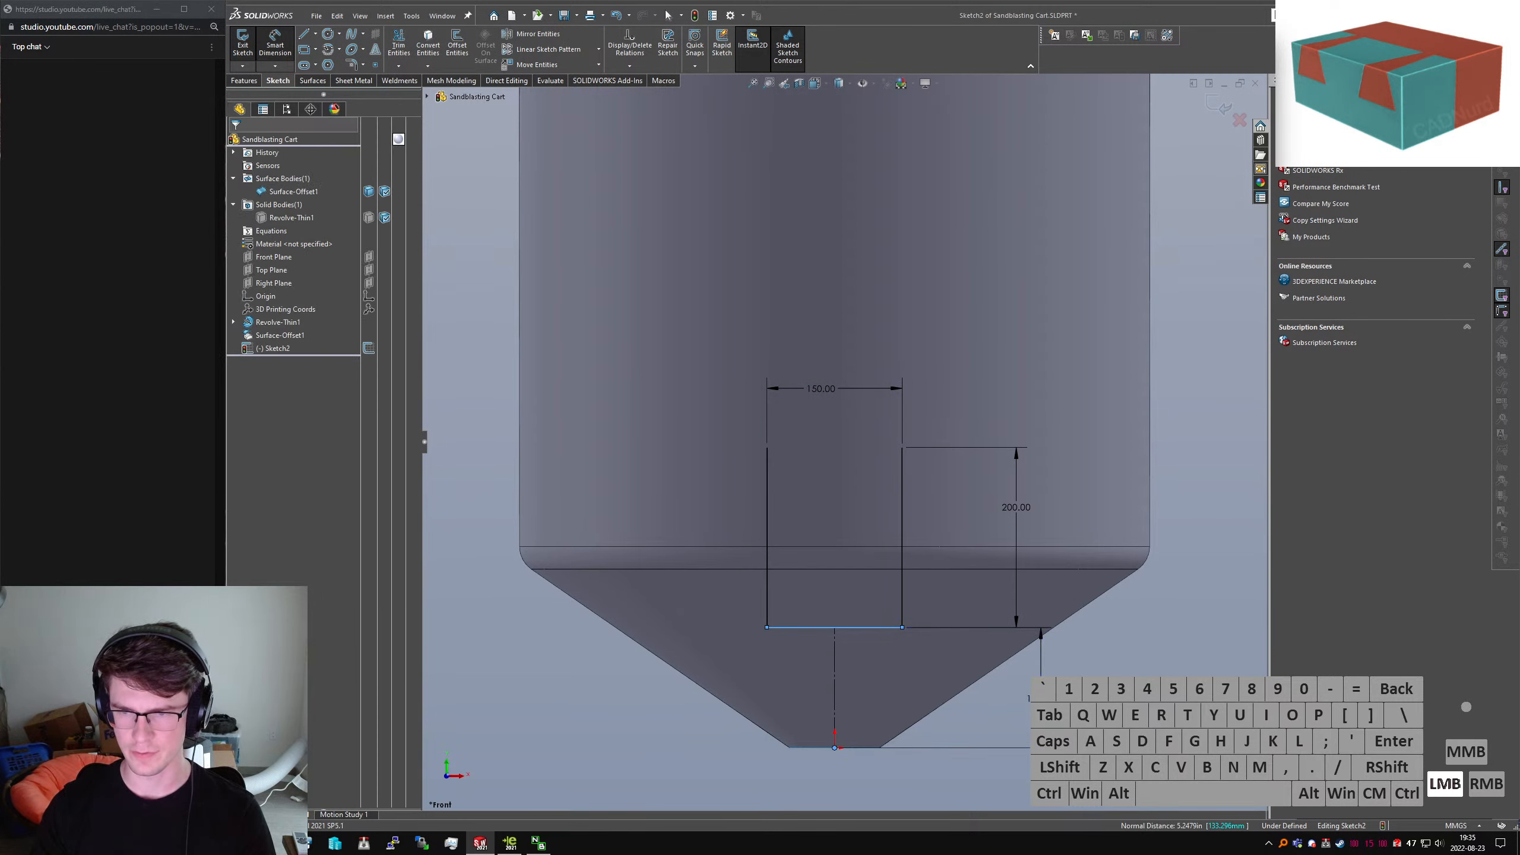
text(150)
key(Return)
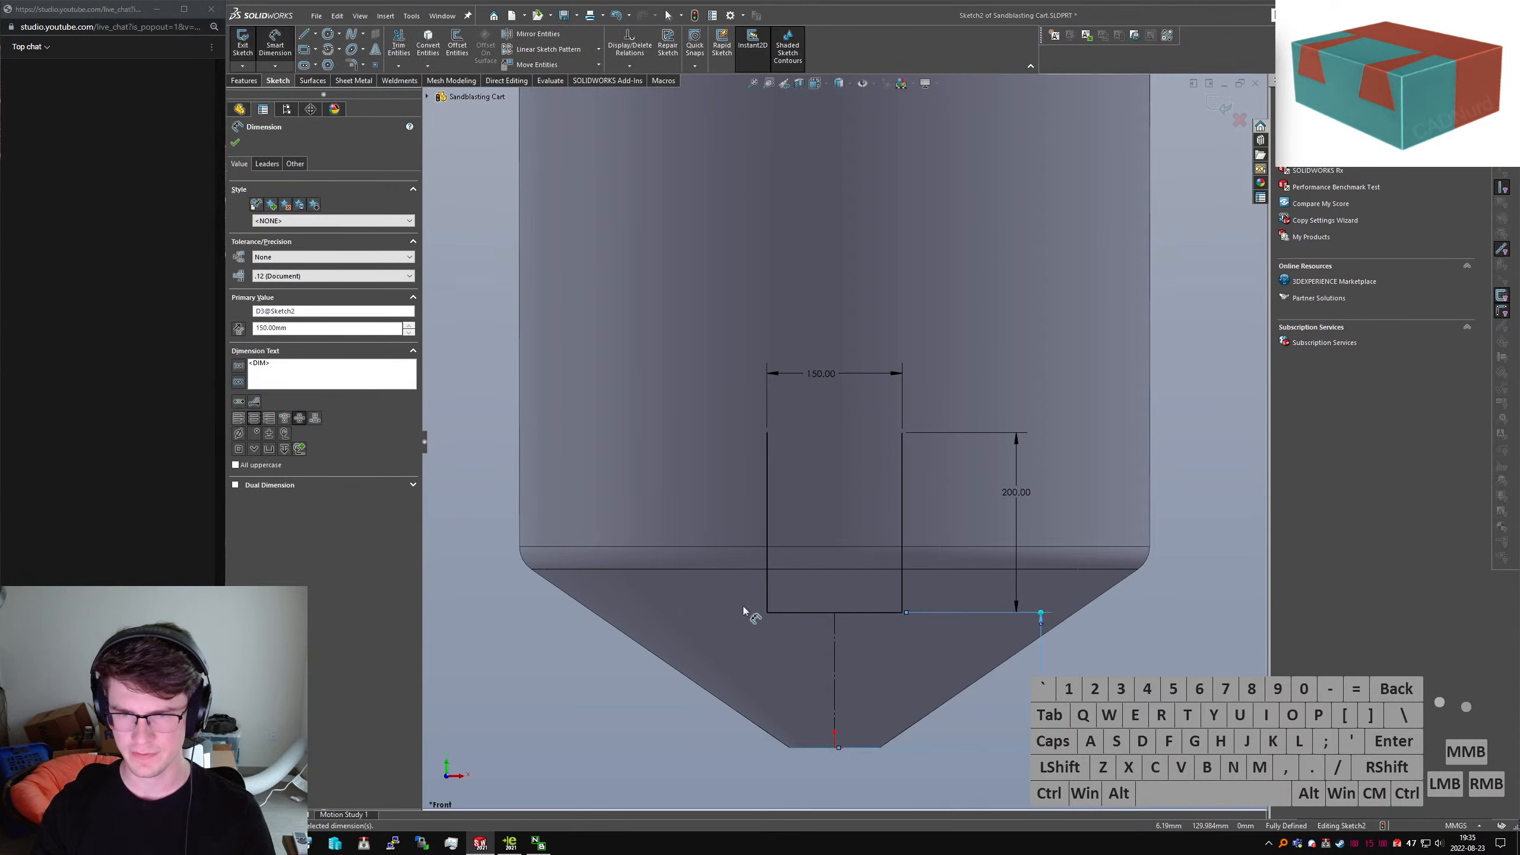
click(587, 354)
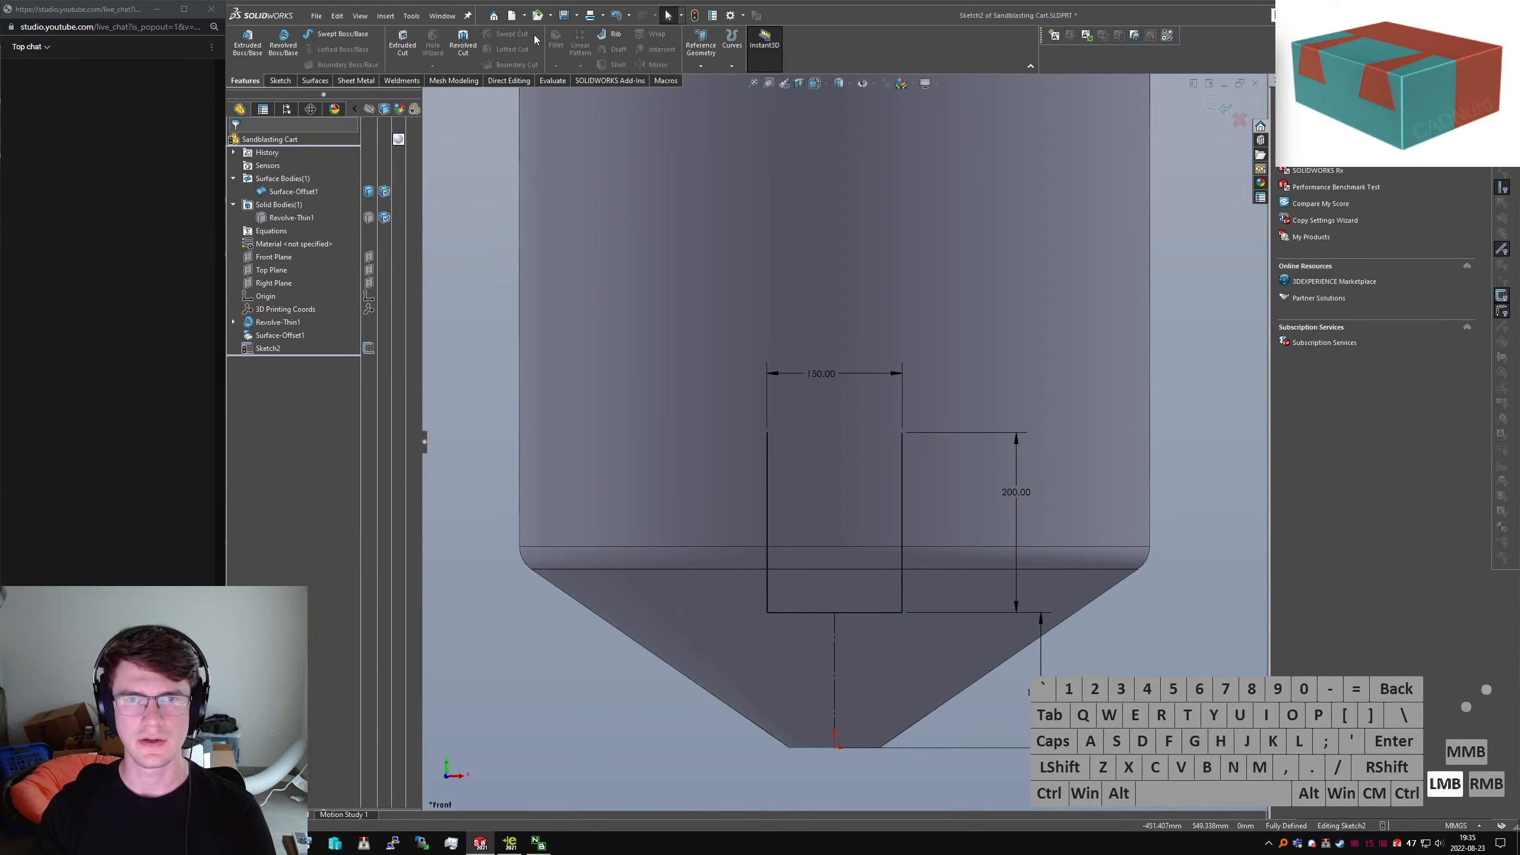
click(354, 80)
click(255, 57)
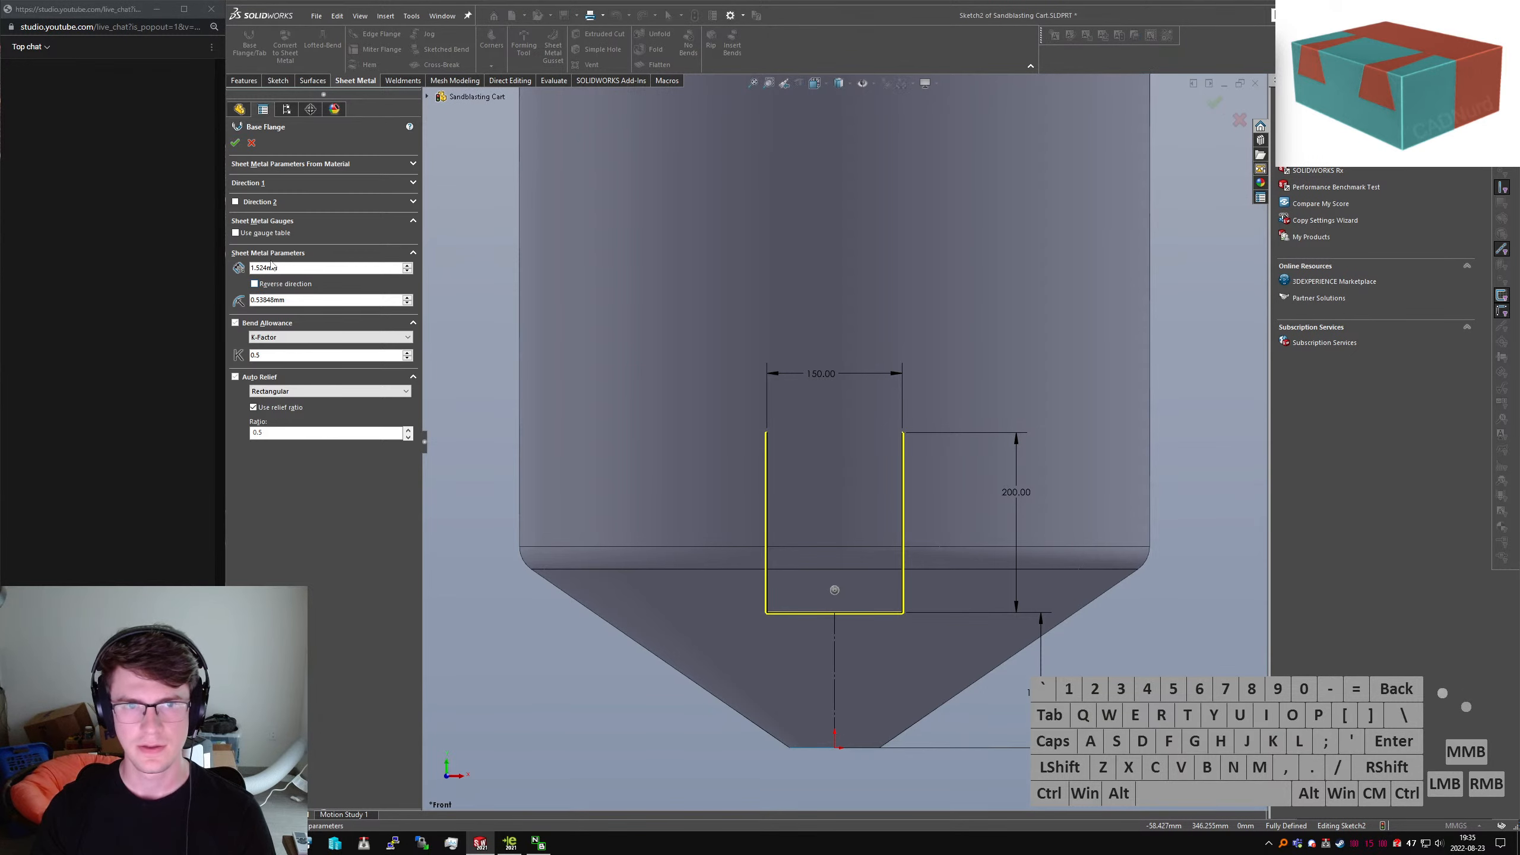
Set the sheet thickness to 5 mm and the bend radius to 5 mm, with the thickness reversed
double_click(278, 268)
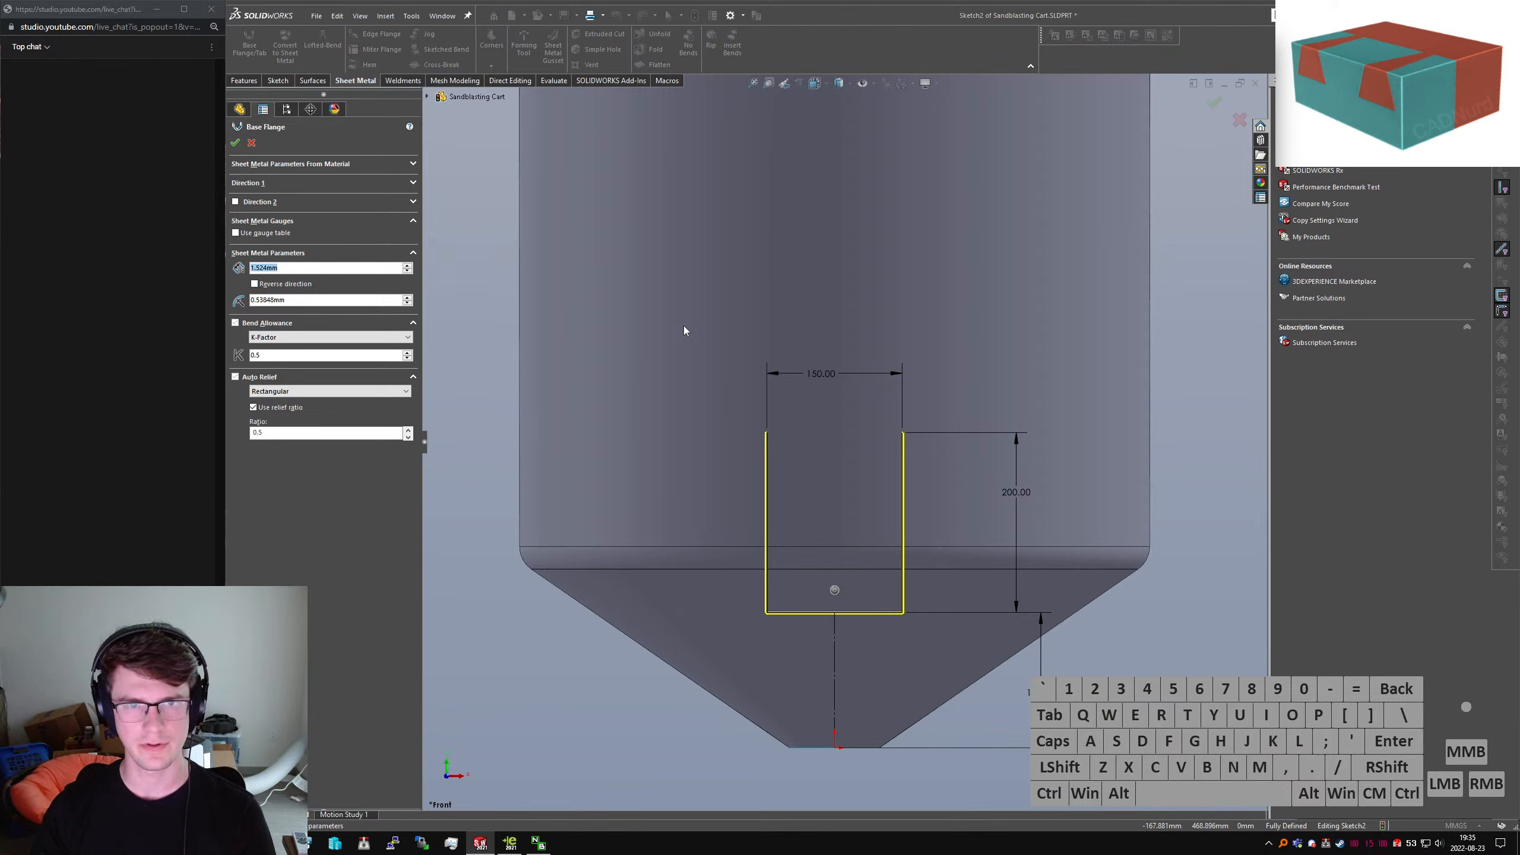
text(5)
key(Return)
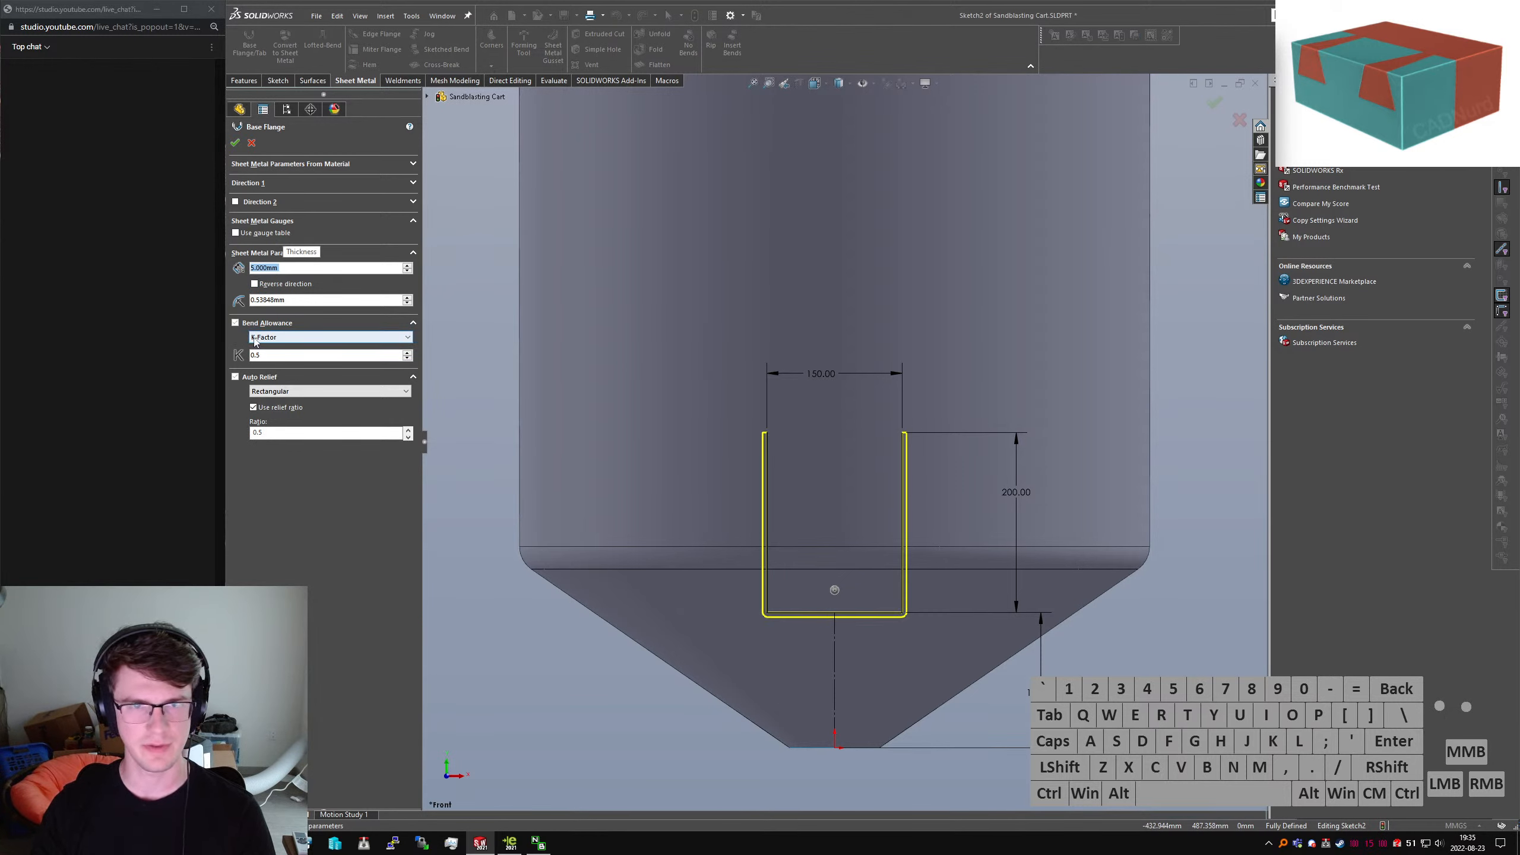
double_click(293, 300)
text(5)
key(Return)
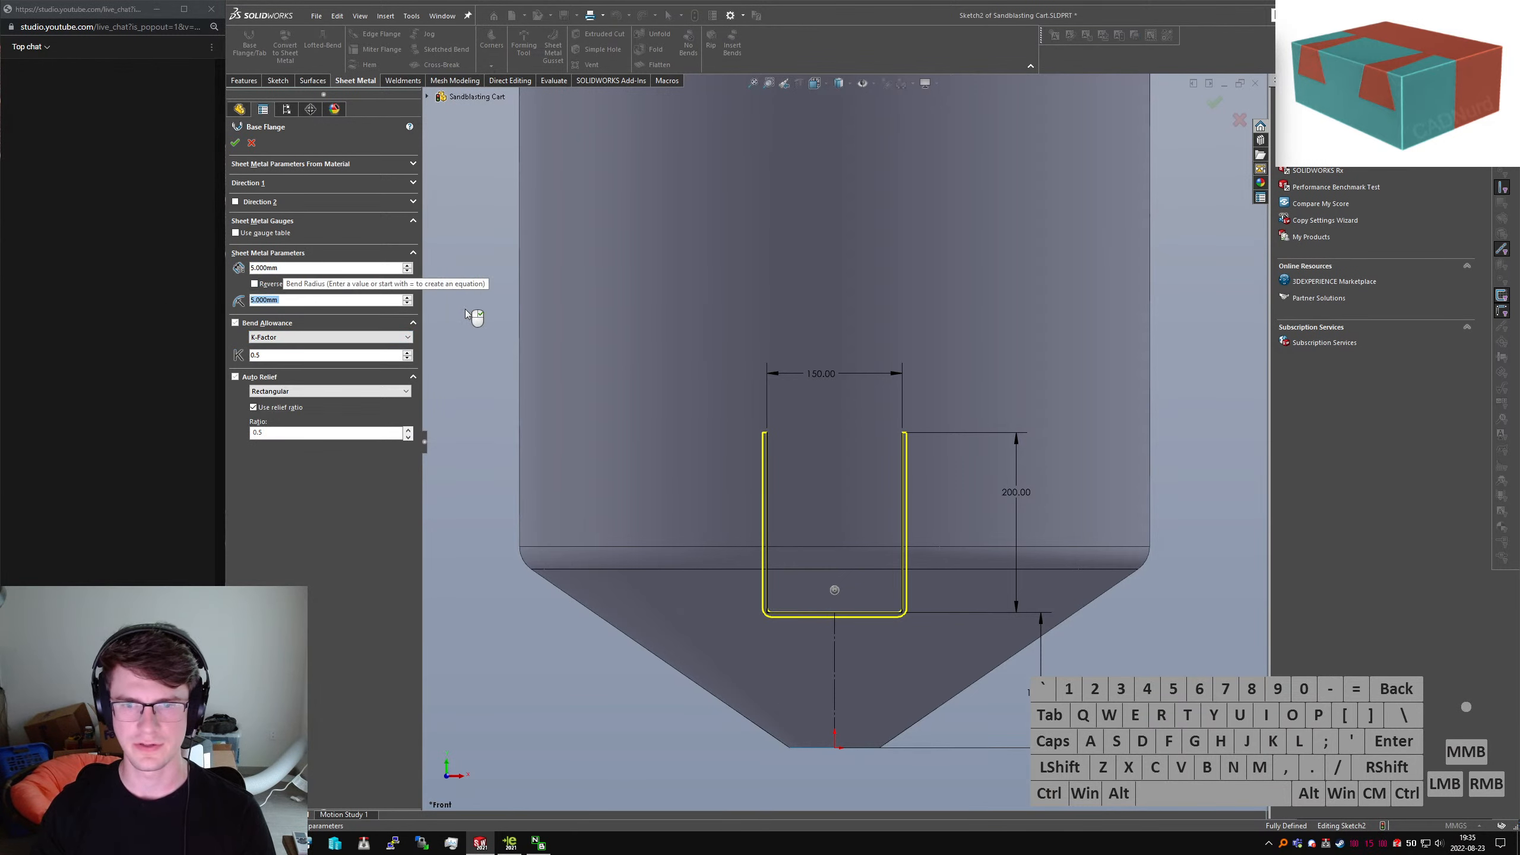
click(267, 285)
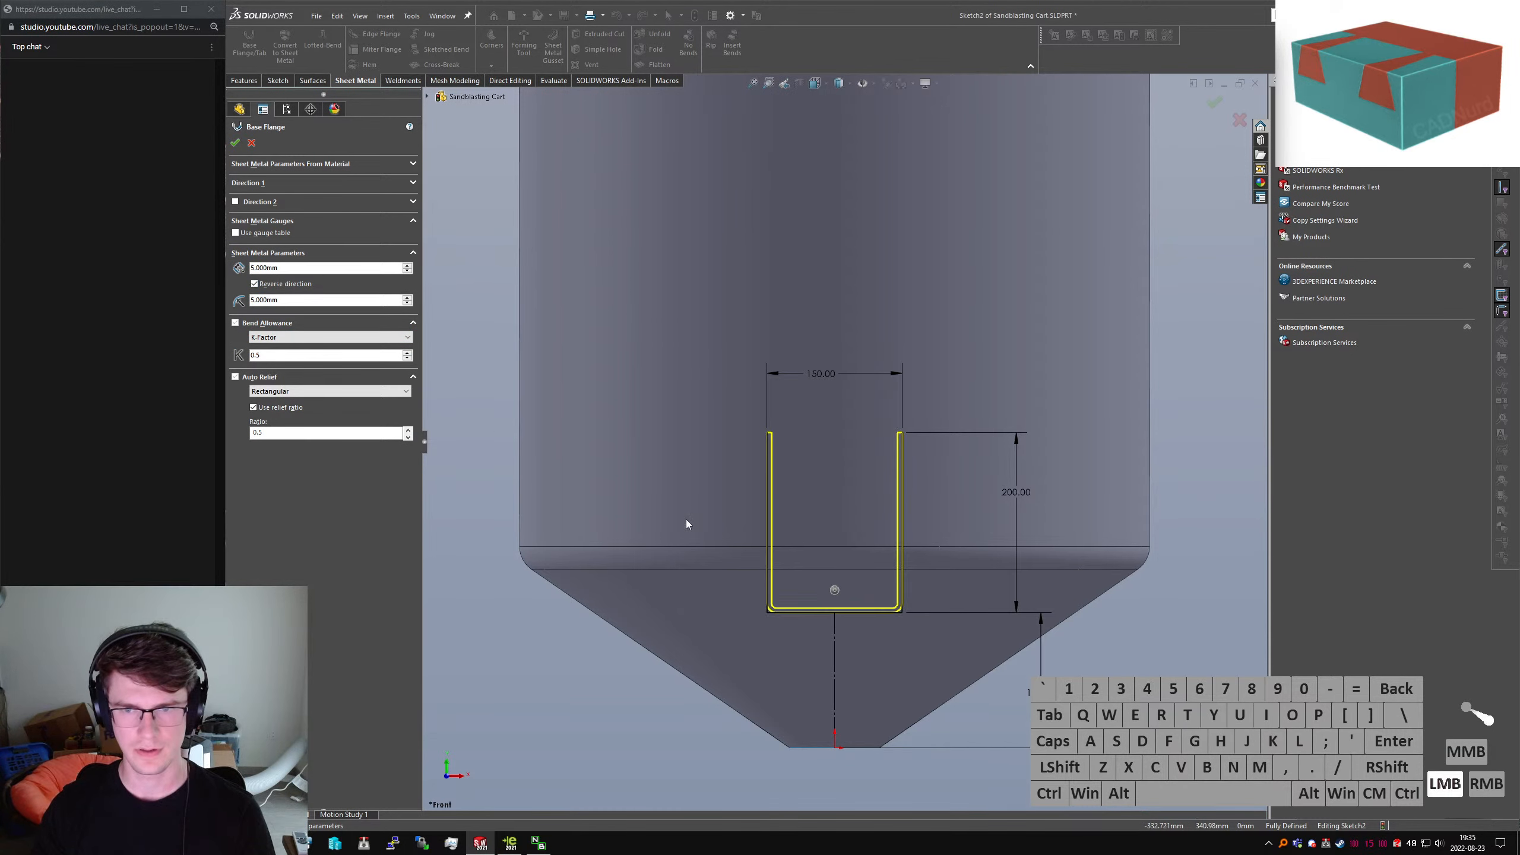
Give Direction 1 a Blind end condition with a trial depth of 2000 mm
scroll(846, 576, down, 5)
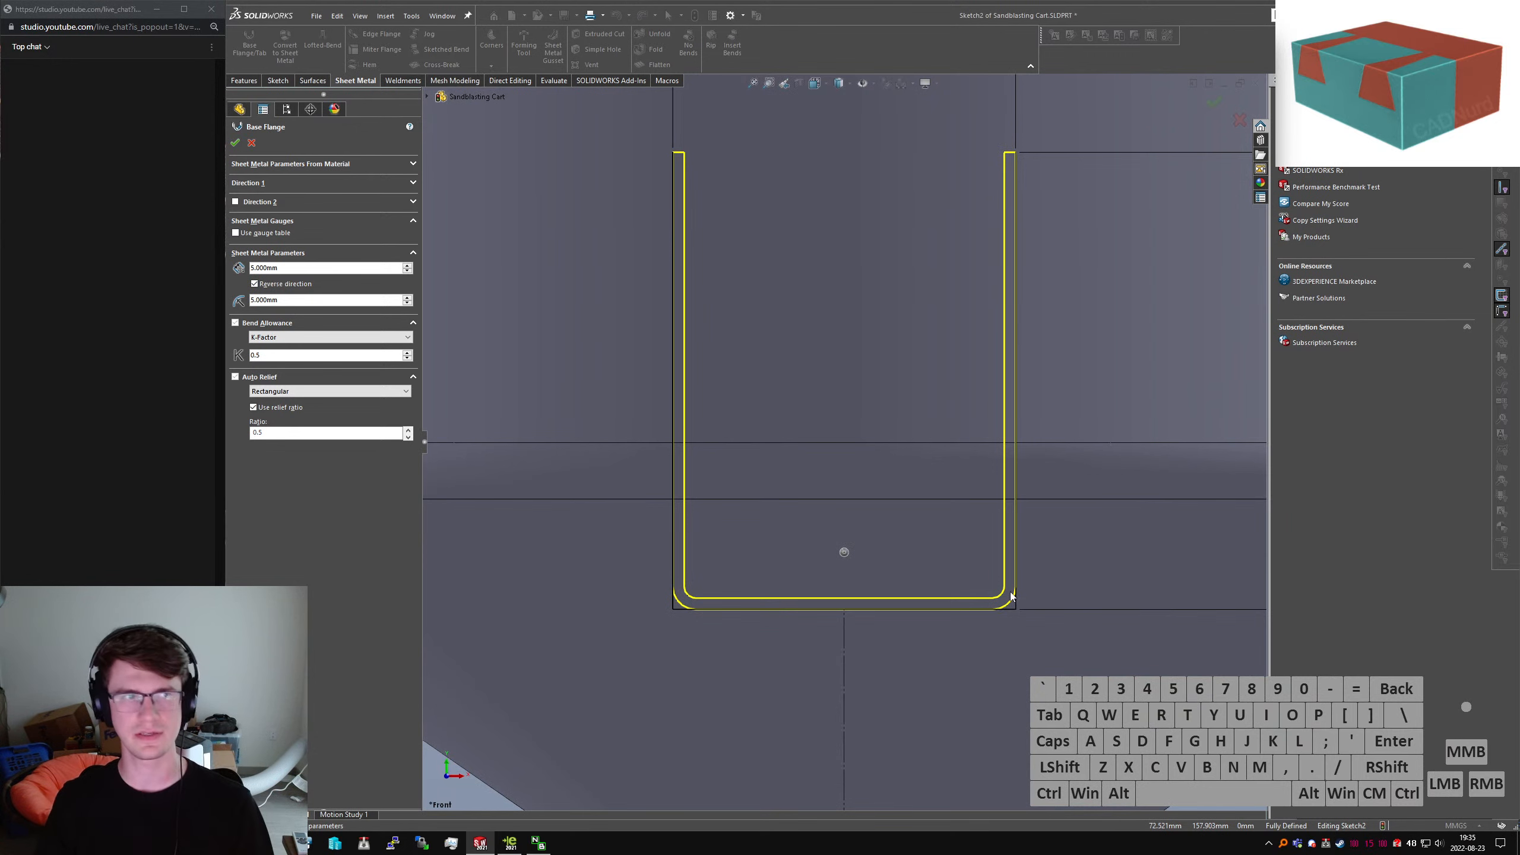
scroll(780, 502, up, 3)
middle_drag(780, 503, 898, 525)
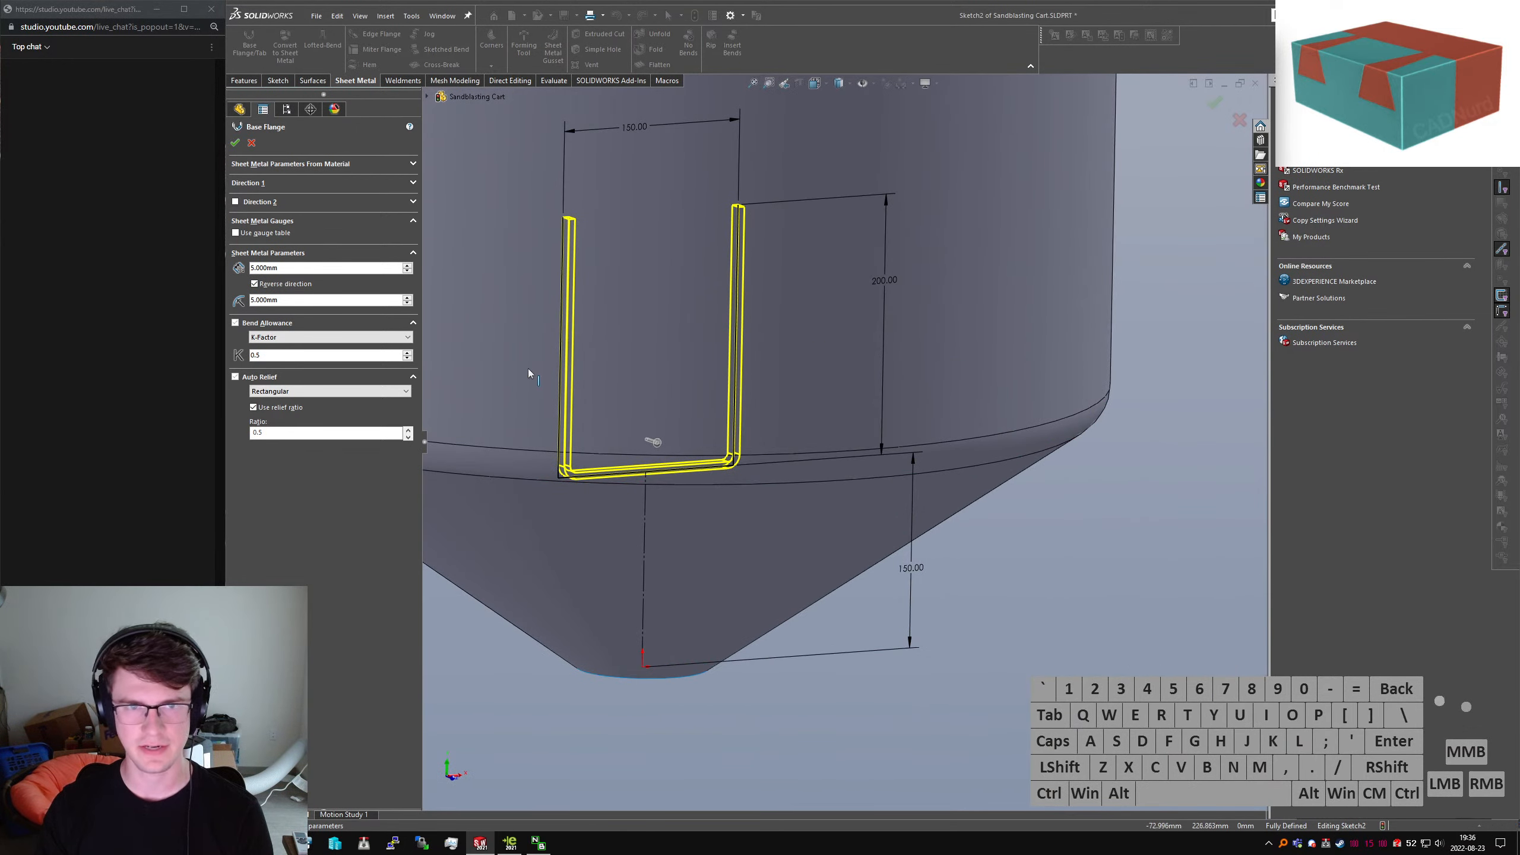
click(250, 184)
click(312, 200)
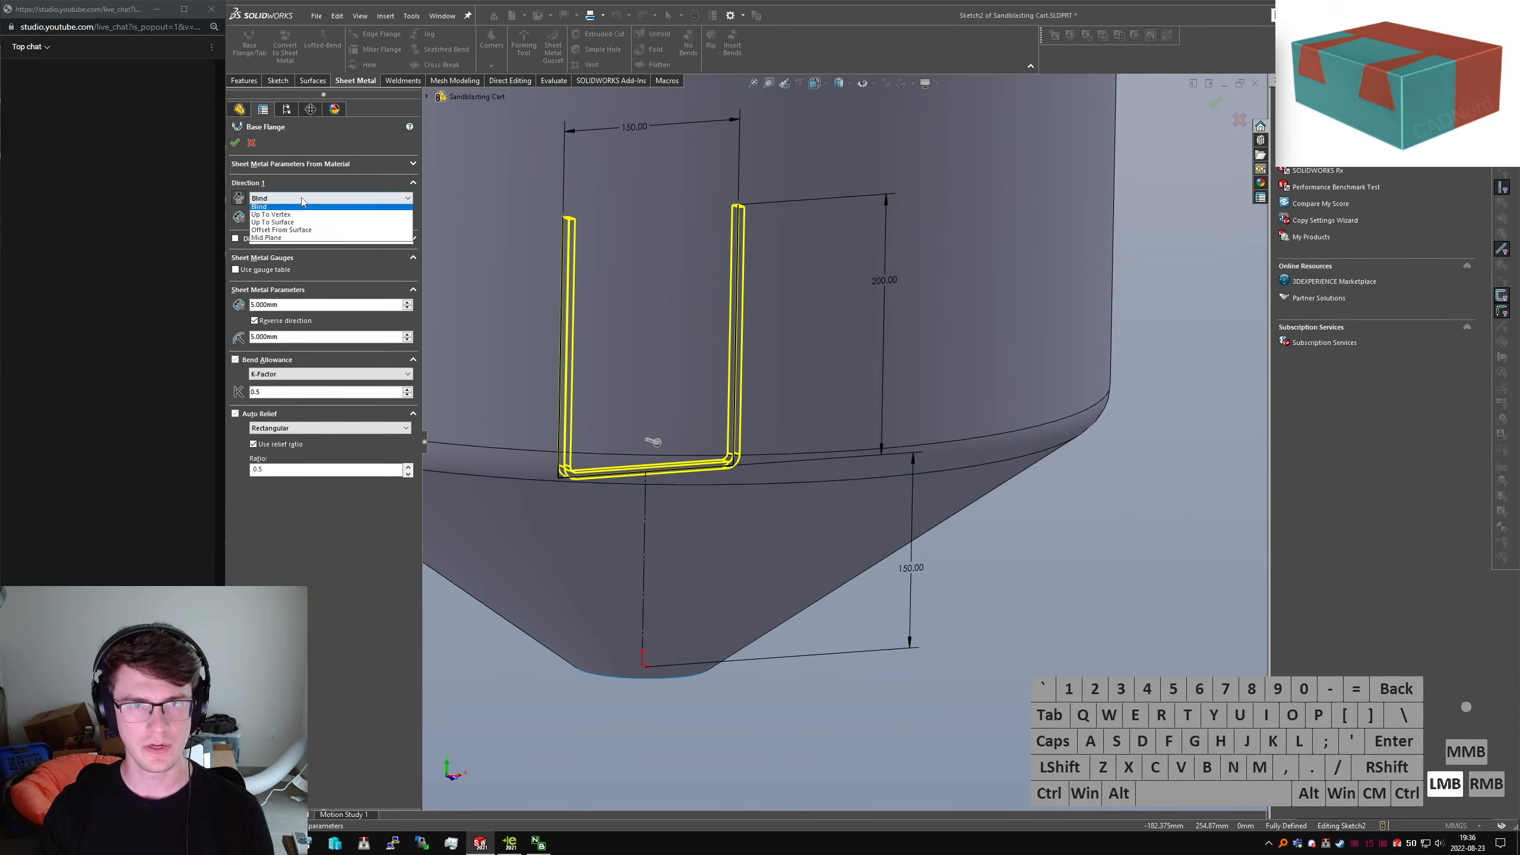
click(313, 202)
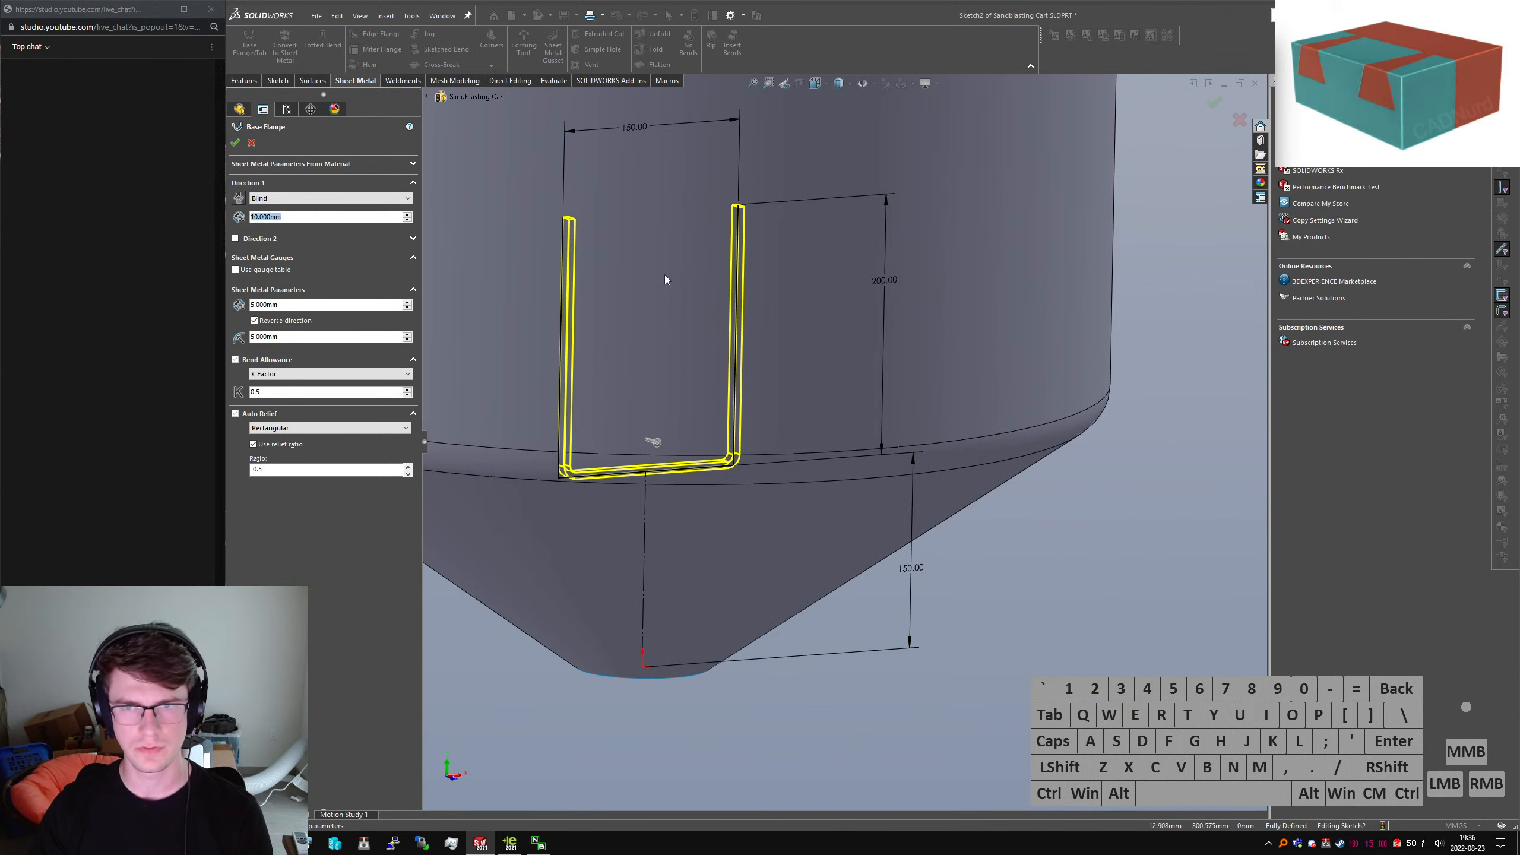
text(2000)
key(Return)
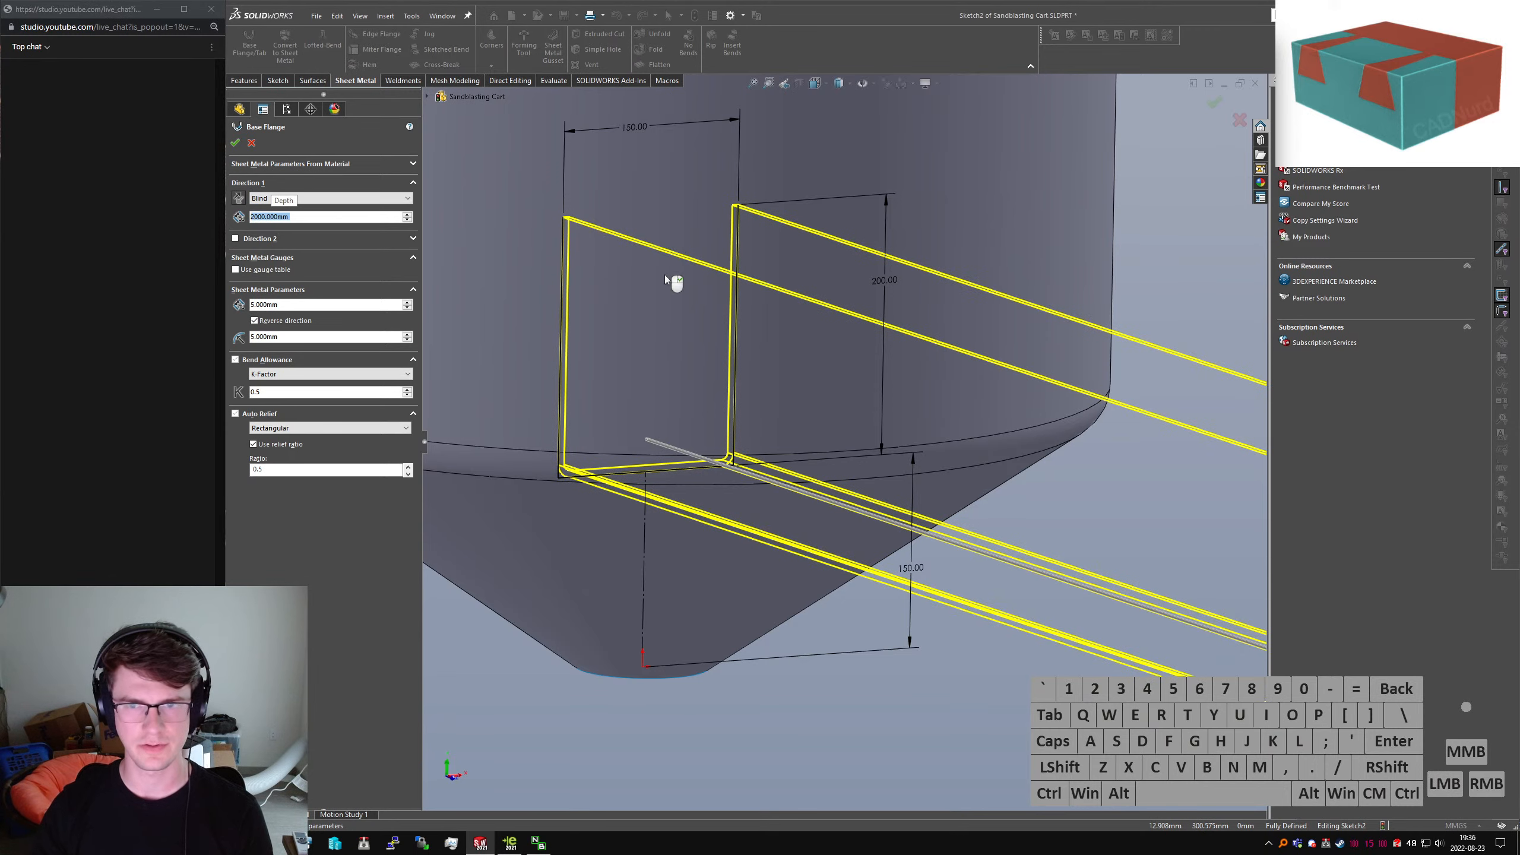
Reduce the flange depth to 500 mm and accept Base-Flange1
middle_drag(665, 274, 963, 378)
click(300, 218)
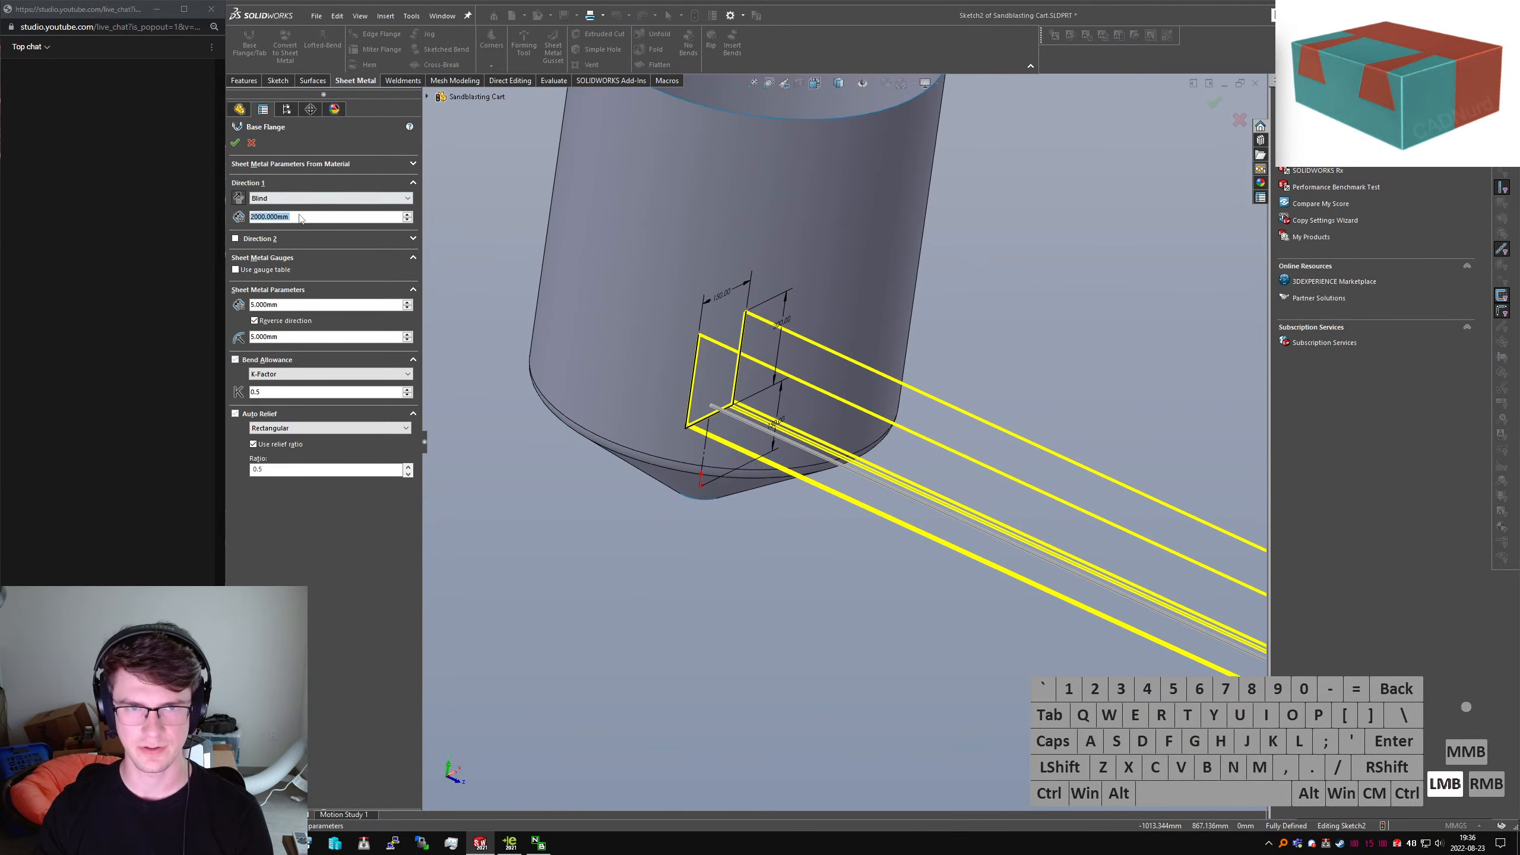
text(500)
key(Return)
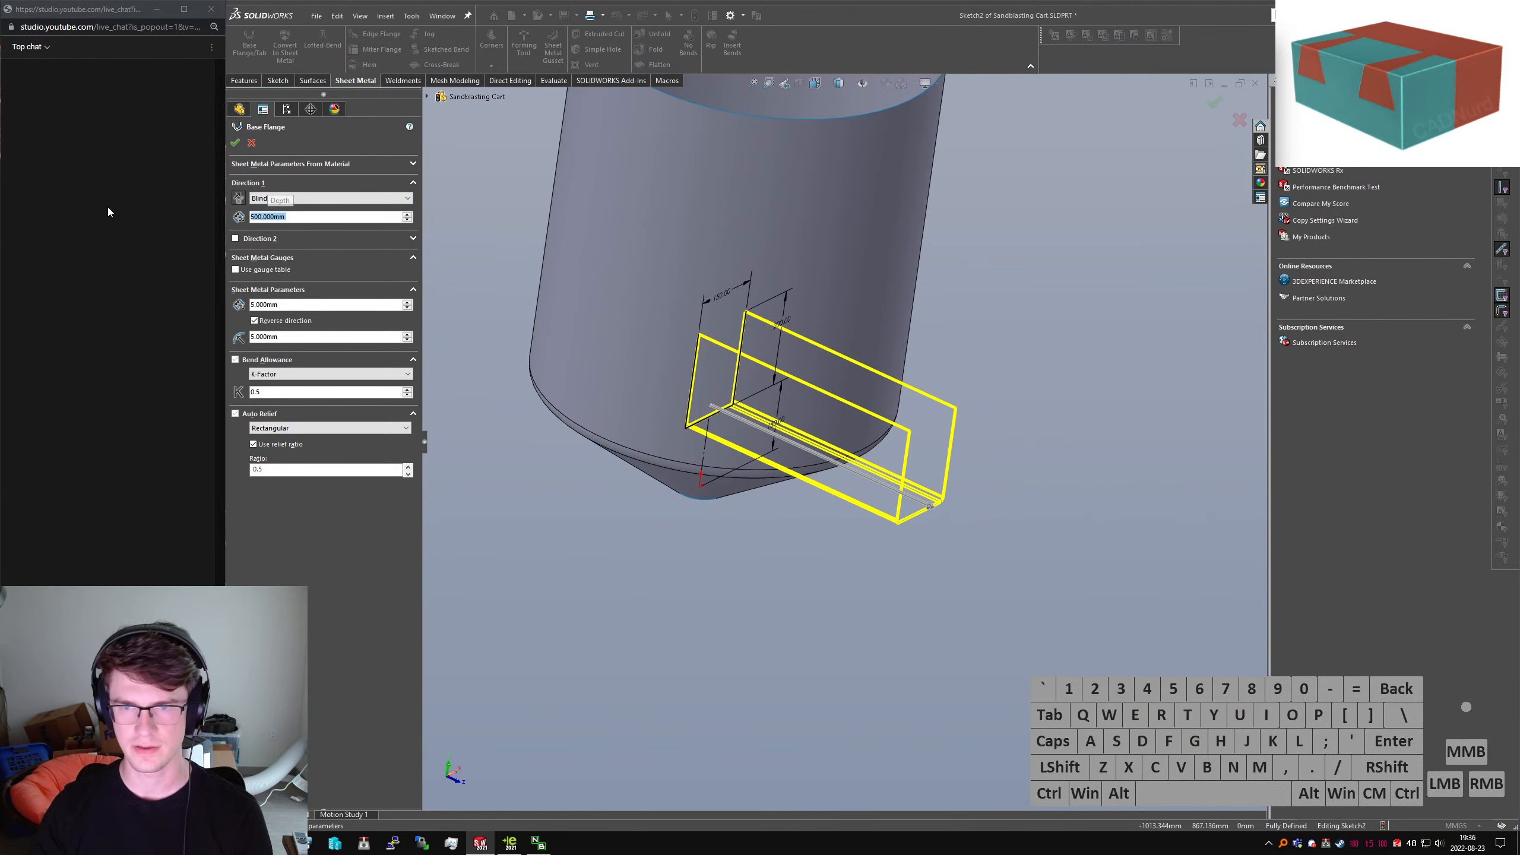
middle_drag(931, 359, 677, 328)
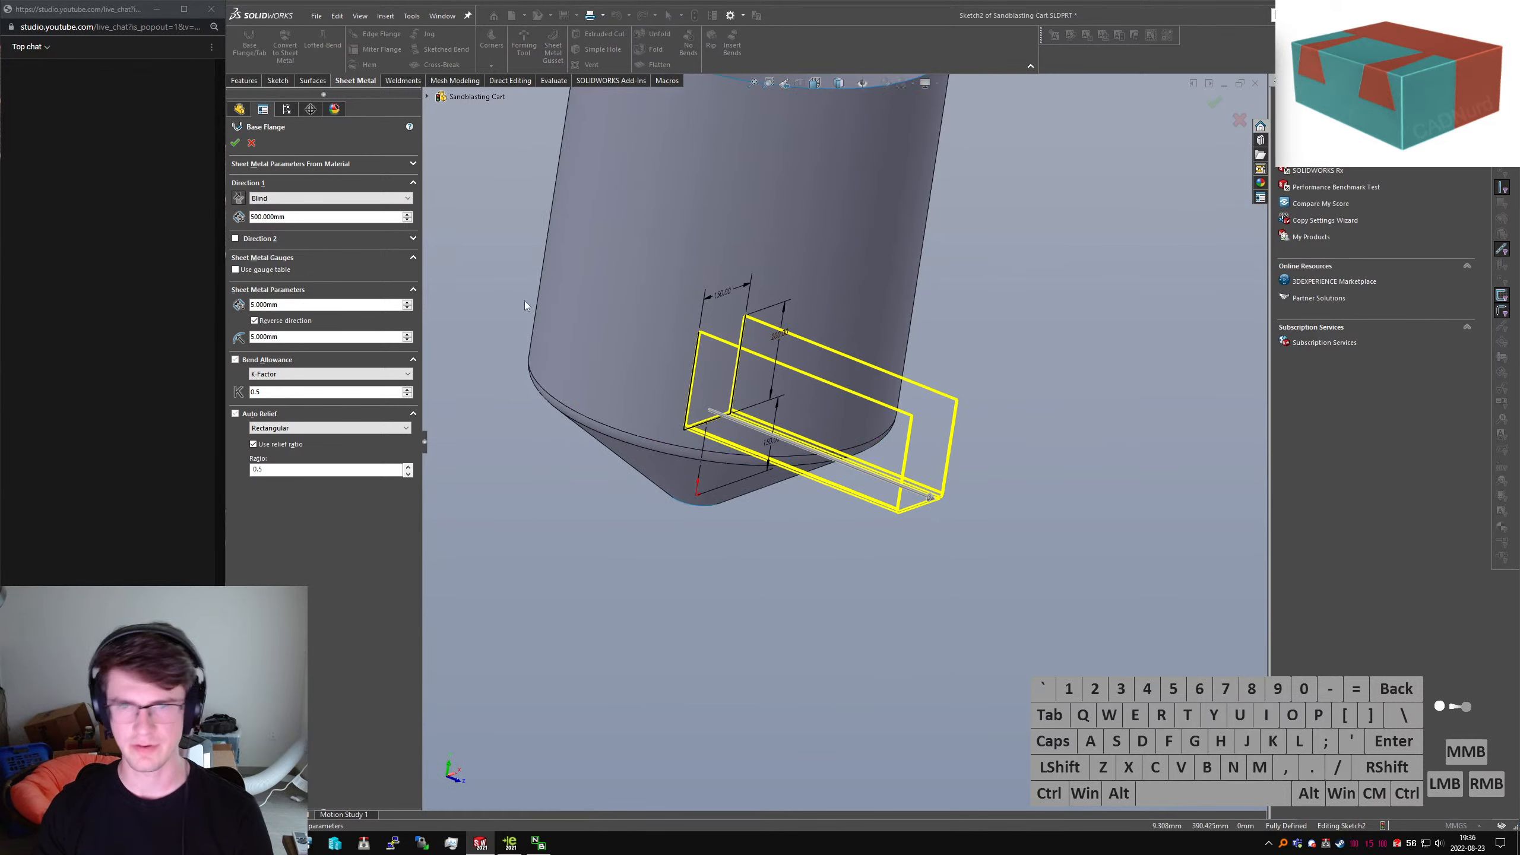
click(234, 142)
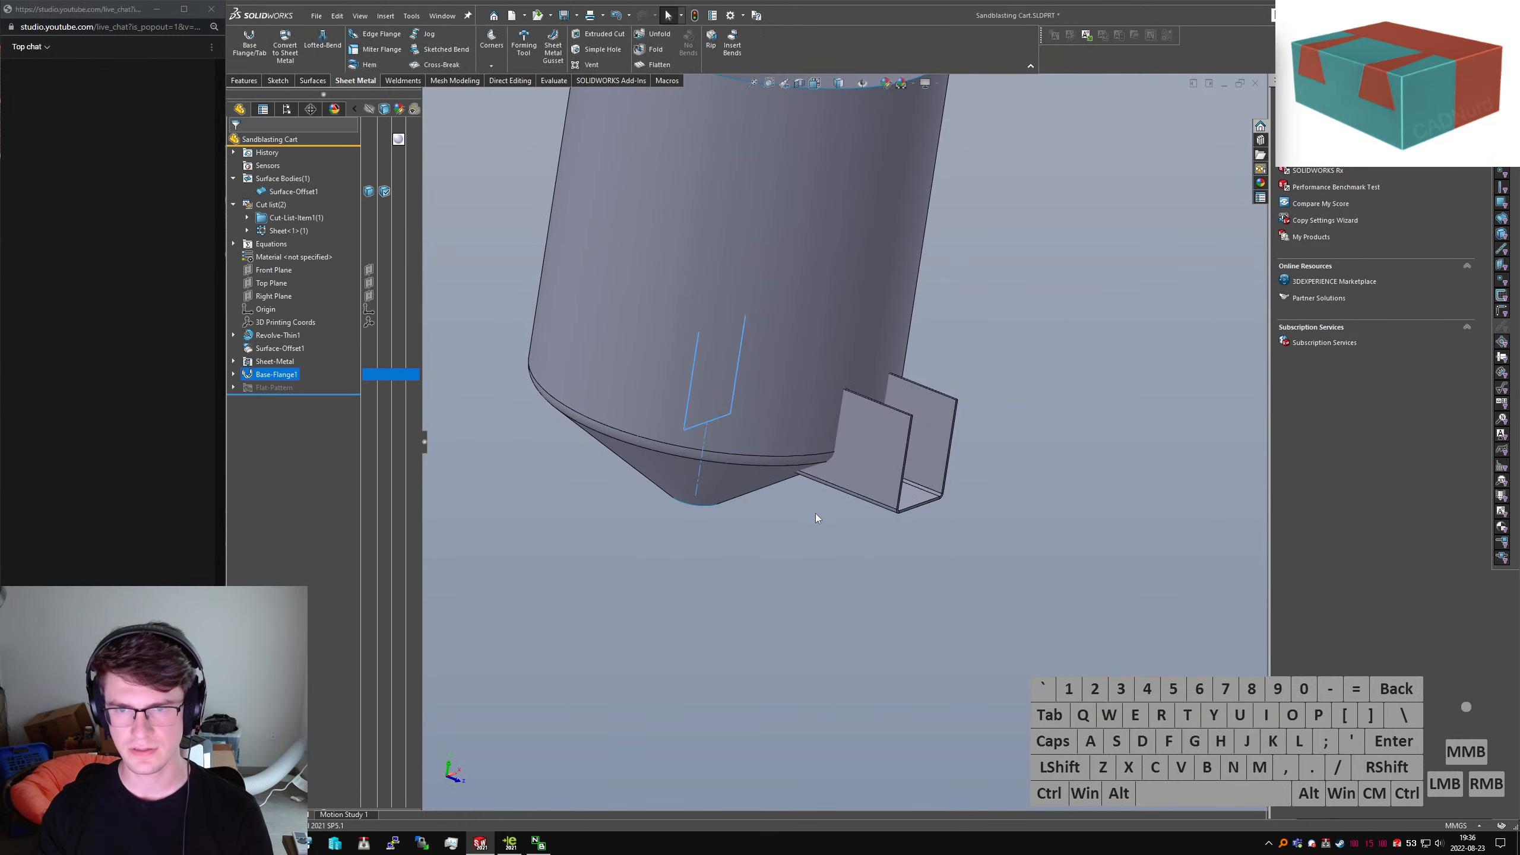
Search for a trim command with 'strim' and 'trim', clearing each attempt
text(strim)
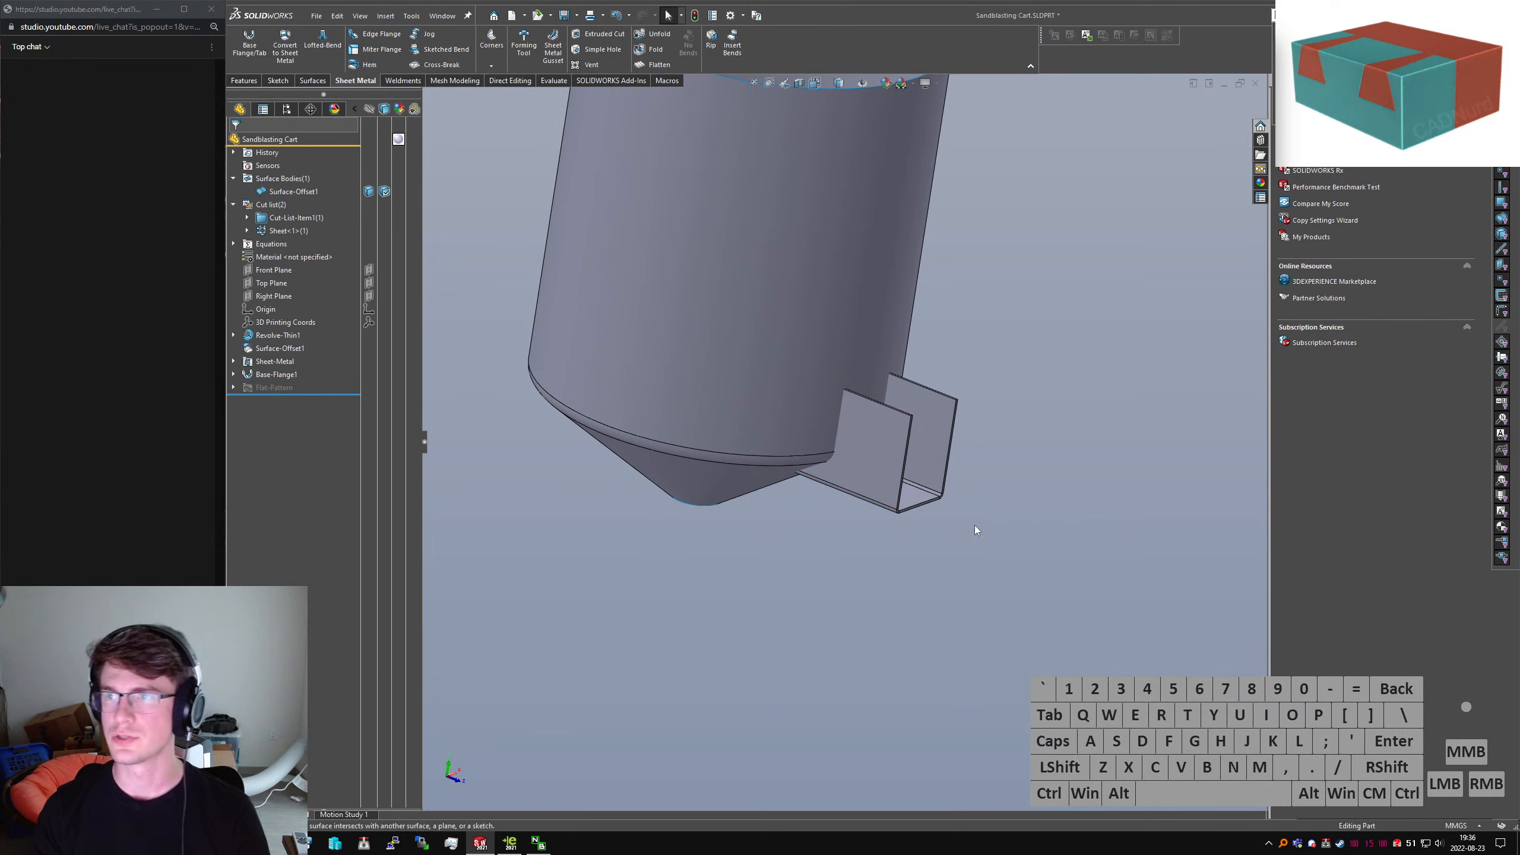
key(ctrl+a)
key(BackSpace)
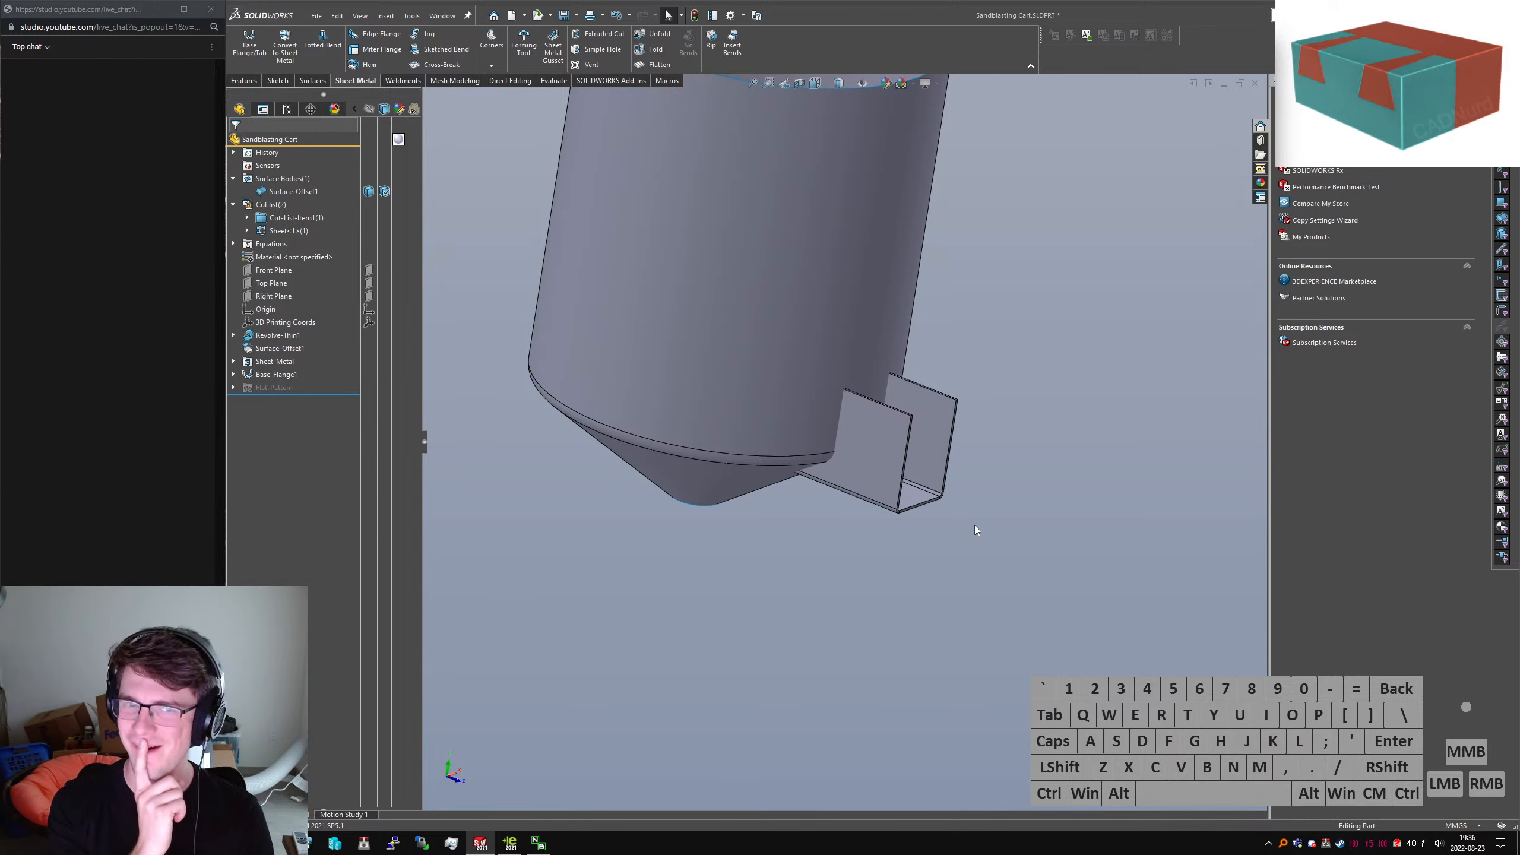
text(trim)
key(ctrl+a)
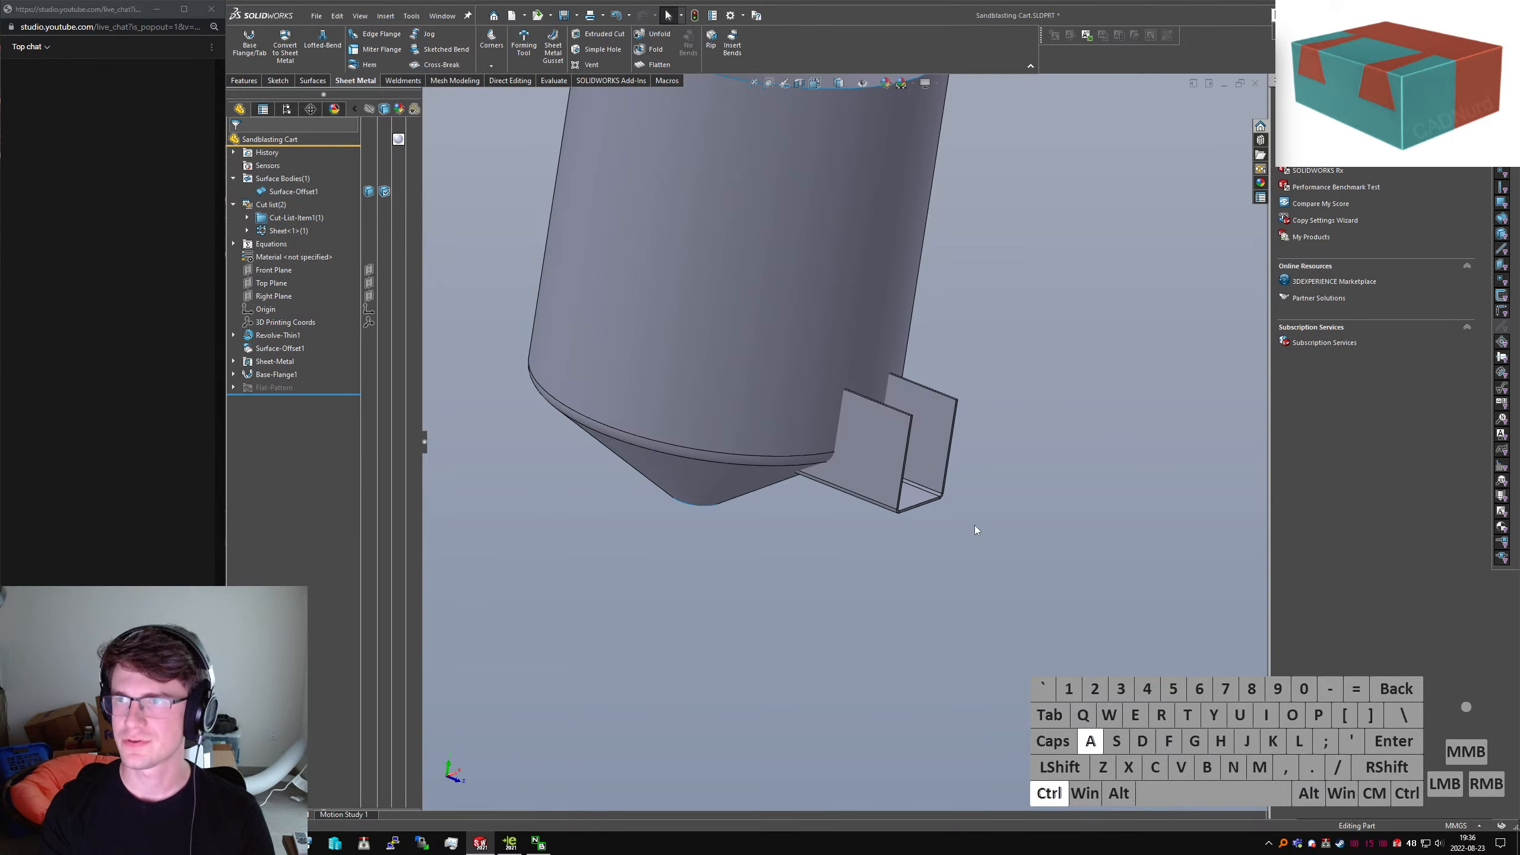
key(BackSpace)
text(trim)
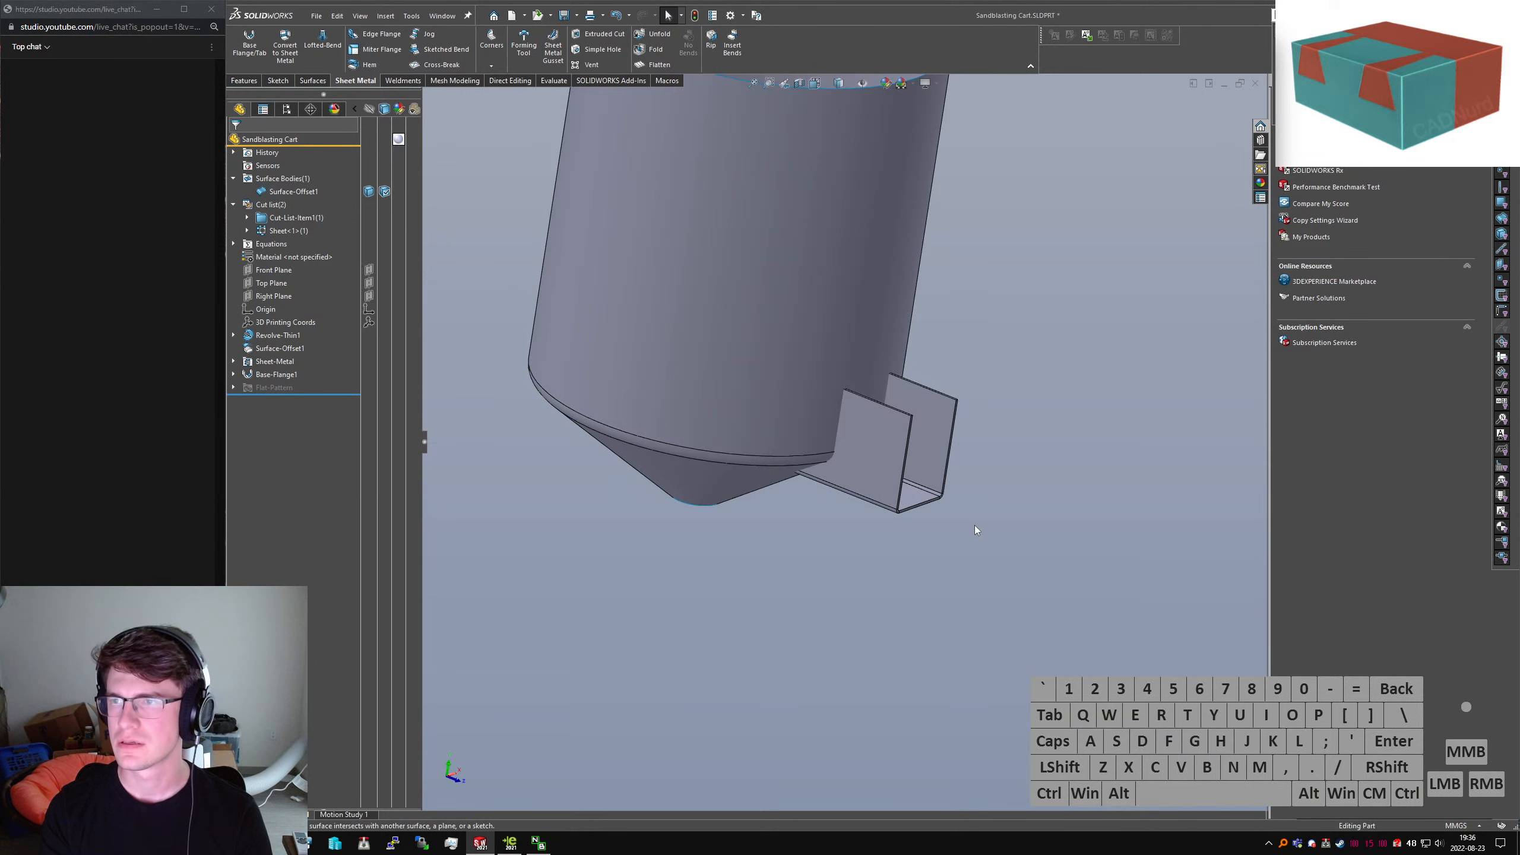
key(ctrl+a)
key(BackSpace)
Orbit down onto the bracket and launch Intersect from the 'sinter' search
scroll(879, 398, up, 5)
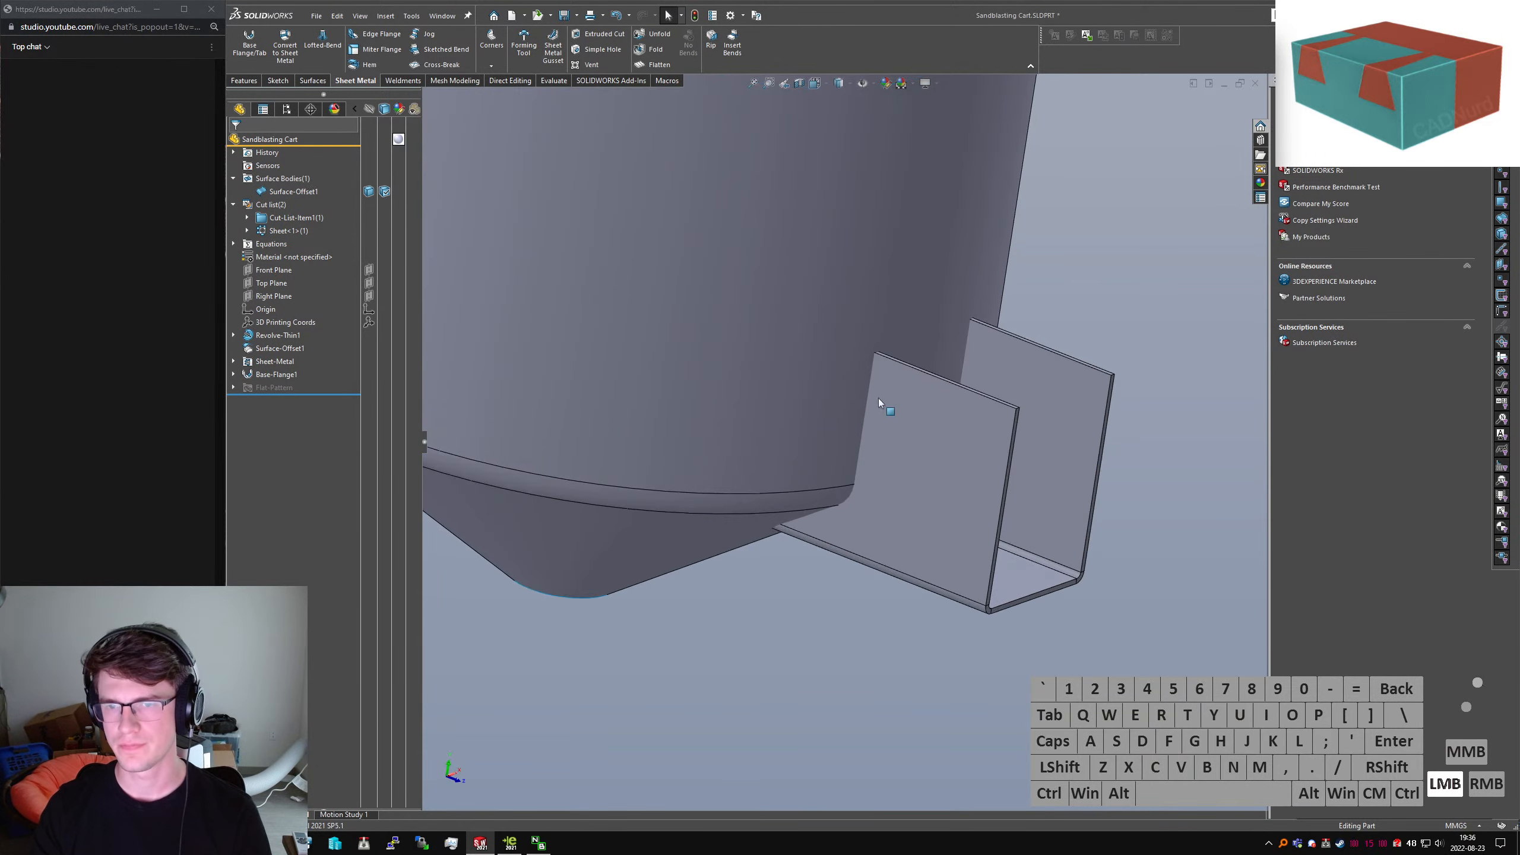
middle_drag(879, 399, 896, 475)
click(1205, 313)
text(sinte)
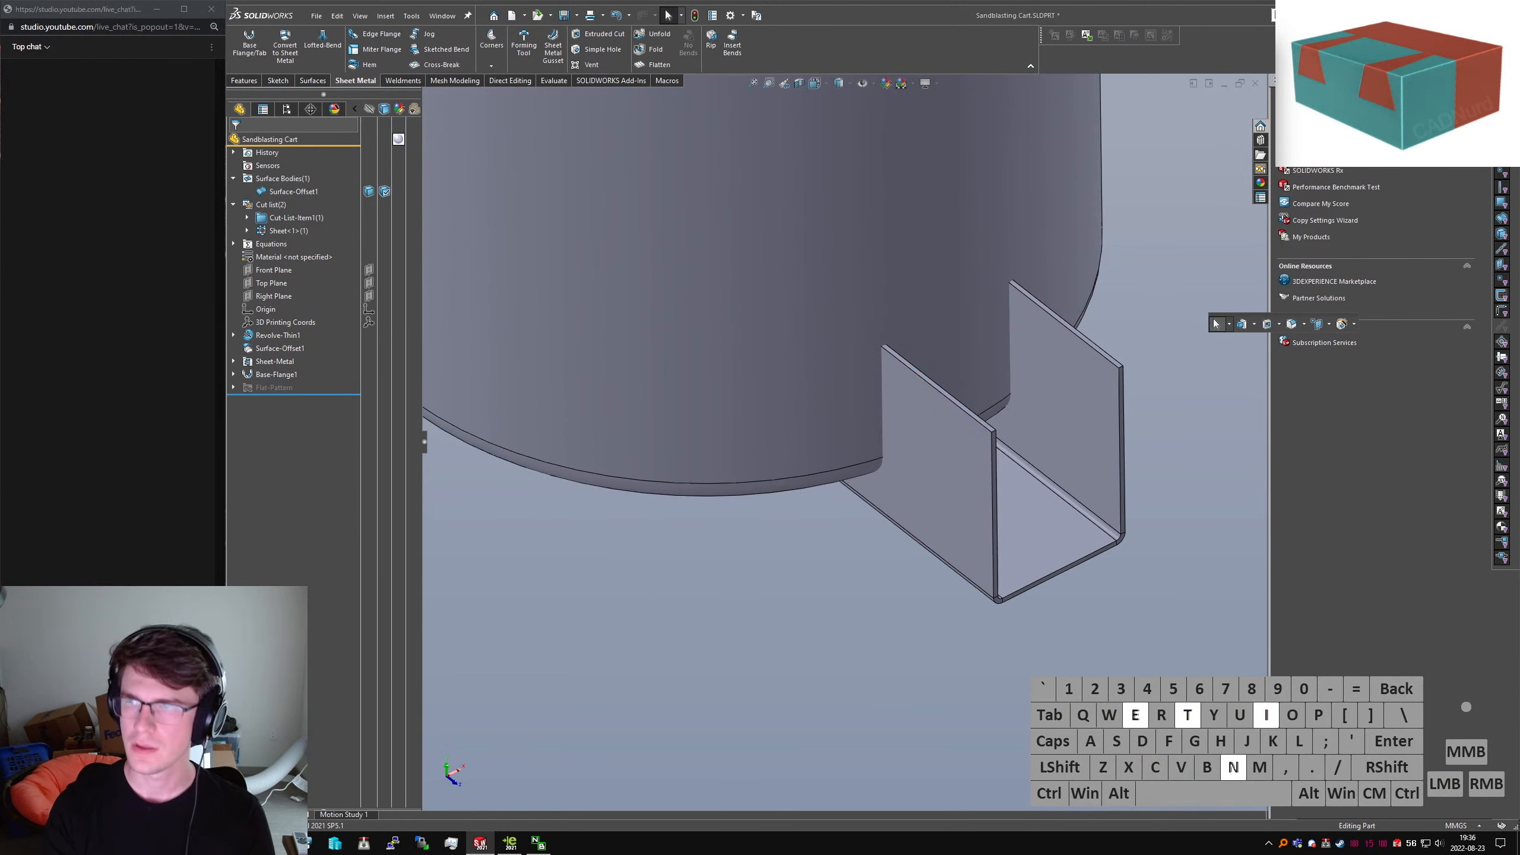
text(r)
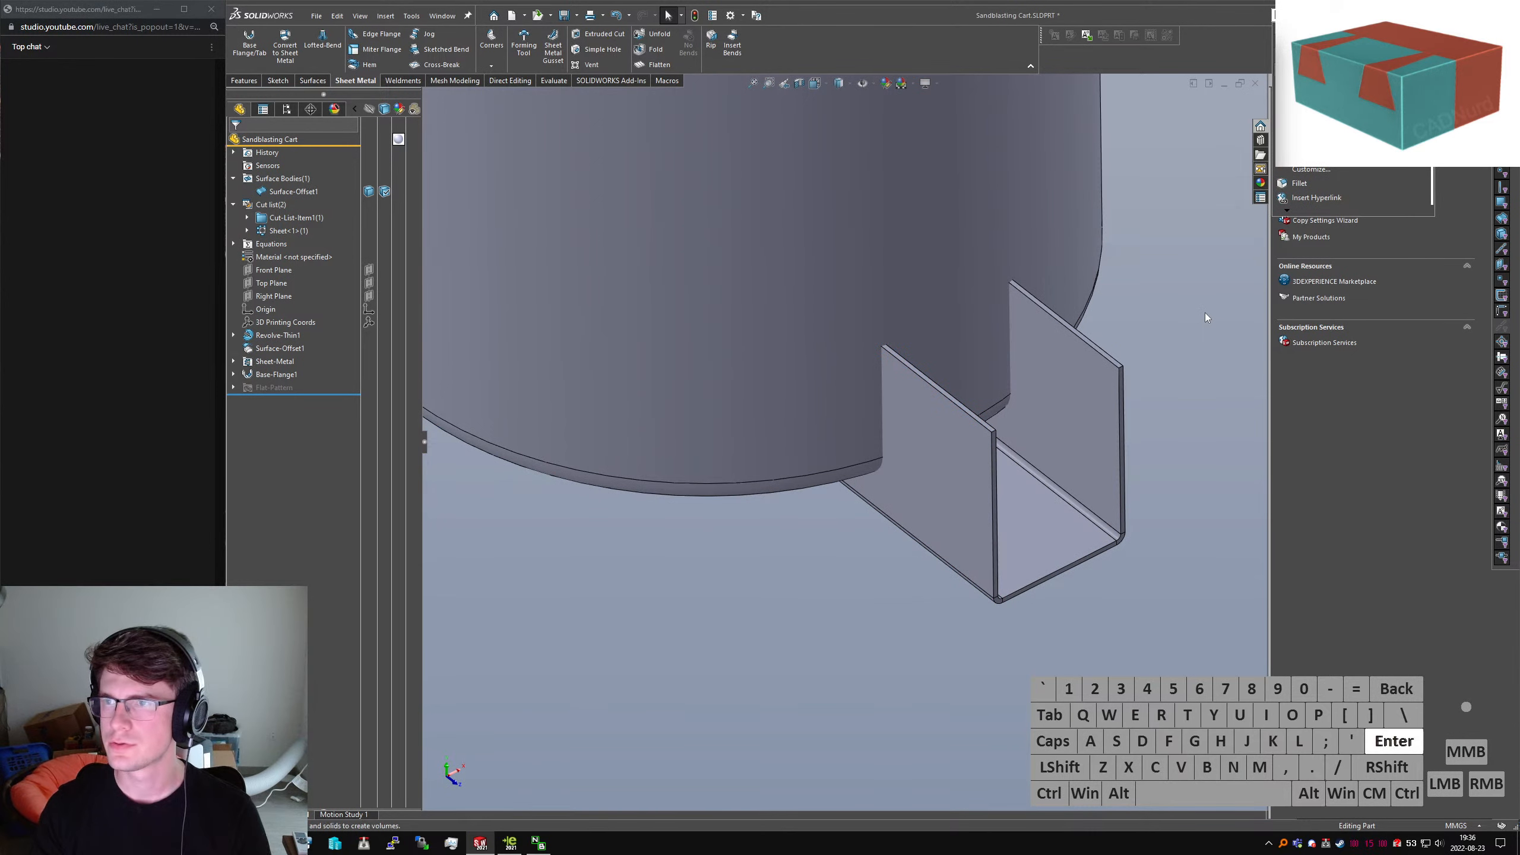
key(Return)
Pick Surface-Offset1, clear the selections and cancel the Intersect command
click(748, 366)
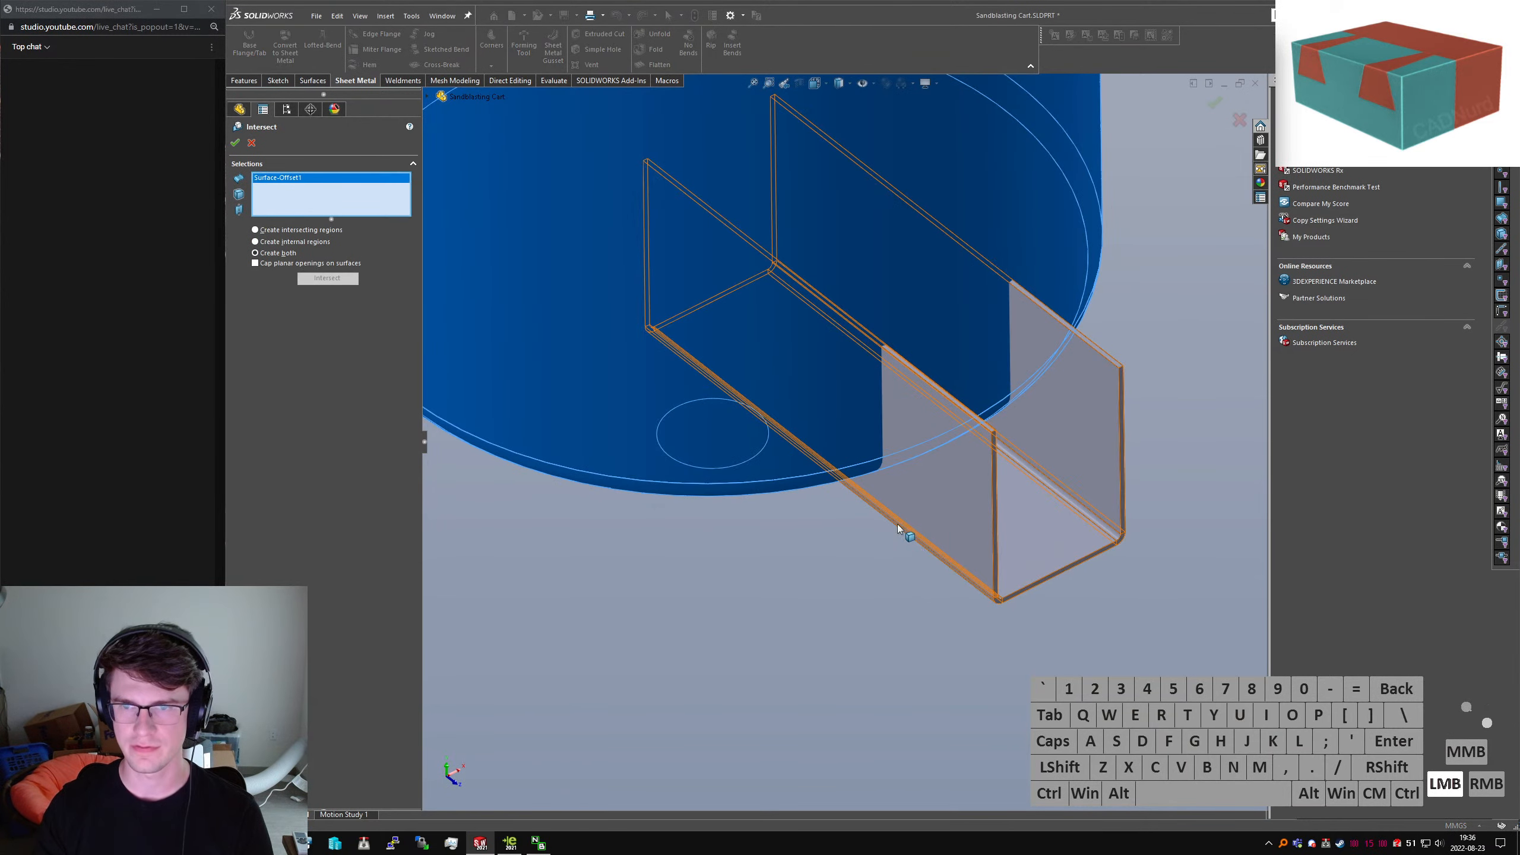
right_click(291, 175)
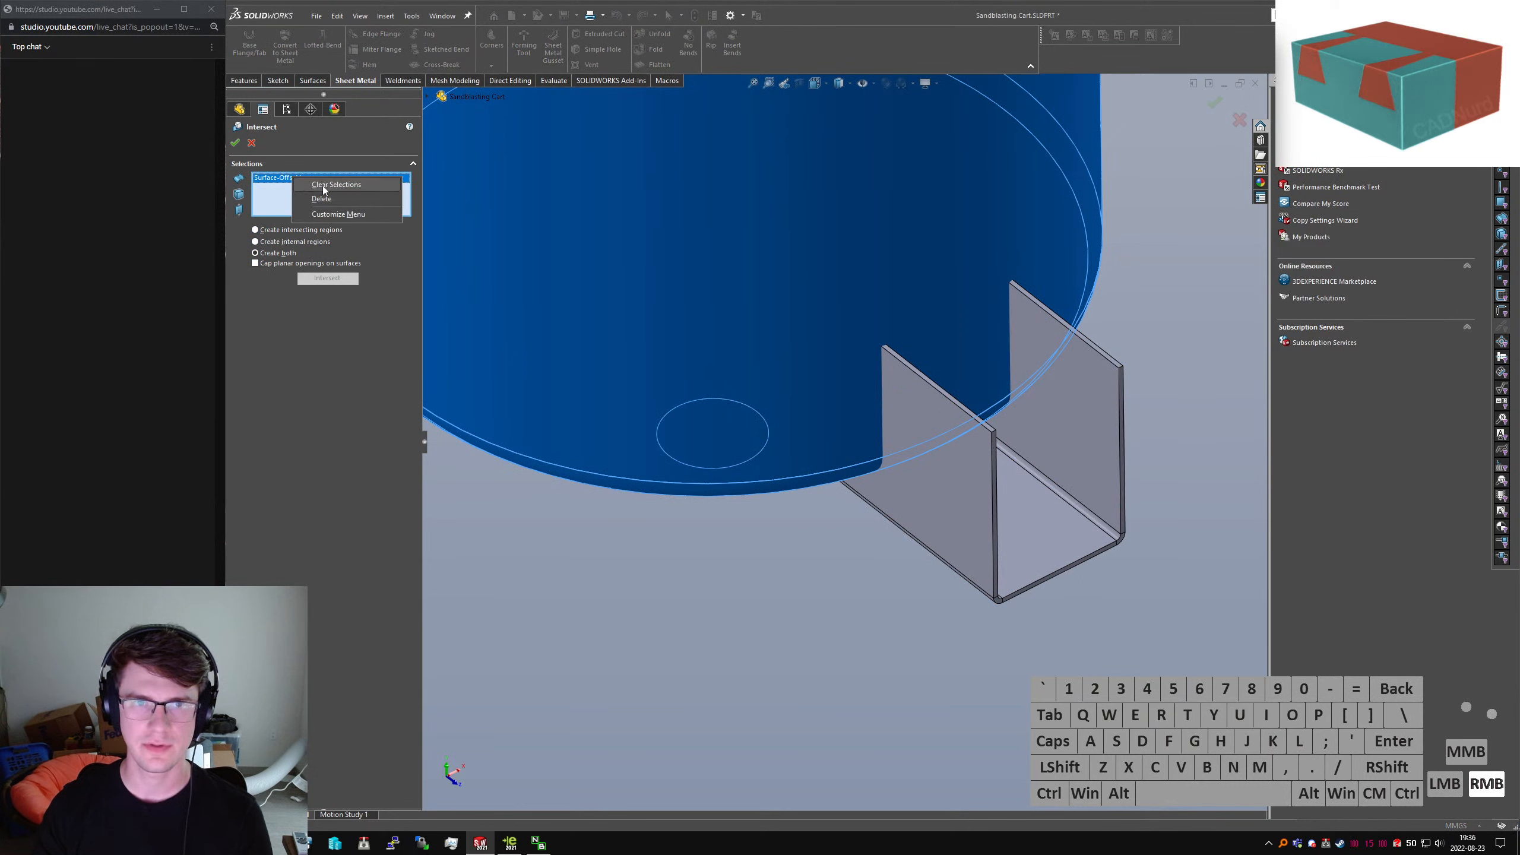
click(321, 186)
click(251, 143)
Browse the CommandManager tabs, ending on the Features tab
click(501, 85)
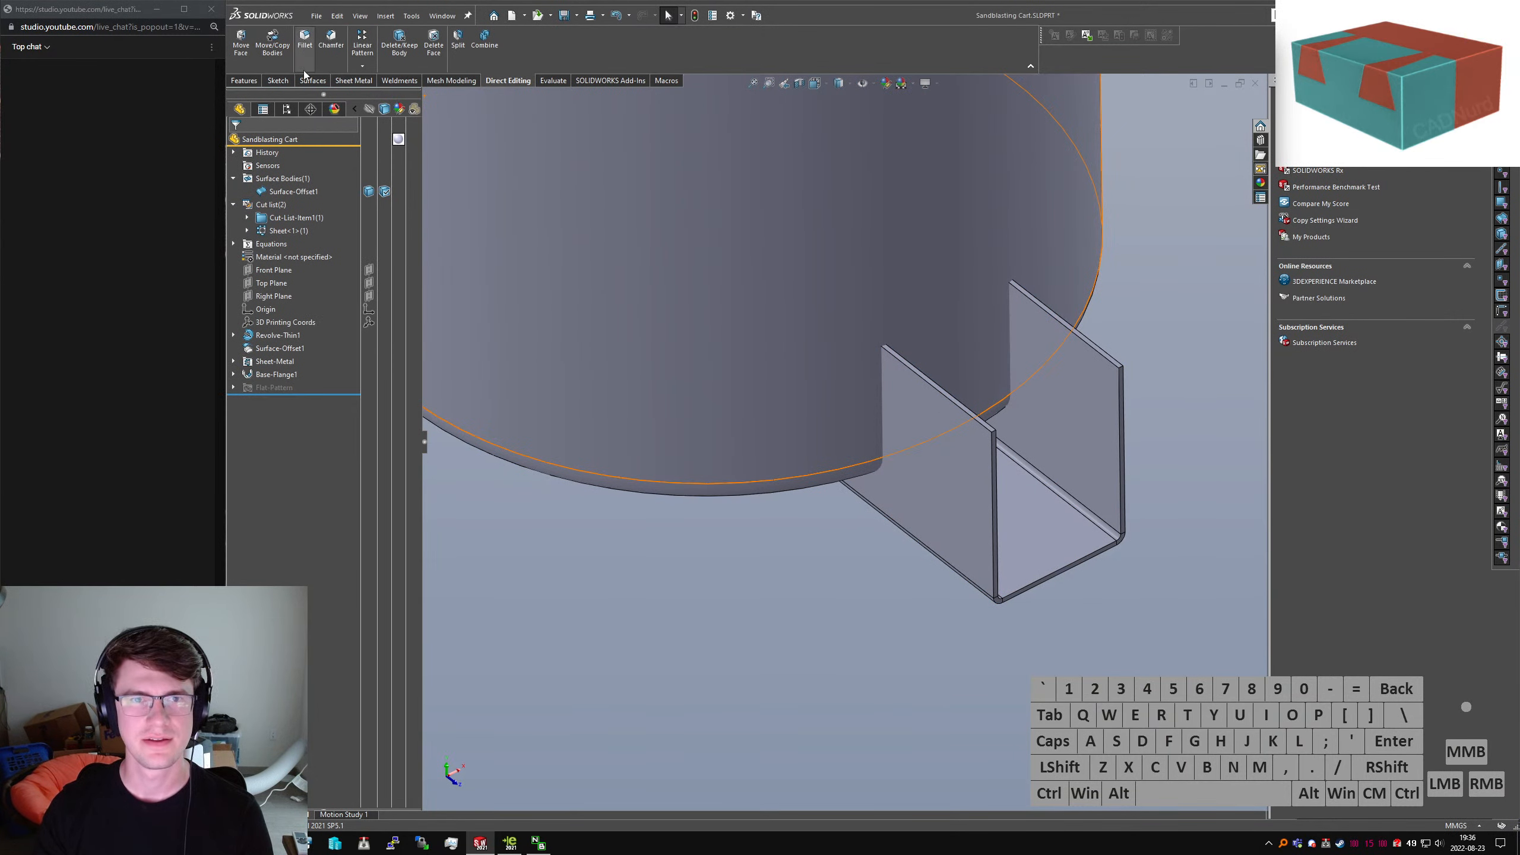
click(444, 81)
click(397, 81)
click(352, 81)
click(311, 81)
click(278, 82)
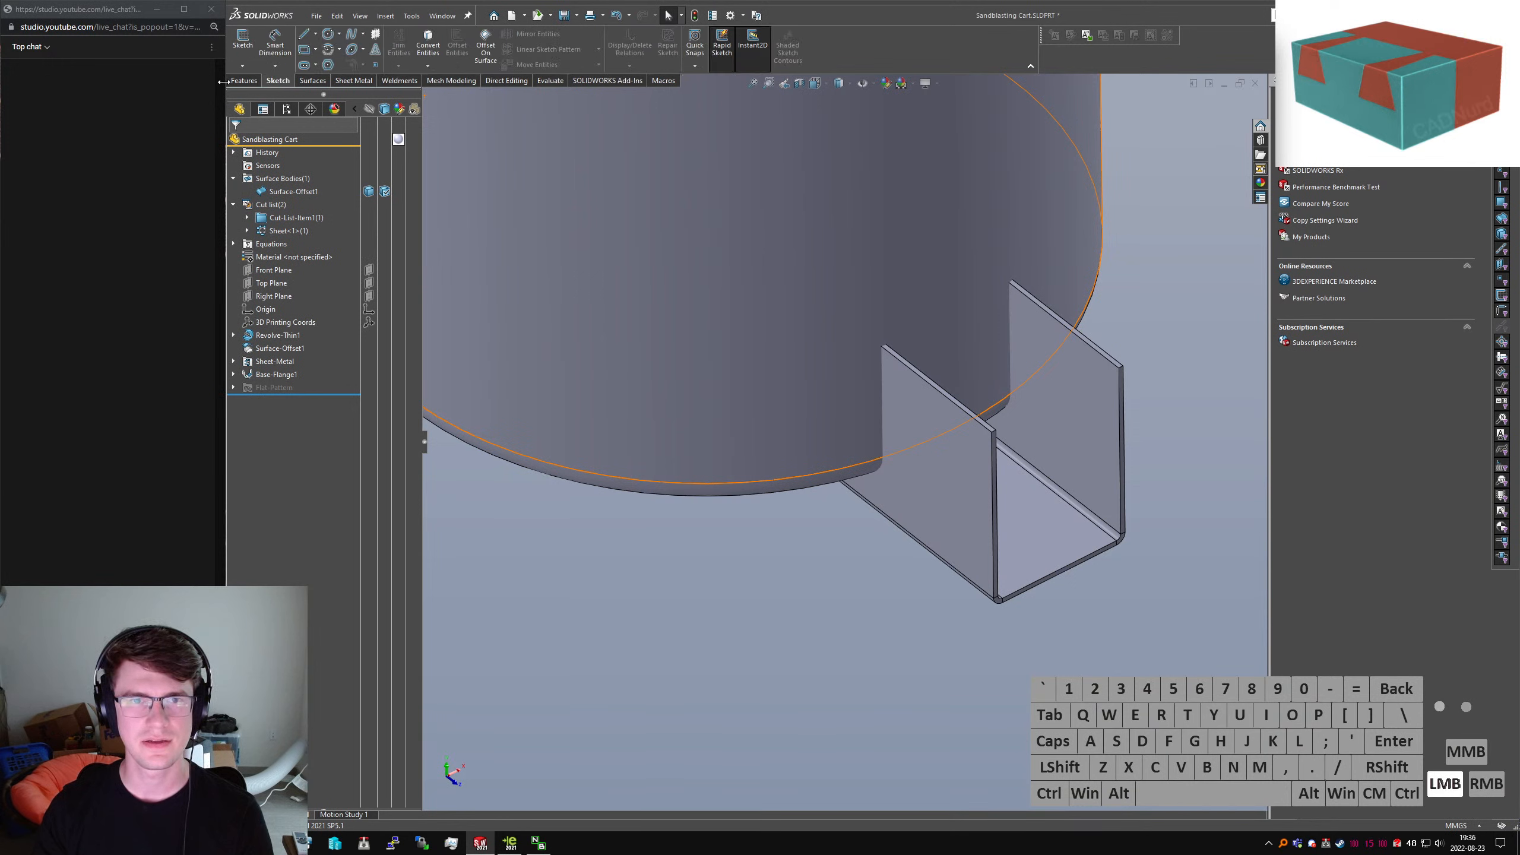
click(245, 81)
Open Combine from the 'sne' search, then cancel it and dismiss the S bar
click(693, 580)
text(s)
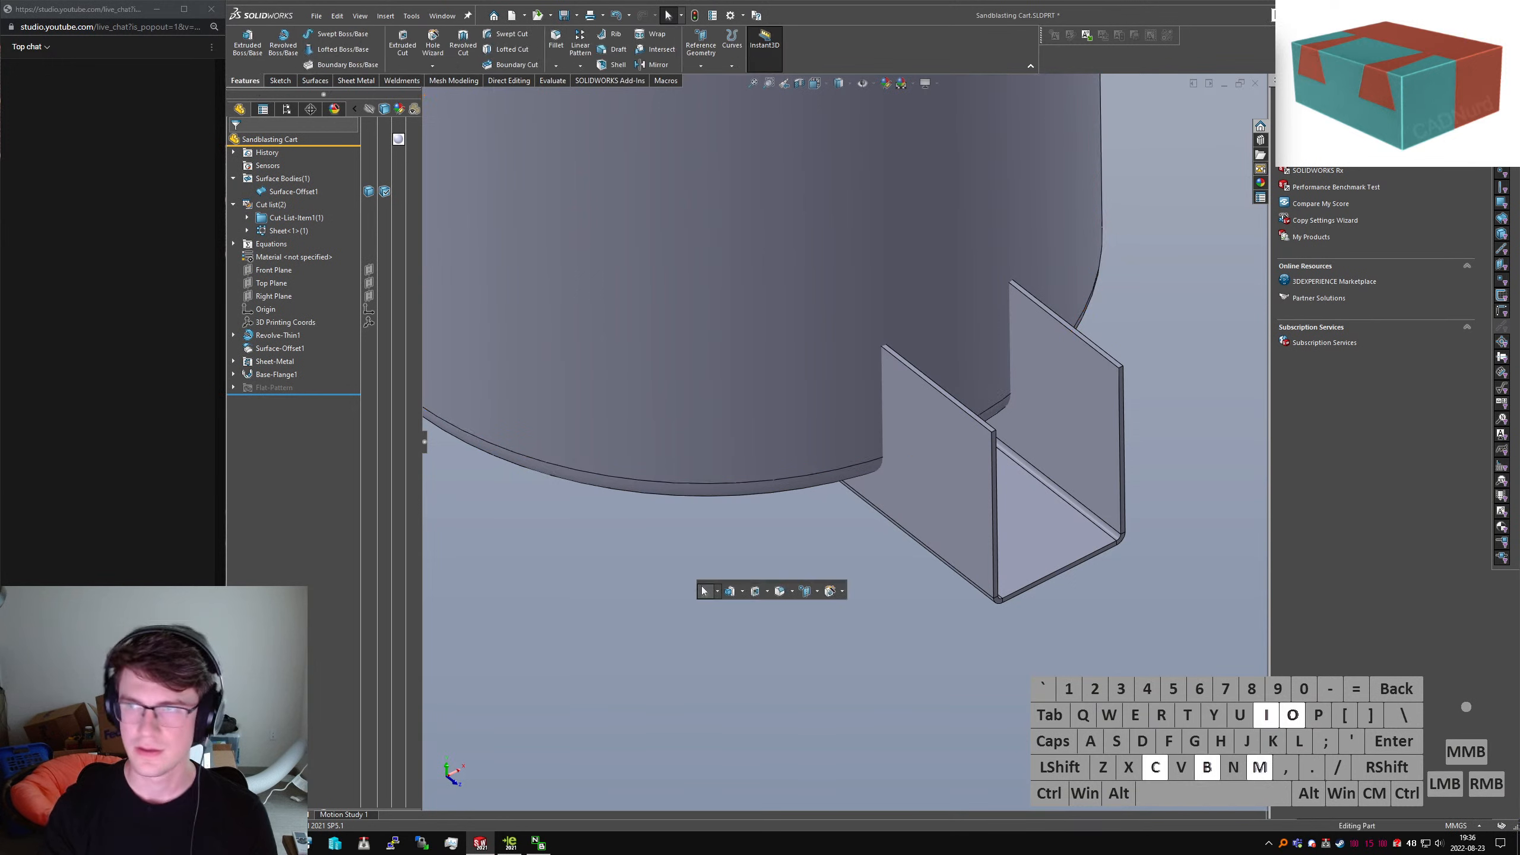
text(ne)
key(Return)
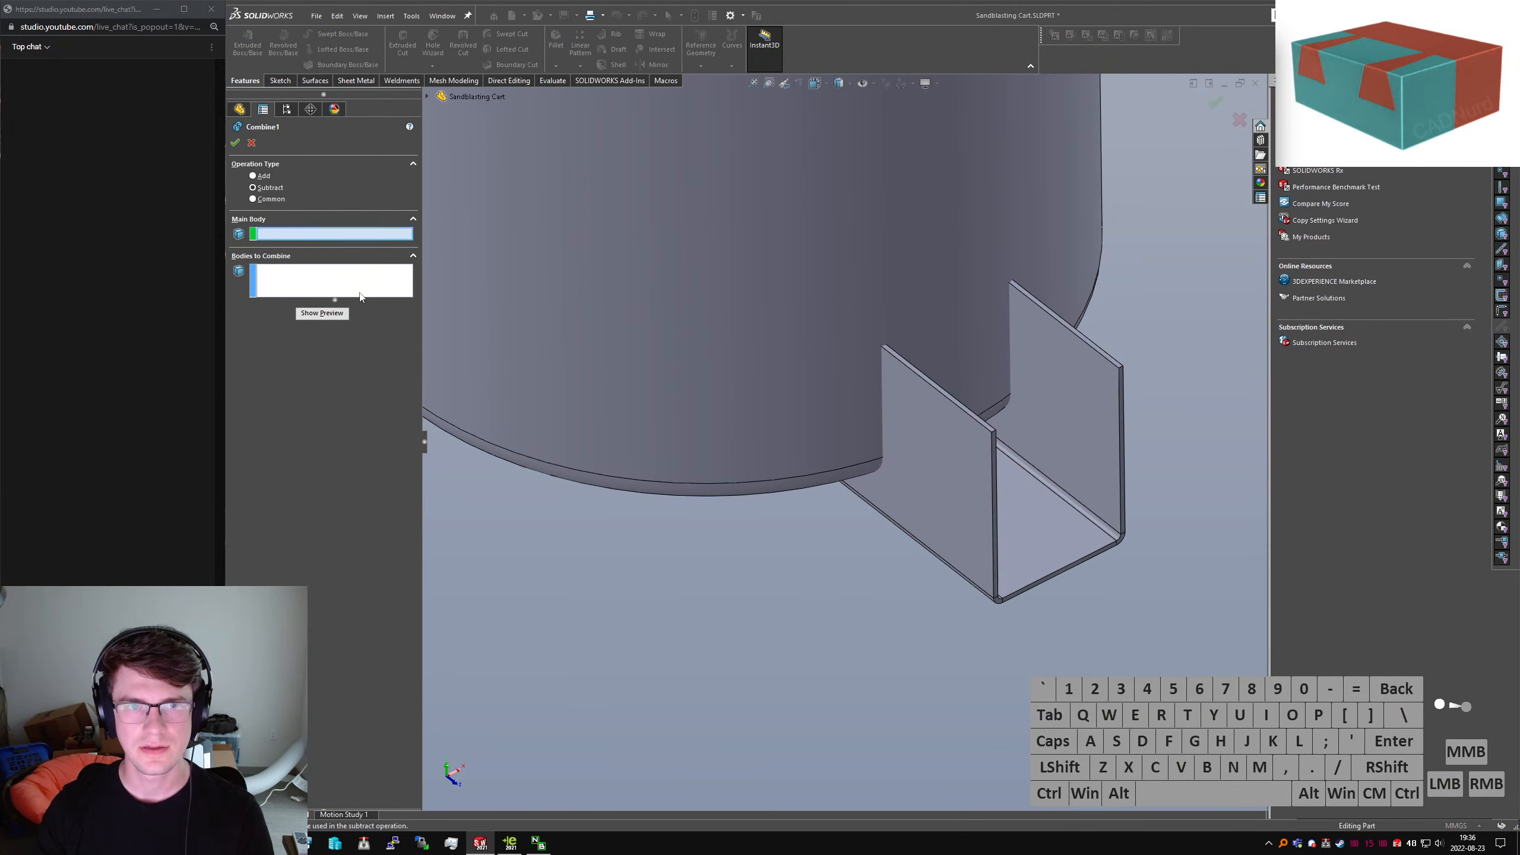
key(Escape)
key(s)
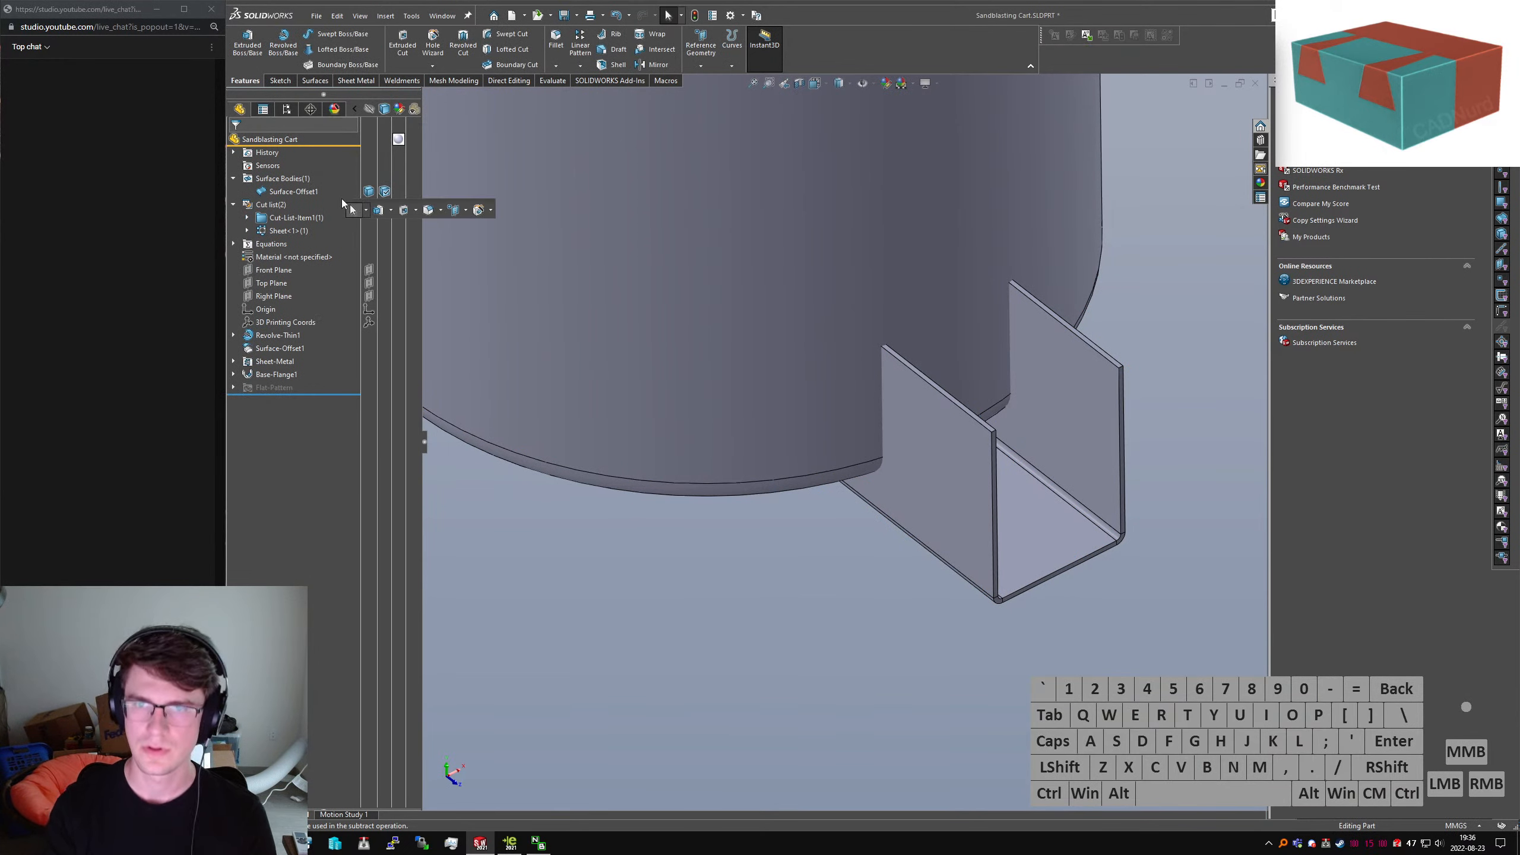
key(Escape)
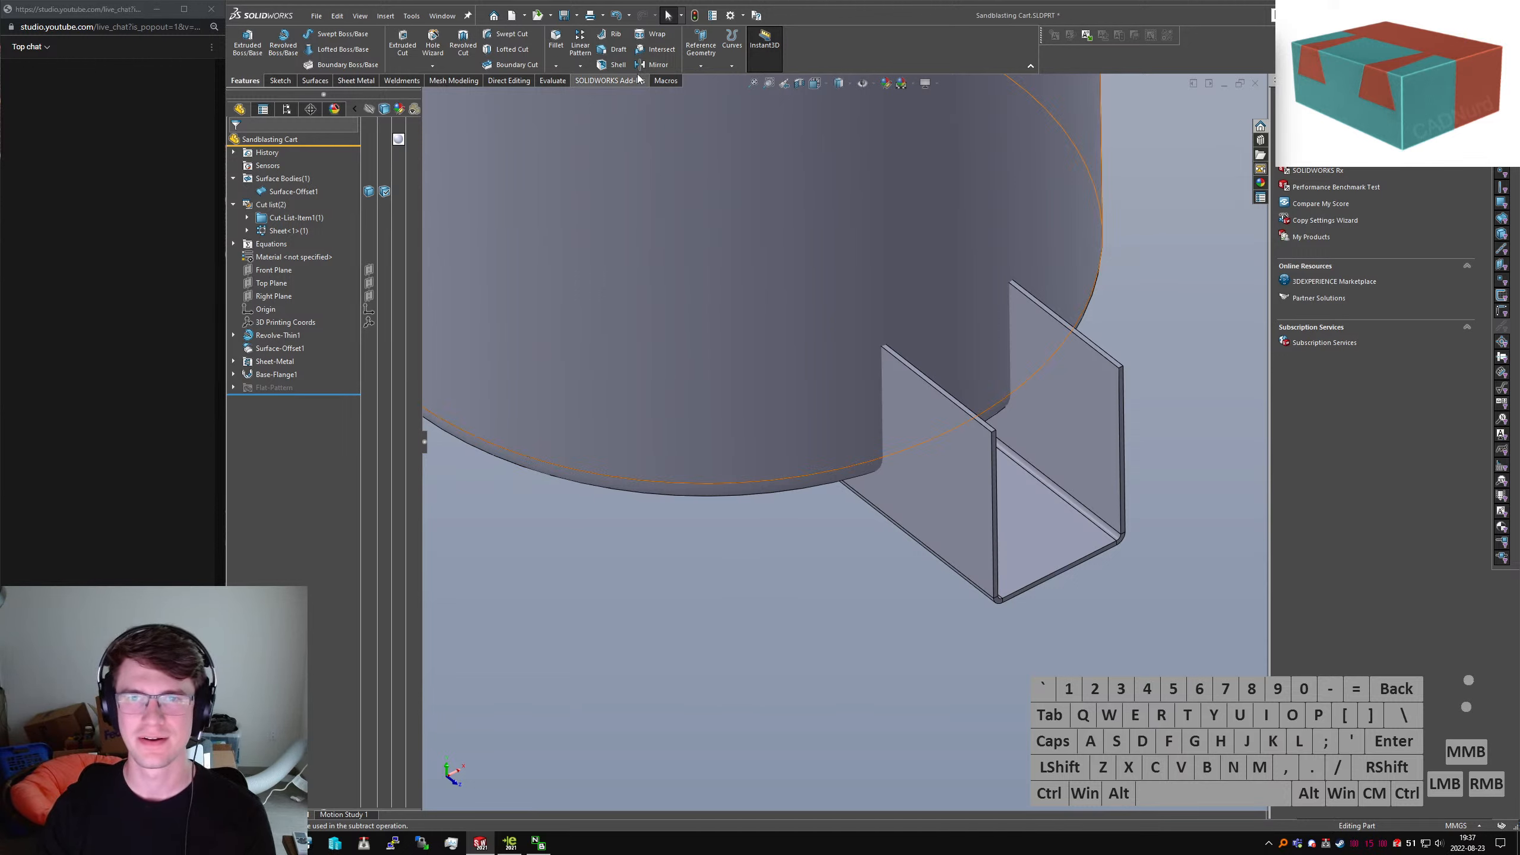
click(373, 82)
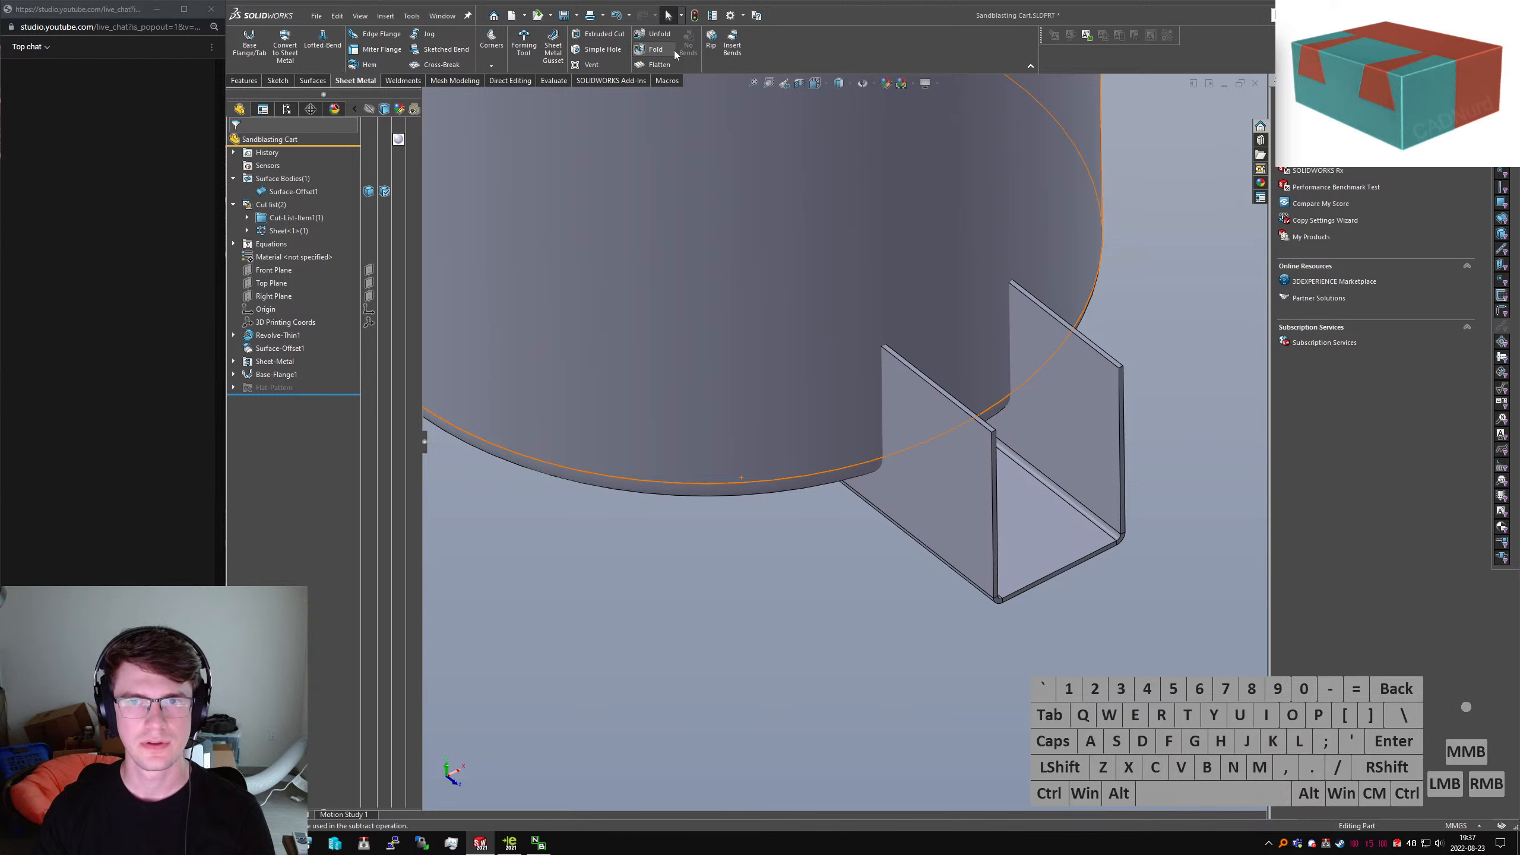
click(829, 531)
mouse_move(829, 531)
middle_down()
mouse_move(1011, 272)
mouse_move(832, 362)
mouse_move(1034, 525)
mouse_move(1030, 432)
mouse_move(938, 459)
middle_up()
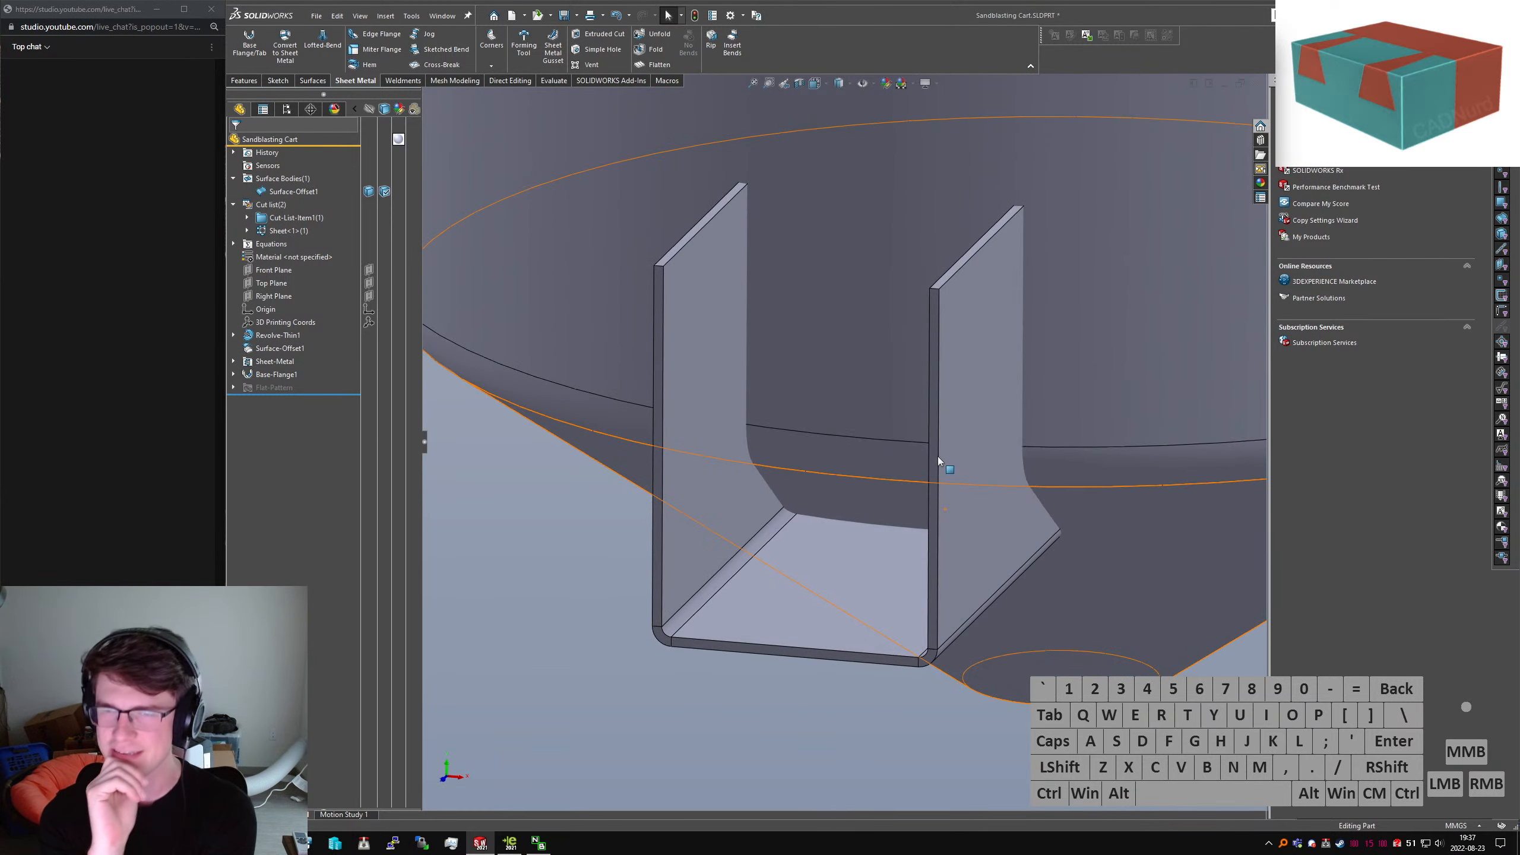
key(ctrl+t)
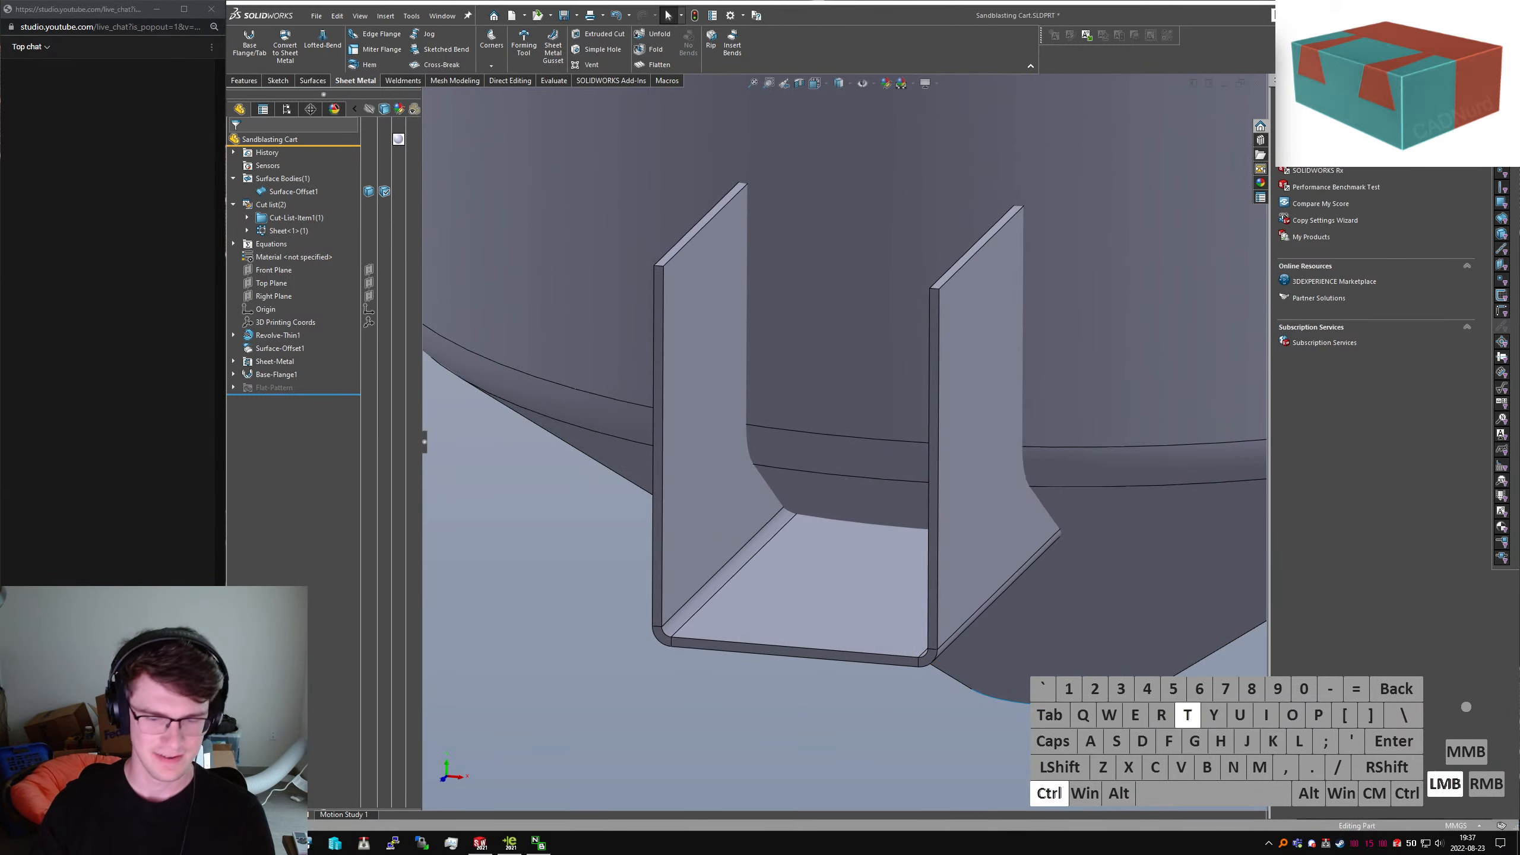
text(slack)
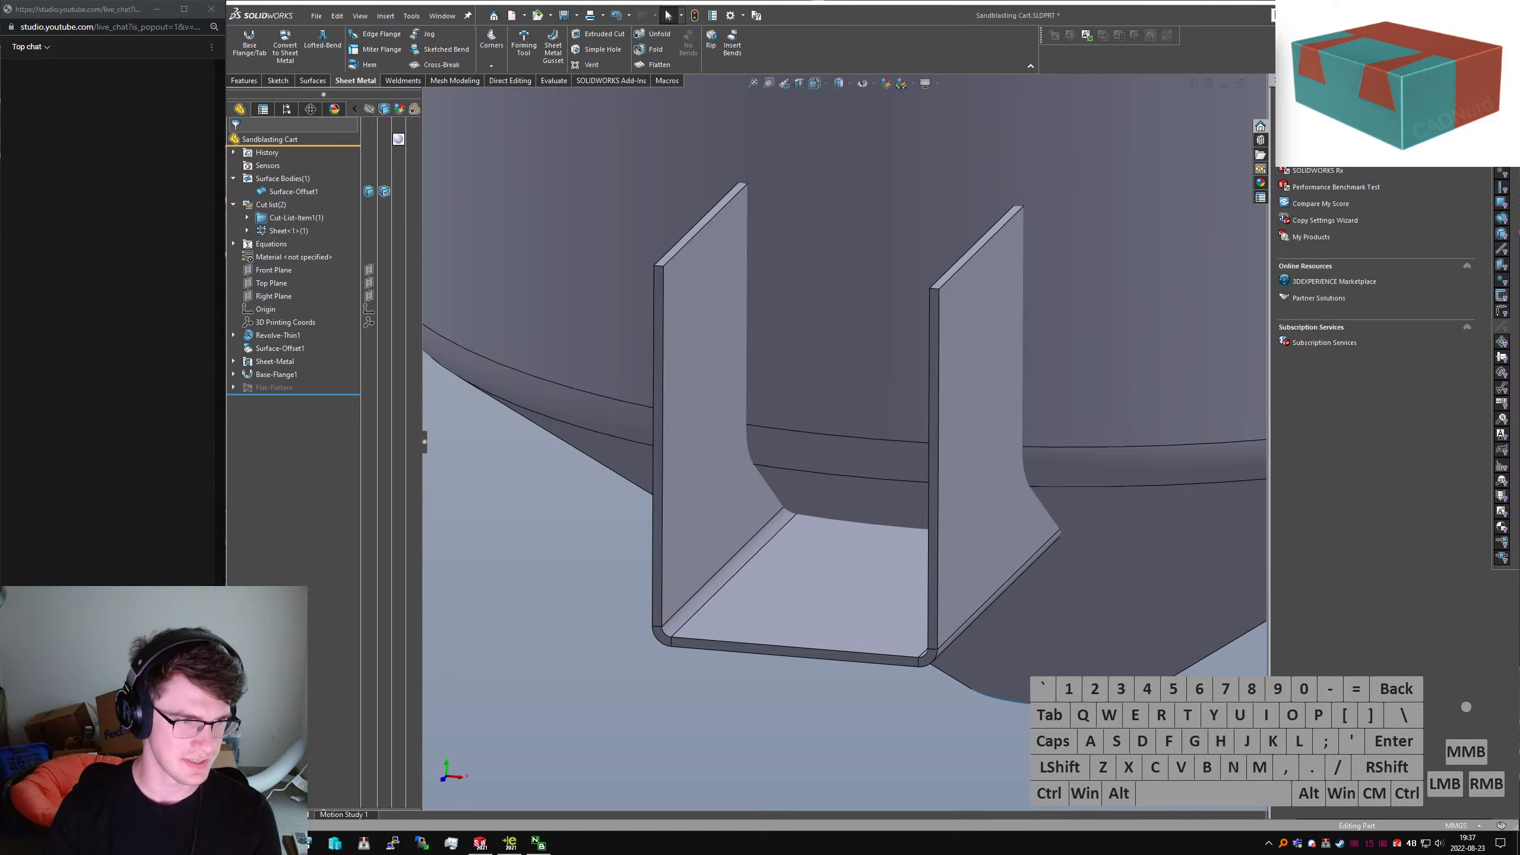
key(Return)
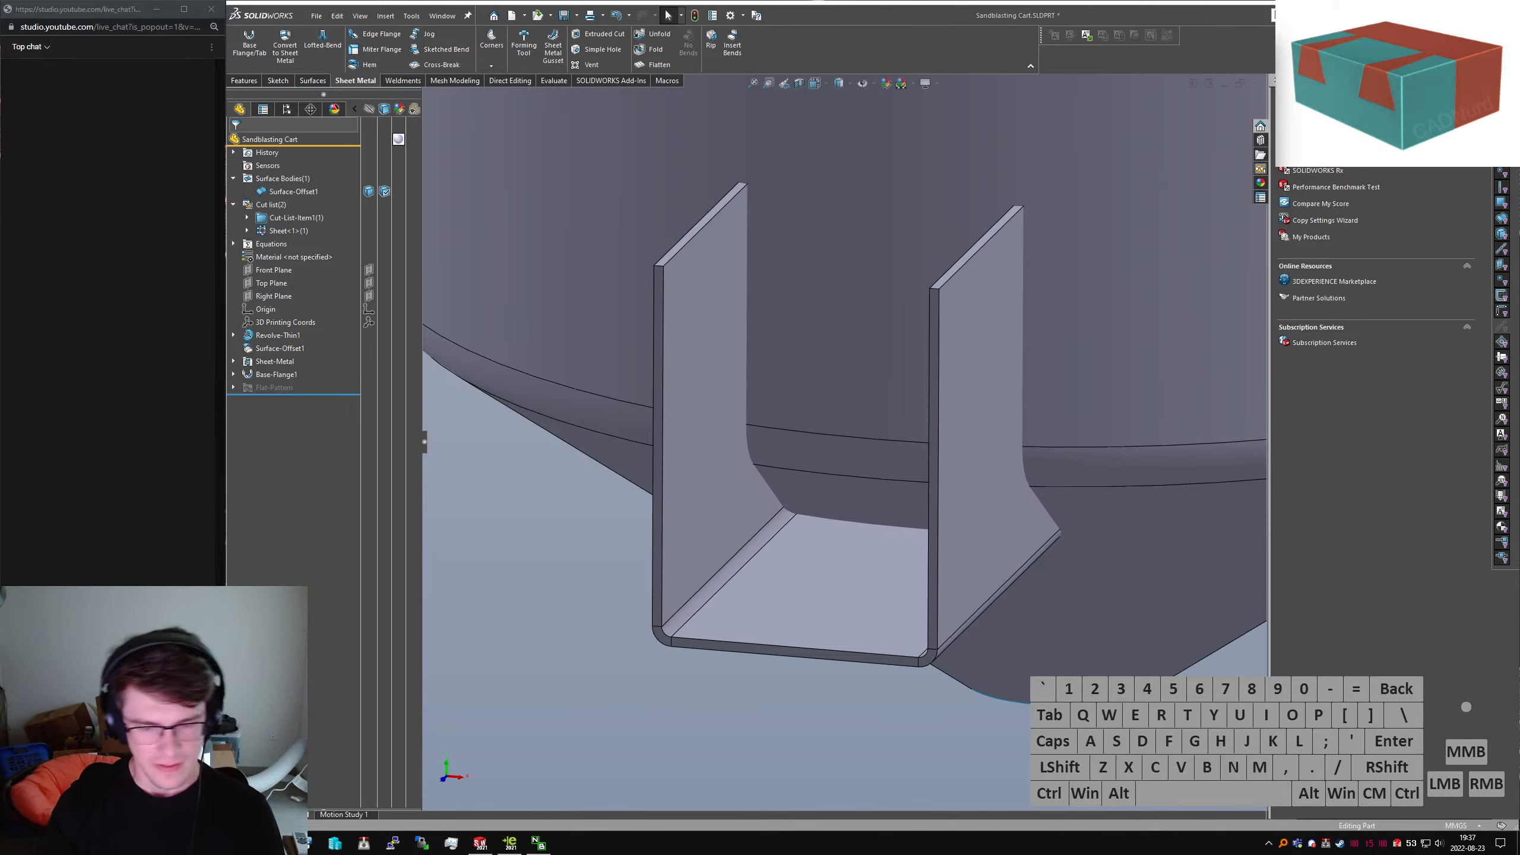
key(alt+d)
text(disco)
key(Return)
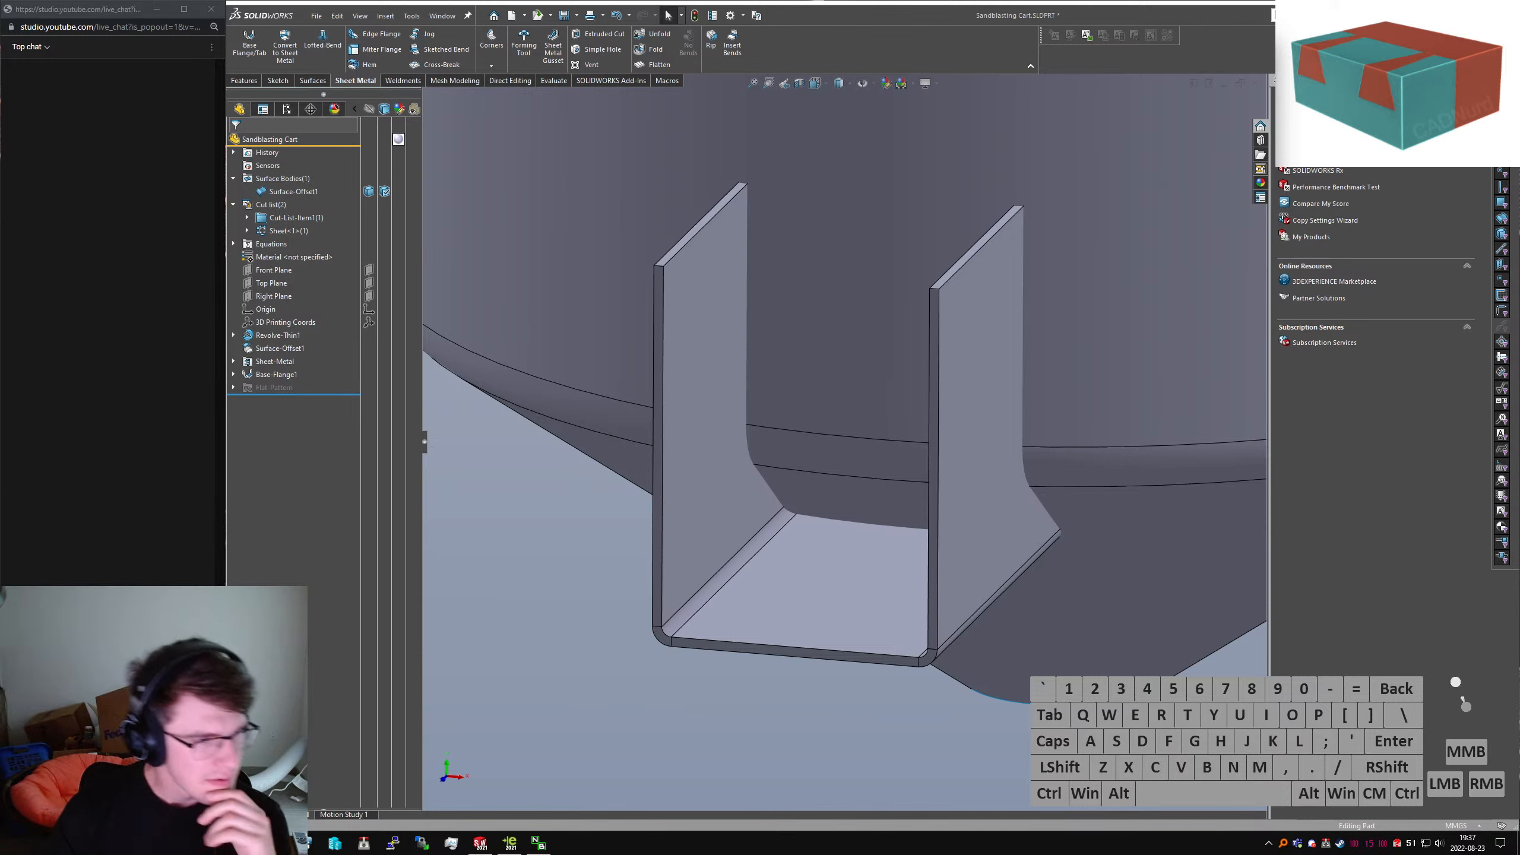
key(alt+d)
text(discord)
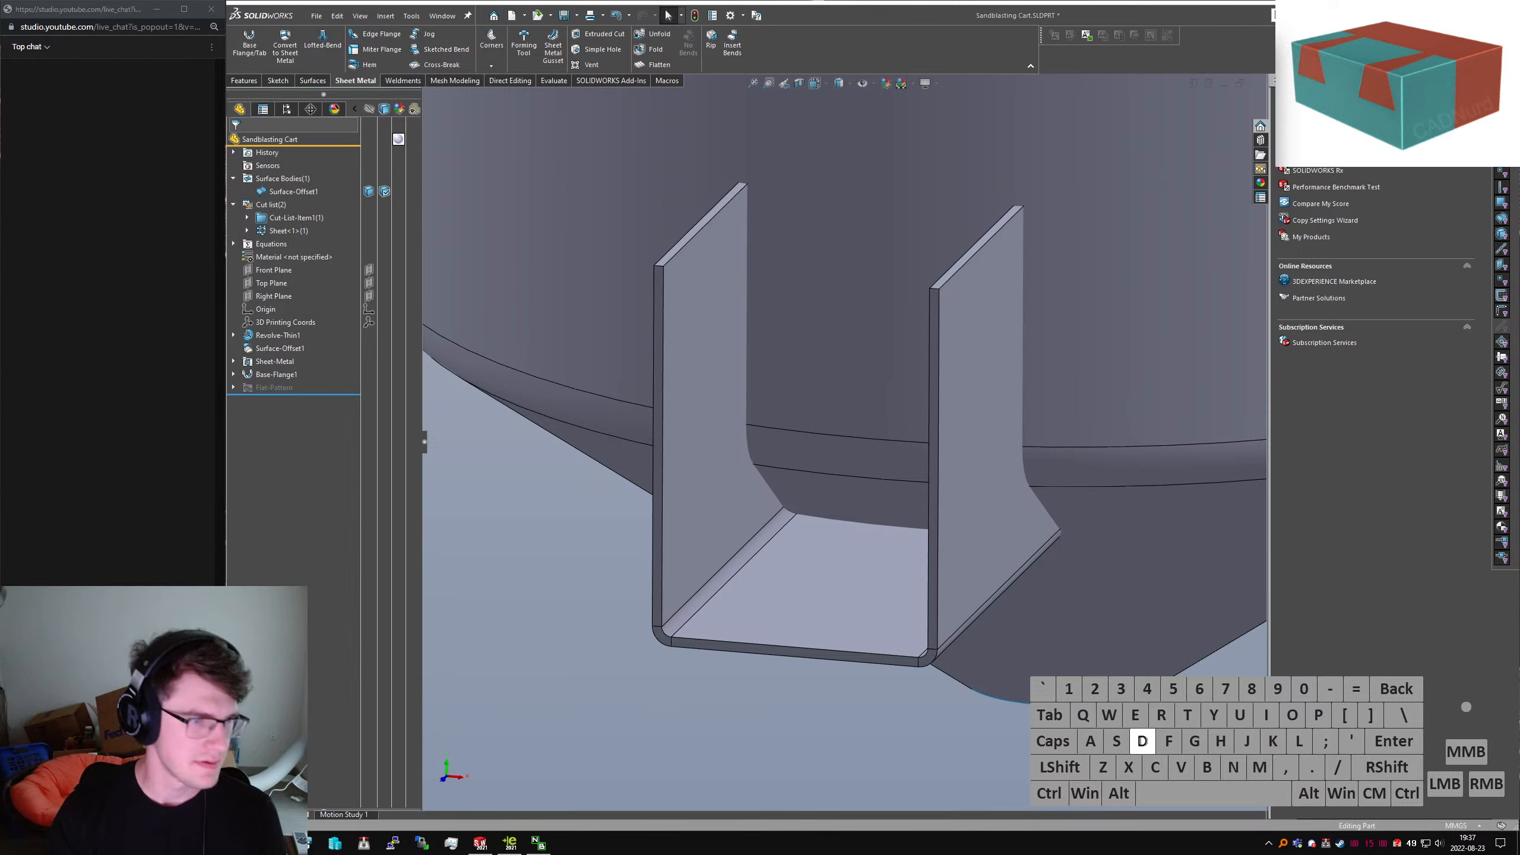
key(Return)
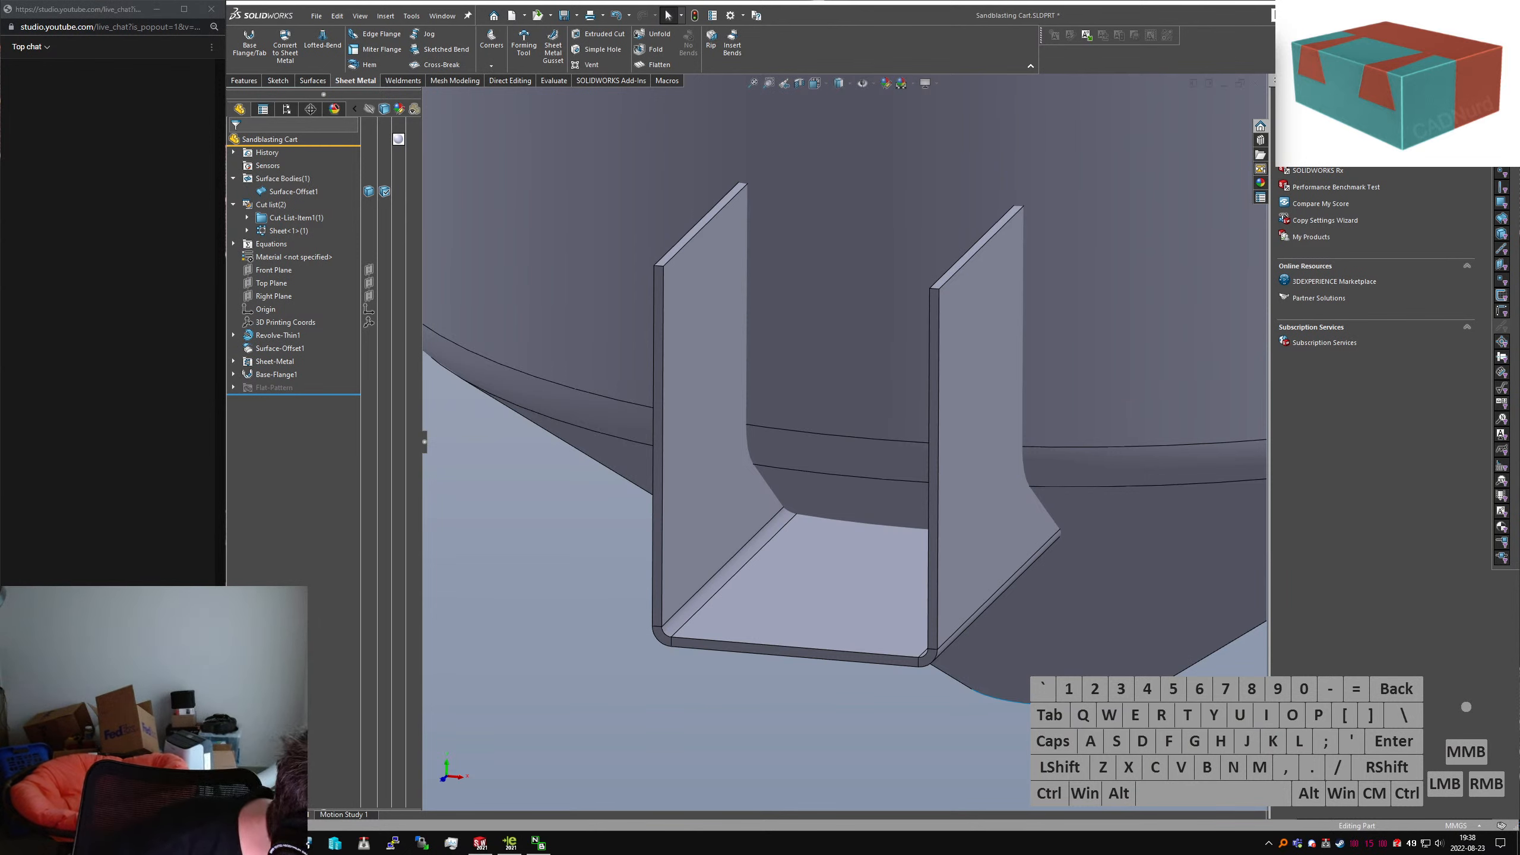
Delete Base-Flange1 and Sheet-Metal, then select Sketch2 with the Features tab showing
click(275, 373)
key(Return)
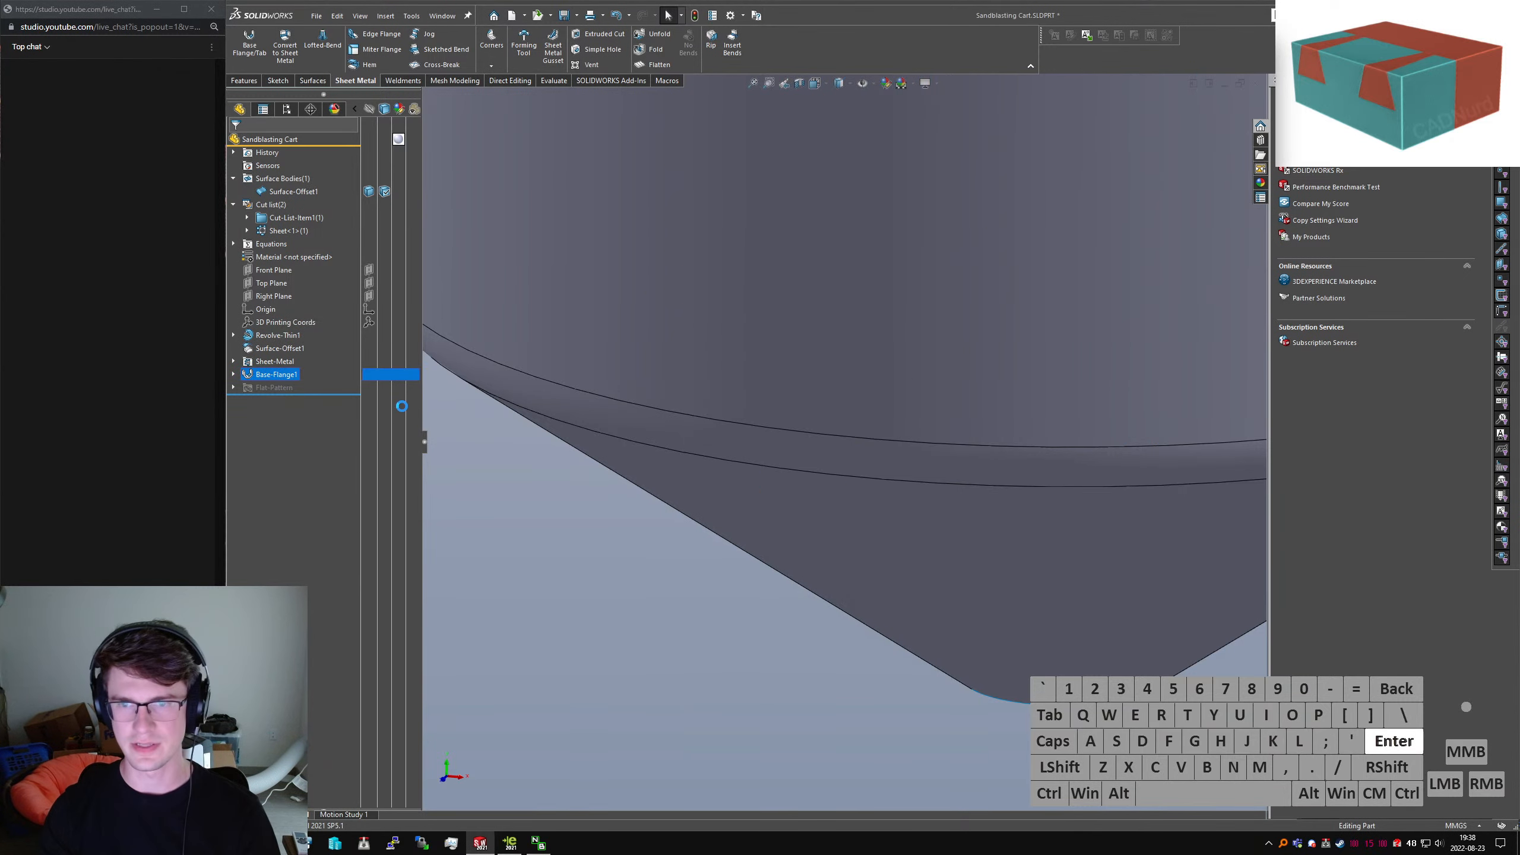
click(260, 360)
key(Return)
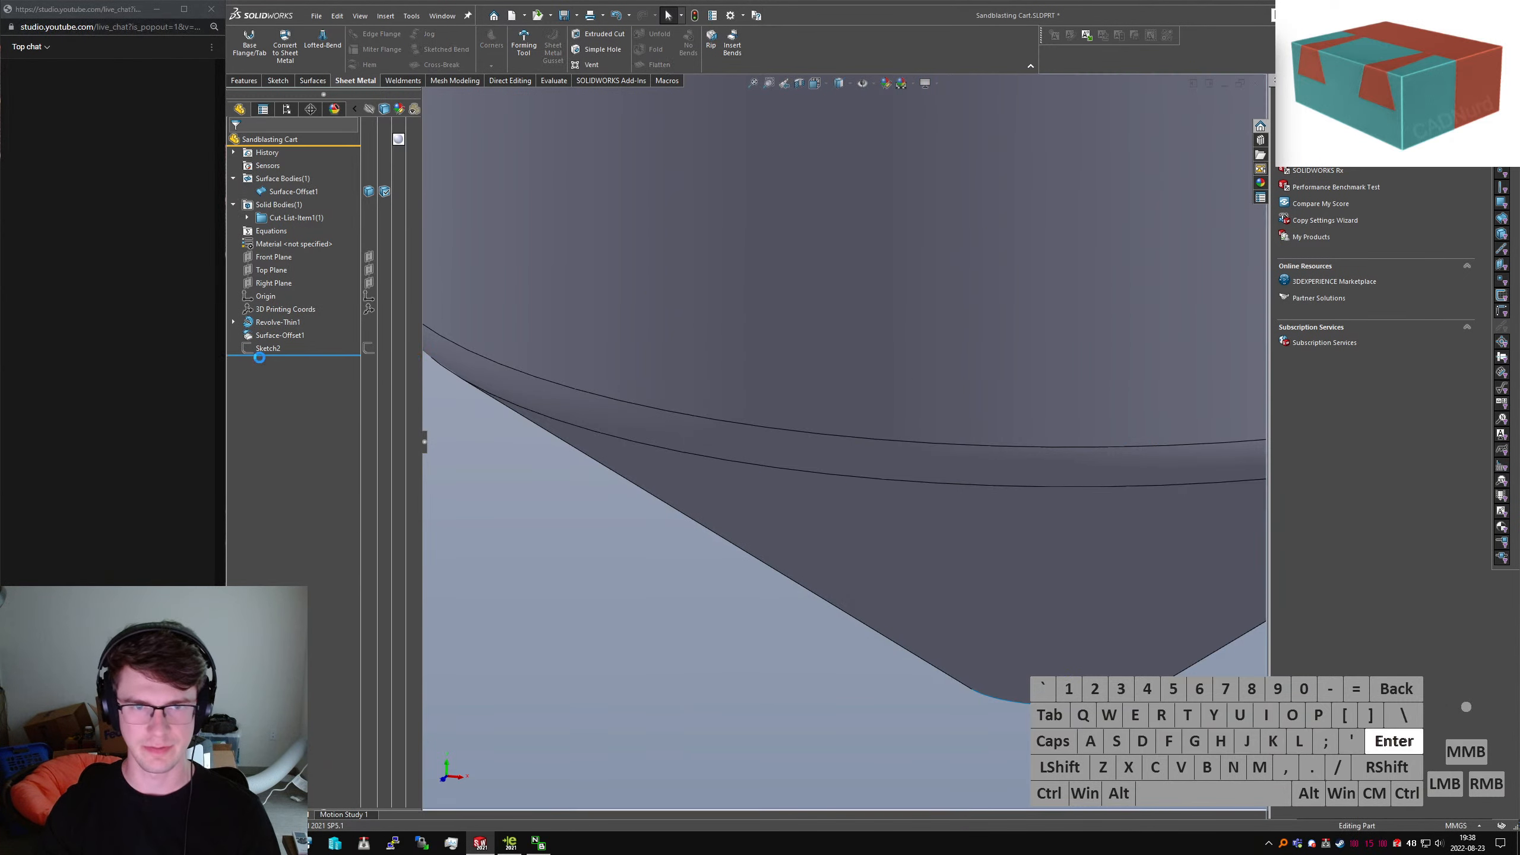
click(256, 349)
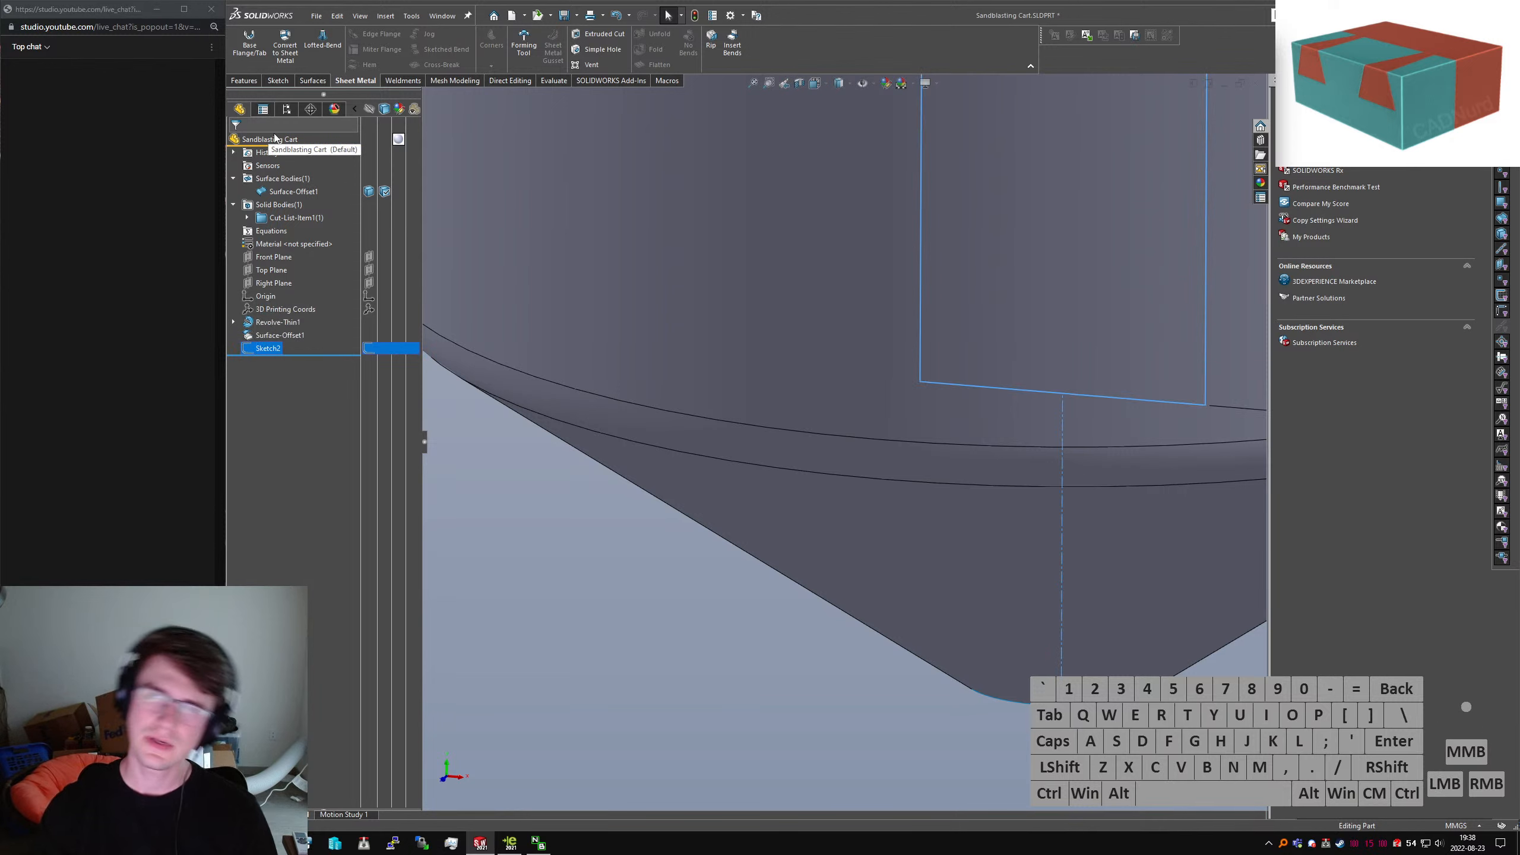
click(240, 81)
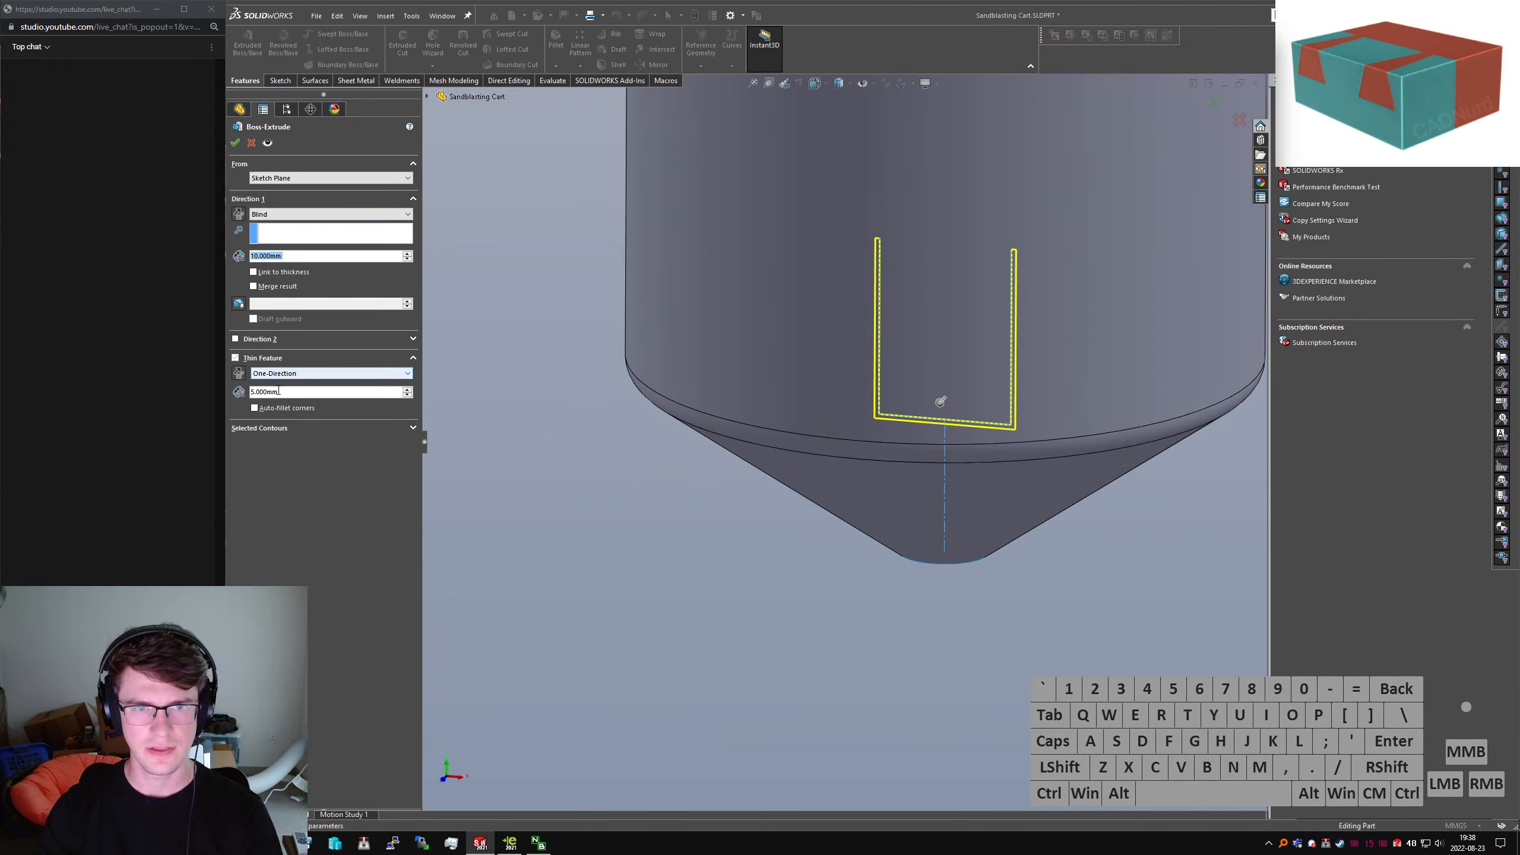
Extrude Sketch2 as an inward thin wall, 500 mm deep, with auto-filleted corners
click(238, 373)
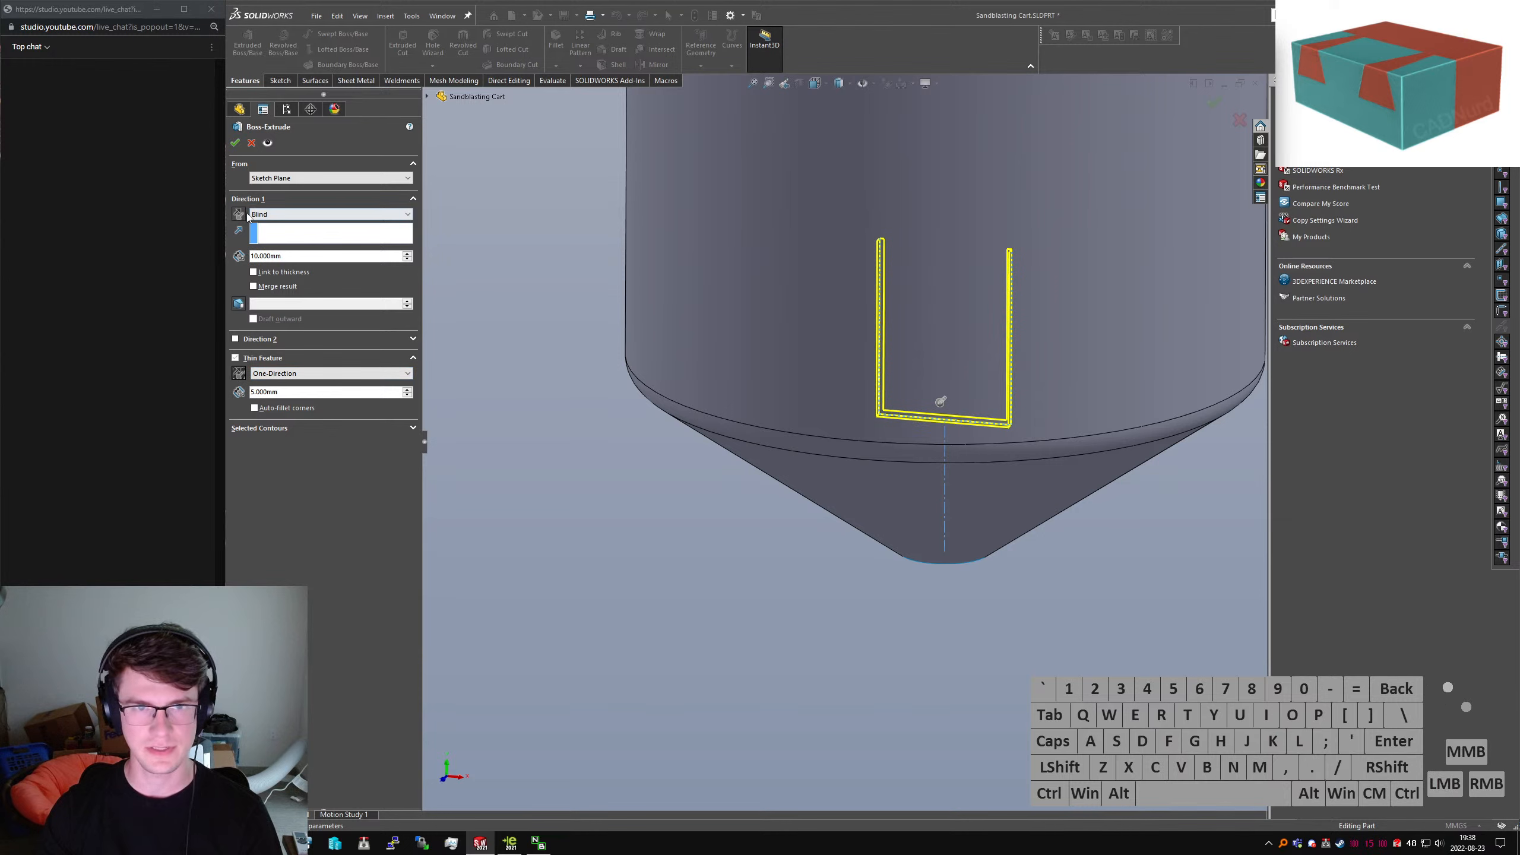
drag(234, 252, 118, 232)
text(5000)
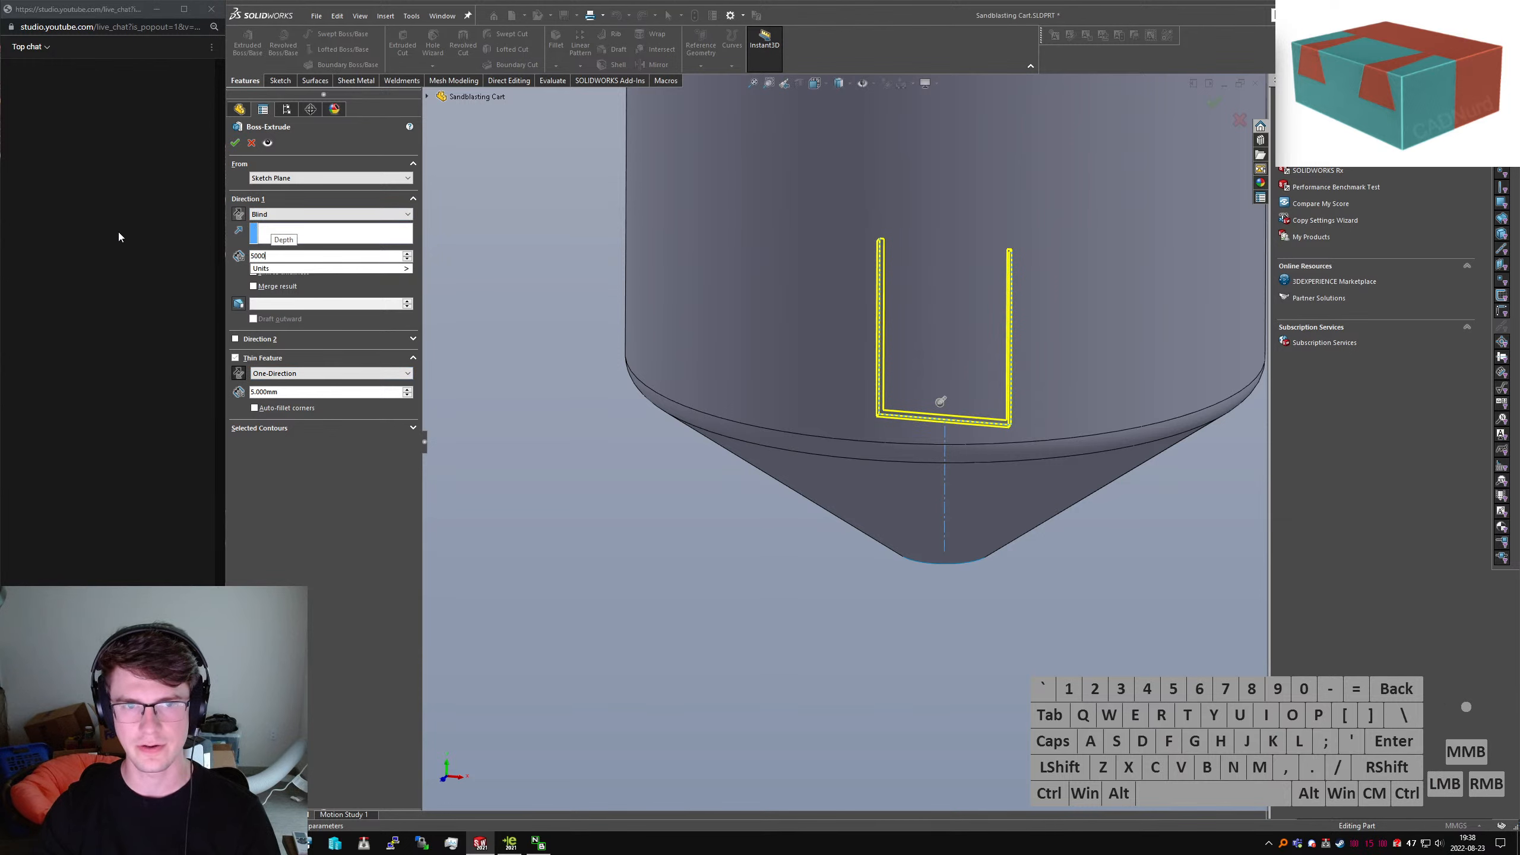
key(Return)
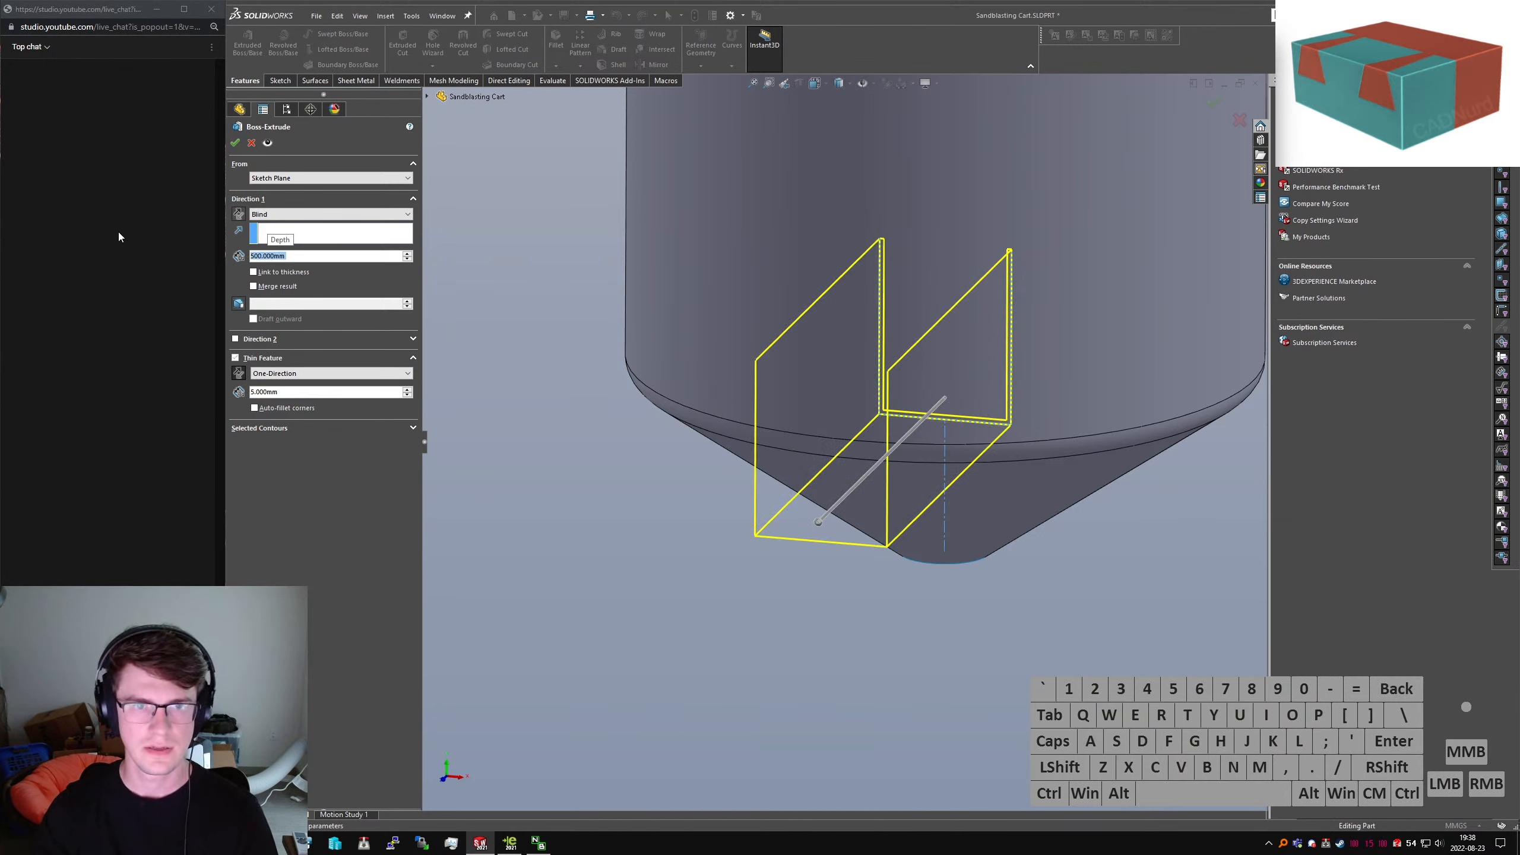
click(286, 409)
click(235, 143)
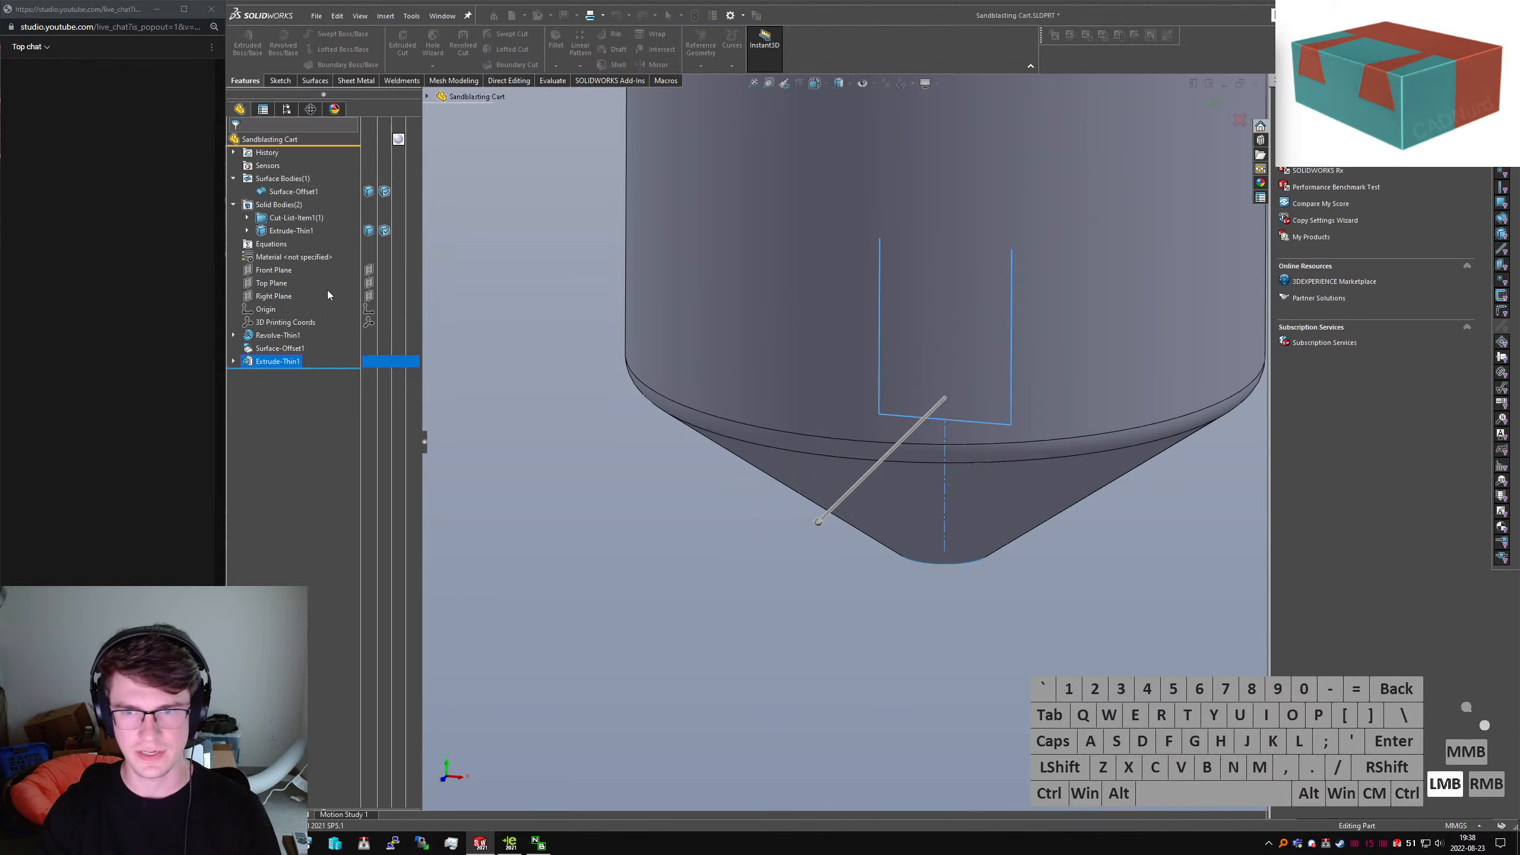
scroll(813, 505, down, 5)
scroll(763, 436, up, 10)
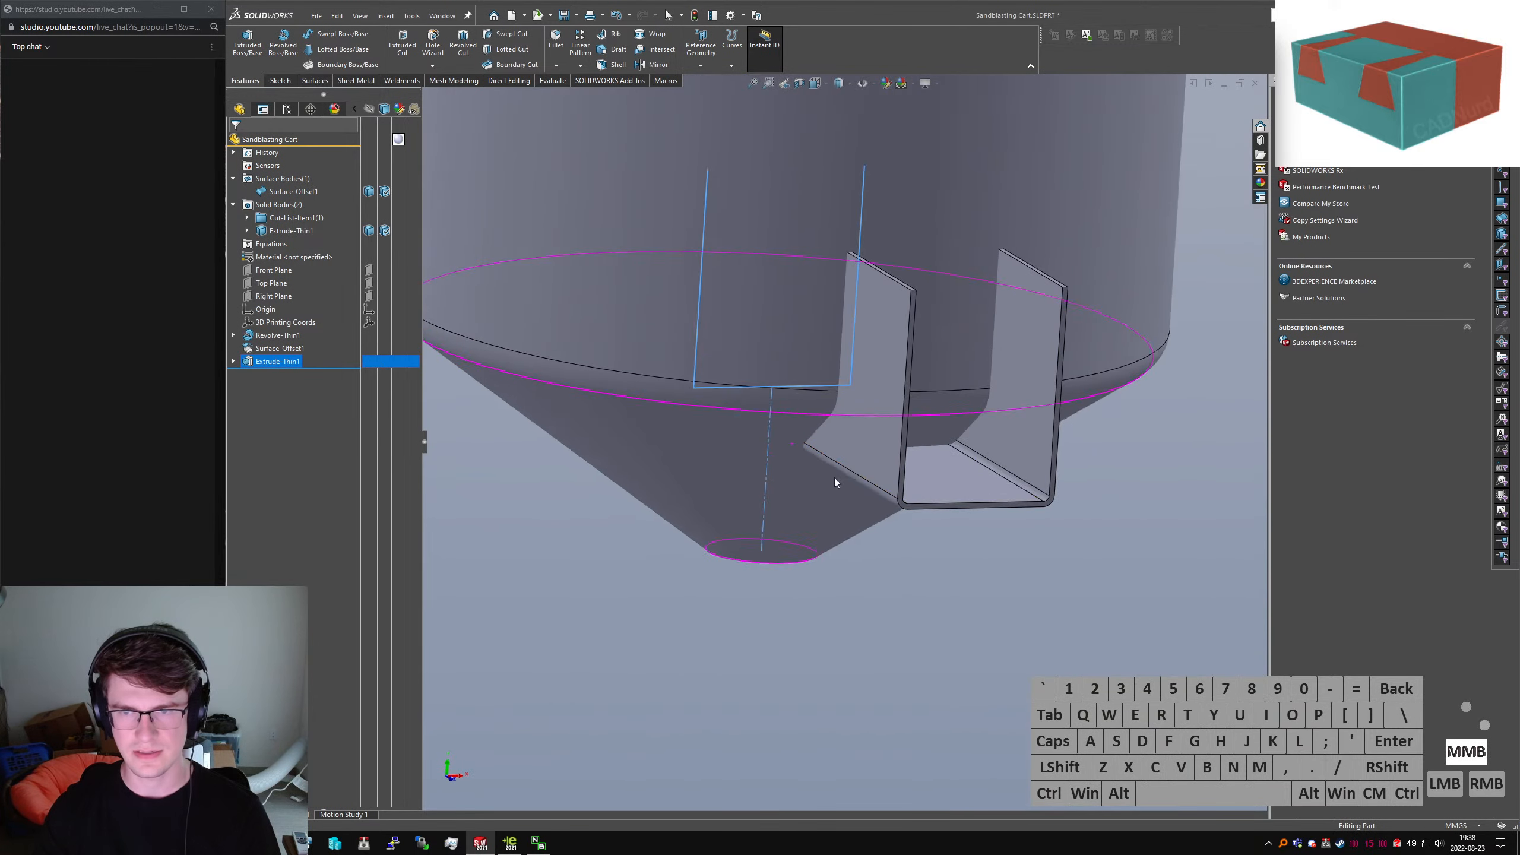
Launch Intersect from the command search after clearing the mistyped 'scombine' and 'ionter'
click(957, 612)
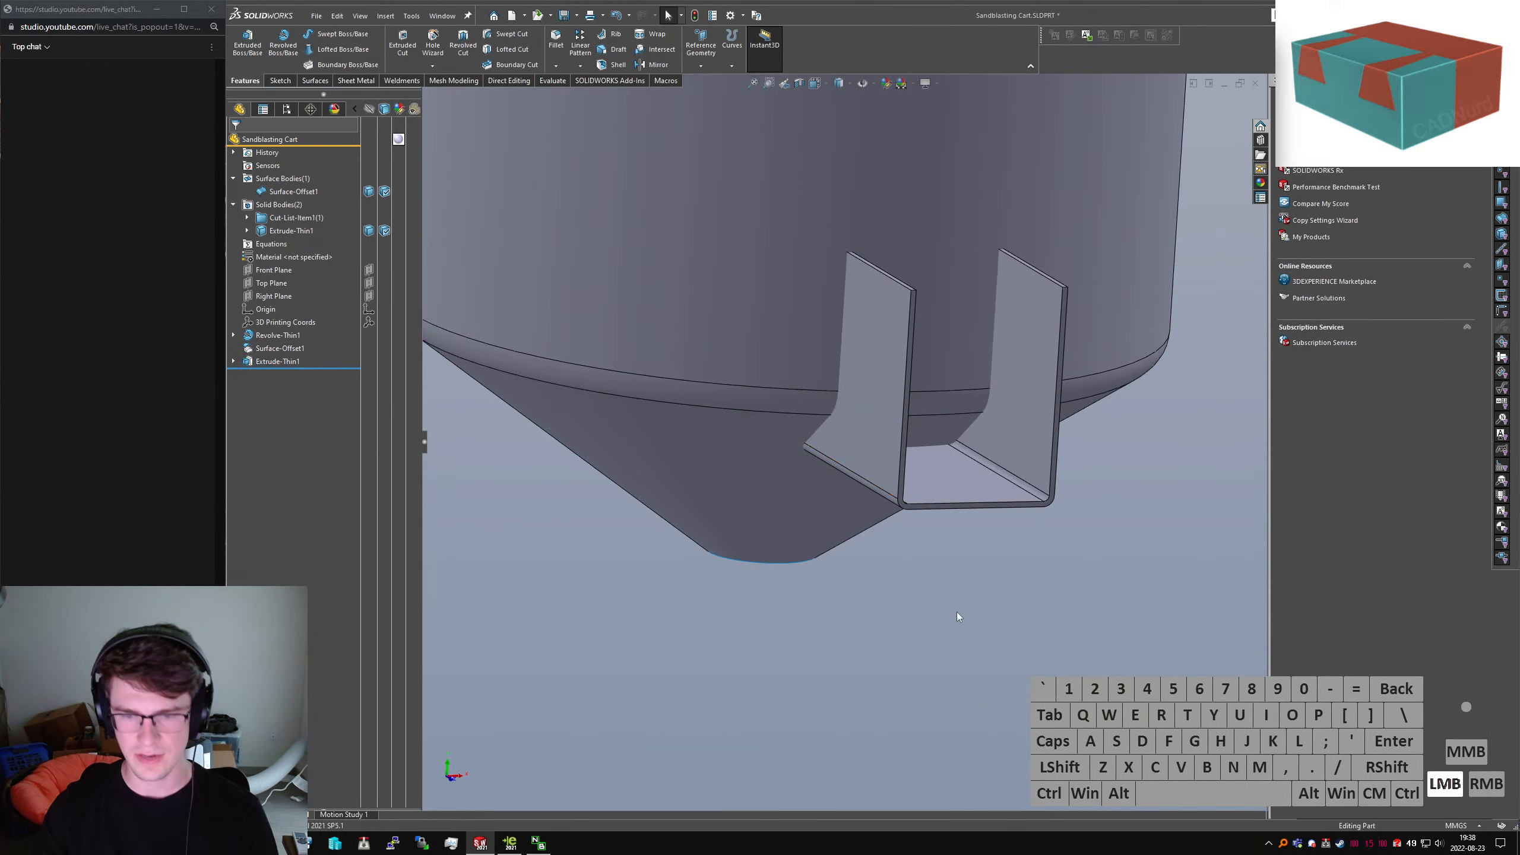
text(scombine)
key(ctrl+a)
key(BackSpace)
text(ionter)
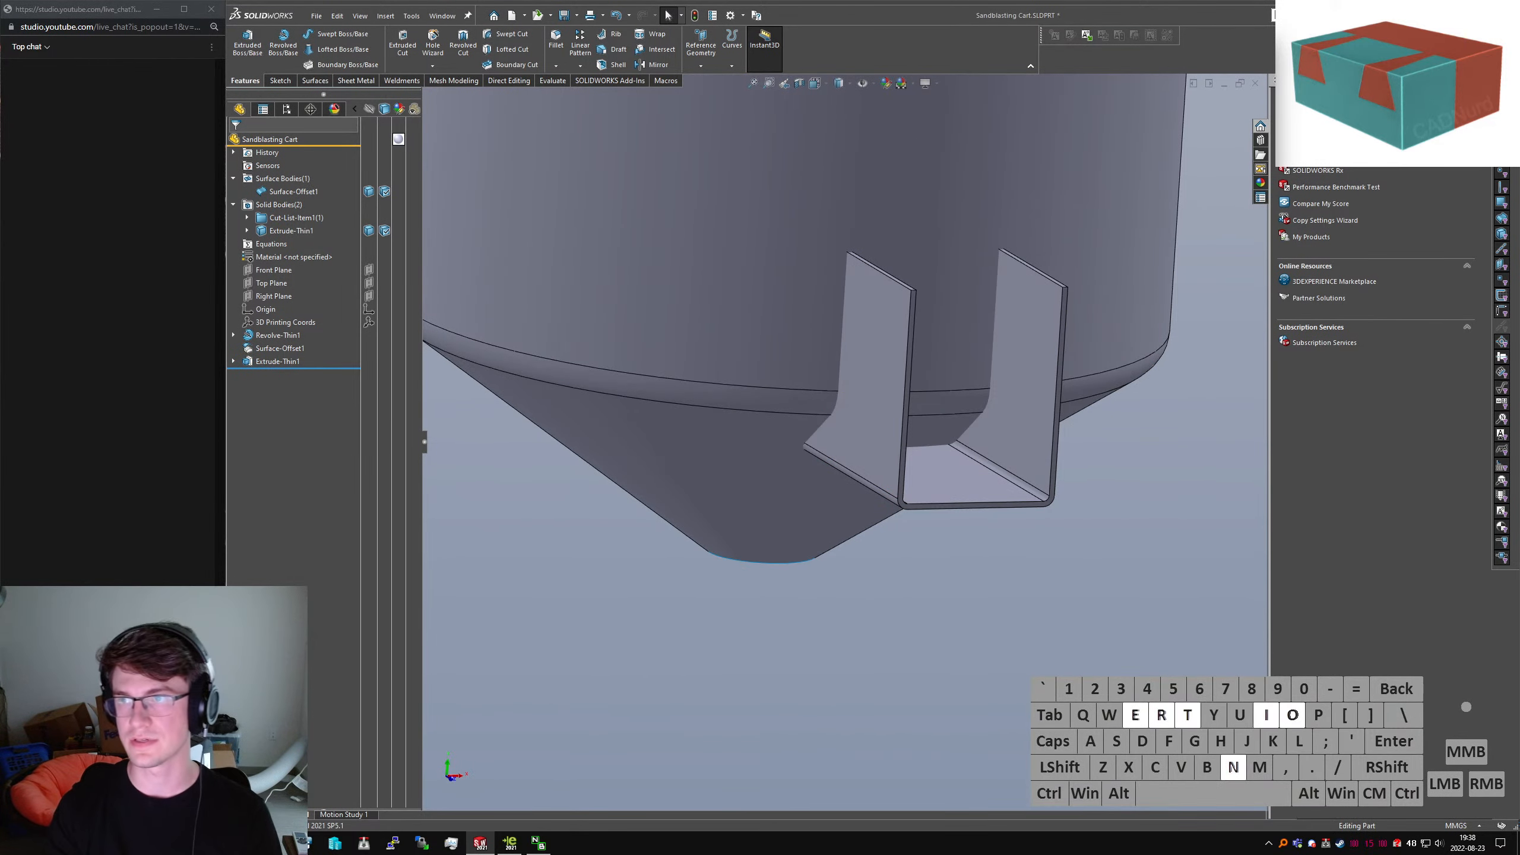
key(ctrl+a)
key(BackSpace)
text(intersect)
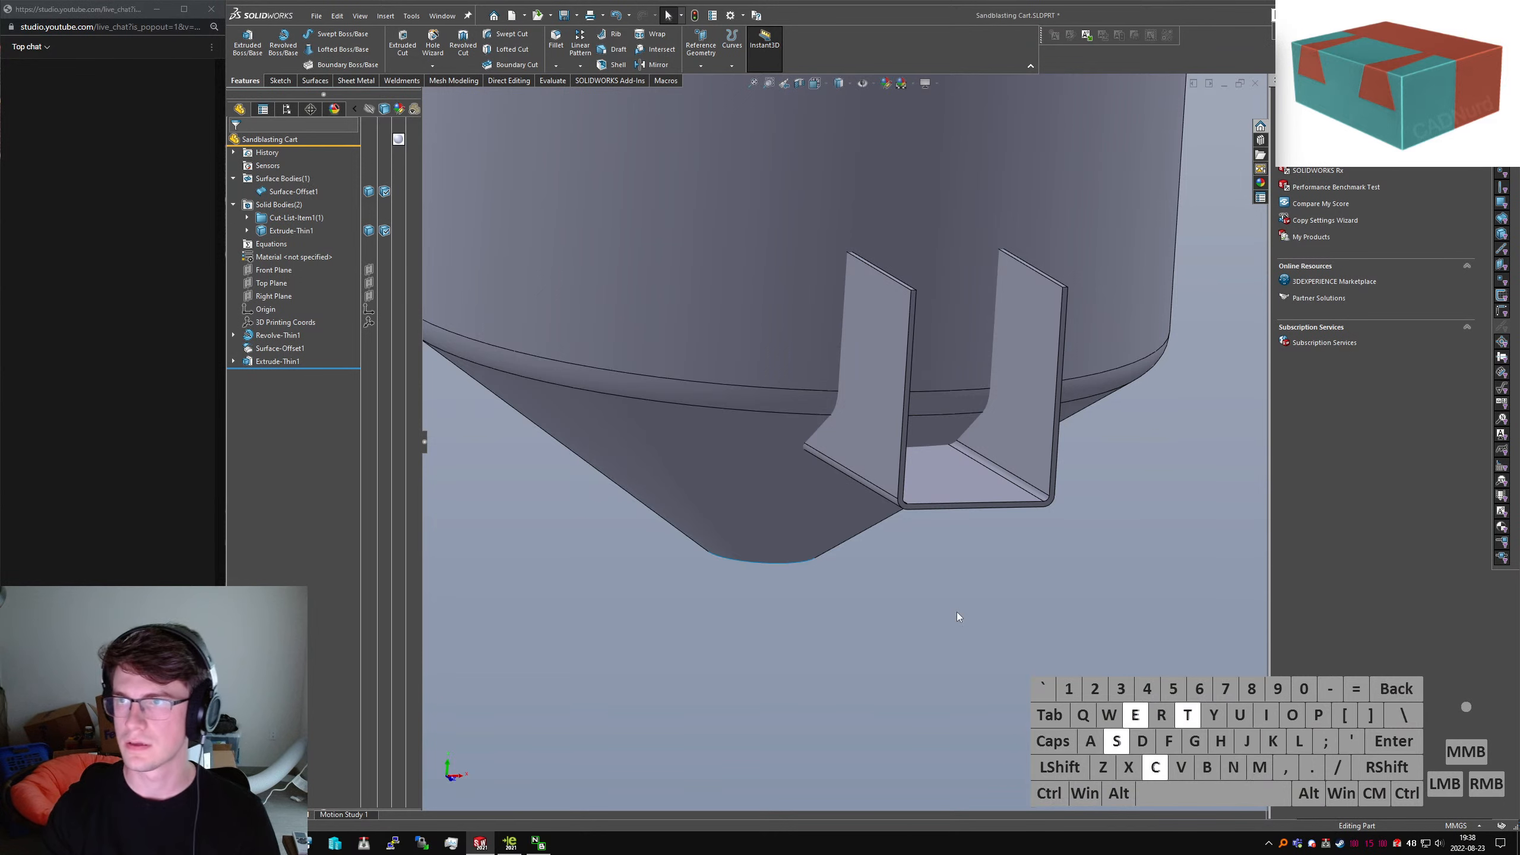
key(Return)
Intersect Surface-Offset1 with the channel, excluding the region inside the tank
click(787, 362)
click(860, 355)
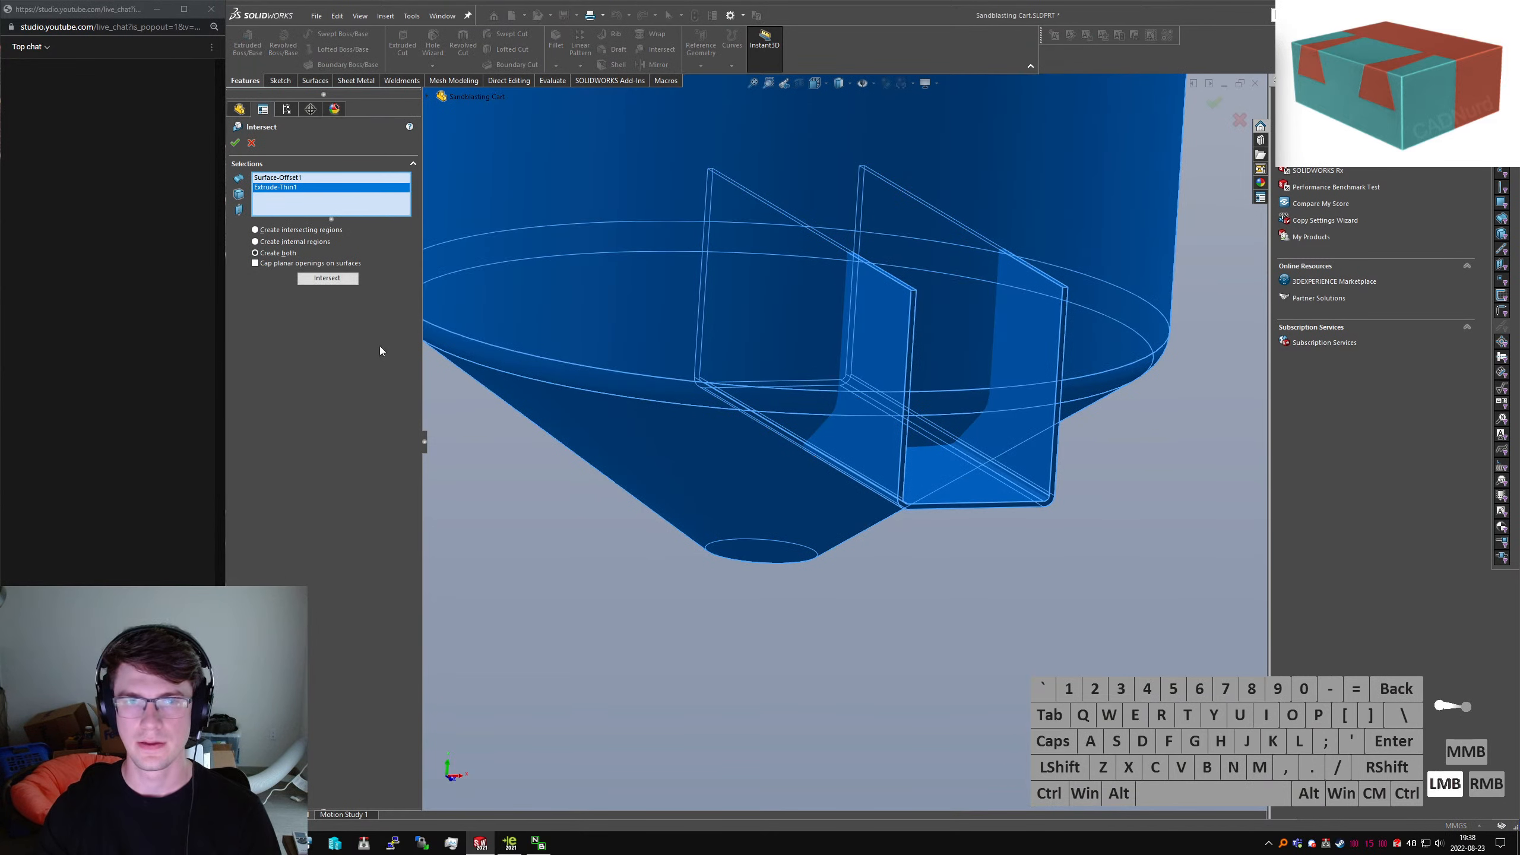
click(327, 279)
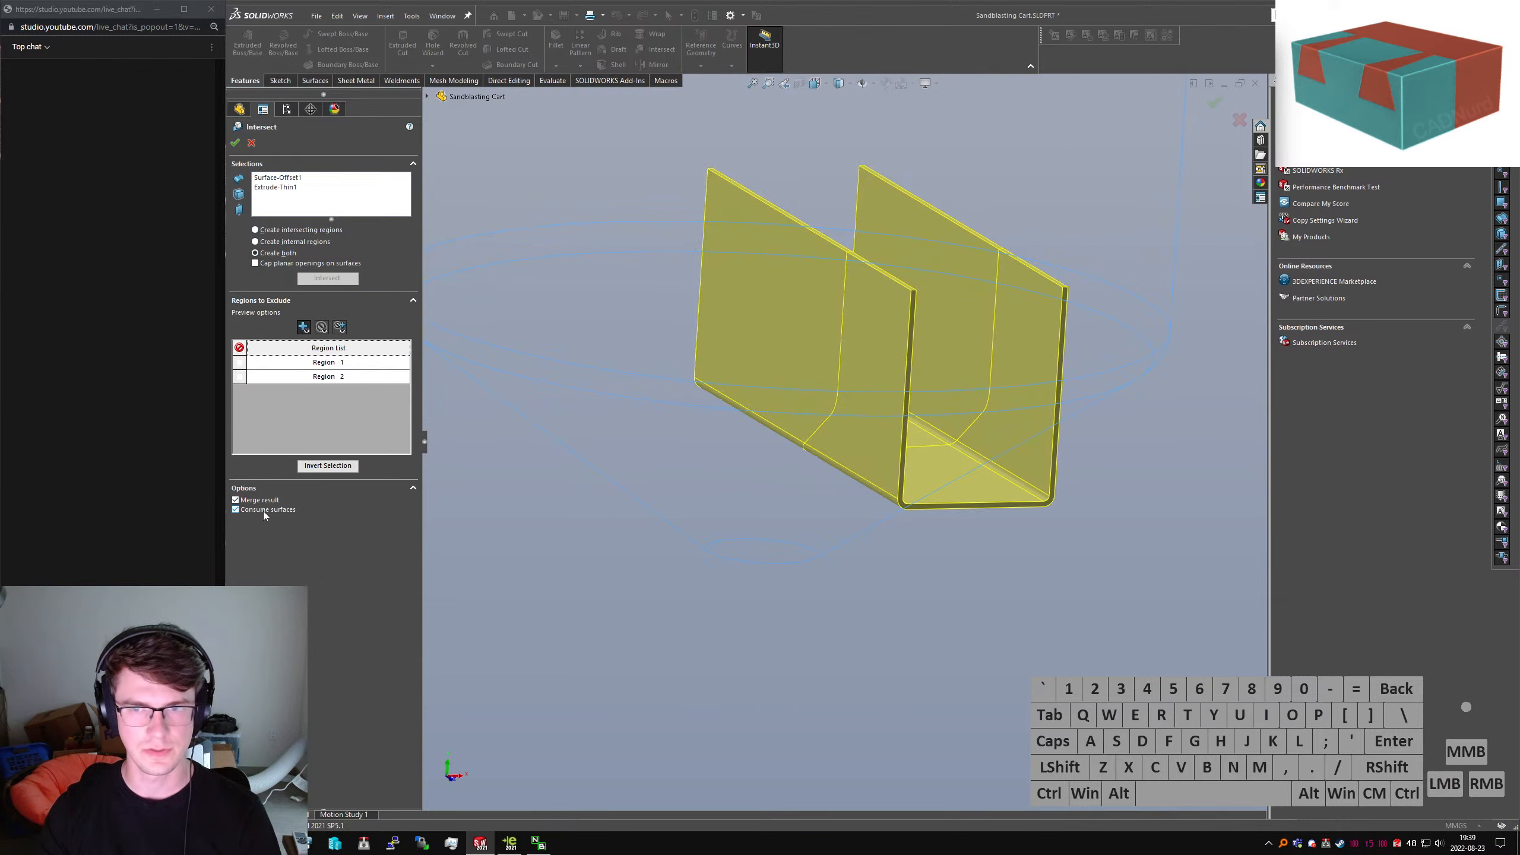
click(841, 322)
right_click(788, 324)
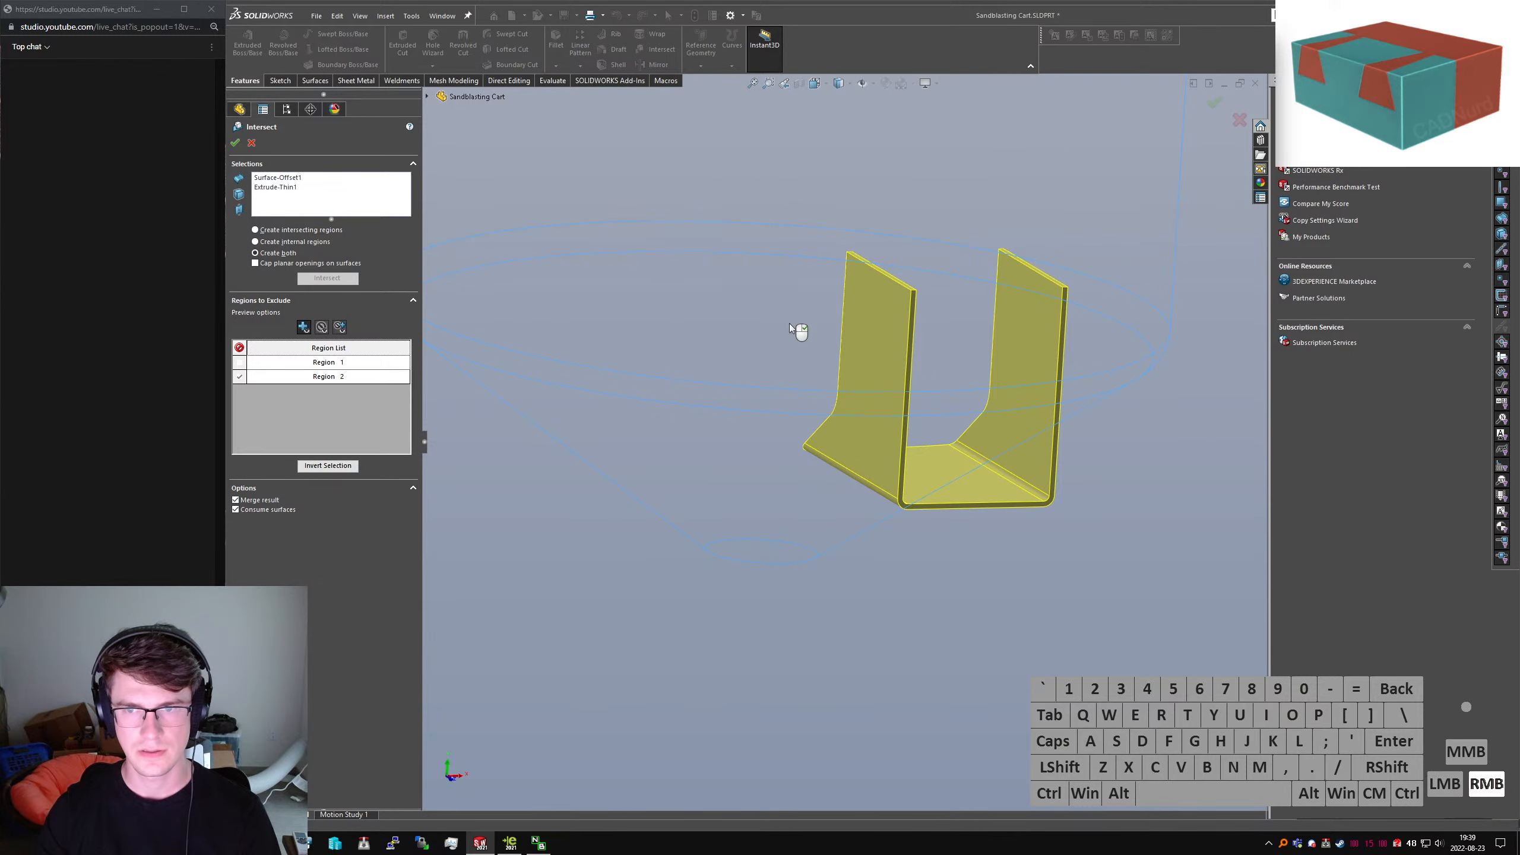
Reopen Intersect1 for editing, then deselect and orbit around the trimmed bracket
right_click(266, 348)
click(271, 317)
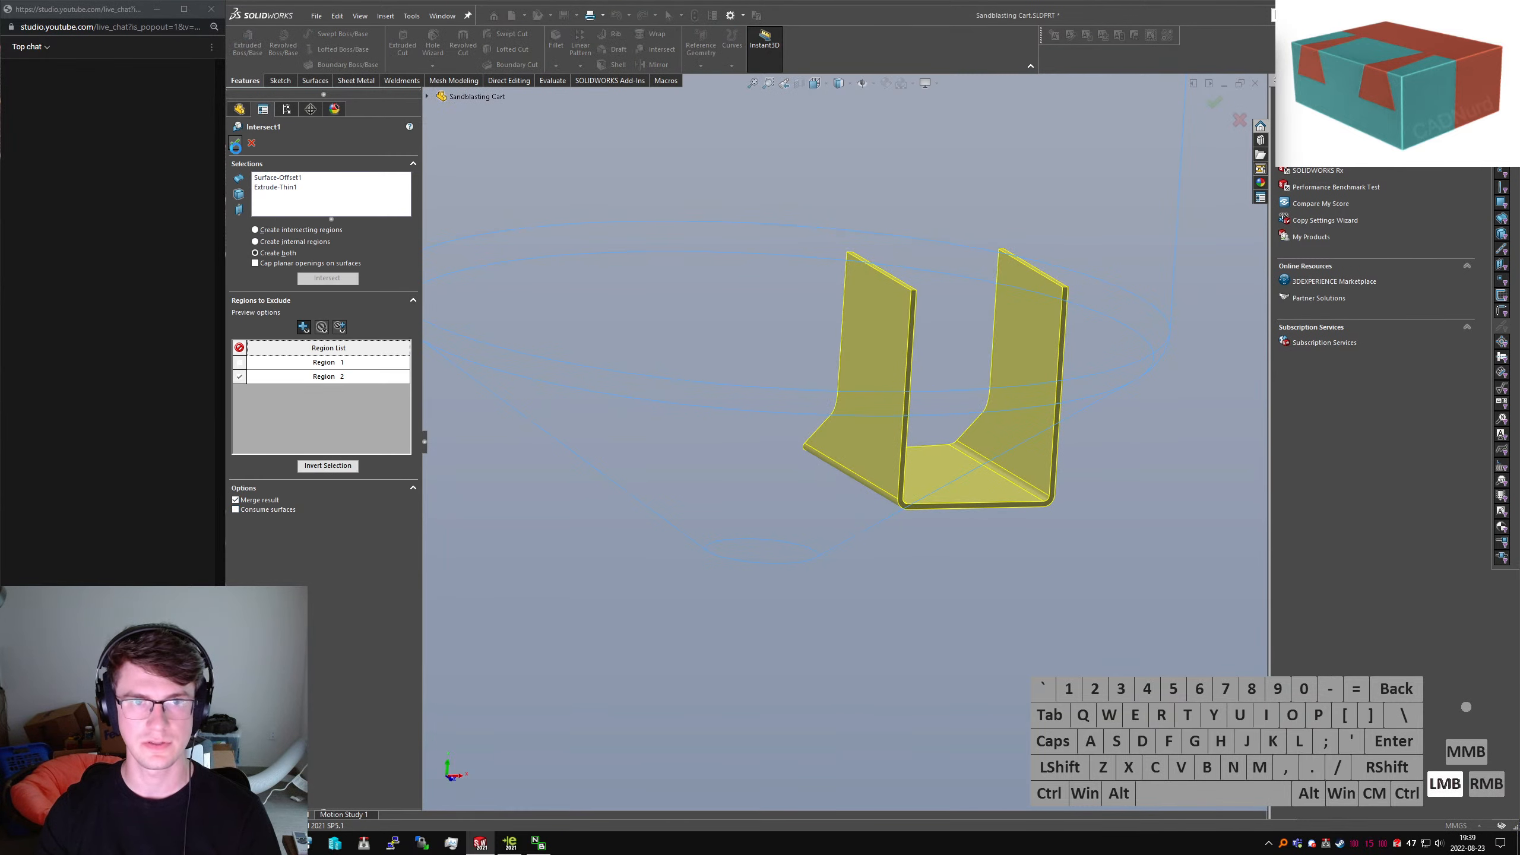
click(763, 569)
scroll(867, 340, down, 3)
middle_drag(867, 341, 906, 436)
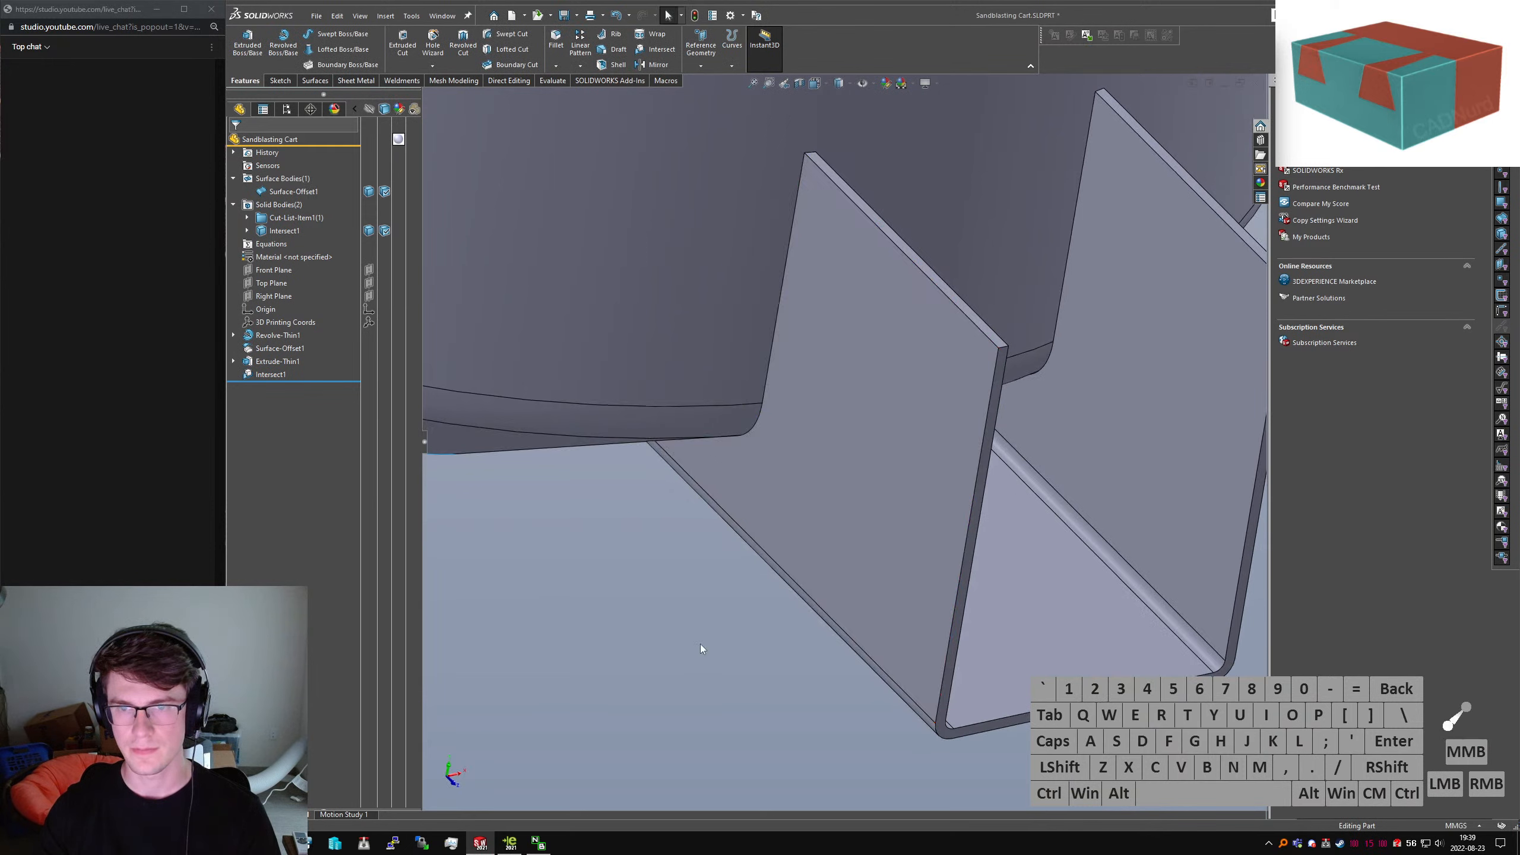
Cycle through the Front, Left and Right standard views of the model
click(694, 645)
text(sconvert)
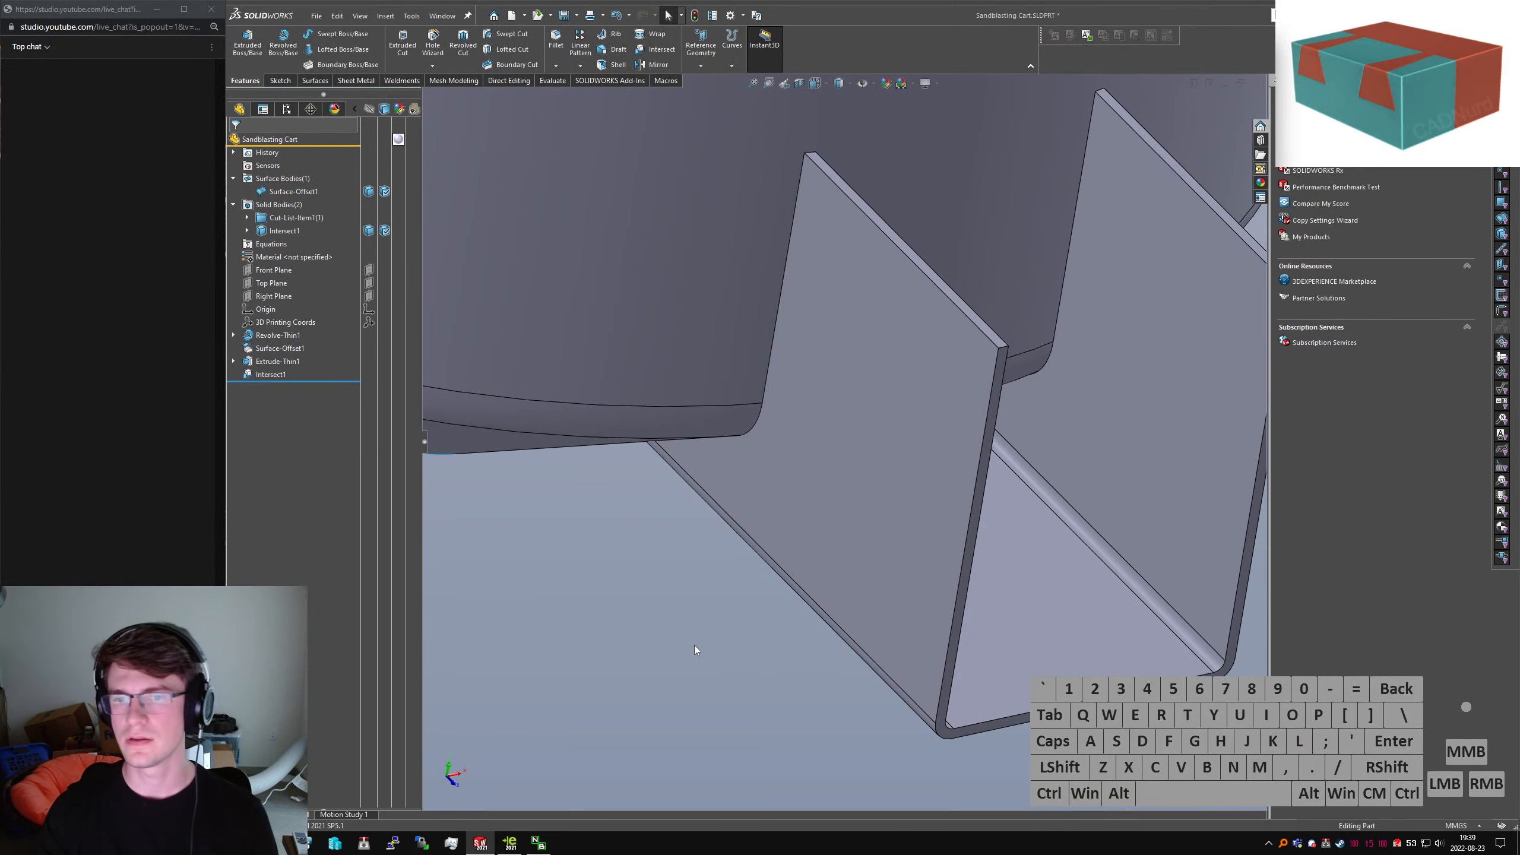
key(ctrl+1)
key(ctrl+3)
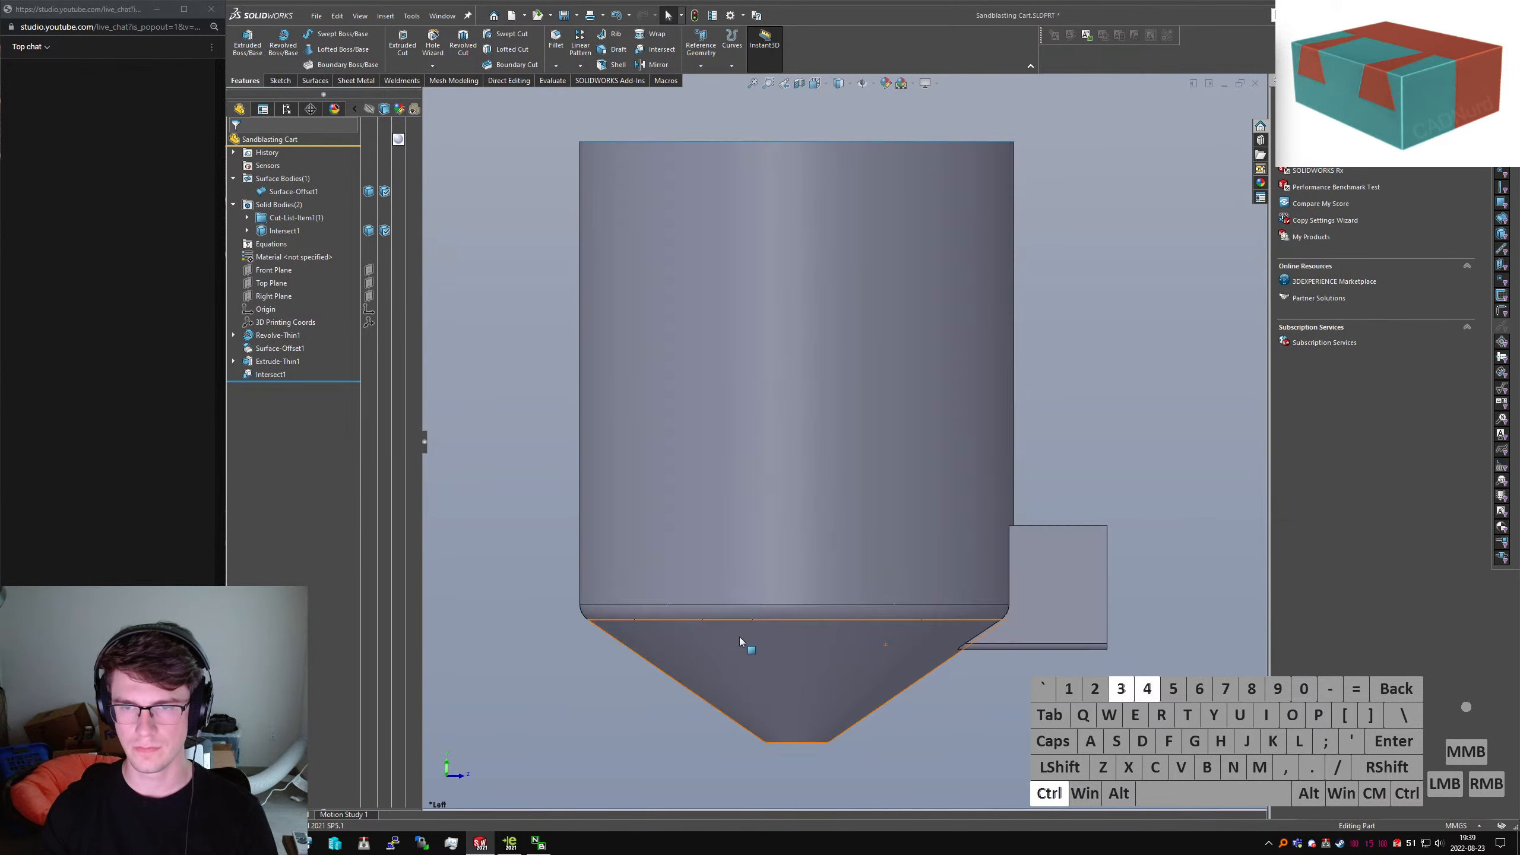
key(ctrl+4)
click(705, 622)
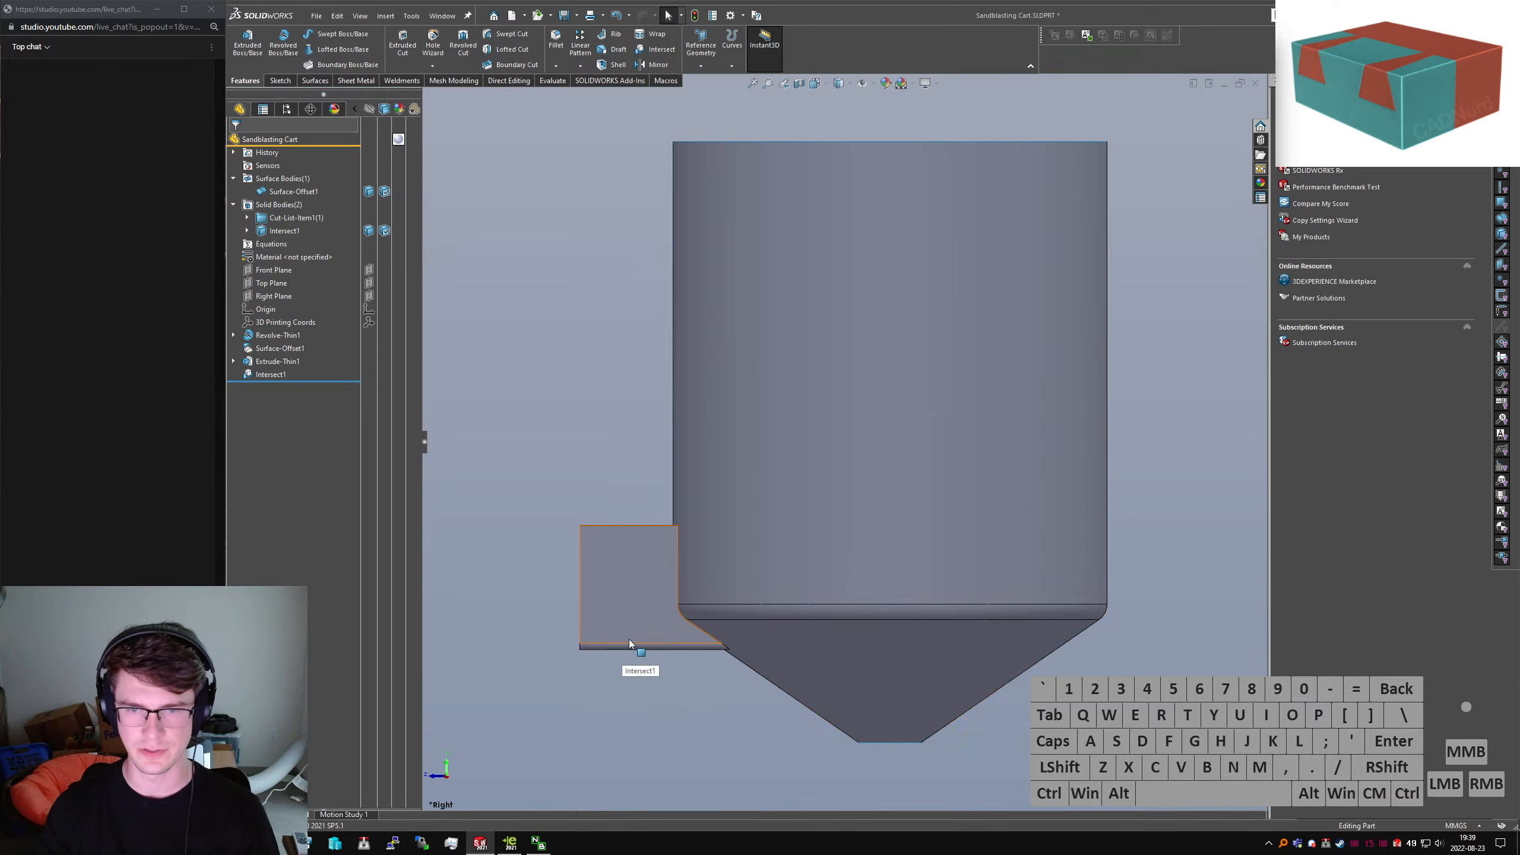
scroll(679, 640, down, 5)
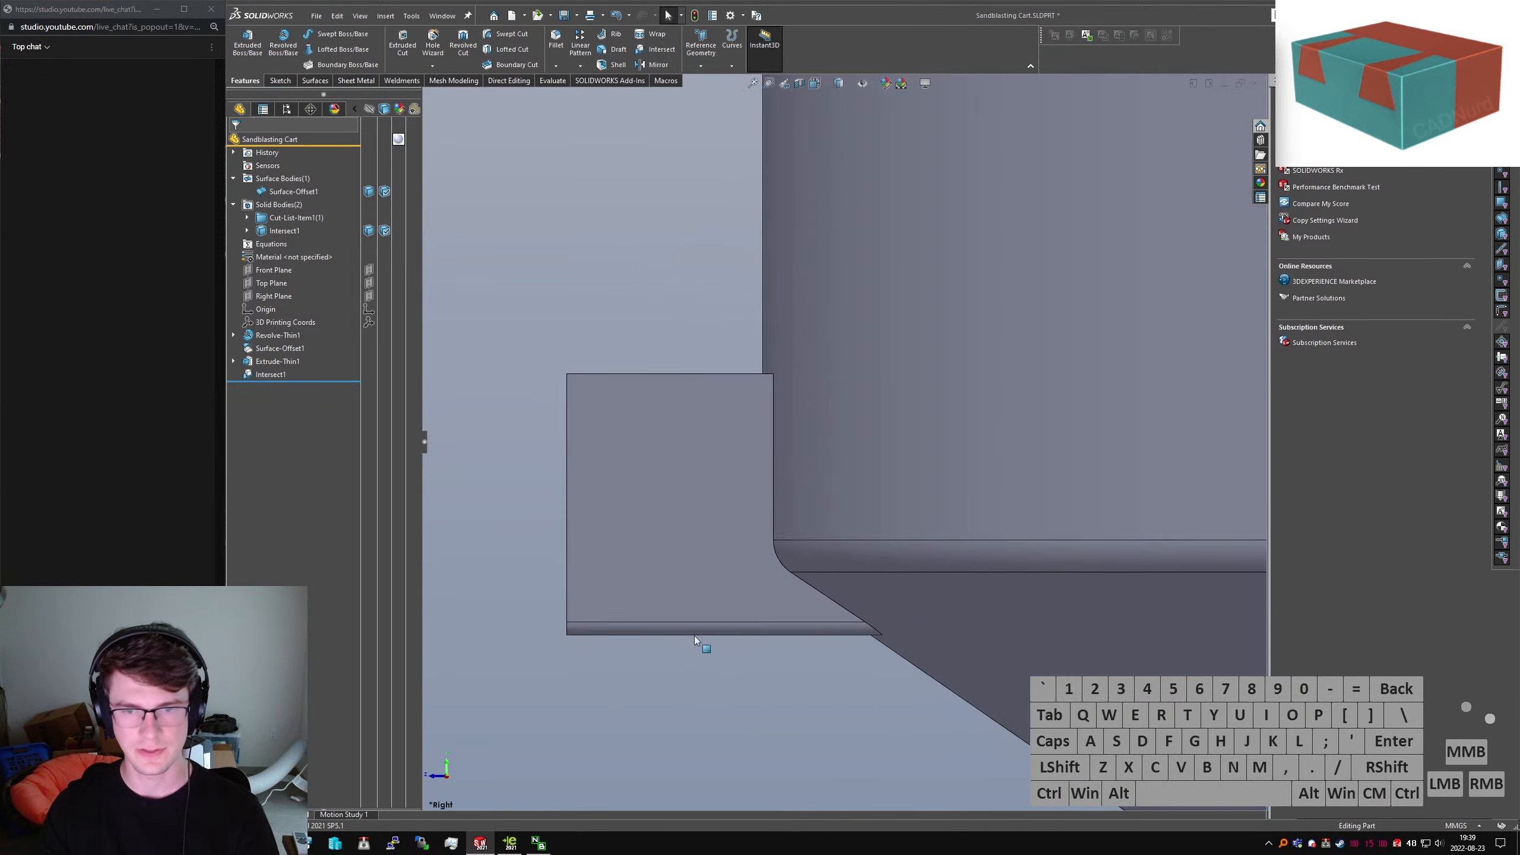
Select the bracket's Extrude-Thin1 feature to display its dimensions
click(639, 502)
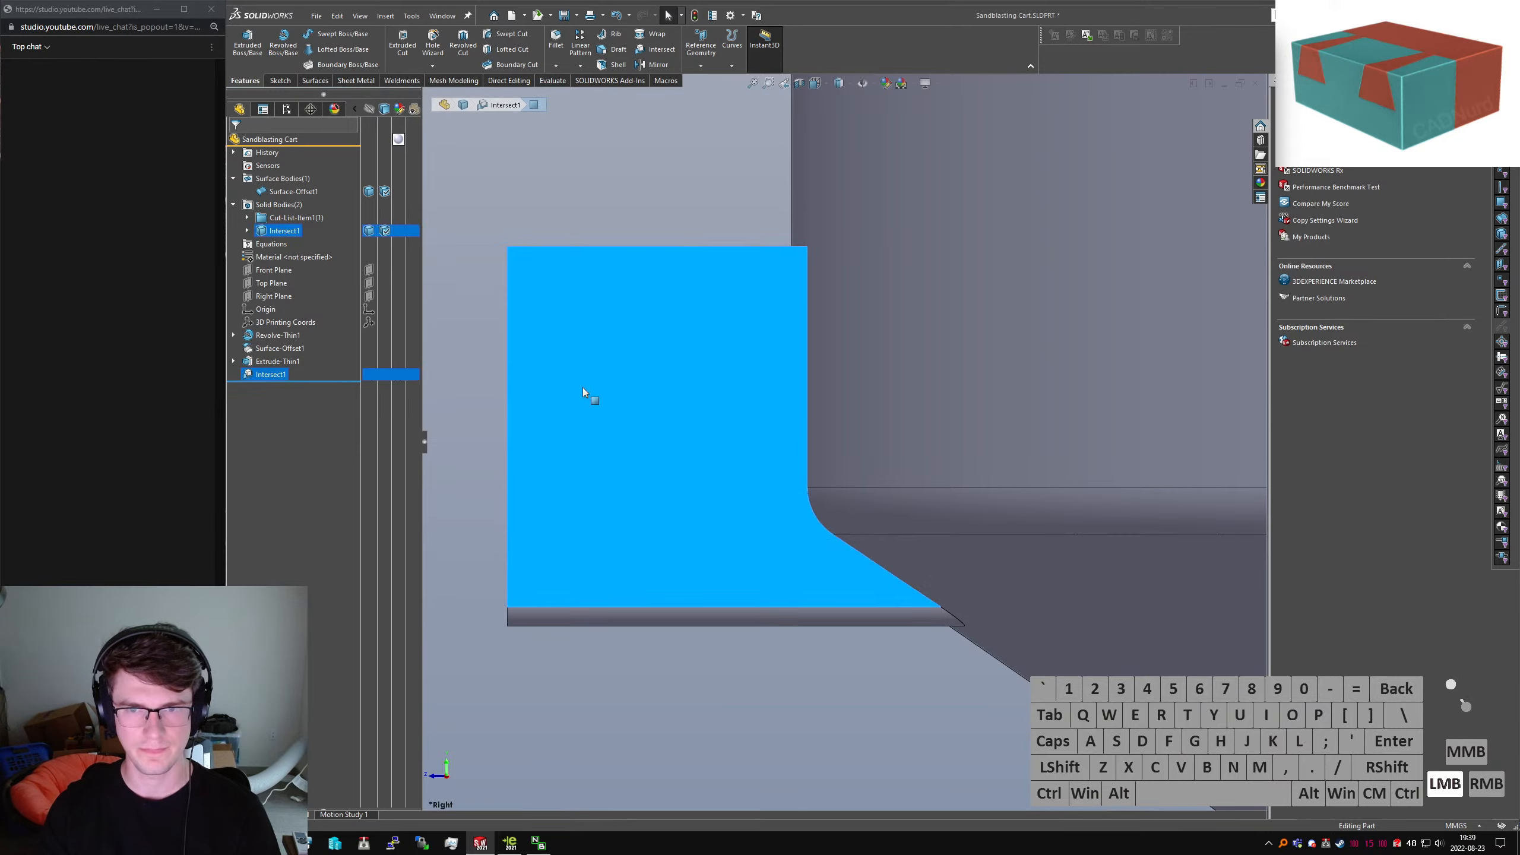
middle_drag(584, 389, 701, 533)
scroll(667, 458, up, 3)
click(745, 548)
click(701, 456)
click(294, 364)
scroll(800, 440, up, 2)
middle_drag(808, 418, 840, 433)
Change the bracket depth from 500 to 600 mm, shorten it again, and select Right Plane
click(853, 449)
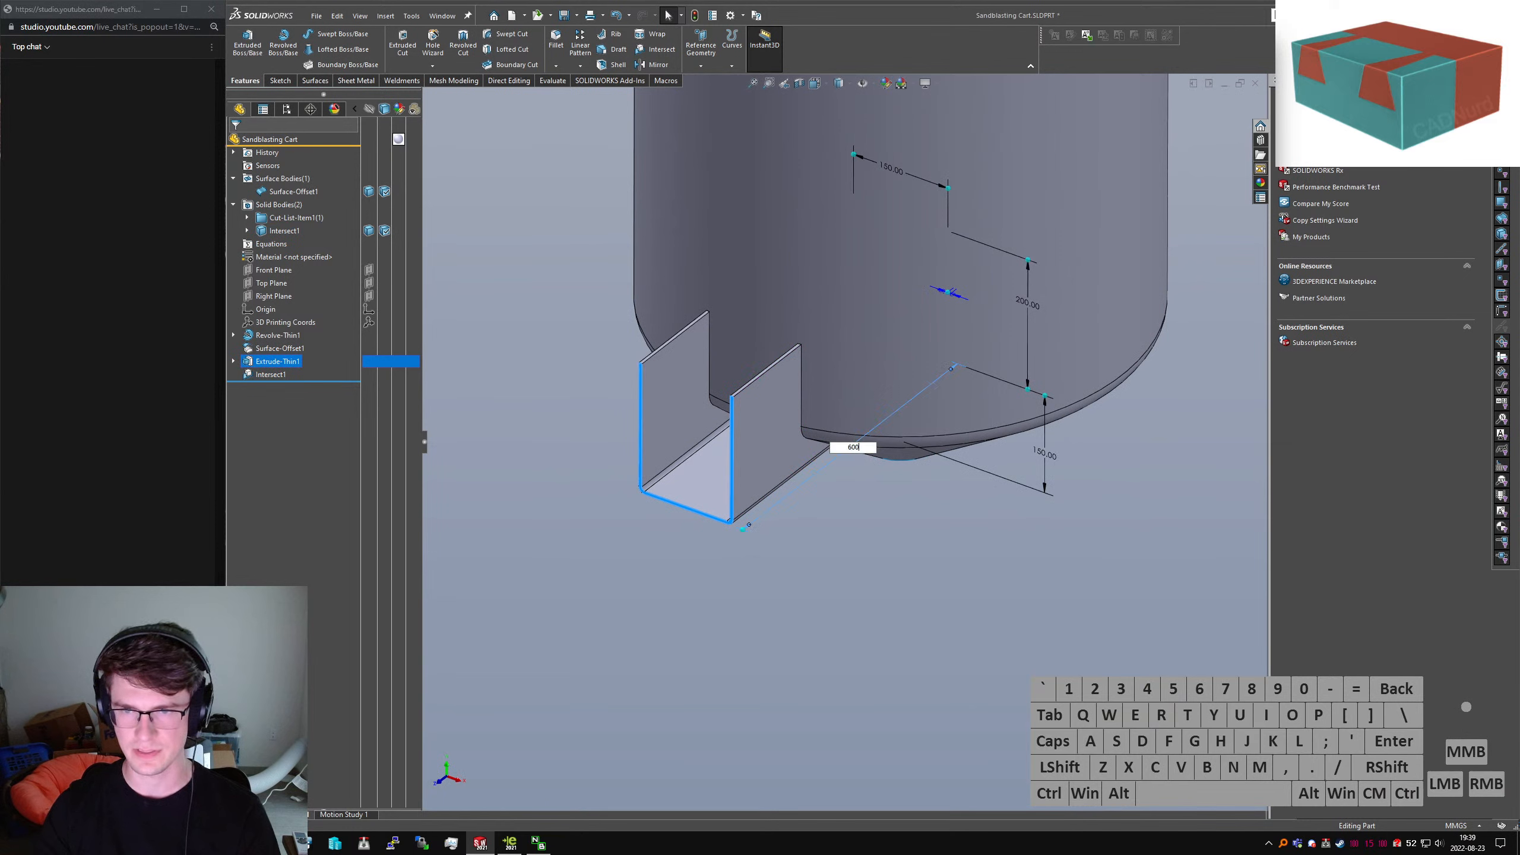
text(600)
key(Return)
click(827, 472)
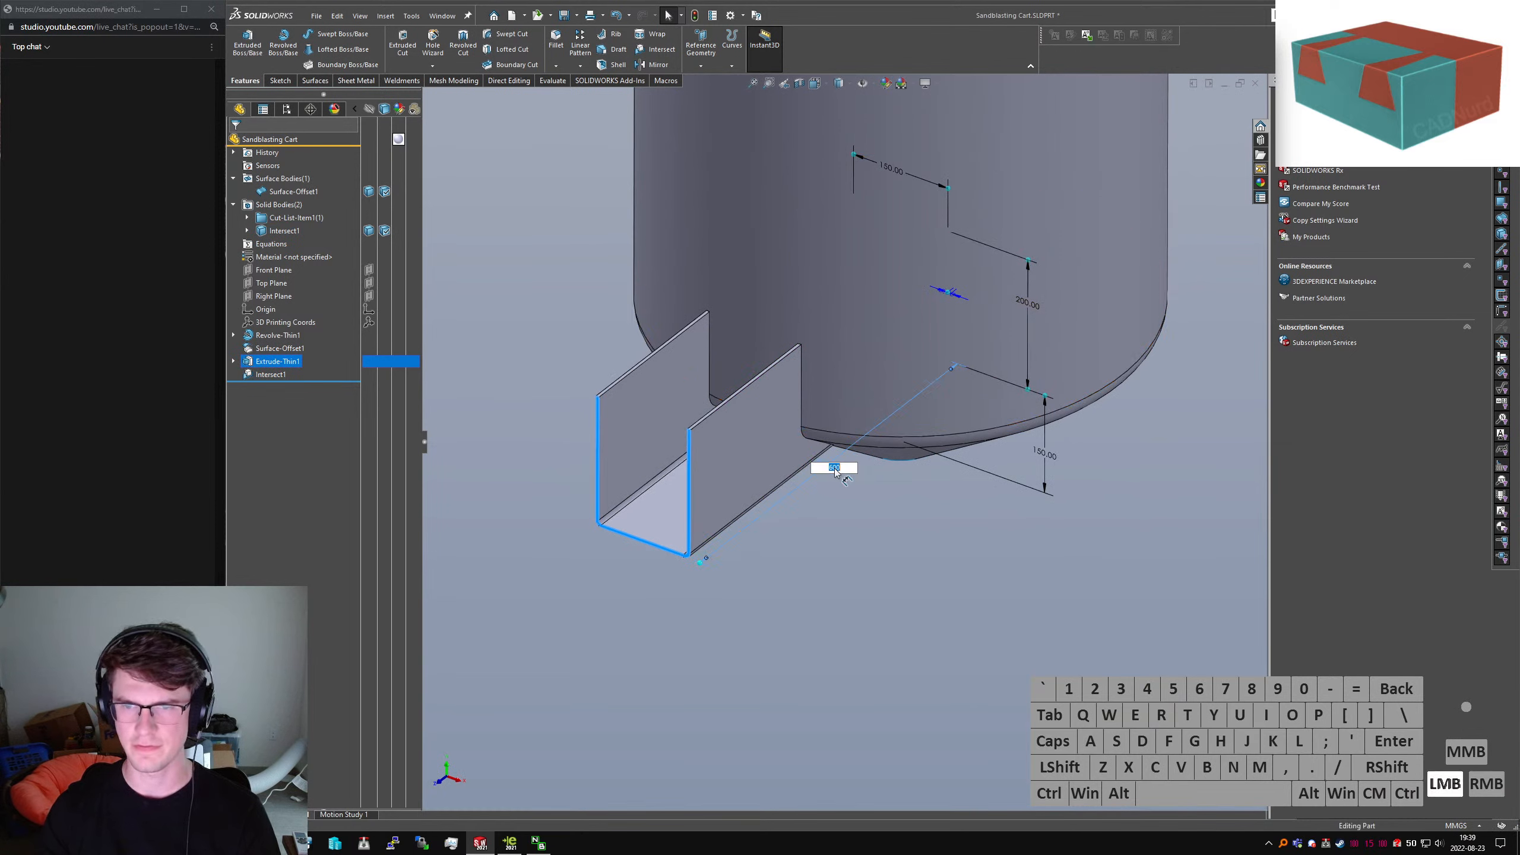
click(644, 431)
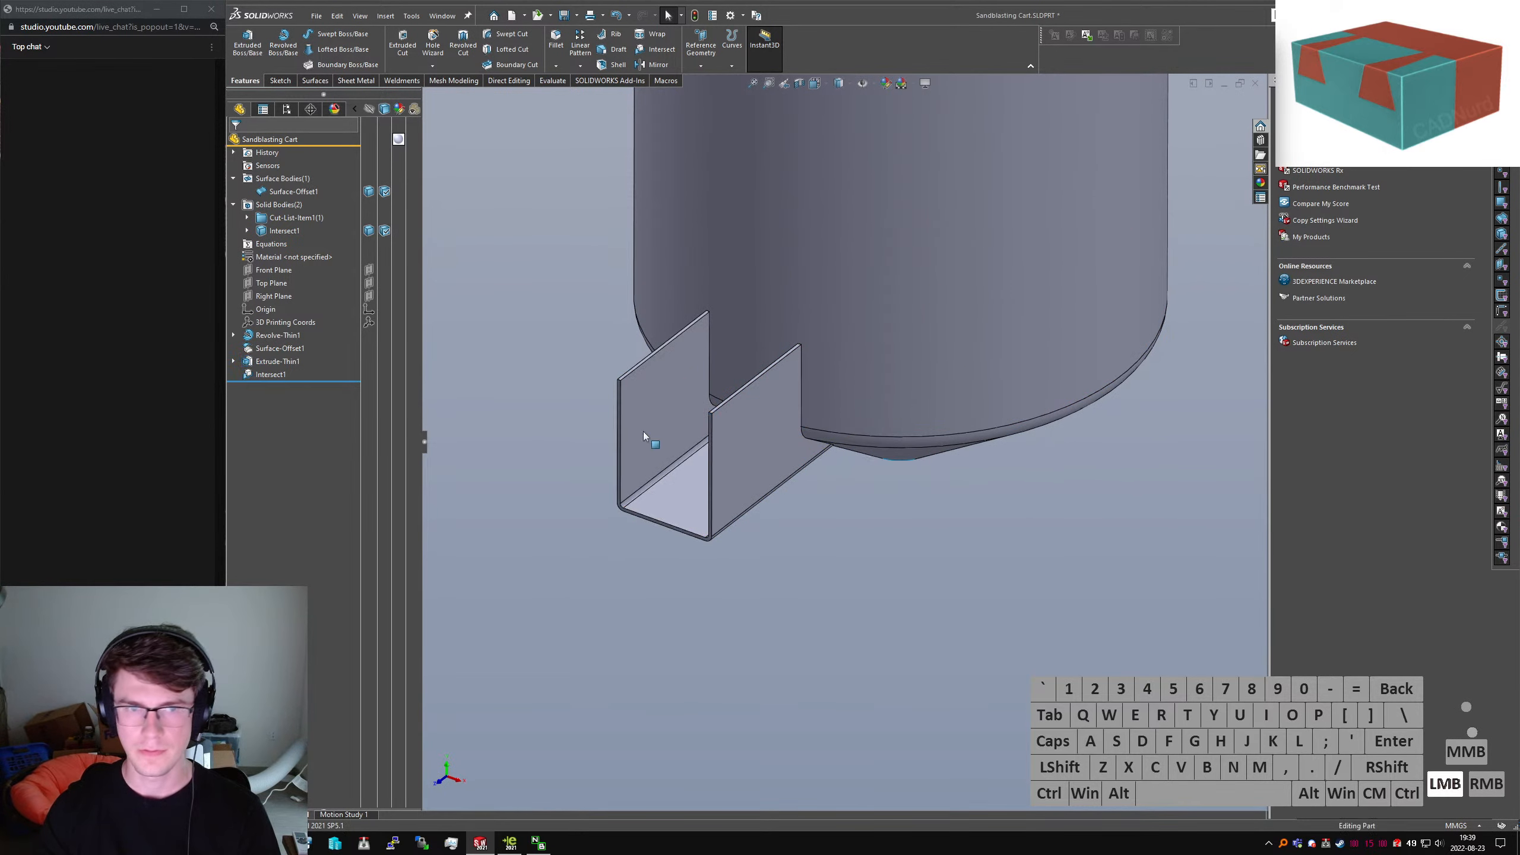
click(272, 296)
Start a sketch on Right Plane and view it straight on
click(293, 81)
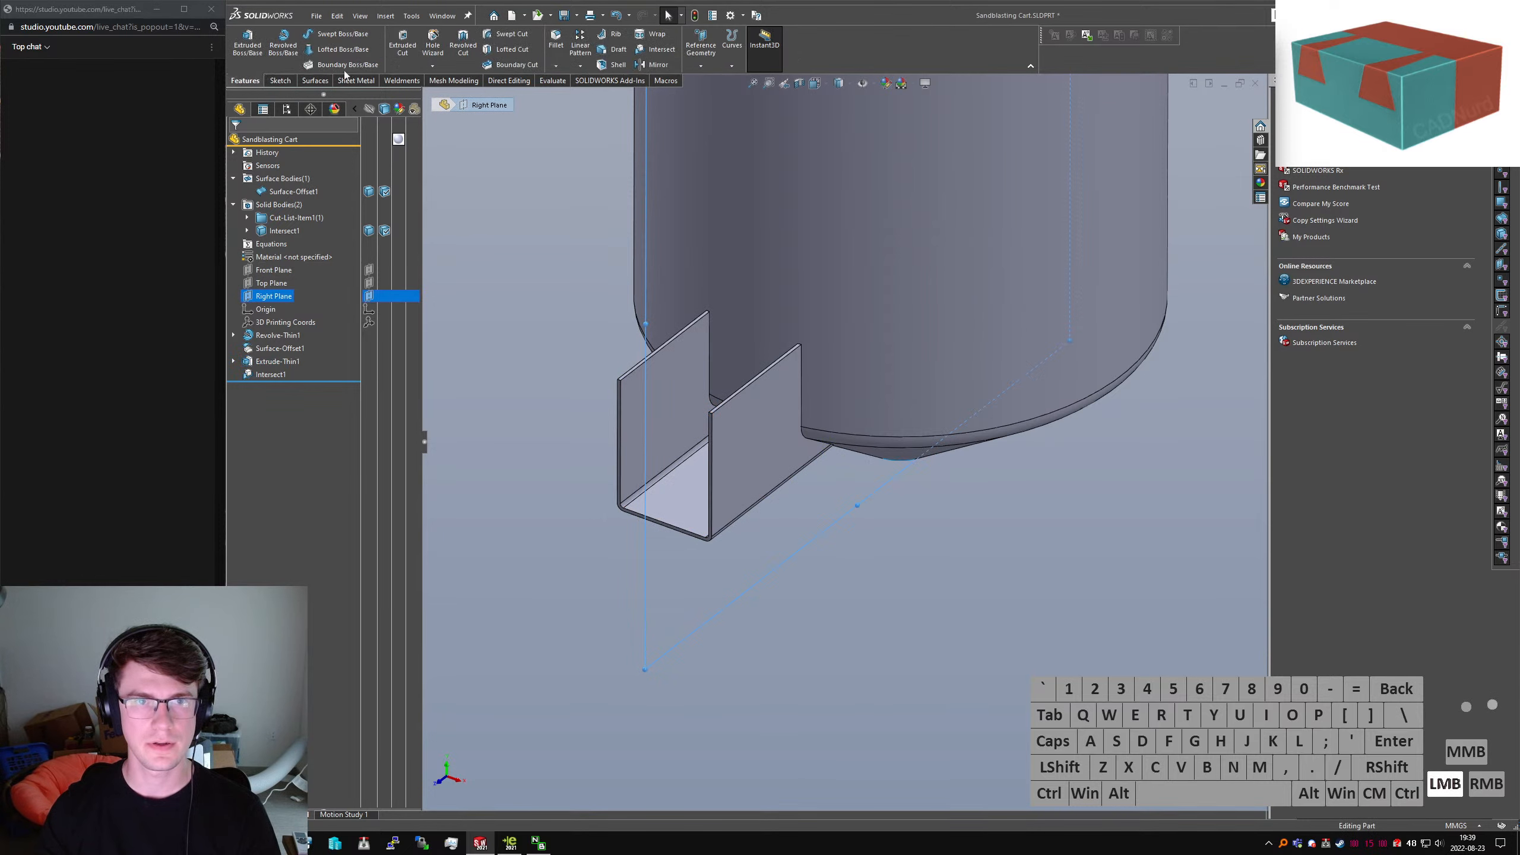
click(242, 43)
key(ctrl+4)
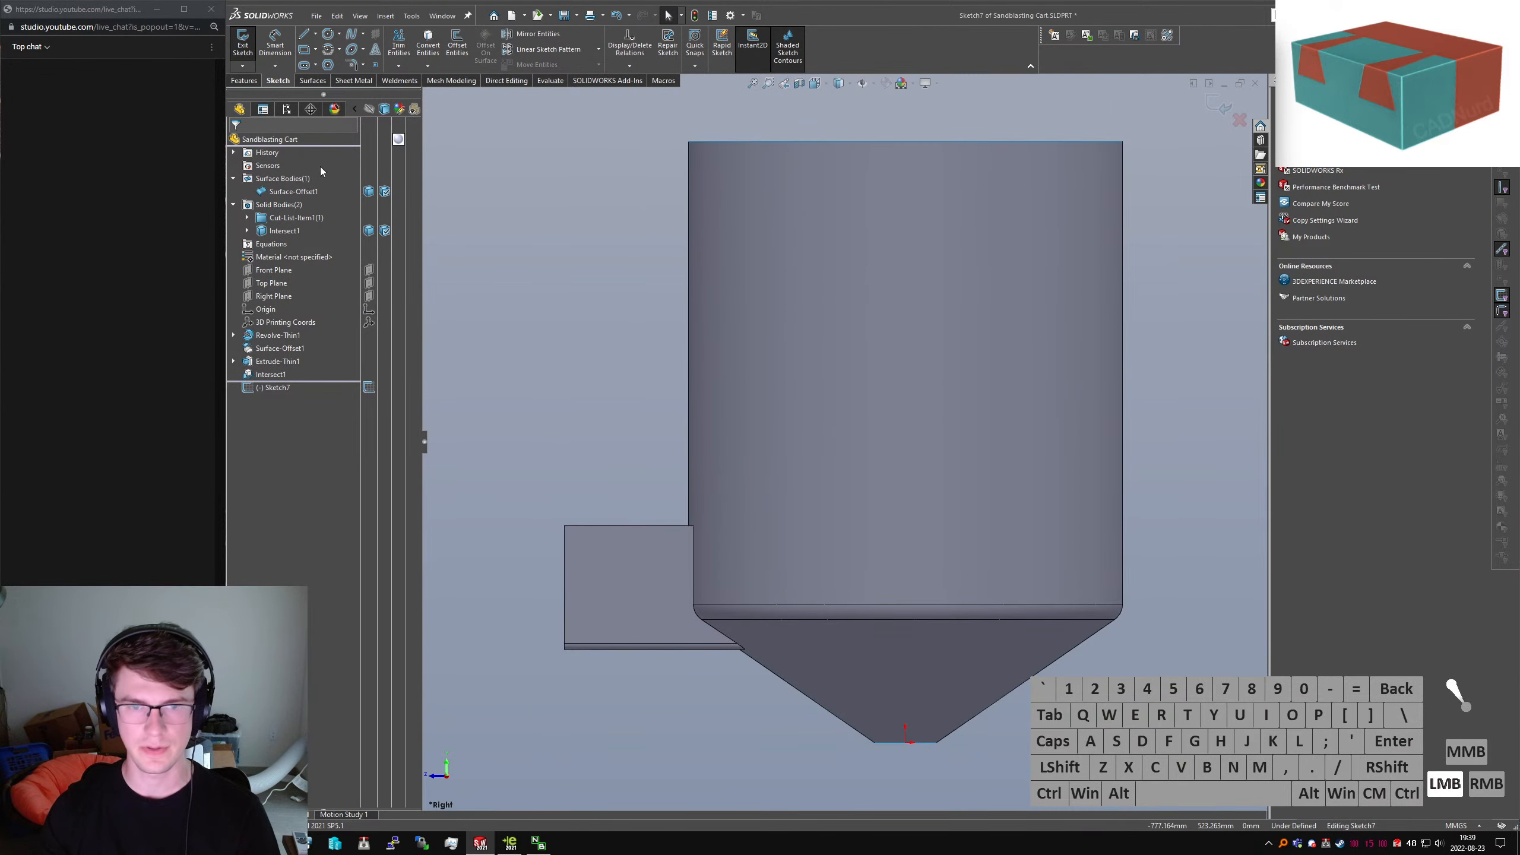
scroll(662, 576, down, 5)
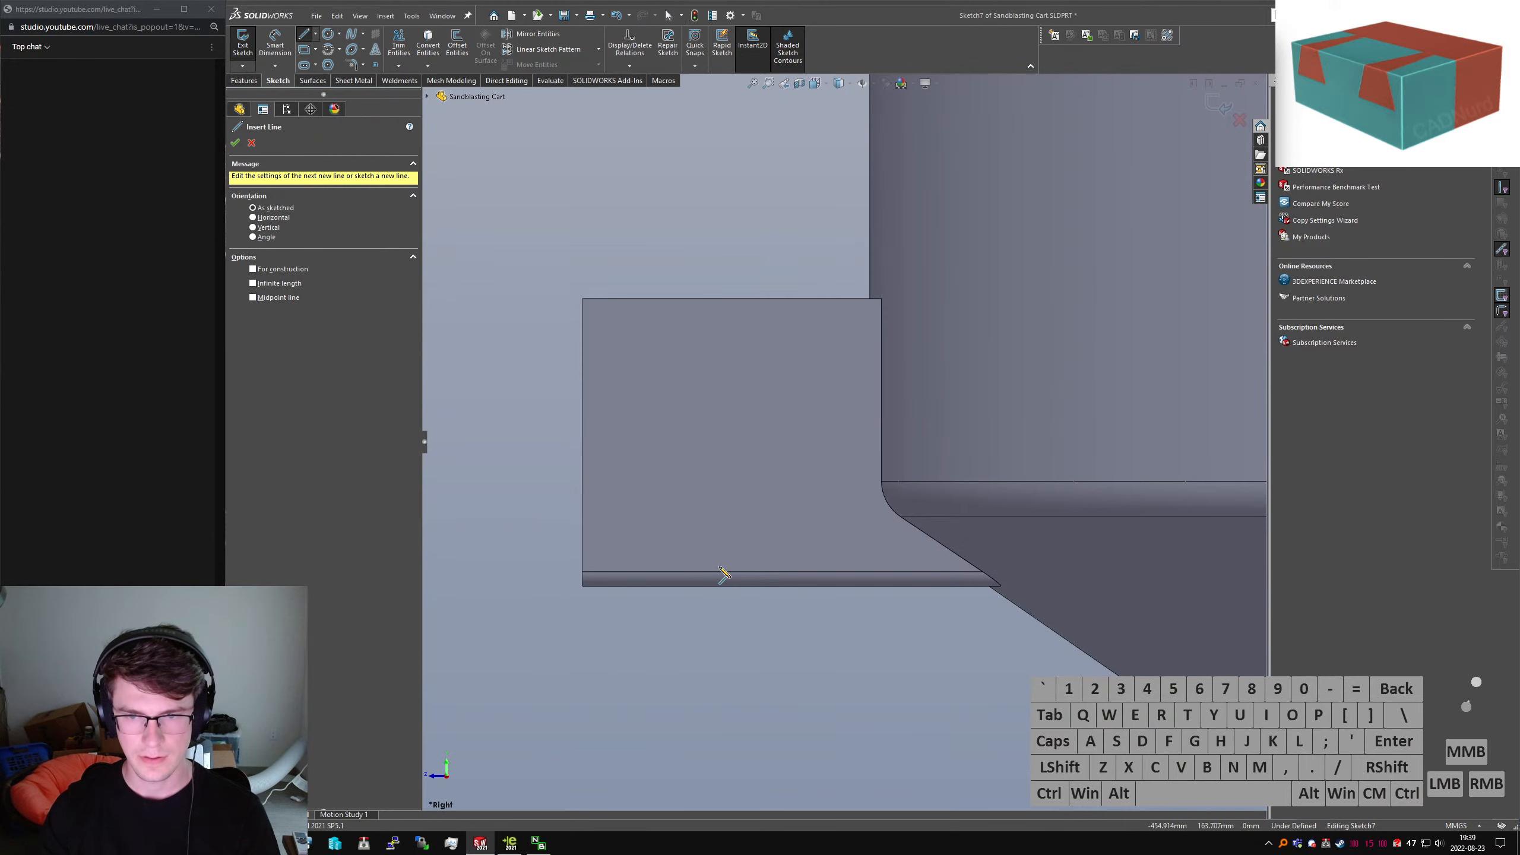
Draw a horizontal line, tangent arc and short vertical line ending on the bracket's bottom edge
click(746, 586)
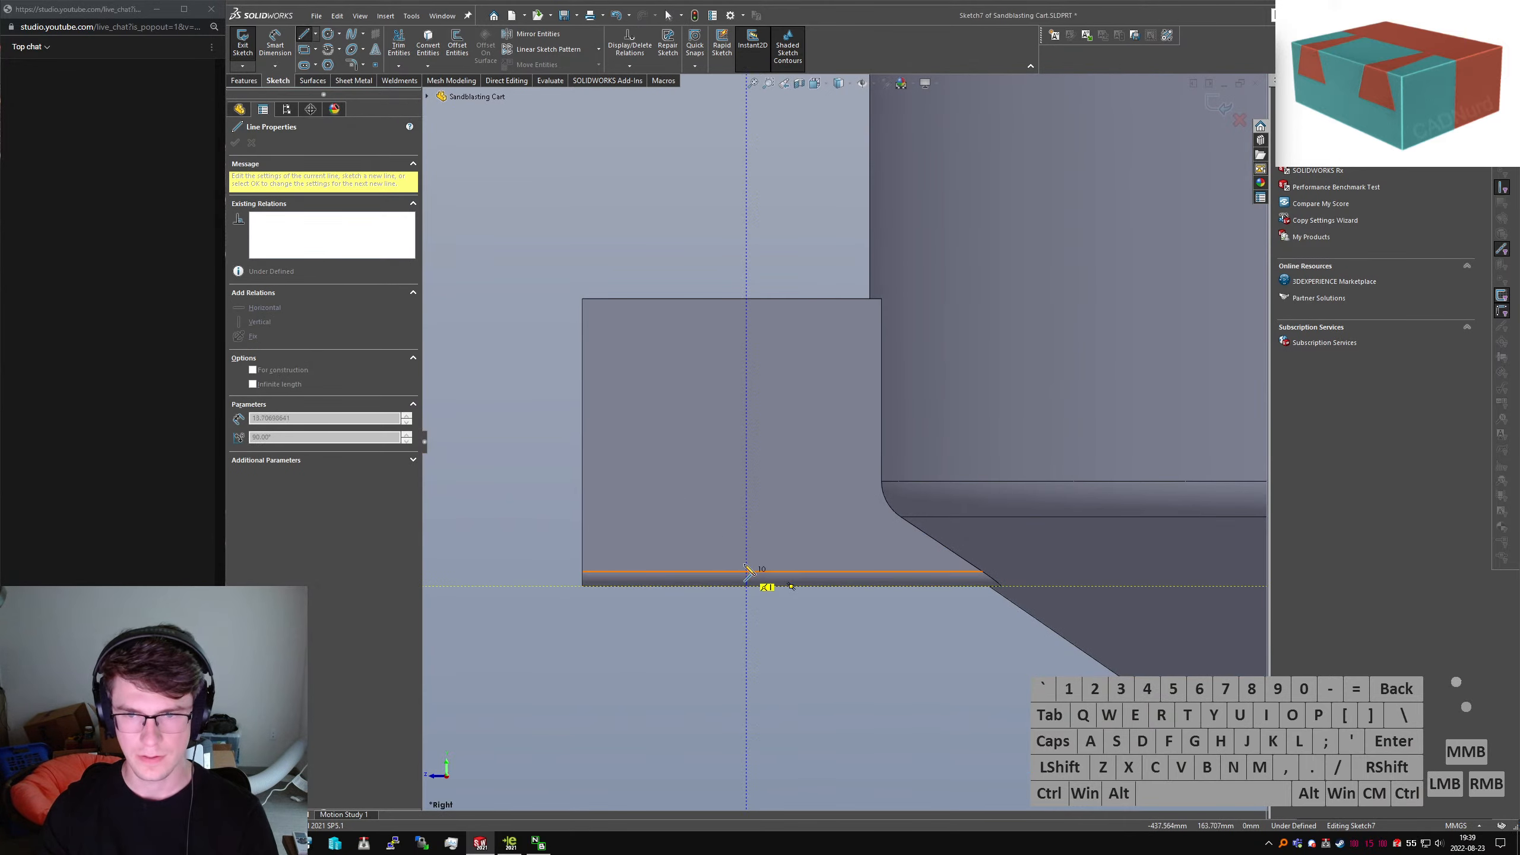
key(Escape)
right_drag(928, 624, 966, 558)
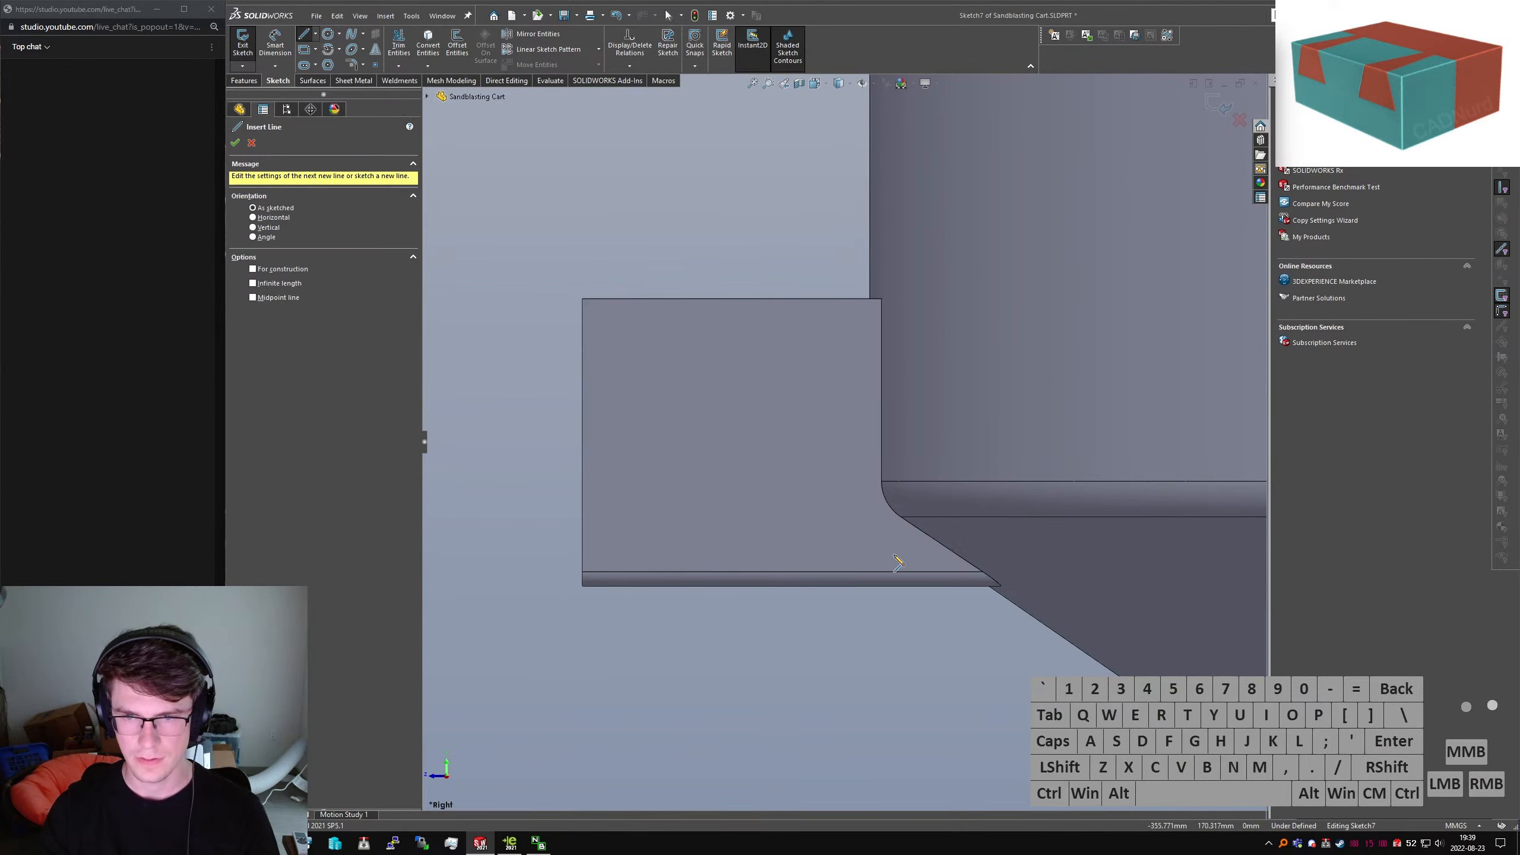
key(z)
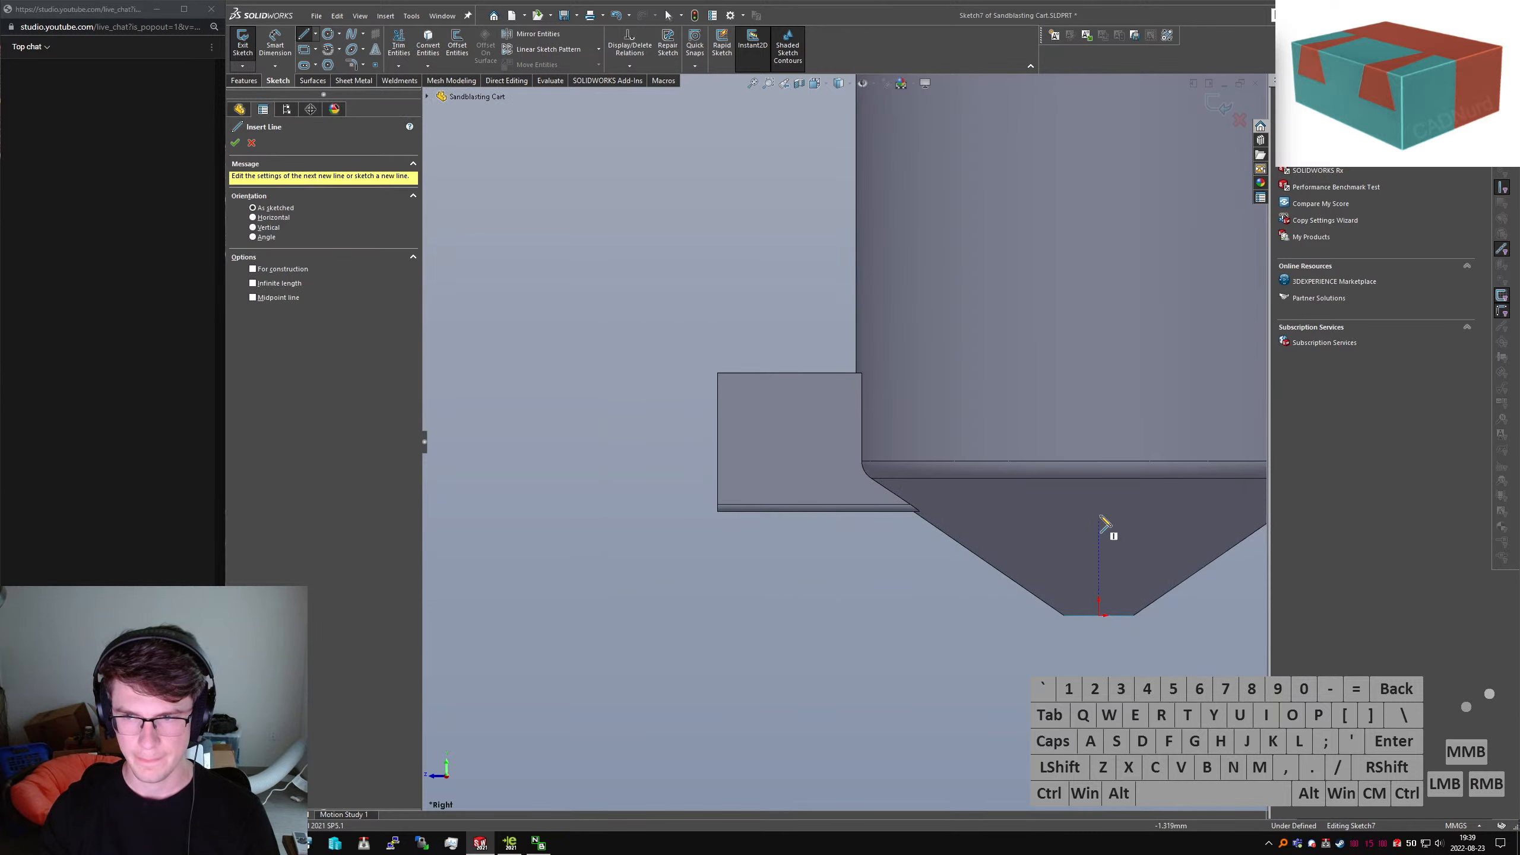
drag(1100, 501, 815, 498)
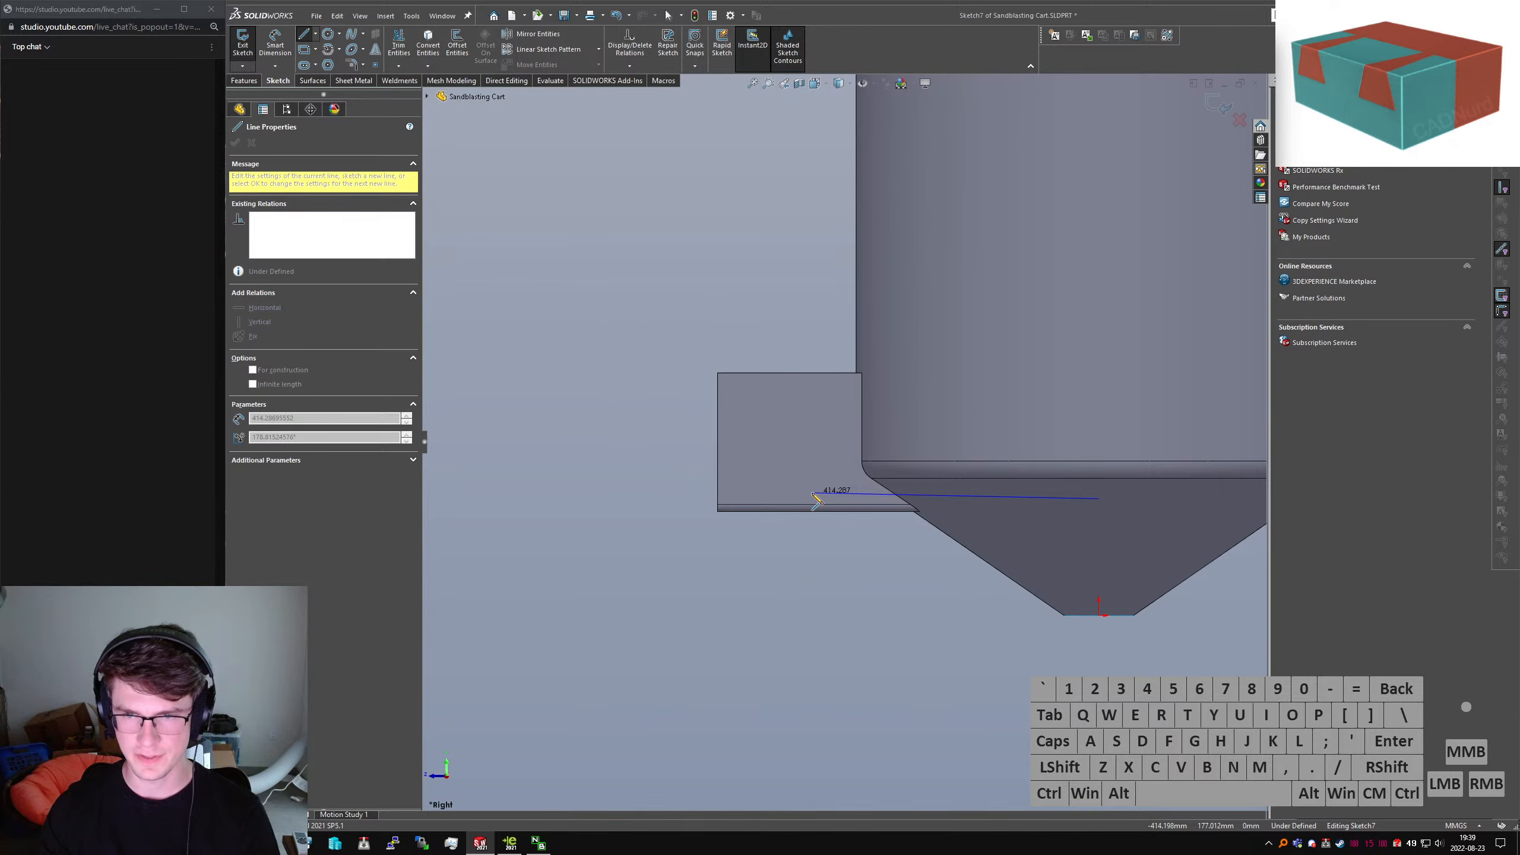
click(782, 498)
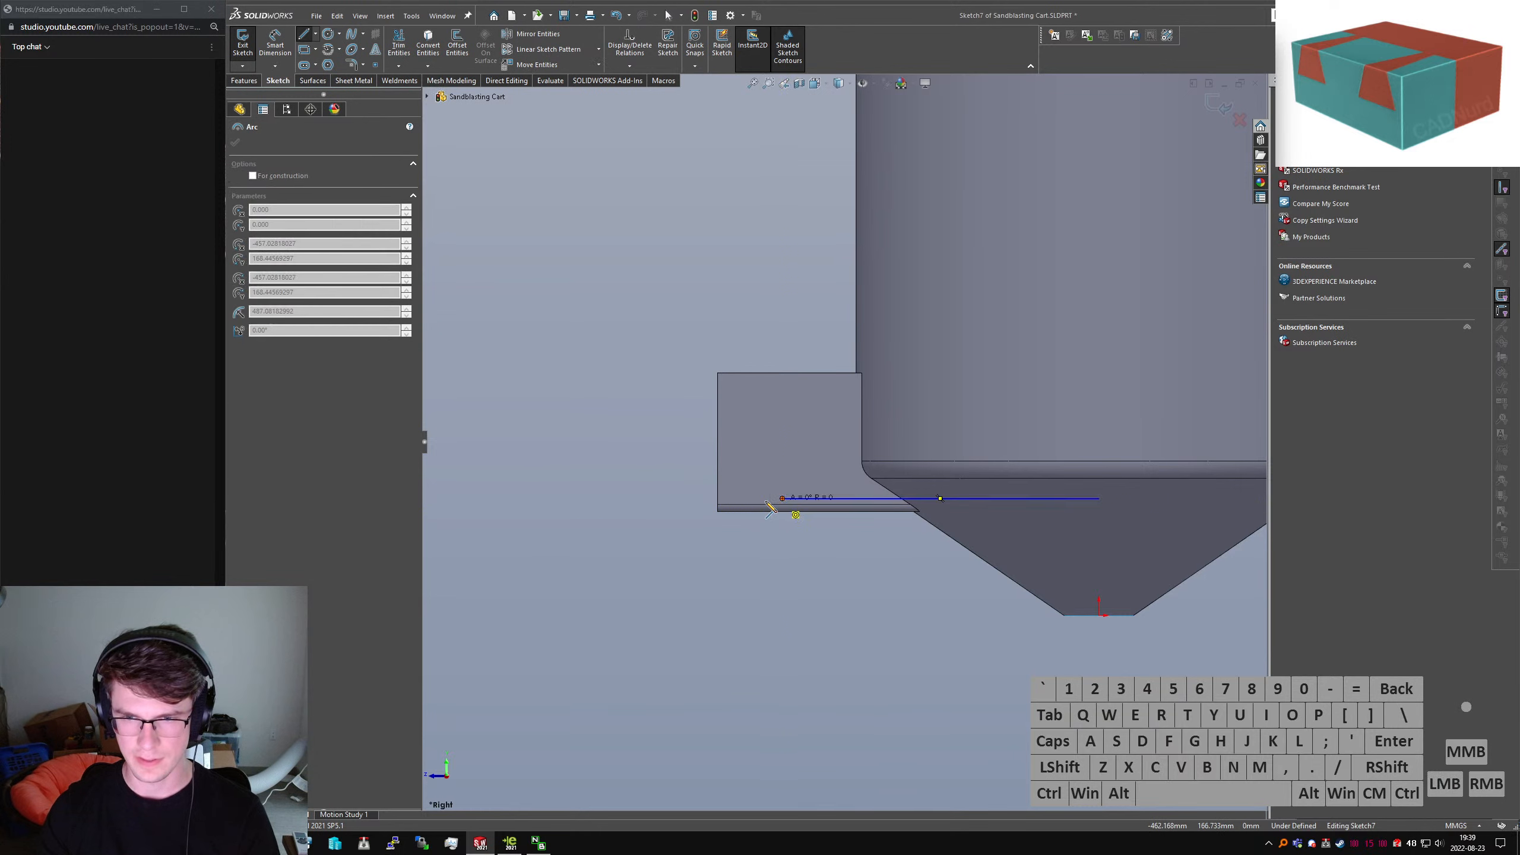
click(778, 507)
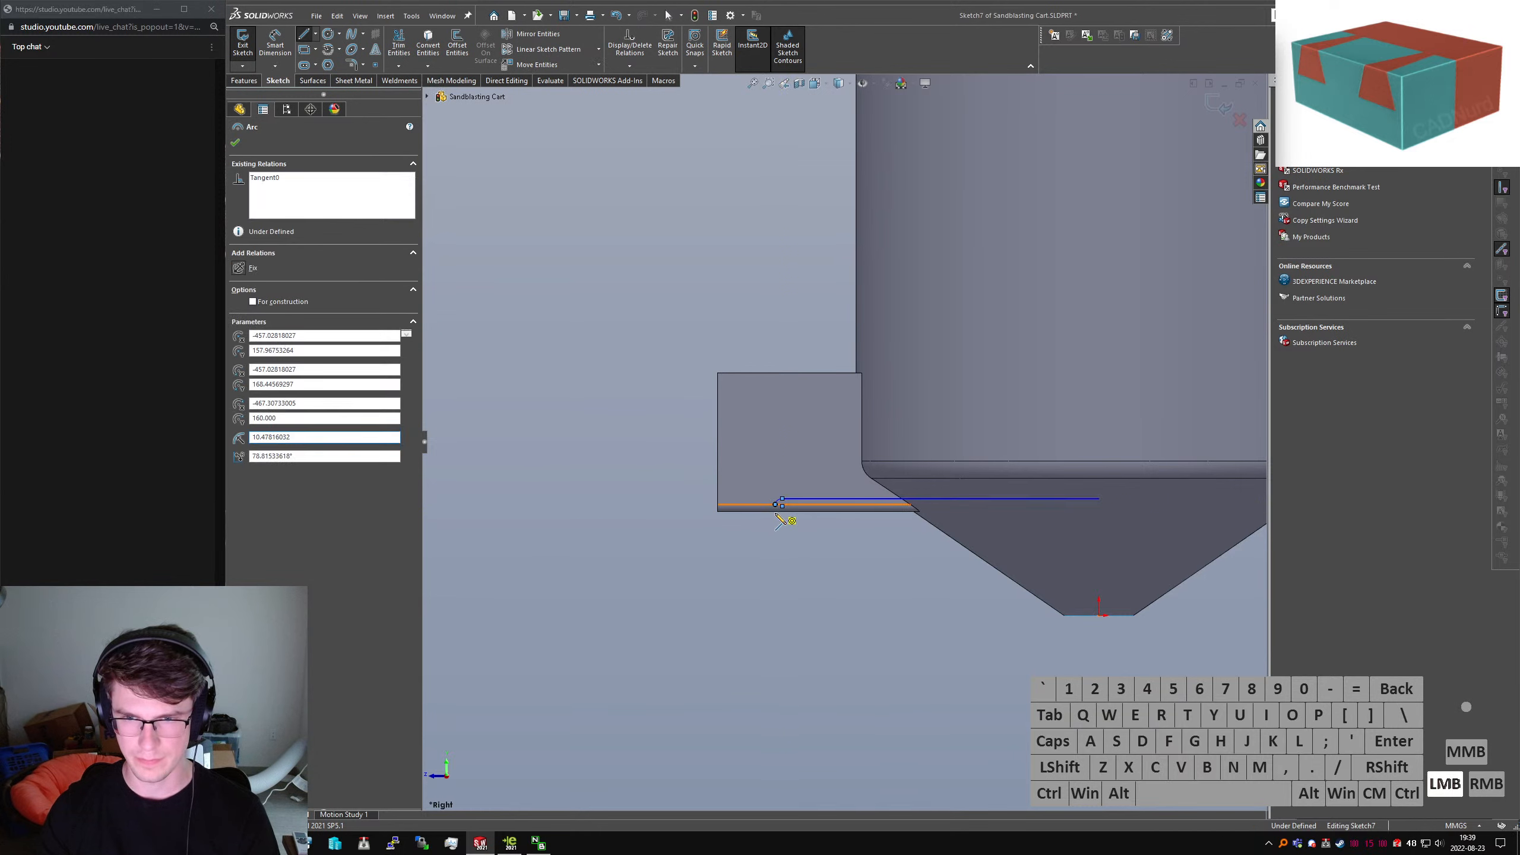
click(776, 513)
key(Escape)
scroll(778, 531, down, 5)
Dimension the vertical line 150 mm from the bracket's left edge
right_drag(815, 550, 618, 451)
click(612, 427)
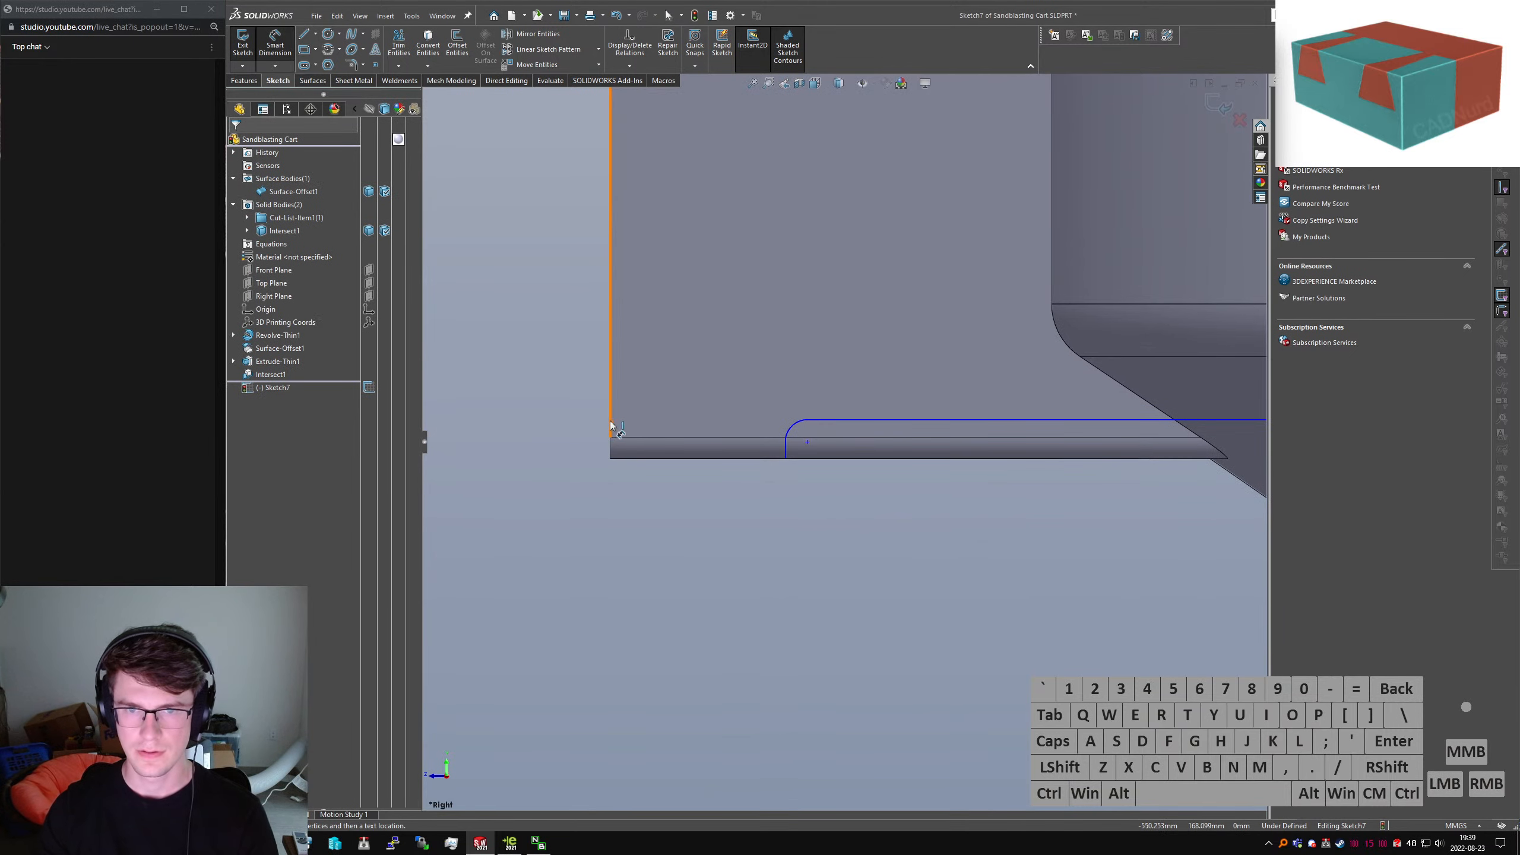
click(785, 453)
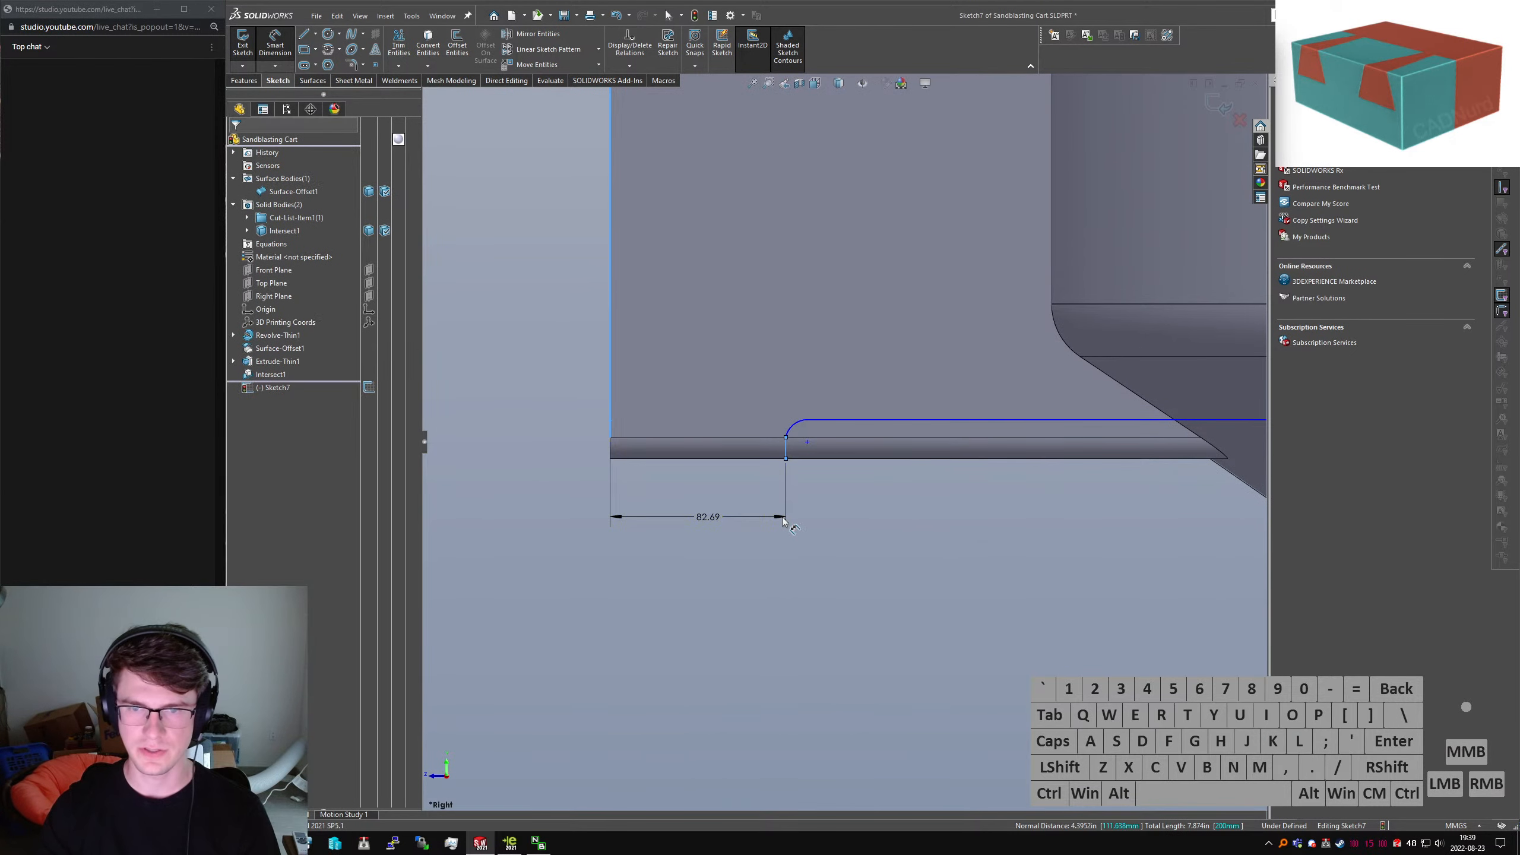
click(781, 517)
text(150)
key(Return)
Draw a vertical line from the hopper bottom's midpoint up to the top line's end
scroll(853, 470, up, 2)
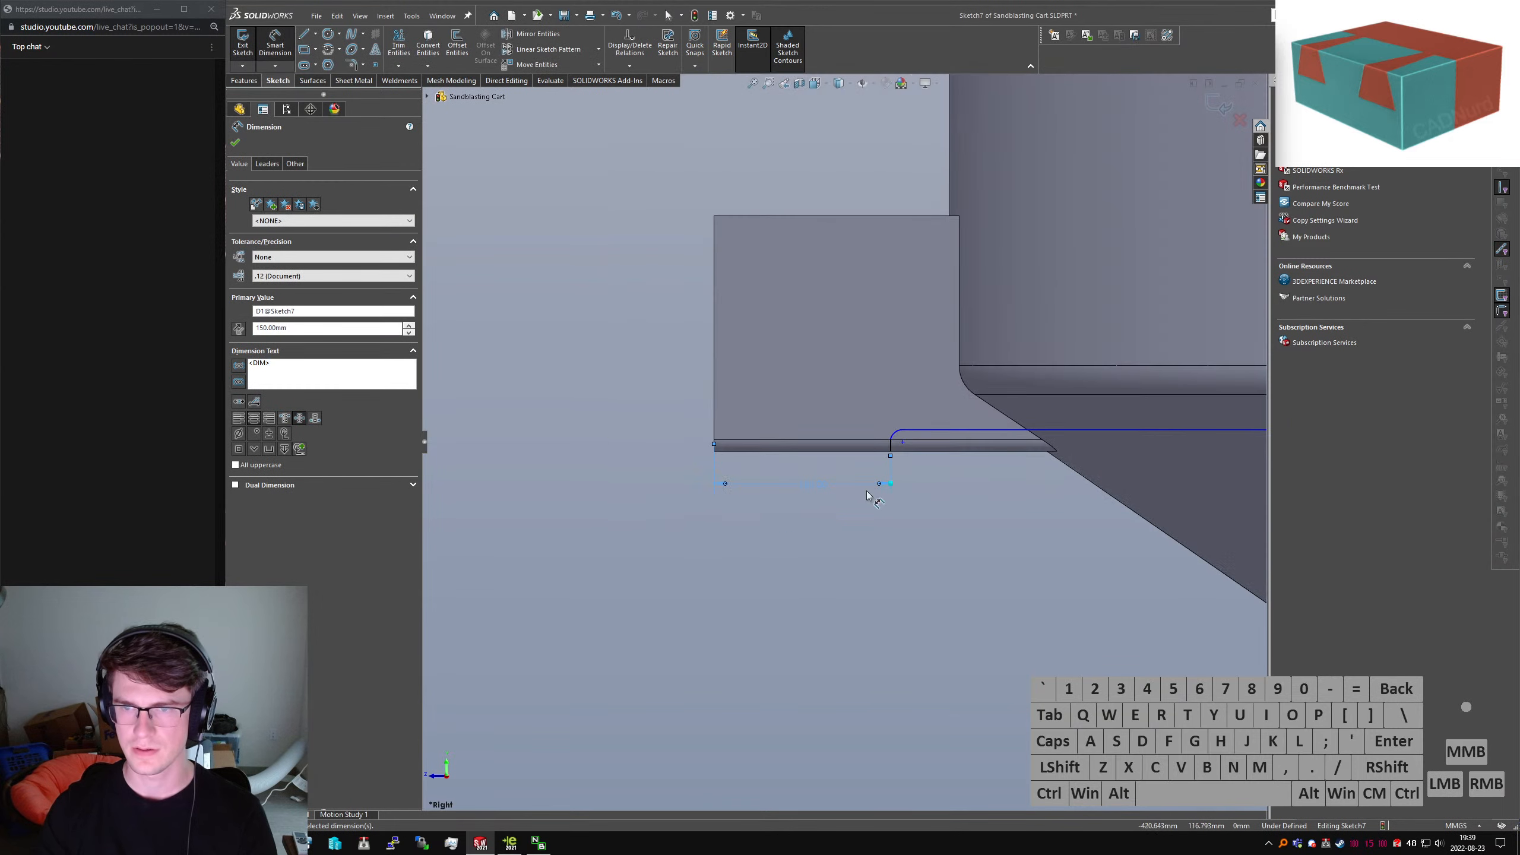
key(Escape)
scroll(940, 468, up, 3)
right_drag(1056, 539, 1143, 550)
click(1144, 549)
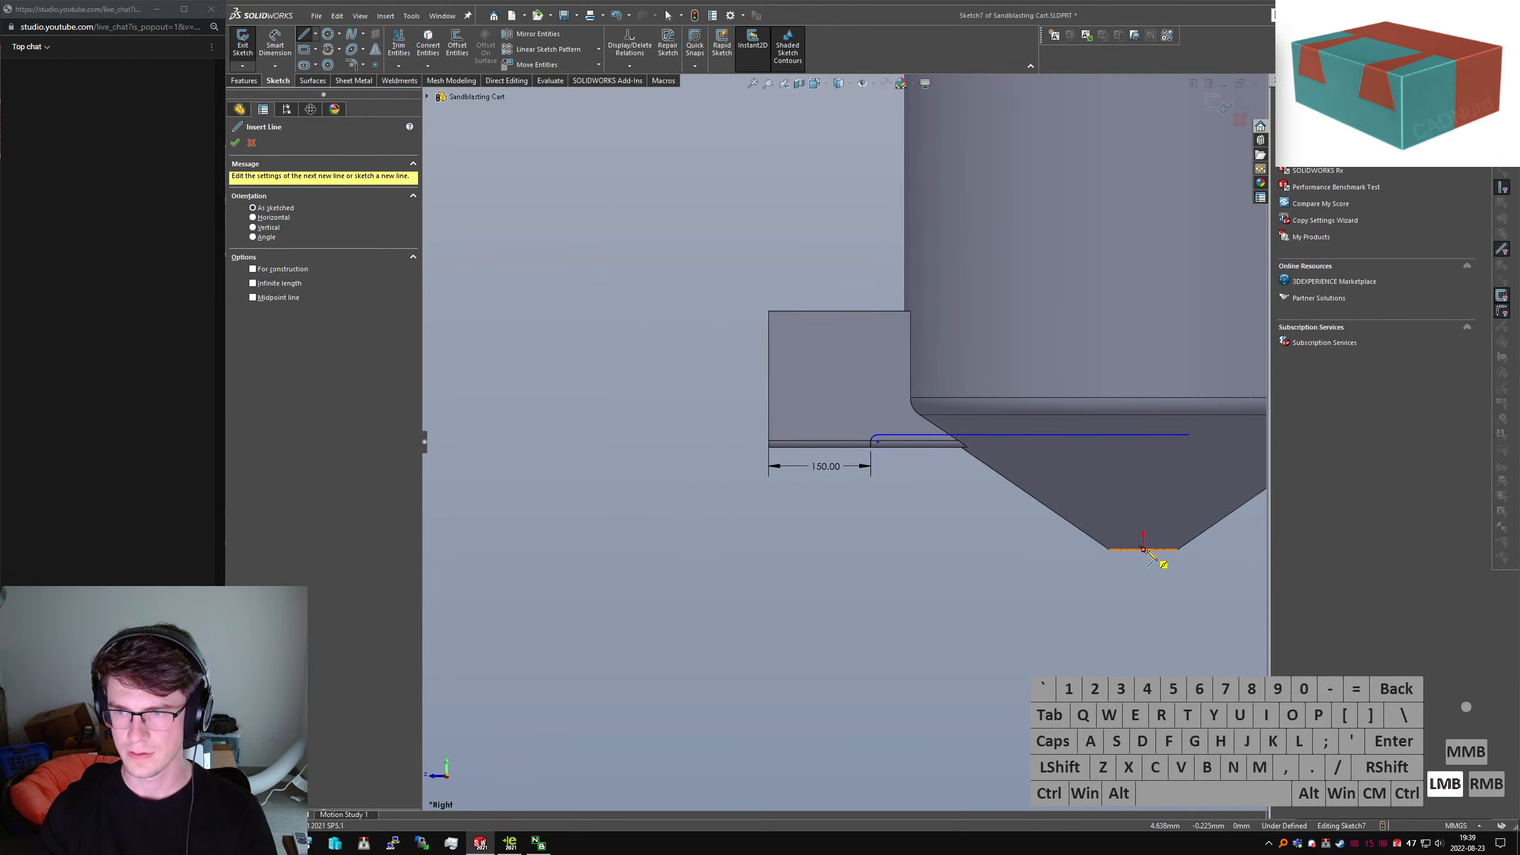
click(1190, 435)
key(Escape)
alt+click(1176, 462)
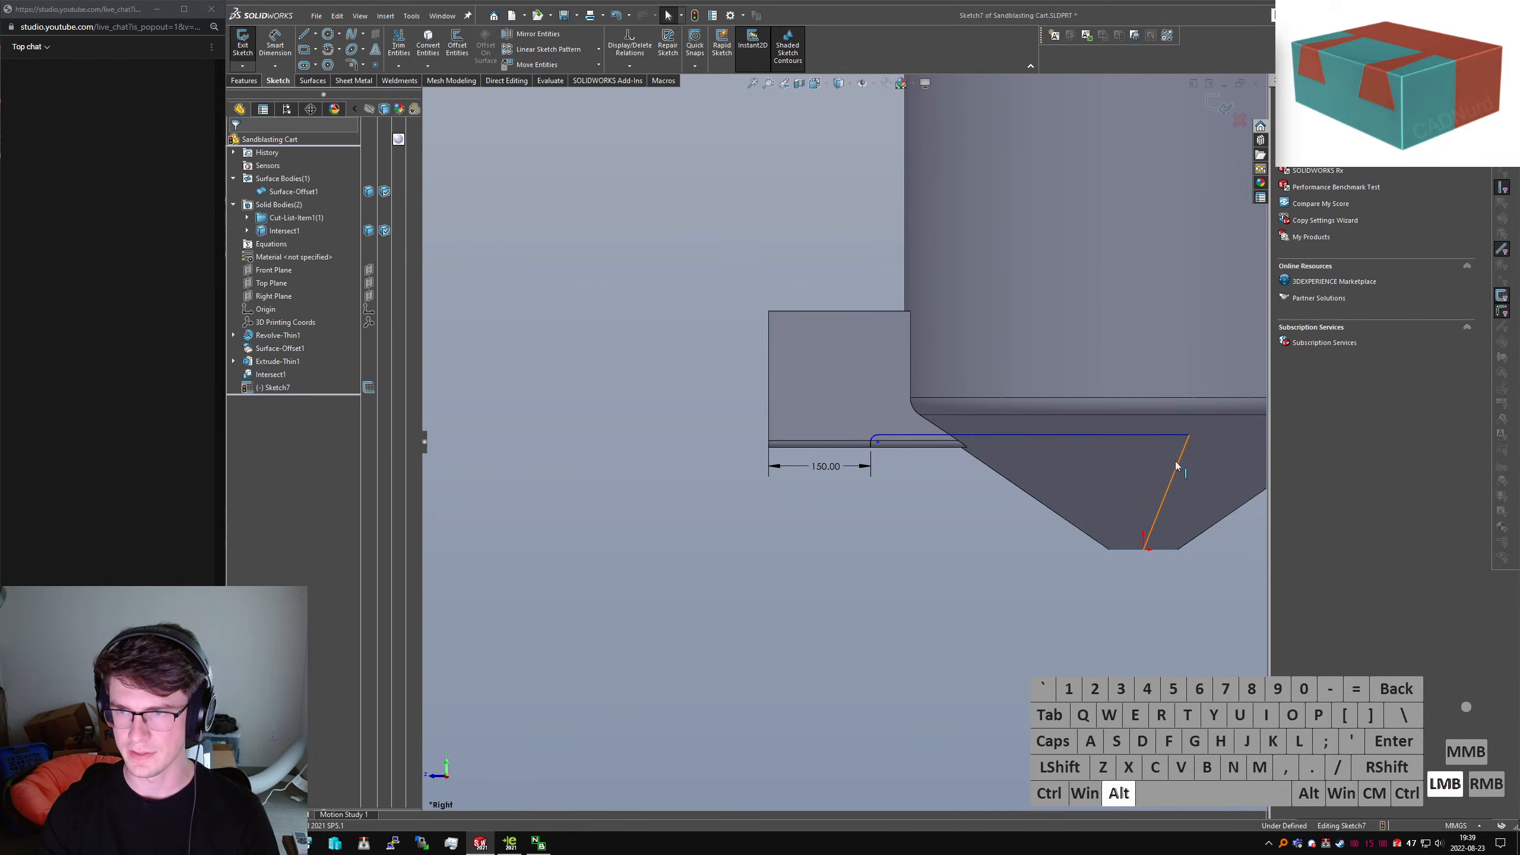
key(v)
click(983, 567)
Make the corner arc tangent to the vertical line and give it an R10 radius
scroll(872, 443, down, 6)
drag(836, 418, 891, 463)
click(837, 458)
ctrl+click(847, 432)
key(alt+a)
click(873, 601)
right_drag(874, 599, 857, 459)
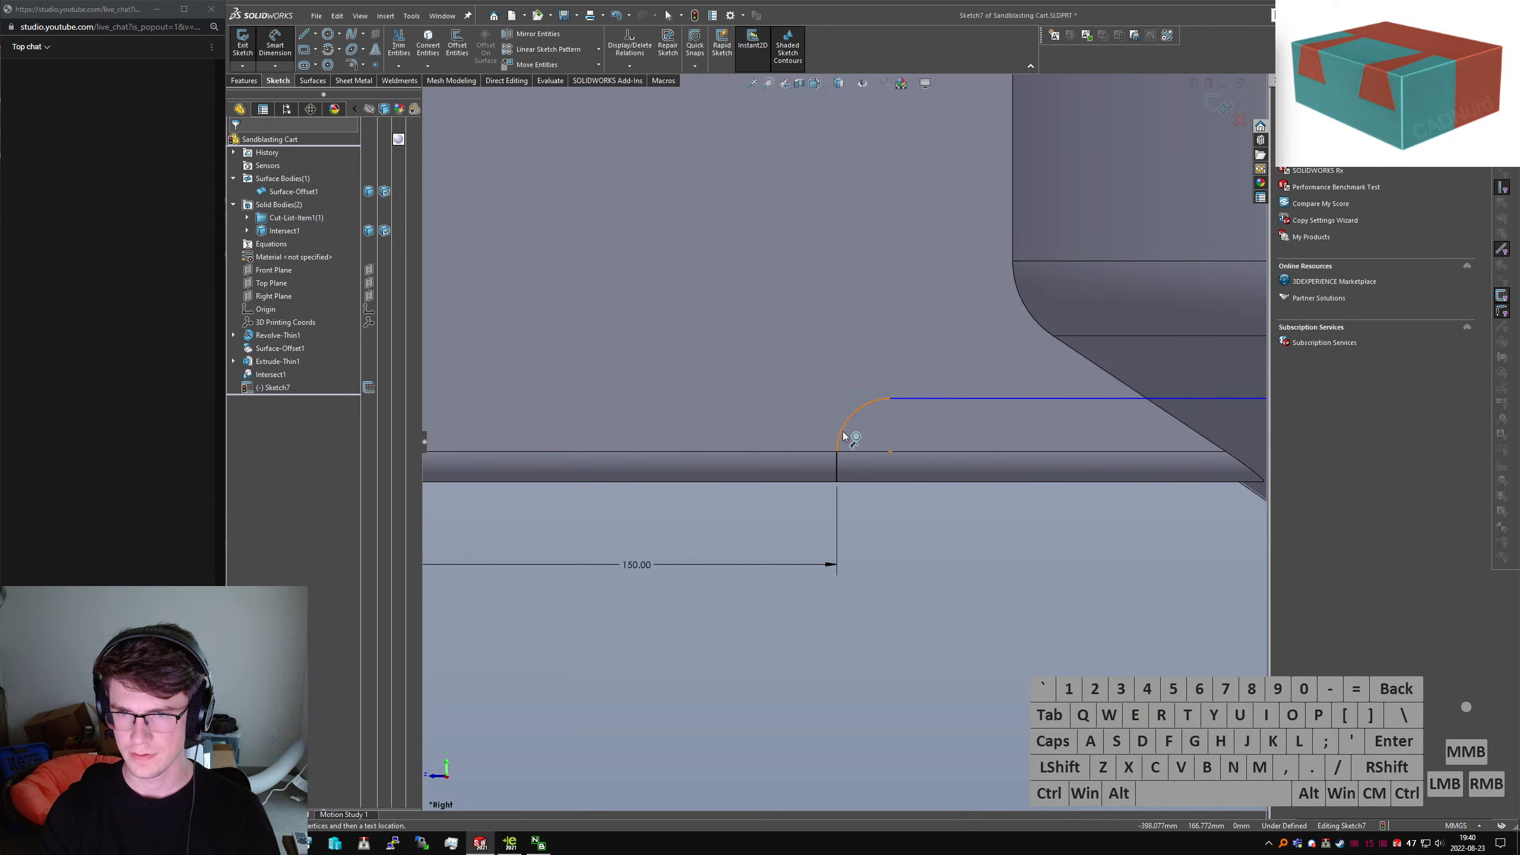
click(844, 435)
click(1084, 576)
text(10)
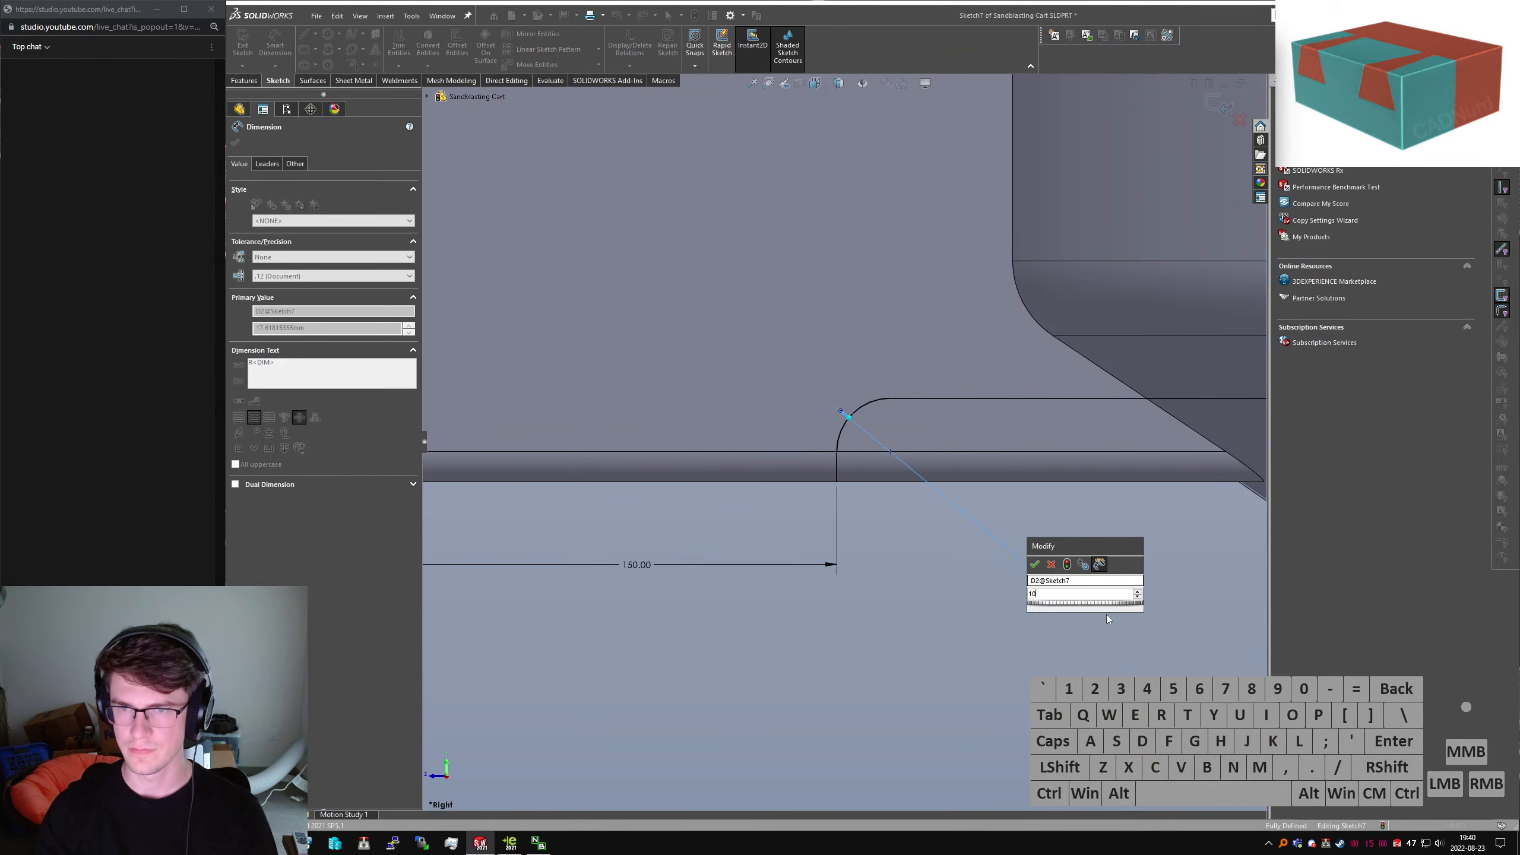
key(Return)
key(Escape)
Close the profile with a 400 mm top line from the arc's end to the vertical line
scroll(958, 528, up, 6)
scroll(970, 433, down, 2)
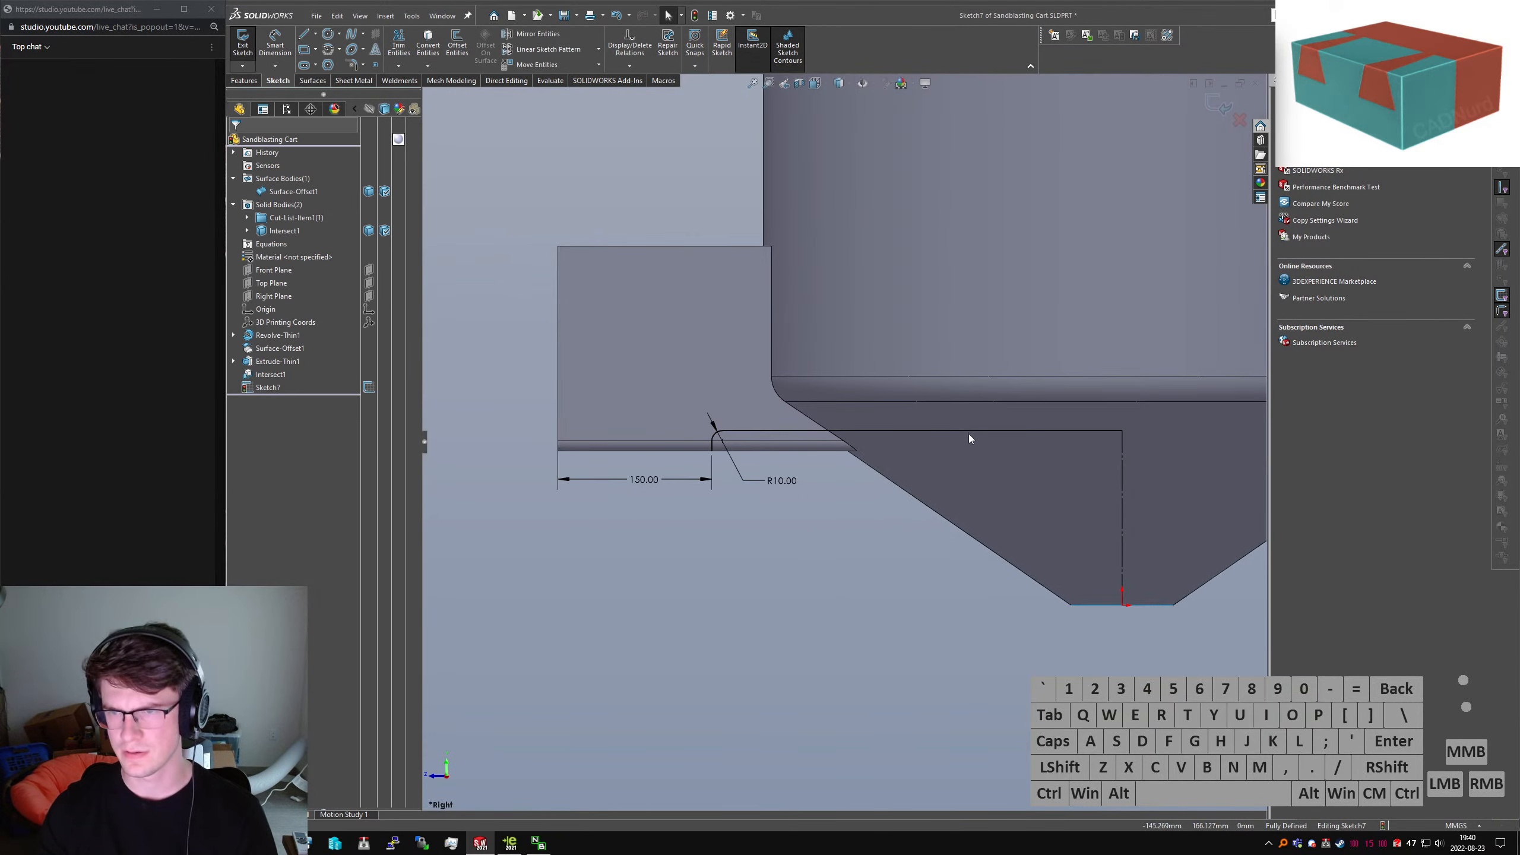
right_drag(652, 447, 712, 428)
click(712, 450)
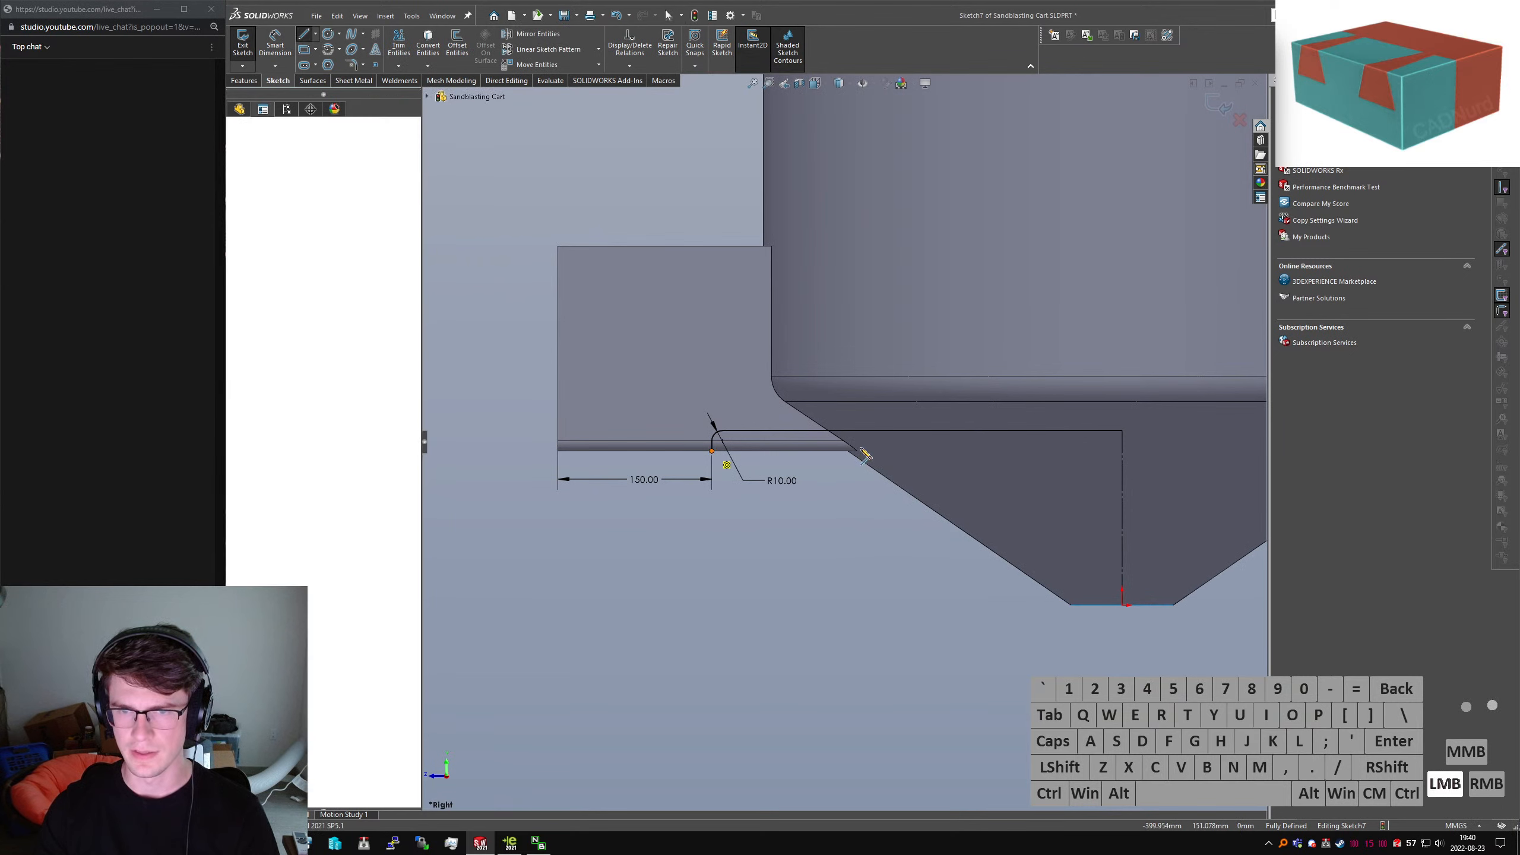
click(1123, 452)
key(Escape)
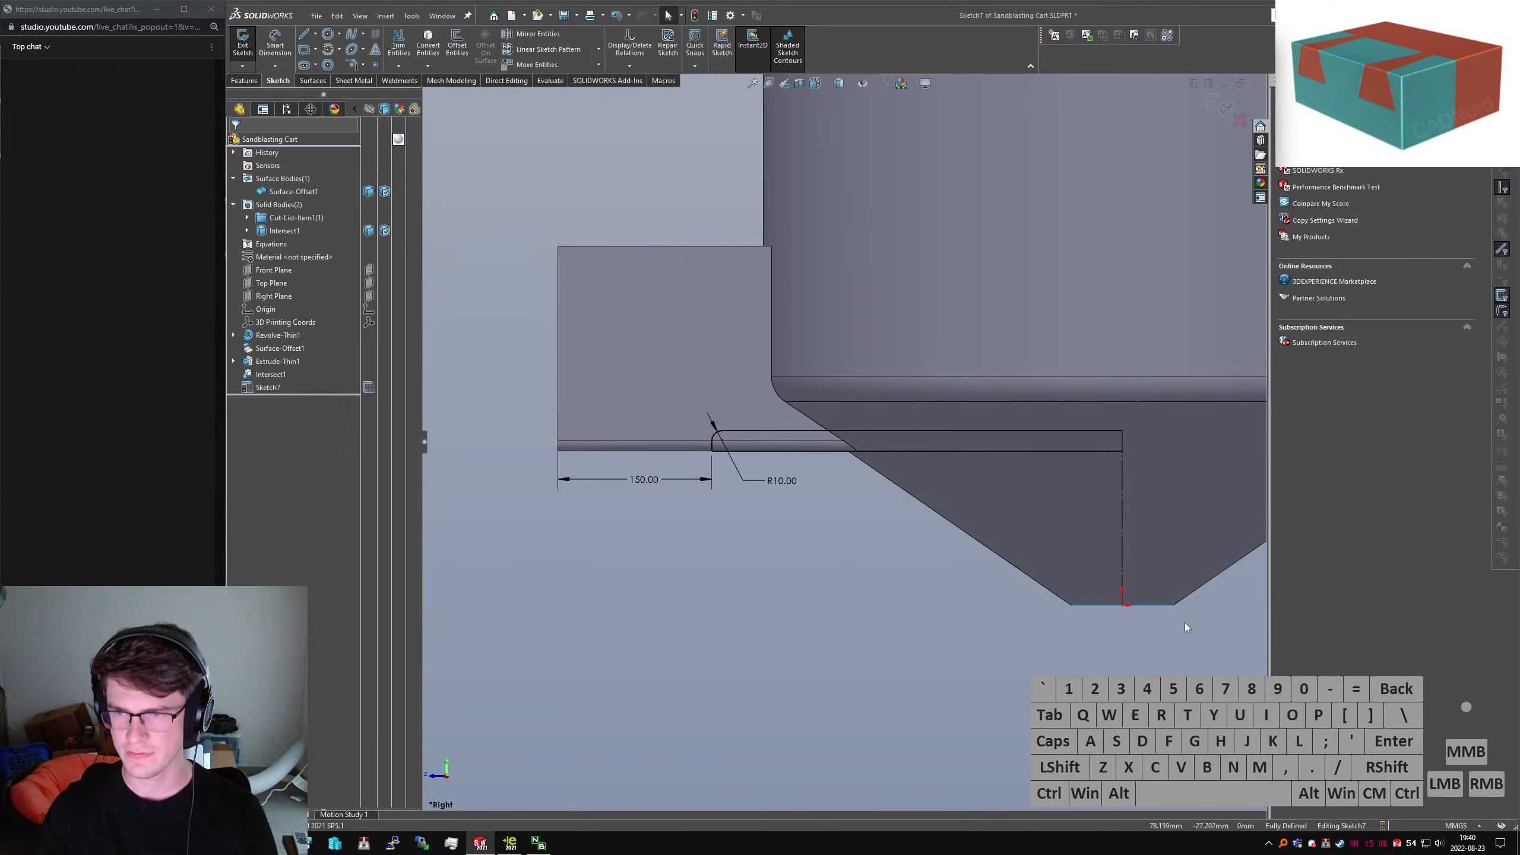
Split the vertical line where it meets the top line, then begin the Extruded Cut
text(split)
key(Return)
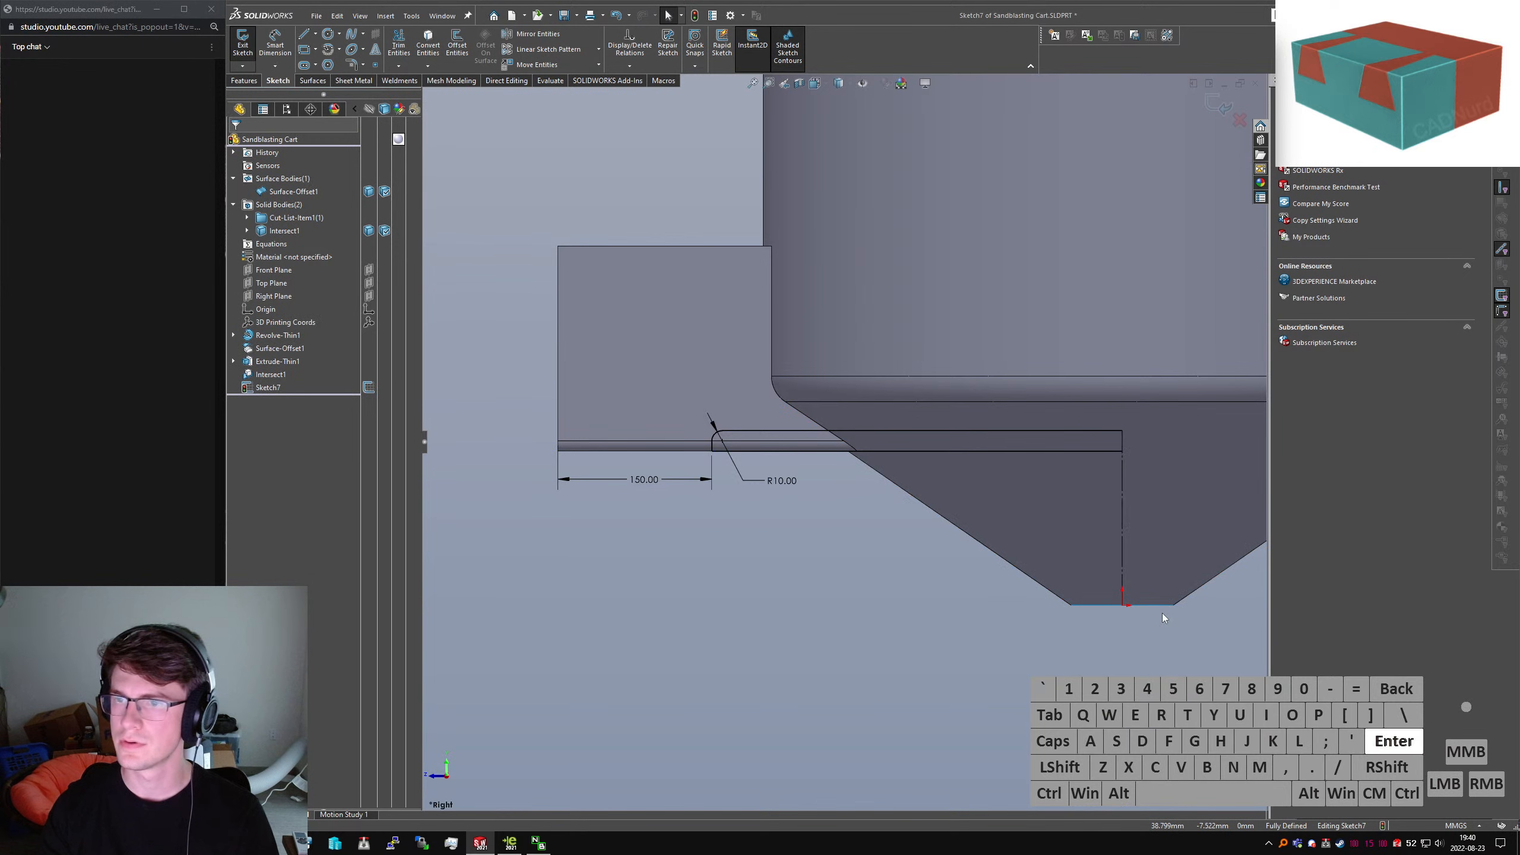
click(1124, 491)
key(Escape)
drag(1124, 491, 1122, 454)
click(1121, 456)
key(alt+c)
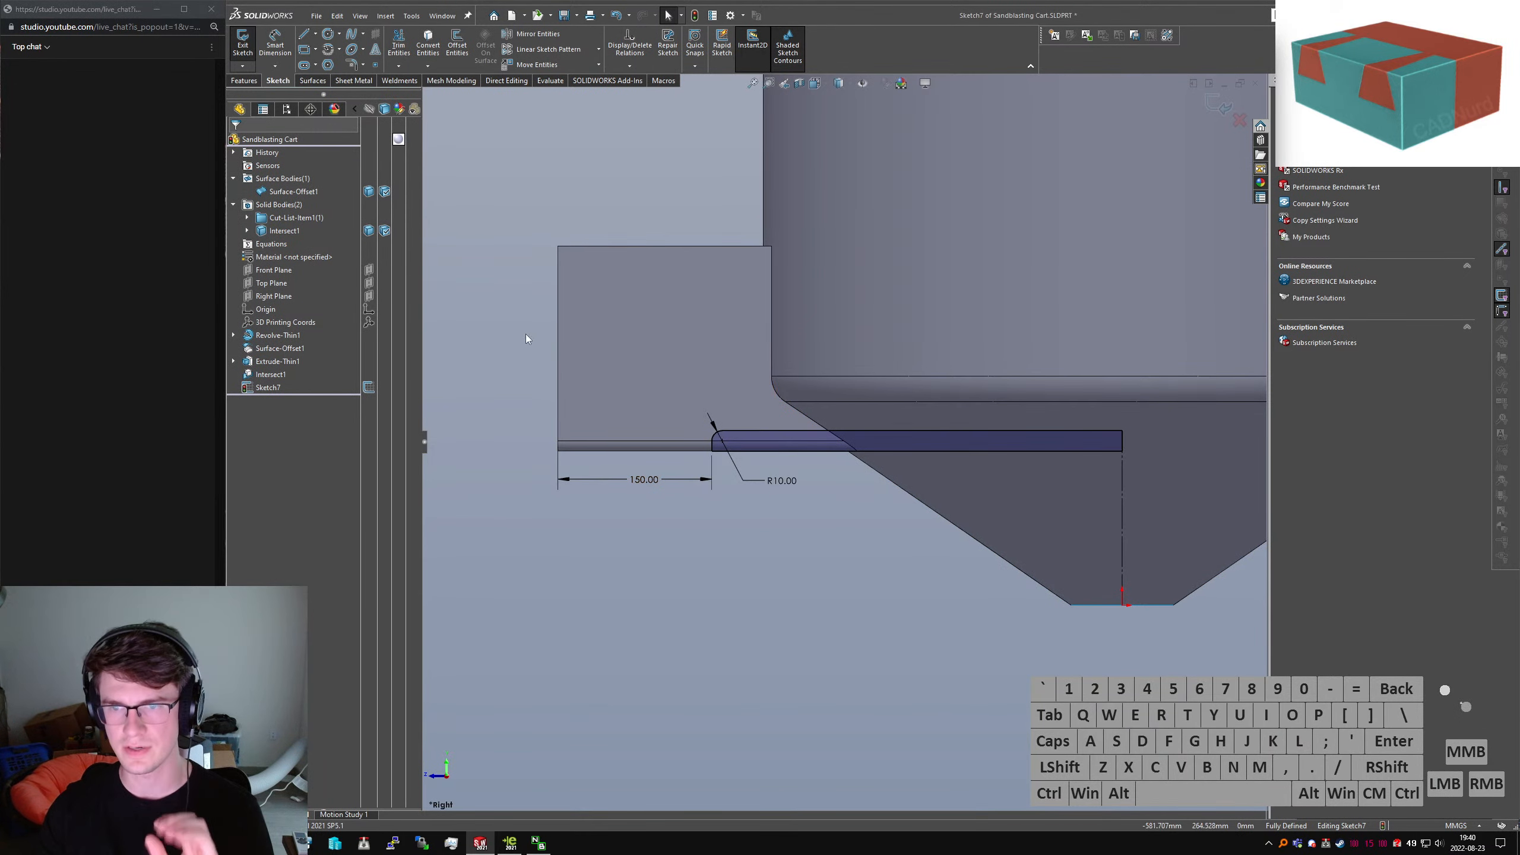
click(233, 82)
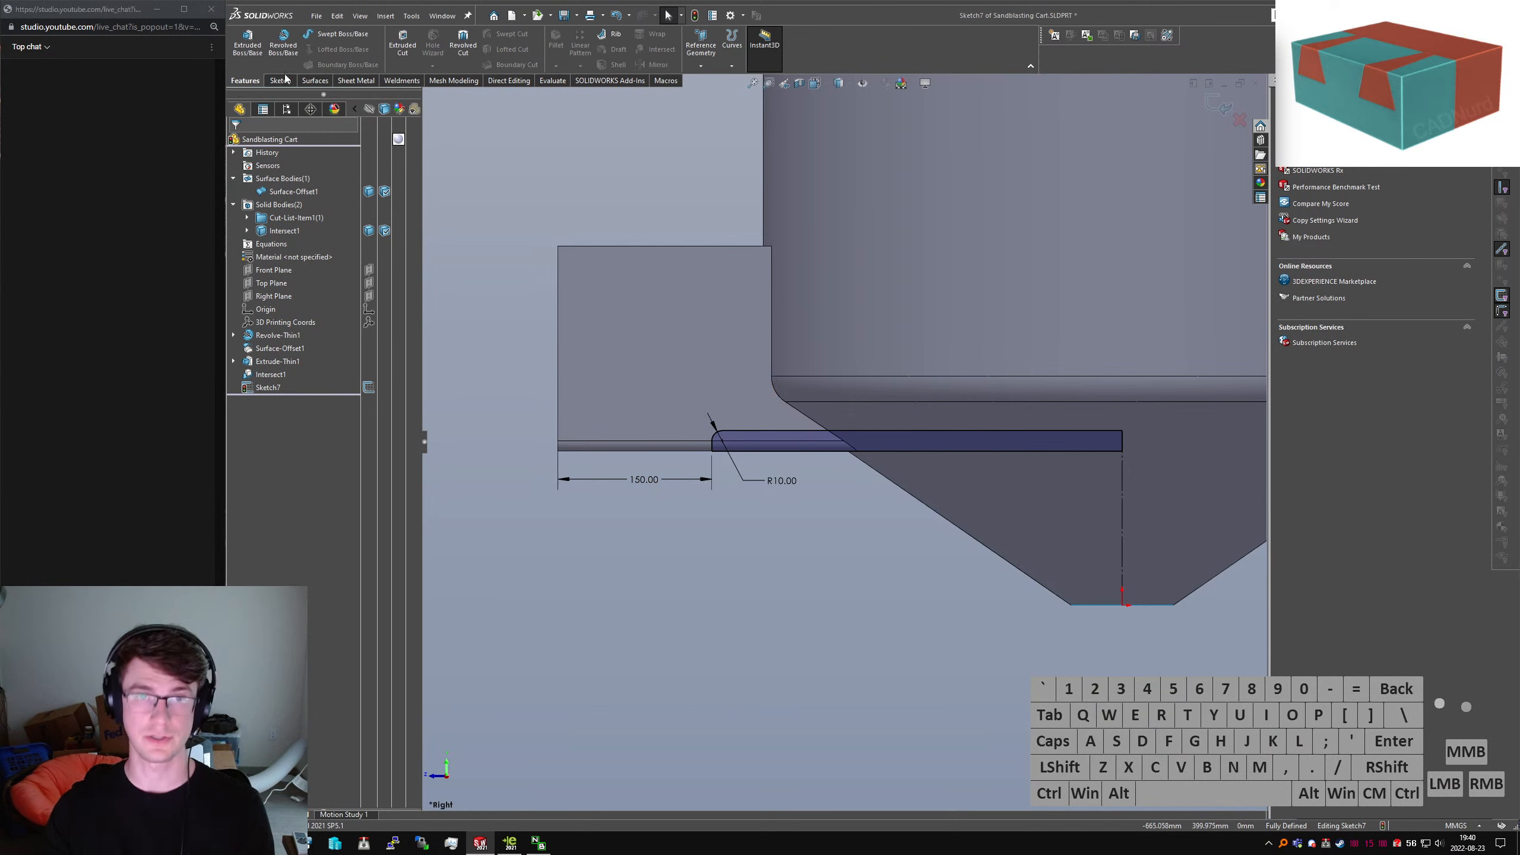
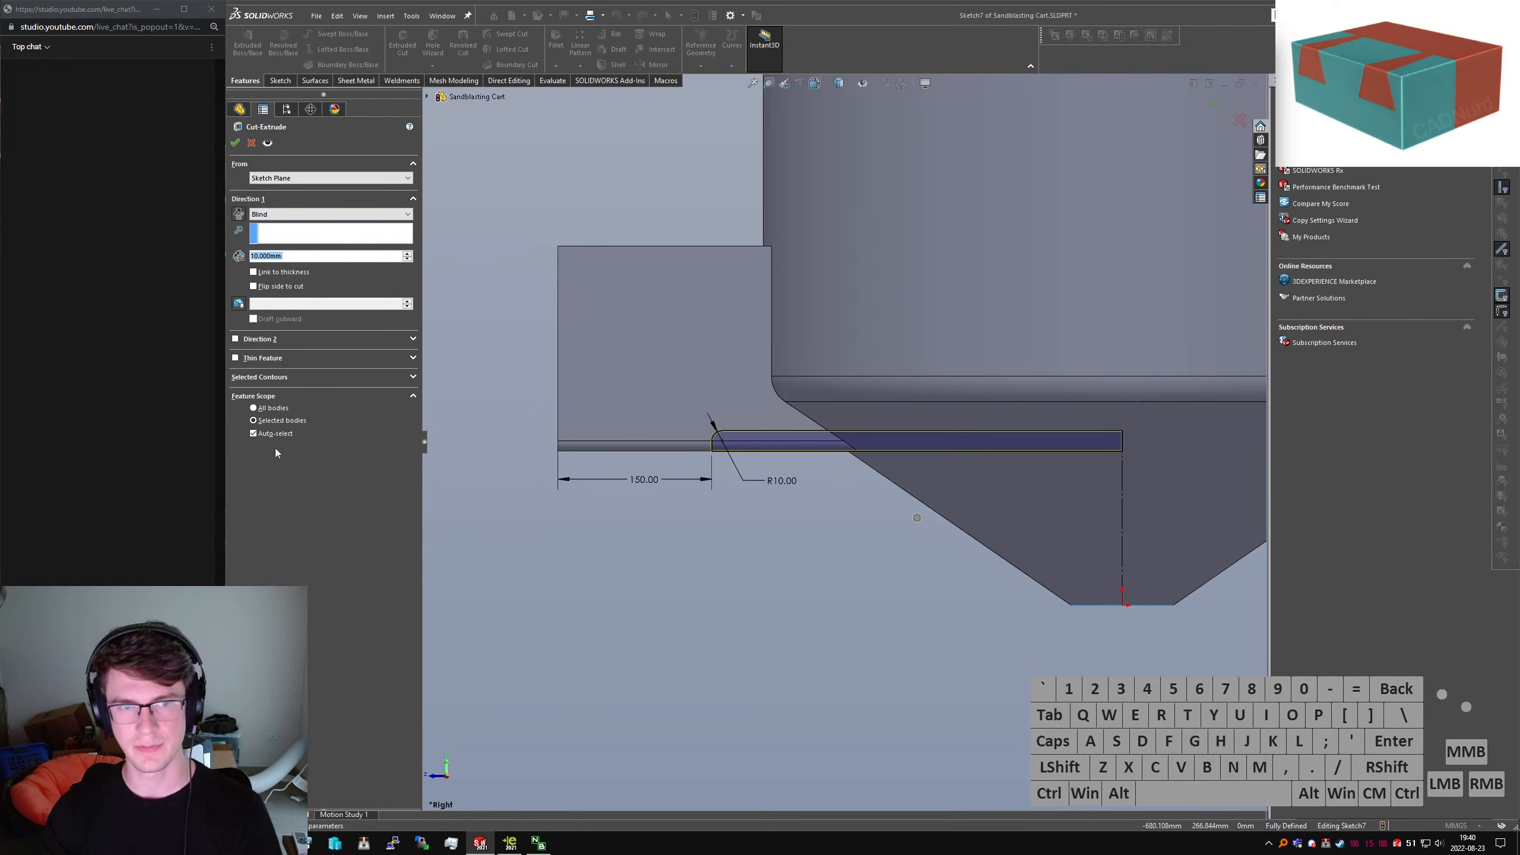
Turn off body auto-select and apply the cut to the Intersect1 body only
click(253, 433)
click(659, 363)
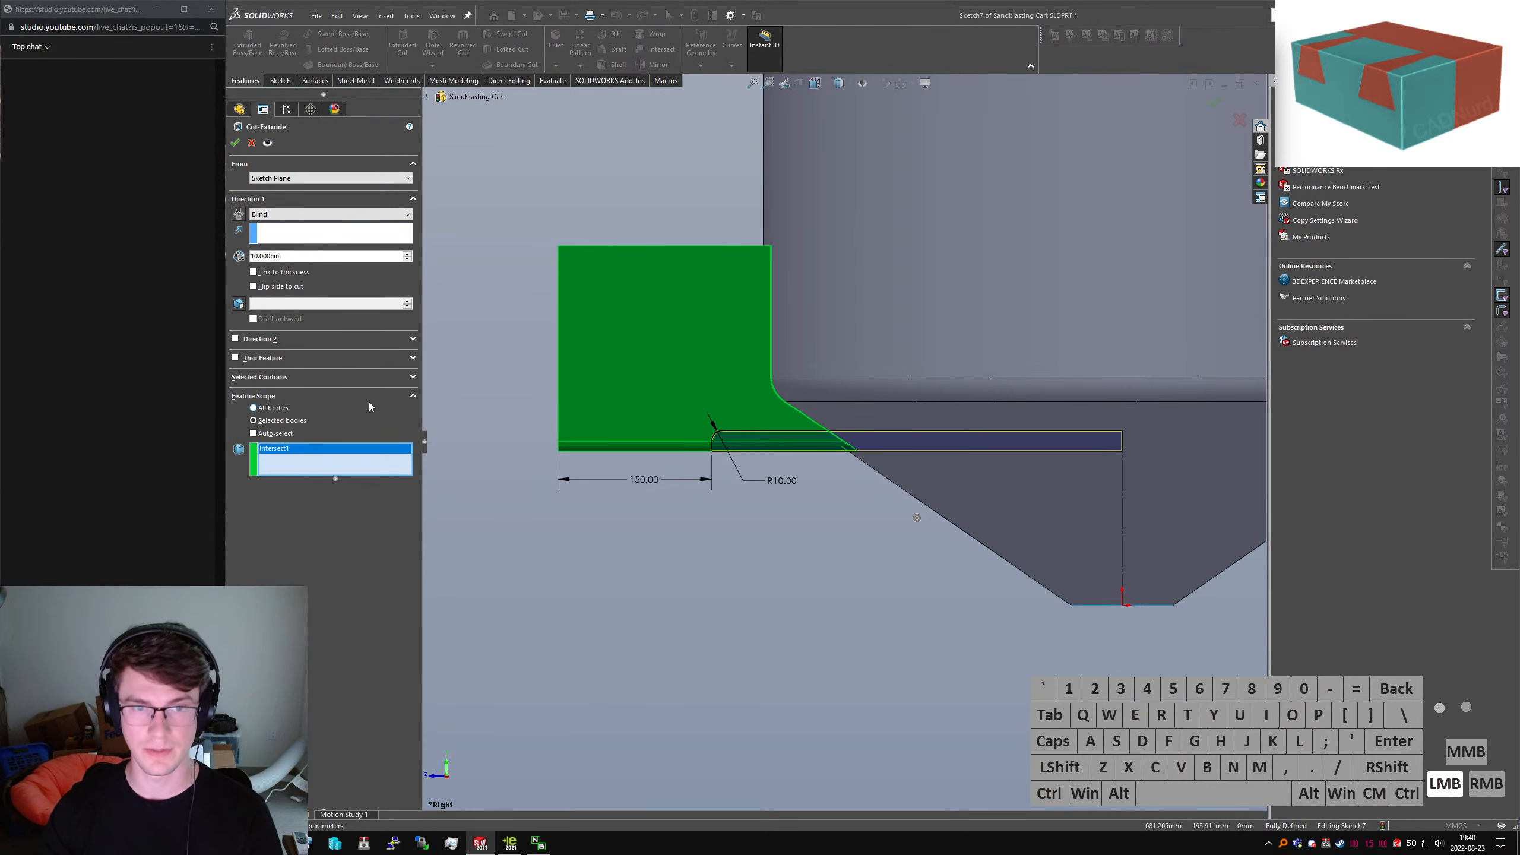
click(234, 145)
Change Cut-Extrude1's end condition to Through All - Both to notch both bracket walls
click(273, 387)
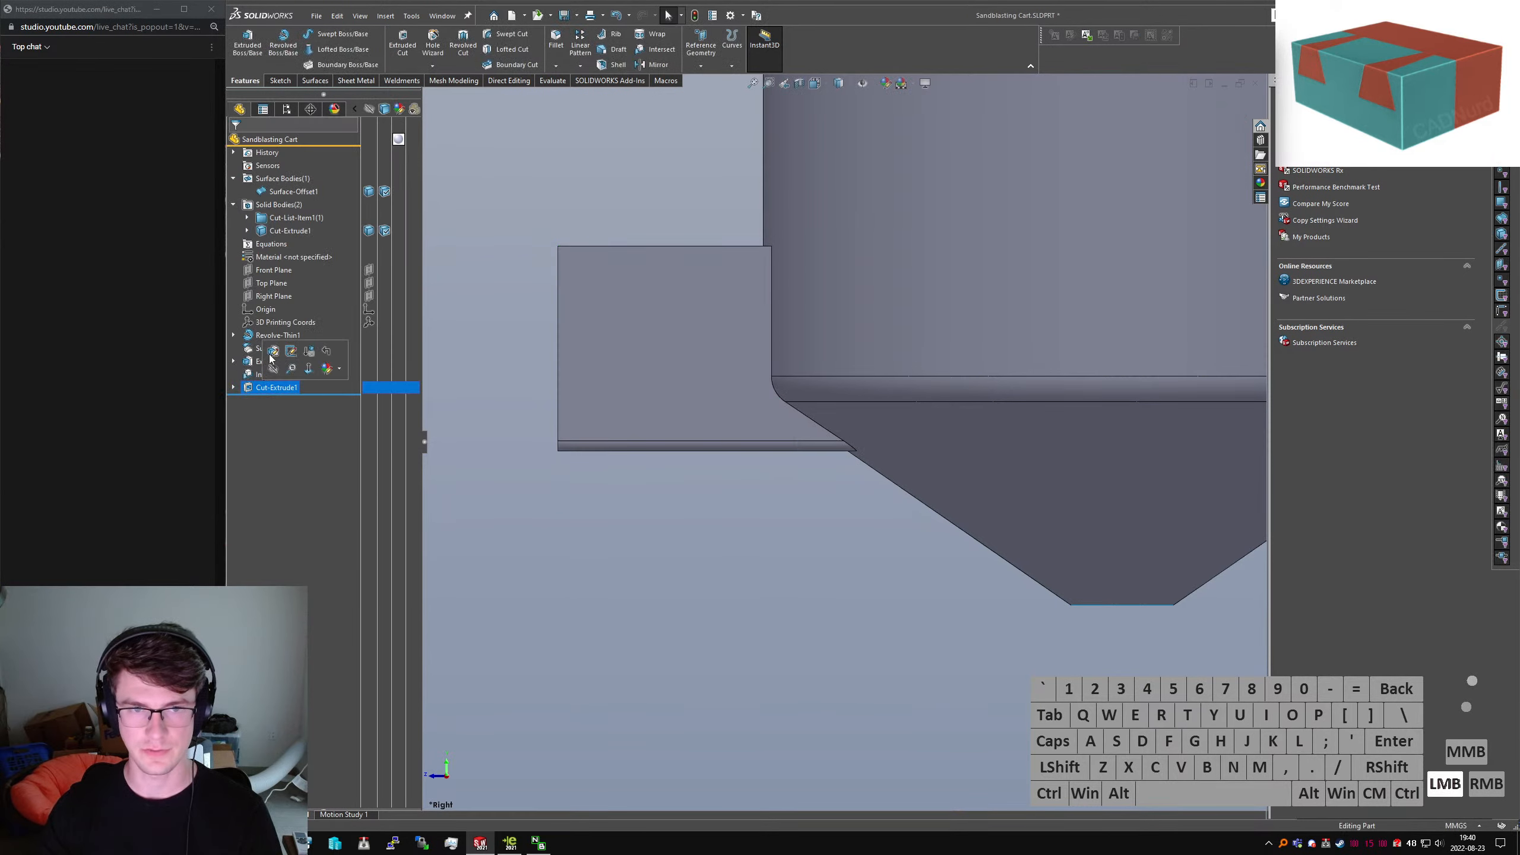
click(291, 351)
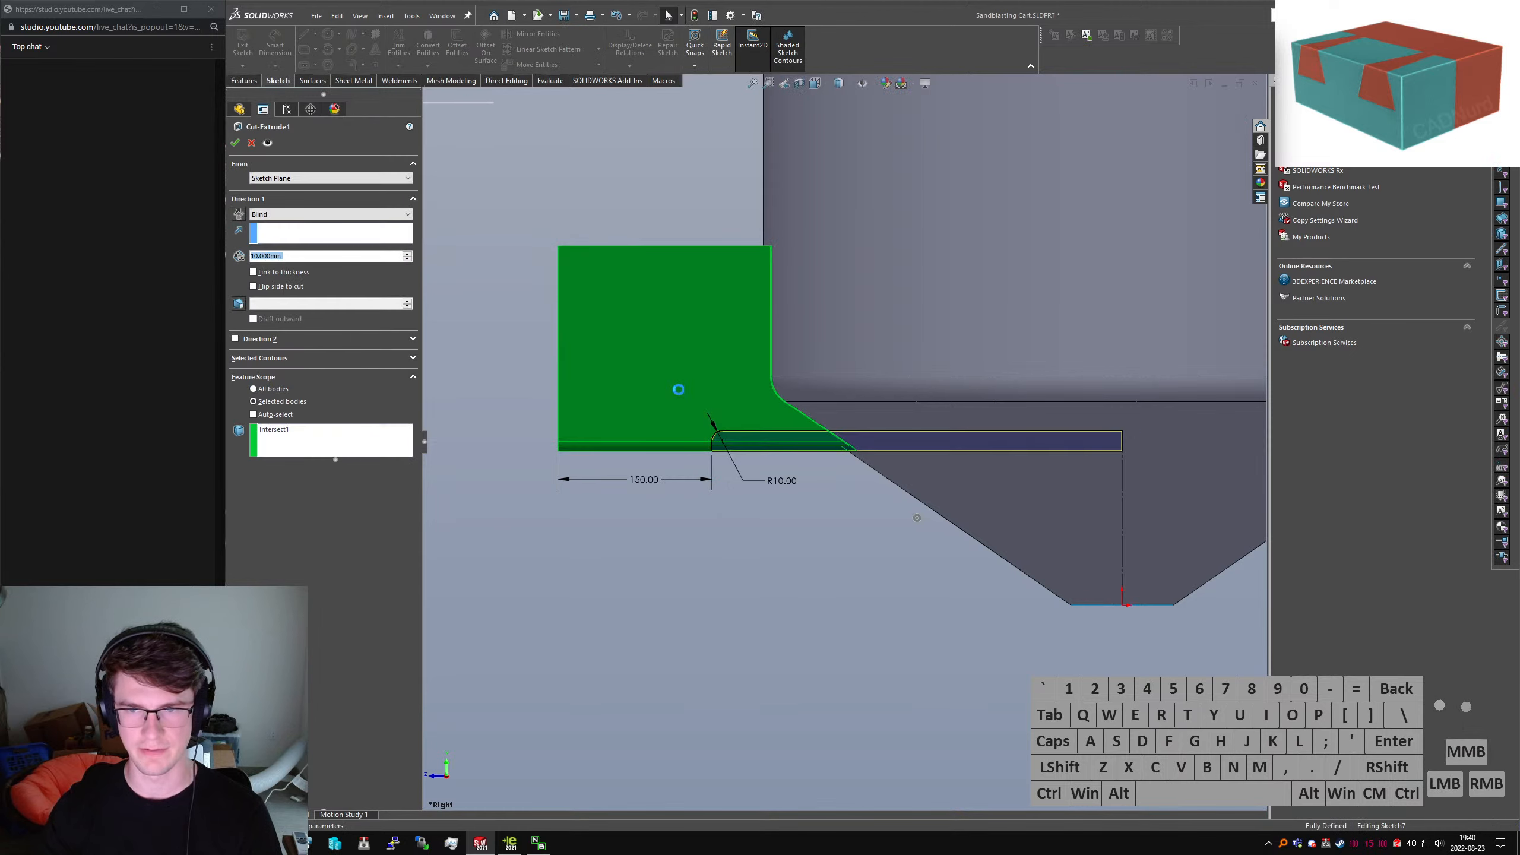
middle_drag(669, 391, 784, 496)
scroll(601, 368, down, 2)
click(286, 212)
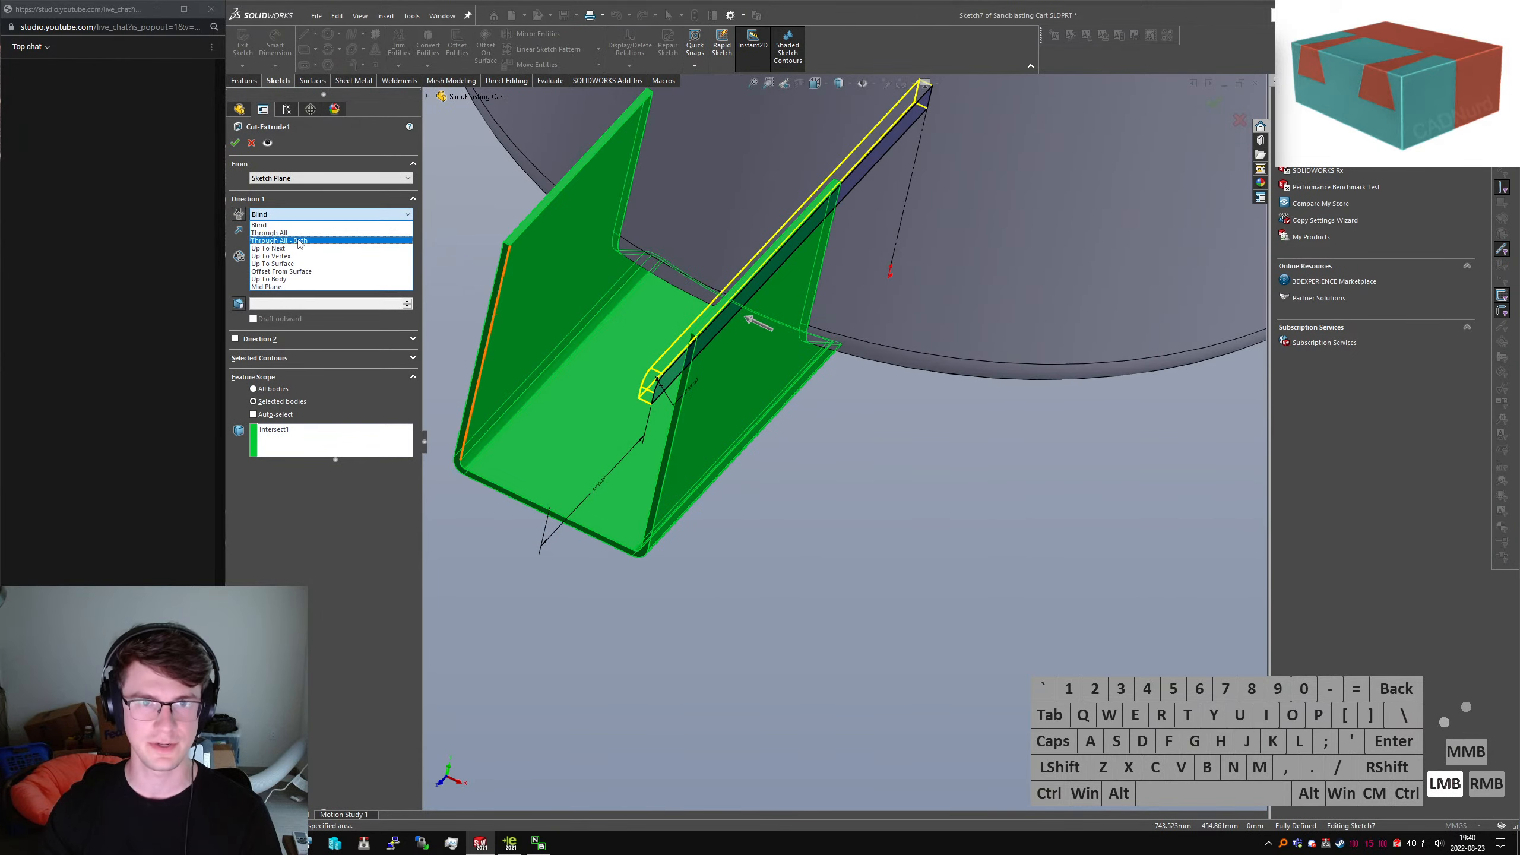
click(291, 240)
click(236, 143)
click(936, 531)
middle_drag(735, 361, 727, 314)
Launch Convert To Sheet Metal through the command search ('sconvert')
scroll(777, 599, up, 2)
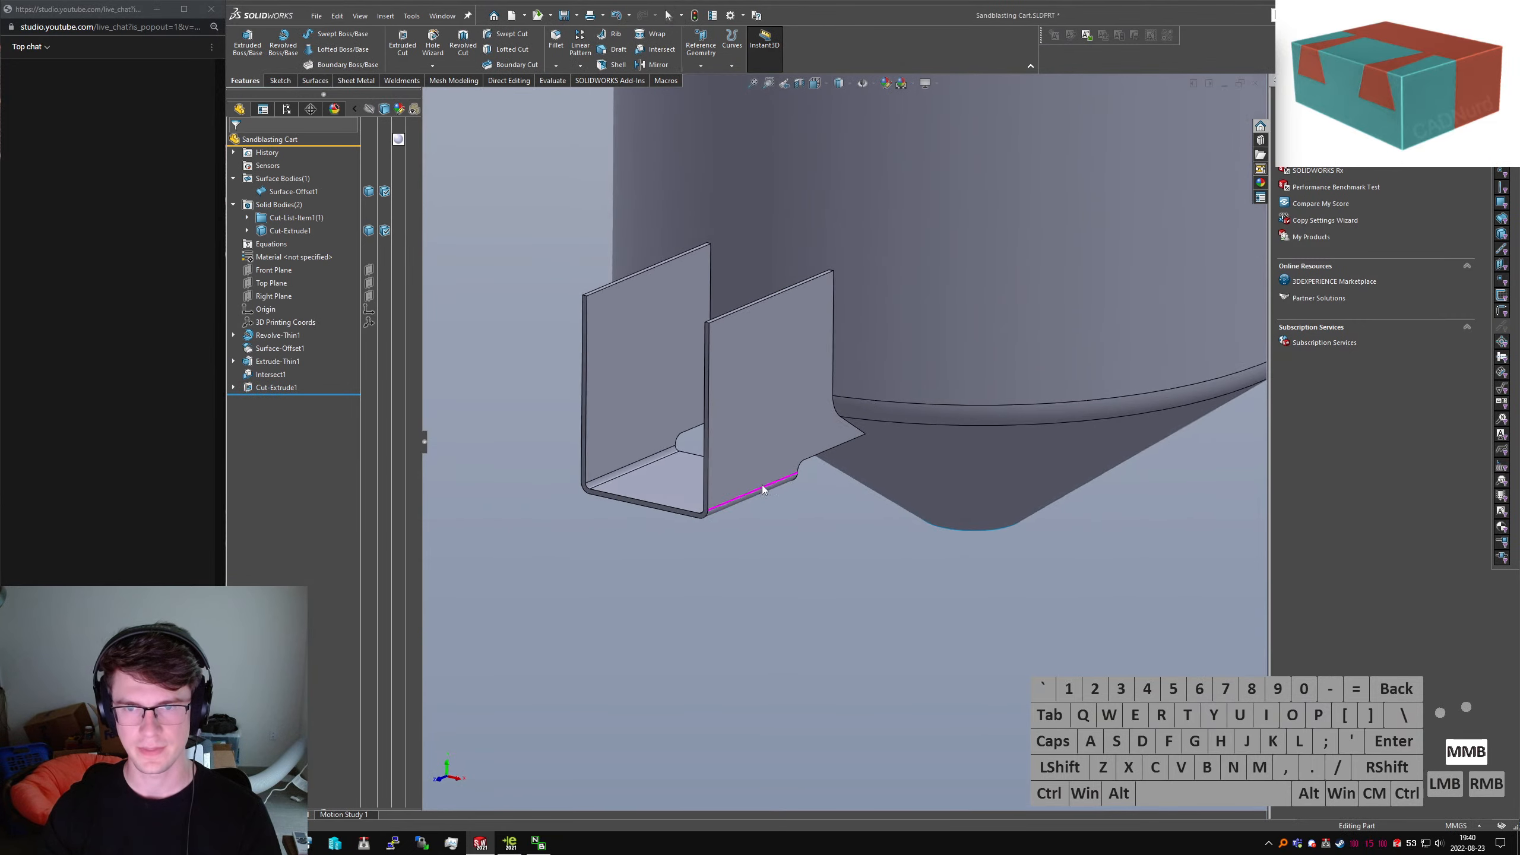
click(338, 477)
text(sconvert)
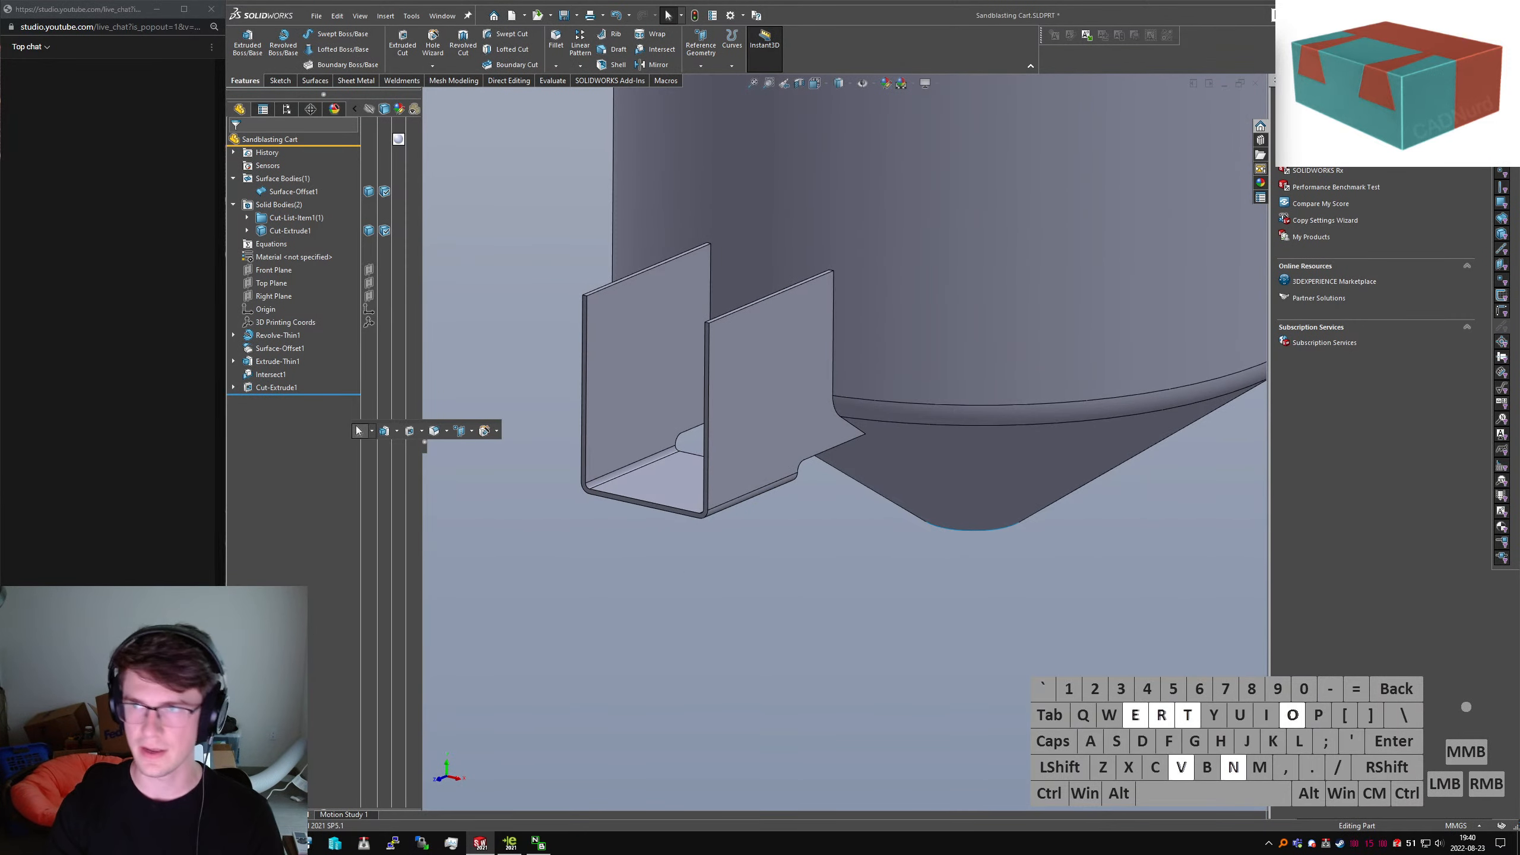
key(Return)
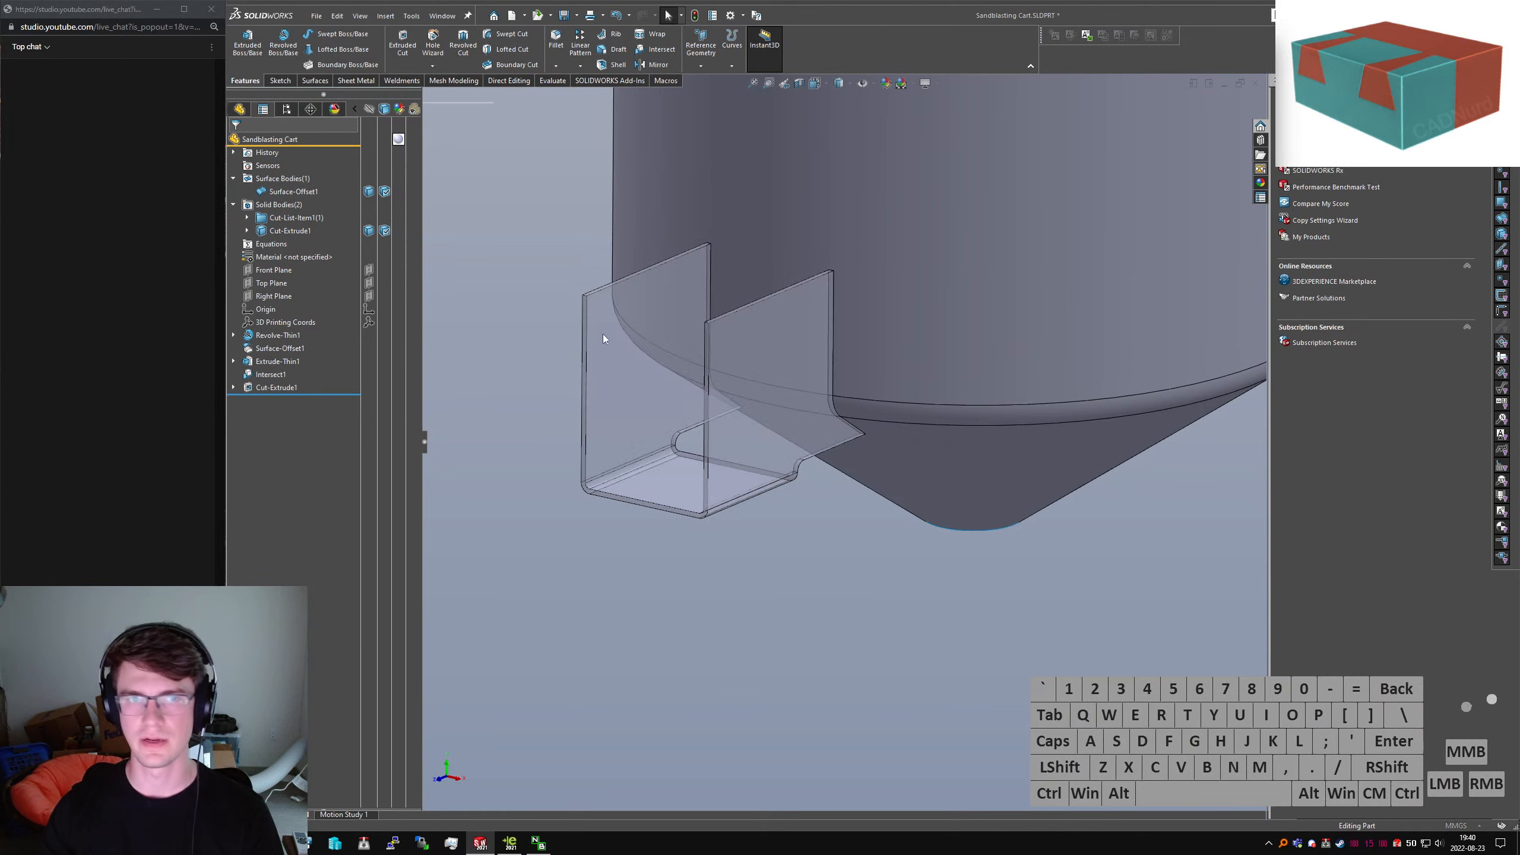
Fix the bracket's bottom face and set 5 mm thickness with a 10 mm bend radius
middle_drag(677, 468, 685, 473)
click(670, 482)
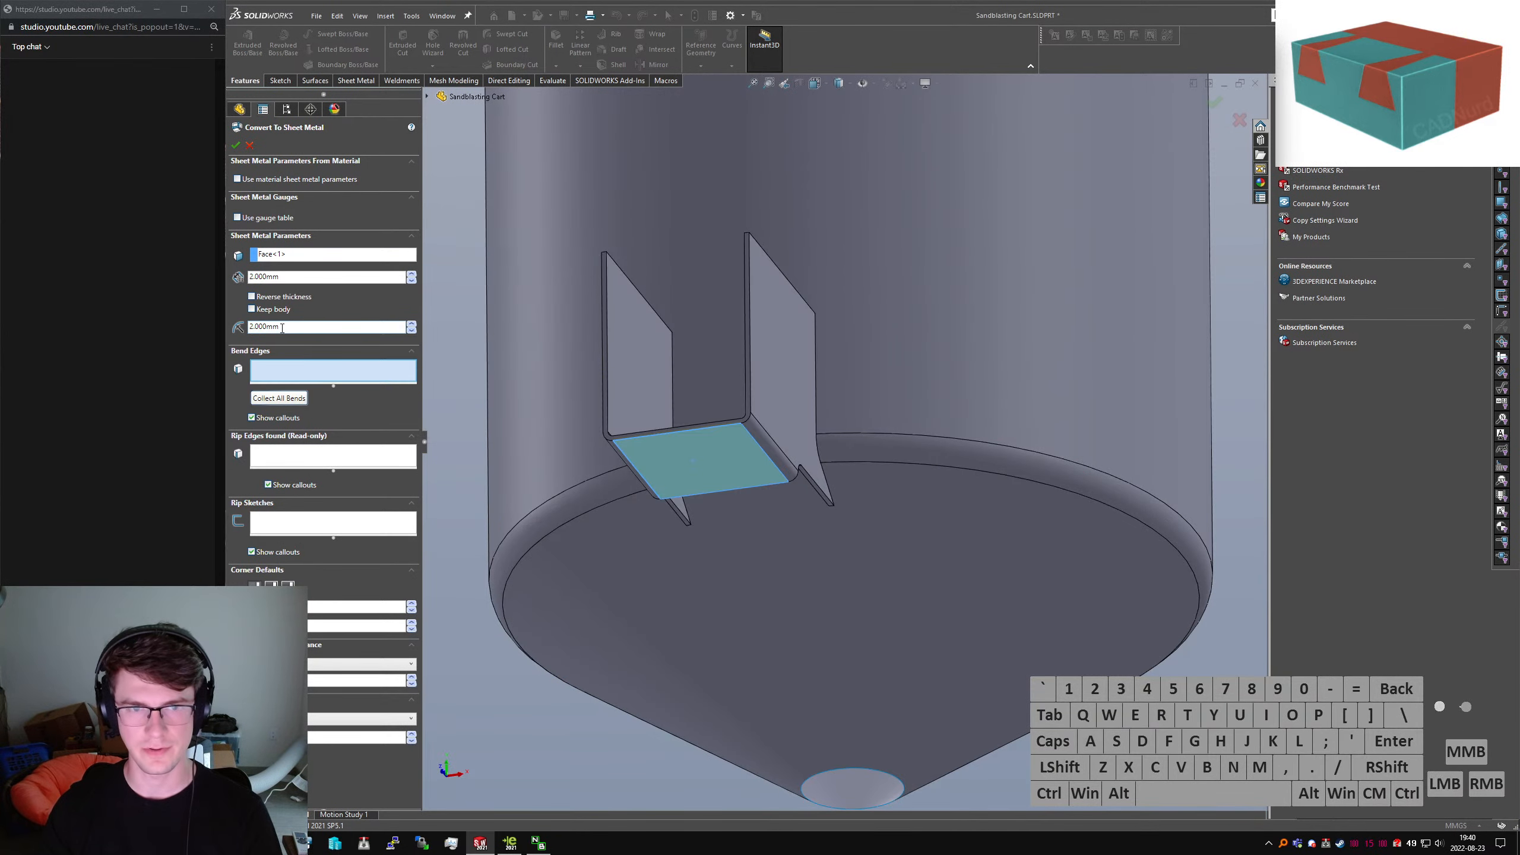
drag(282, 328, 204, 318)
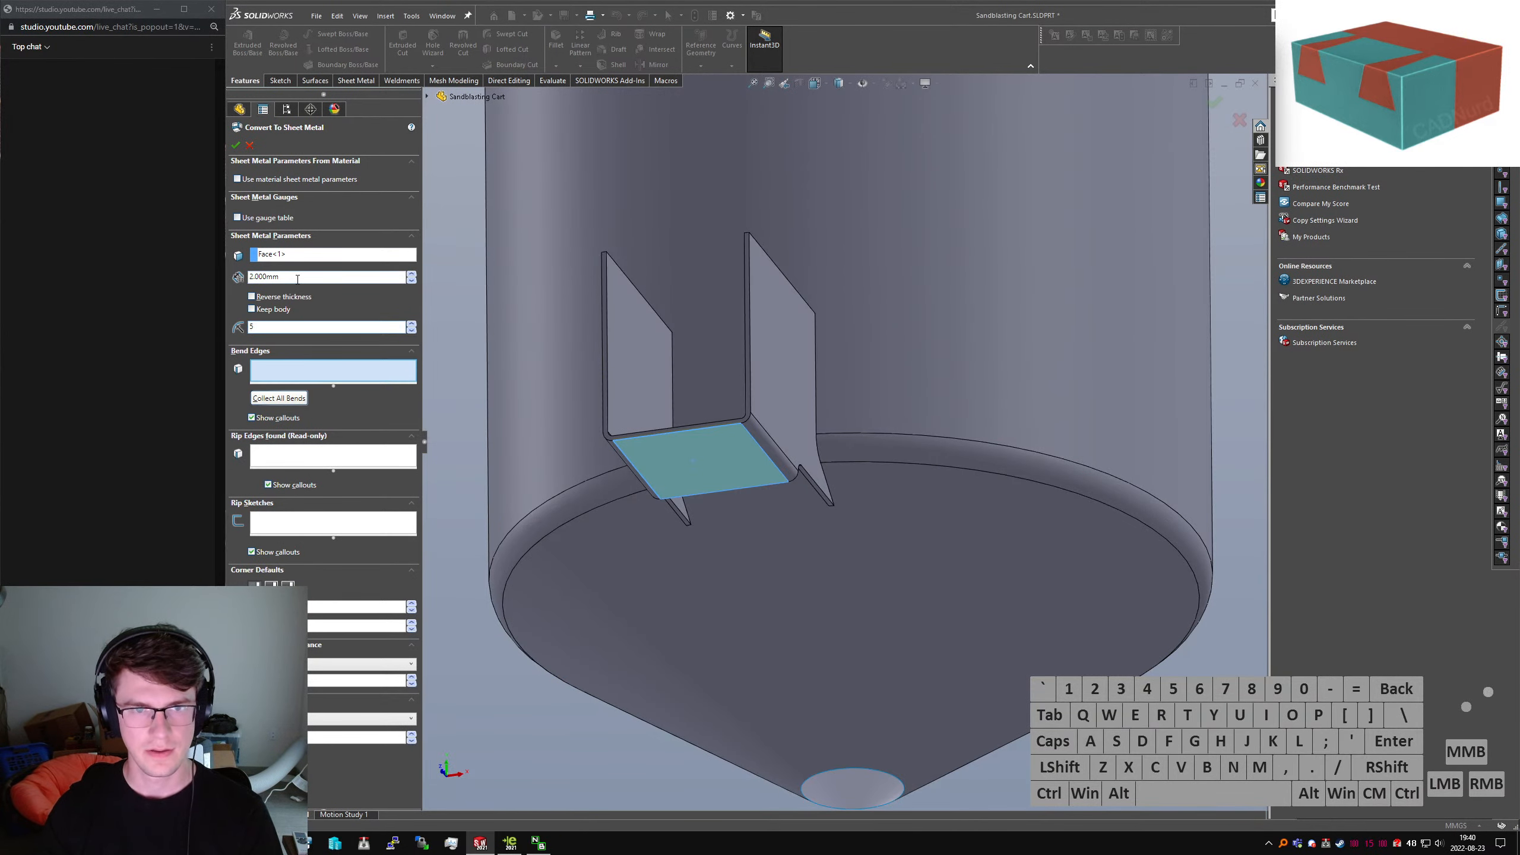
drag(298, 279, 50, 270)
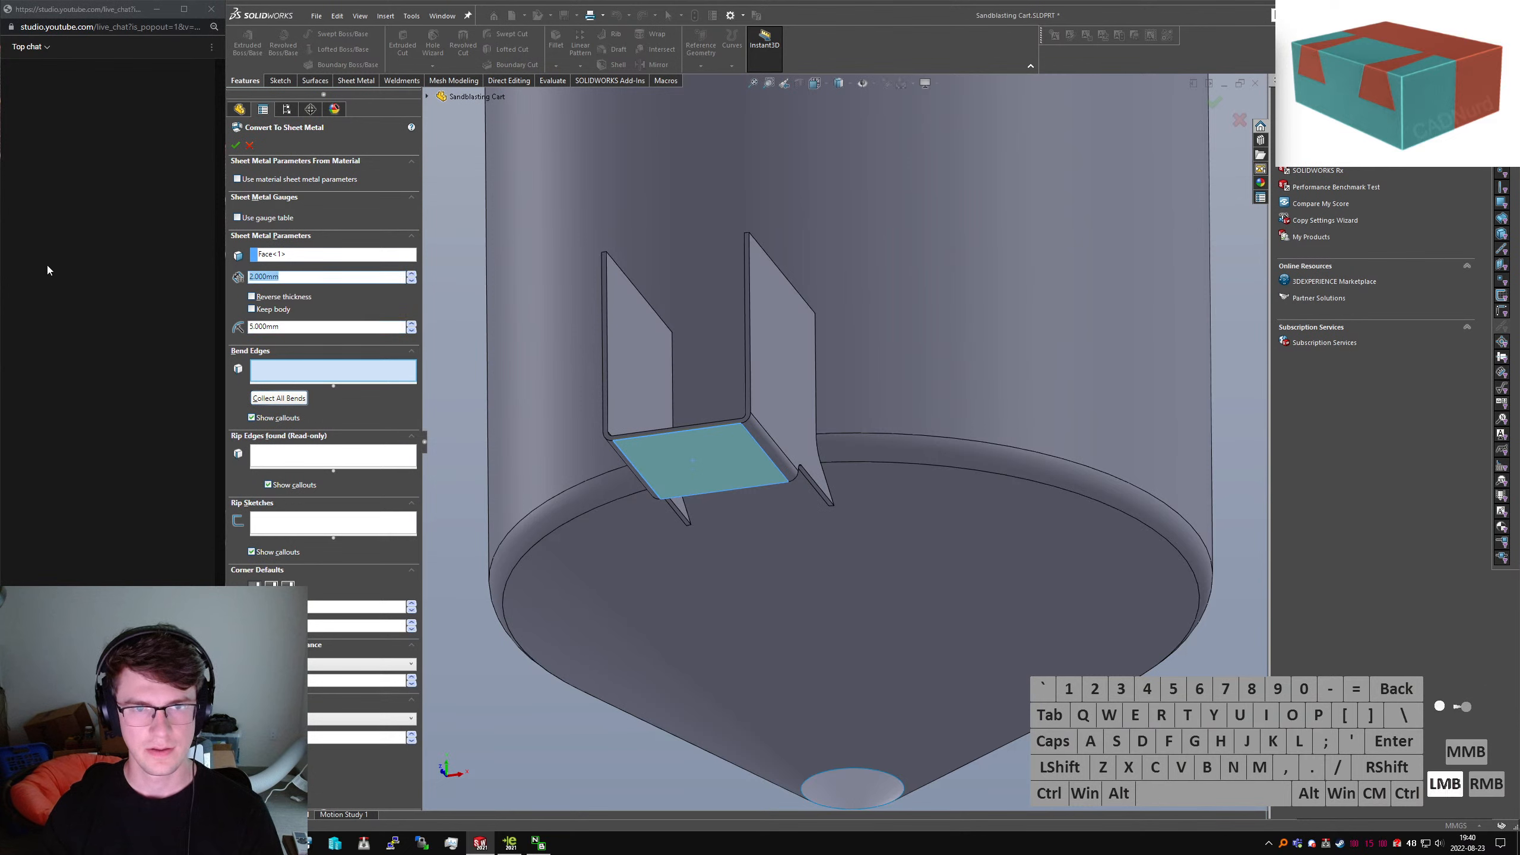
Add both fold faces as bends, dismissing the bend warnings, and accept the conversion
click(774, 433)
click(962, 449)
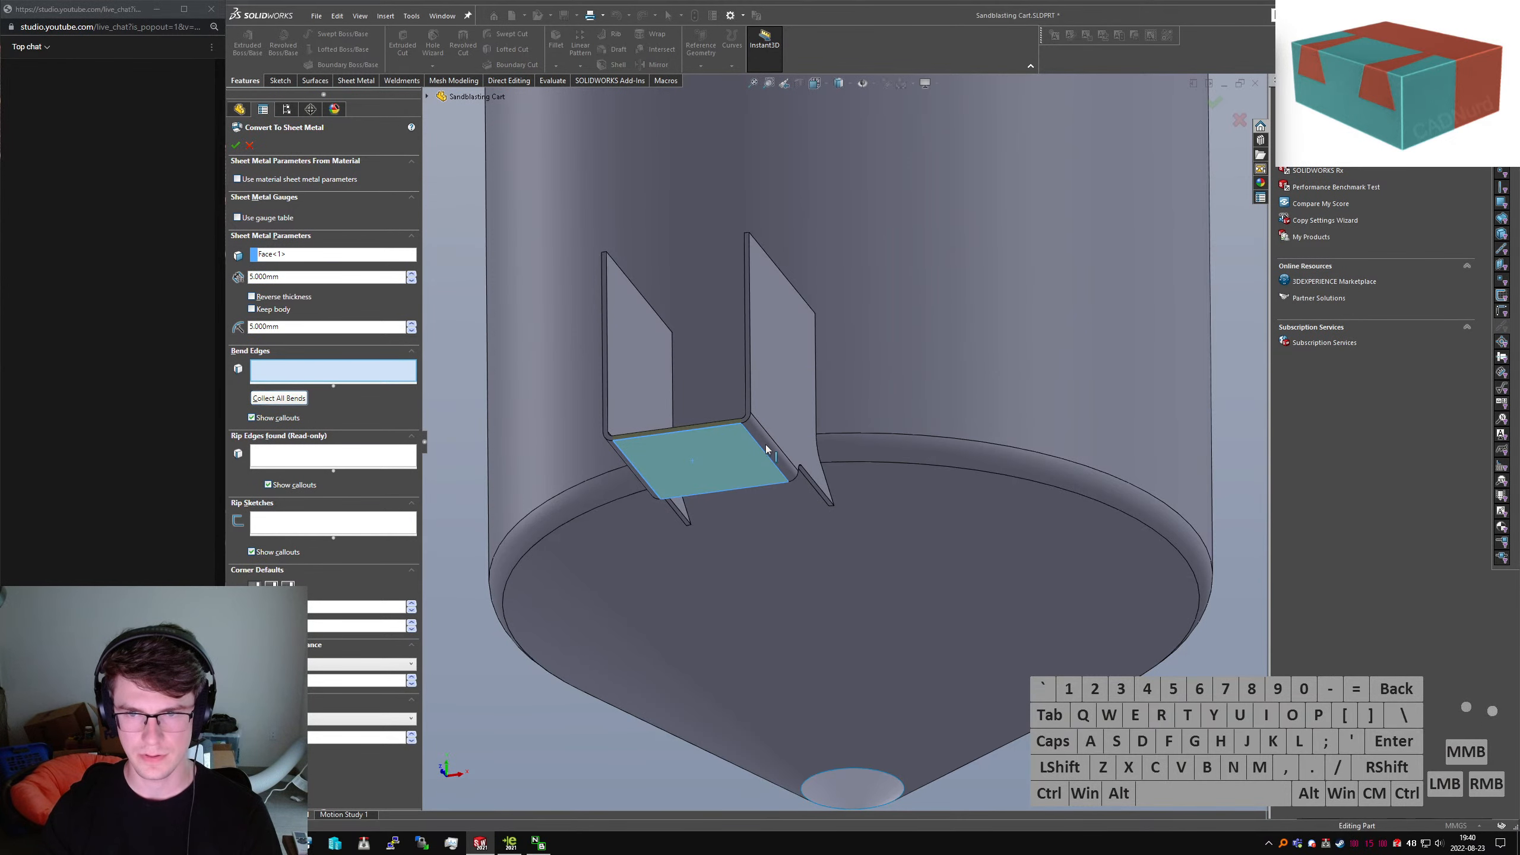
click(760, 441)
click(624, 411)
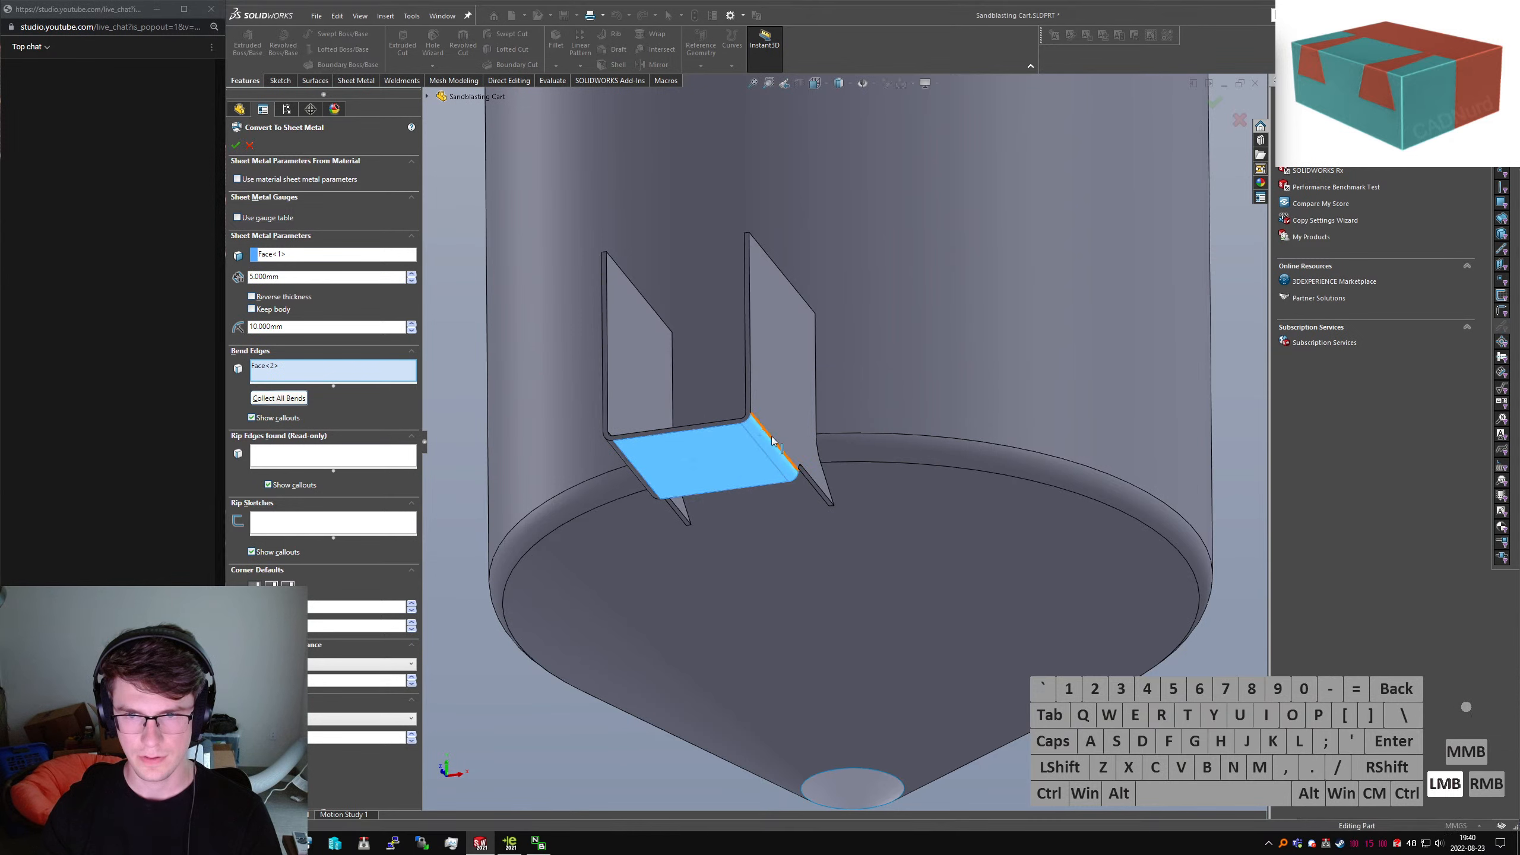
middle_drag(652, 446, 595, 458)
click(596, 458)
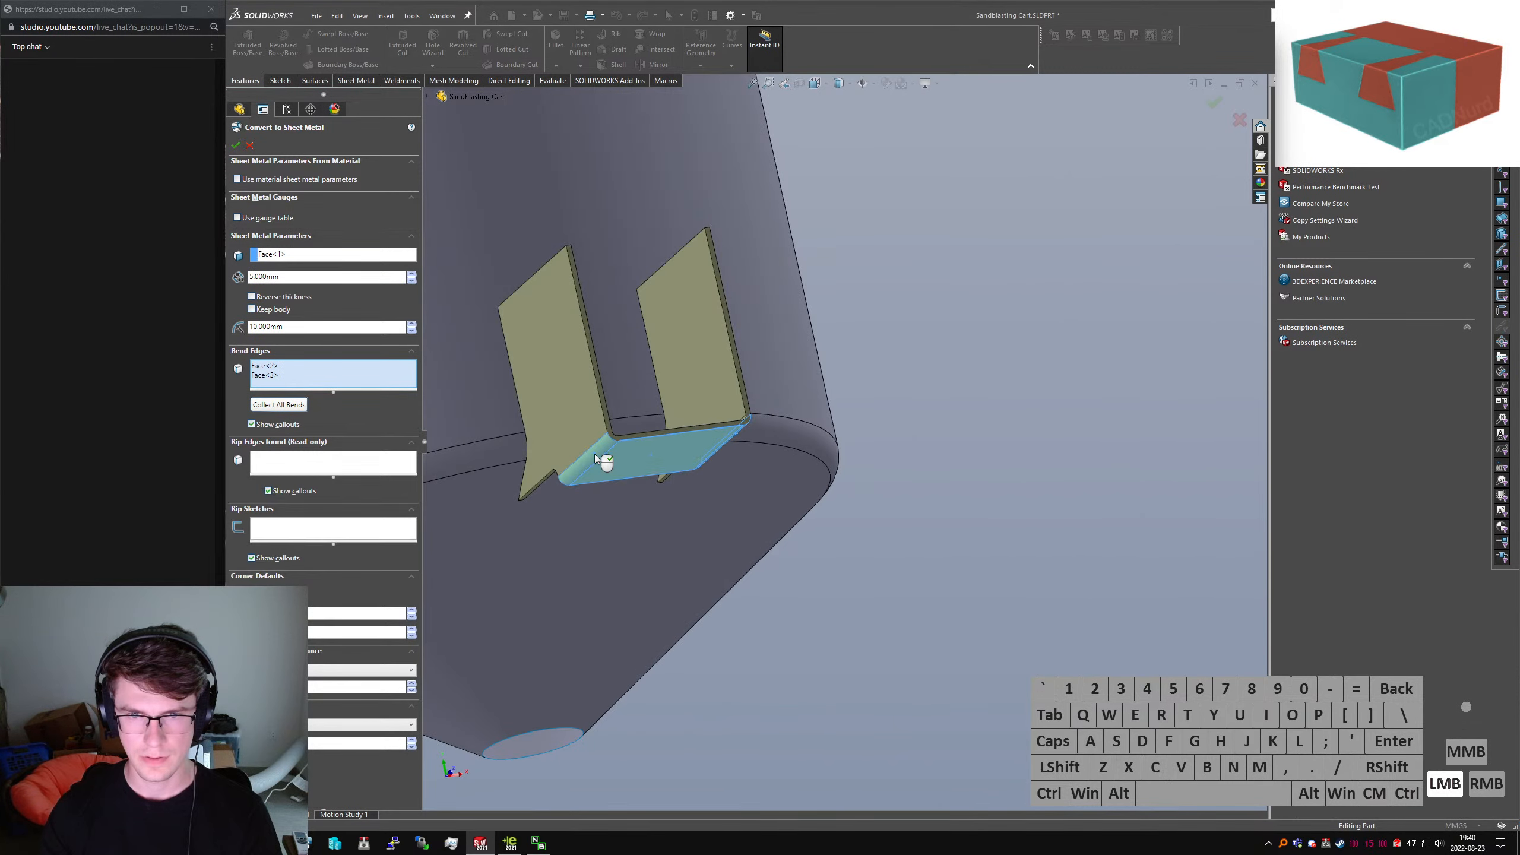
right_click(594, 454)
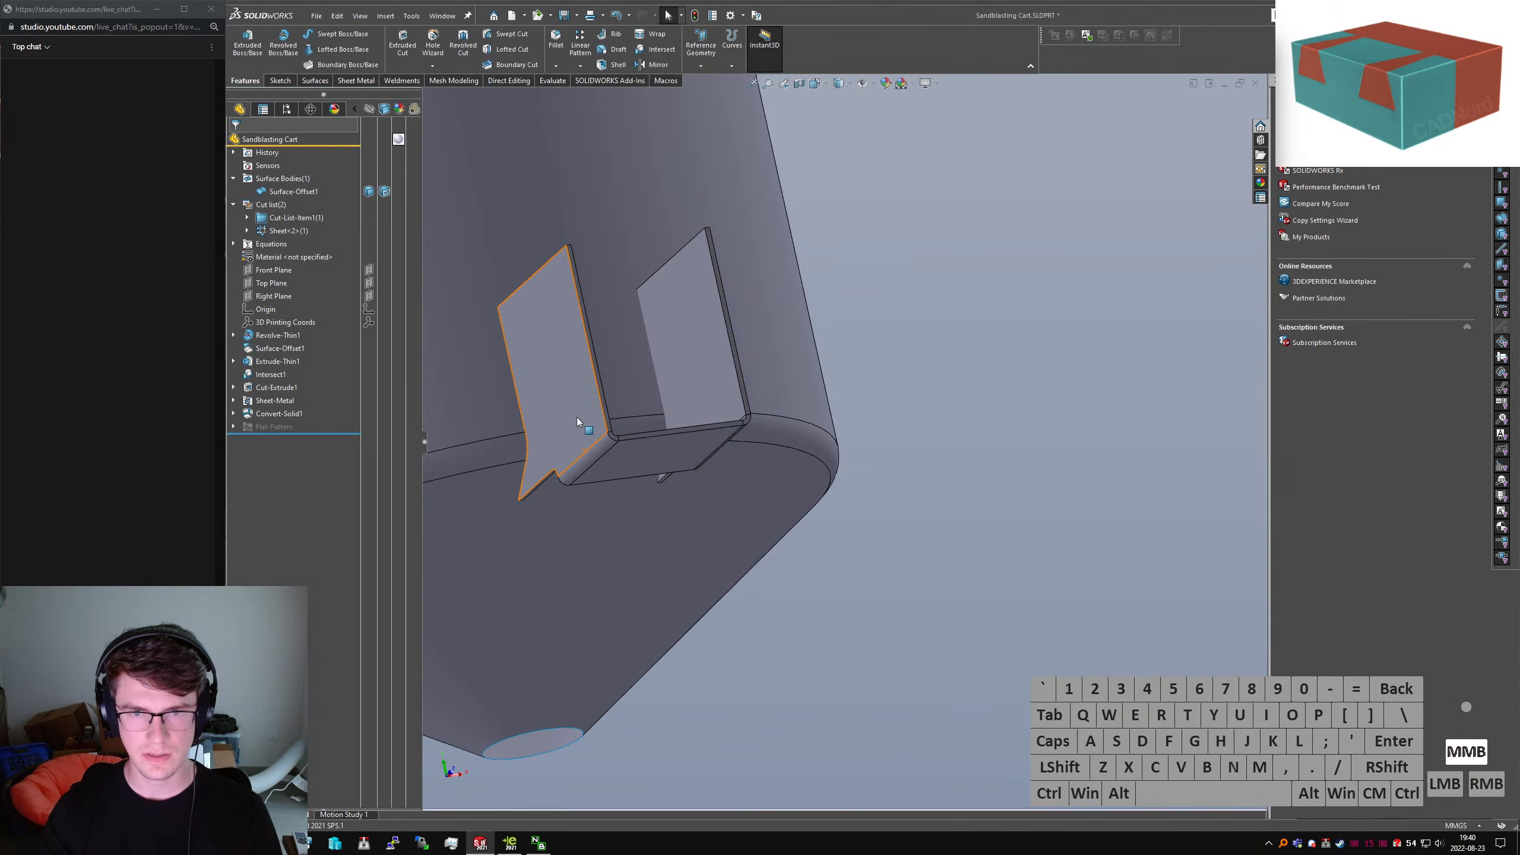
Orbit around Convert-Solid1 and select the bracket's thin edge face to check it
middle_drag(577, 418, 647, 280)
scroll(541, 473, down, 5)
middle_drag(542, 473, 474, 419)
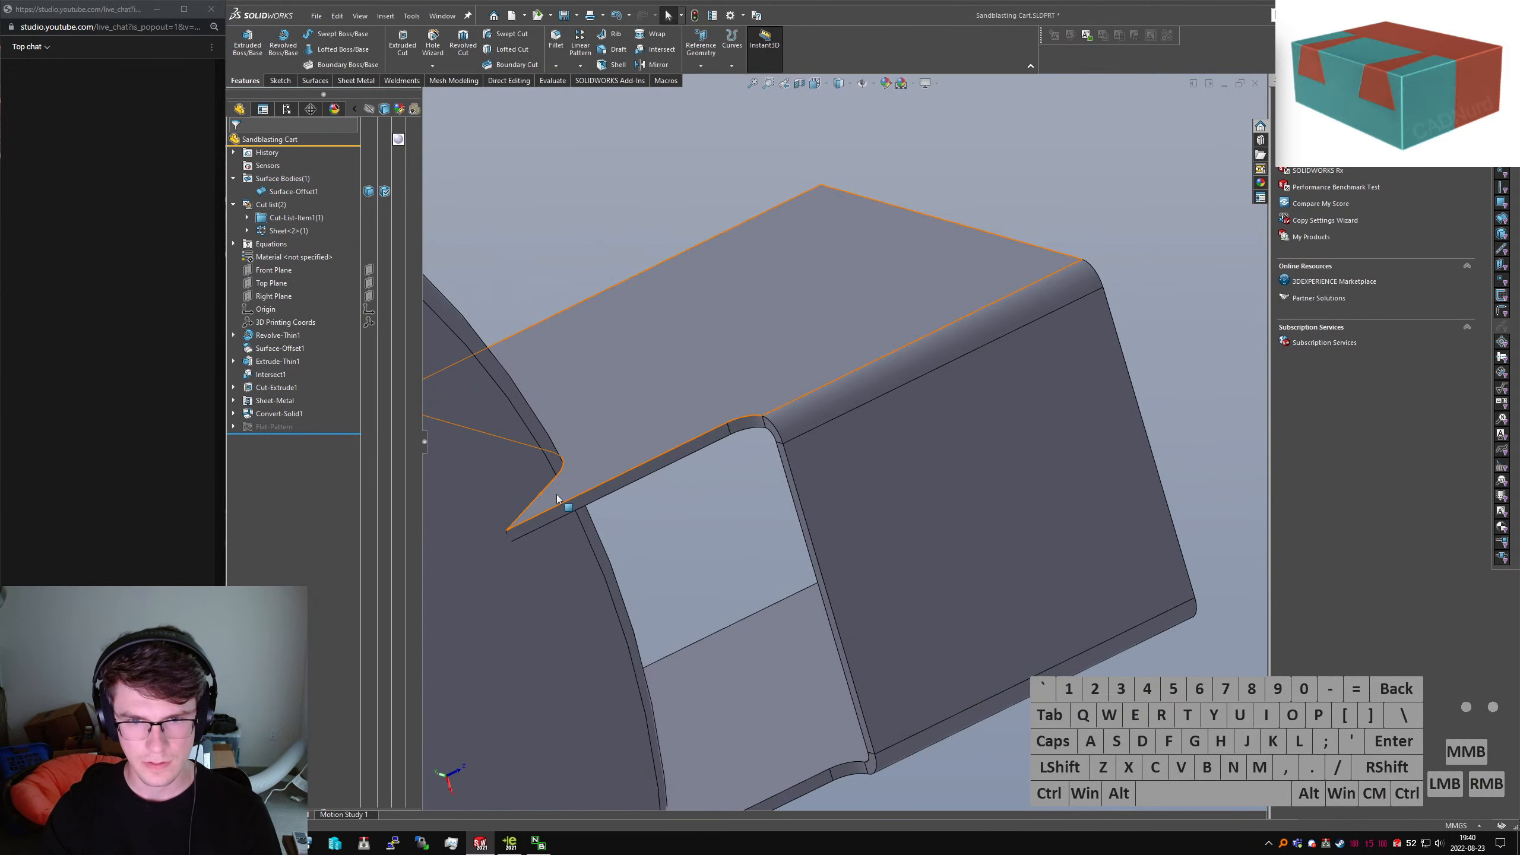
click(529, 530)
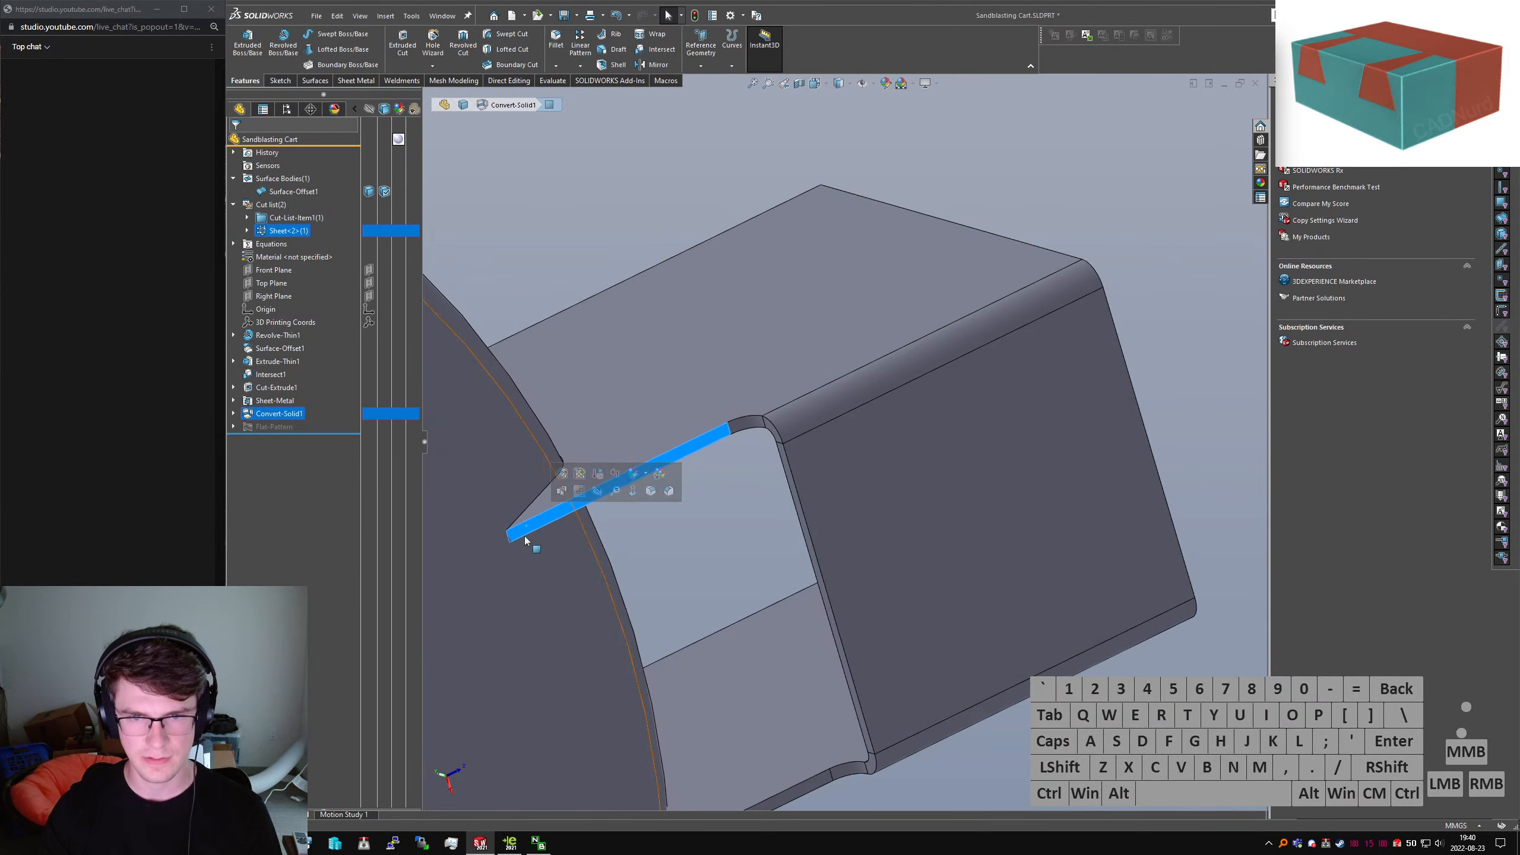
scroll(543, 515, down, 3)
Edit Convert-Solid1, removing its fixed face and clearing the bend list
right_click(289, 417)
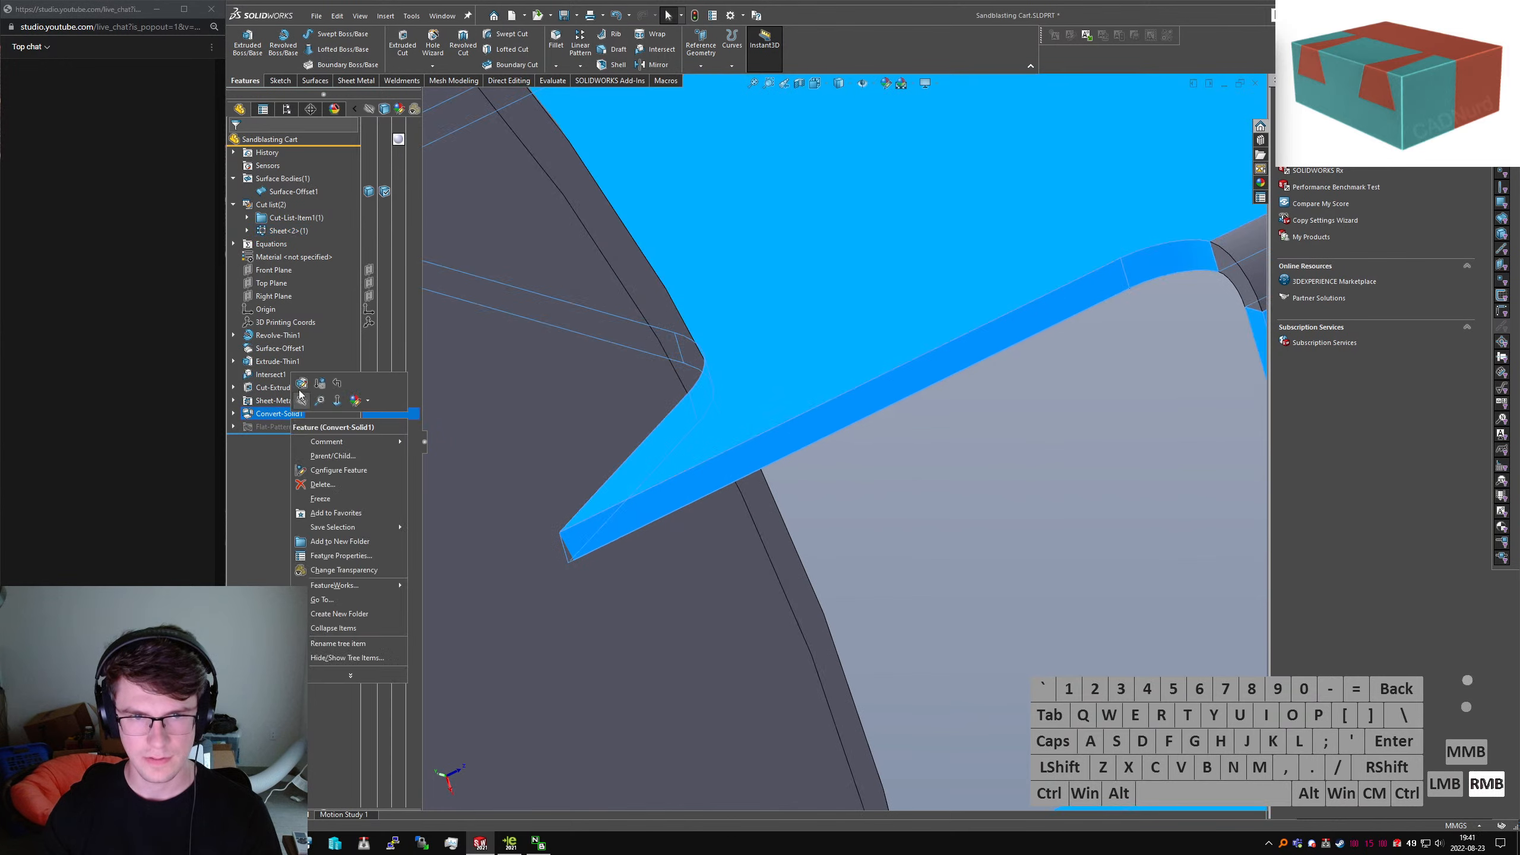
click(302, 387)
scroll(838, 352, up, 5)
scroll(837, 351, up, 4)
middle_drag(838, 351, 671, 600)
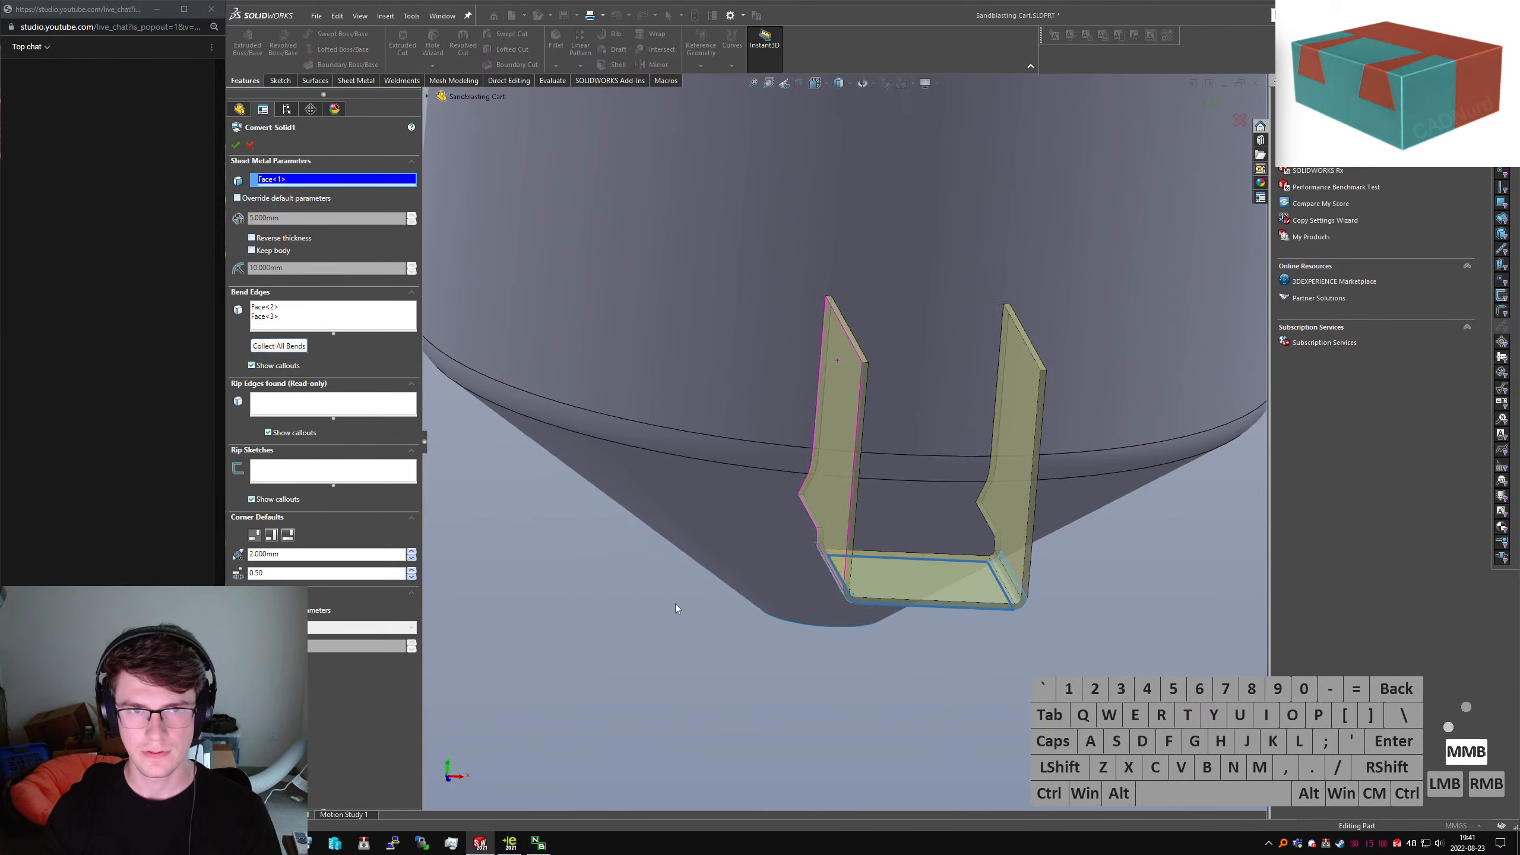
click(322, 188)
click(282, 316)
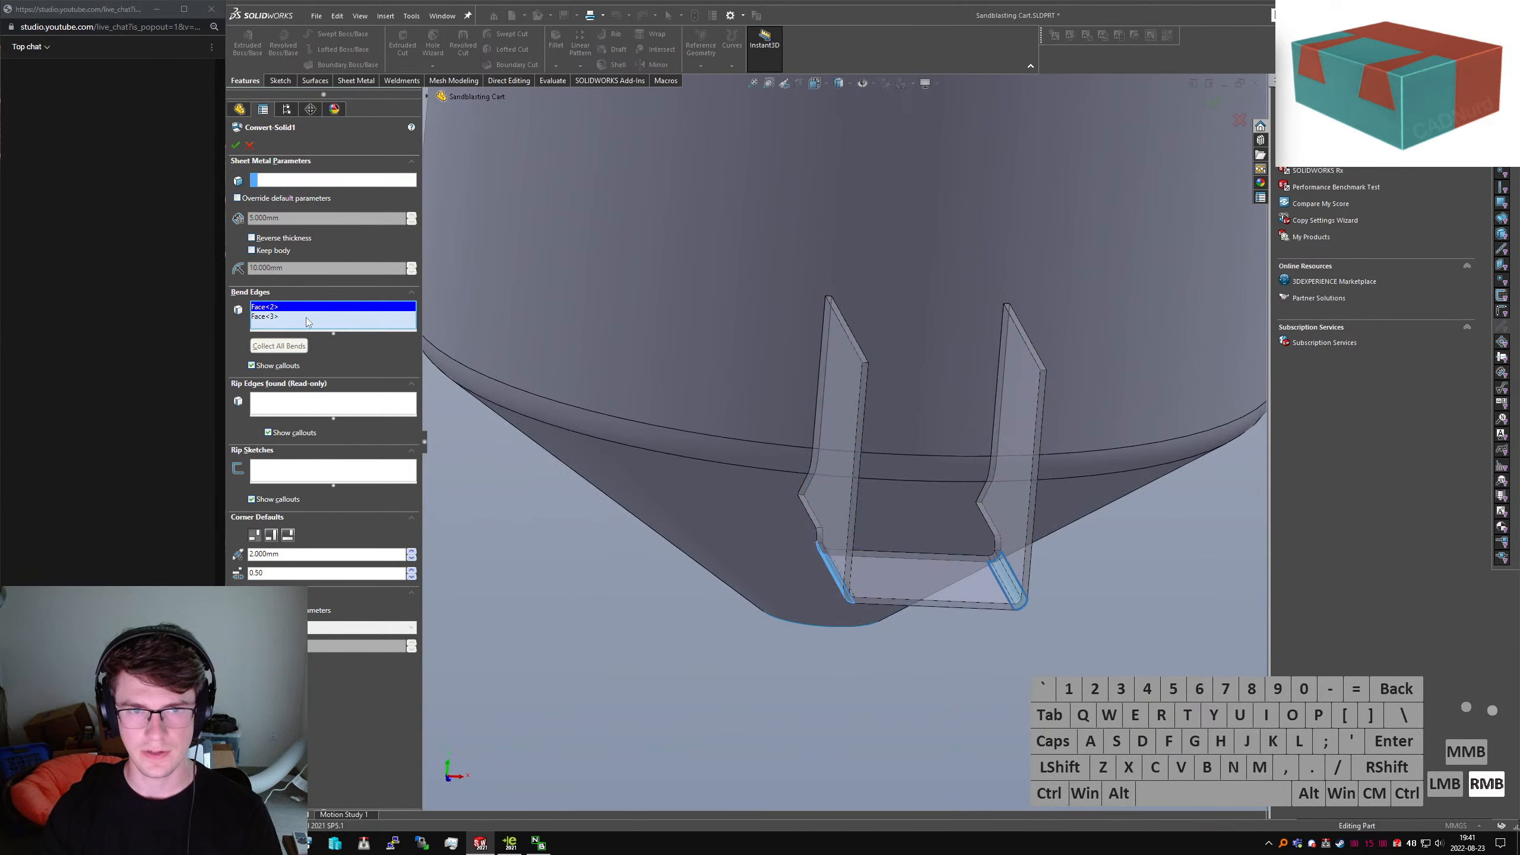
right_click(293, 317)
click(321, 340)
Set the bracket's bottom face as fixed, Collect All Bends, and accept the redefined conversion
scroll(886, 546, down, 4)
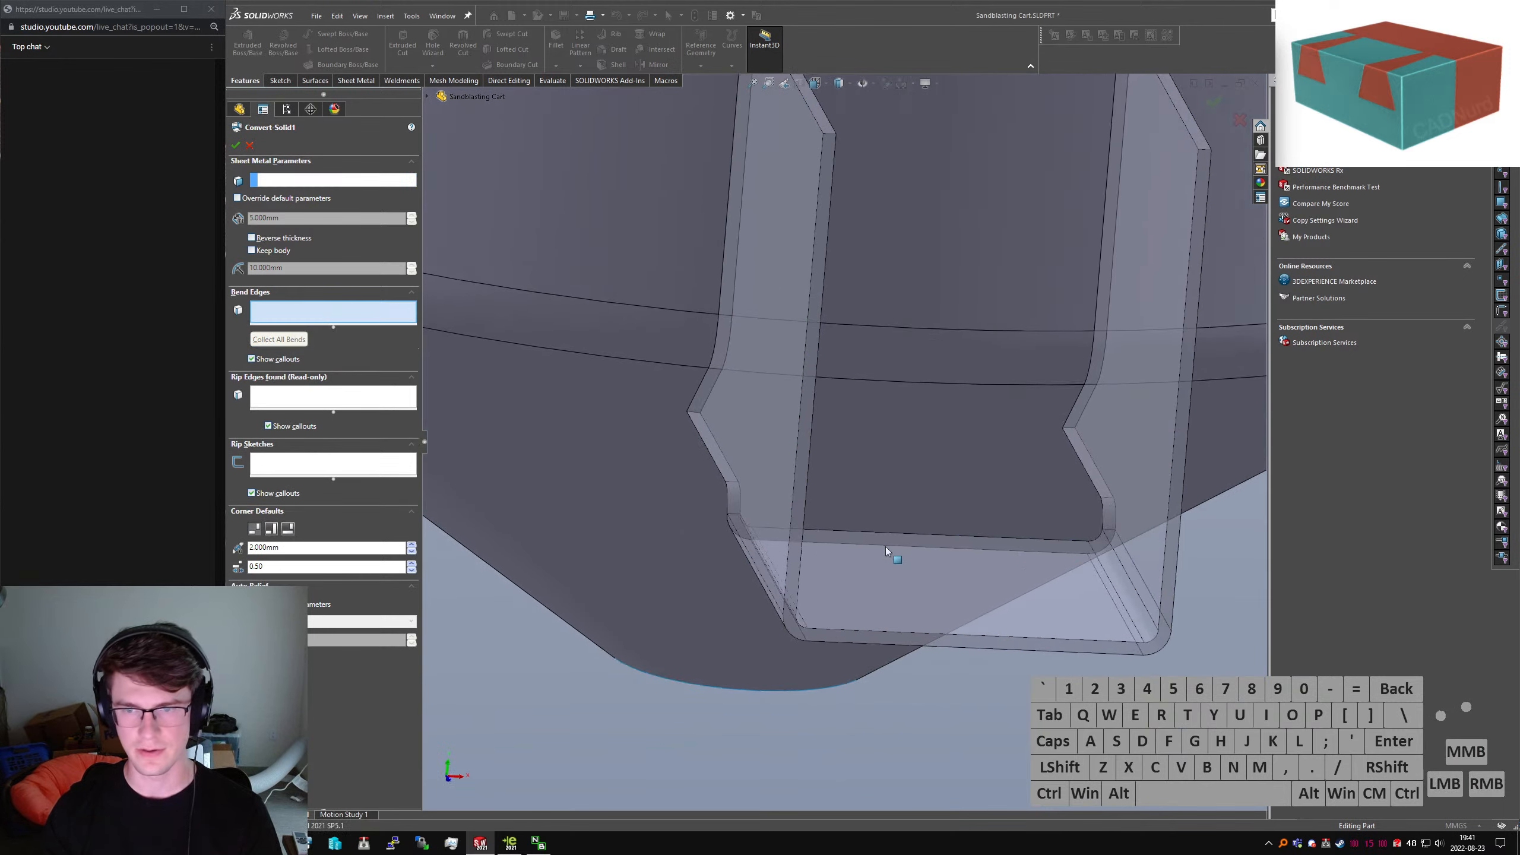
middle_drag(886, 547, 882, 734)
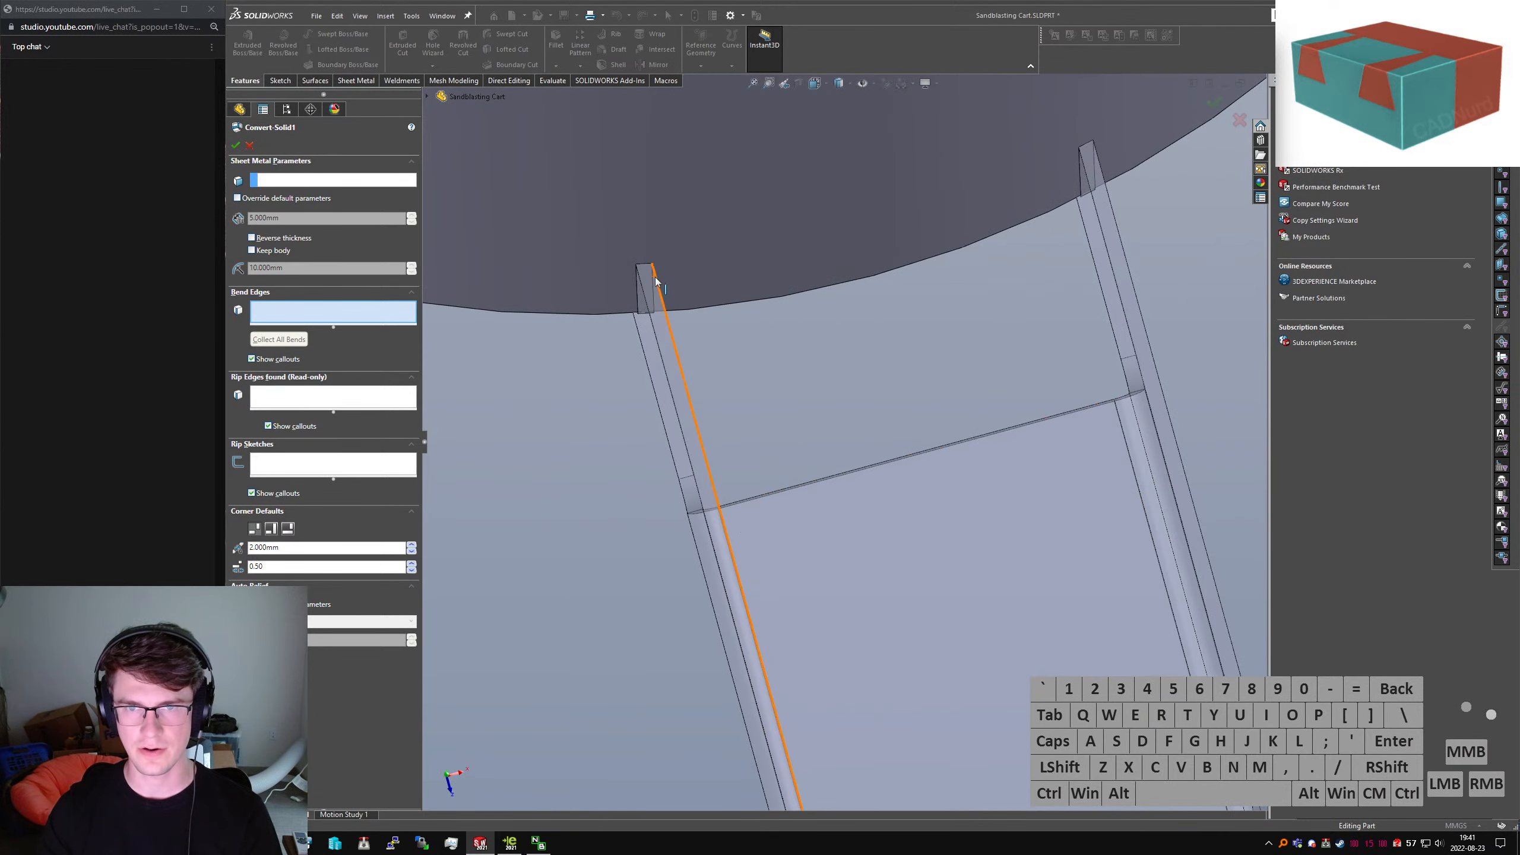
scroll(853, 518, up, 5)
middle_drag(853, 517, 867, 557)
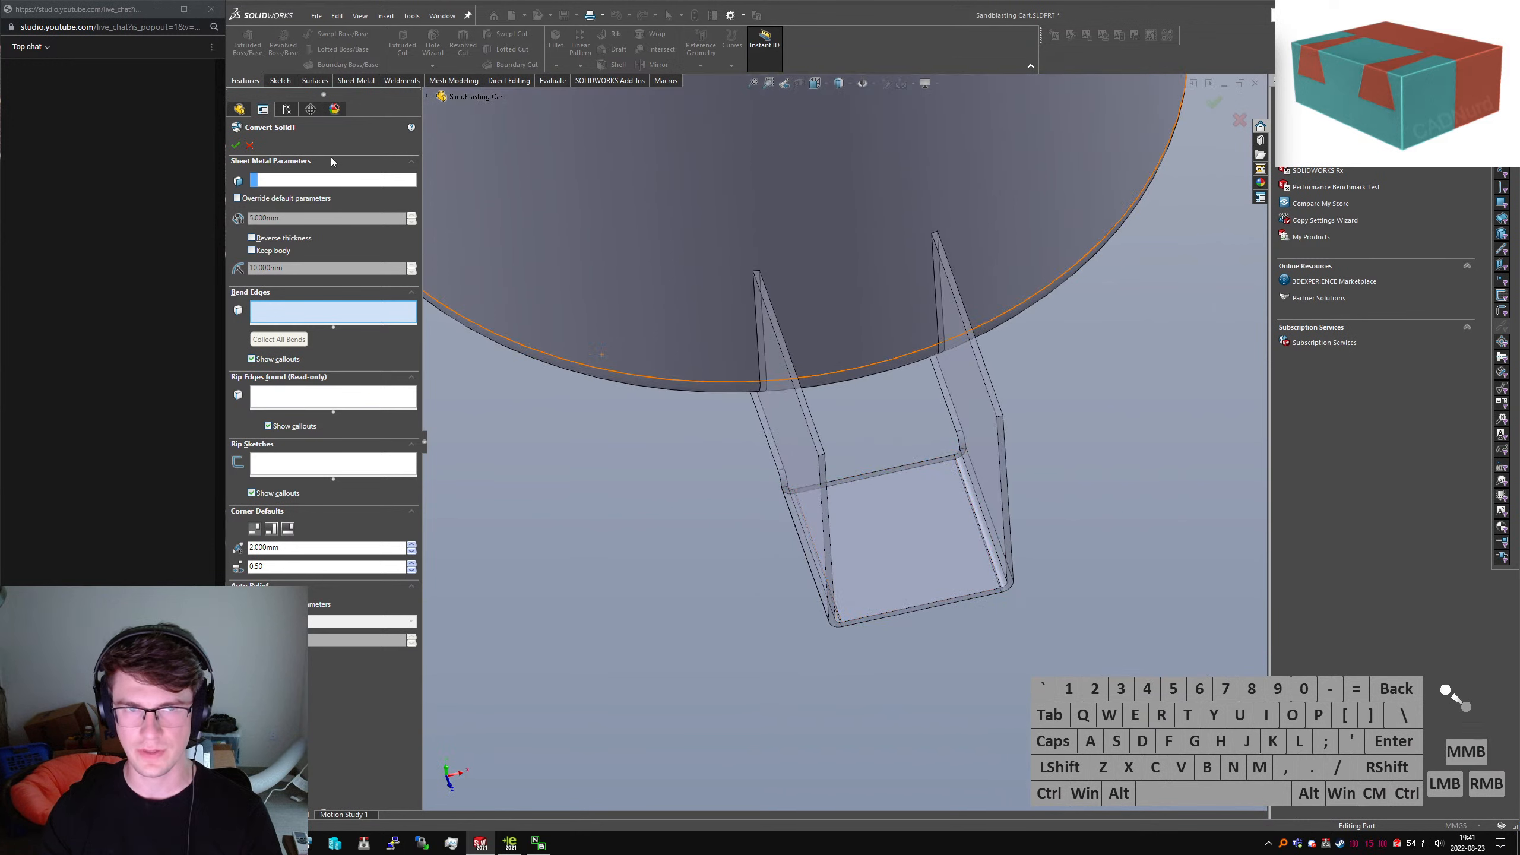
click(333, 180)
click(895, 522)
scroll(916, 497, up, 3)
middle_drag(923, 503, 796, 405)
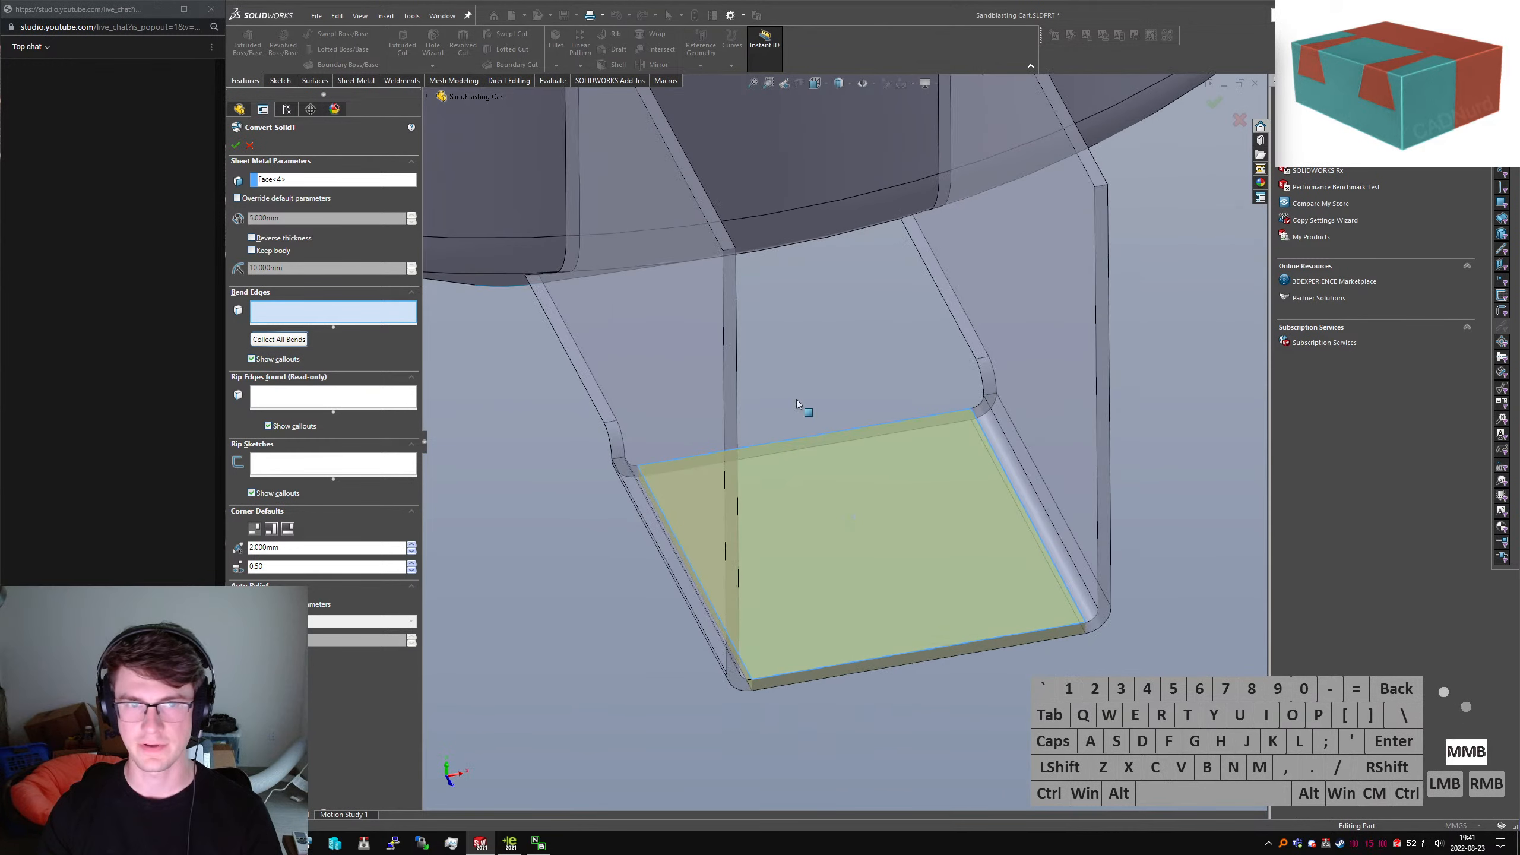
click(273, 340)
click(235, 145)
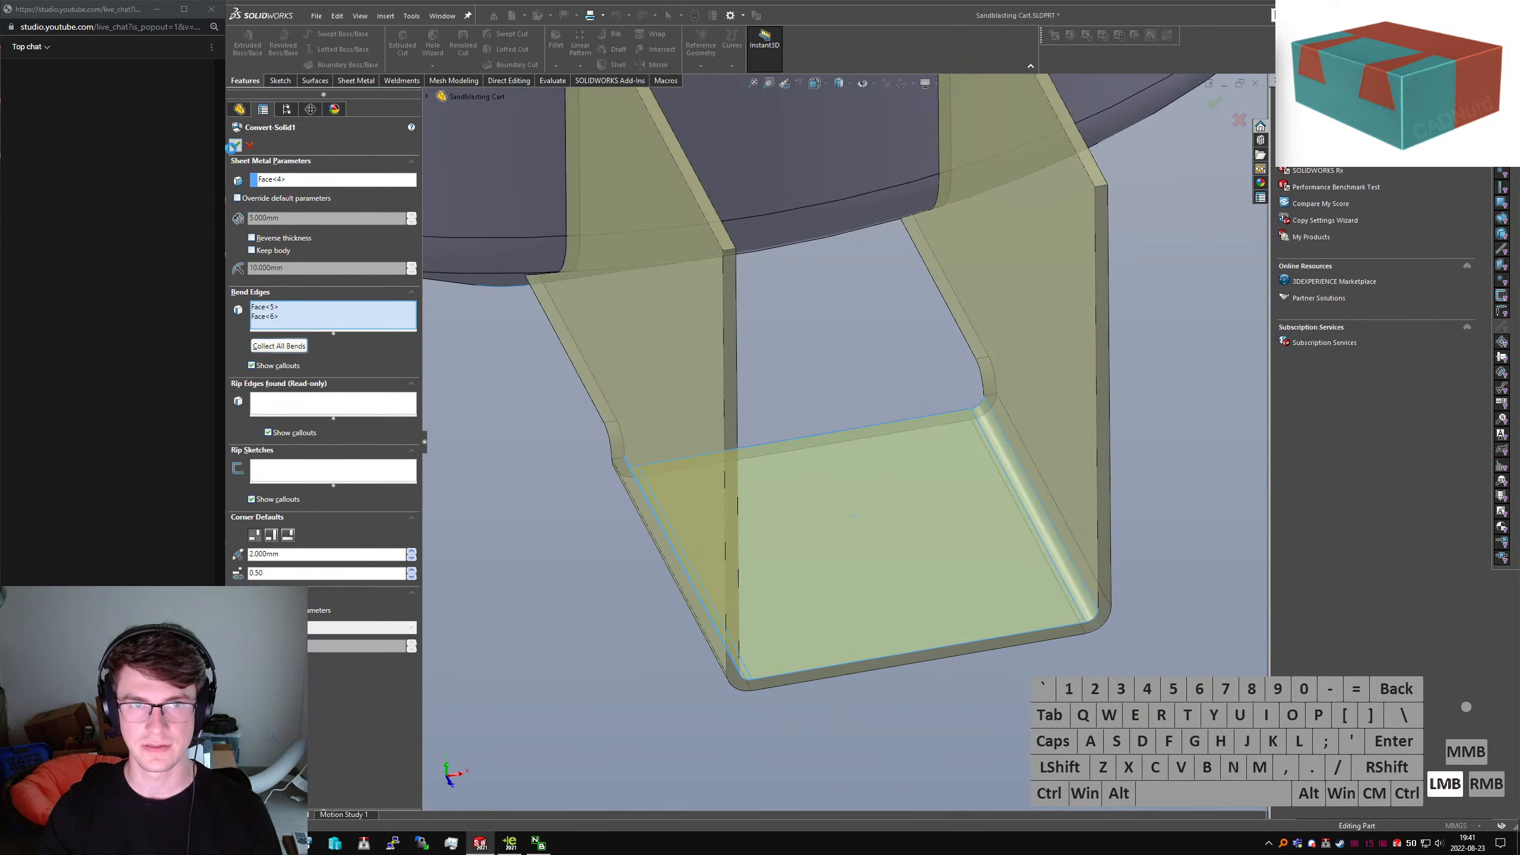
Orbit around the bracket's edges and check the large offset surface face
scroll(685, 250, up, 6)
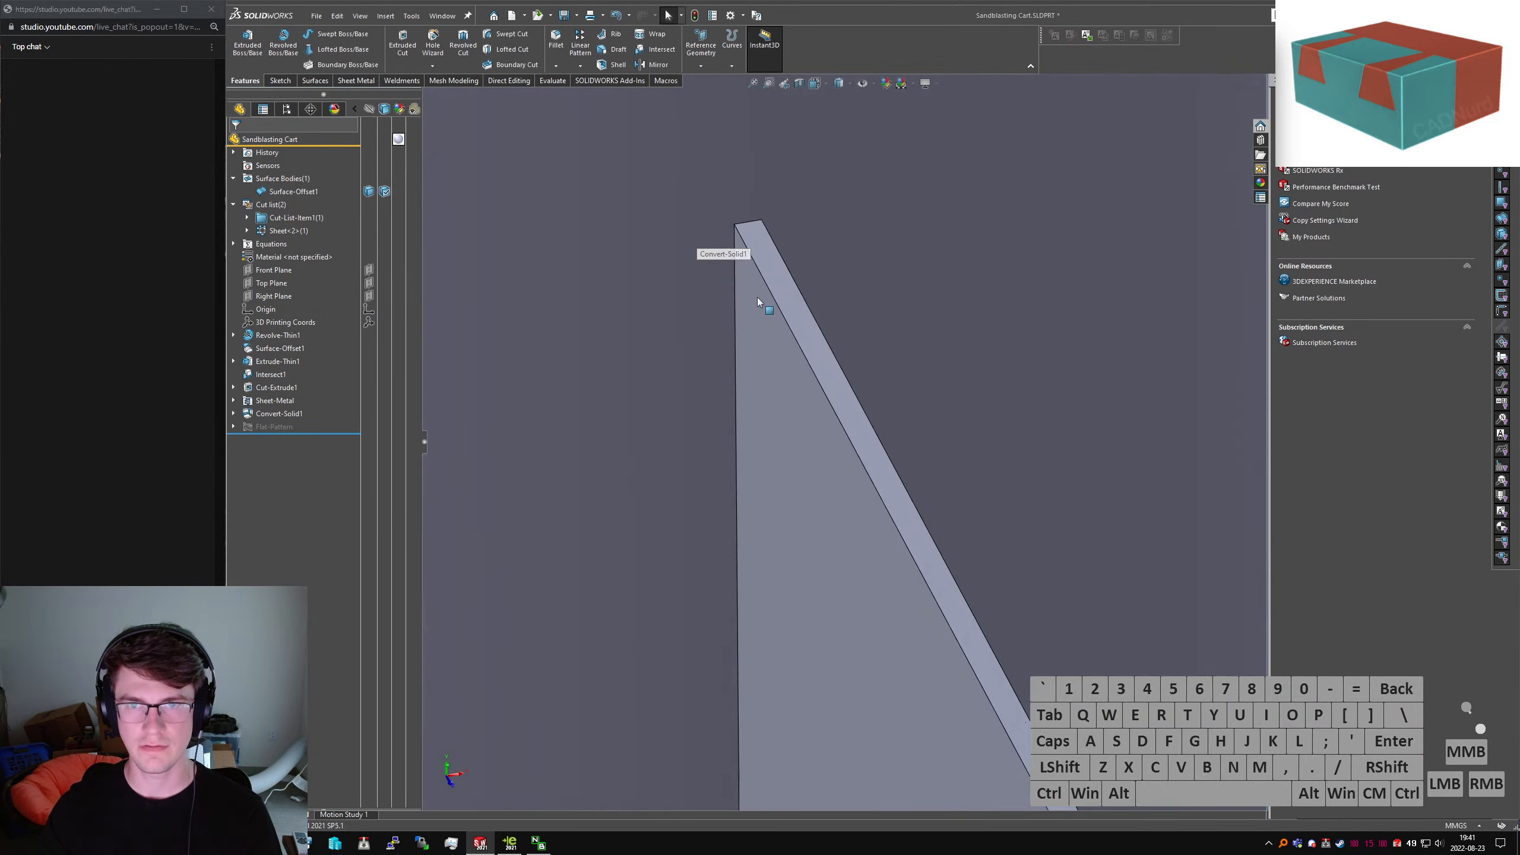
middle_drag(864, 612, 717, 733)
scroll(721, 731, up, 5)
middle_drag(734, 596, 737, 490)
click(729, 435)
middle_drag(765, 542, 841, 397)
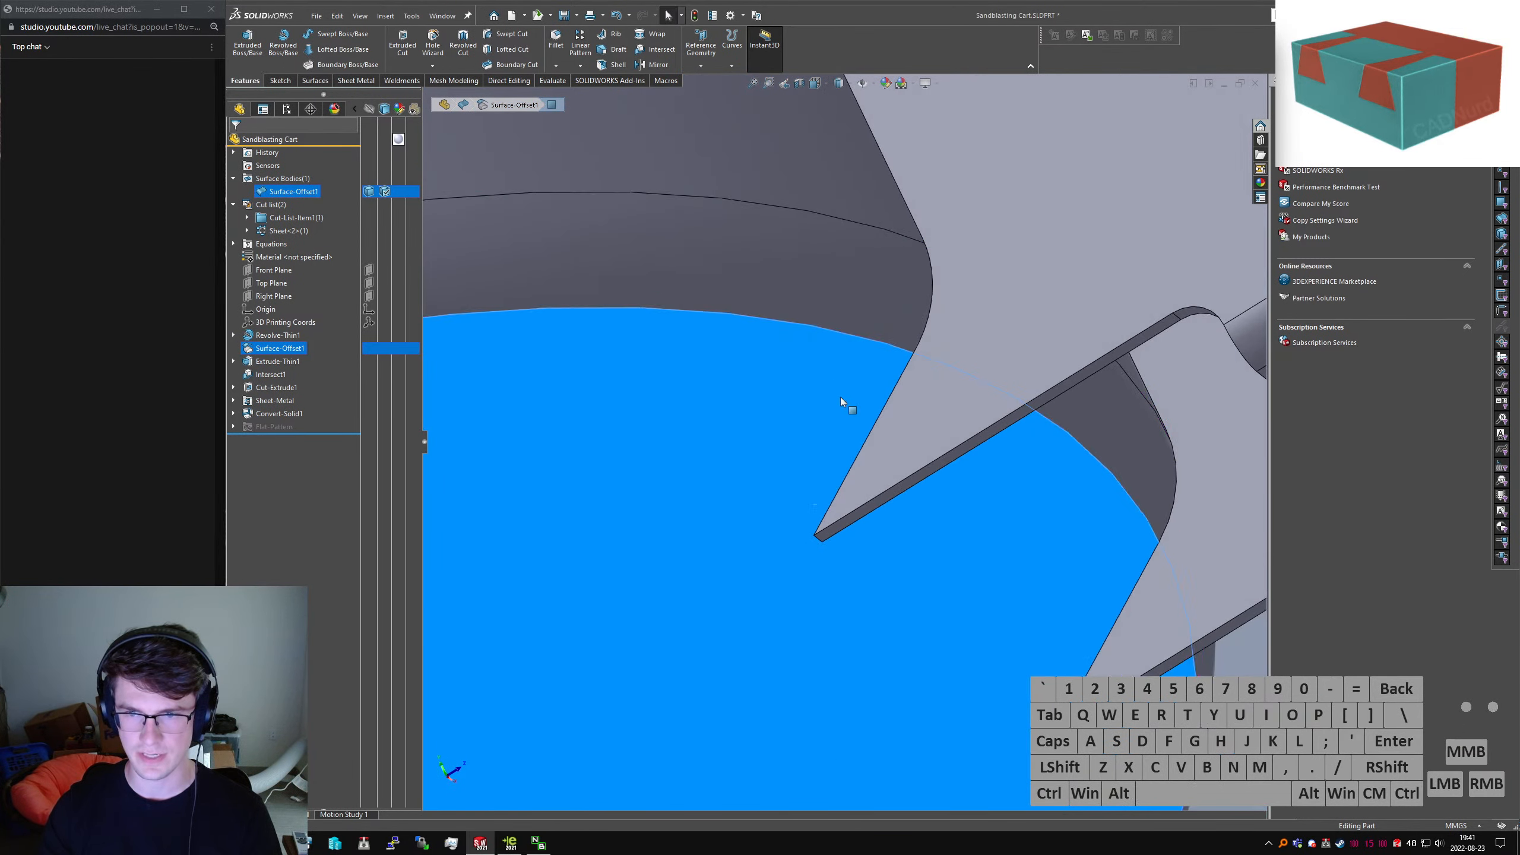
scroll(841, 397, down, 3)
click(1012, 556)
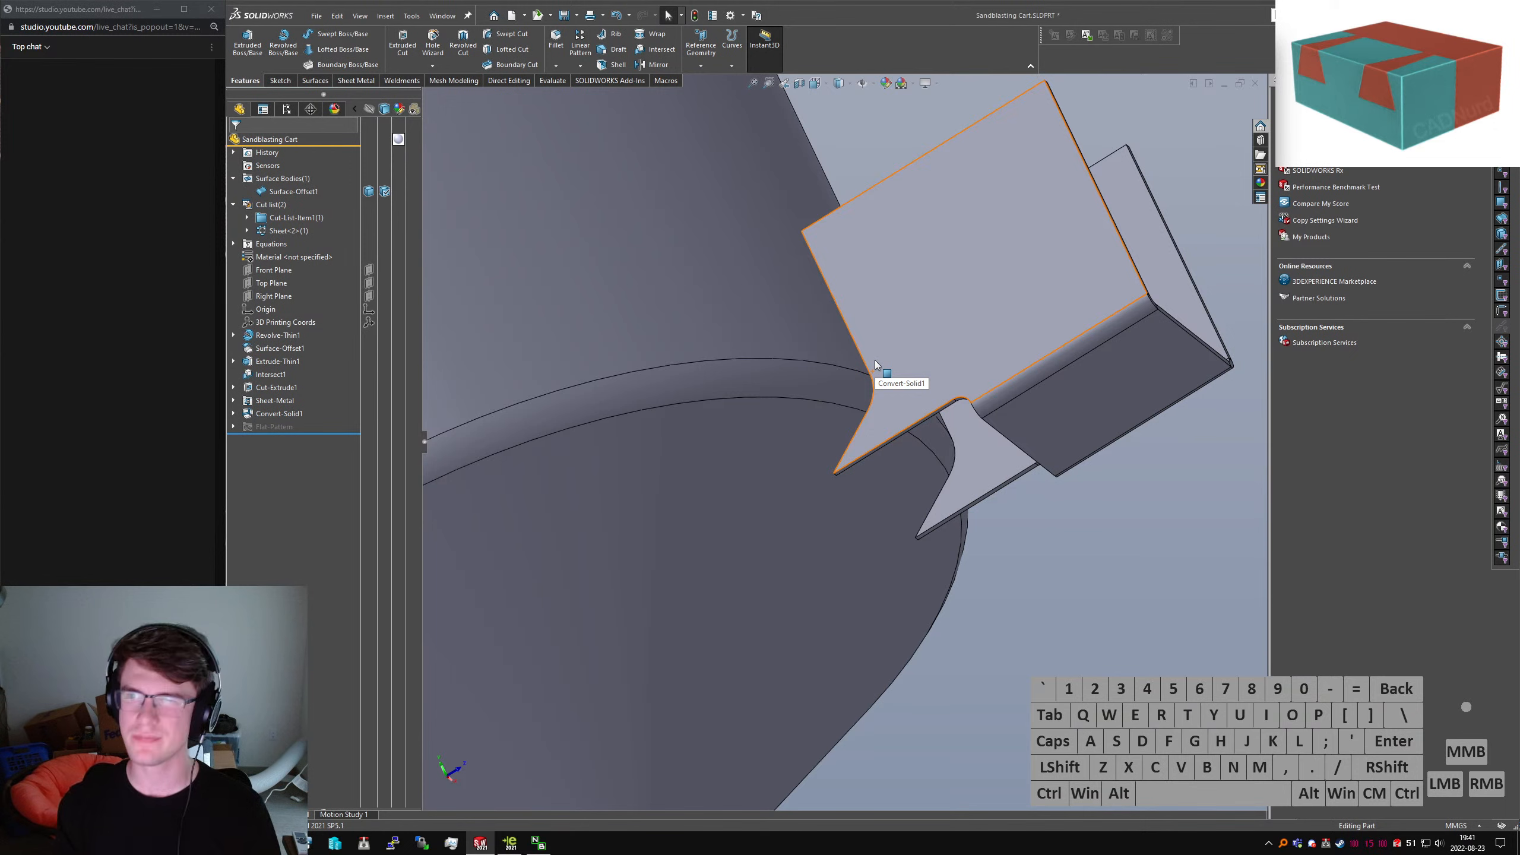
Inspect the bracket's open side and inner face from several angles
middle_drag(951, 305, 826, 371)
click(958, 298)
scroll(1041, 144, down, 2)
middle_drag(962, 210, 973, 306)
scroll(981, 335, up, 2)
middle_drag(988, 360, 1017, 377)
click(1110, 587)
key(s)
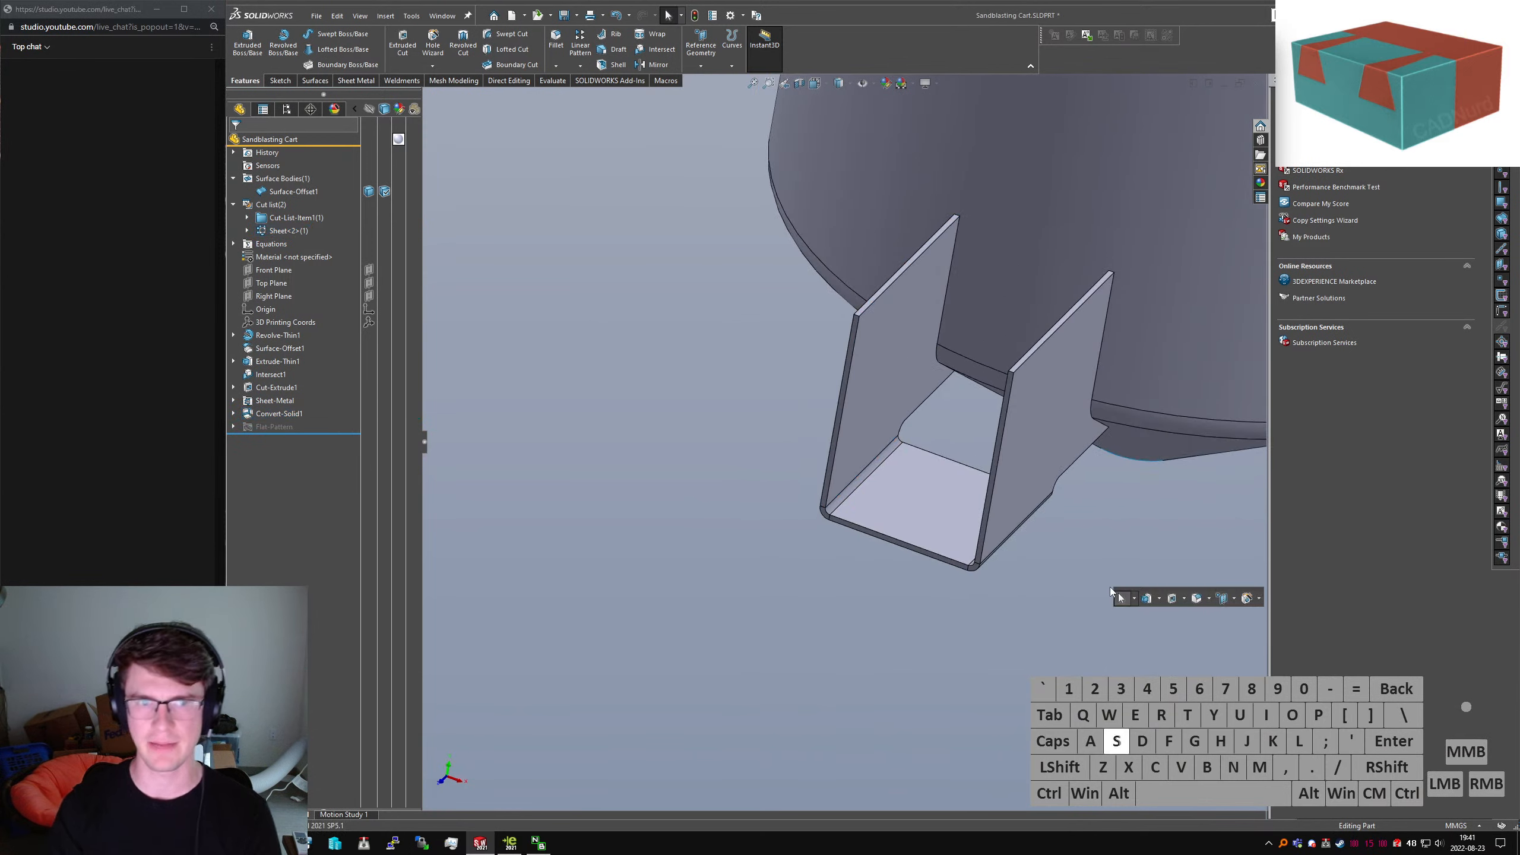
right_click(269, 429)
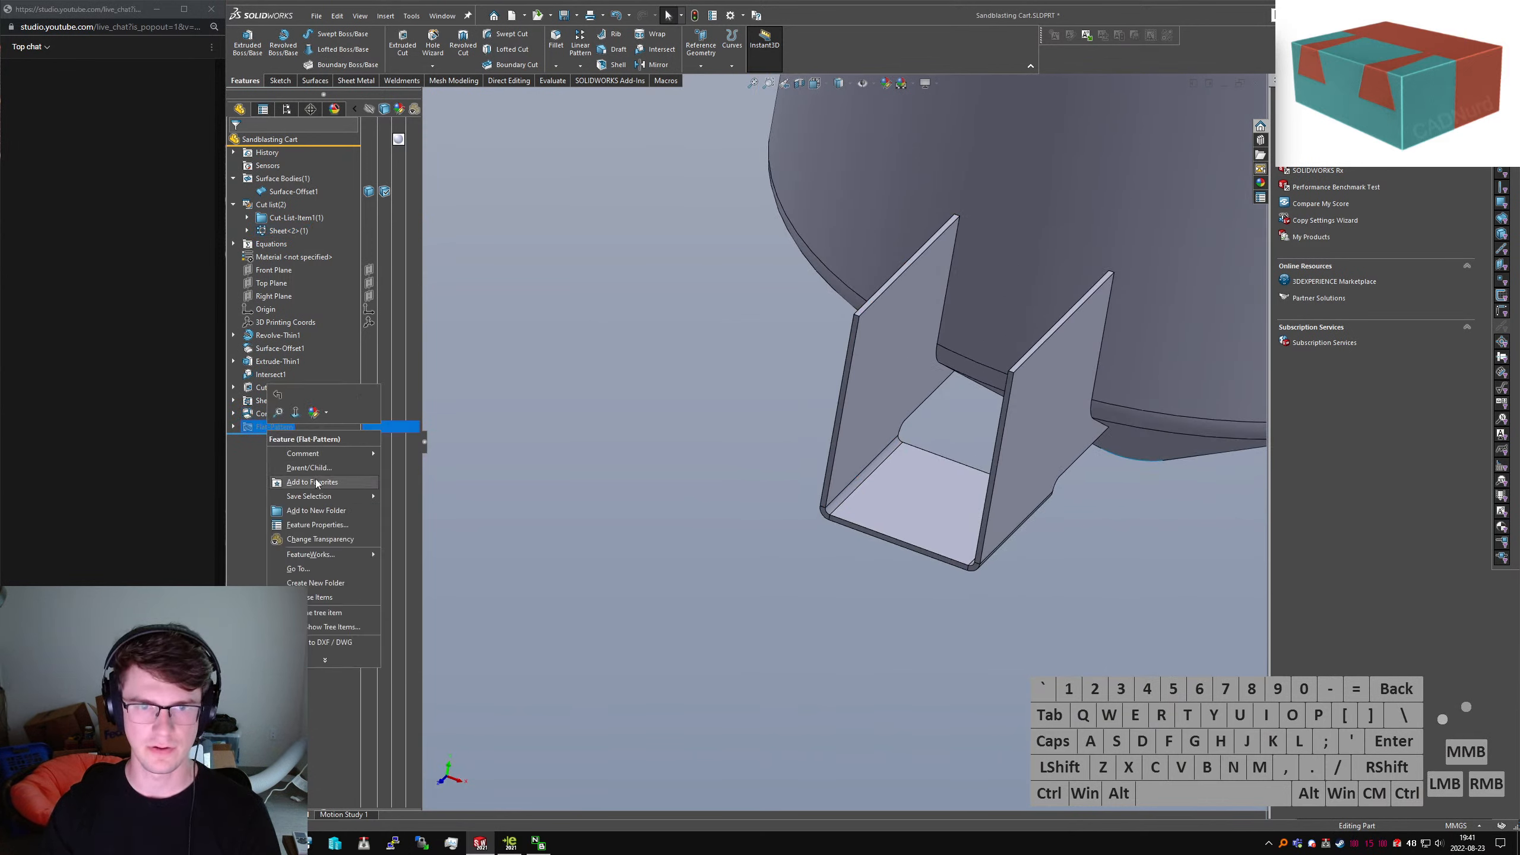
click(299, 410)
click(365, 83)
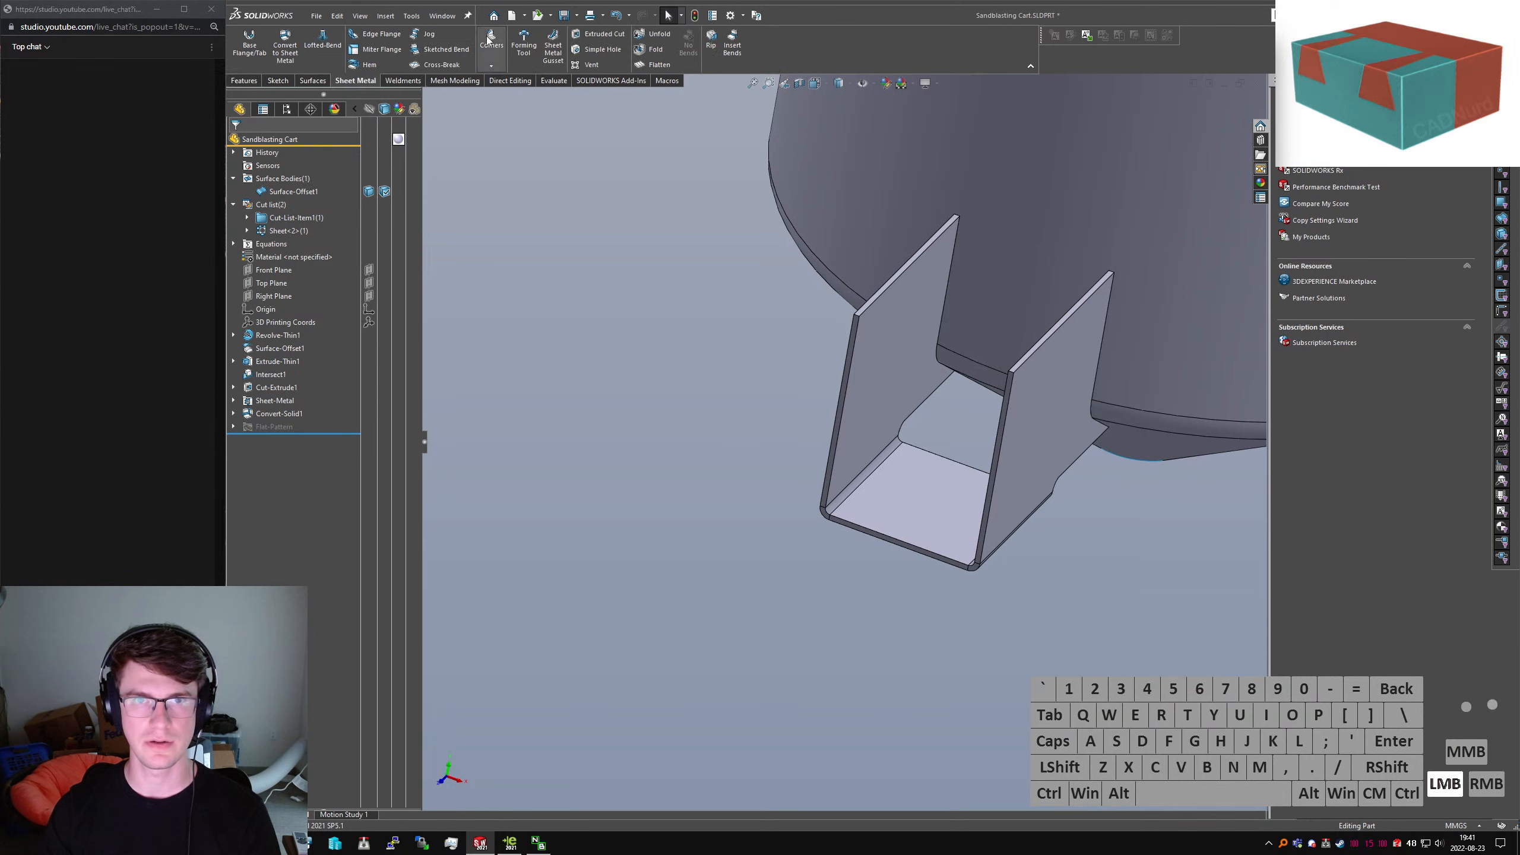
click(826, 511)
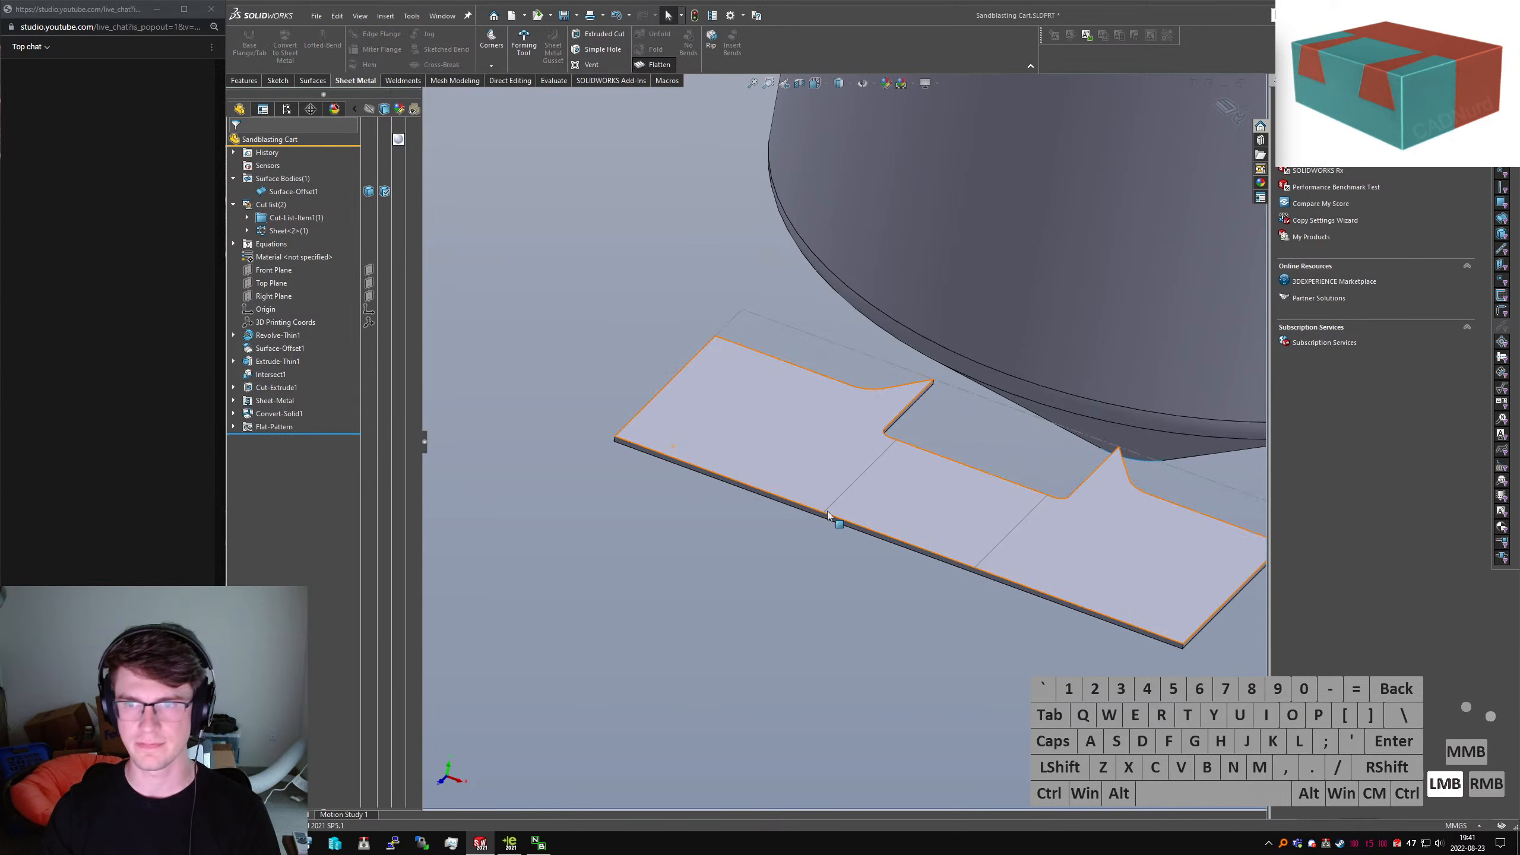
click(898, 638)
middle_drag(901, 620, 892, 653)
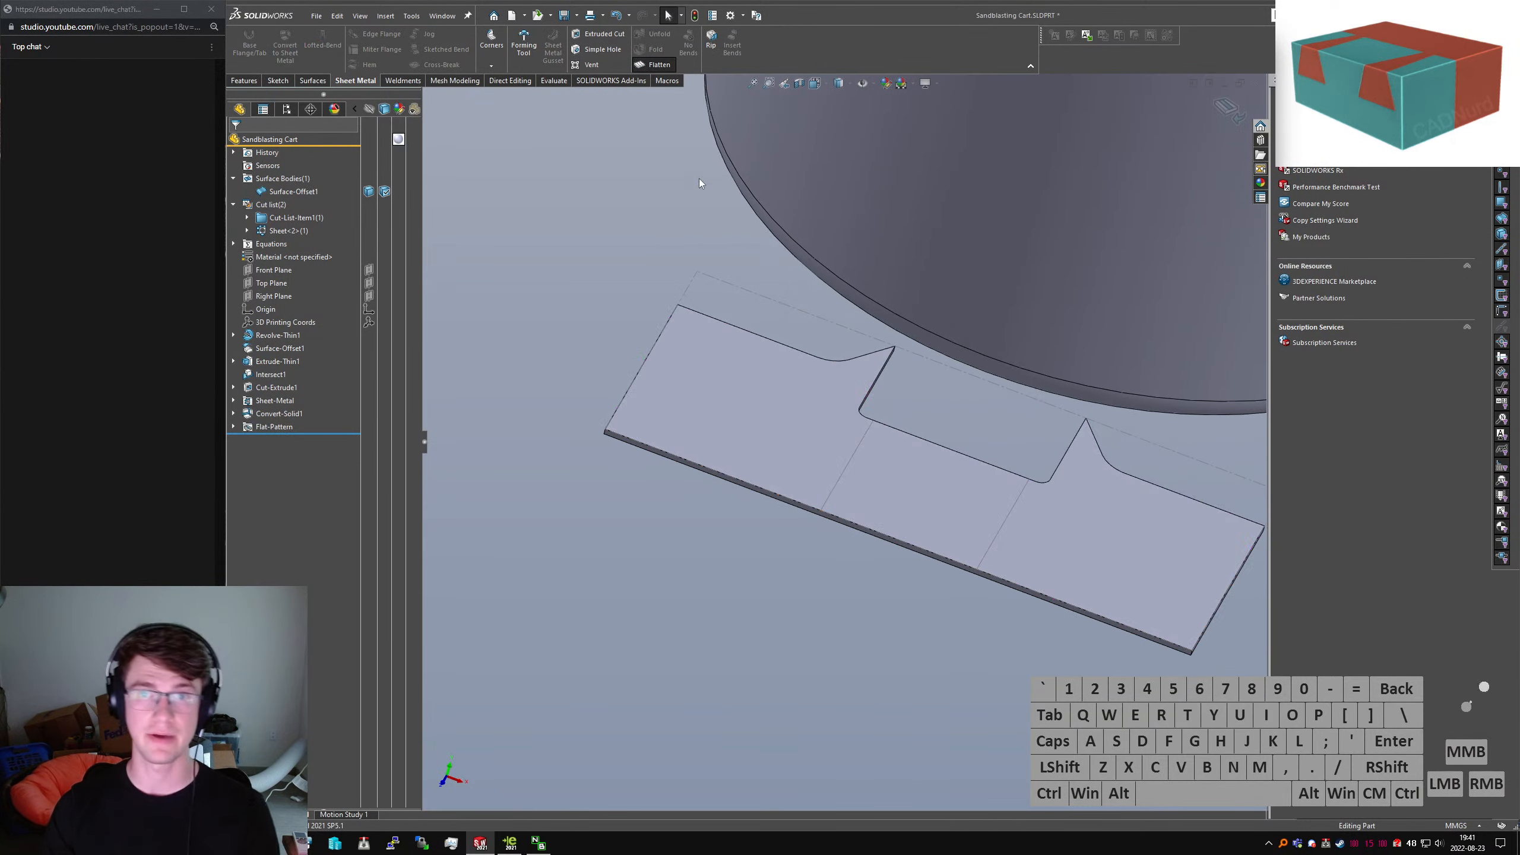
click(656, 64)
middle_drag(819, 615, 773, 435)
click(765, 555)
text(schamfer)
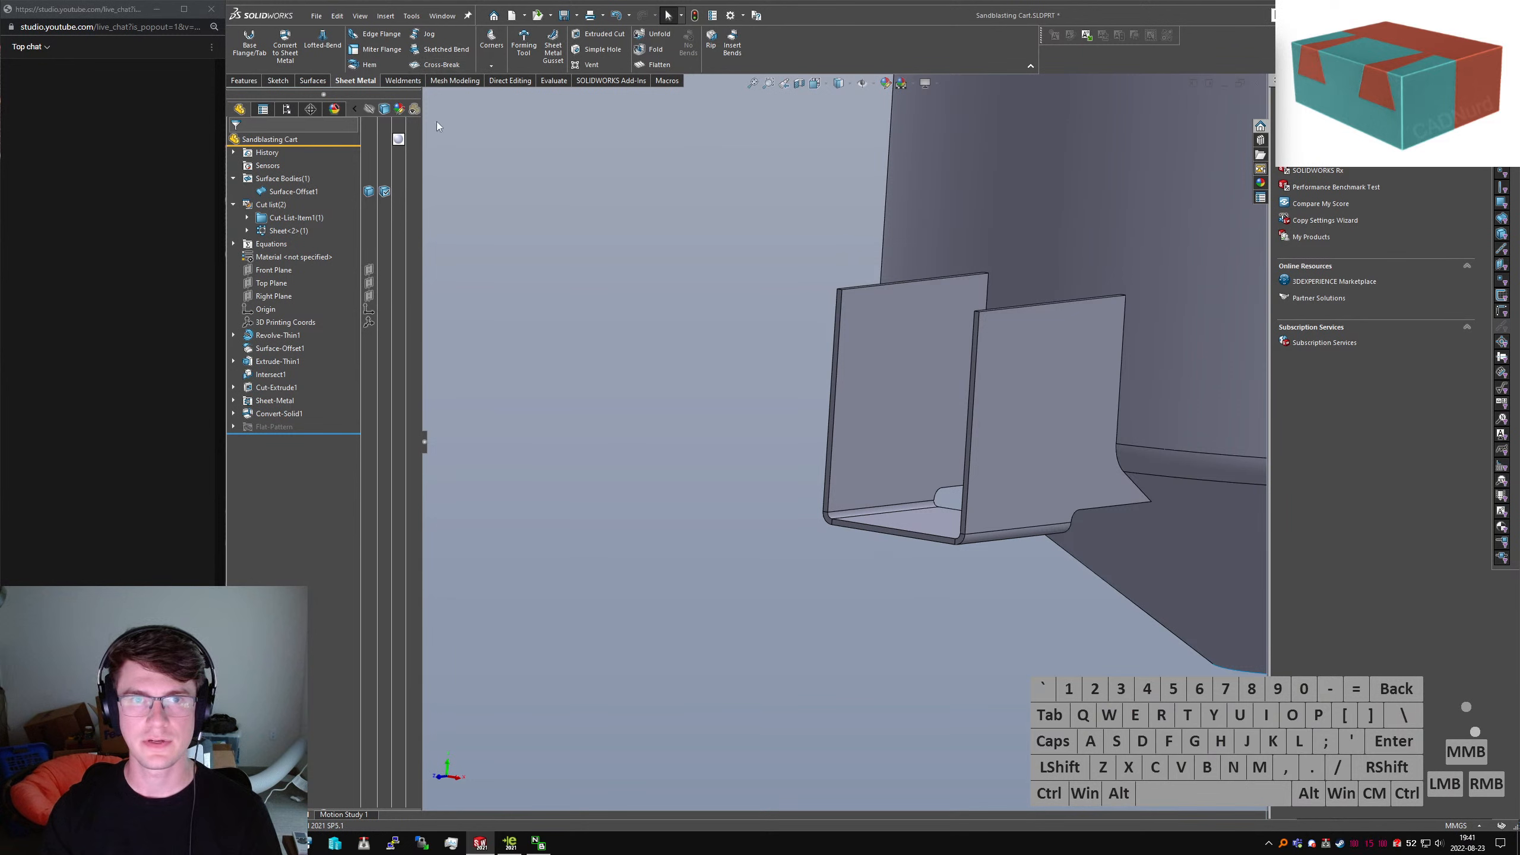
click(617, 208)
Apply a 100 mm Break Corner chamfer to the top corners of both bracket flanges
key(s)
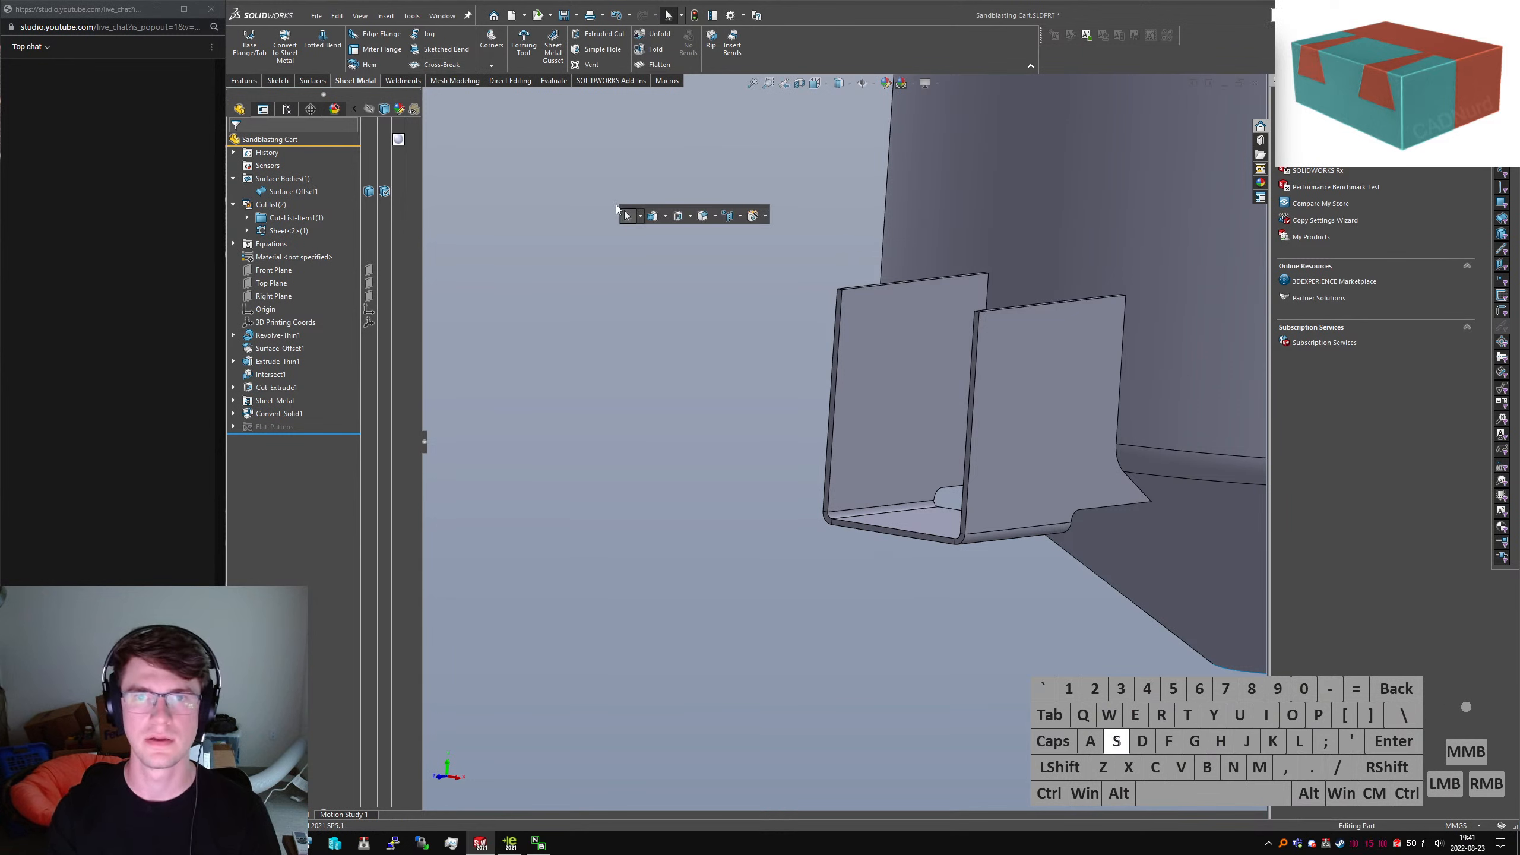
text(sheet)
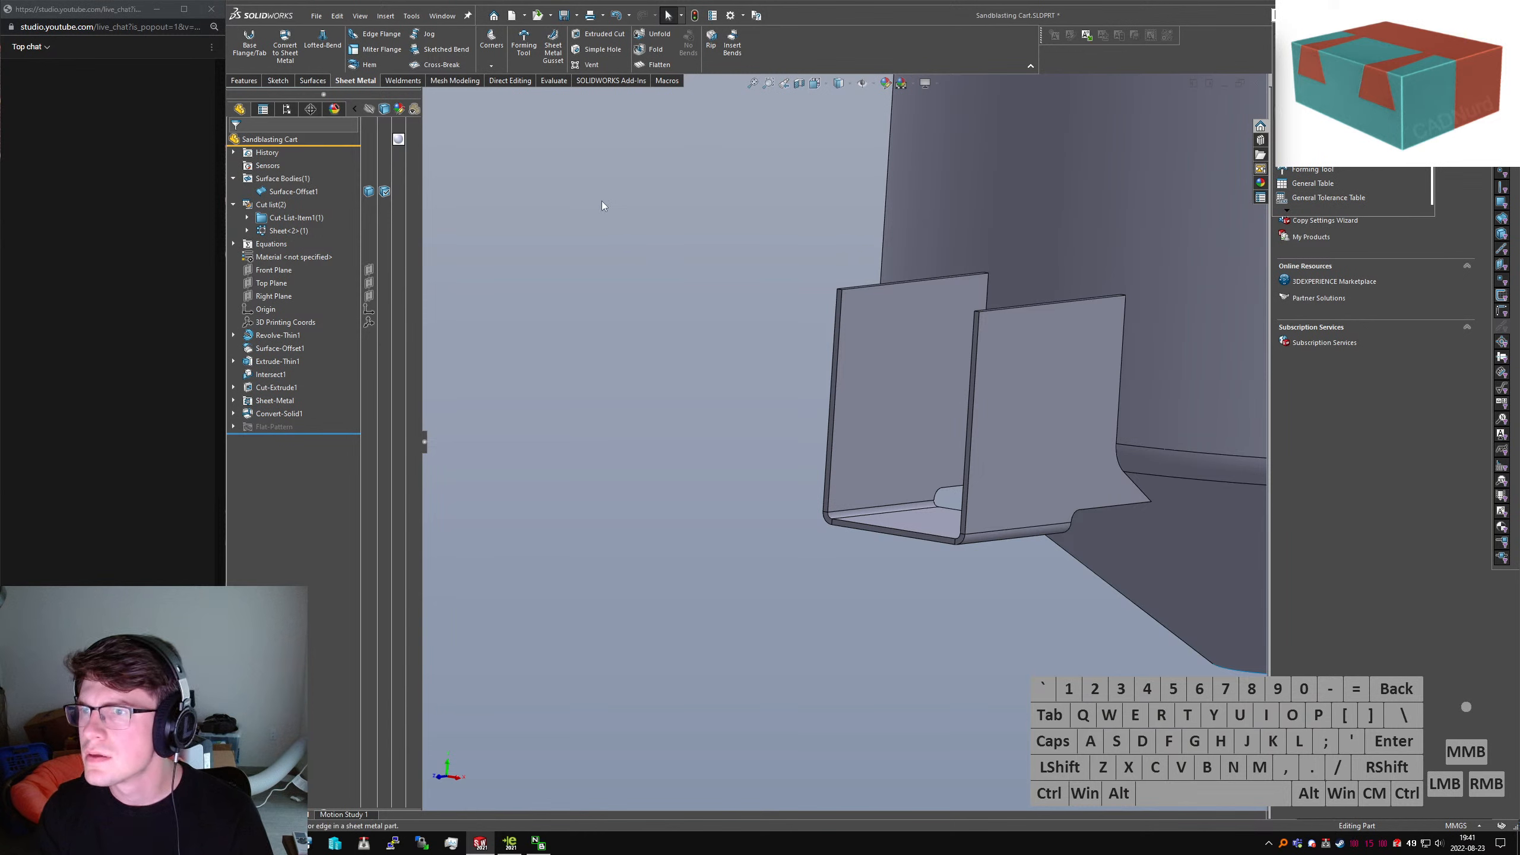
key(Return)
scroll(781, 323, down, 3)
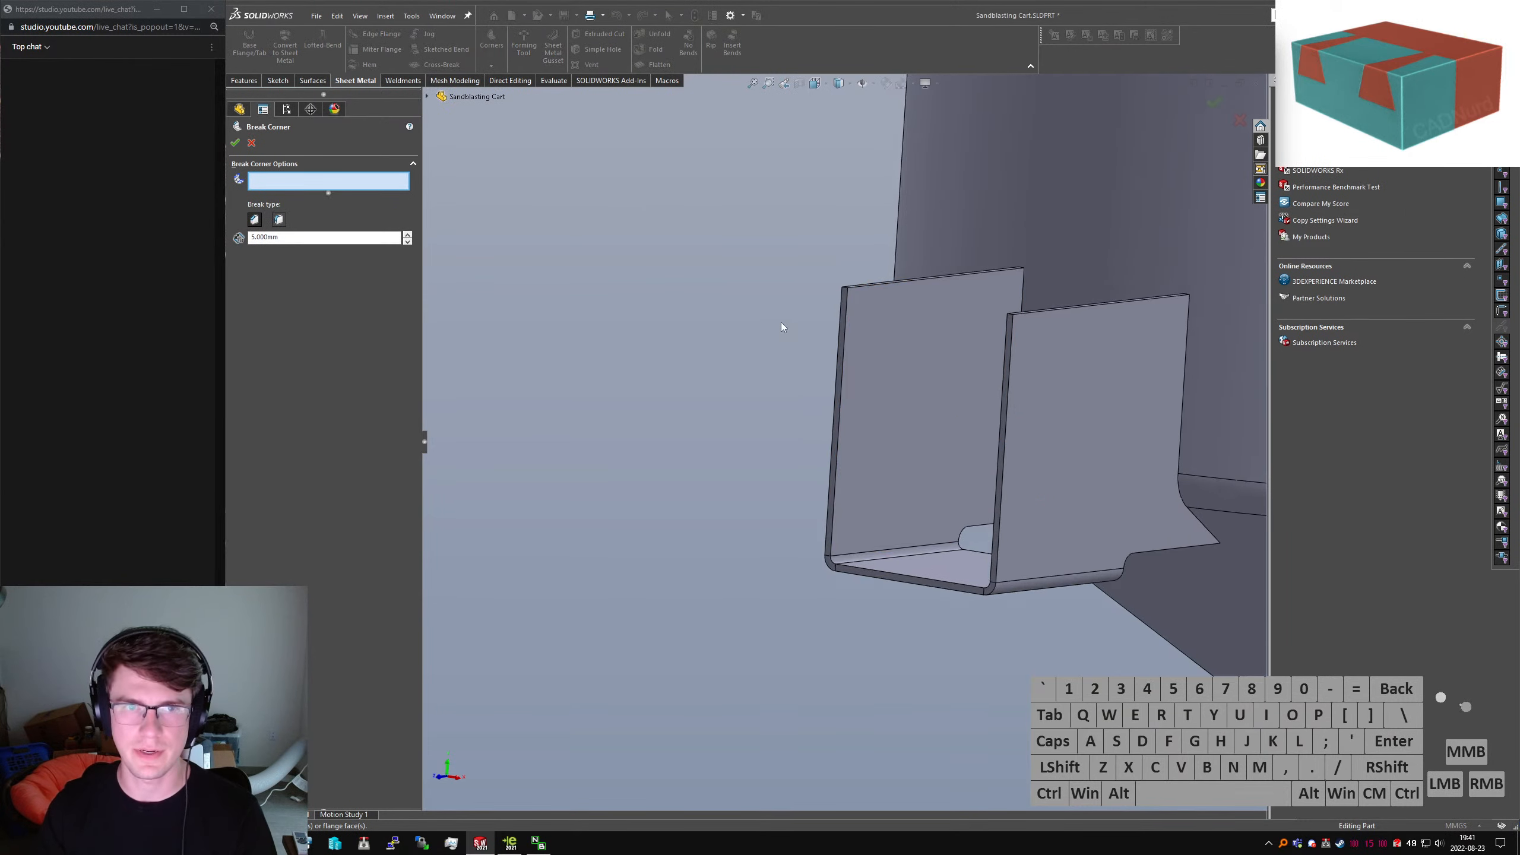
middle_drag(782, 323, 879, 289)
click(879, 280)
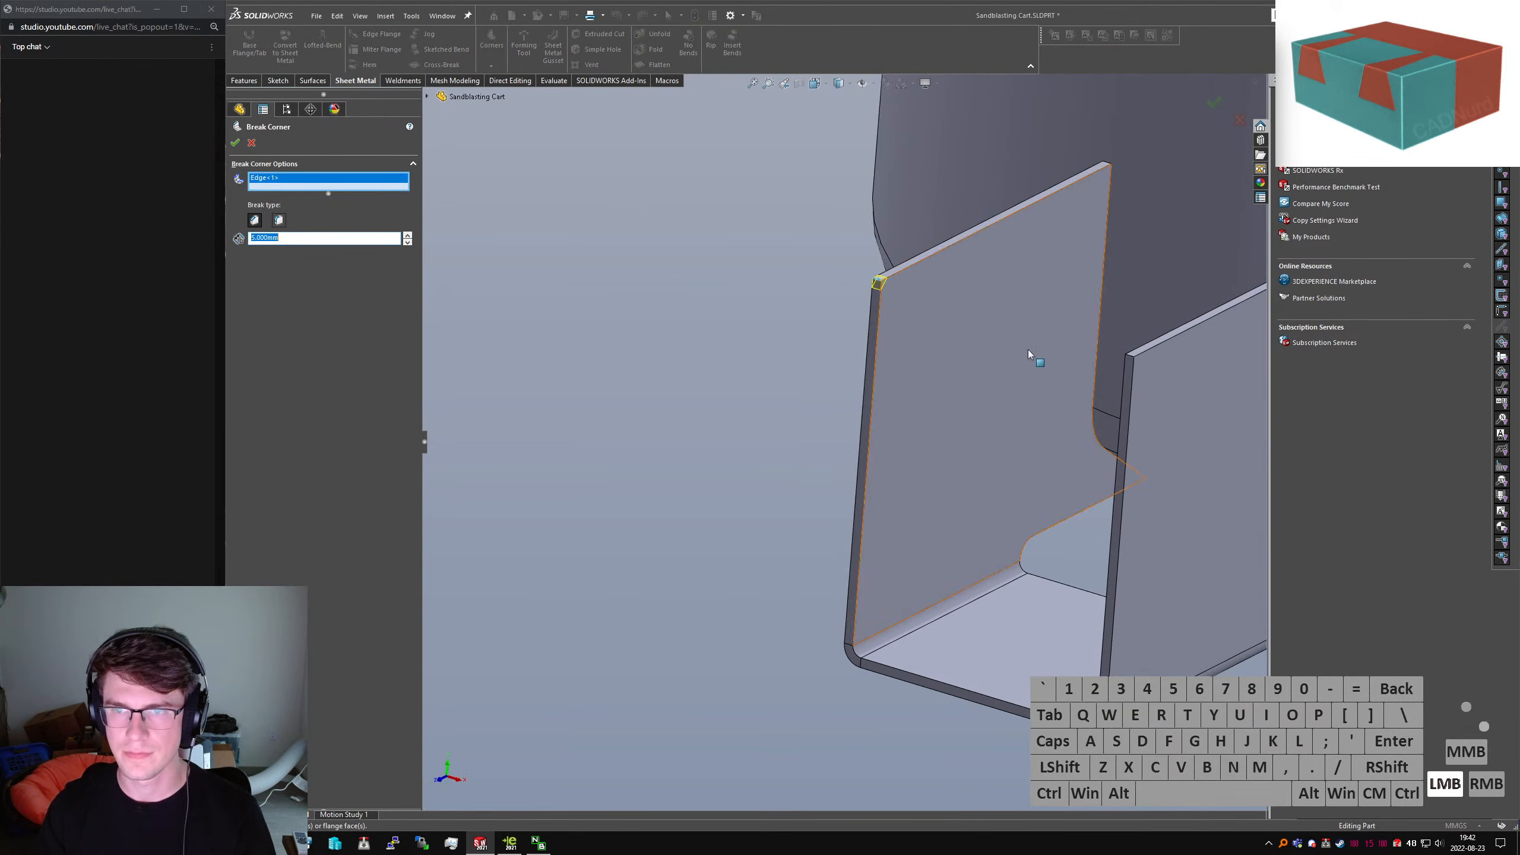
click(1130, 356)
click(1130, 355)
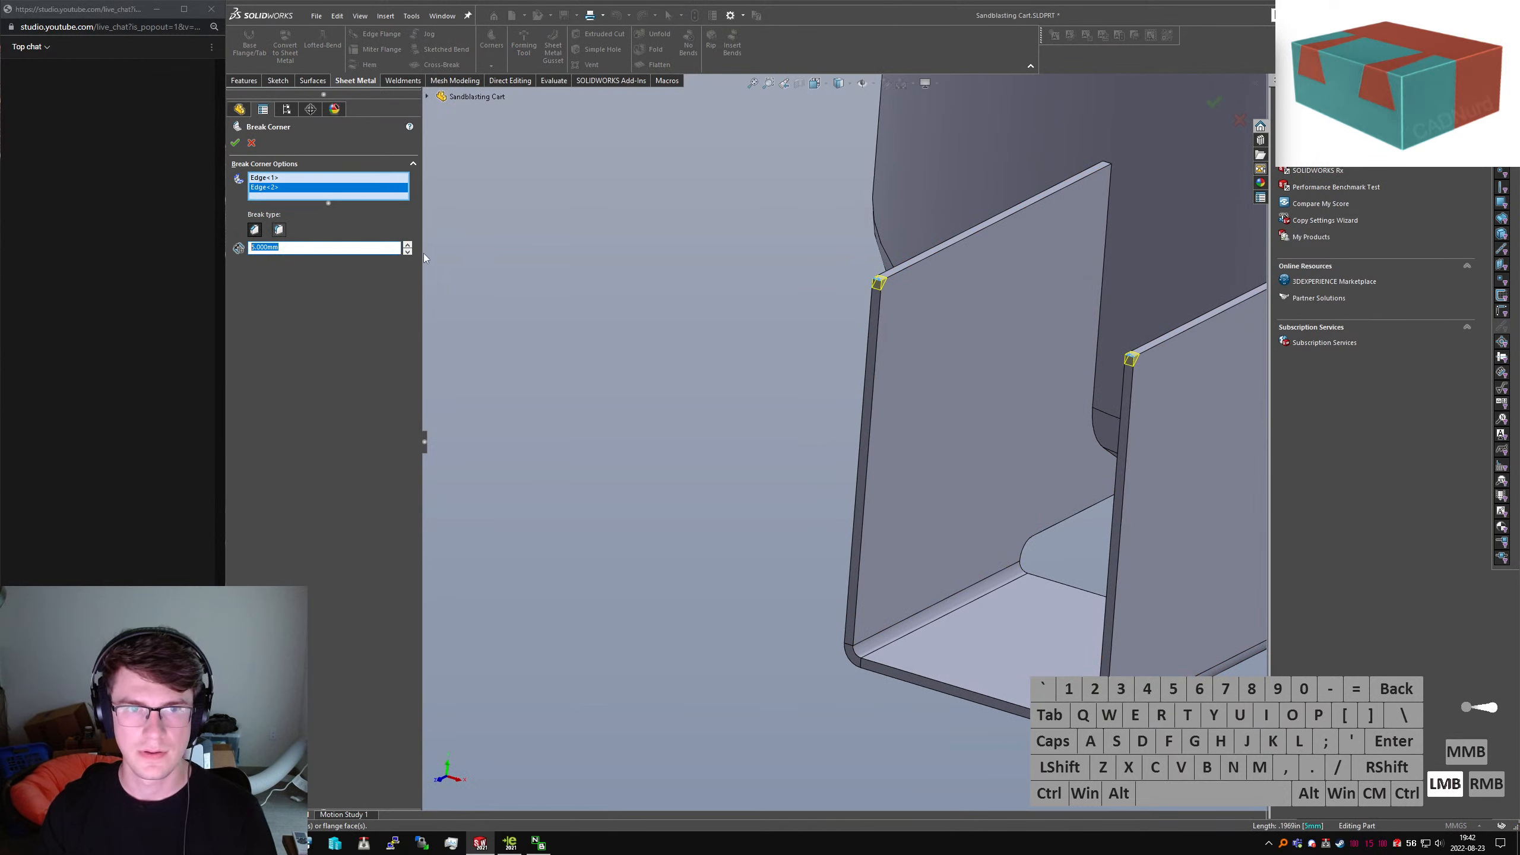
text(100)
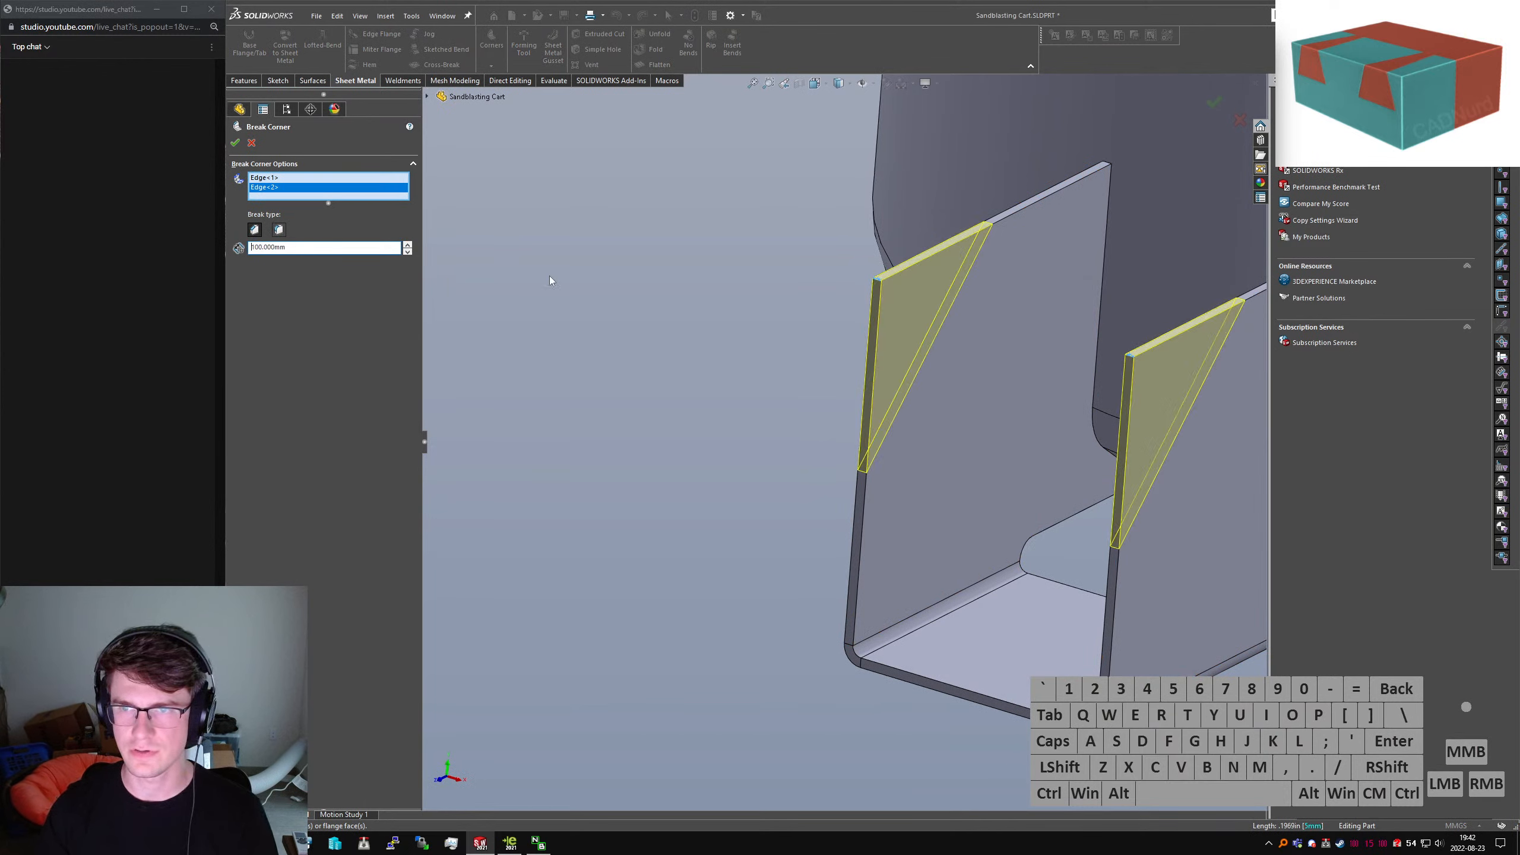
click(235, 144)
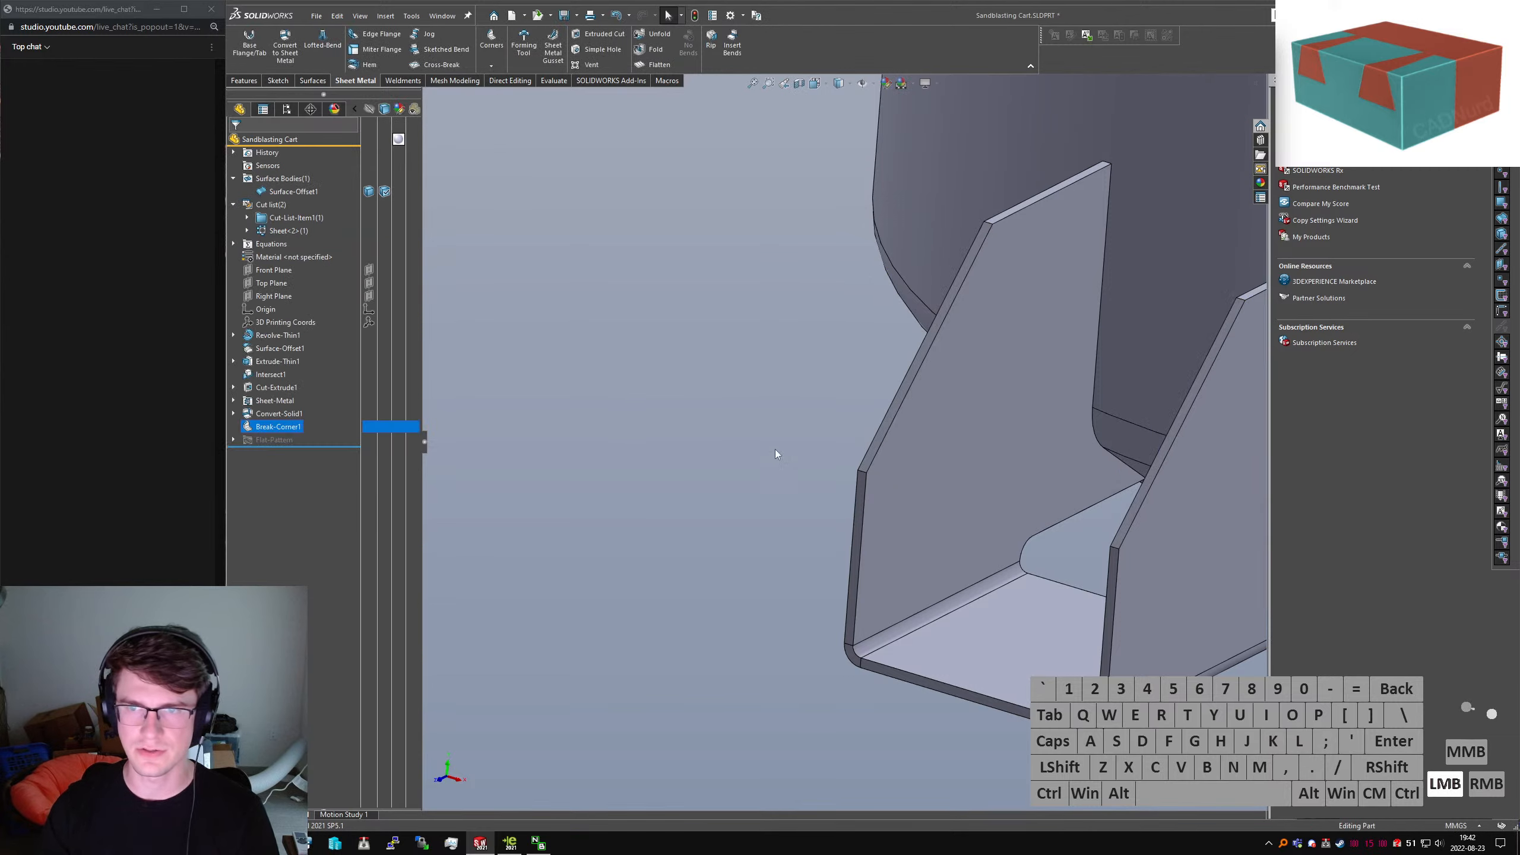
middle_drag(774, 449, 1098, 441)
Expand Extrude-Thin1 and display Sketch2's dimensions, including the 150.00 value
click(964, 483)
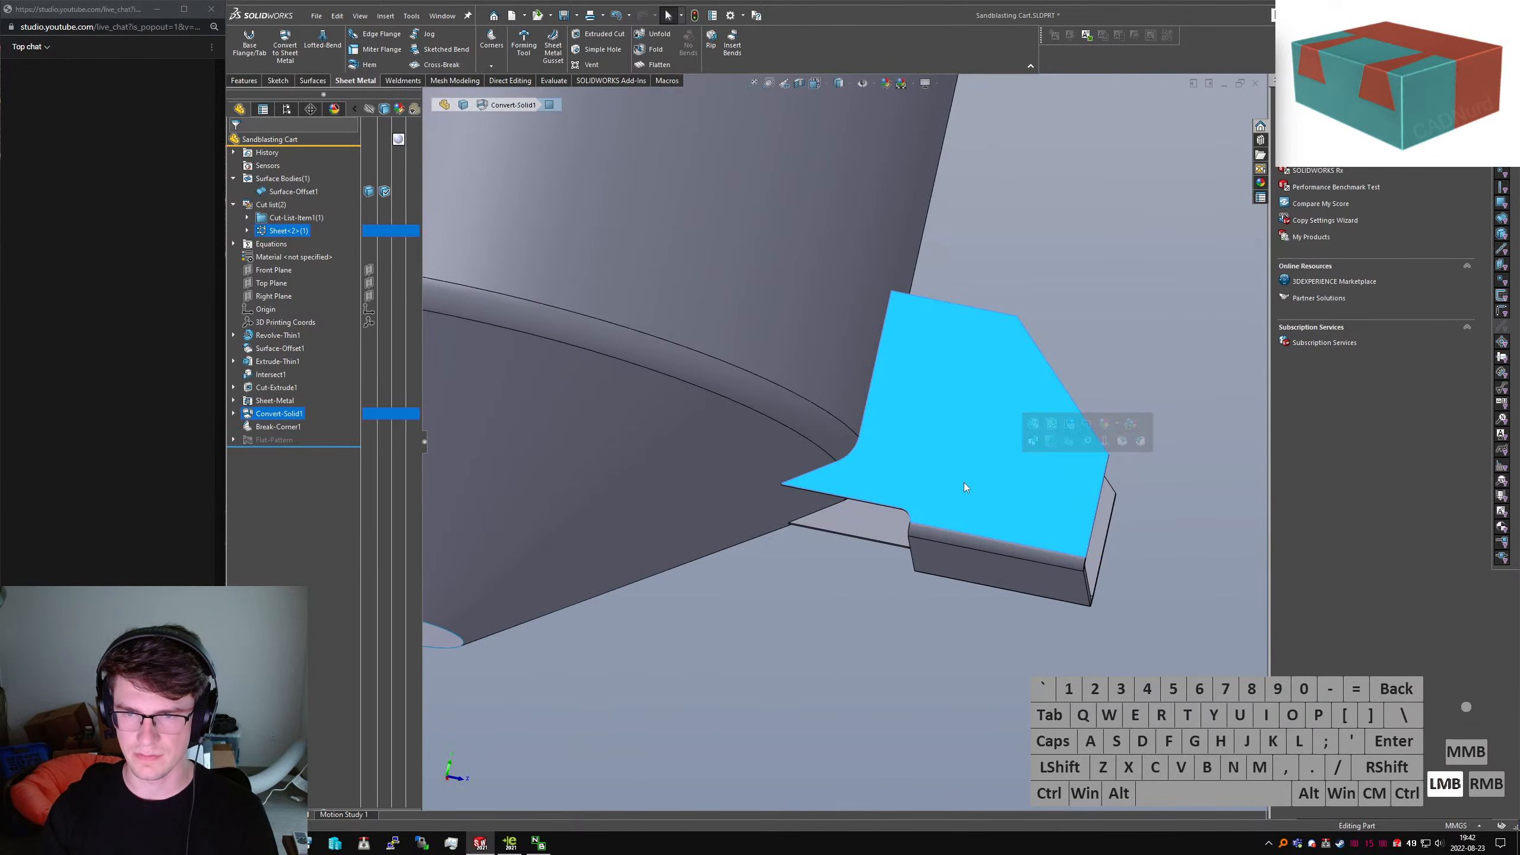
middle_drag(964, 483, 757, 495)
scroll(758, 494, up, 2)
click(265, 375)
click(233, 361)
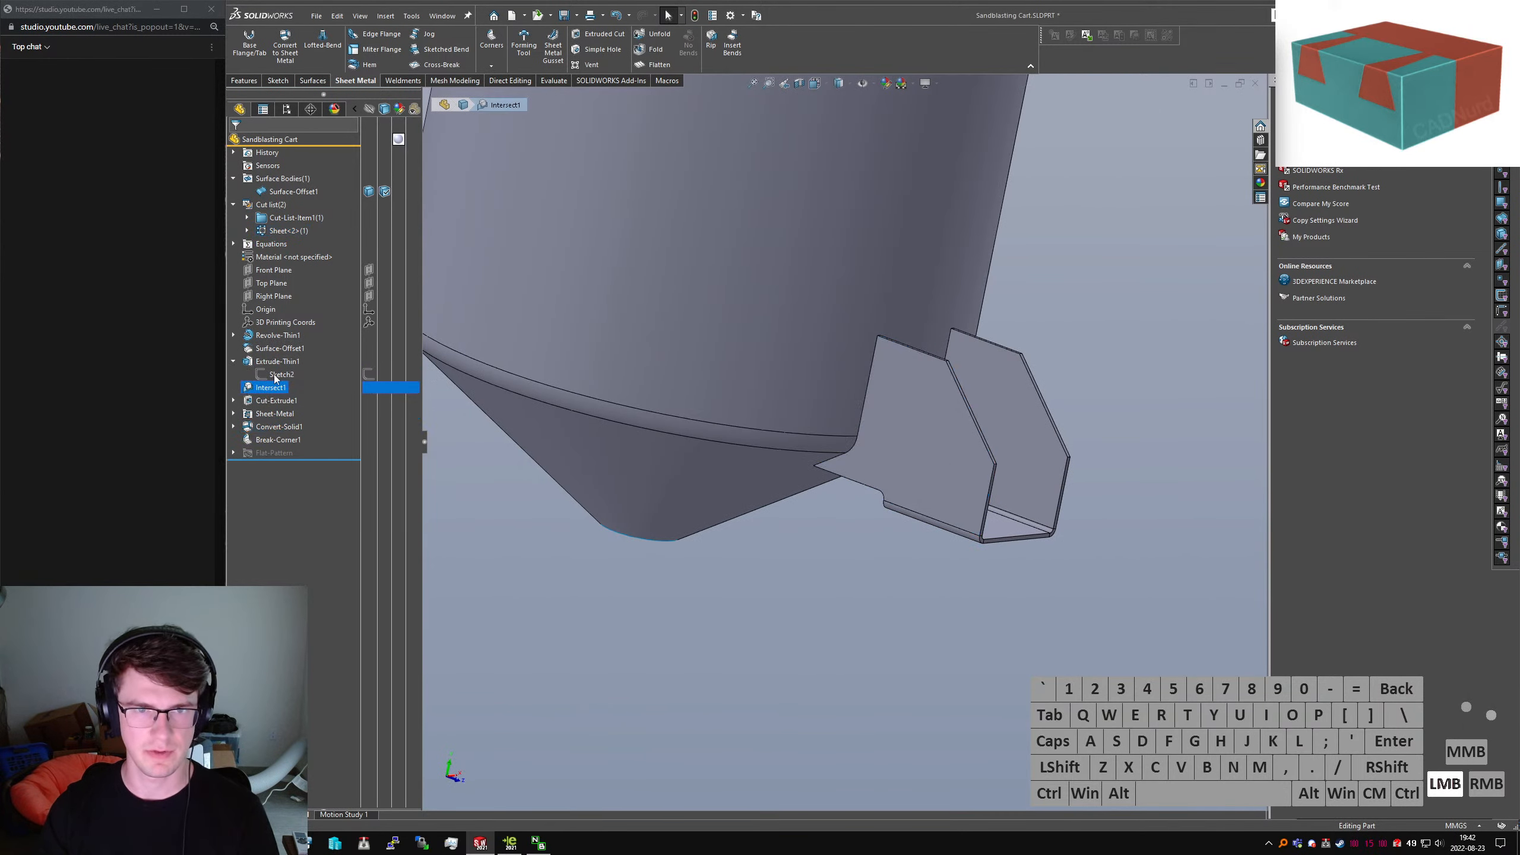
click(275, 375)
scroll(748, 398, up, 3)
mouse_move(749, 398)
middle_down()
mouse_move(757, 418)
mouse_move(728, 427)
middle_up()
click(871, 482)
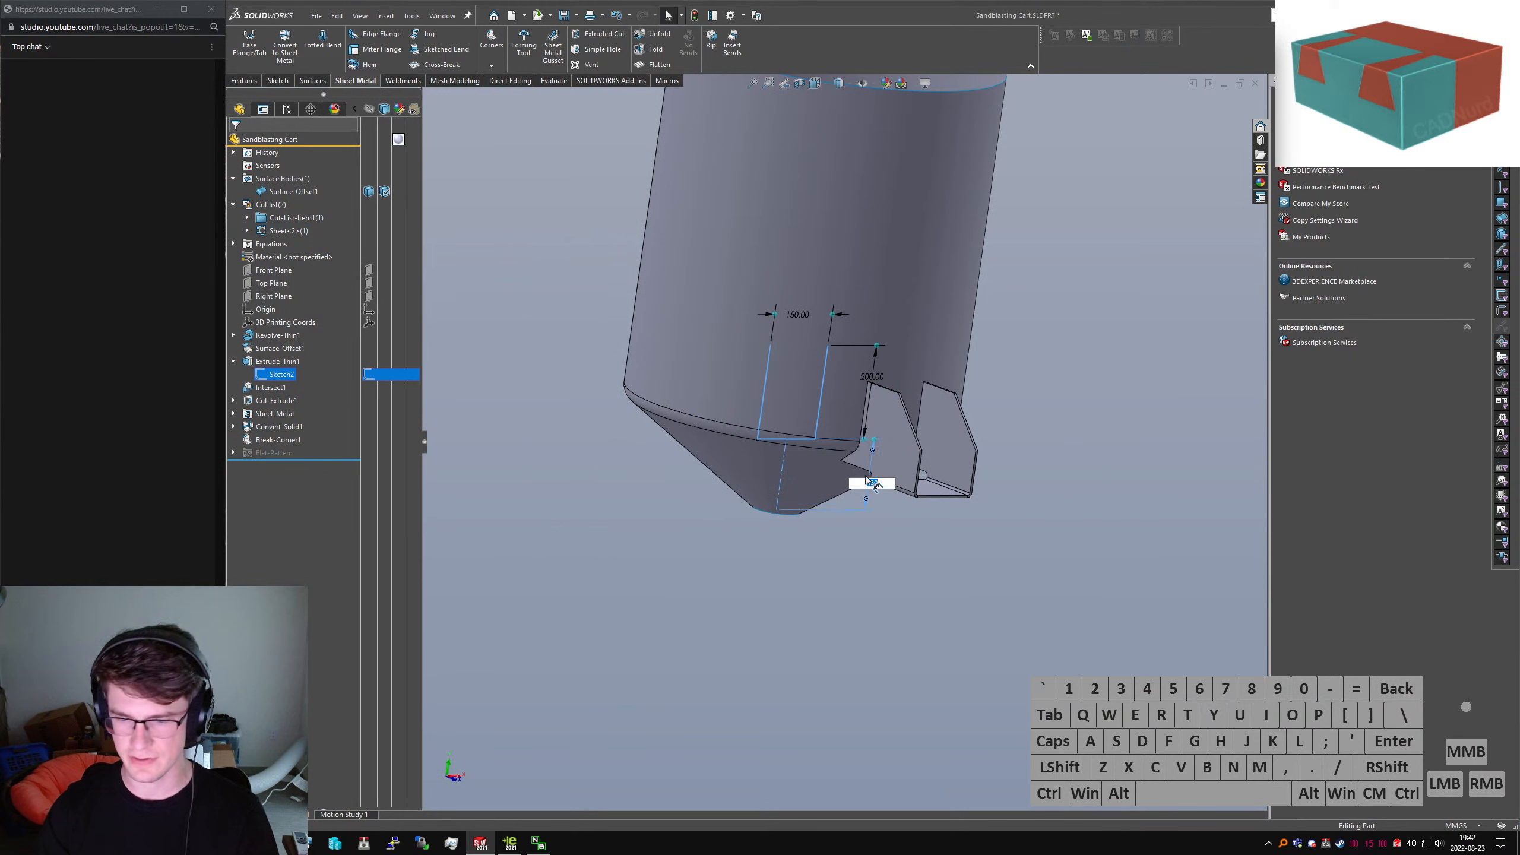
click(910, 538)
Add a 100 mm dimension to Sketch2's line so the bracket rebuilds lower
scroll(860, 470, down, 3)
click(863, 481)
click(281, 374)
click(801, 588)
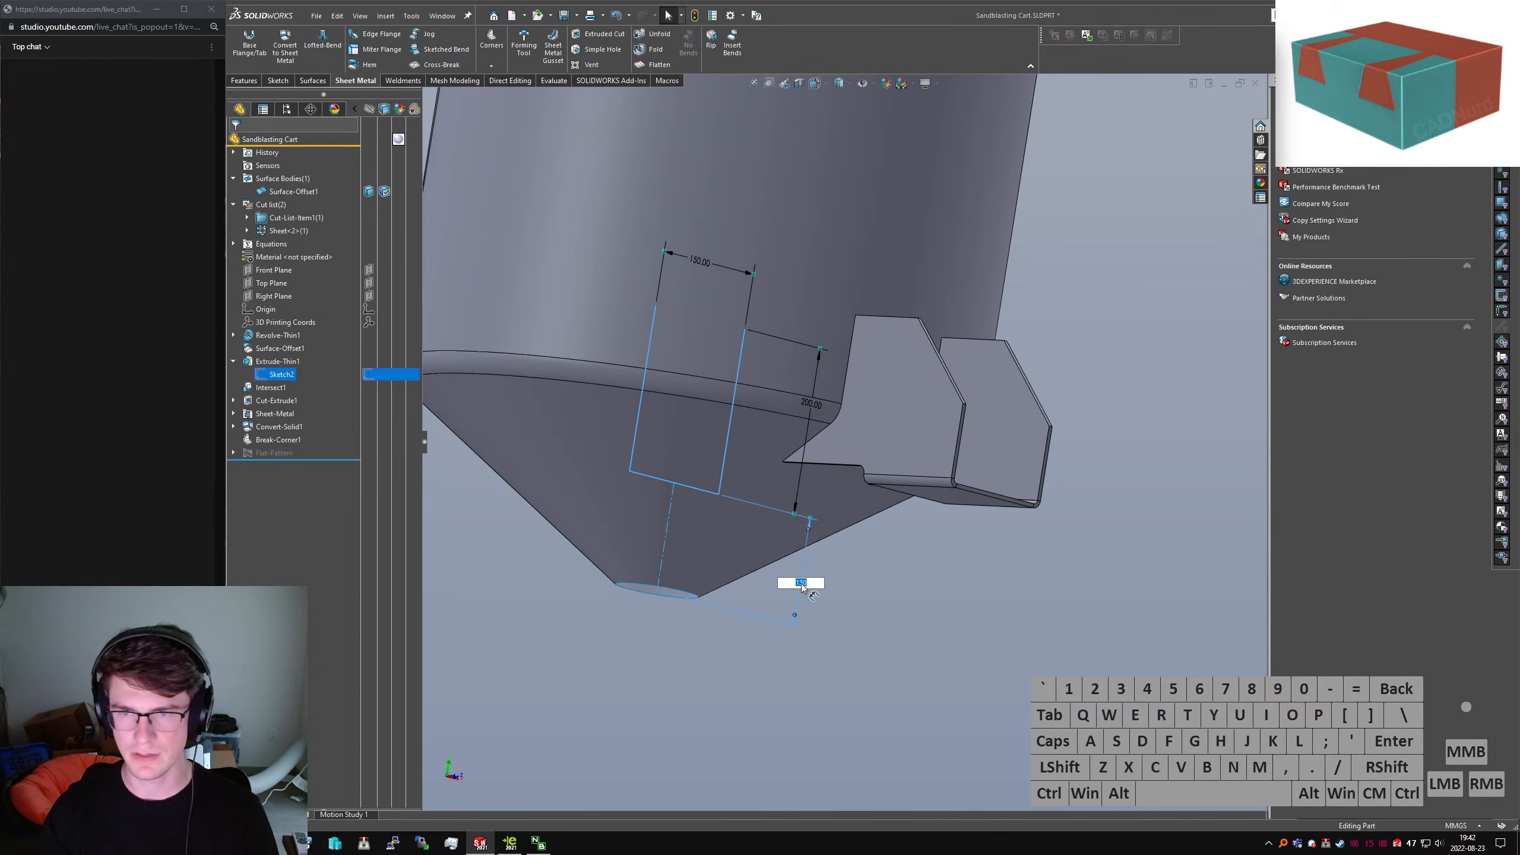
text(100)
key(Return)
click(820, 527)
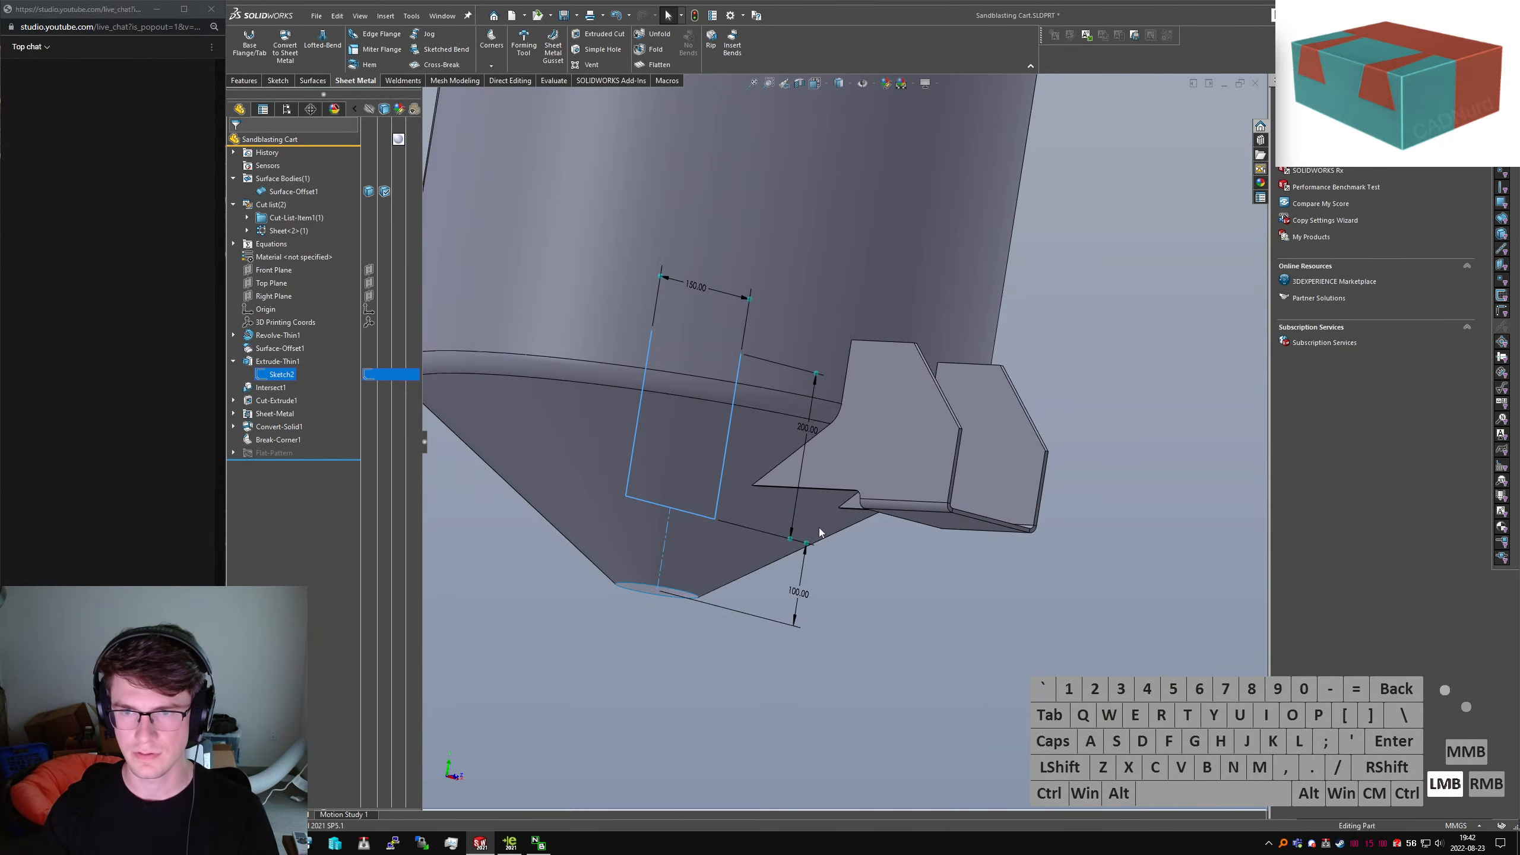
Orbit around the rebuilt bracket to check its fit beneath the hopper's conical bottom
mouse_move(797, 464)
middle_down()
mouse_move(727, 536)
mouse_move(855, 486)
mouse_move(902, 400)
mouse_move(867, 406)
middle_up()
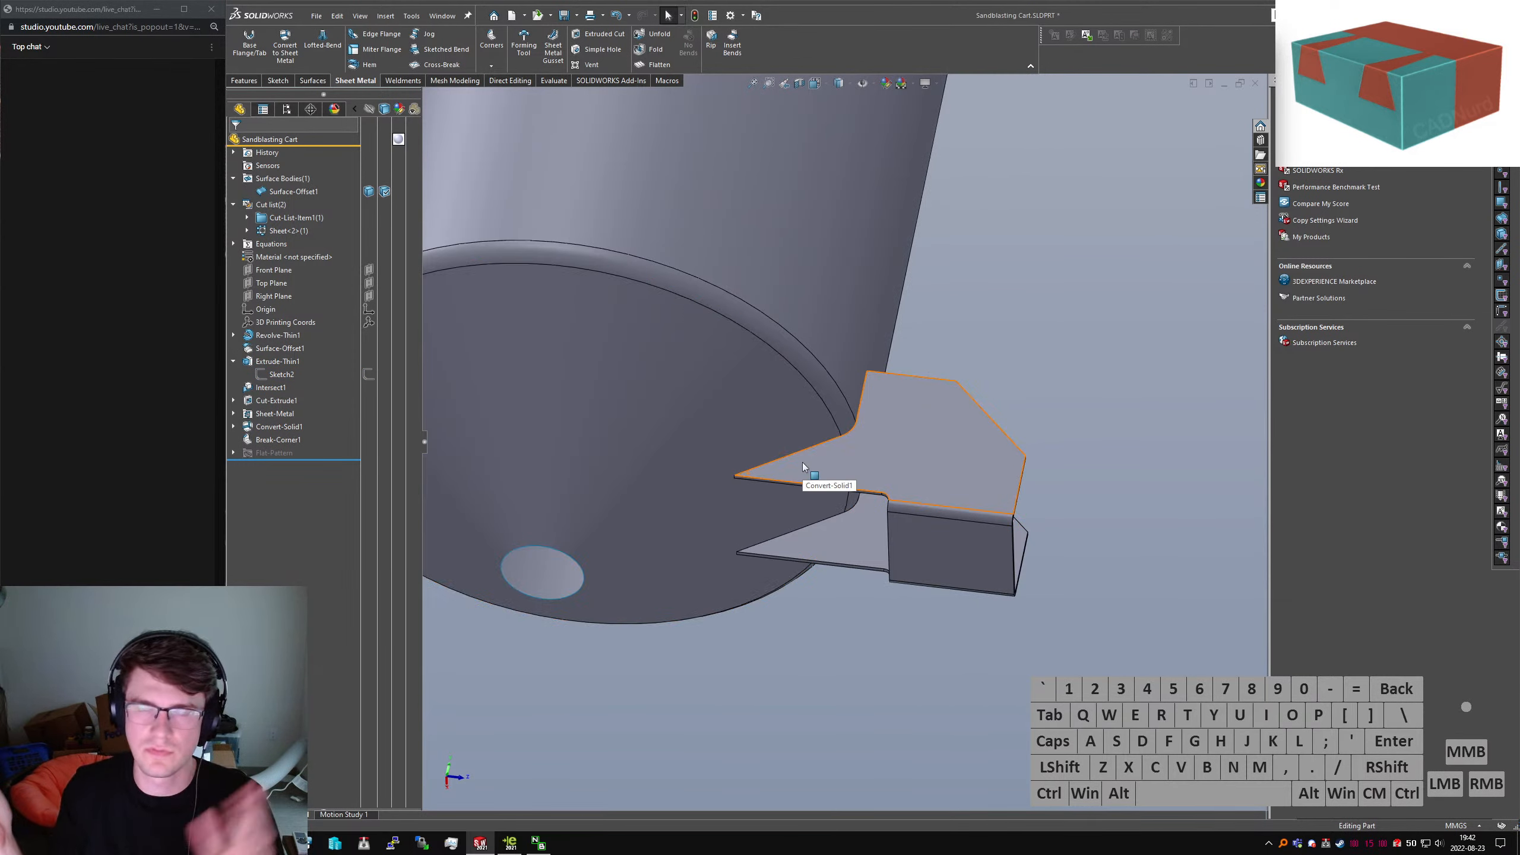
middle_drag(835, 431, 617, 515)
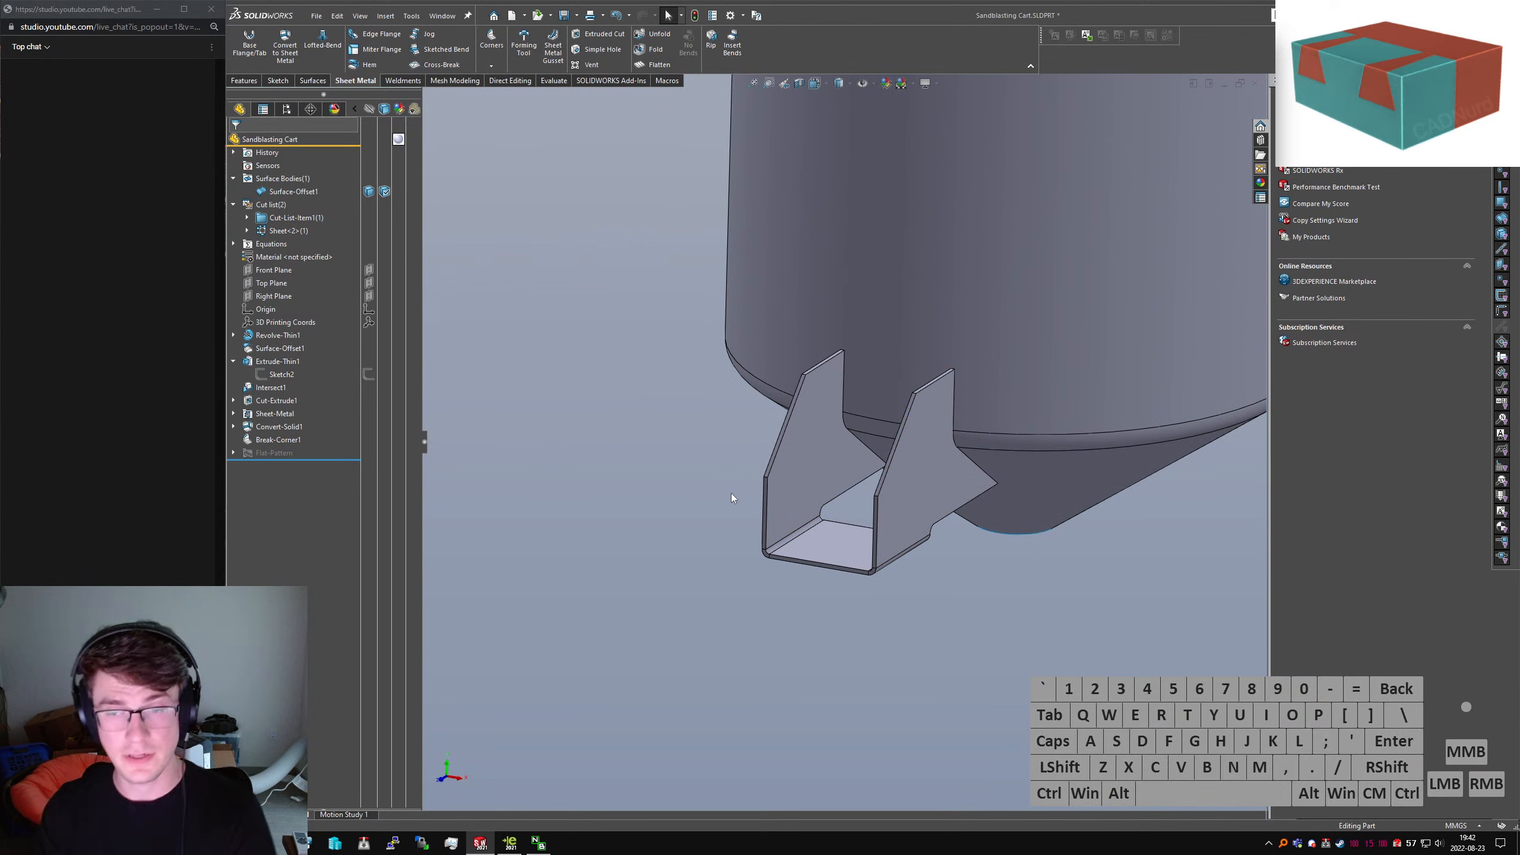
middle_drag(959, 533, 1026, 558)
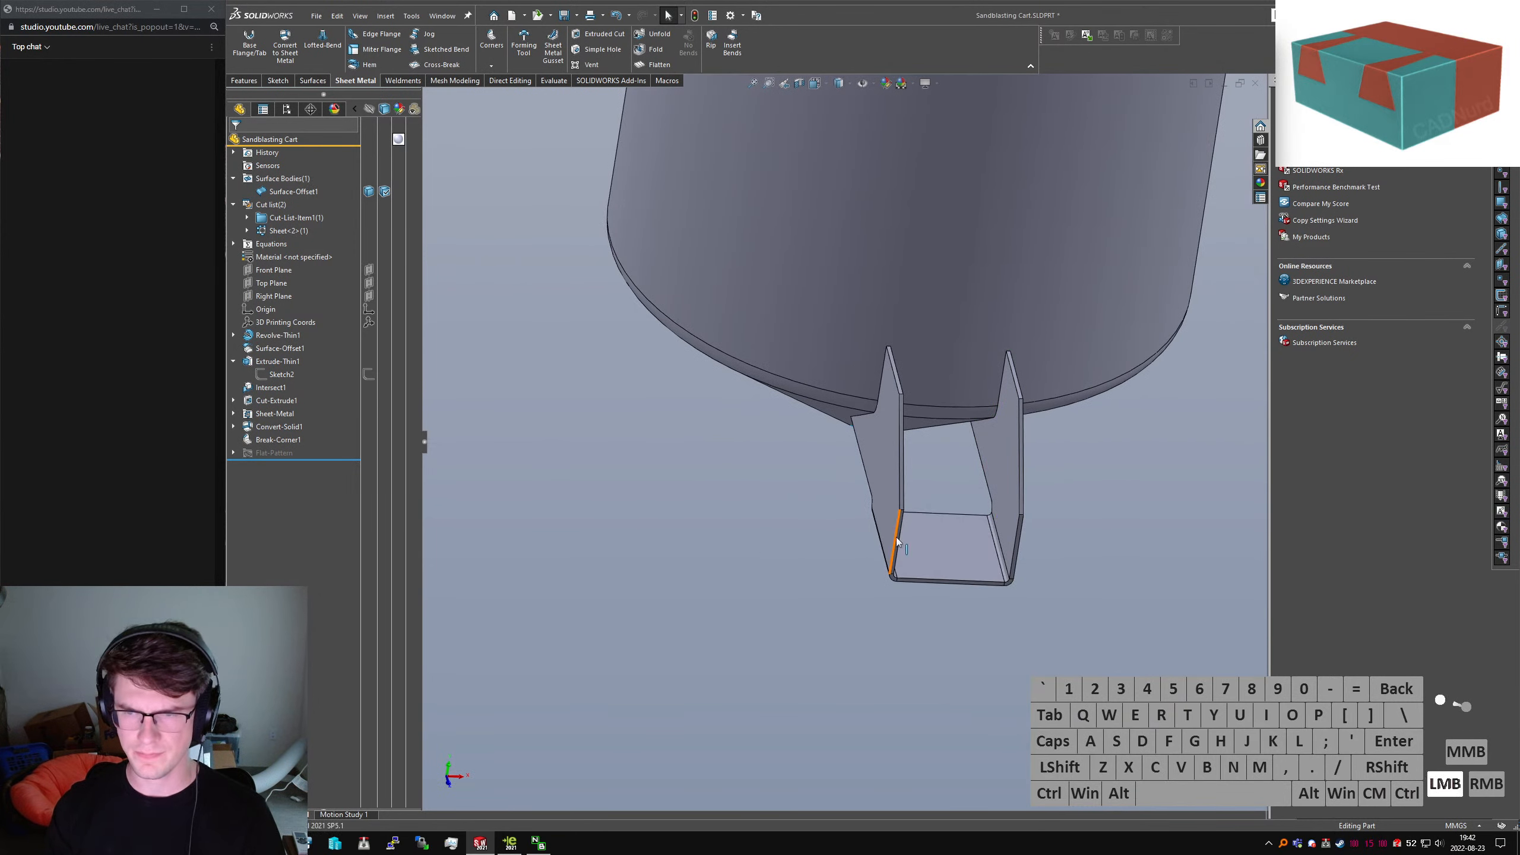
mouse_move(984, 425)
middle_down()
mouse_move(997, 406)
mouse_move(983, 408)
middle_up()
click(982, 422)
scroll(983, 439, down, 3)
scroll(907, 493, up, 5)
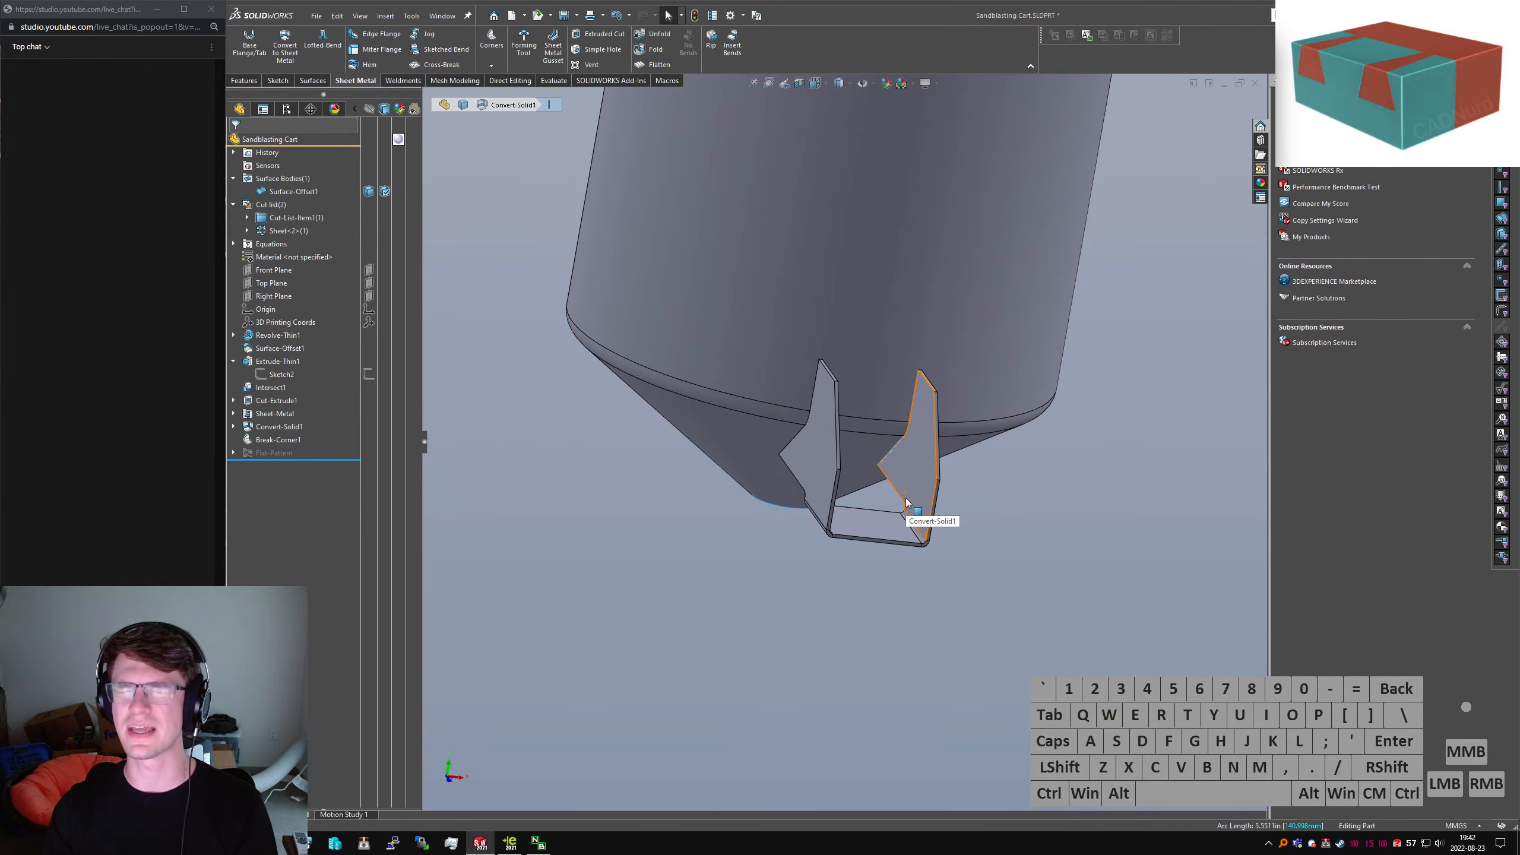
click(974, 521)
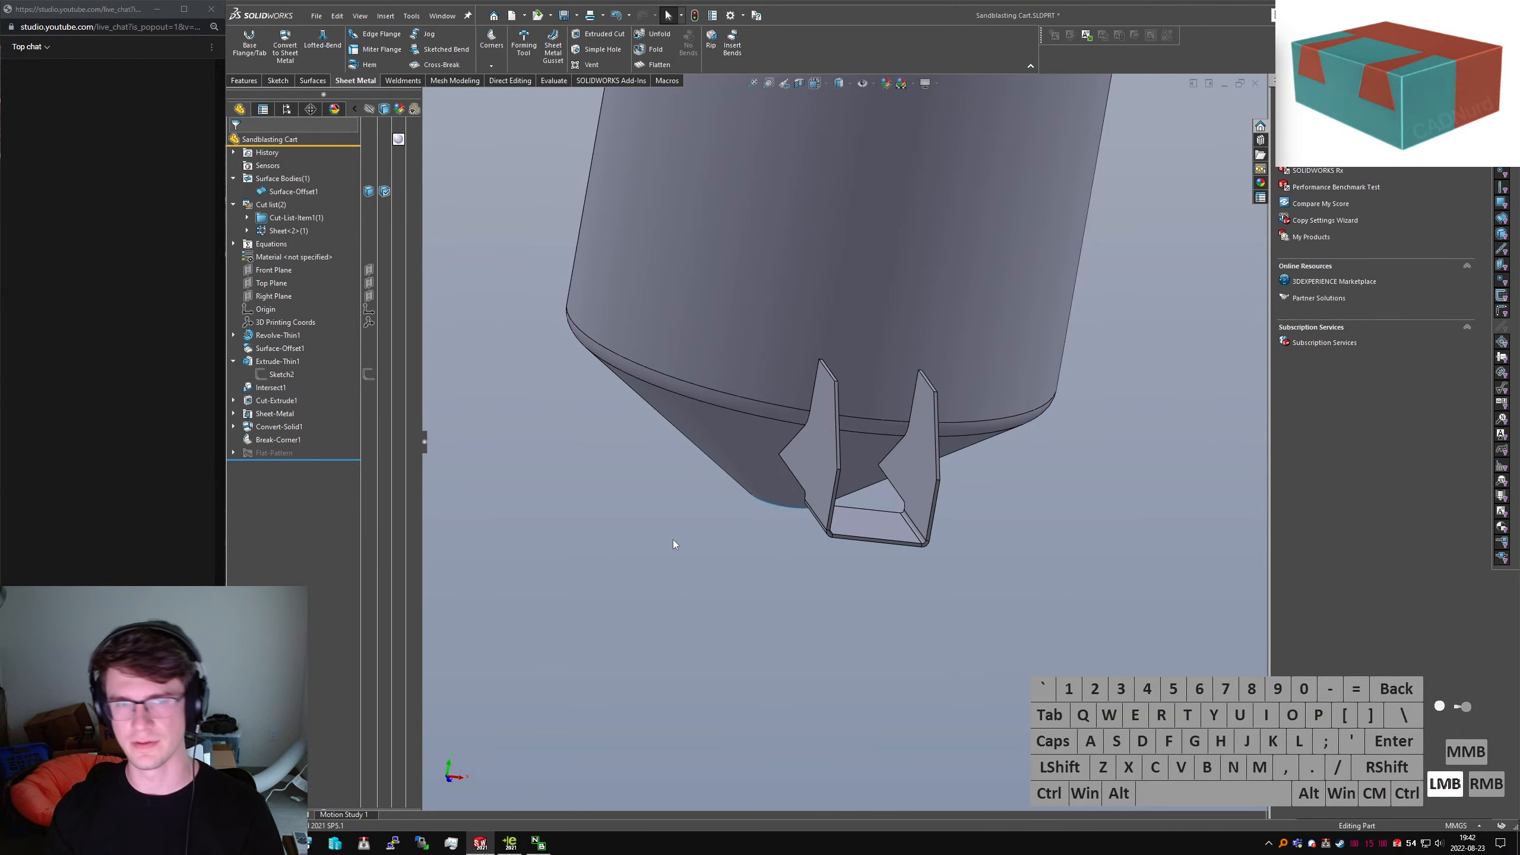
middle_drag(677, 541, 727, 617)
click(727, 617)
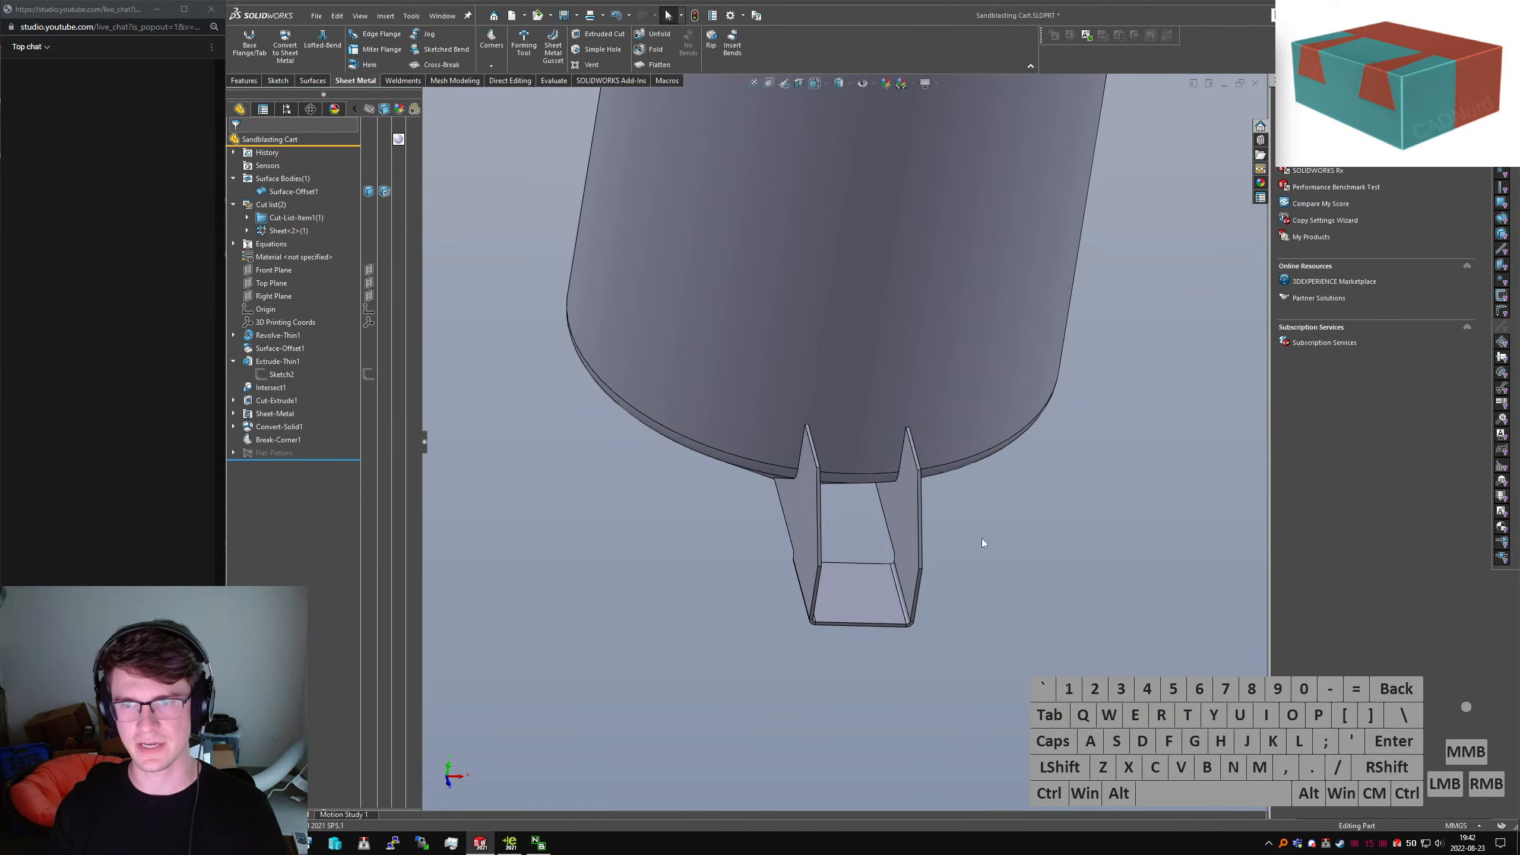
middle_drag(981, 539, 946, 531)
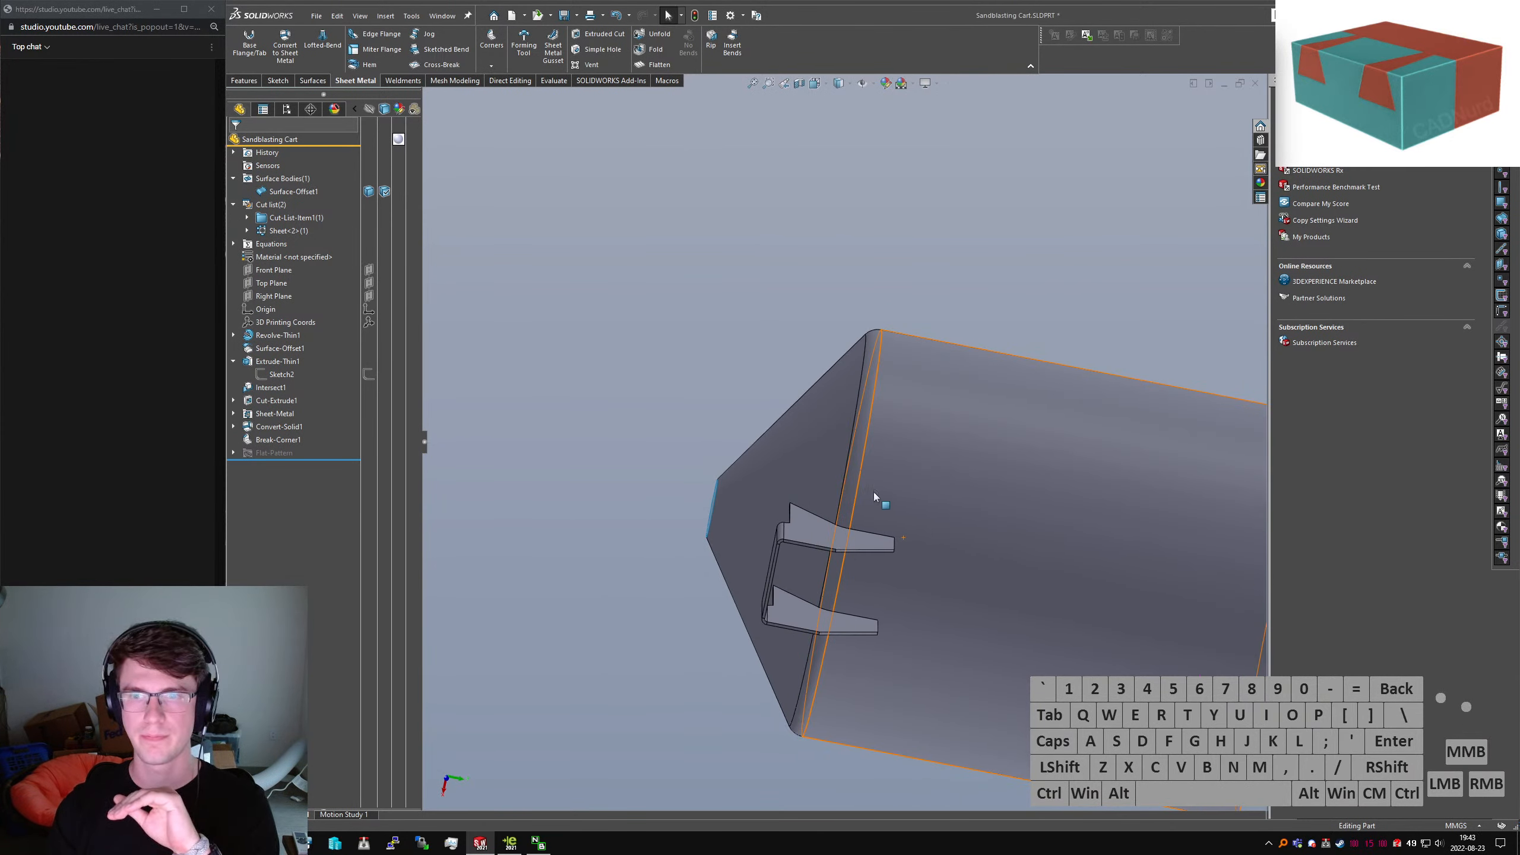
Orbit around the tank and cone to inspect the bracket tabs at the hopper base
middle_drag(873, 492, 864, 482)
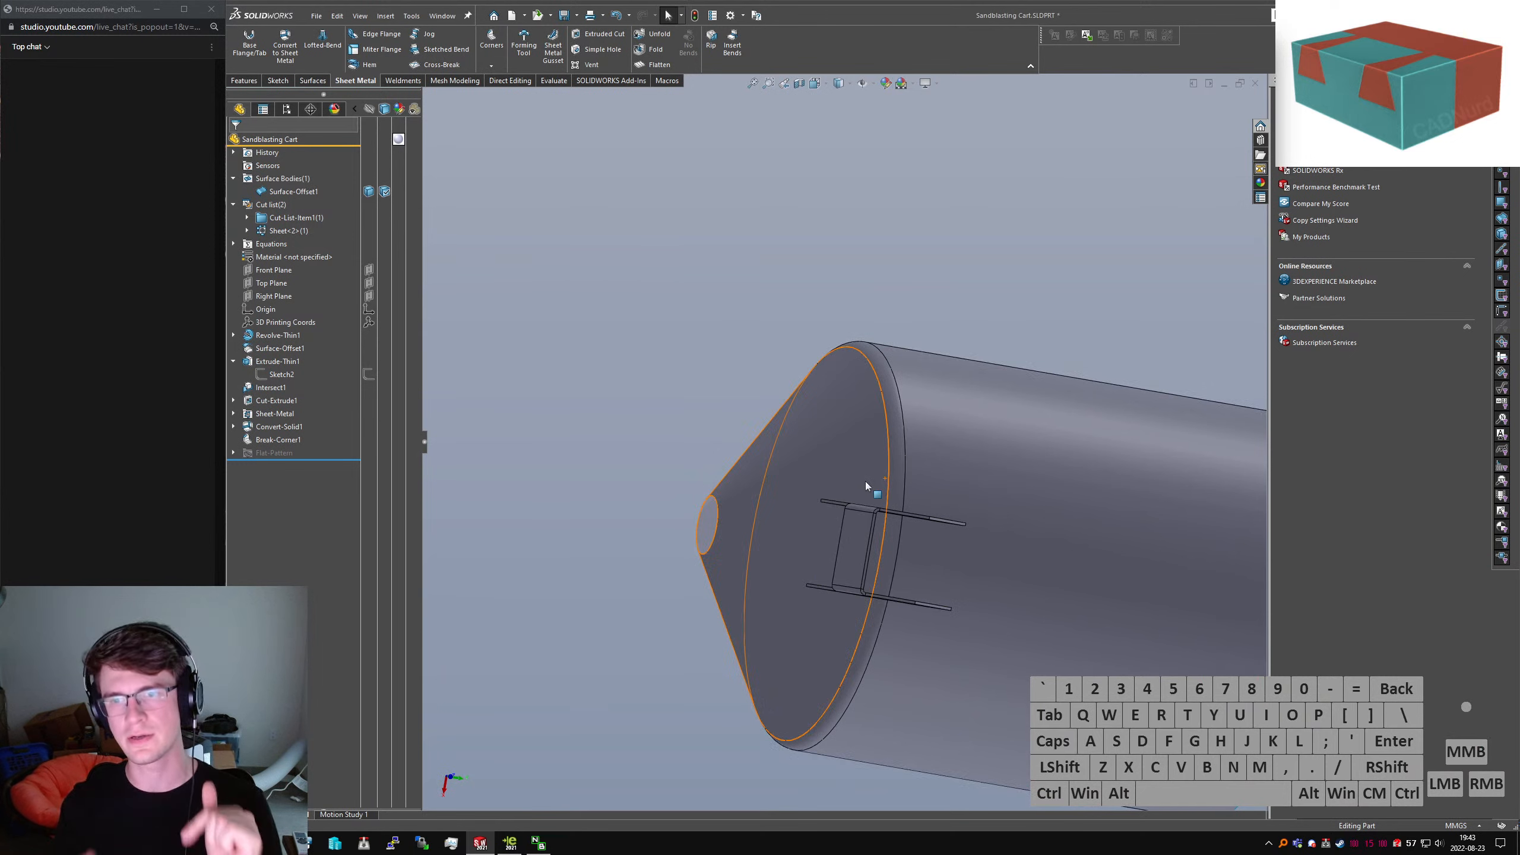
middle_drag(792, 467, 796, 488)
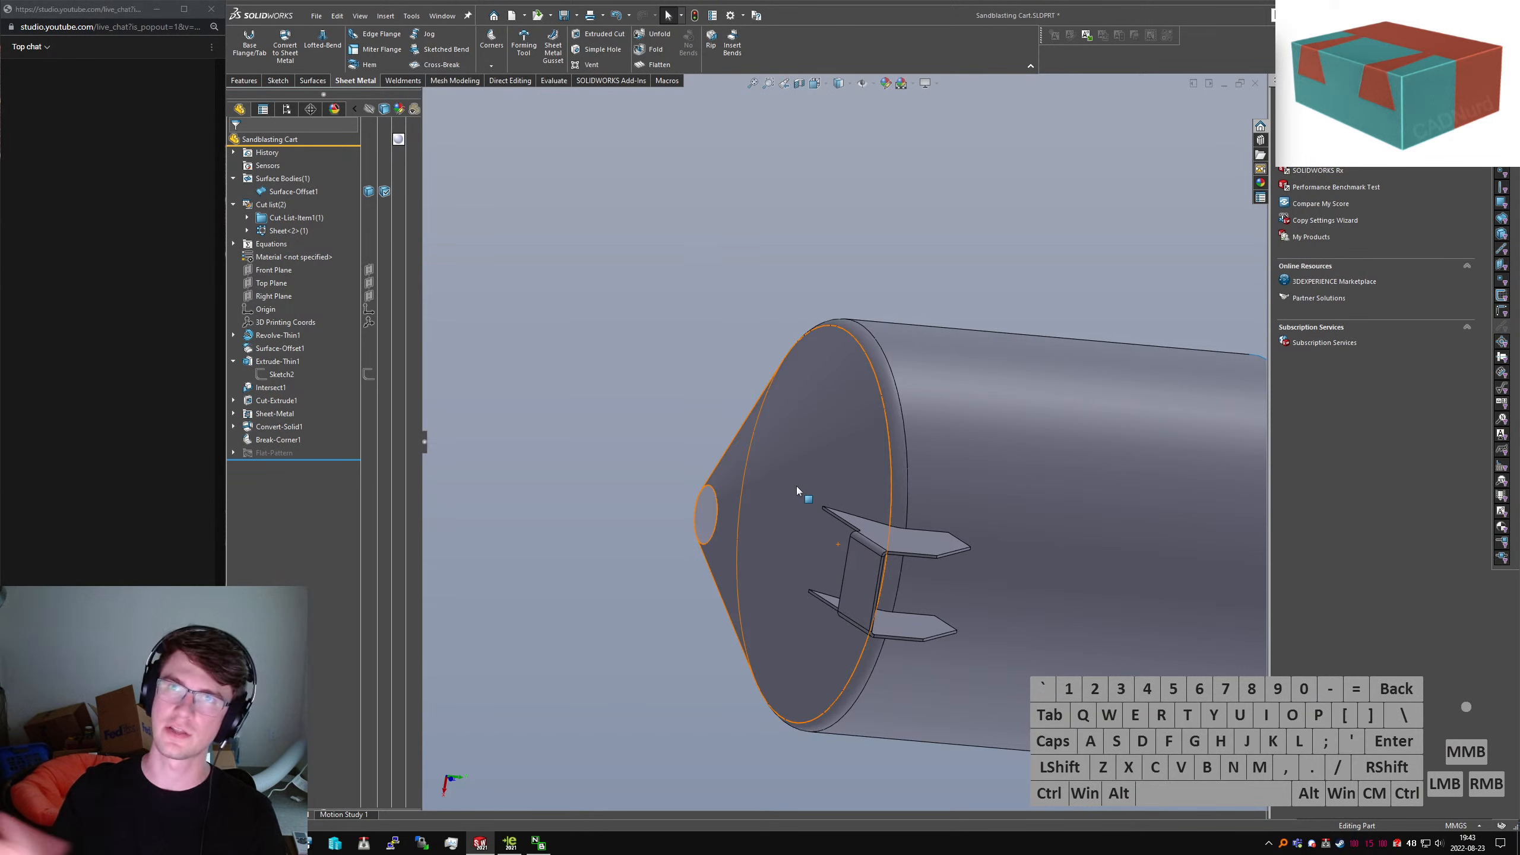
click(553, 415)
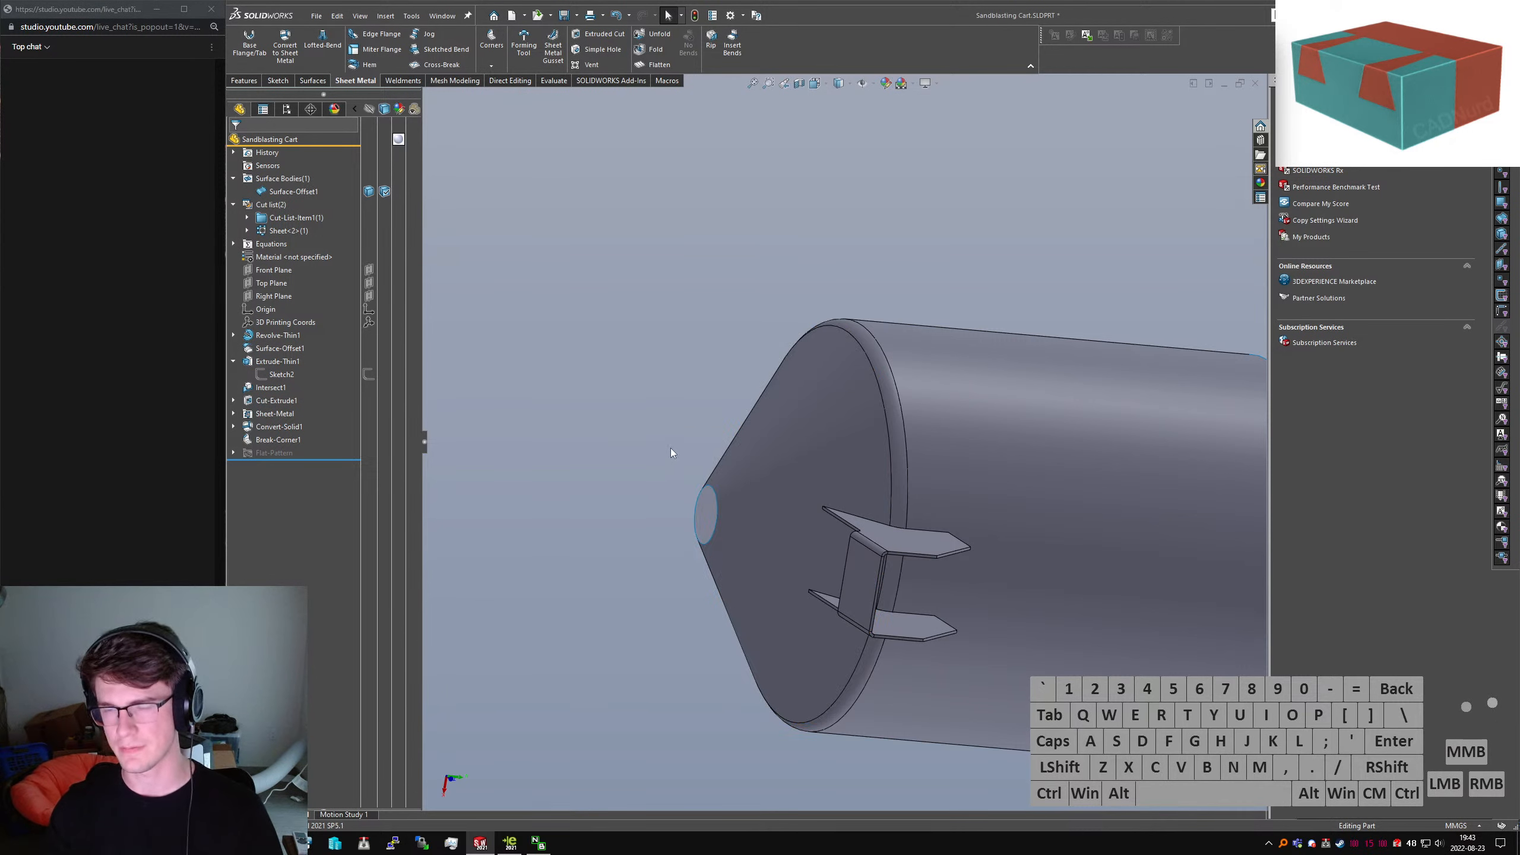
middle_drag(670, 448, 697, 489)
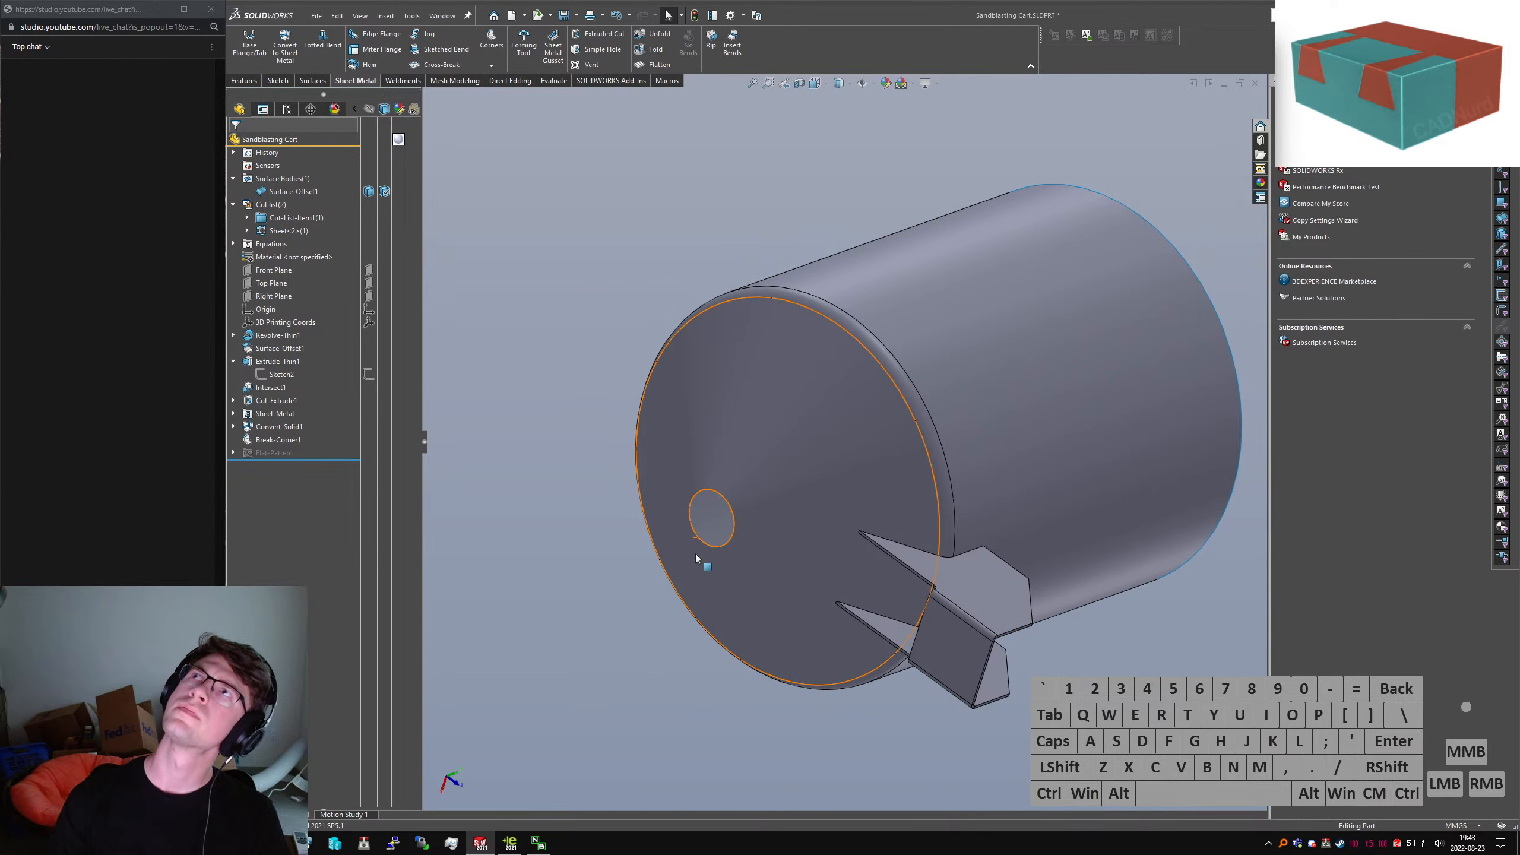
middle_drag(959, 653, 1023, 689)
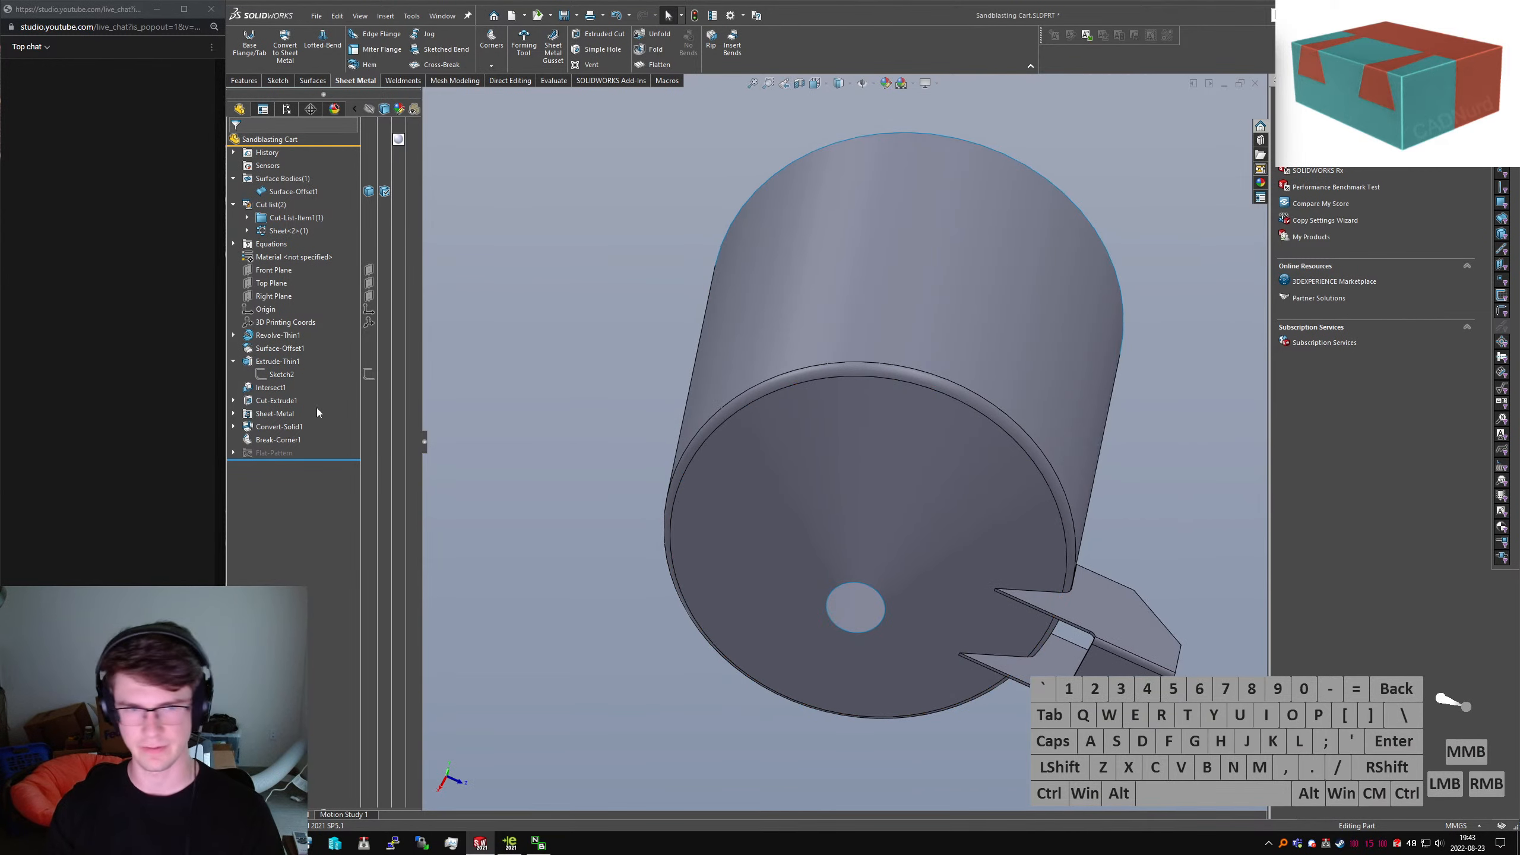
Hide the Surface-Offset1 body and show the Revolve-Thin1 body from the cut list
click(369, 192)
click(247, 218)
click(367, 231)
middle_drag(857, 246, 967, 598)
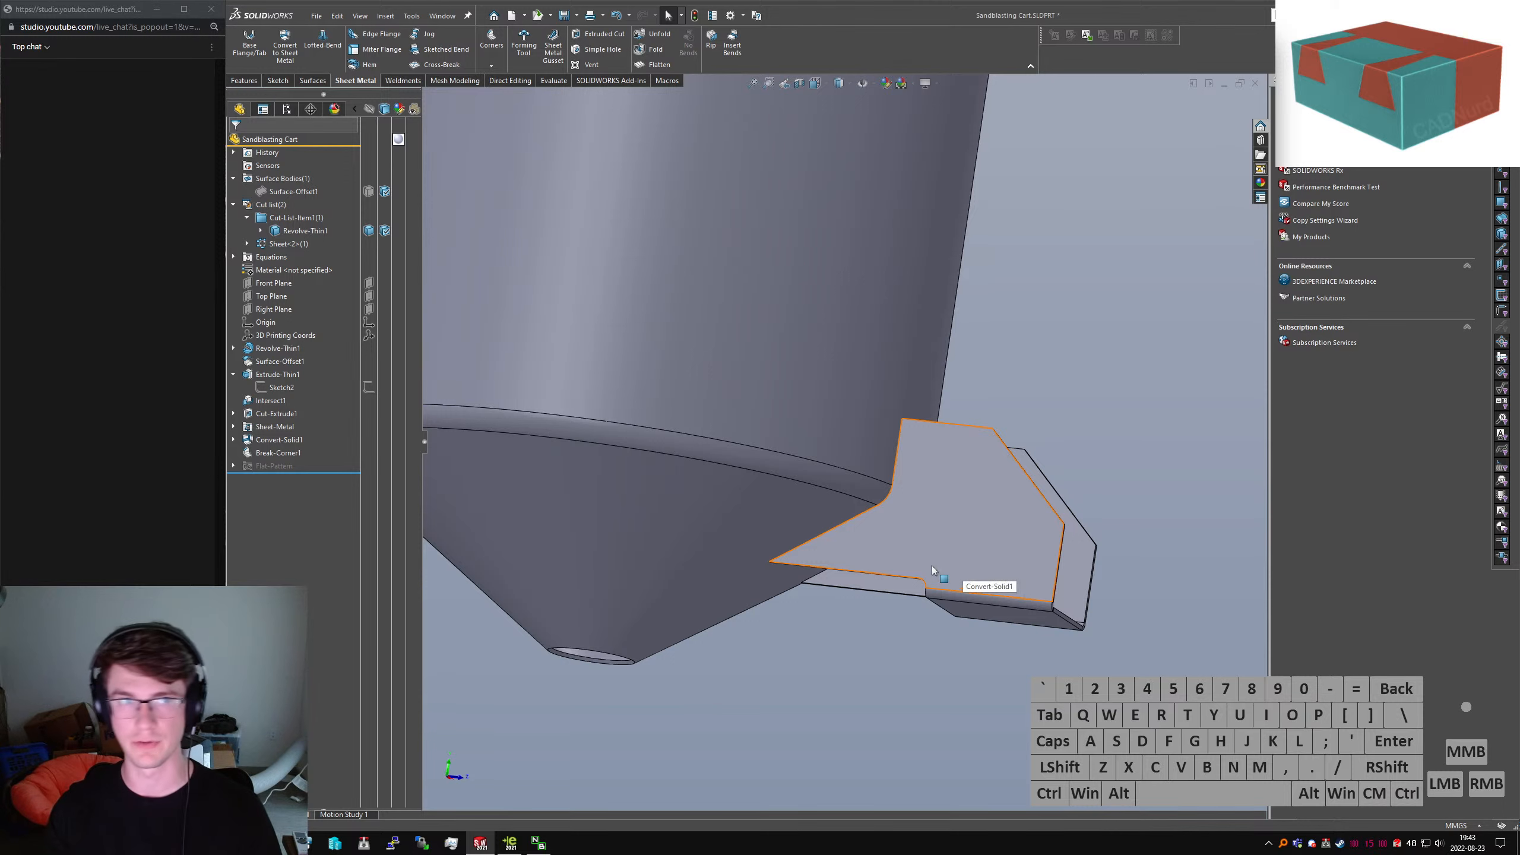
Search McMaster-Carr for 'castor wheel'
text(mc)
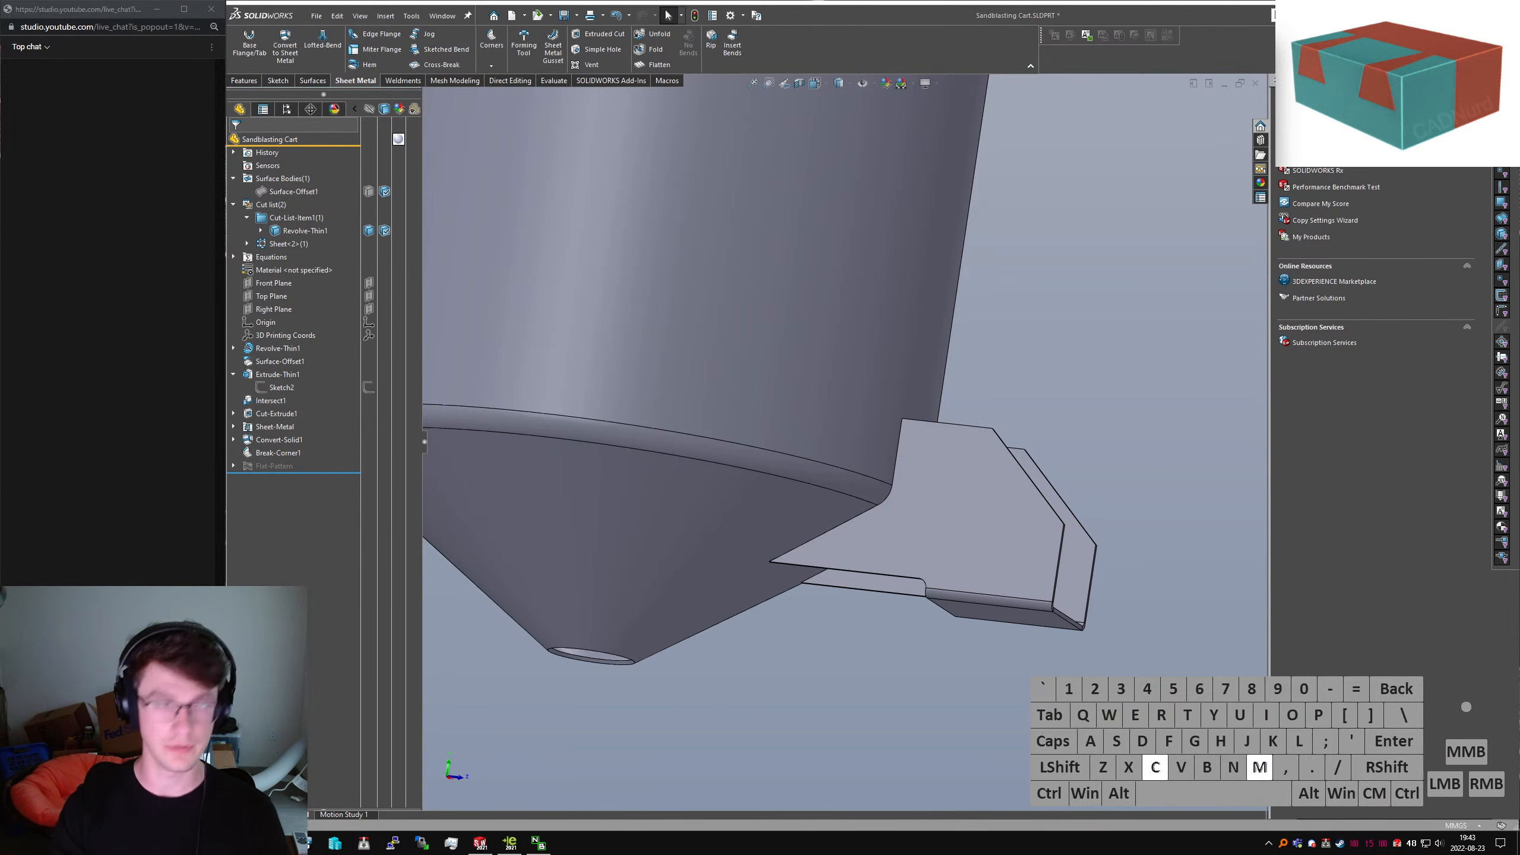
key(Tab)
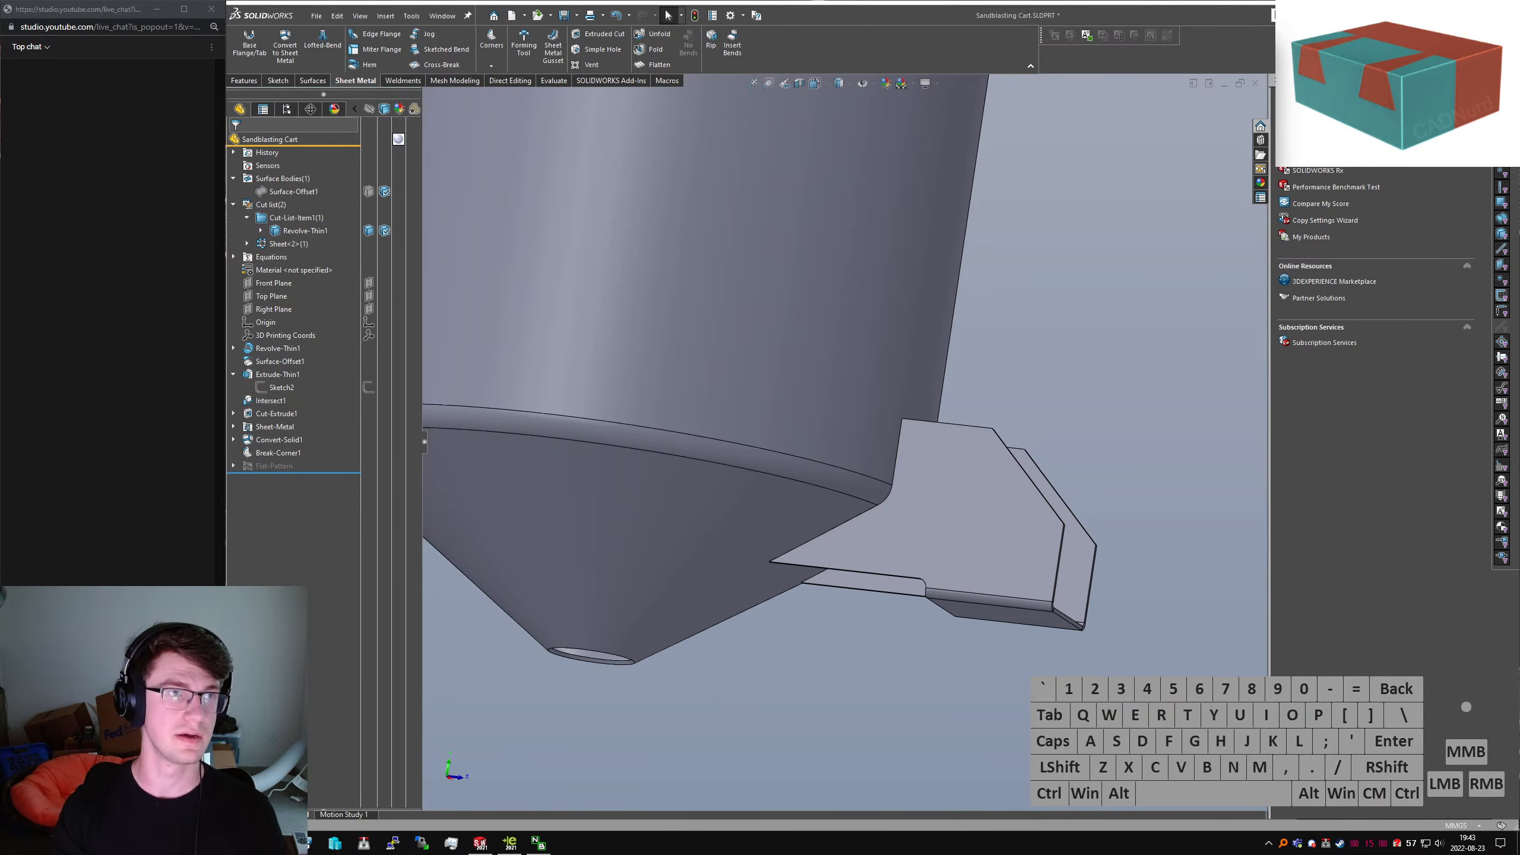
text(castor wheel)
key(Return)
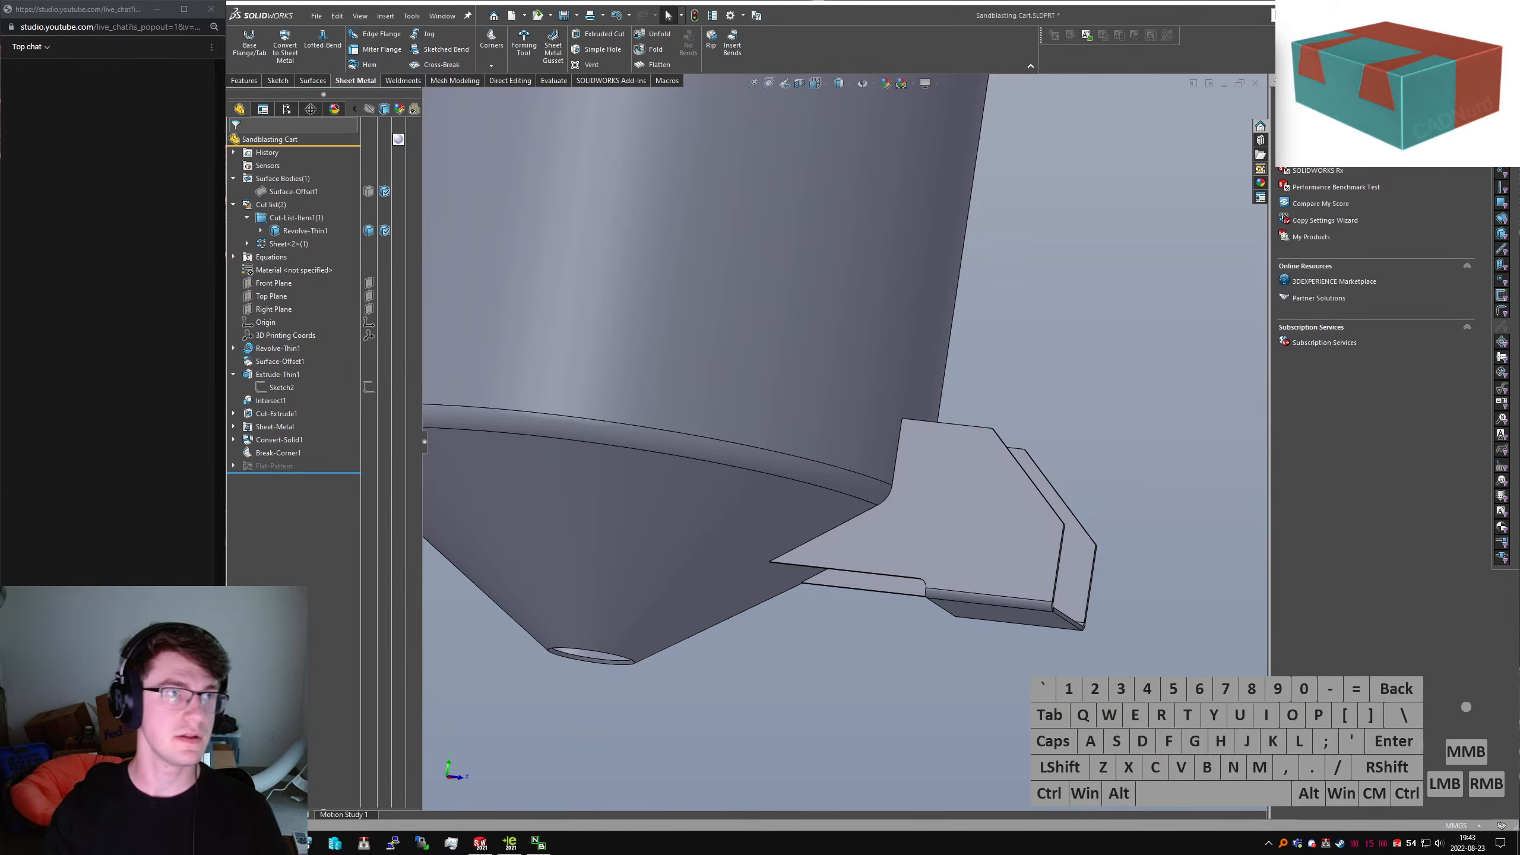
click(487, 193)
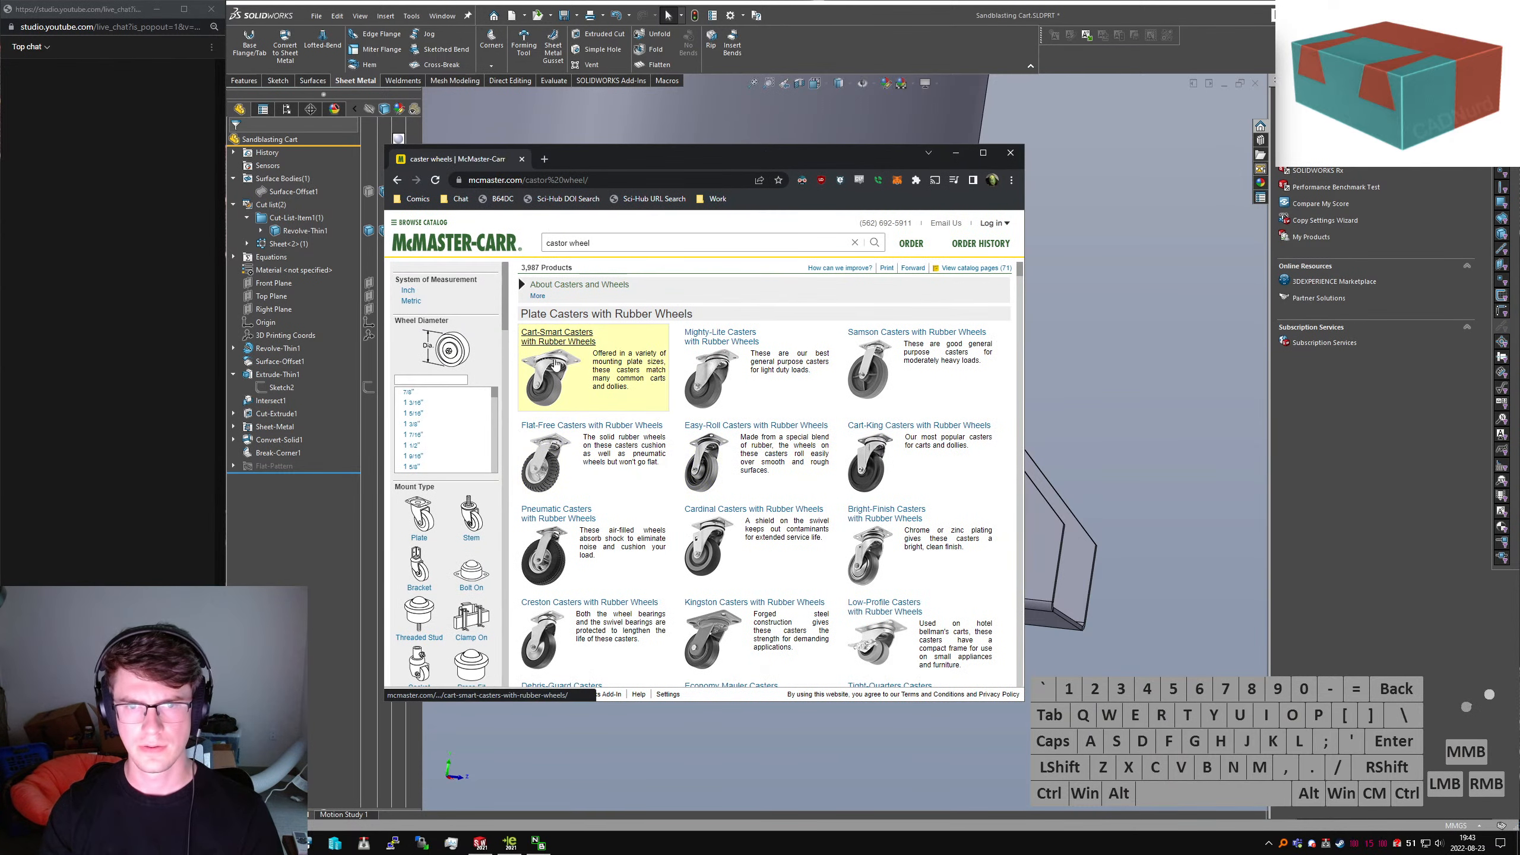
Filter the caster results to Metric, browse the threaded-stem caster tables, then return to the model
click(411, 300)
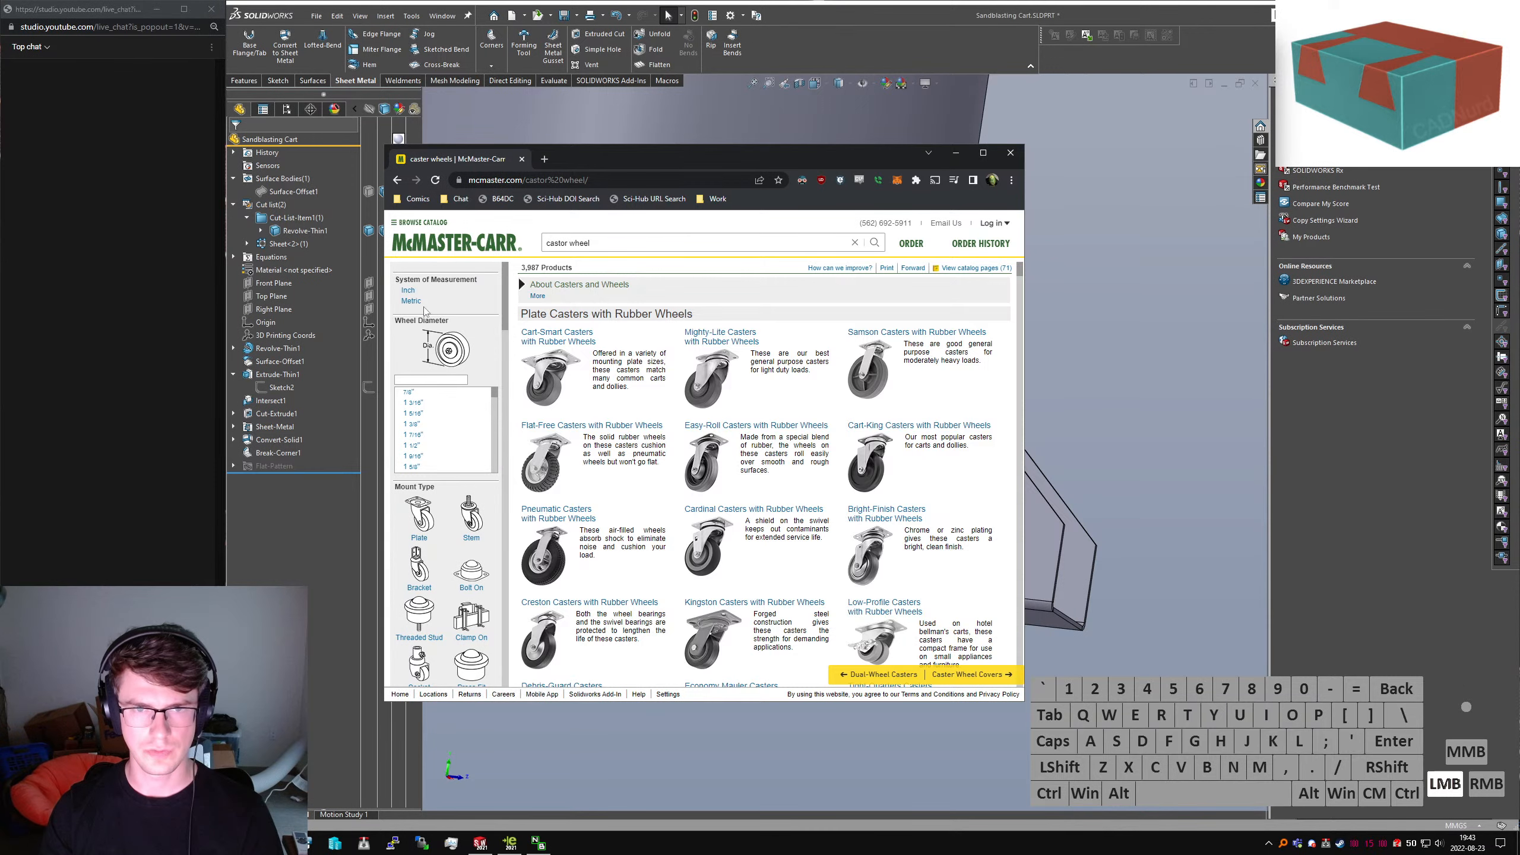
scroll(466, 425, down, 3)
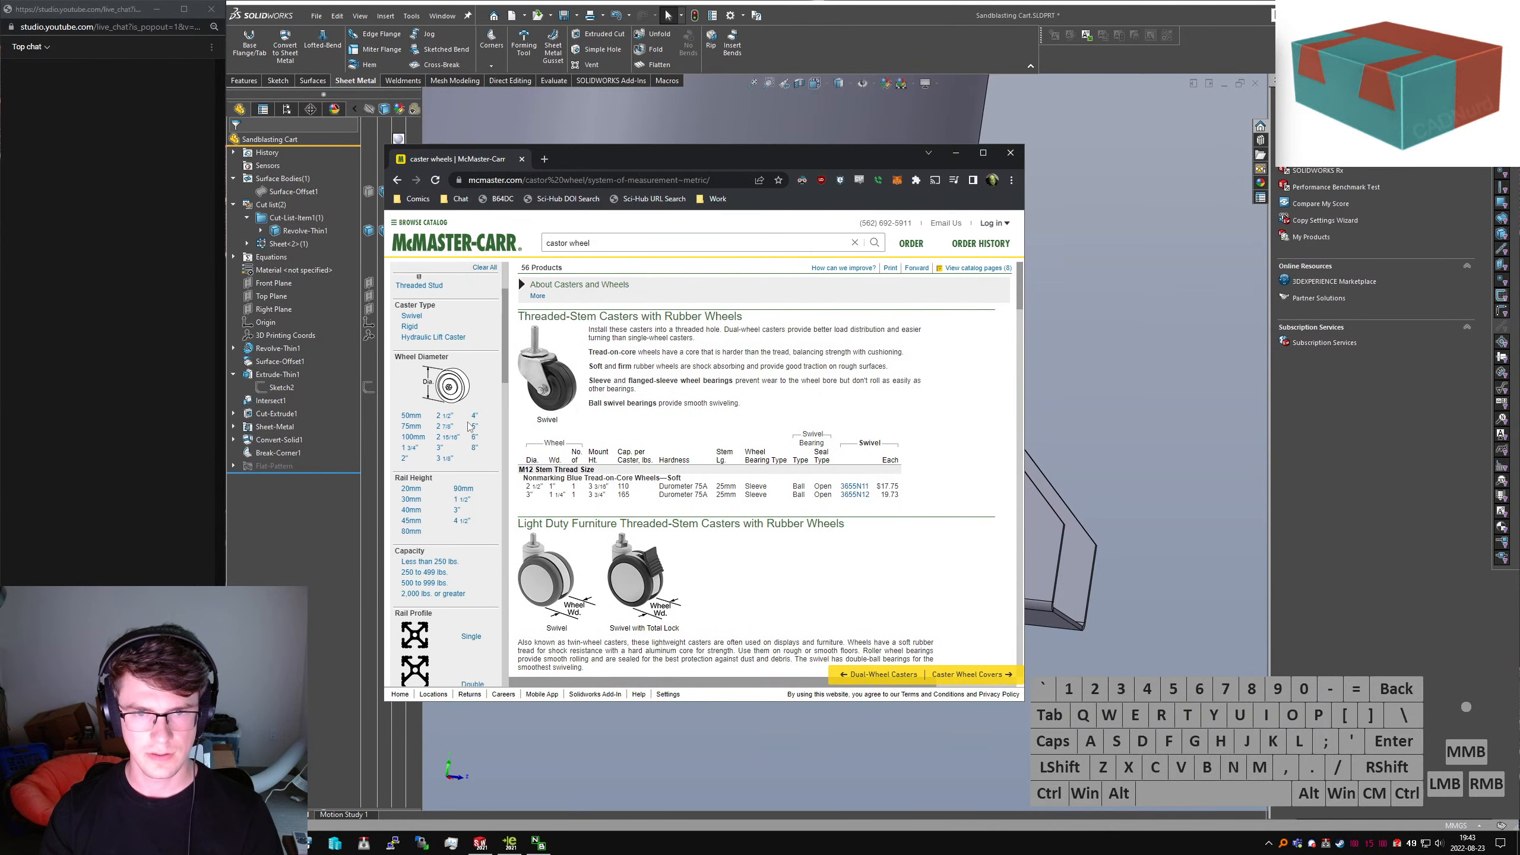
scroll(467, 449, down, 10)
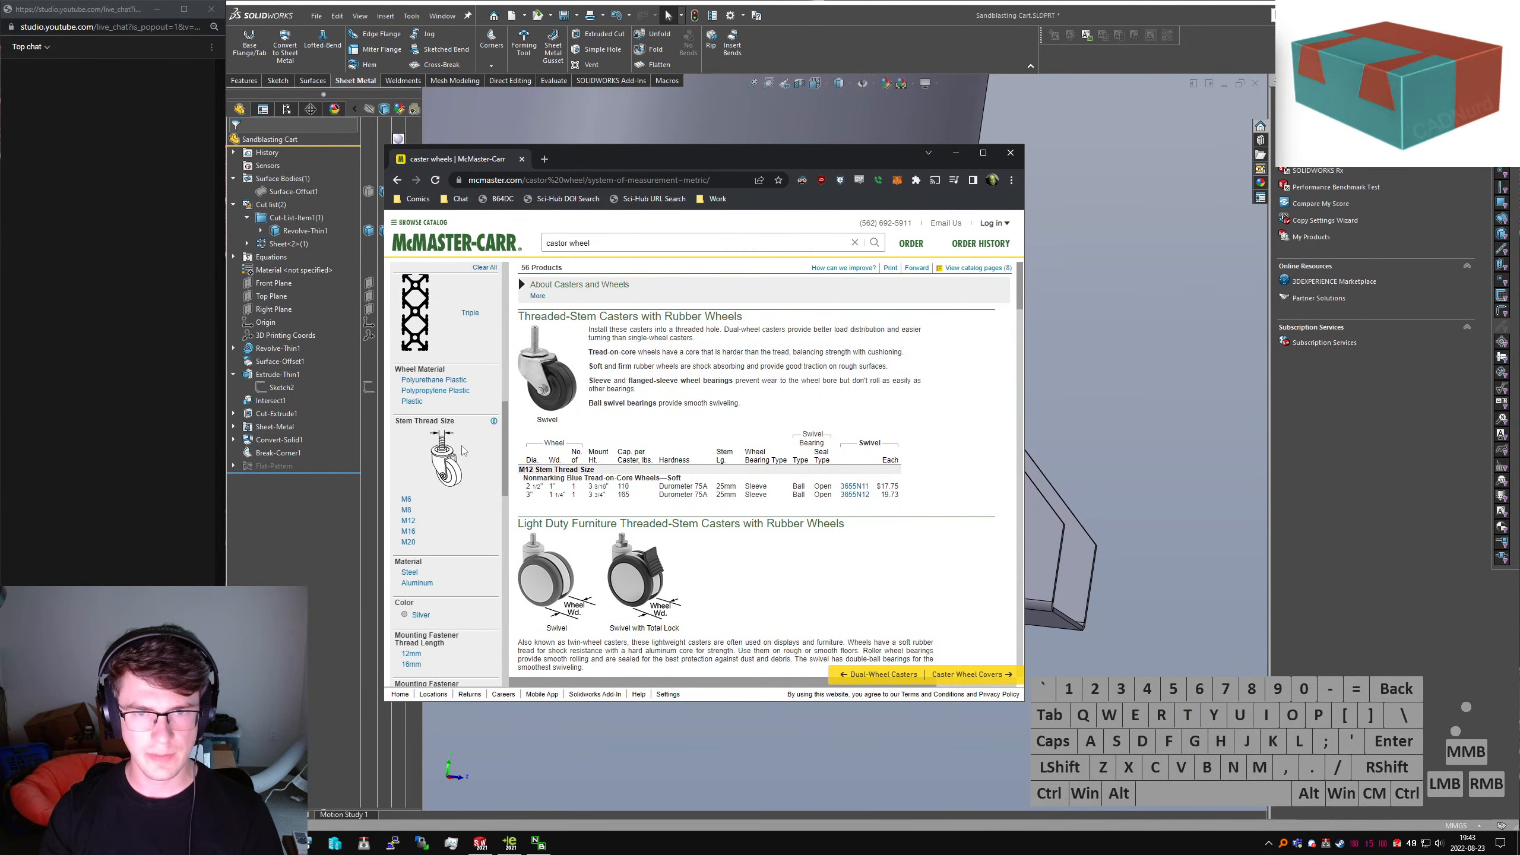
scroll(456, 467, down, 10)
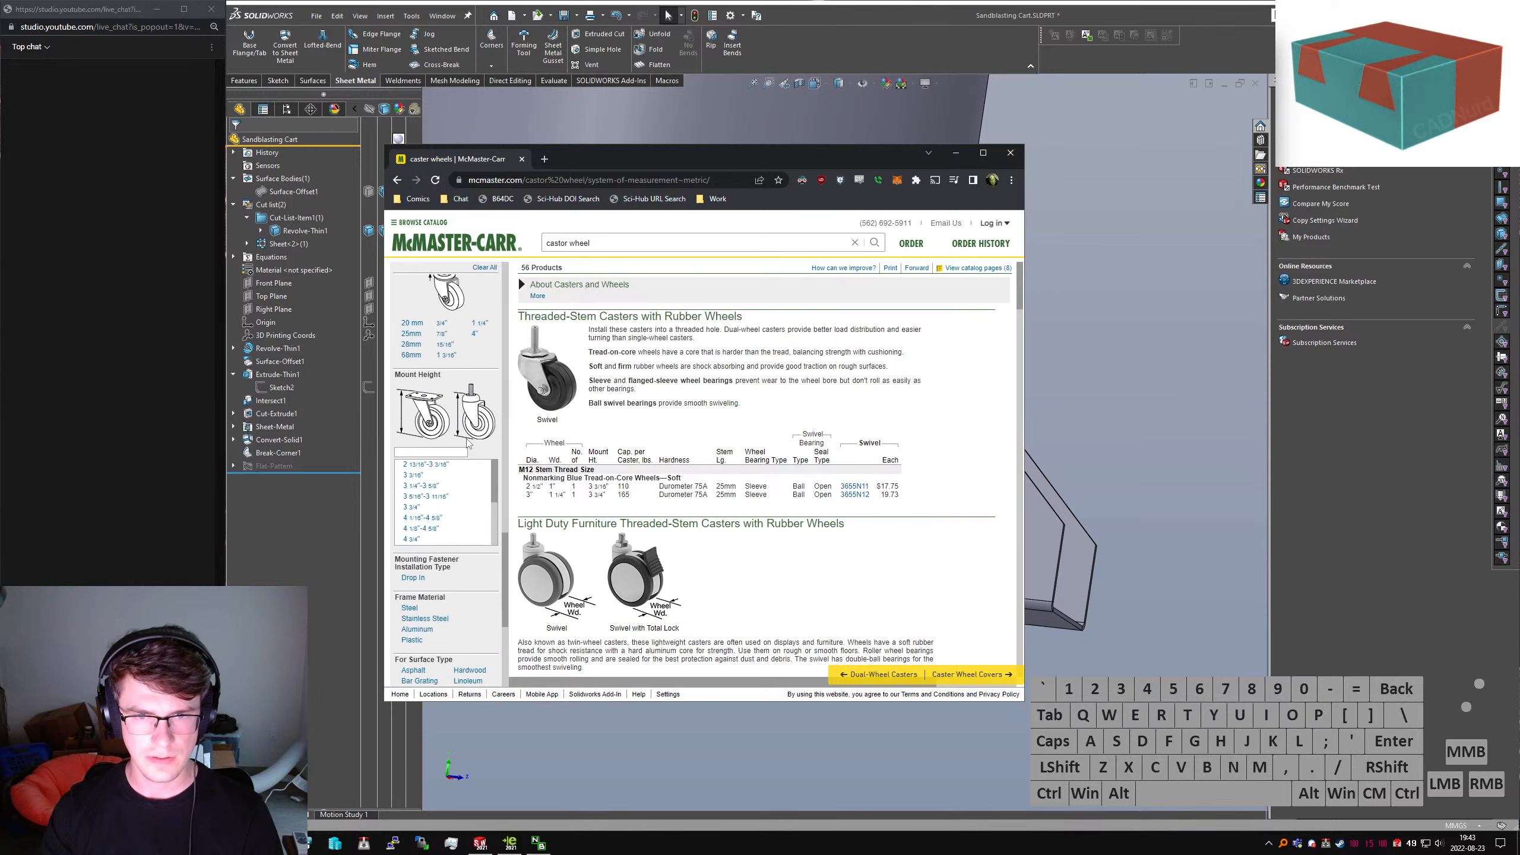
scroll(438, 444, down, 1)
scroll(456, 503, down, 2)
scroll(467, 582, down, 4)
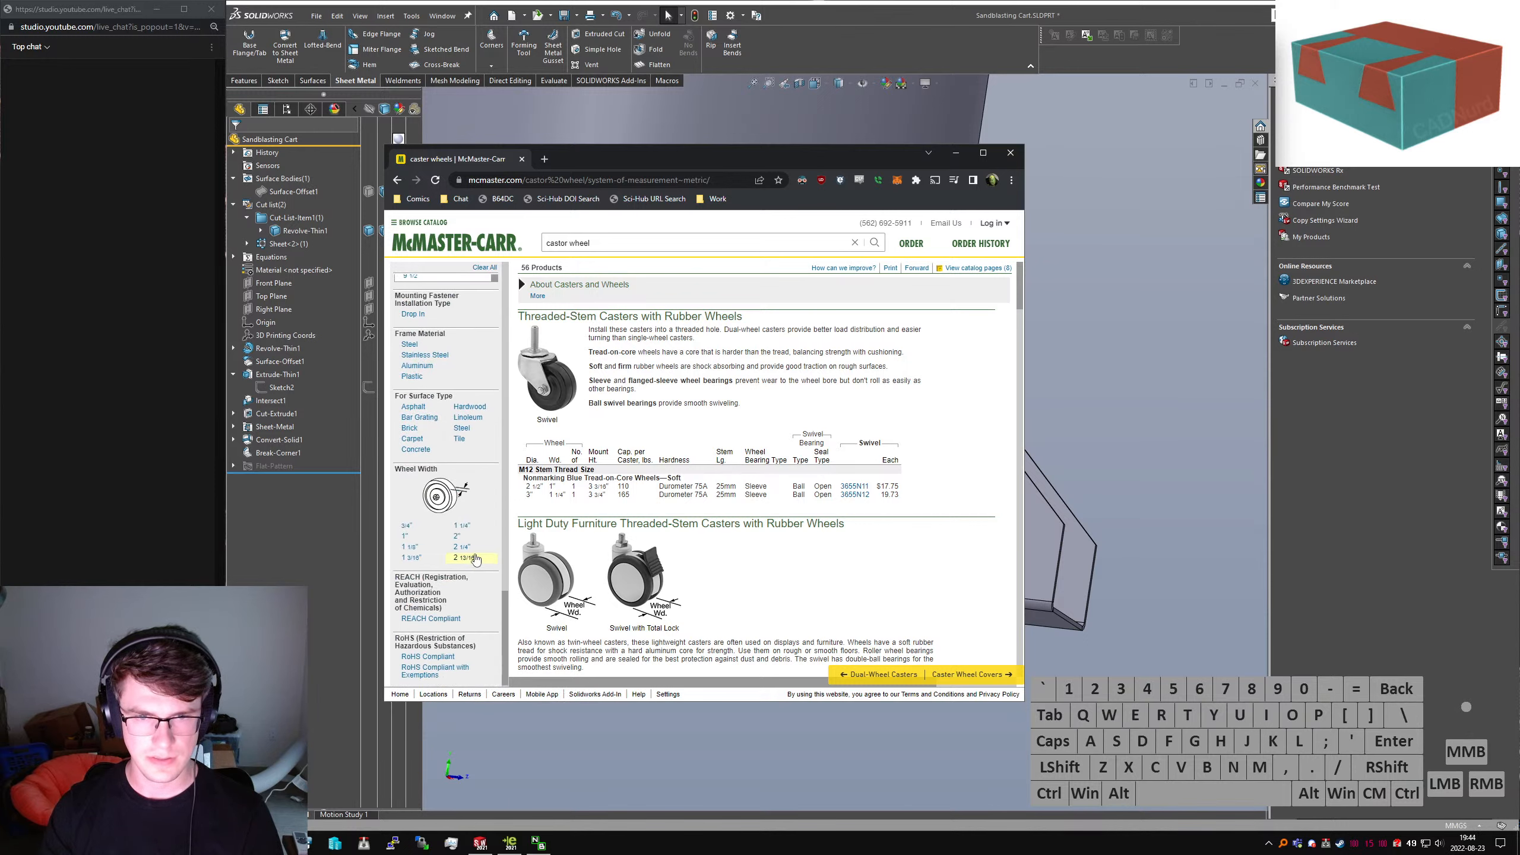
scroll(470, 558, up, 4)
scroll(450, 495, down, 3)
scroll(738, 470, down, 10)
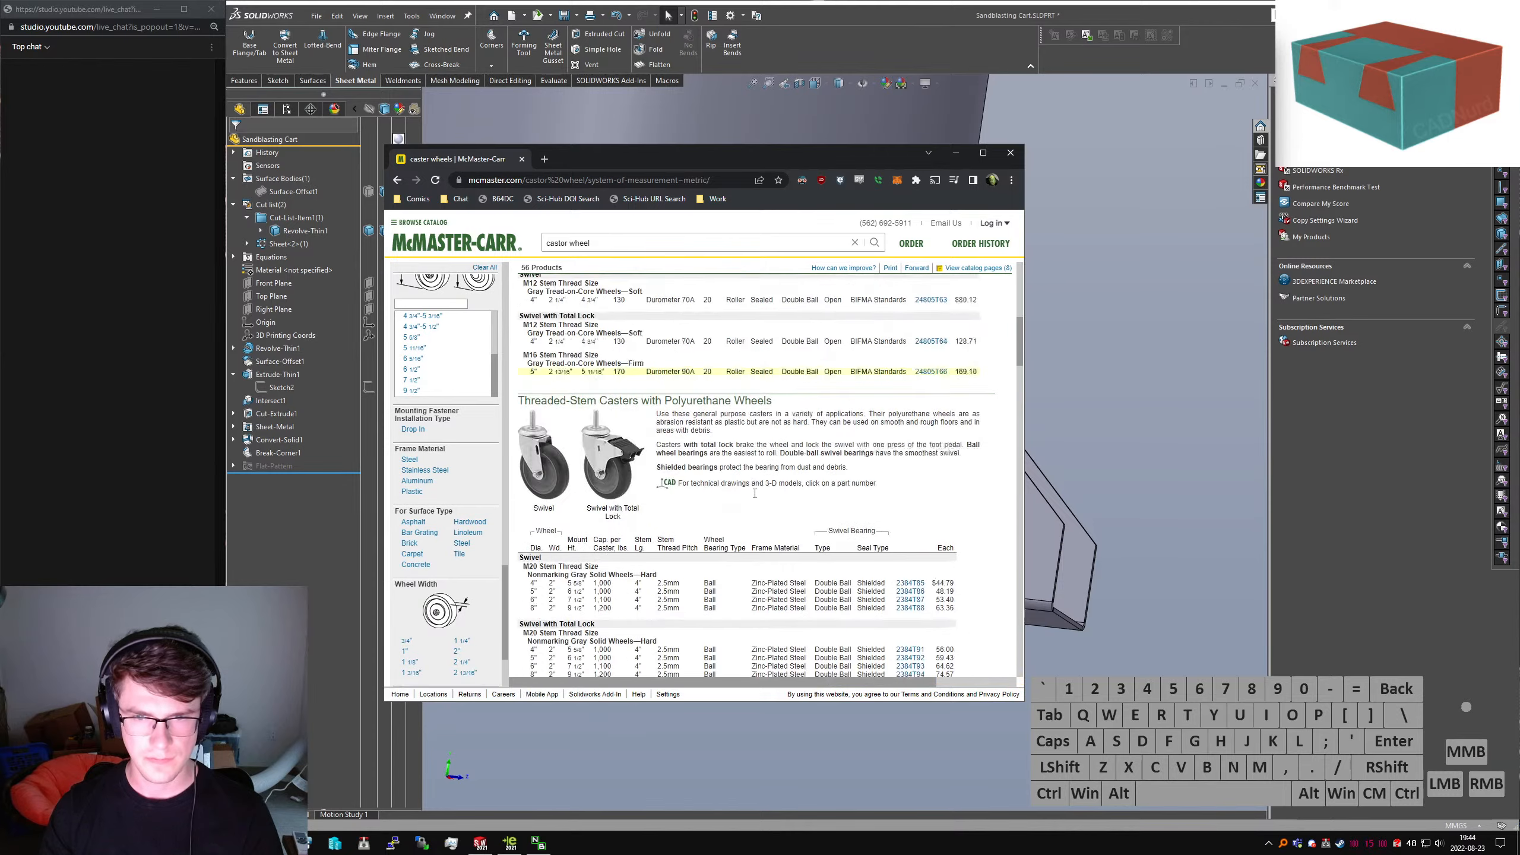
scroll(738, 469, down, 12)
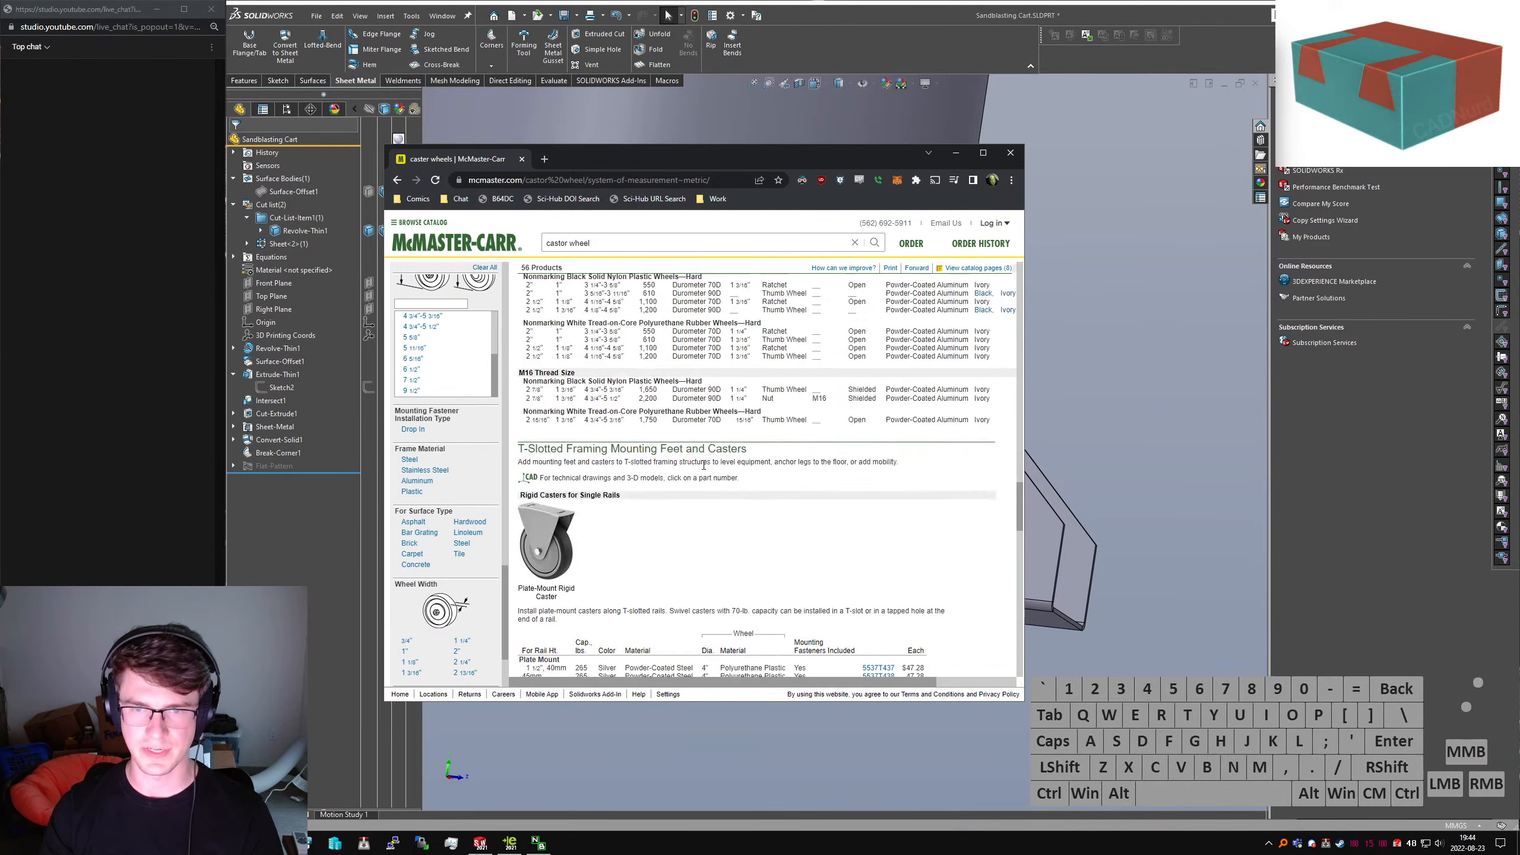
scroll(700, 468, down, 10)
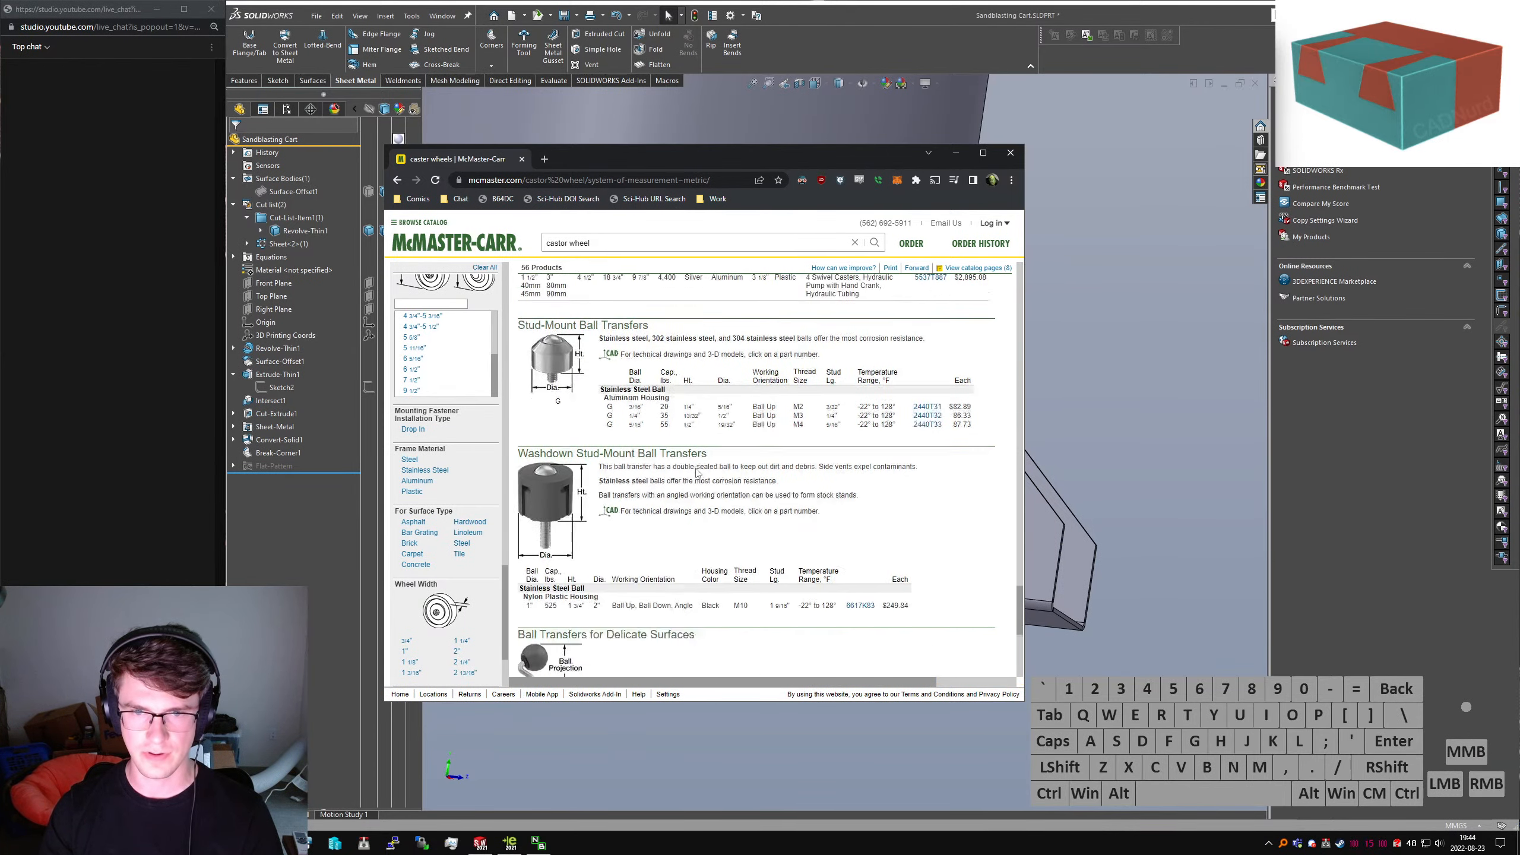
scroll(689, 468, down, 10)
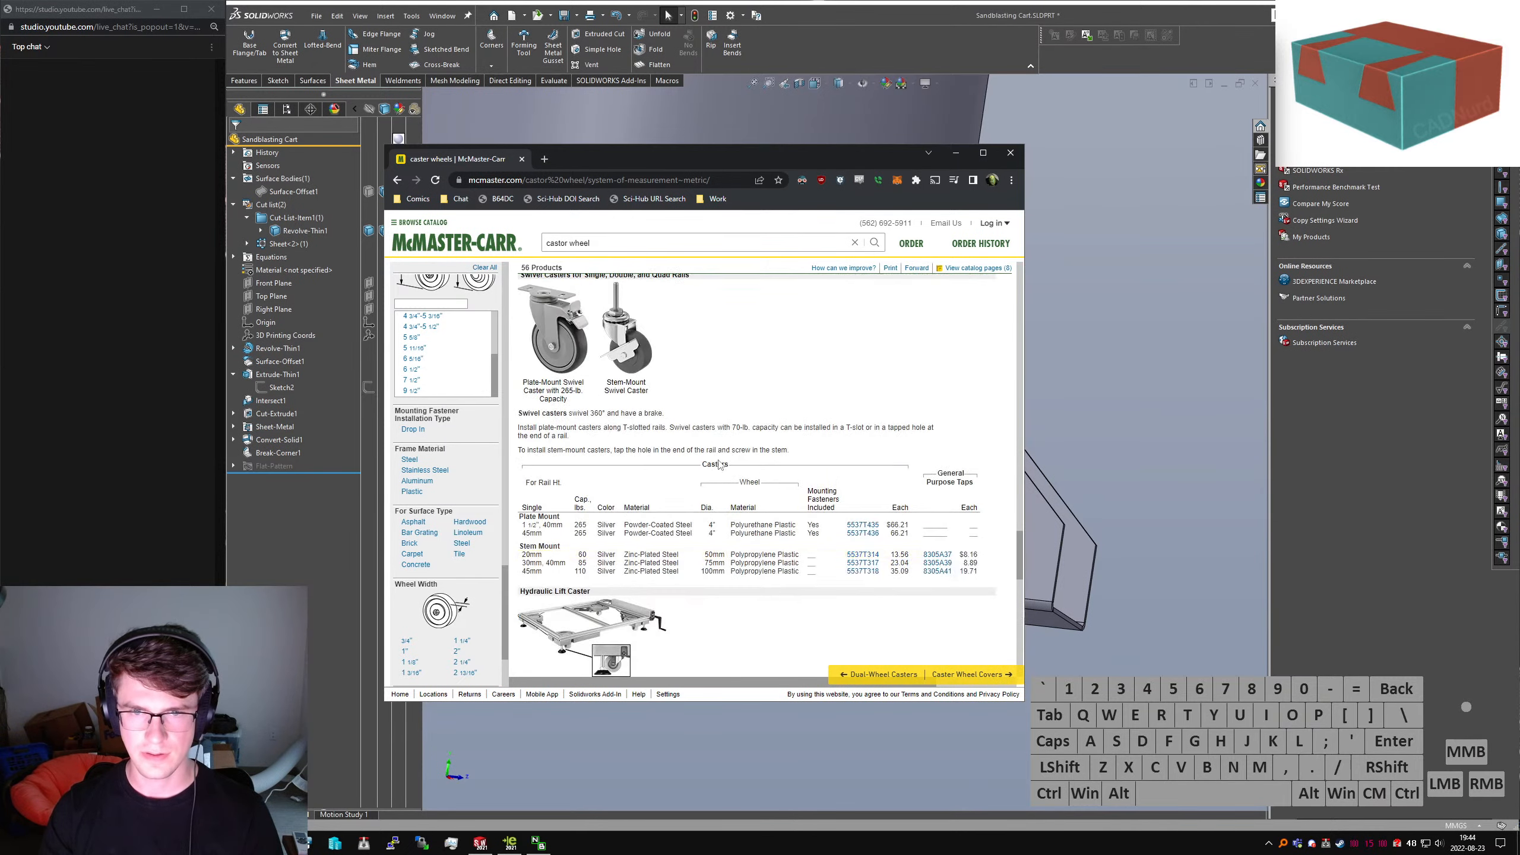
scroll(711, 466, up, 2)
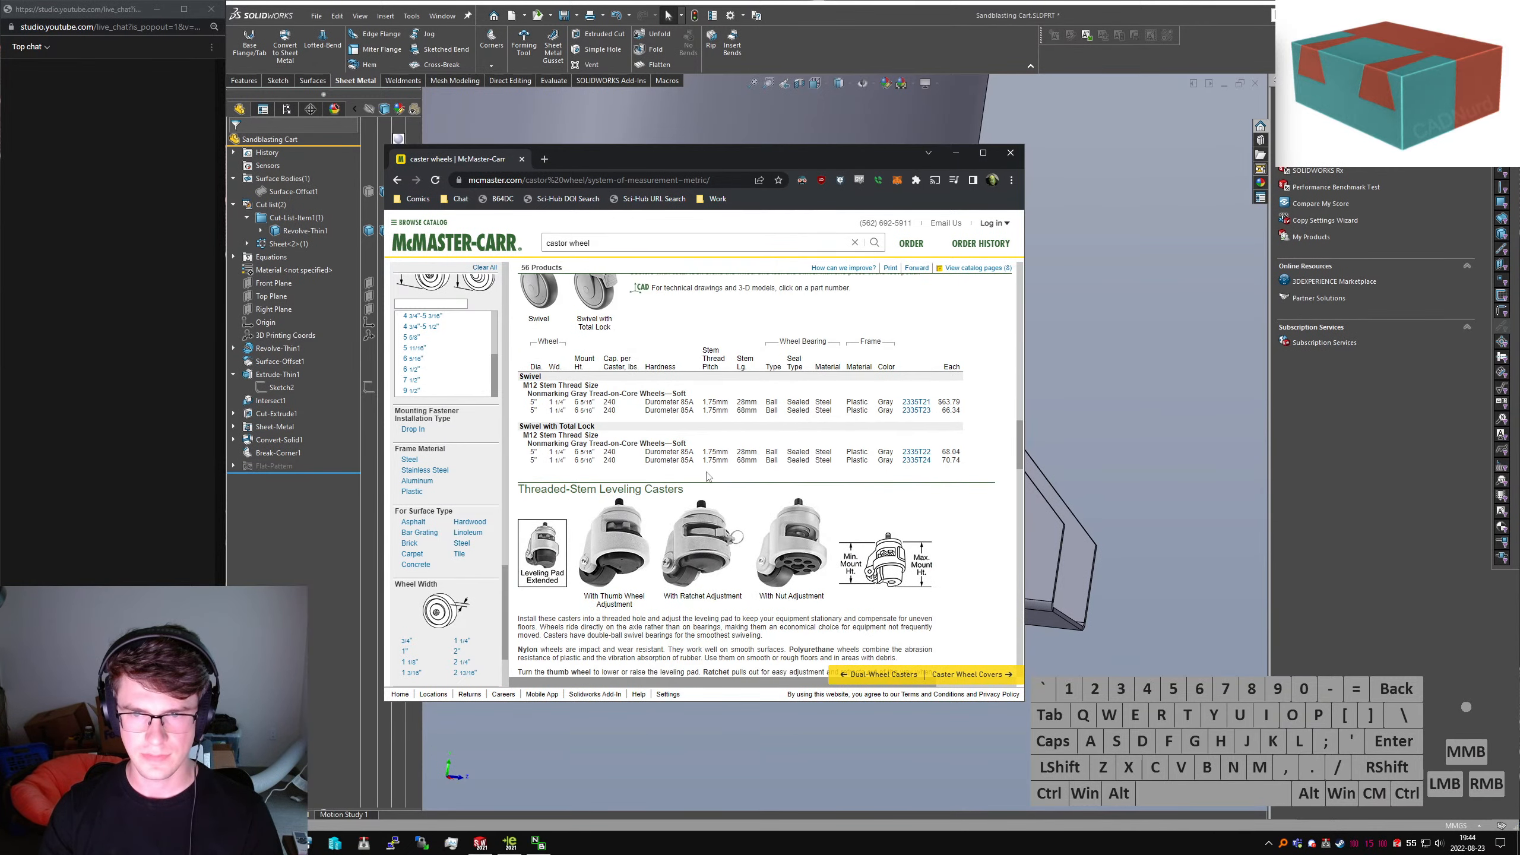
scroll(708, 476, down, 10)
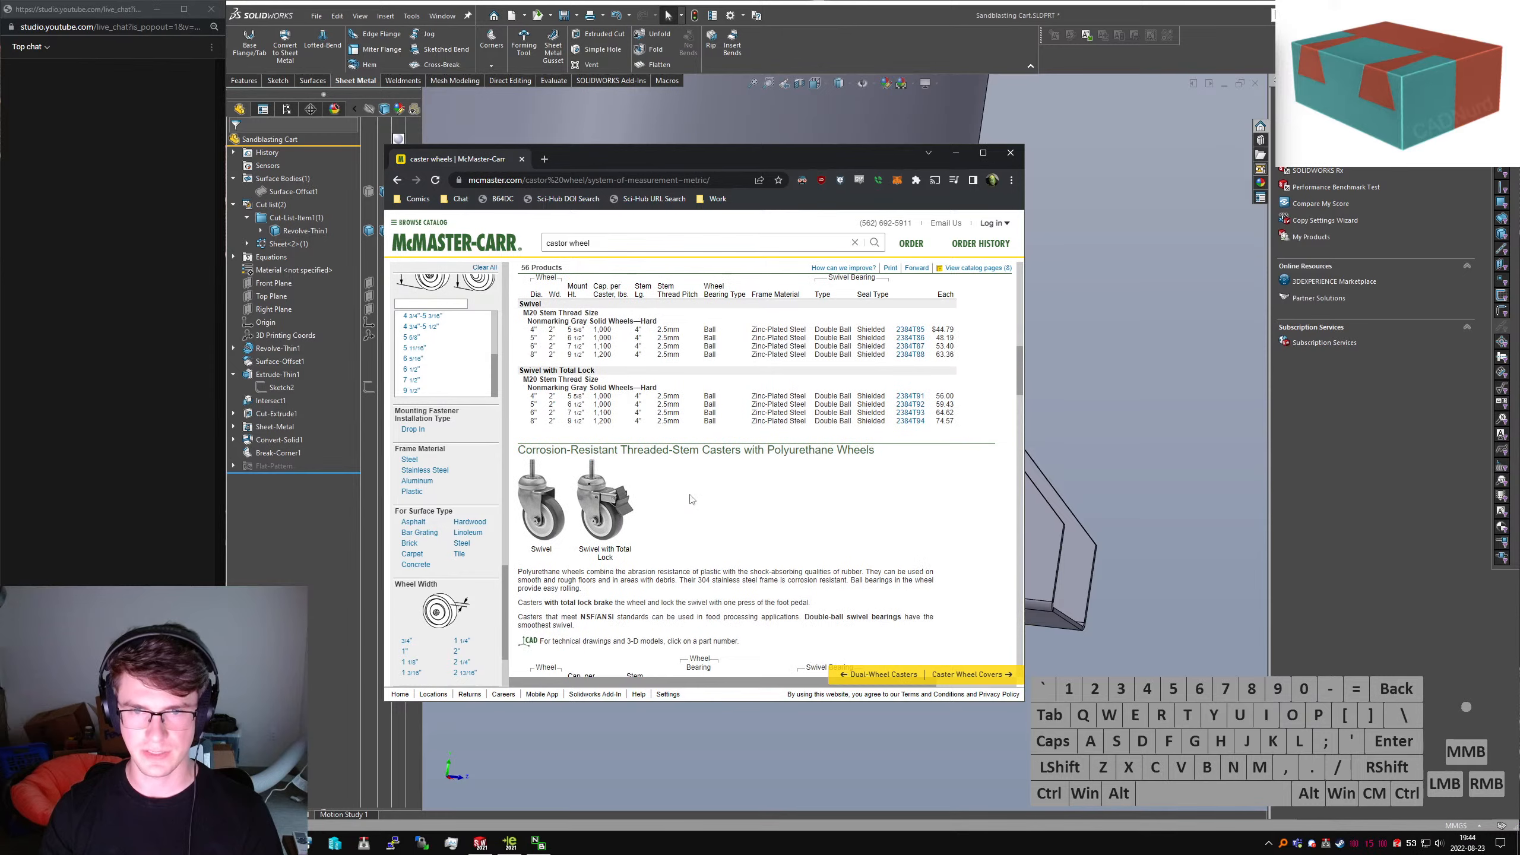
scroll(691, 500, up, 10)
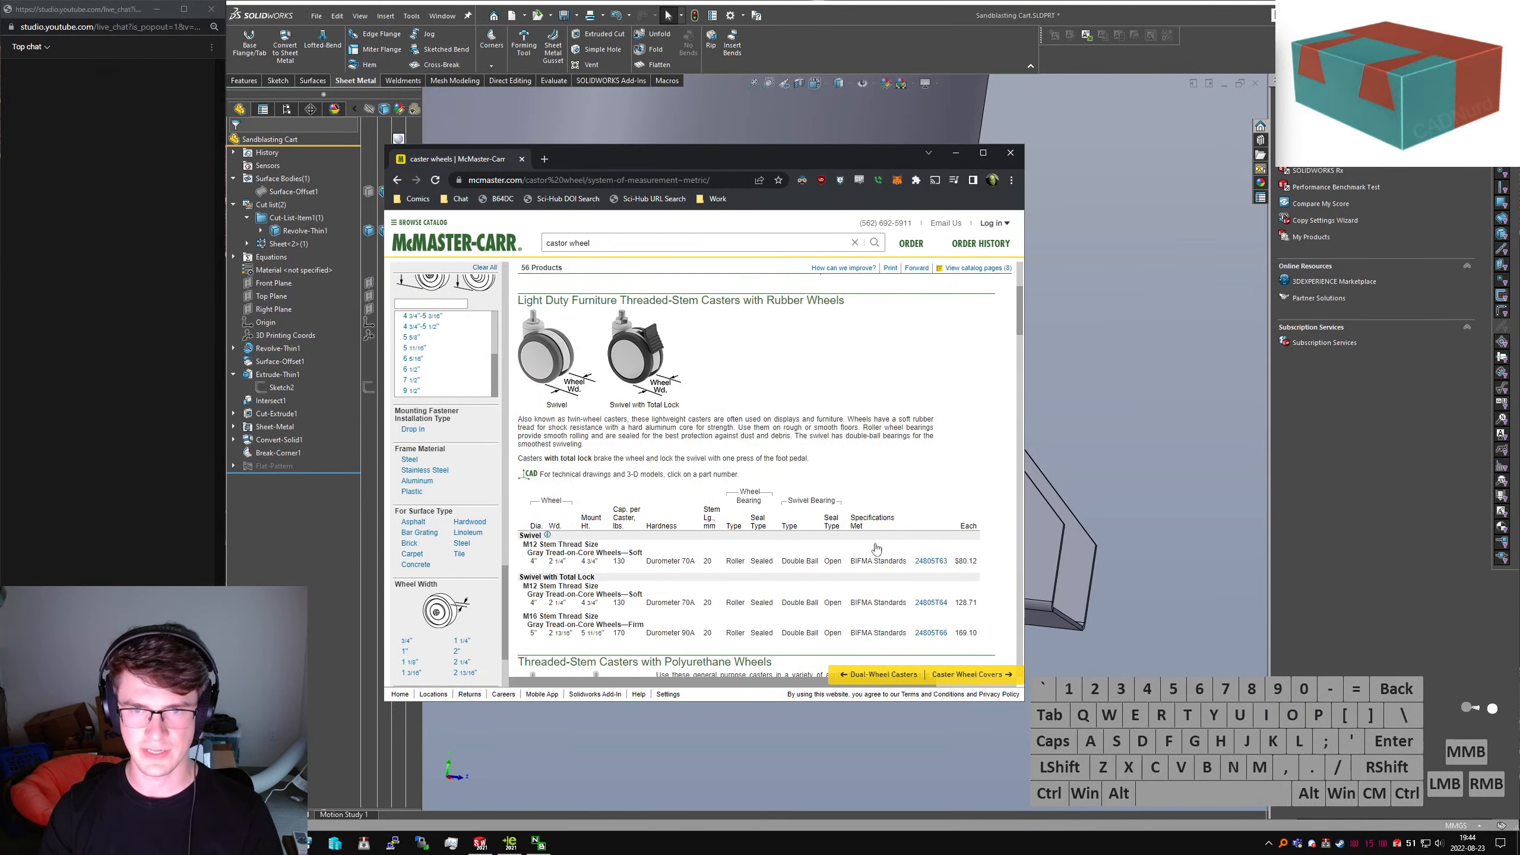
middle_drag(1052, 607, 979, 480)
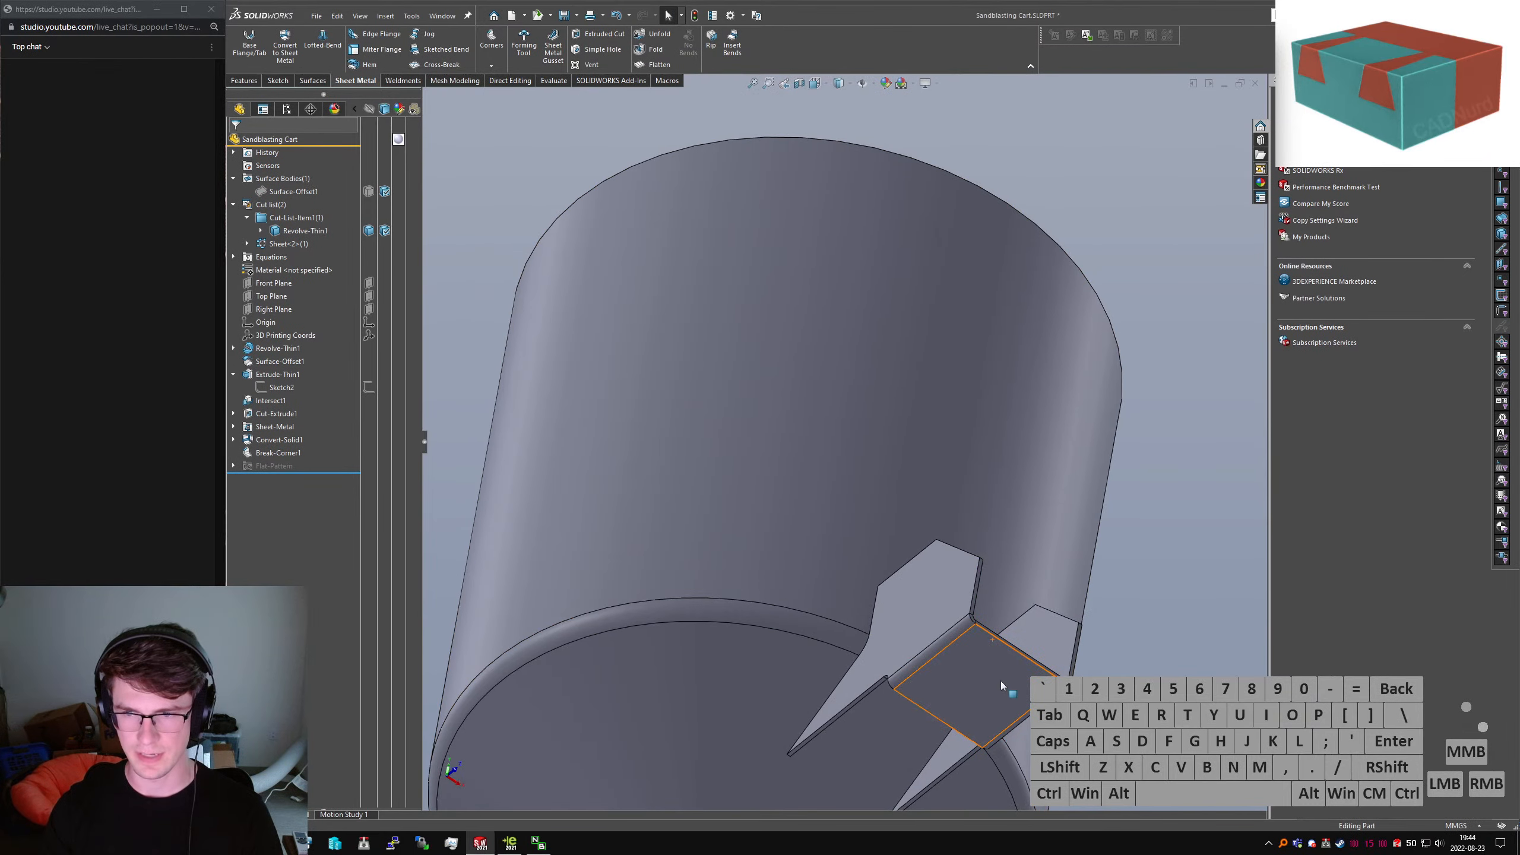
Orbit beneath the tank to inspect the bent bracket tabs against the tank bottom
scroll(1000, 681, up, 5)
middle_drag(1000, 681, 947, 699)
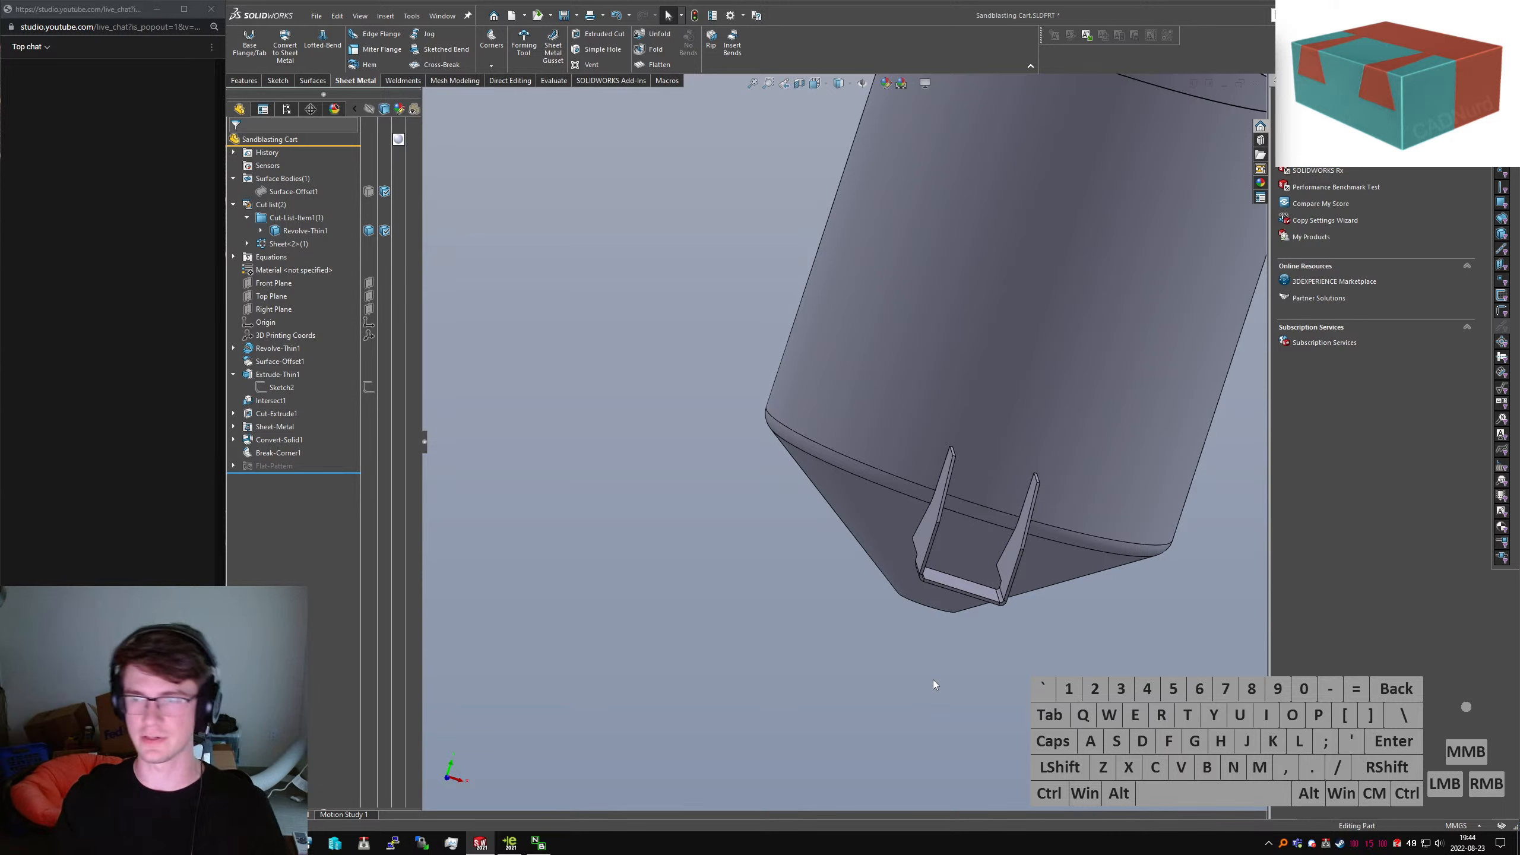
middle_drag(938, 479, 958, 552)
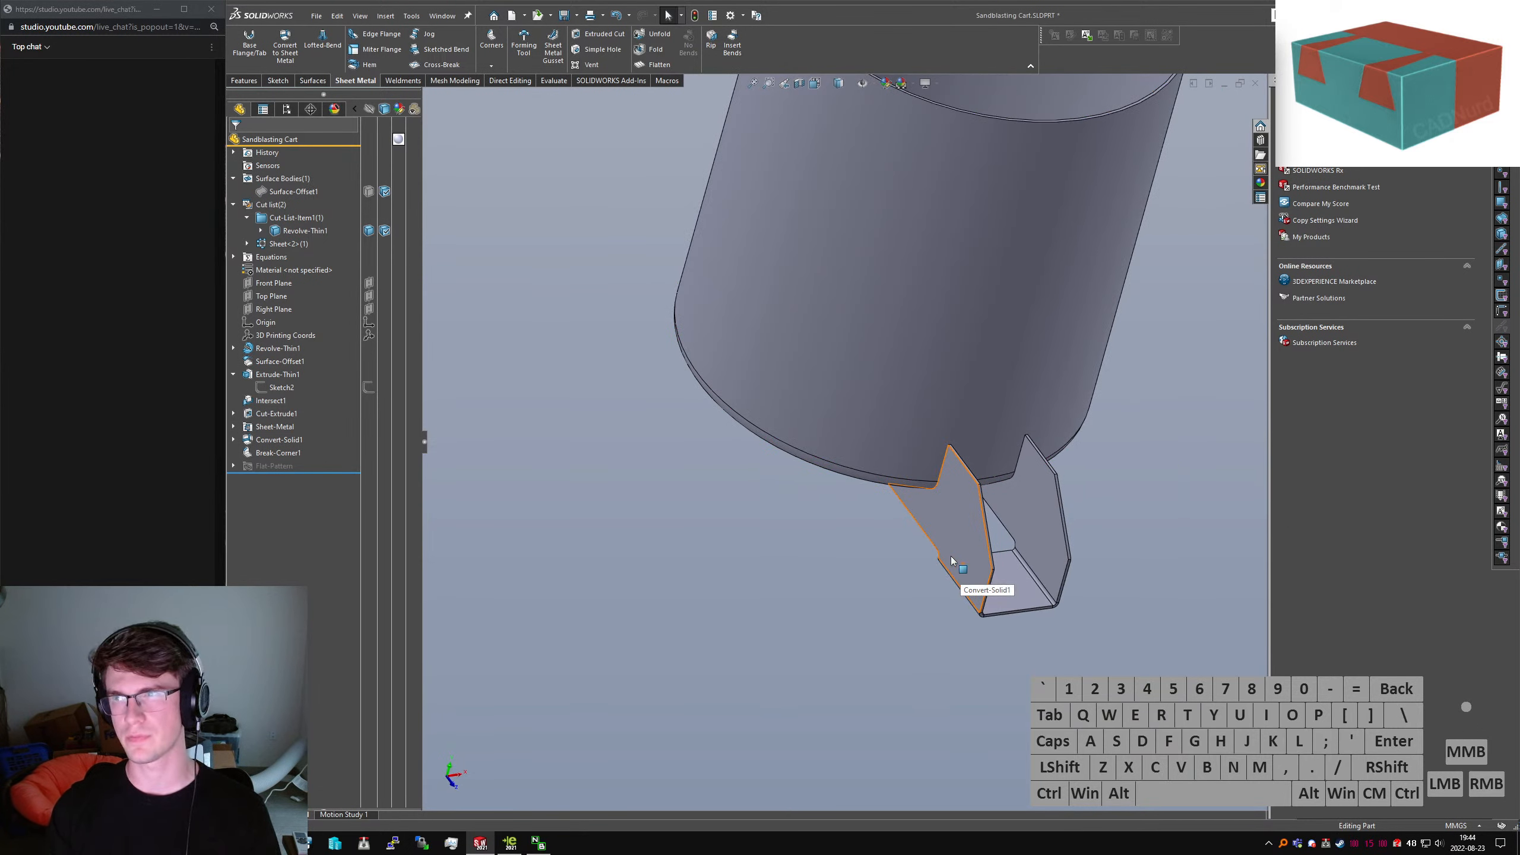
middle_drag(994, 597, 978, 576)
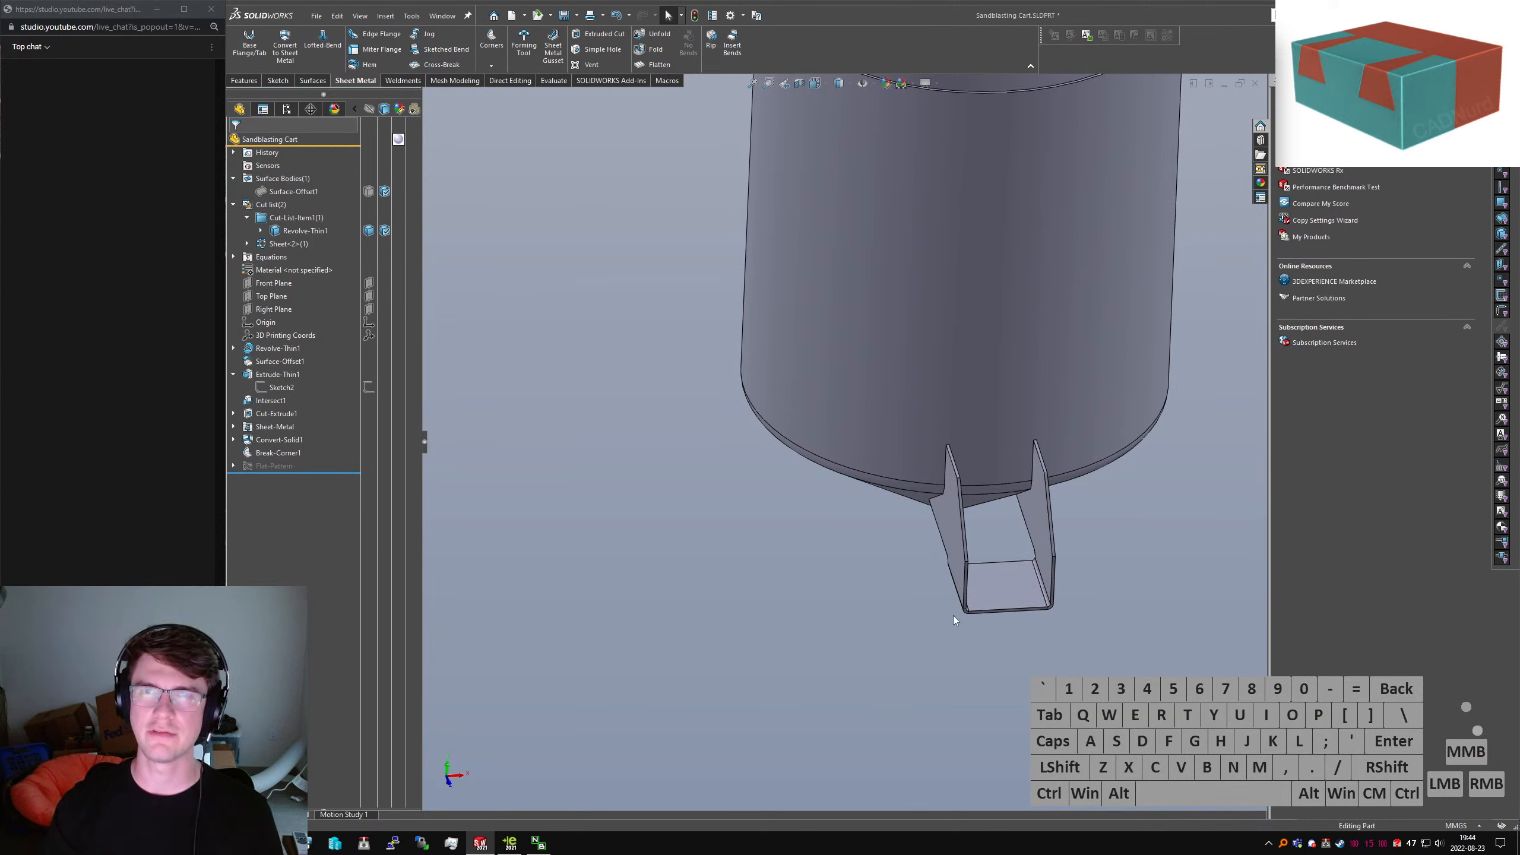
scroll(924, 581, down, 3)
middle_drag(939, 452, 860, 306)
scroll(868, 517, up, 3)
scroll(869, 406, down, 1)
middle_drag(869, 297, 877, 501)
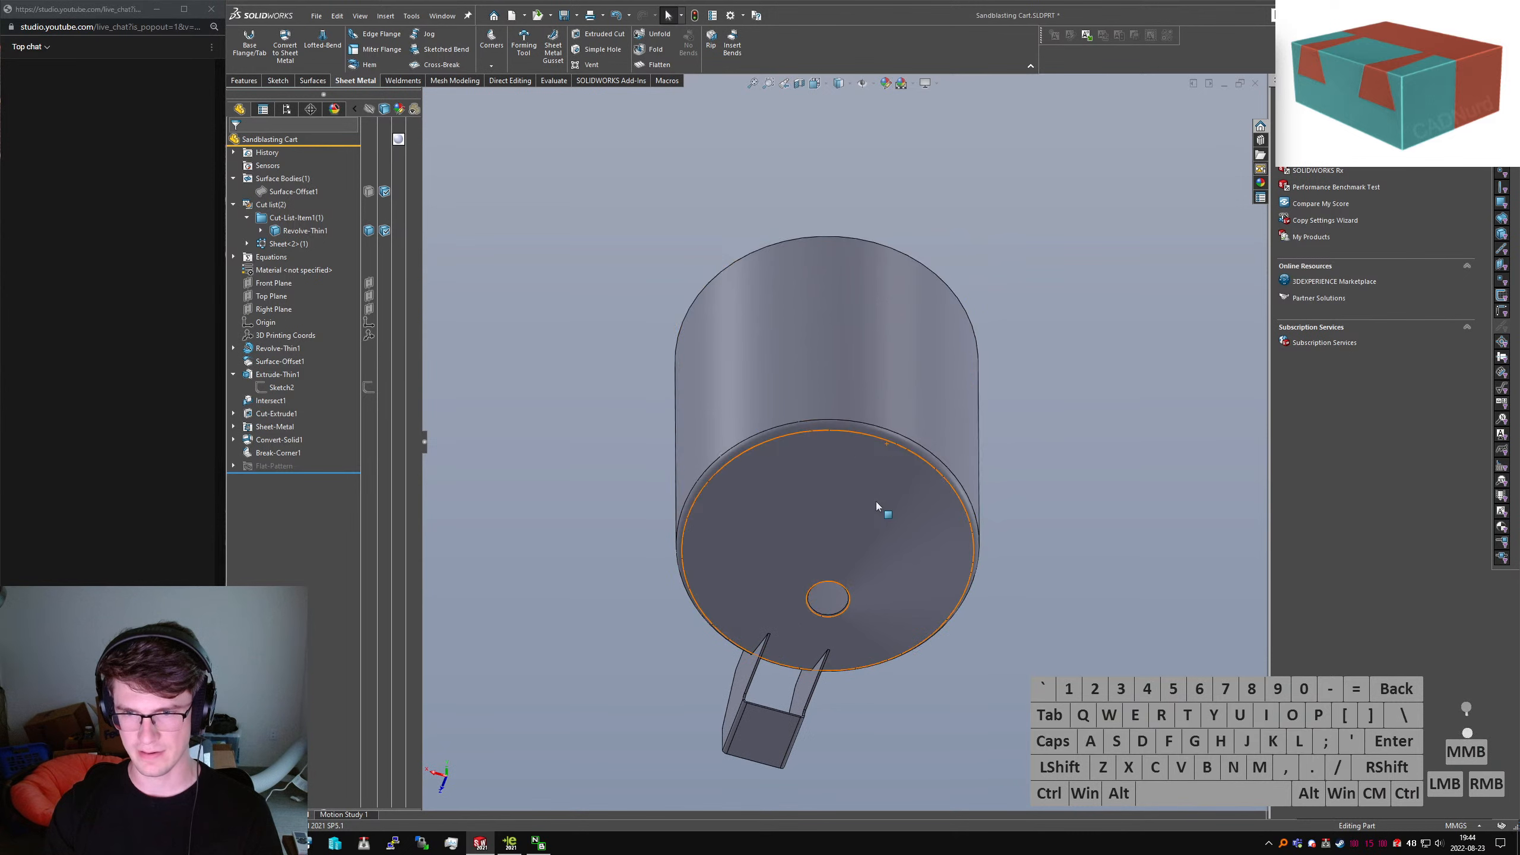
Hide the Revolve-Thin1 body, orbit to a near-bottom view, then switch to the reference drawing
click(369, 193)
click(368, 234)
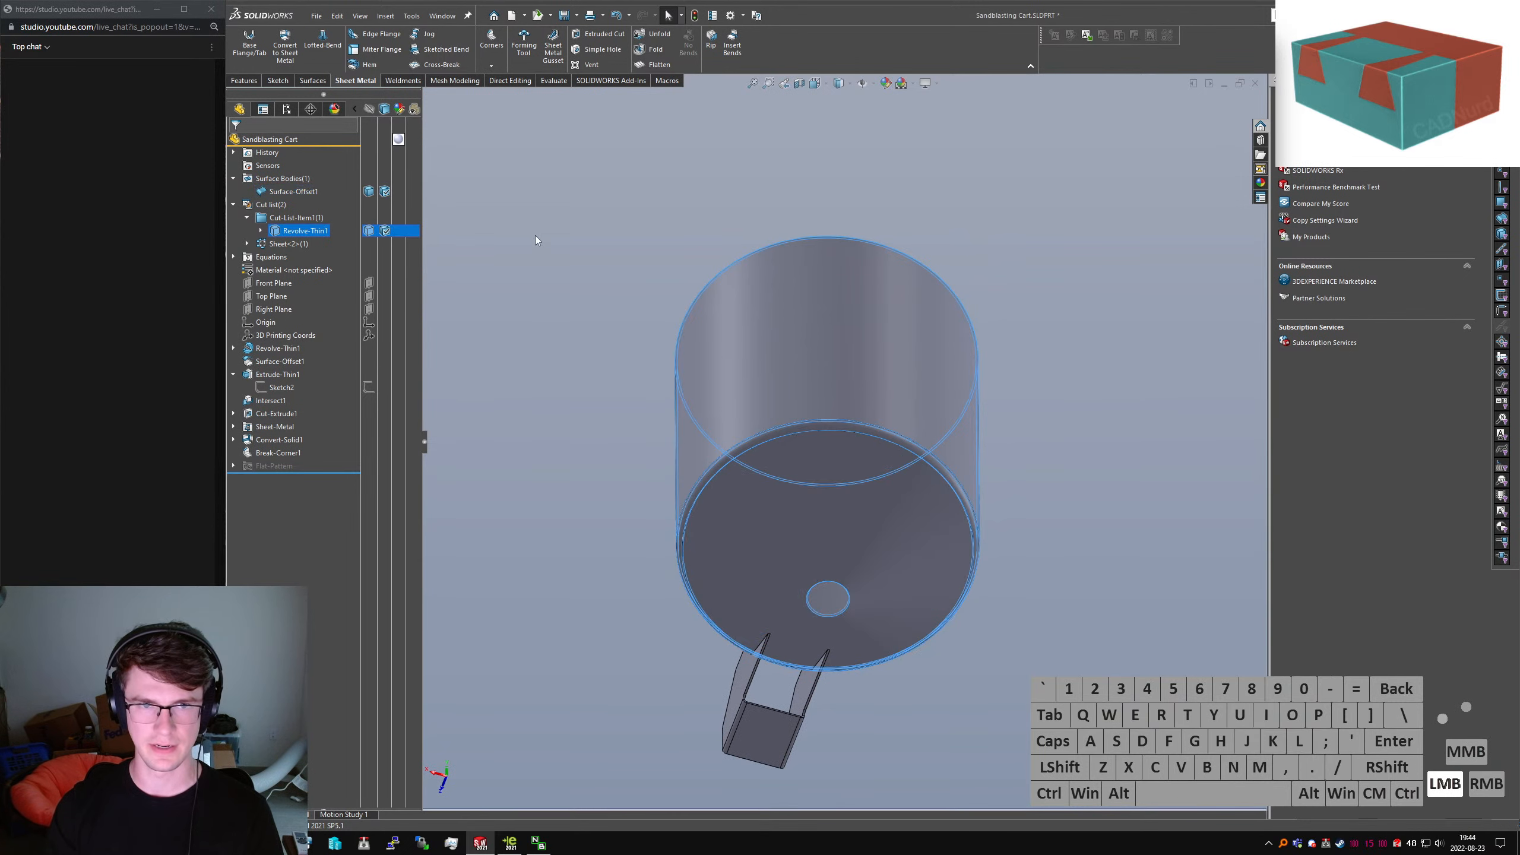
click(535, 237)
scroll(867, 510, up, 2)
scroll(857, 506, down, 3)
middle_drag(851, 476, 973, 393)
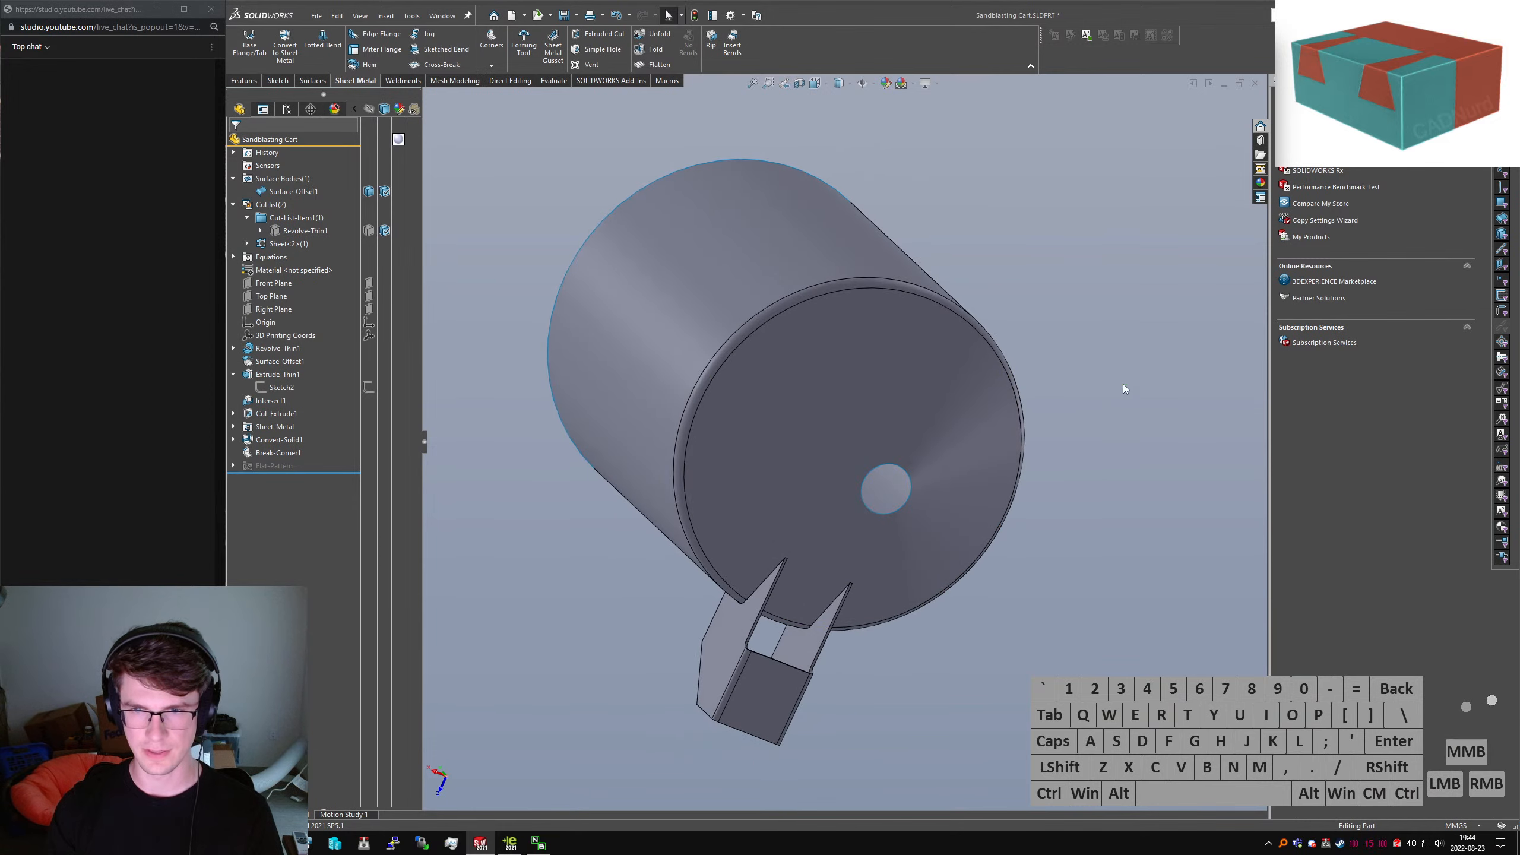
click(1123, 383)
middle_drag(1119, 384, 853, 443)
middle_drag(786, 484, 937, 385)
click(1144, 497)
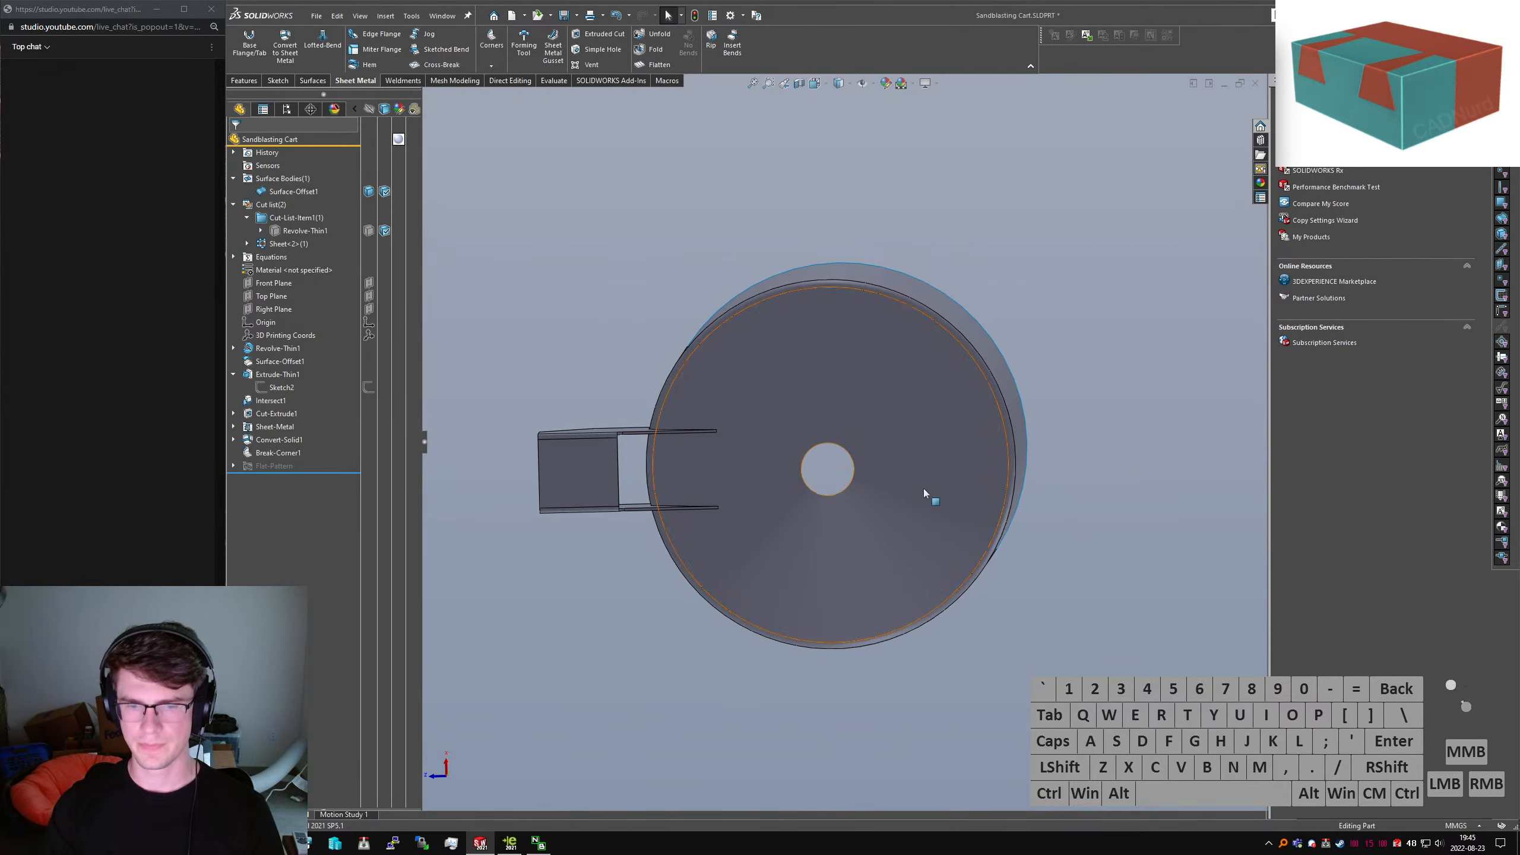
key(alt+Tab)
middle_drag(1048, 427, 1132, 383)
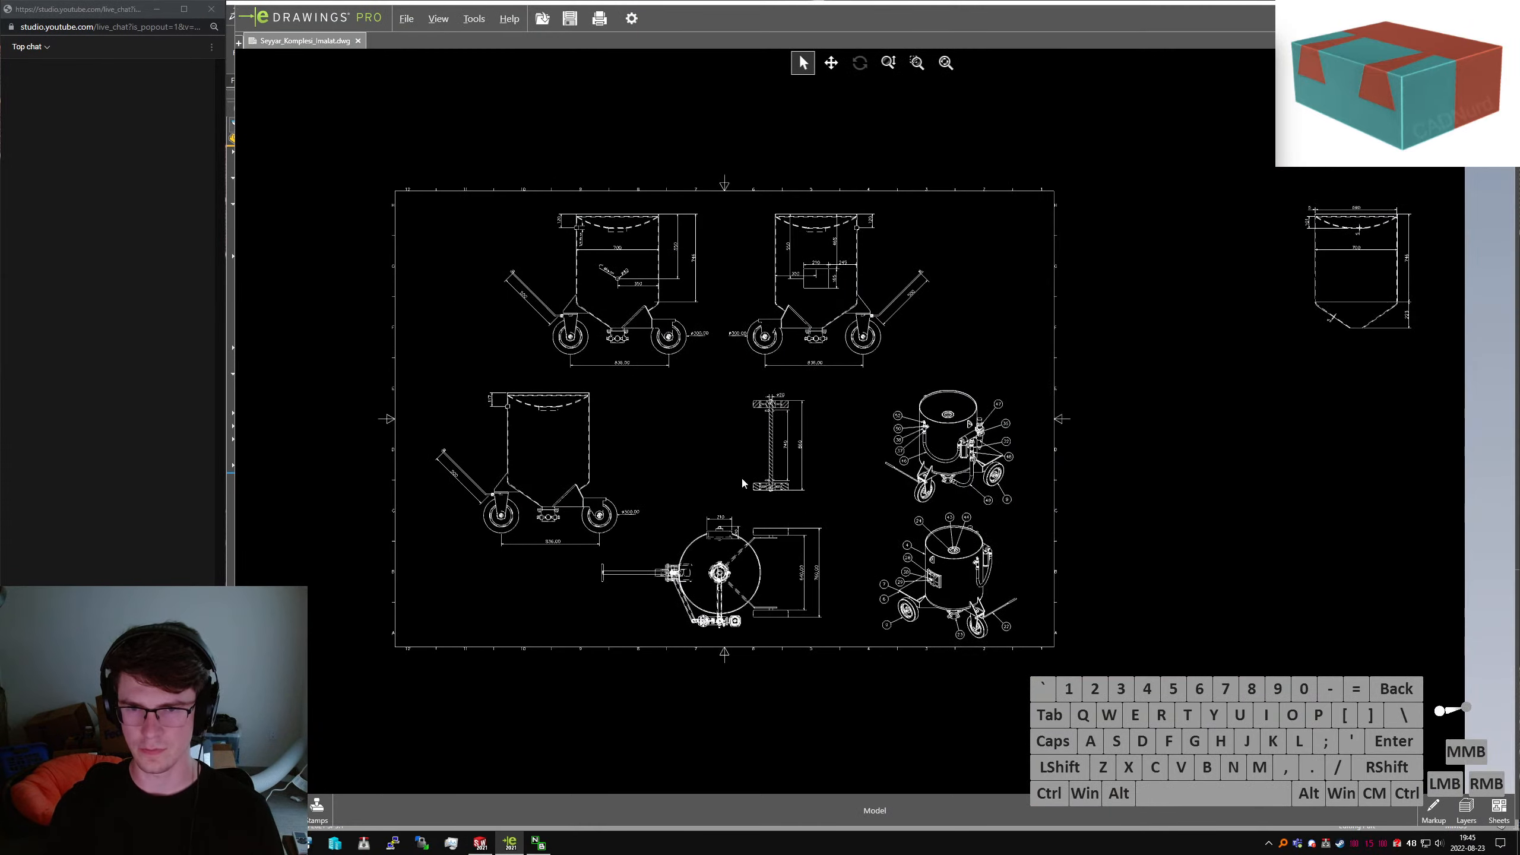
middle_drag(747, 478, 848, 473)
scroll(885, 579, down, 5)
scroll(745, 512, down, 6)
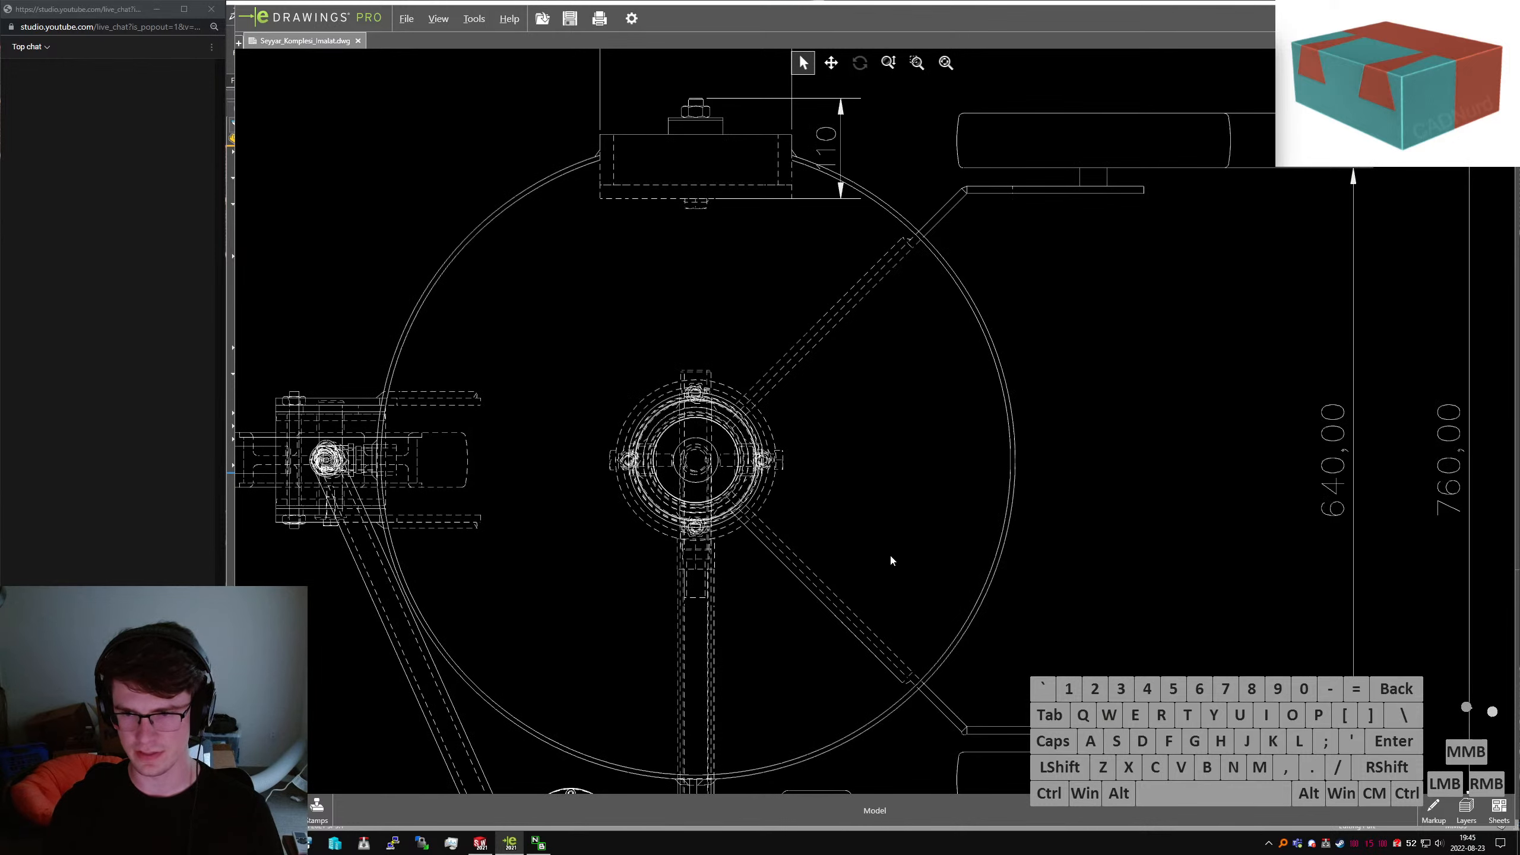
scroll(1012, 521, up, 4)
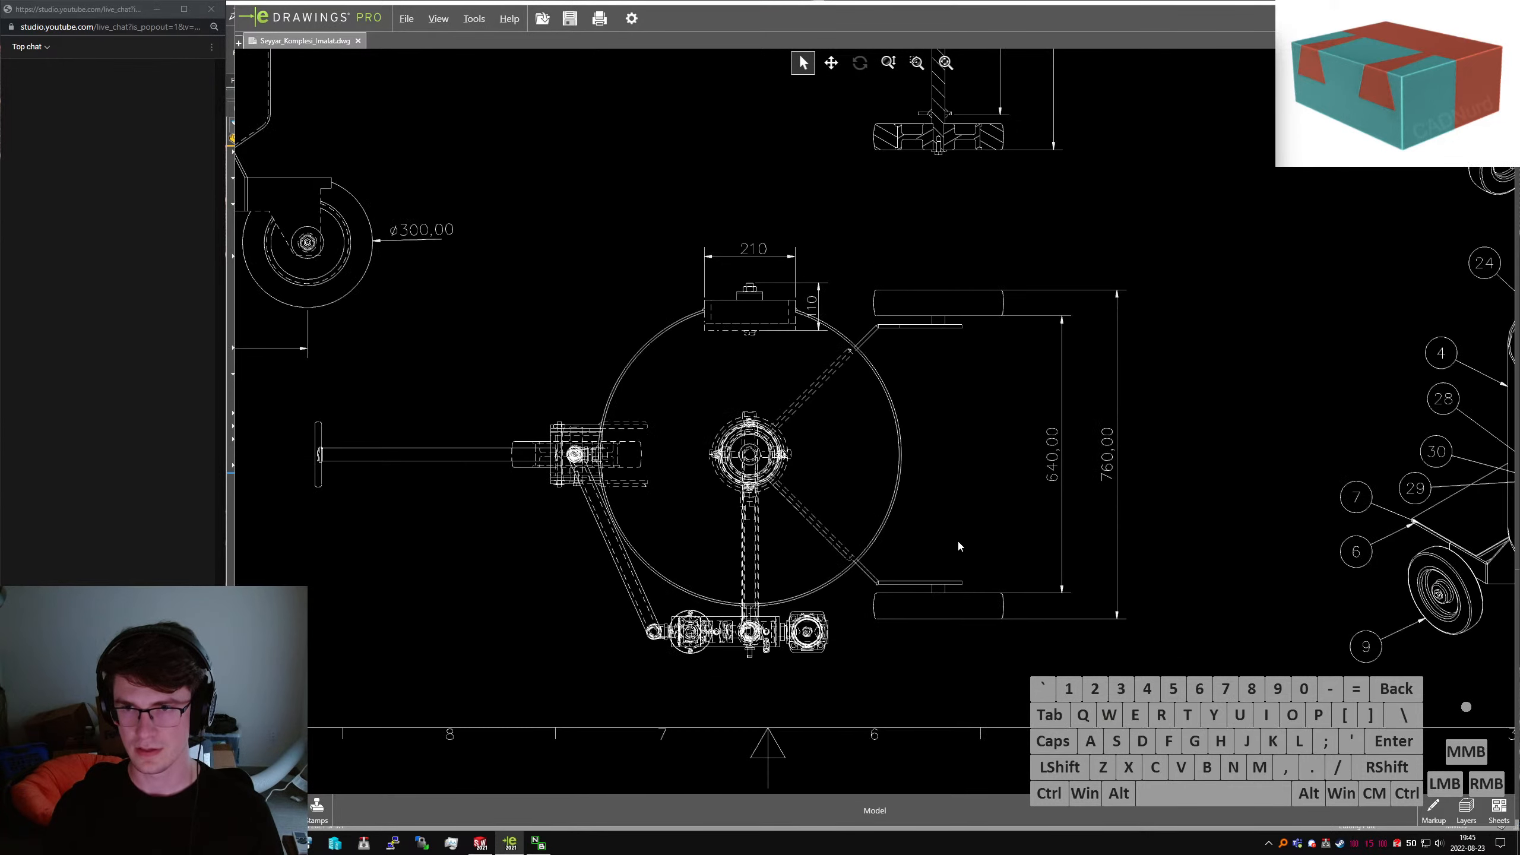
scroll(959, 546, up, 2)
middle_drag(1173, 517, 935, 551)
scroll(1032, 547, down, 4)
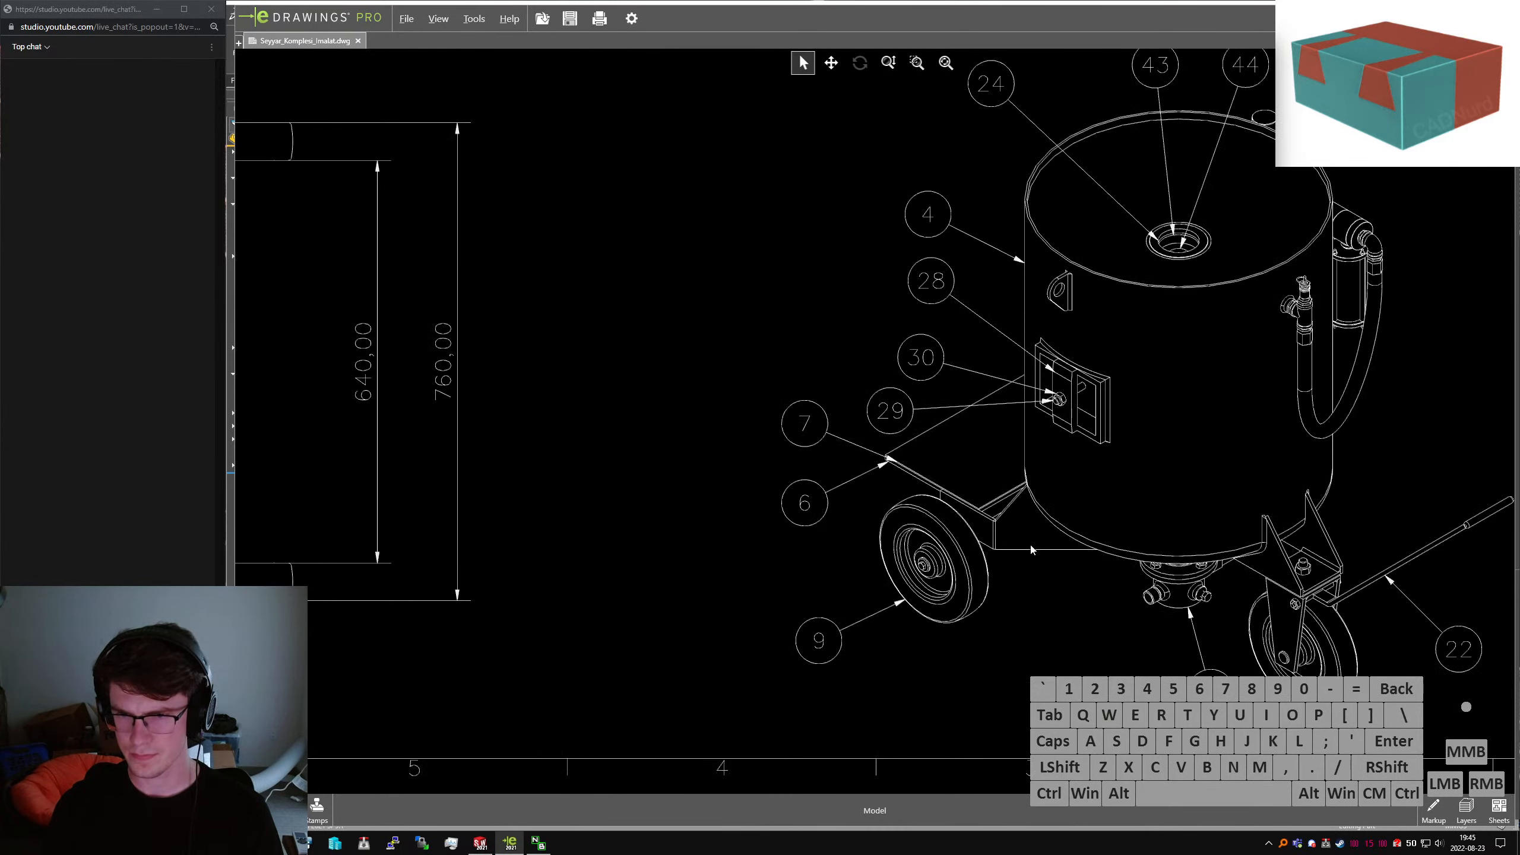
scroll(997, 548, up, 1)
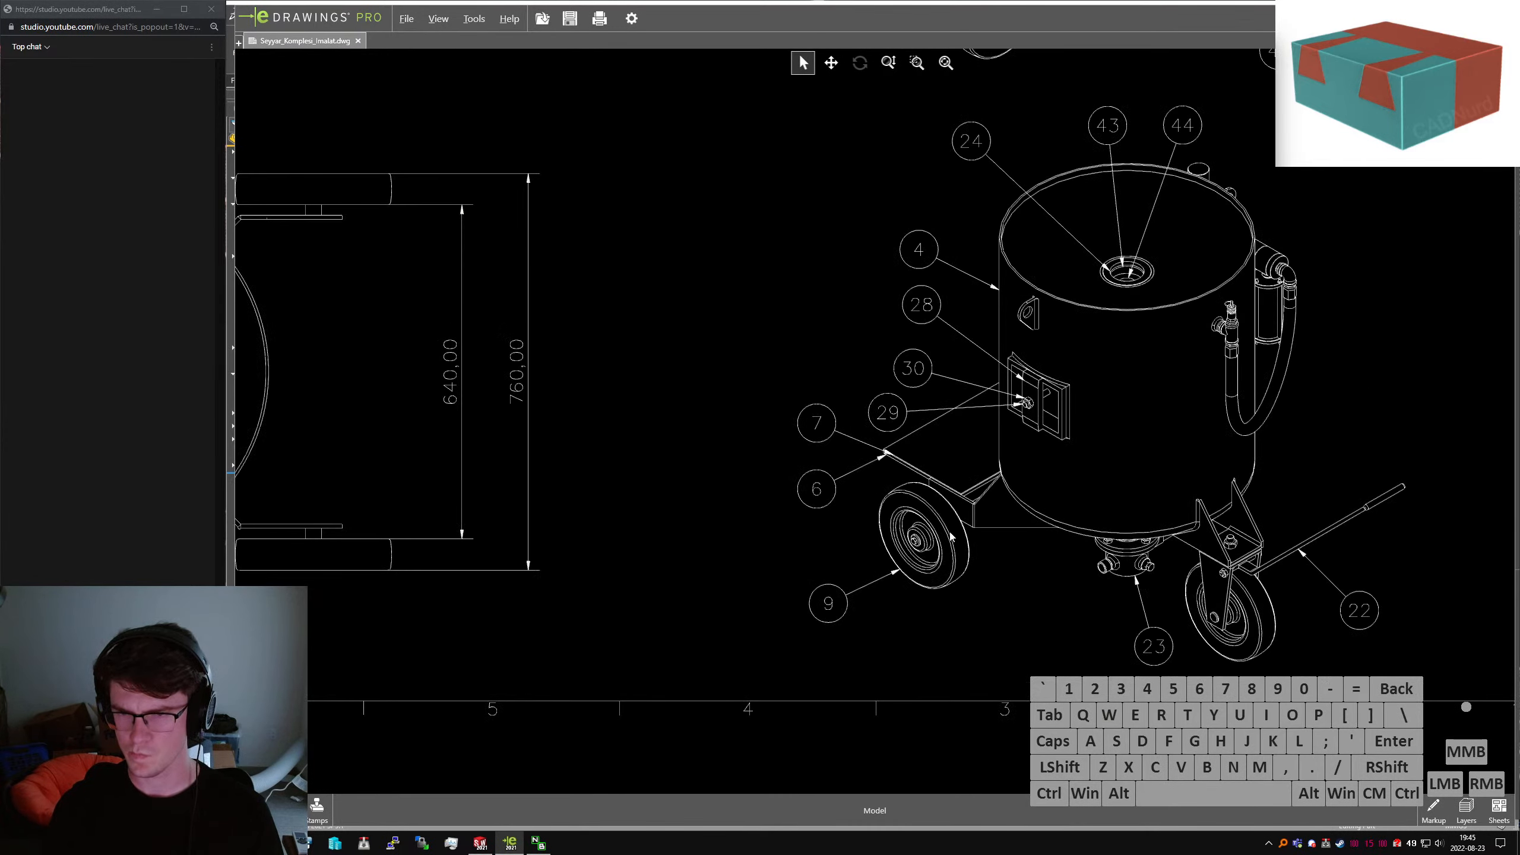
scroll(962, 520, up, 2)
middle_drag(849, 539, 1127, 635)
mouse_move(873, 389)
middle_down()
mouse_move(867, 575)
mouse_move(1101, 796)
middle_up()
middle_drag(1090, 261, 932, 574)
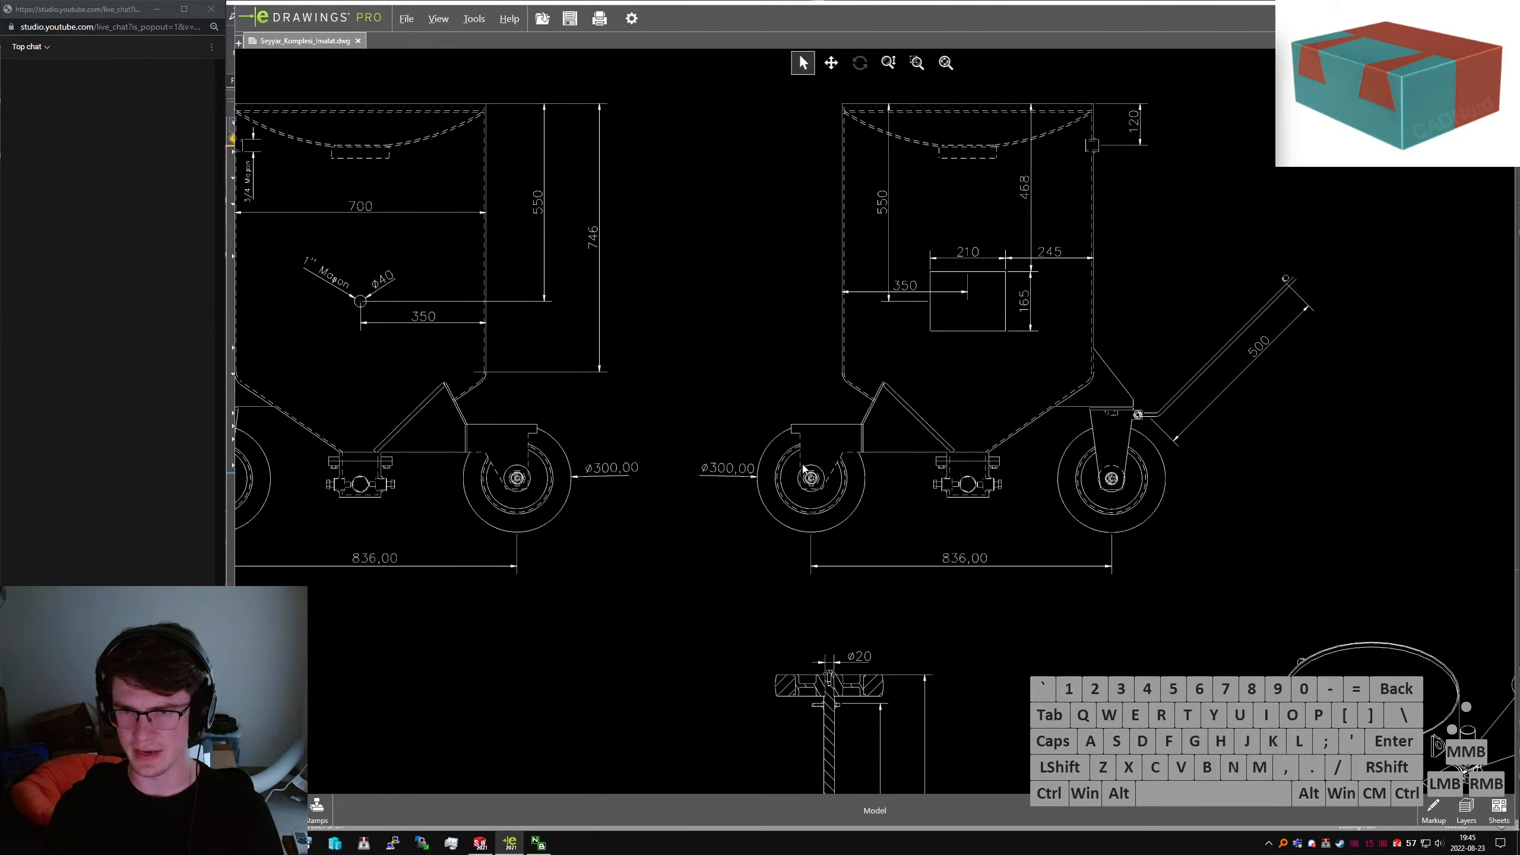
middle_drag(996, 565, 755, 184)
mouse_move(981, 556)
middle_down()
mouse_move(916, 409)
mouse_move(906, 195)
middle_up()
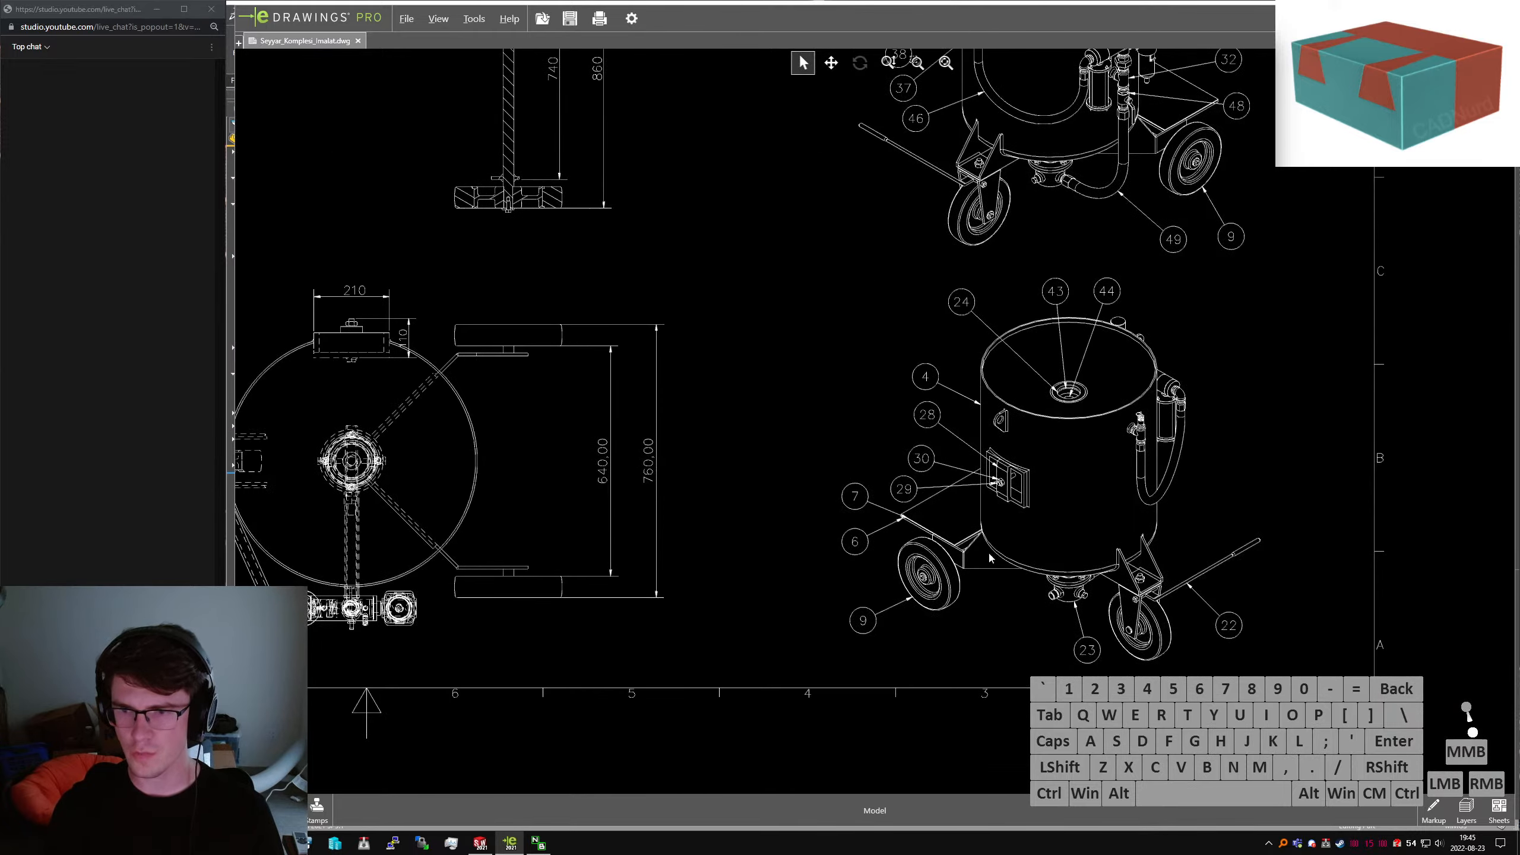
middle_drag(751, 546, 875, 540)
scroll(1088, 542, up, 10)
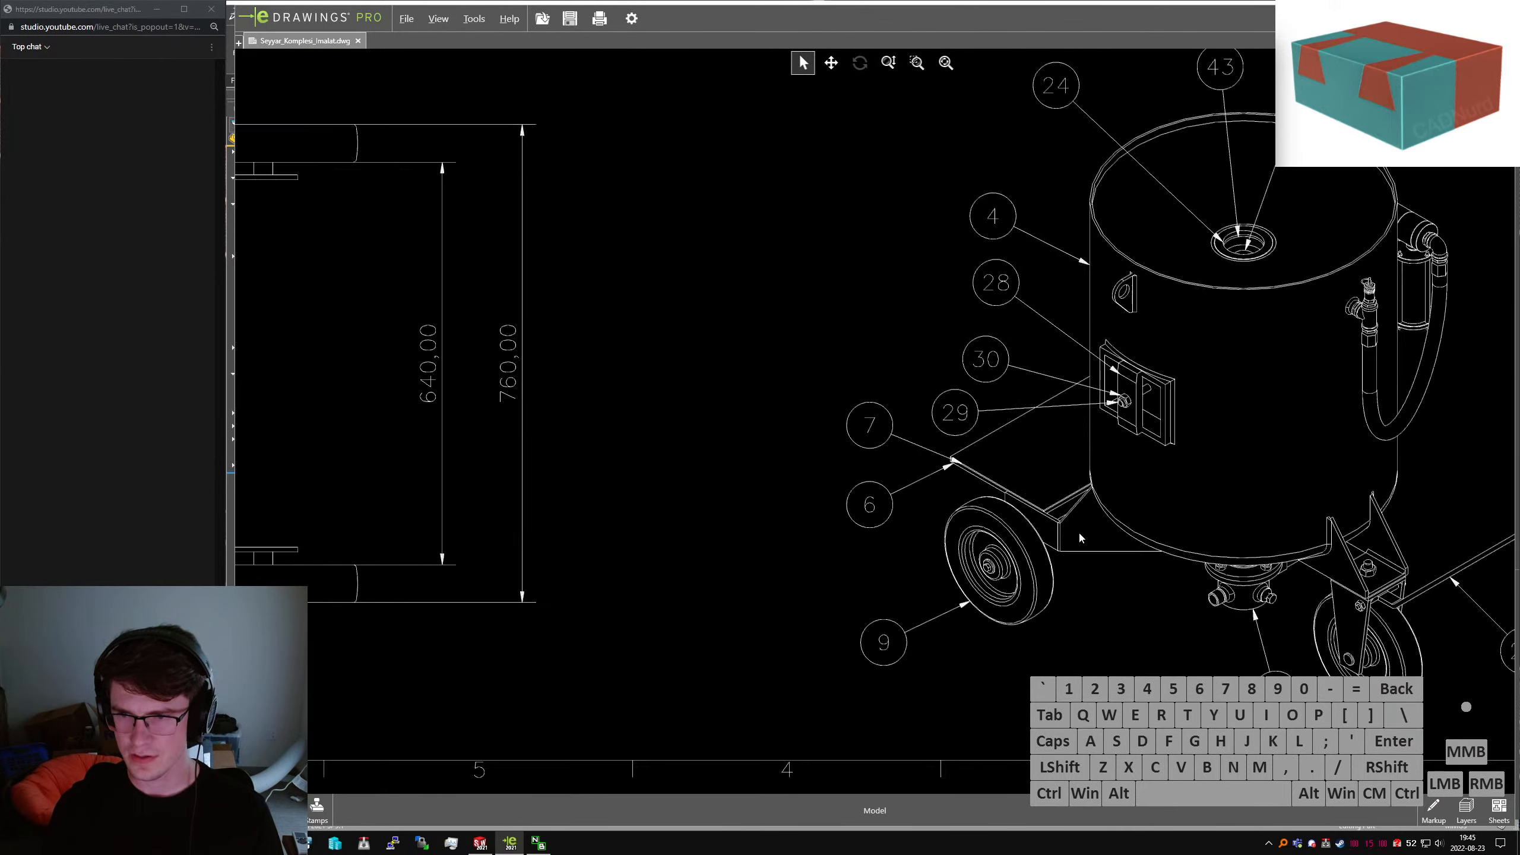
scroll(1015, 464, up, 3)
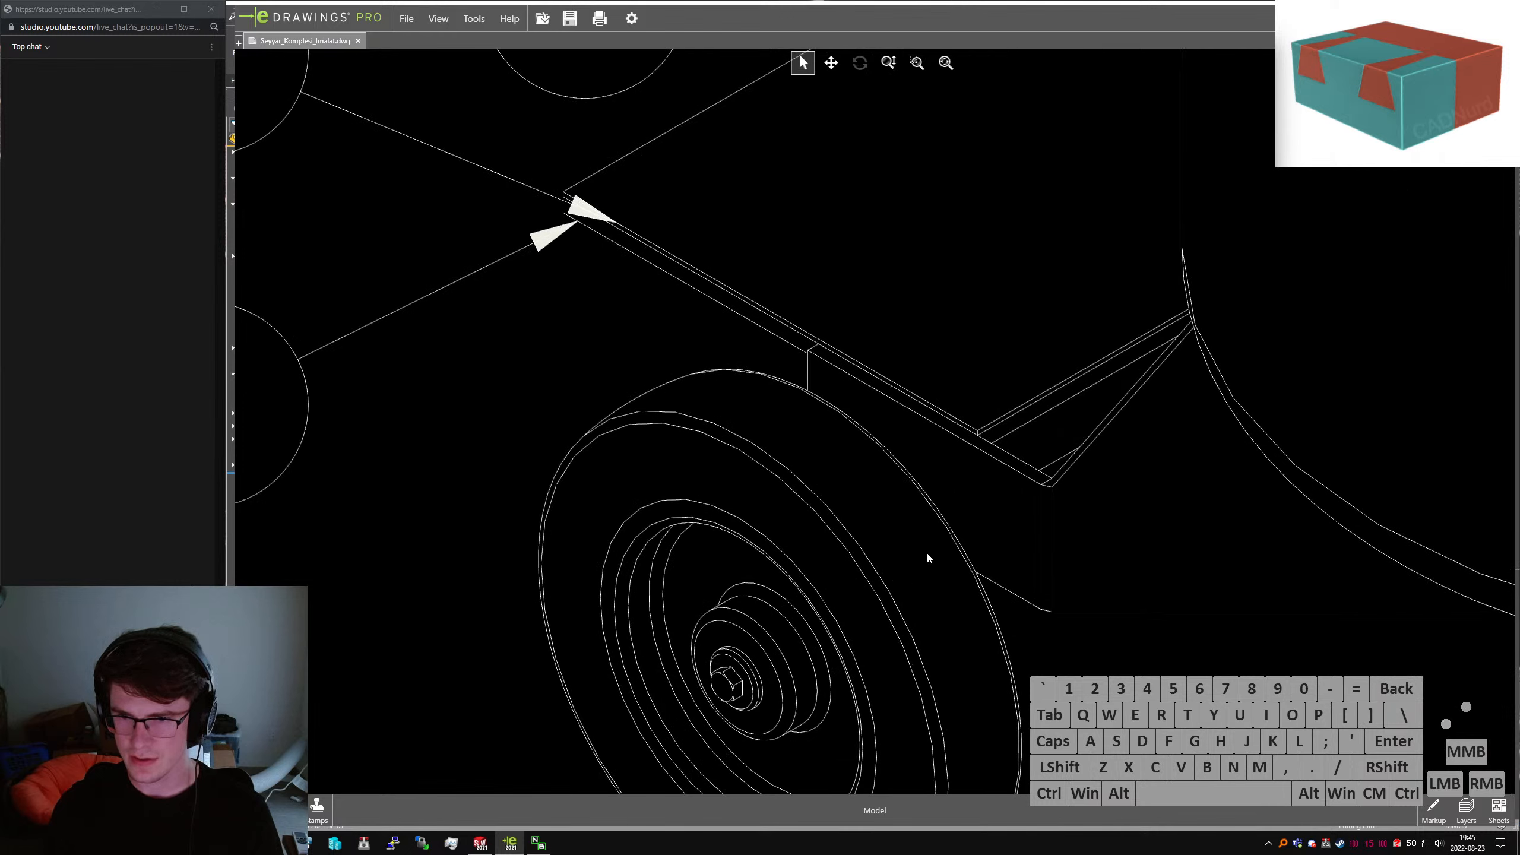
scroll(1072, 502, down, 6)
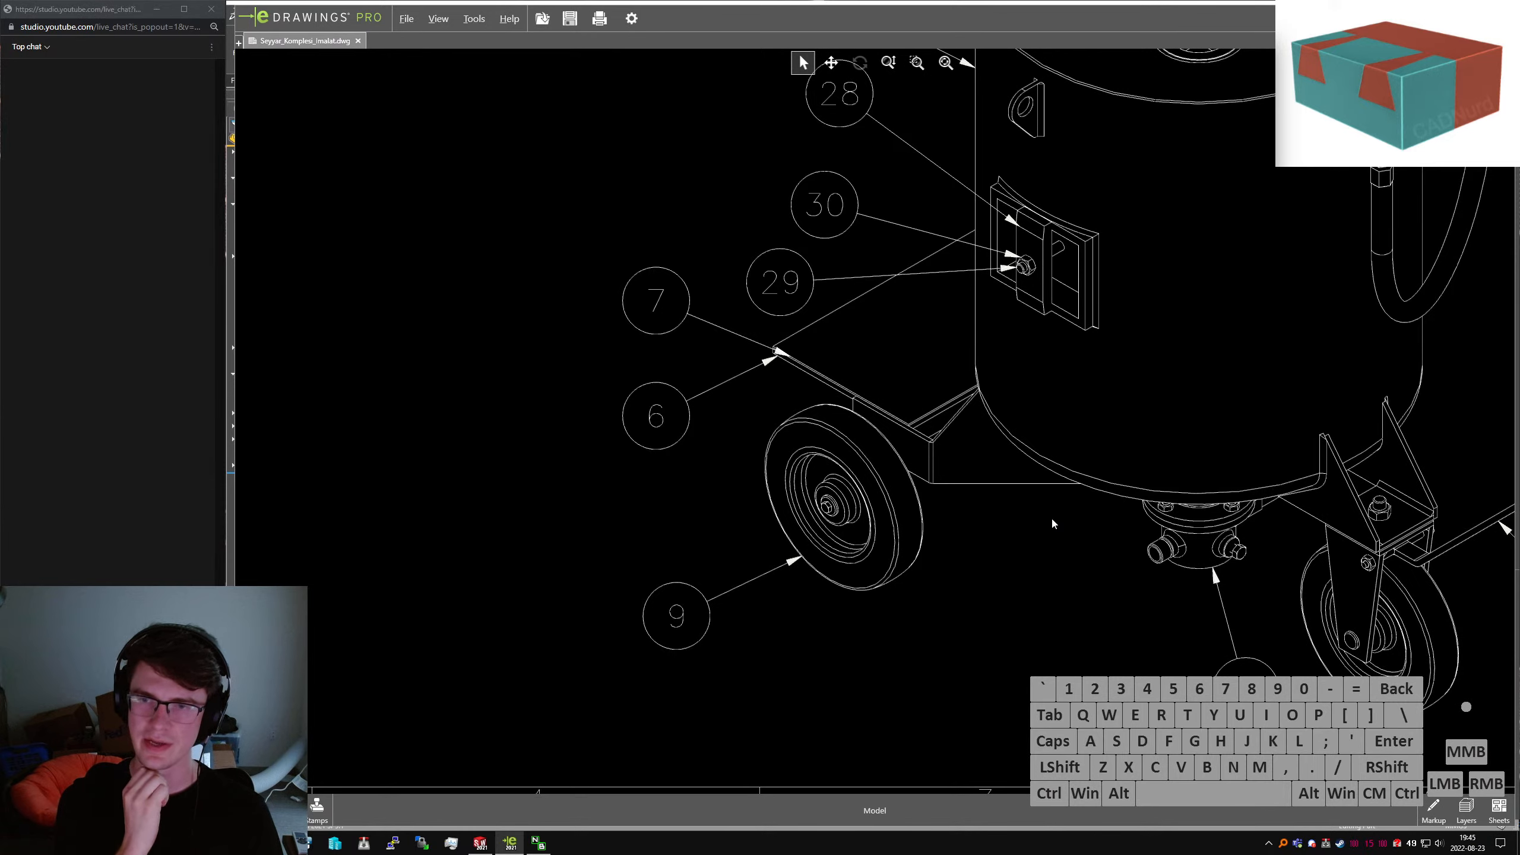
scroll(1029, 520, down, 5)
scroll(772, 490, down, 2)
mouse_move(746, 517)
middle_down()
mouse_move(1125, 568)
mouse_move(1185, 612)
middle_up()
middle_drag(863, 486, 1079, 640)
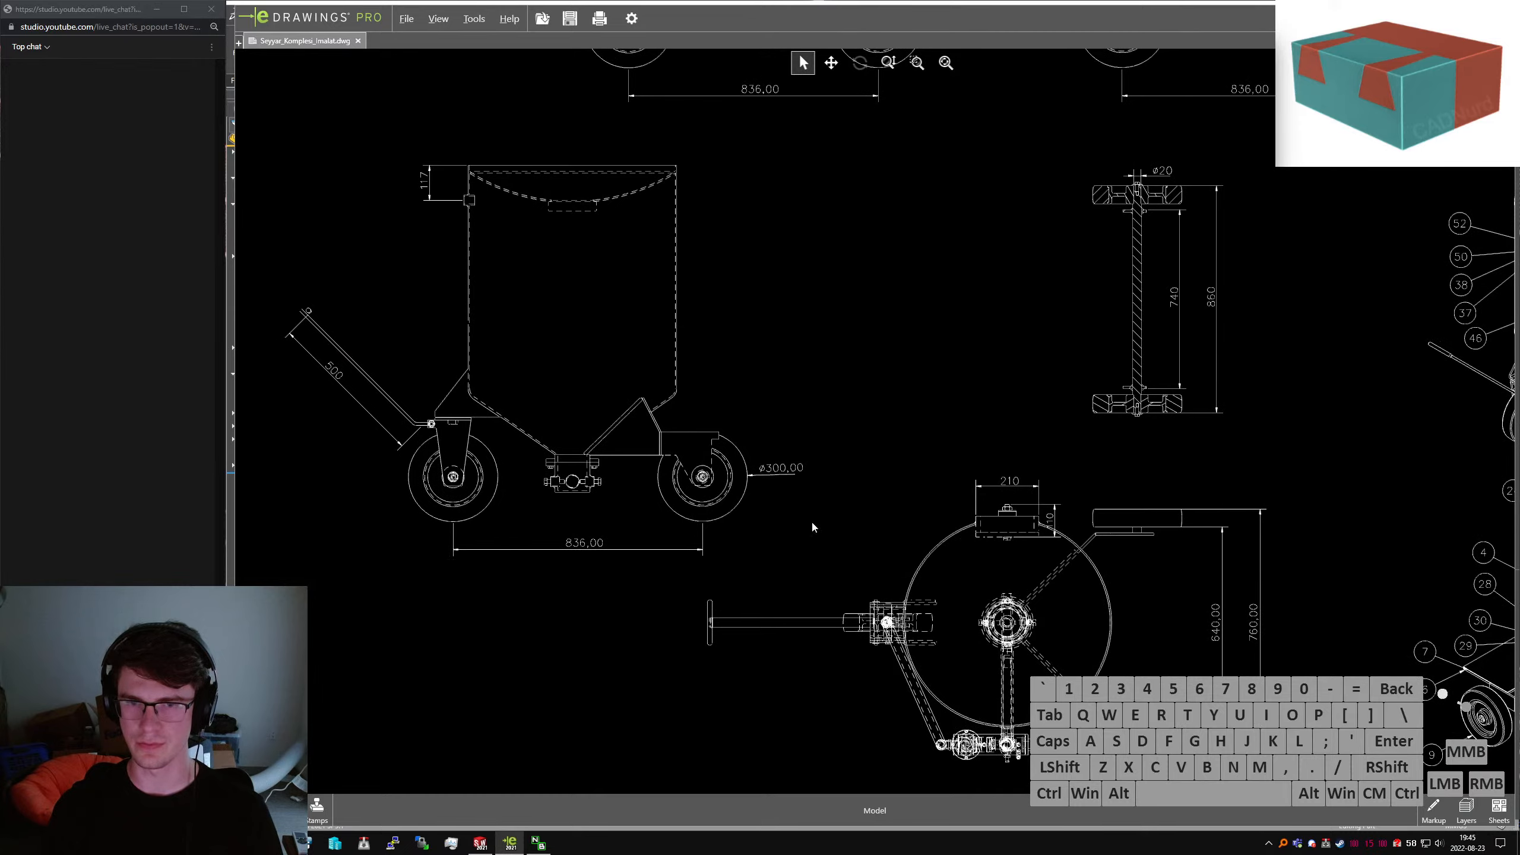
middle_drag(1300, 516, 858, 637)
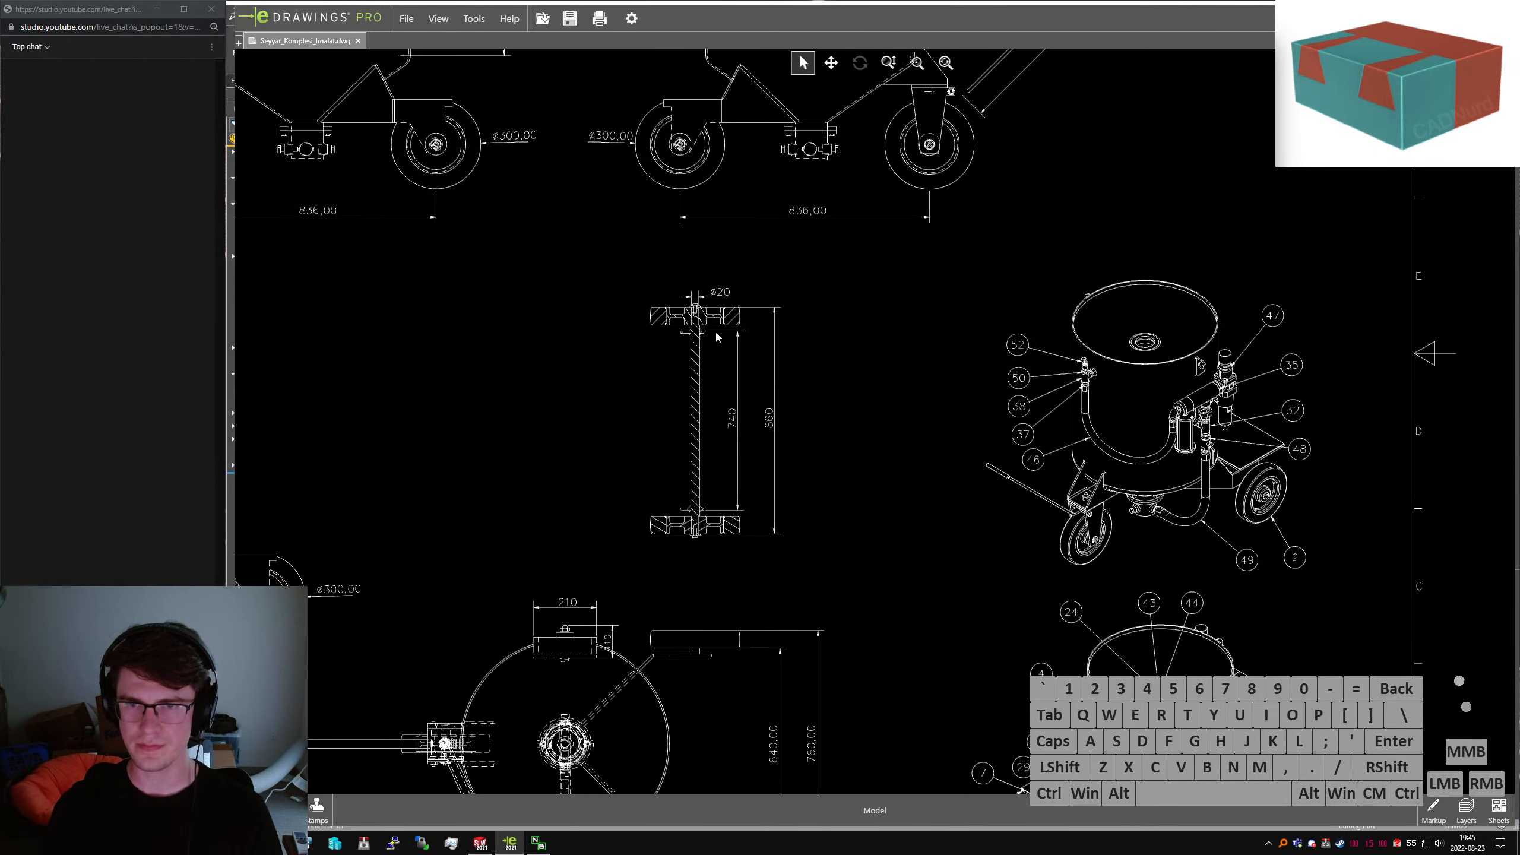
scroll(730, 354, up, 8)
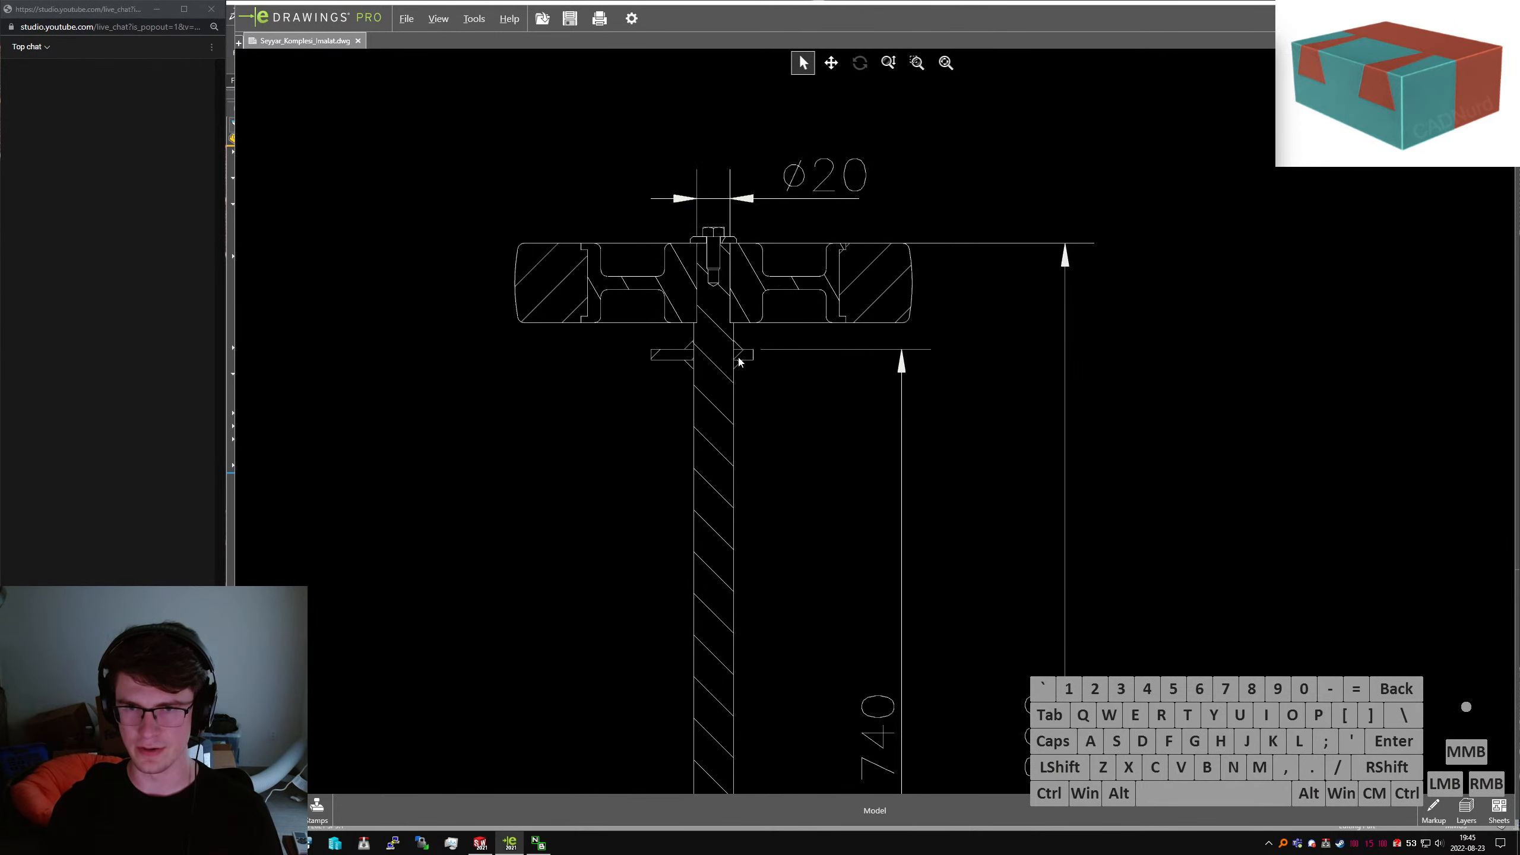
scroll(740, 359, down, 5)
middle_drag(863, 628, 853, 572)
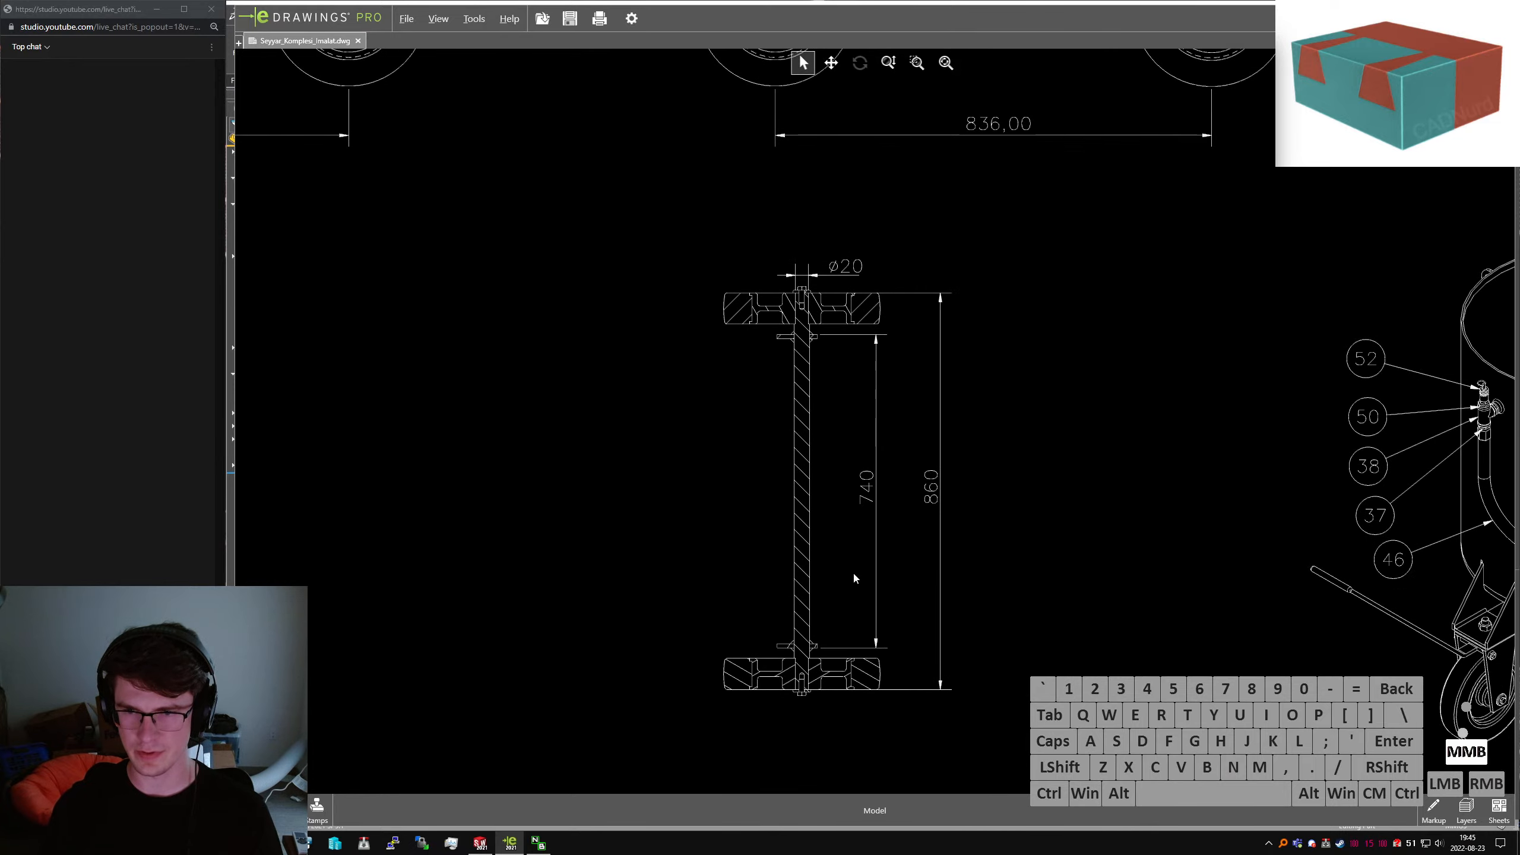
scroll(846, 571, up, 1)
scroll(826, 652, down, 6)
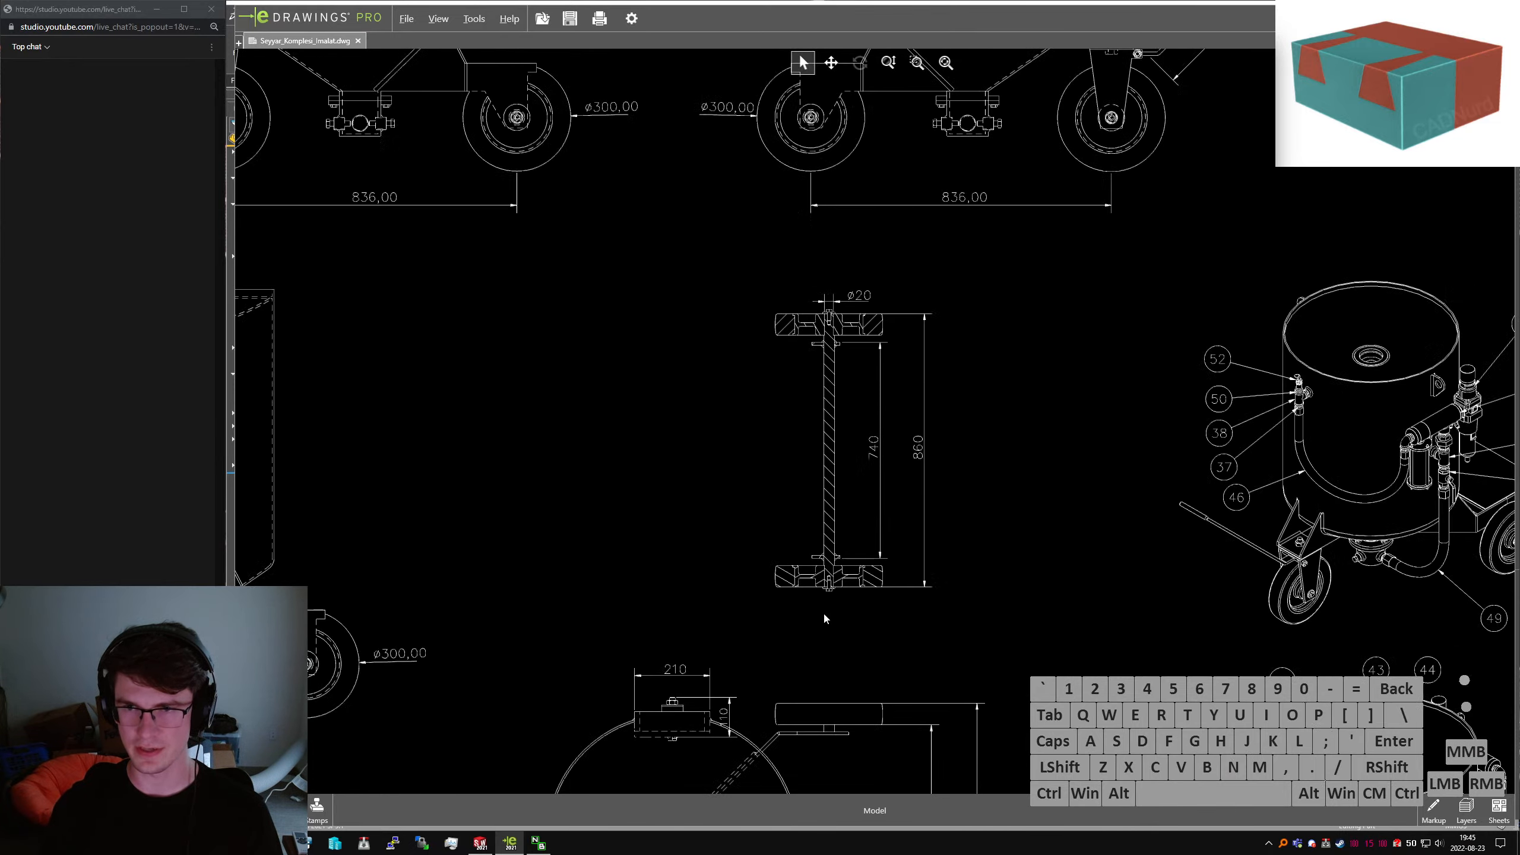
middle_drag(852, 647, 834, 497)
scroll(836, 500, up, 5)
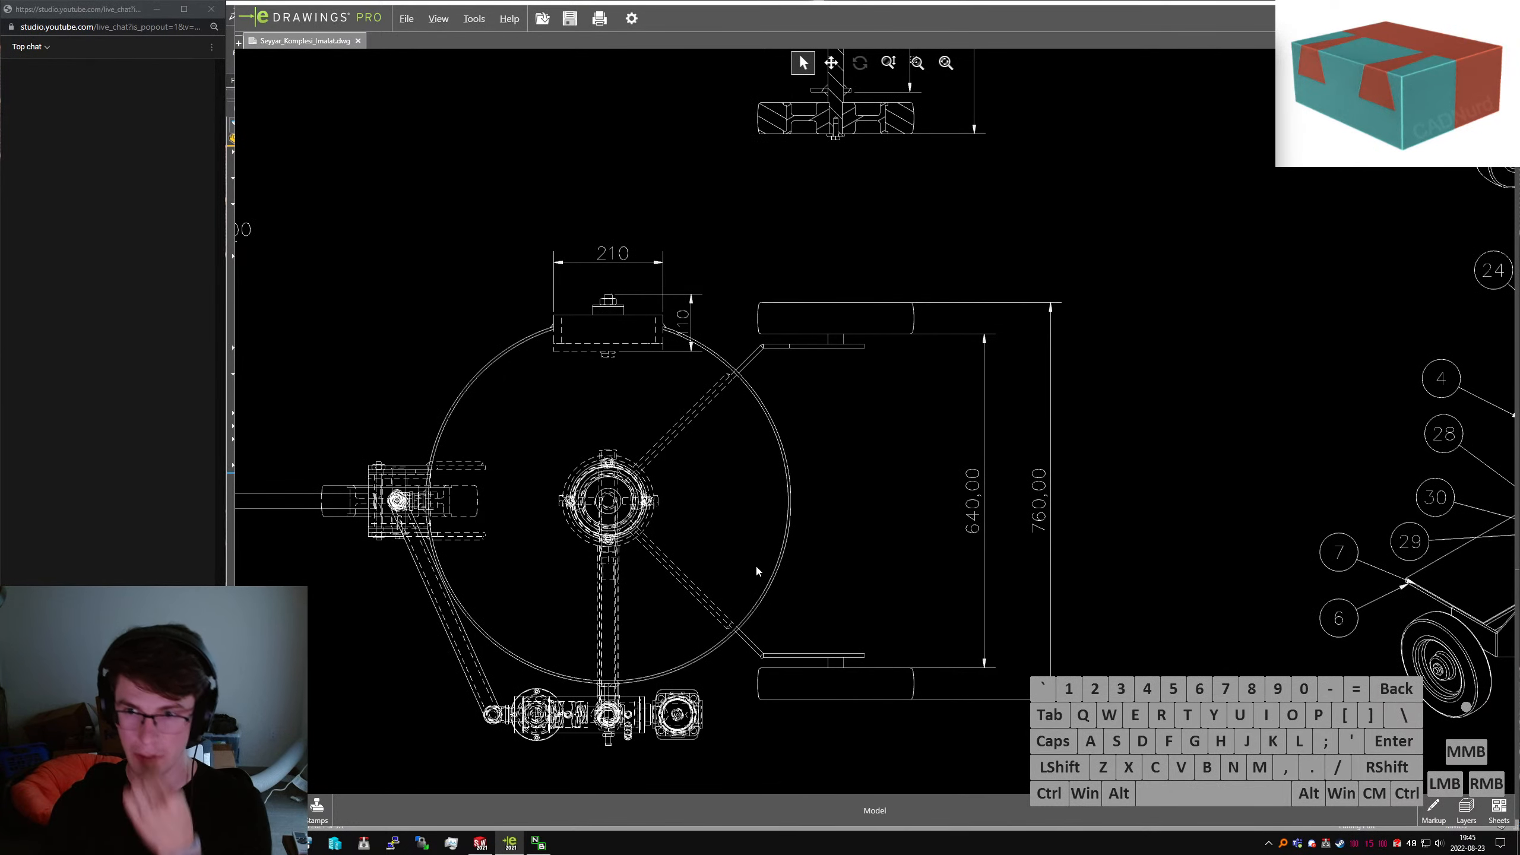
scroll(750, 566, down, 6)
scroll(688, 486, up, 8)
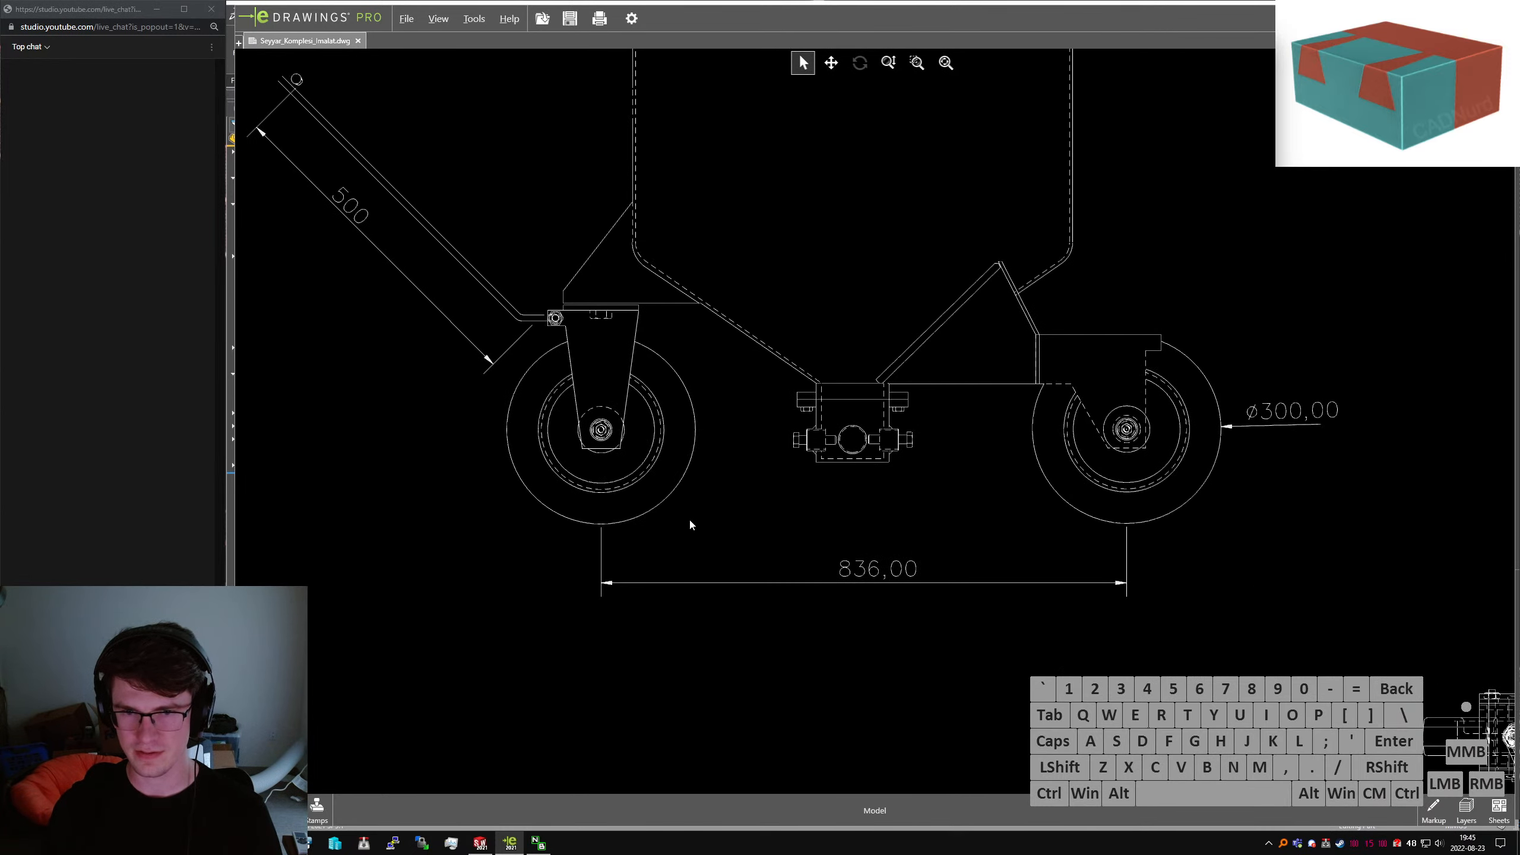
scroll(775, 572, down, 5)
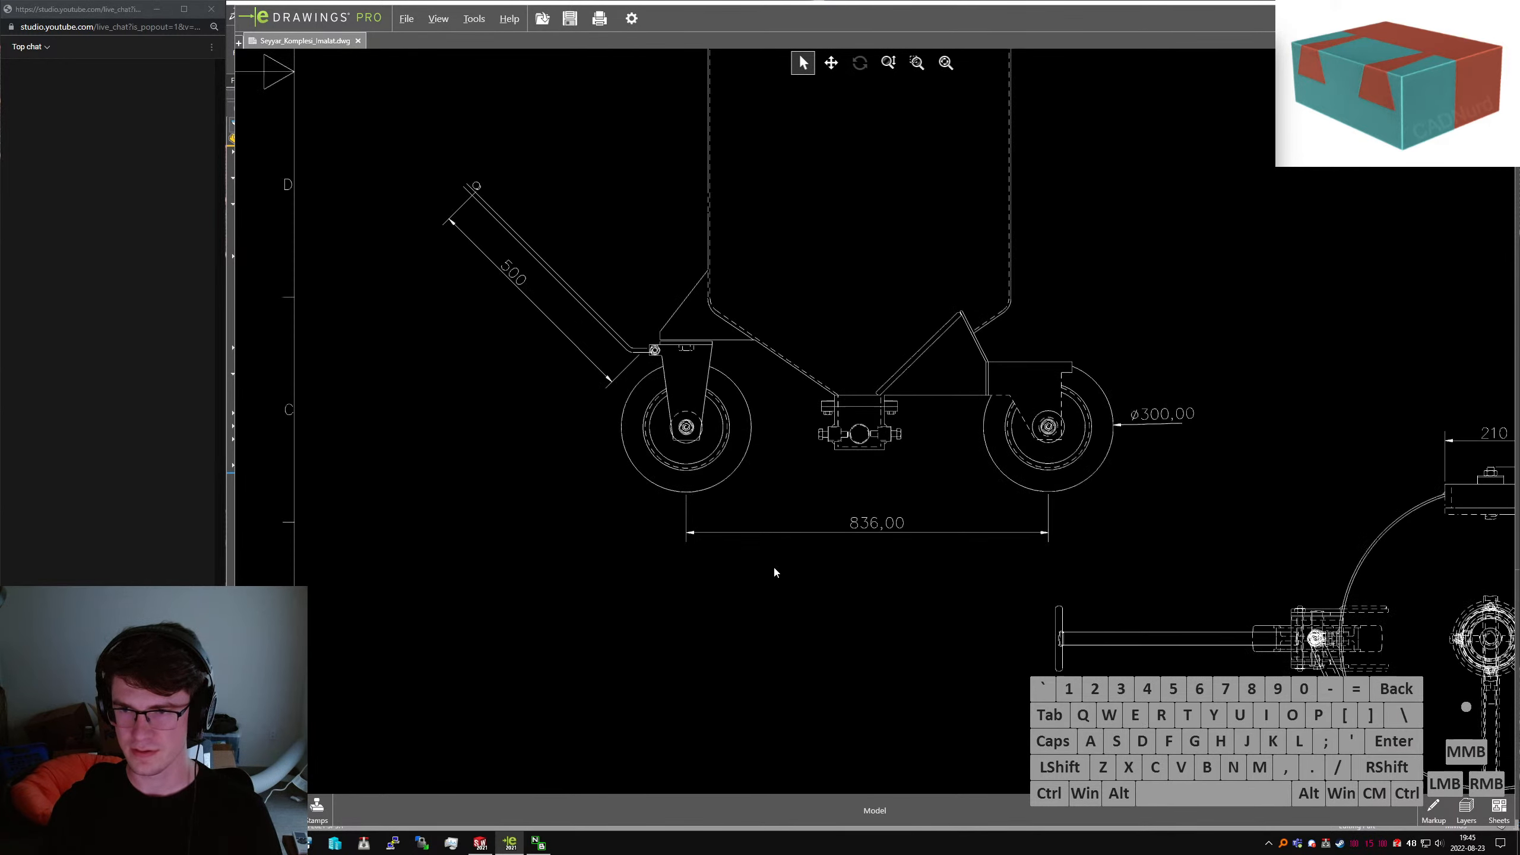
Return to the Sandblasting Cart part, view it from below, and start then cancel a sketch
click(481, 843)
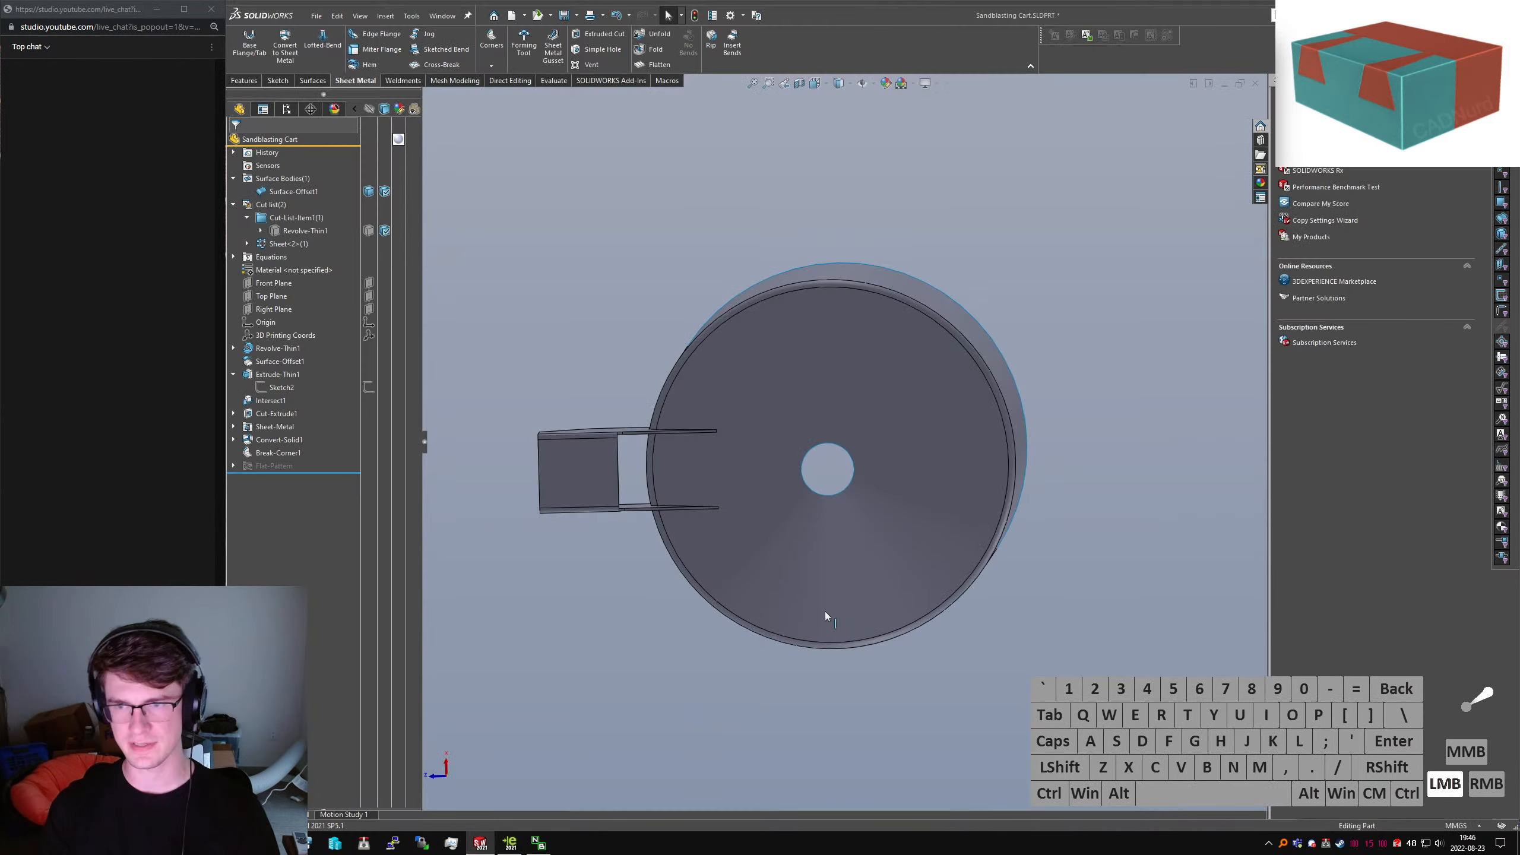
click(907, 483)
middle_drag(908, 482, 905, 461)
key(ctrl+6)
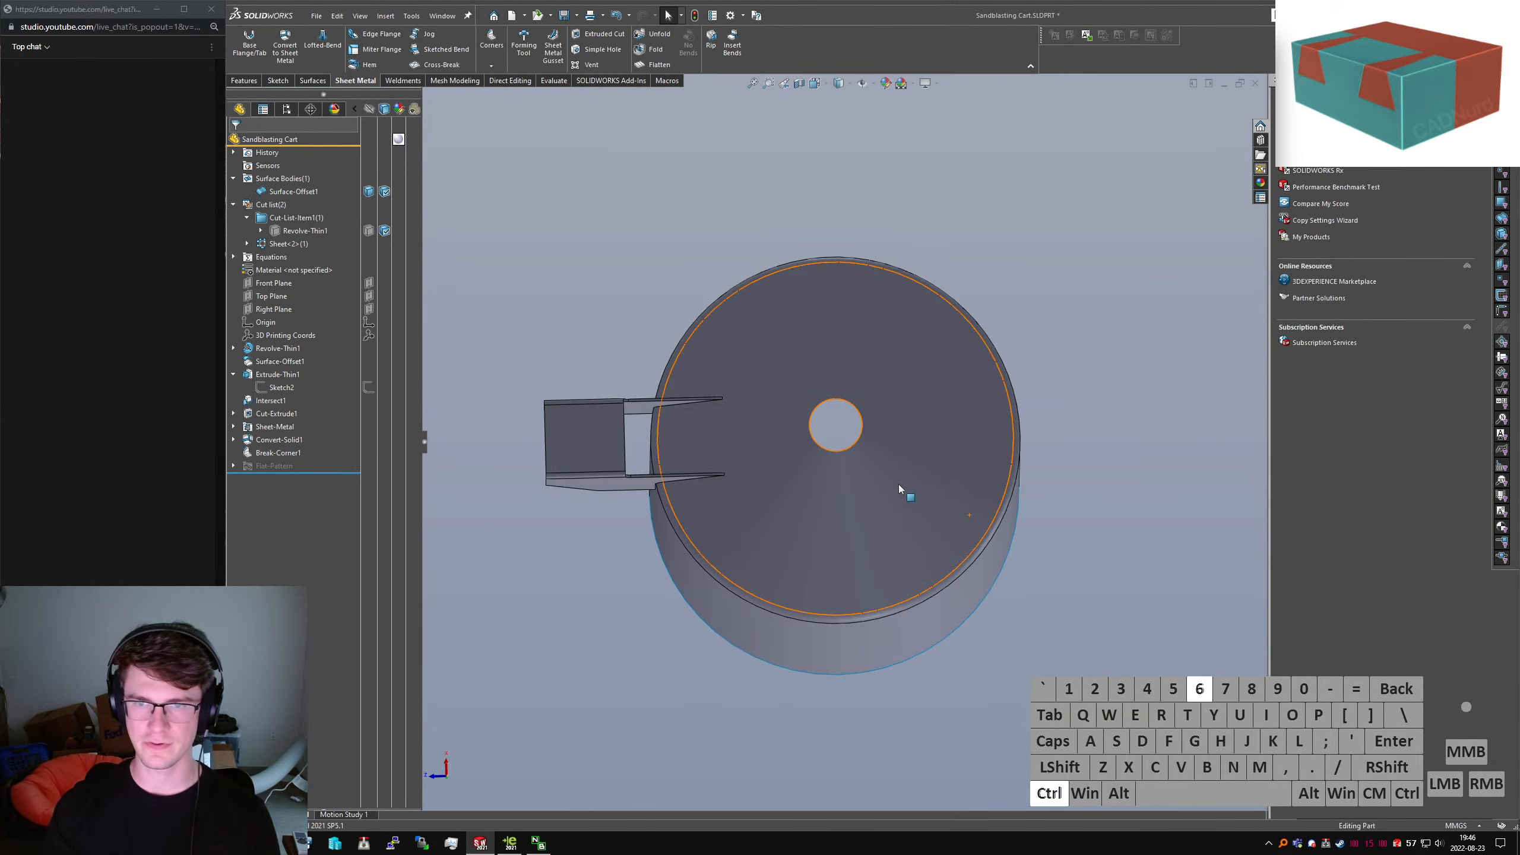
click(278, 81)
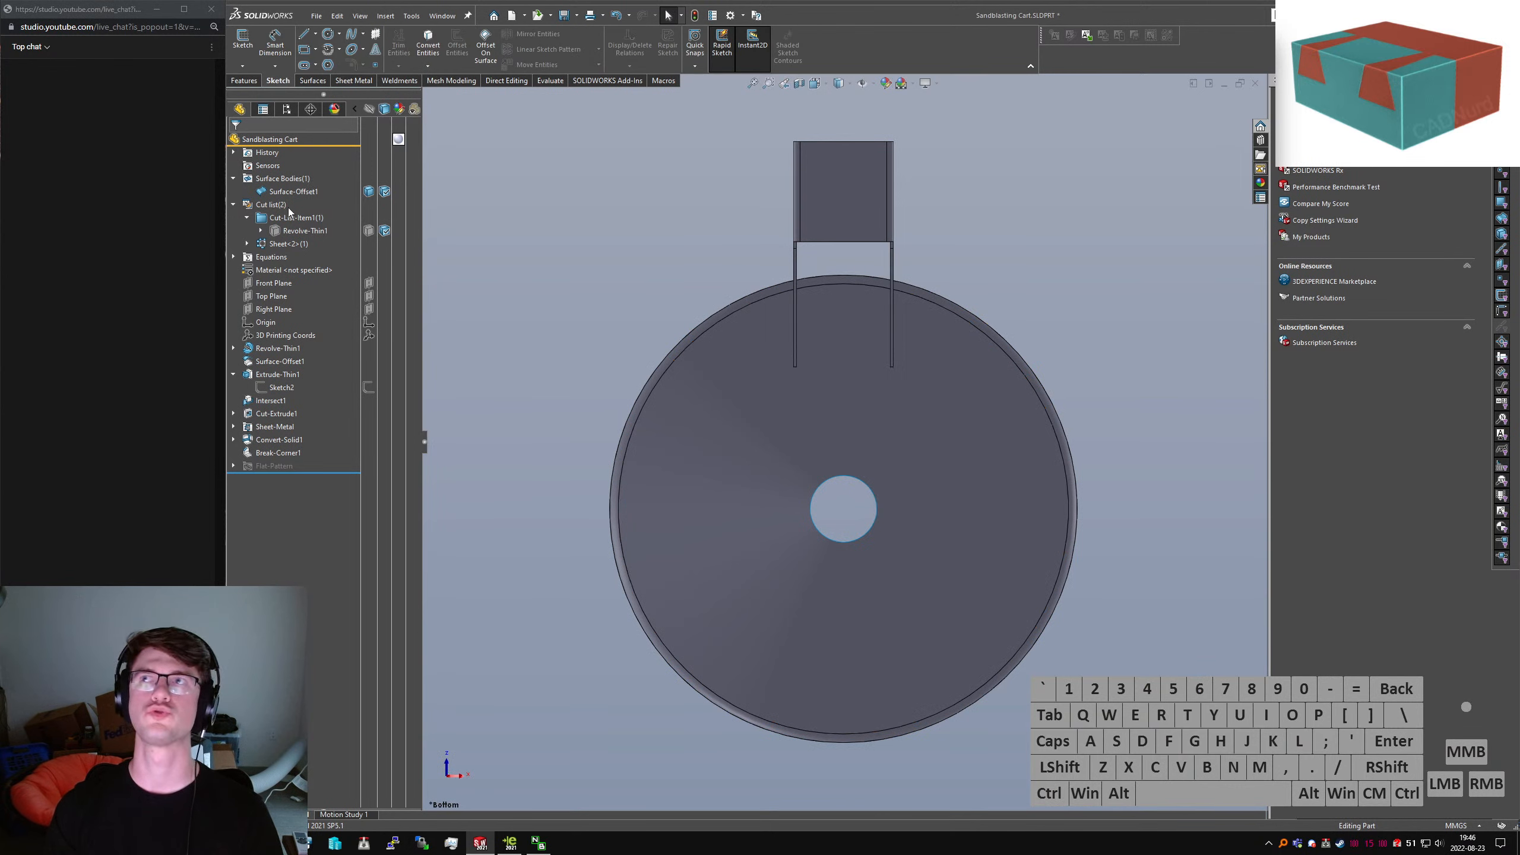
click(242, 45)
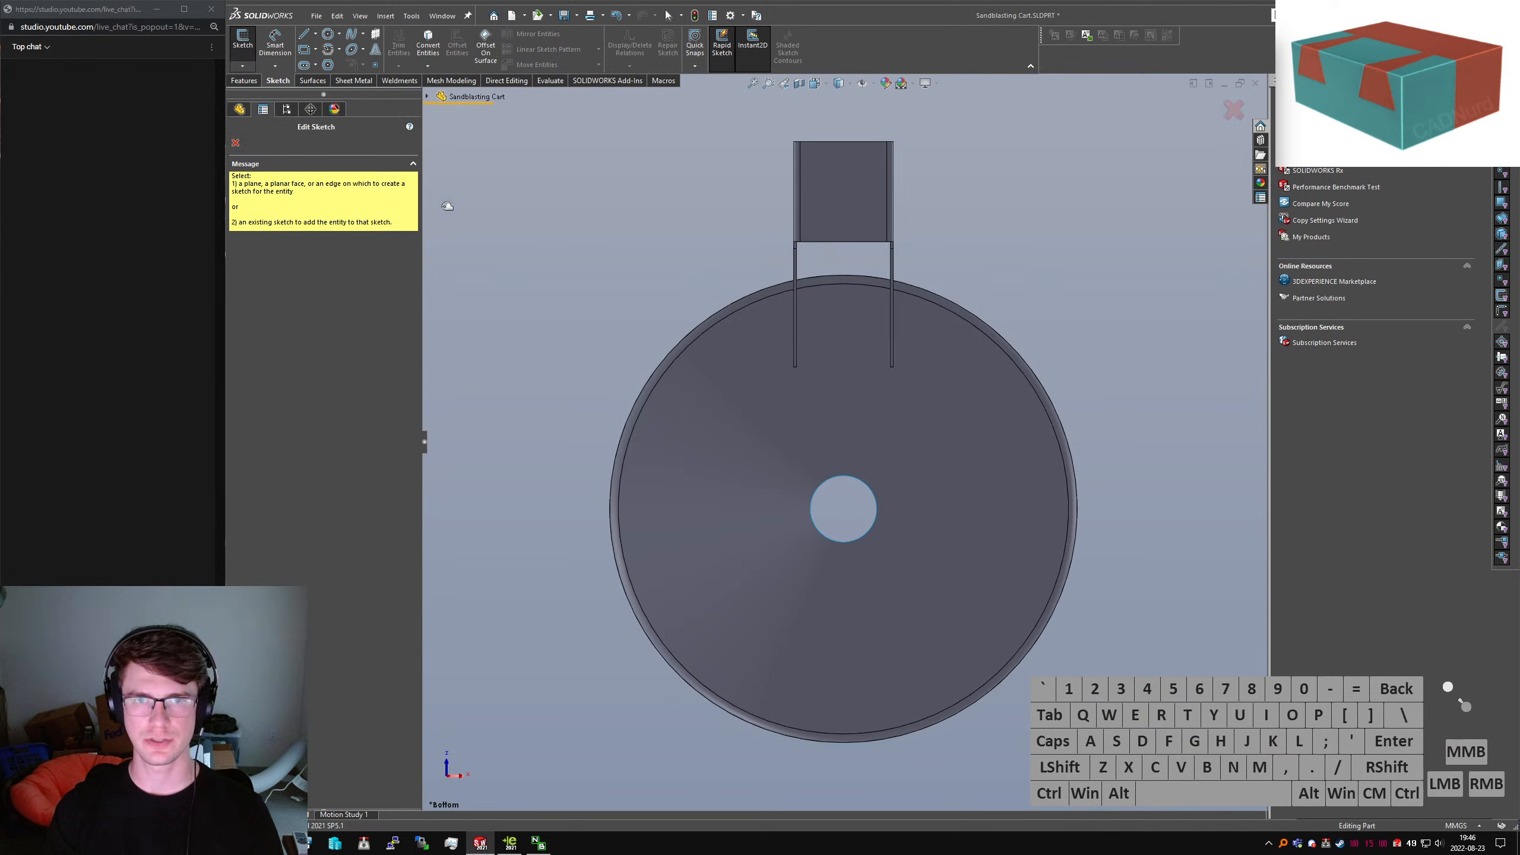
click(466, 176)
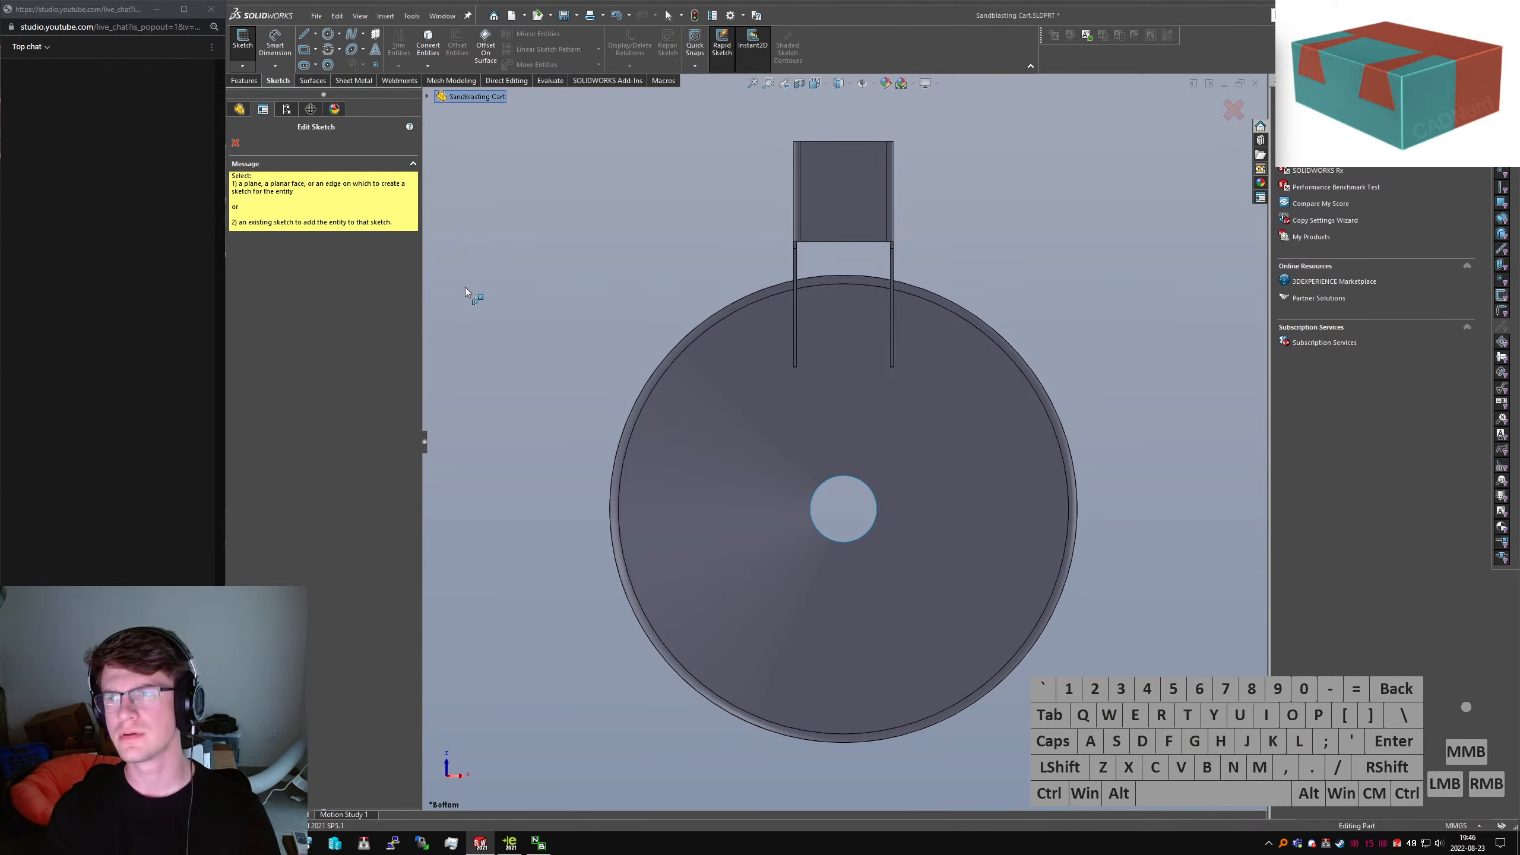
click(237, 144)
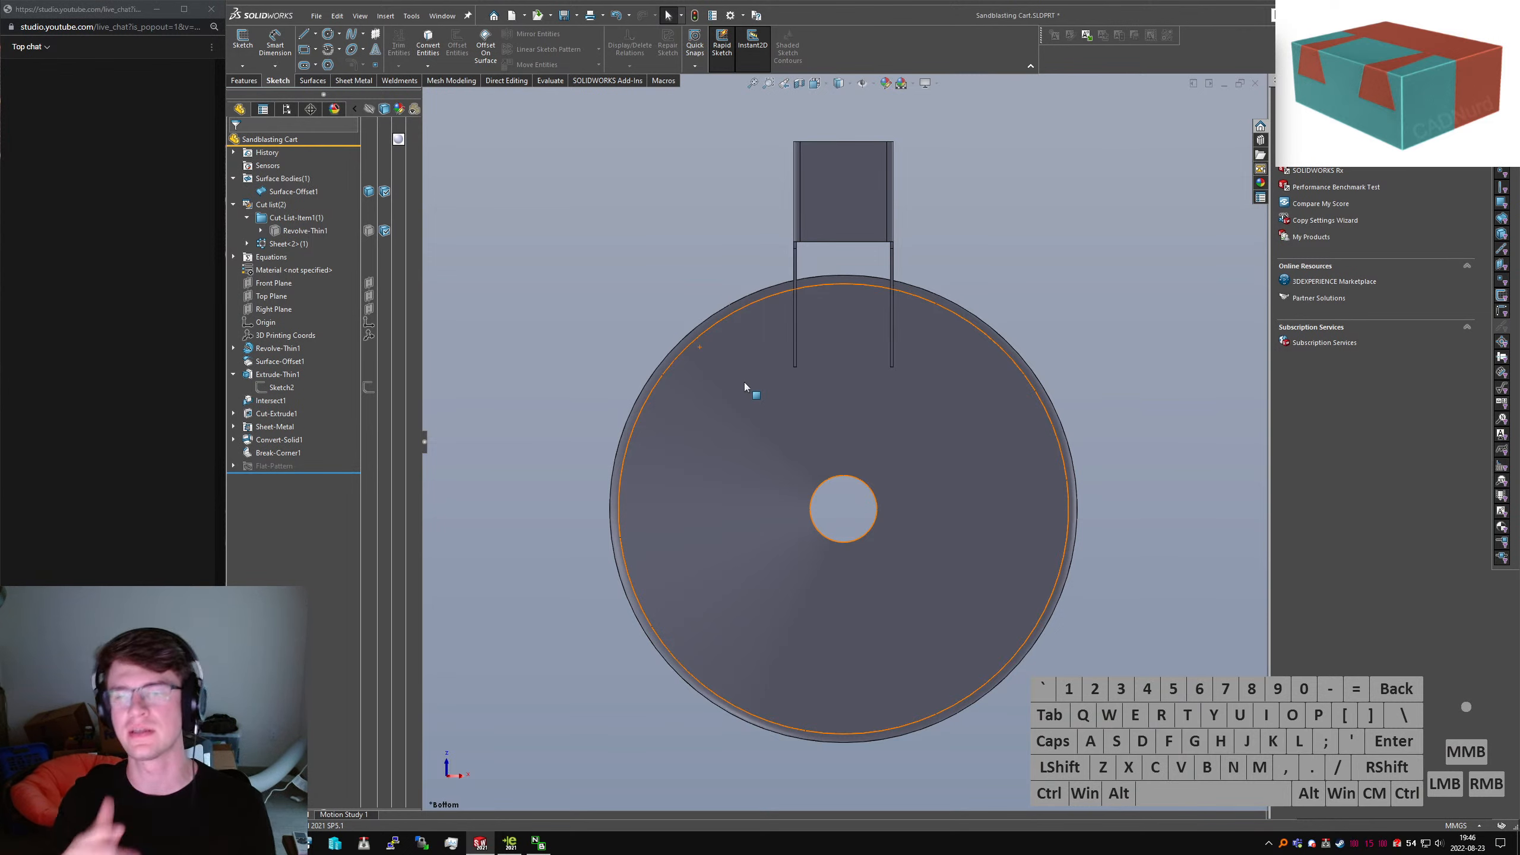
Orbit the tank around and settle on an upright side view of the hopper
middle_drag(1024, 496, 981, 537)
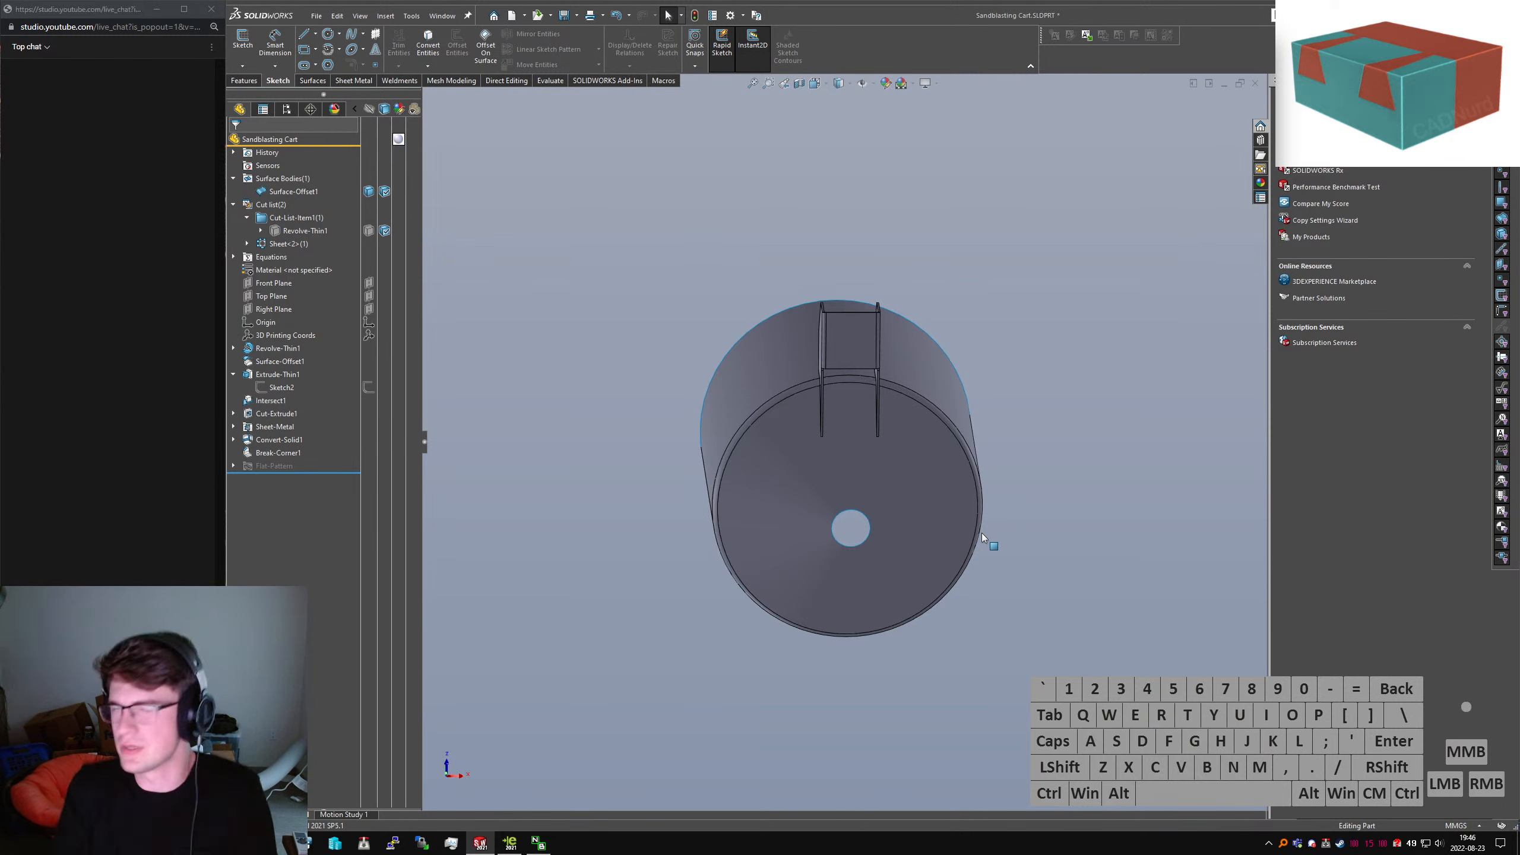
middle_drag(898, 377, 948, 499)
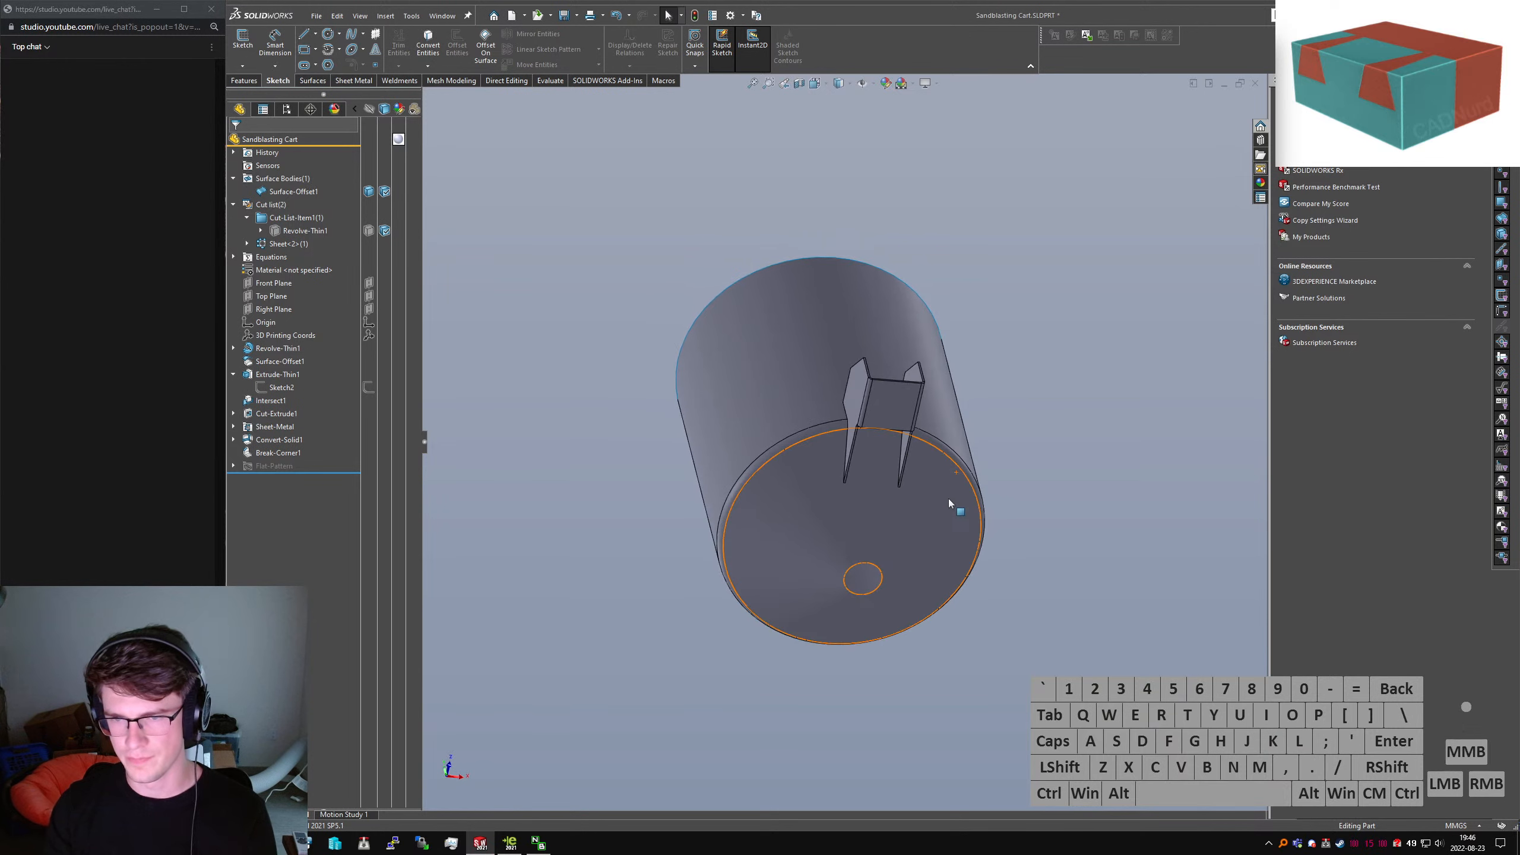
key(ctrl+6)
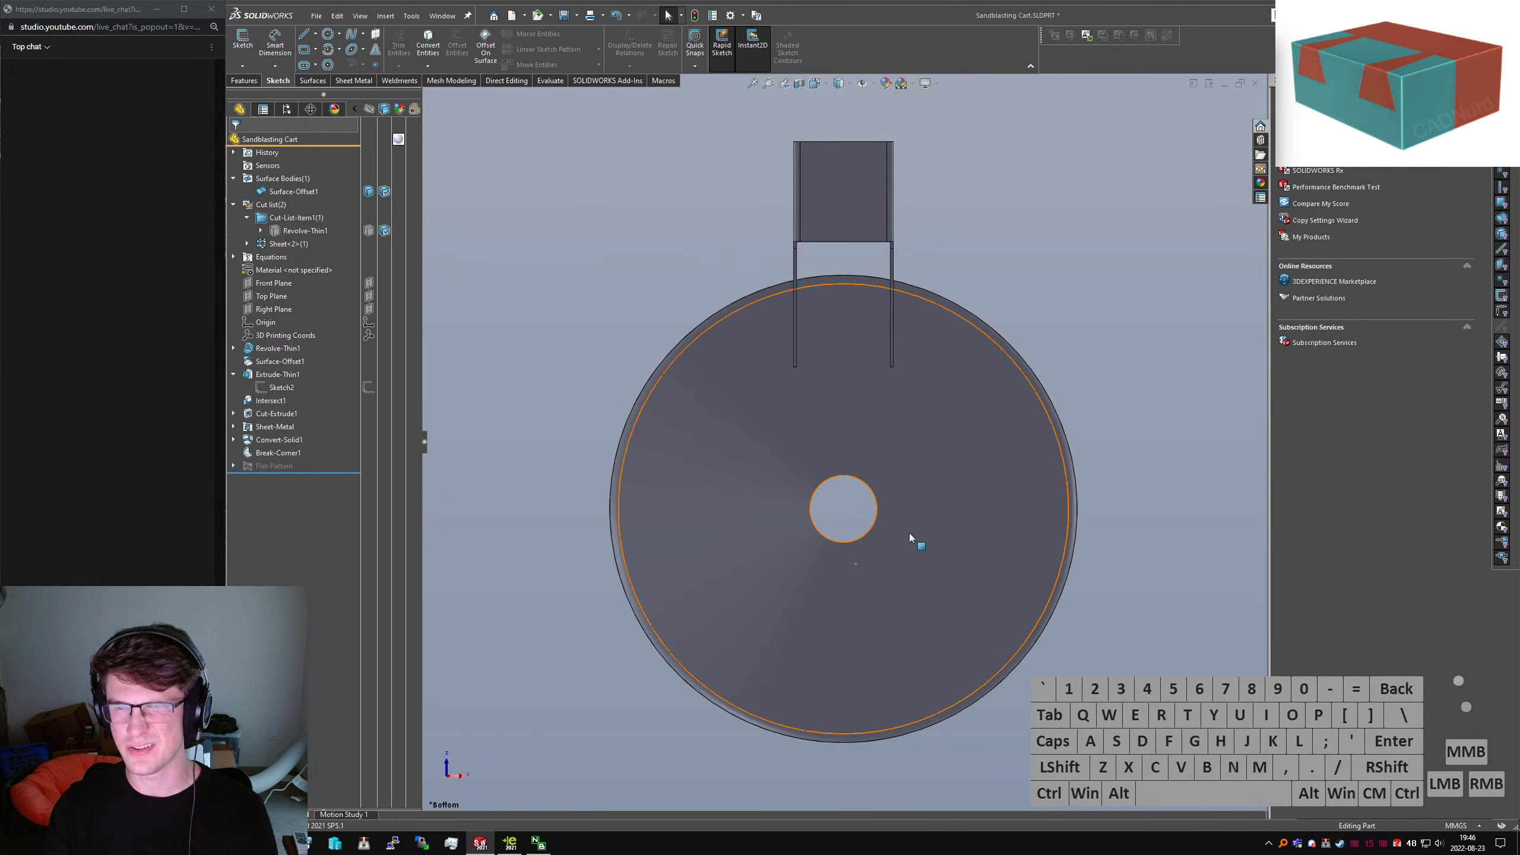
middle_drag(898, 510, 867, 479)
middle_drag(516, 329, 760, 472)
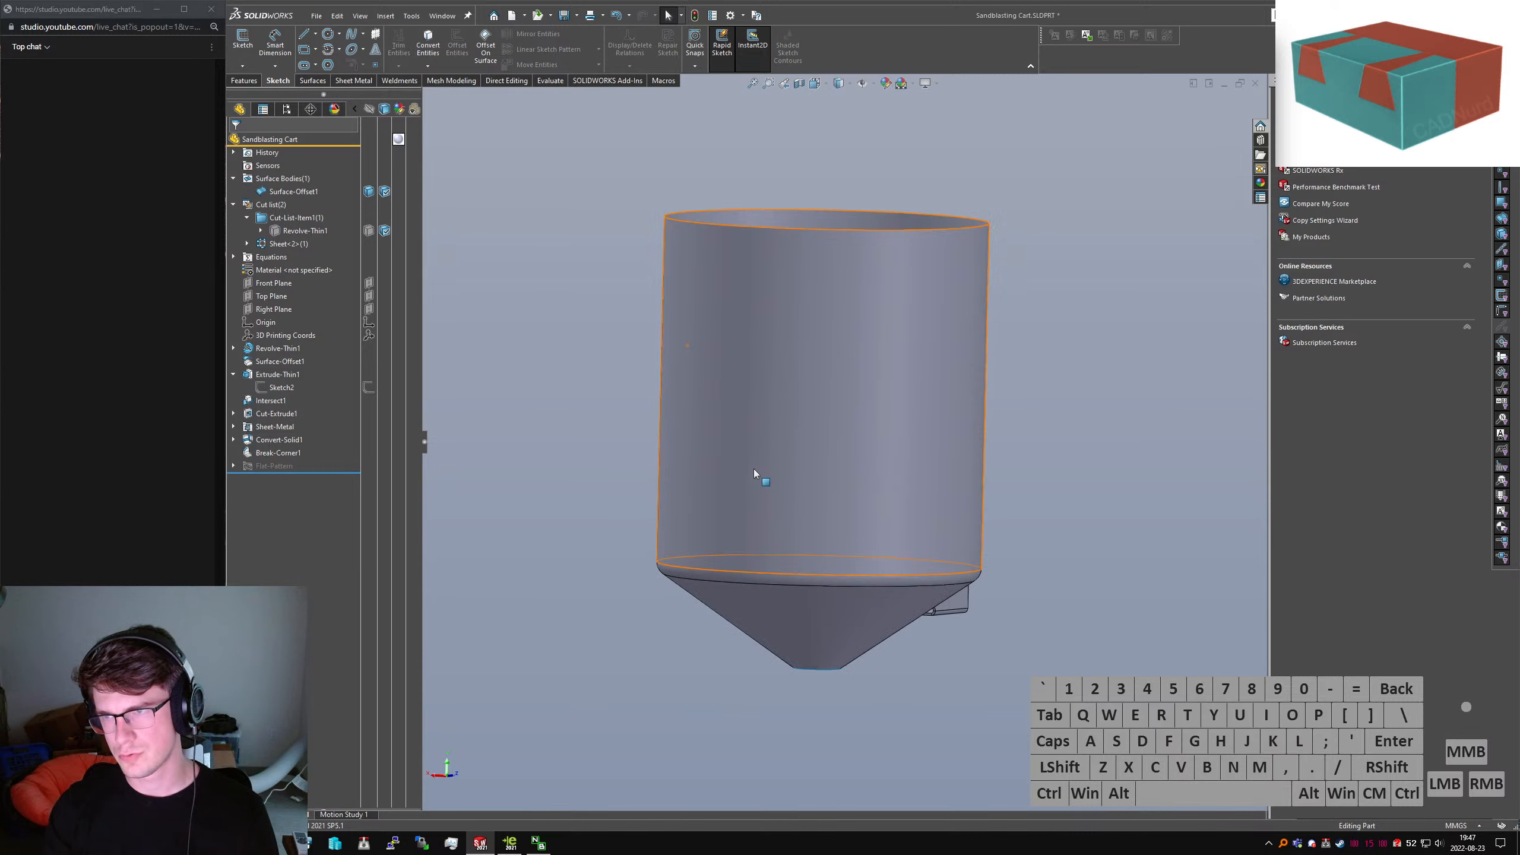
Start a sketch on the Front Plane and view it face-on
click(273, 284)
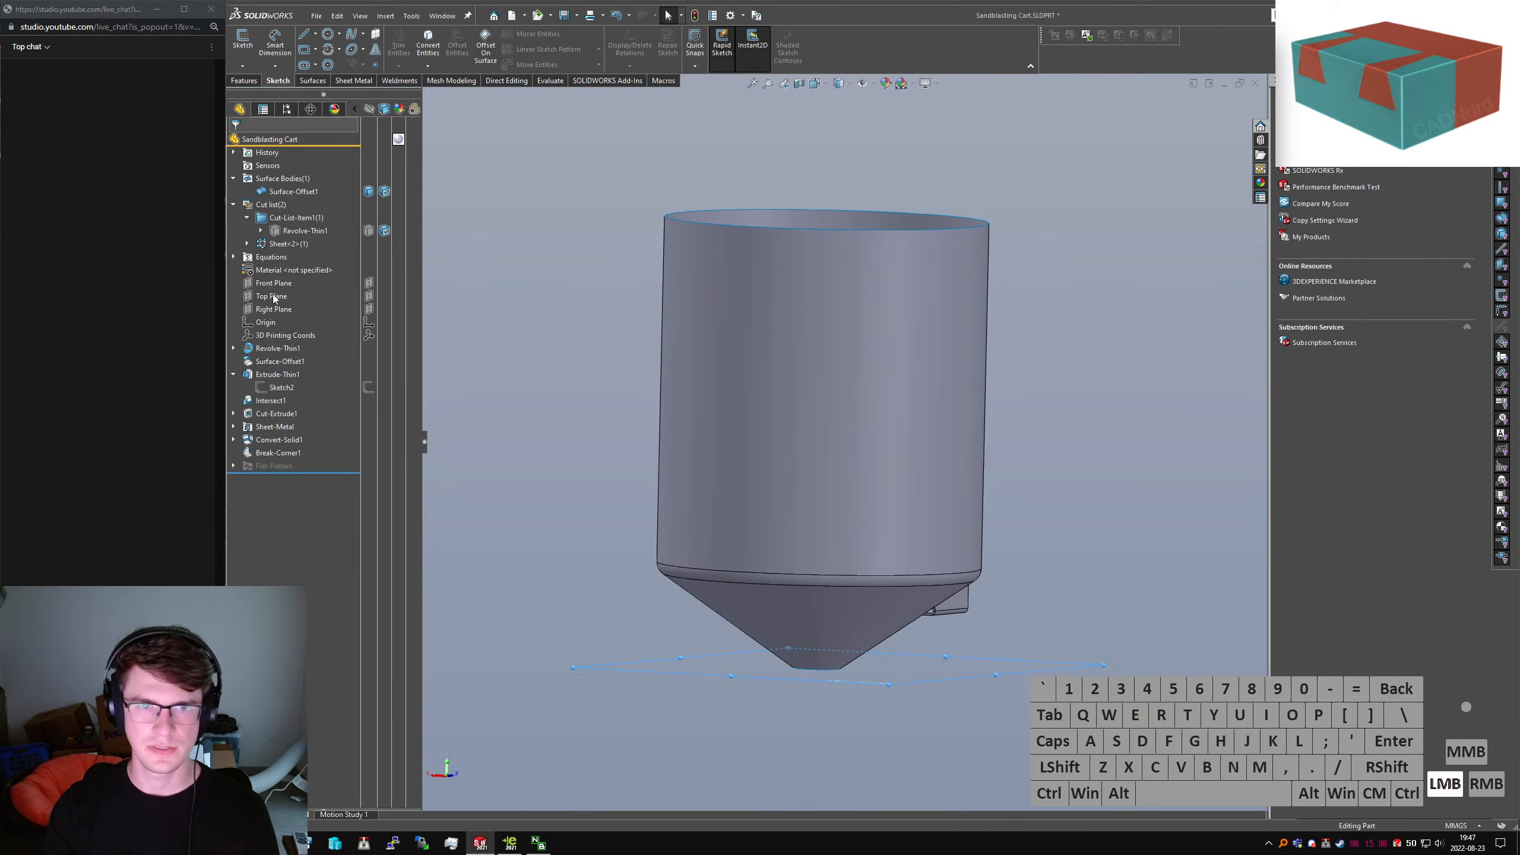
click(243, 45)
key(ctrl+1)
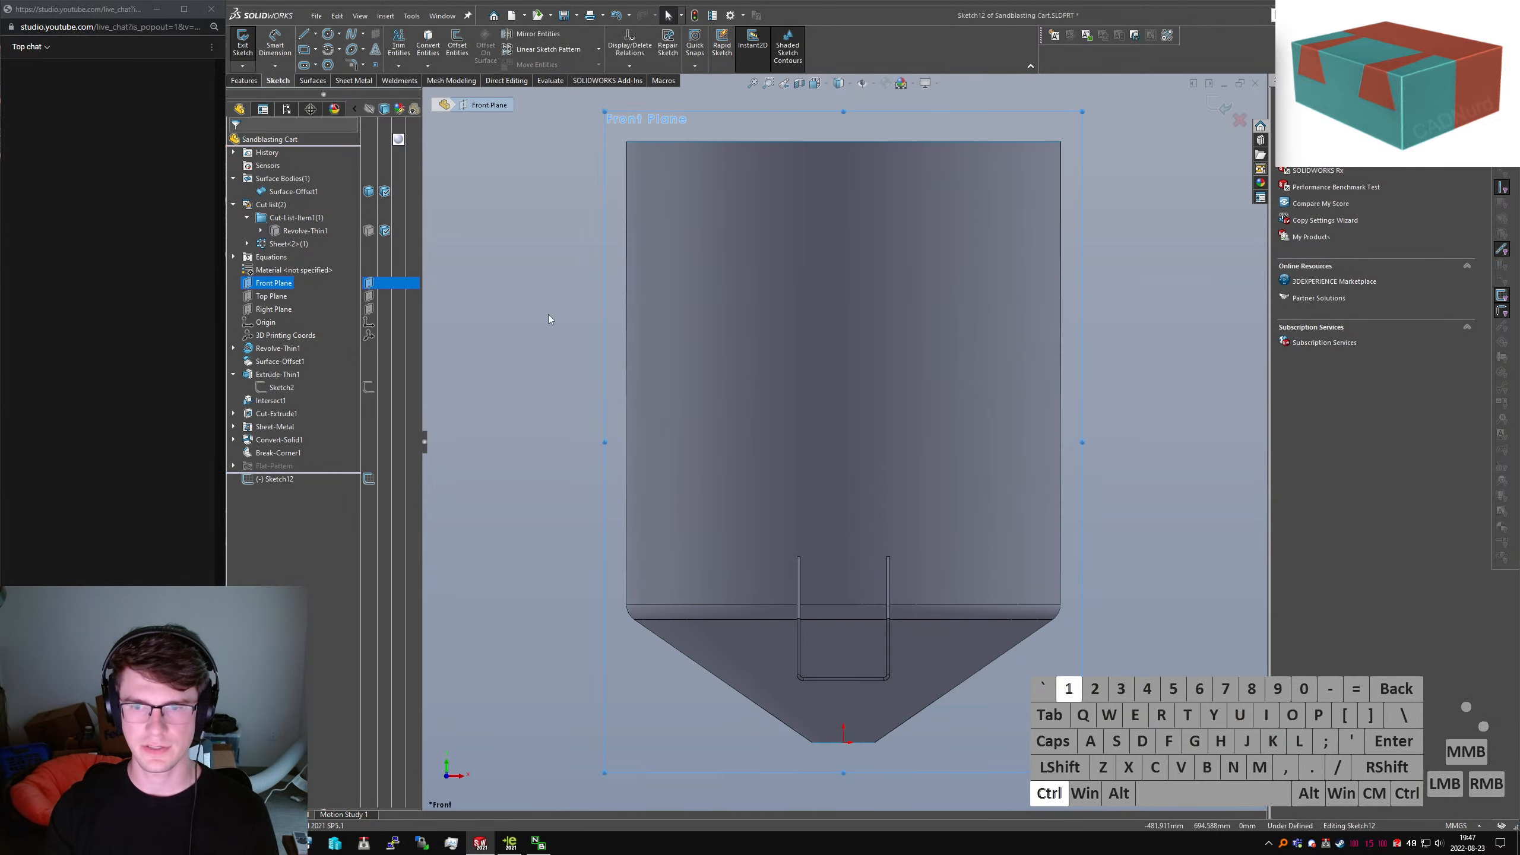
Draw two vertical legs joined by a horizontal top line across the hopper cone
click(302, 37)
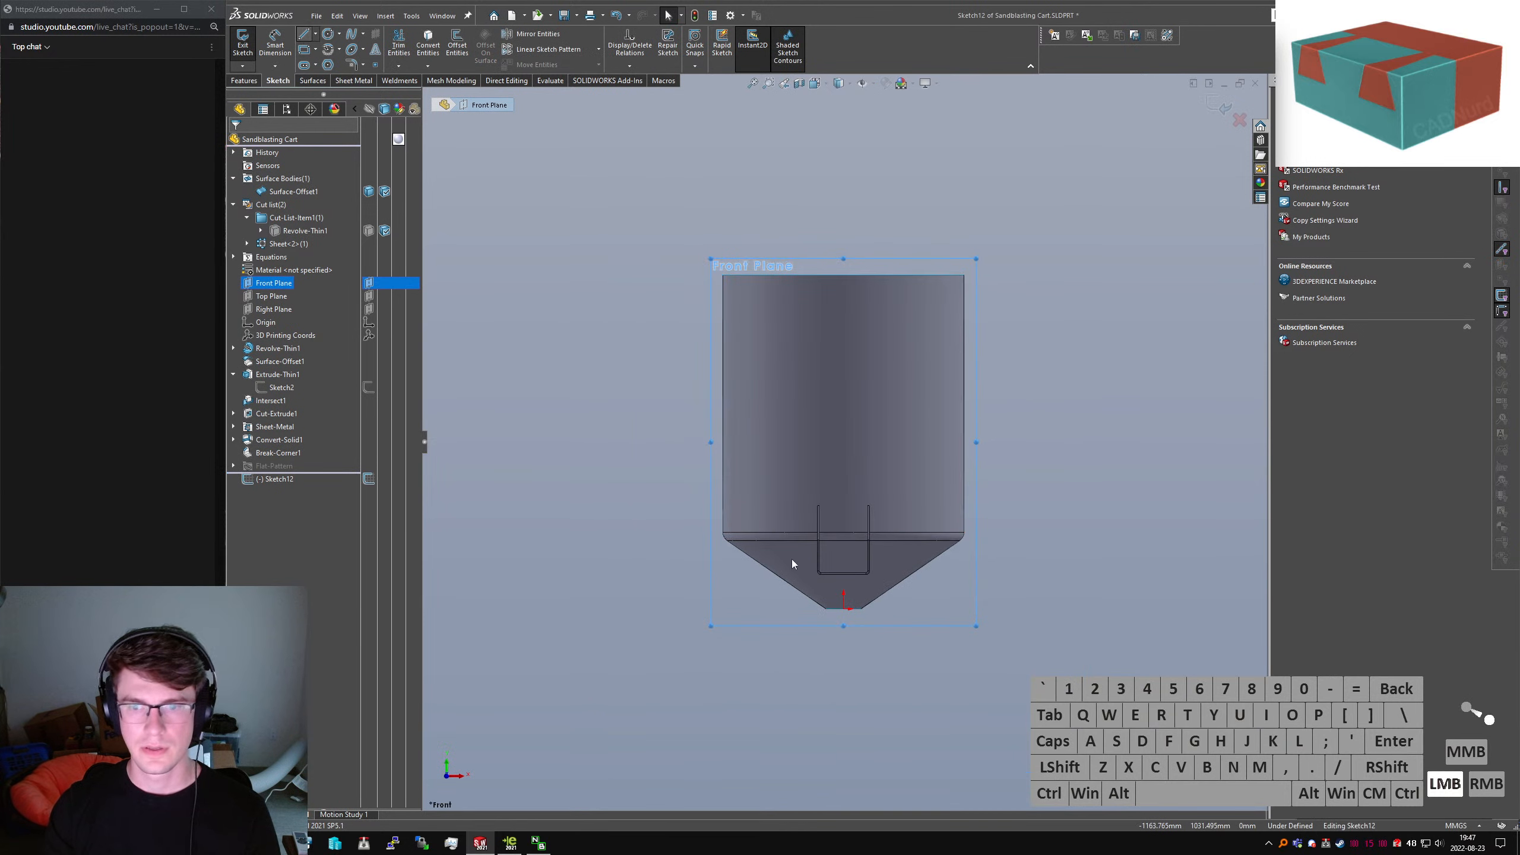
scroll(805, 551, down, 1)
scroll(757, 606, down, 2)
scroll(756, 603, down, 1)
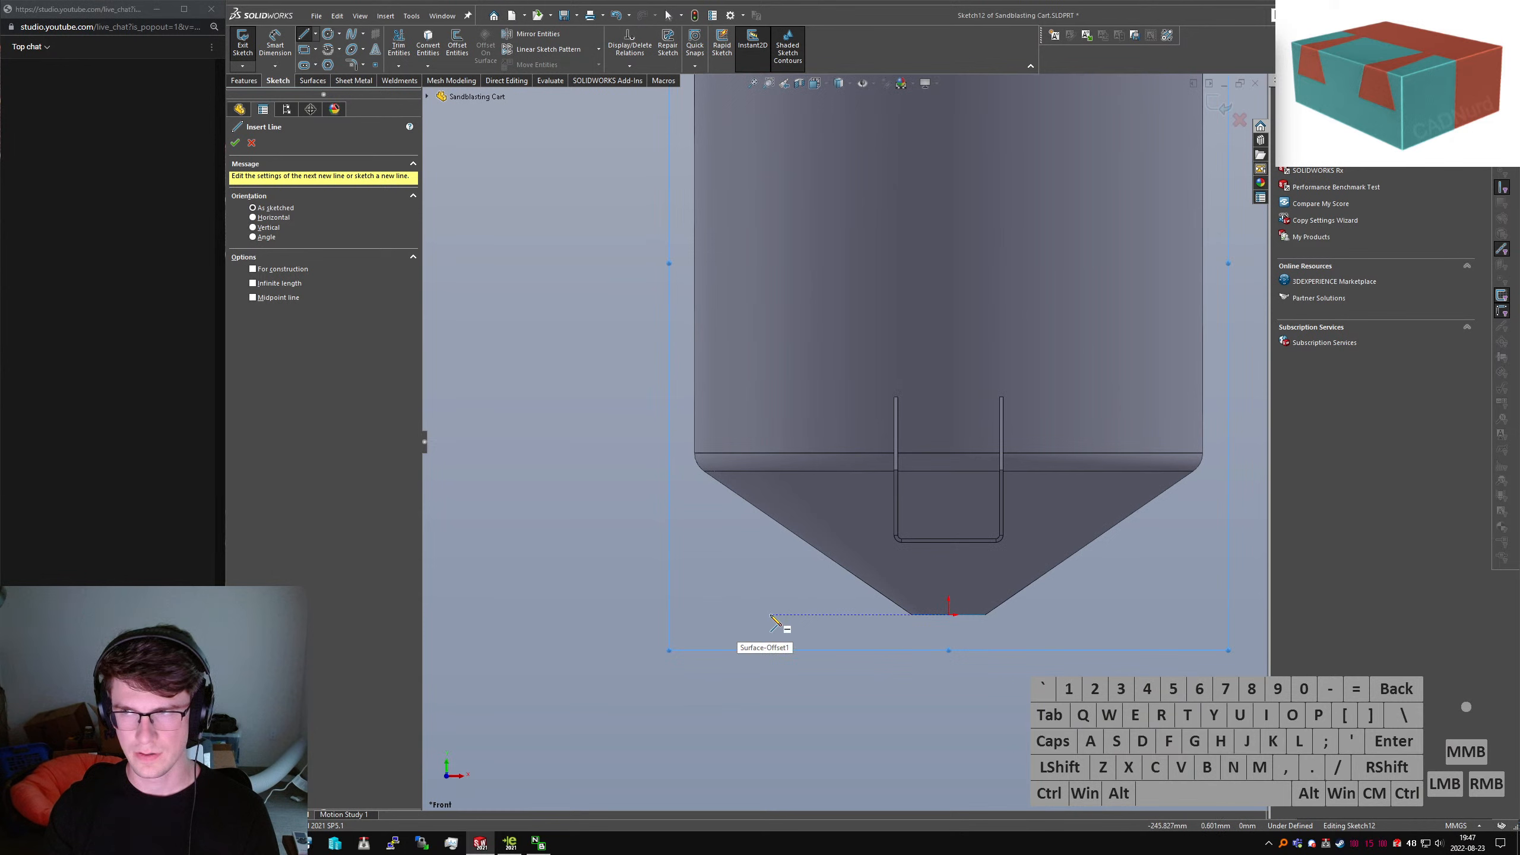
click(770, 614)
click(771, 519)
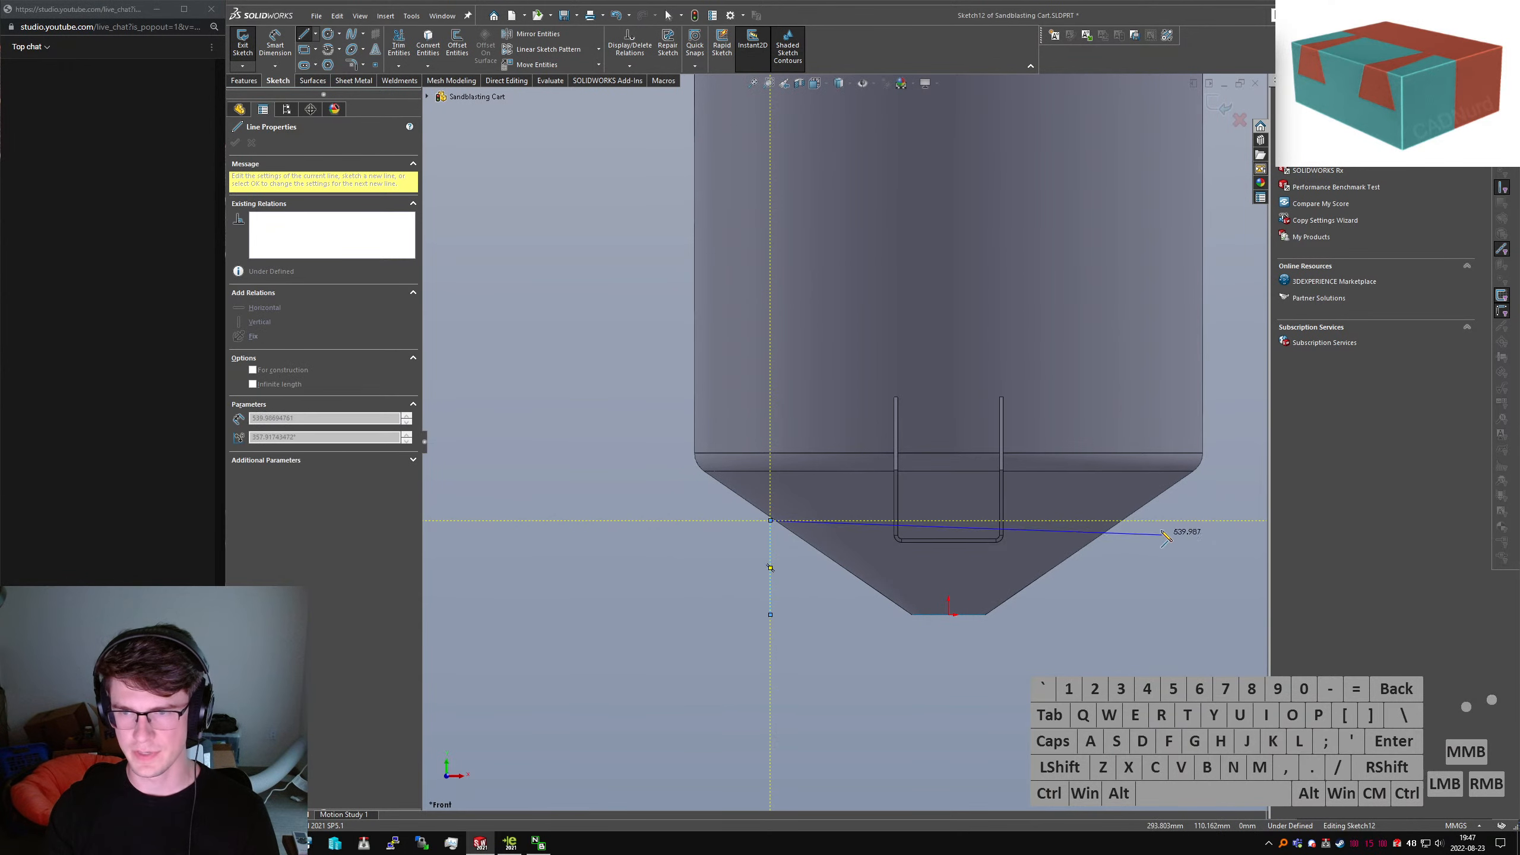
click(1155, 519)
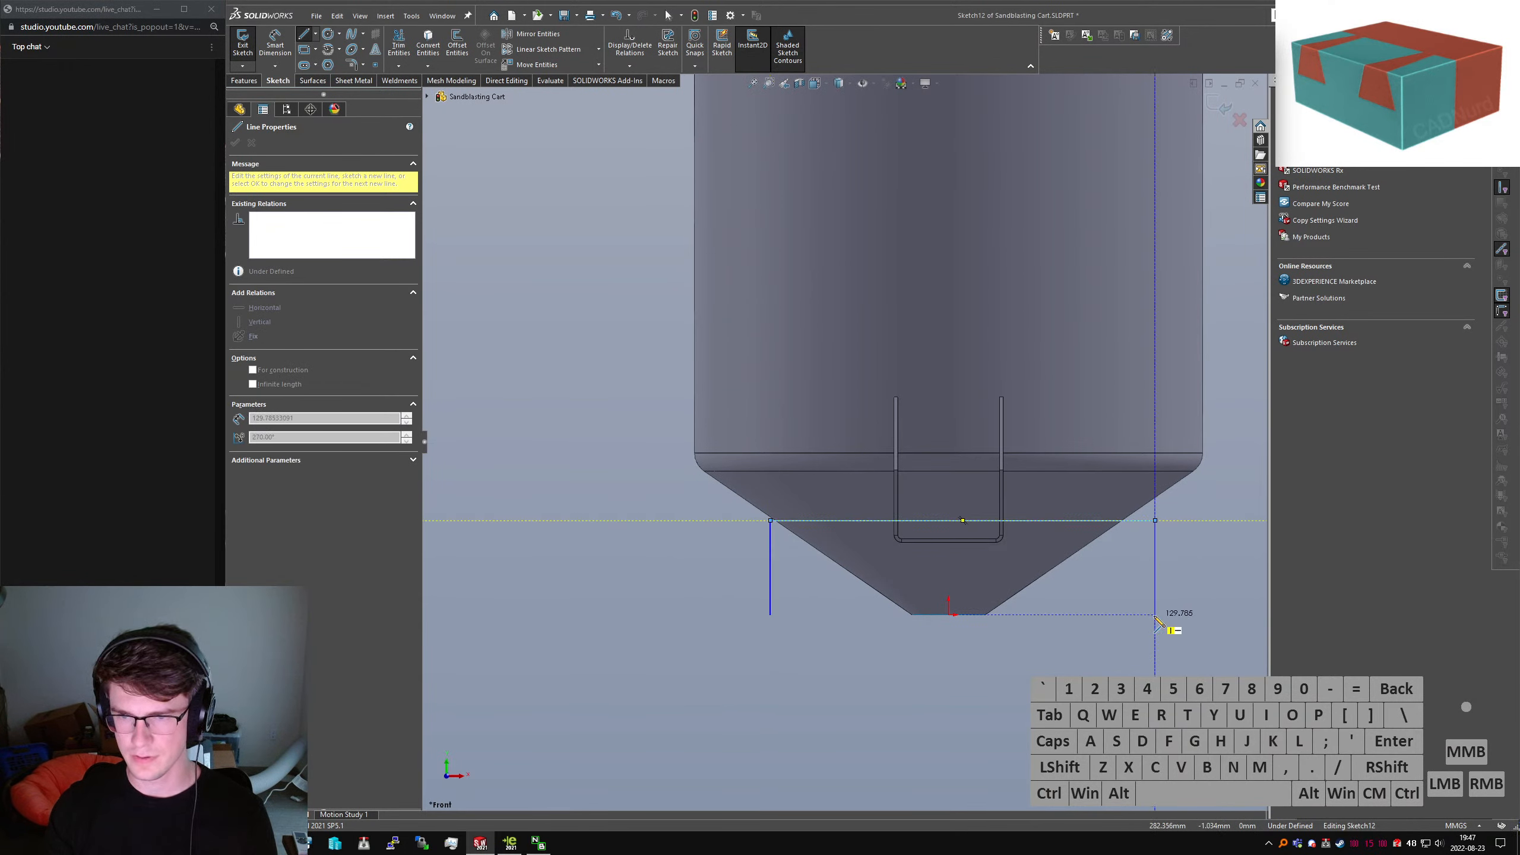
click(1155, 615)
key(Escape)
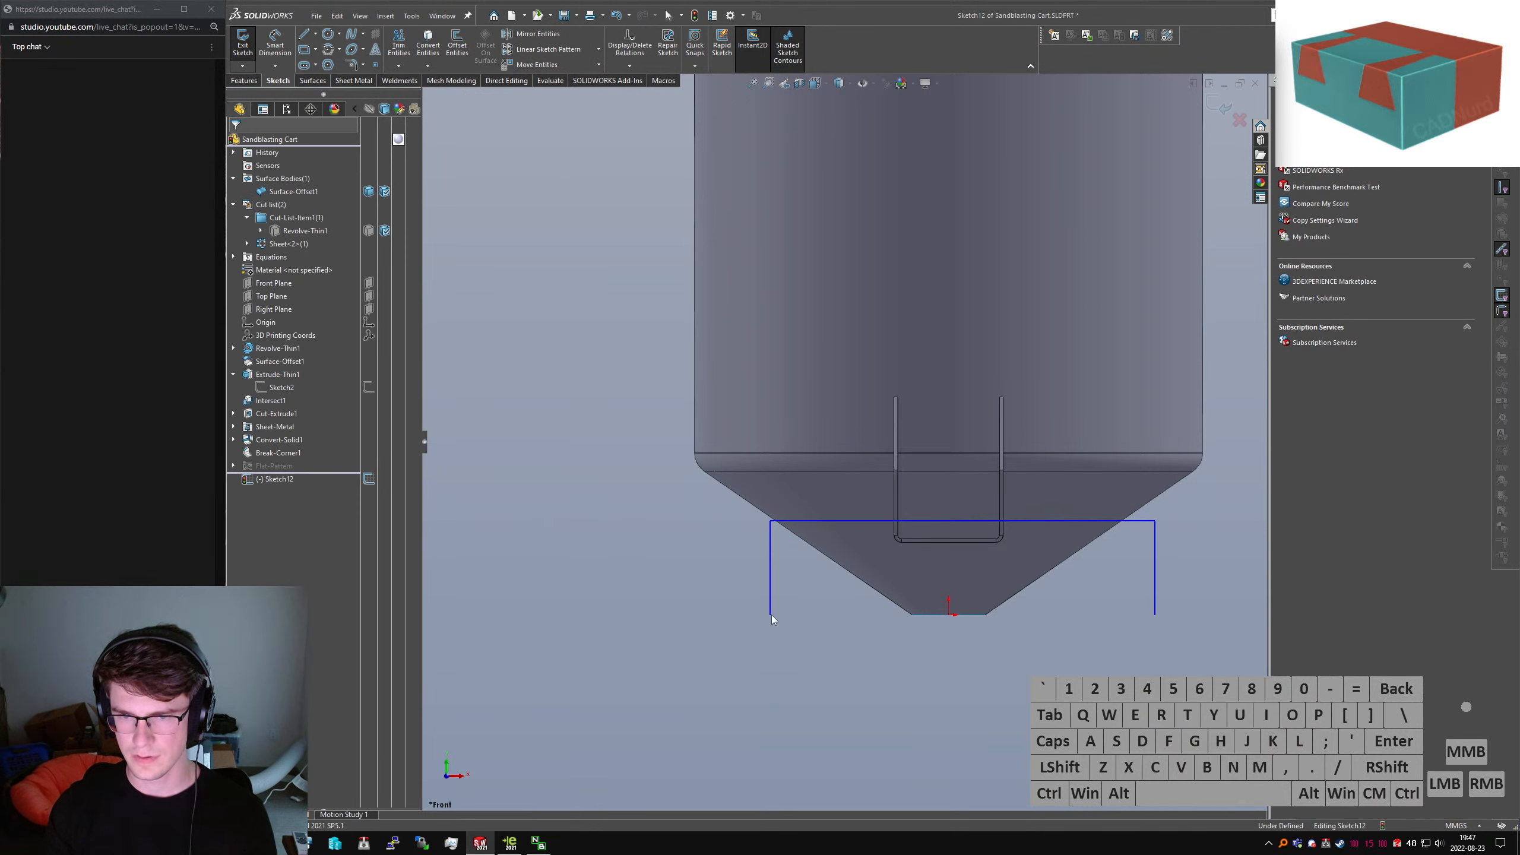
Add a vertical construction centerline from the origin to the top line's midpoint
right_drag(944, 625, 926, 624)
click(949, 615)
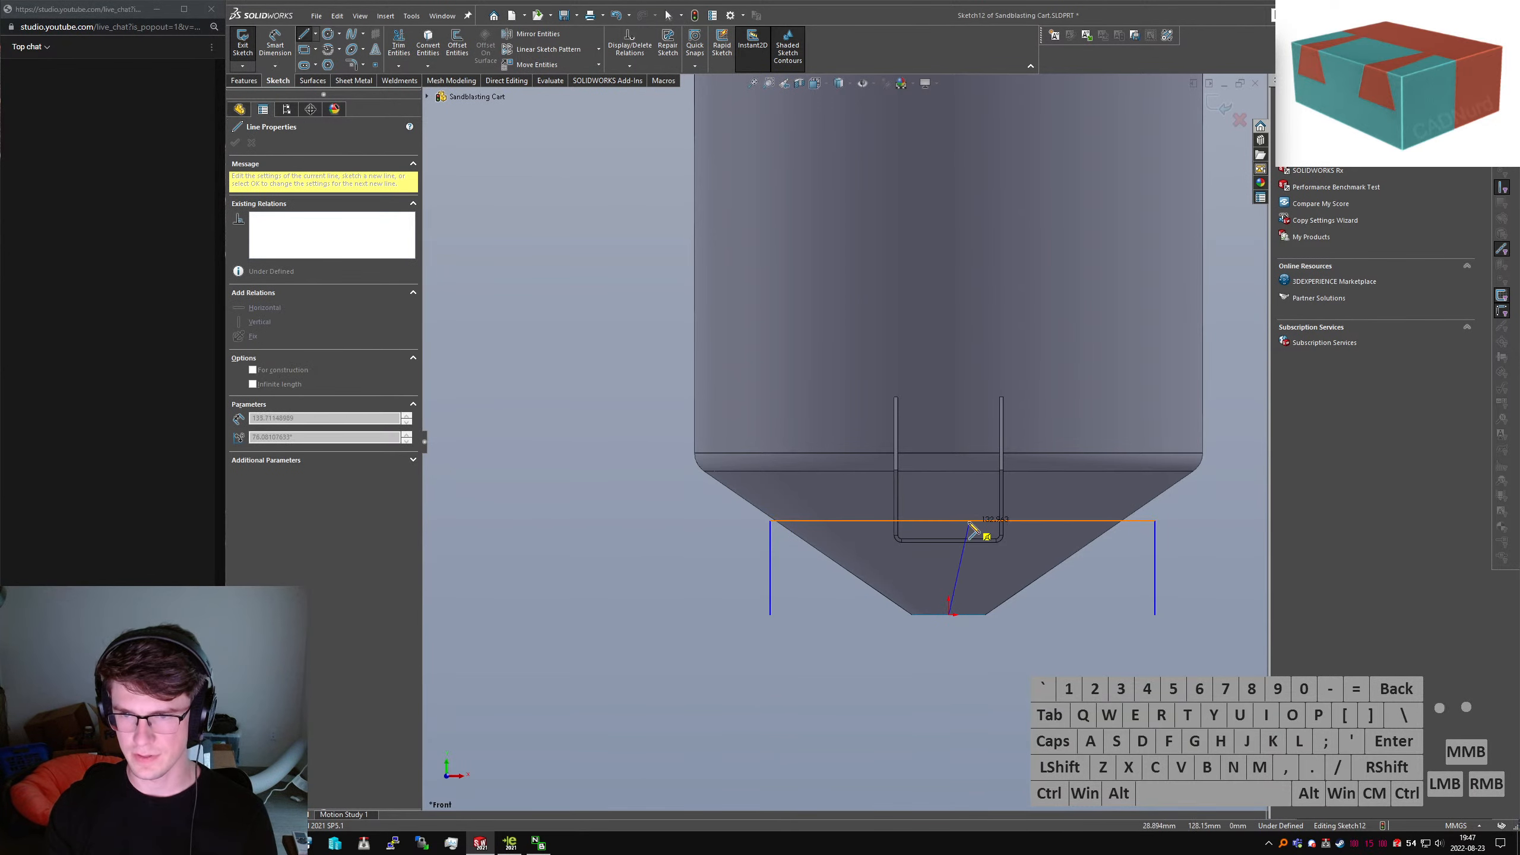
click(963, 520)
key(Escape)
click(960, 537)
key(alt+c)
key(alt+v)
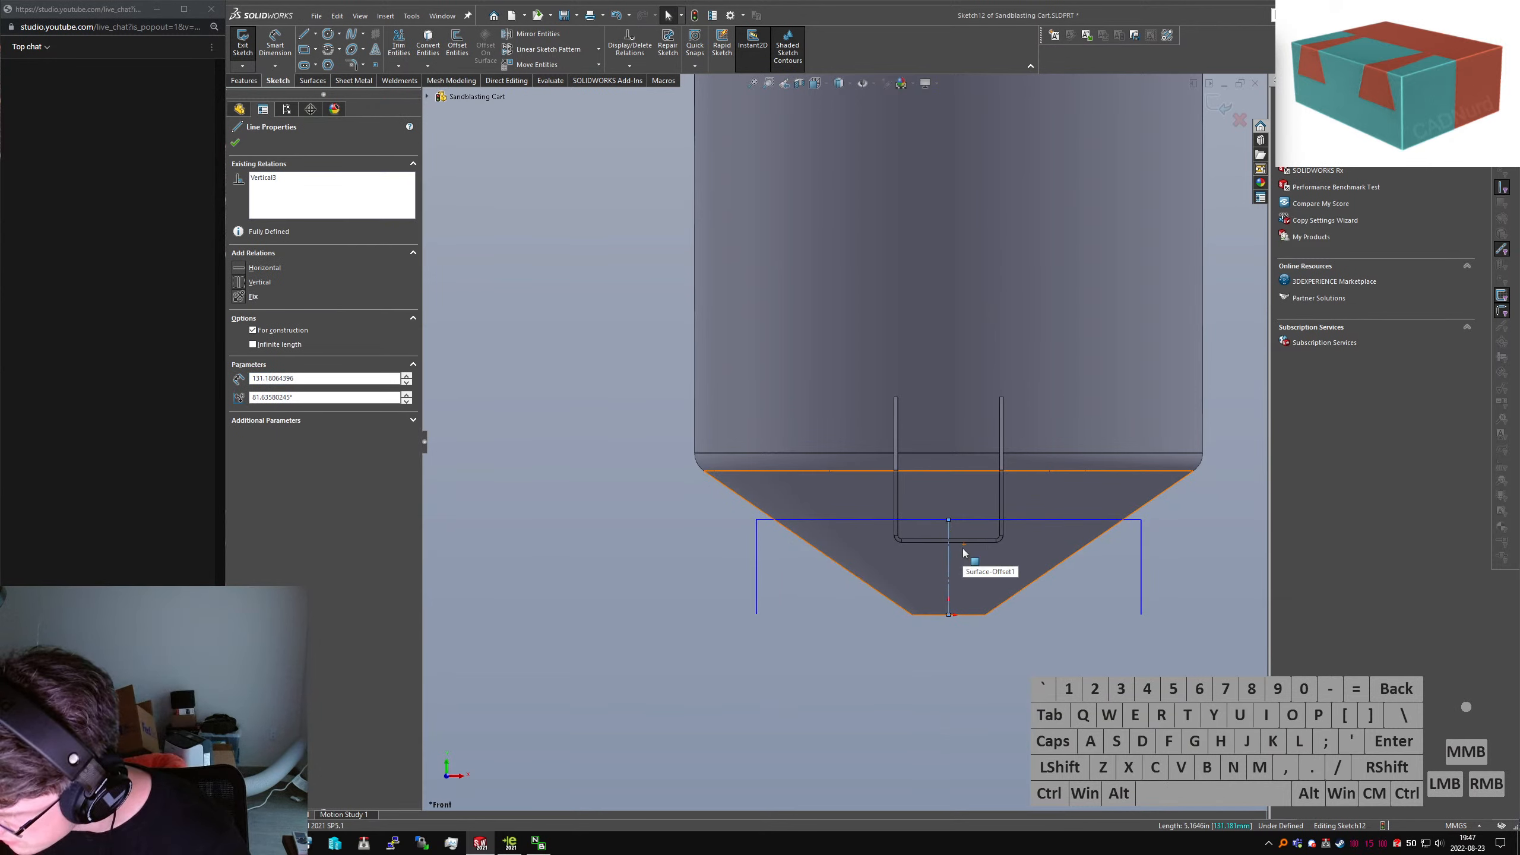
Start Smart Dimension on the top line, then cancel it
right_drag(964, 549, 962, 526)
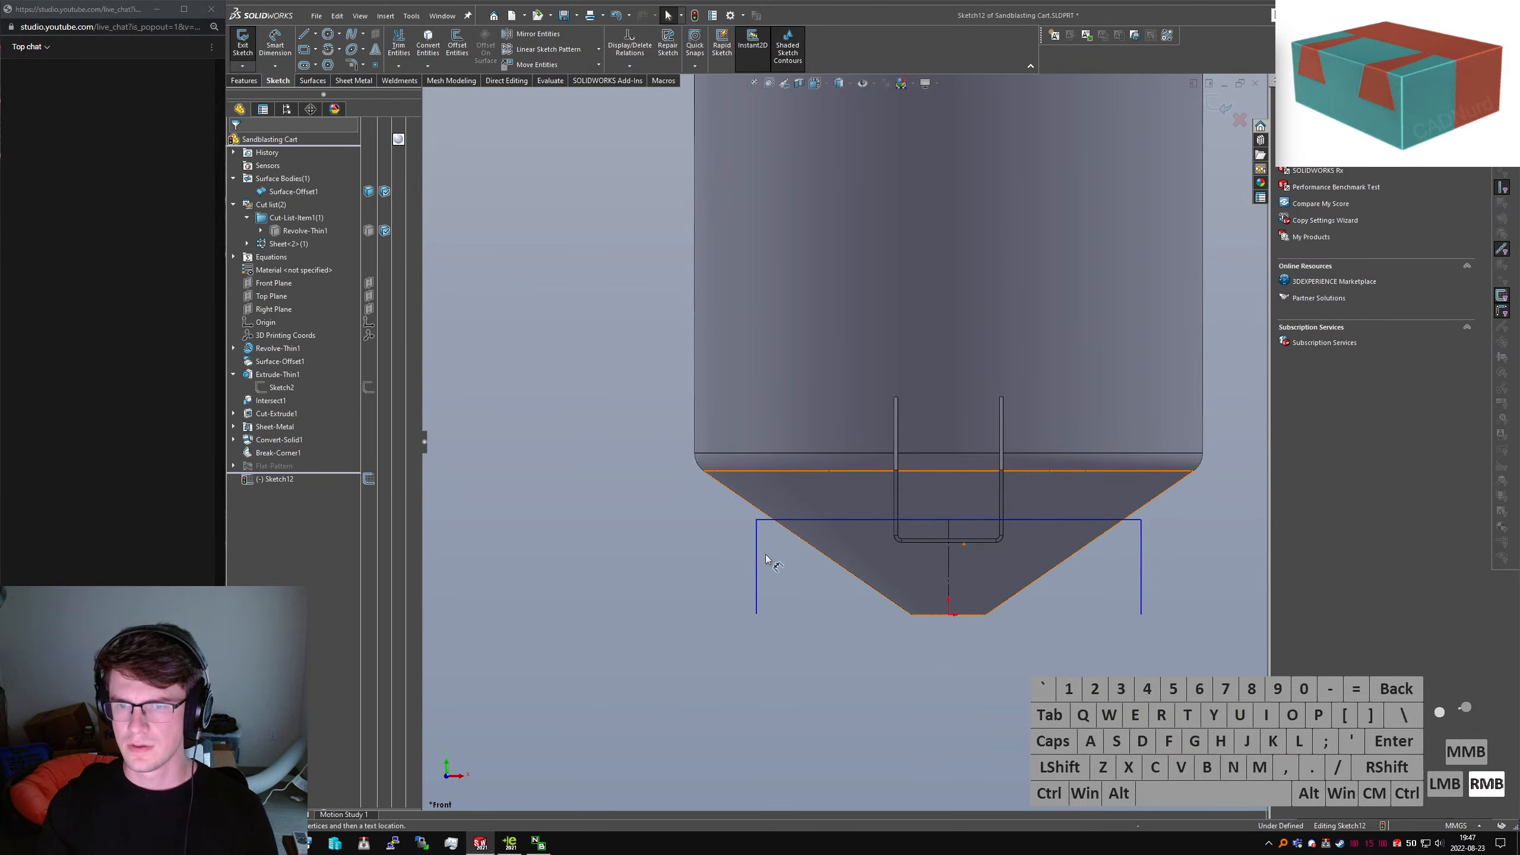
click(1030, 519)
key(Escape)
mouse_move(1044, 664)
right_down()
mouse_move(1055, 625)
mouse_move(1033, 635)
mouse_move(1090, 623)
right_up()
key(Escape)
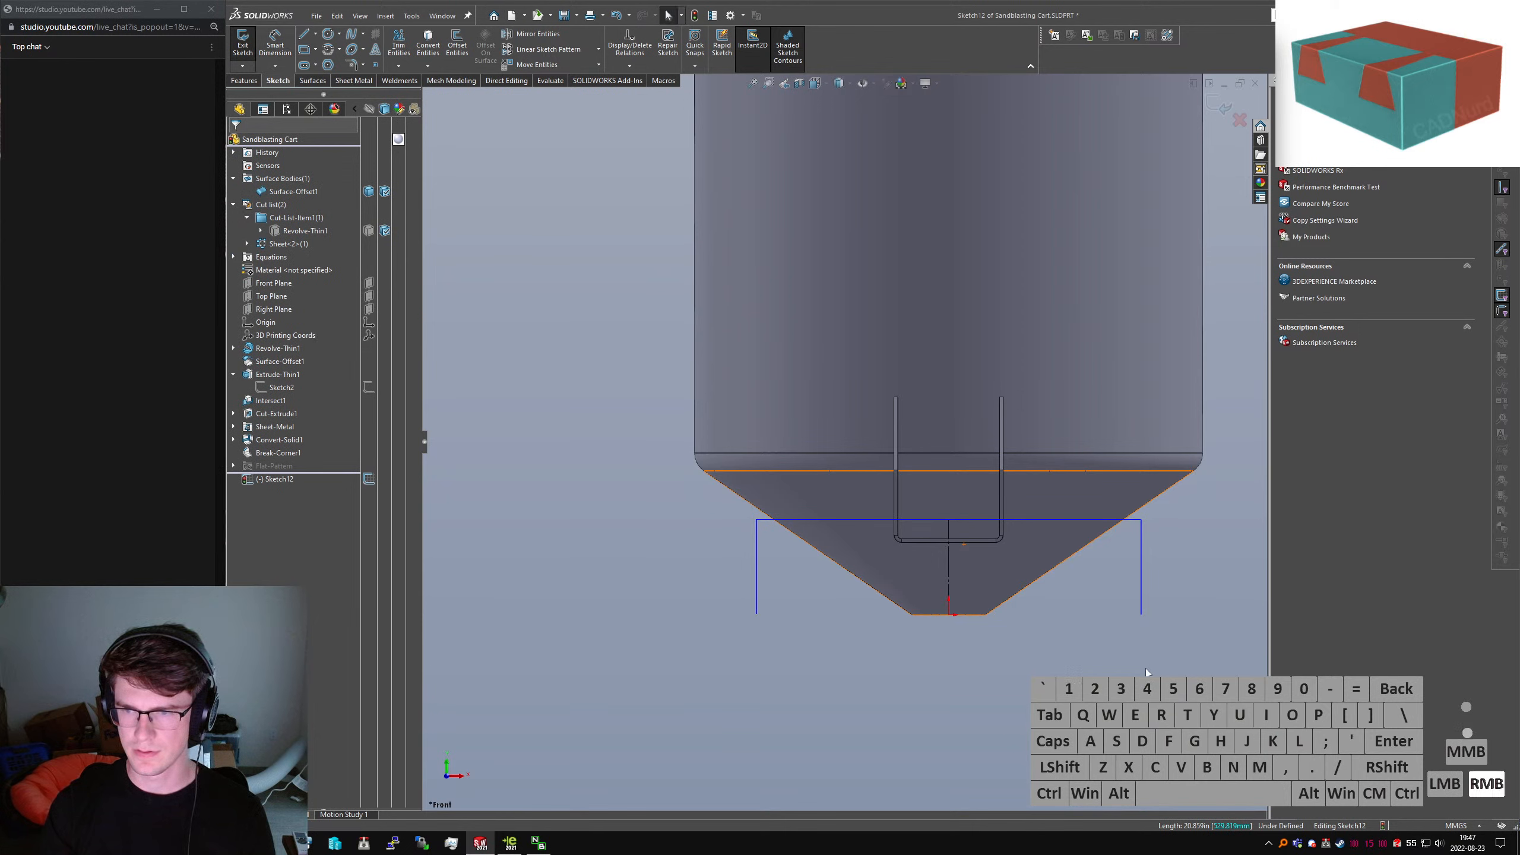
Dimension the right leg to 150 tall
click(1131, 522)
click(1141, 615)
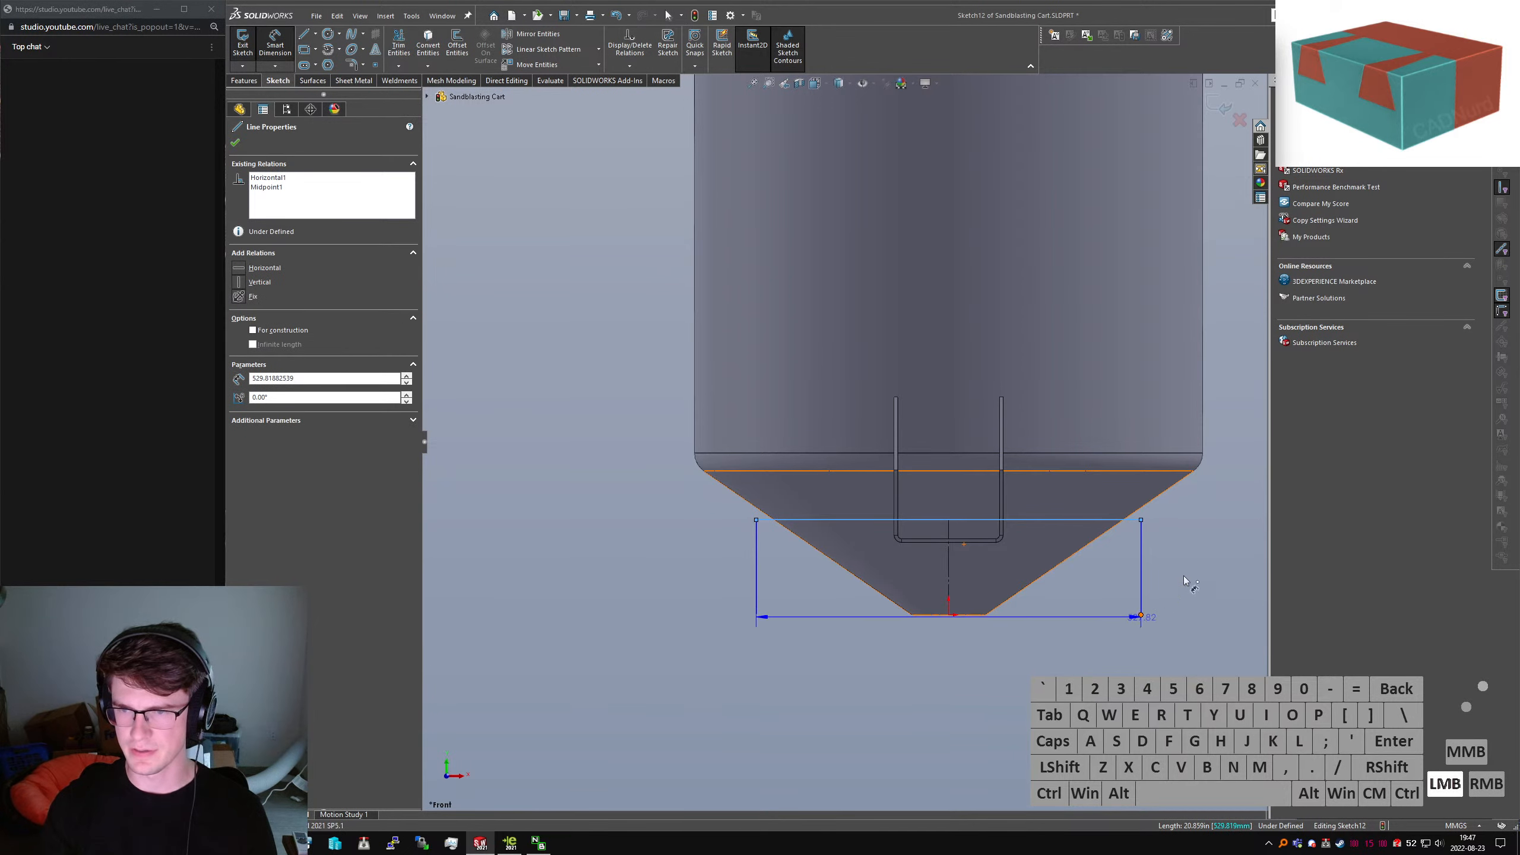
click(1224, 569)
text(1500)
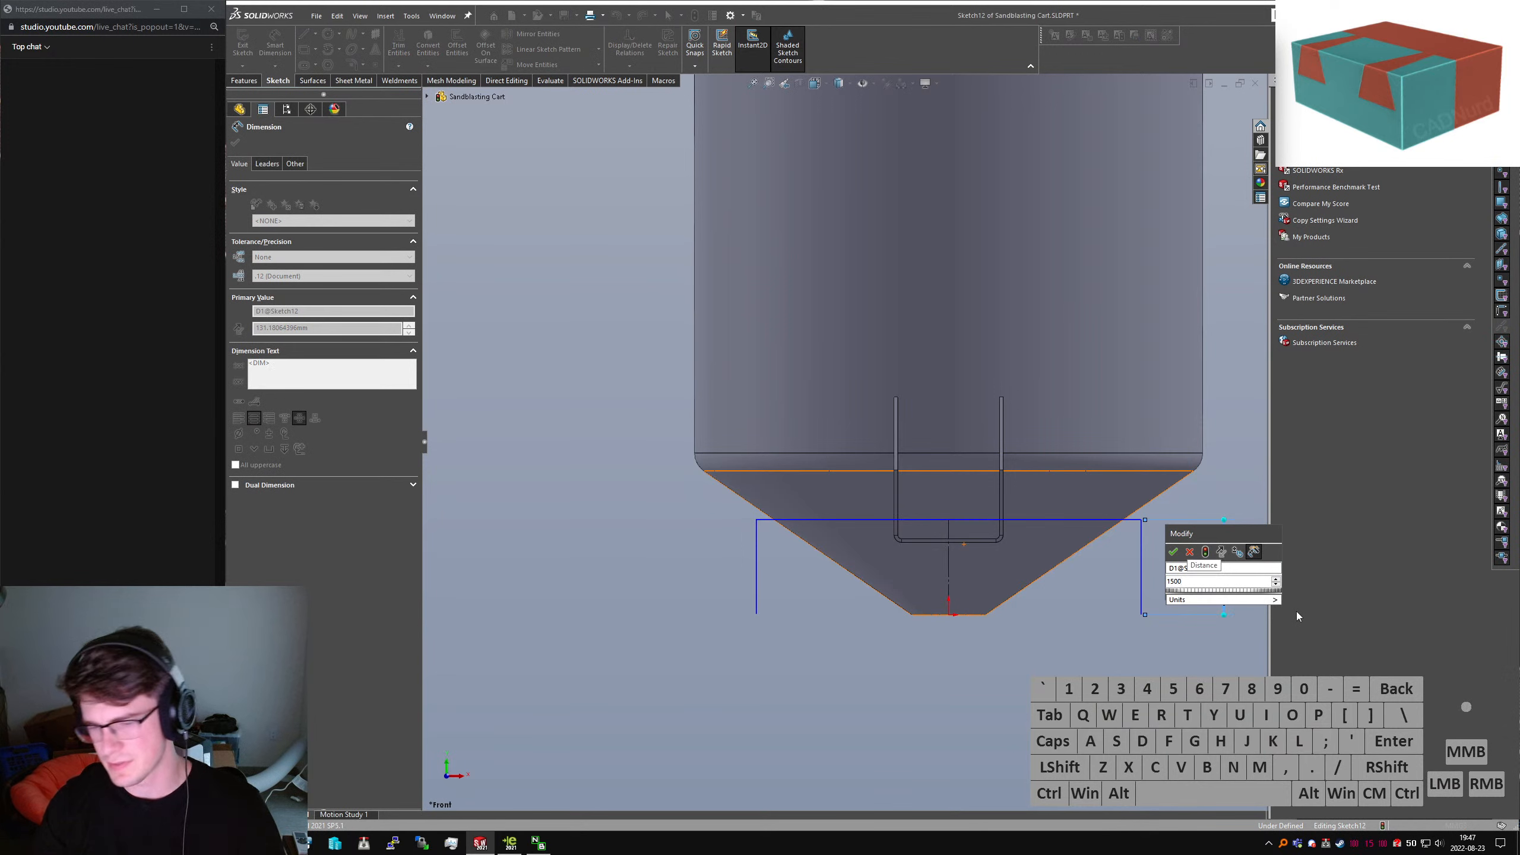
key(BackSpace)
key(Return)
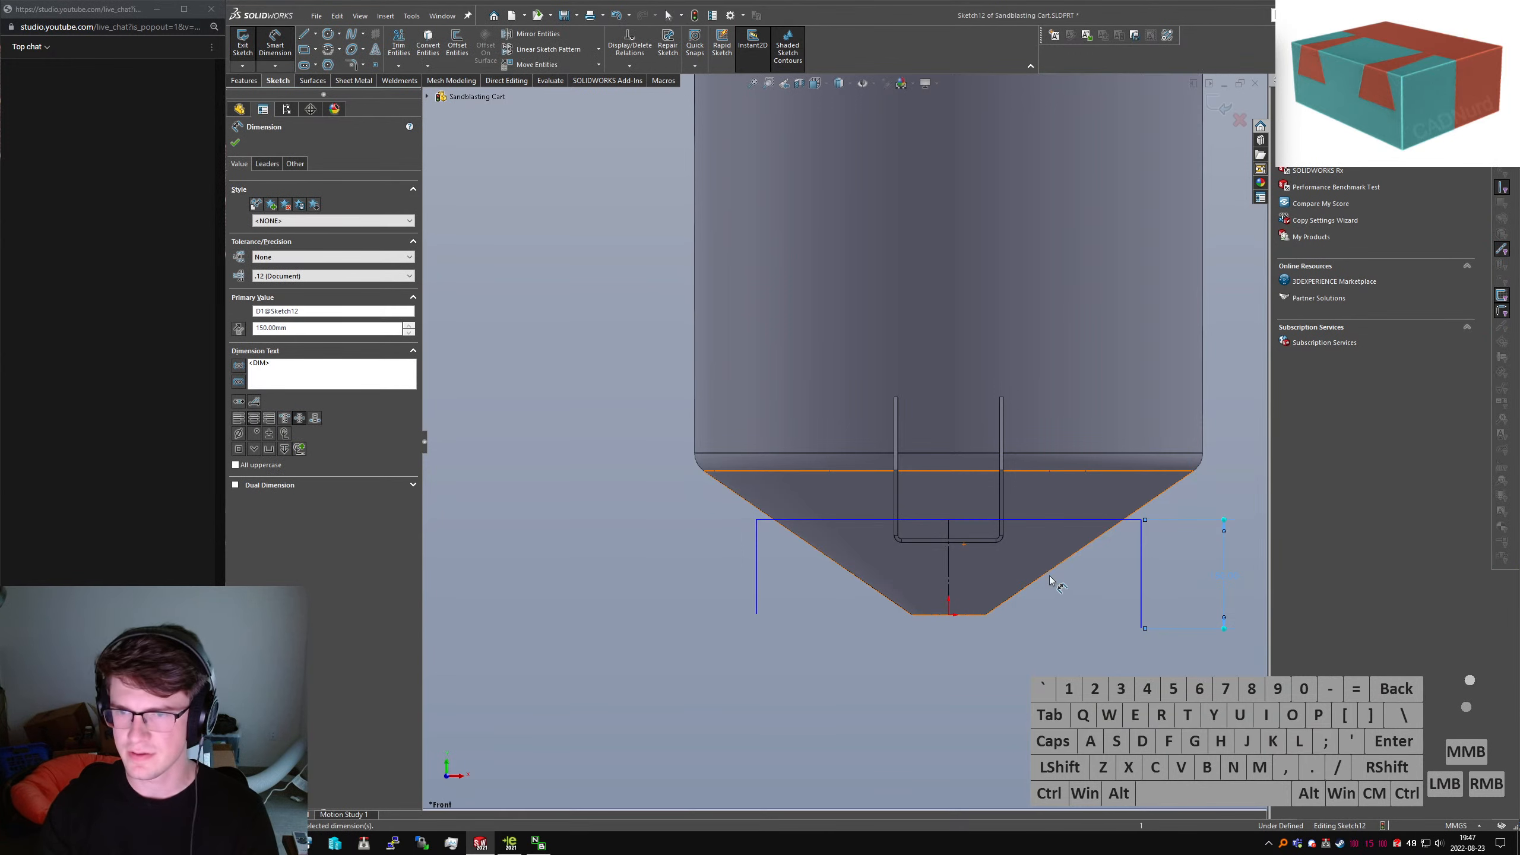
key(Escape)
Add a dimension to the left leg, then delete it as redundant
right_drag(760, 614, 765, 553)
click(756, 555)
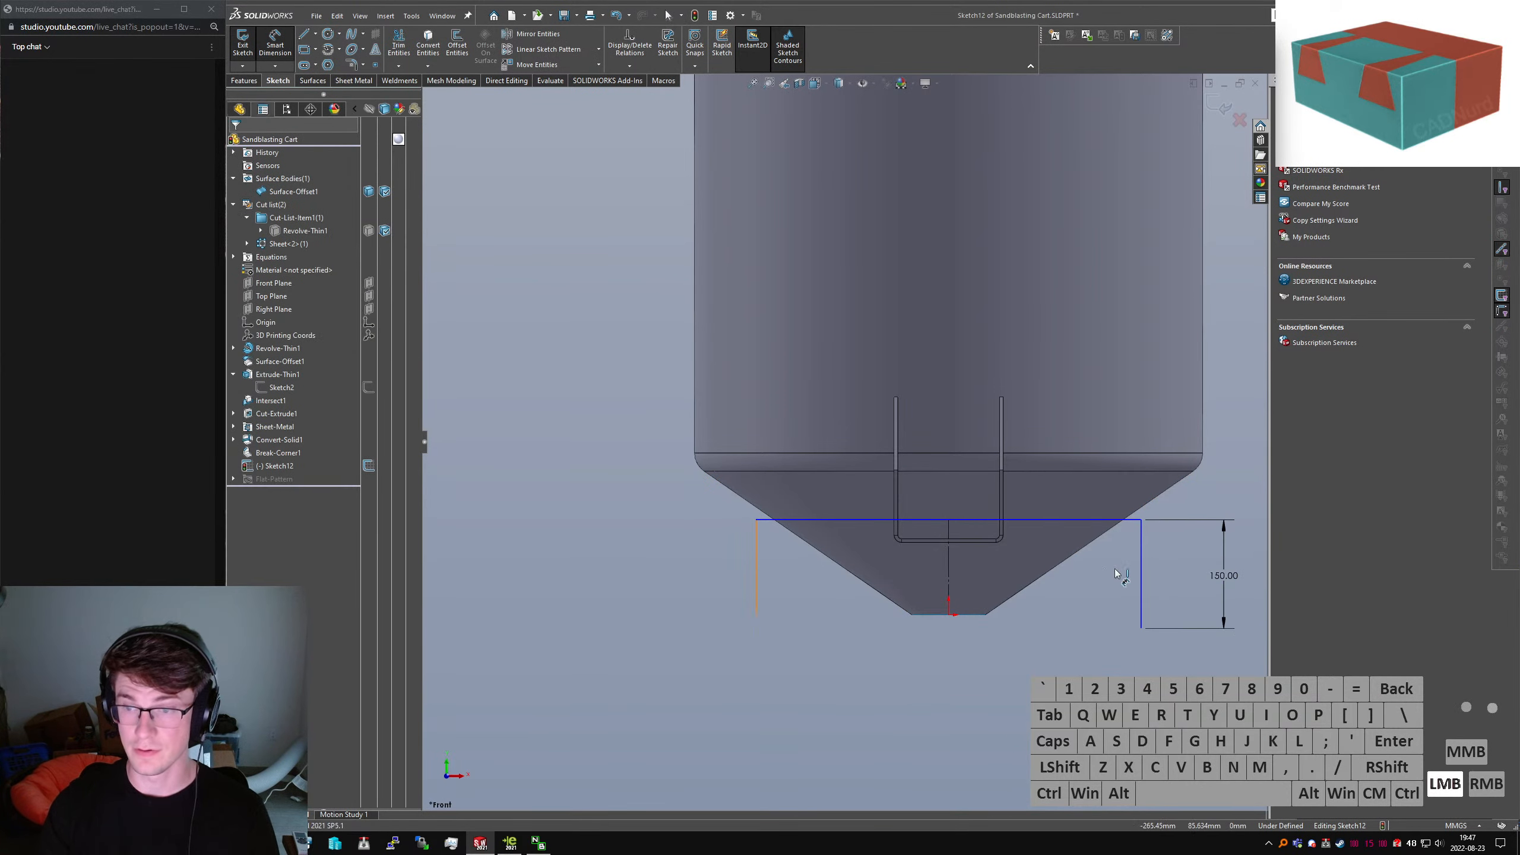
click(1146, 550)
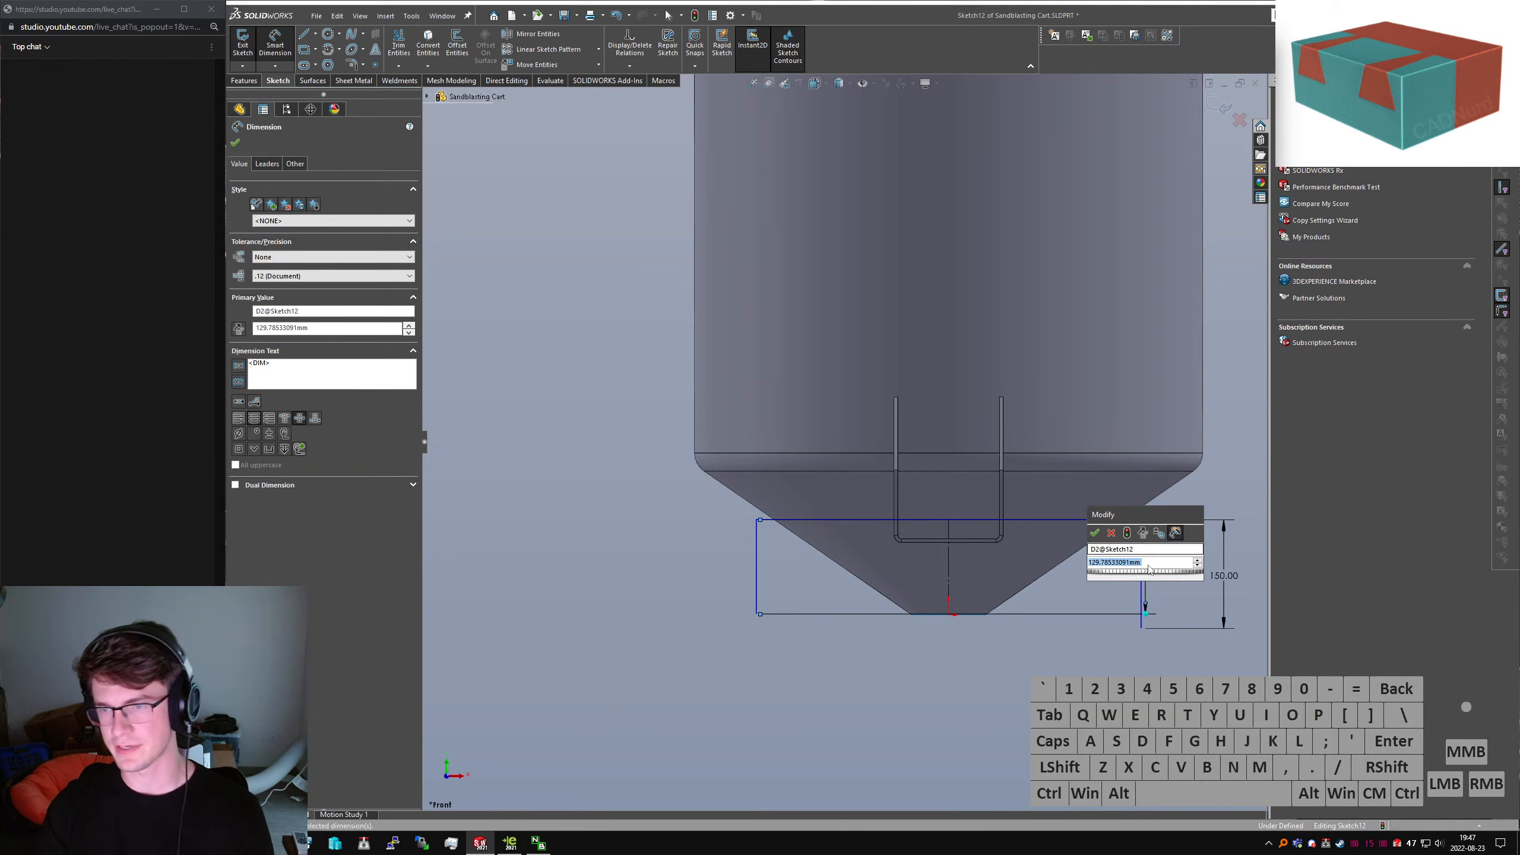
key(Escape)
key(Escape)
click(1149, 551)
key(Delete)
click(845, 690)
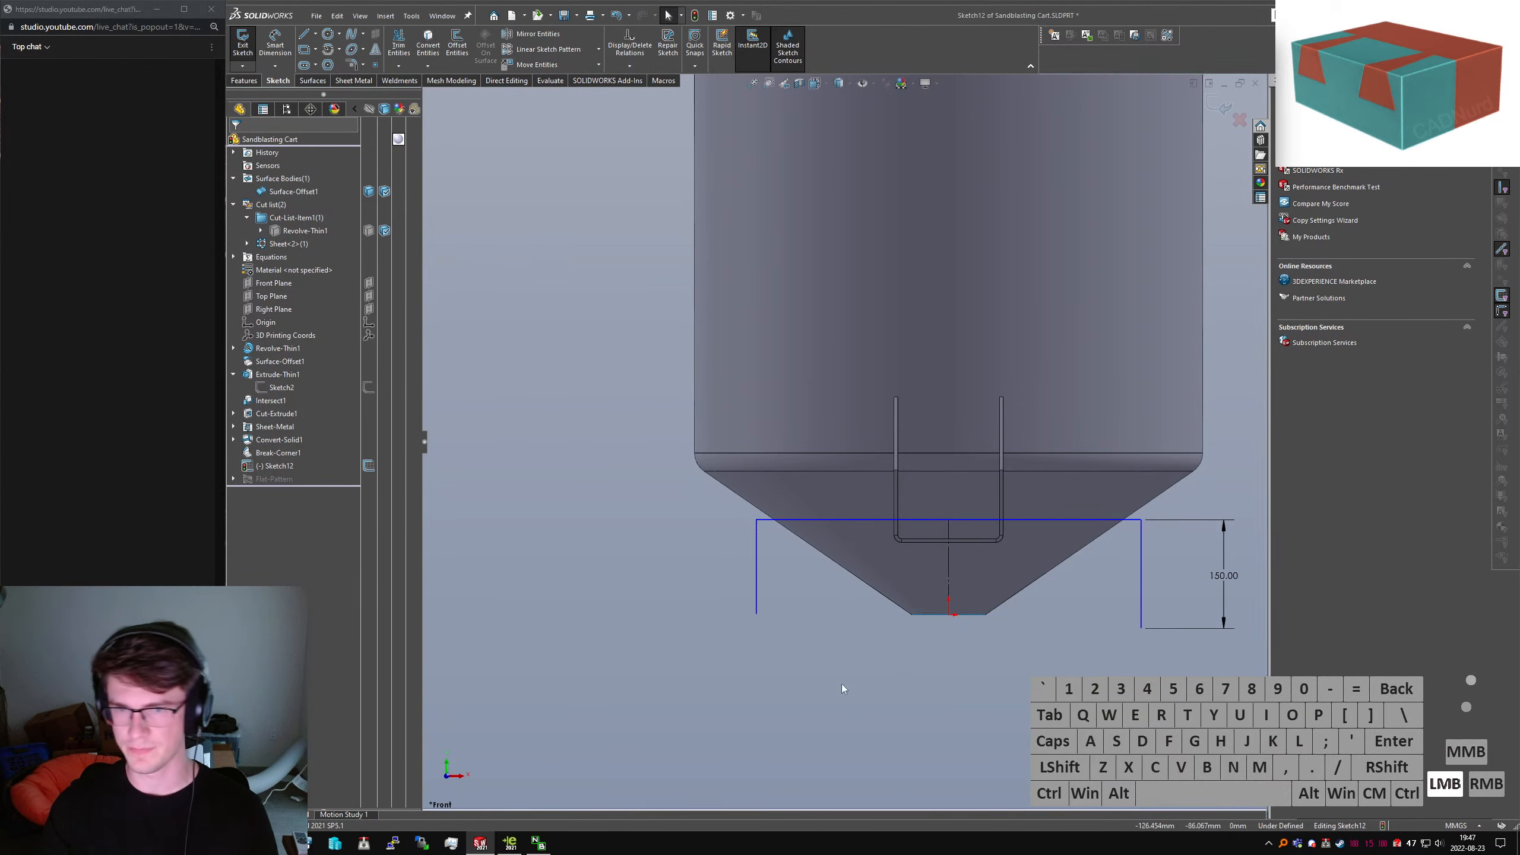
Dimension the top line 740 wide and make the two legs equal
right_drag(769, 620, 748, 550)
click(850, 519)
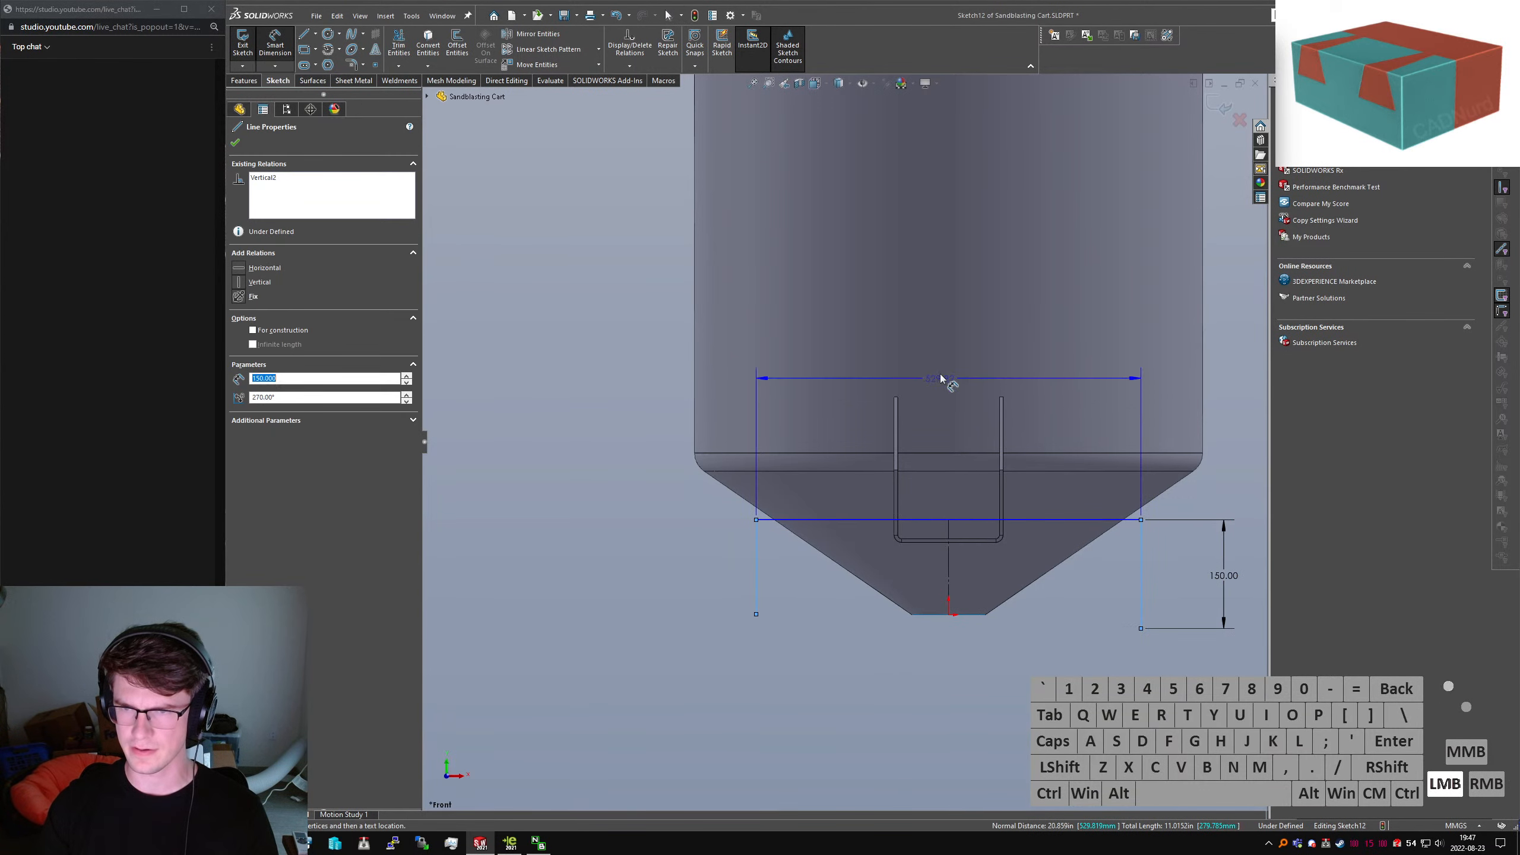
click(1043, 378)
text(740)
key(Return)
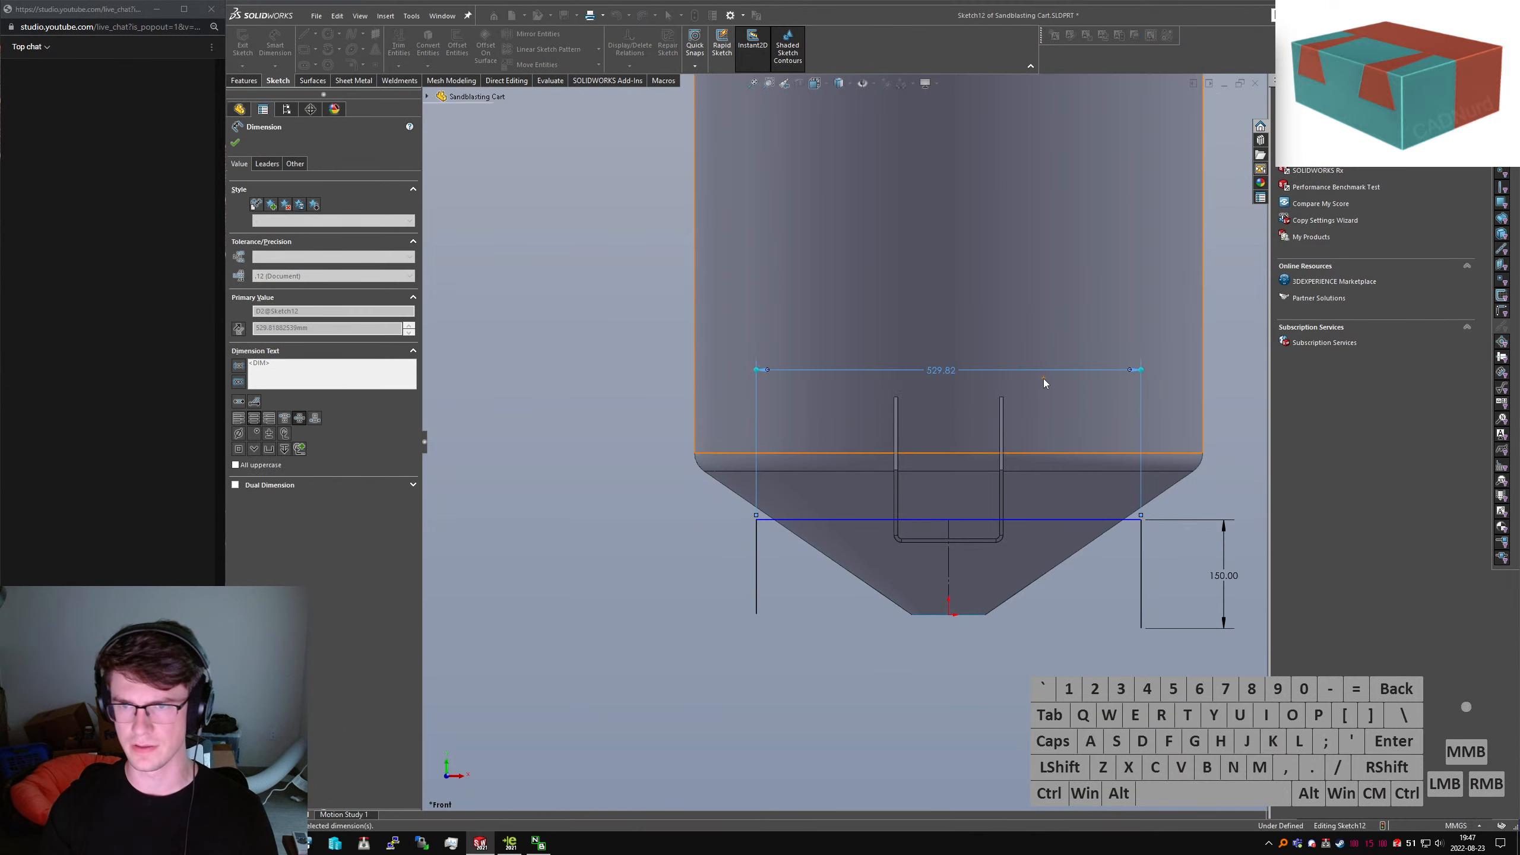
key(Escape)
click(680, 599)
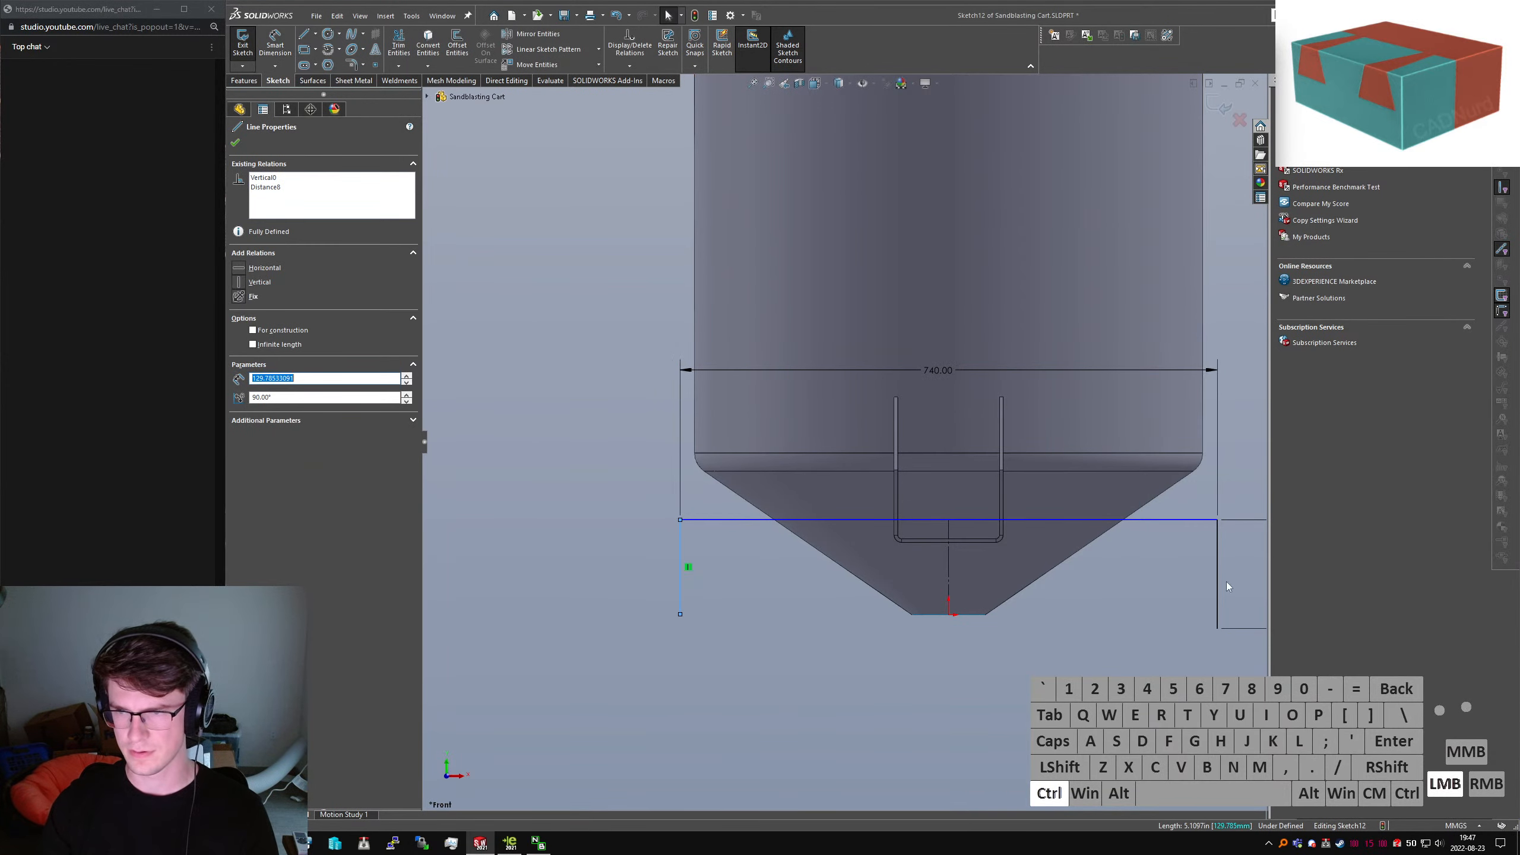
ctrl+click(1215, 603)
key(alt+q)
Dimension the top line 100 above the hopper tip, then orbit to an angled view
right_drag(982, 611, 971, 535)
click(962, 526)
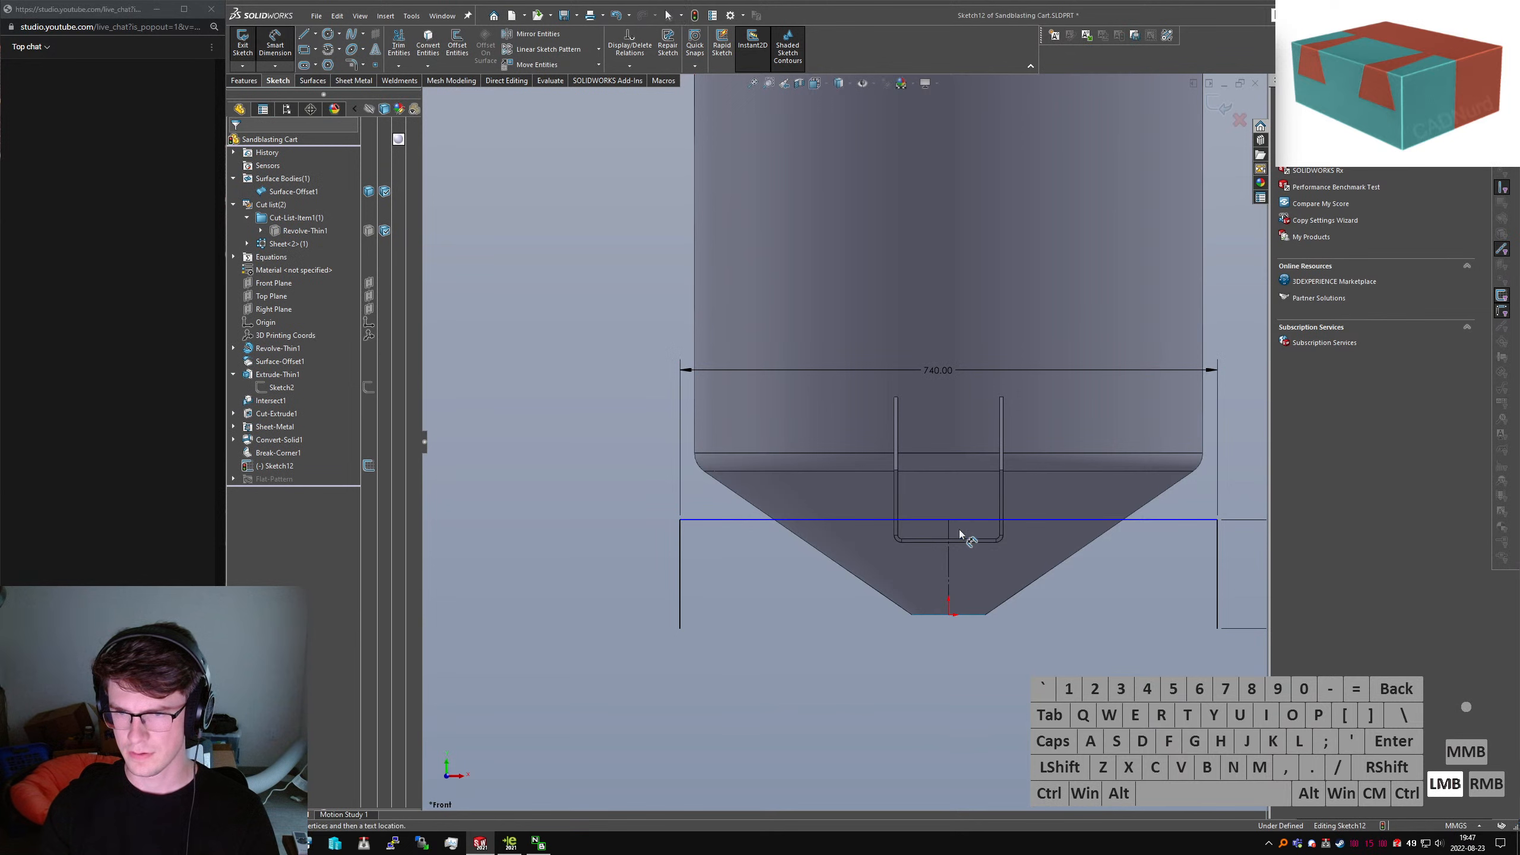
click(948, 614)
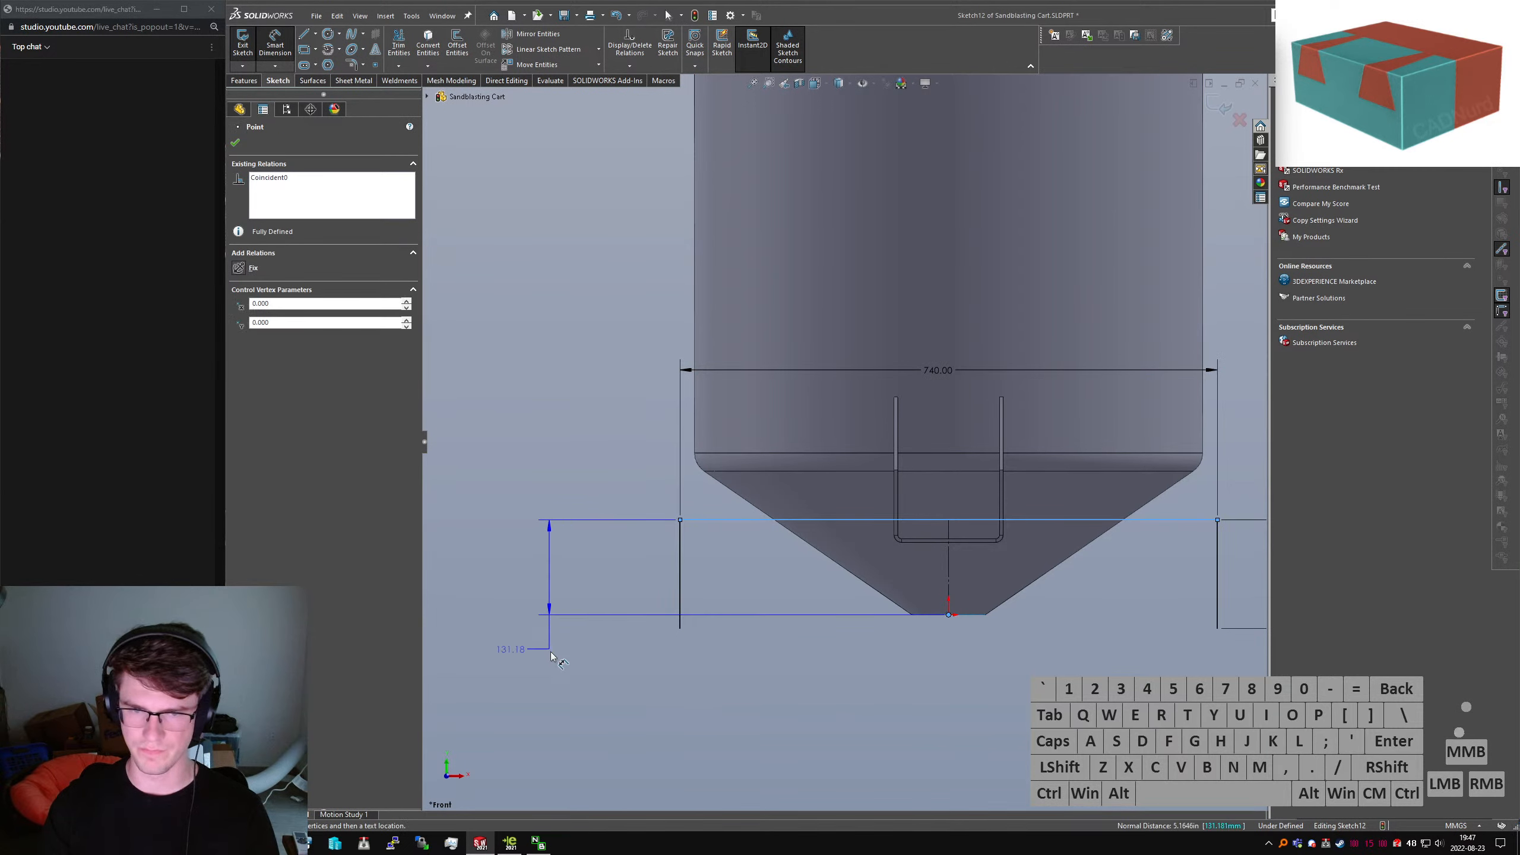
click(554, 657)
key(Return)
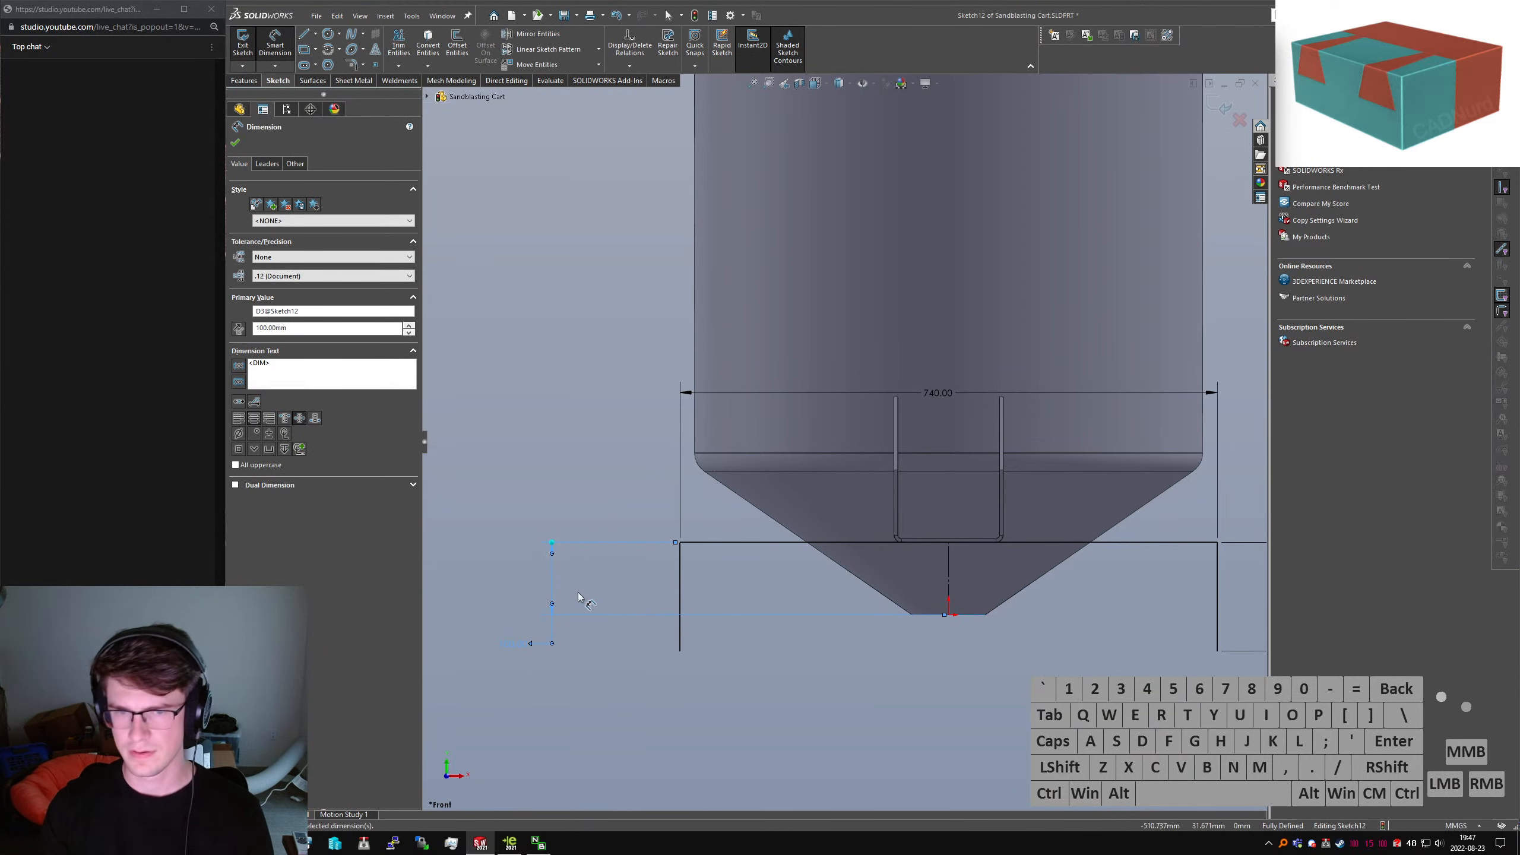
double_click(518, 652)
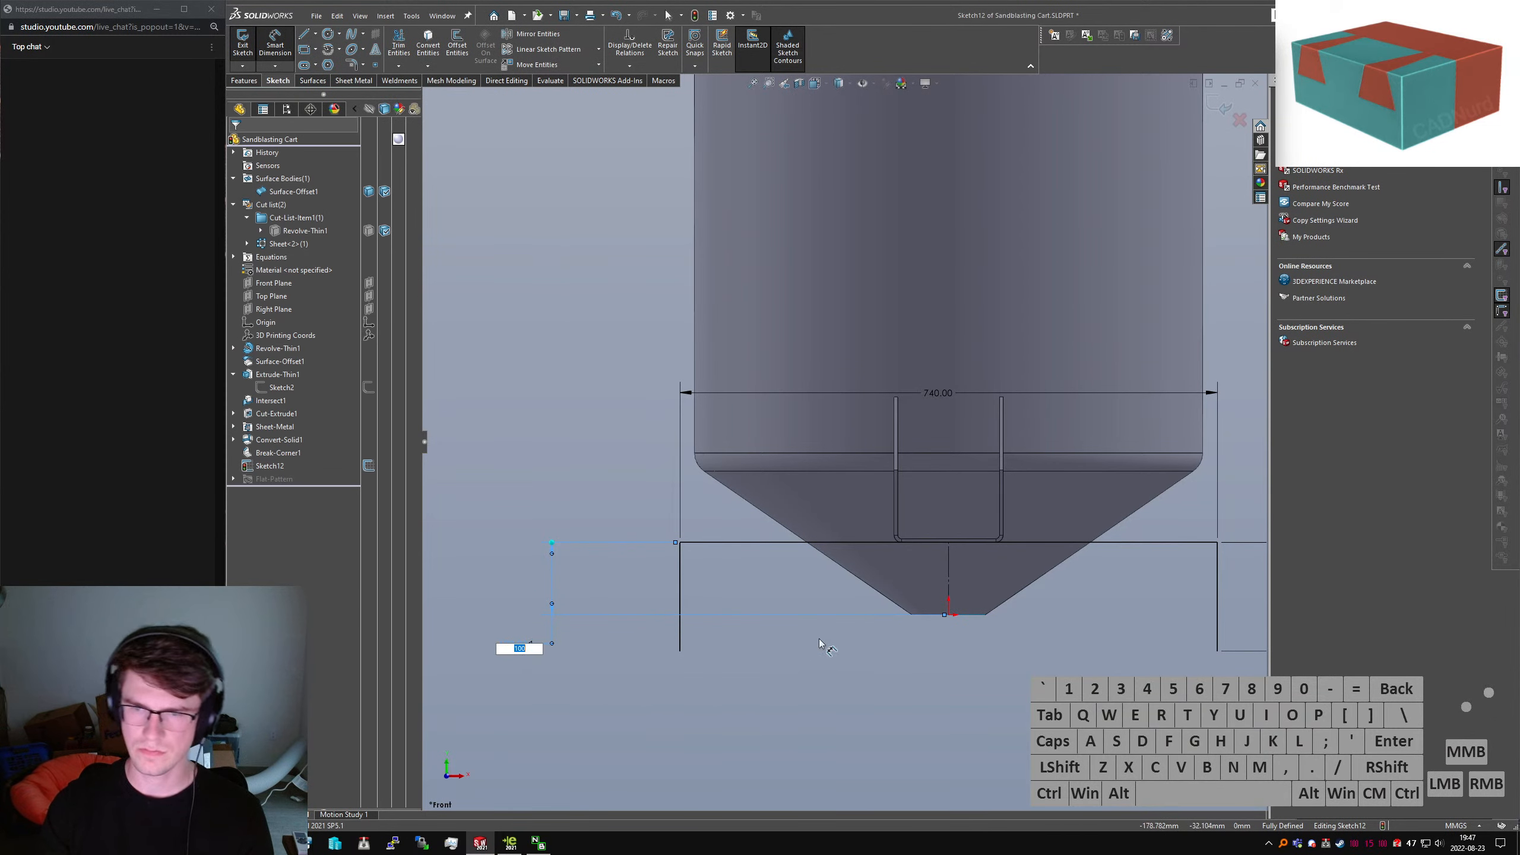
key(Return)
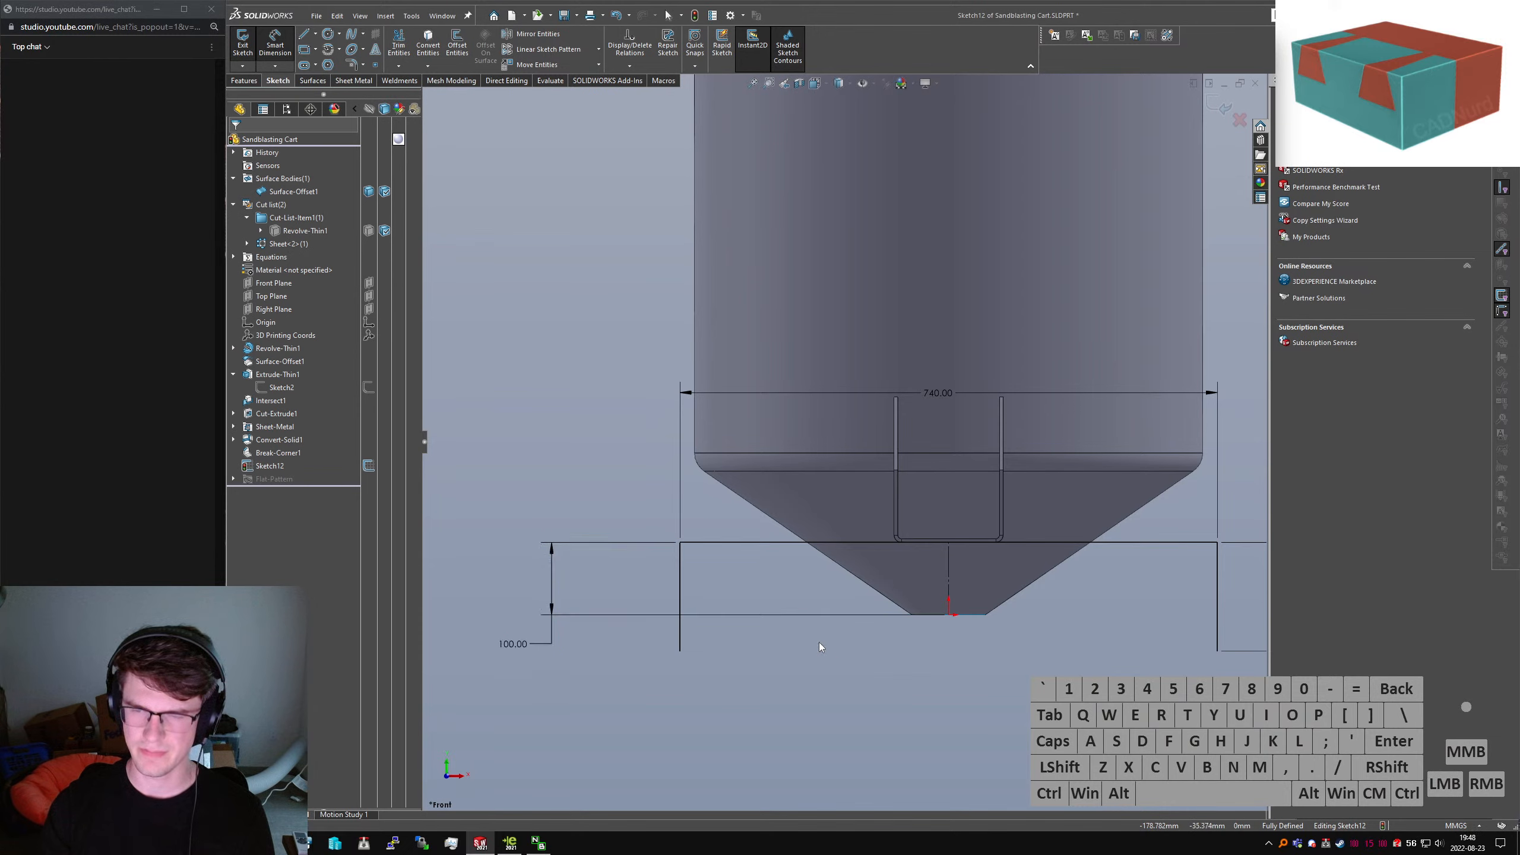
mouse_move(846, 478)
middle_down()
mouse_move(978, 492)
mouse_move(543, 422)
mouse_move(468, 234)
middle_up()
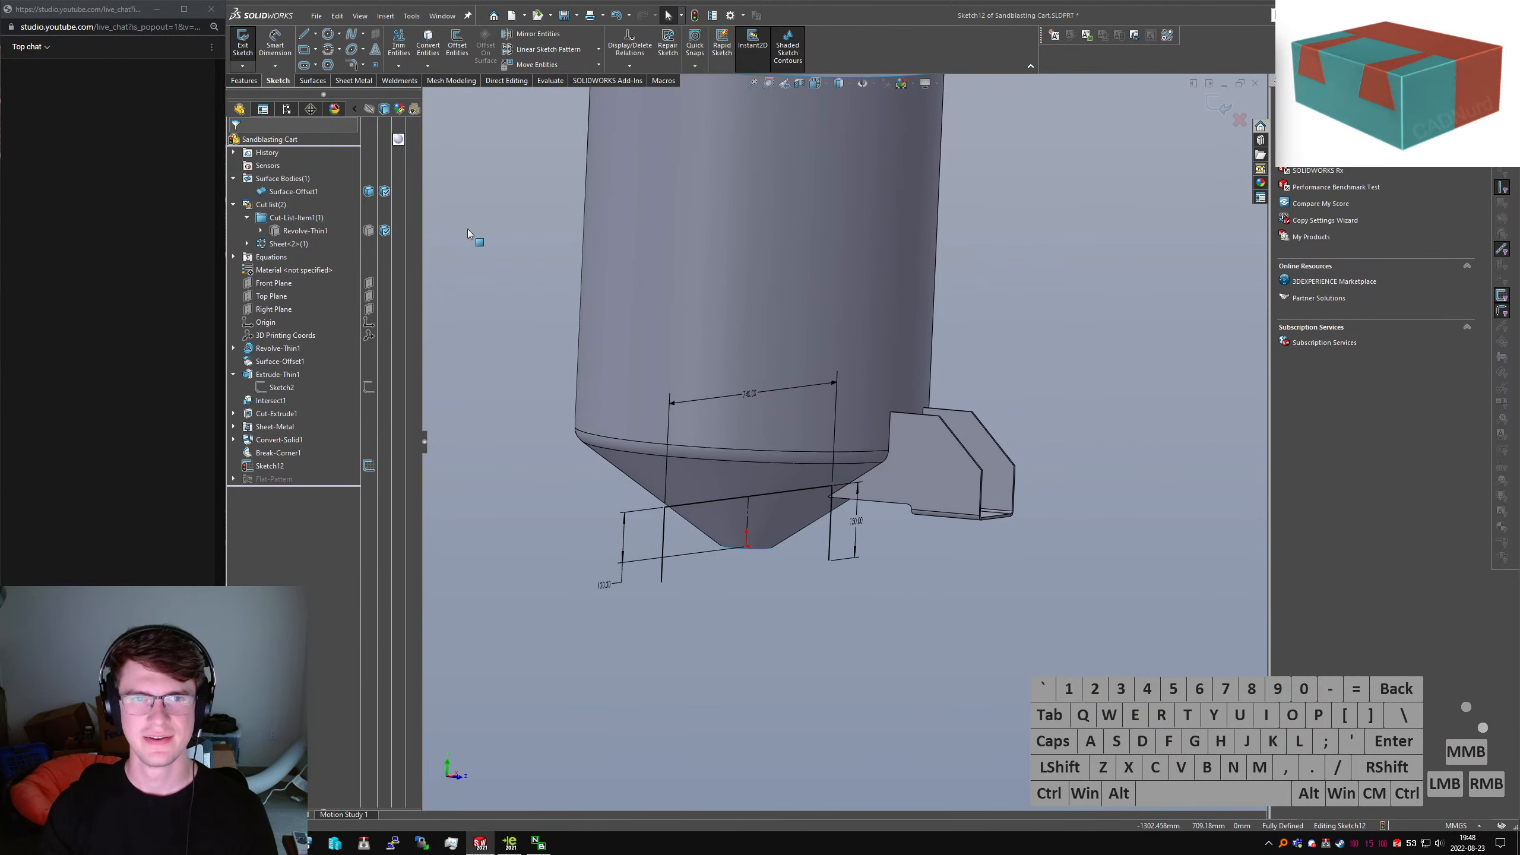
click(244, 80)
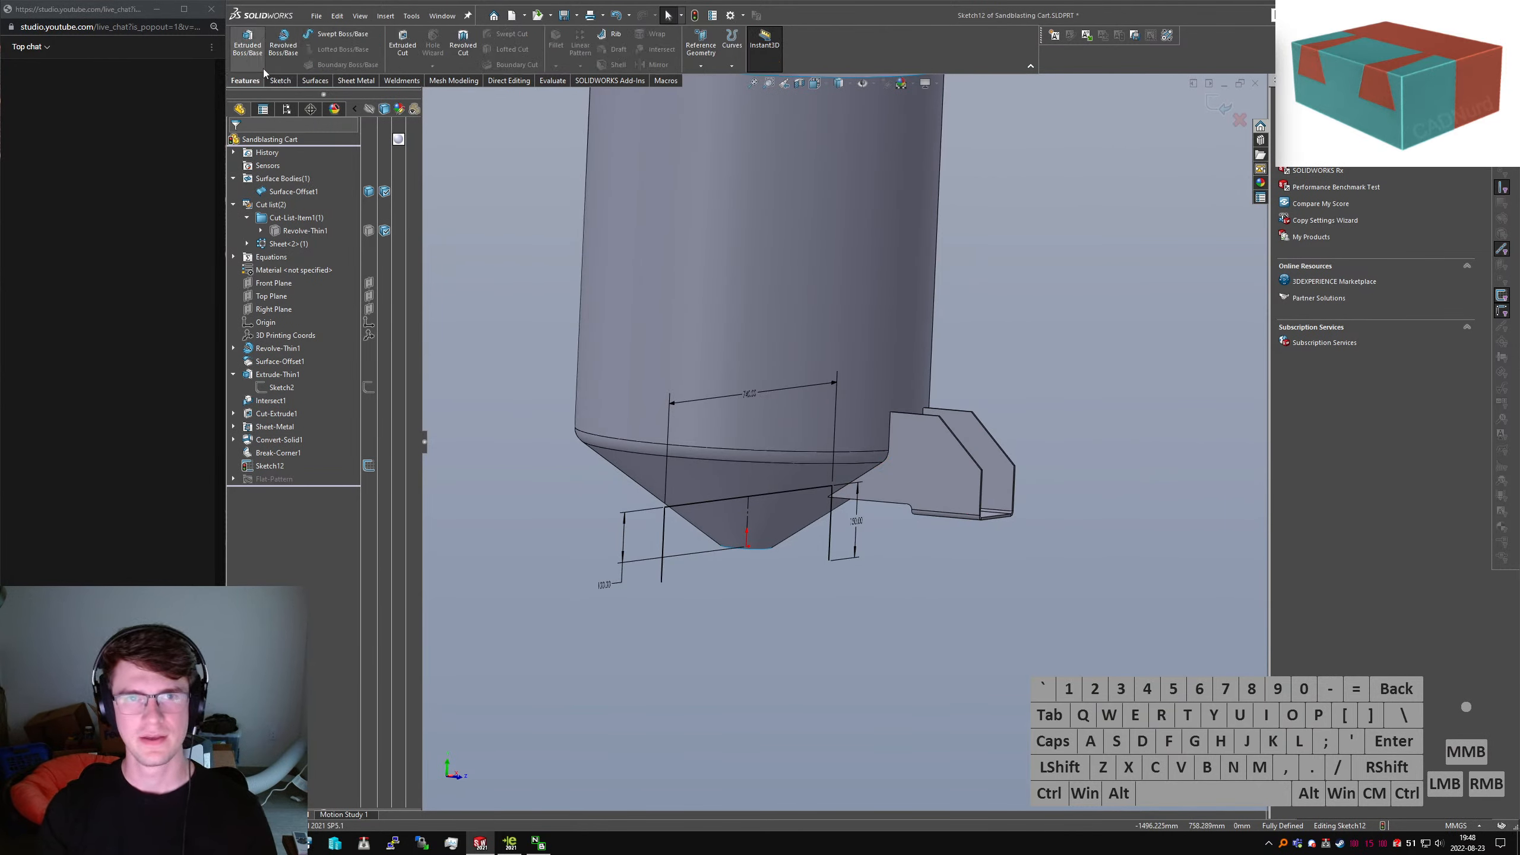
Begin a thin extrusion with auto-filleted corners, starting from a 300 mm offset
click(249, 60)
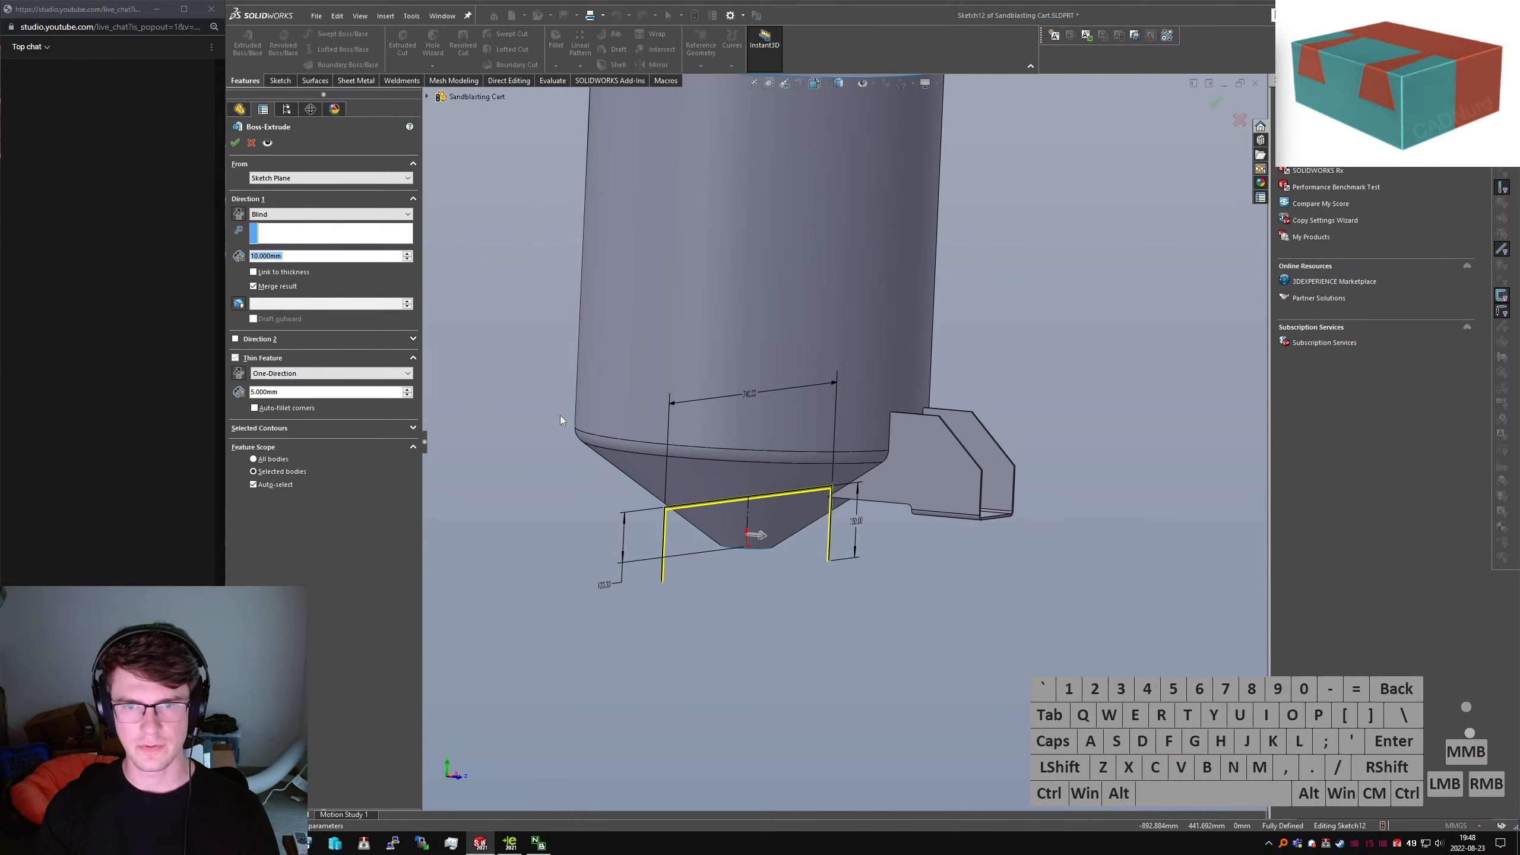
click(269, 411)
middle_drag(533, 442, 618, 508)
scroll(618, 508, down, 6)
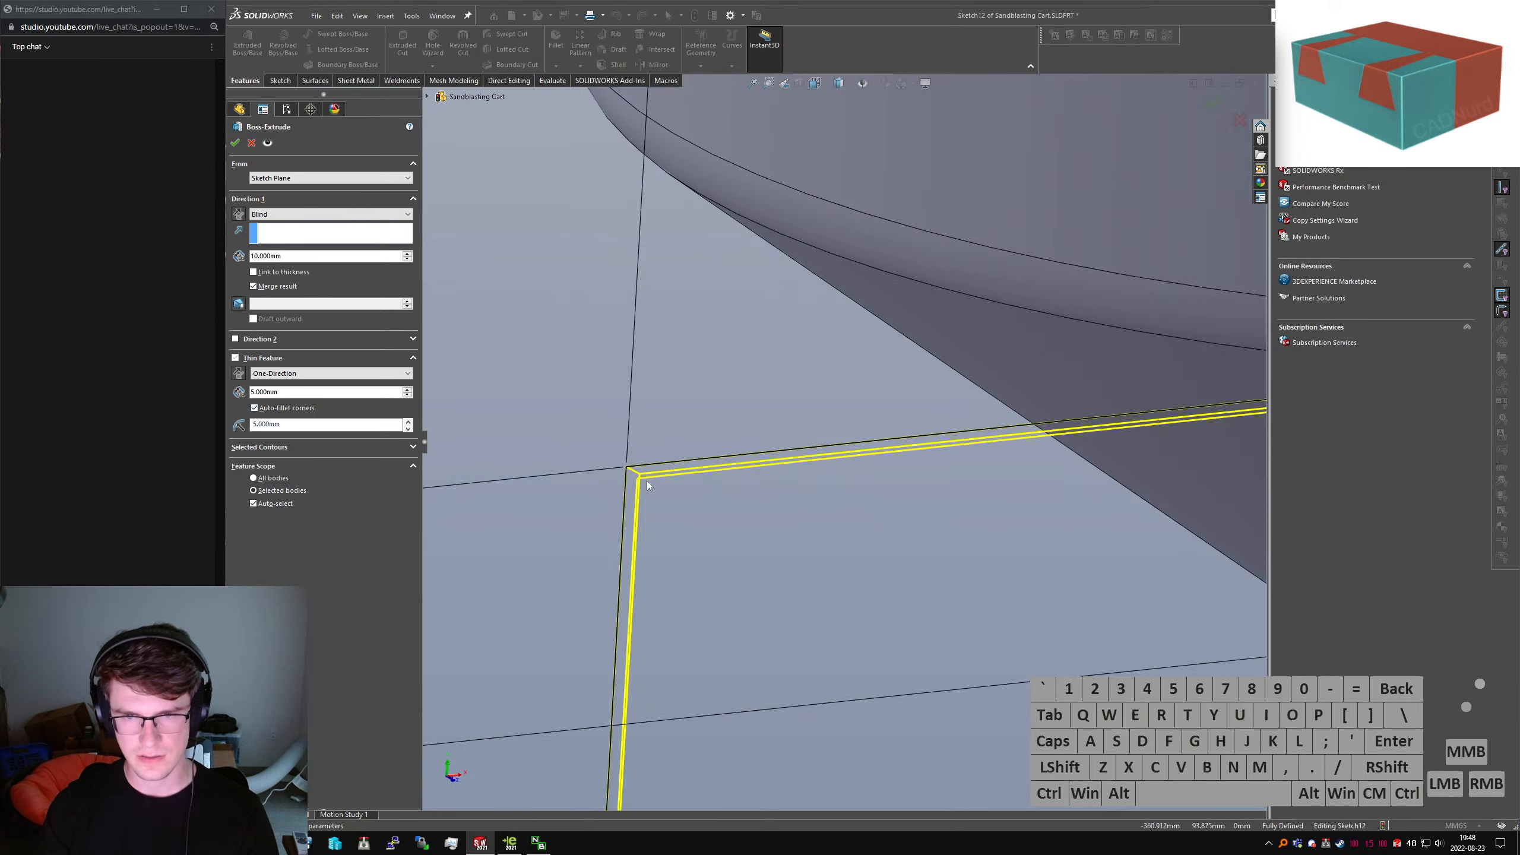
click(303, 178)
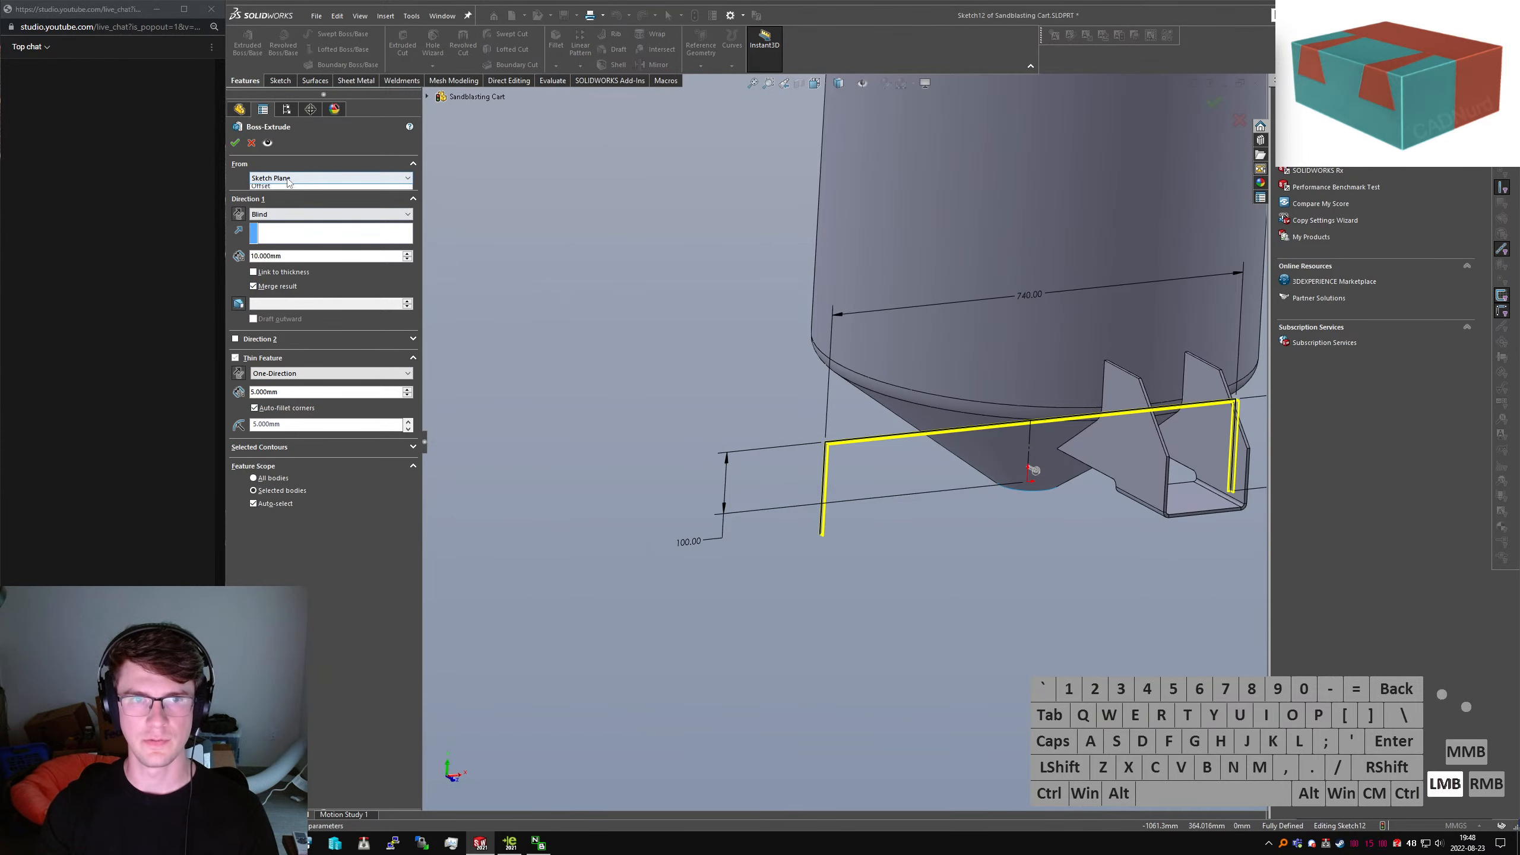
click(301, 210)
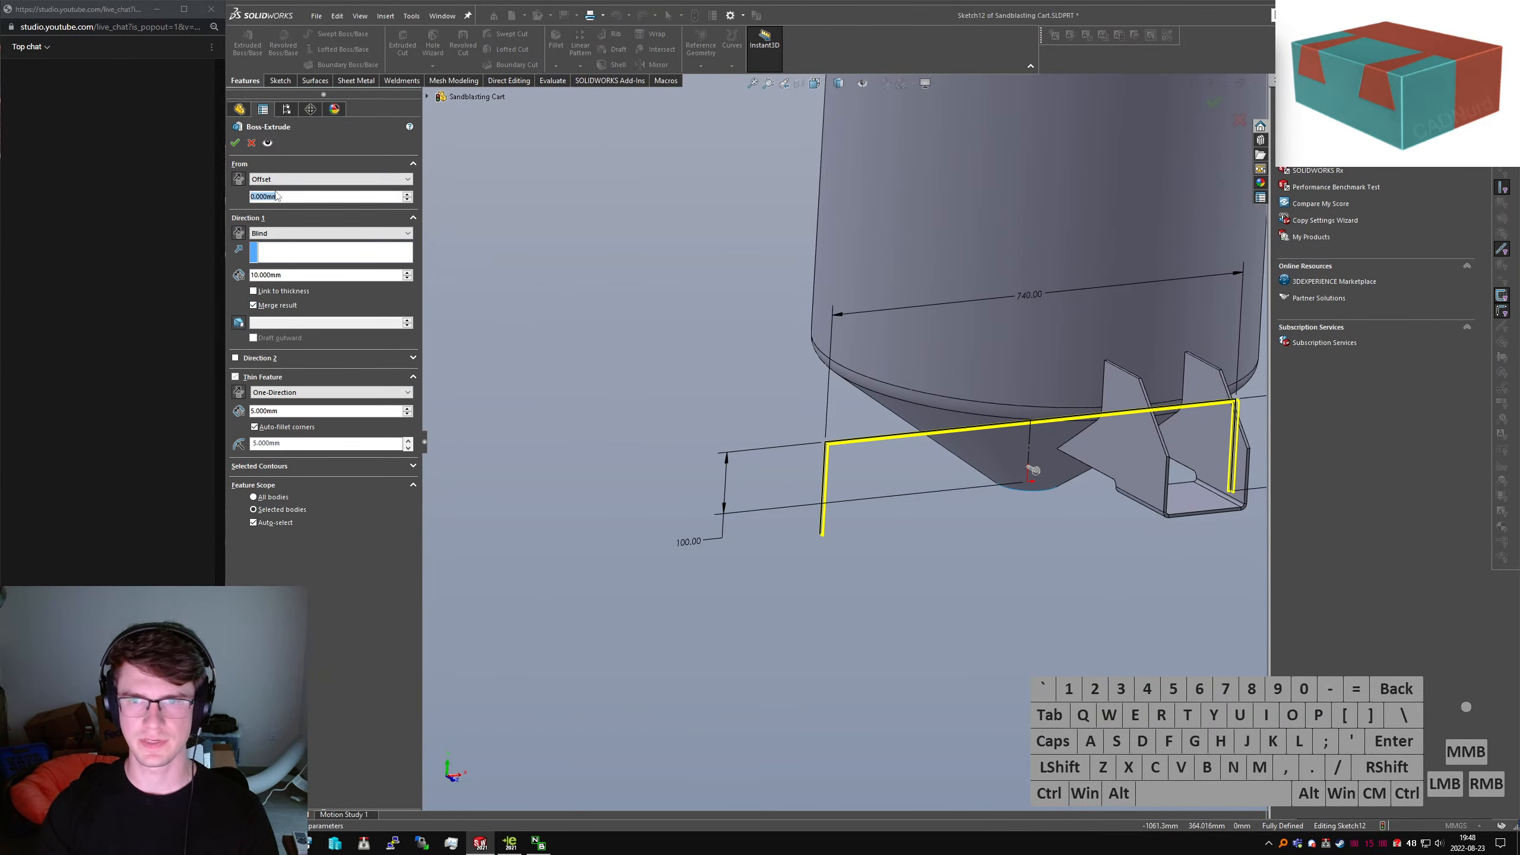
text(300)
key(Return)
Flip the offset and extrusion directions and try a 300 mm depth
click(233, 181)
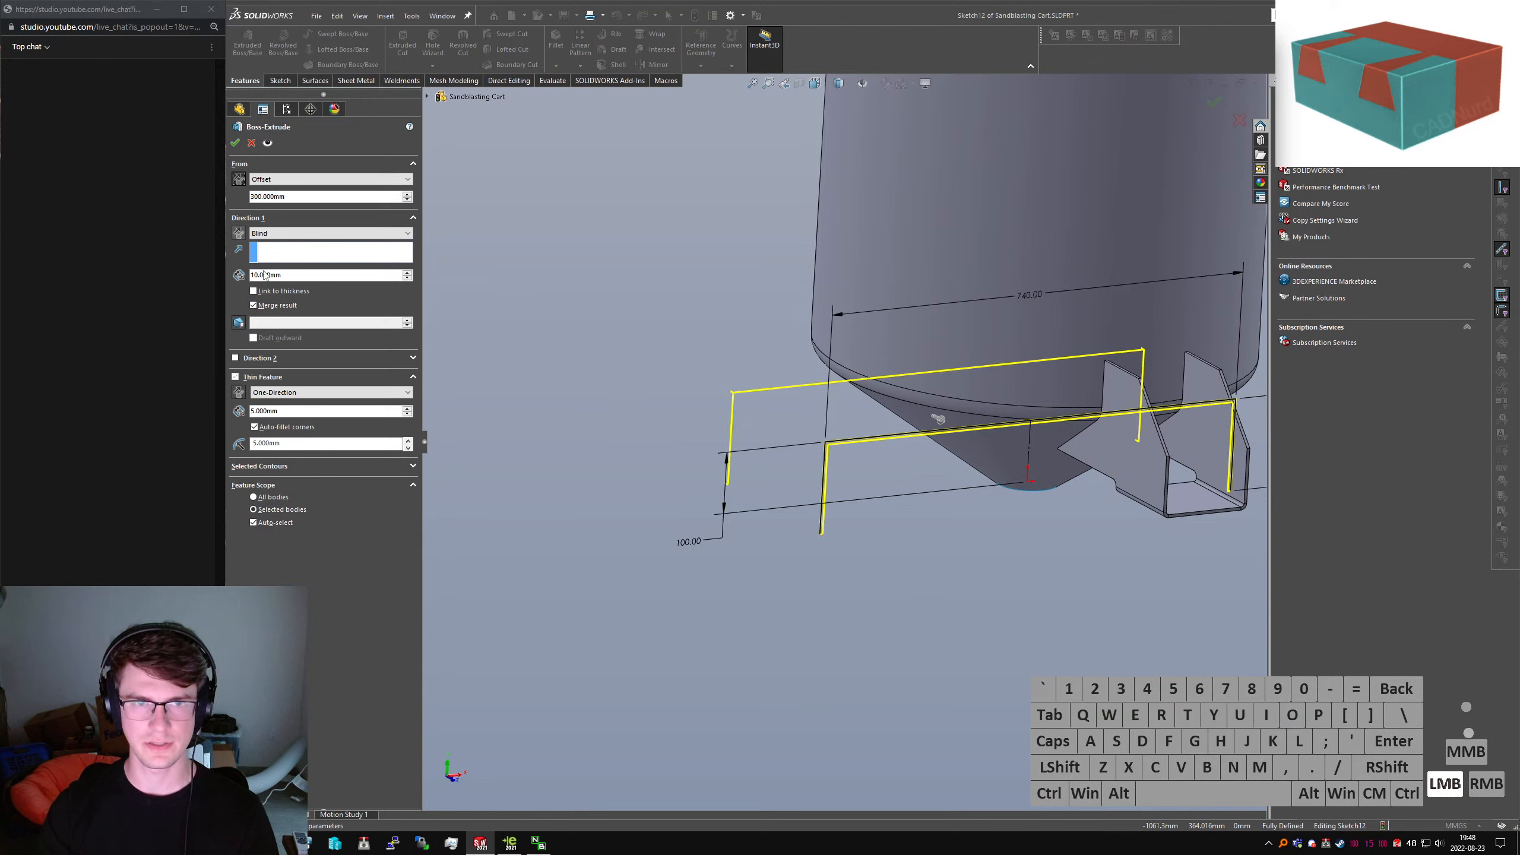
text(300)
key(Return)
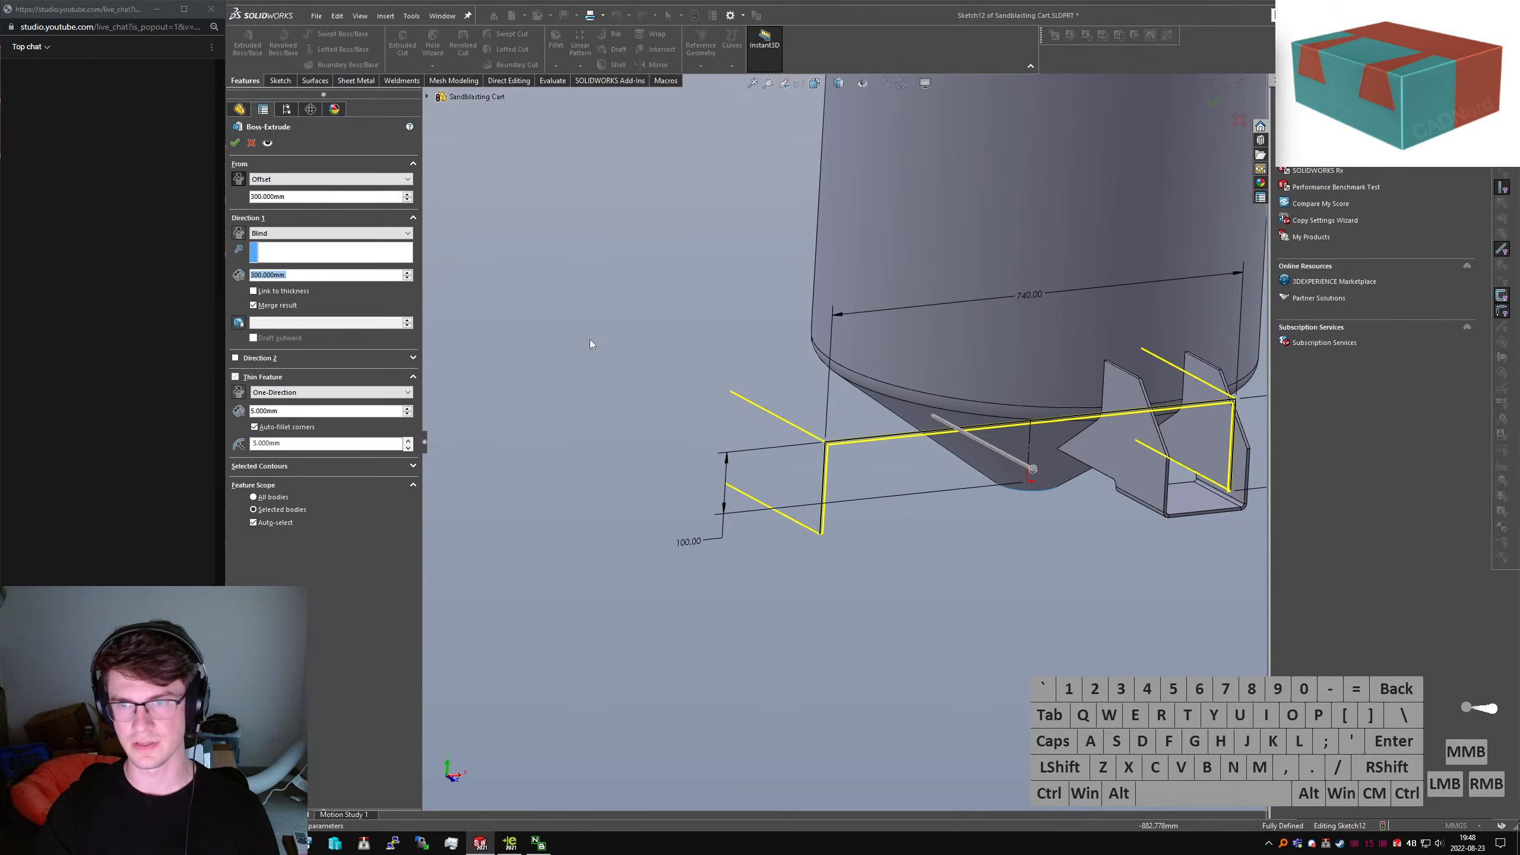
scroll(586, 362, up, 4)
click(239, 233)
mouse_move(850, 295)
middle_down()
mouse_move(933, 409)
mouse_move(883, 425)
mouse_move(863, 408)
mouse_move(879, 375)
mouse_move(861, 402)
mouse_move(846, 369)
mouse_move(914, 443)
mouse_move(903, 380)
mouse_move(896, 398)
mouse_move(919, 415)
middle_up()
scroll(875, 427, down, 3)
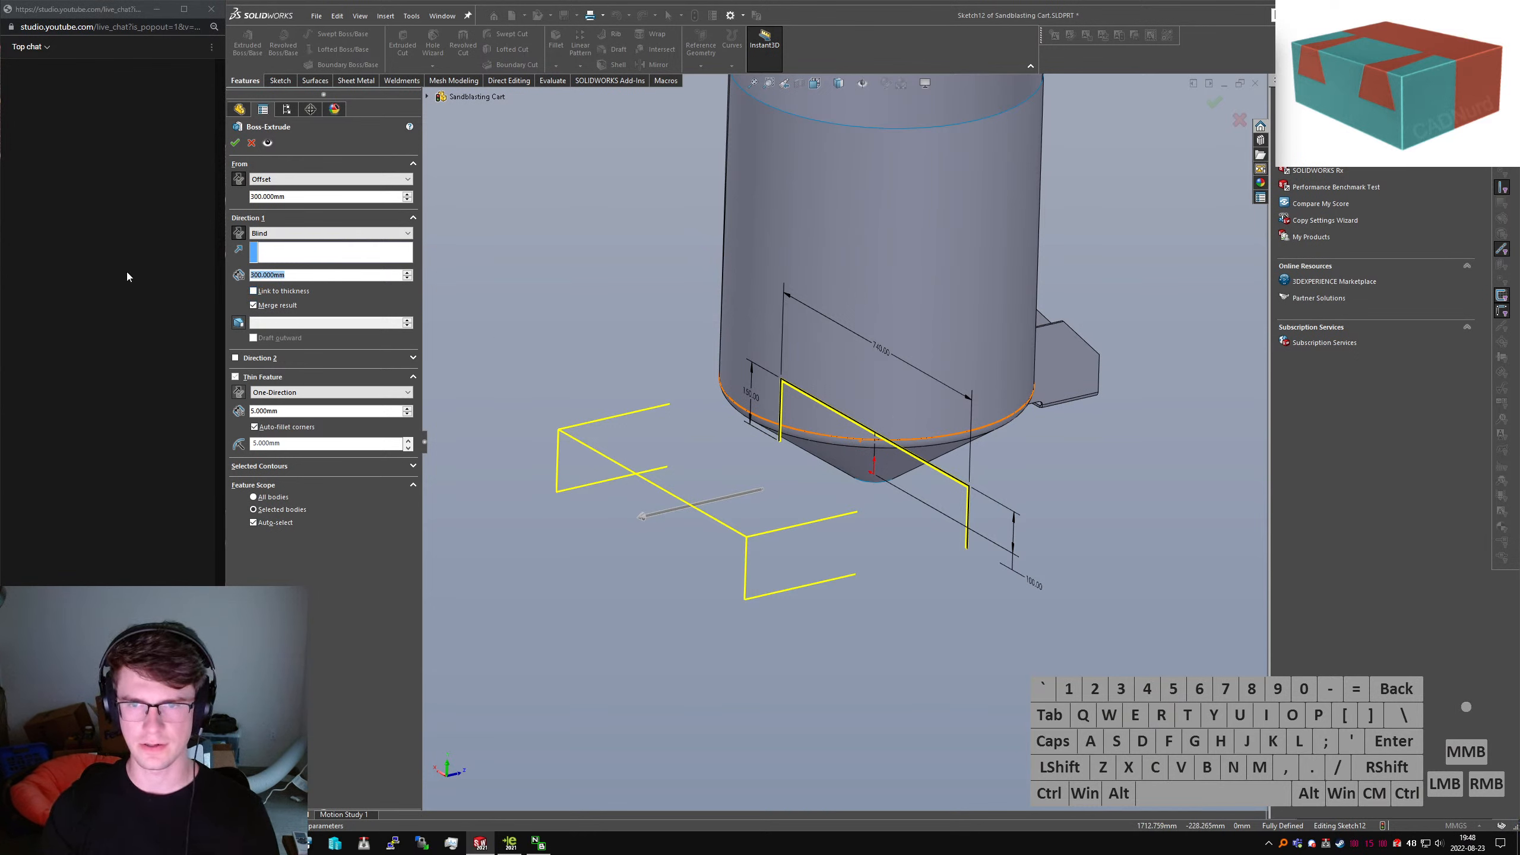
Set depth to 450 mm and start offset to 200 mm, then accept the thin extrusion
text(450)
key(Return)
mouse_move(680, 156)
middle_down()
mouse_move(862, 415)
mouse_move(860, 331)
mouse_move(877, 303)
mouse_move(721, 286)
middle_up()
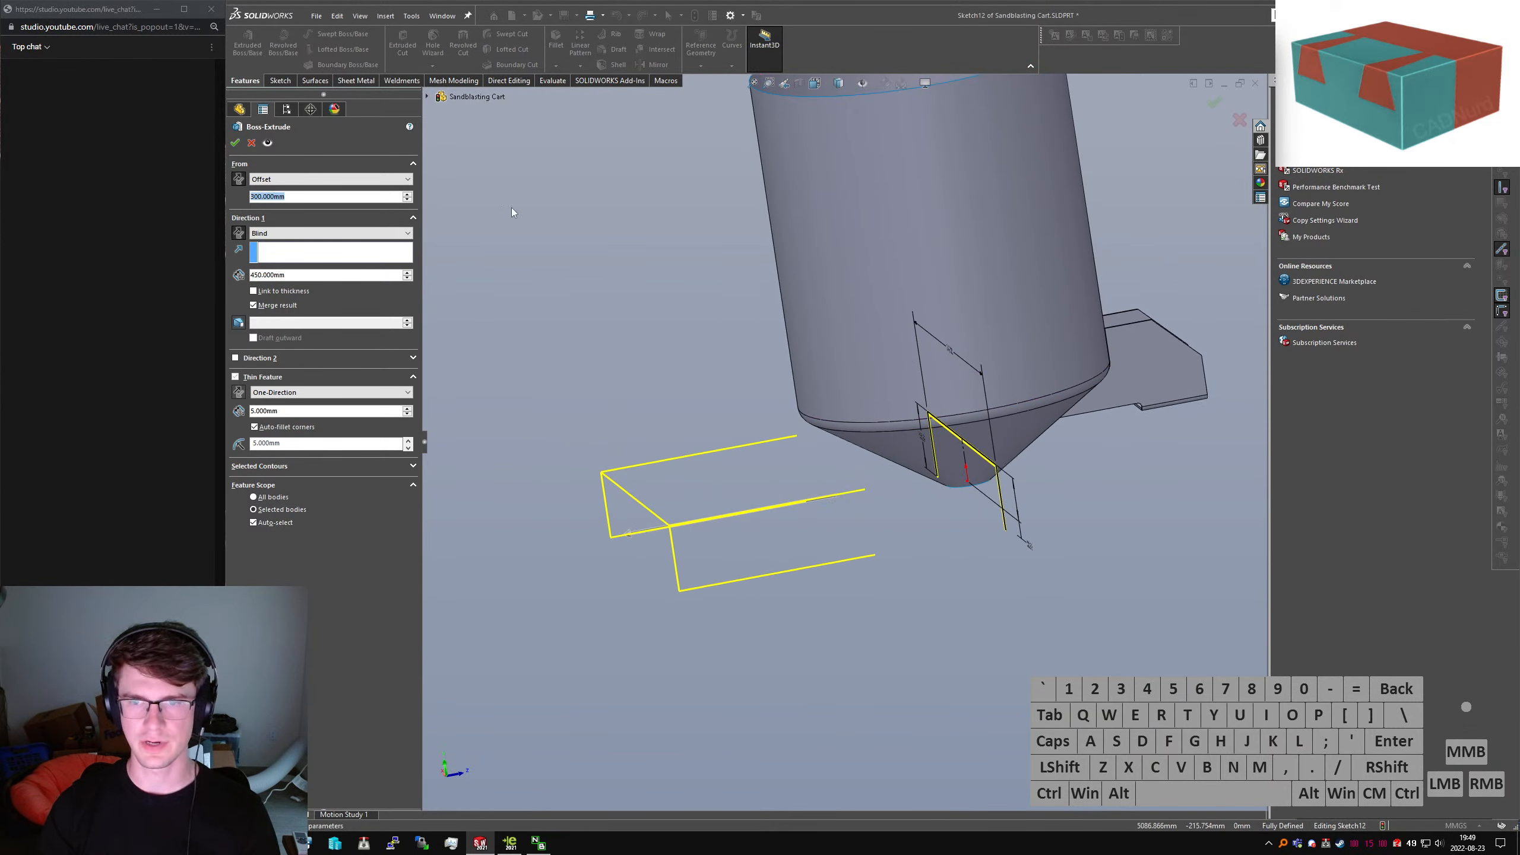
text(200)
key(Return)
middle_drag(473, 224, 670, 361)
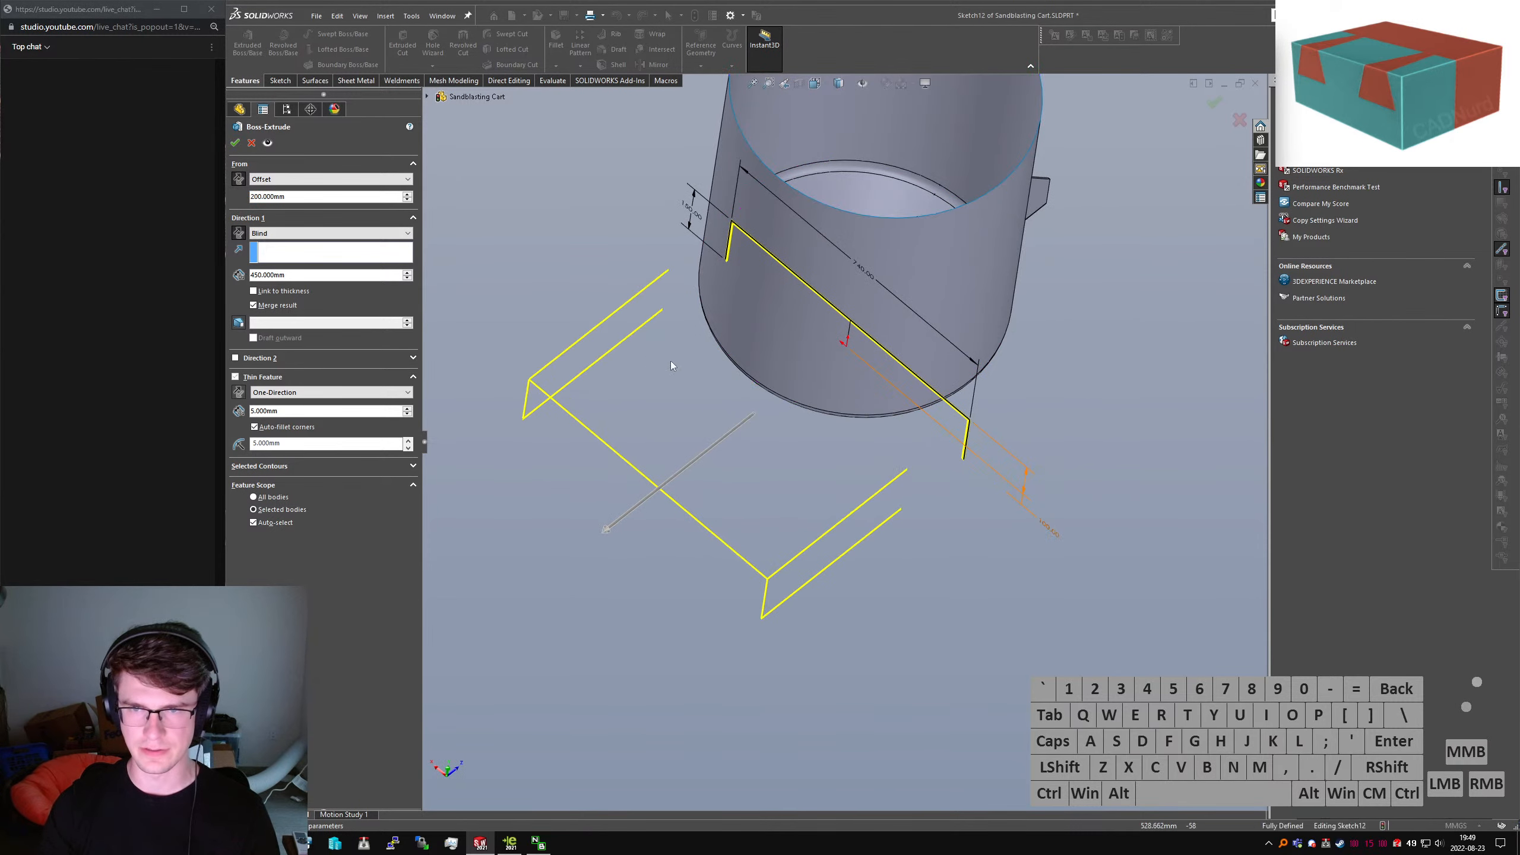
middle_drag(829, 432, 796, 399)
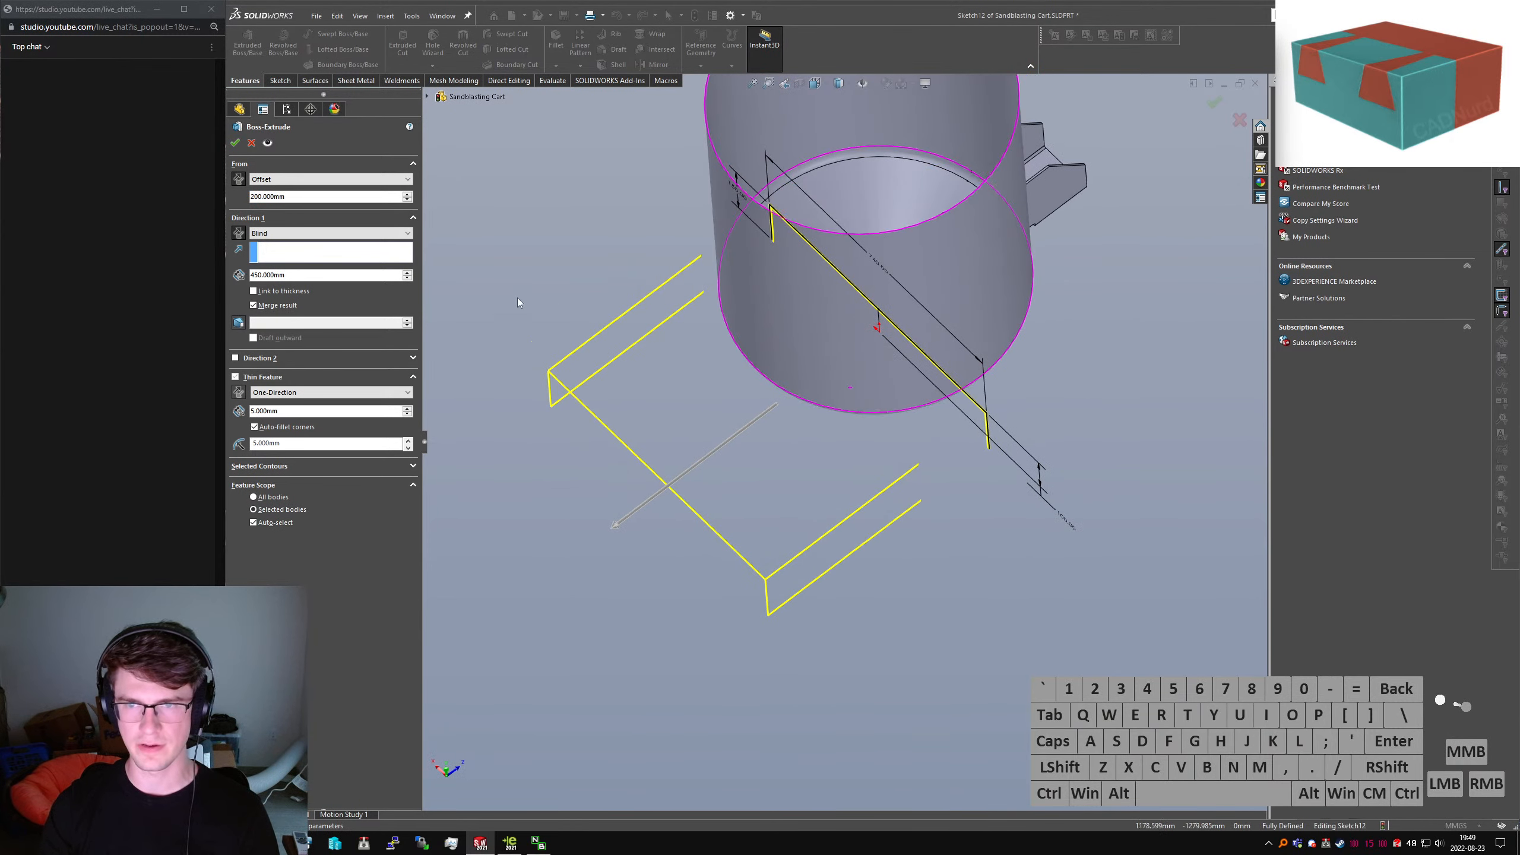
click(235, 142)
middle_drag(974, 466, 1114, 568)
click(978, 495)
Start a new sketch on the Top Plane, viewed straight down from the top
text(sextru)
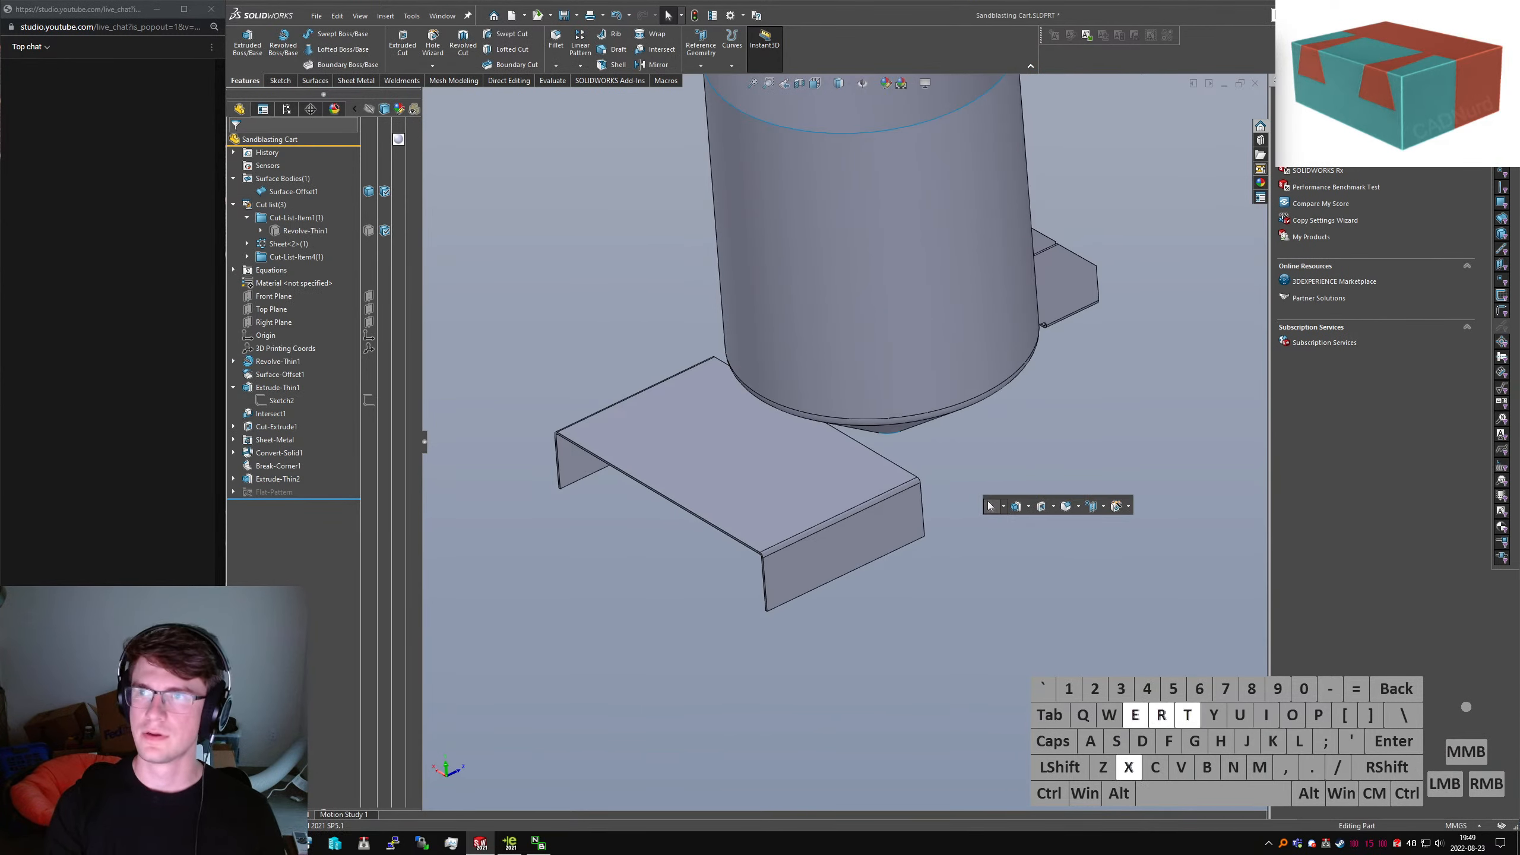
key(Return)
key(ctrl+5)
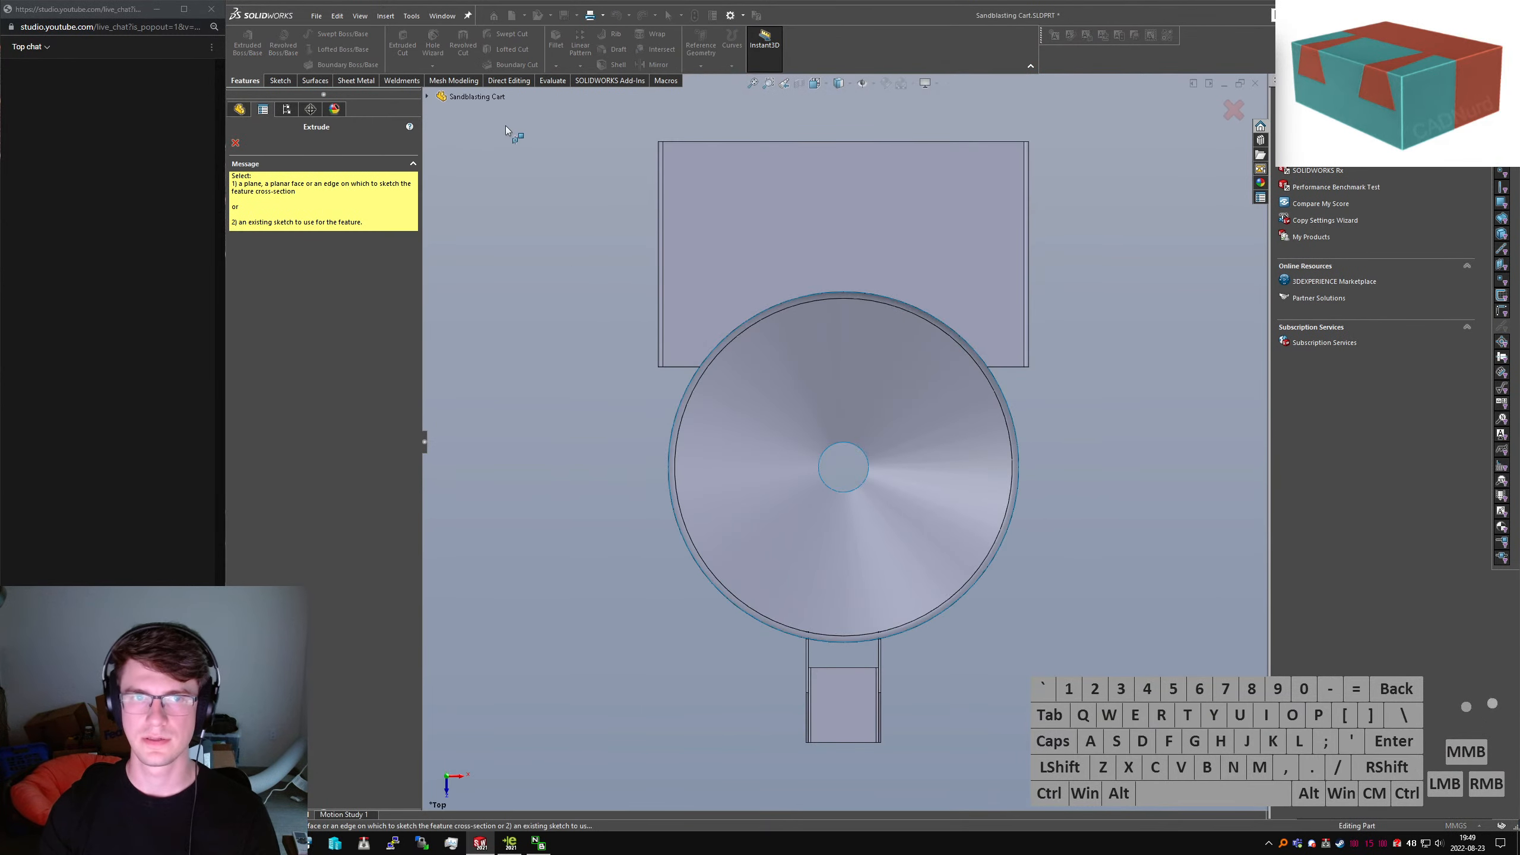
click(427, 96)
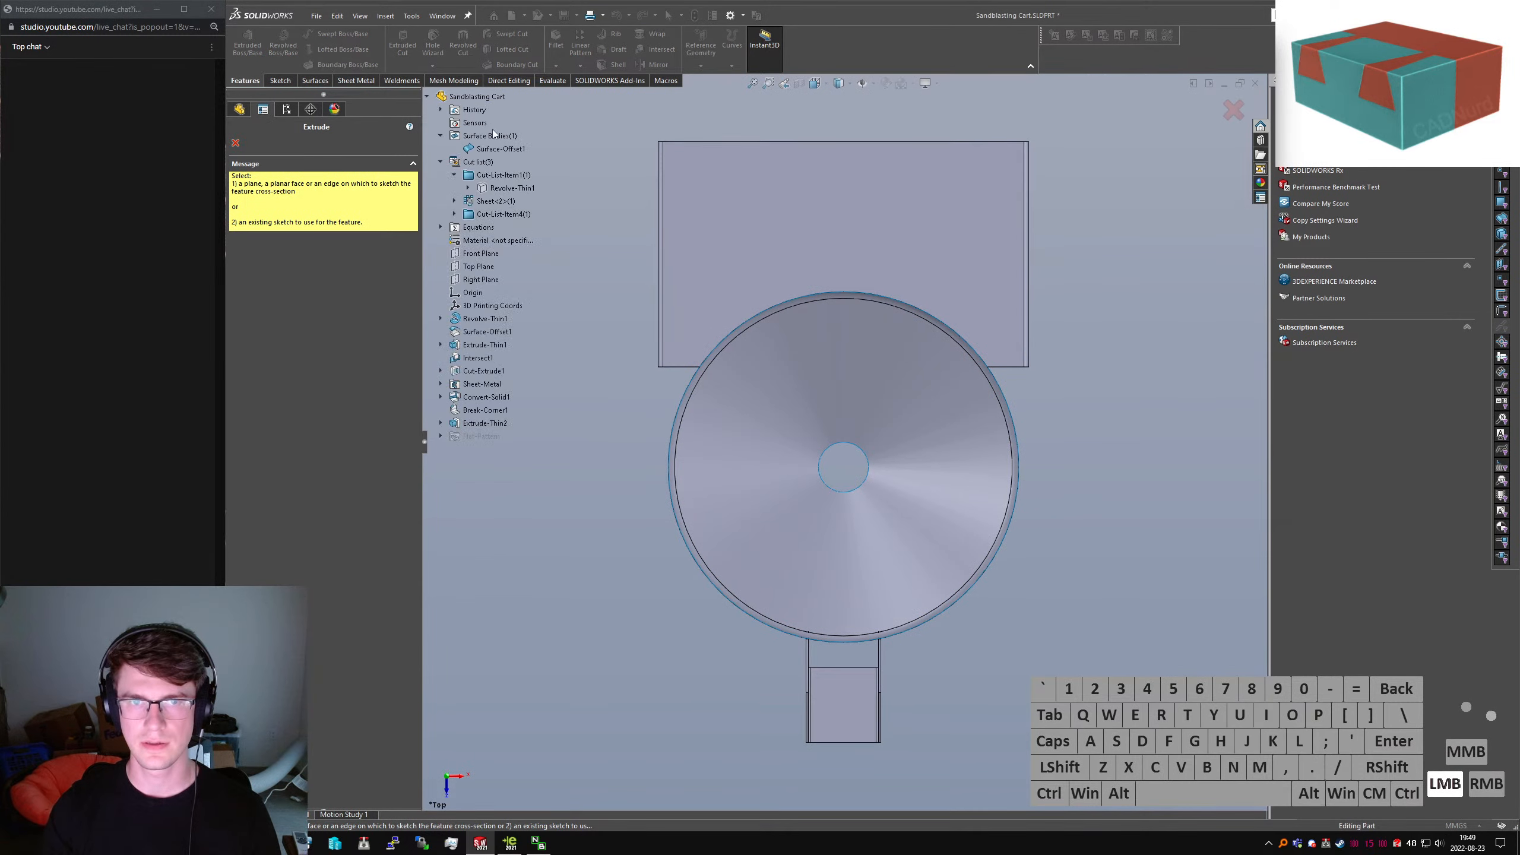
click(482, 266)
Turn on a Section View cut along the Top Plane, offset 114 mm upward
middle_drag(838, 228, 1027, 228)
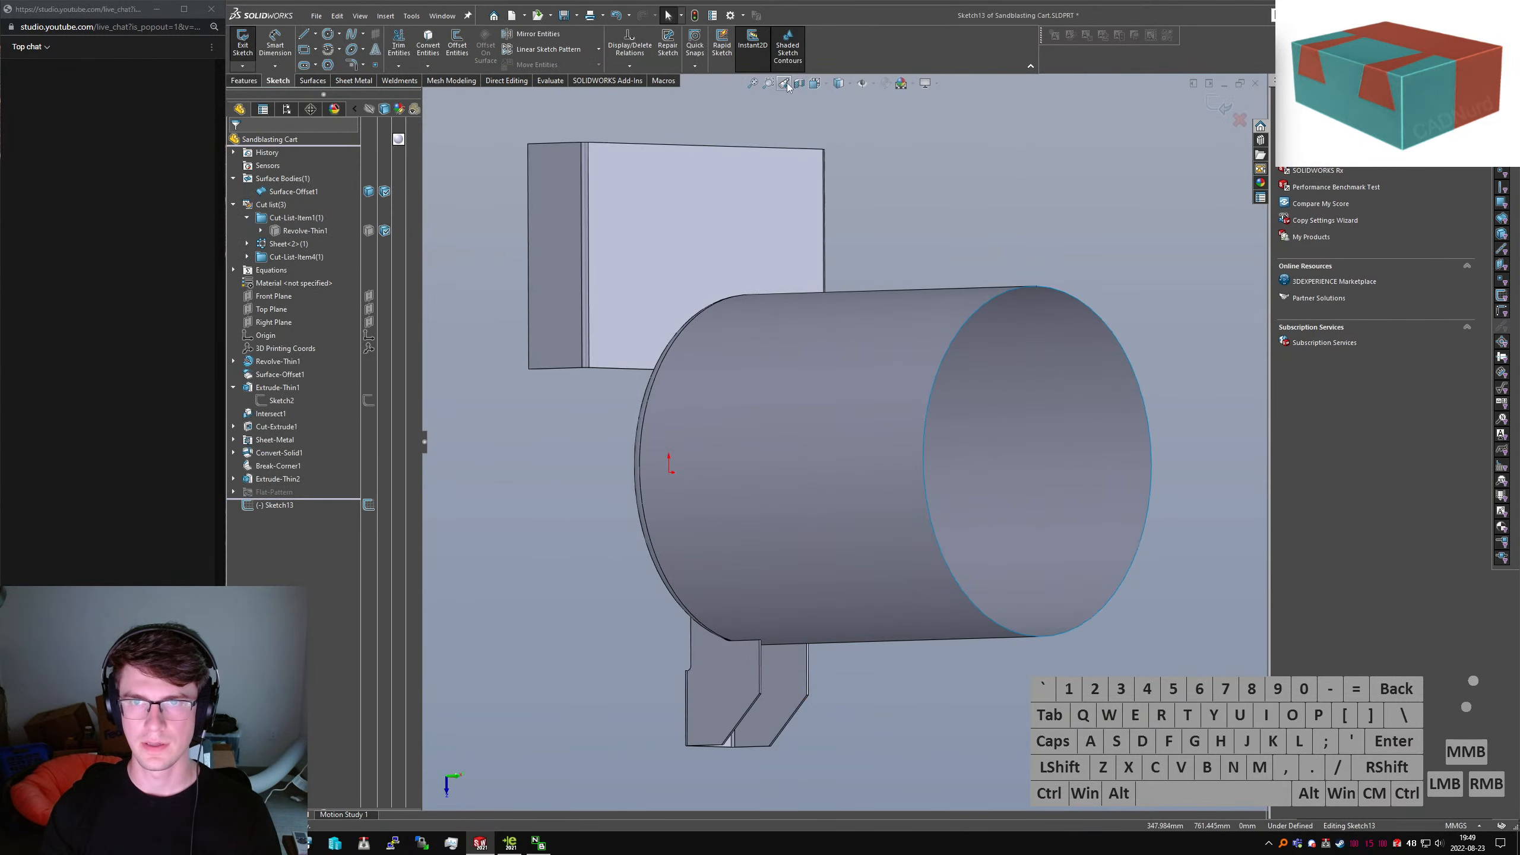
click(826, 176)
click(800, 83)
middle_drag(934, 278, 1001, 276)
click(272, 381)
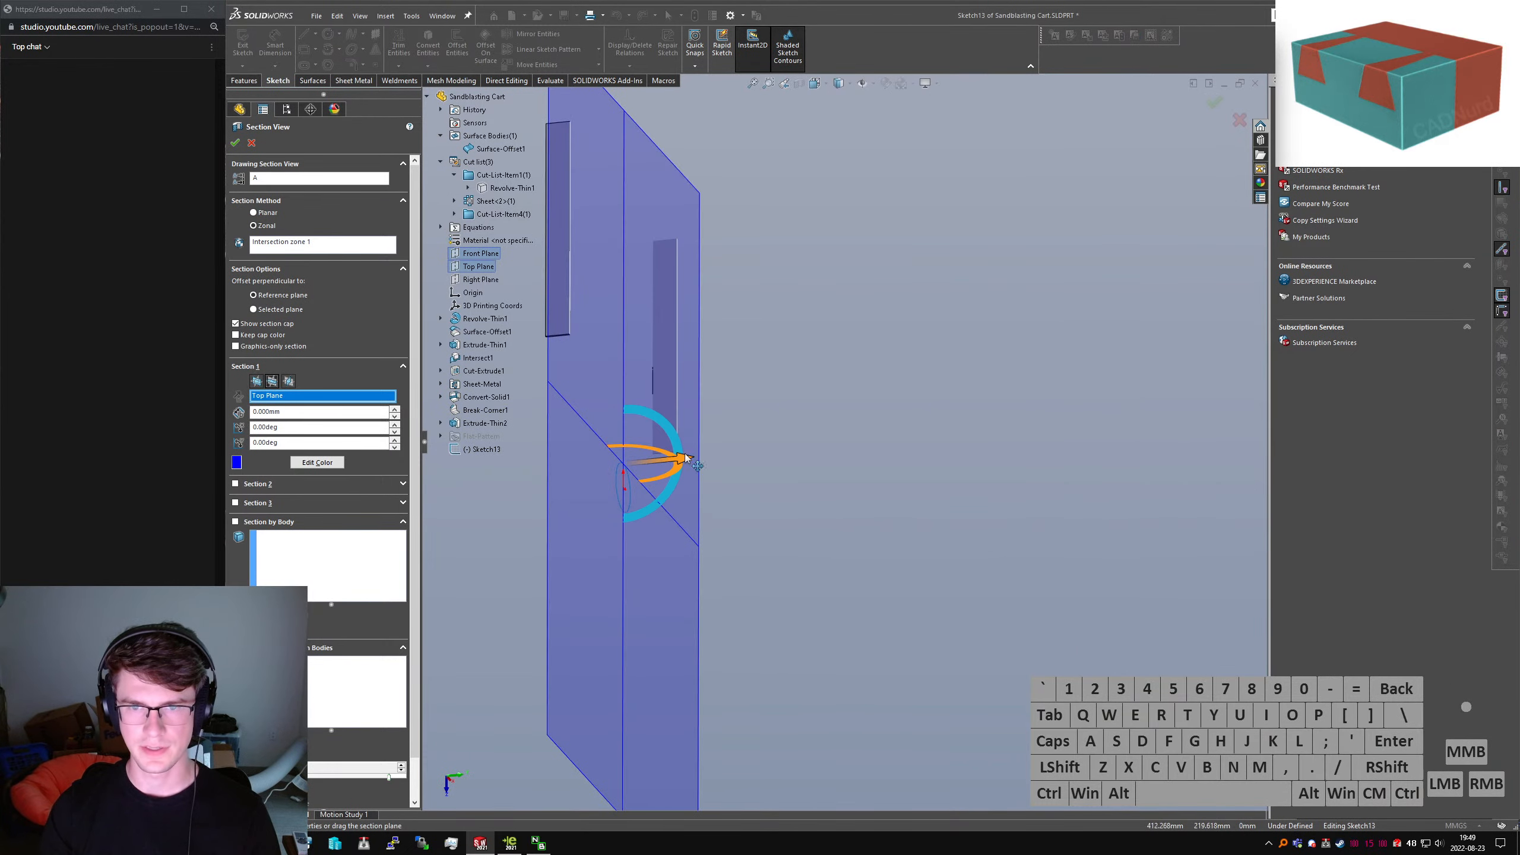
drag(682, 461, 732, 453)
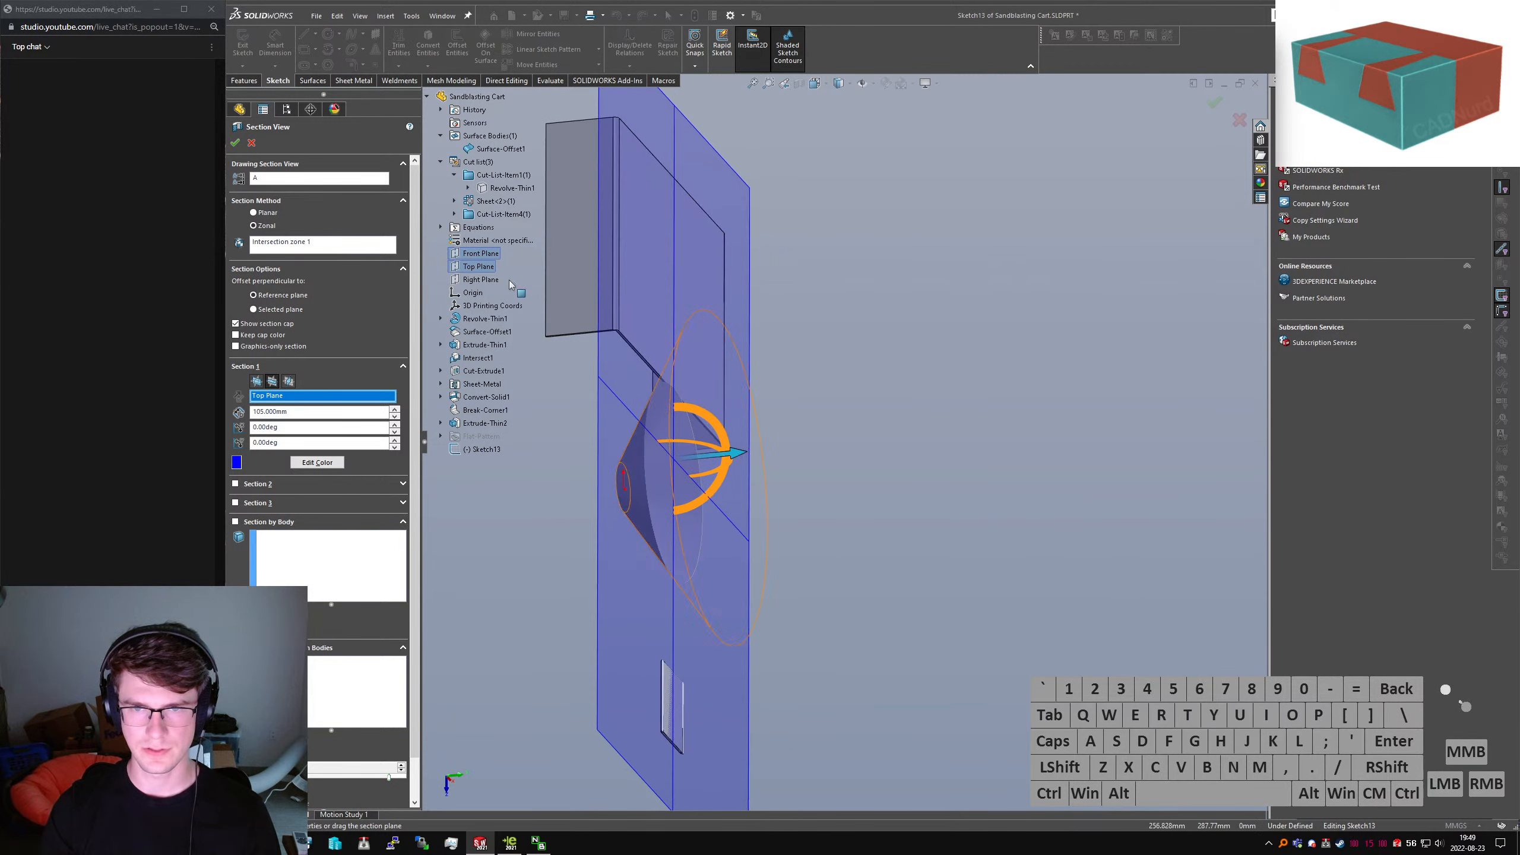
click(237, 143)
middle_drag(741, 339, 577, 311)
scroll(928, 389, down, 4)
scroll(926, 387, up, 5)
Draw a circle centred on the origin and dimension it at 300 mm diameter
click(328, 33)
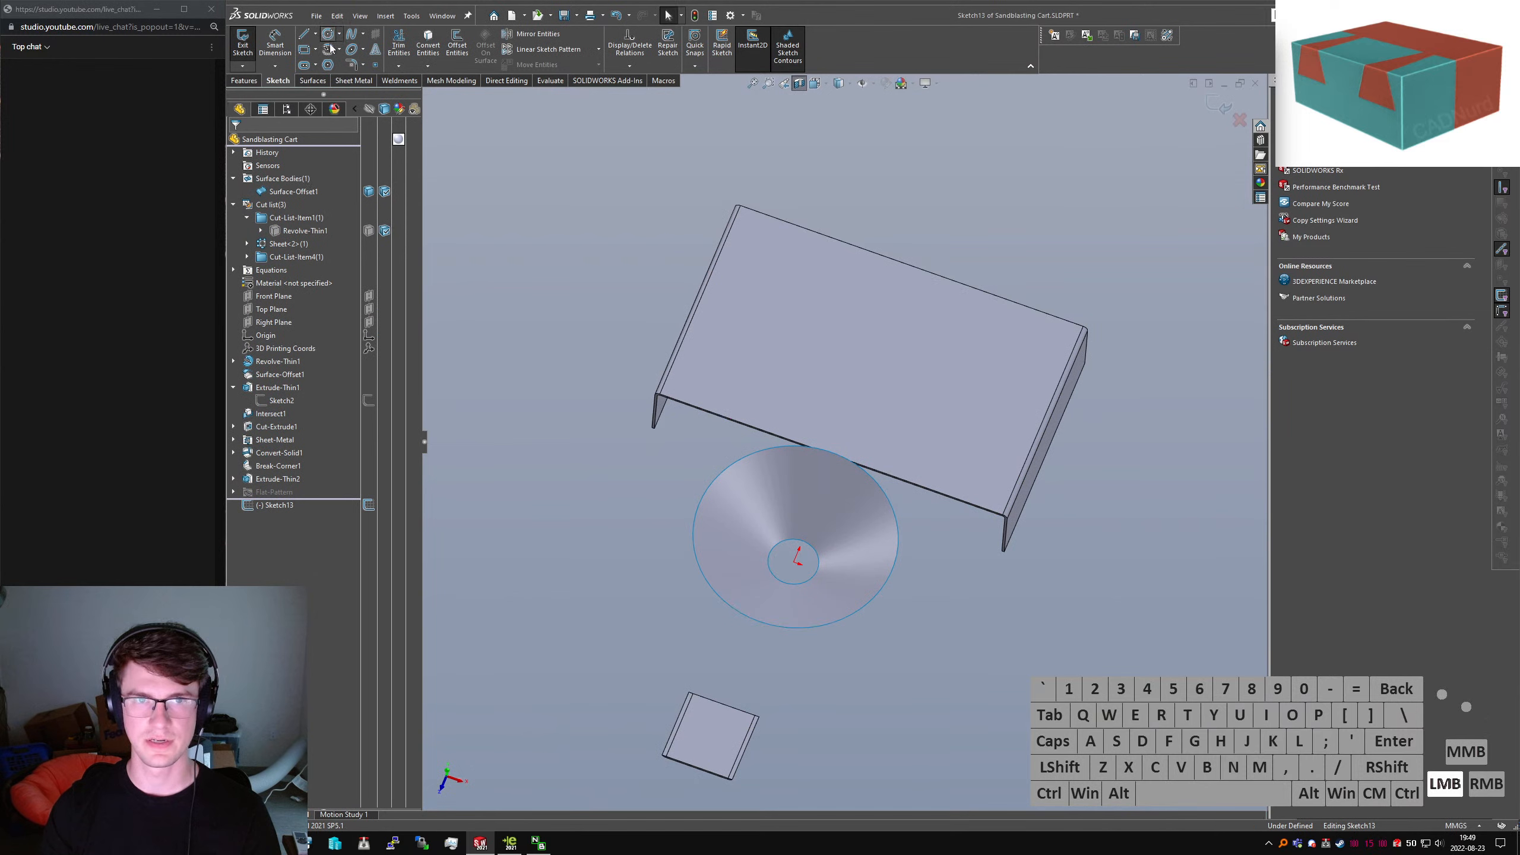
mouse_move(793, 562)
mouse_down()
mouse_move(888, 426)
mouse_move(935, 495)
mouse_up()
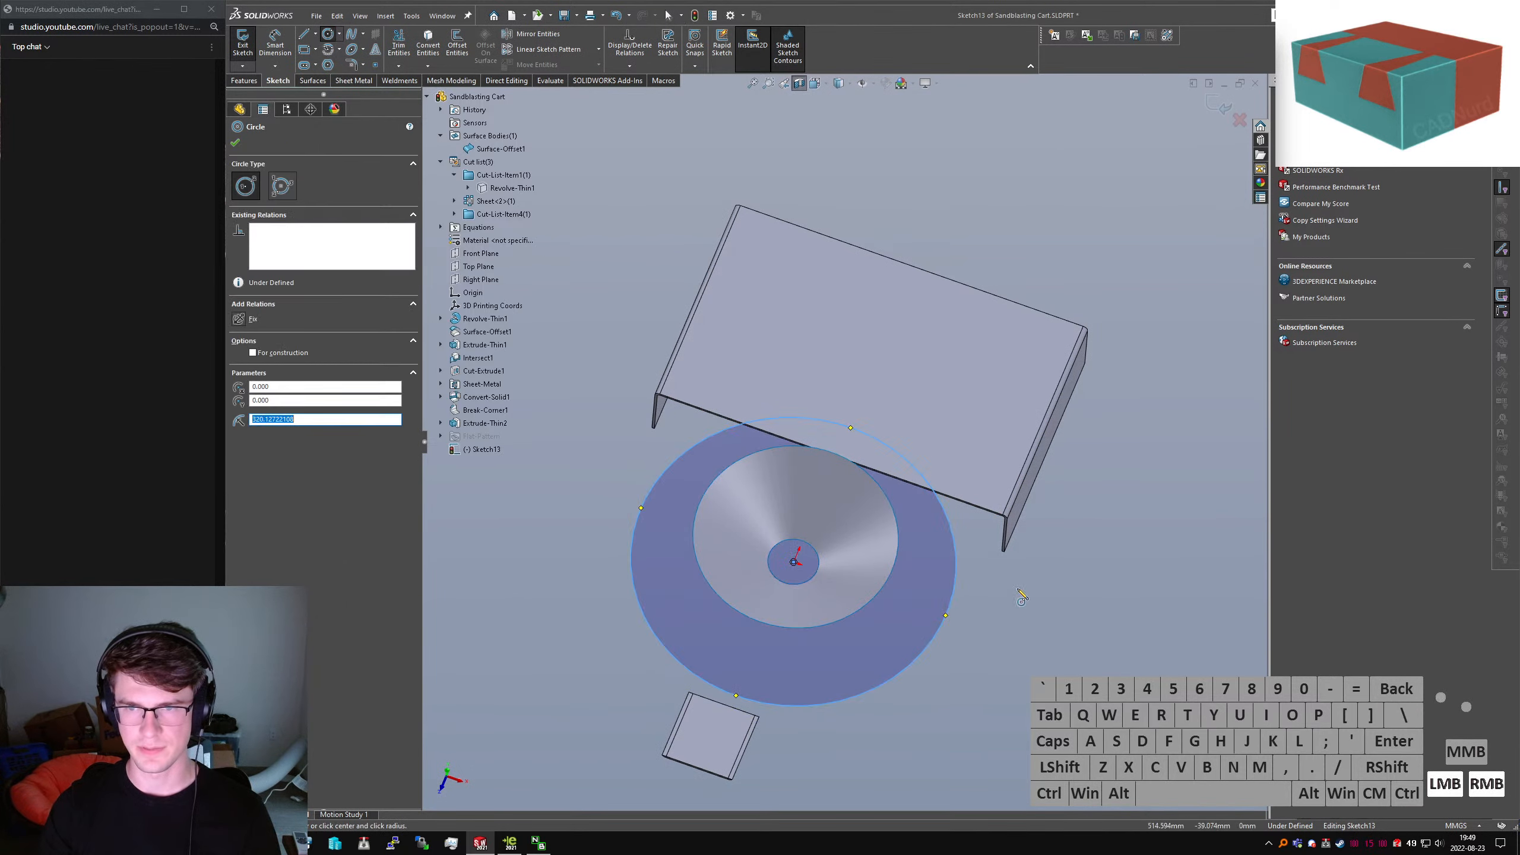
right_drag(1028, 601, 1020, 548)
drag(948, 527, 1185, 539)
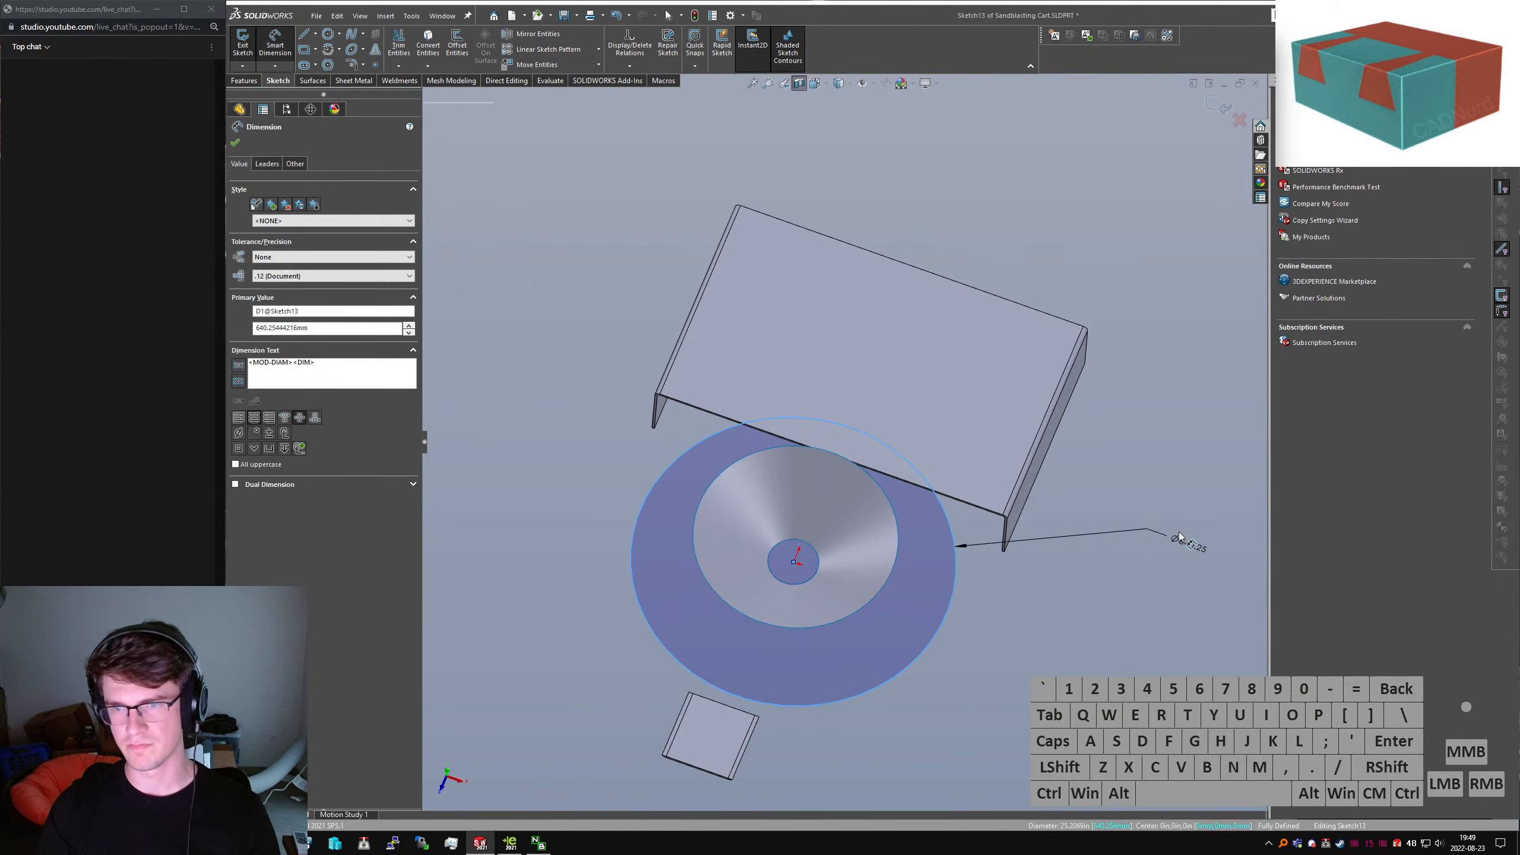
text(300)
key(Return)
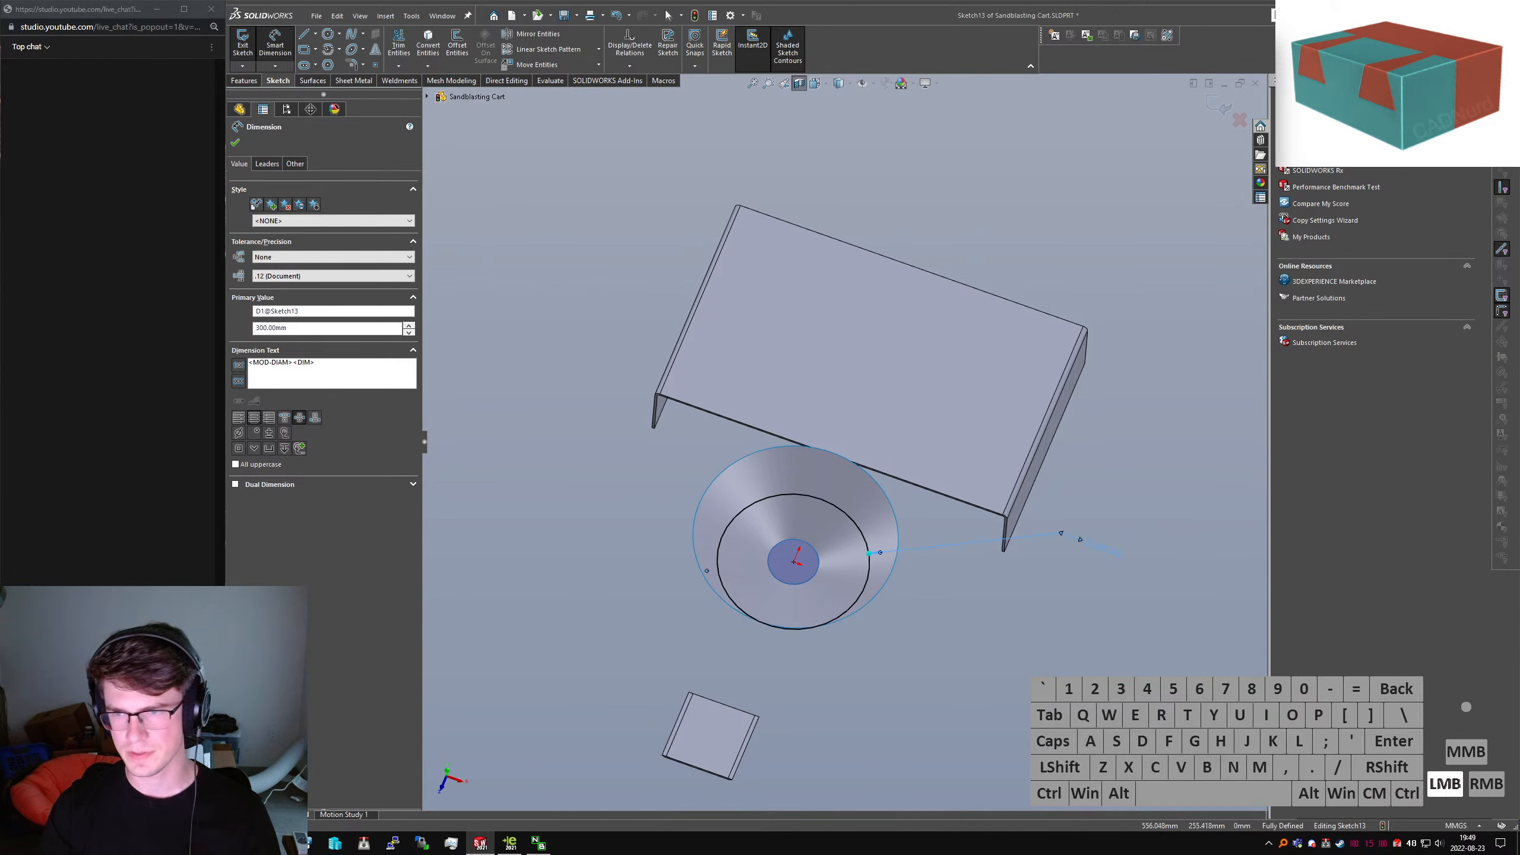
Revise the circle's diameter through 500 and 700 mm to a final 600 mm
click(1096, 551)
text(500)
key(Return)
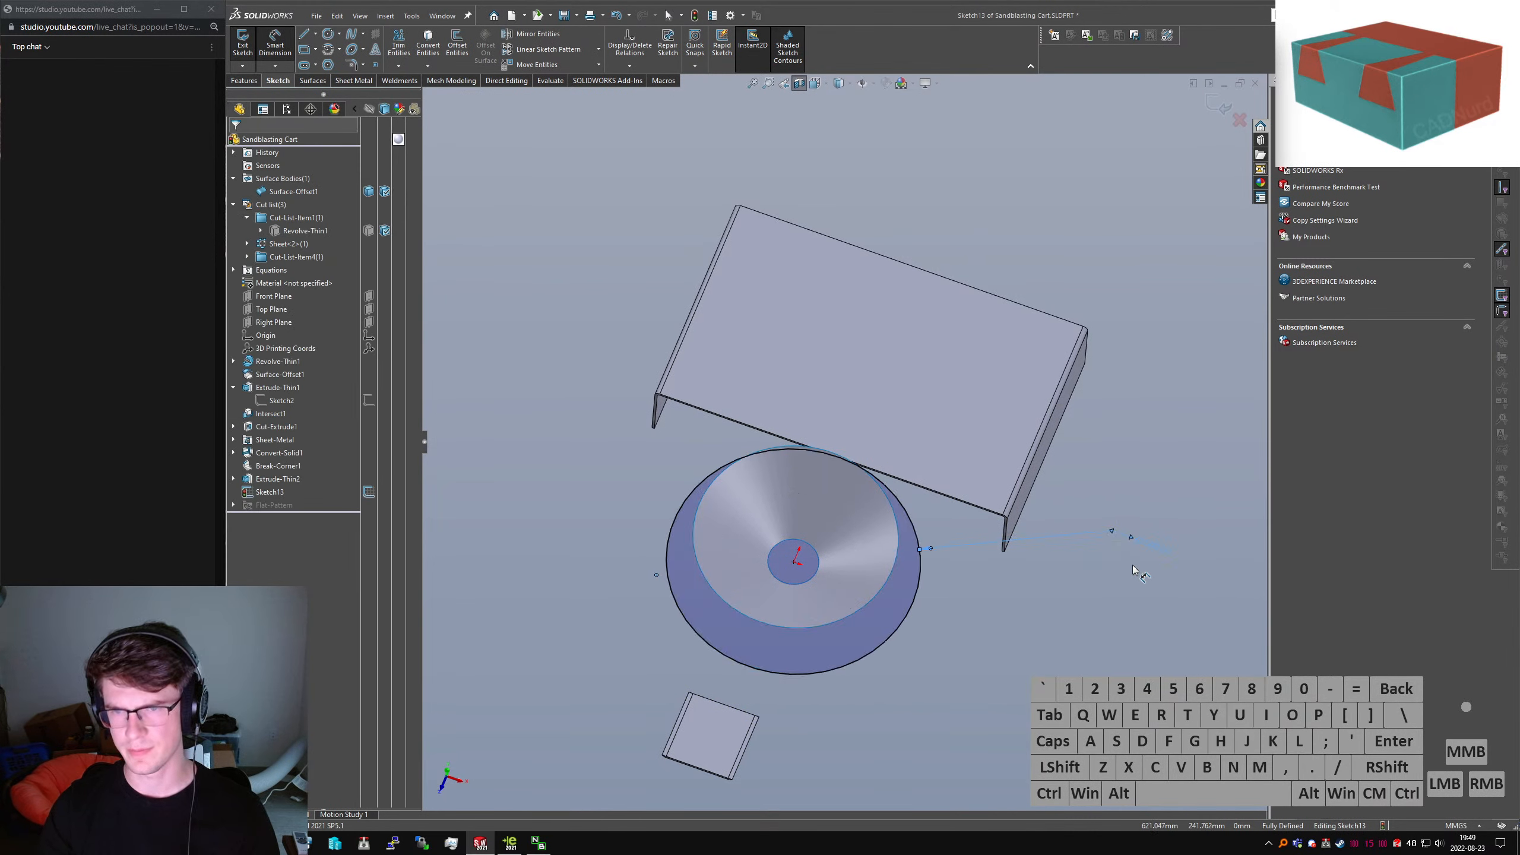
middle_drag(832, 502, 838, 557)
click(1167, 500)
text(700)
key(Return)
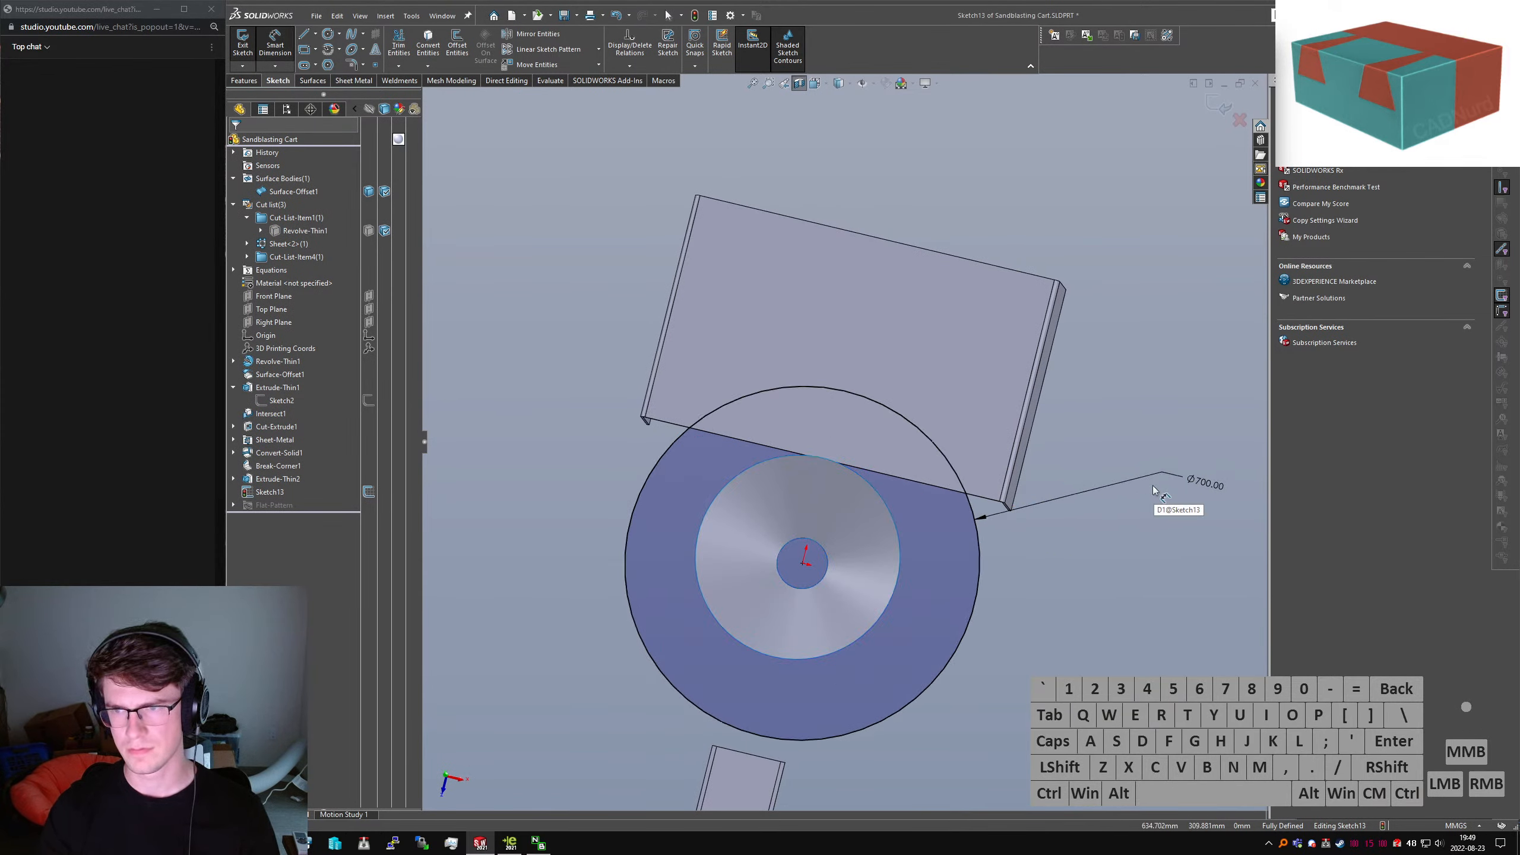
click(1220, 486)
text(600)
key(Return)
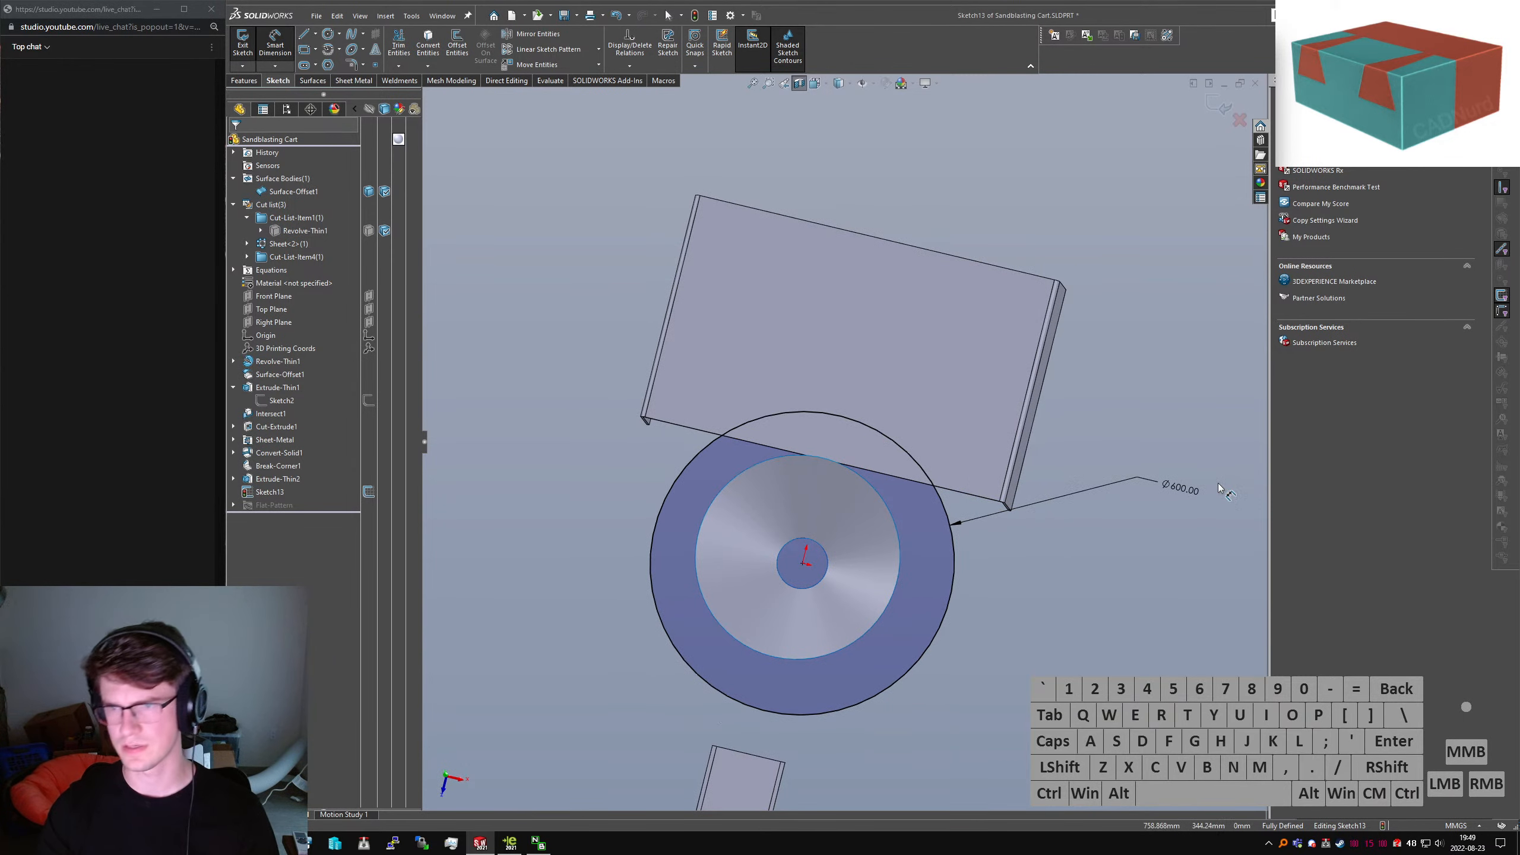
middle_drag(915, 352, 886, 383)
click(256, 84)
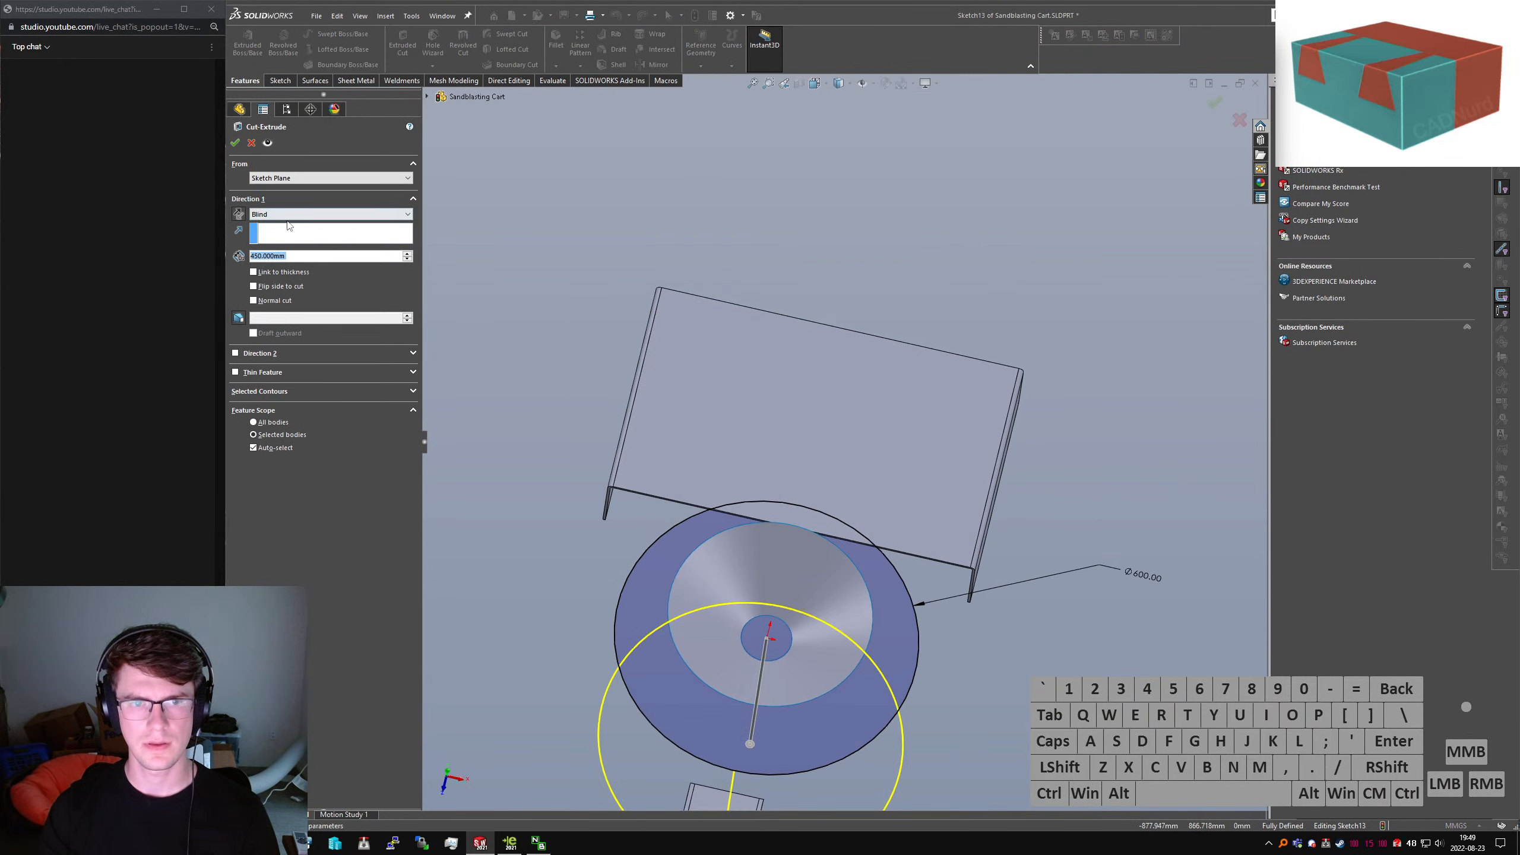
Cut the circle Through All in the reversed direction, affecting only the sheet-metal bracket body
click(254, 214)
click(251, 221)
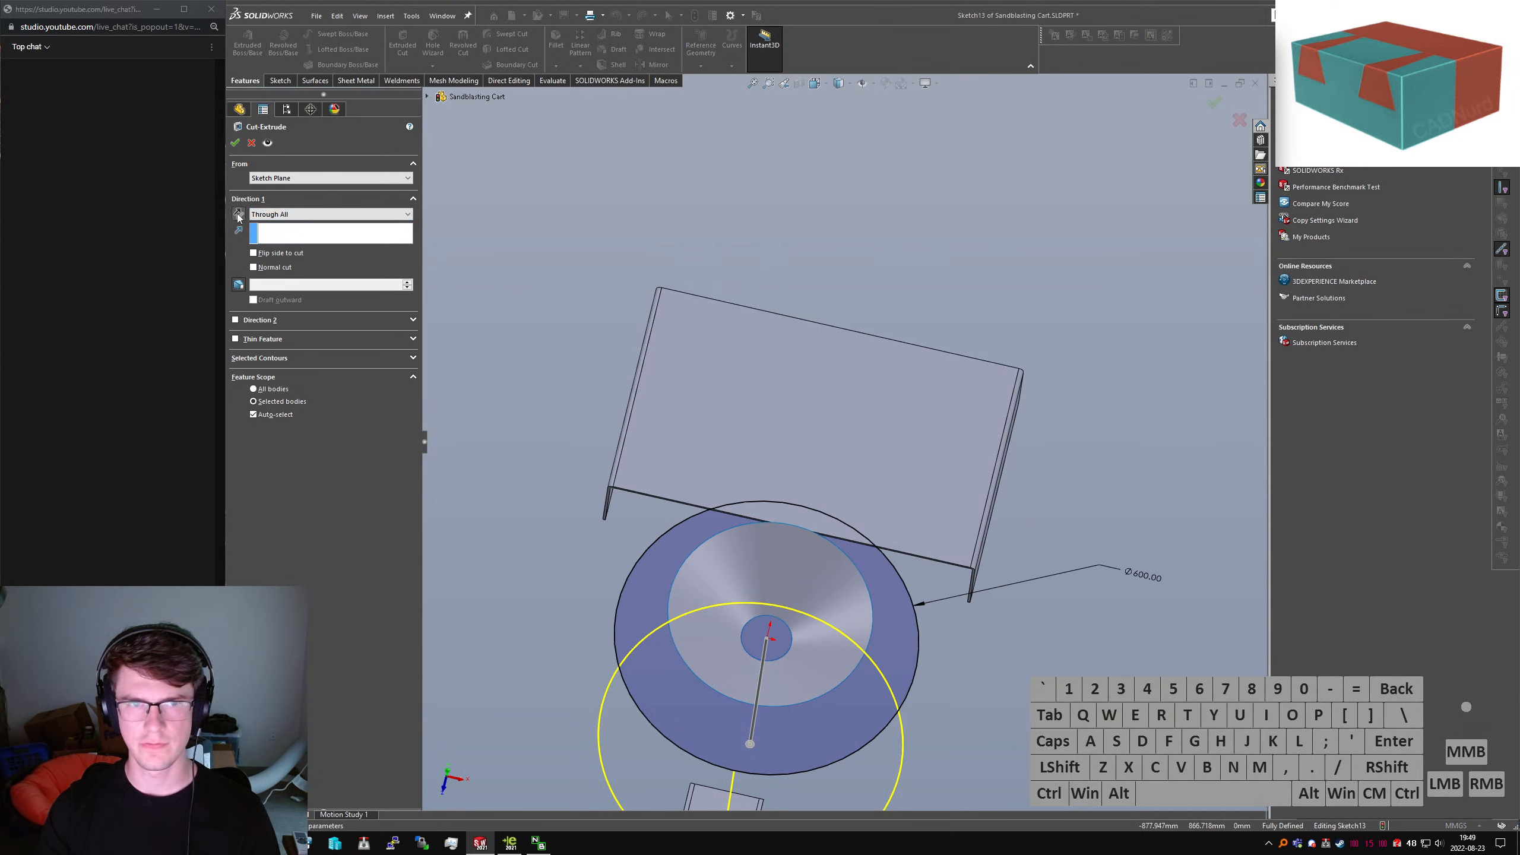
click(238, 214)
click(635, 424)
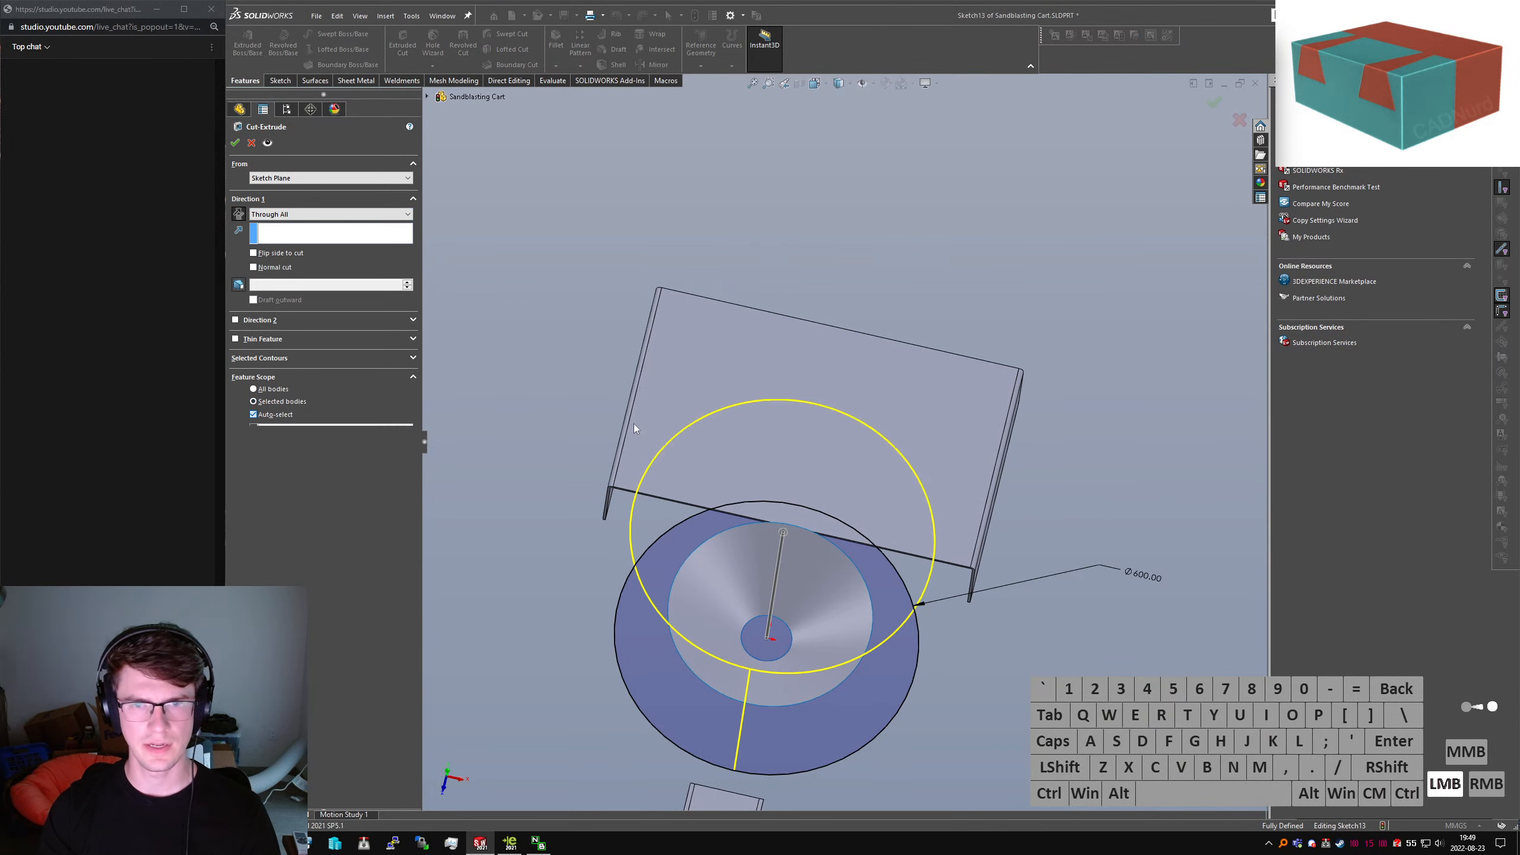
right_click(743, 423)
Turn off the section view and inspect the notched bracket, cylinder and hopper
middle_drag(807, 479, 811, 401)
click(799, 123)
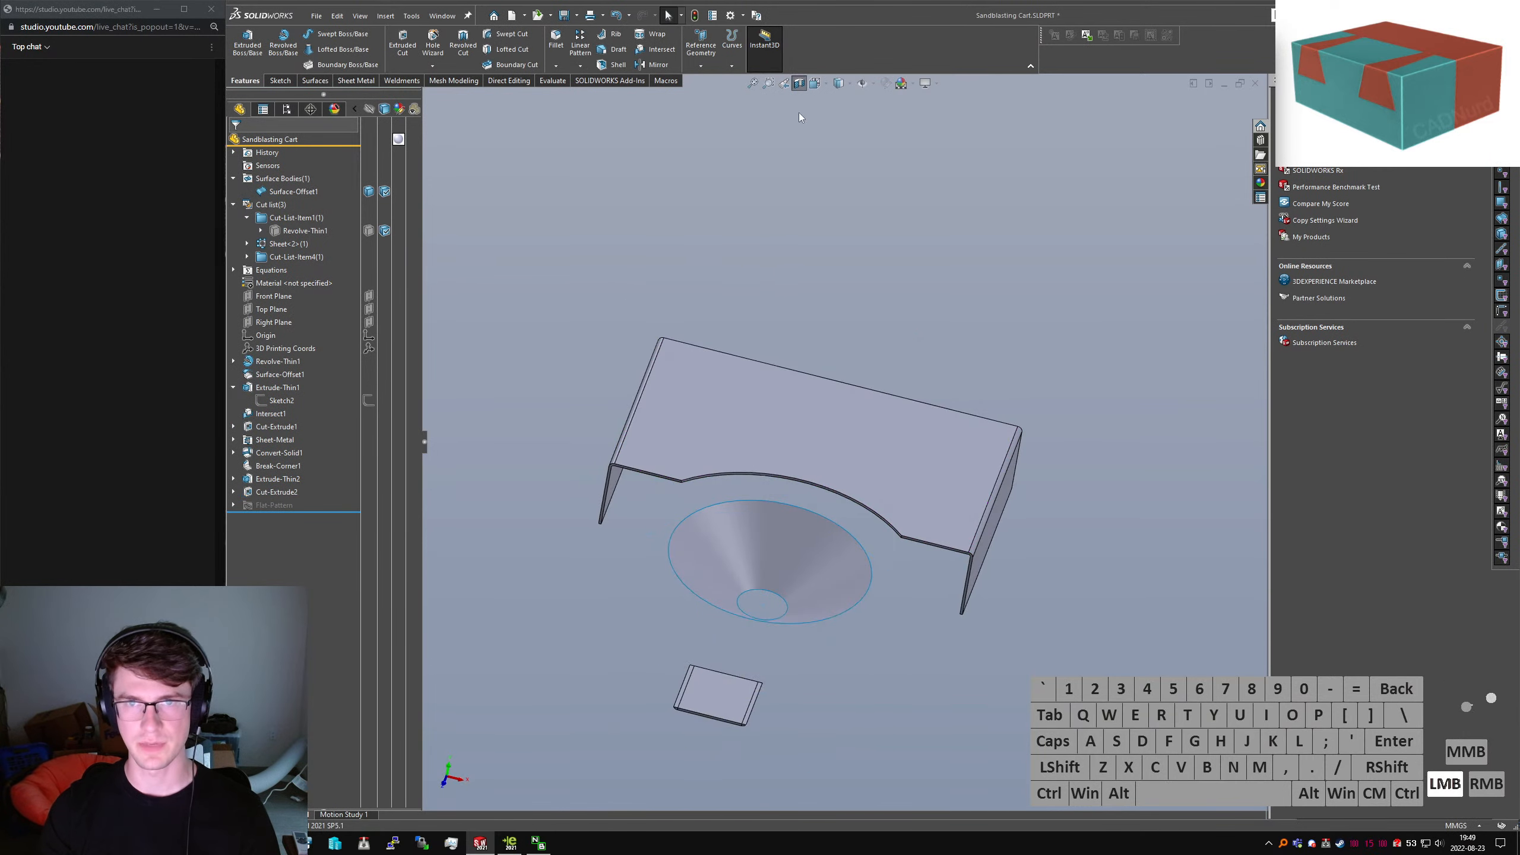
click(789, 86)
click(800, 86)
middle_drag(840, 268, 993, 476)
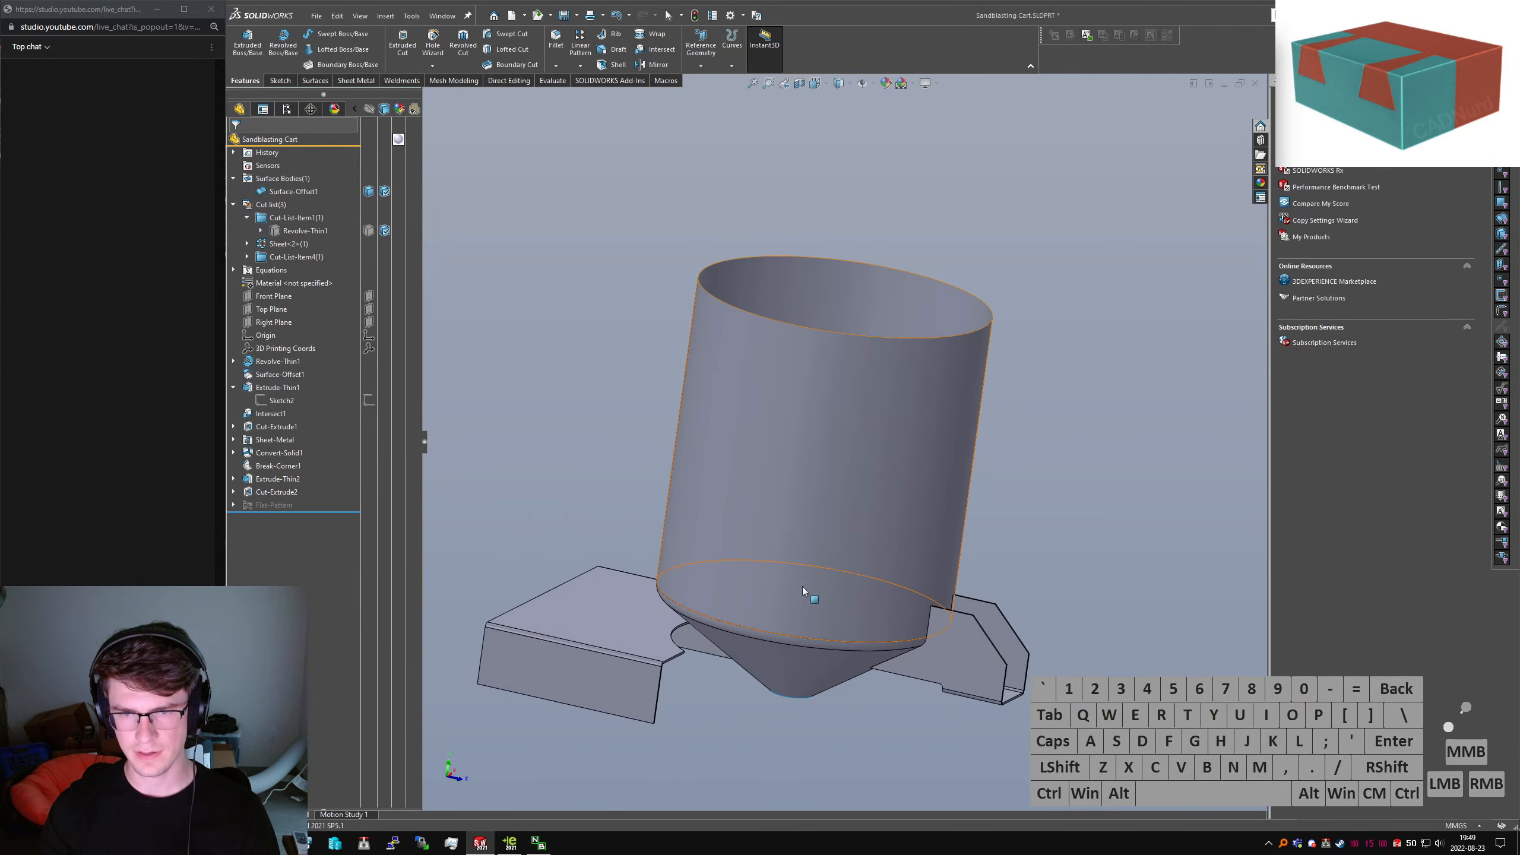
scroll(712, 579, down, 5)
middle_drag(651, 531, 604, 457)
scroll(758, 502, up, 3)
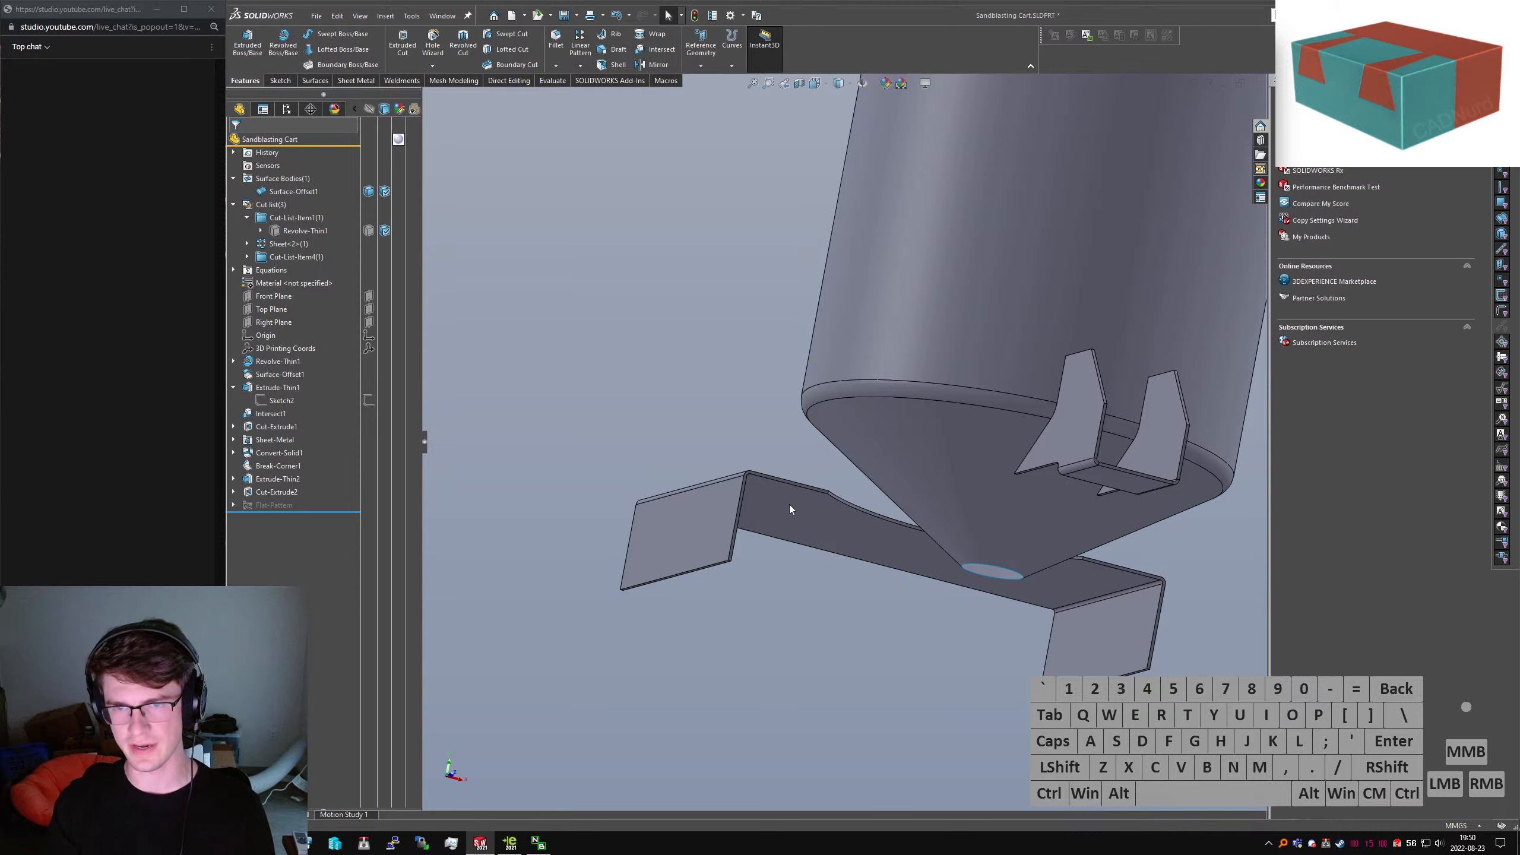
middle_drag(826, 483, 818, 425)
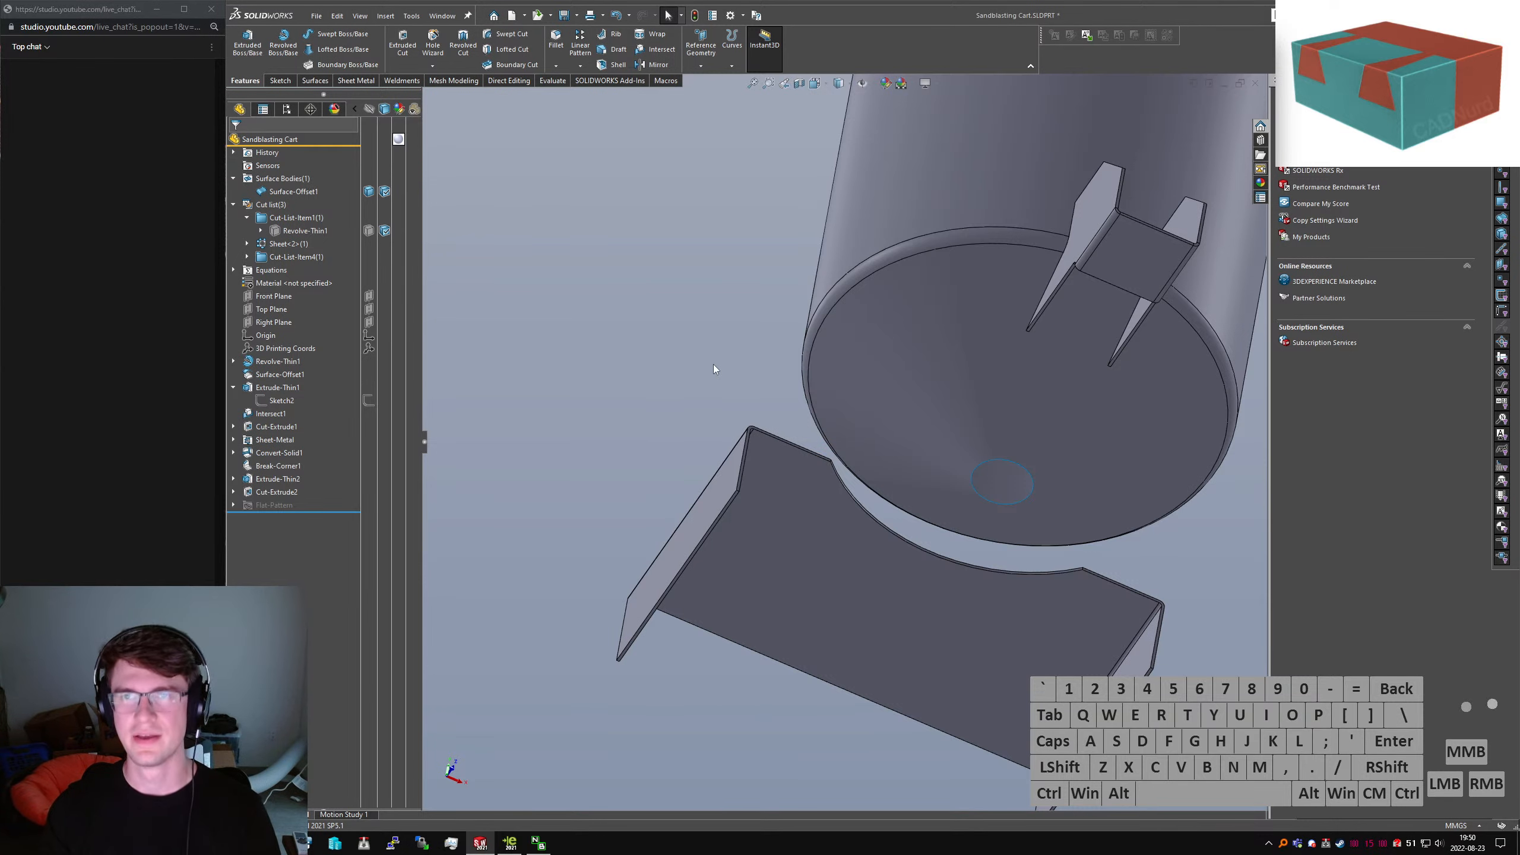
click(247, 42)
Start a sketch on the bracket face and switch to the Bottom view
scroll(760, 464, down, 5)
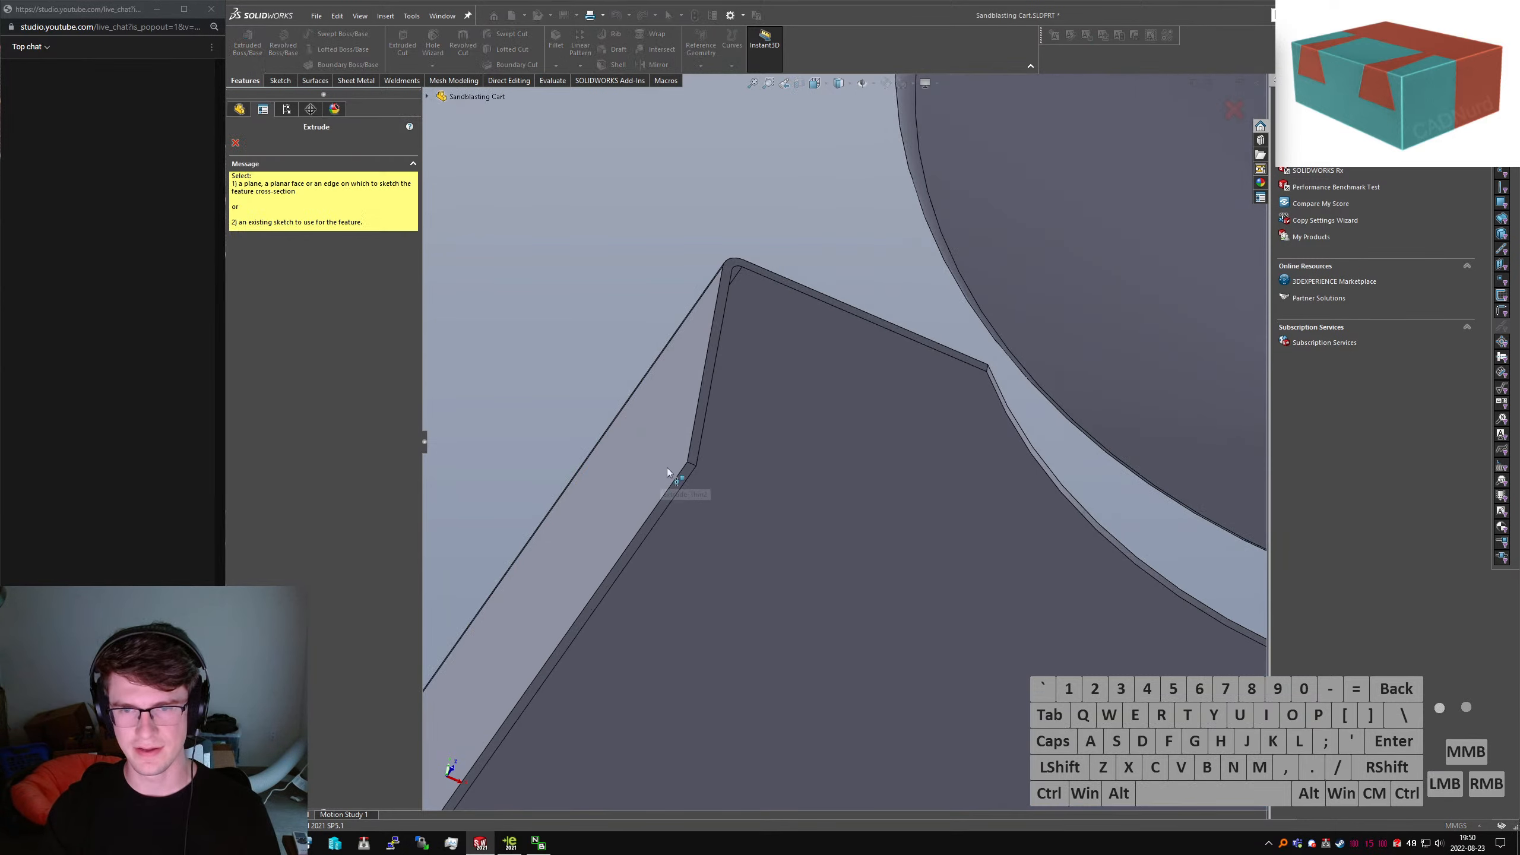
click(692, 480)
mouse_move(698, 482)
middle_down()
mouse_move(698, 414)
mouse_move(754, 377)
mouse_move(734, 380)
middle_up()
key(ctrl+7)
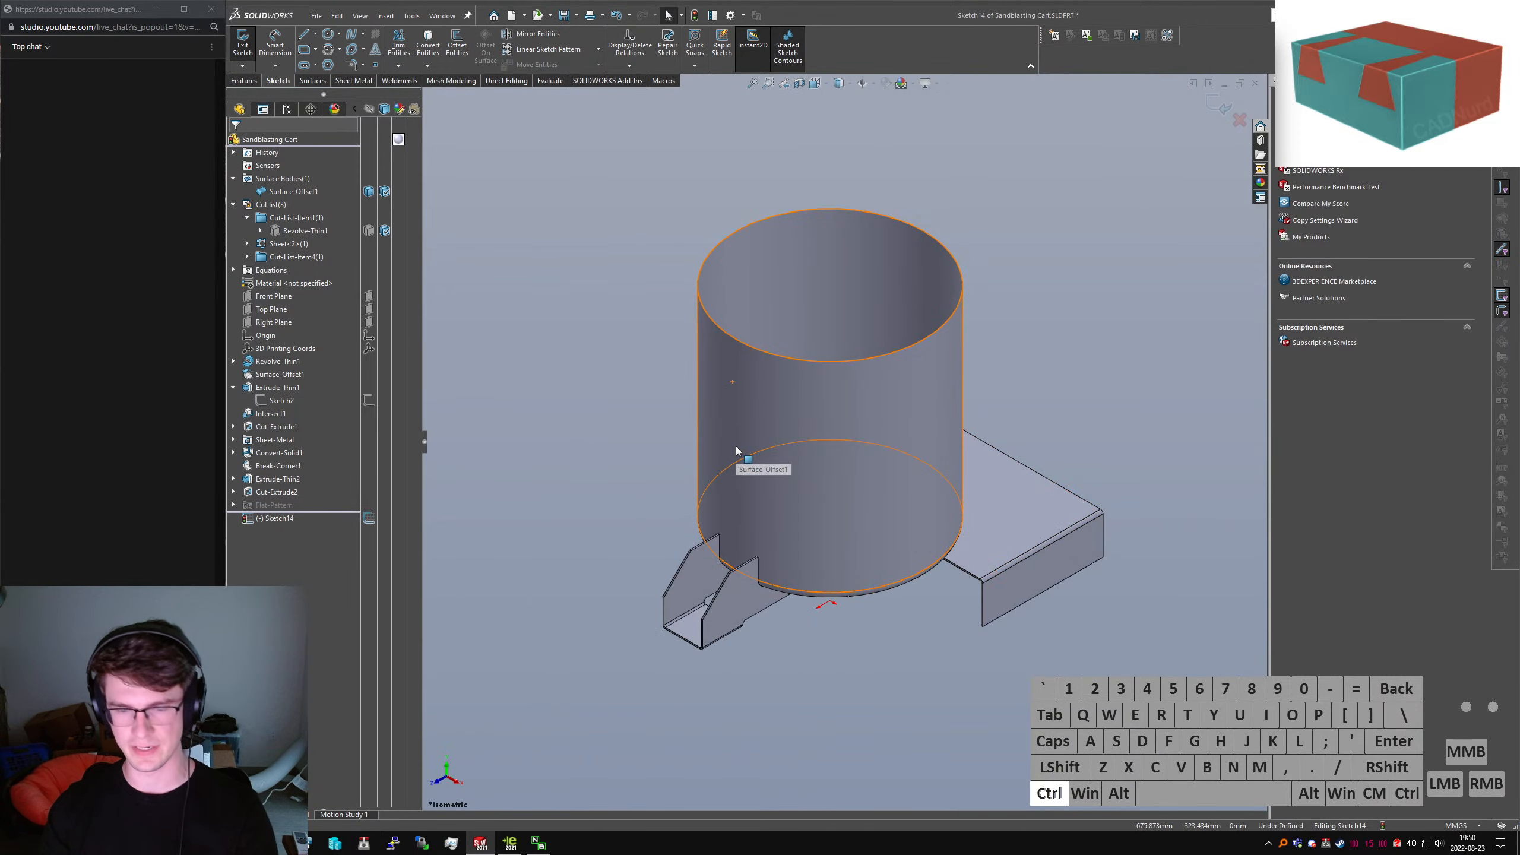
key(ctrl+6)
scroll(649, 515, down, 2)
Draw a line from the hopper centre to the bracket corner
right_drag(667, 455, 604, 458)
scroll(639, 524, down, 1)
scroll(676, 524, down, 2)
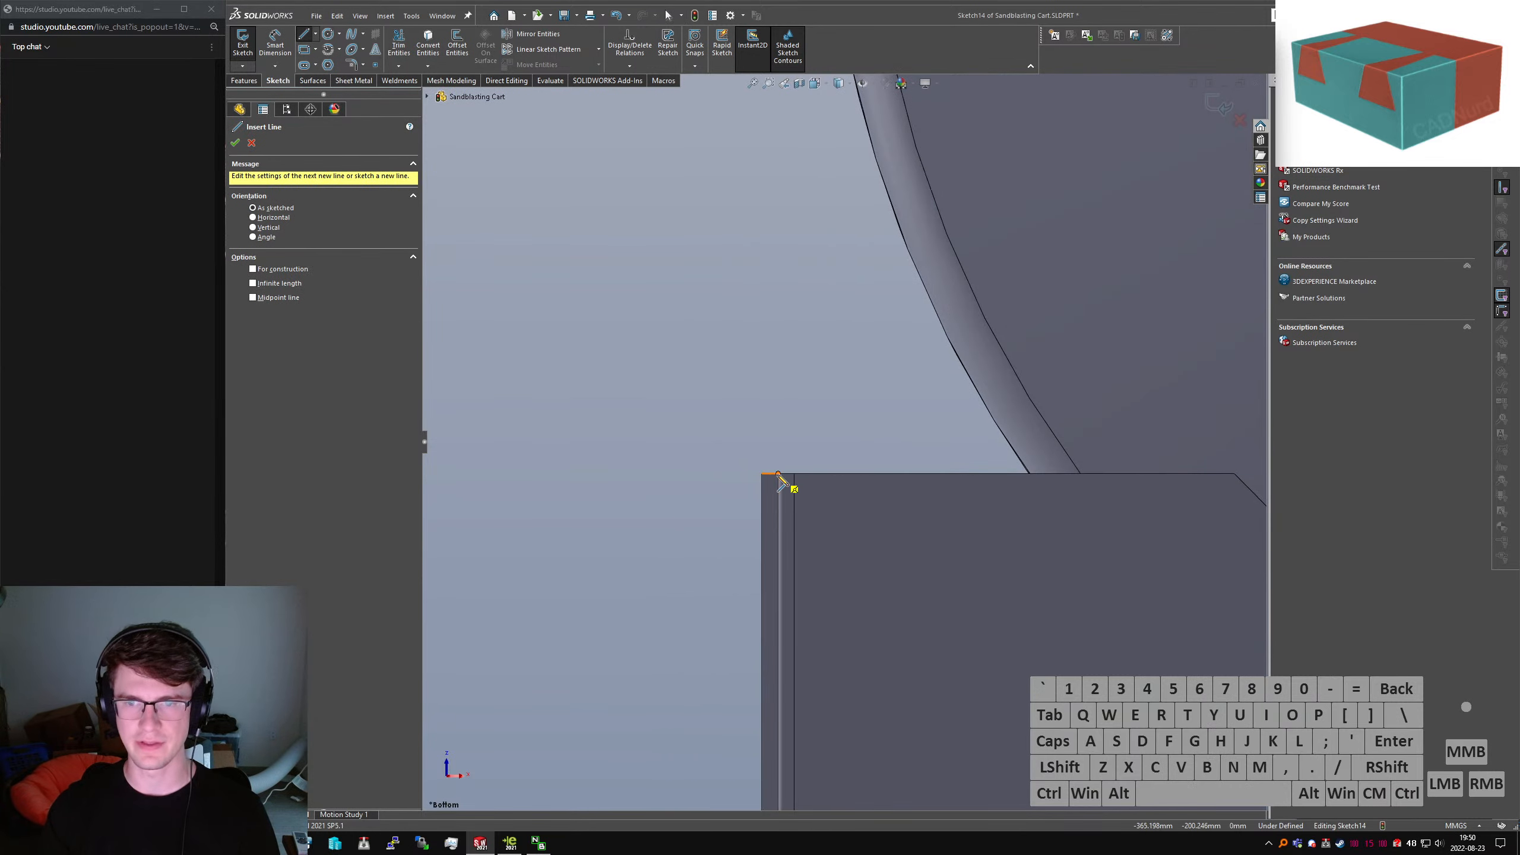
click(778, 475)
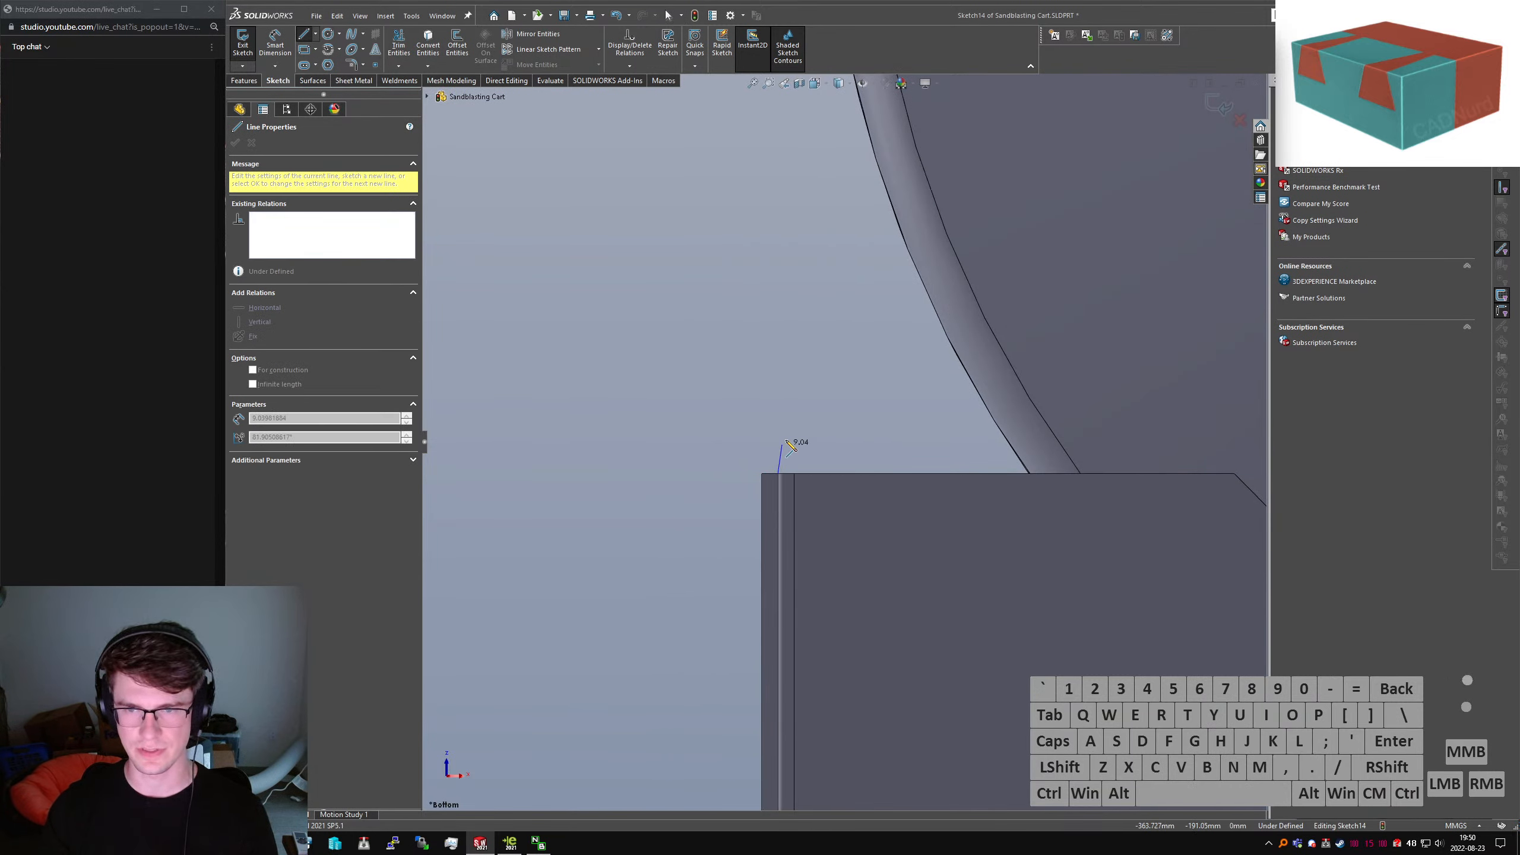
key(Escape)
right_drag(886, 406, 820, 419)
scroll(898, 393, up, 8)
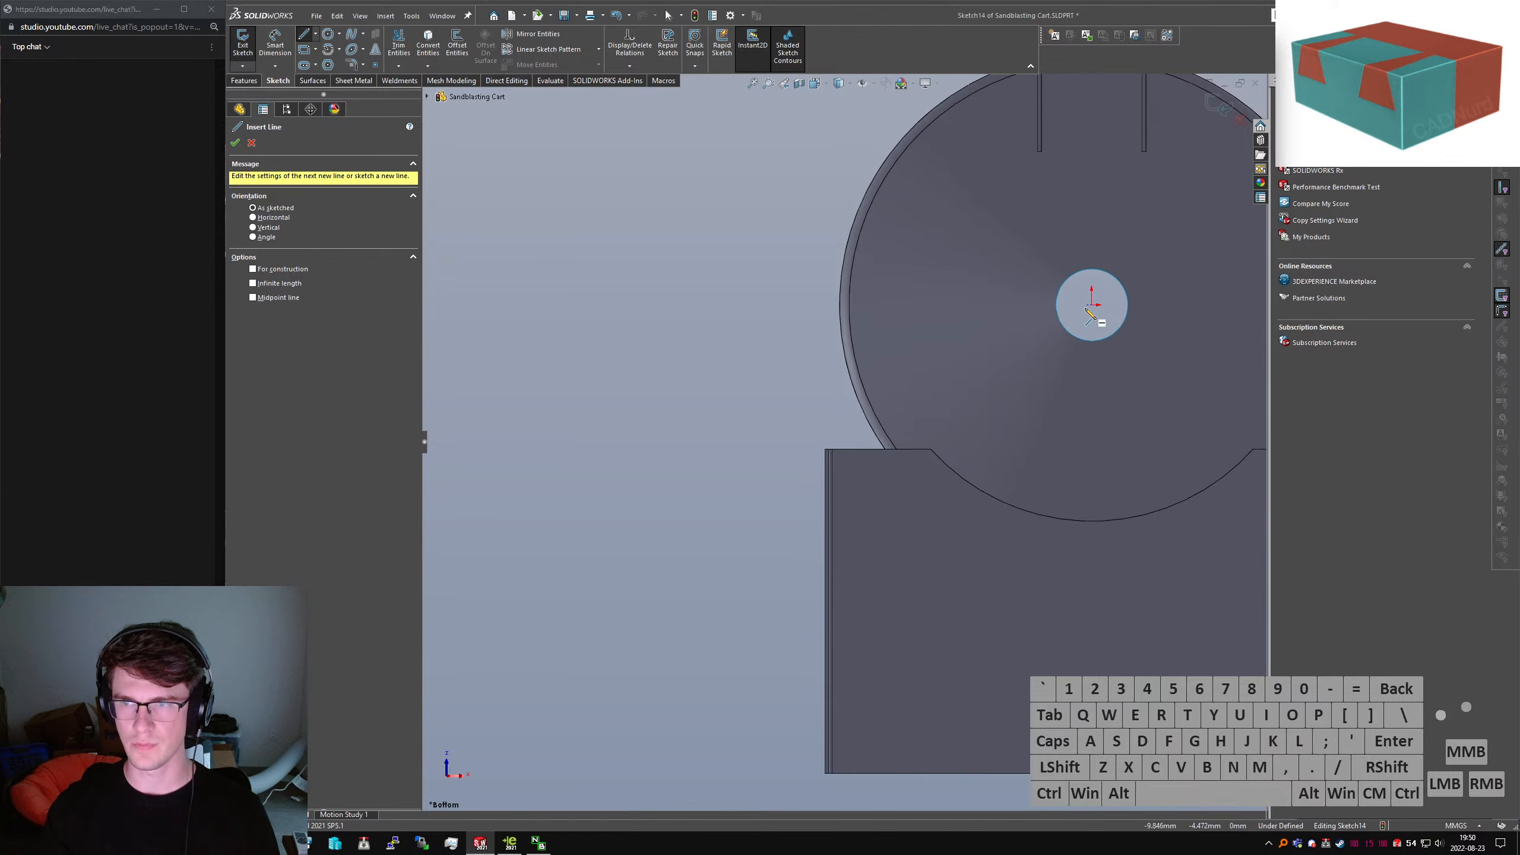
click(1089, 307)
click(833, 440)
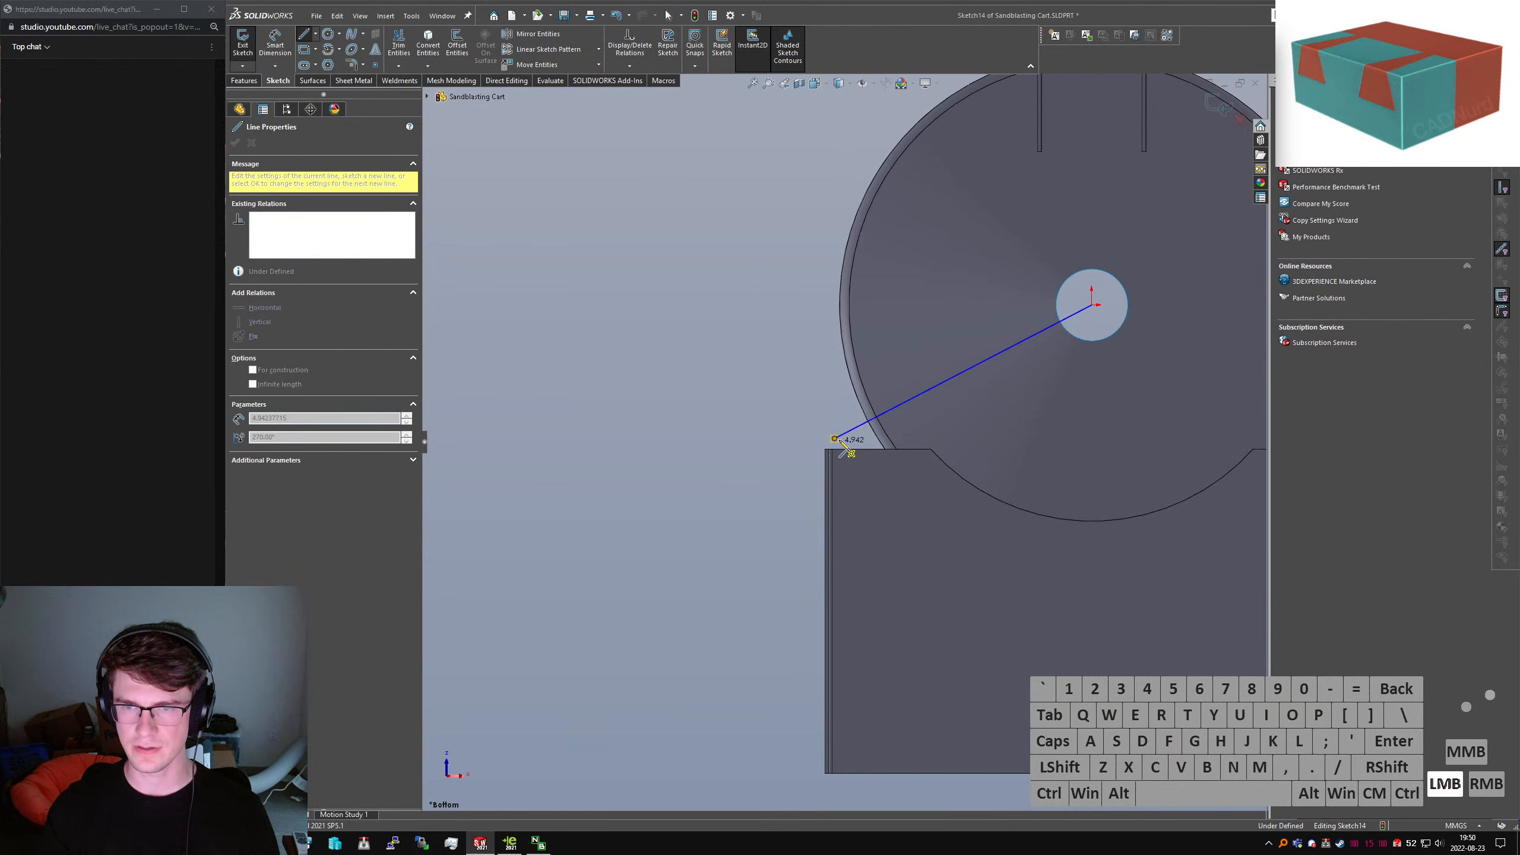
Add a tangent arc at the line's end, tangent to the plate edge
click(830, 450)
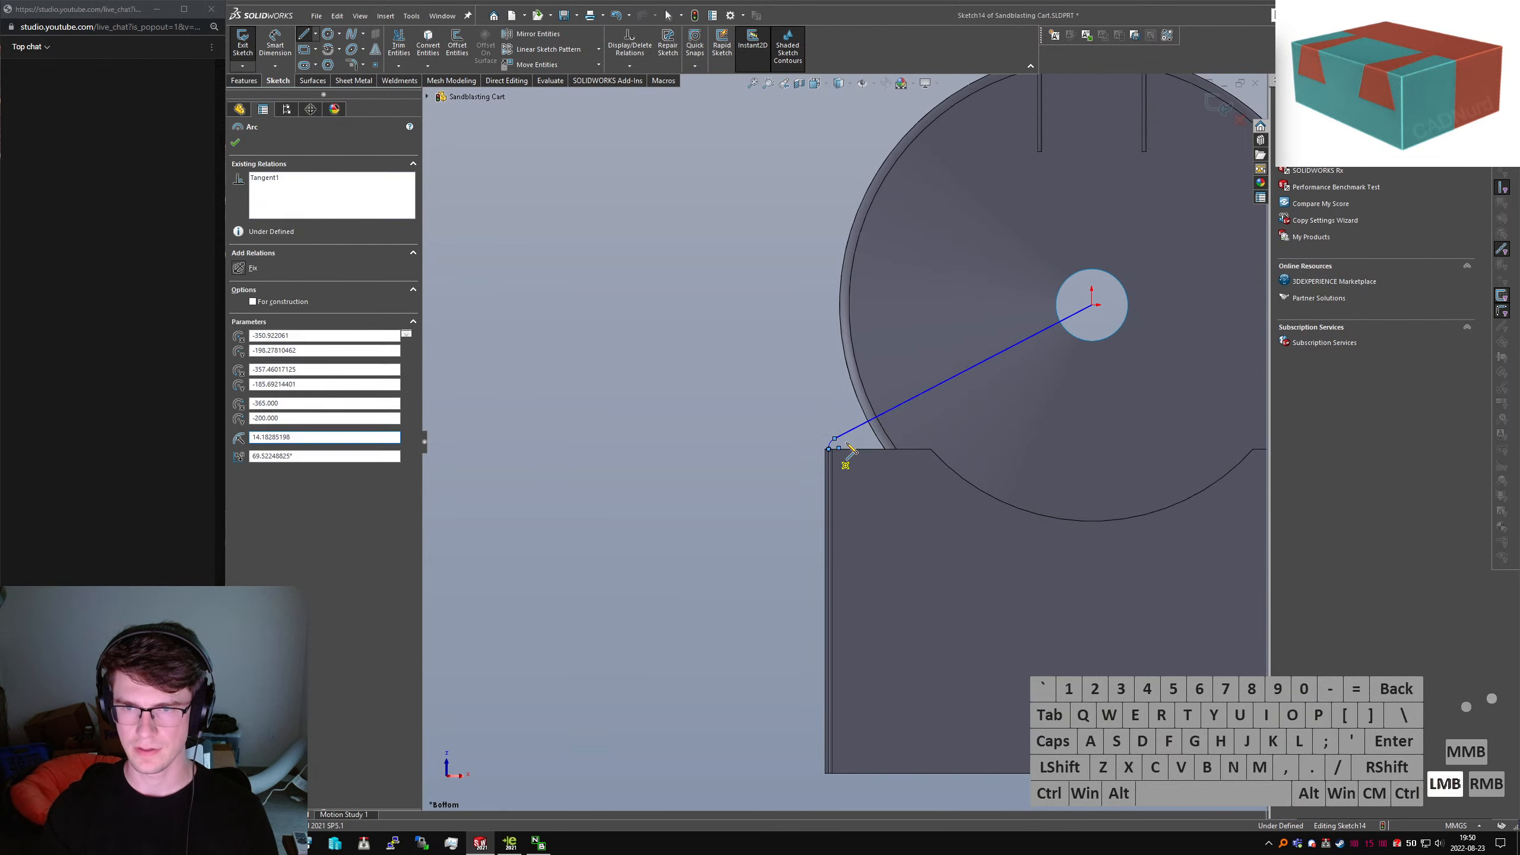
key(Escape)
scroll(835, 448, up, 5)
click(776, 481)
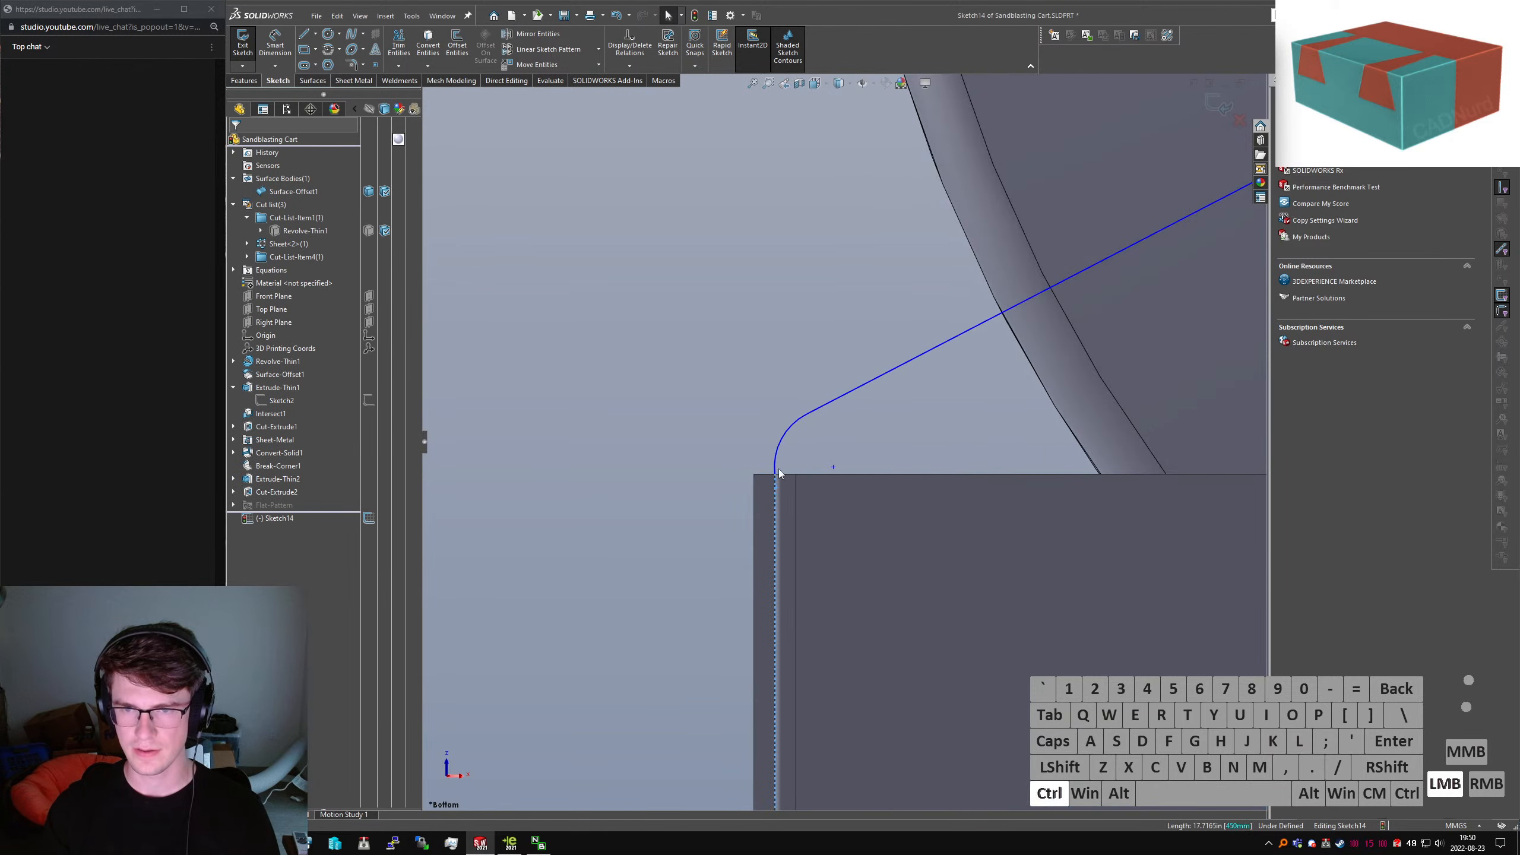
ctrl+click(777, 464)
key(alt+a)
click(869, 440)
right_drag(860, 455, 799, 430)
click(799, 430)
right_drag(740, 348, 738, 347)
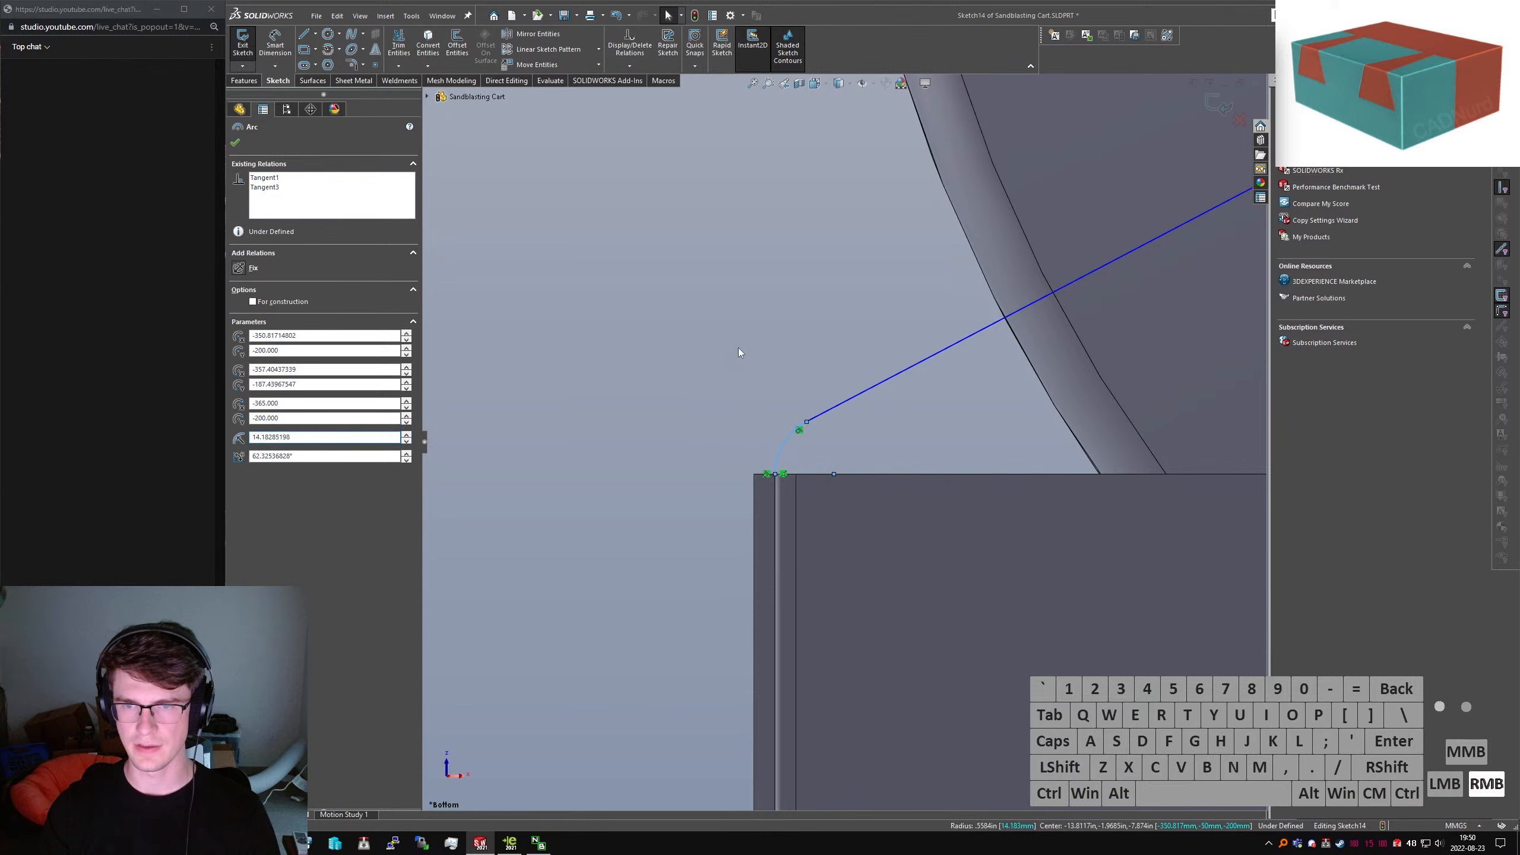
click(815, 461)
Dimension the arc to a 5 mm radius, fully defining the sketch
right_drag(815, 461, 796, 434)
click(789, 435)
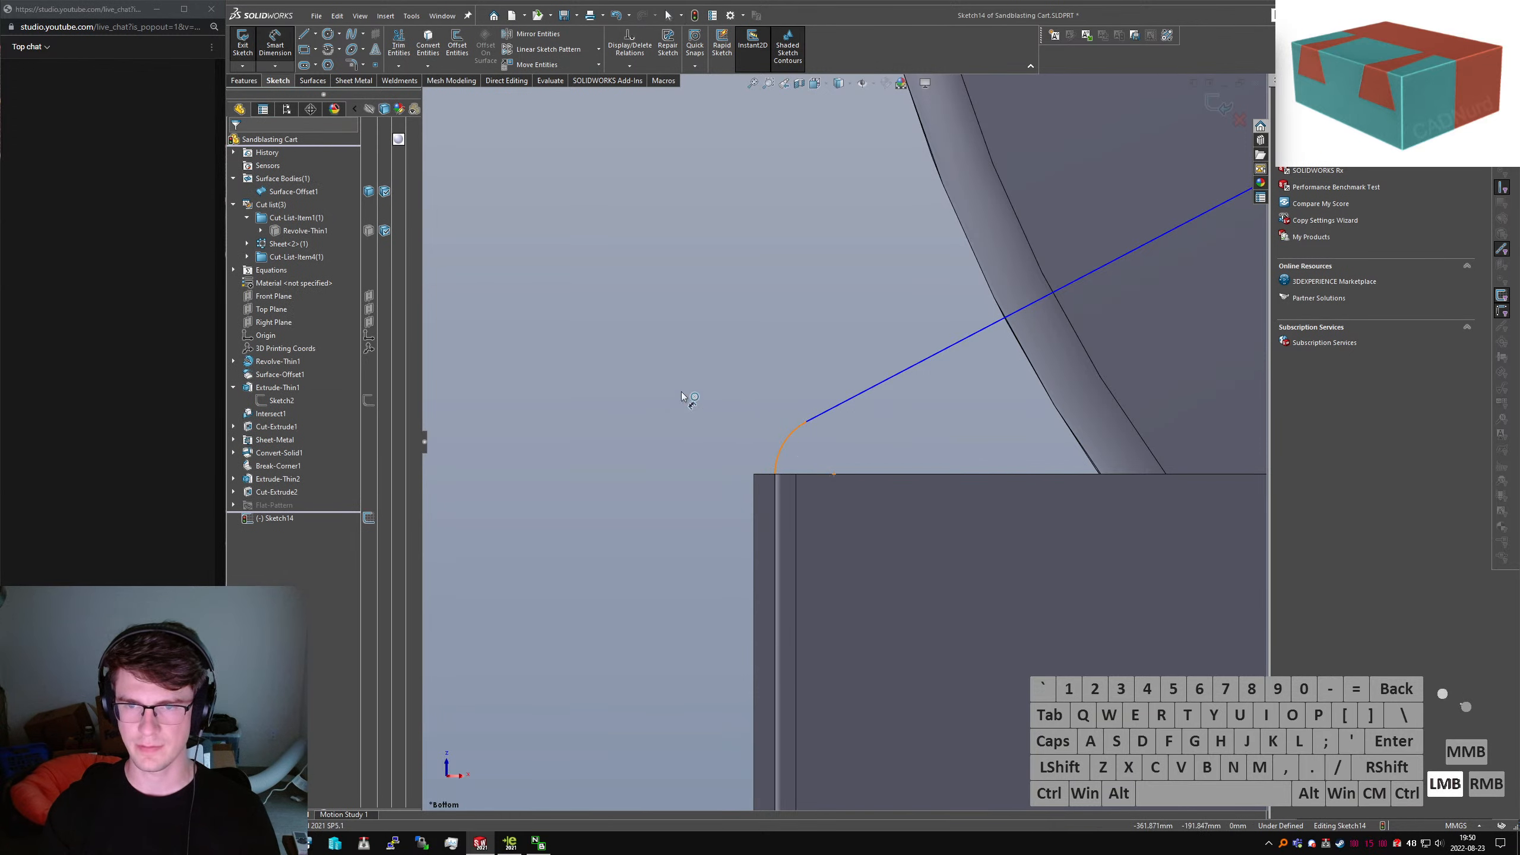
click(574, 382)
text(5198mm)
key(Return)
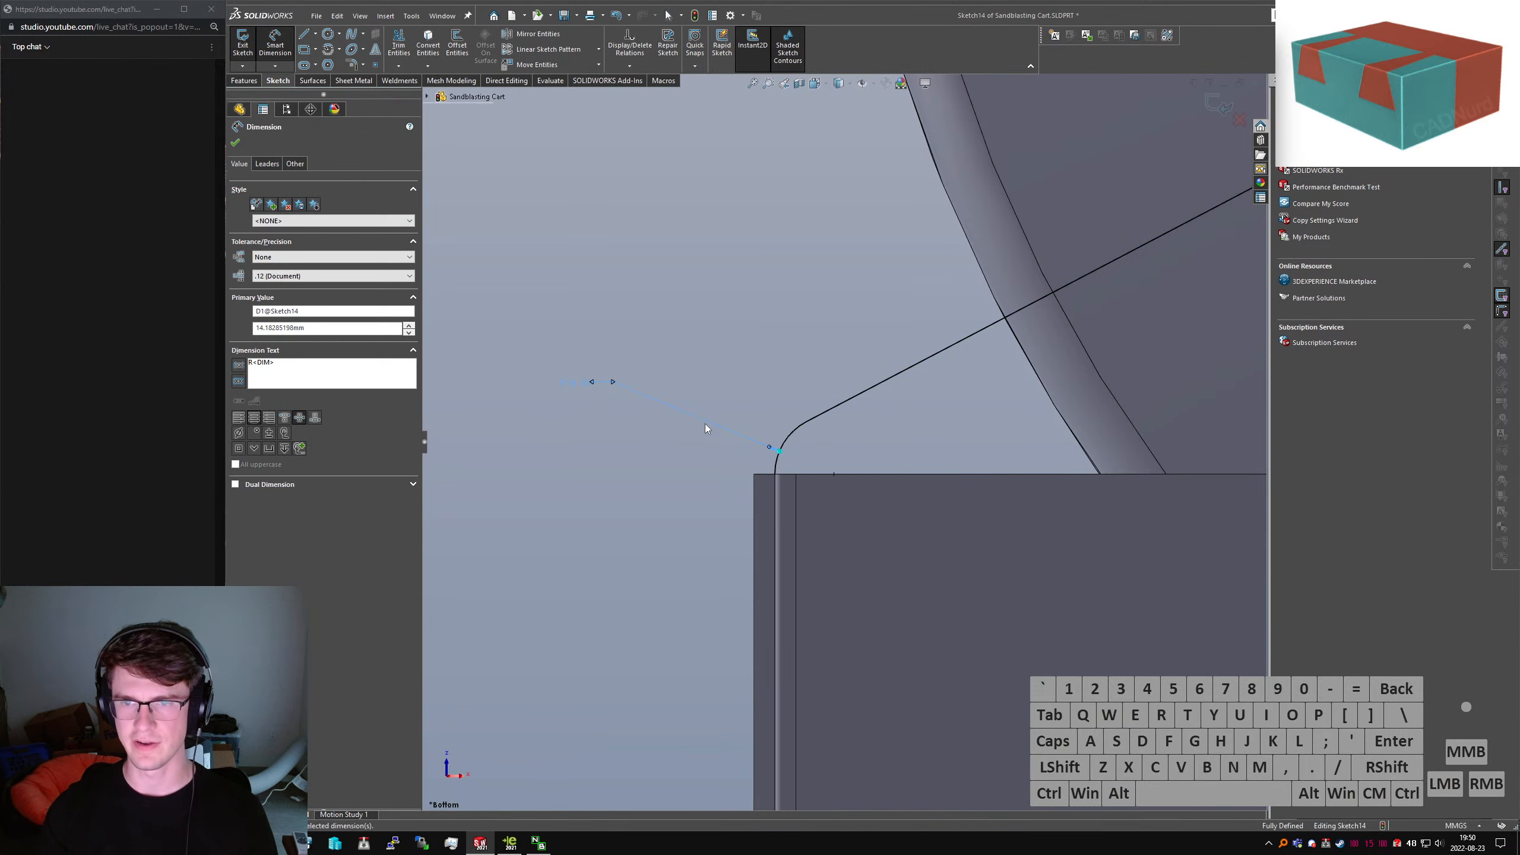
scroll(984, 334, up, 2)
middle_drag(1025, 291, 892, 350)
scroll(1010, 352, down, 2)
scroll(940, 383, up, 1)
click(245, 81)
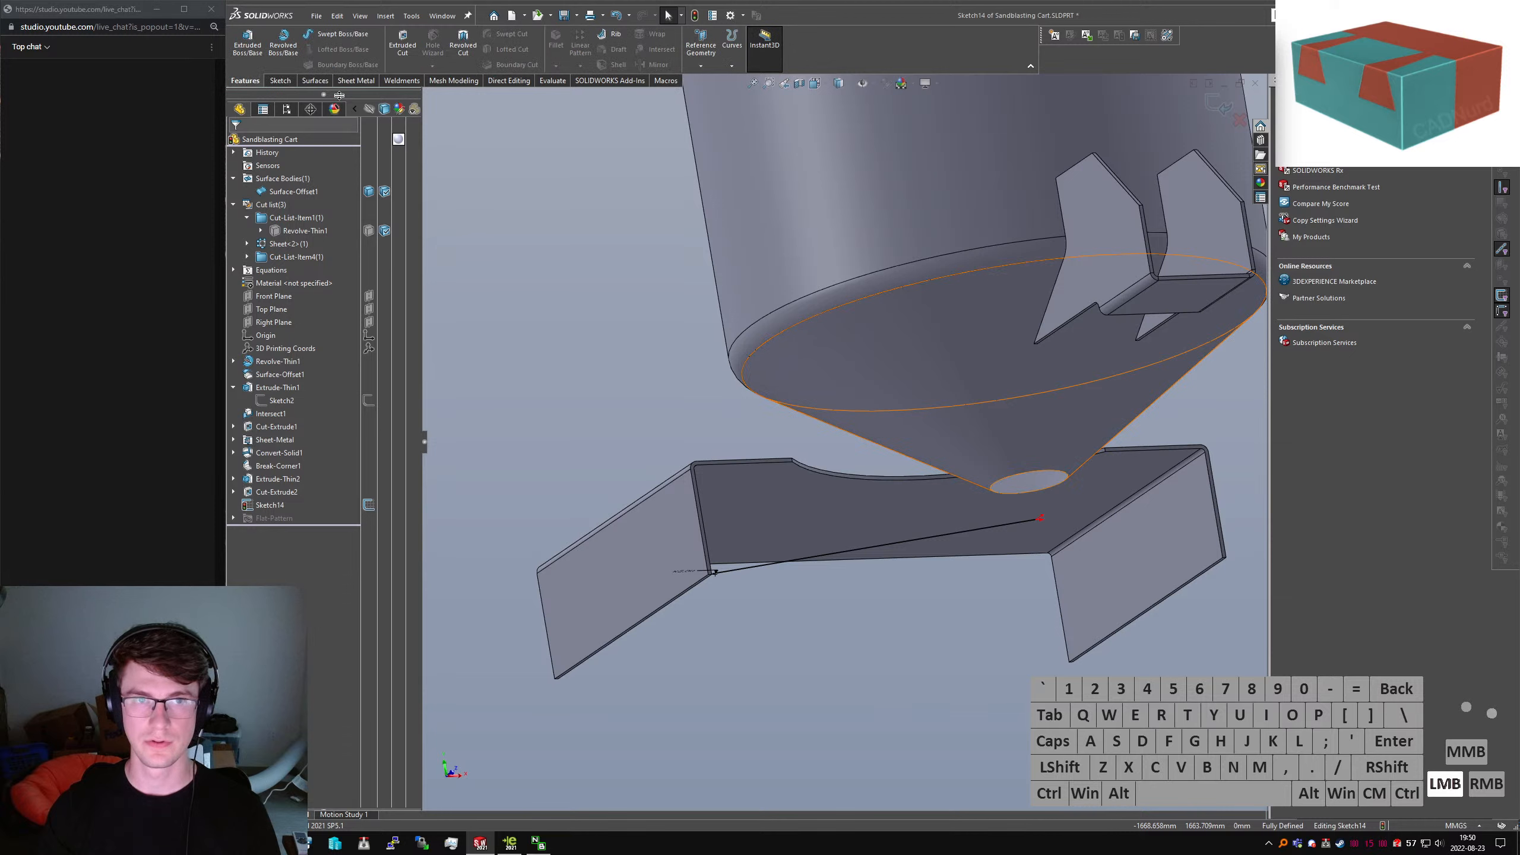
click(402, 46)
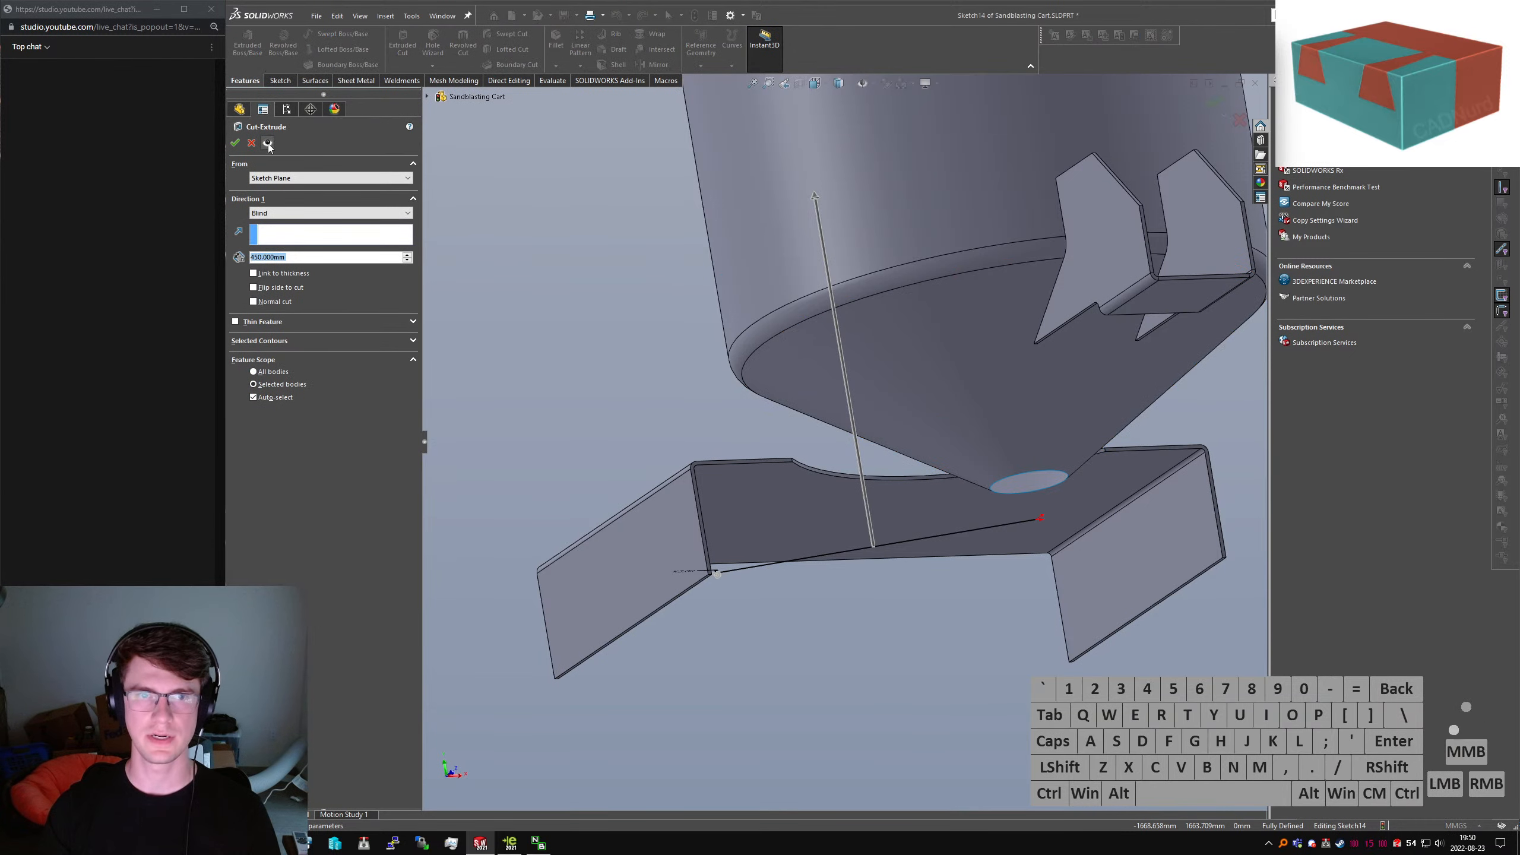
Swap the cut for a reversed 450 mm boss extrusion, 5 mm thin, without merging bodies
click(251, 144)
click(247, 45)
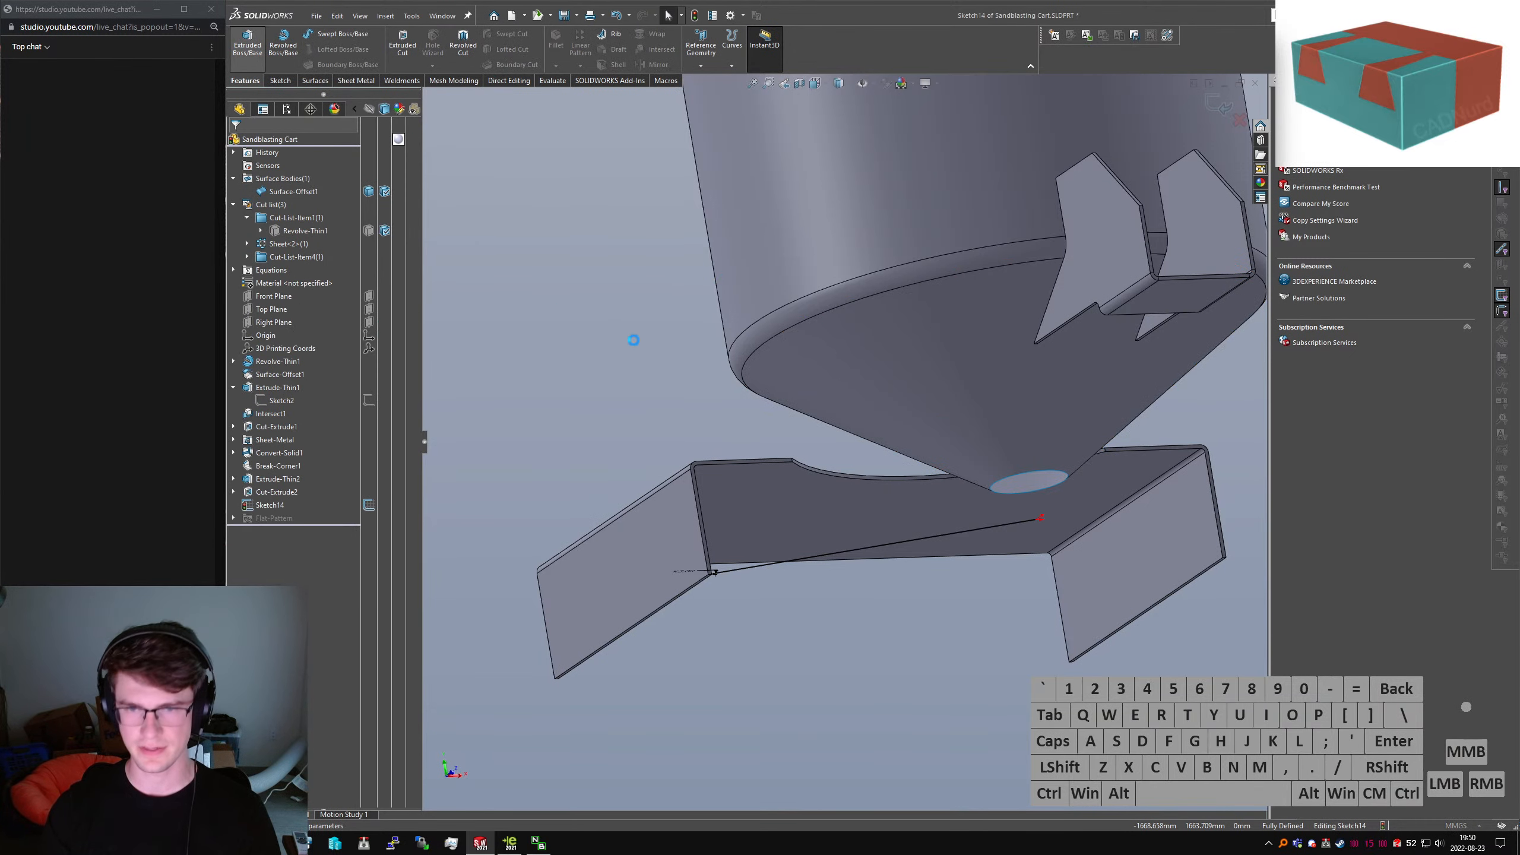
scroll(717, 572, up, 8)
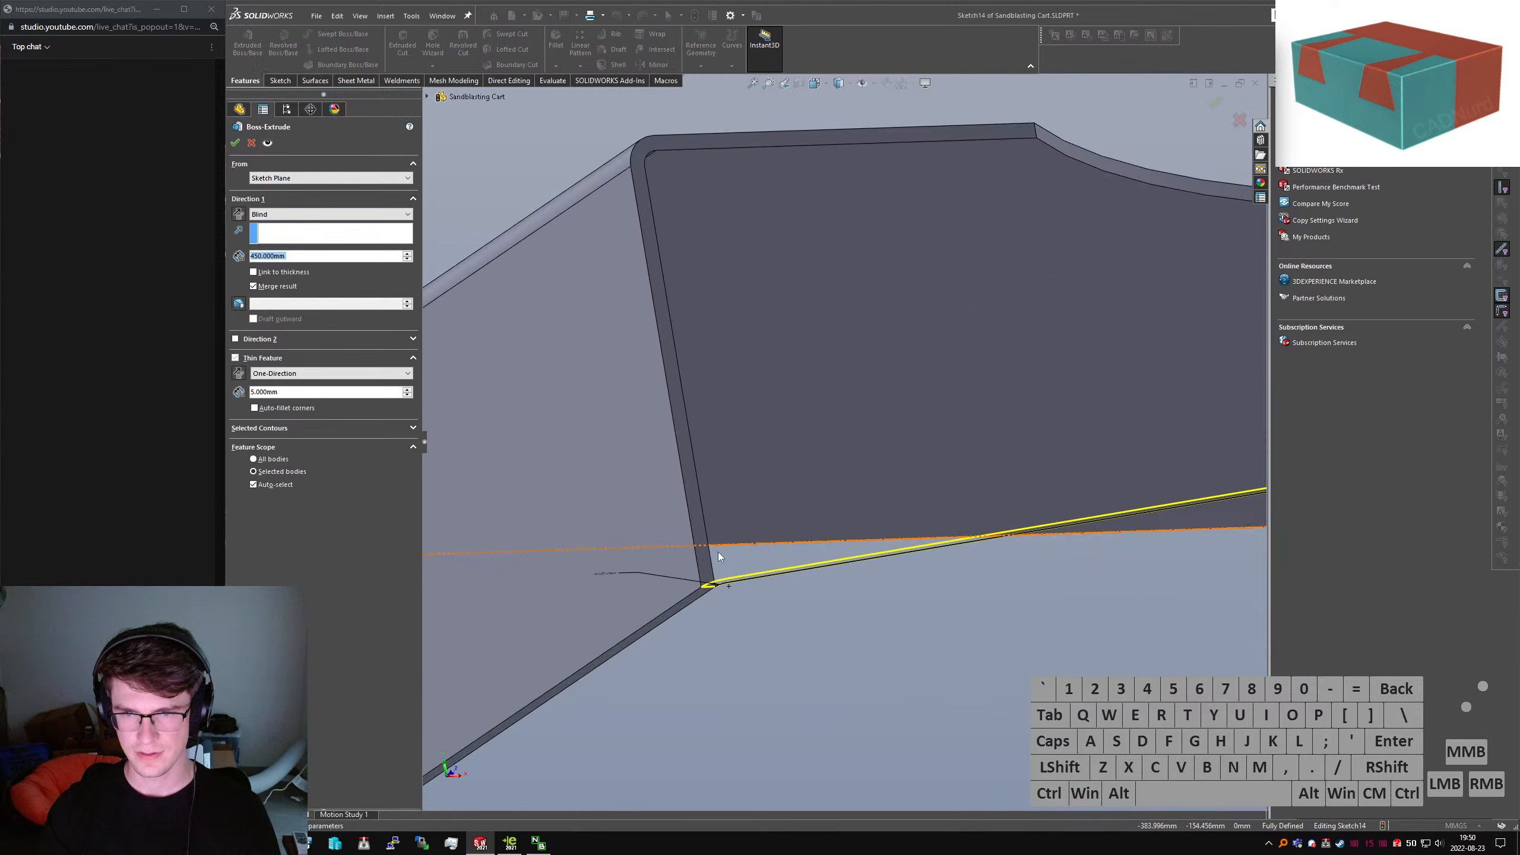
click(237, 212)
click(296, 257)
scroll(701, 283, down, 9)
middle_drag(993, 239, 840, 279)
scroll(818, 291, up, 2)
scroll(818, 291, up, 2)
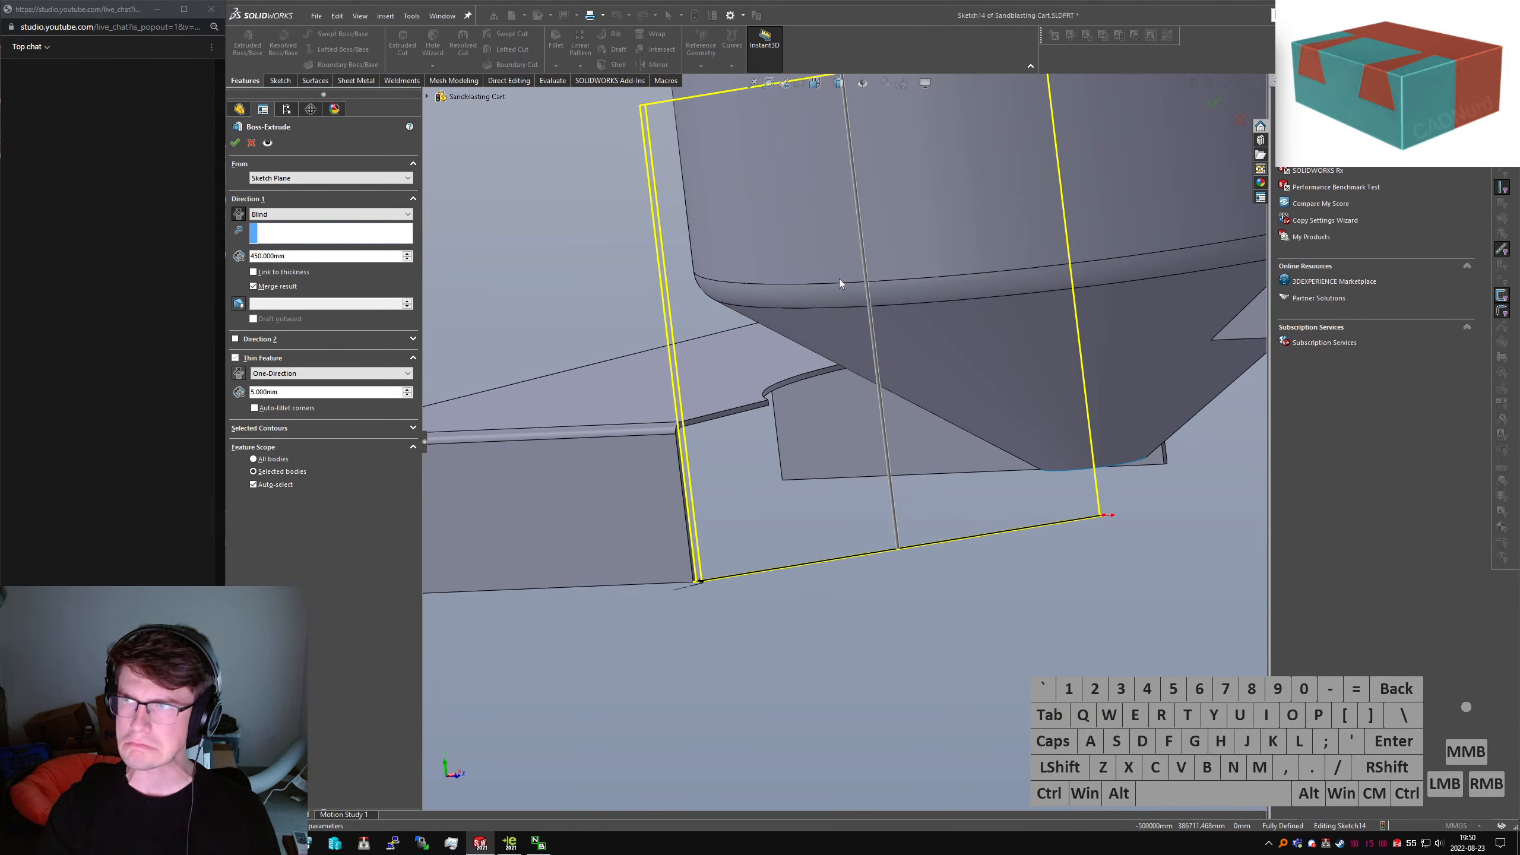
click(279, 286)
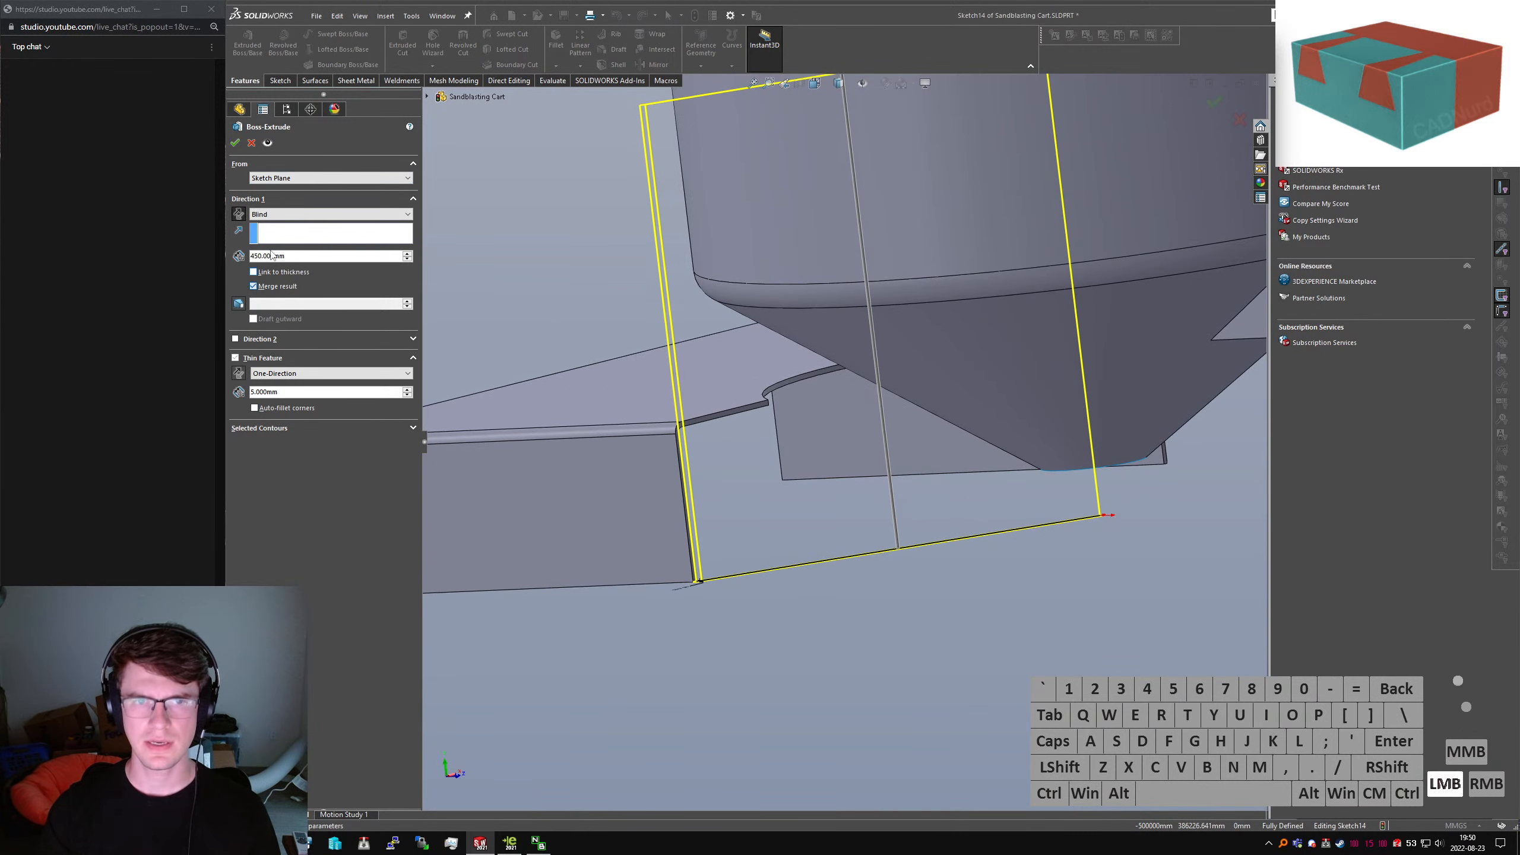
click(235, 143)
middle_drag(554, 257, 827, 304)
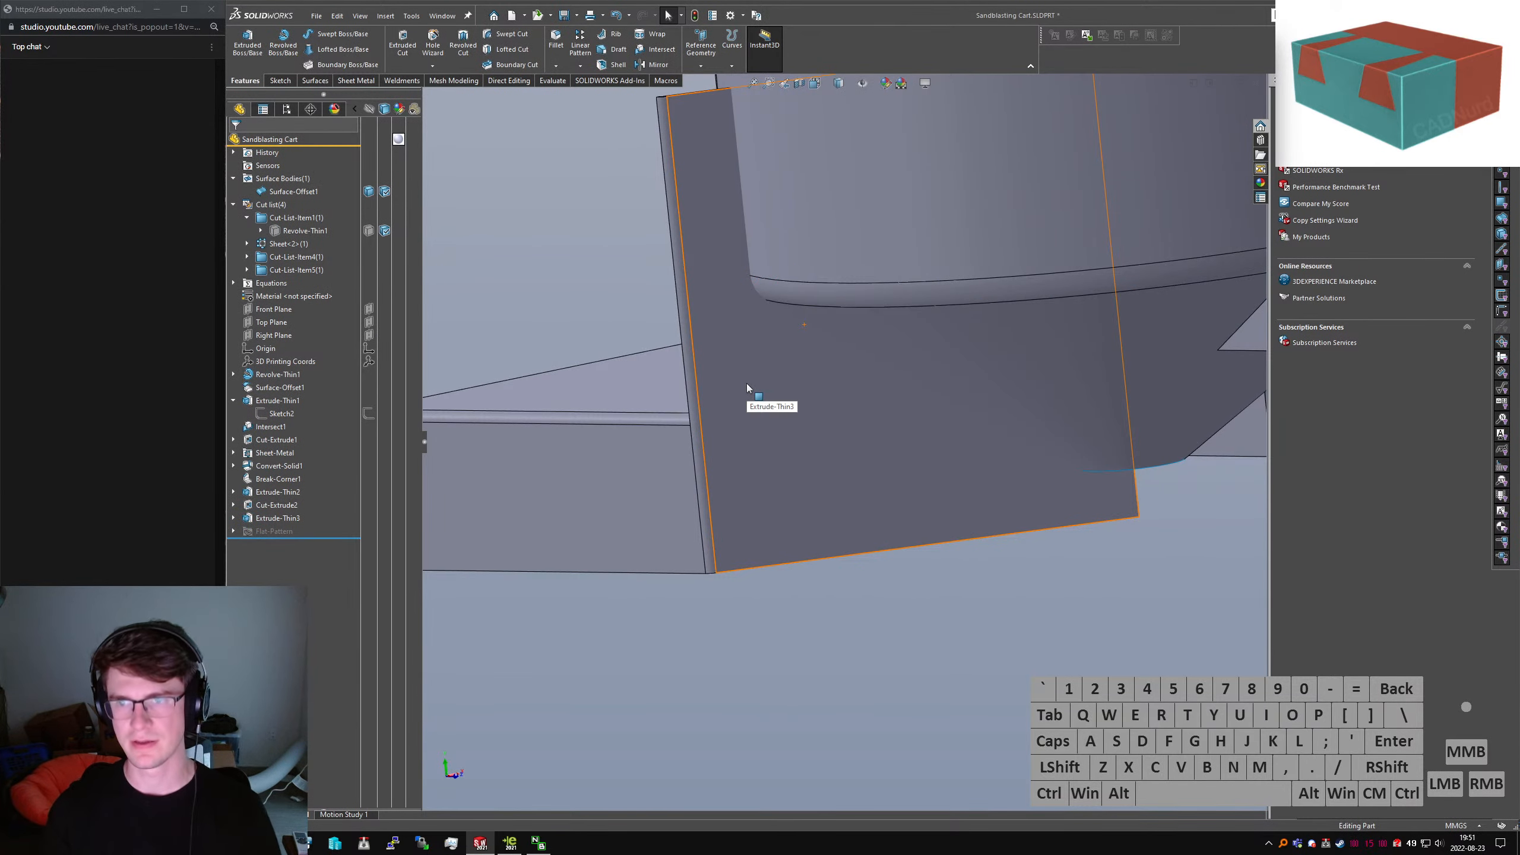
Start a new sketch on the new plate's flat face
click(842, 492)
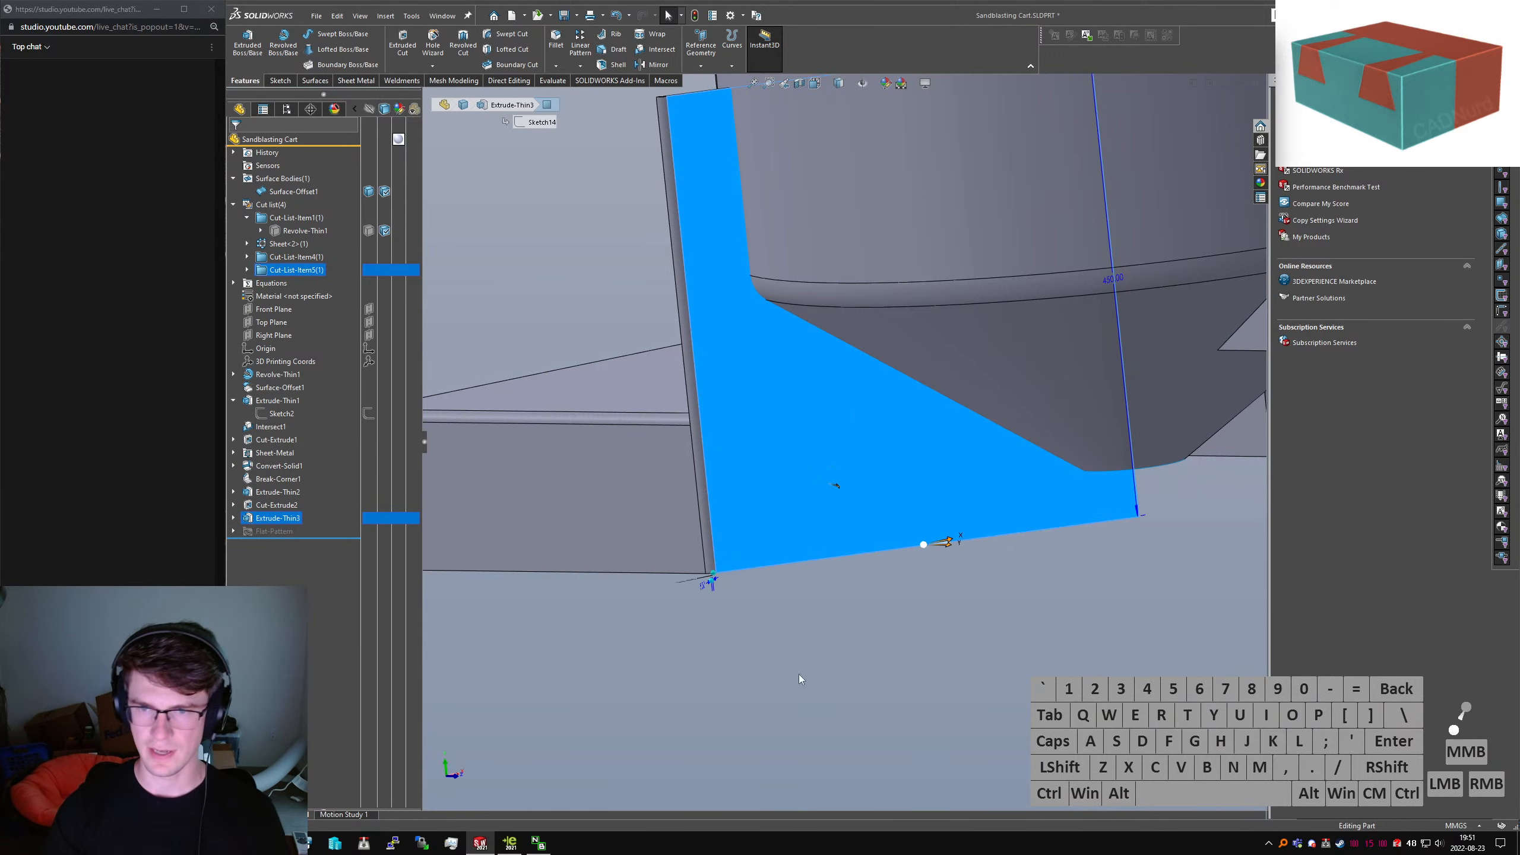
right_drag(813, 648, 812, 595)
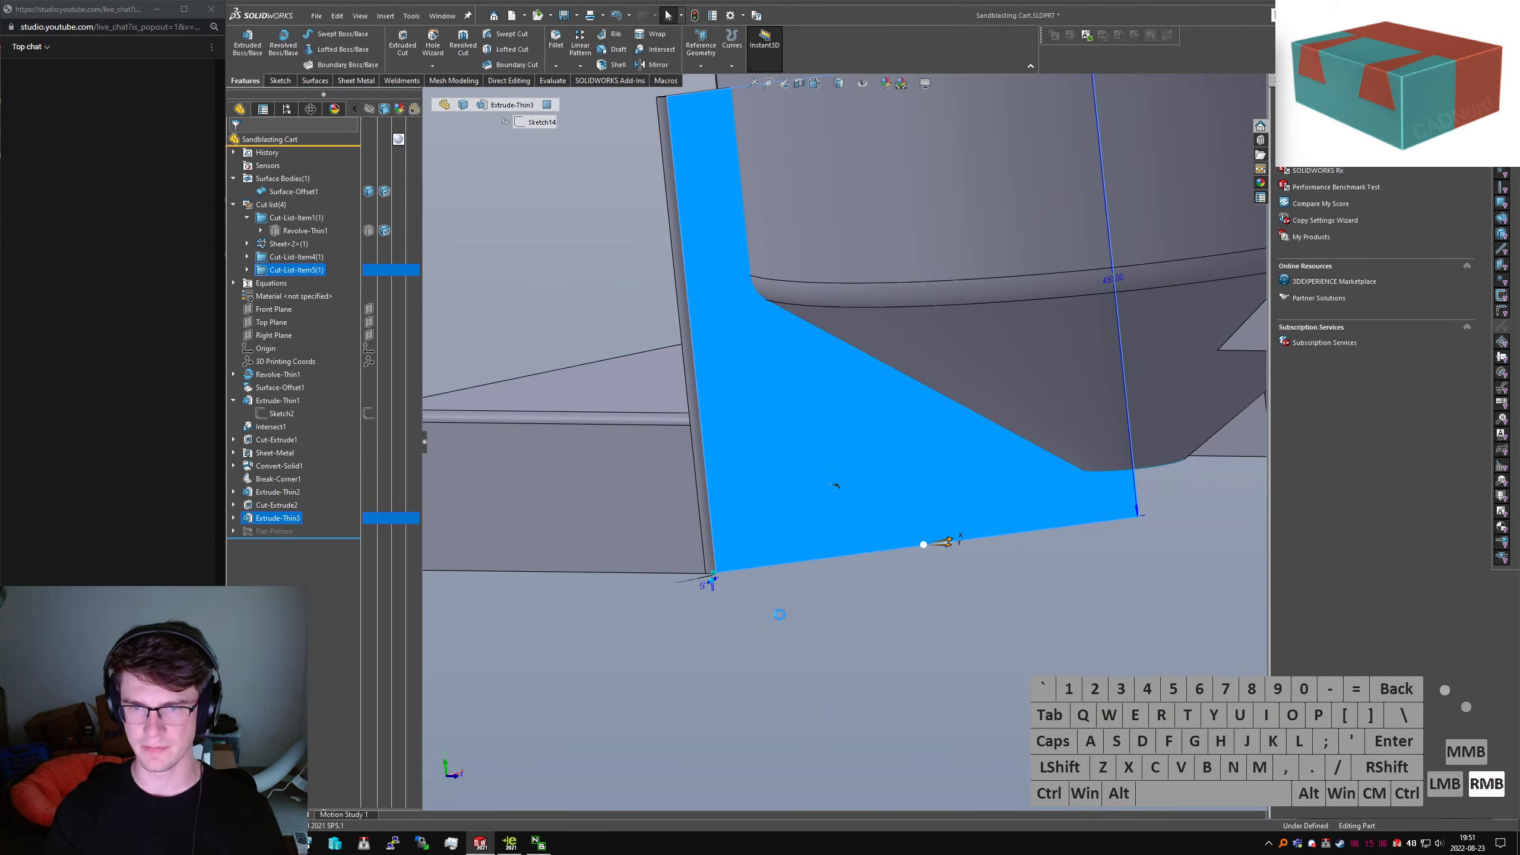
right_drag(943, 538, 930, 563)
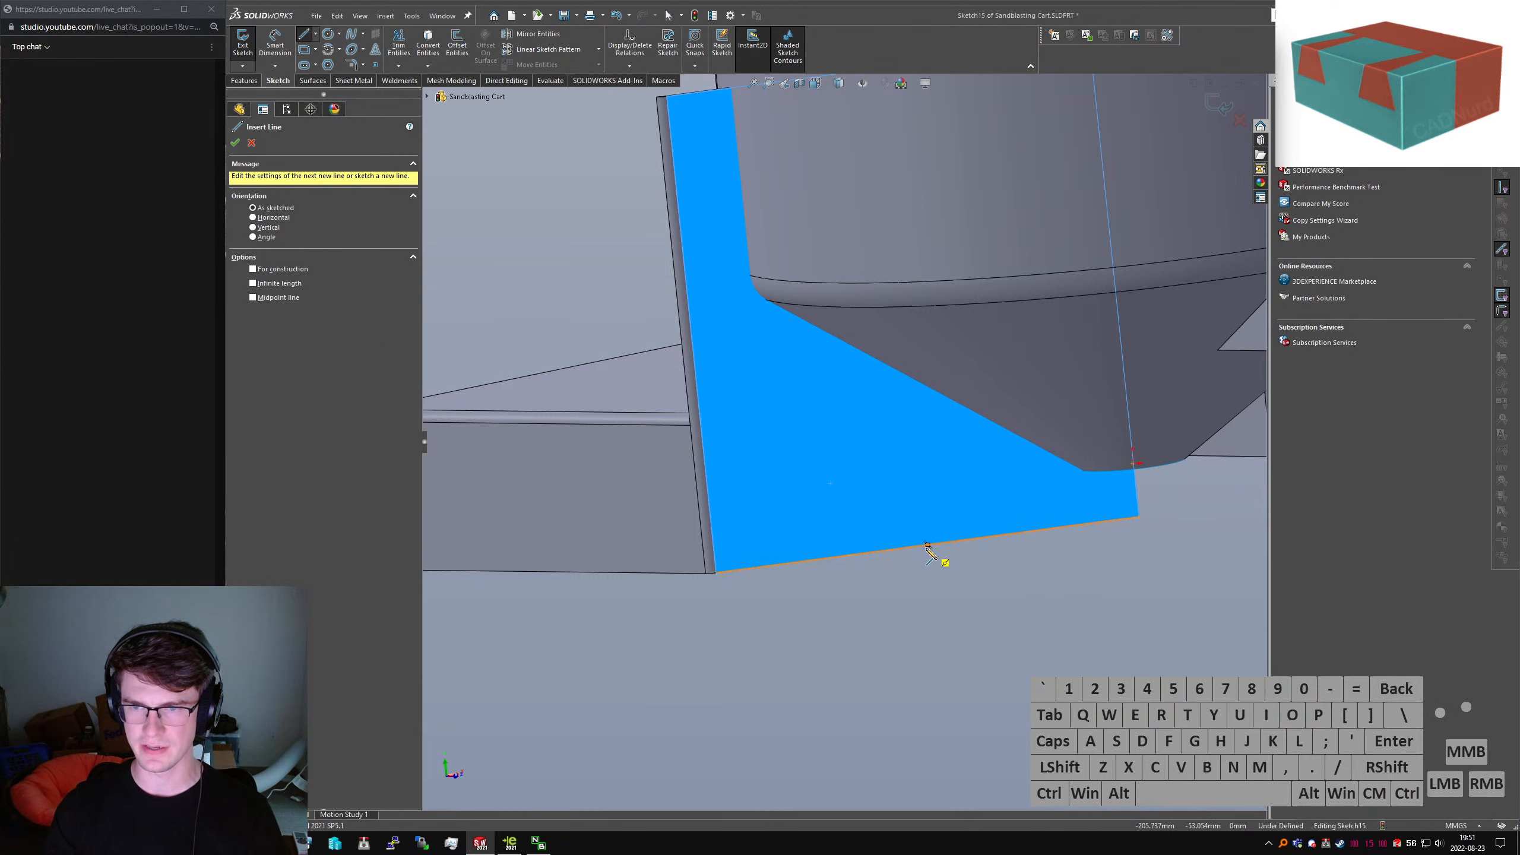
mouse_move(943, 543)
mouse_down()
mouse_move(957, 551)
mouse_move(1014, 447)
mouse_up()
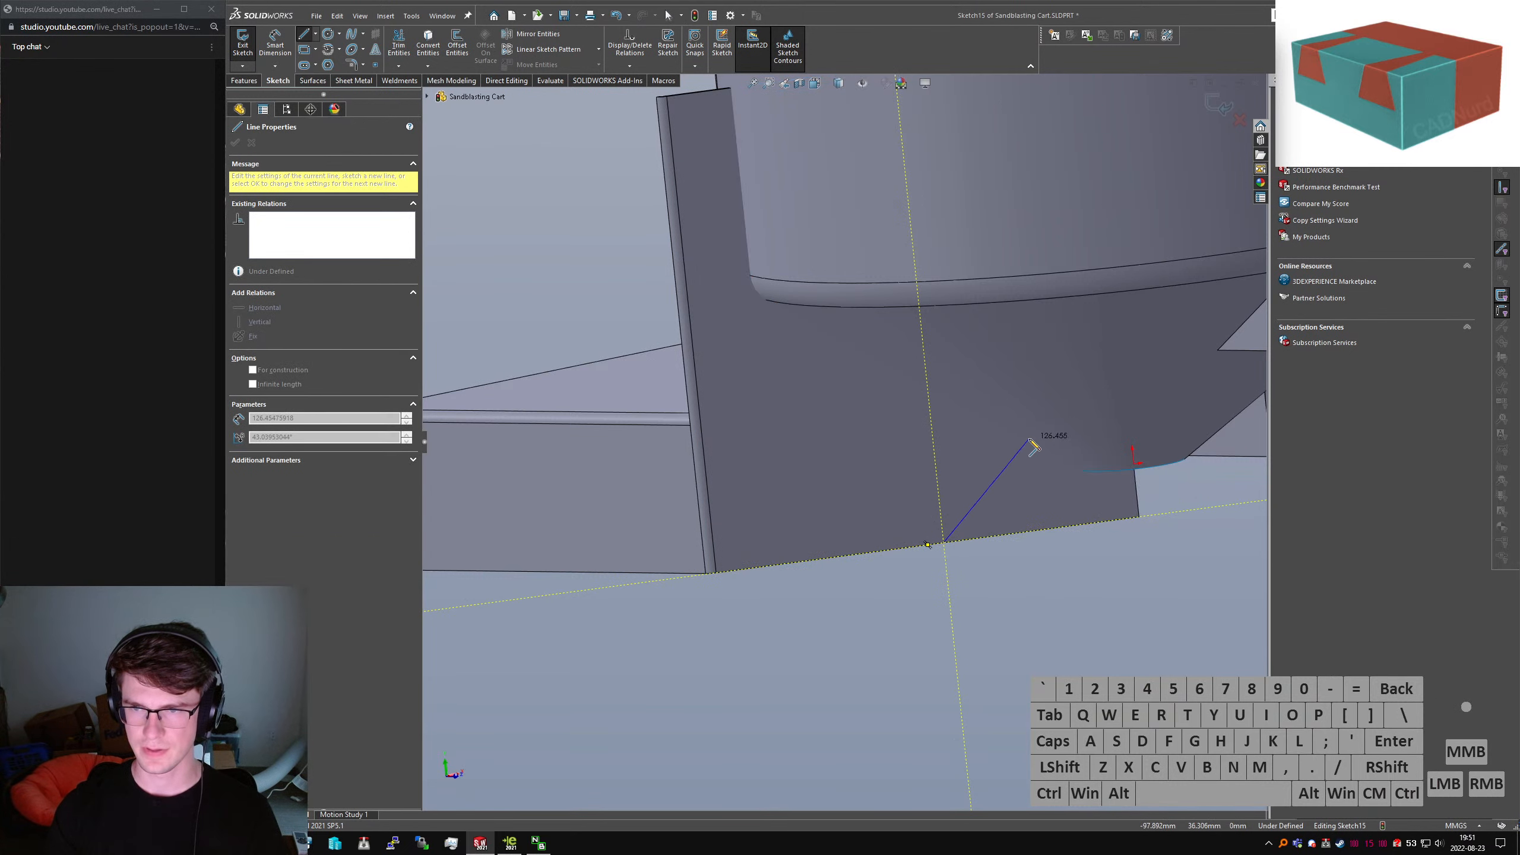
key(Escape)
Draw the gusset outline lines from the plate's bottom edge around to its left edge
right_drag(1020, 462, 1041, 447)
drag(1015, 447, 877, 383)
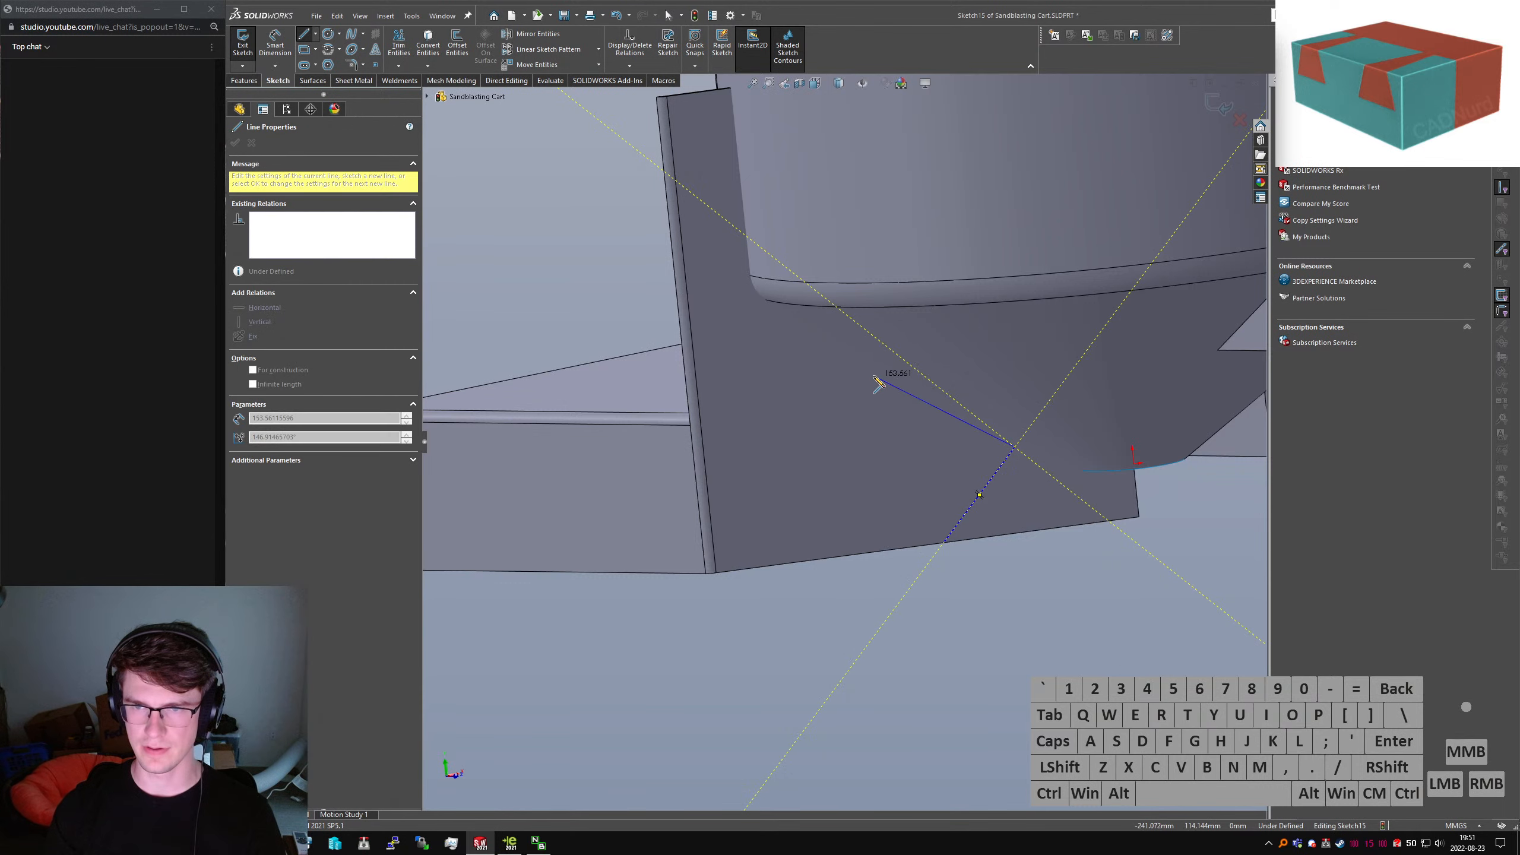
click(888, 348)
click(817, 443)
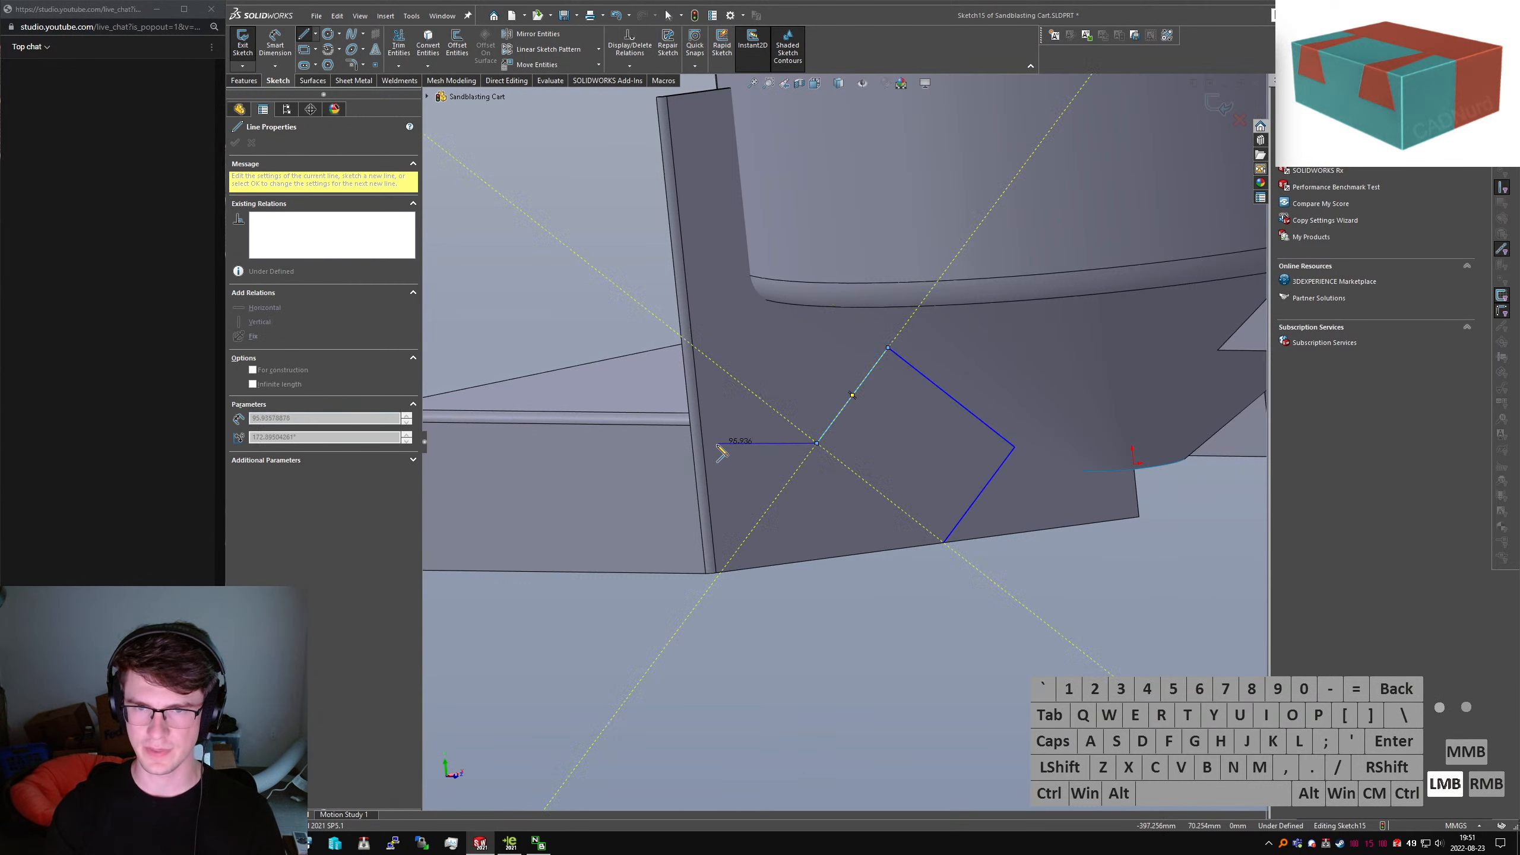
drag(719, 444, 692, 459)
click(693, 460)
key(Escape)
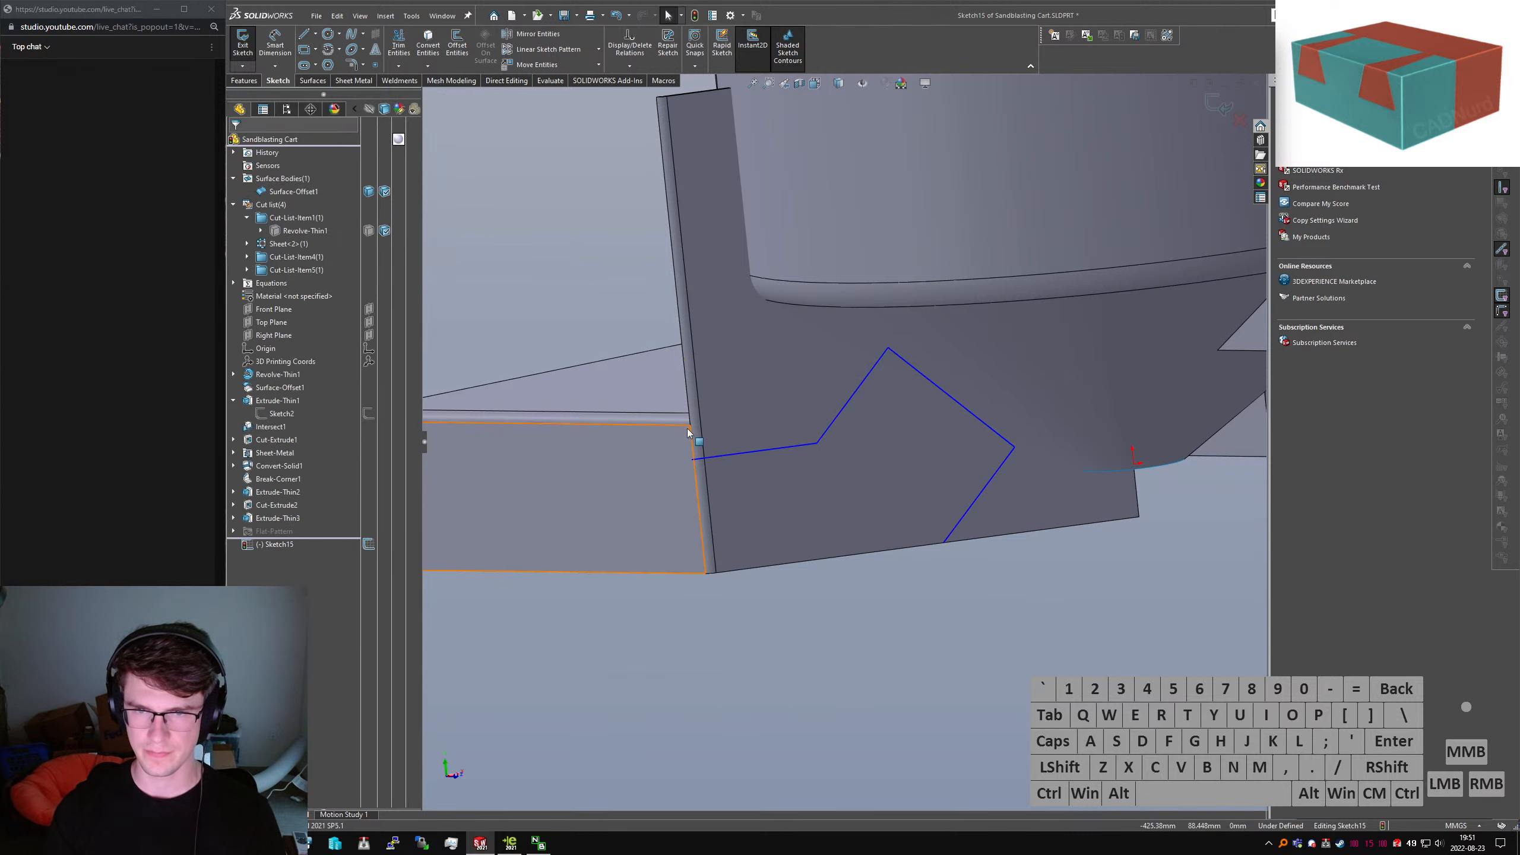
Make the outline's last line collinear with the plate's horizontal edge
ctrl+click(684, 426)
ctrl+click(725, 455)
key(alt+l)
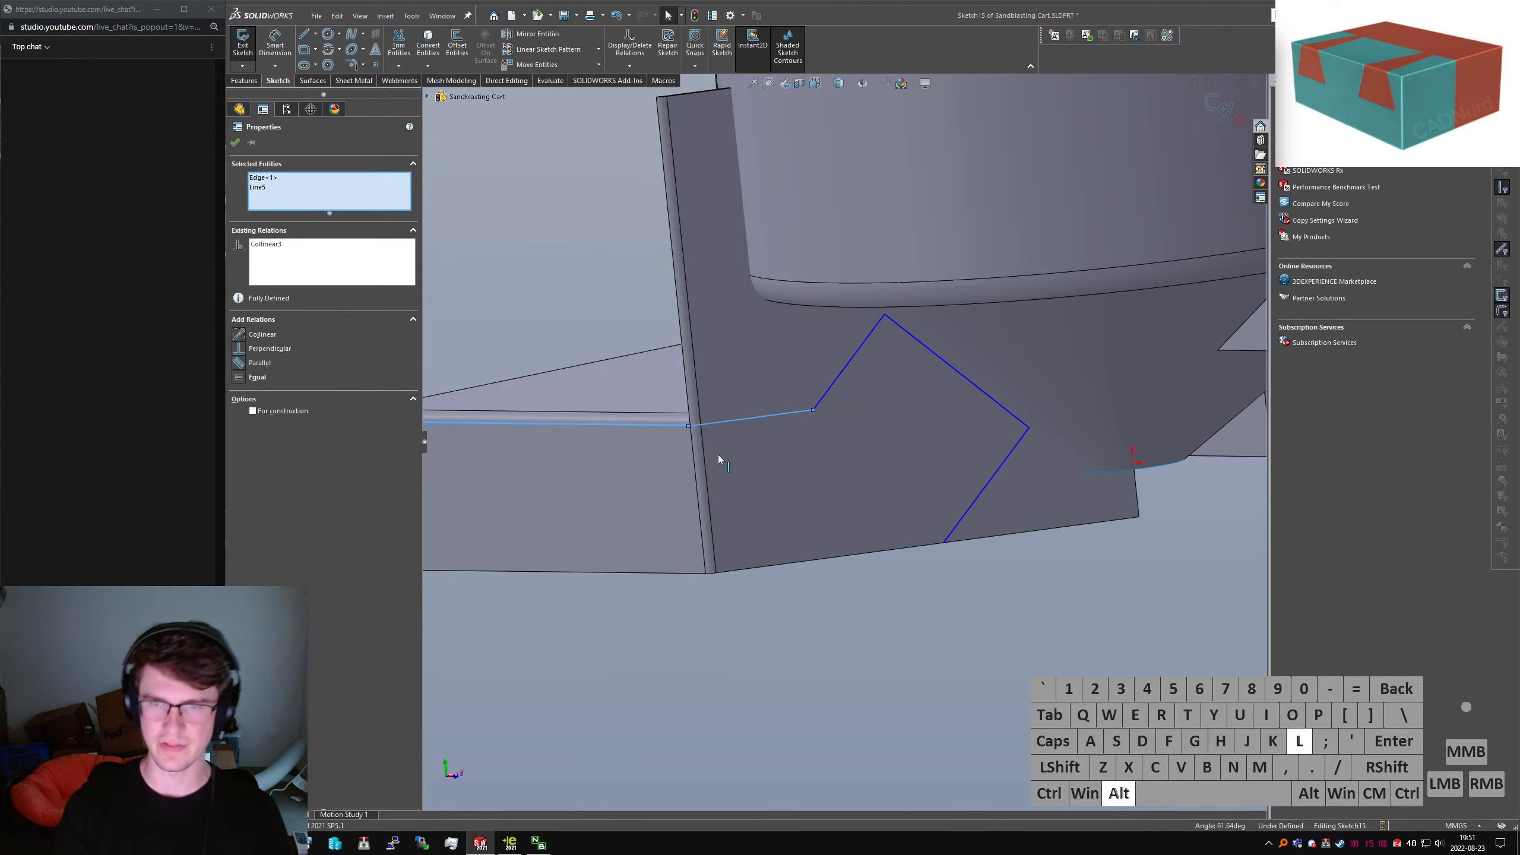
key(Escape)
Select outline corner points together with the plate face and the hopper cone surface
click(905, 330)
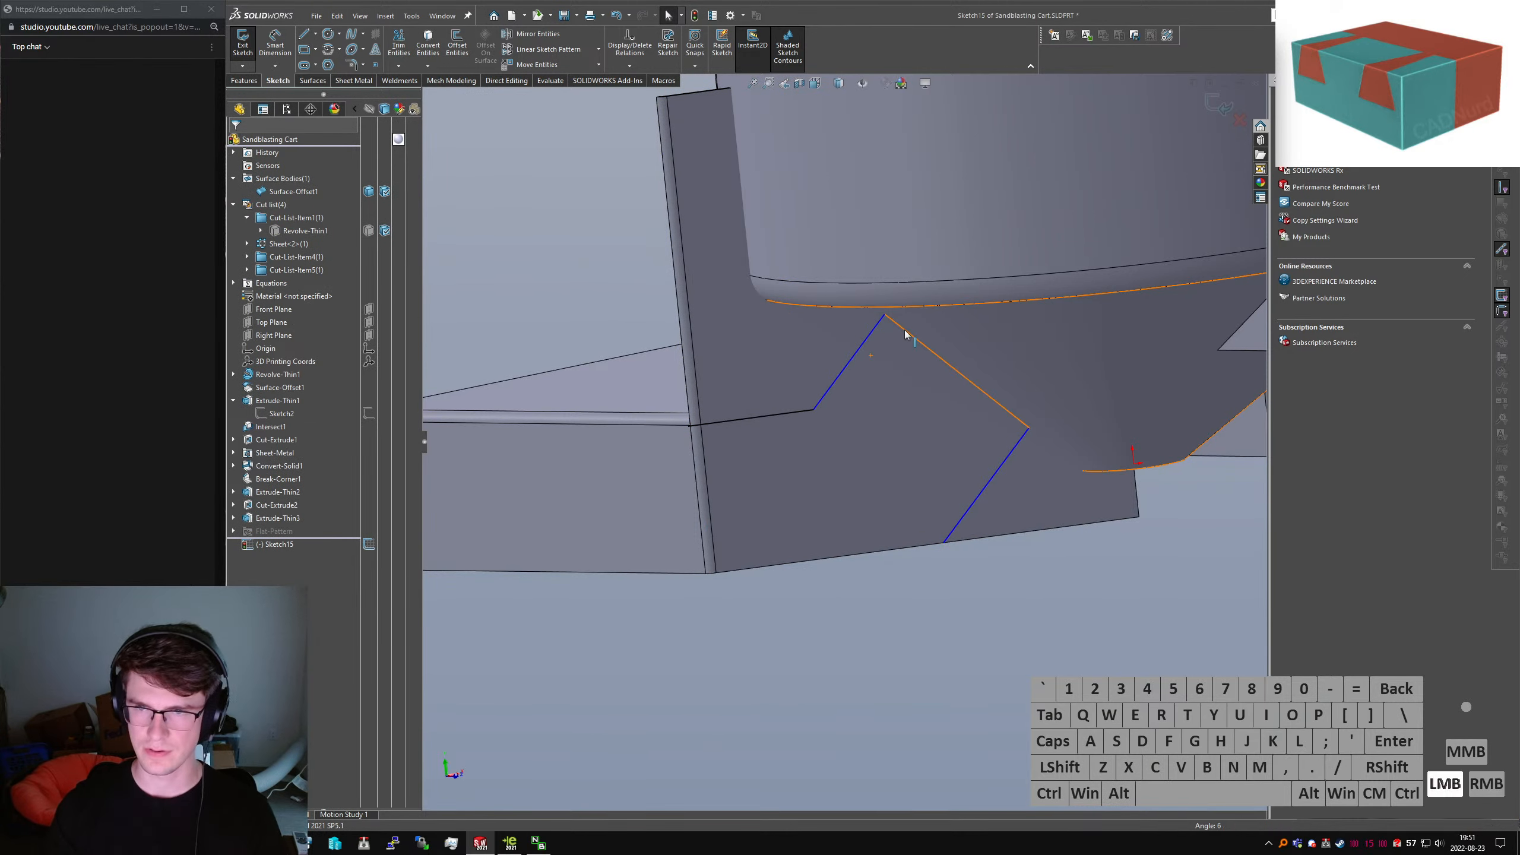
ctrl+click(998, 352)
key(Escape)
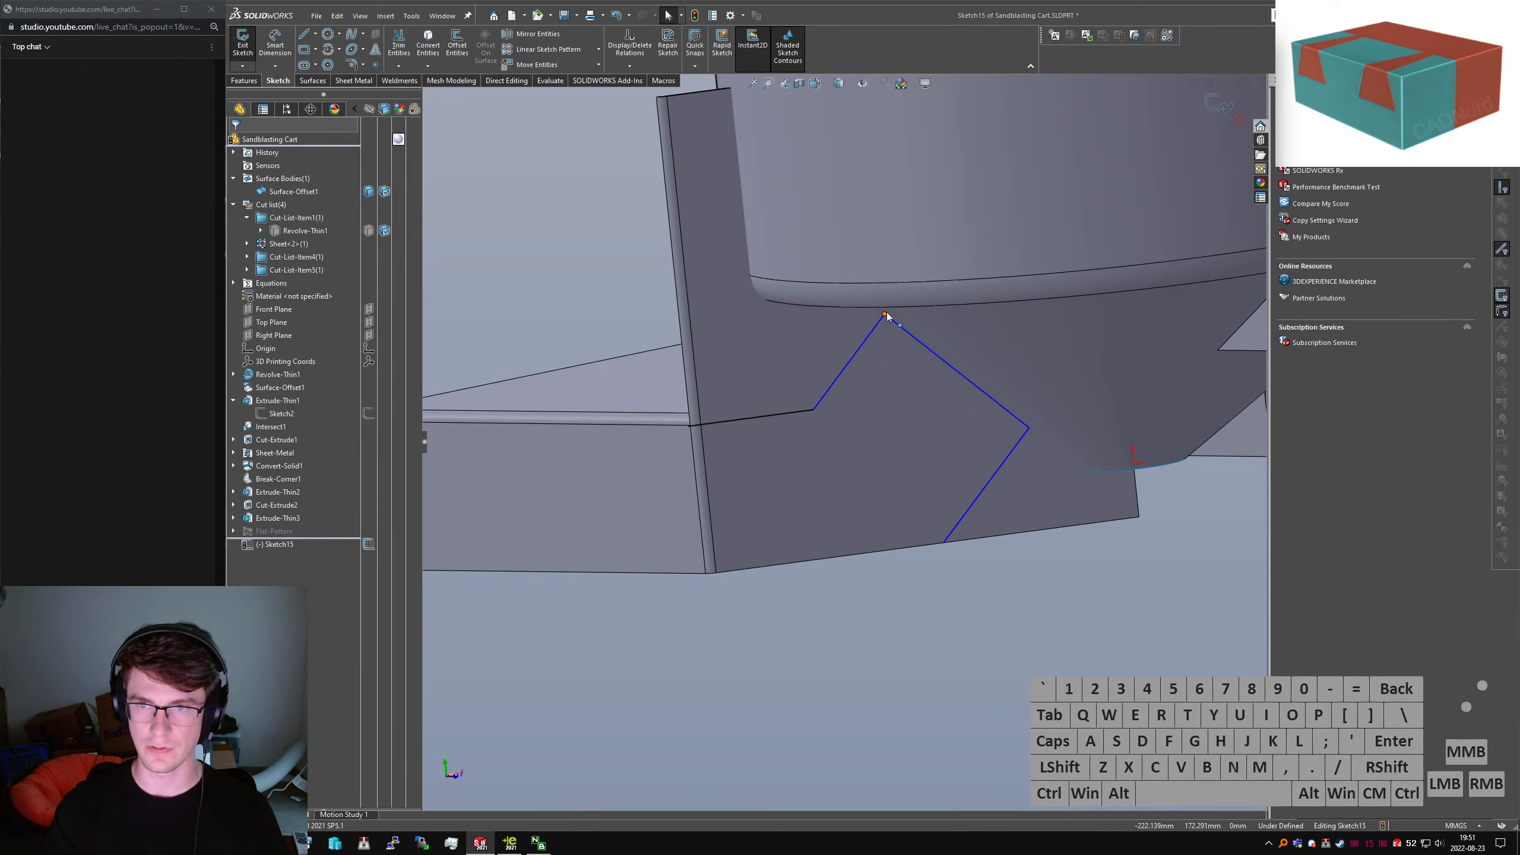
ctrl+click(967, 339)
mouse_move(518, 317)
middle_down()
mouse_move(930, 384)
mouse_move(947, 299)
mouse_move(933, 317)
middle_up()
click(850, 373)
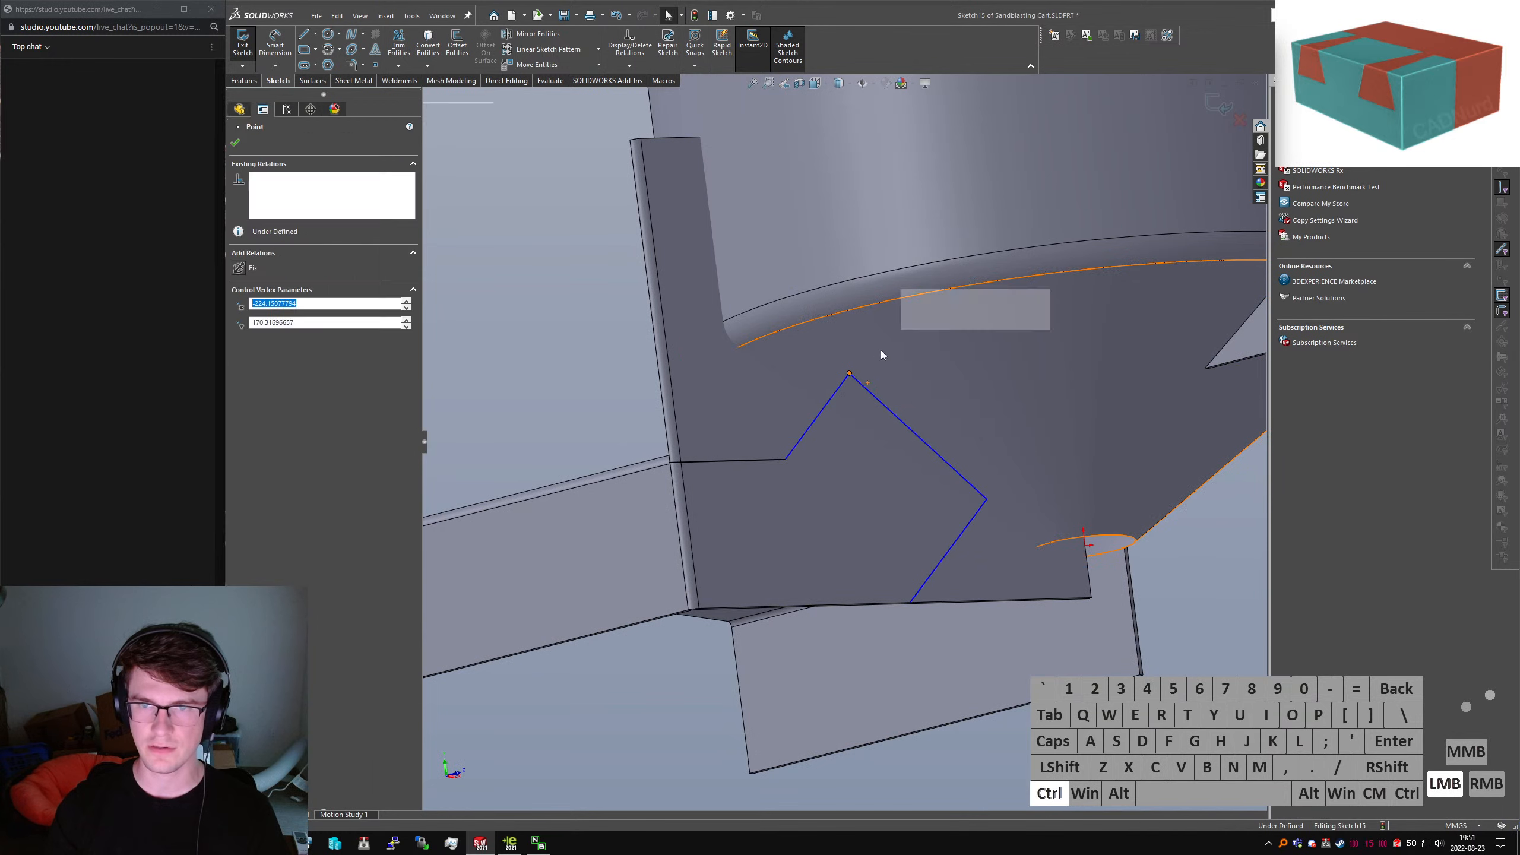
ctrl+click(882, 350)
key(Escape)
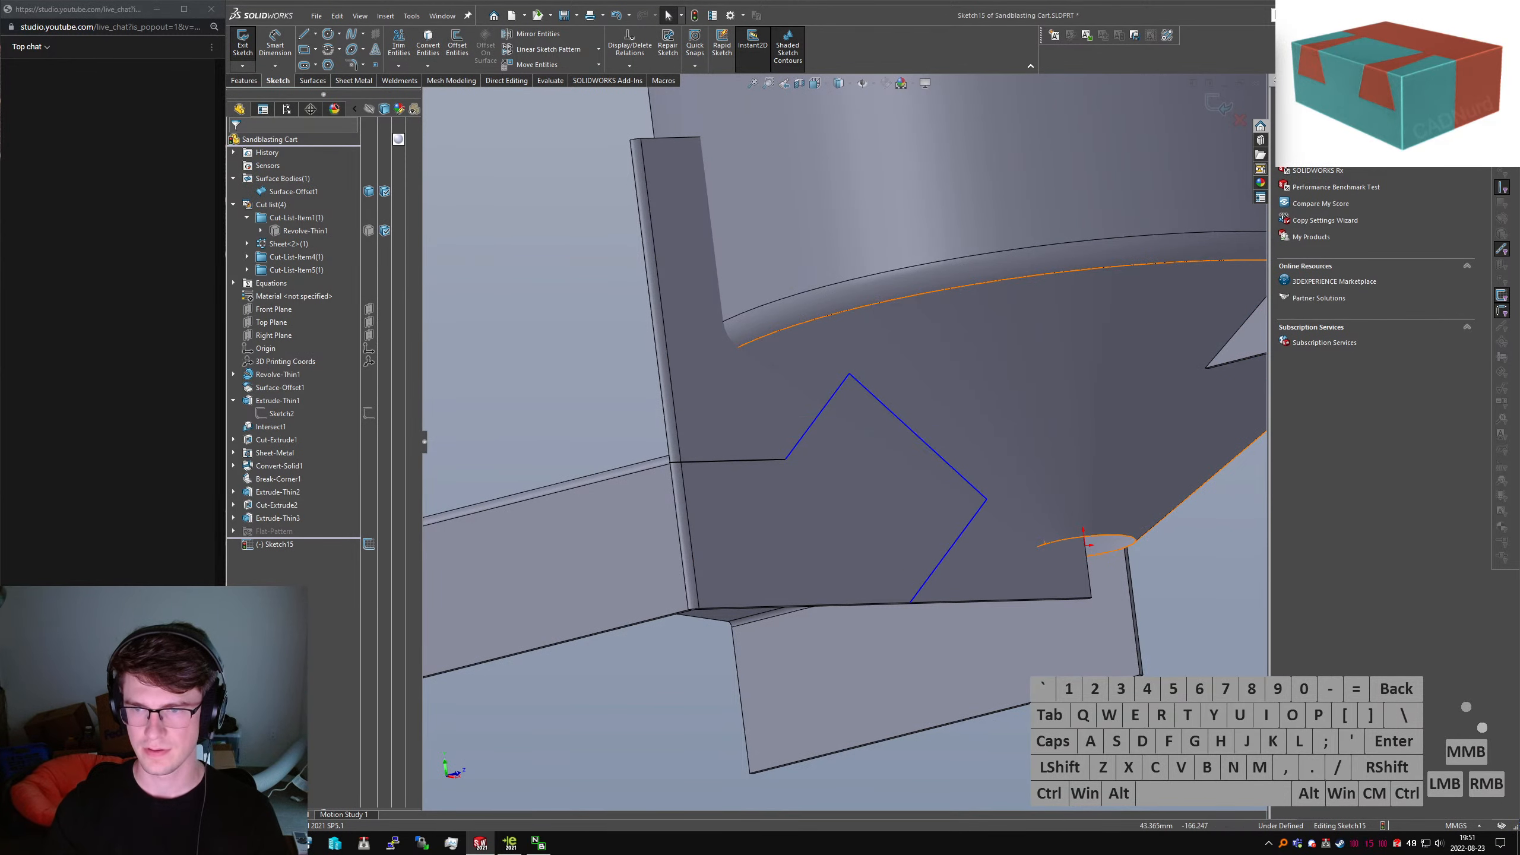
Extend the outline's upper edge toward the cone rim as a construction line
right_drag(970, 521, 933, 479)
drag(850, 374, 754, 278)
key(Escape)
click(767, 292)
key(alt+c)
Add a short construction line toward the hopper outlet and make all three diagonal lines collinear
click(1220, 630)
right_drag(976, 520, 927, 494)
drag(987, 499, 1042, 545)
key(Escape)
click(1029, 535)
key(alt+c)
ctrl+click(947, 465)
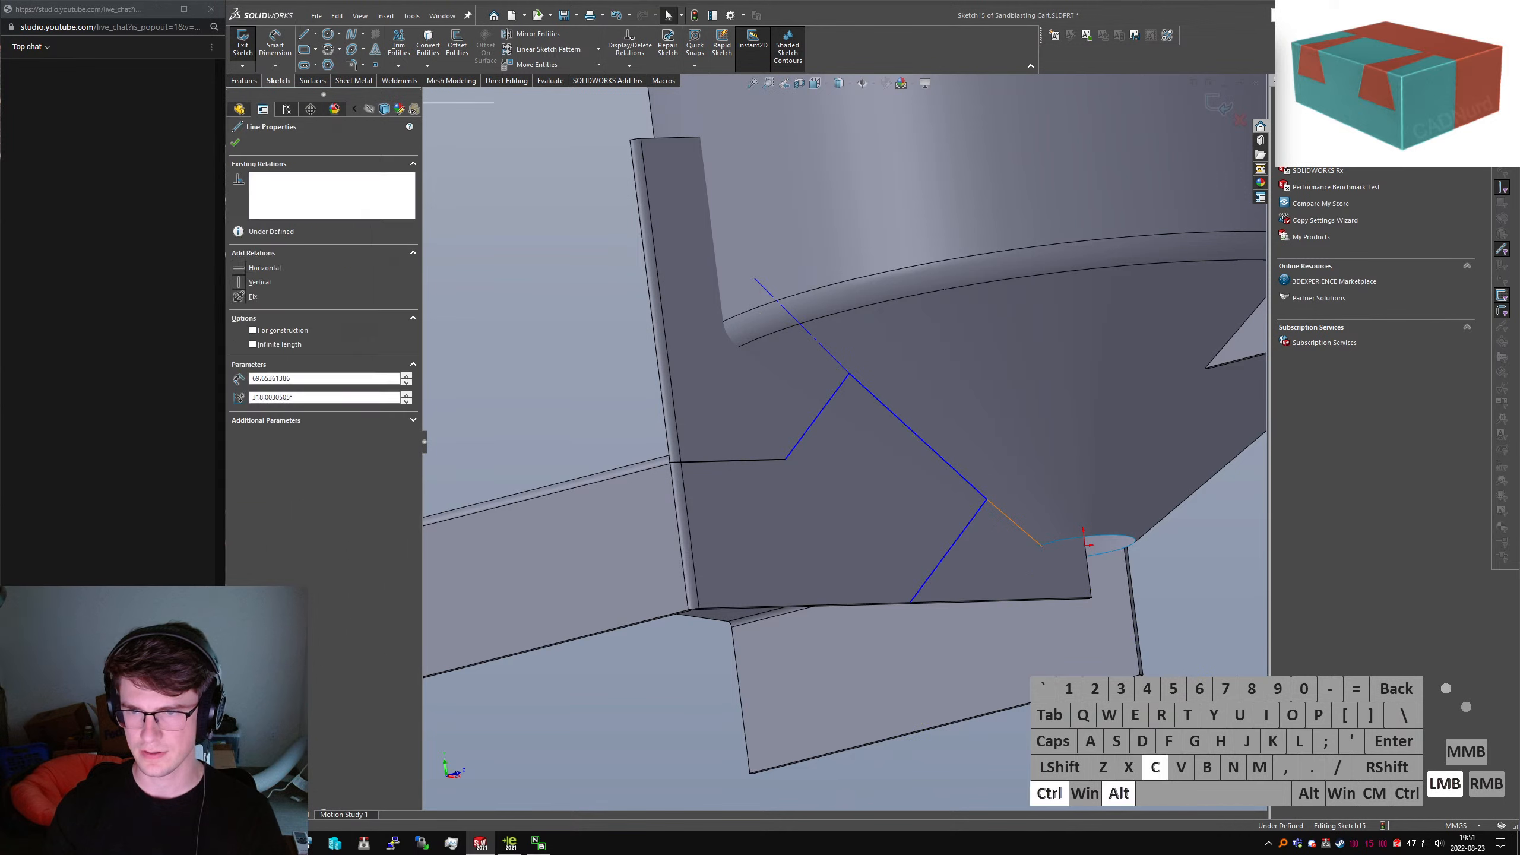
ctrl+click(822, 344)
key(alt+l)
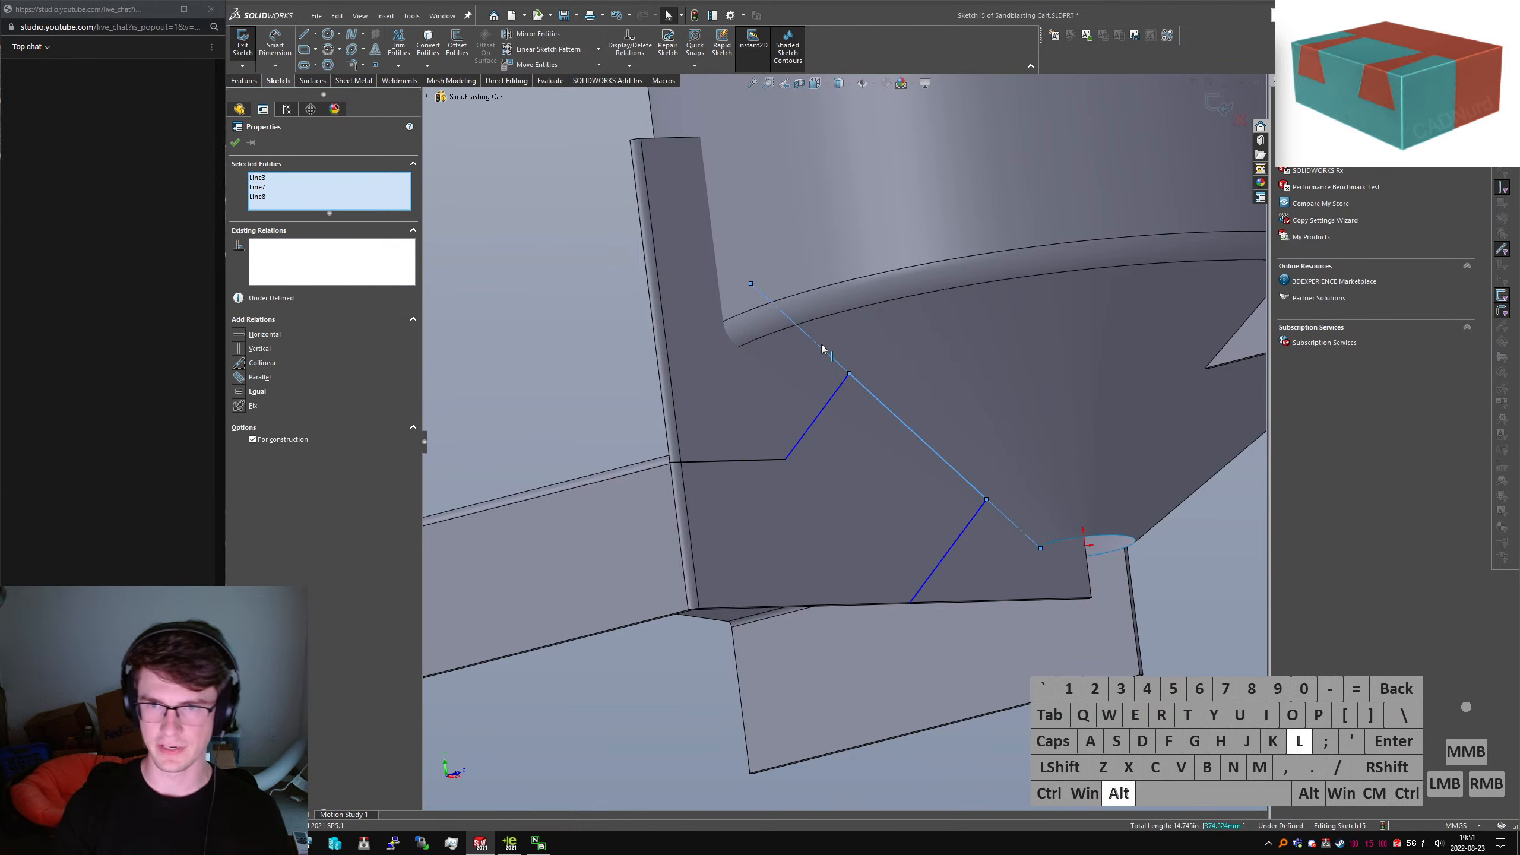
Pierce the diagonal's ends onto the cone's upper rim and the outlet rim
ctrl+click(760, 290)
ctrl+click(751, 284)
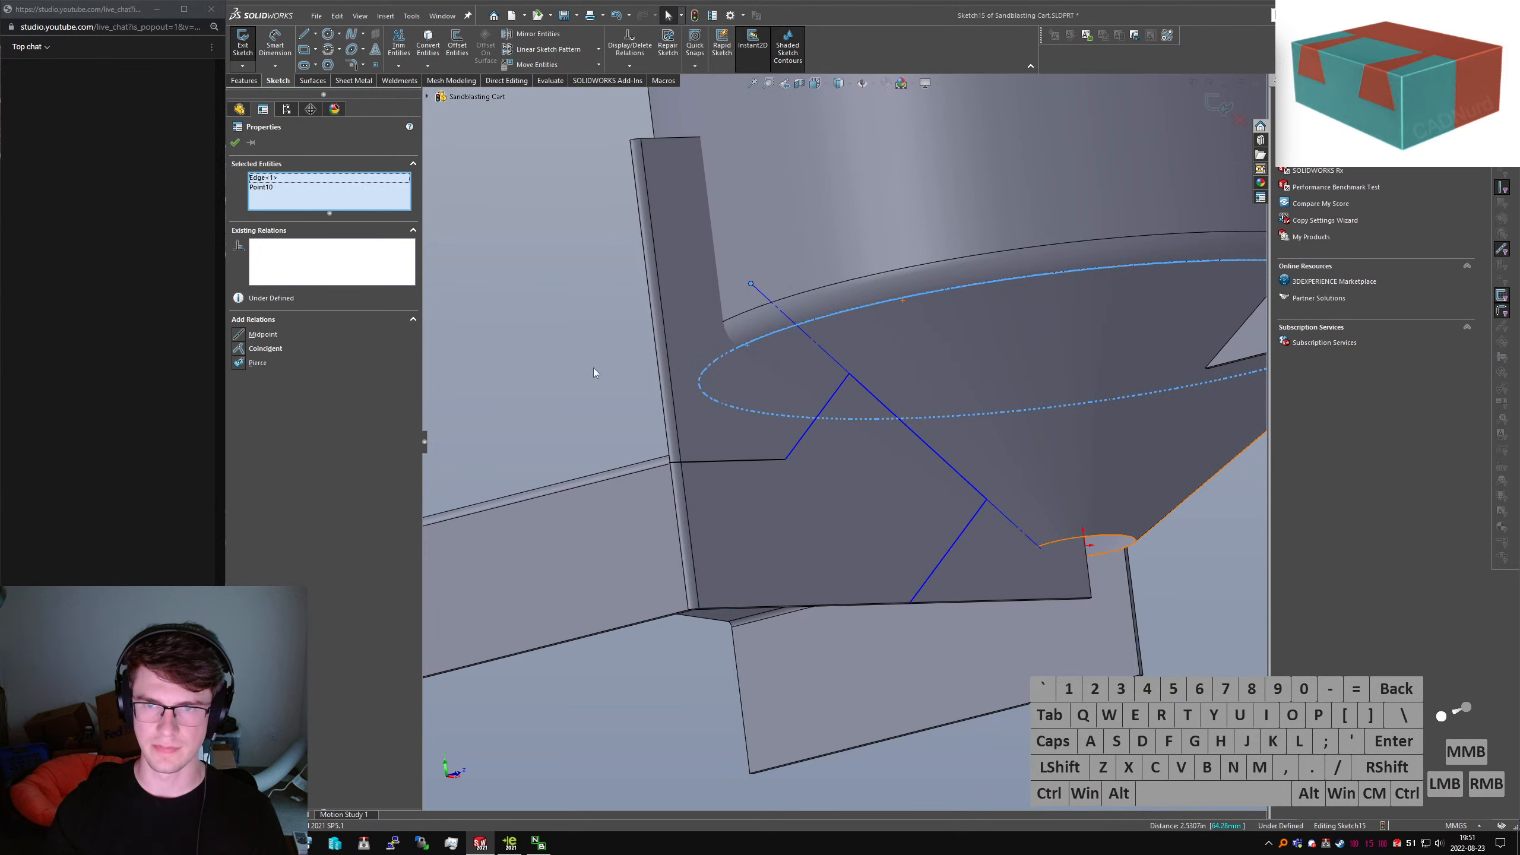
click(240, 366)
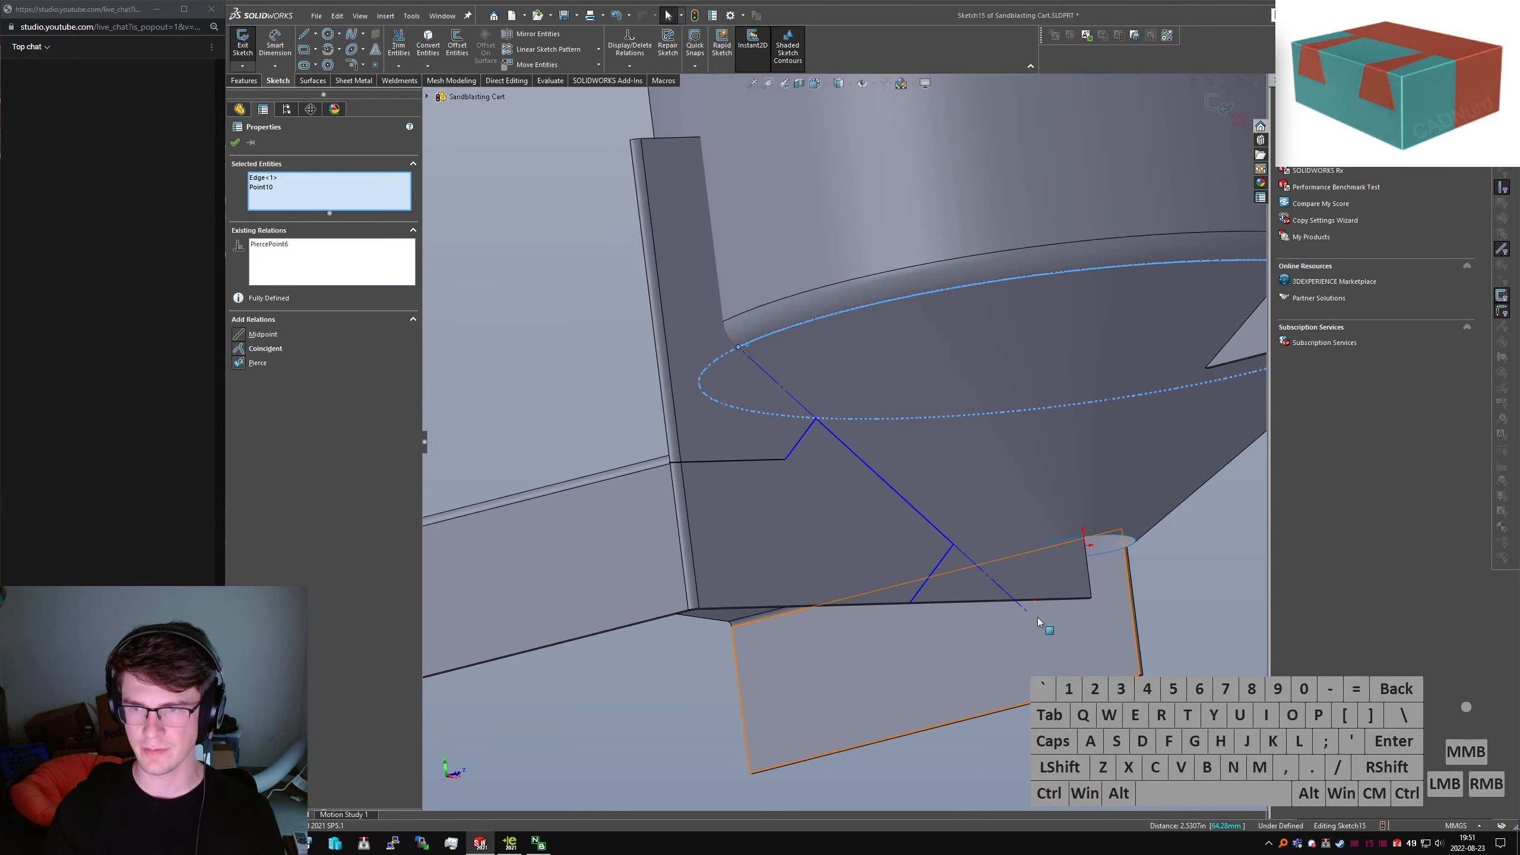
click(1095, 542)
ctrl+click(1087, 560)
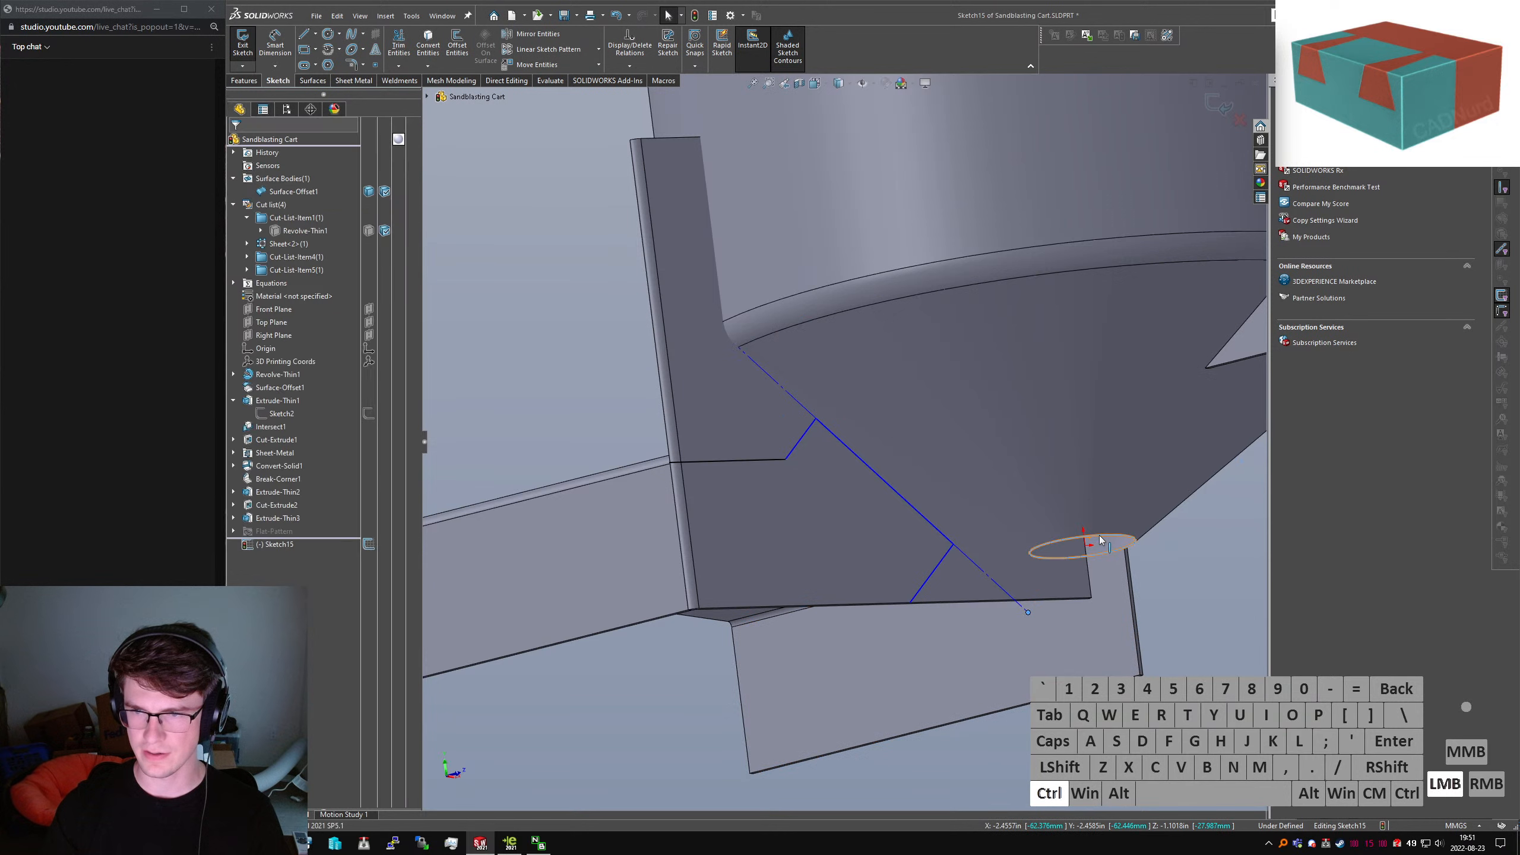
click(238, 364)
click(1197, 583)
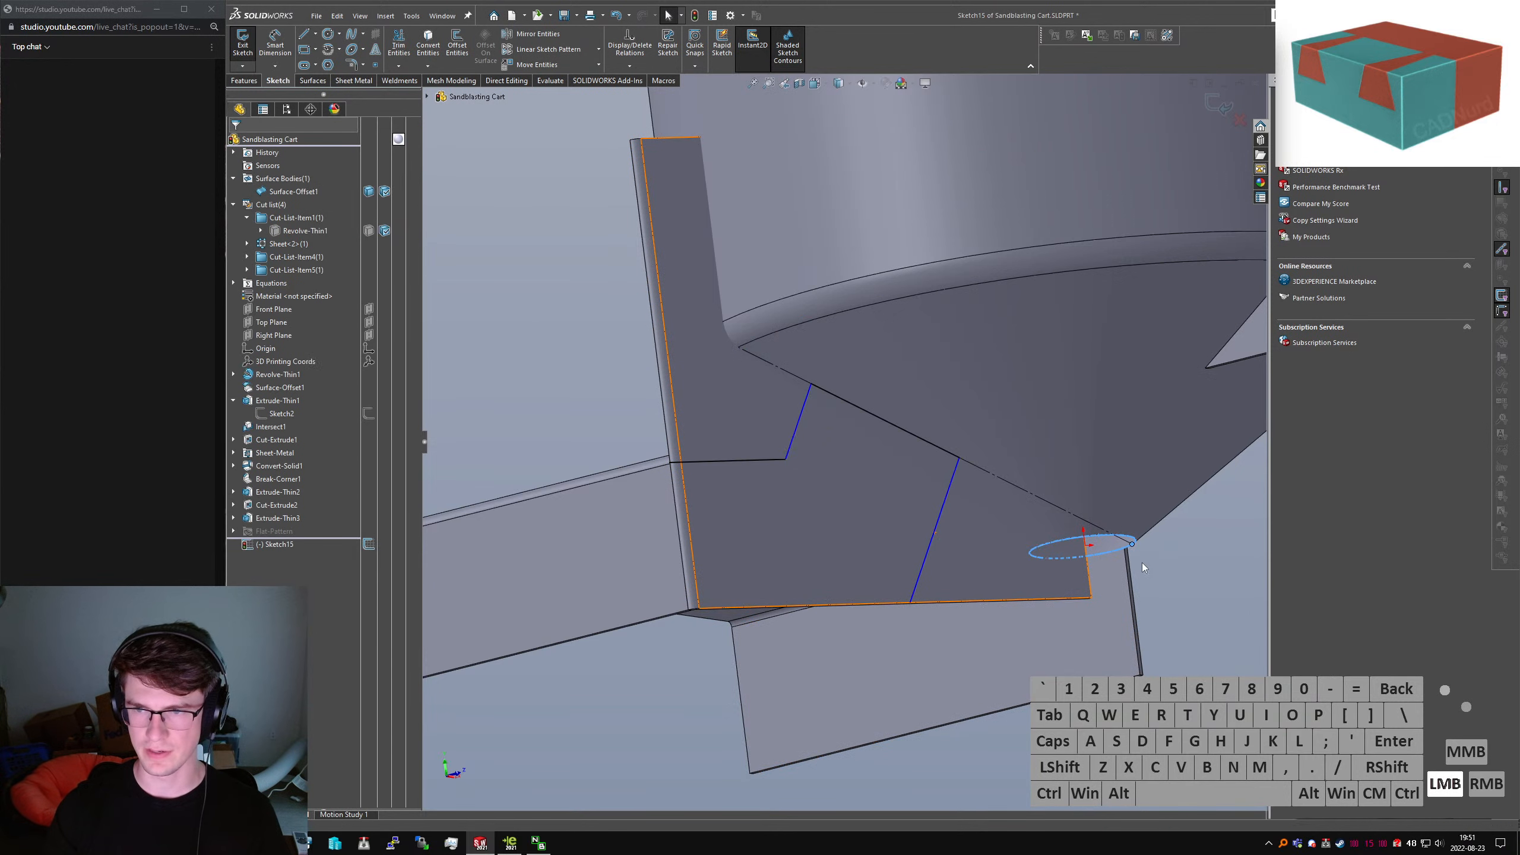
middle_drag(1142, 565, 1103, 563)
key(ctrl+z)
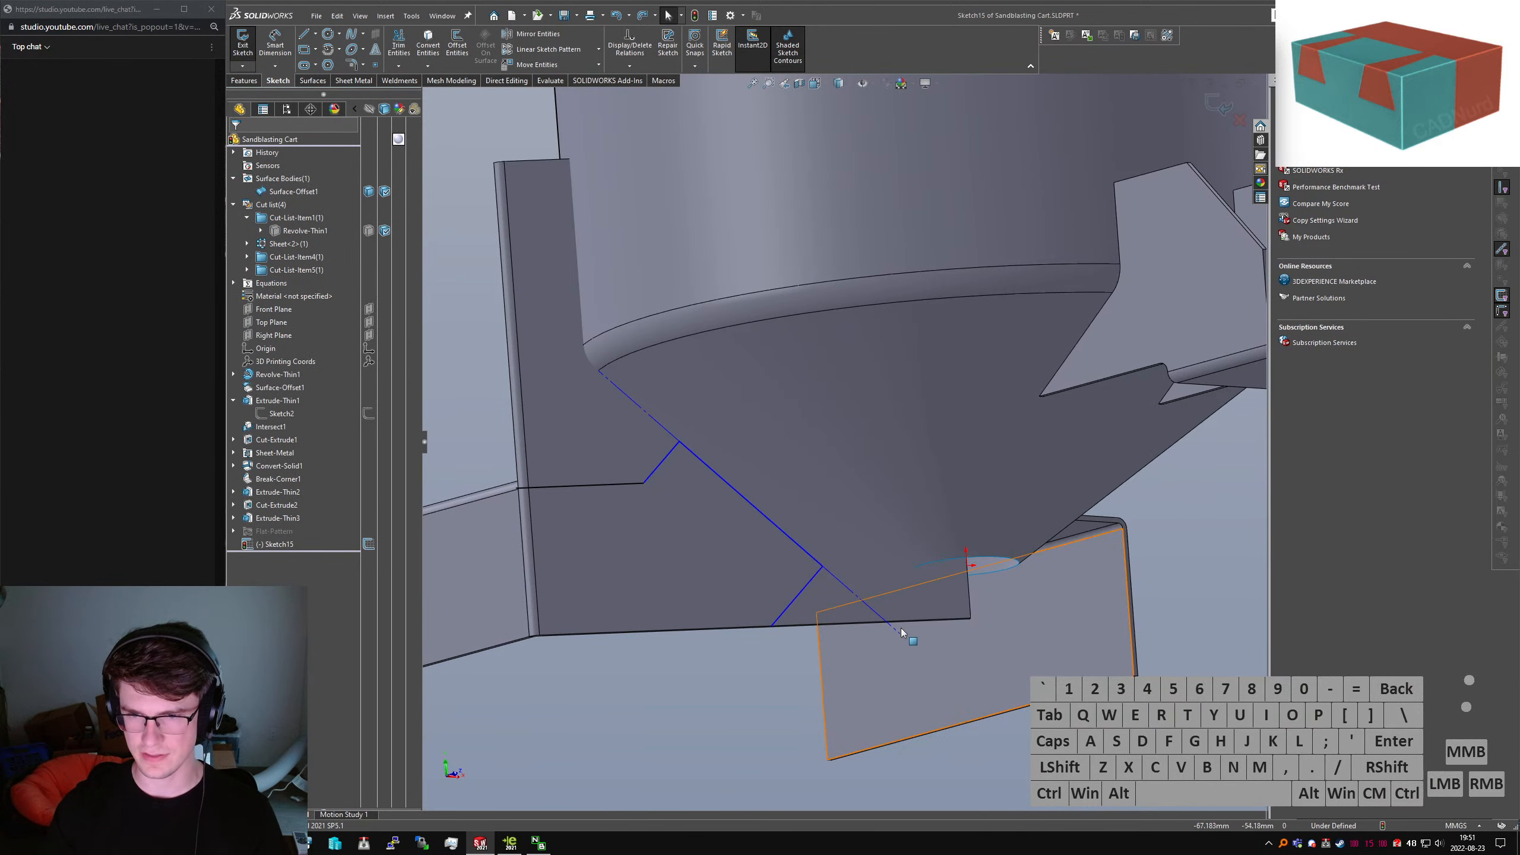
drag(898, 625, 913, 568)
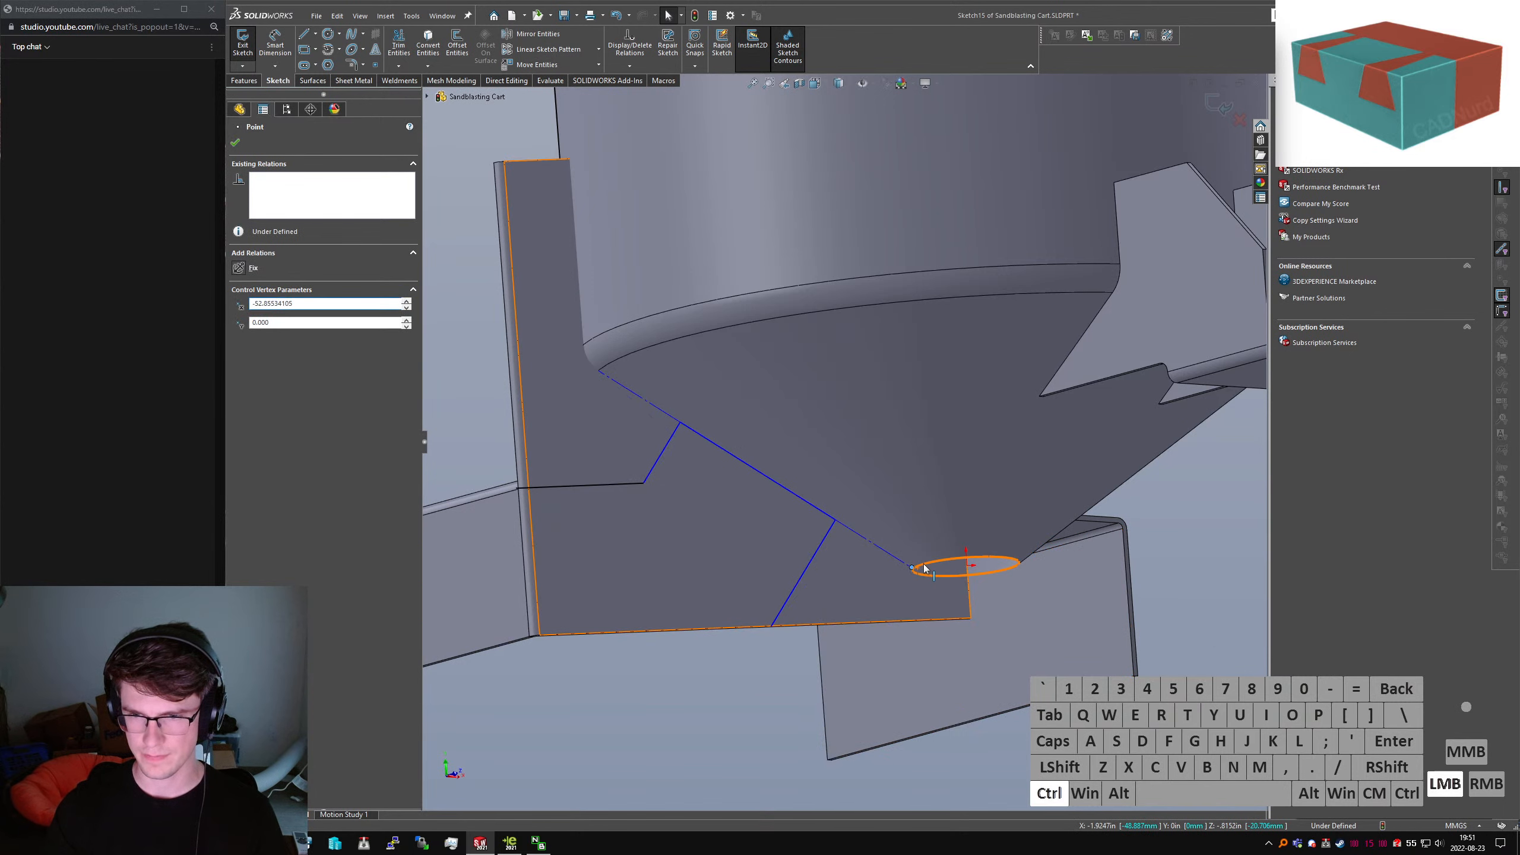
Pin the lower line end onto the outlet rim and slide it along the bottom edge
ctrl+click(923, 569)
click(234, 366)
click(1240, 556)
scroll(777, 501, up, 3)
mouse_move(789, 478)
middle_down()
mouse_move(774, 516)
mouse_move(767, 464)
middle_up()
scroll(768, 463, up, 2)
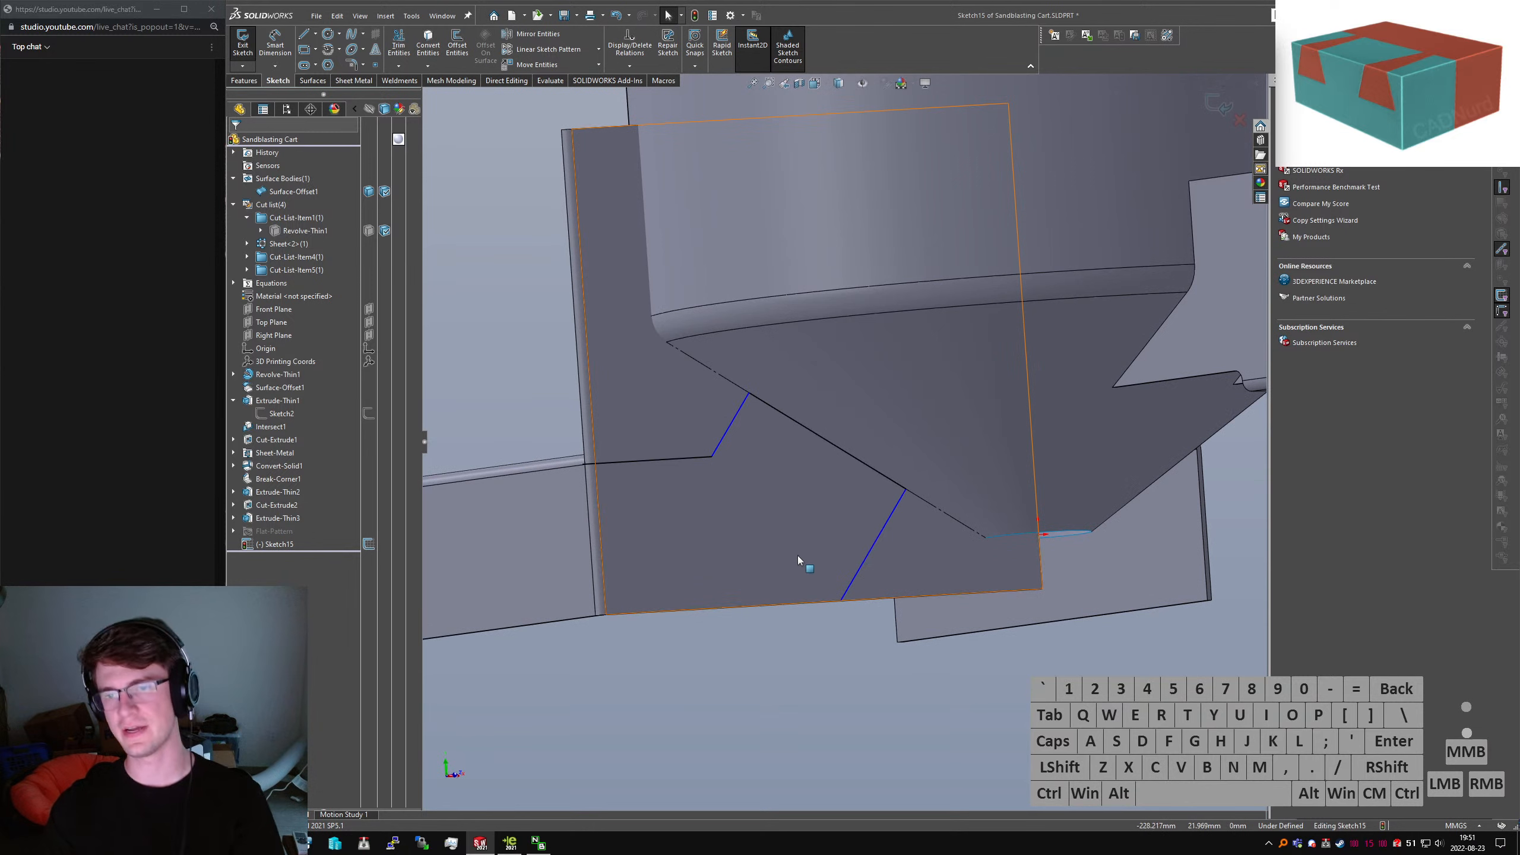
drag(841, 600, 871, 602)
Draw a new sketch line across the adjoining plate toward its corner
right_drag(807, 671, 866, 587)
drag(869, 599, 517, 620)
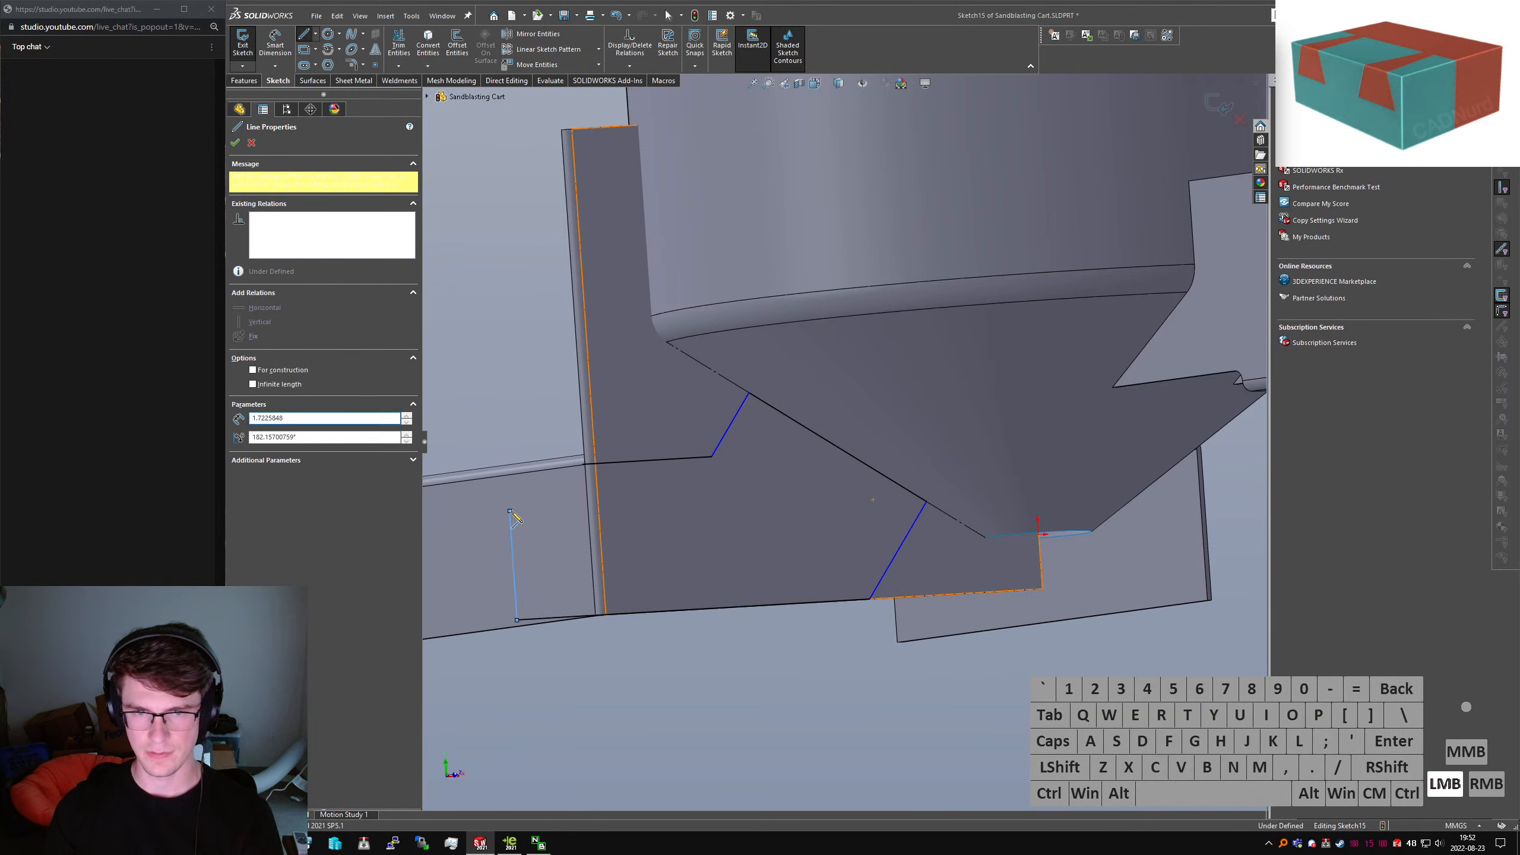
click(509, 511)
key(Escape)
click(508, 508)
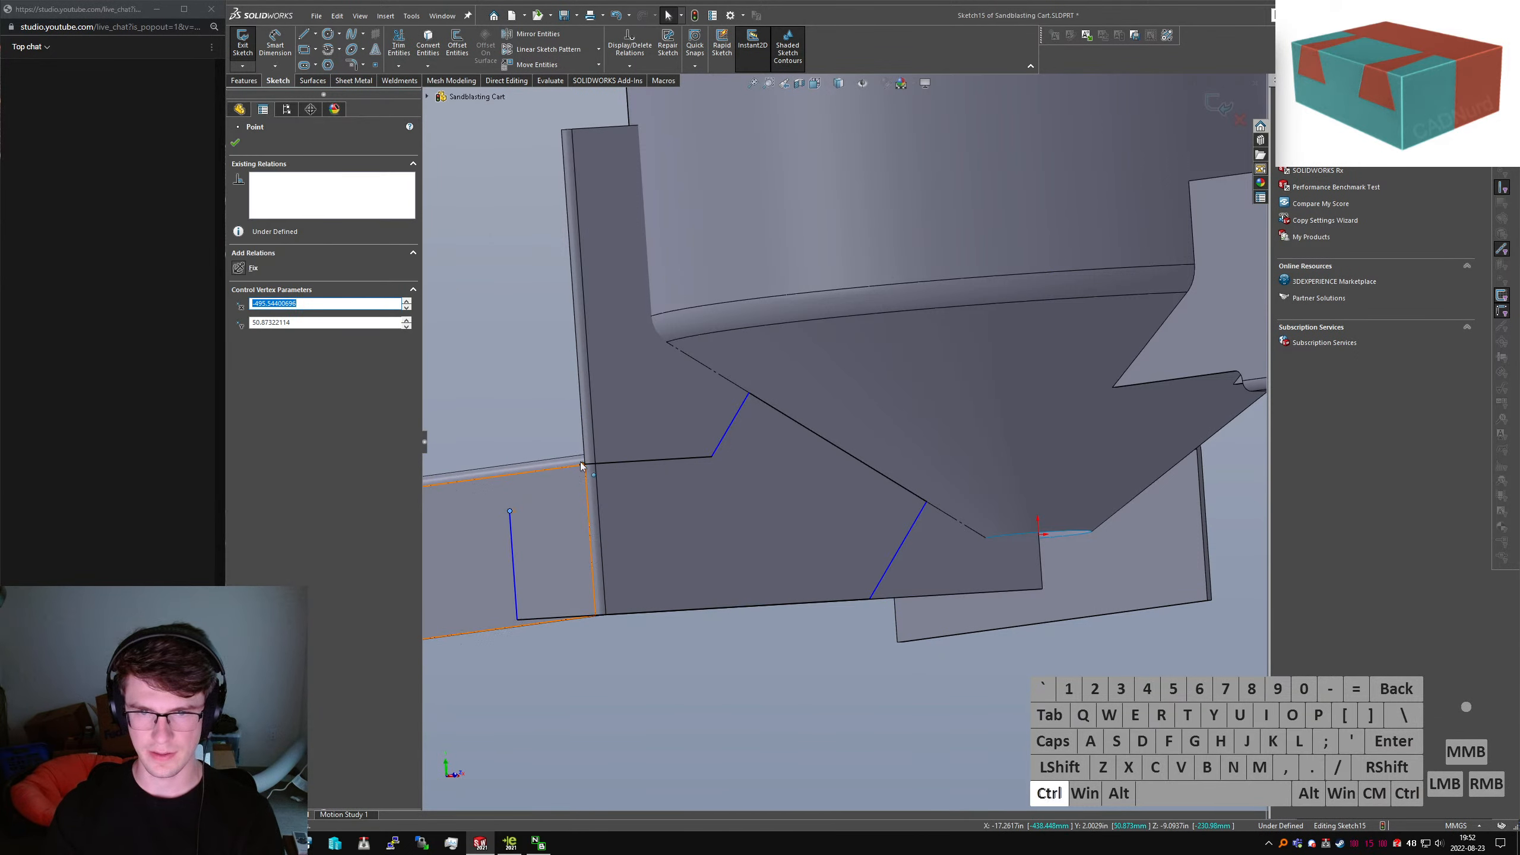
ctrl+click(581, 464)
key(Escape)
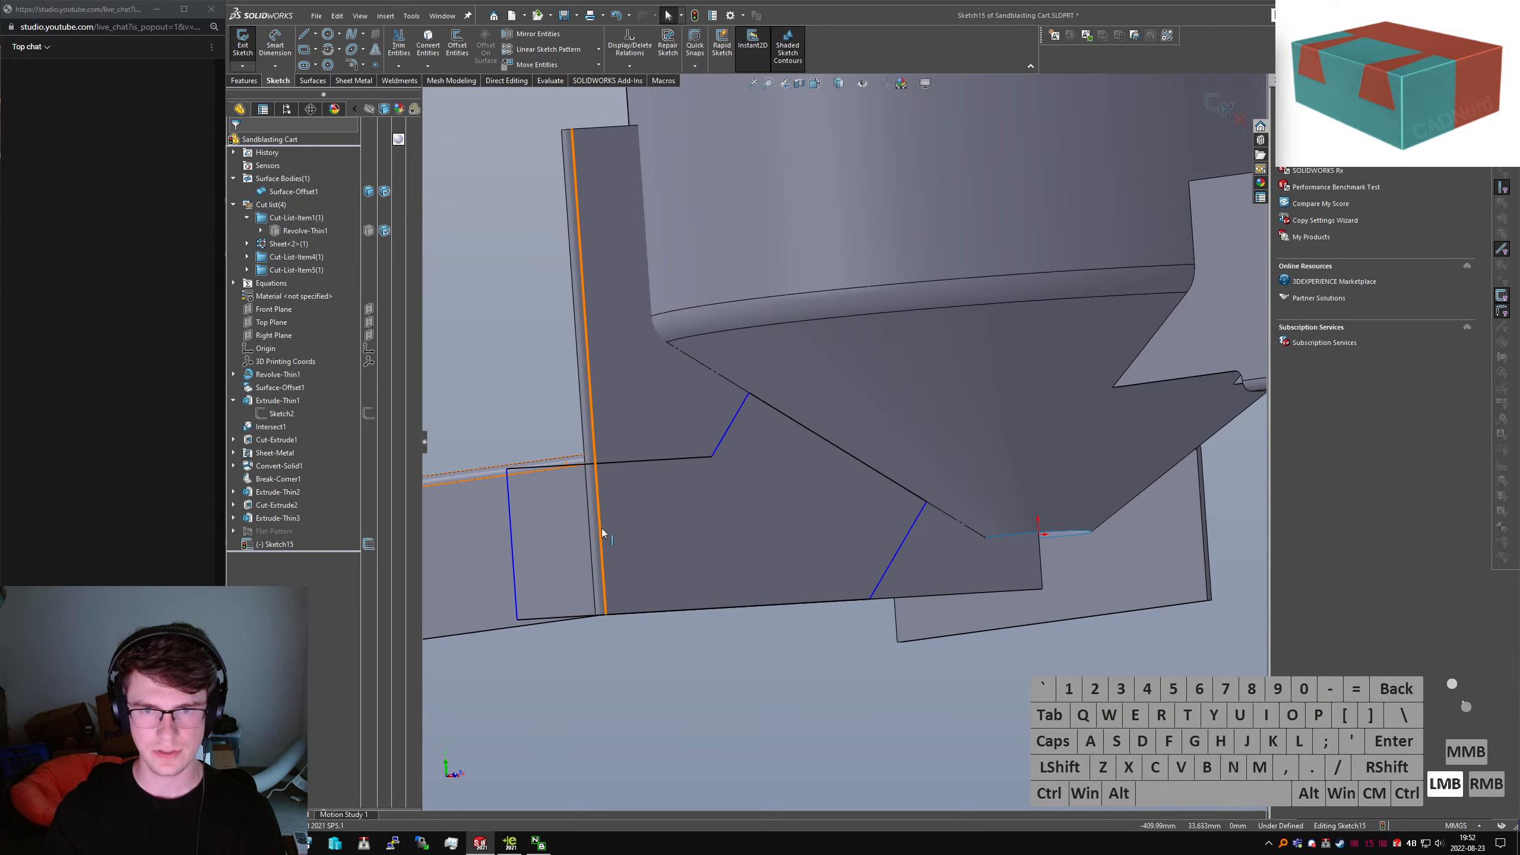
Make the new sketch line collinear with the vertical plate edge
middle_drag(601, 525, 527, 561)
click(513, 559)
ctrl+click(581, 430)
key(alt+l)
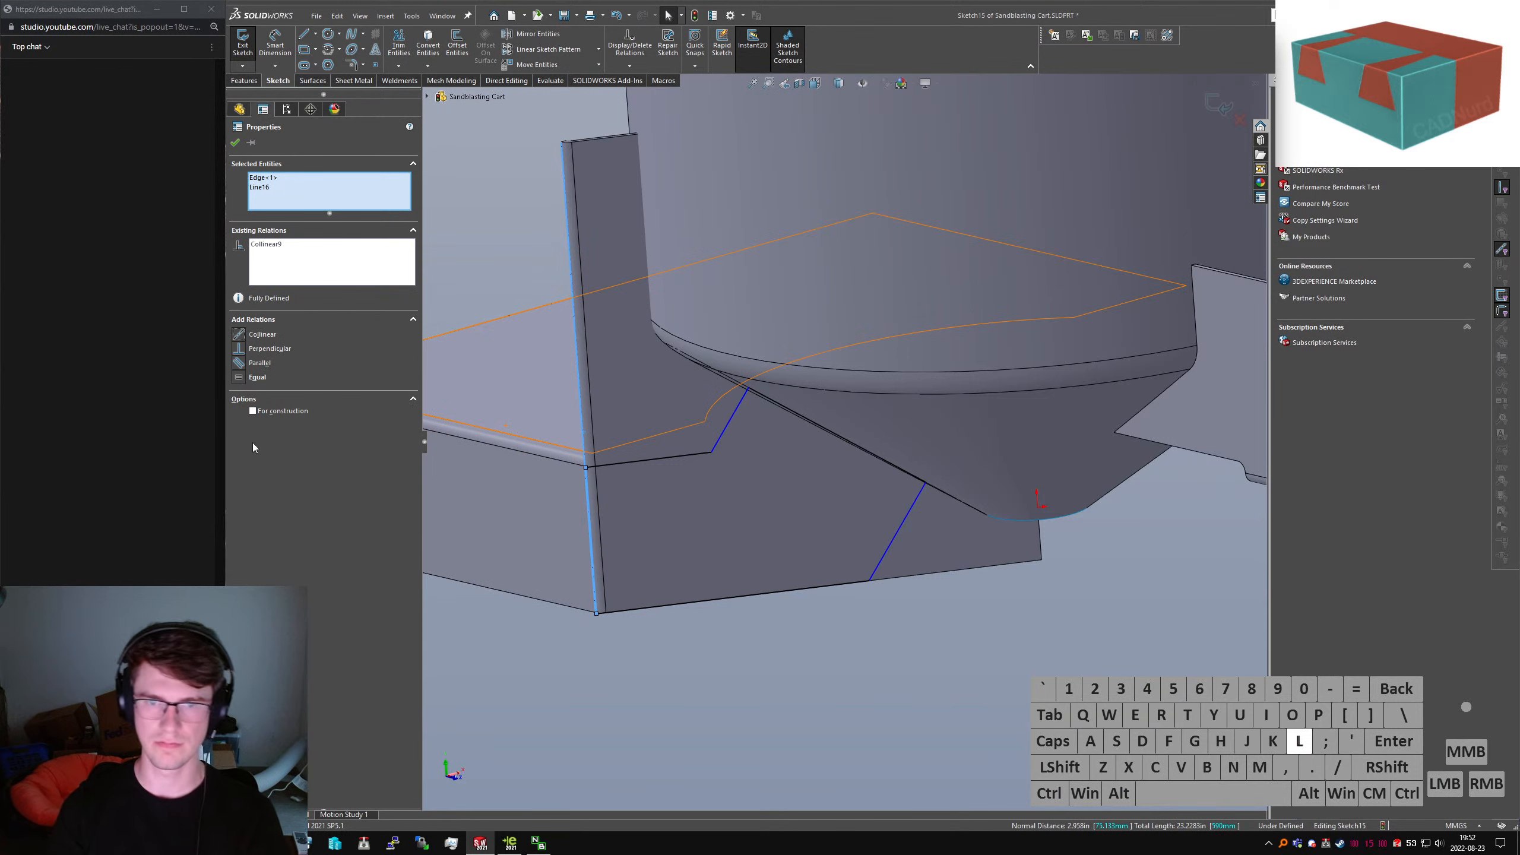
Attach the line's endpoint coincident to the vertical bracket edge
middle_drag(732, 736, 750, 433)
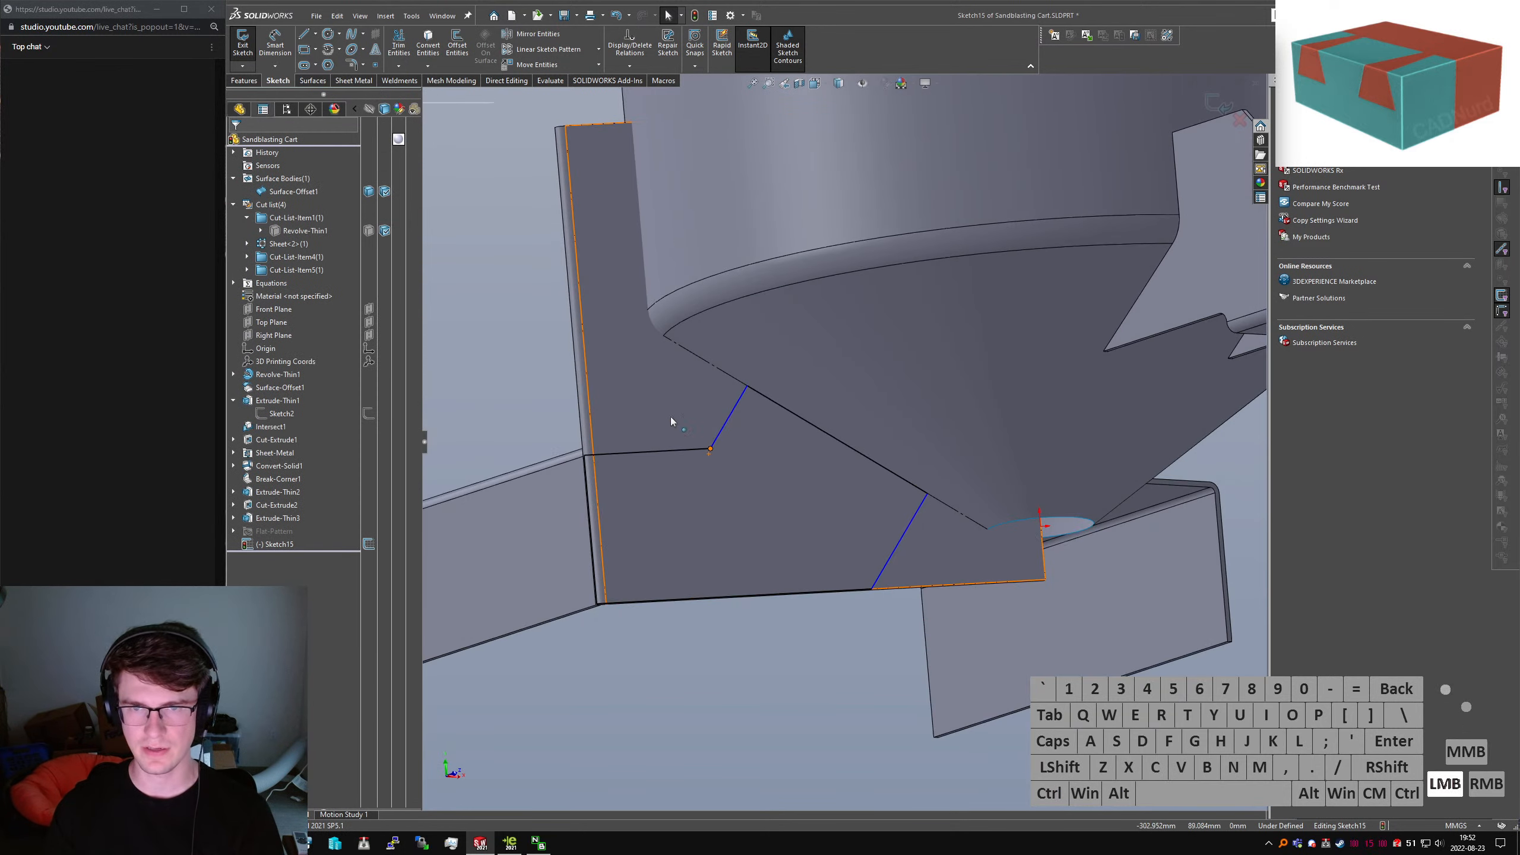
drag(671, 418, 628, 394)
click(722, 357)
middle_drag(723, 360, 684, 416)
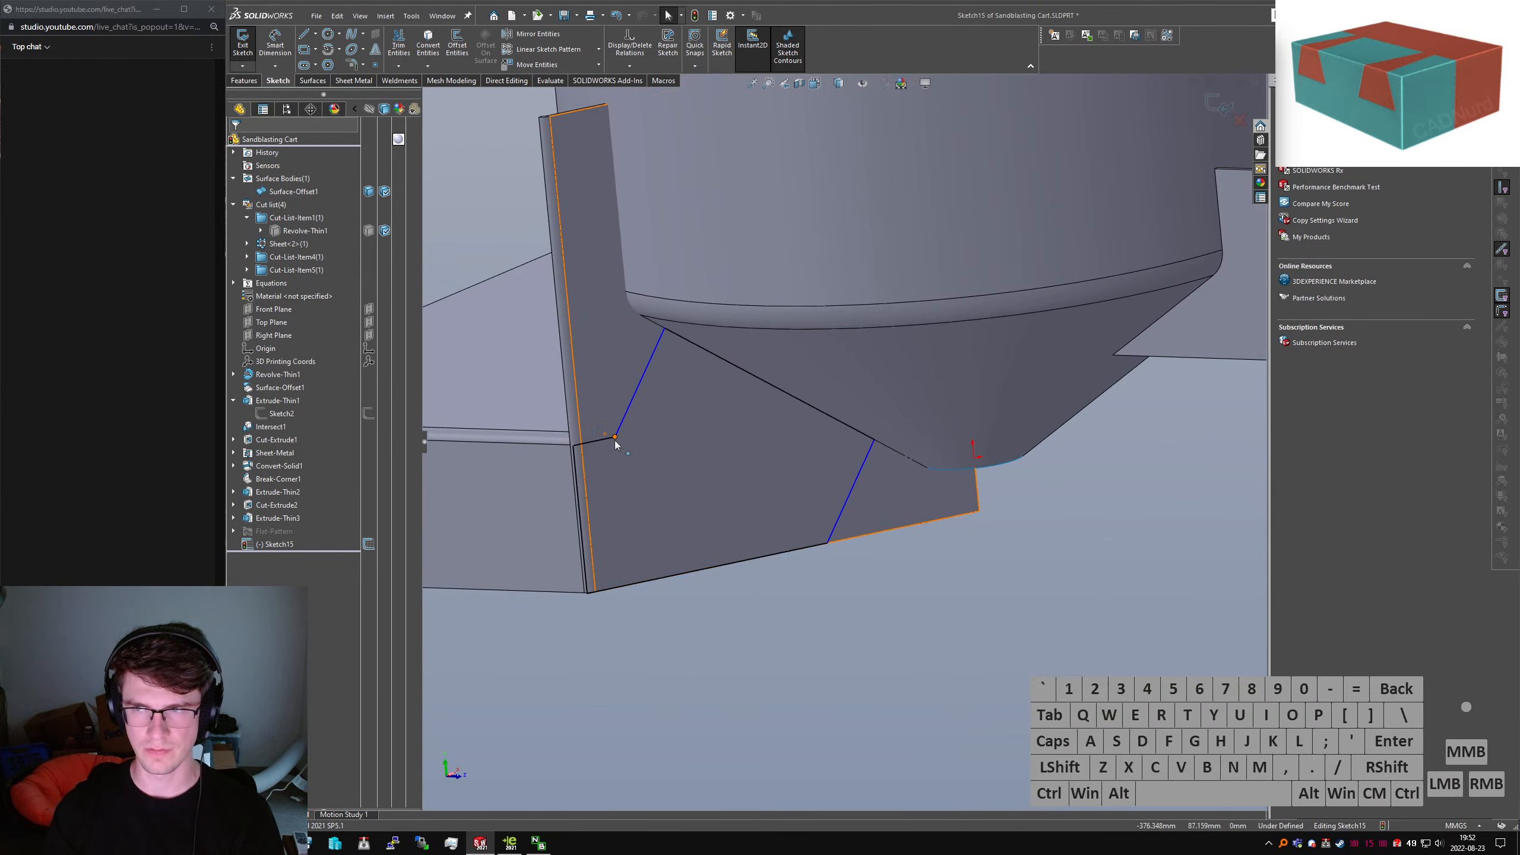
drag(615, 440, 585, 444)
click(718, 481)
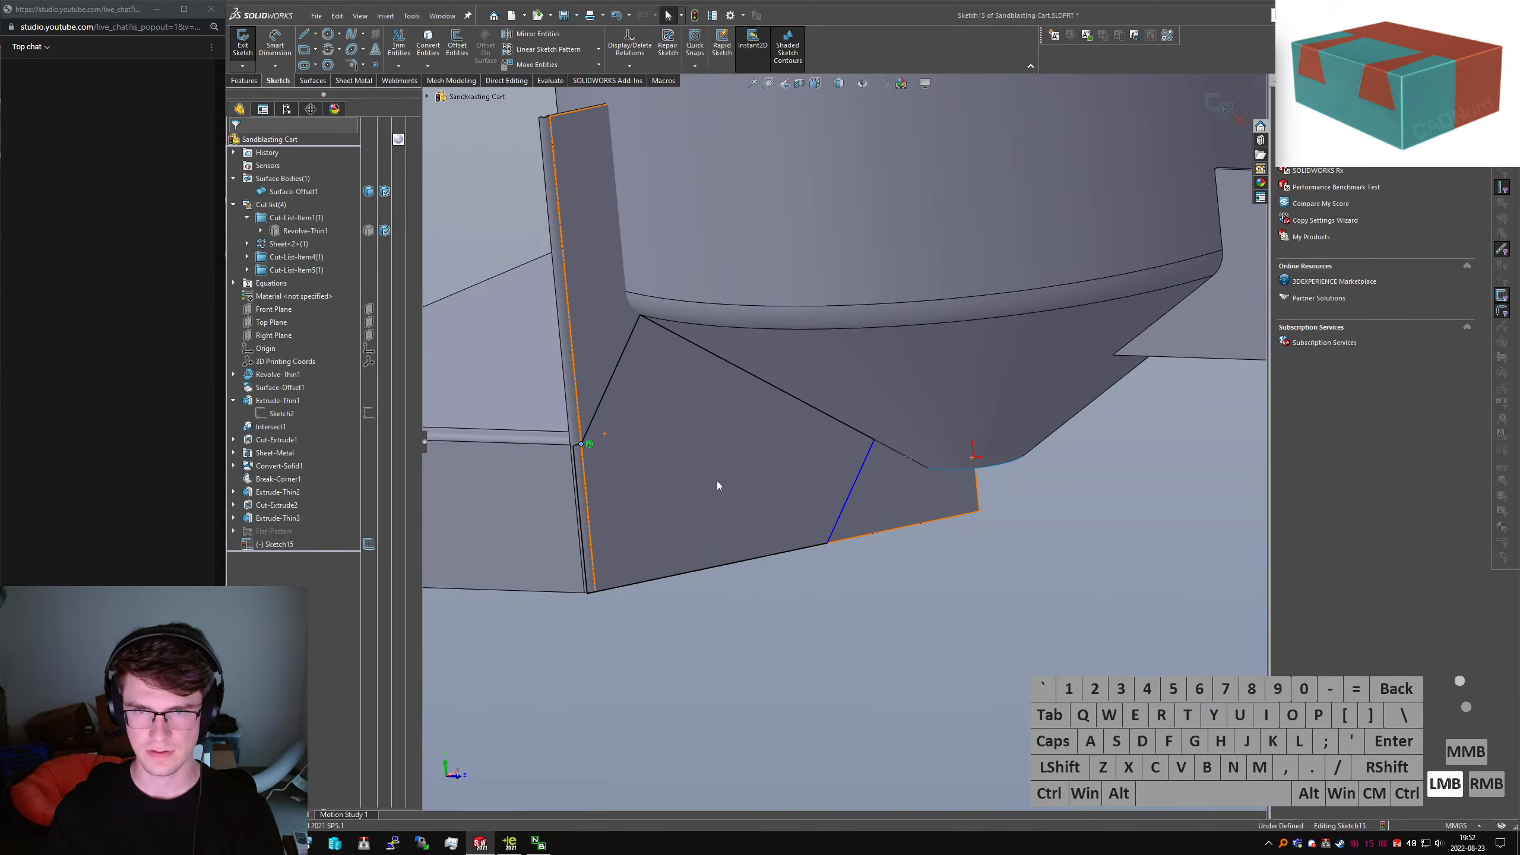
mouse_move(717, 481)
middle_down()
mouse_move(680, 357)
mouse_move(705, 324)
mouse_move(815, 439)
mouse_move(746, 387)
mouse_move(796, 443)
mouse_move(1036, 471)
mouse_move(1050, 593)
middle_up()
scroll(693, 370, down, 6)
Select the offset surface Surface-Offset1, then begin dimensioning the sketch
click(720, 323)
scroll(1053, 594, down, 1)
key(Escape)
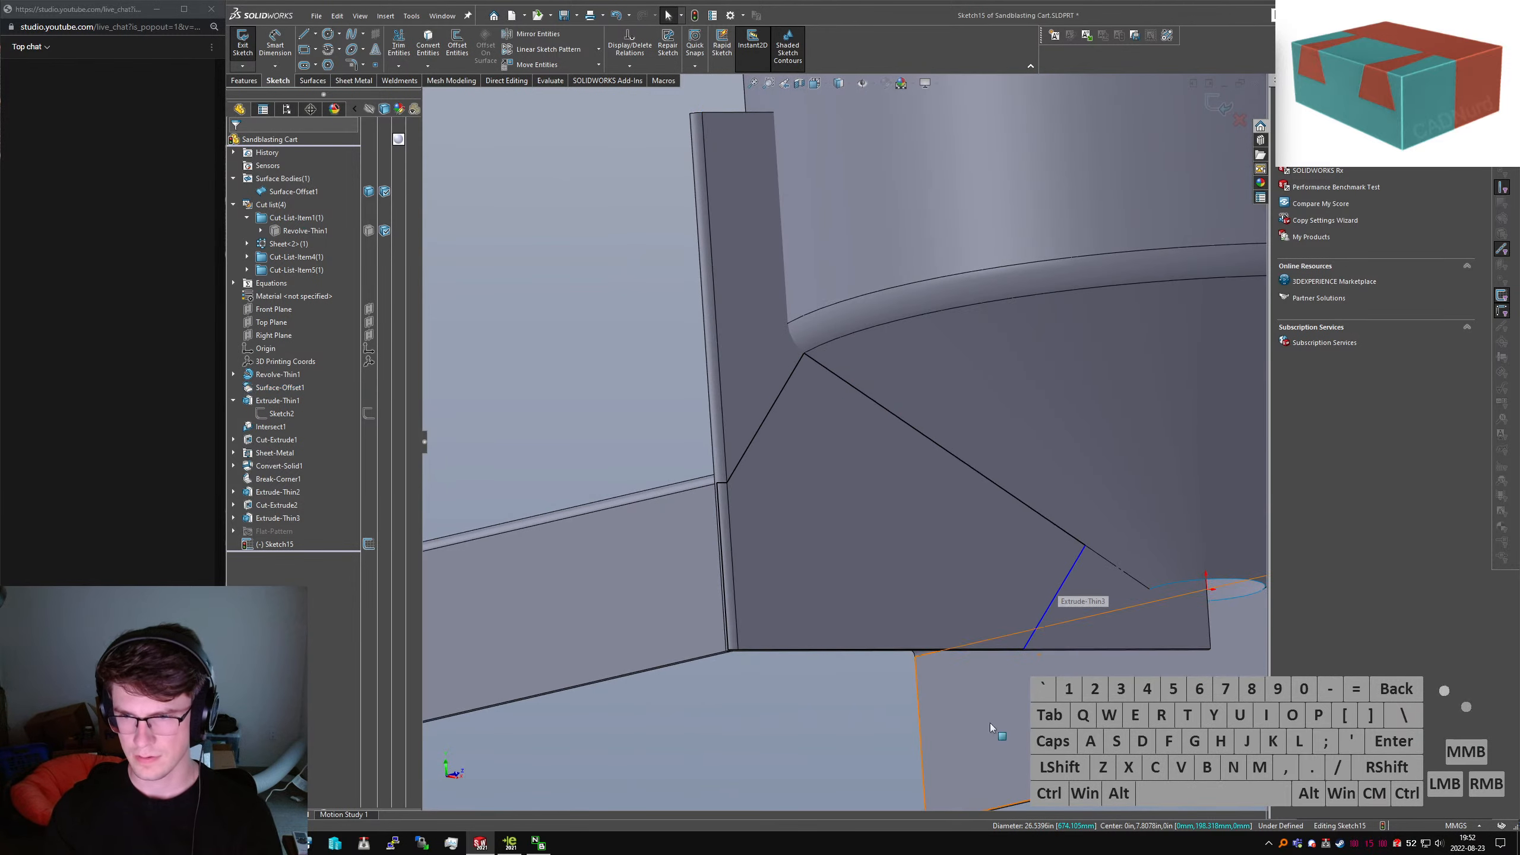
scroll(881, 447, up, 2)
right_drag(882, 446, 882, 433)
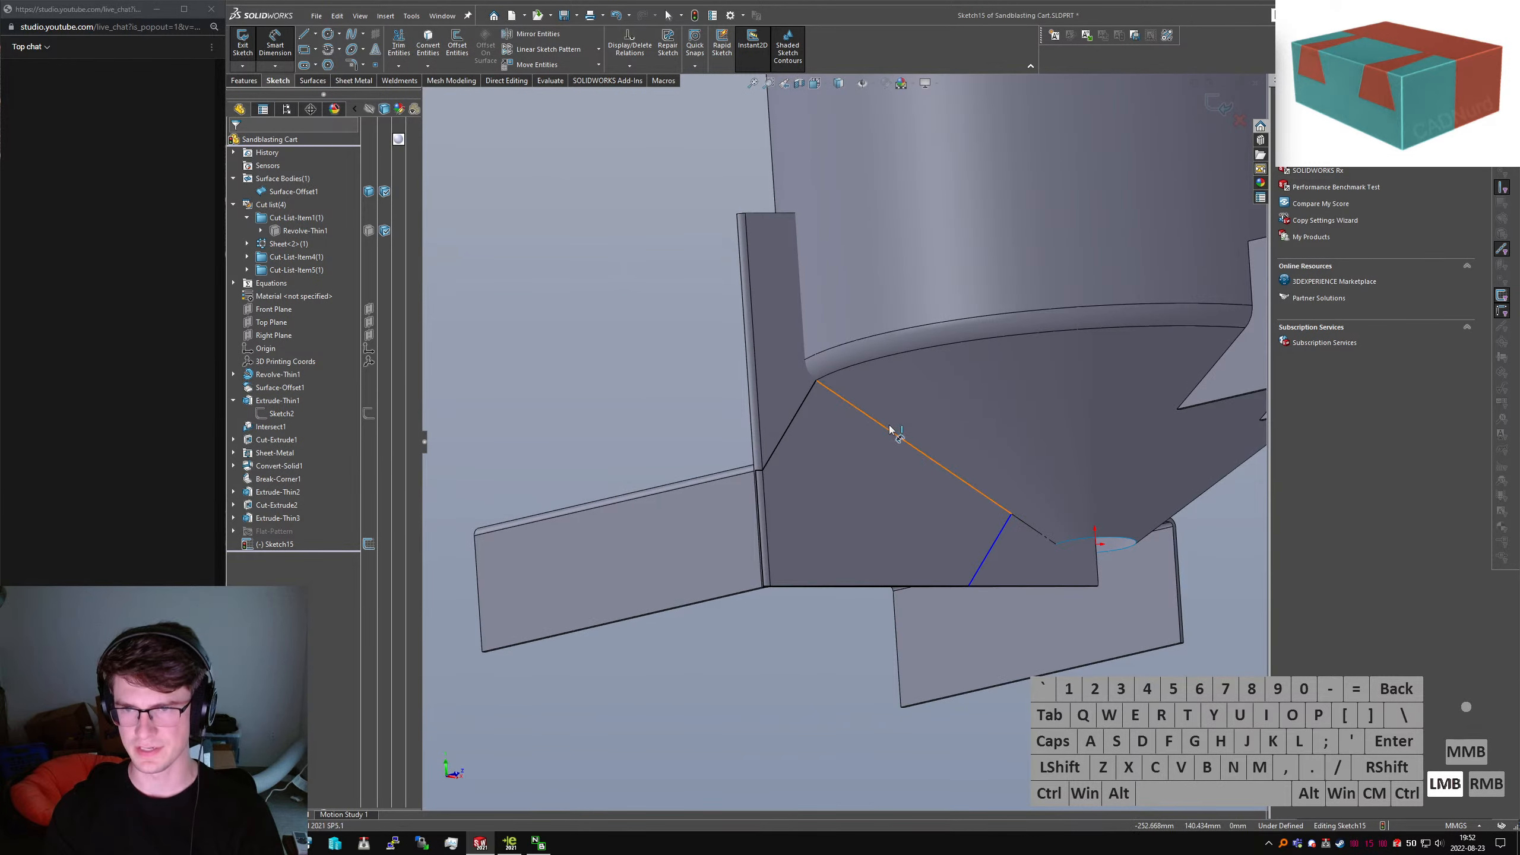
Dimension the gusset line to a length of 300
click(892, 432)
click(1002, 442)
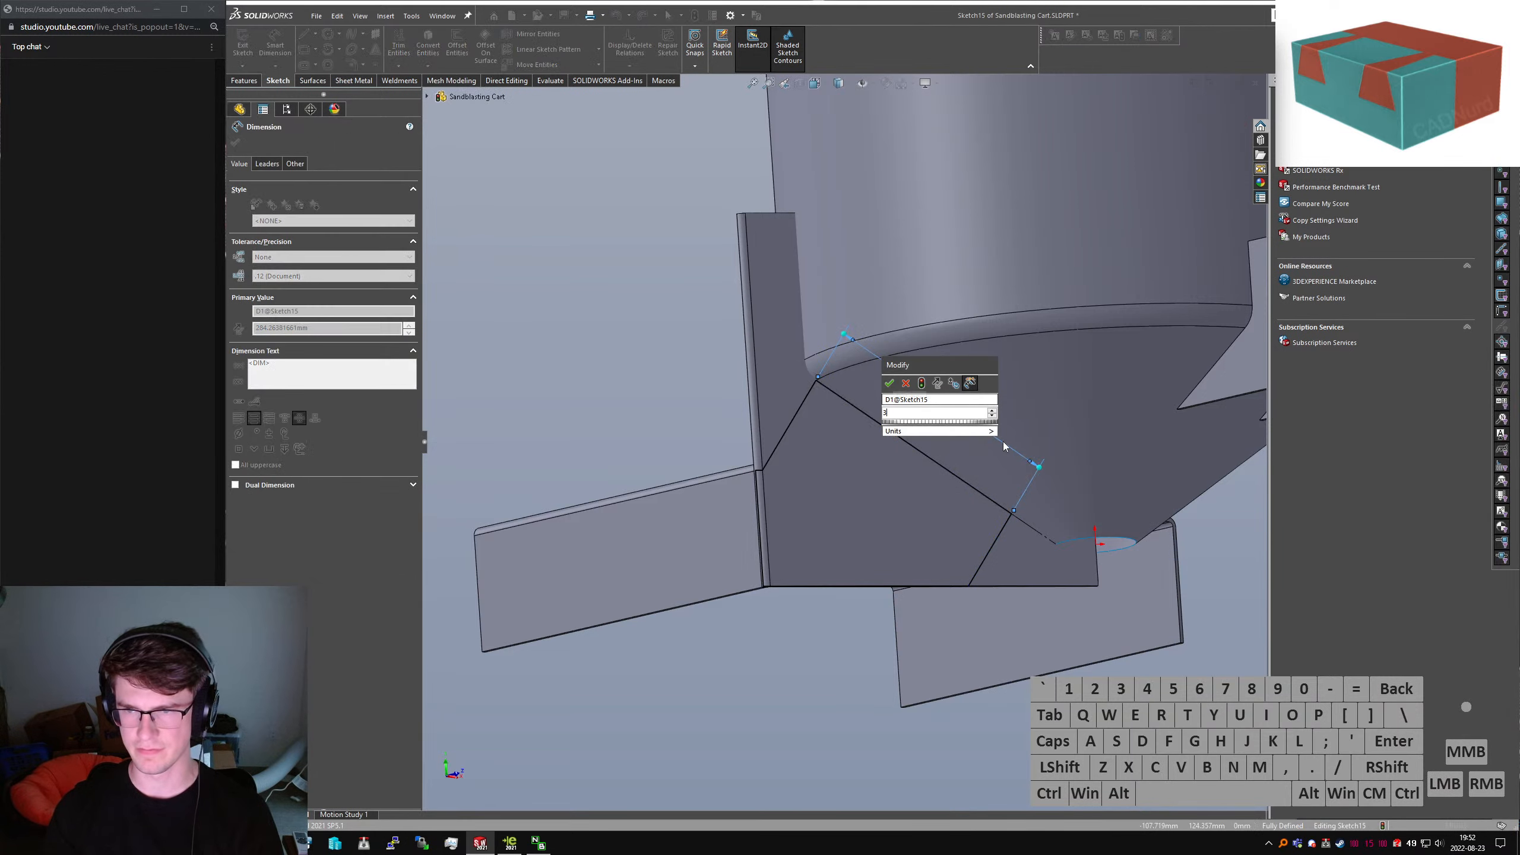
text(300)
key(Return)
middle_drag(1071, 492, 856, 306)
key(Escape)
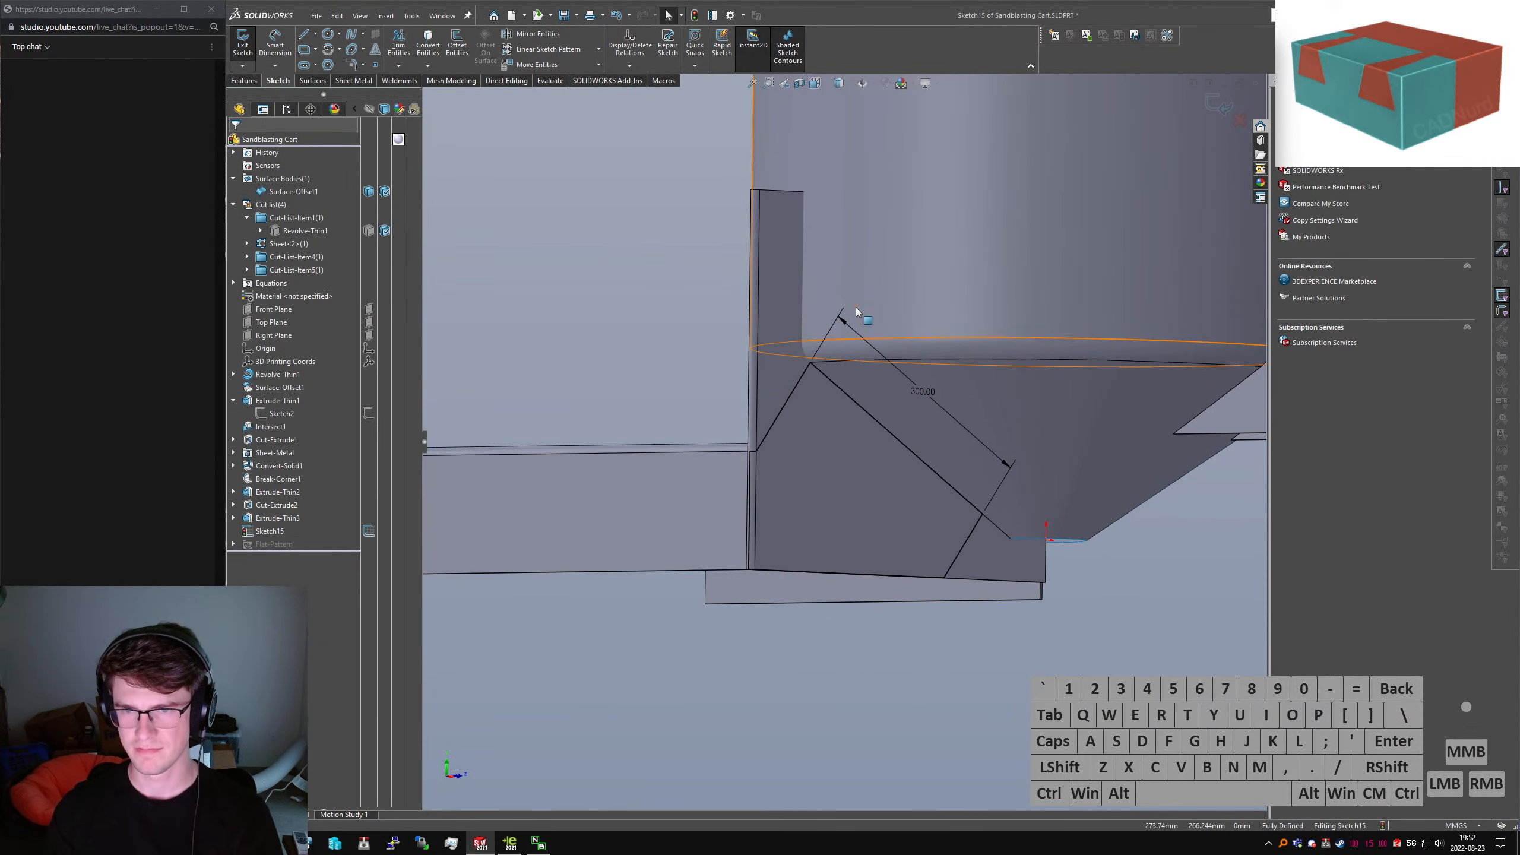
Trim only the Extrude-Thin3 plate with a flipped Blind 450 mm Extruded Cut
click(243, 81)
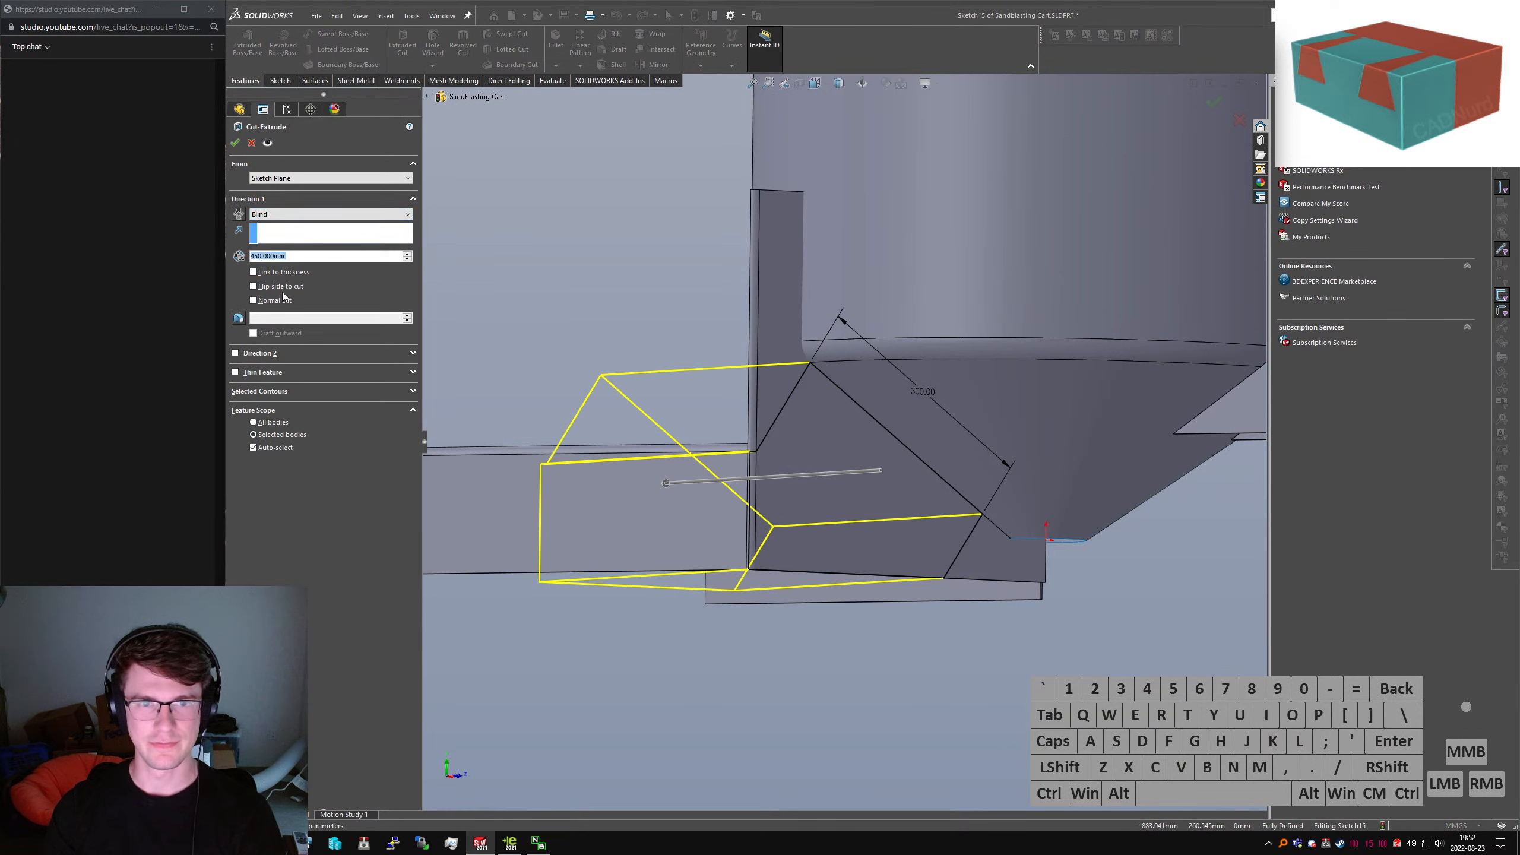
click(276, 448)
click(821, 465)
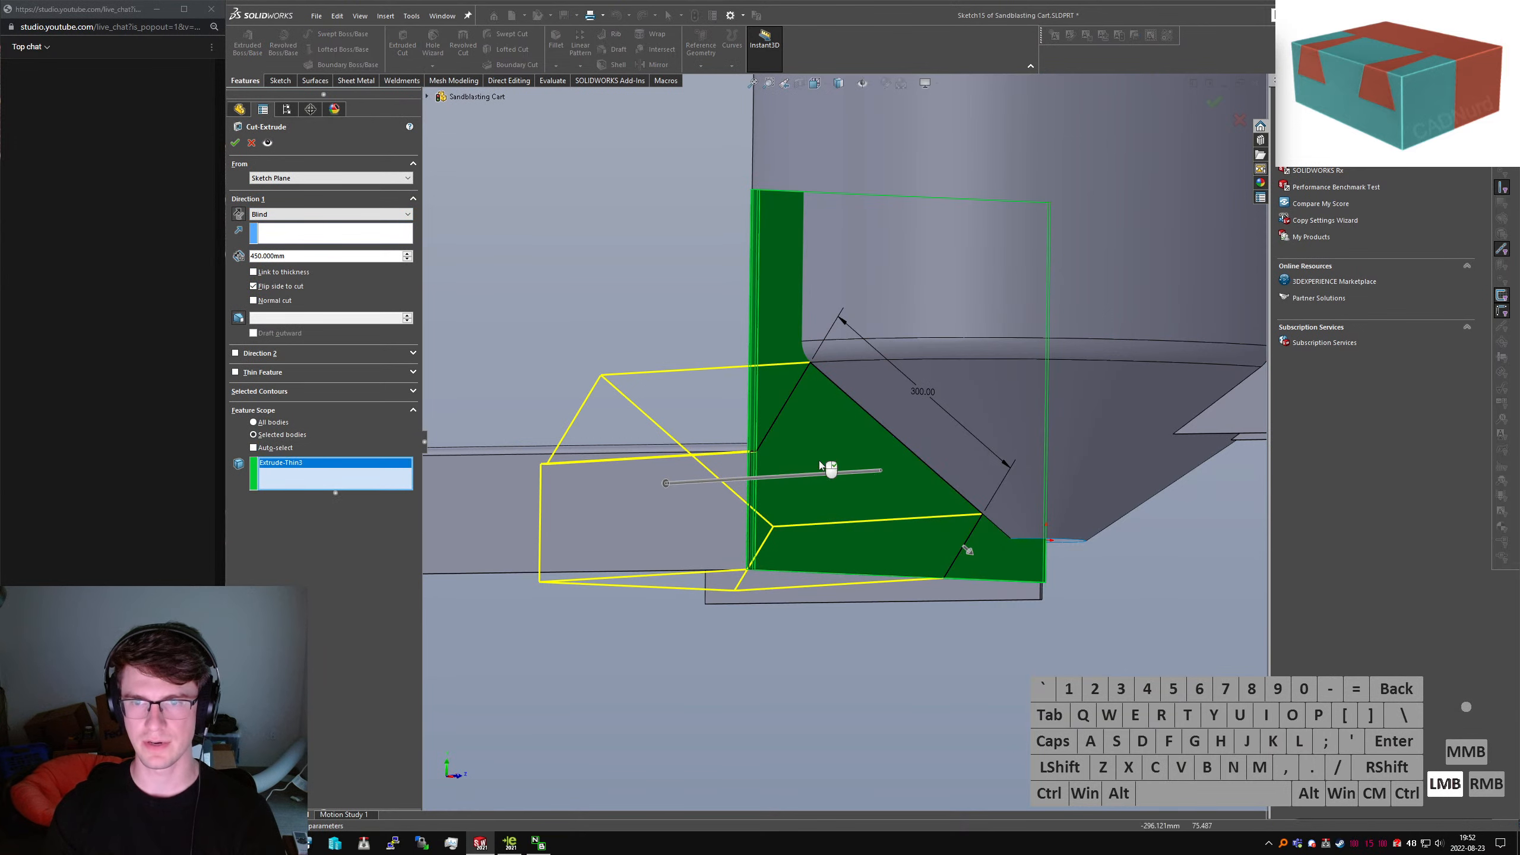
click(235, 144)
Mirror the gusset plate body across the Right Plane as Mirror1
scroll(751, 497, down, 5)
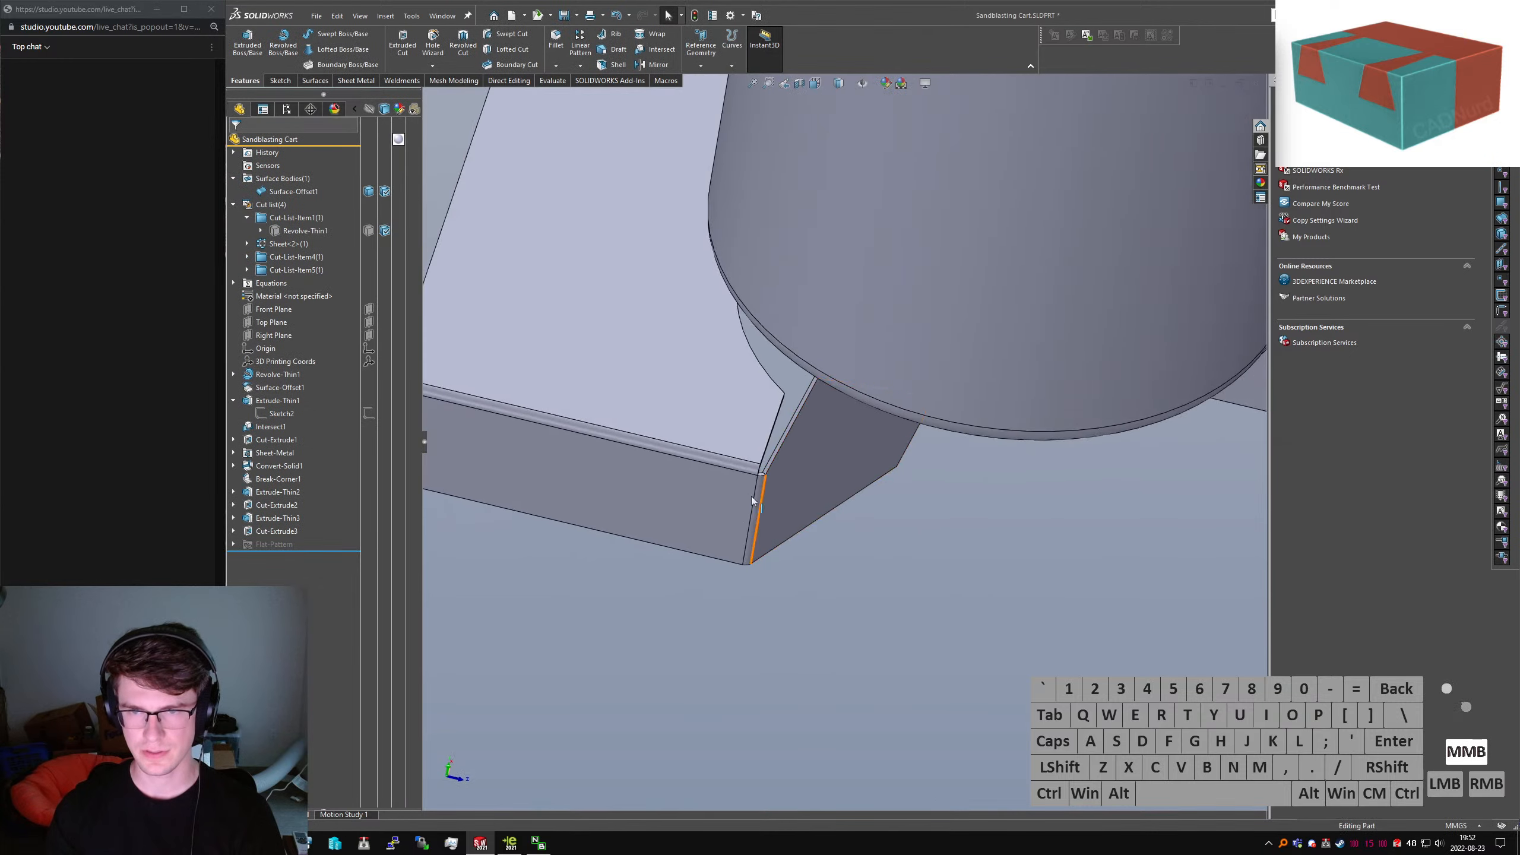
scroll(751, 496, down, 5)
middle_drag(802, 491, 817, 382)
scroll(817, 383, up, 5)
middle_drag(892, 491, 565, 336)
key(Return)
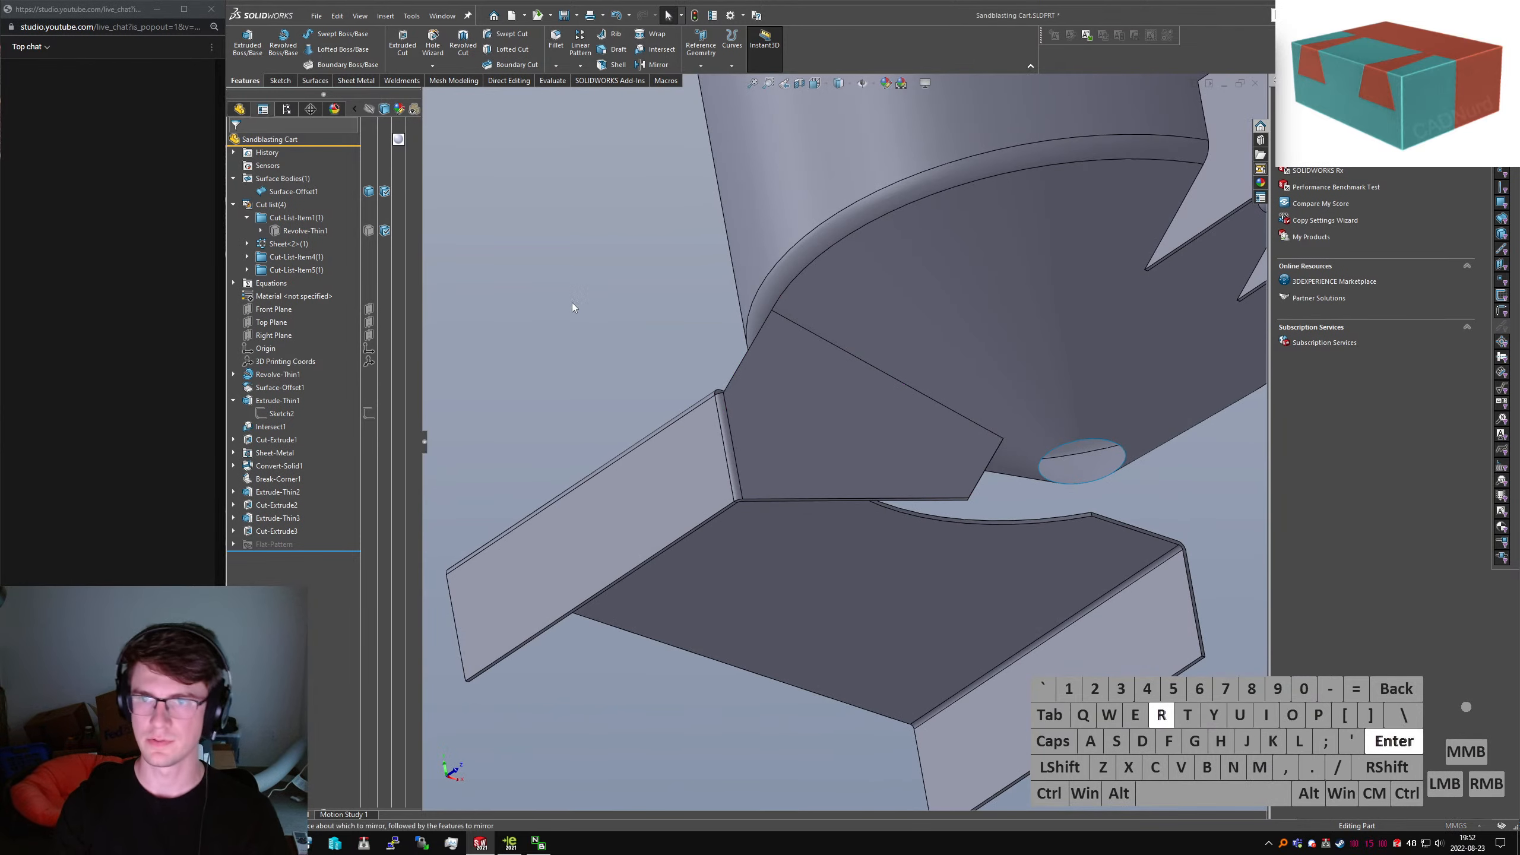
click(427, 97)
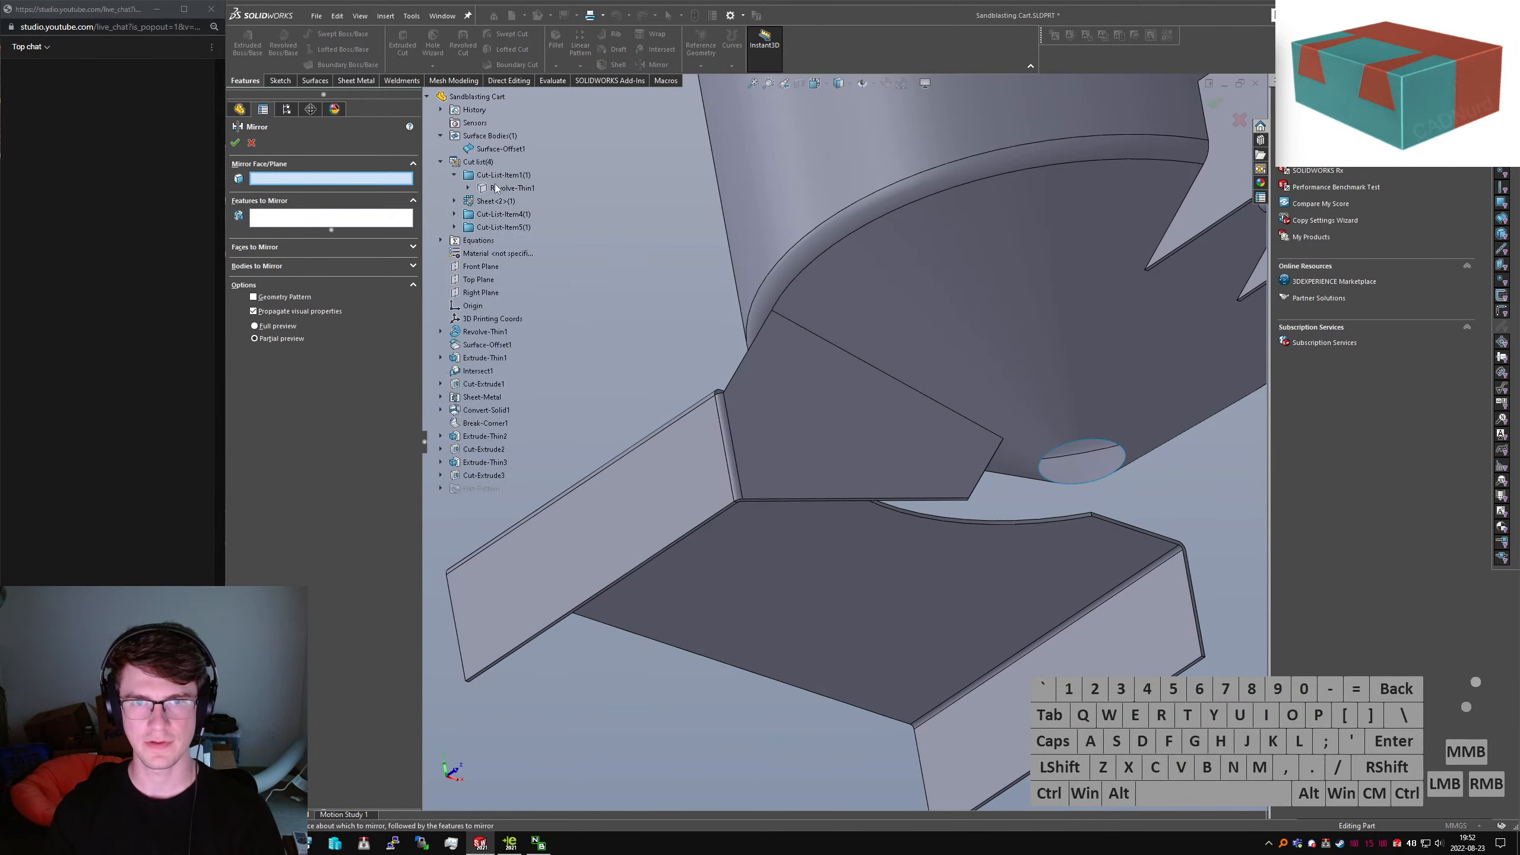
click(479, 293)
click(819, 433)
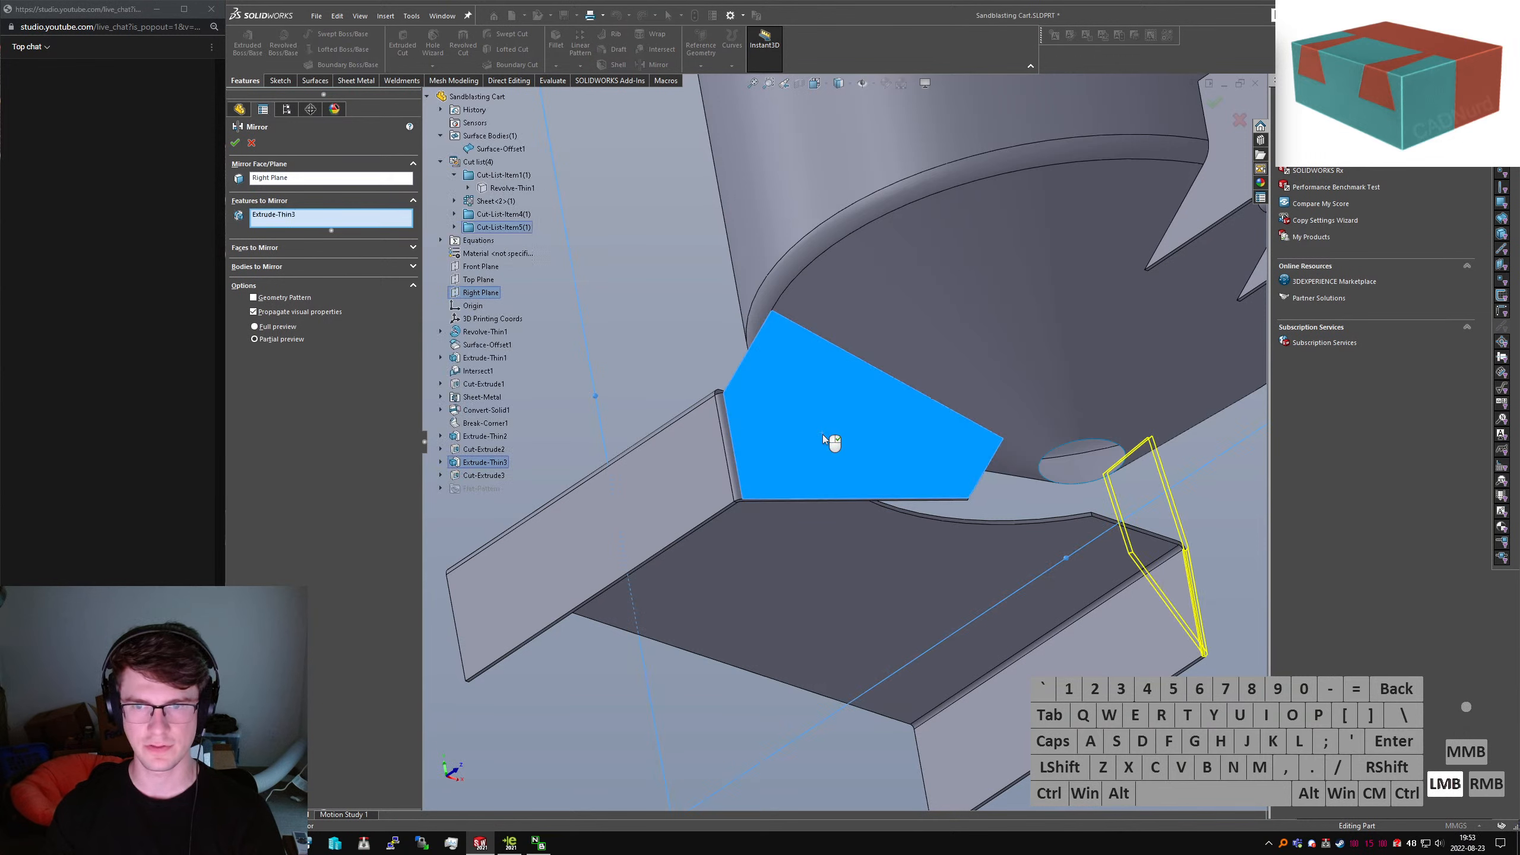
click(806, 429)
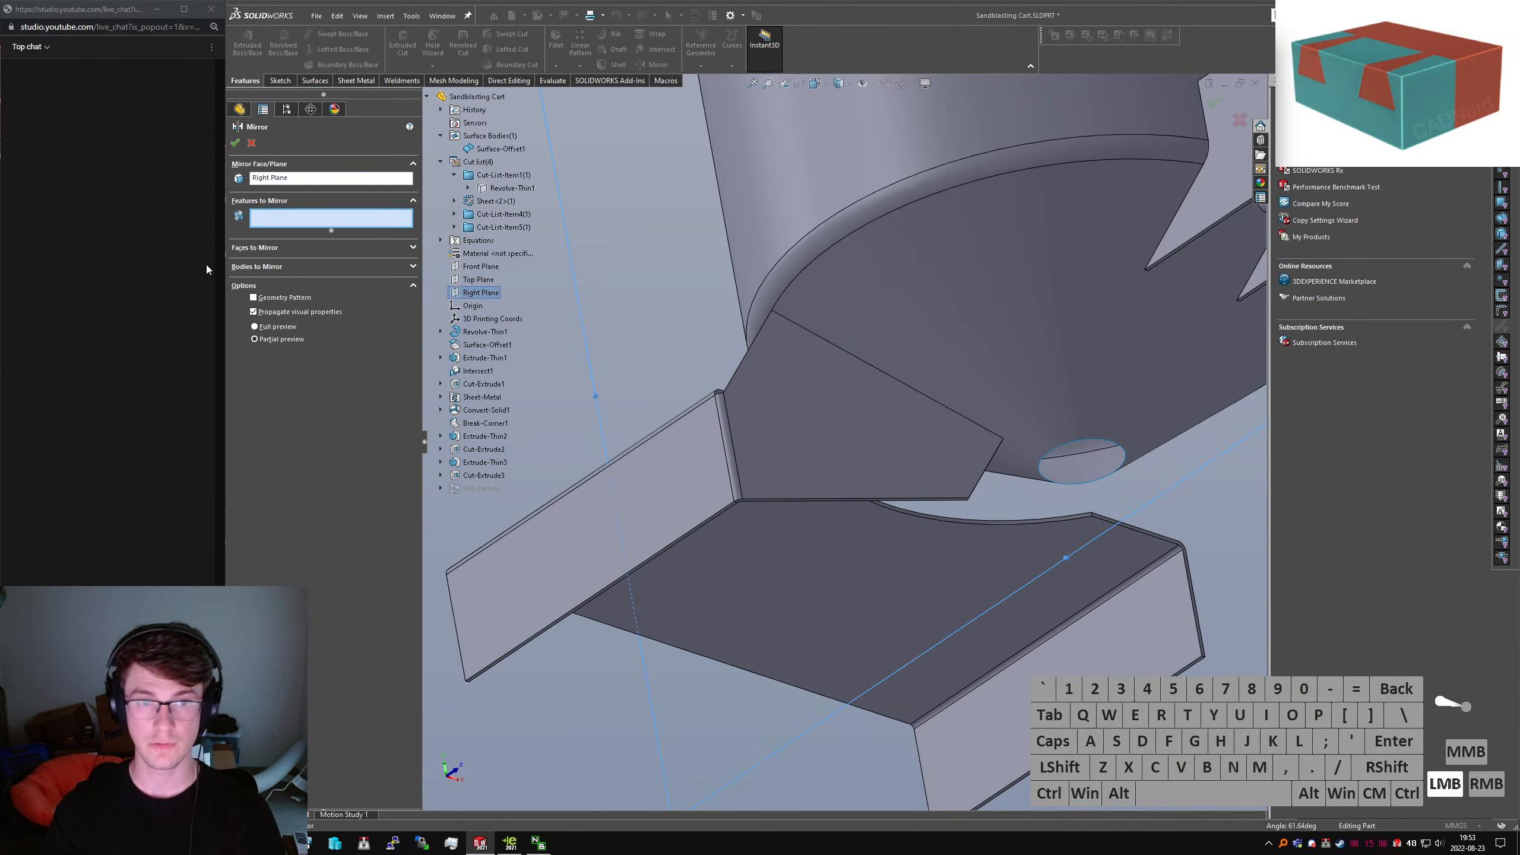
click(862, 421)
right_click(862, 420)
Start the Combine command via 'scombine' with the bracket and both gussets in view
text(scombine)
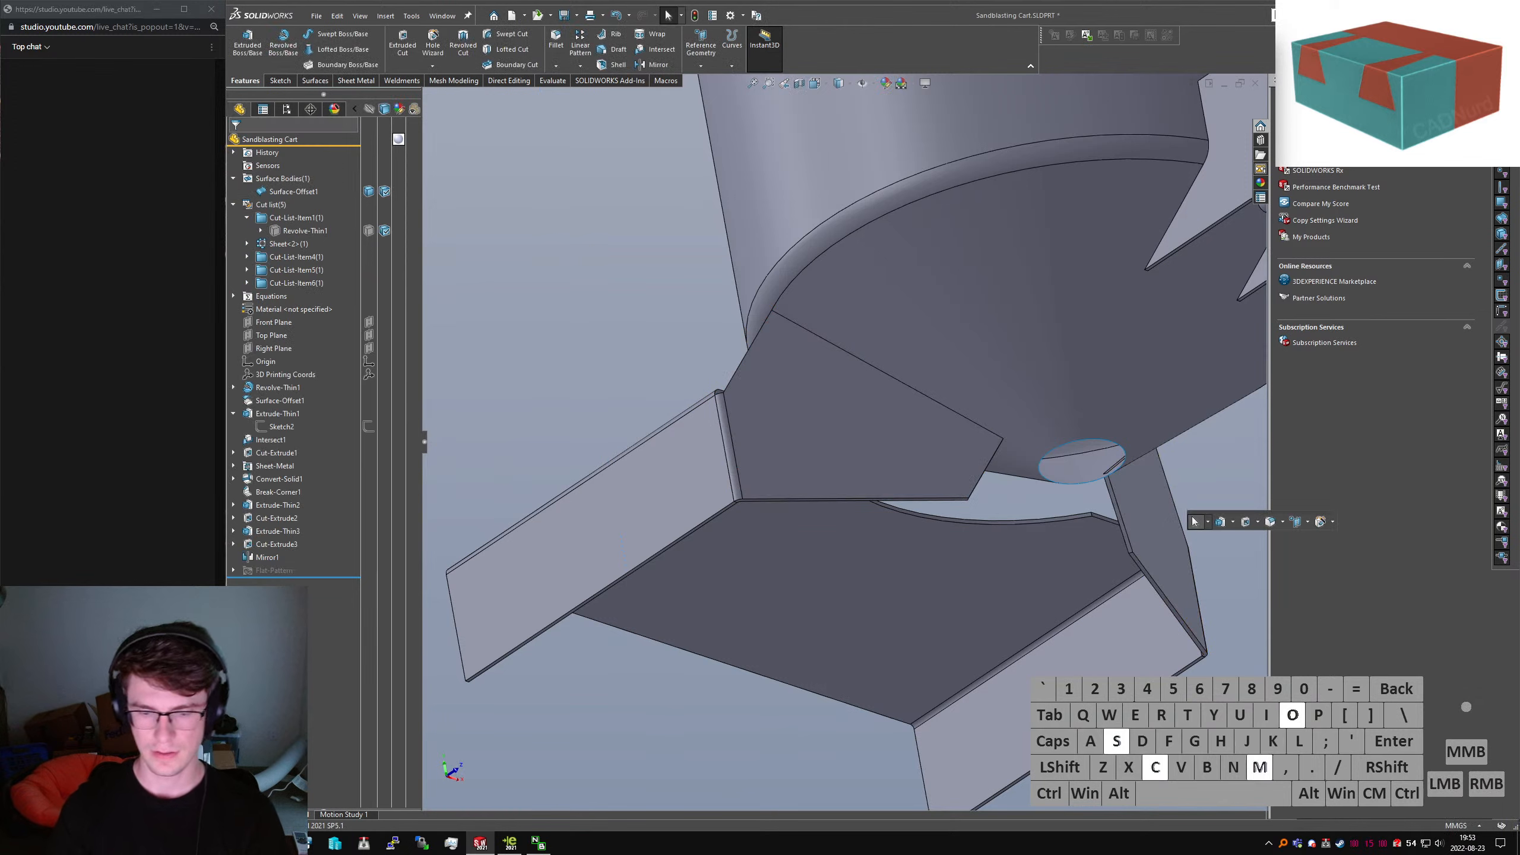
key(Return)
scroll(1101, 471, down, 5)
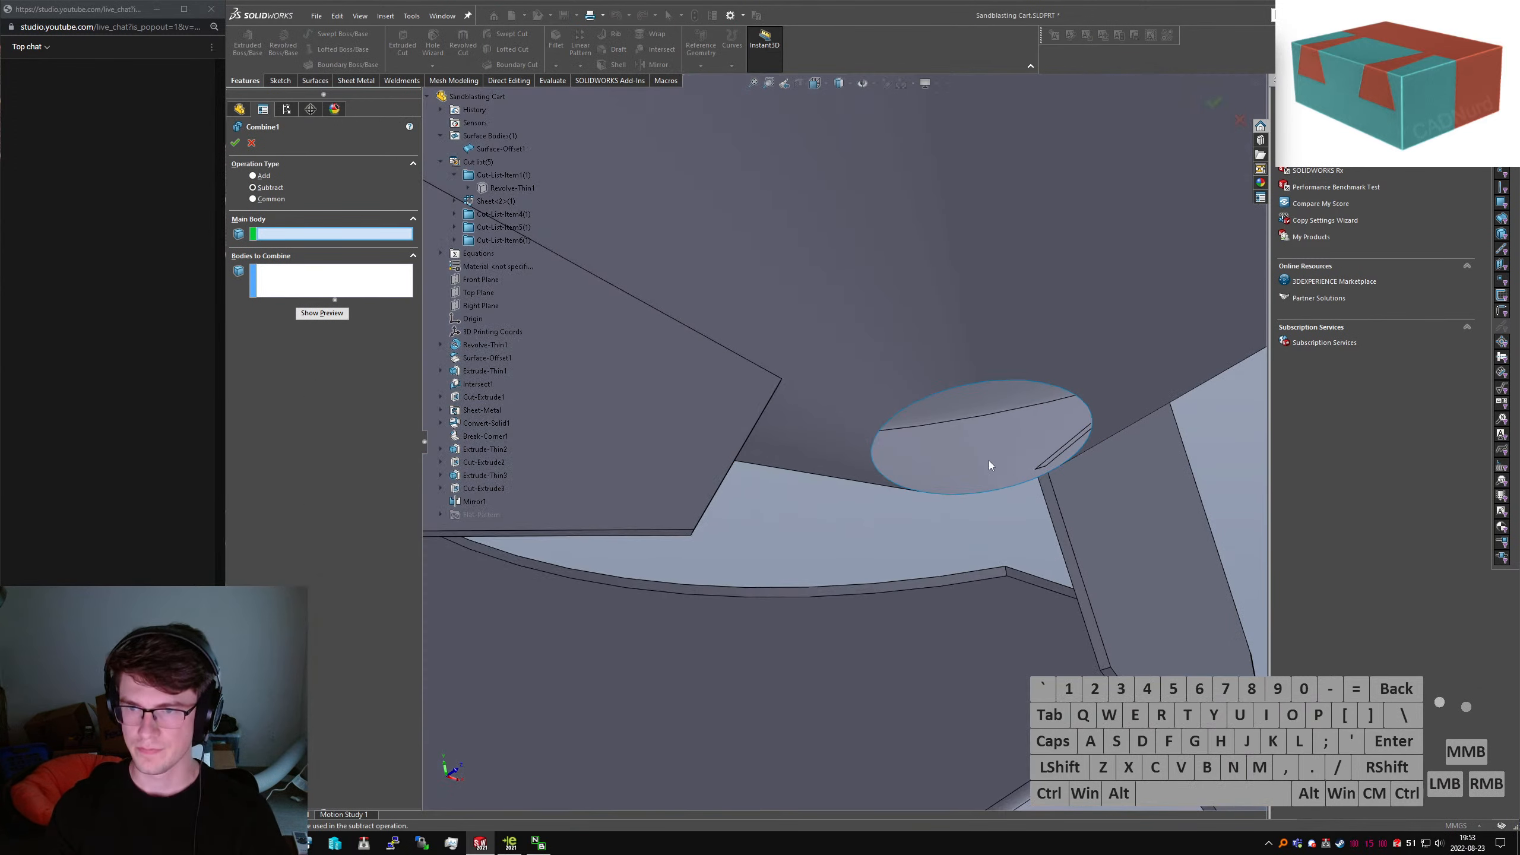
mouse_move(988, 461)
middle_down()
mouse_move(1014, 475)
mouse_move(990, 458)
middle_up()
scroll(991, 459, up, 8)
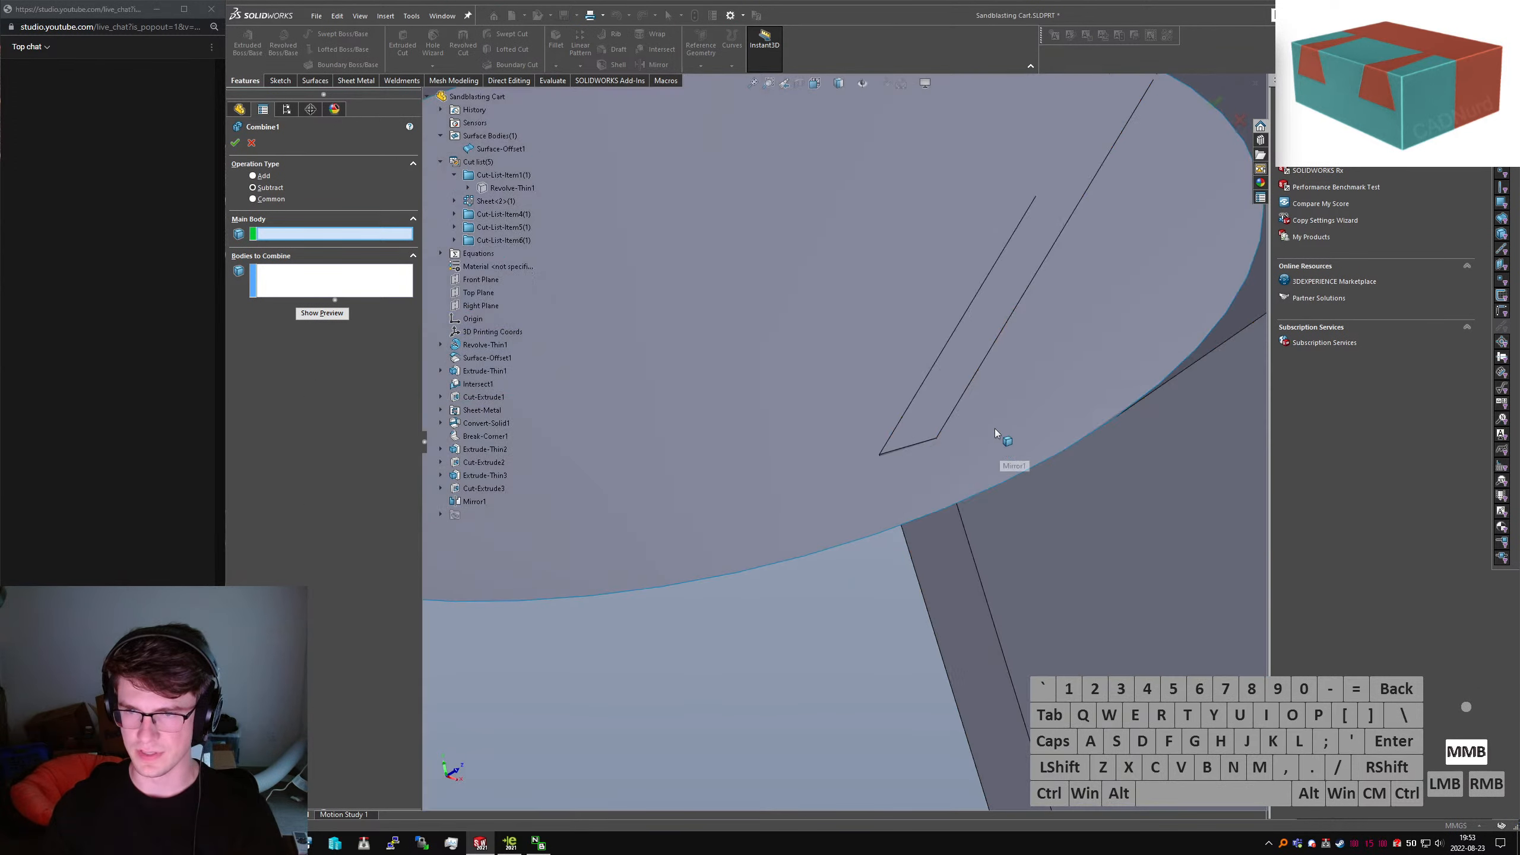
scroll(903, 464, up, 2)
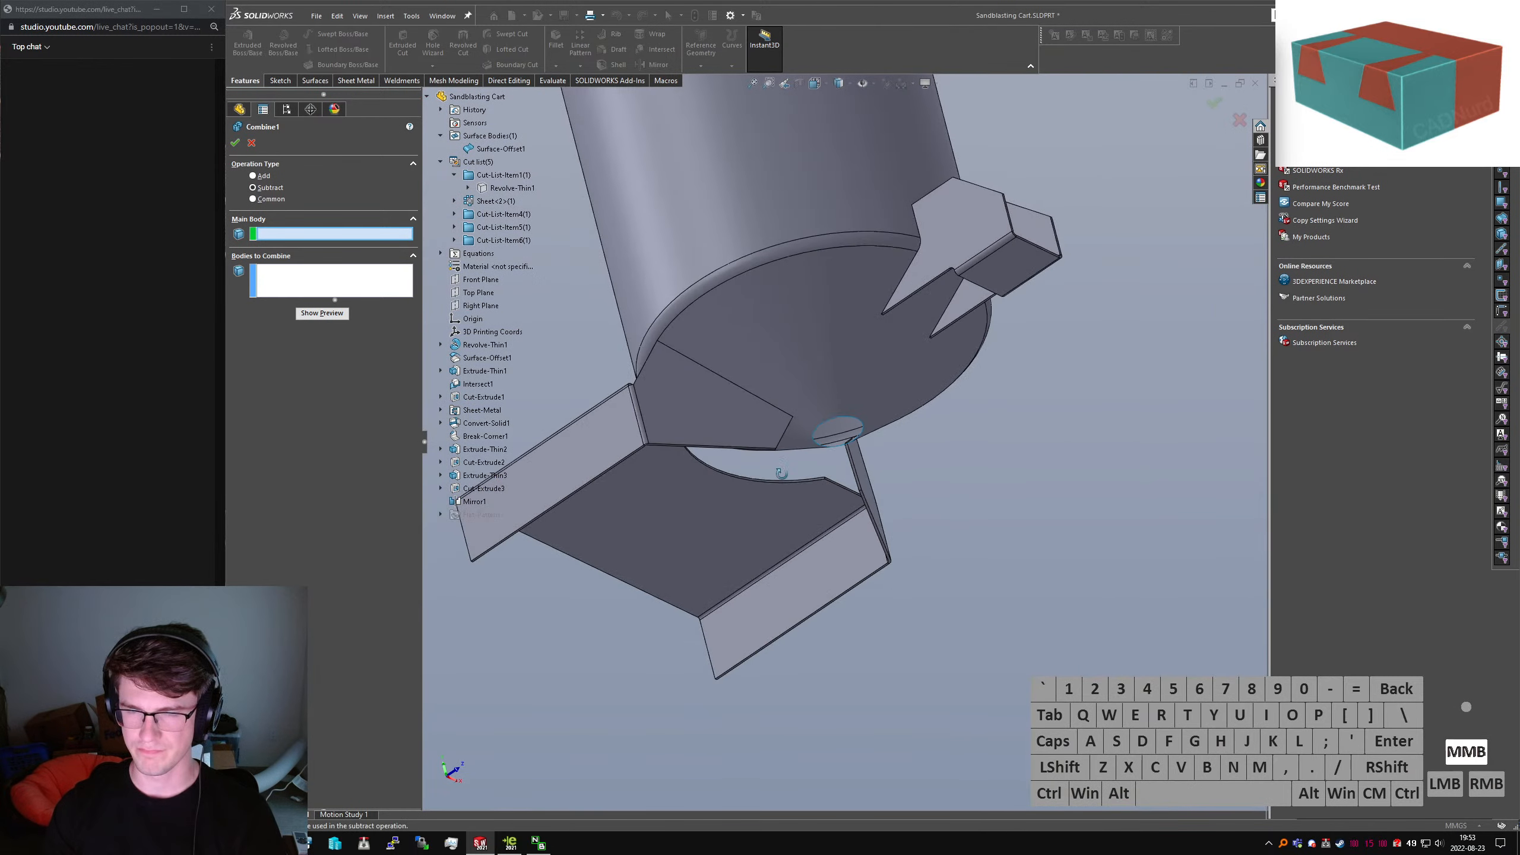
middle_drag(784, 469, 696, 461)
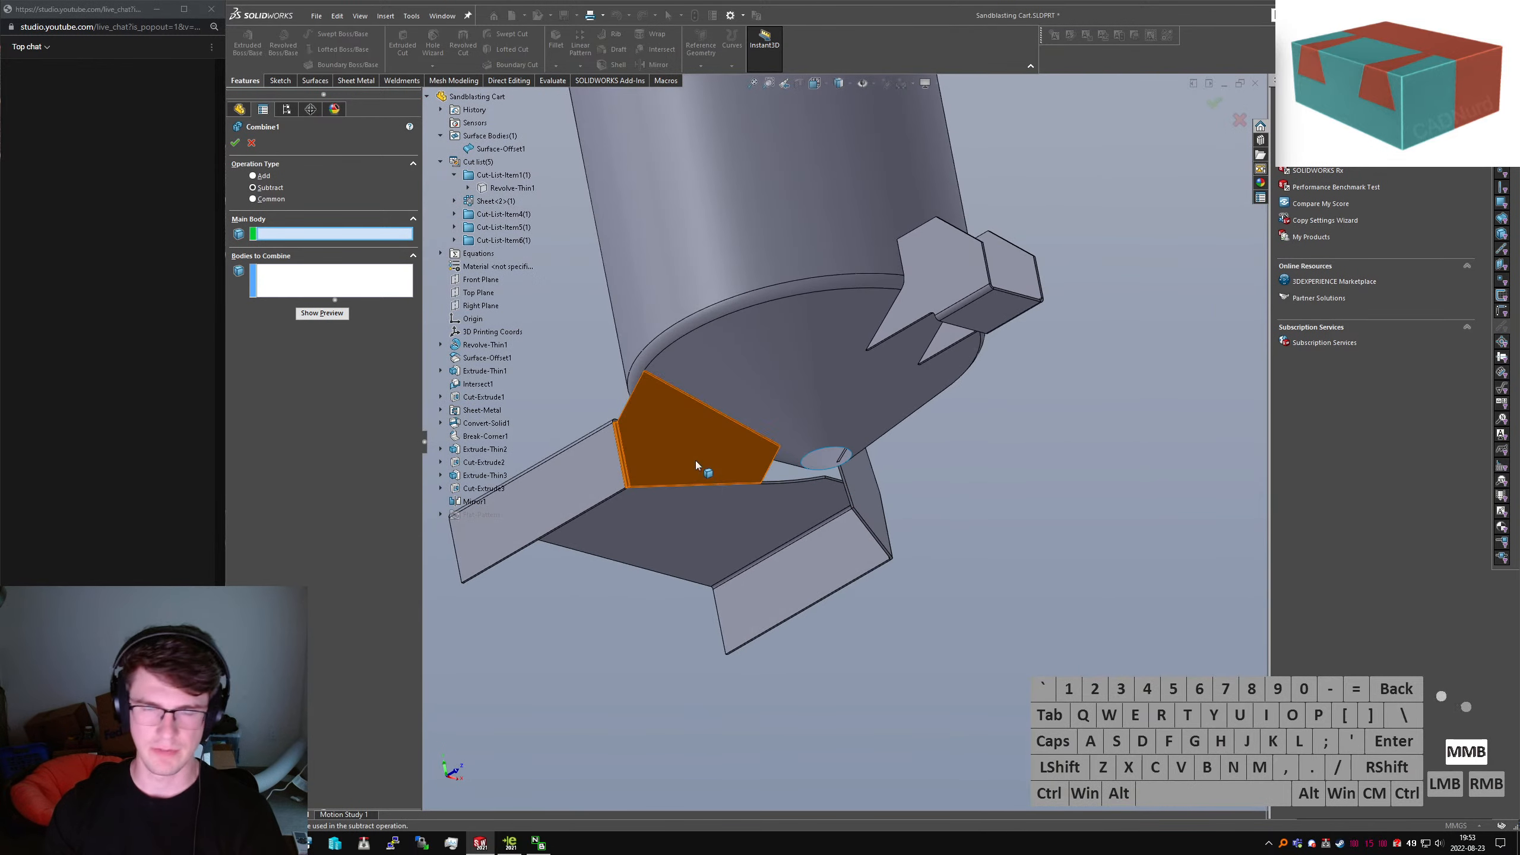
Add the bracket and both gusset plates together into one combined body
click(263, 177)
click(597, 478)
click(652, 464)
click(868, 503)
right_click(942, 483)
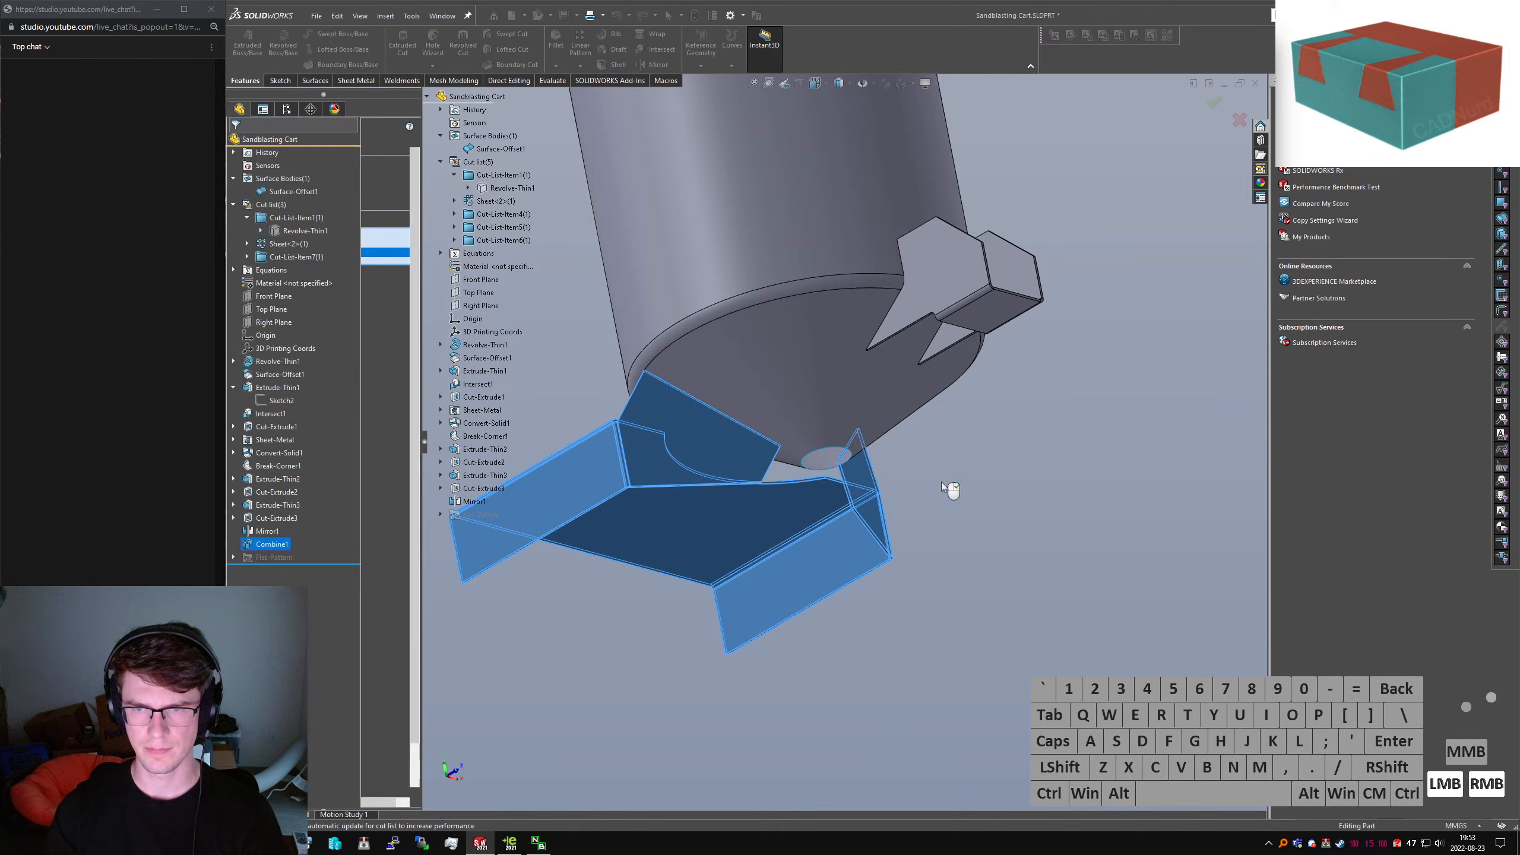
middle_drag(729, 493, 905, 525)
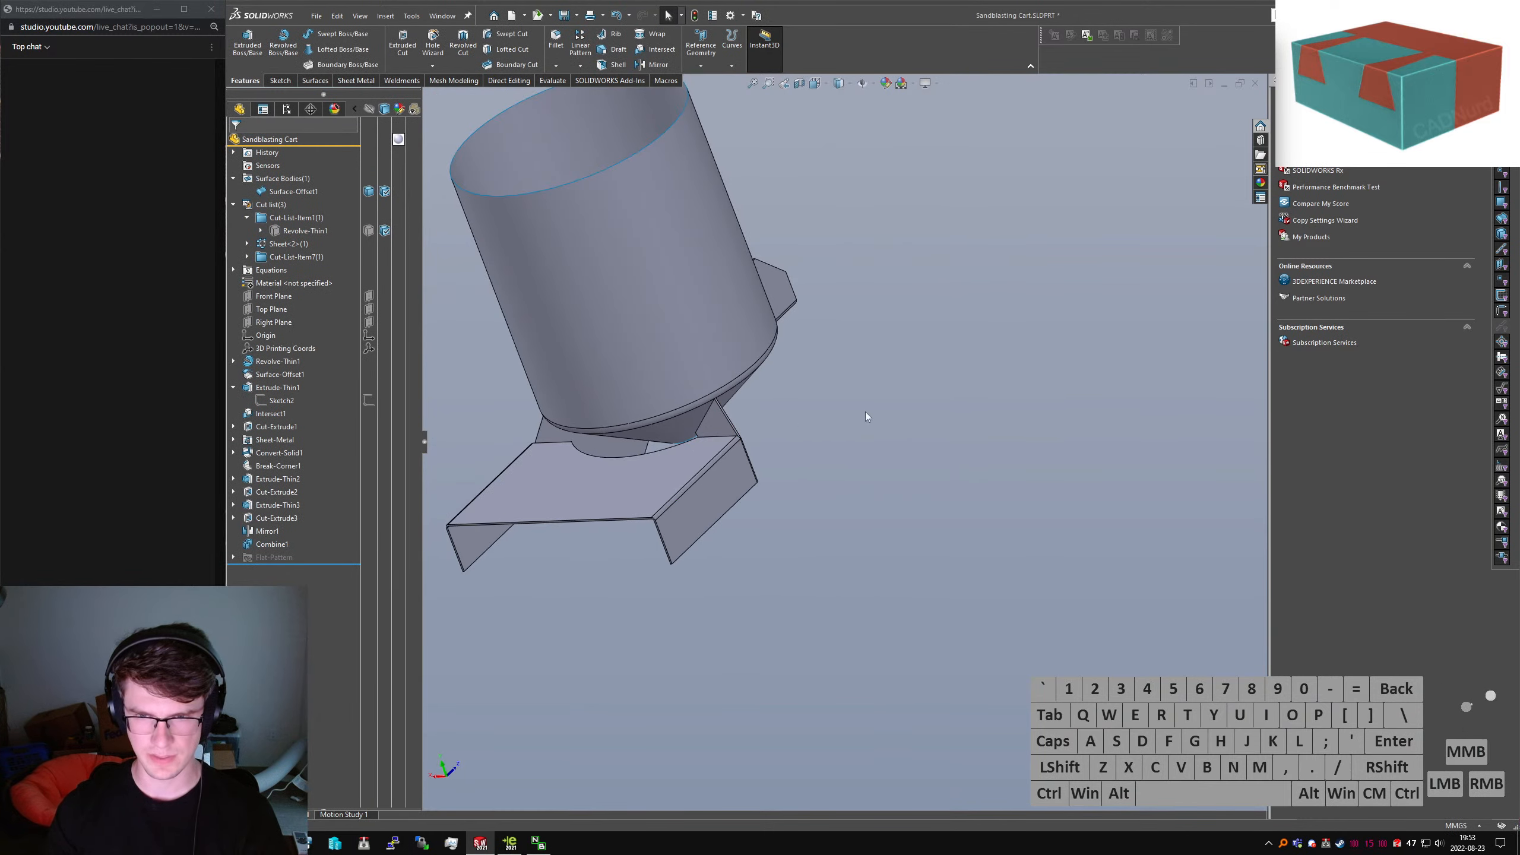
scroll(865, 412, down, 3)
middle_drag(796, 430, 727, 321)
Edit the gusset plate's sketch and look up at the hopper's bottom opening
middle_drag(836, 469, 853, 526)
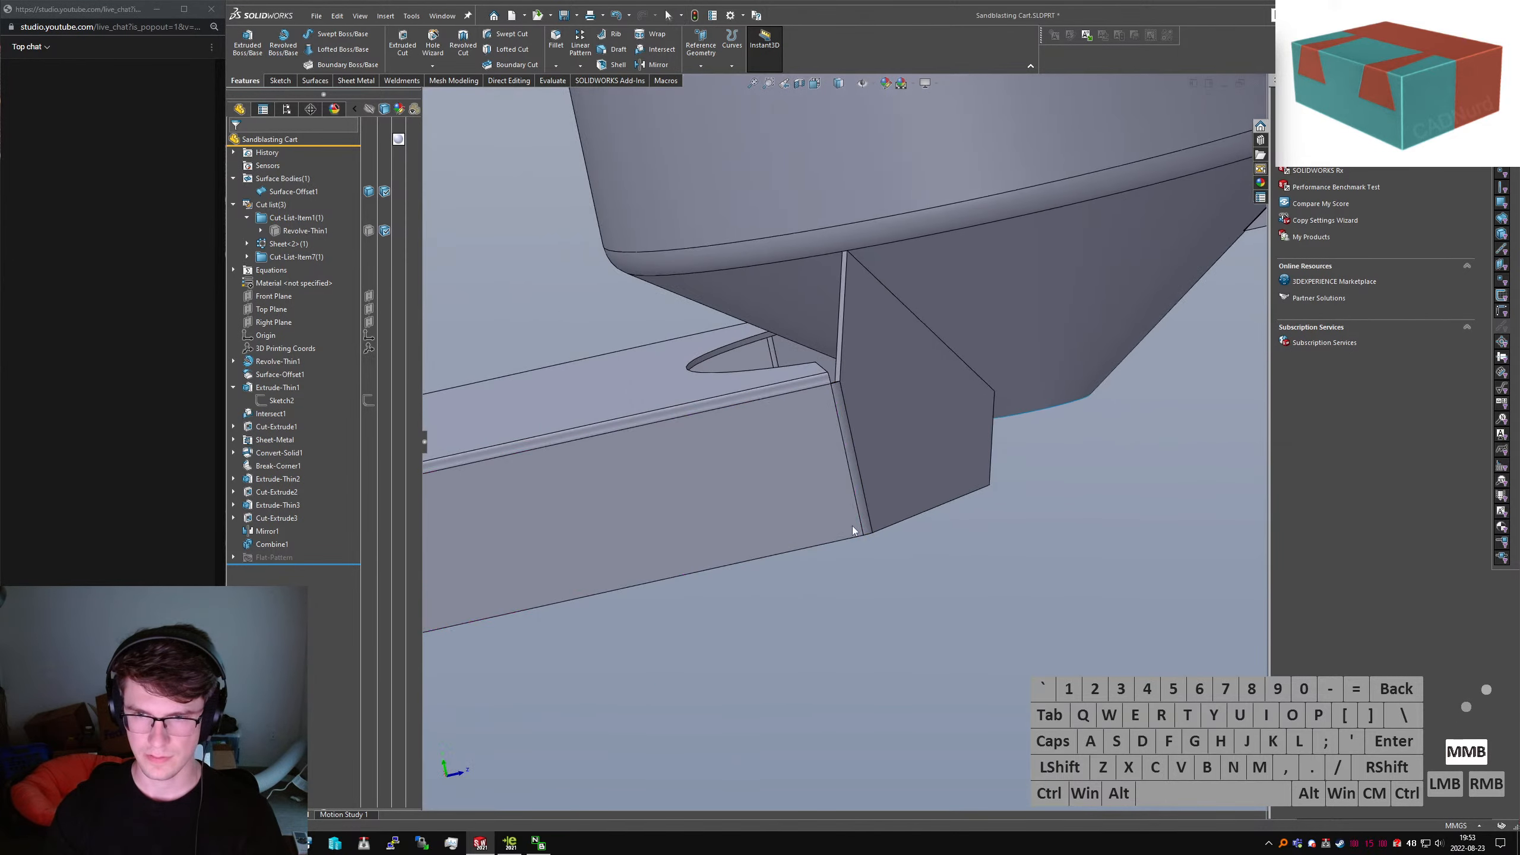
click(853, 525)
click(912, 471)
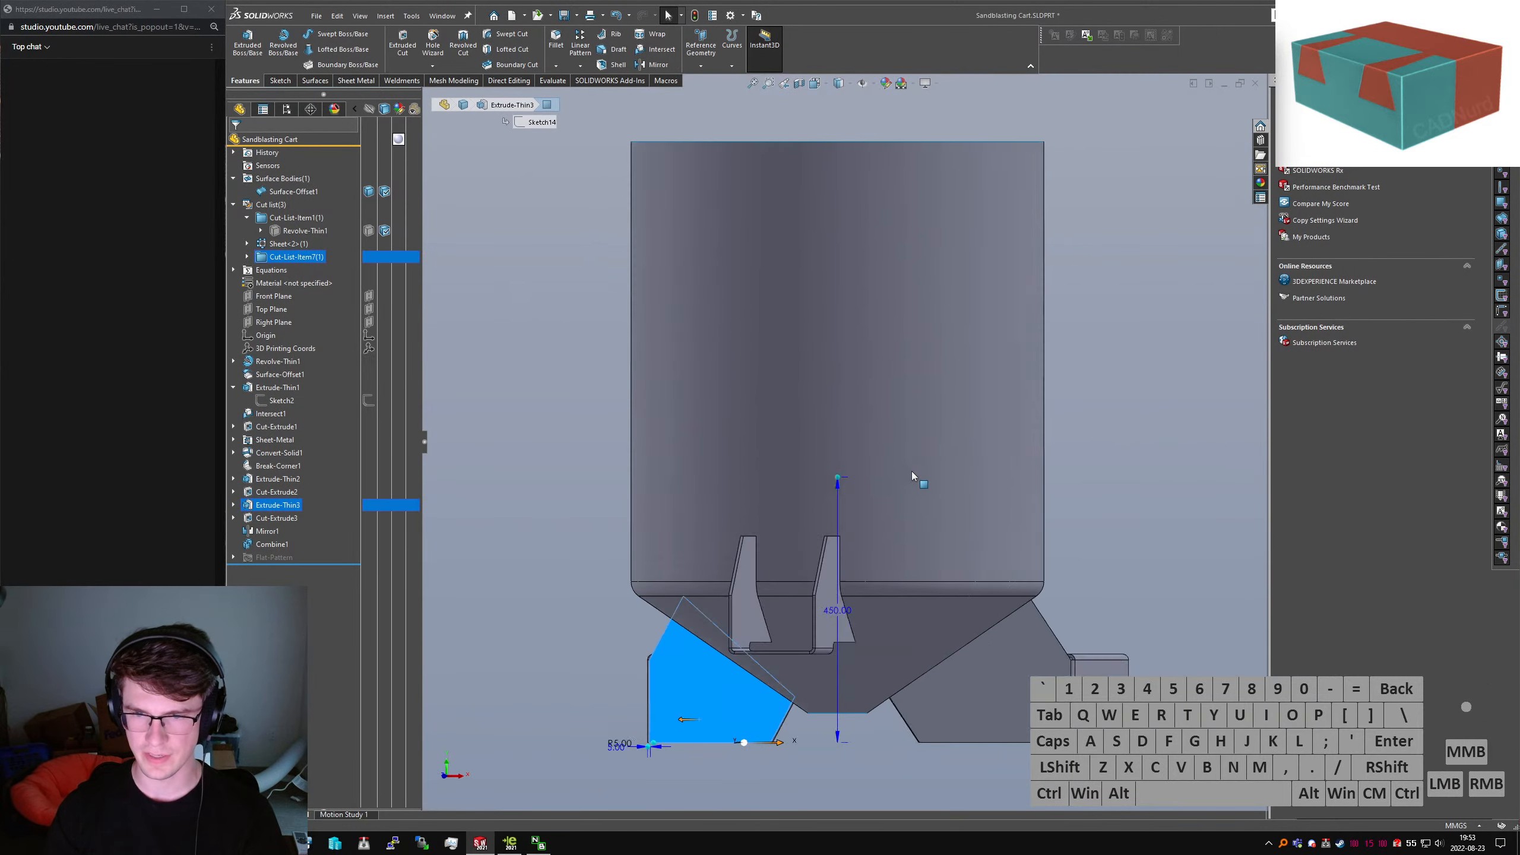
key(Left)
key(Left)
key(Left)
key(Left)
scroll(829, 761, down, 8)
scroll(905, 179, up, 3)
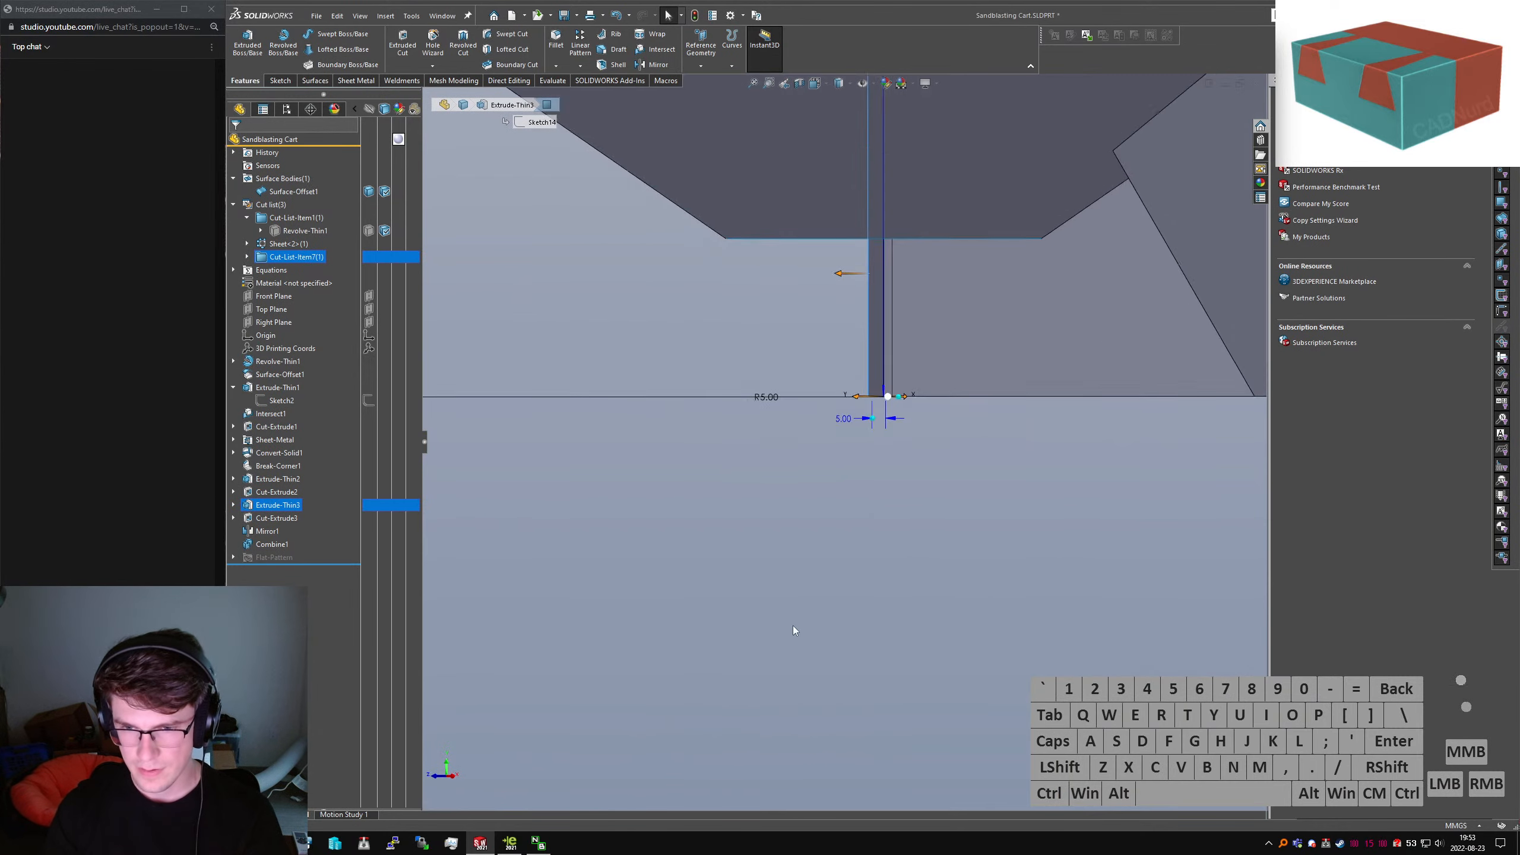
scroll(903, 155, down, 5)
scroll(860, 192, up, 2)
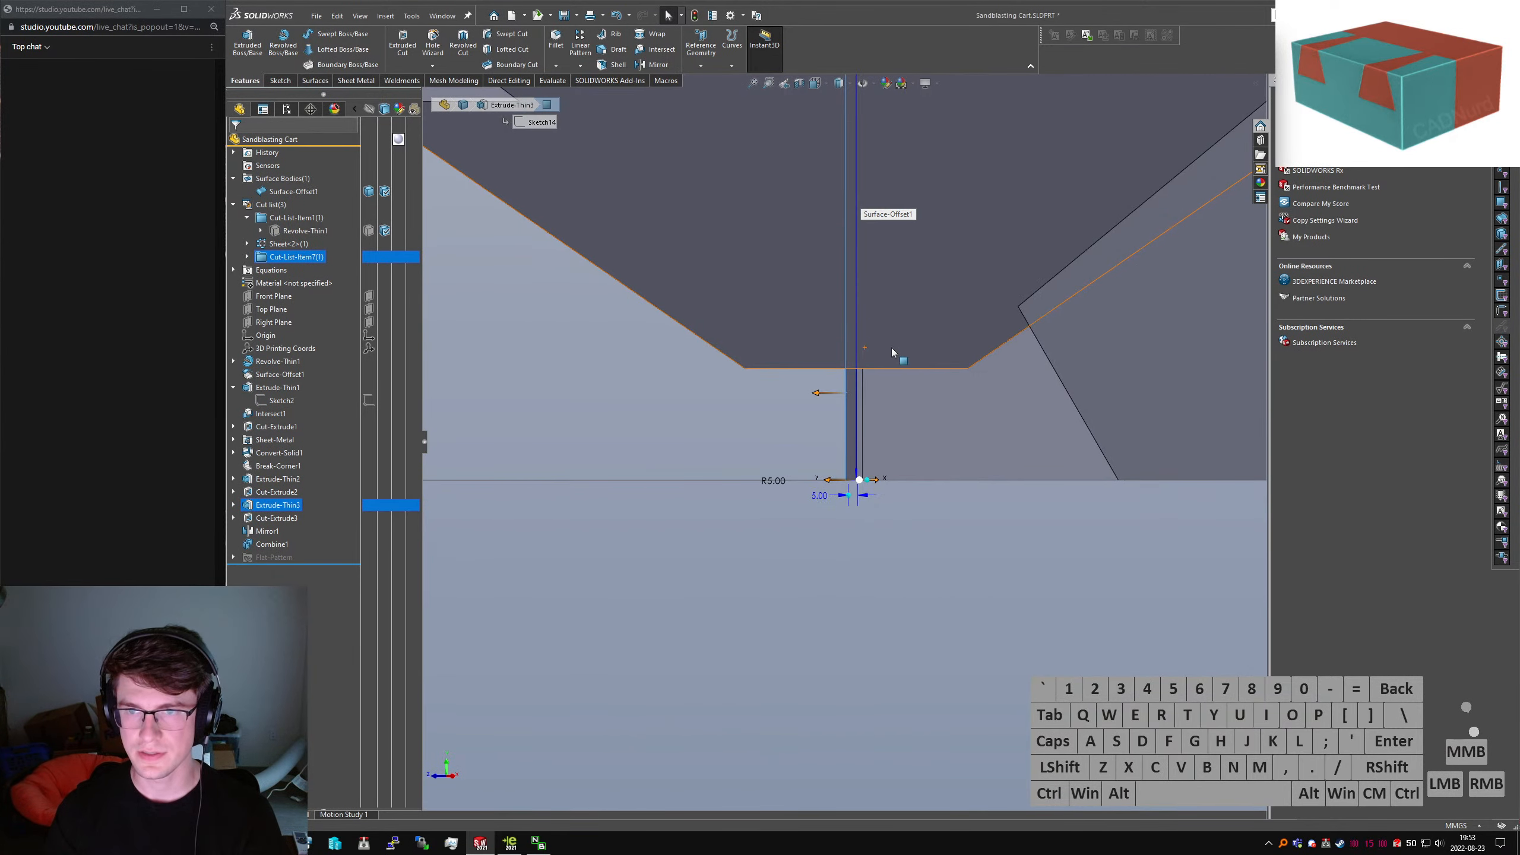
scroll(890, 346, up, 6)
middle_drag(936, 341, 952, 308)
scroll(836, 418, down, 6)
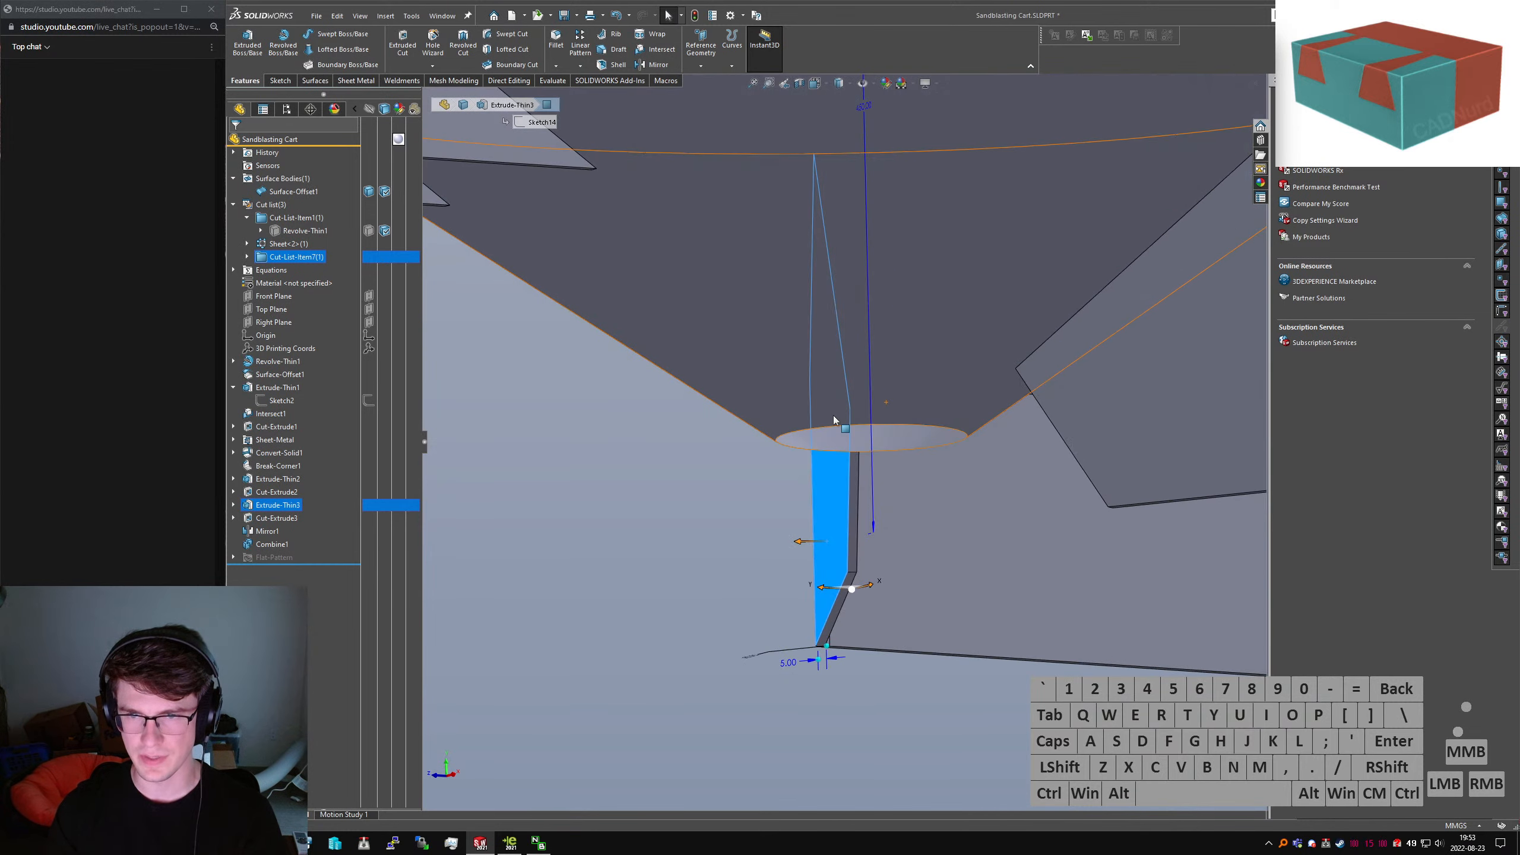
middle_drag(833, 416, 825, 437)
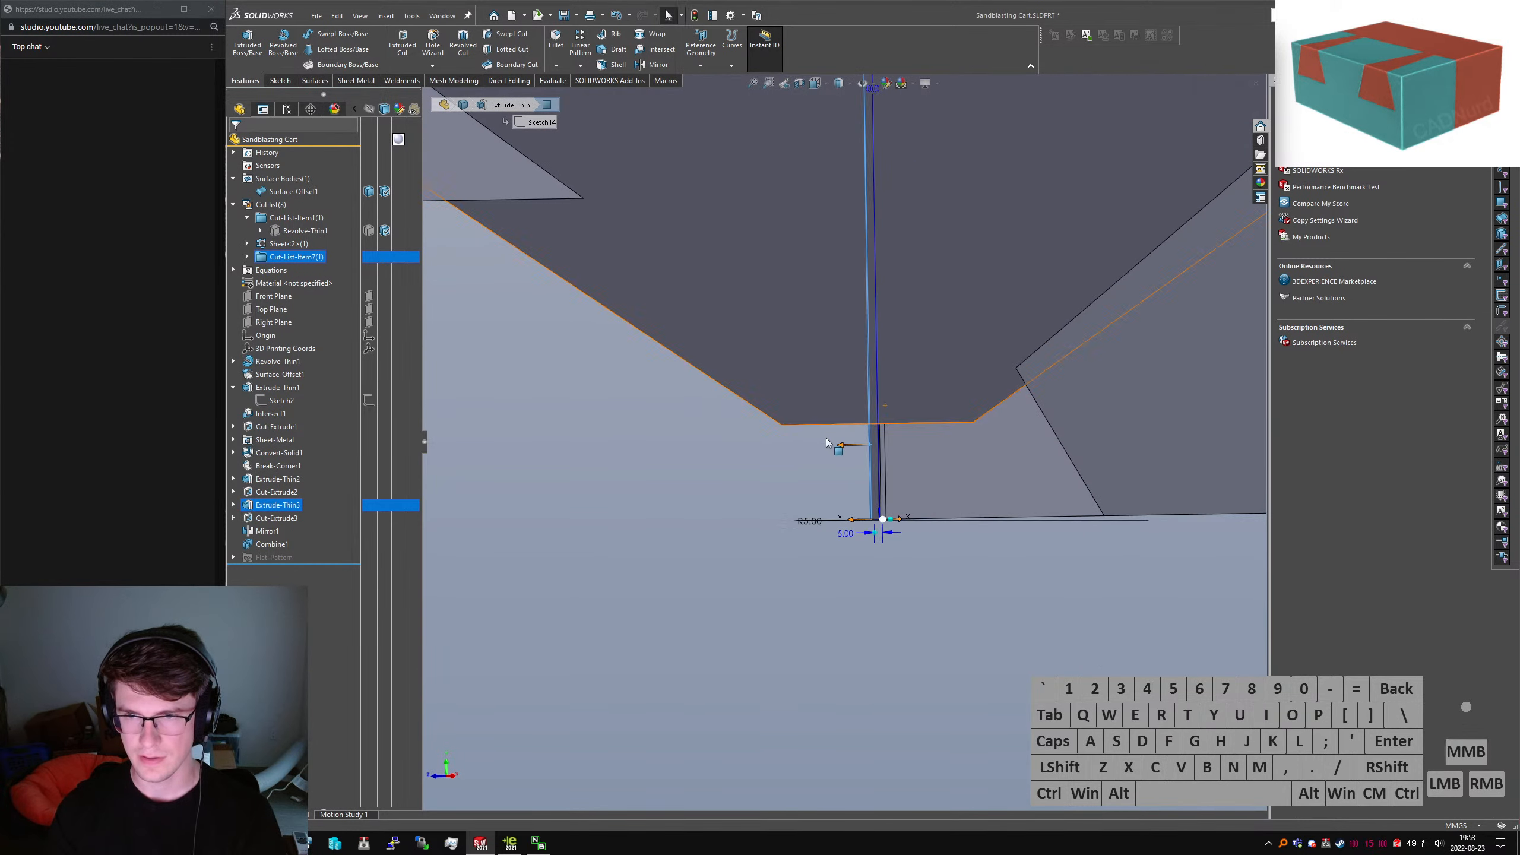
scroll(893, 482, up, 6)
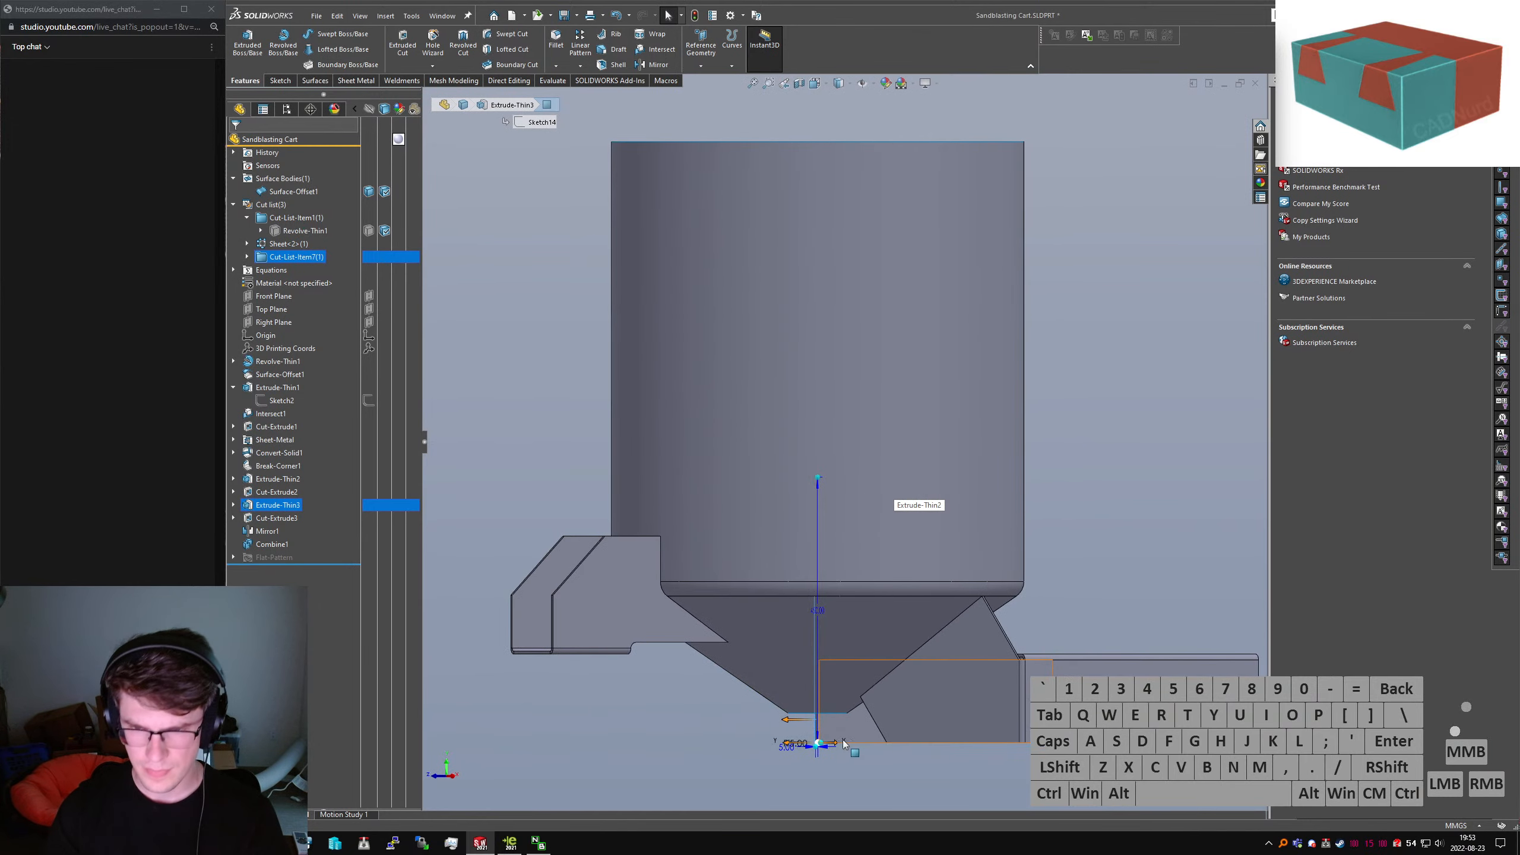
scroll(783, 486, down, 8)
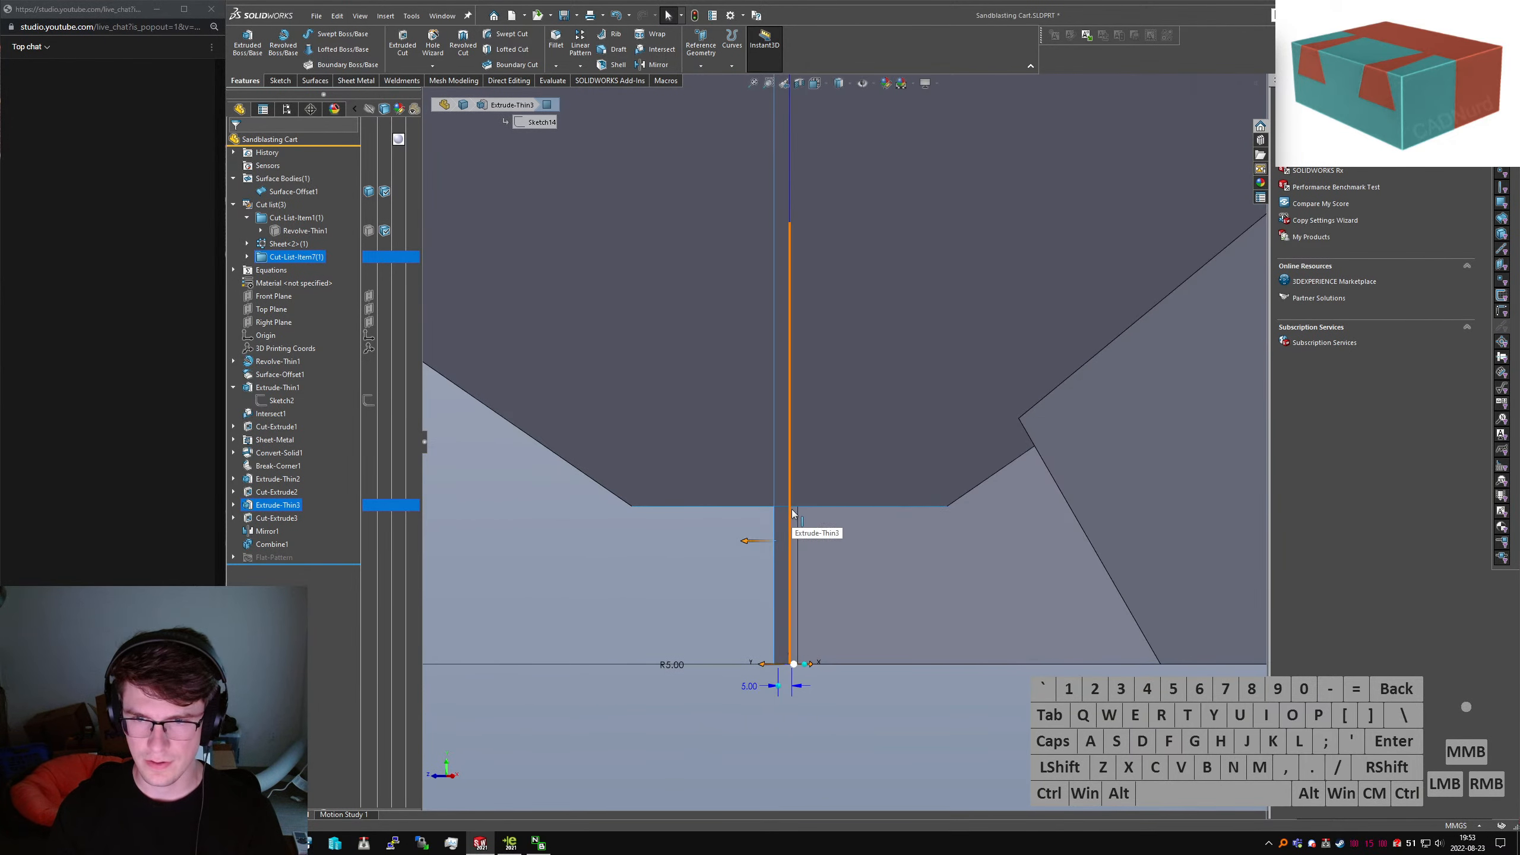
Exit the sketch, view the bracket from underneath, and search commands for 'conver'
click(275, 520)
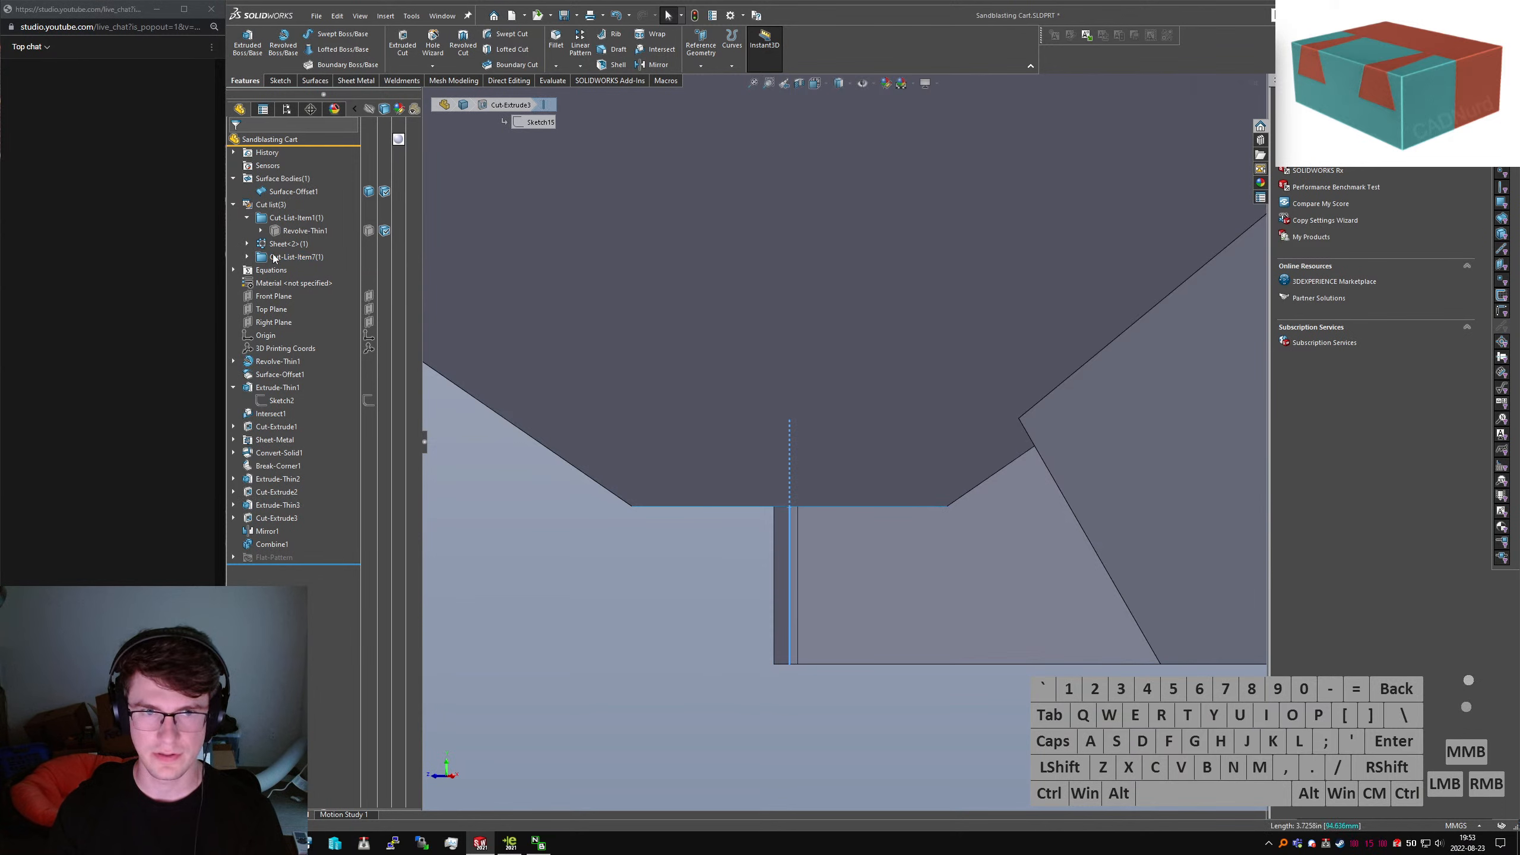
click(266, 335)
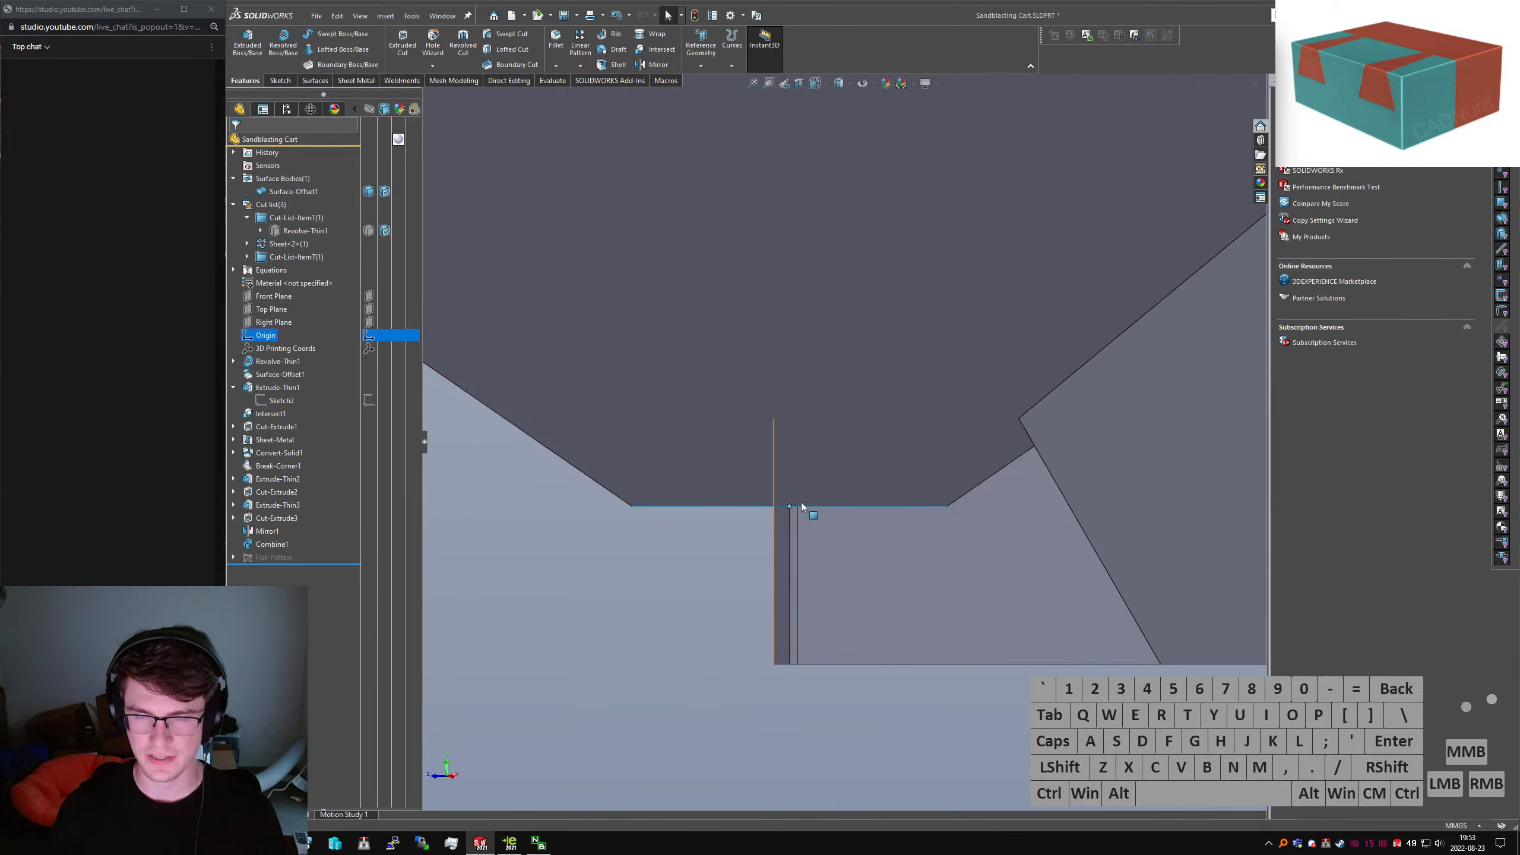
scroll(917, 494, up, 4)
middle_drag(917, 495, 928, 343)
scroll(874, 446, up, 3)
middle_drag(874, 446, 958, 435)
click(1154, 449)
text(sconver)
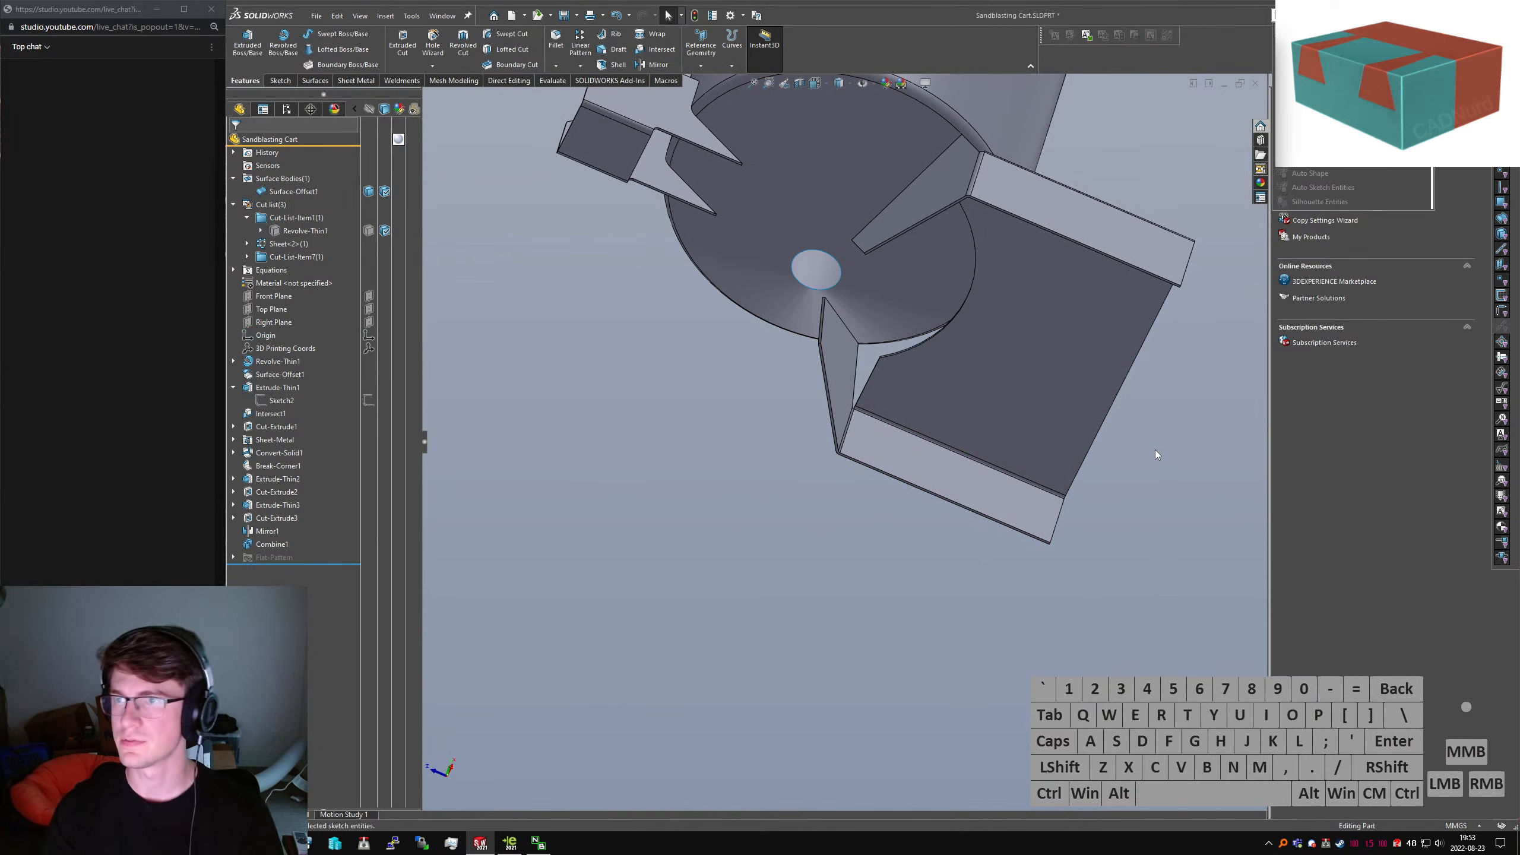
Convert the lower bracket to sheet metal from its fixed face, collecting all bends
key(Return)
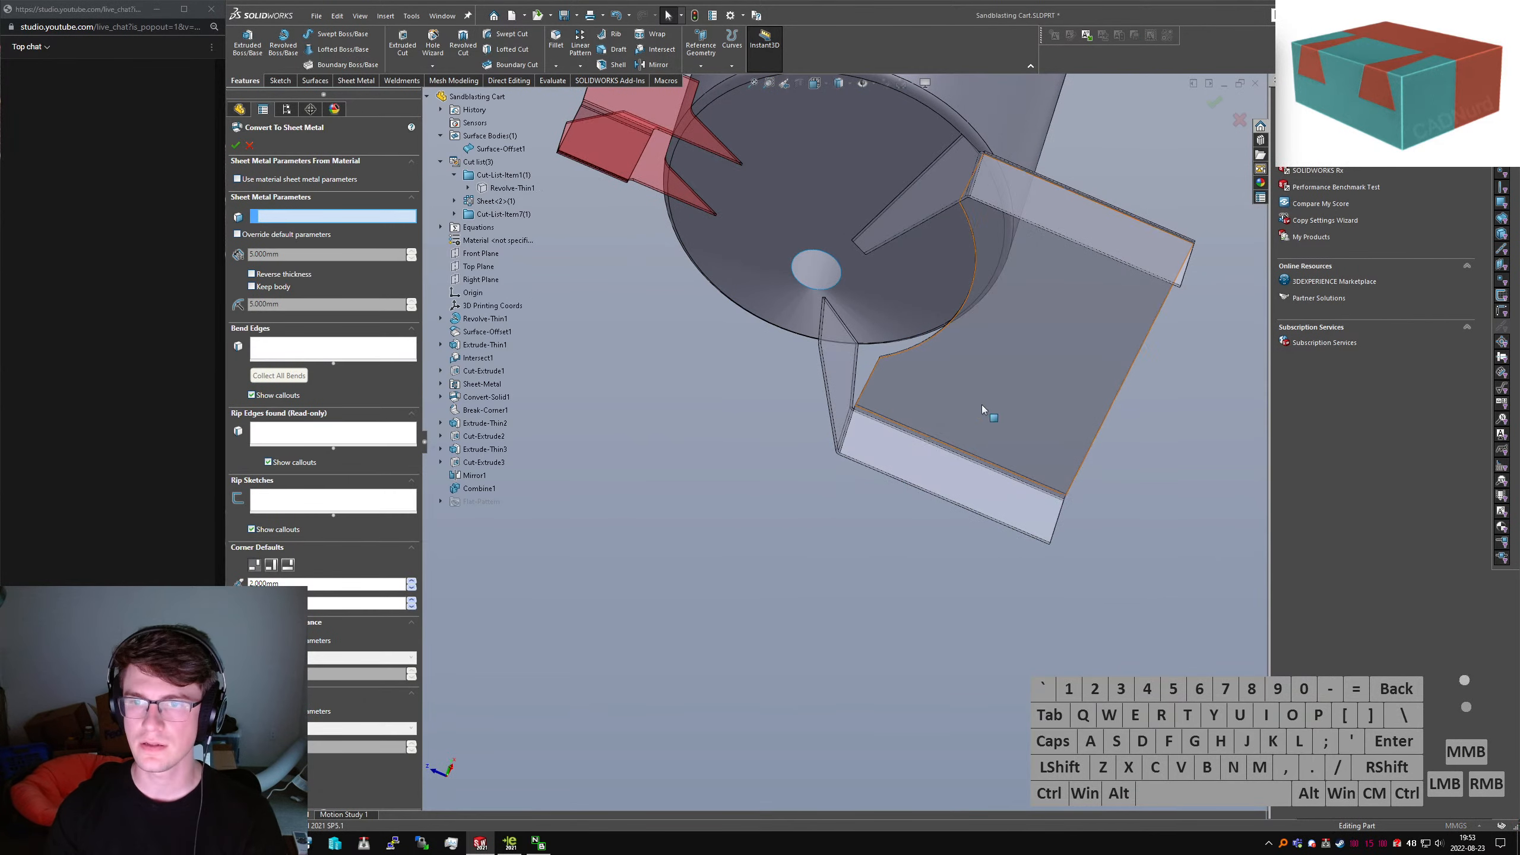
click(981, 405)
click(288, 375)
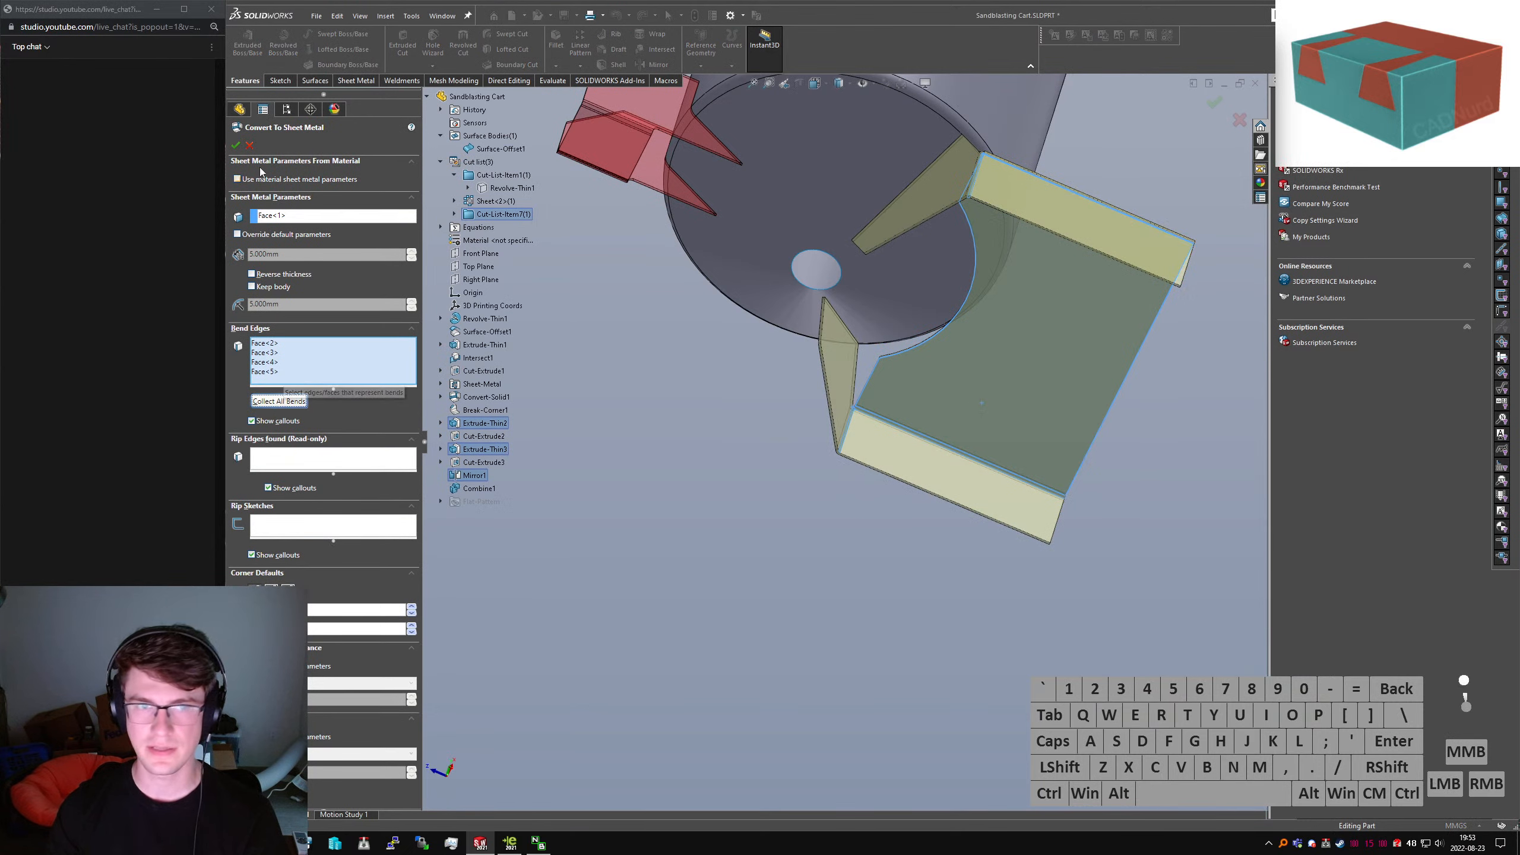
click(634, 454)
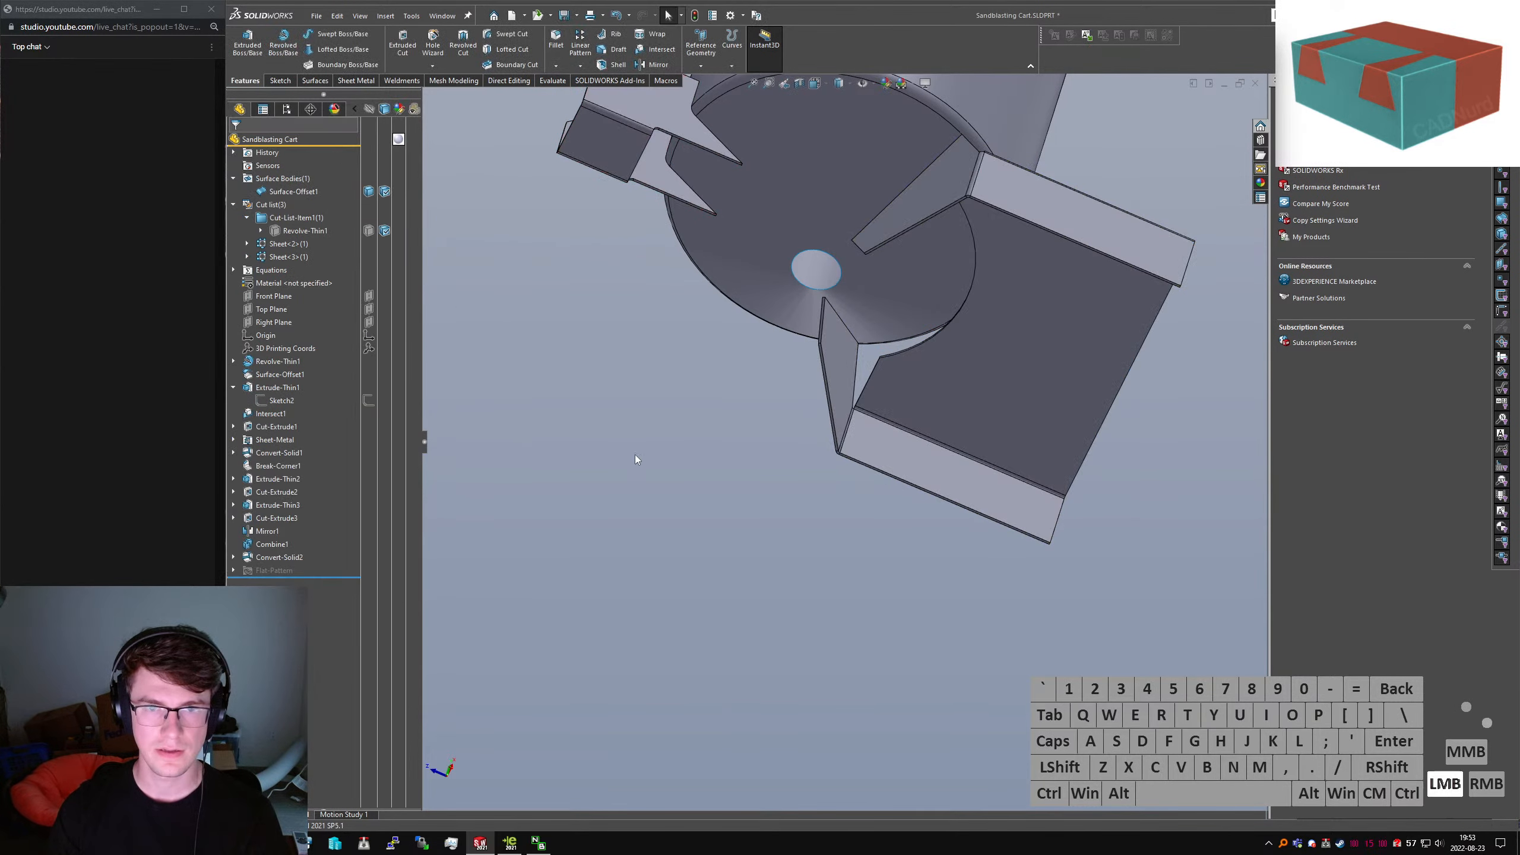
Orbit around the converted bracket and hopper cone to inspect the bend corner
middle_drag(844, 284, 901, 396)
middle_drag(910, 285, 865, 340)
scroll(1012, 287, down, 5)
middle_drag(991, 294, 862, 327)
scroll(712, 336, down, 7)
scroll(777, 414, up, 6)
middle_drag(940, 411, 905, 329)
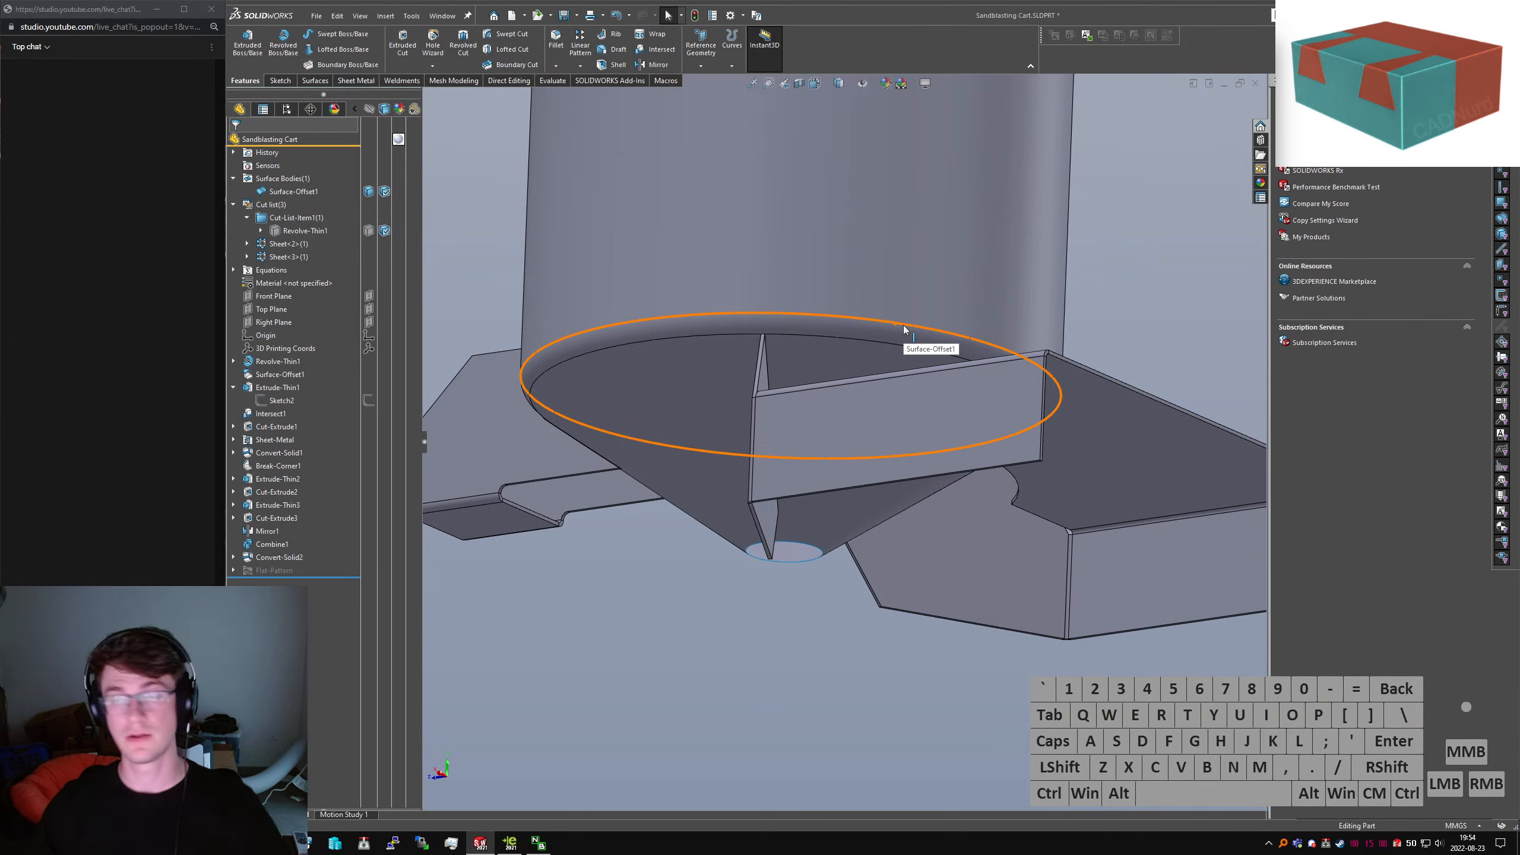
Orbit and zoom around the hopper, side box and drum to check the bracket's fit
scroll(911, 327, up, 4)
middle_drag(799, 363, 774, 388)
scroll(725, 439, down, 7)
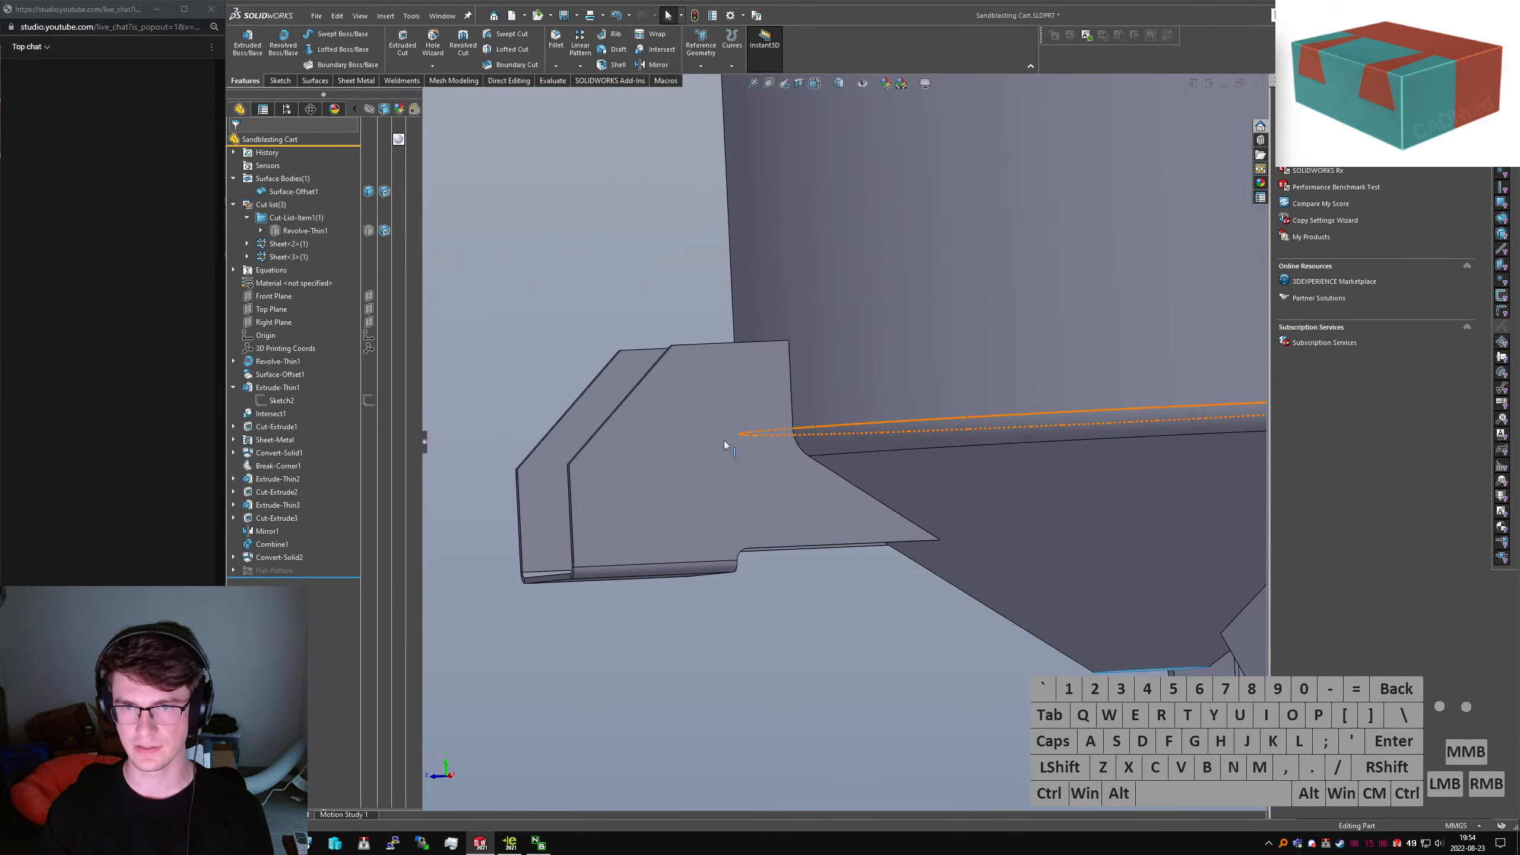
scroll(1011, 498, up, 5)
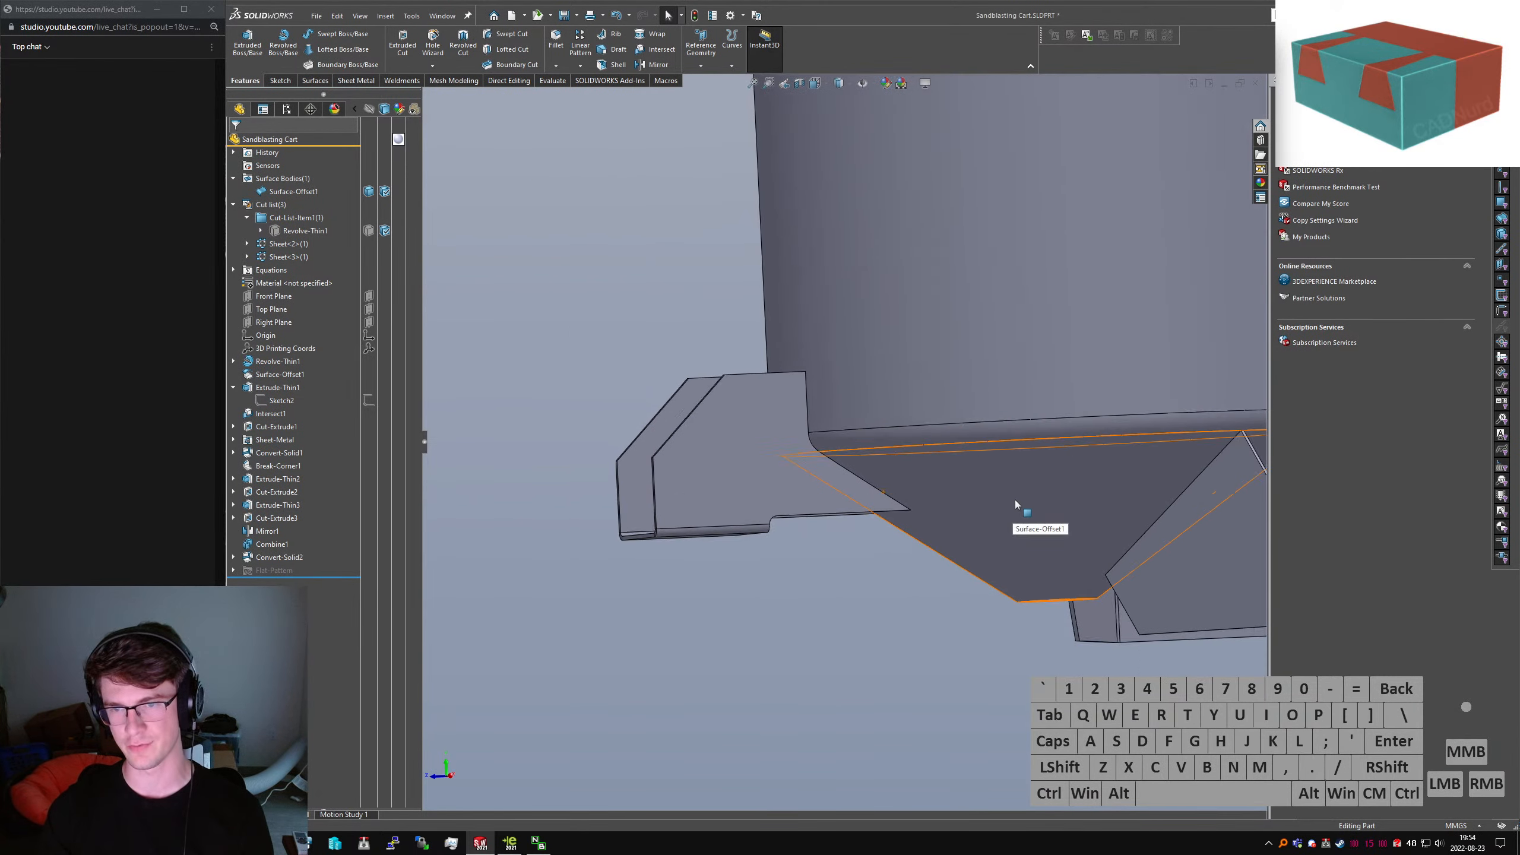
middle_drag(974, 478, 884, 461)
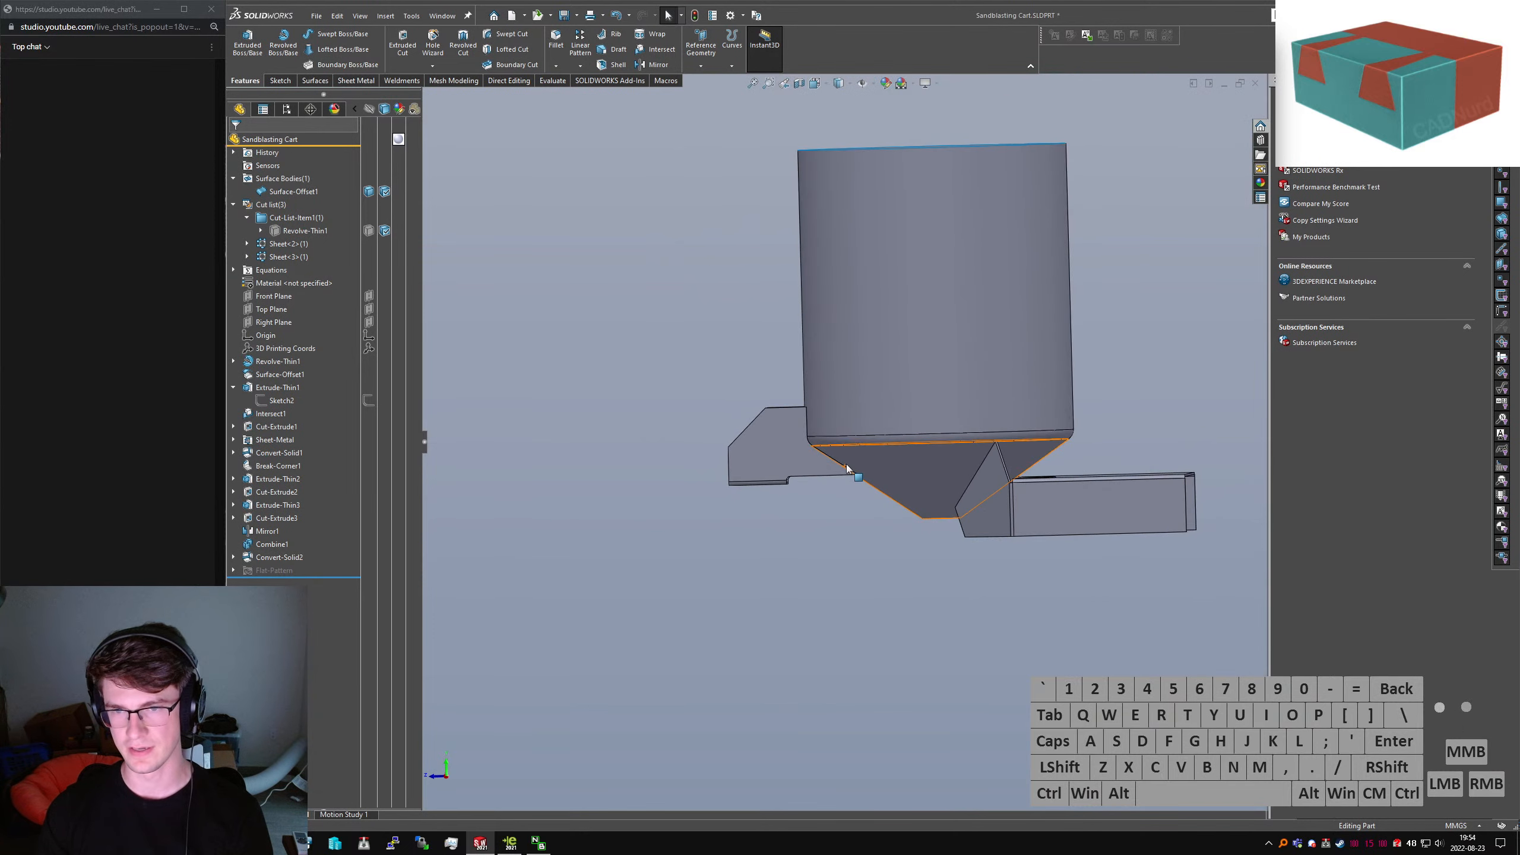
scroll(845, 463, down, 3)
scroll(881, 461, up, 4)
scroll(1104, 501, down, 1)
middle_drag(1104, 502, 1009, 492)
scroll(1041, 463, down, 3)
middle_drag(939, 456, 669, 550)
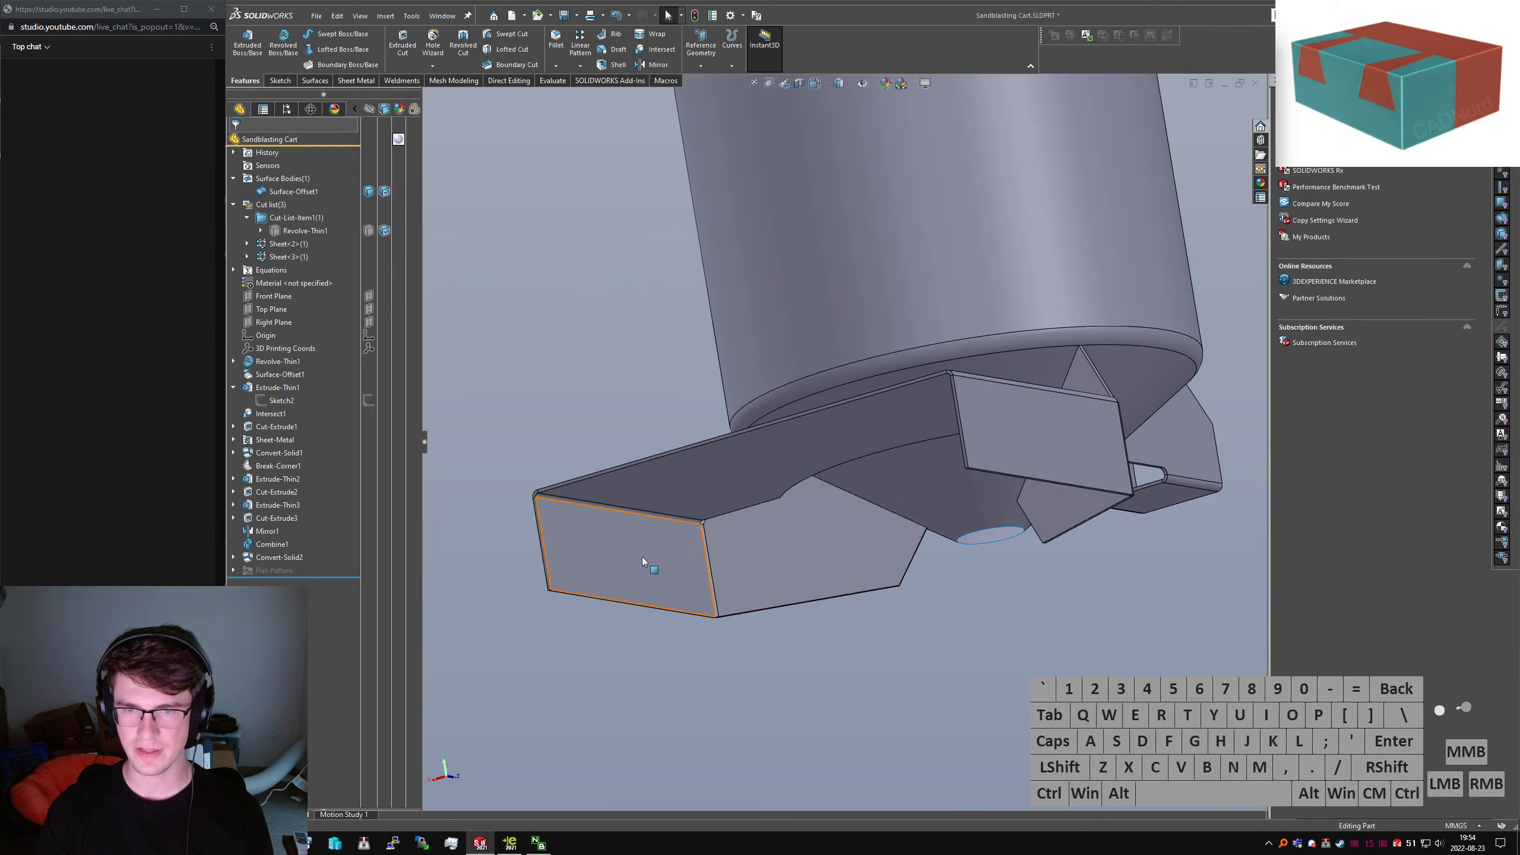
Turn the hopper and bracket to a new angle and start the Intersect command
middle_drag(936, 542, 961, 404)
scroll(858, 430, down, 3)
scroll(760, 458, up, 2)
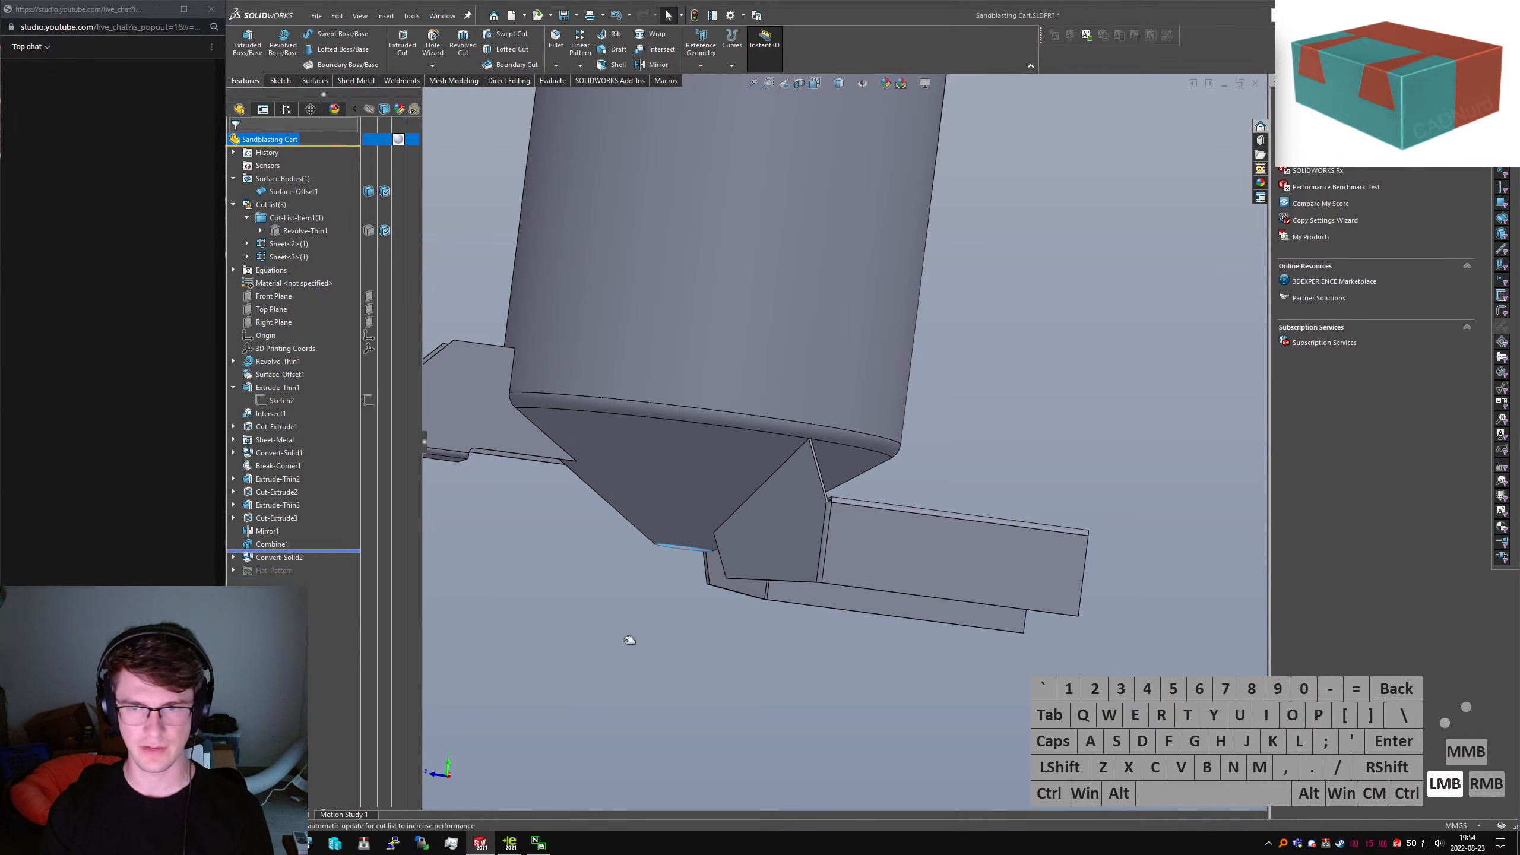
text(sersect)
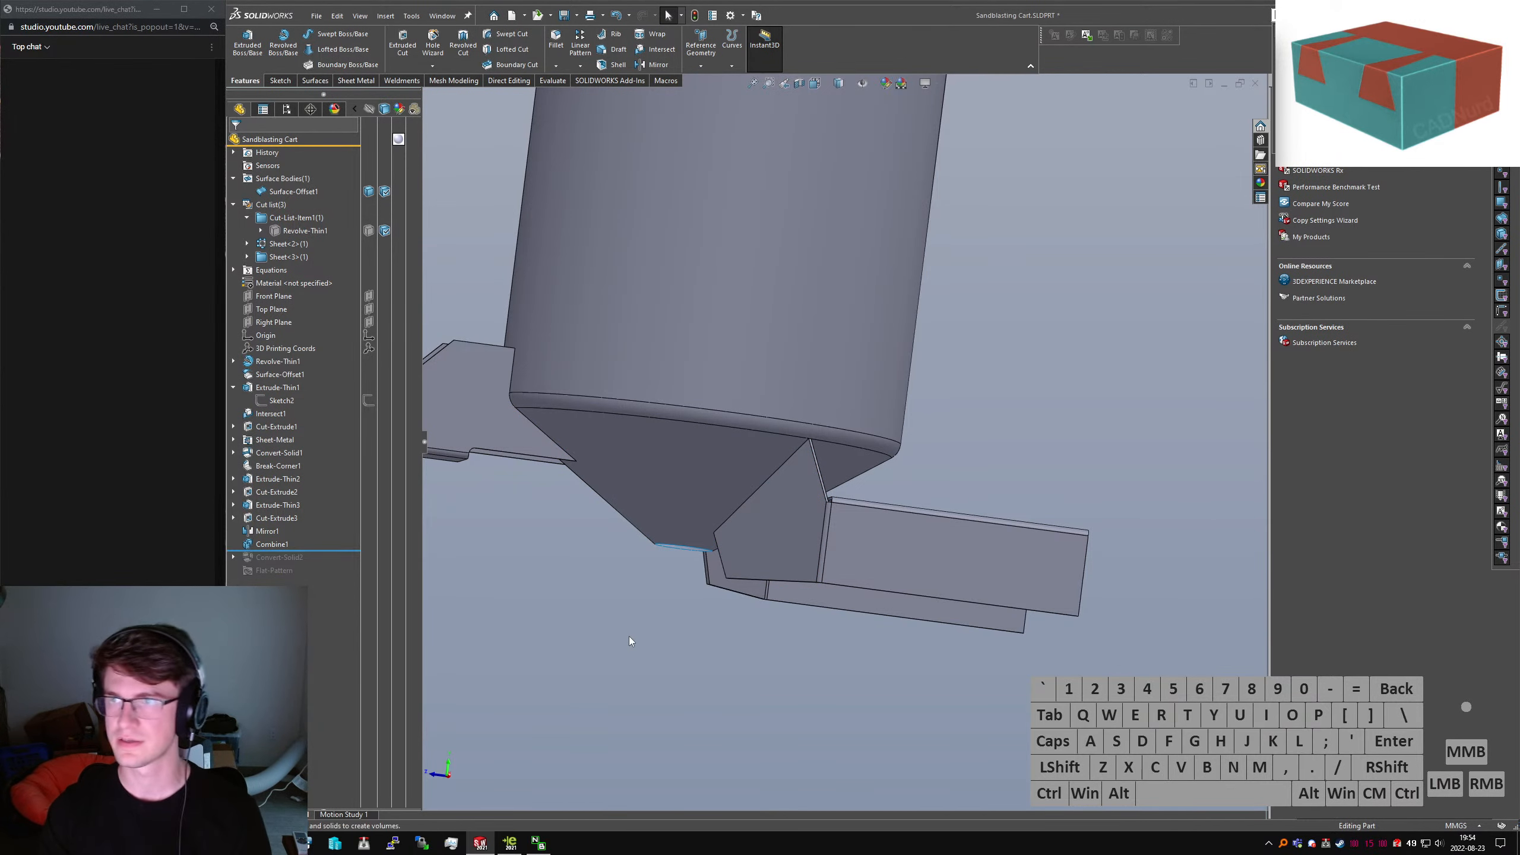
key(Return)
Intersect Combine1 with Surface-Offset1, excluding Regions 1 and 3 so only Region 2 remains
click(786, 564)
click(666, 452)
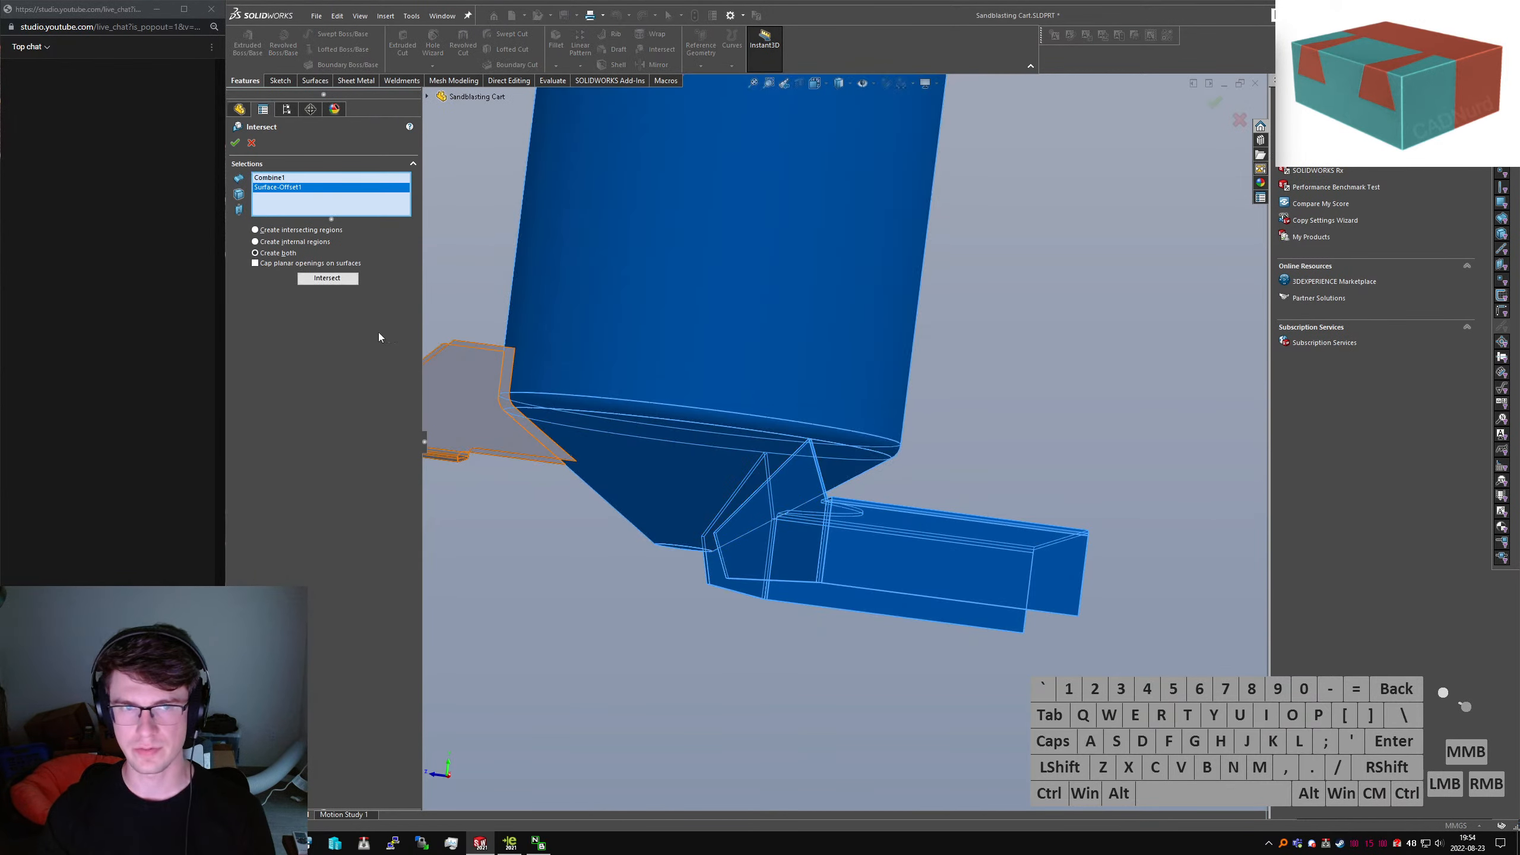
click(328, 278)
middle_drag(804, 533, 712, 407)
scroll(678, 441, down, 5)
click(679, 442)
scroll(817, 439, down, 5)
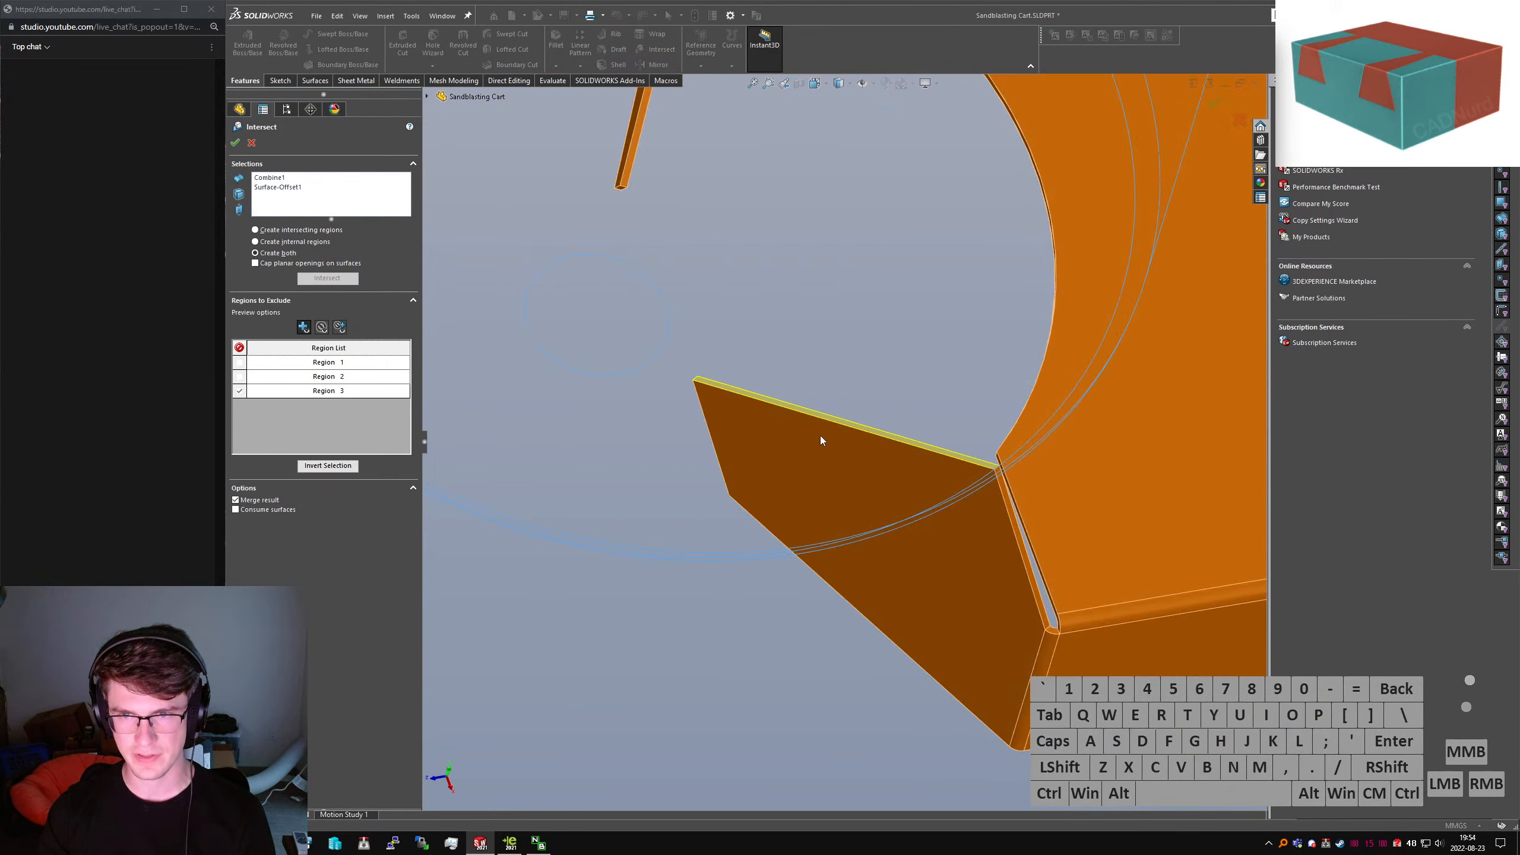
click(827, 418)
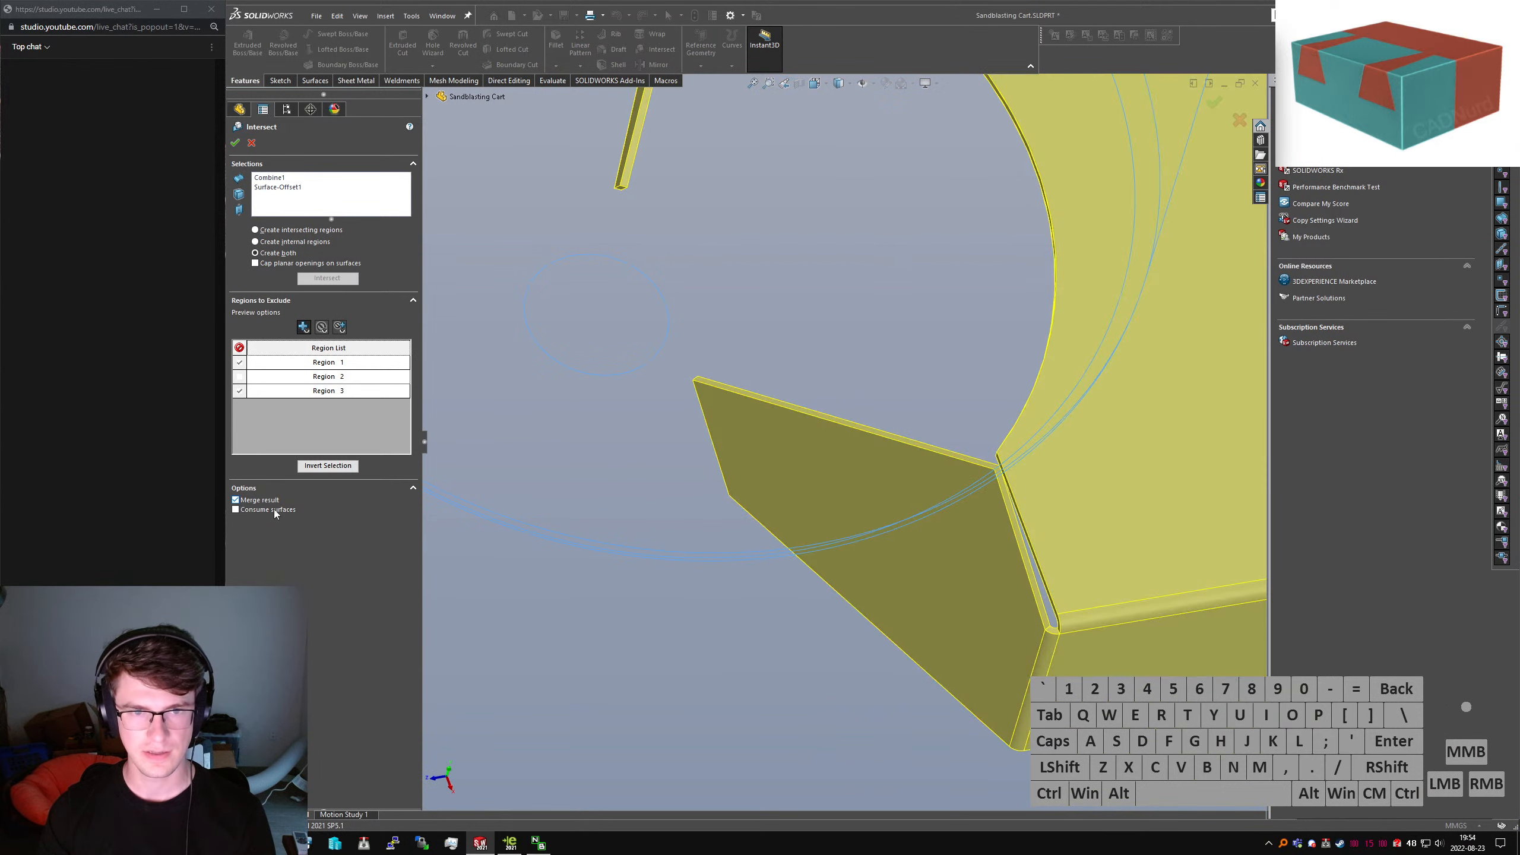
click(234, 142)
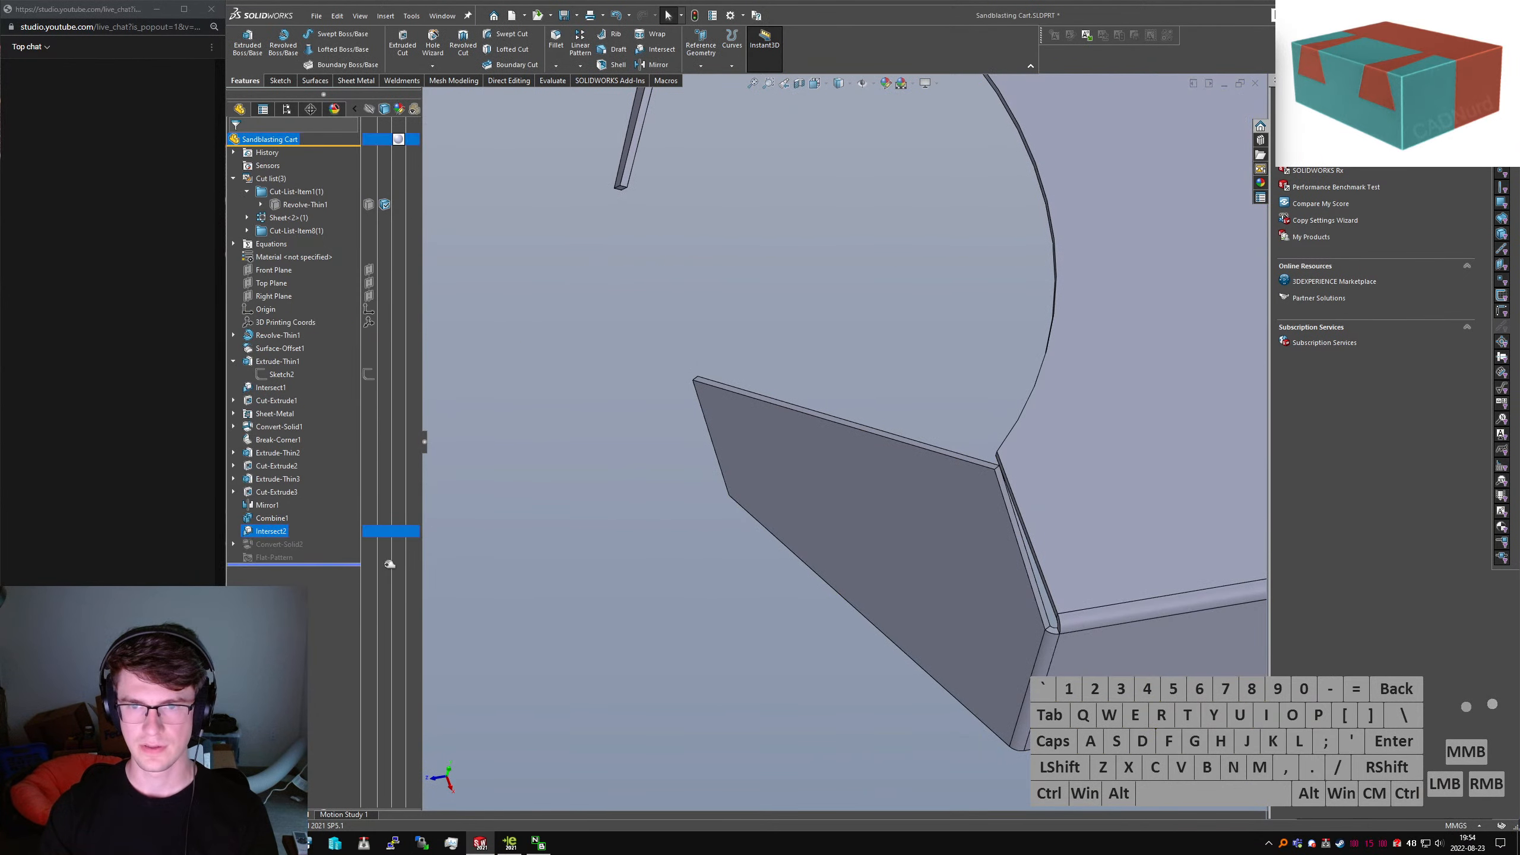
Select two adjoining bracket edges to confirm the 90° bend angle
middle_drag(655, 550, 753, 435)
scroll(792, 386, down, 5)
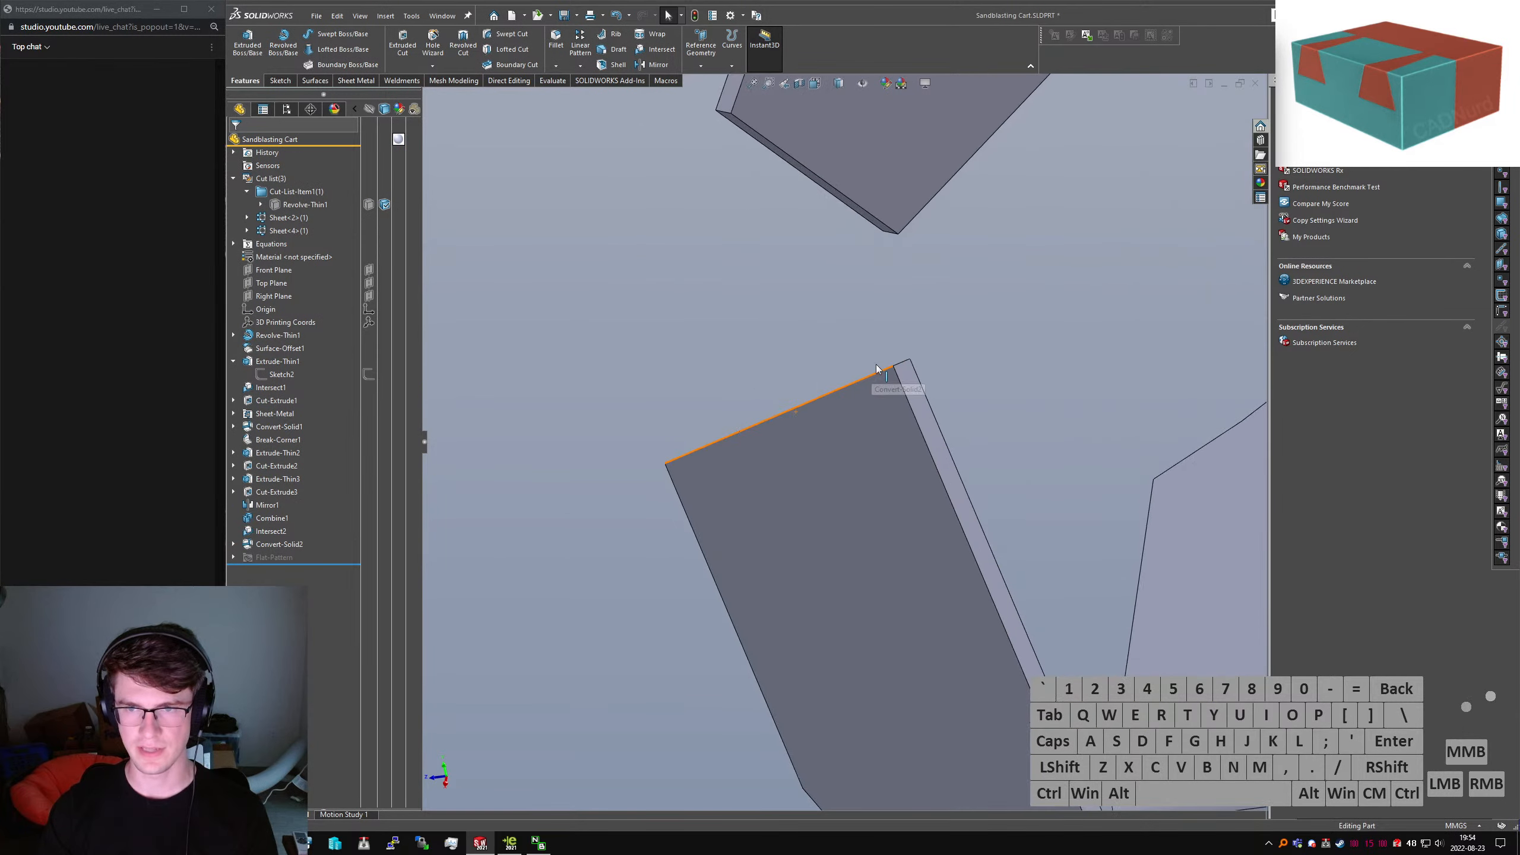
click(901, 364)
ctrl+click(918, 379)
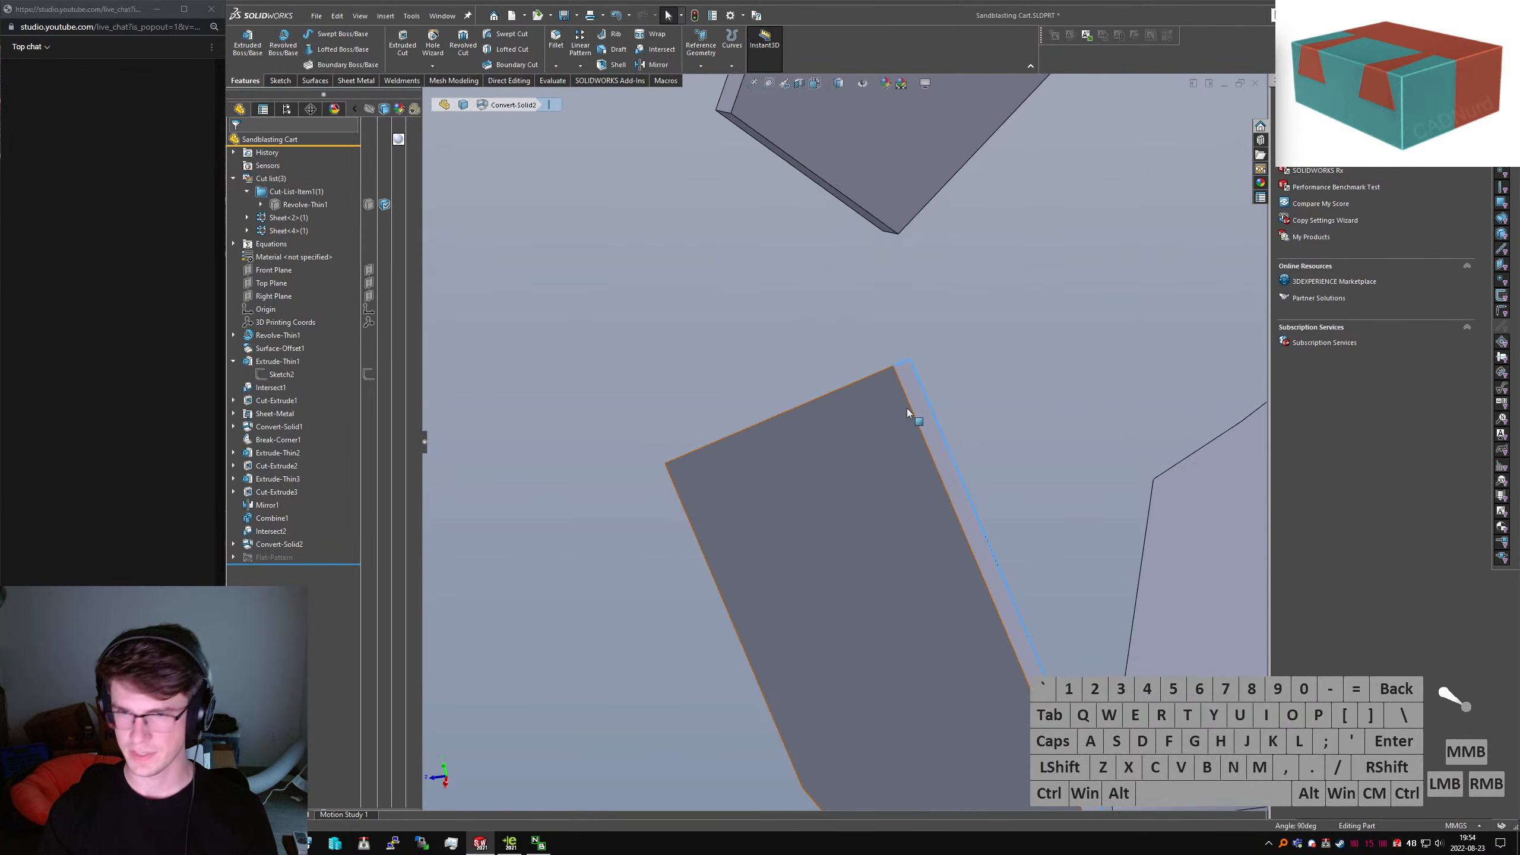
middle_drag(907, 410, 936, 357)
click(902, 343)
ctrl+click(902, 367)
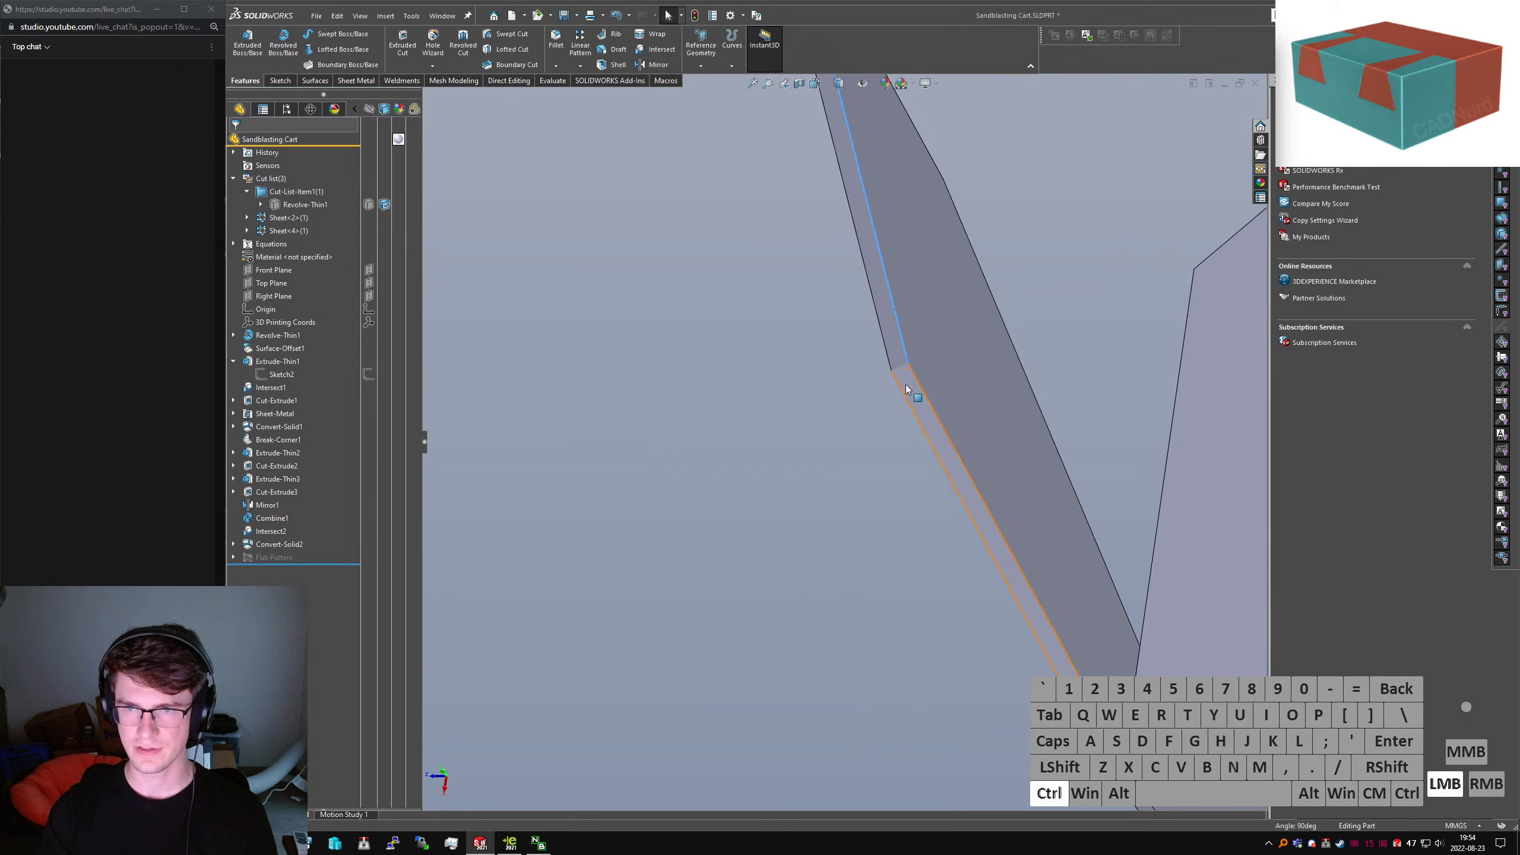
scroll(958, 407, up, 8)
click(575, 285)
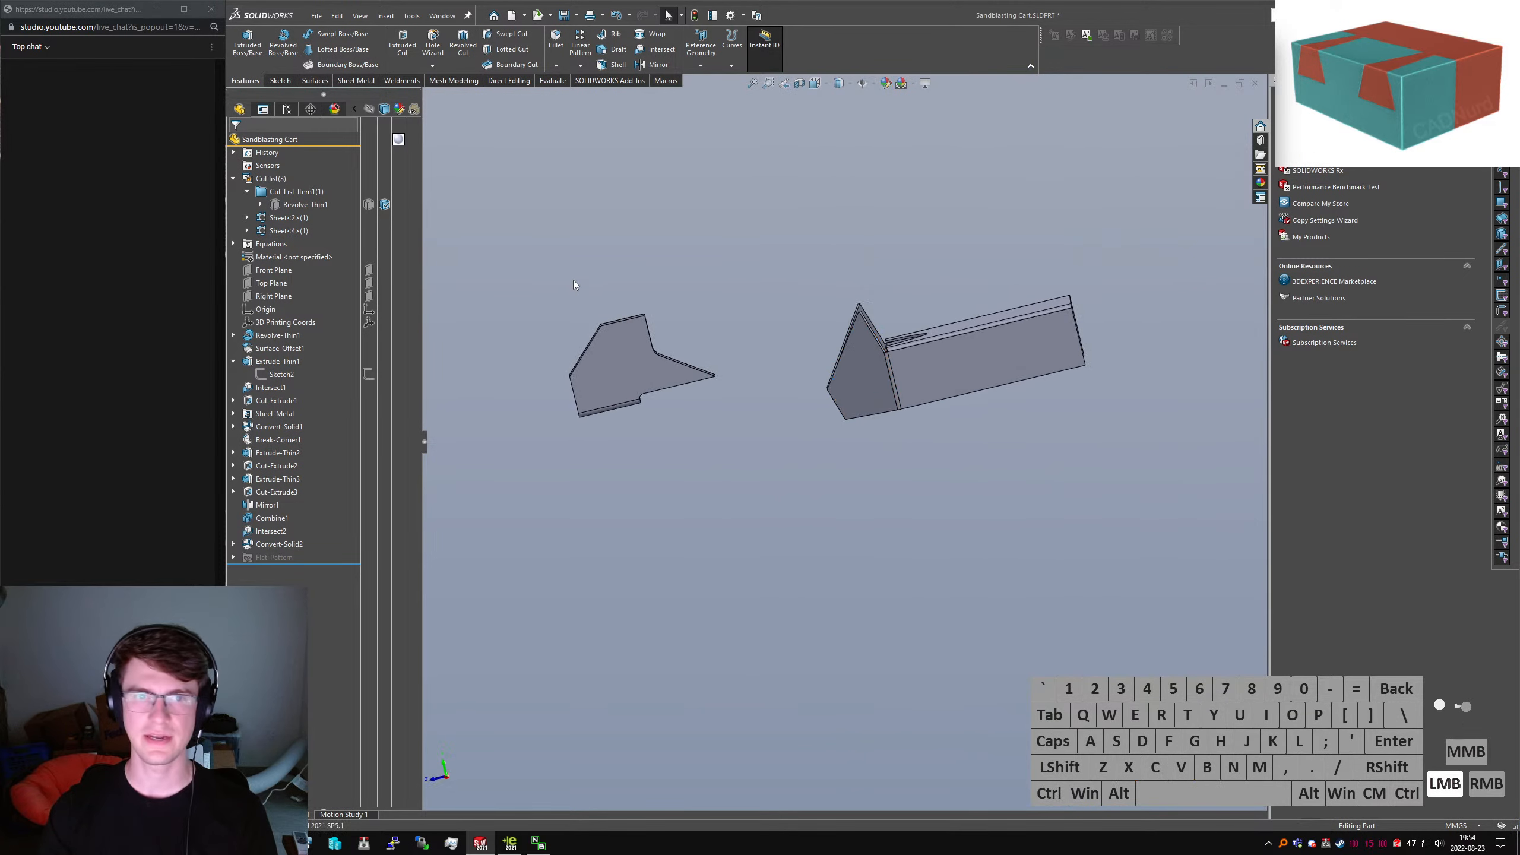
Show the hidden Revolve-Thin1 tank cylinder body again and save the Sandblasting Cart part
click(369, 205)
middle_drag(833, 235, 876, 298)
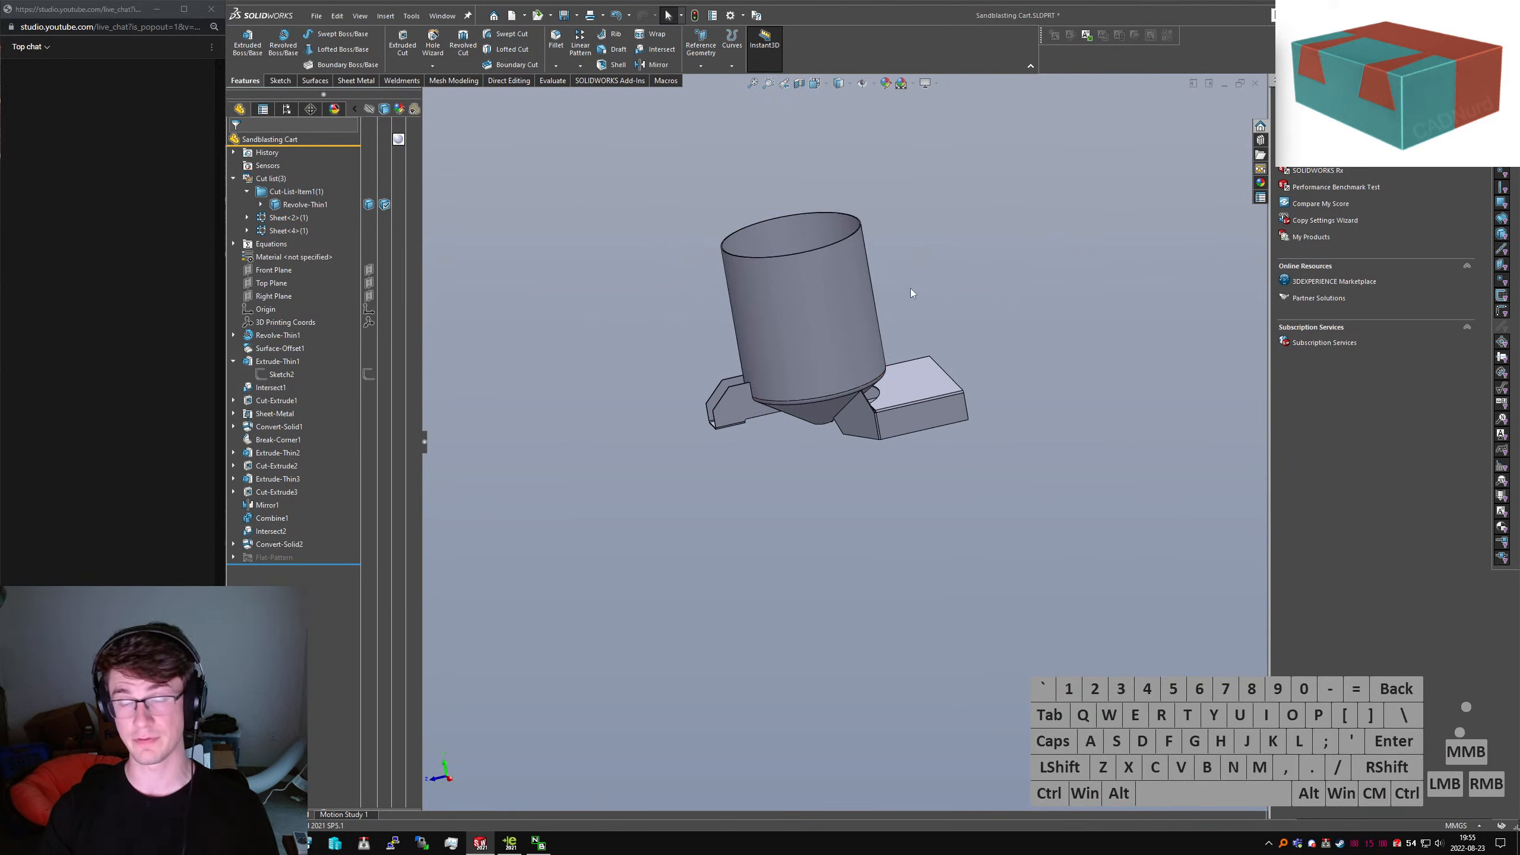
scroll(777, 302, down, 5)
scroll(817, 399, up, 4)
middle_drag(789, 429, 805, 366)
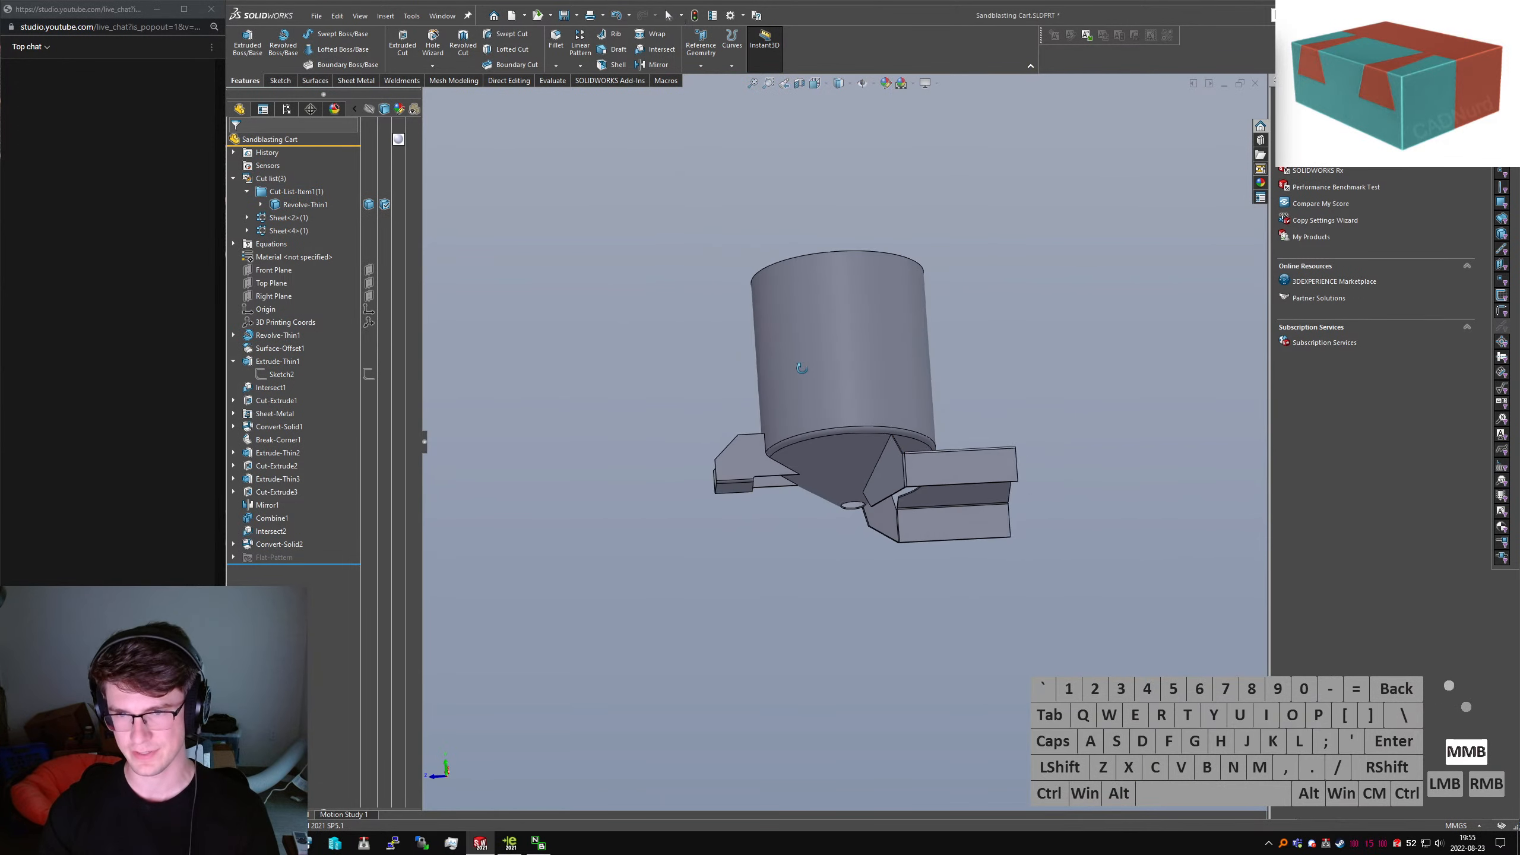
scroll(822, 421, down, 5)
middle_drag(823, 419, 793, 499)
scroll(838, 482, up, 4)
scroll(1001, 449, down, 2)
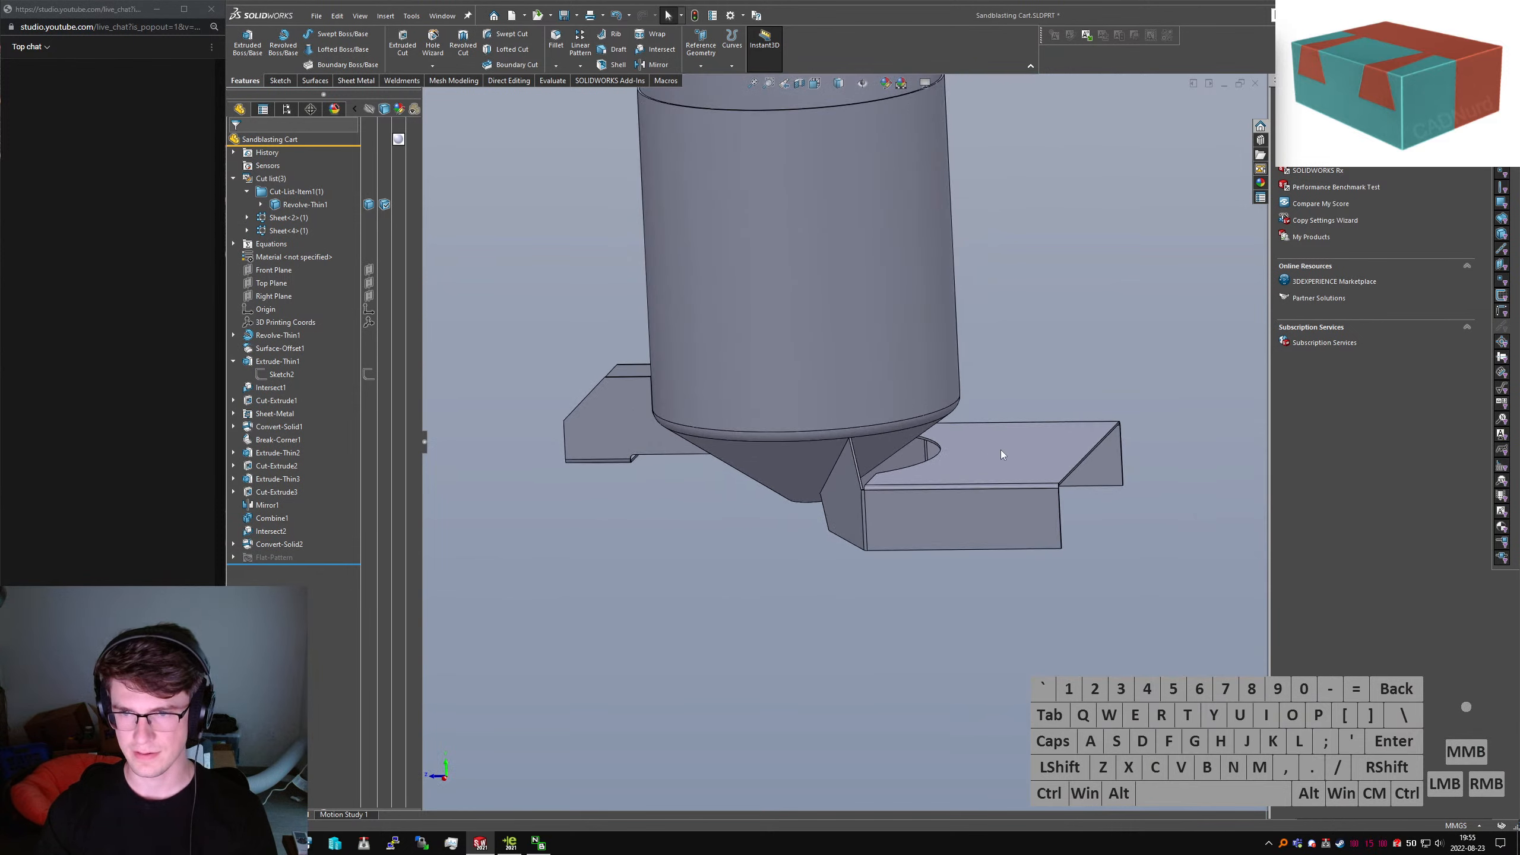
key(ctrl+s)
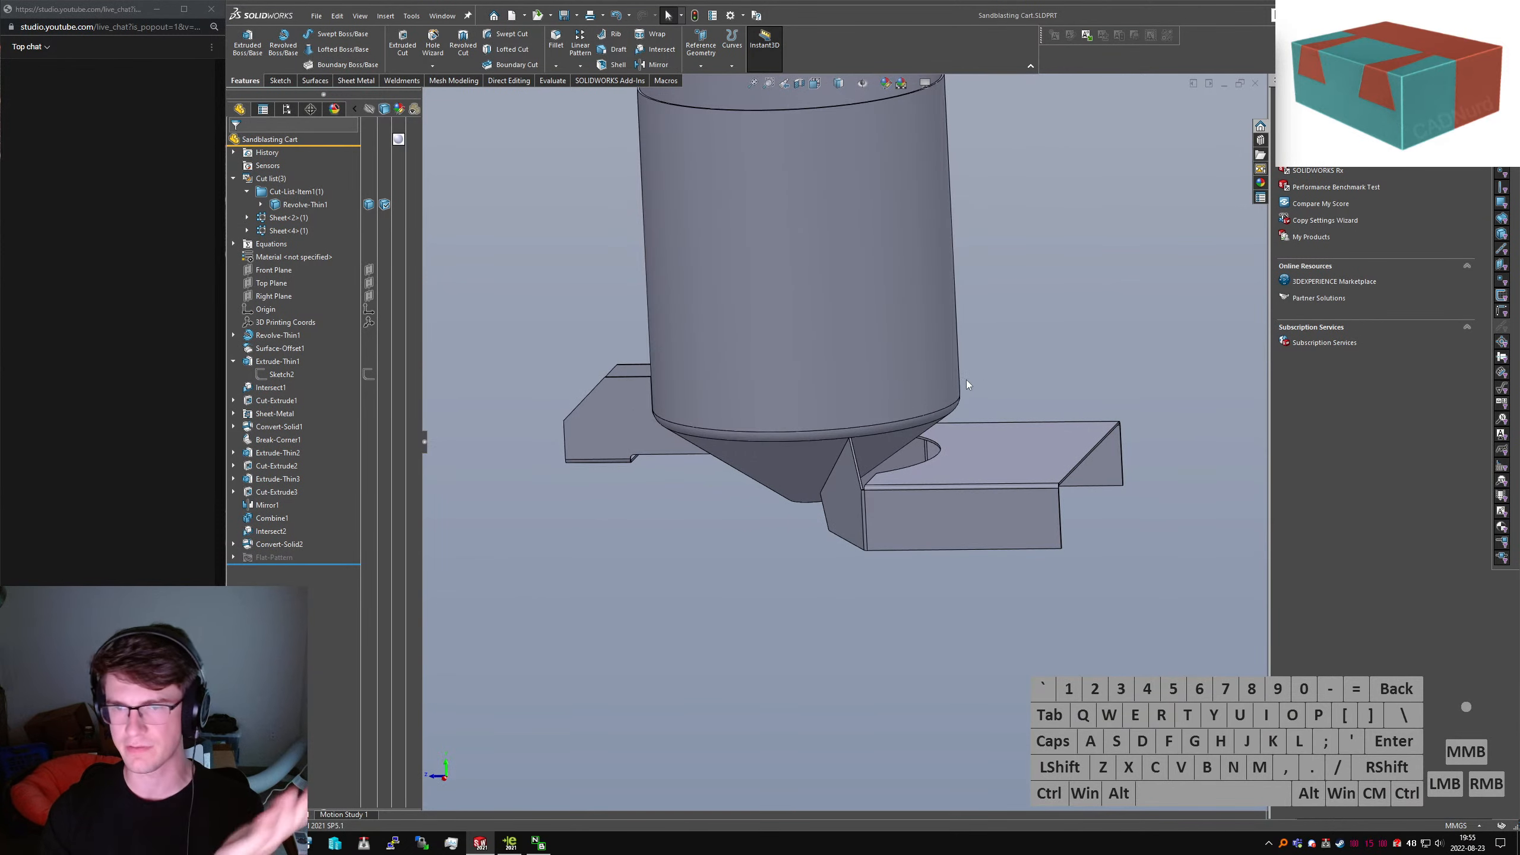
middle_drag(967, 380, 670, 395)
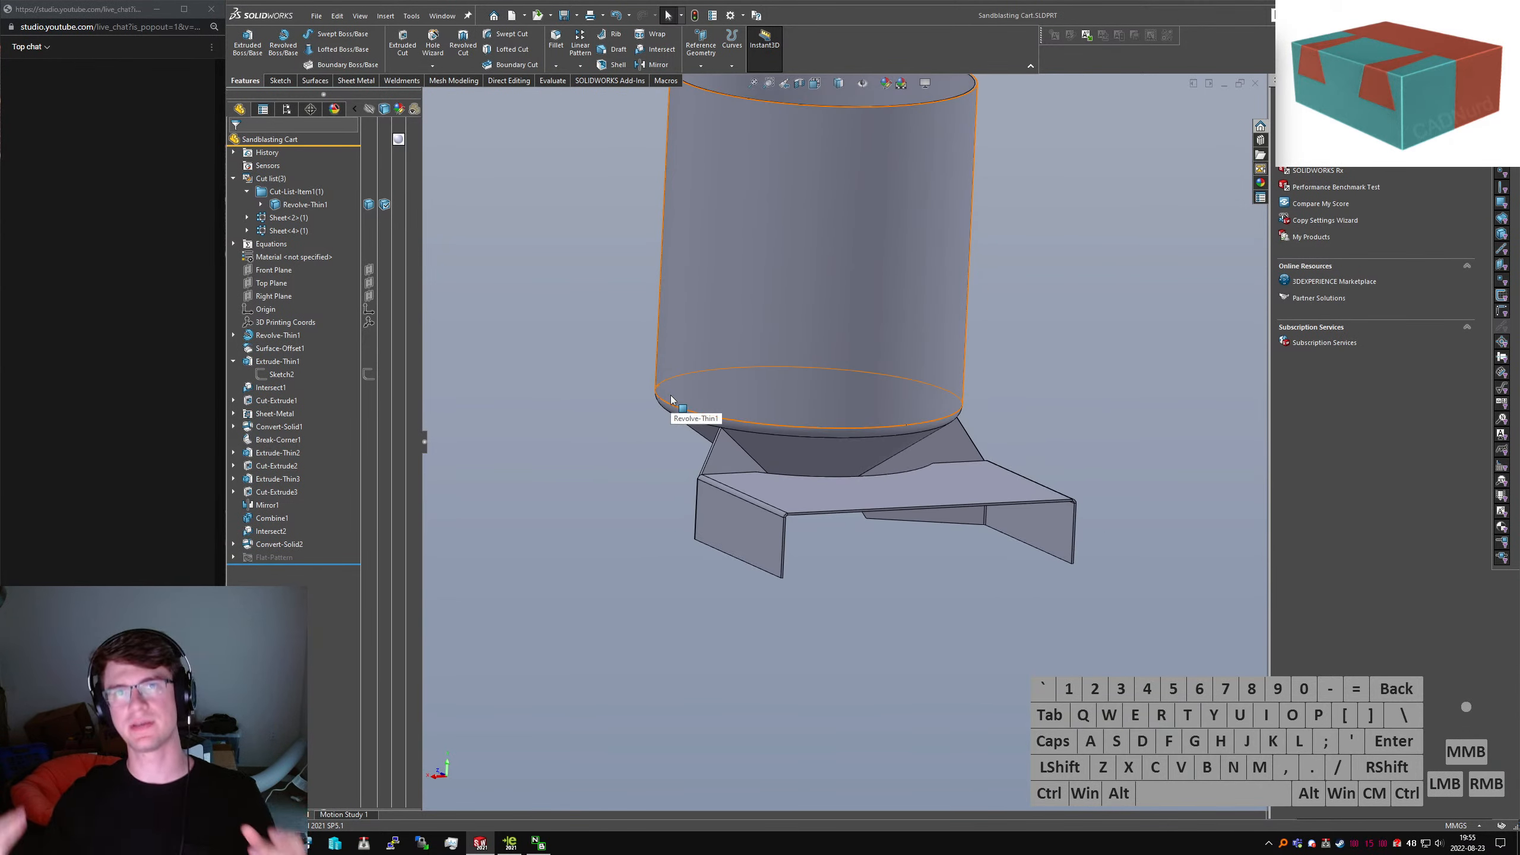
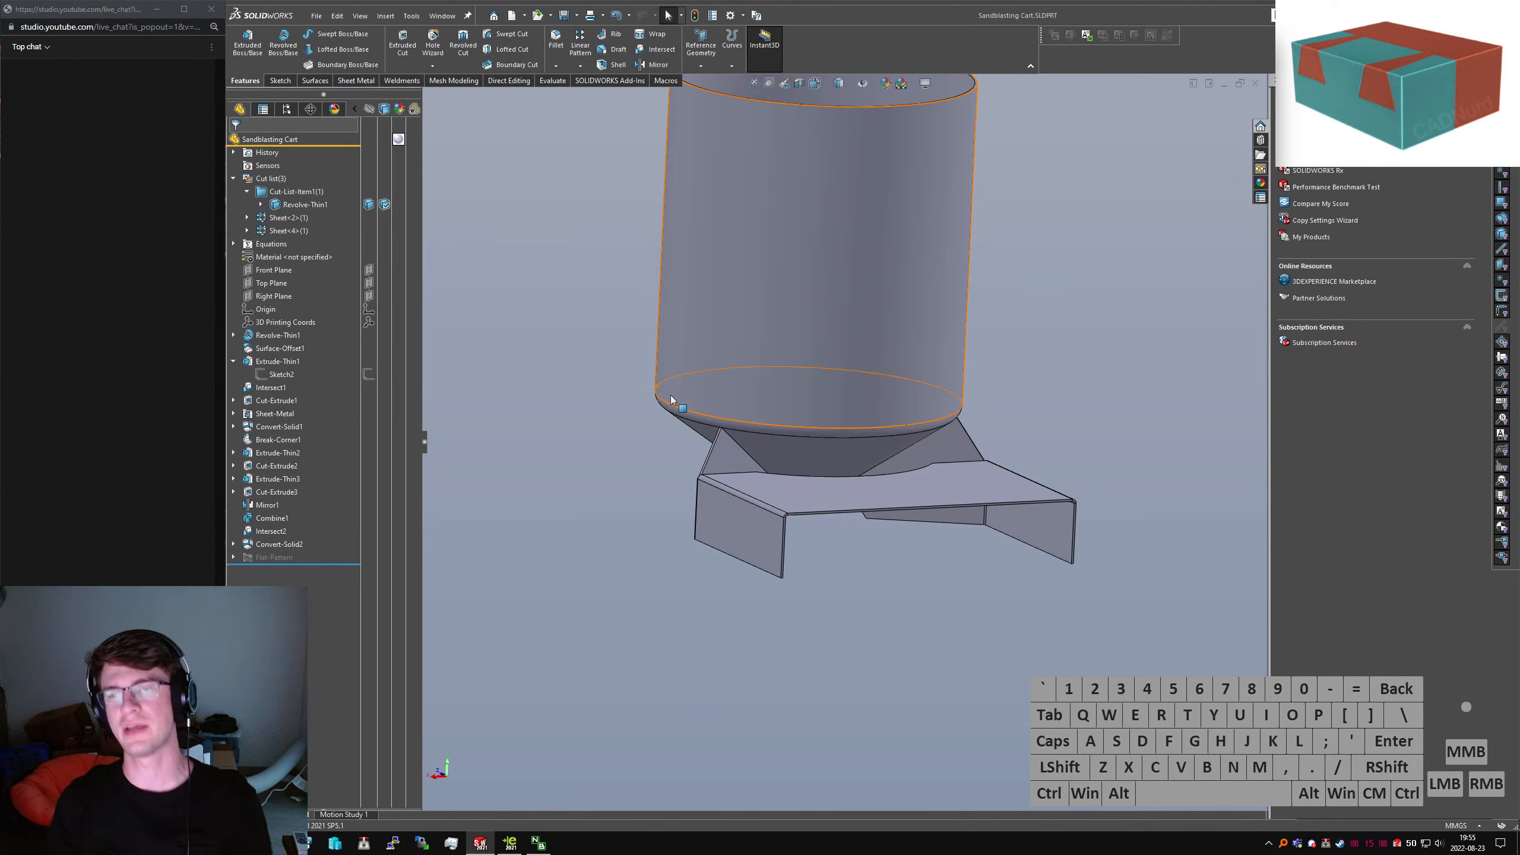
Orbit around the bracket under the hopper to inspect it from both sides and below
middle_drag(808, 416, 856, 450)
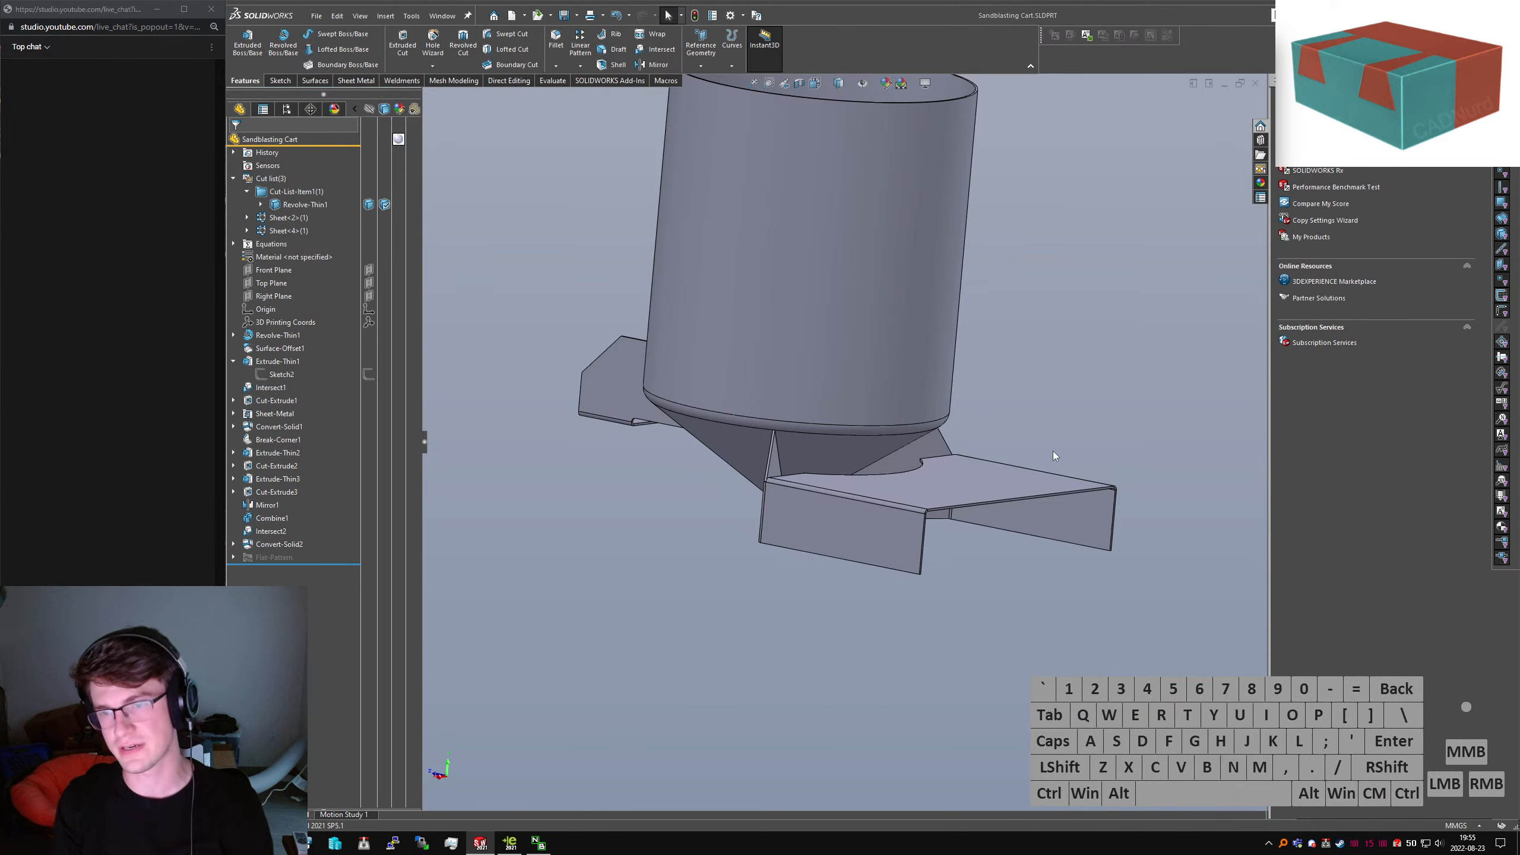
scroll(778, 491, down, 5)
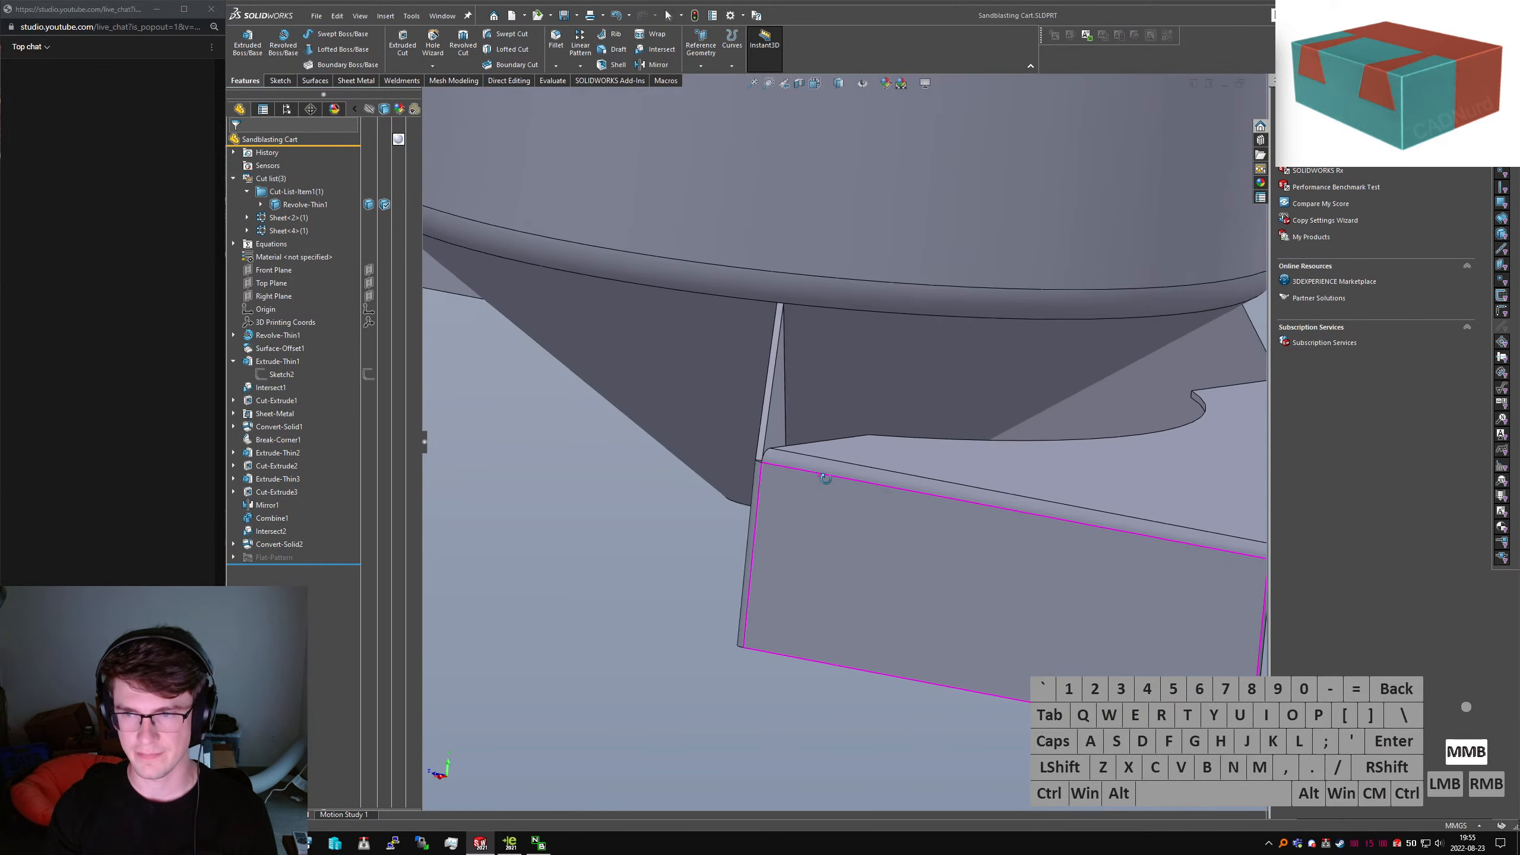
middle_drag(821, 476, 687, 430)
scroll(879, 506, up, 5)
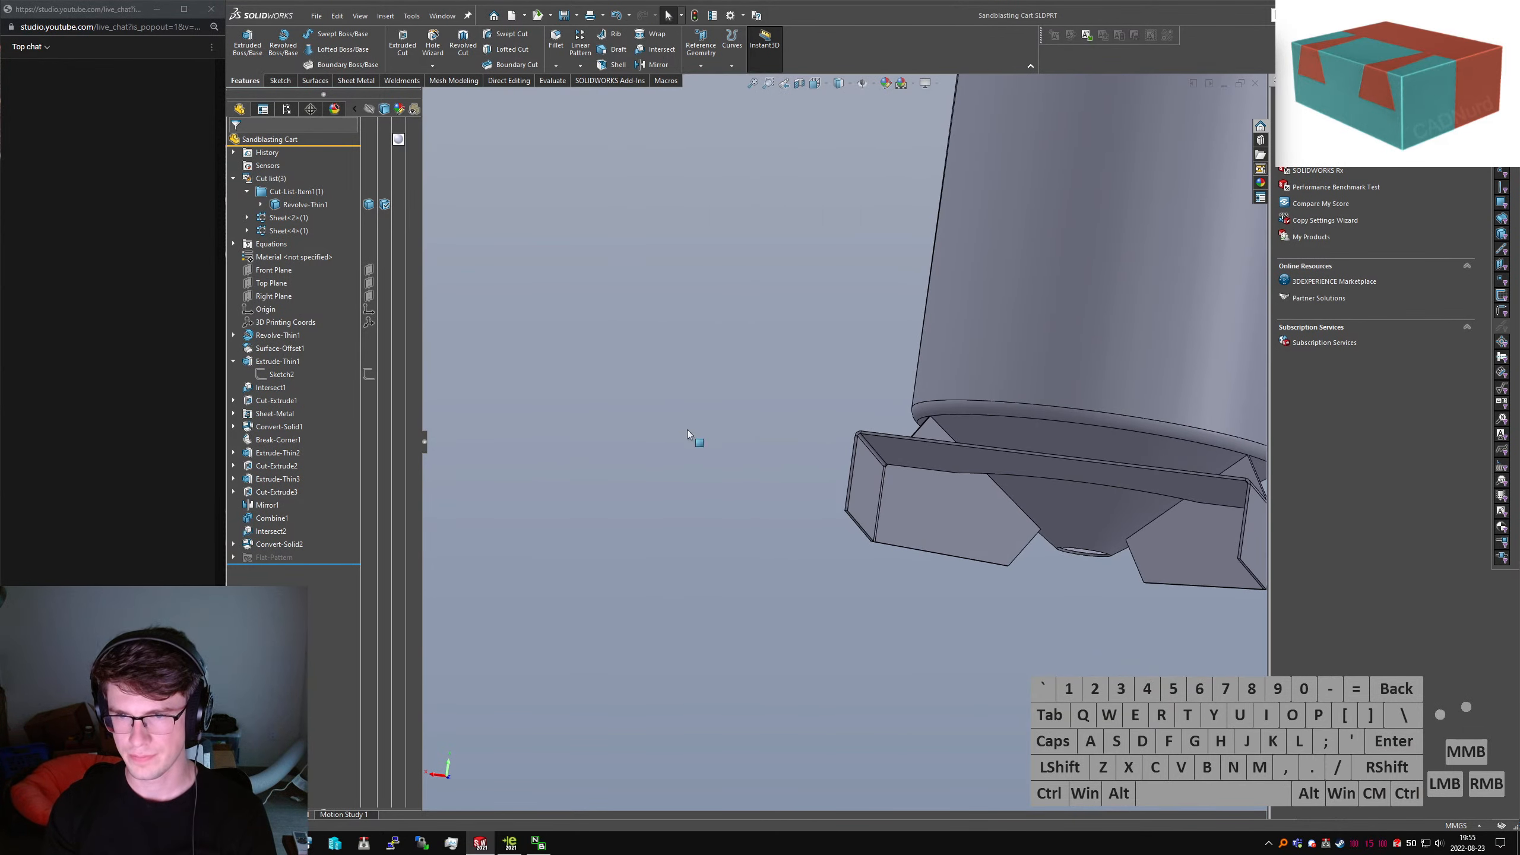
scroll(687, 430, up, 2)
scroll(1050, 481, down, 4)
middle_drag(1058, 462, 936, 572)
Clear the selection and start a new sketch through the 'sketch' command search
click(779, 604)
key(s)
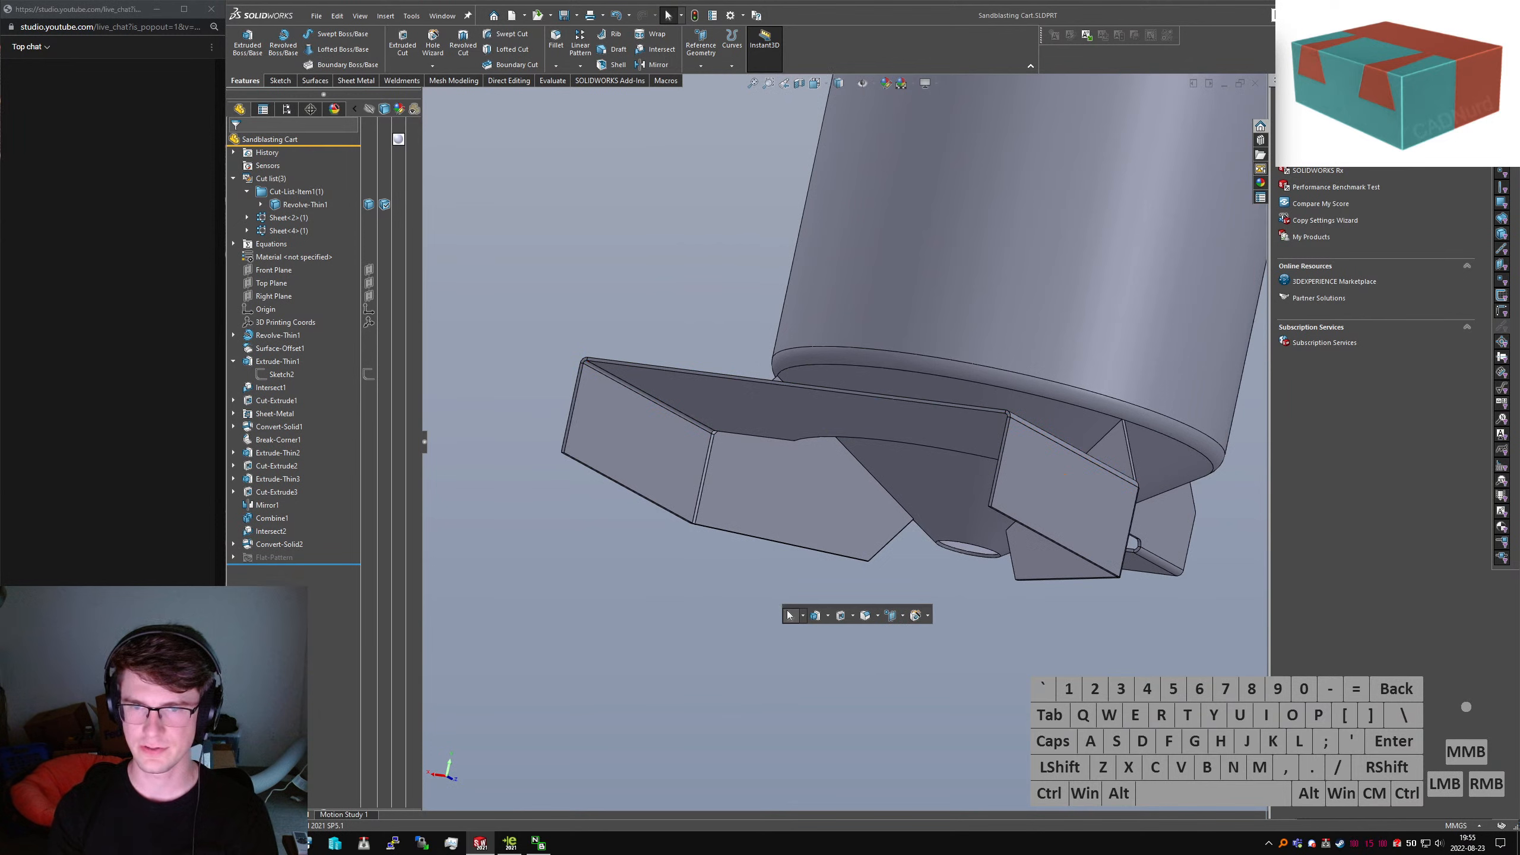
text(sketch)
key(Return)
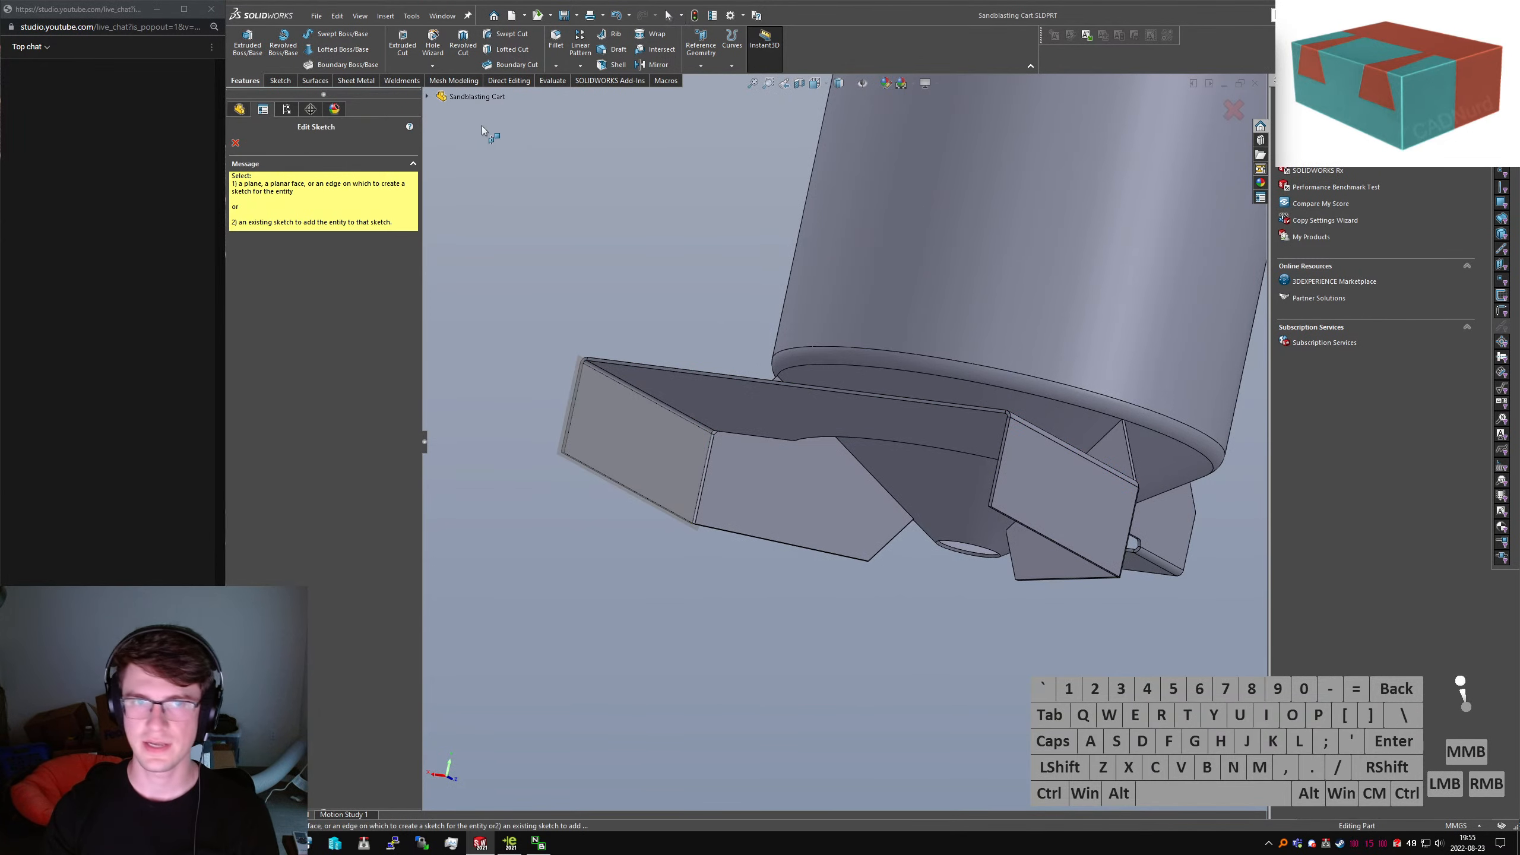
On the Right Plane, viewed normal, draw a line from the triangular gusset to the flat plate
click(428, 96)
click(479, 201)
key(ctrl+4)
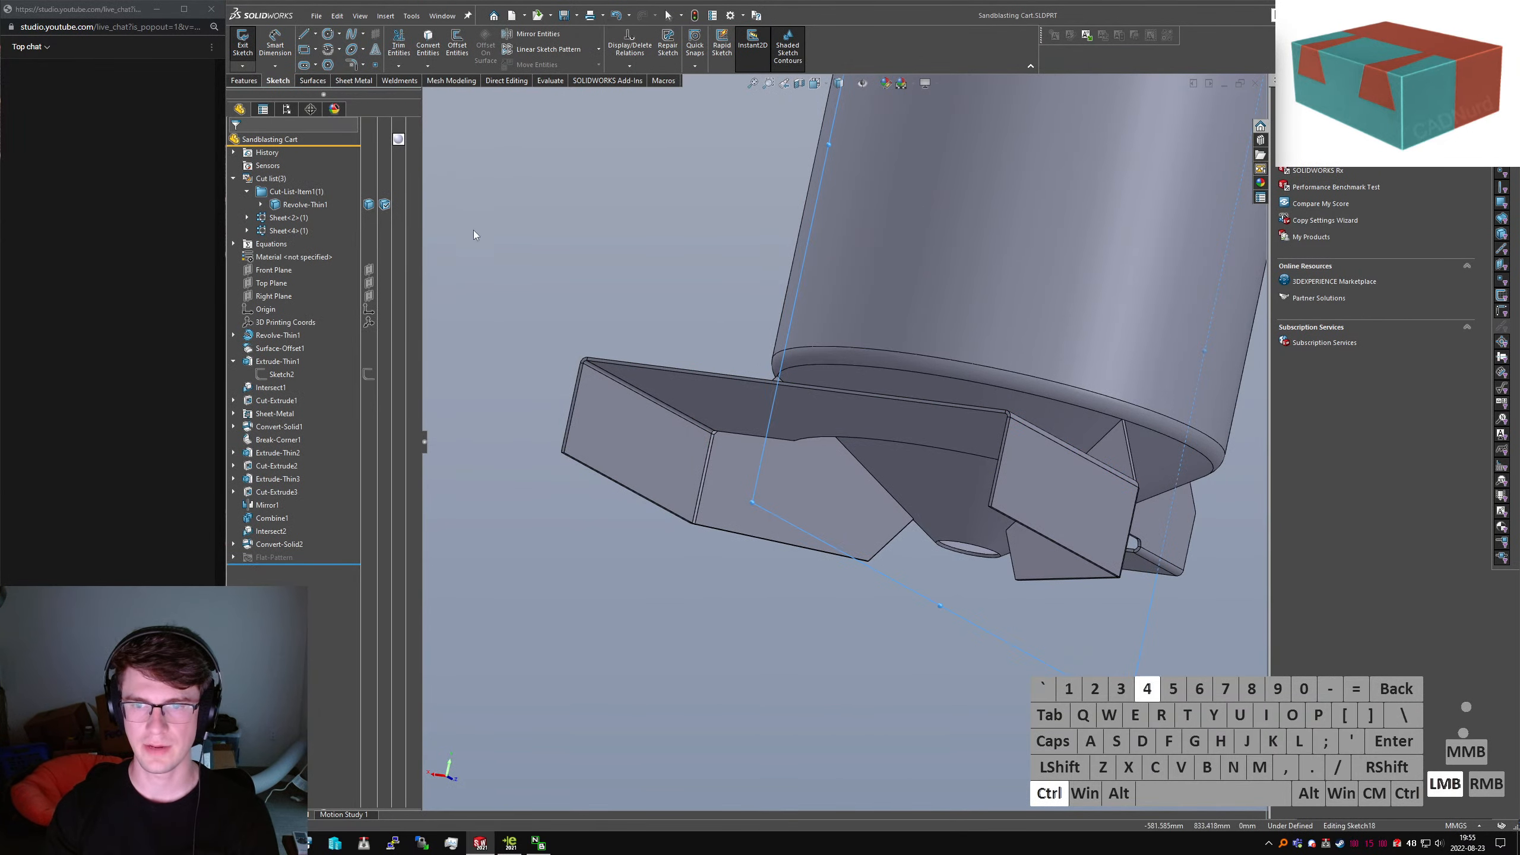
click(616, 727)
right_drag(616, 727, 778, 709)
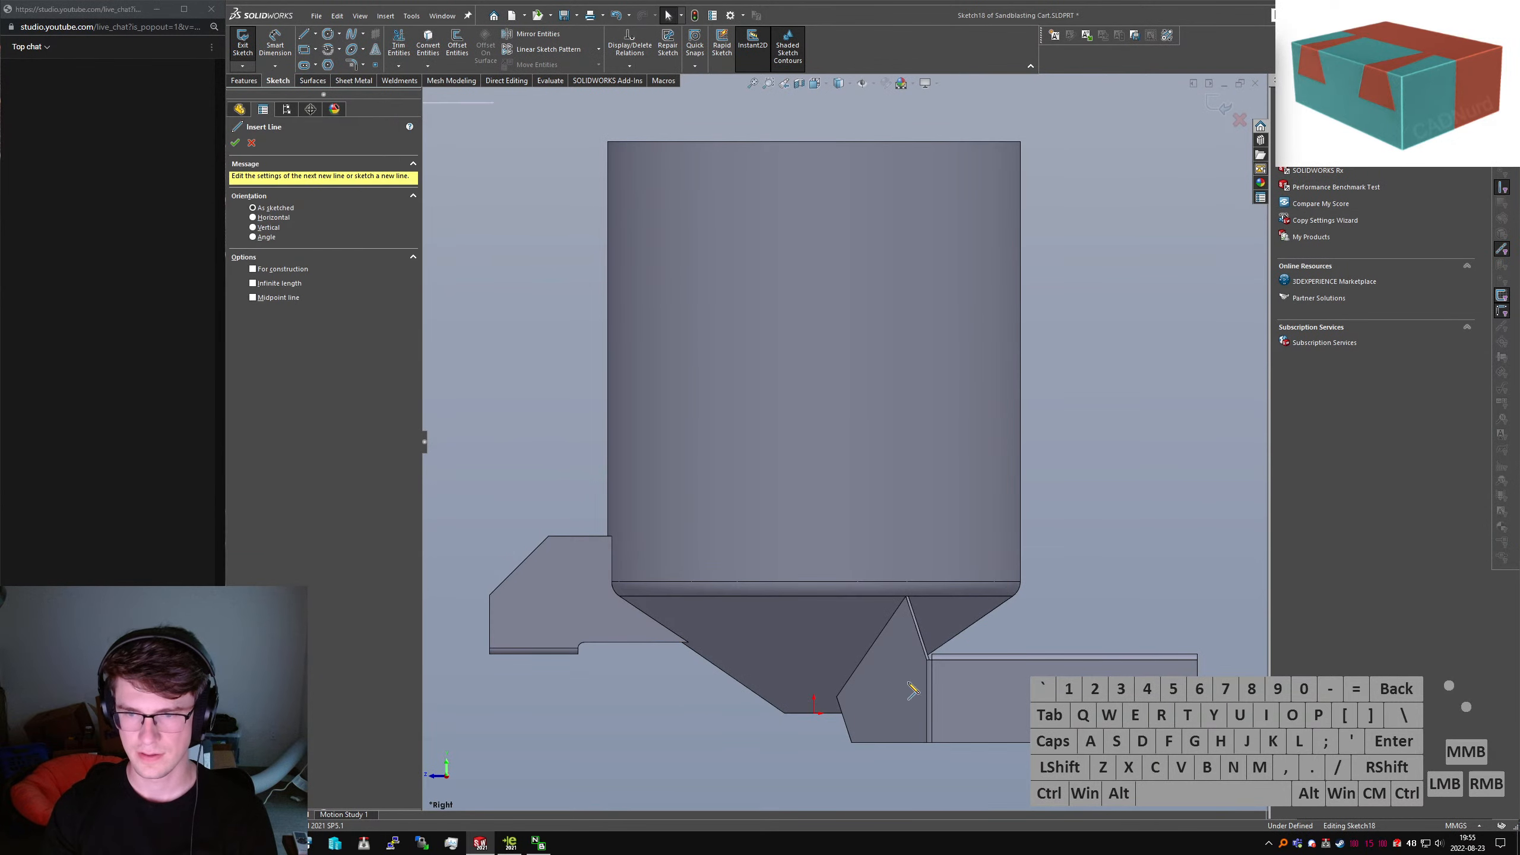
click(903, 698)
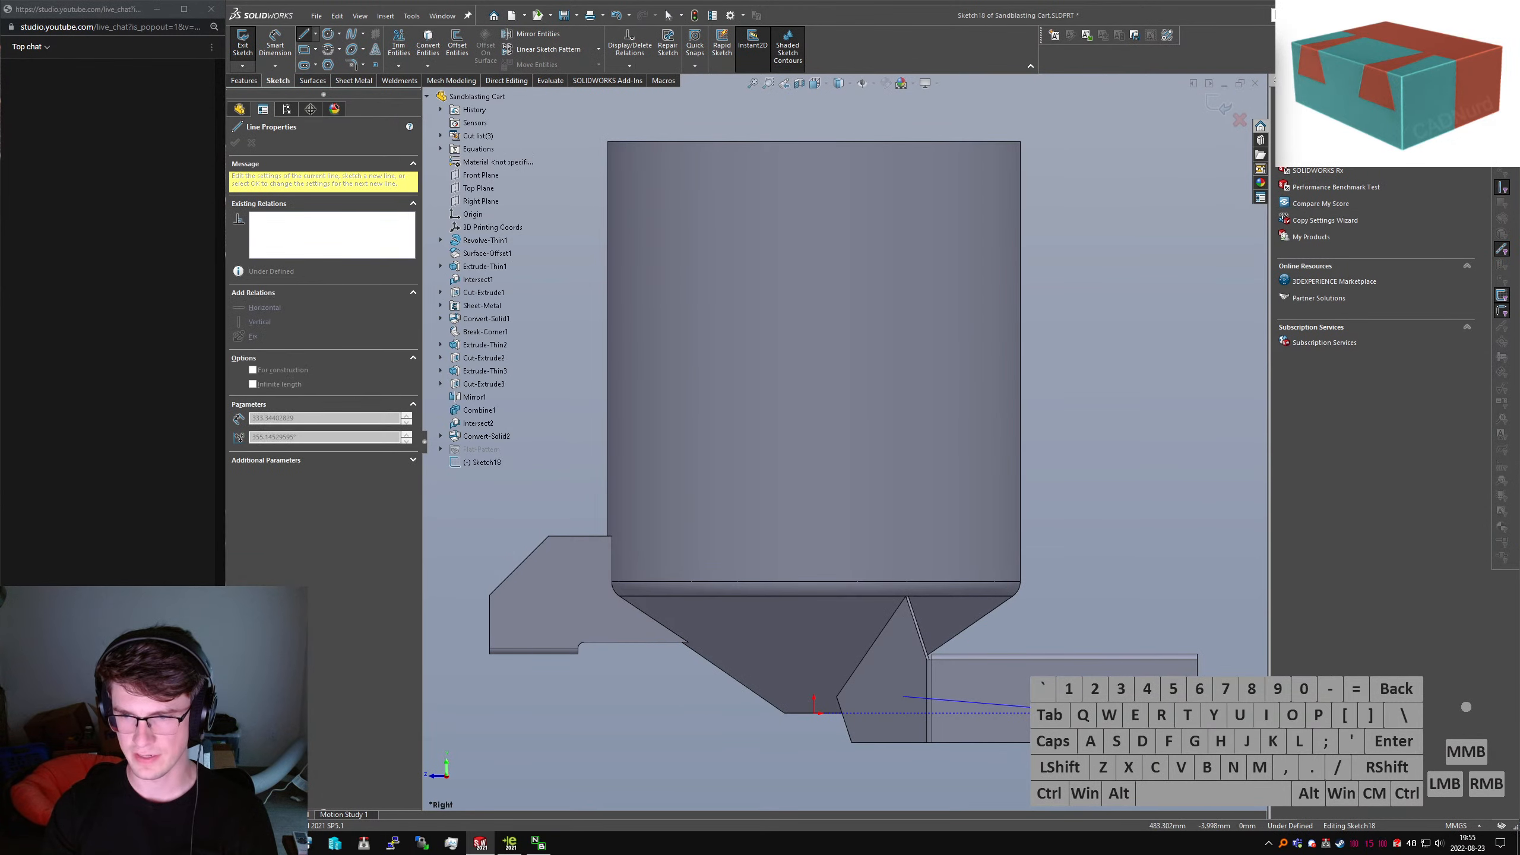
click(1149, 717)
key(Escape)
Drag the line's left endpoint further left onto the bracket
scroll(980, 679, down, 2)
scroll(980, 680, up, 4)
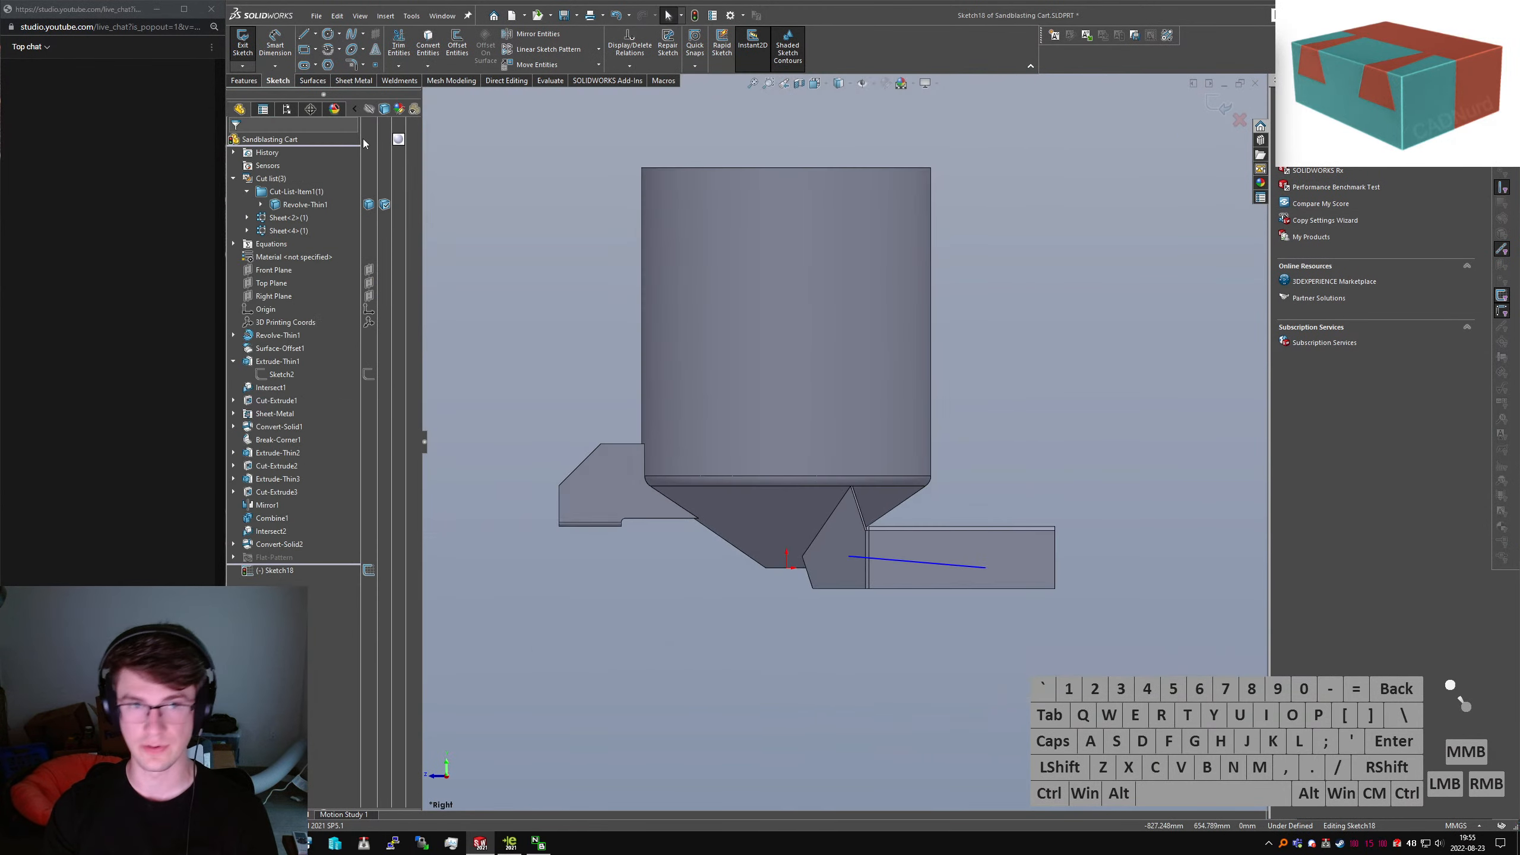
scroll(907, 549, down, 3)
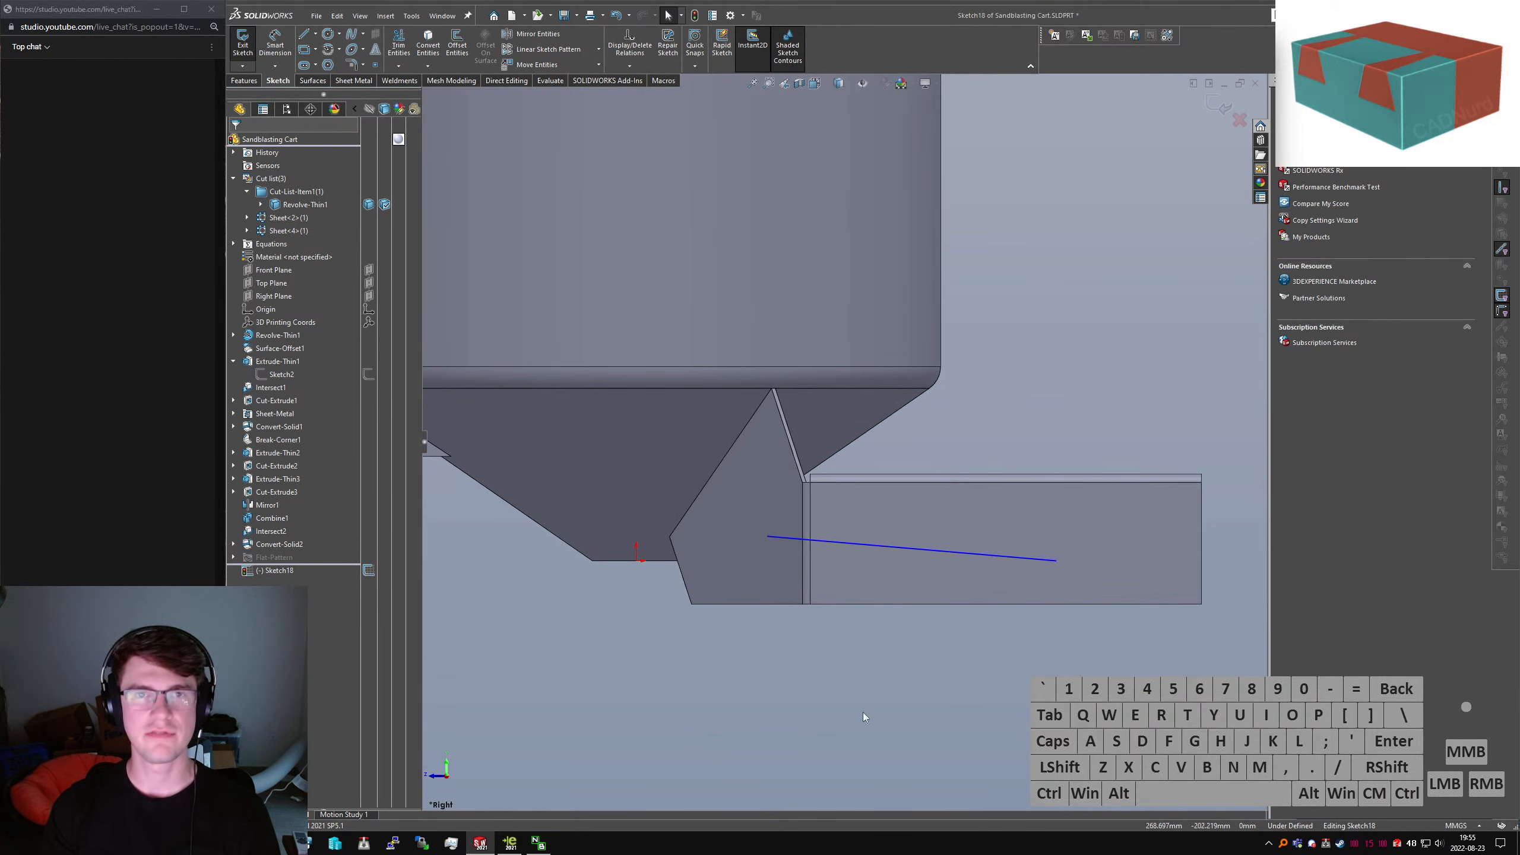
click(778, 537)
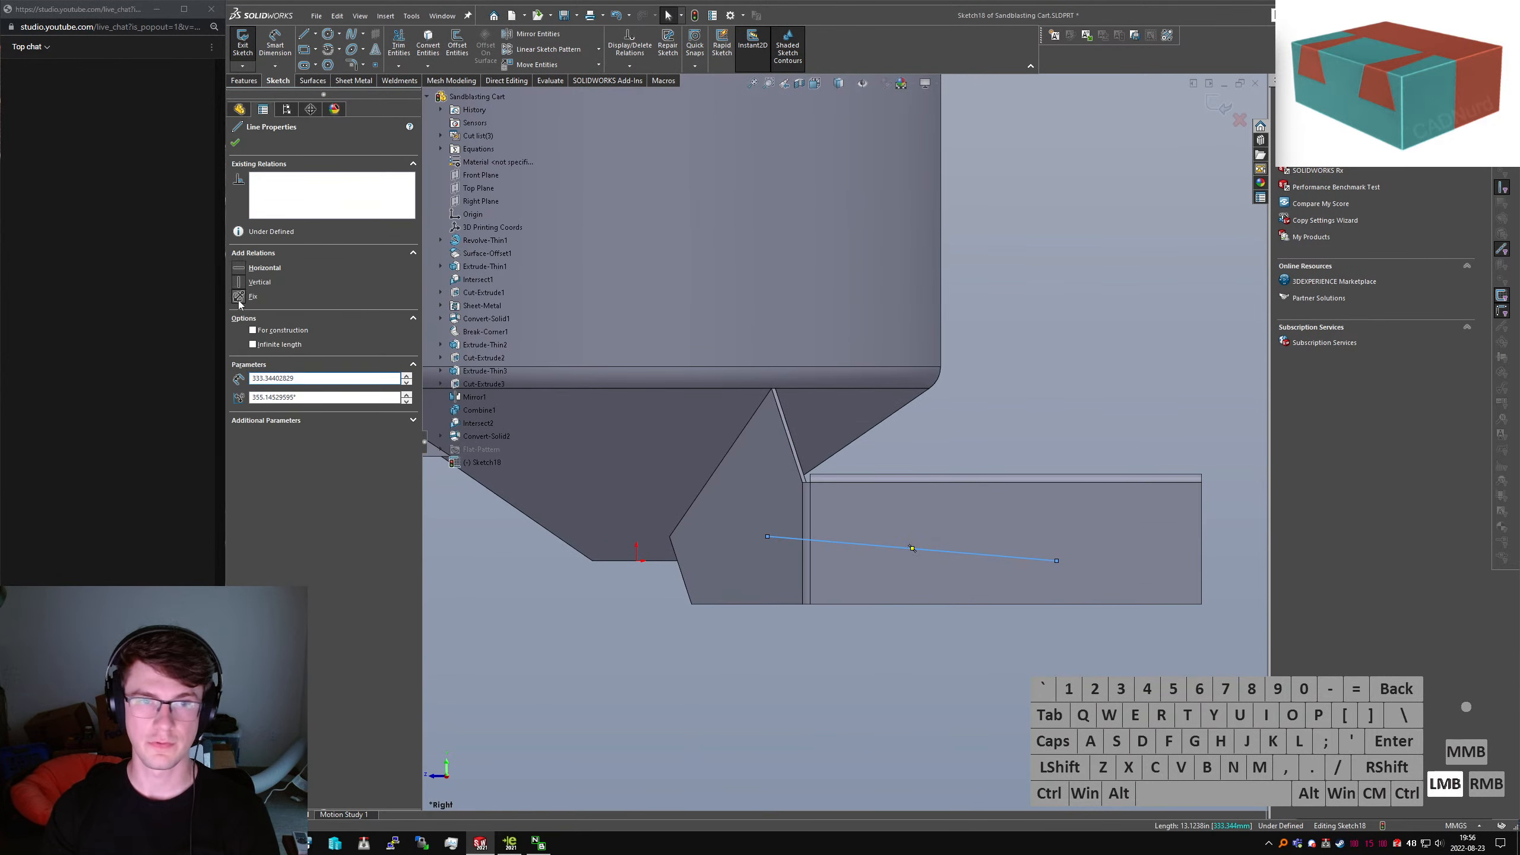
click(848, 635)
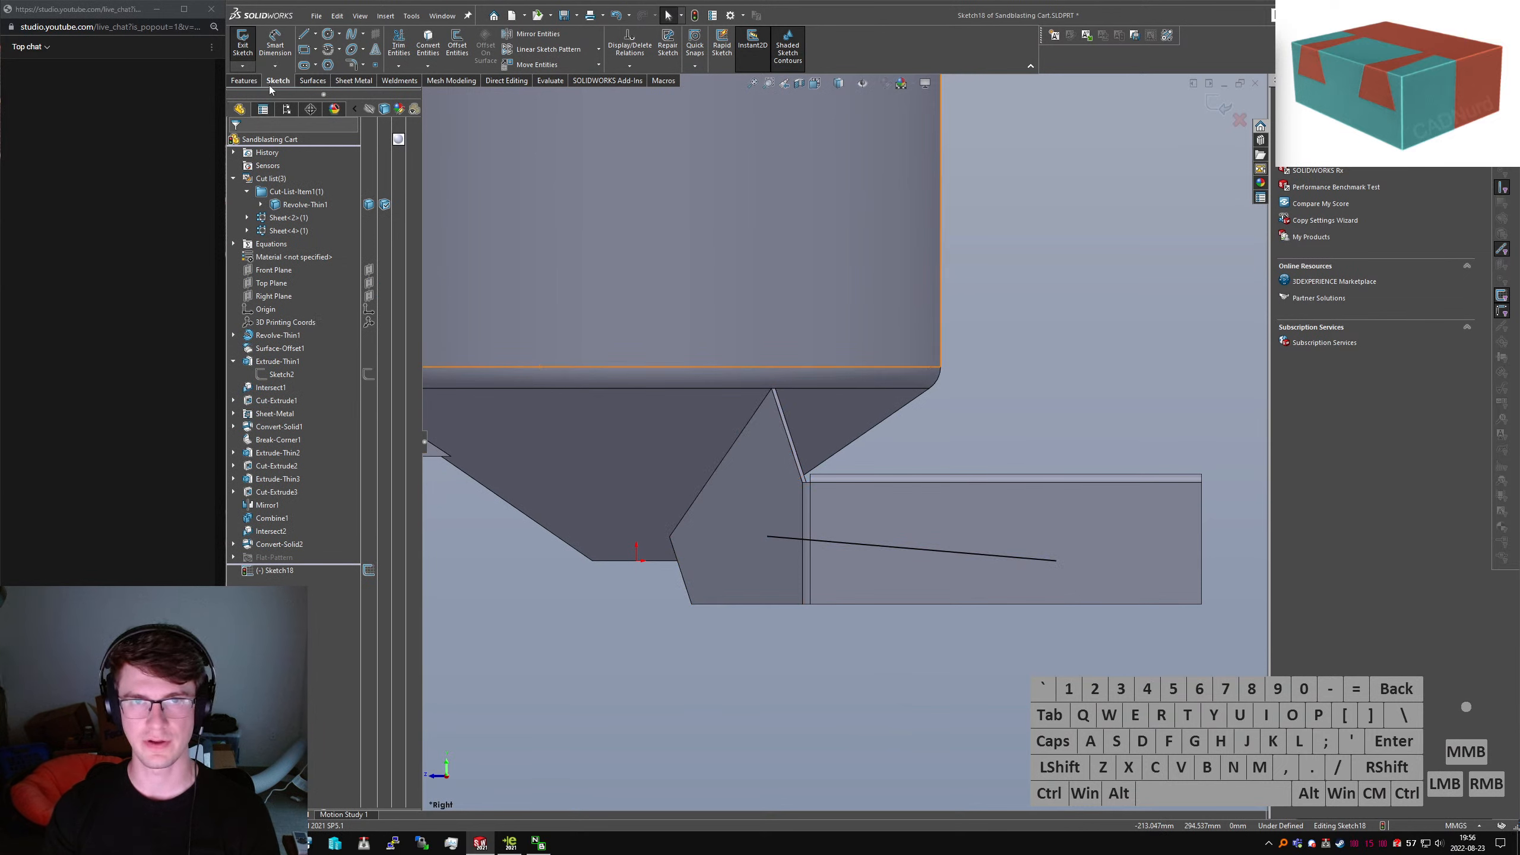
click(768, 537)
drag(777, 539, 723, 537)
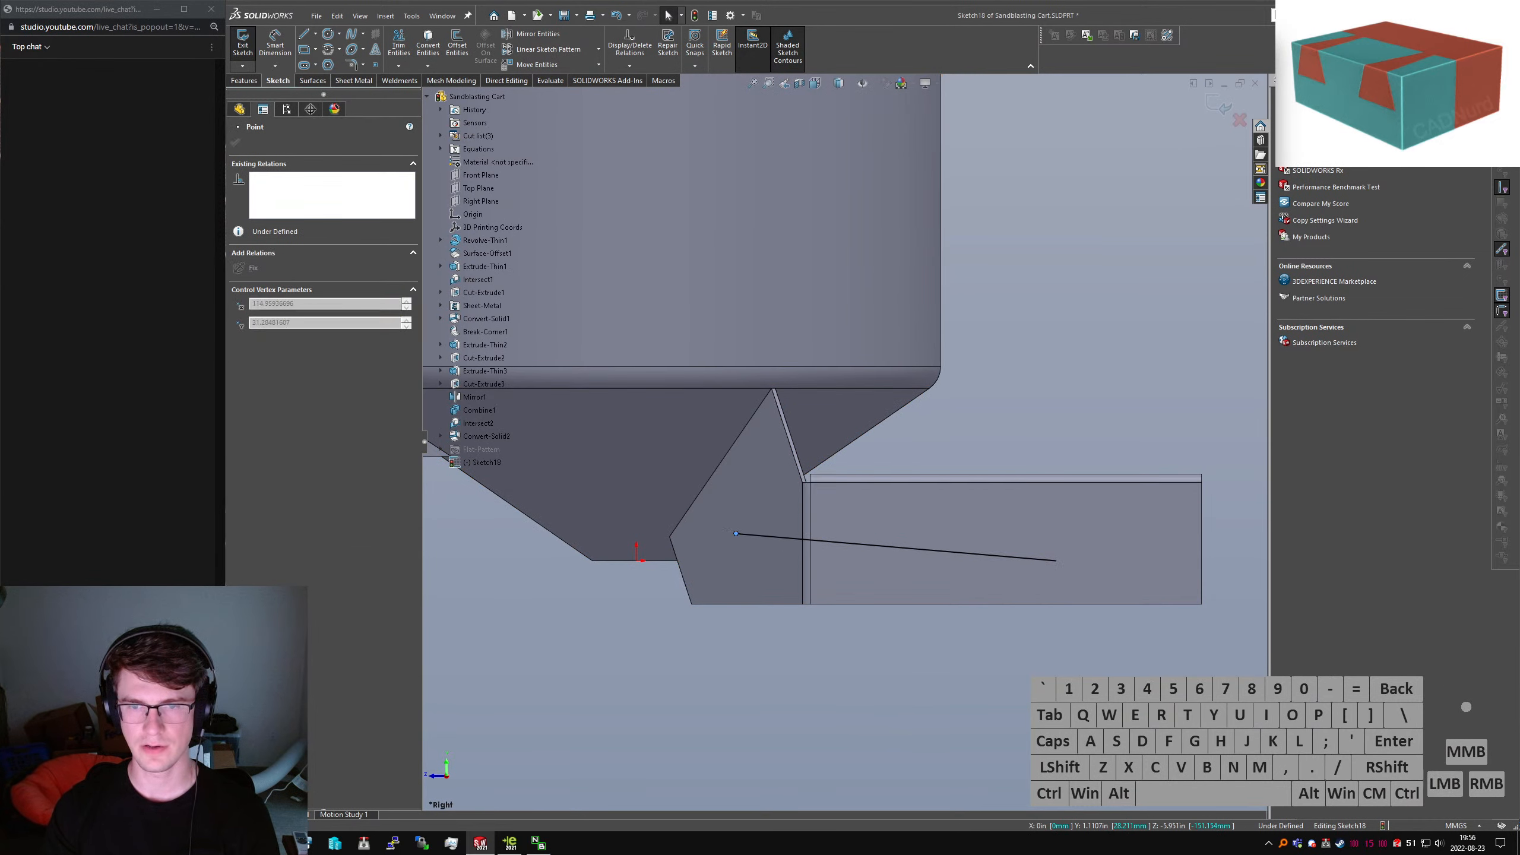
click(814, 669)
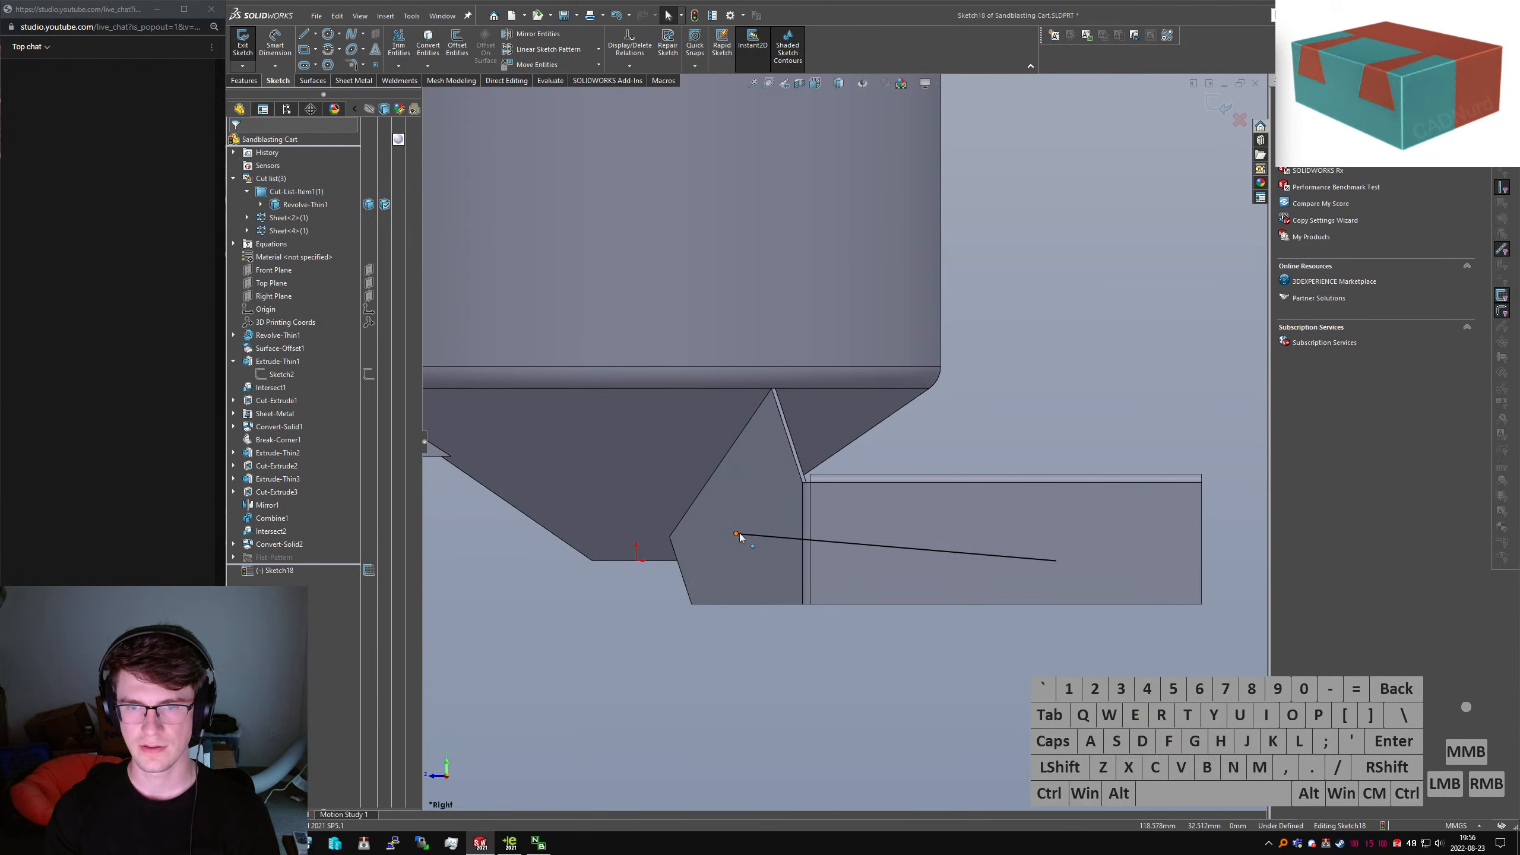
drag(738, 535, 721, 533)
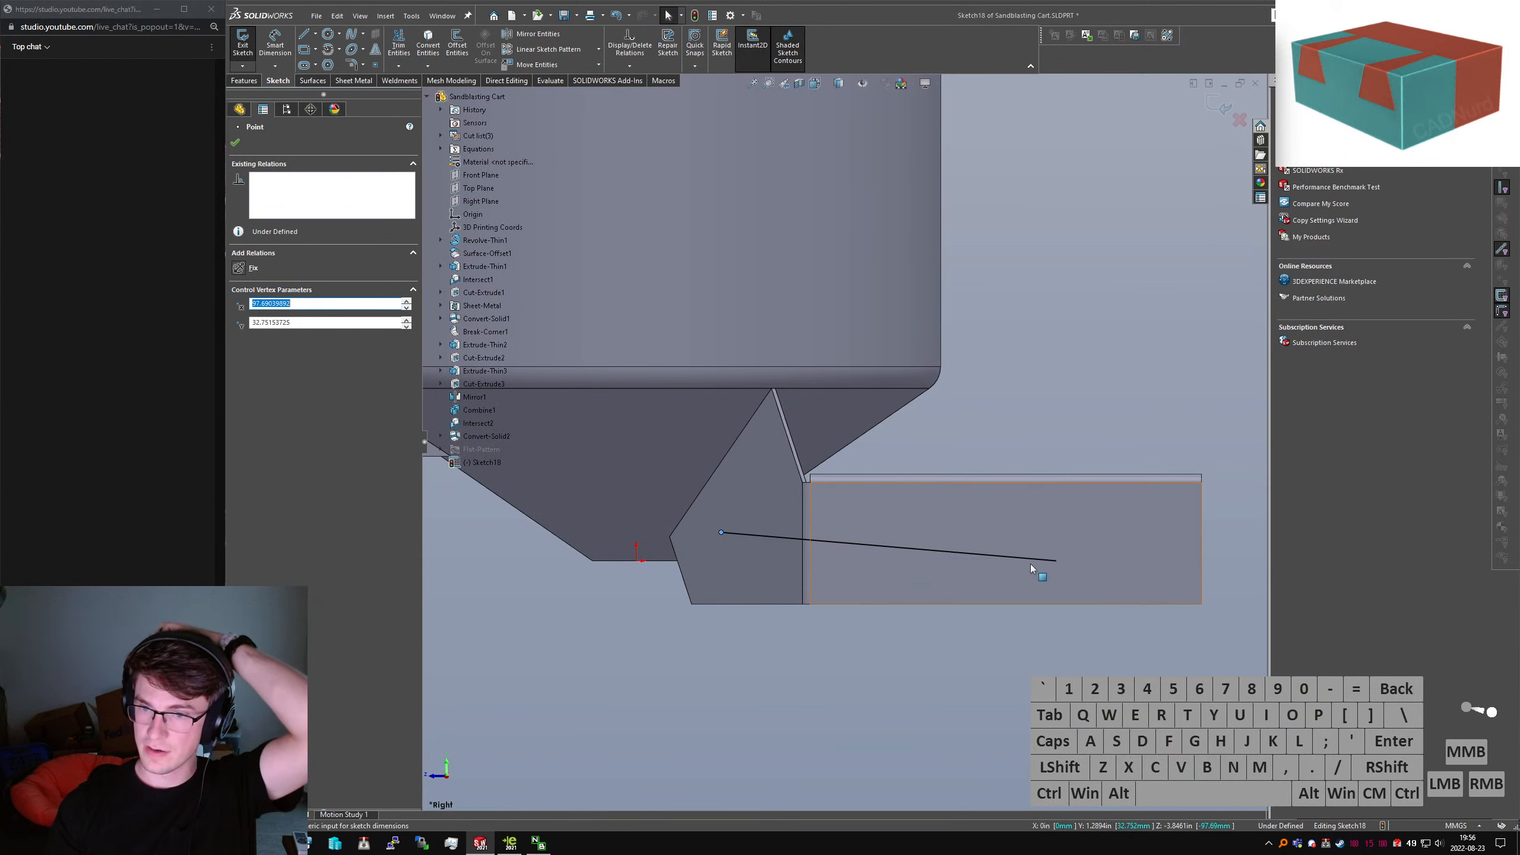
click(245, 80)
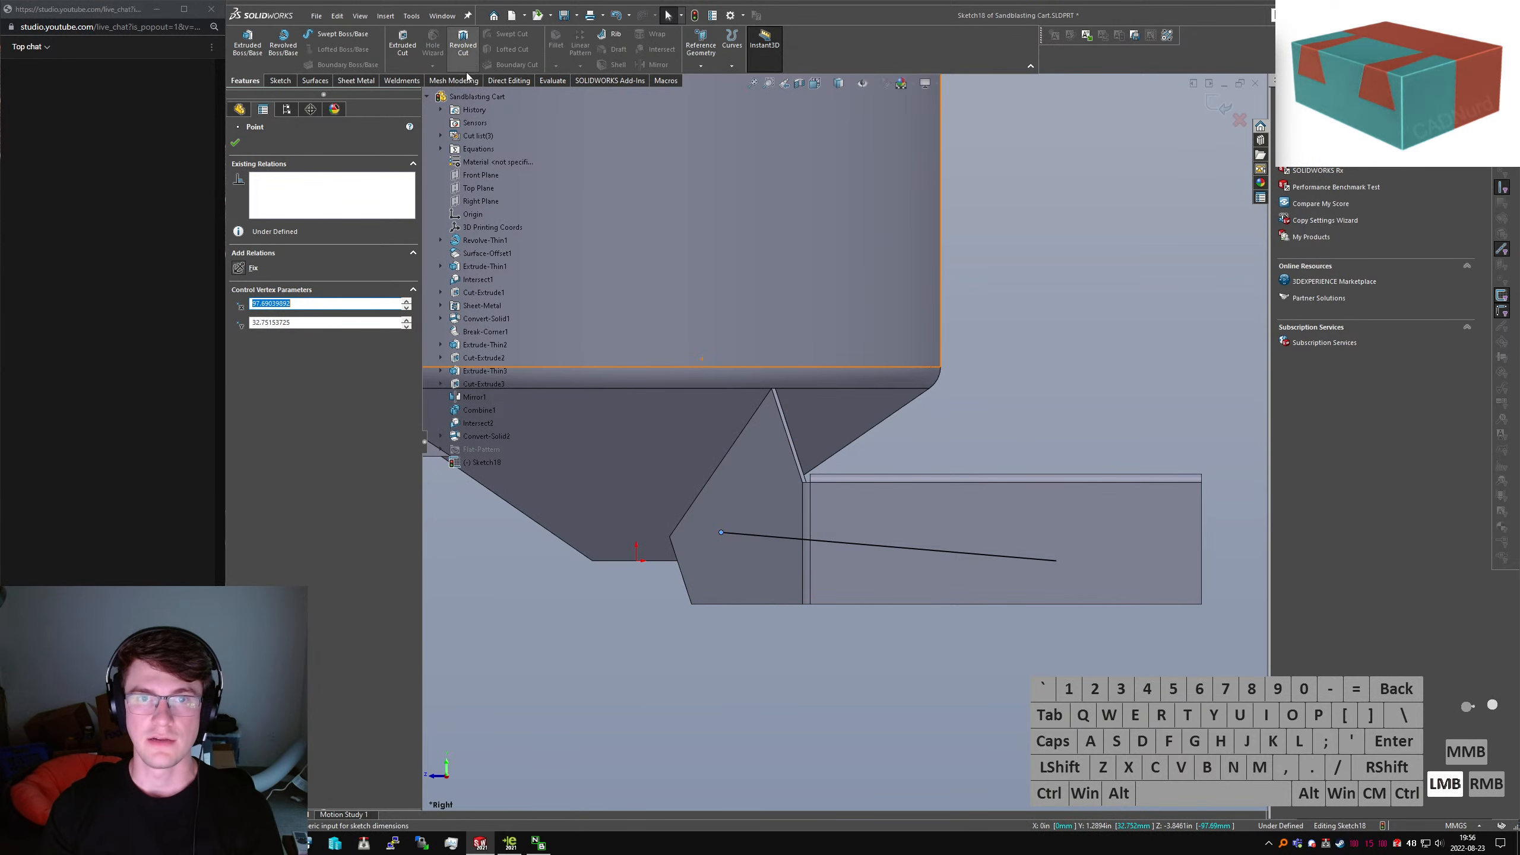
Create a Base Flange from Sketch18 extending Up To Surface to the bracket faces in both directions
click(360, 81)
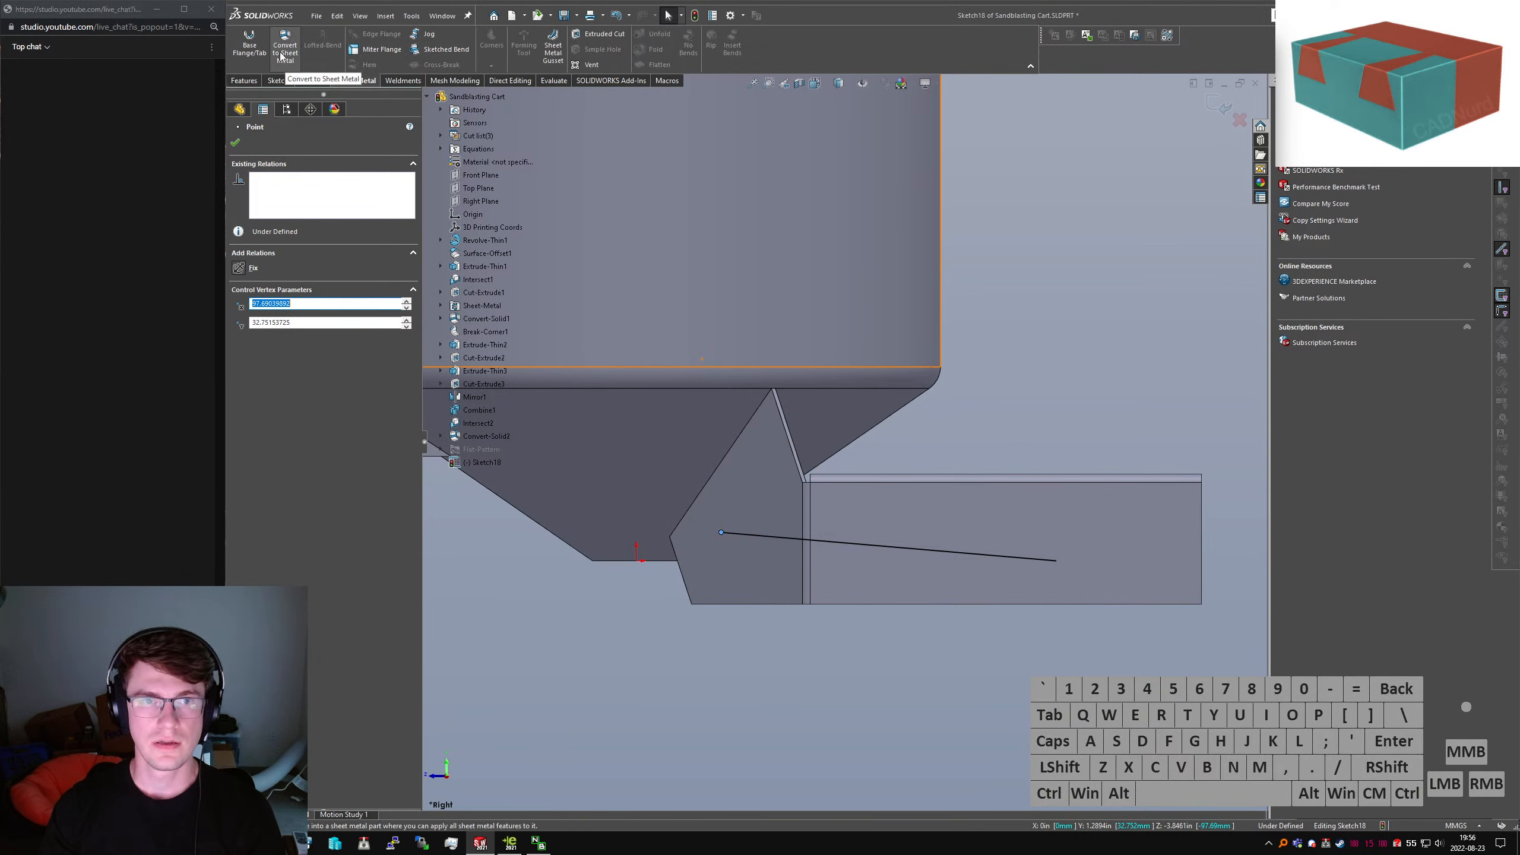
click(248, 53)
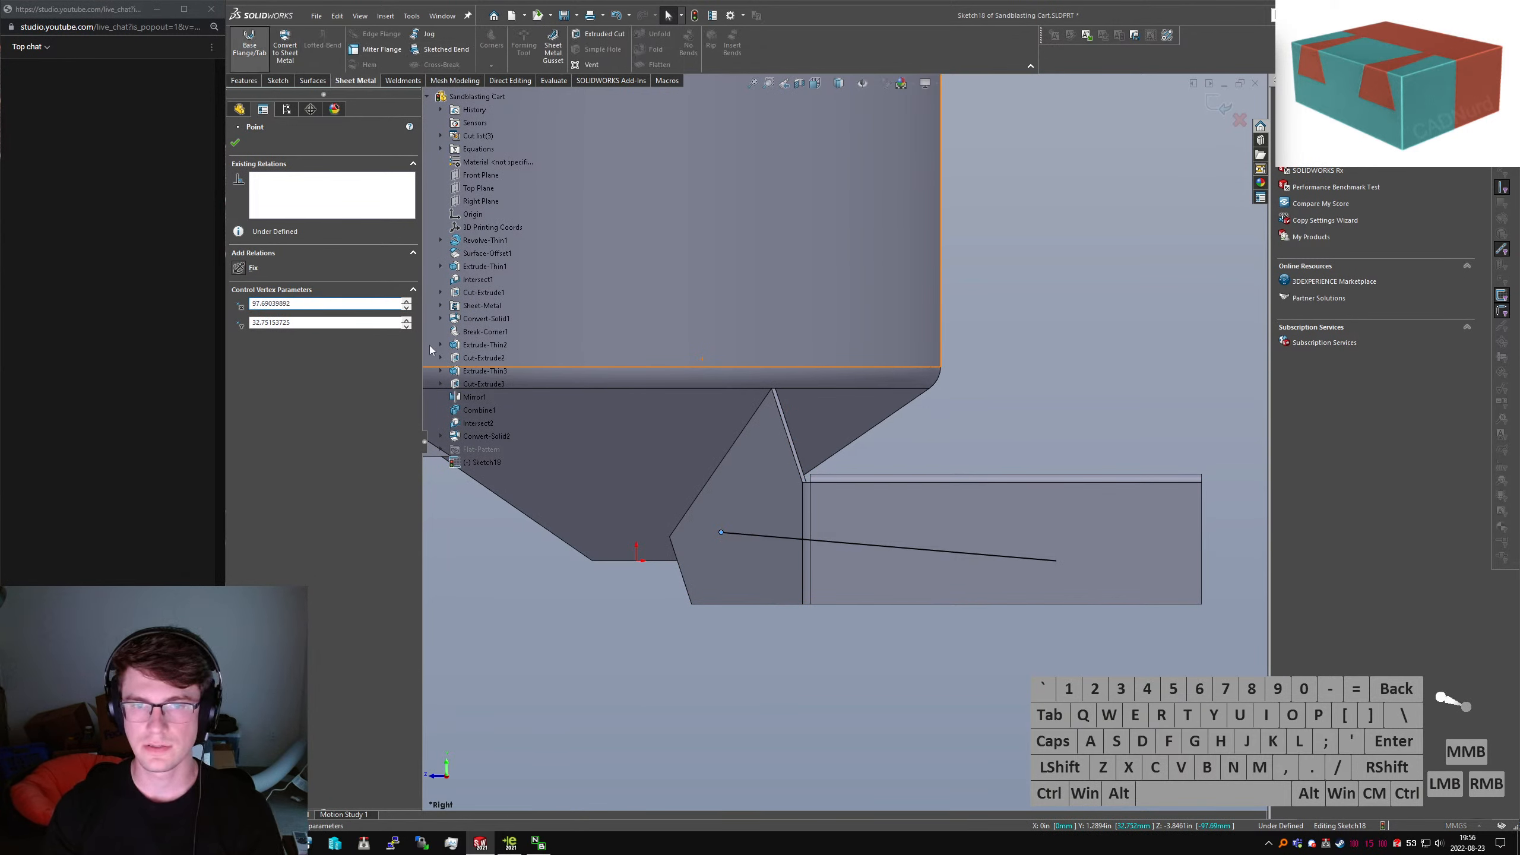
click(323, 179)
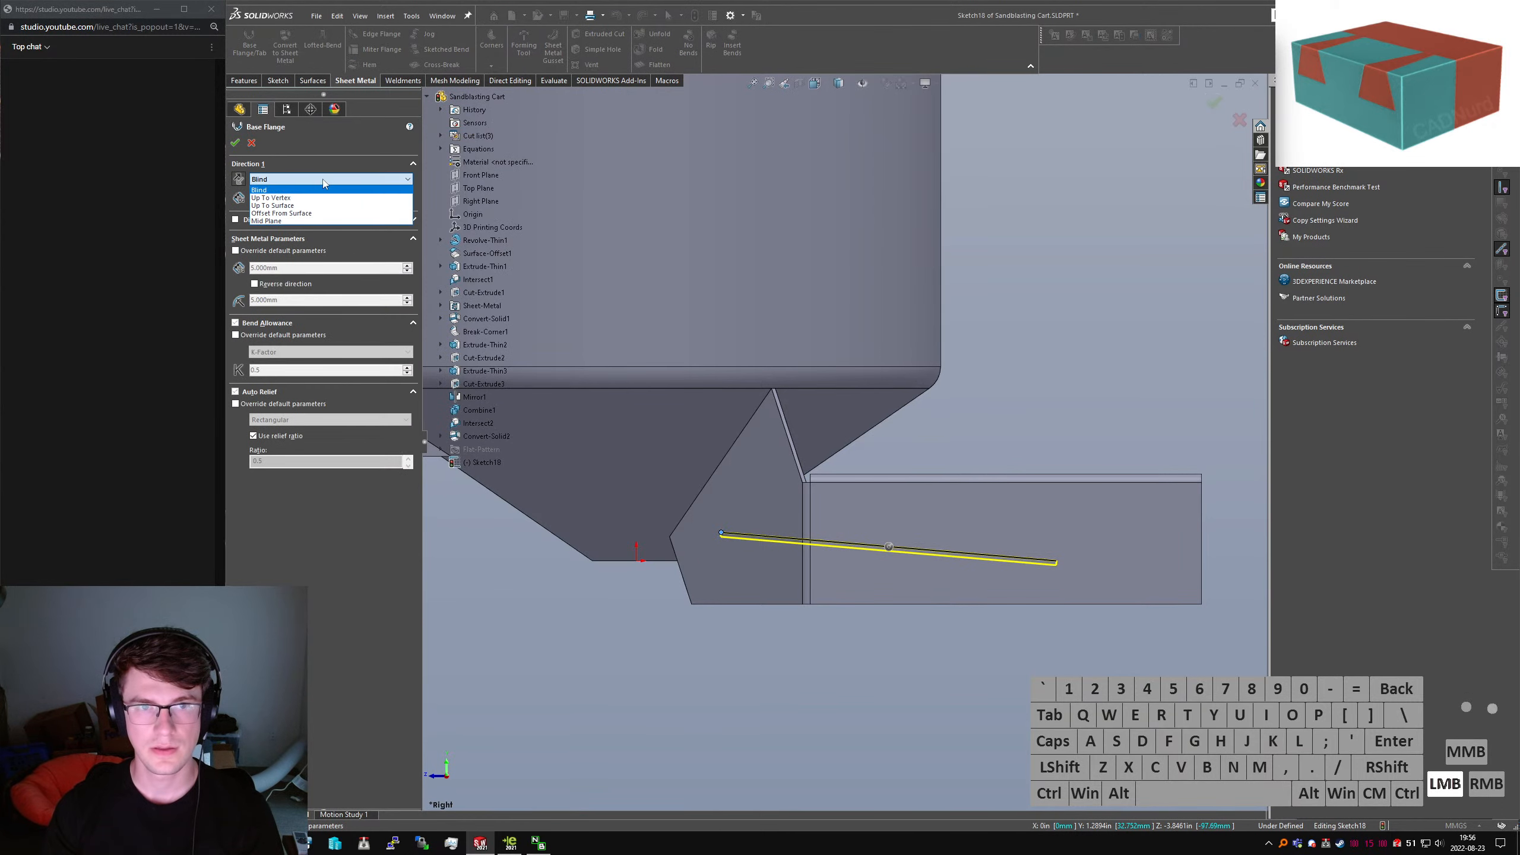
click(309, 205)
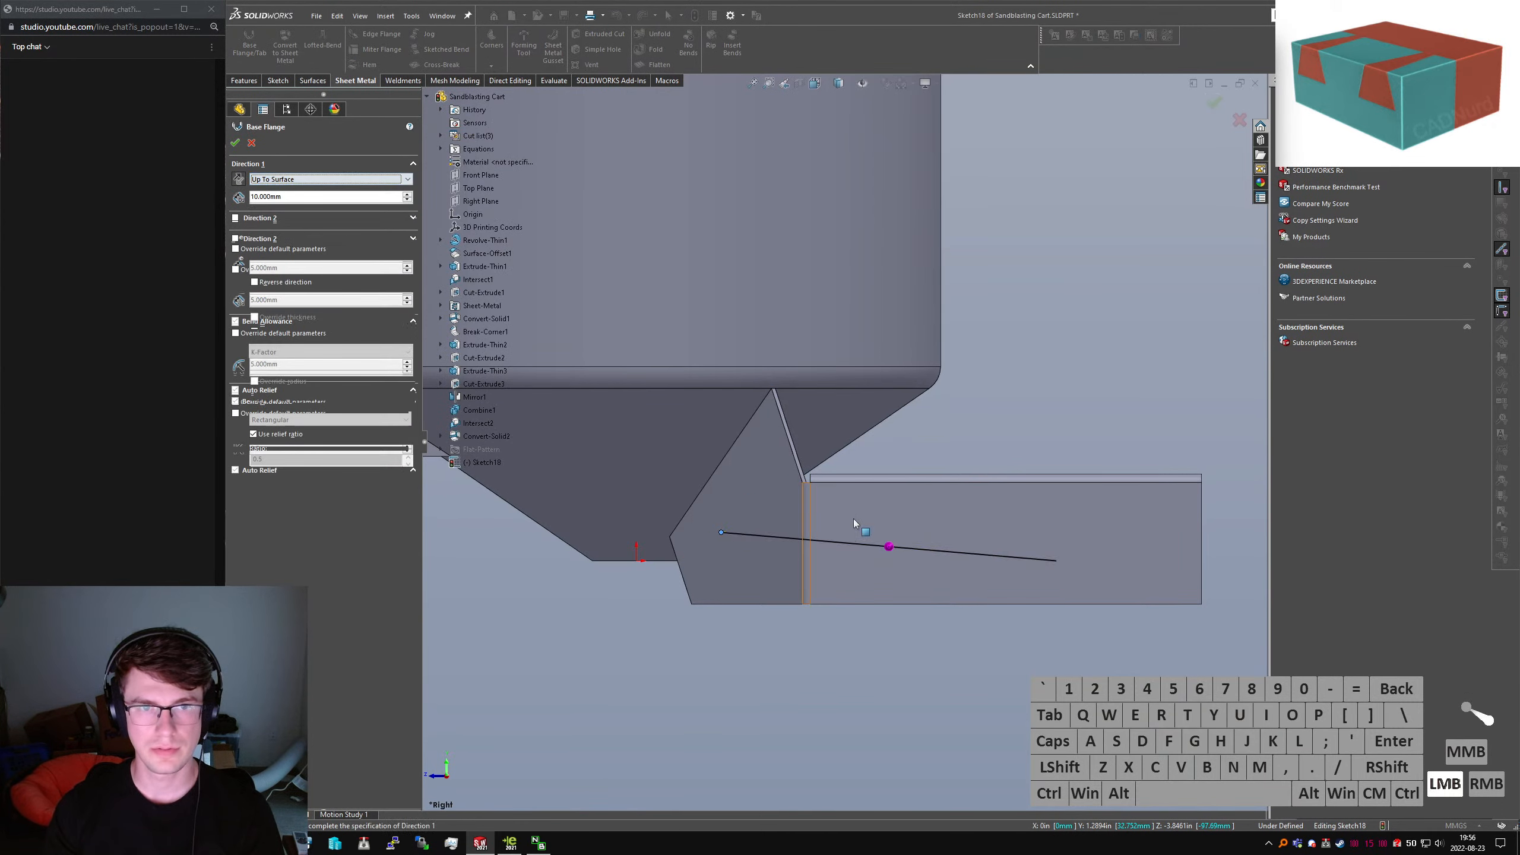
middle_drag(853, 518, 775, 265)
scroll(870, 413, up, 3)
click(864, 429)
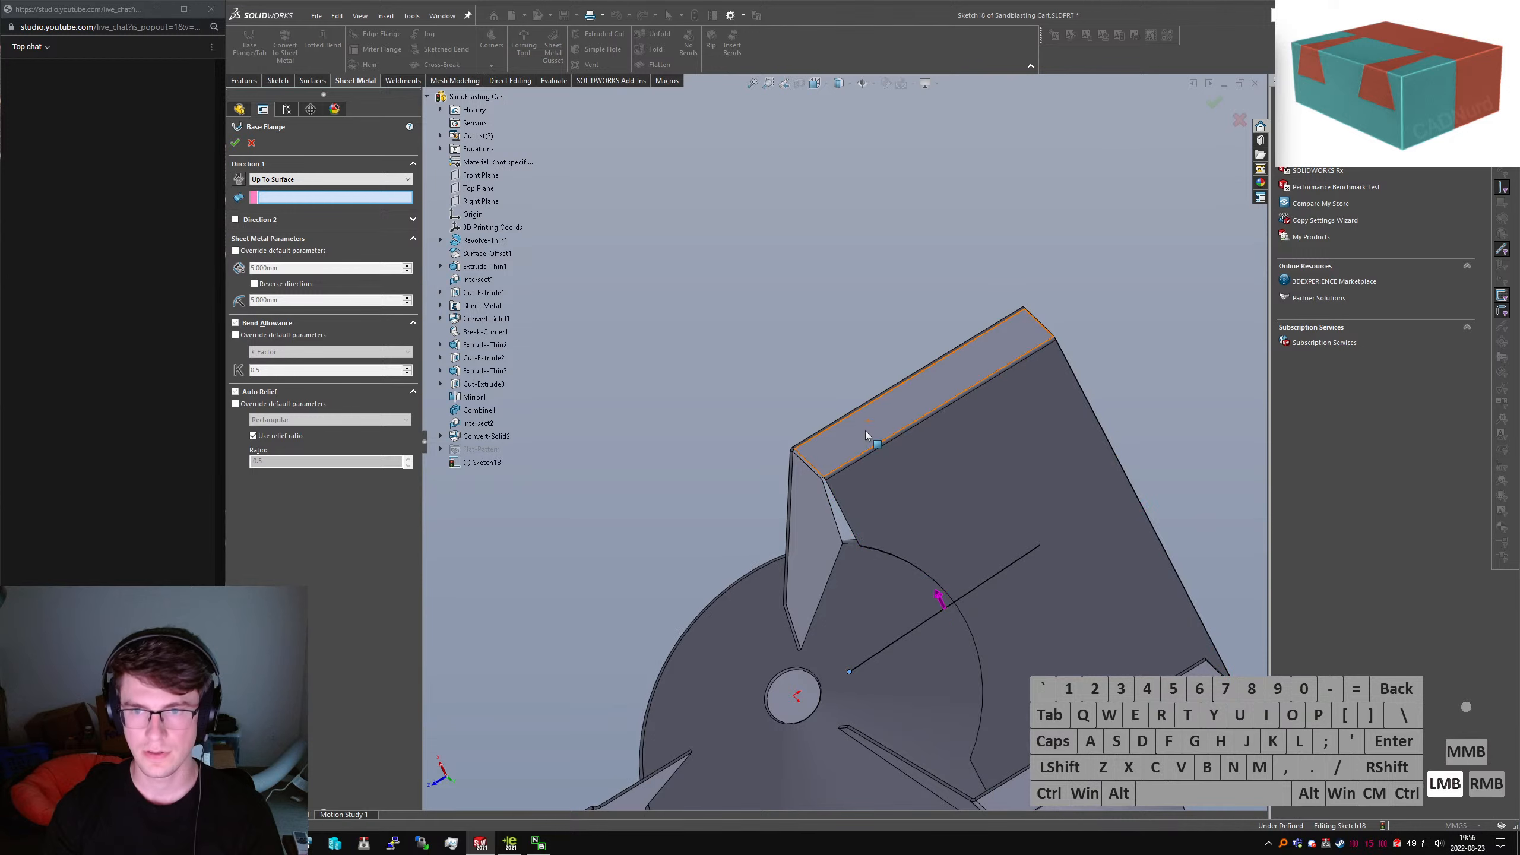
middle_drag(865, 430, 953, 587)
click(235, 219)
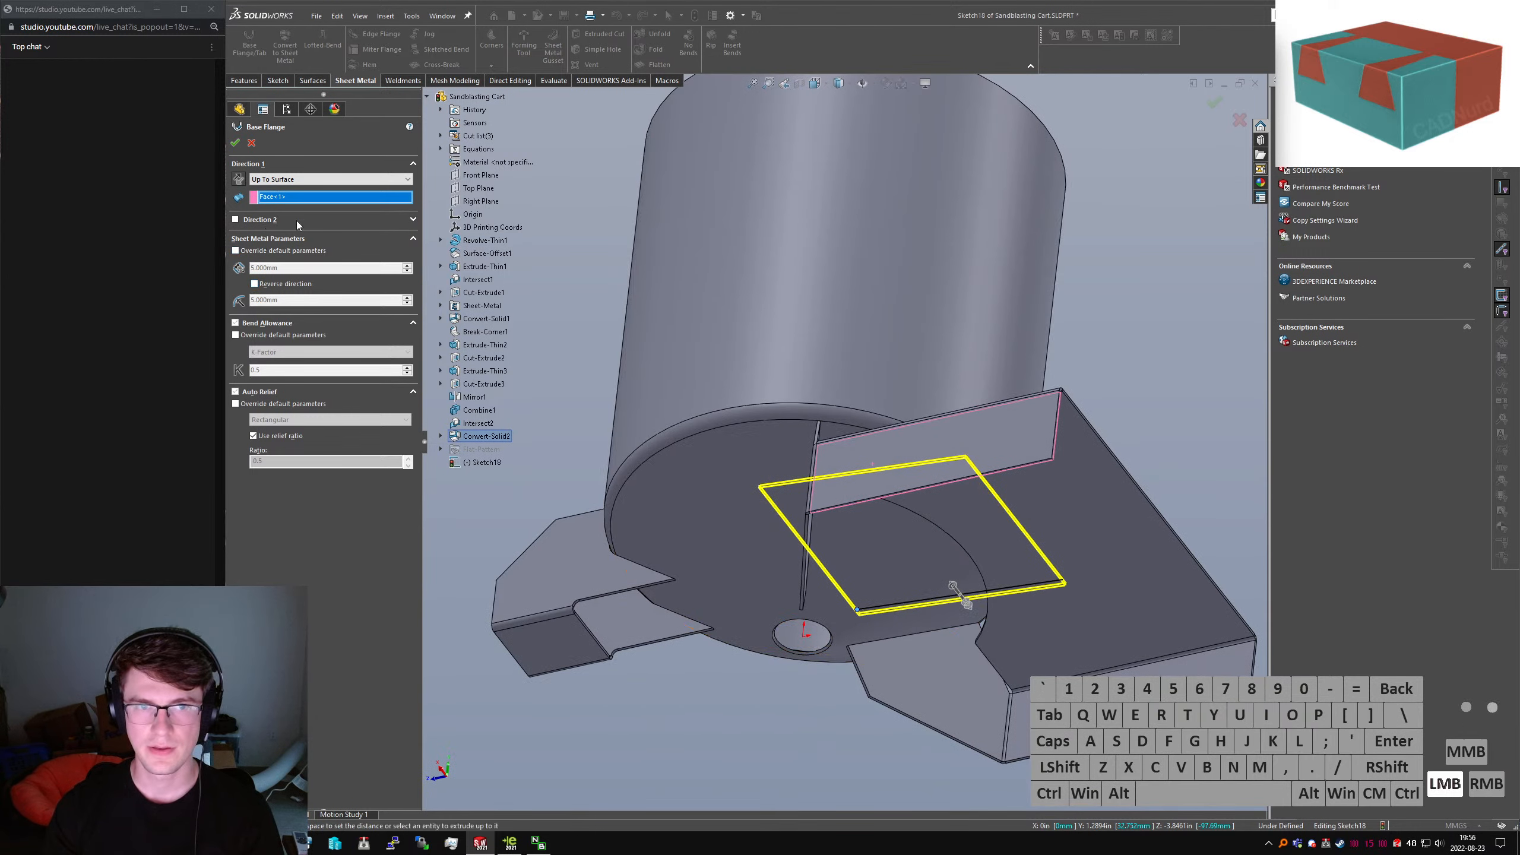
click(1022, 694)
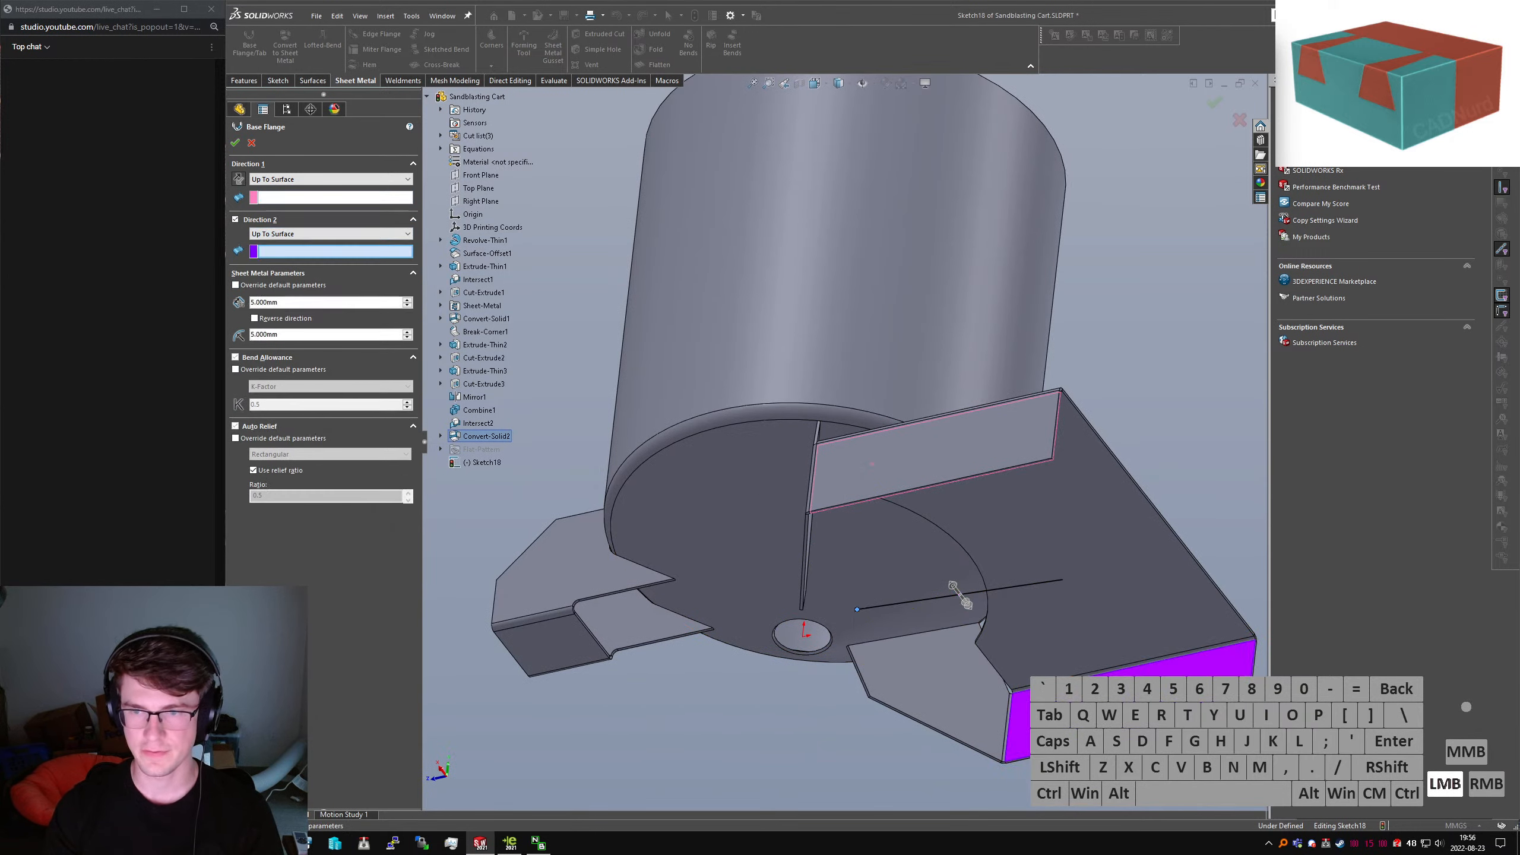
click(235, 144)
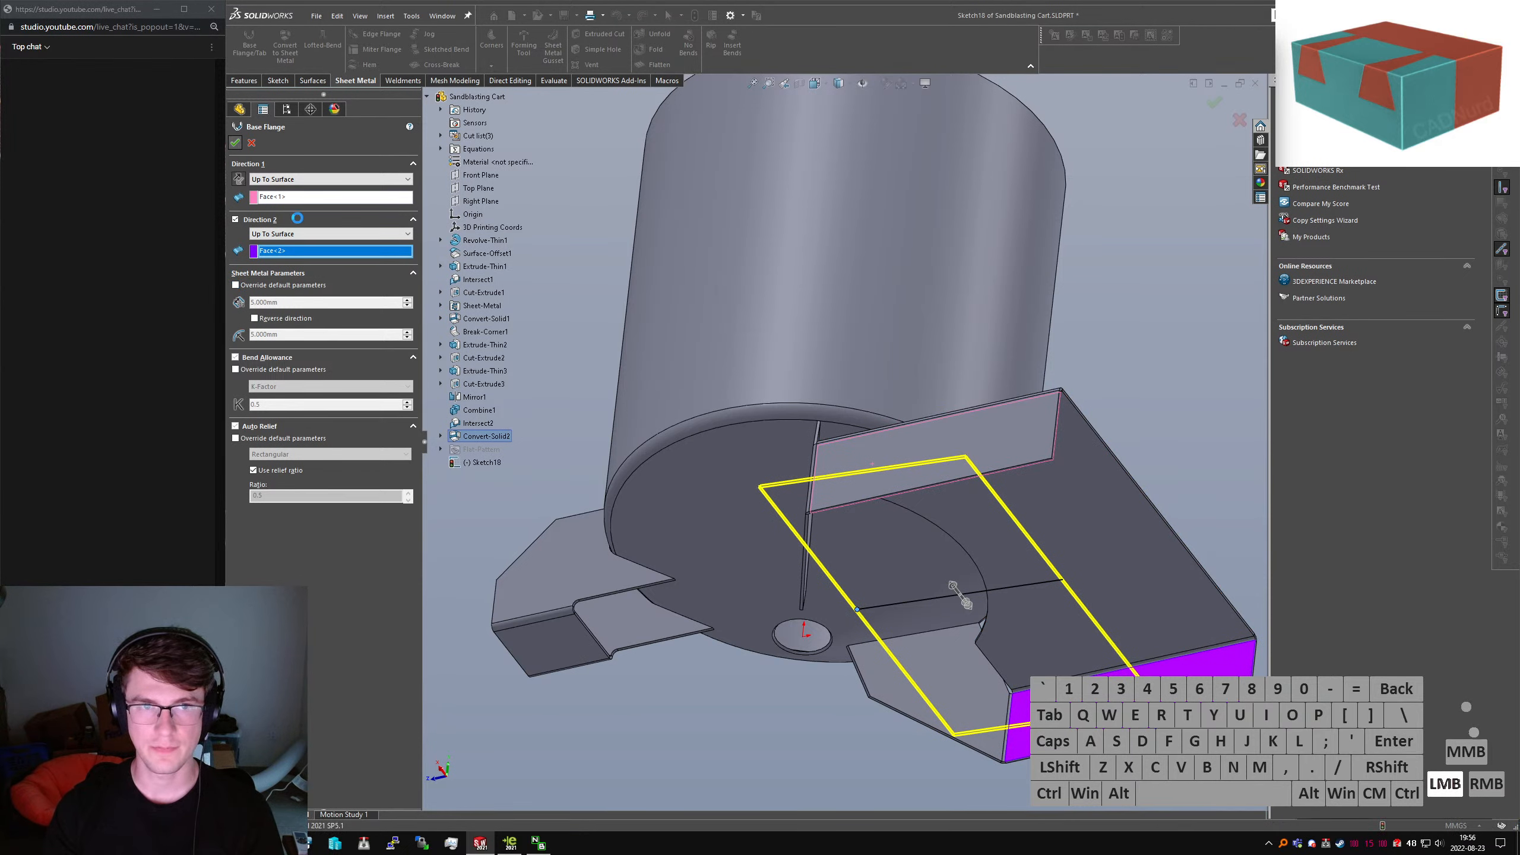
Orbit the model to inspect the new Base-Flange2 plate
click(1126, 416)
scroll(1024, 439, up, 3)
scroll(961, 458, down, 3)
middle_drag(937, 450, 1108, 389)
click(1126, 383)
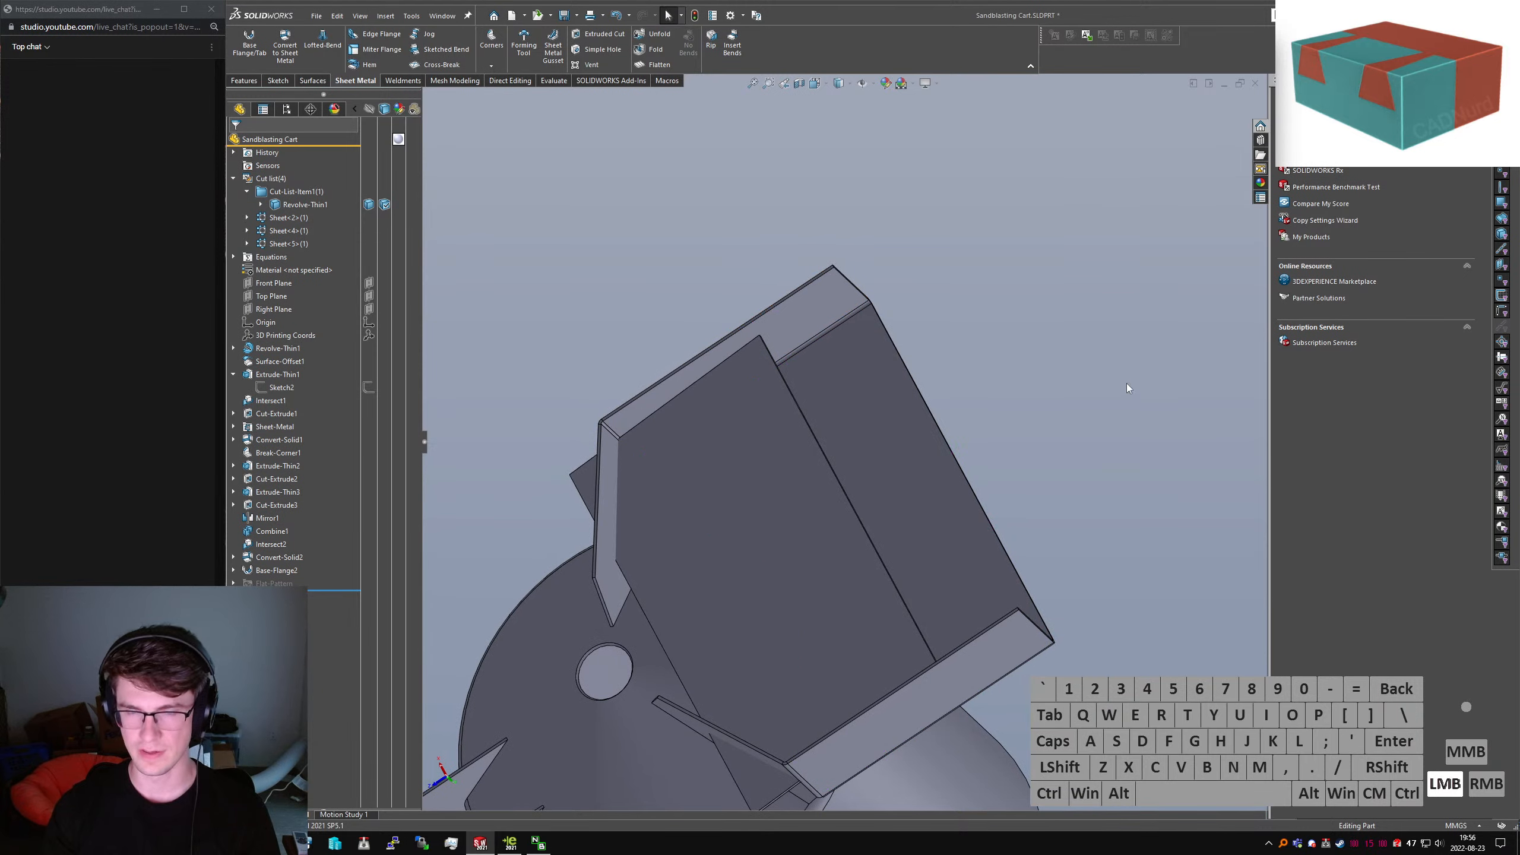
key(s)
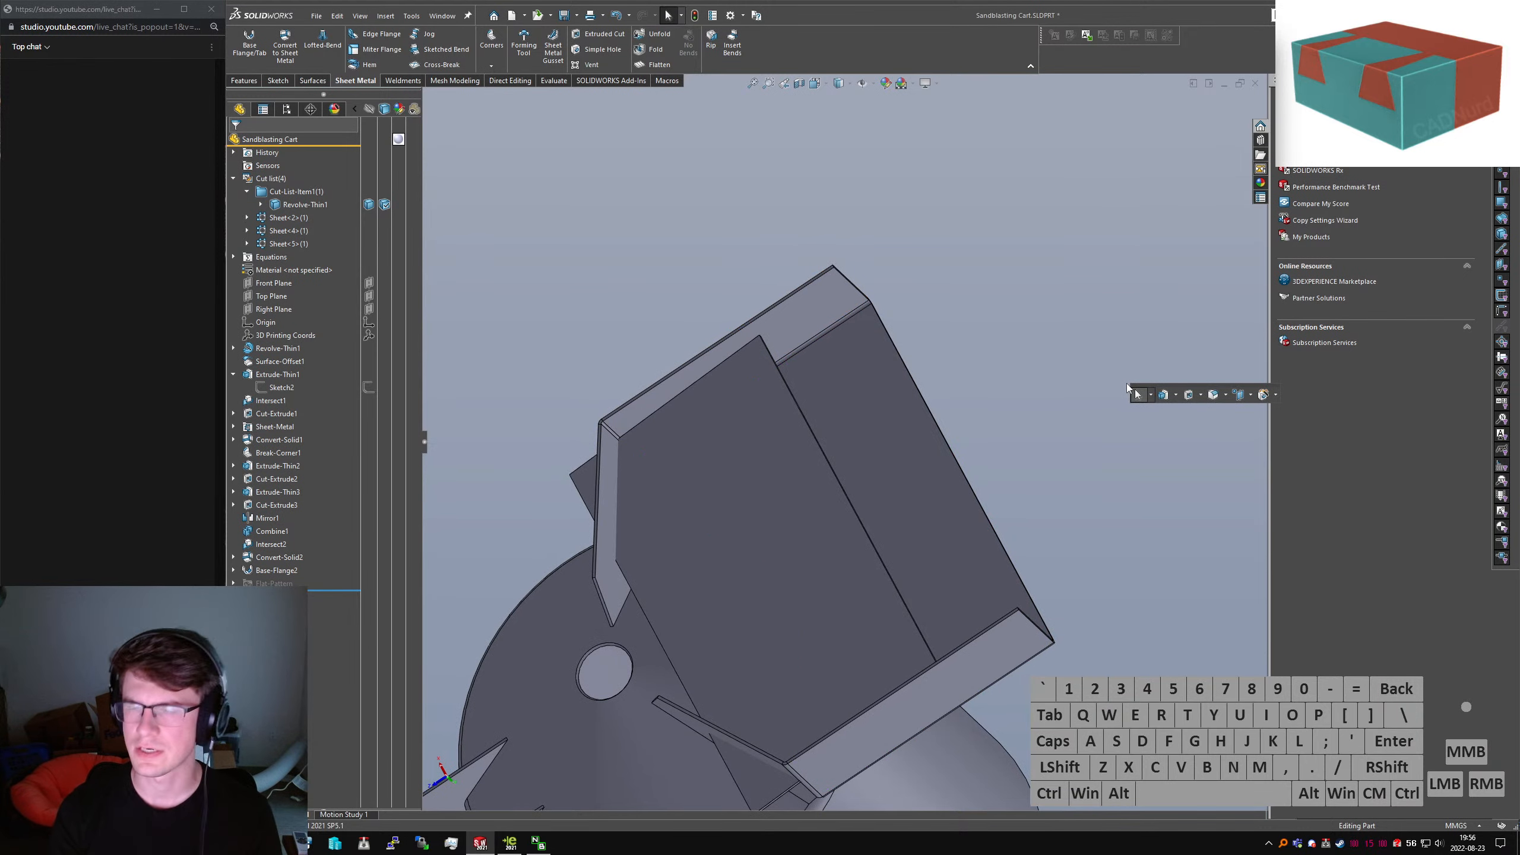
Start a 0 mm Offset Surface and add the flange wall, corner bend and left wall faces
click(690, 427)
middle_drag(689, 428, 712, 749)
click(1181, 479)
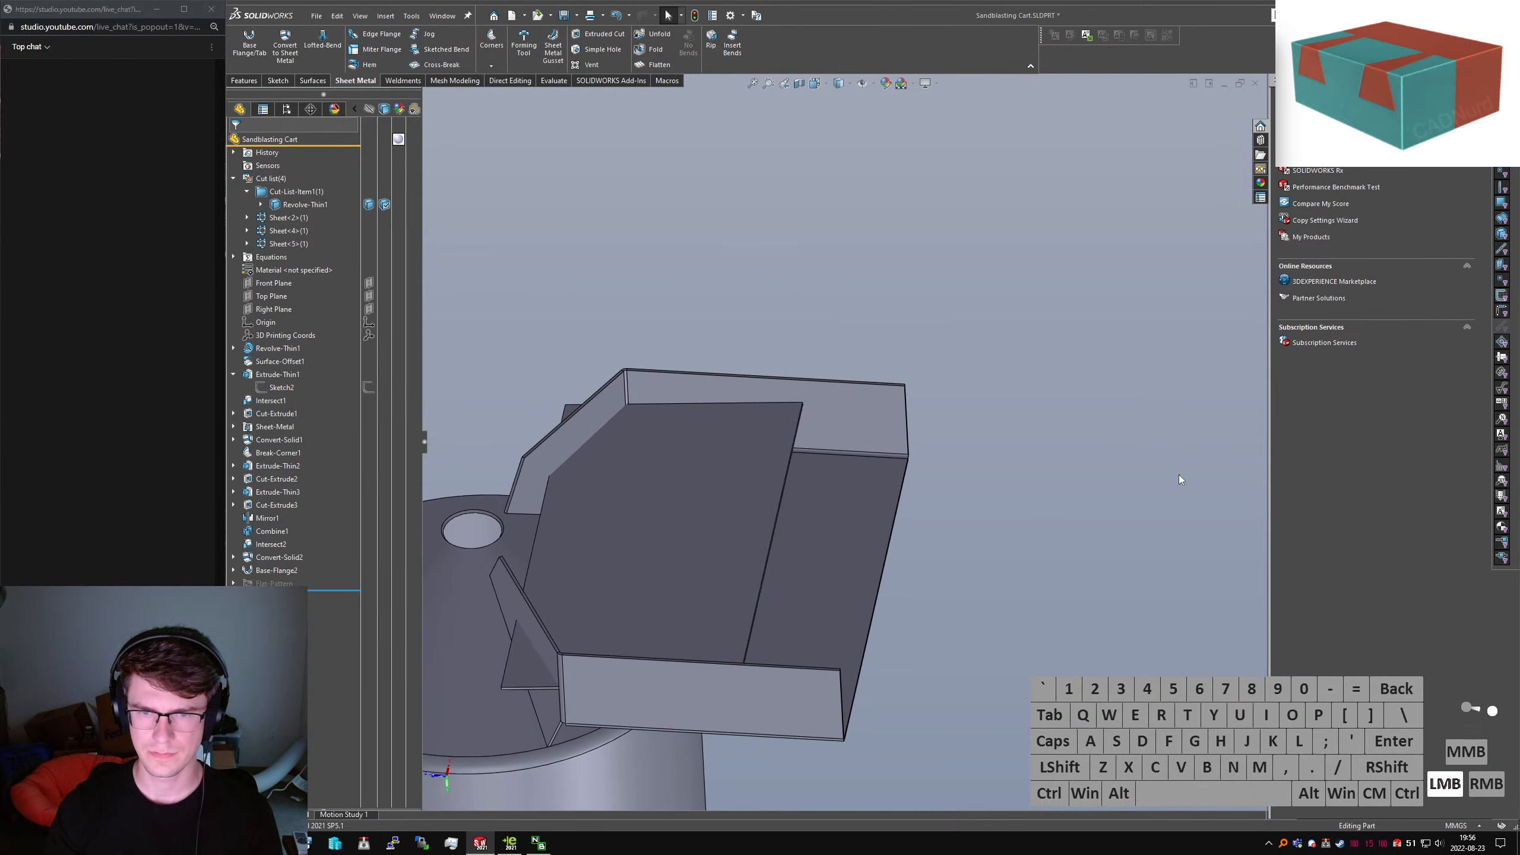
text(sconvert)
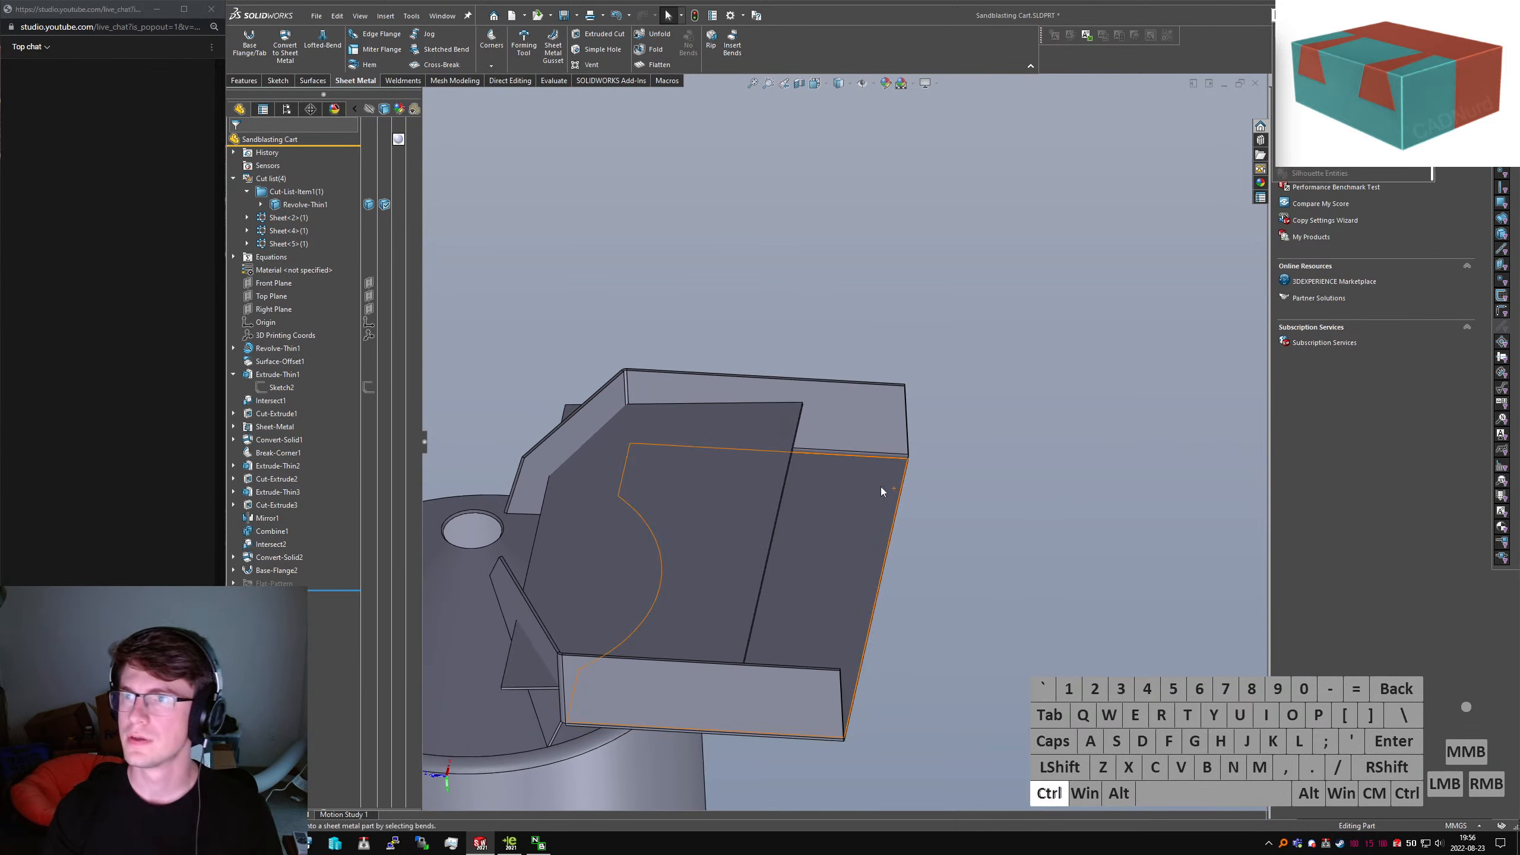
key(ctrl+a)
key(BackSpace)
text(offset)
key(Return)
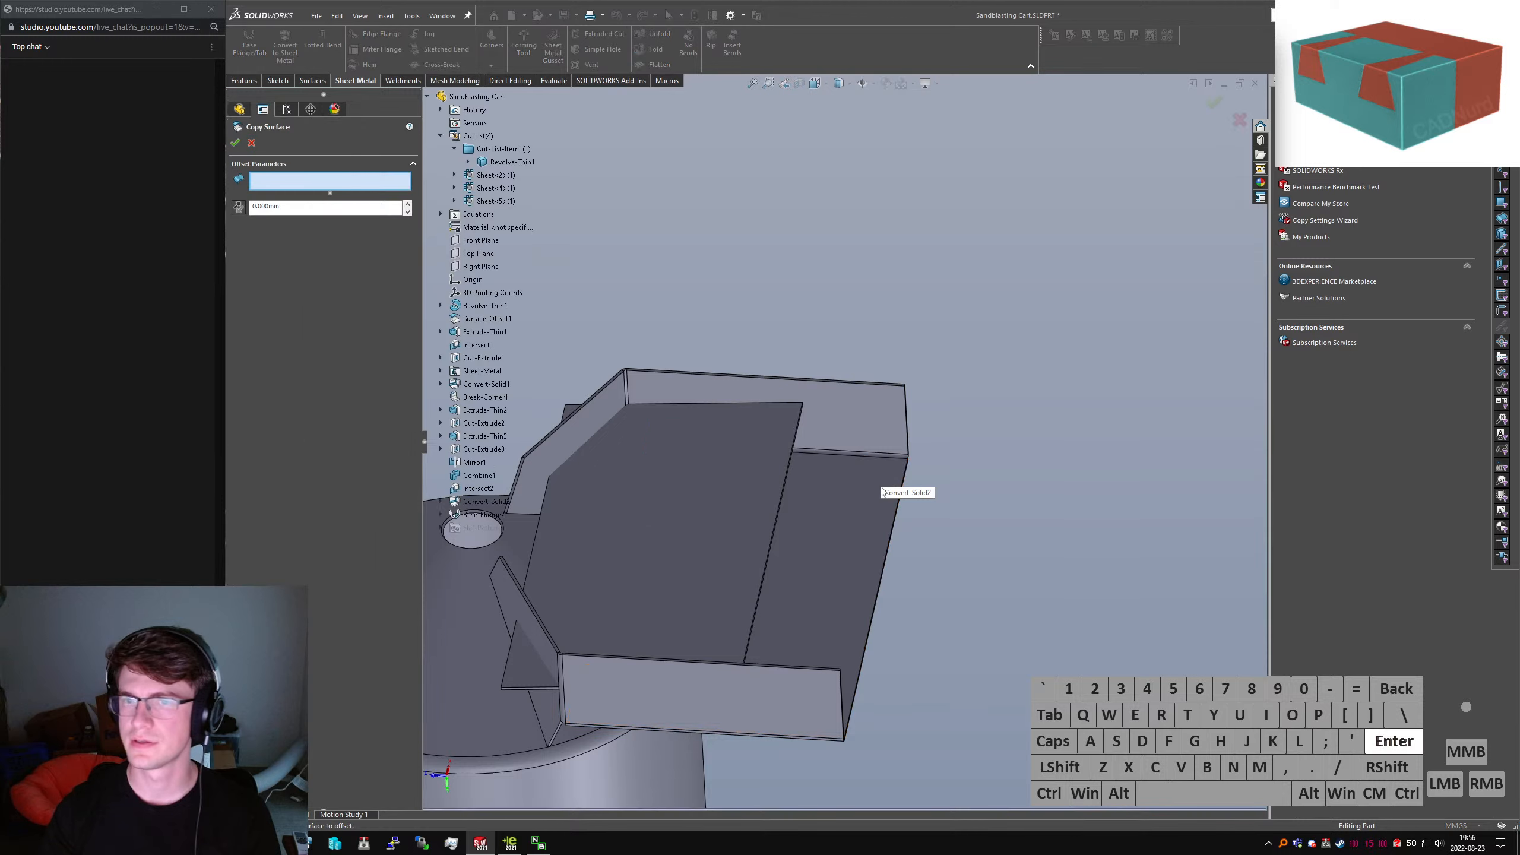
scroll(652, 357, down, 5)
click(806, 179)
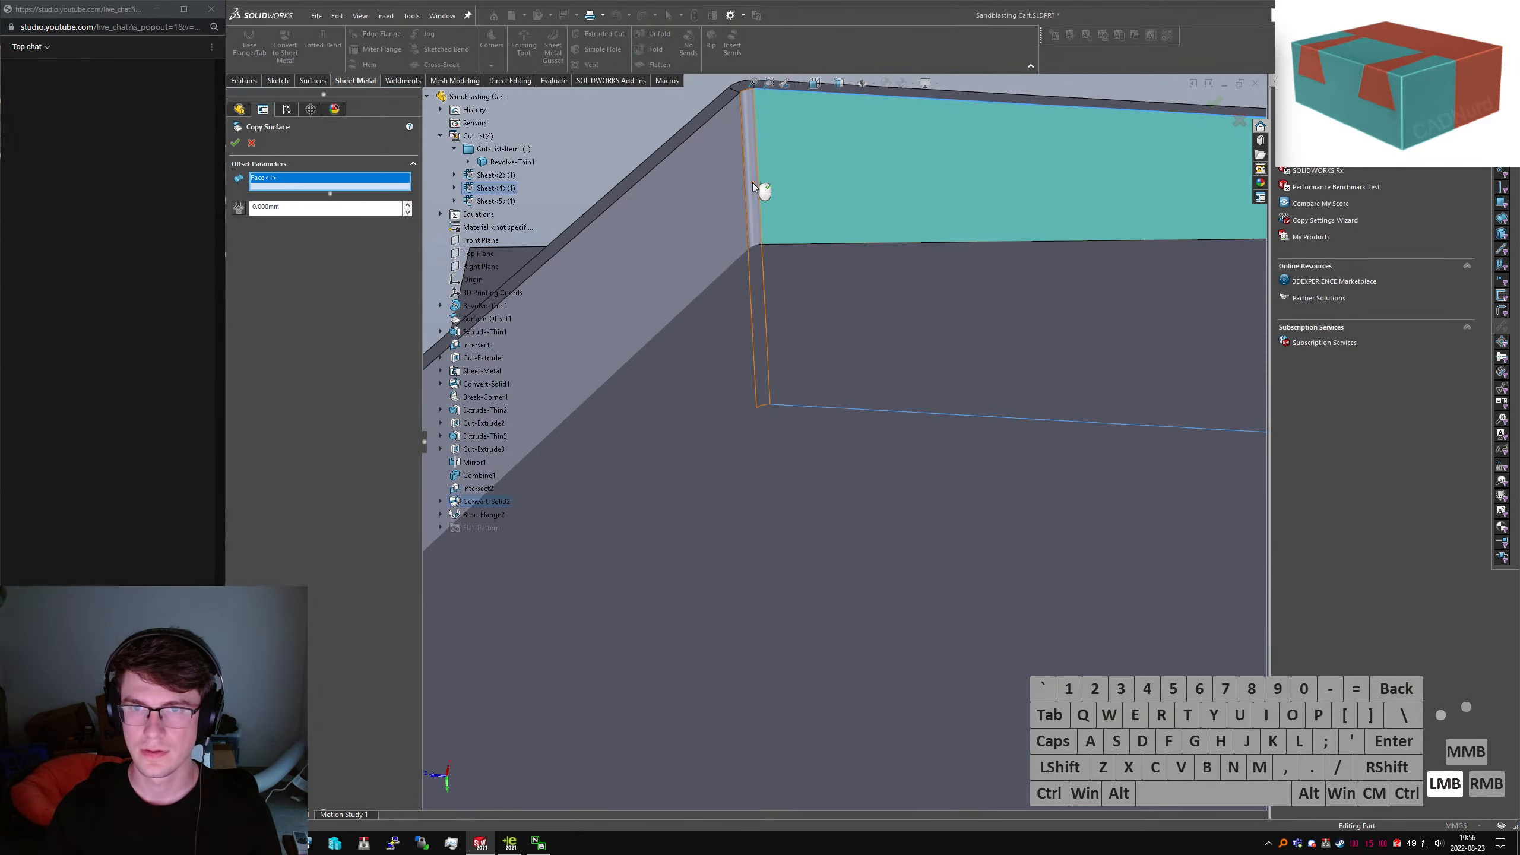
click(755, 189)
click(719, 254)
Add another bend face and the lower wall face, then accept the surface copy
scroll(728, 288, up, 8)
middle_drag(828, 450, 731, 569)
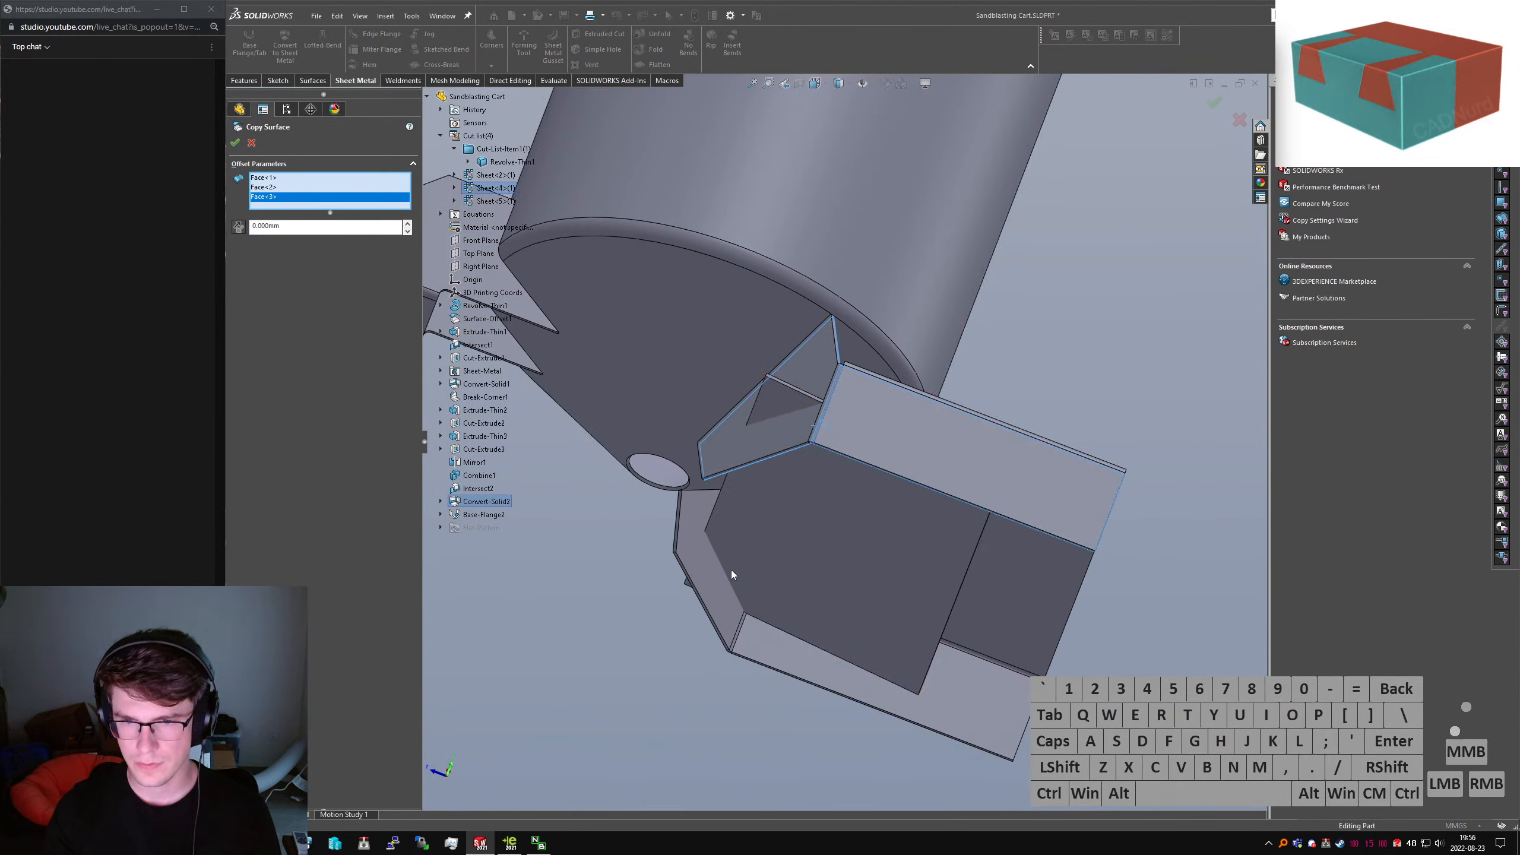
scroll(728, 506, down, 5)
click(734, 517)
click(777, 550)
right_click(776, 554)
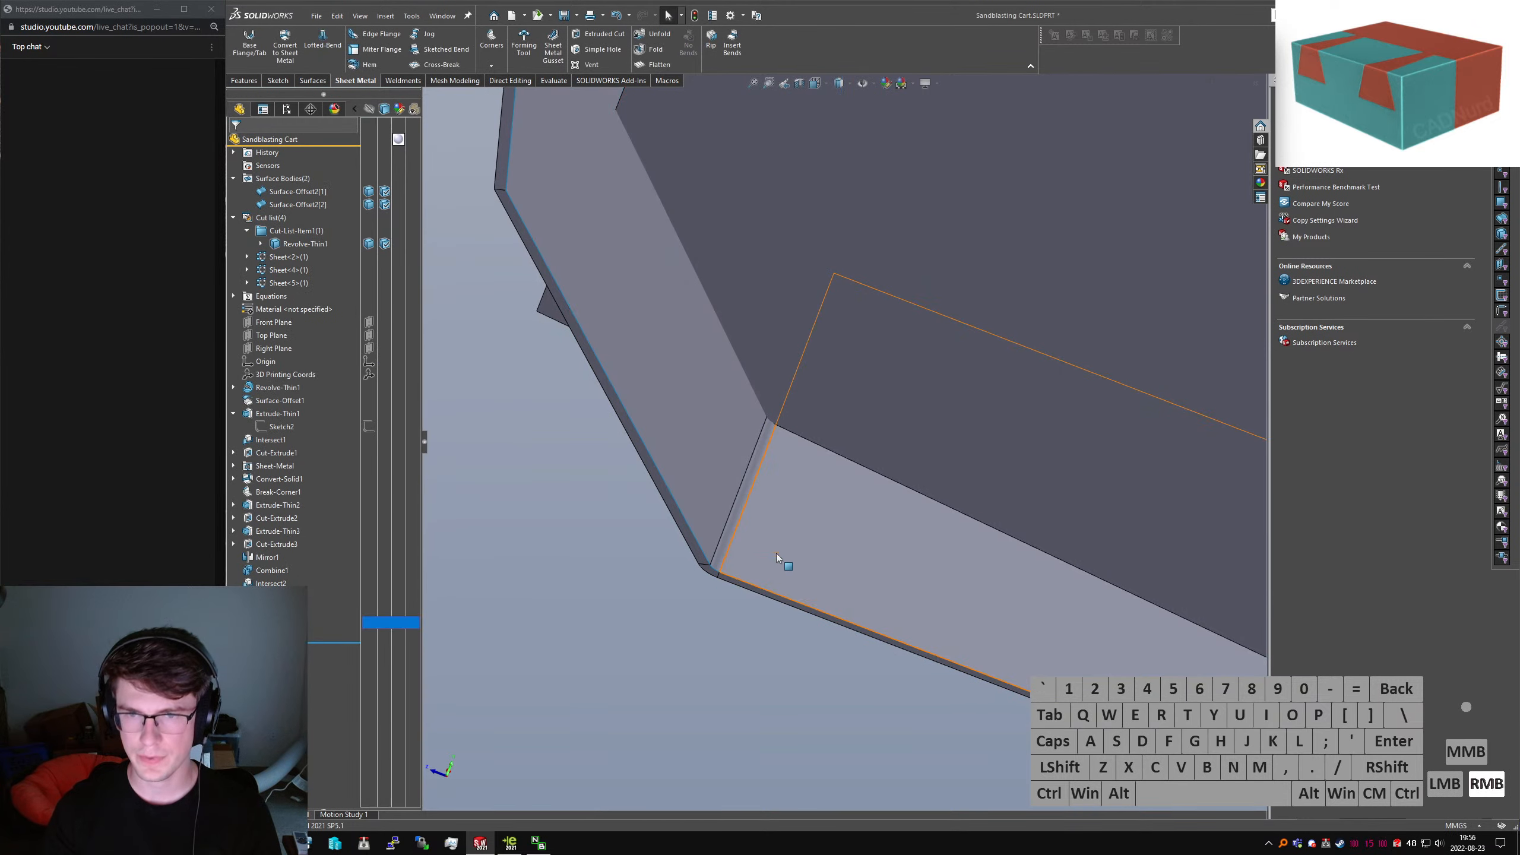
Hide a body and orbit to view the legs from below
scroll(834, 452, up, 4)
middle_drag(838, 440, 1042, 464)
click(1045, 465)
key(Tab)
middle_drag(1112, 416, 1142, 373)
Try the Intersect feature on the plate, then abandon it and view the plate edge-on
text(sintersect)
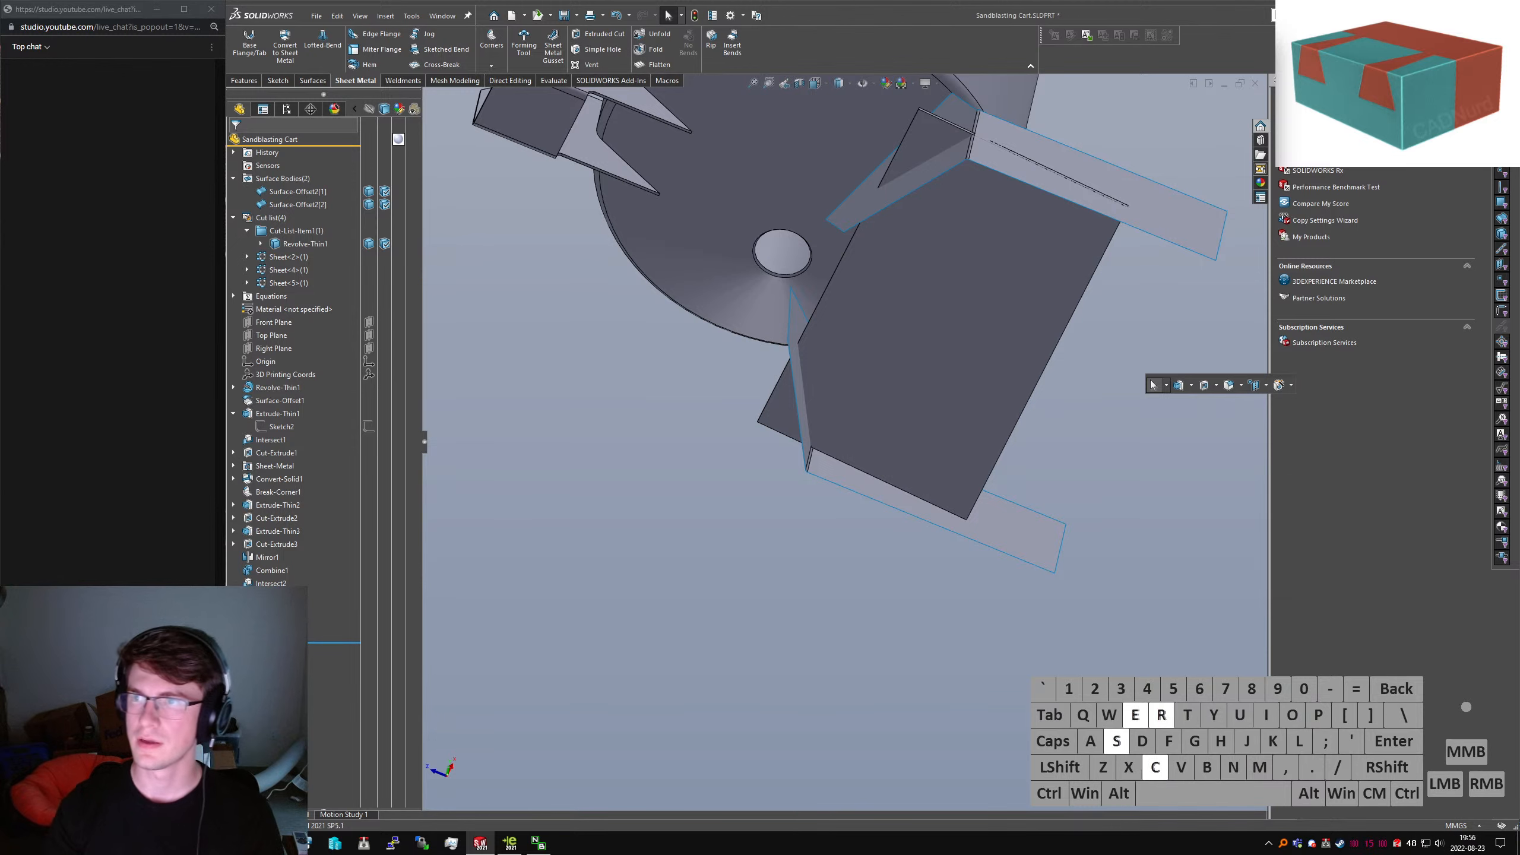
key(Return)
click(964, 281)
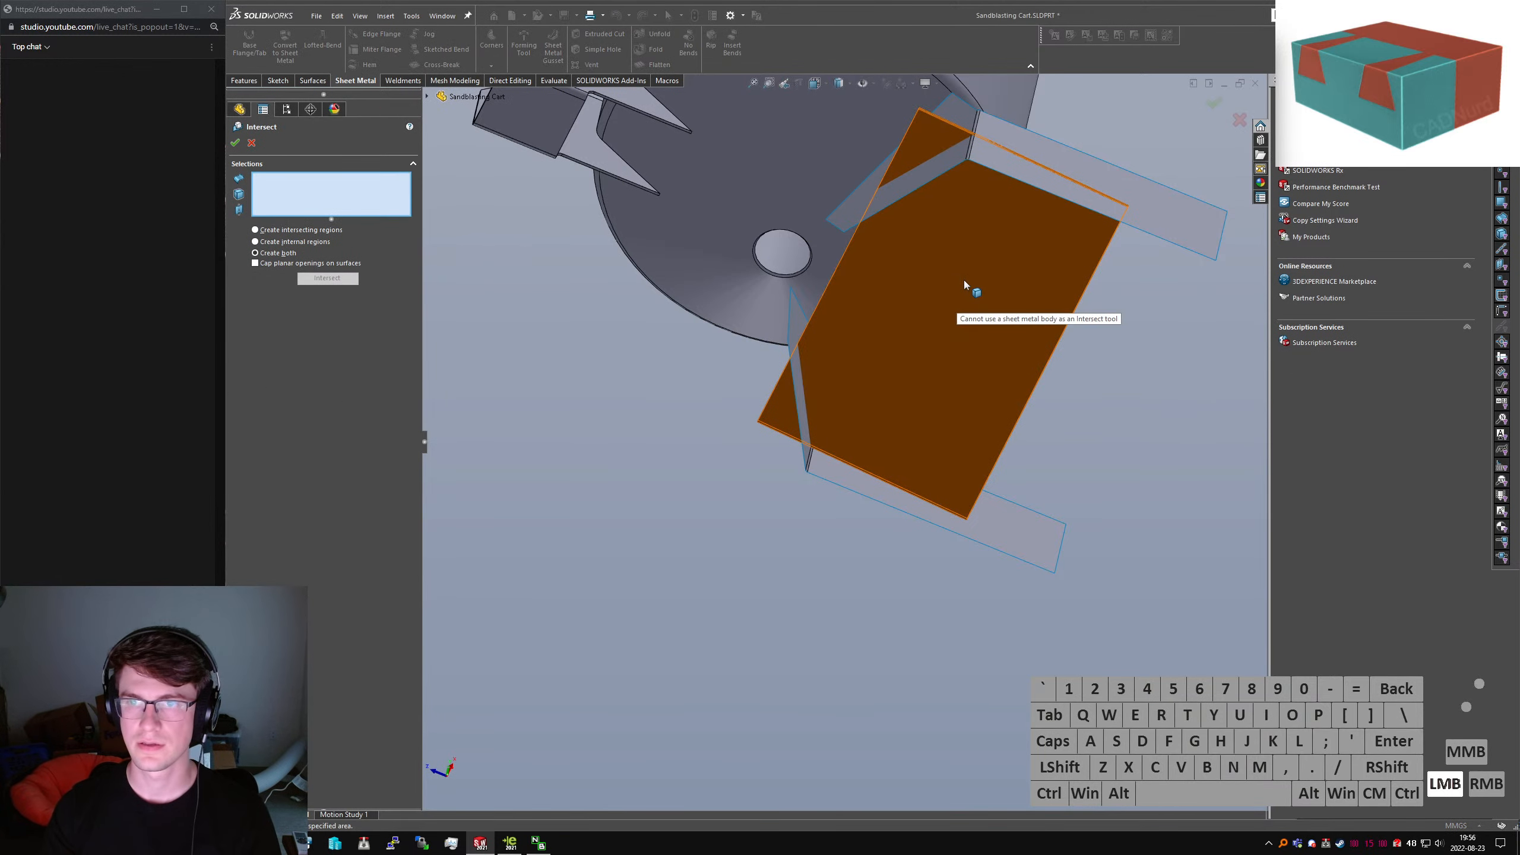
text(strim)
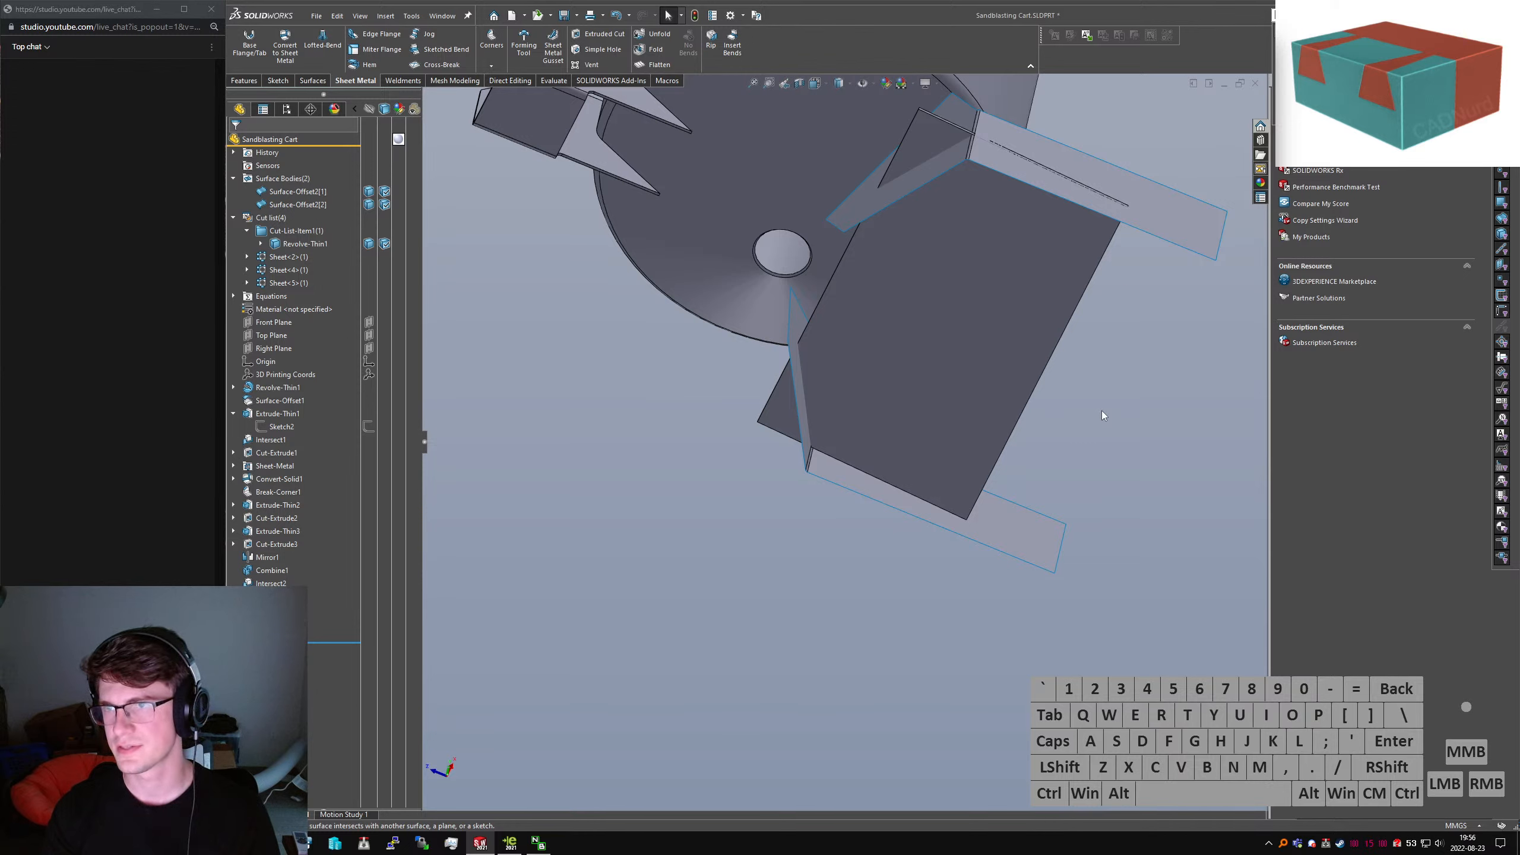
click(1067, 129)
middle_drag(1067, 128, 980, 334)
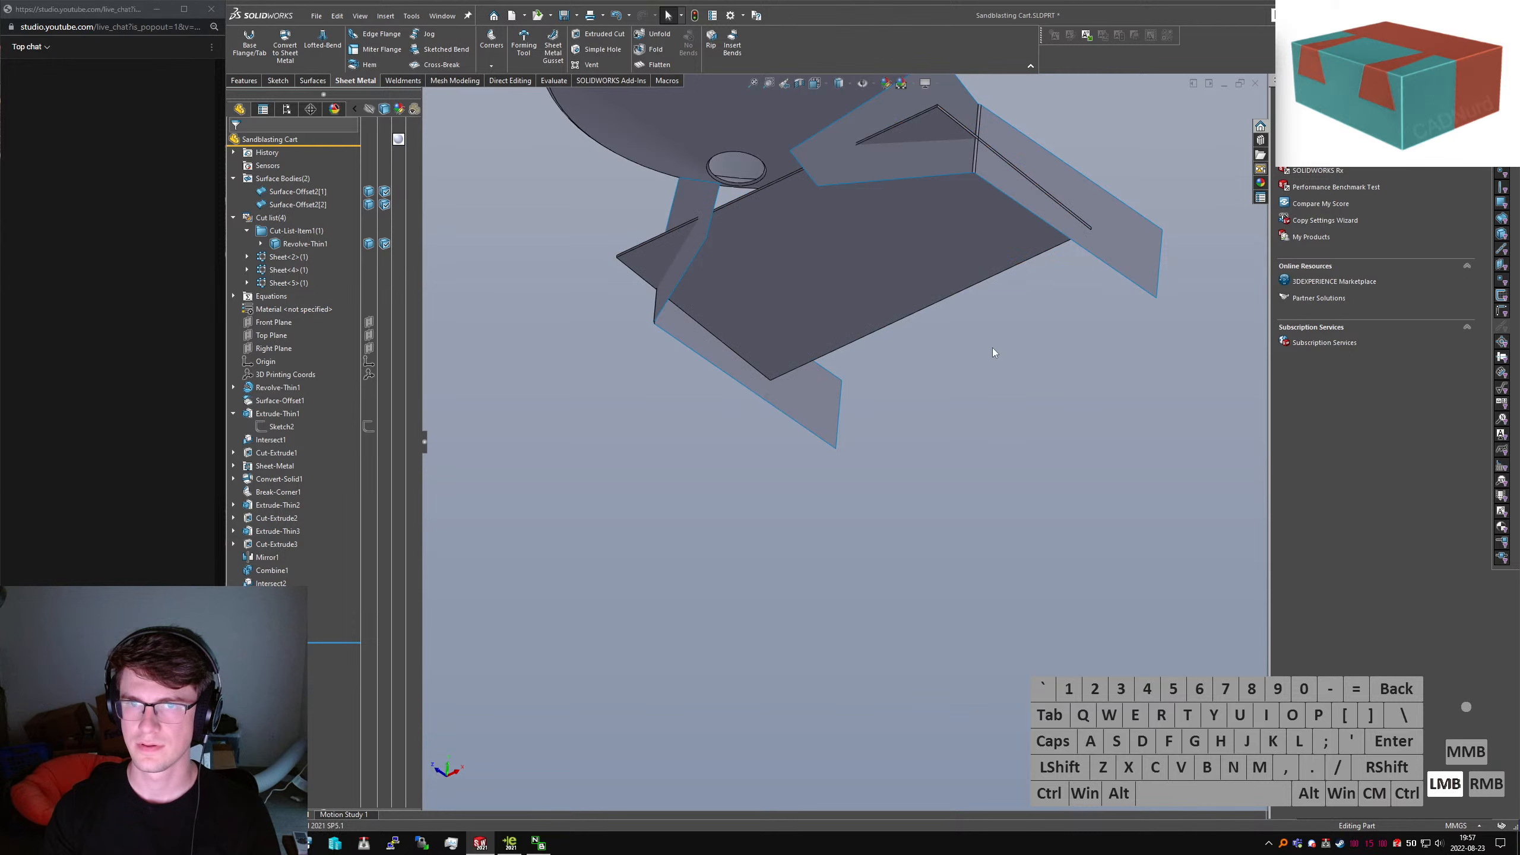
Delete the flat bottom tray body from the tree and select Sketch18
click(274, 623)
click(269, 610)
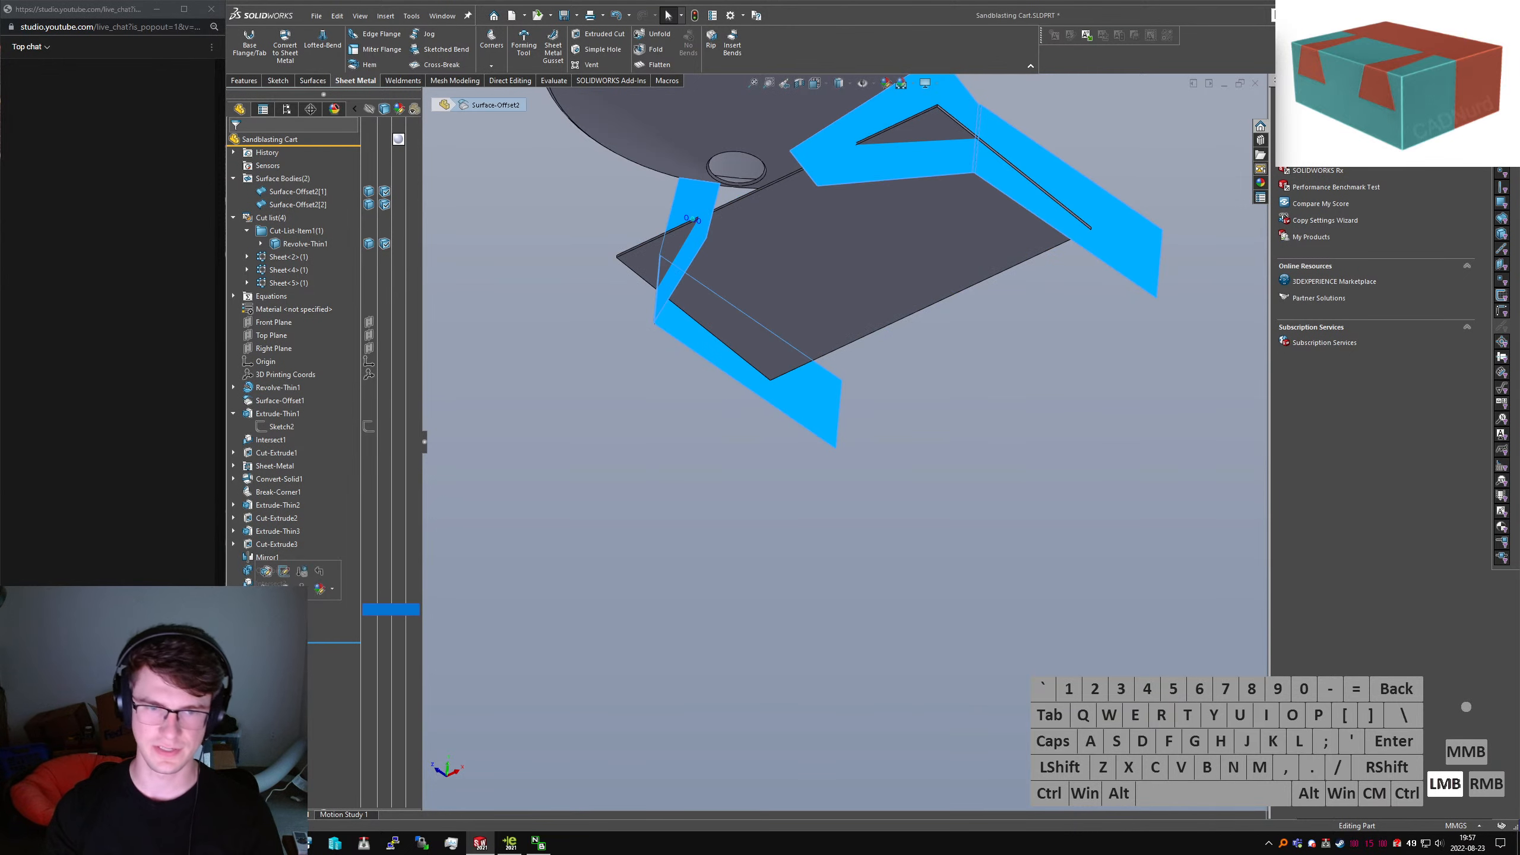
key(Delete)
key(Return)
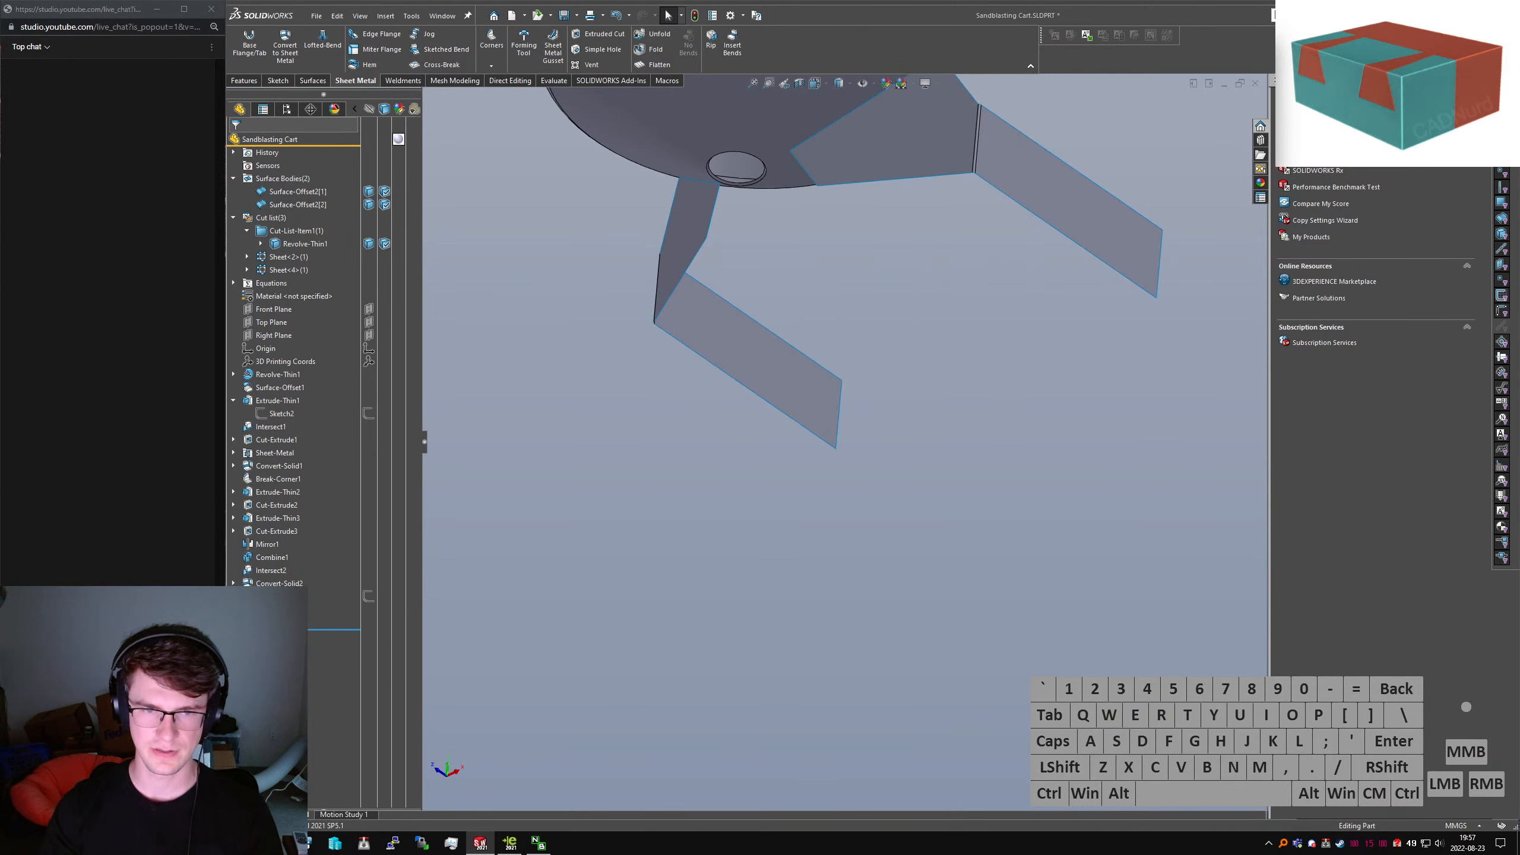
click(276, 596)
click(244, 80)
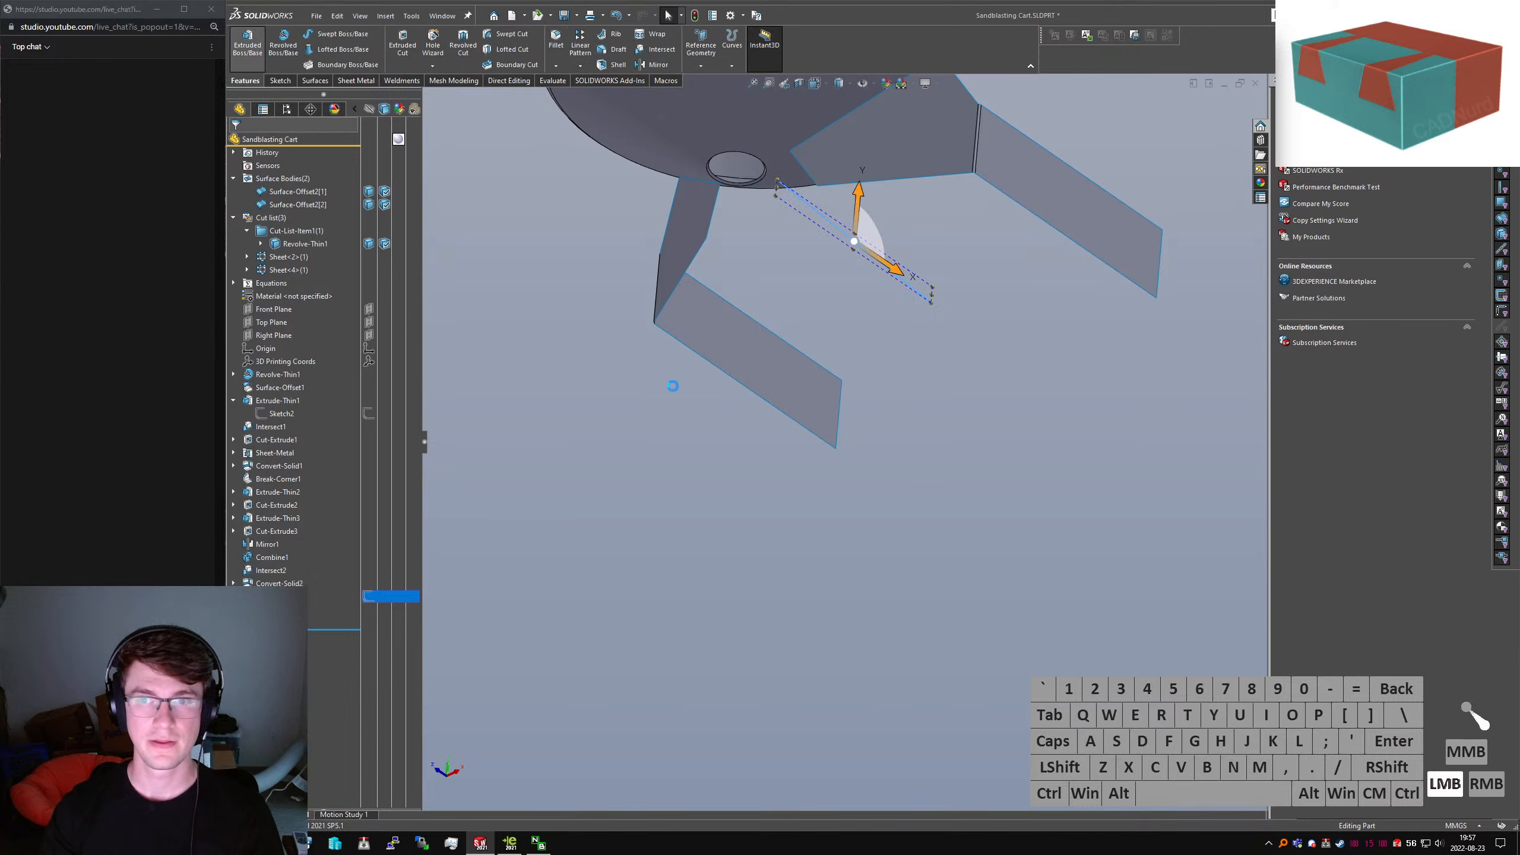
Try extruding Sketch18 with an Up To Body end condition, then cancel it
click(247, 43)
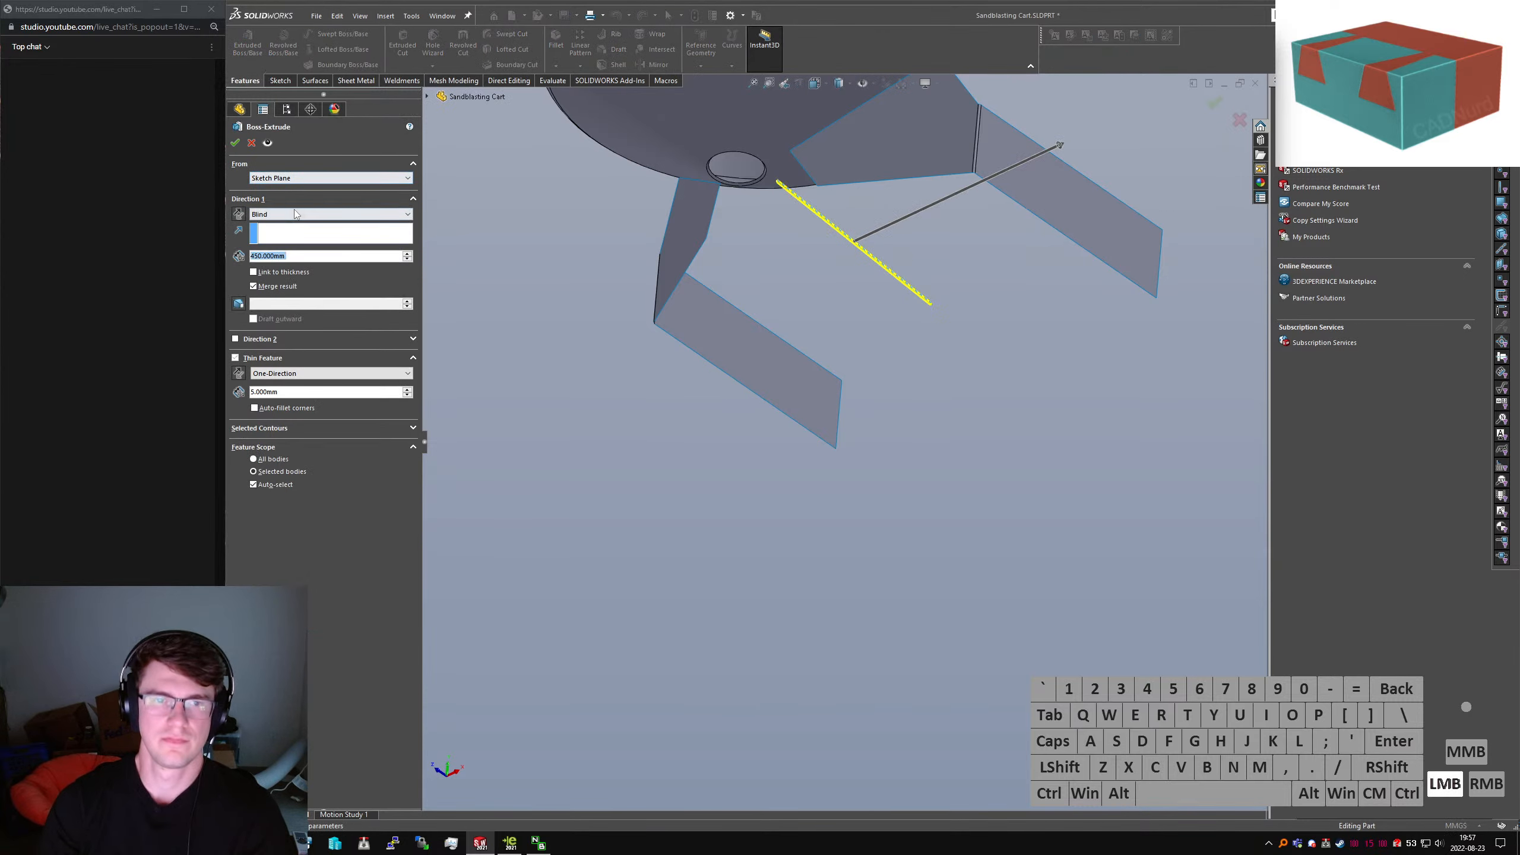
click(294, 215)
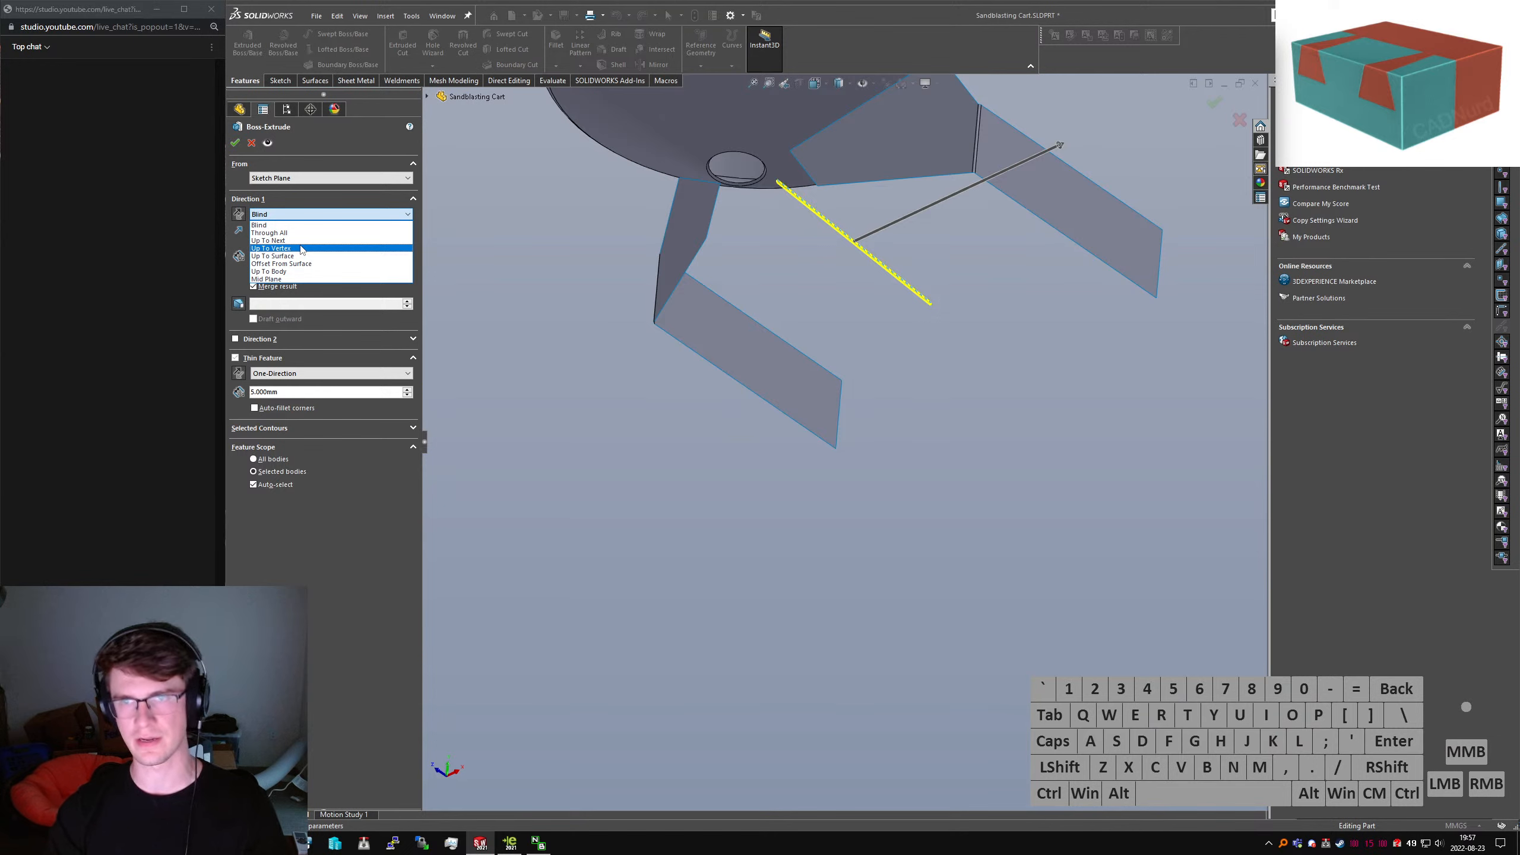
click(314, 190)
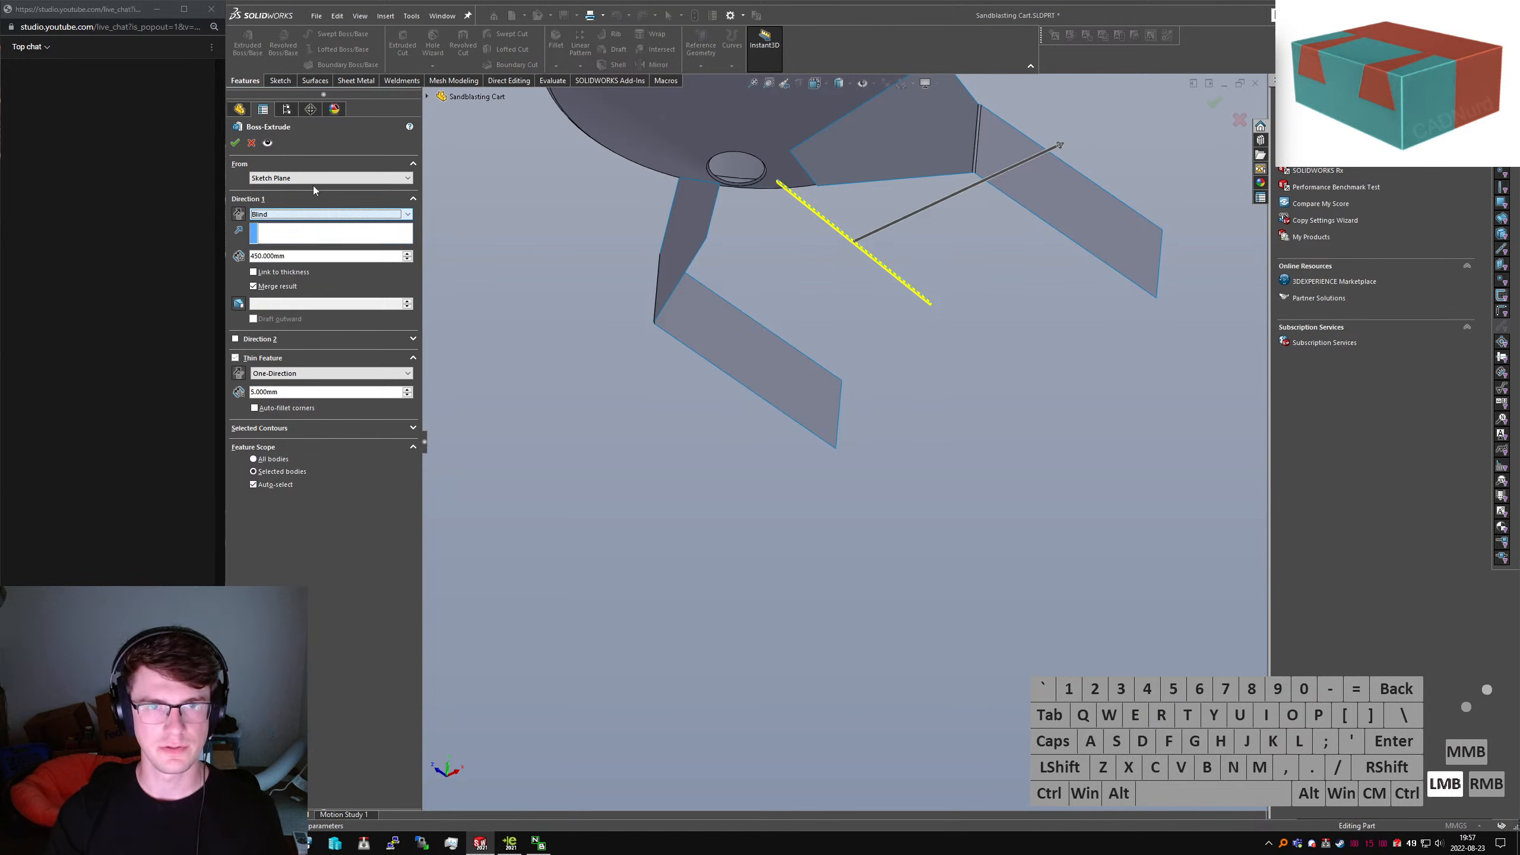
click(239, 377)
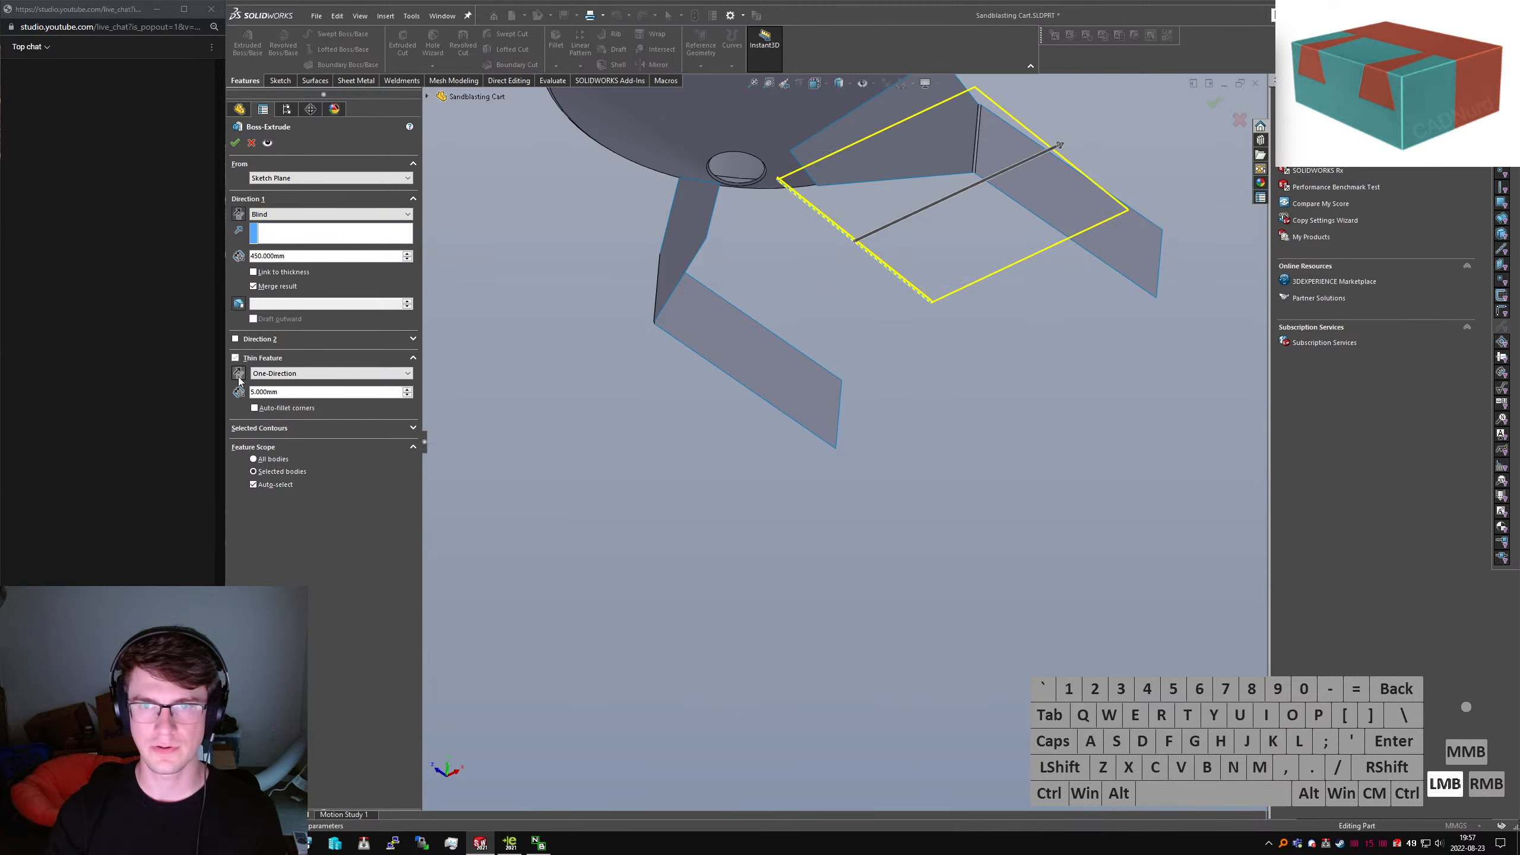
click(239, 379)
click(270, 213)
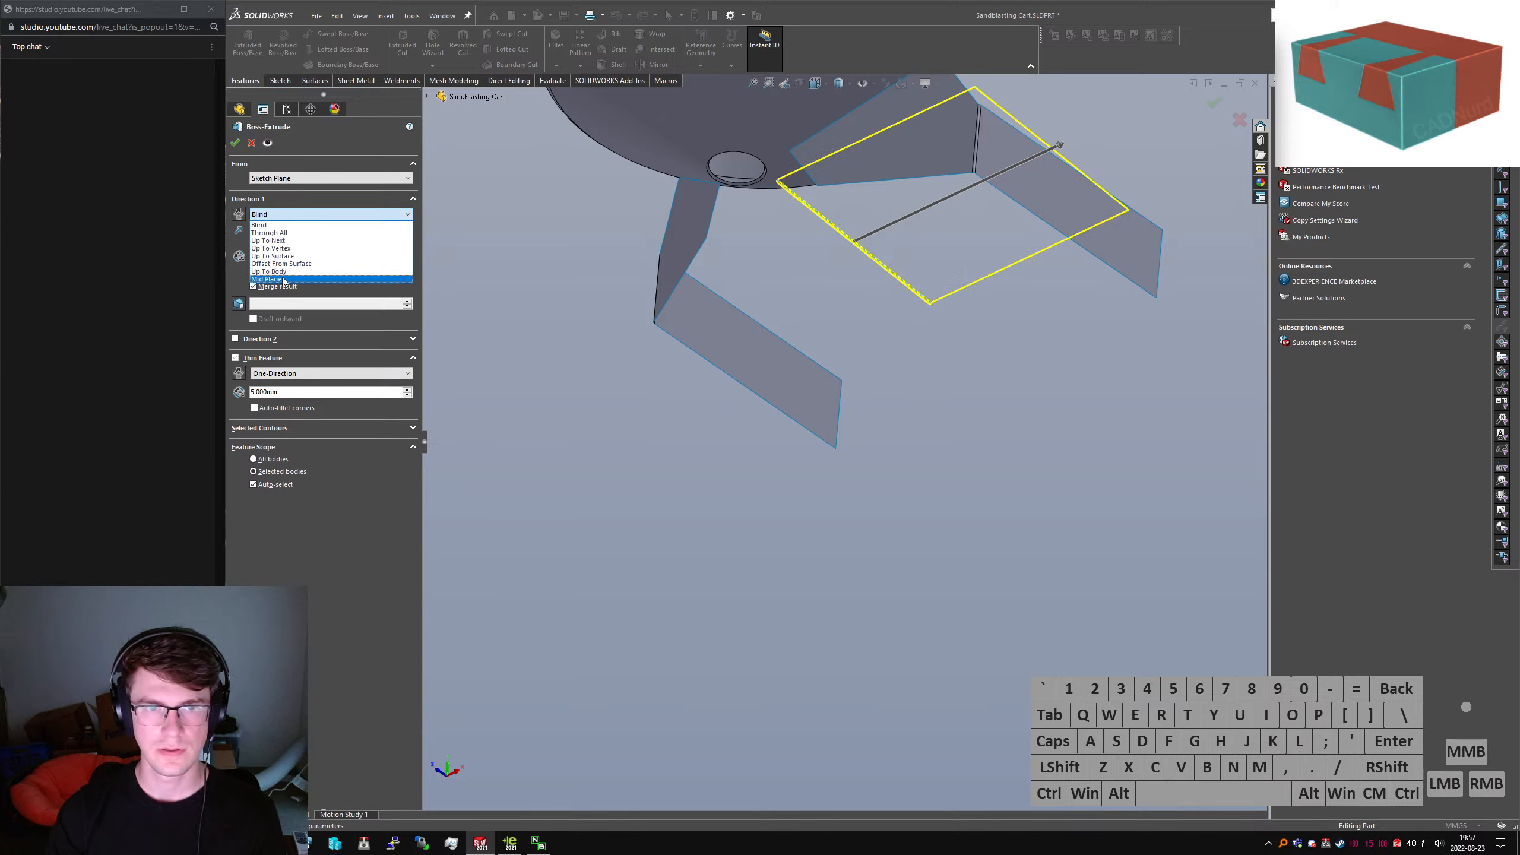
click(288, 273)
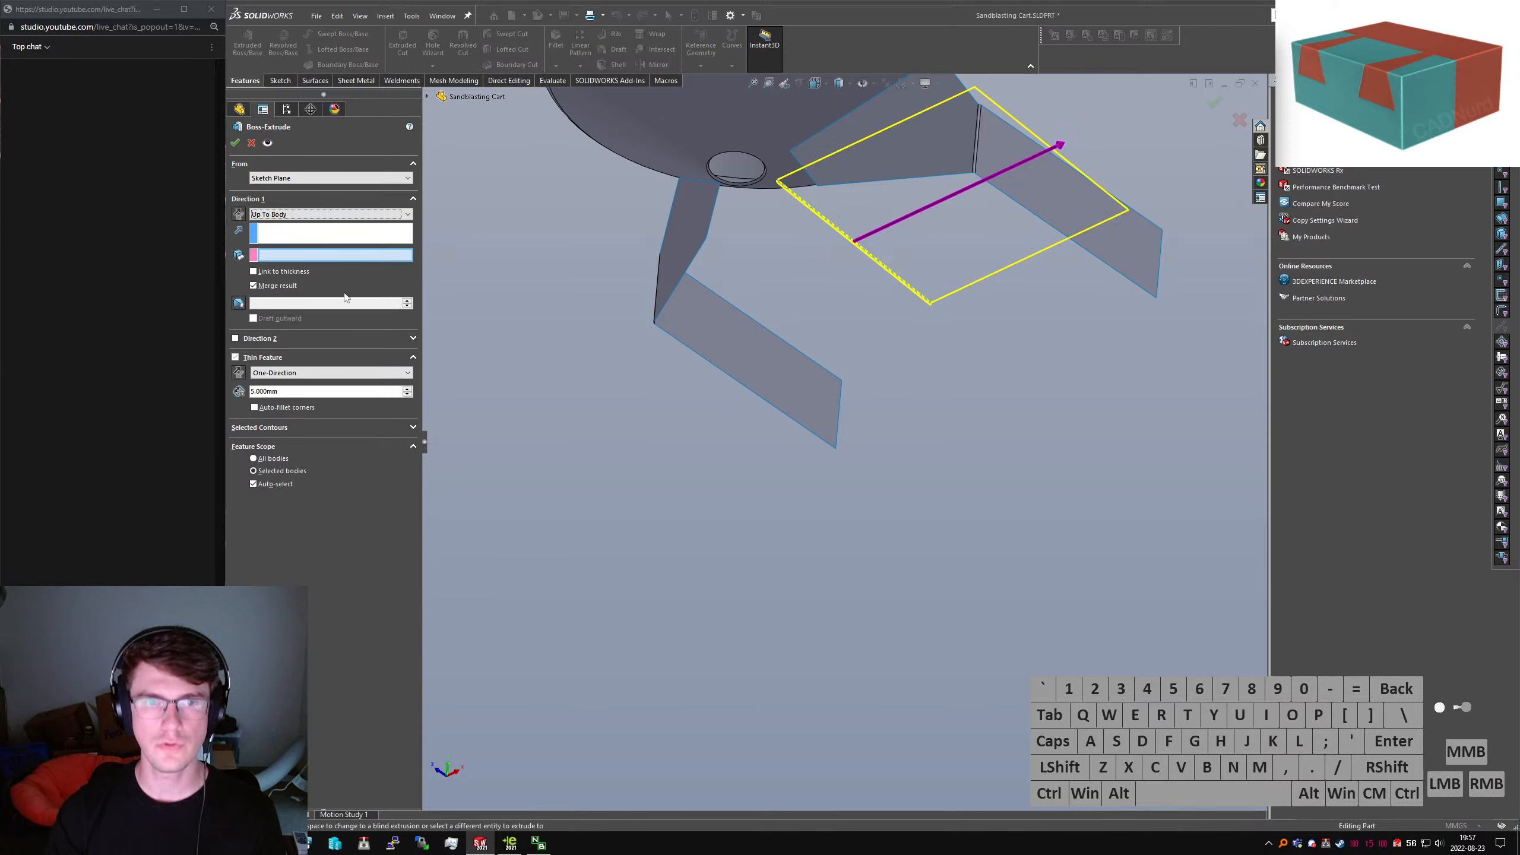
key(Escape)
Show the bottom plate again and roll the history back to Sketch18
key(shift+Tab)
drag(317, 629, 316, 565)
click(275, 557)
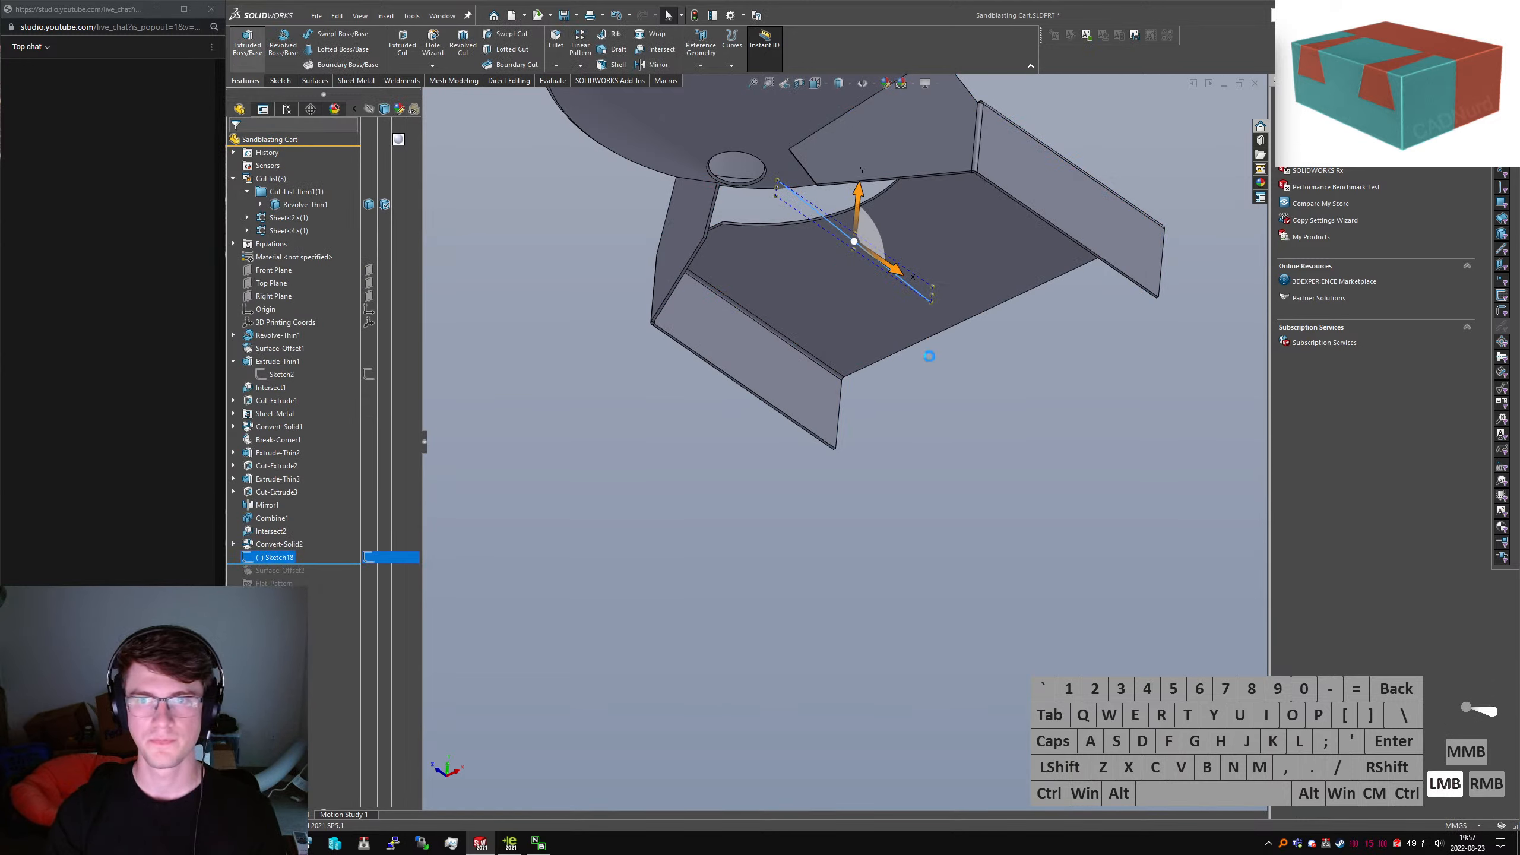
Retry an unmerged extrude Up To Body Convert-Solid2 both ways; cancel it after the rebuild error
click(315, 214)
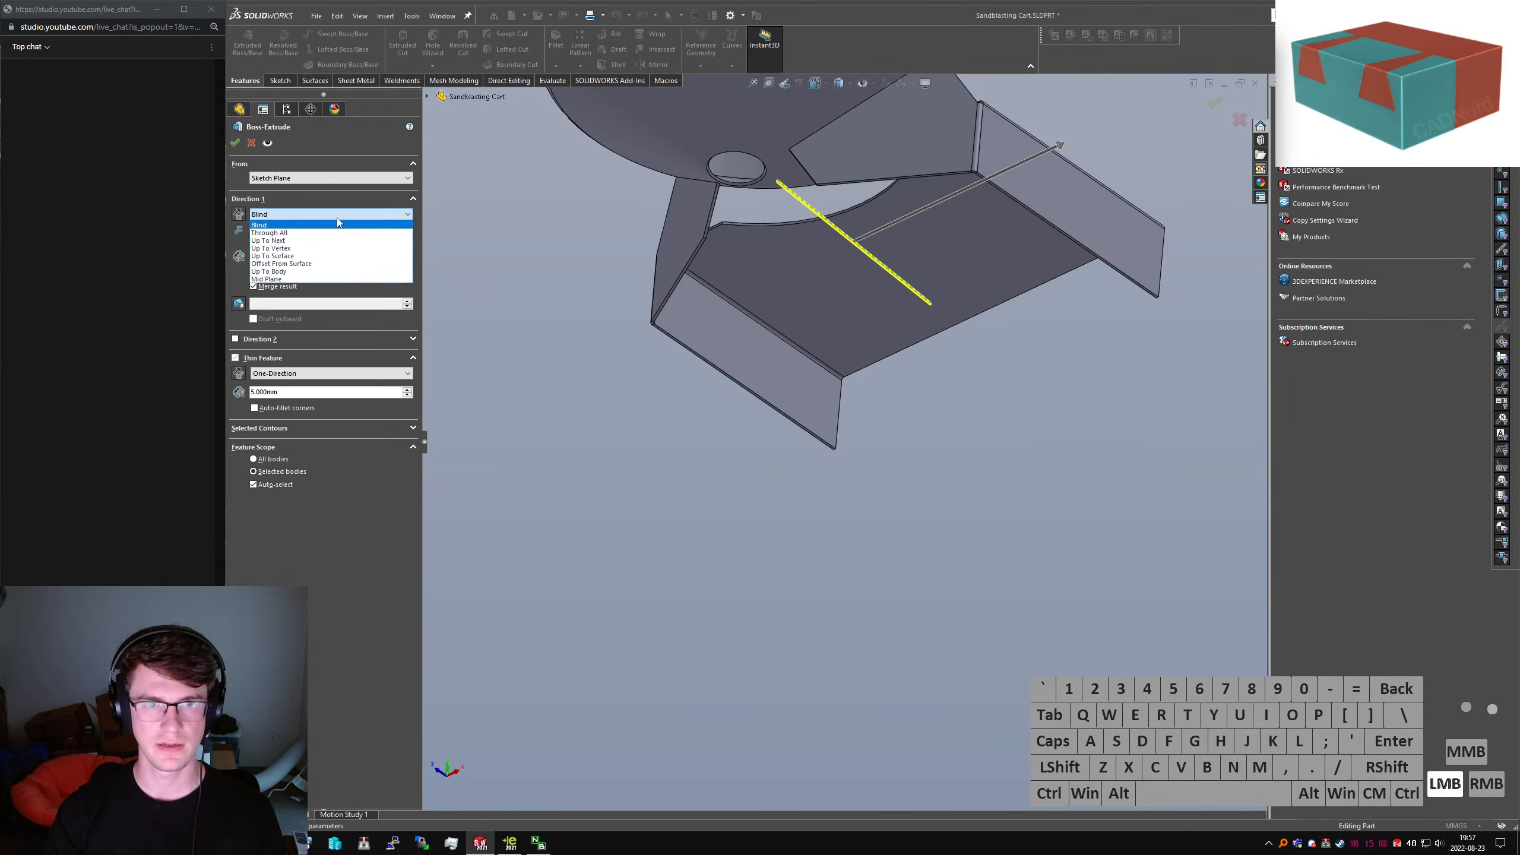
click(281, 272)
click(1015, 226)
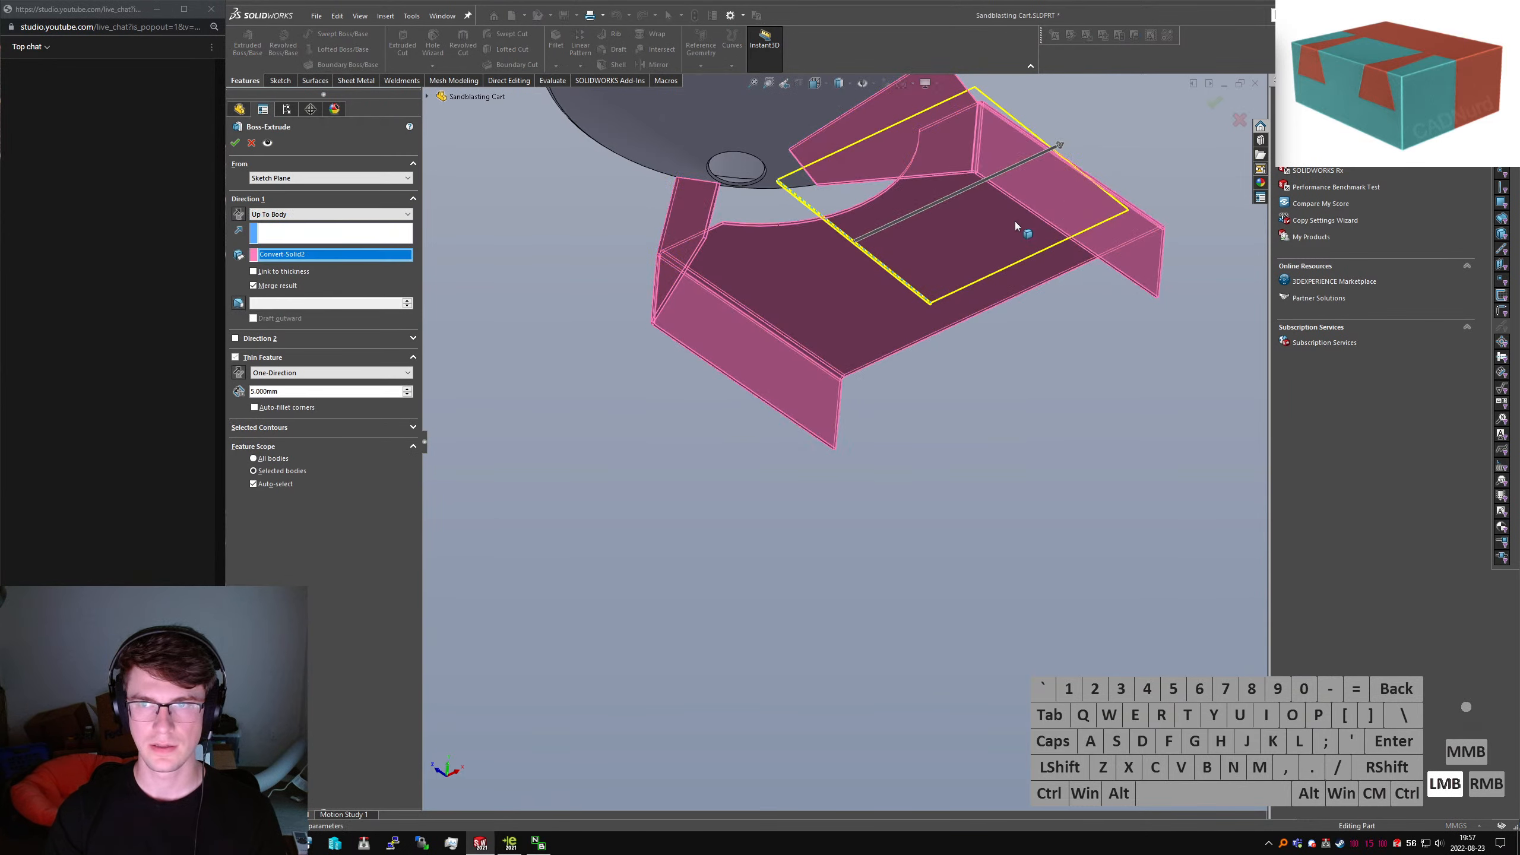
click(261, 340)
click(328, 352)
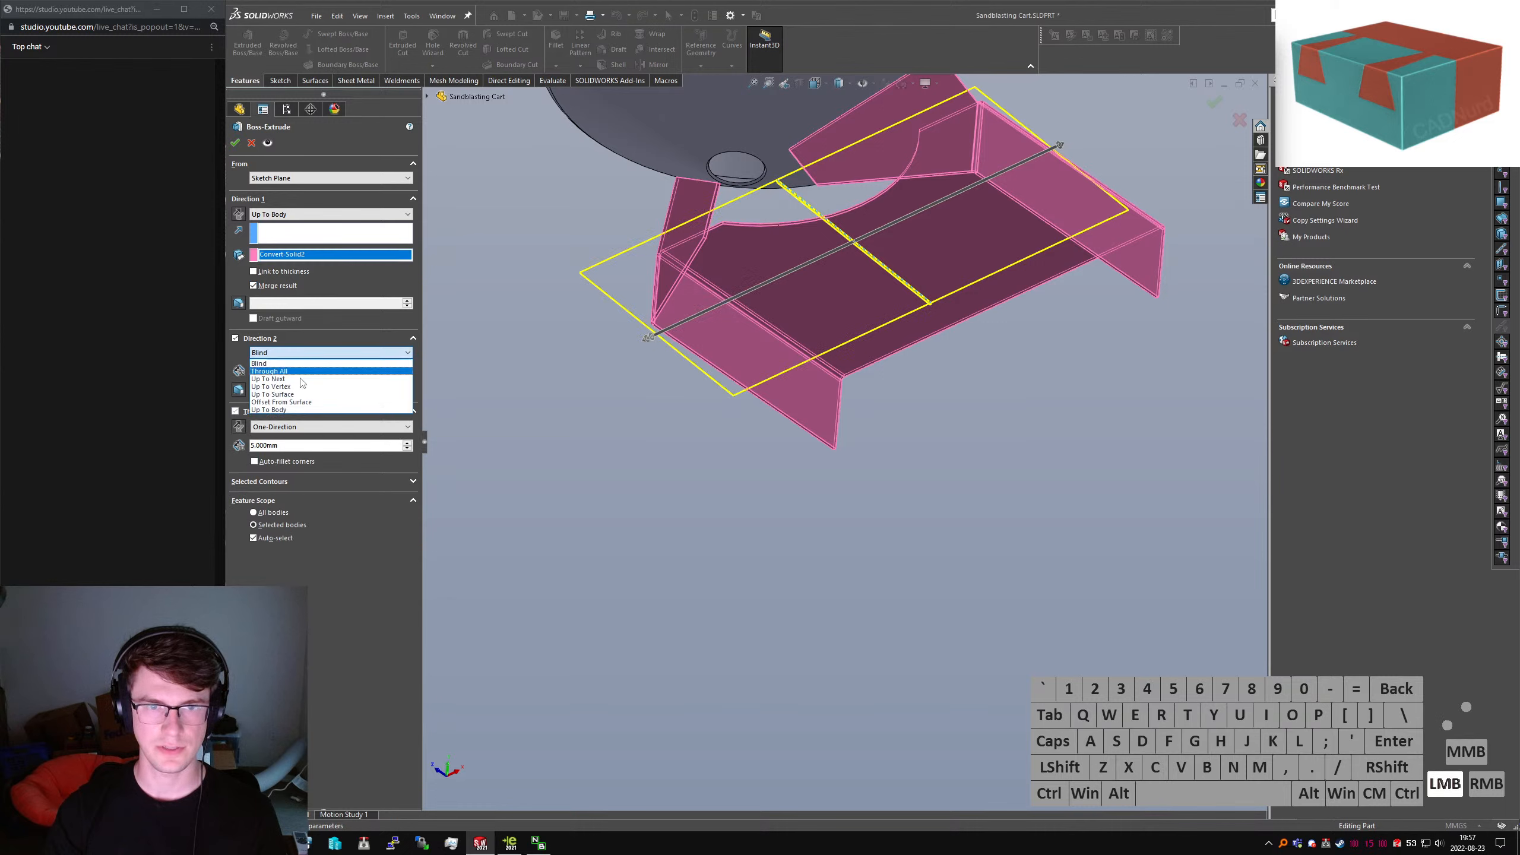
click(281, 410)
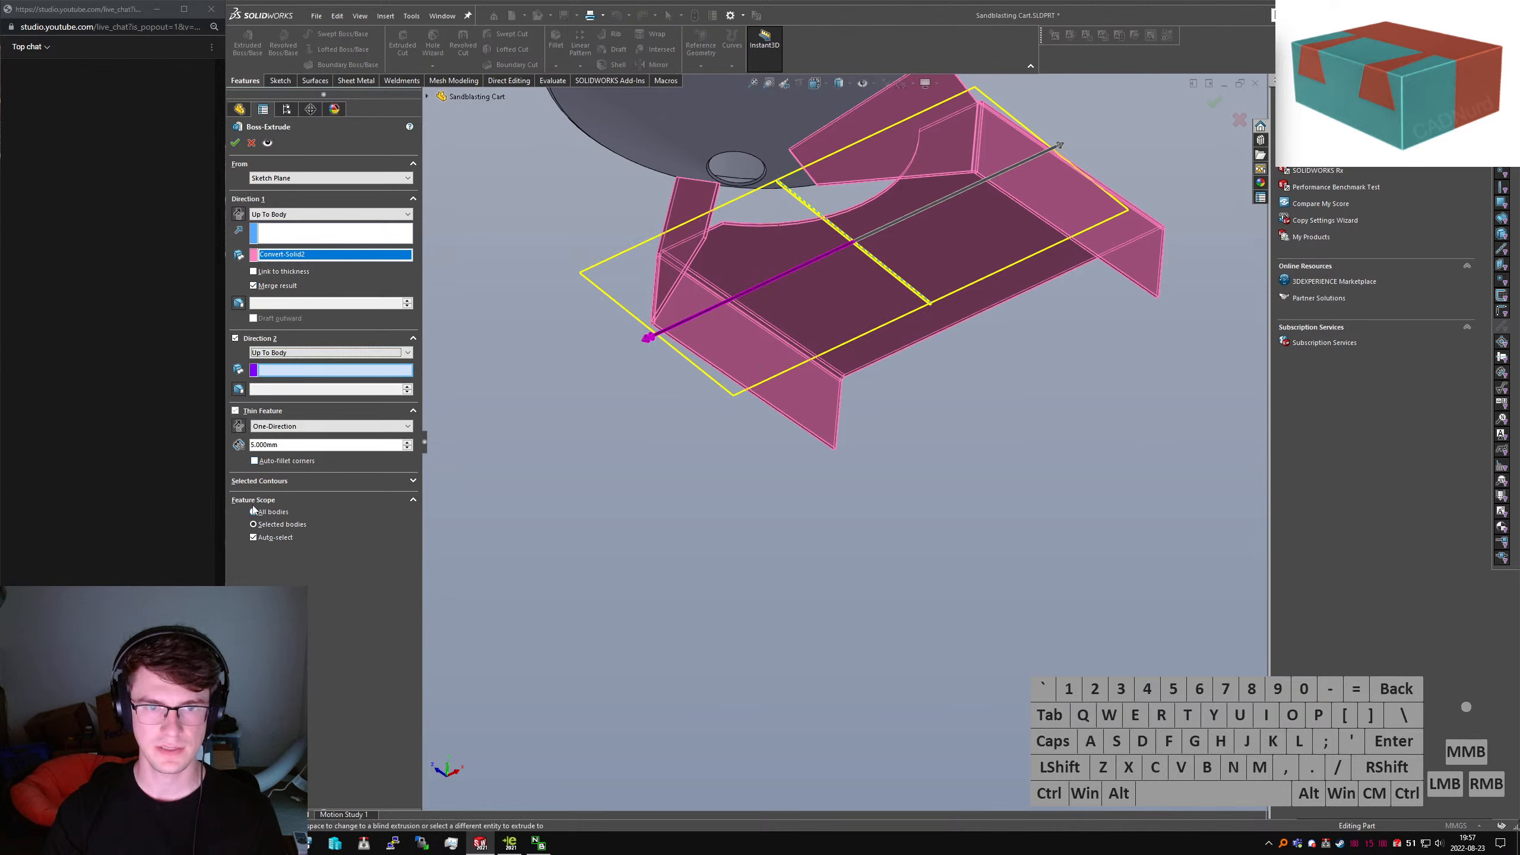
click(278, 288)
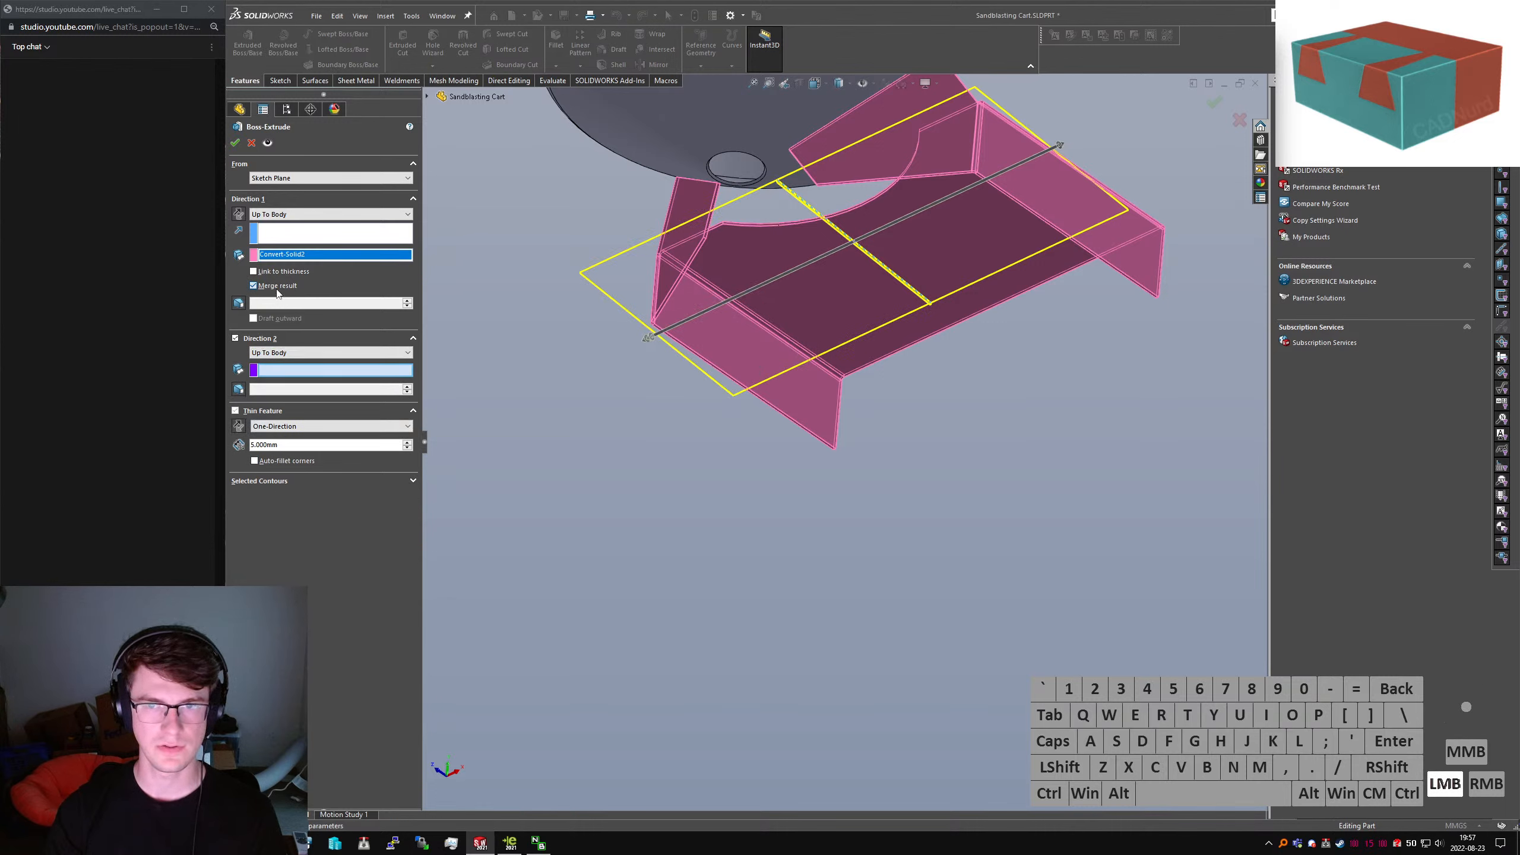
click(236, 143)
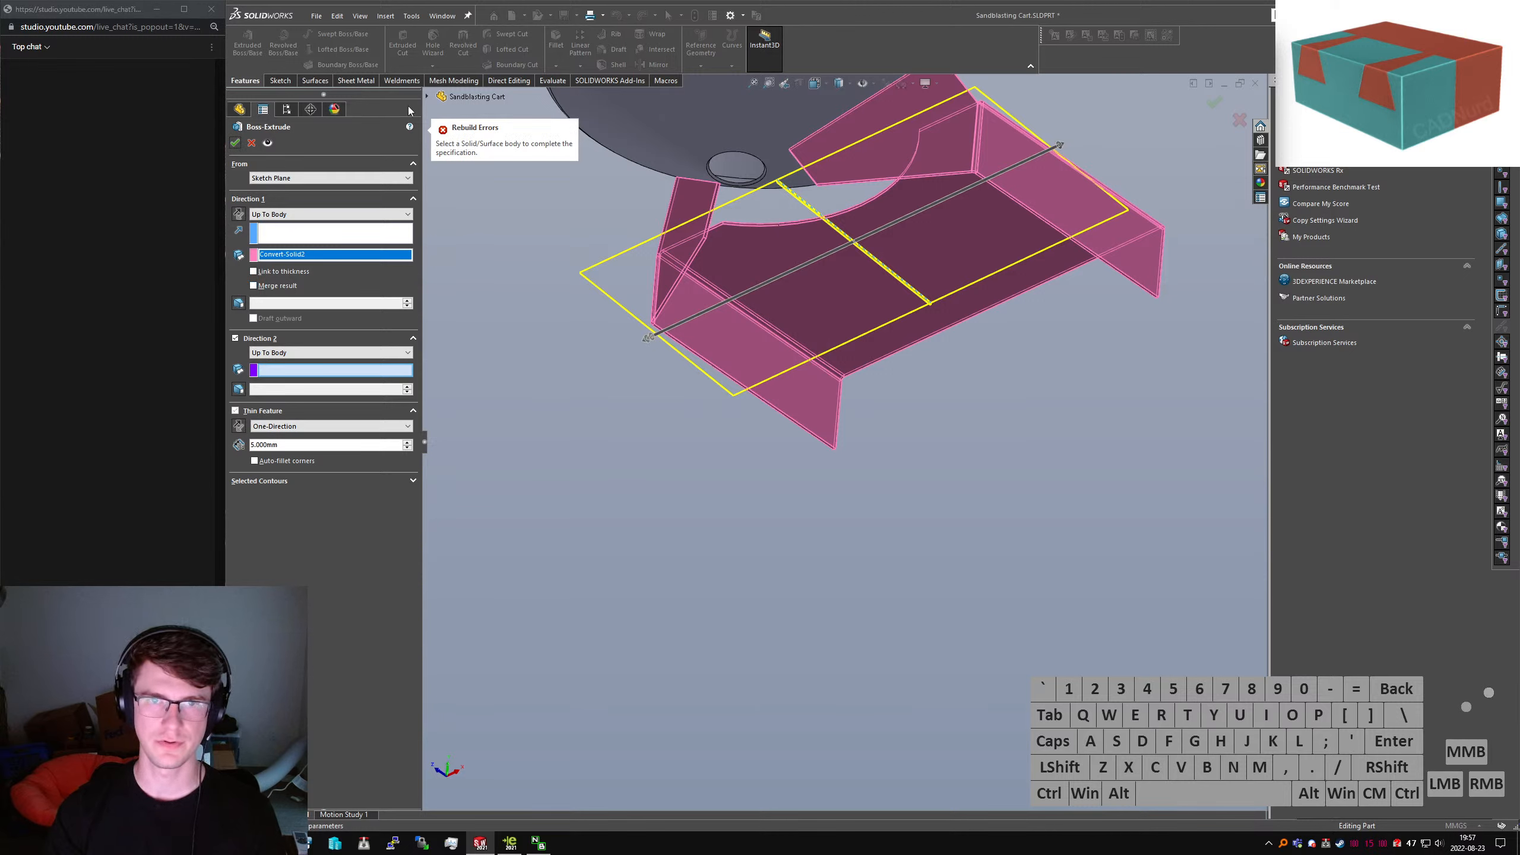
click(250, 143)
click(270, 559)
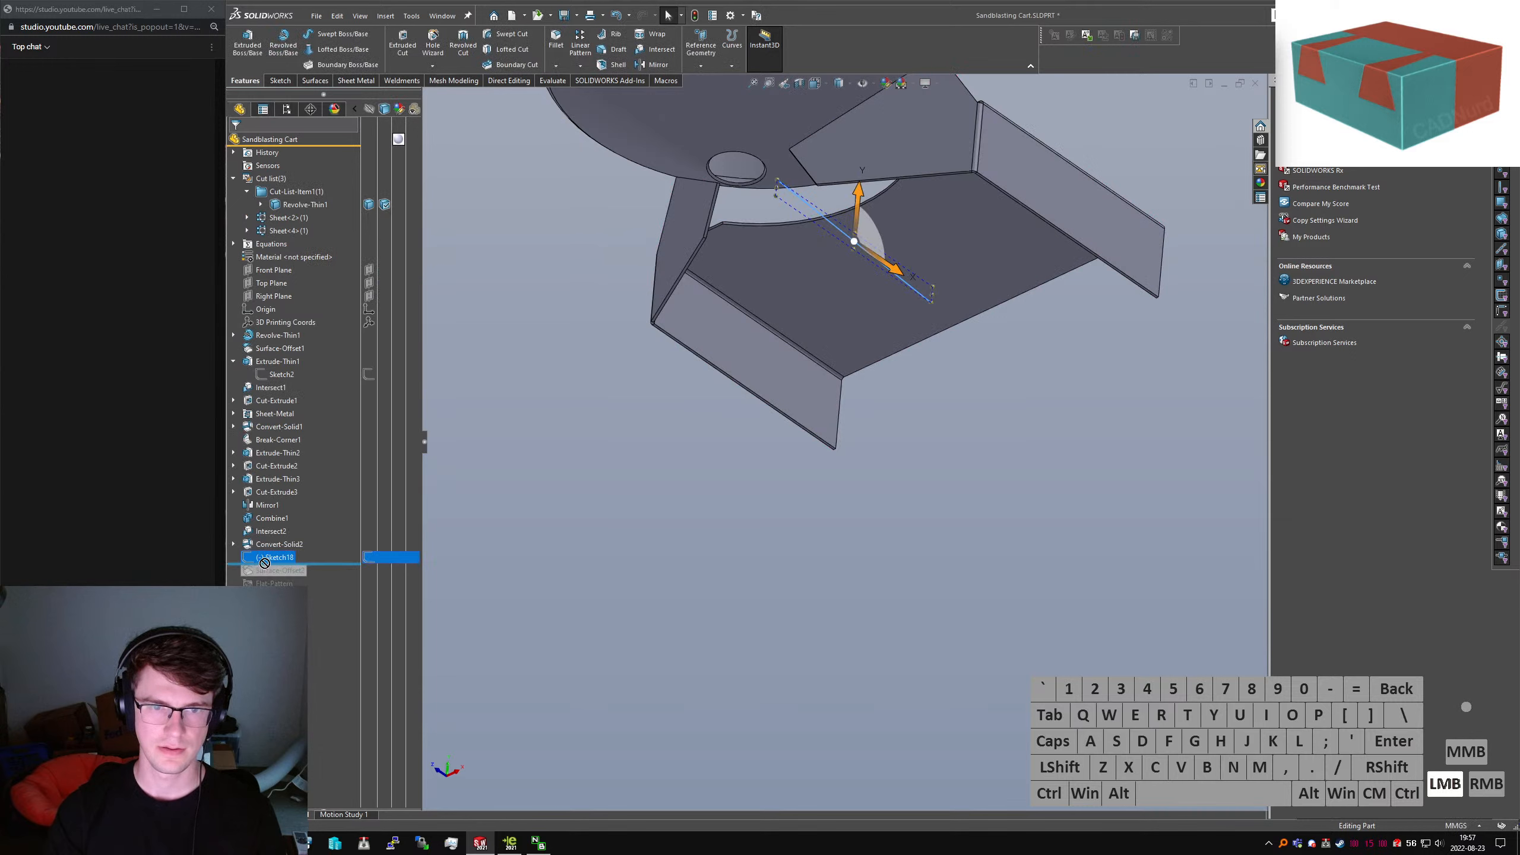
Roll forward, hide the plate, and extrude Sketch18 as a Thin Mid-Plane feature
drag(317, 565, 312, 579)
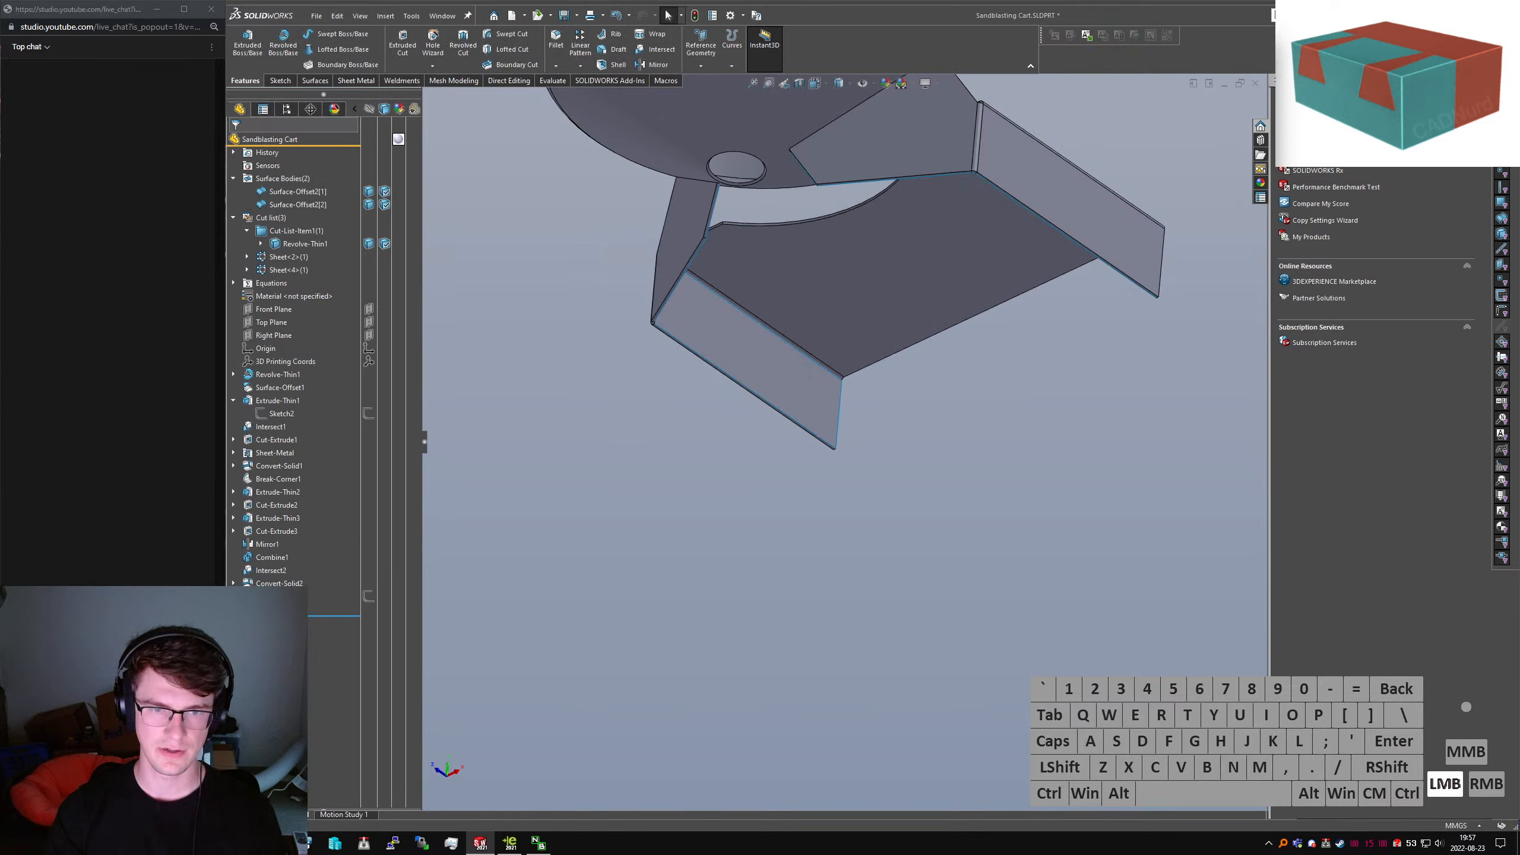
key(Tab)
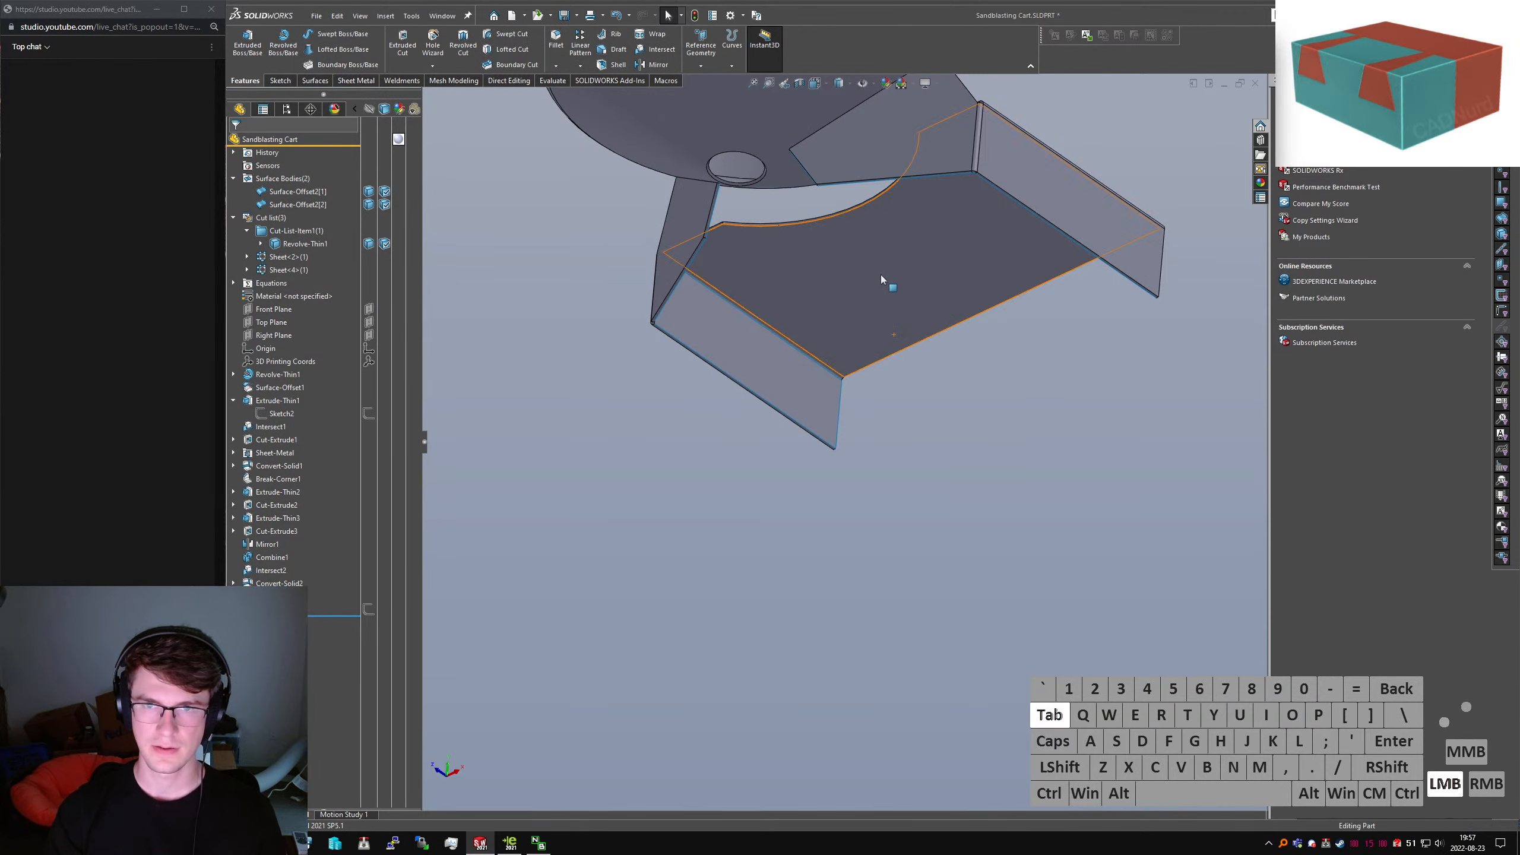
click(282, 609)
click(254, 63)
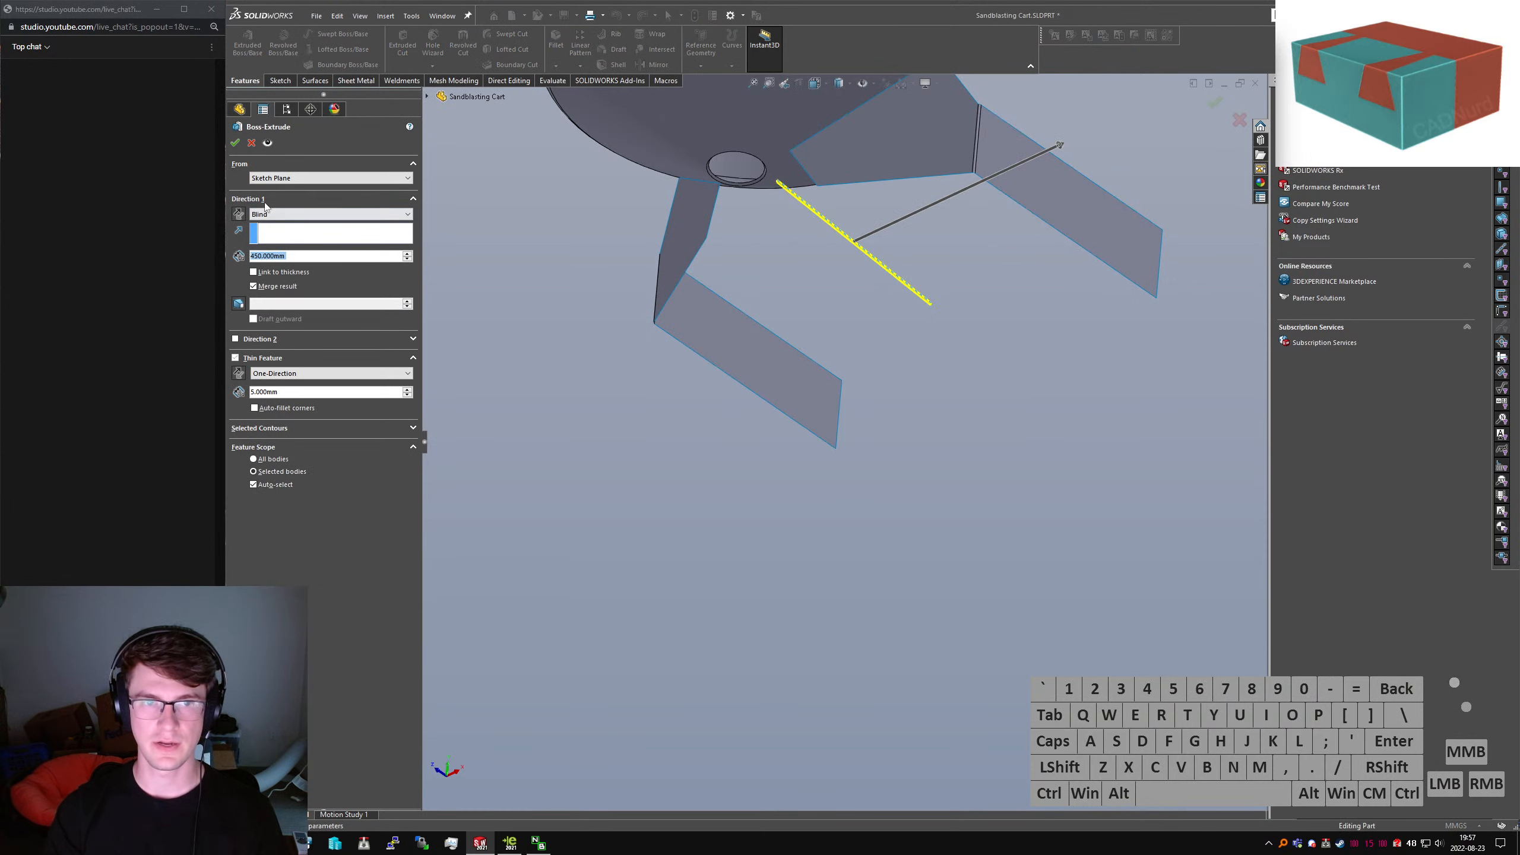
click(304, 373)
click(299, 392)
Extrude Up To Body Surface-Offset2[2] and, in Direction 2, Surface-Offset2[1], then confirm
scroll(937, 207, down, 1)
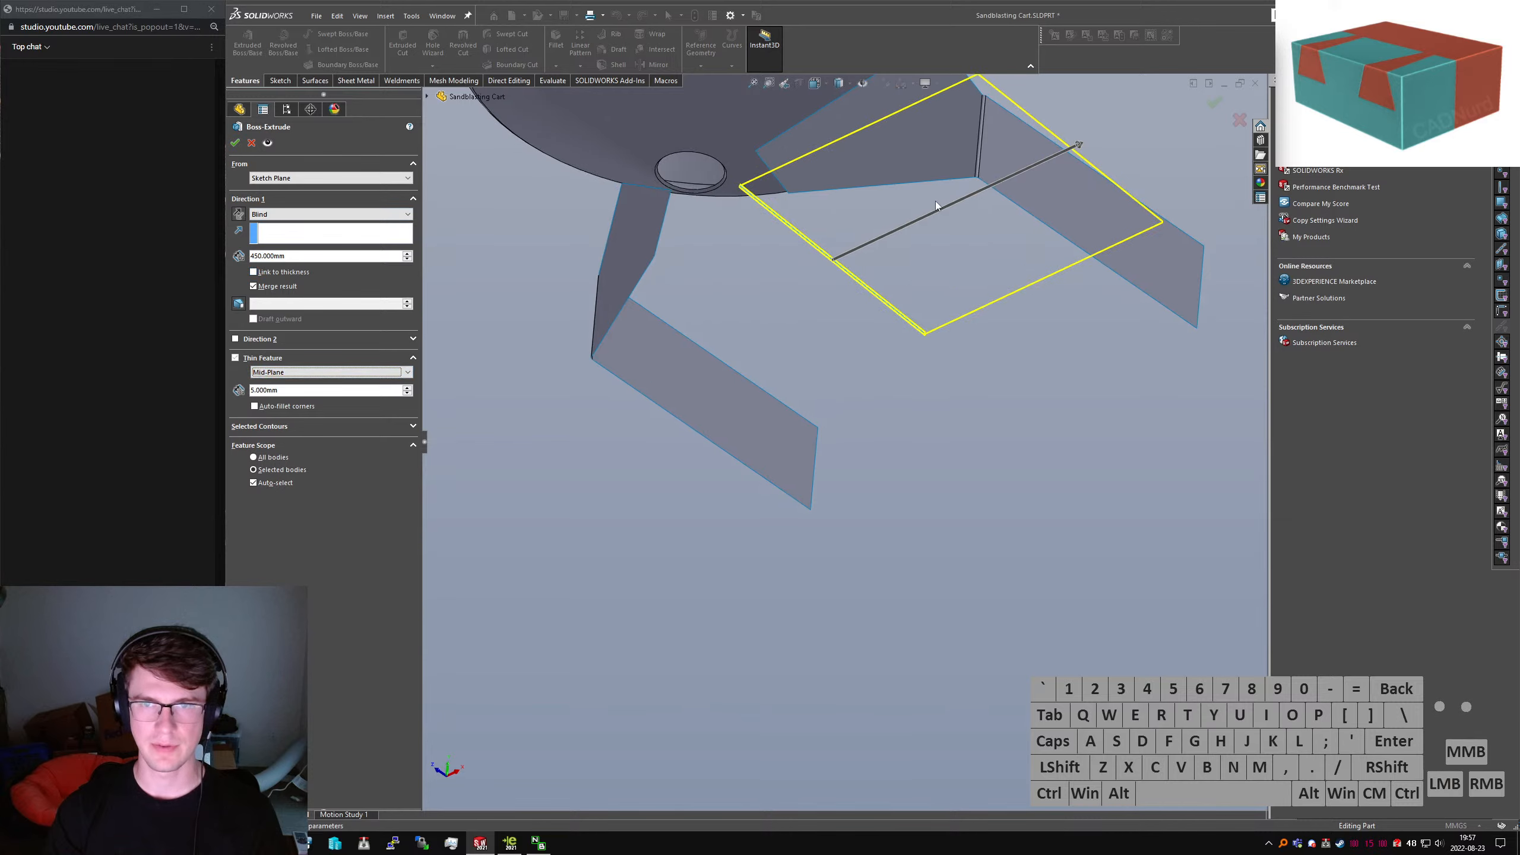
middle_drag(937, 207, 896, 224)
click(281, 217)
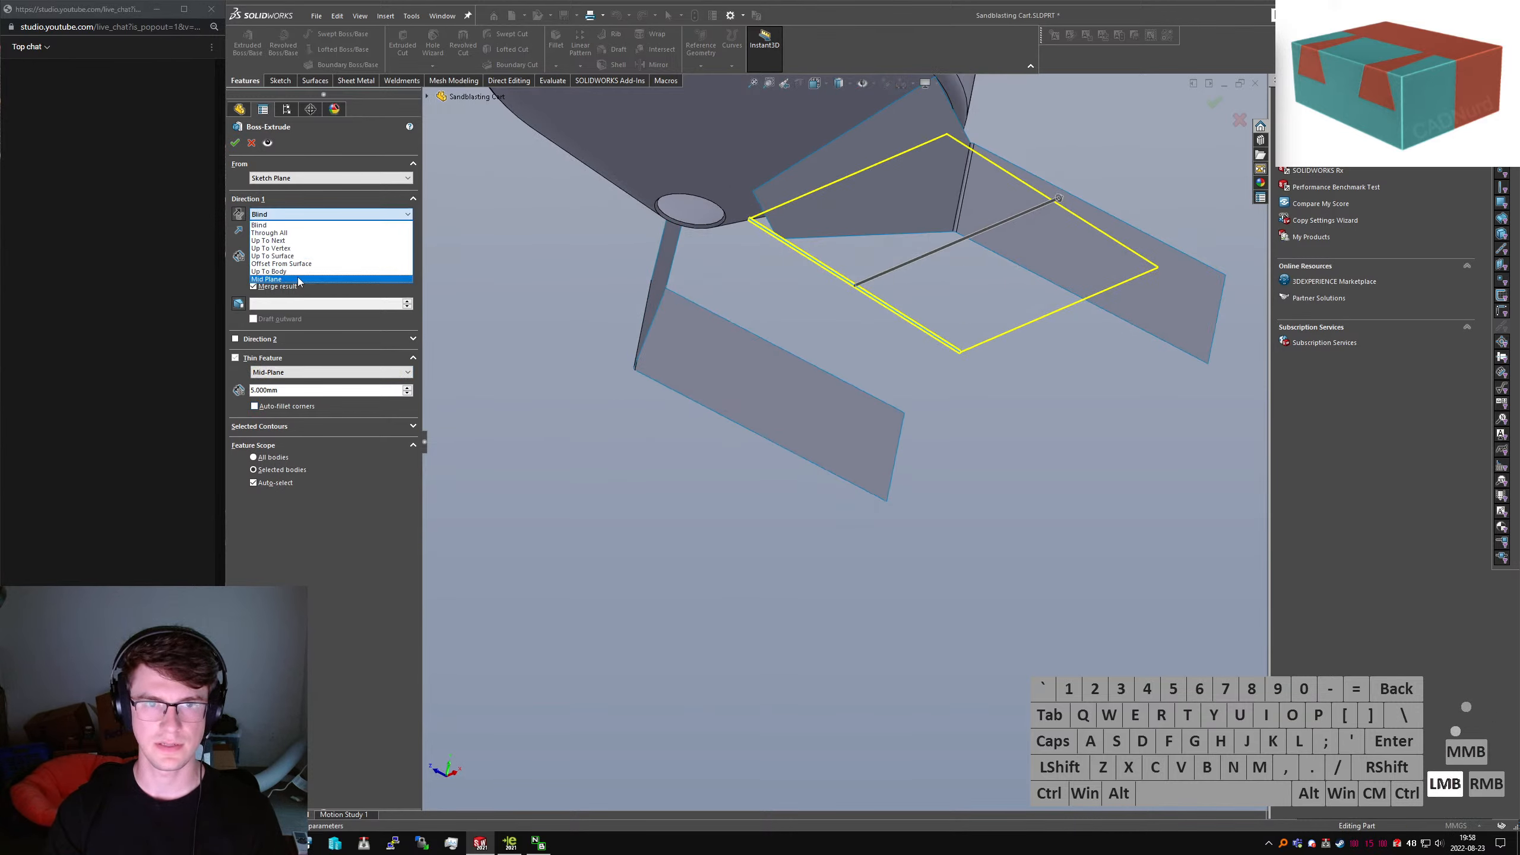
click(275, 280)
click(1114, 252)
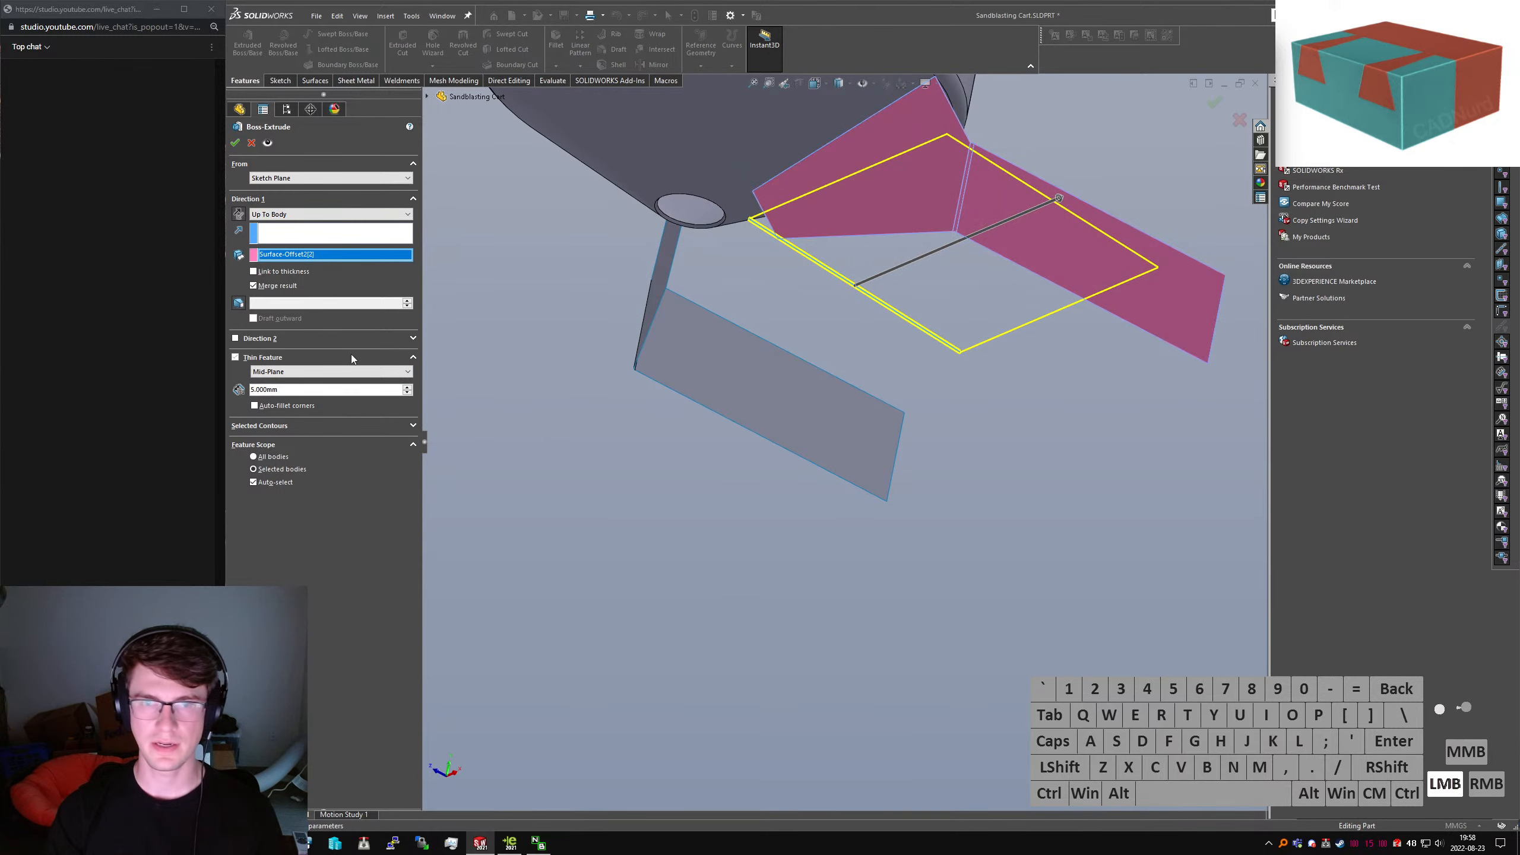
click(266, 339)
click(326, 353)
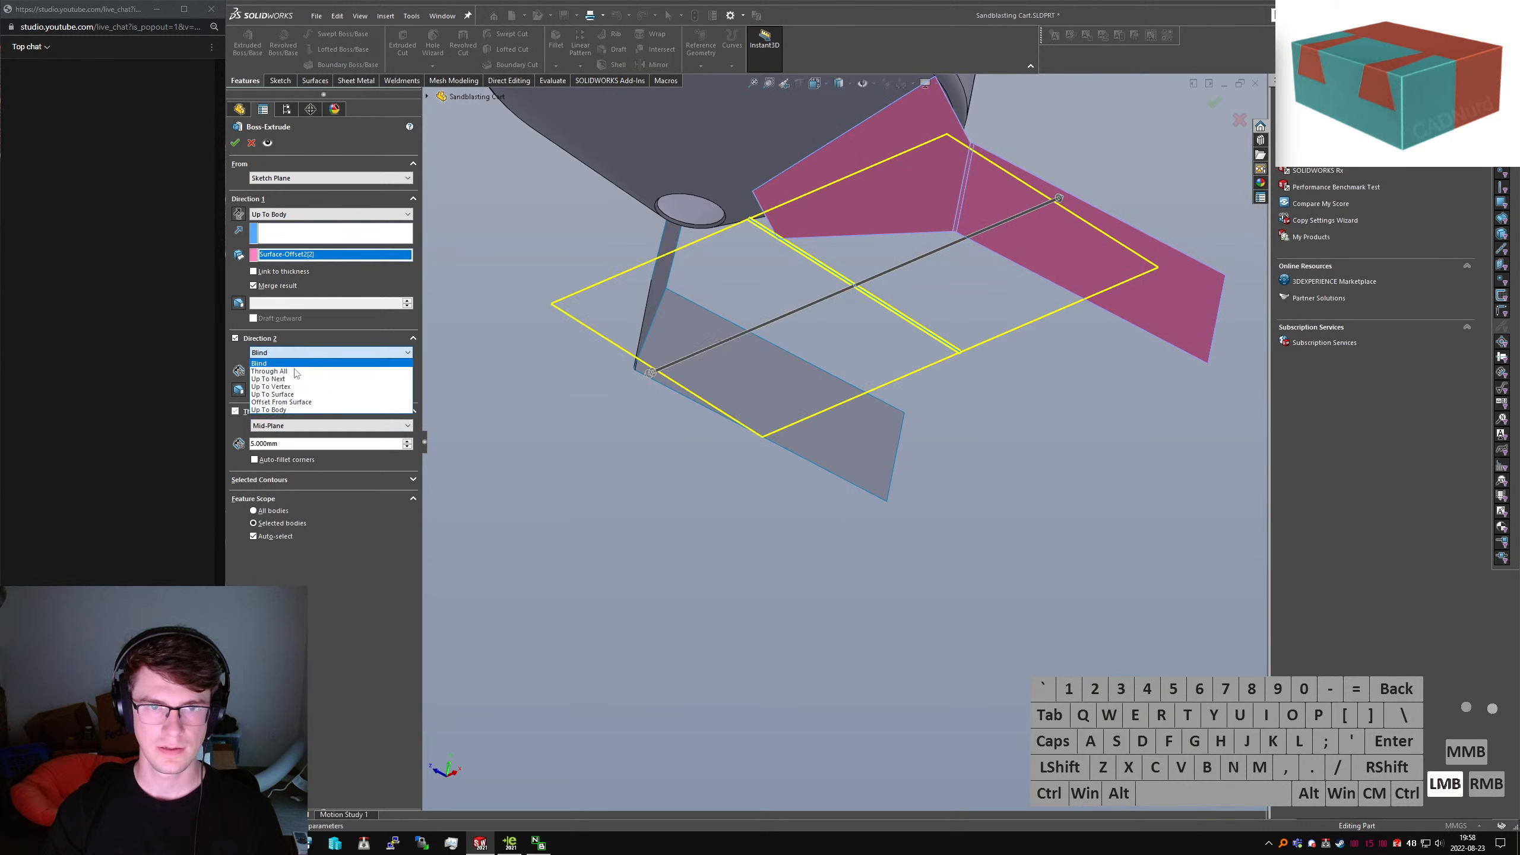
click(282, 414)
click(757, 366)
click(236, 144)
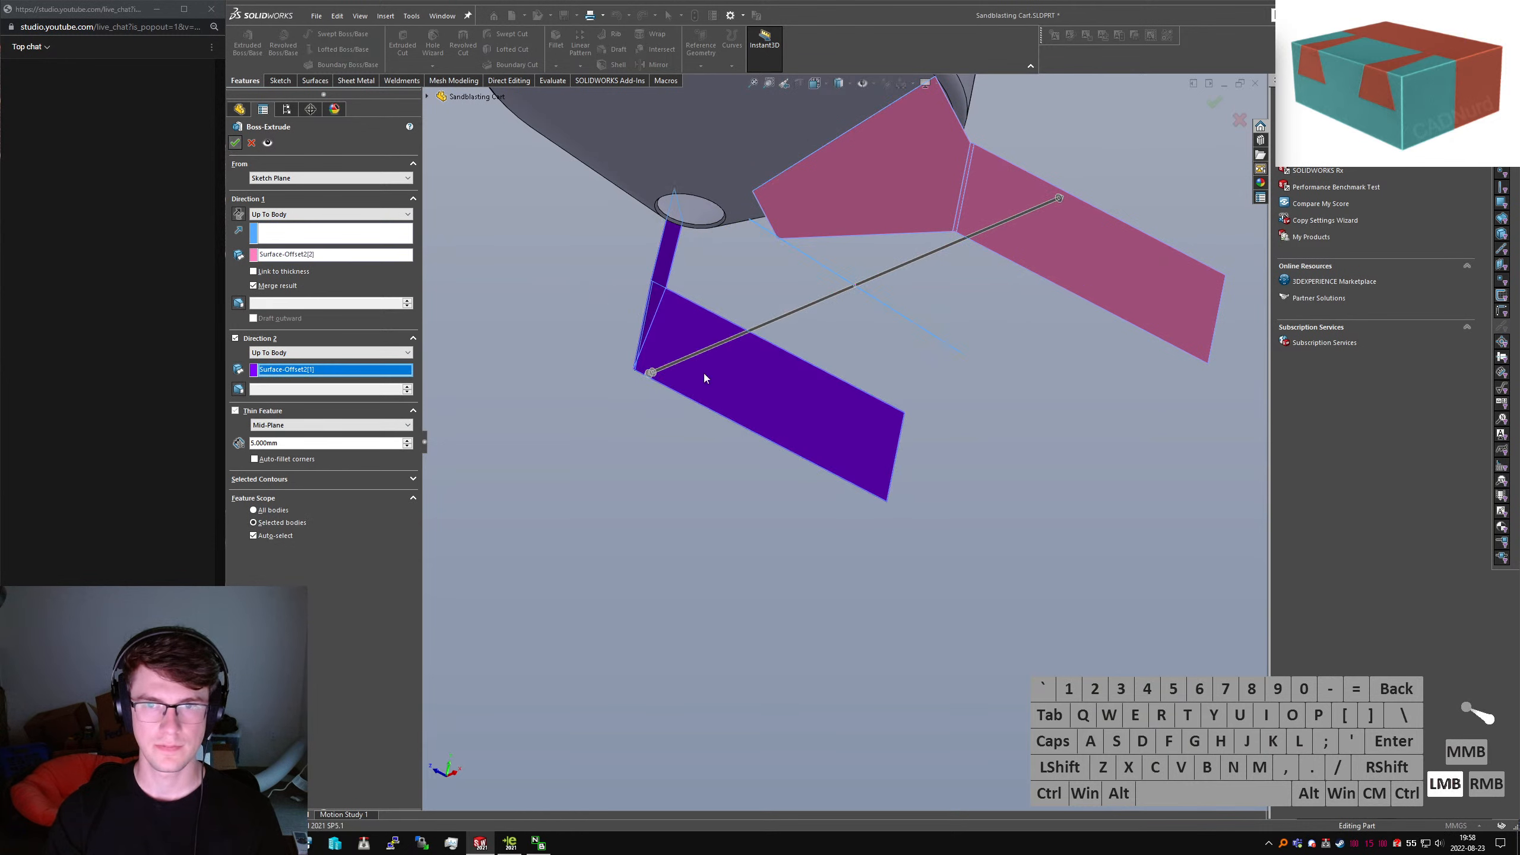
Orbit to the underside of Extrude-Thin4 and select its bottom face
click(836, 281)
scroll(782, 274, down, 3)
middle_drag(837, 282, 787, 255)
scroll(787, 256, up, 3)
click(971, 458)
Sketch a circle at the origin on the plate's bottom face and dimension it to 300 mm diameter
key(s)
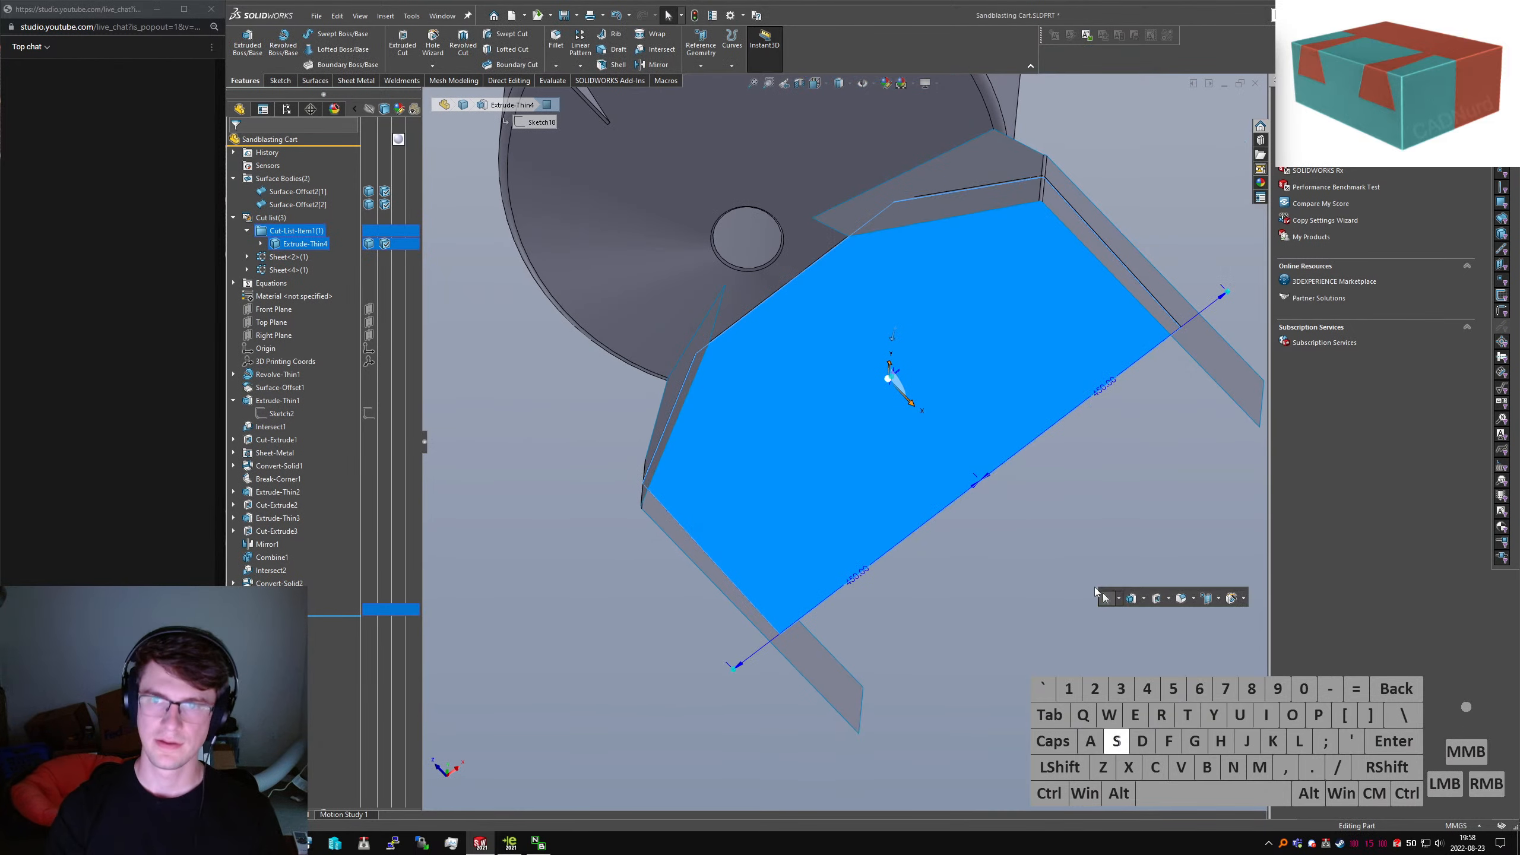
key(Return)
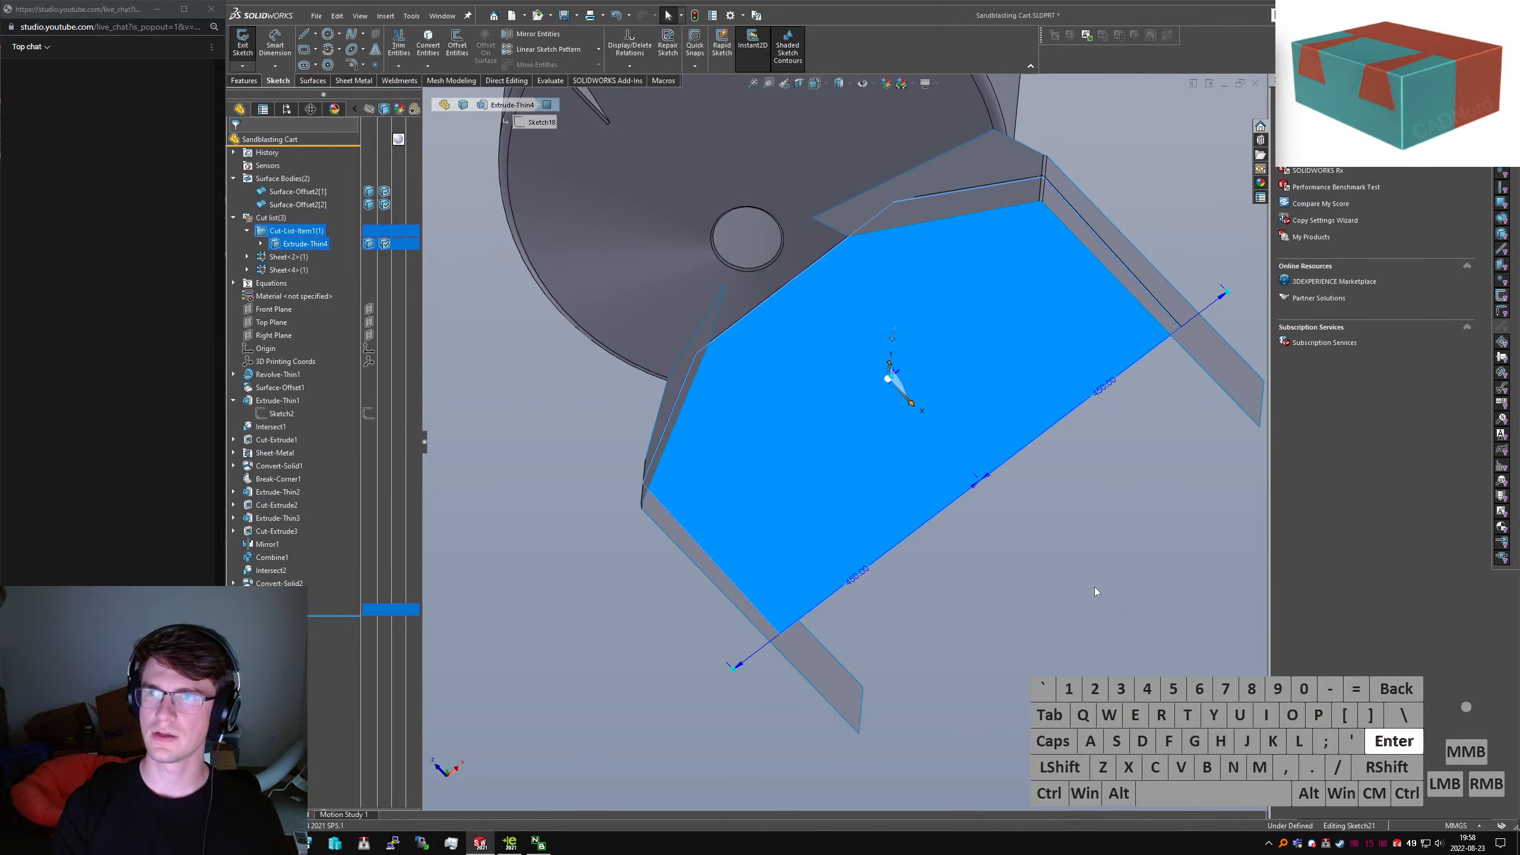
key(n)
click(1124, 439)
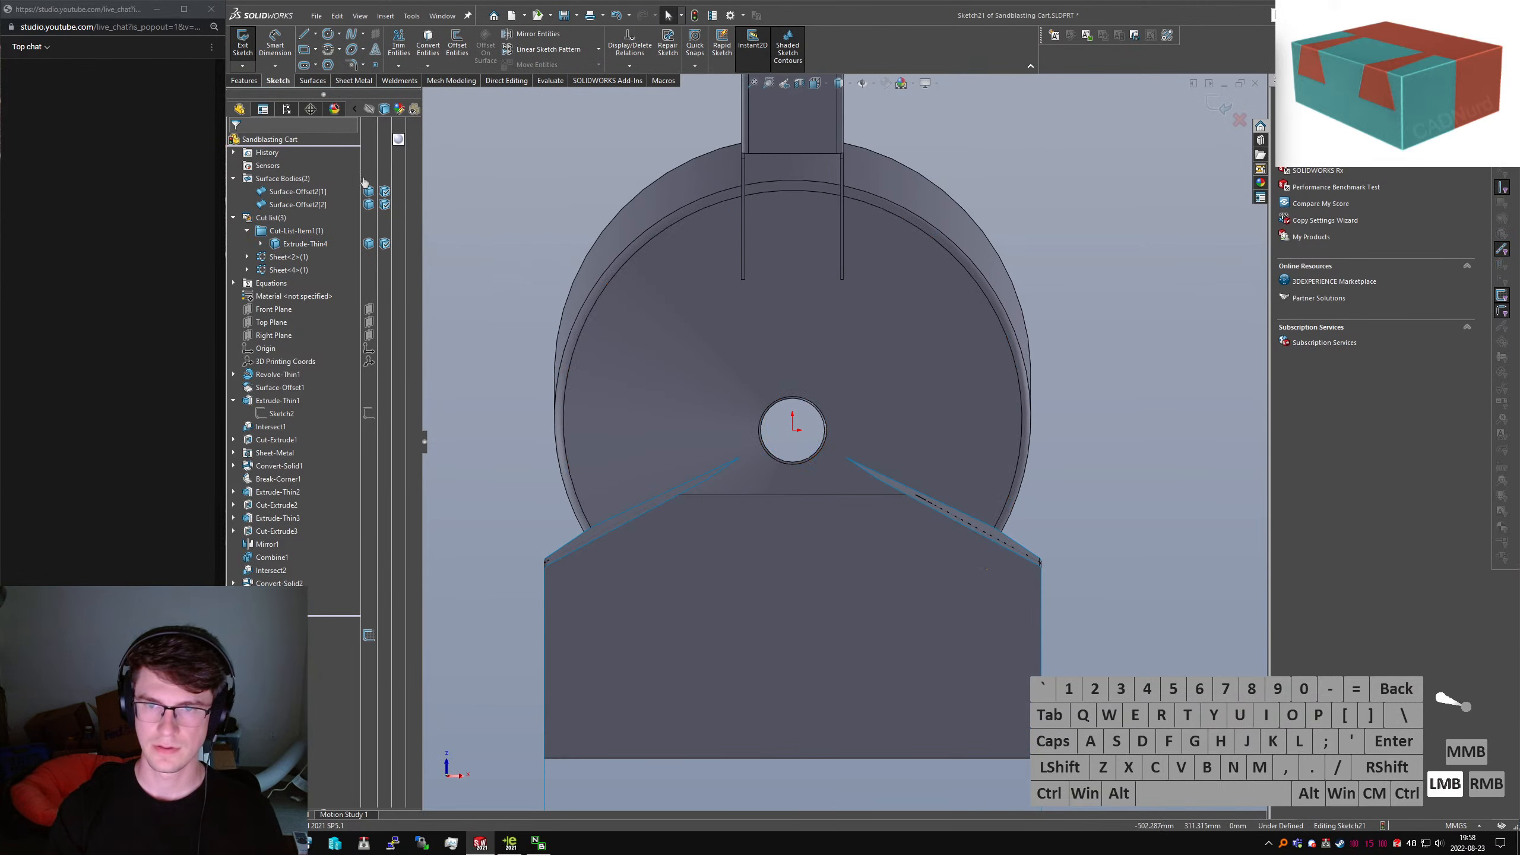
click(327, 33)
drag(792, 430, 797, 534)
mouse_move(810, 545)
right_down()
mouse_move(837, 483)
mouse_move(895, 454)
right_up()
click(898, 456)
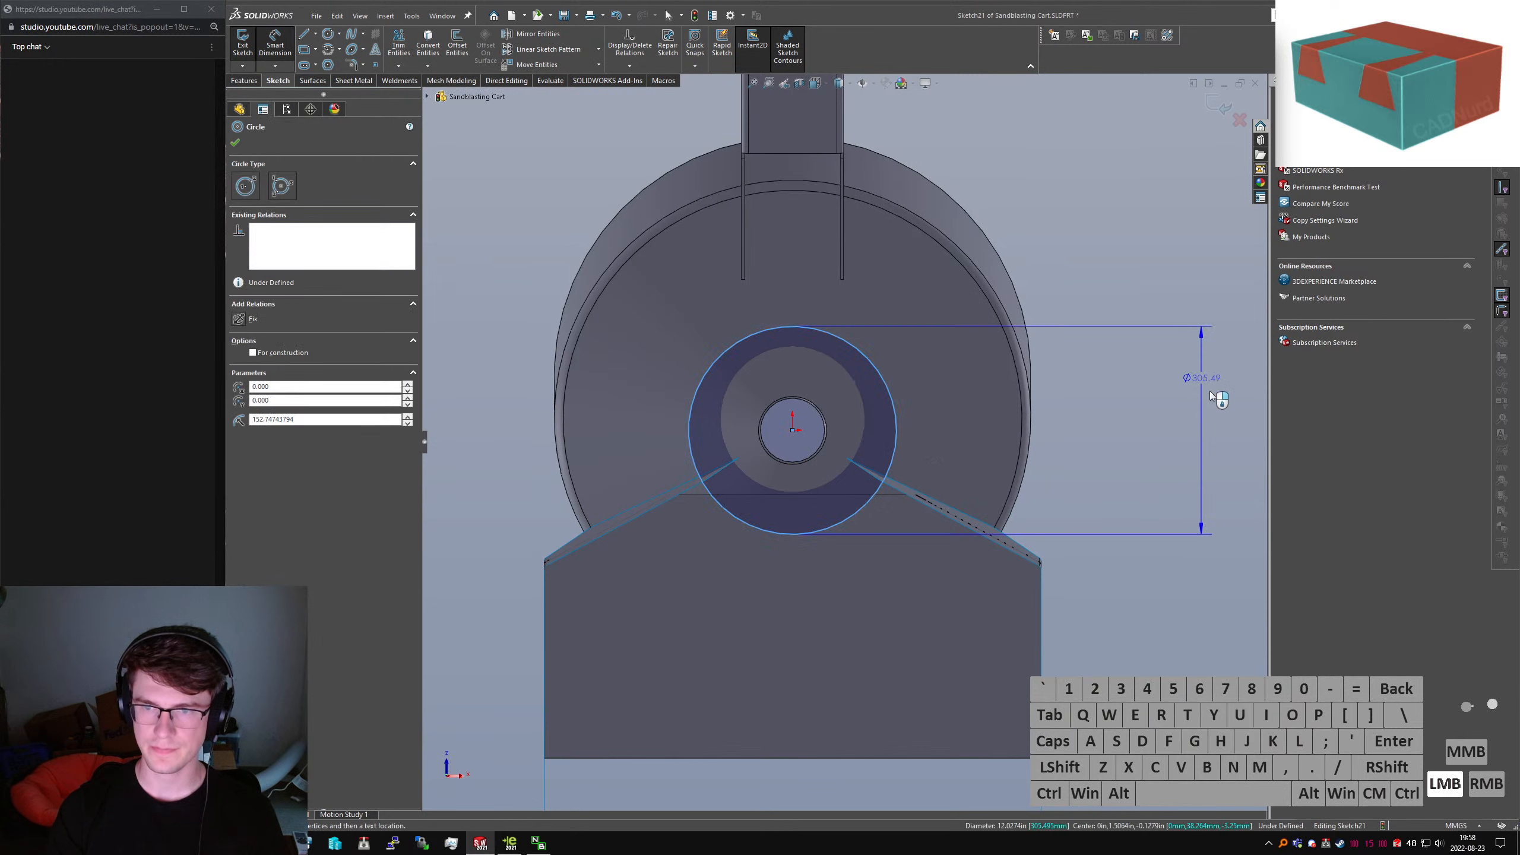
click(1236, 444)
text(300)
key(Return)
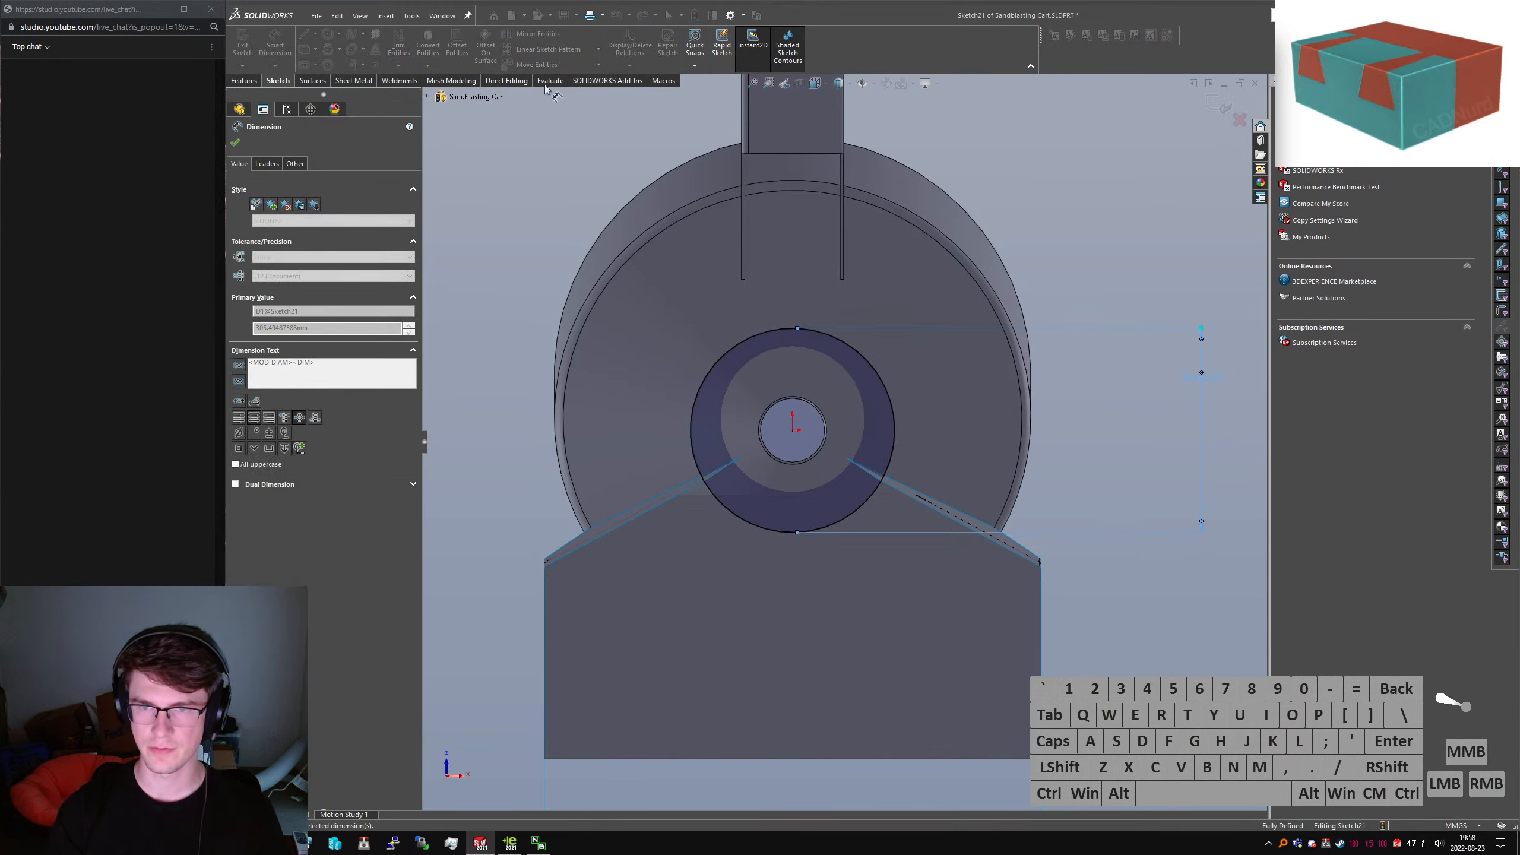
Preview an Extruded Cut Through All – Both limited to the Extrude-Thin4 plate, then cancel it
click(244, 80)
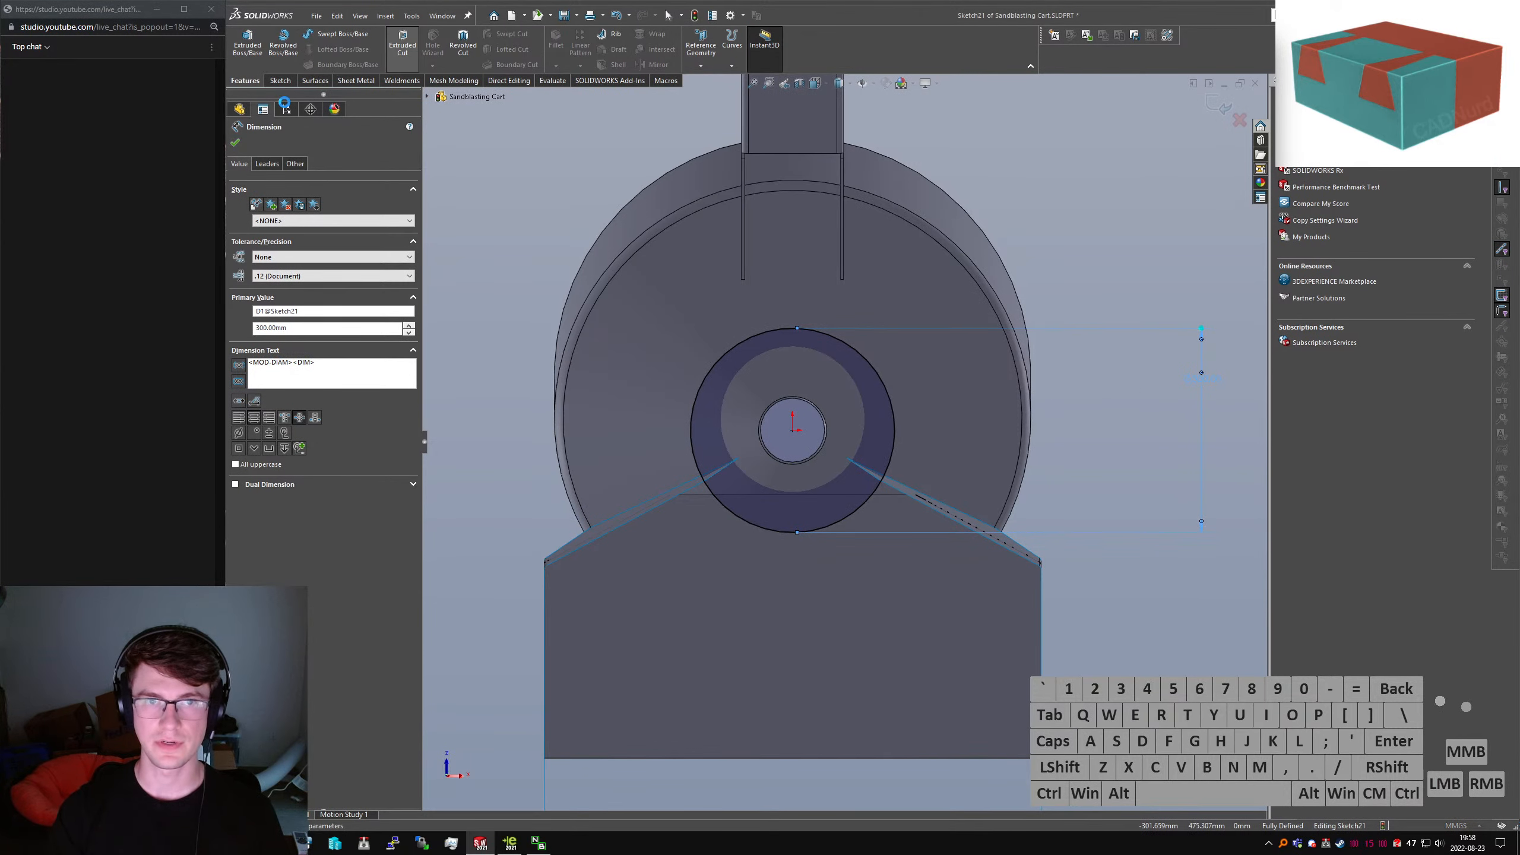
click(305, 213)
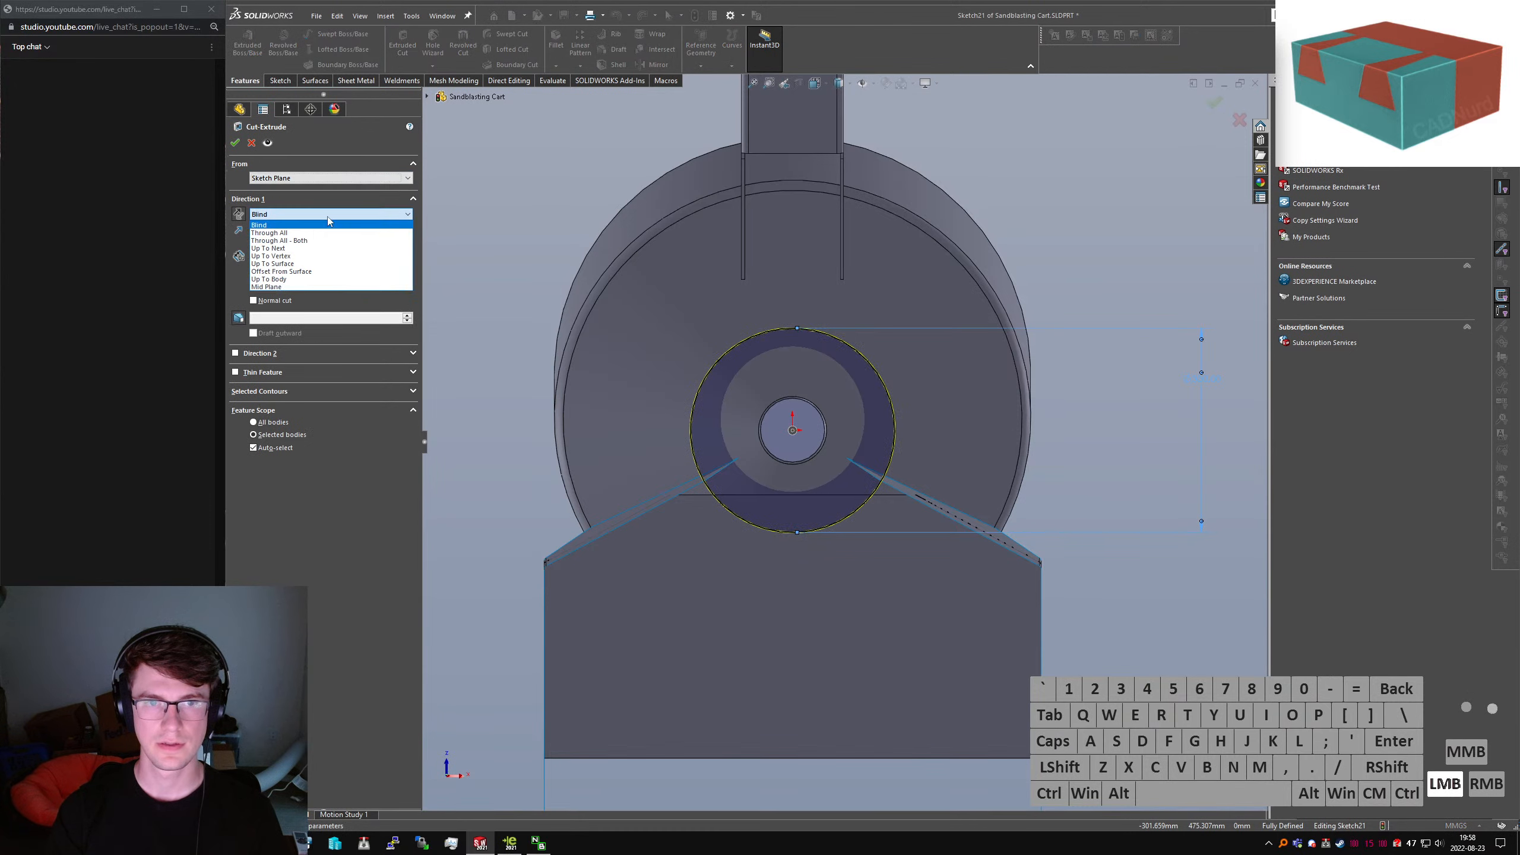
click(304, 245)
click(235, 143)
click(1086, 254)
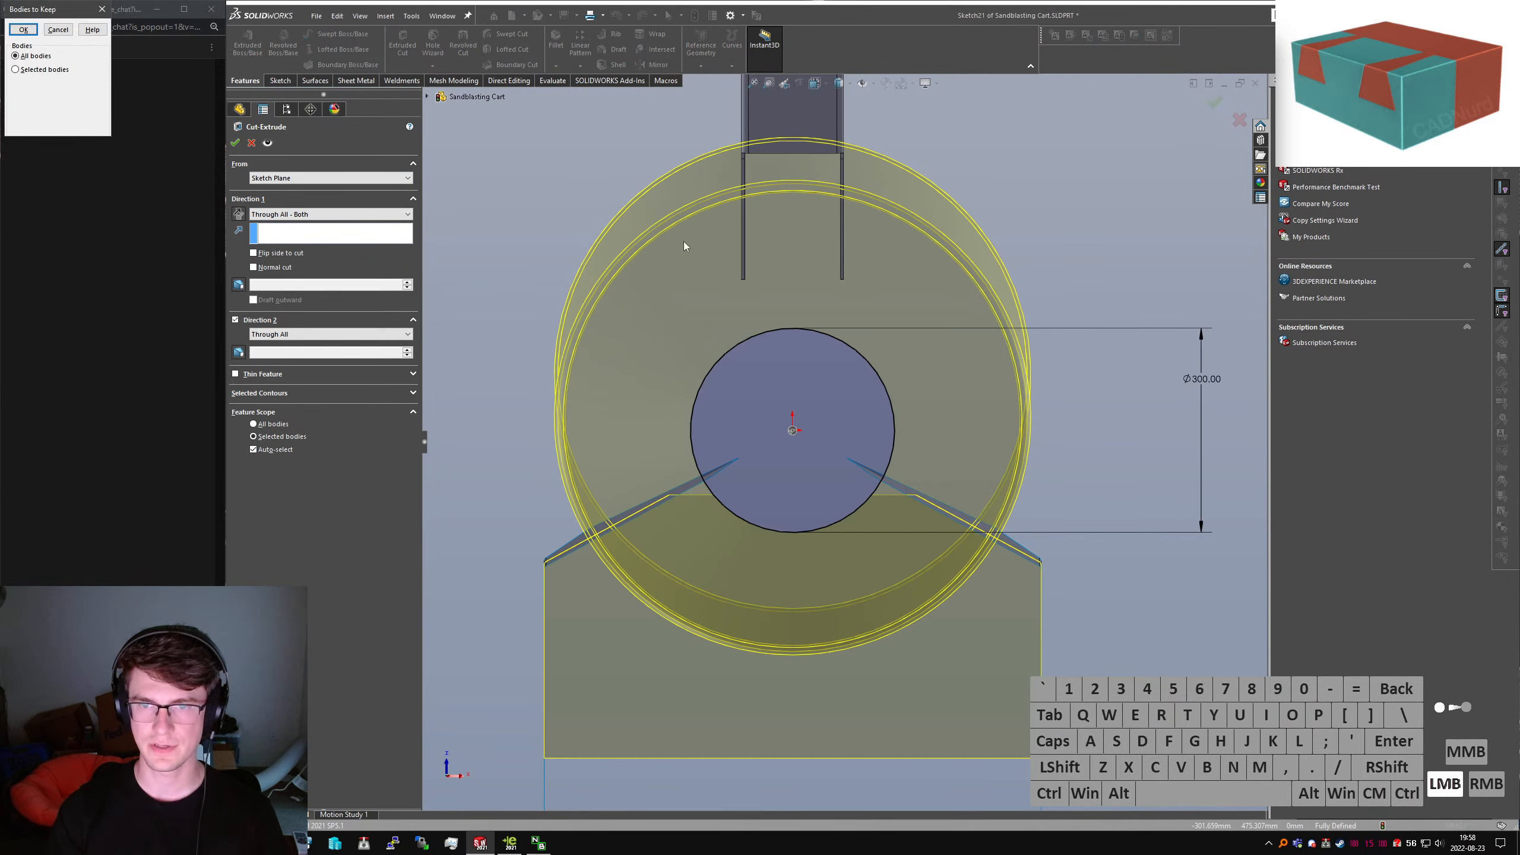
click(47, 69)
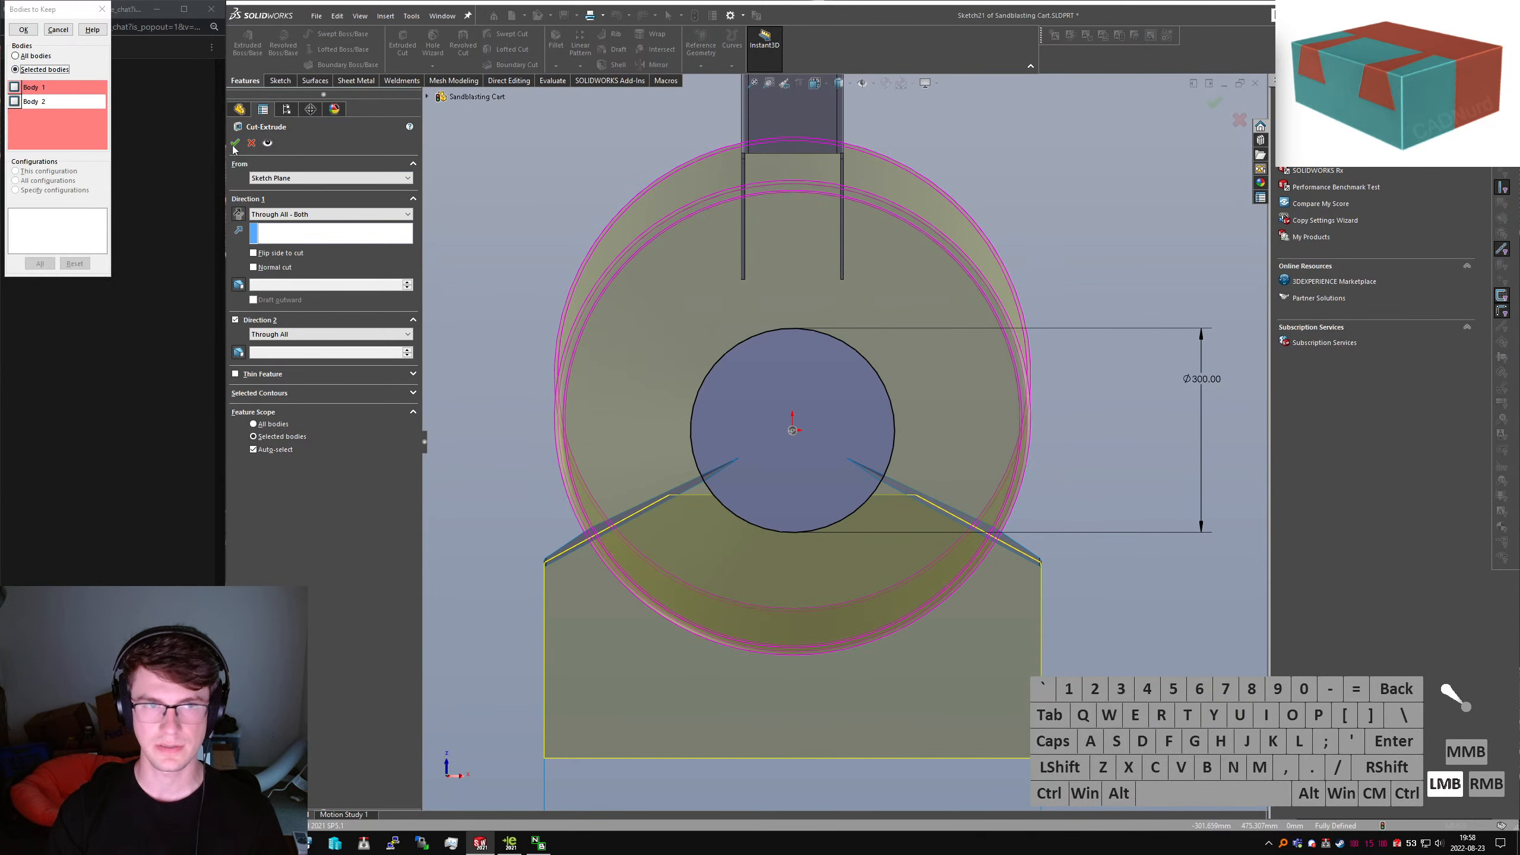
click(59, 30)
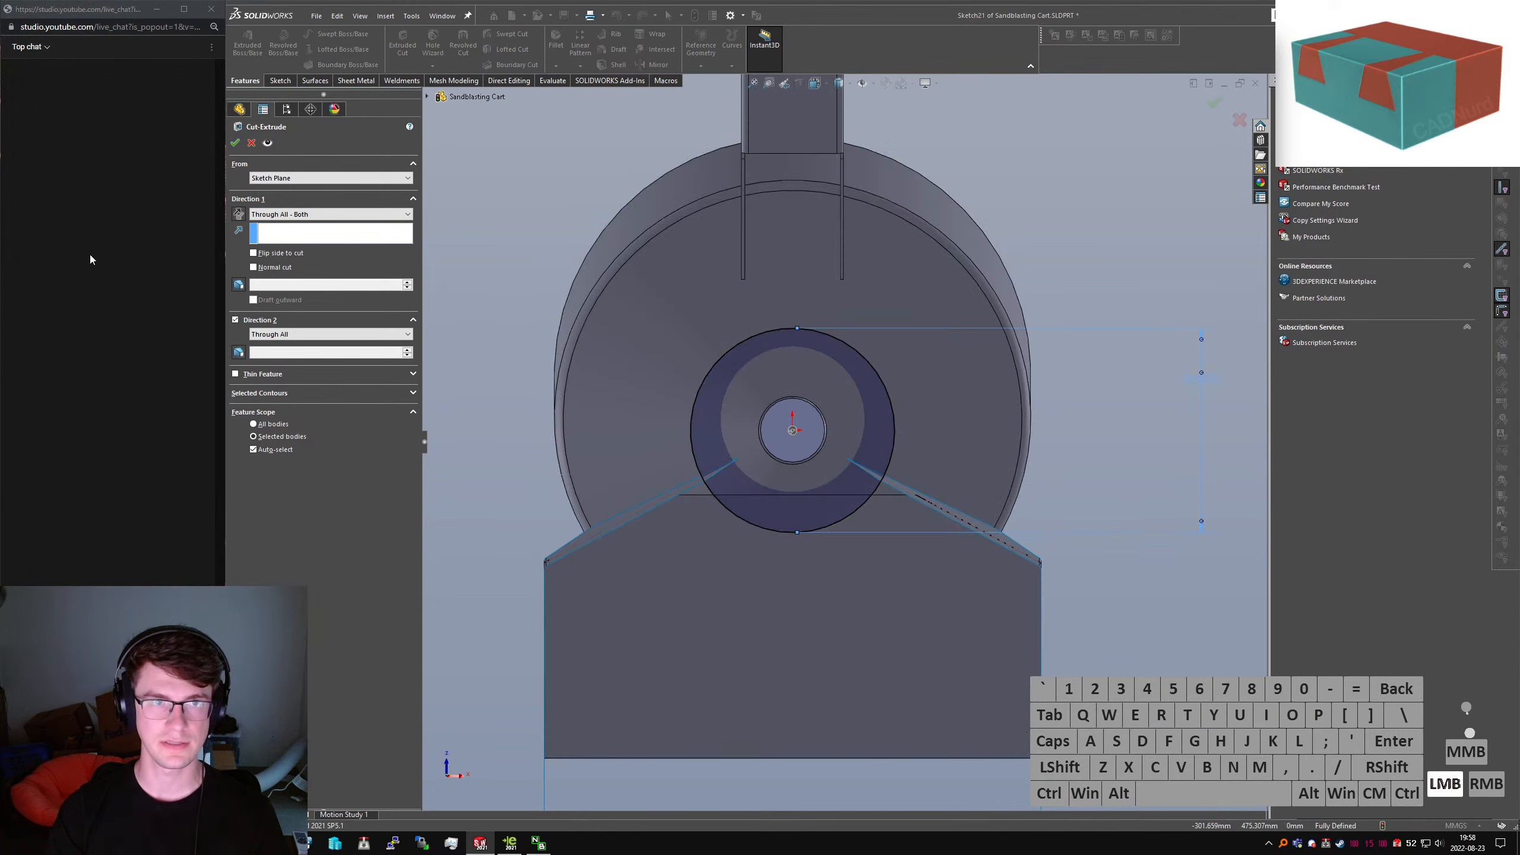
click(273, 455)
click(834, 644)
middle_drag(762, 473, 701, 620)
scroll(702, 620, up, 3)
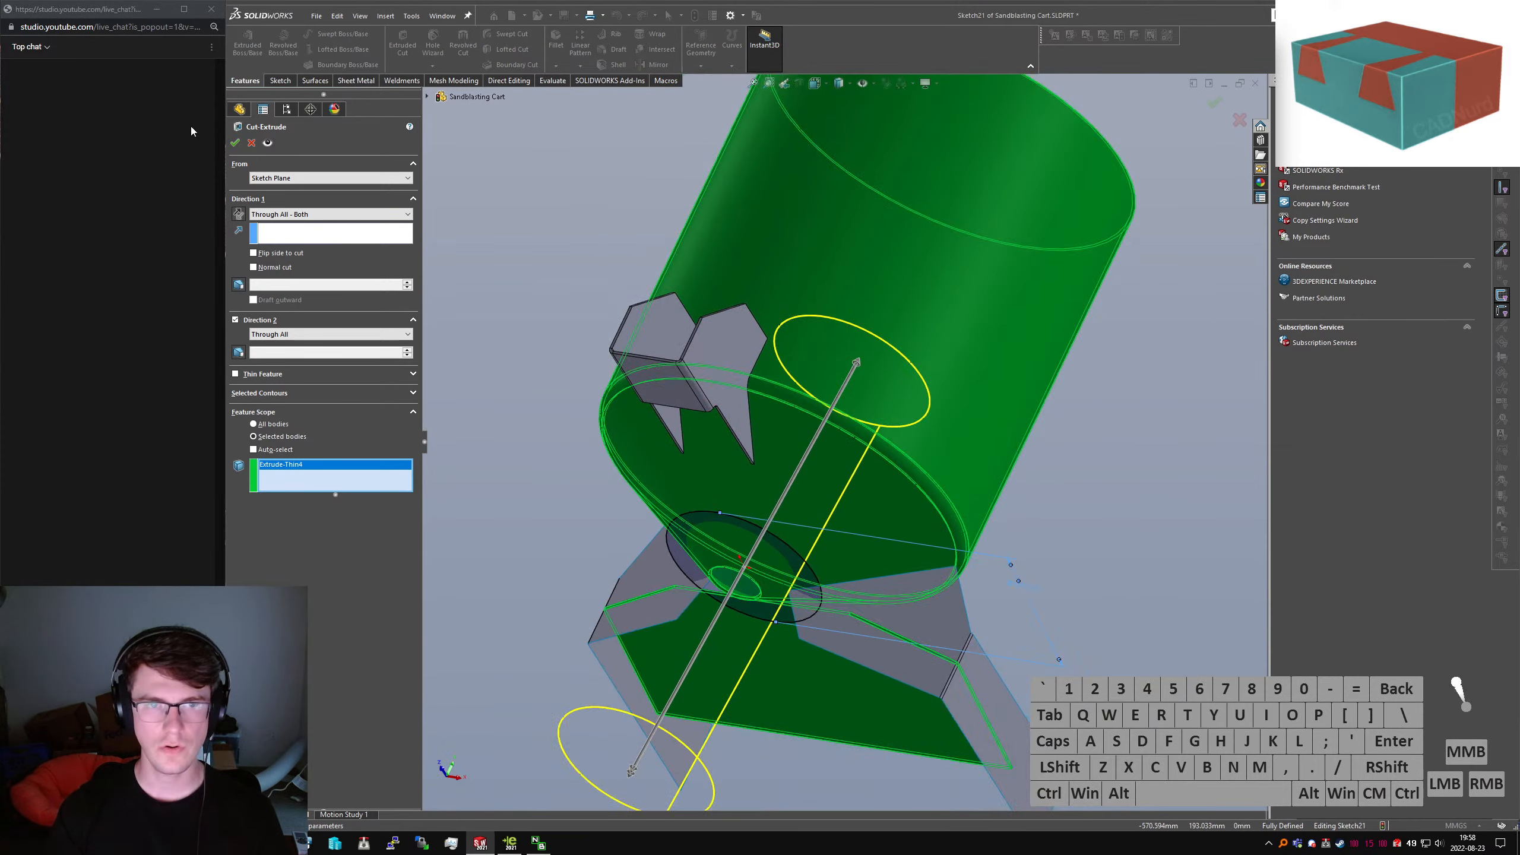
click(252, 143)
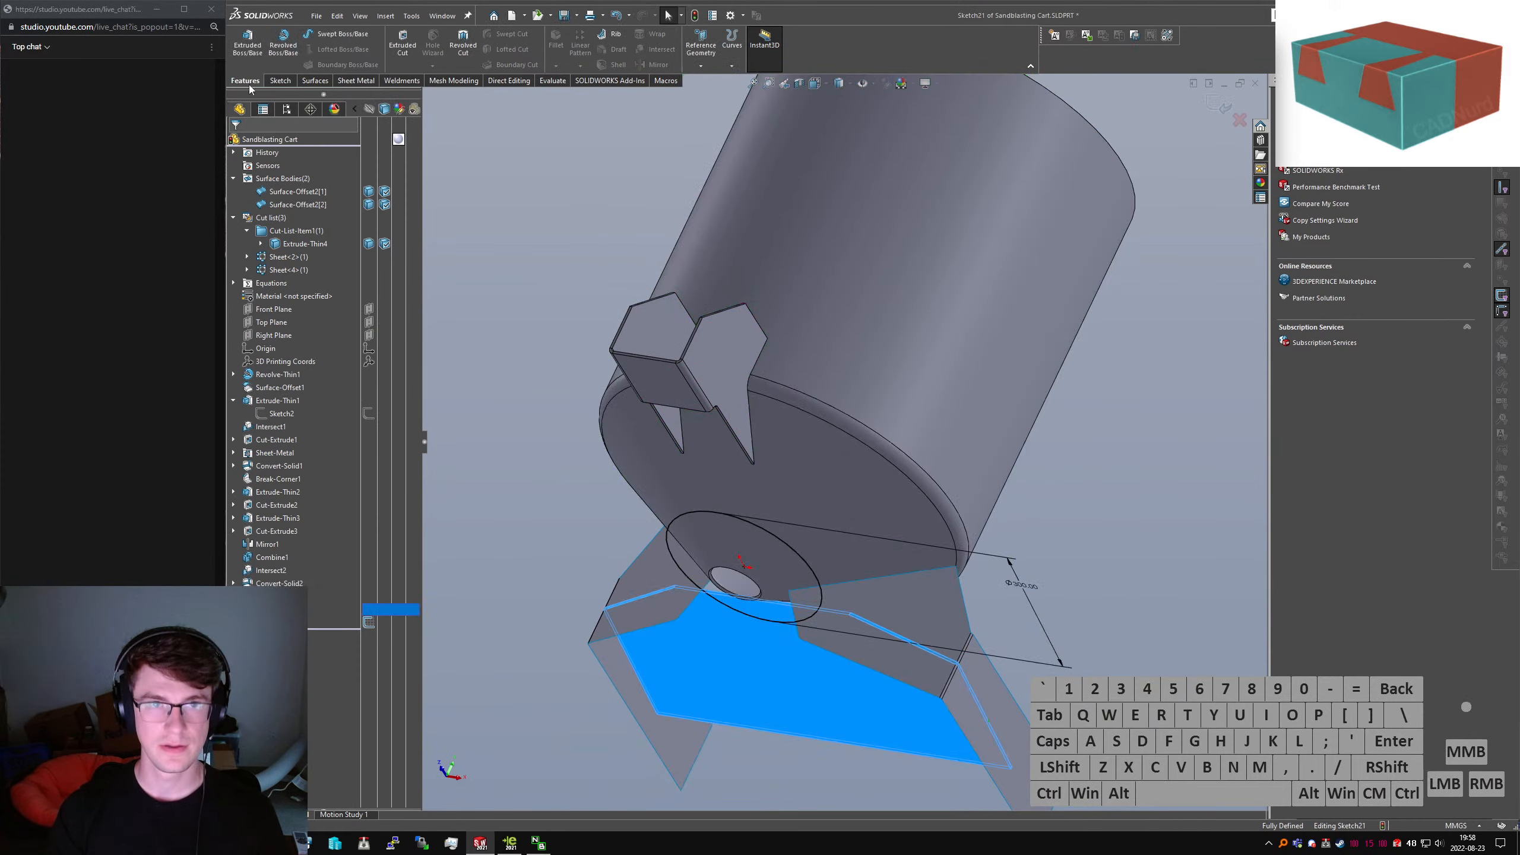
Edit Extrude-Thin4 and clear Merge result so the plate stays a separate body
click(279, 83)
click(243, 46)
click(267, 610)
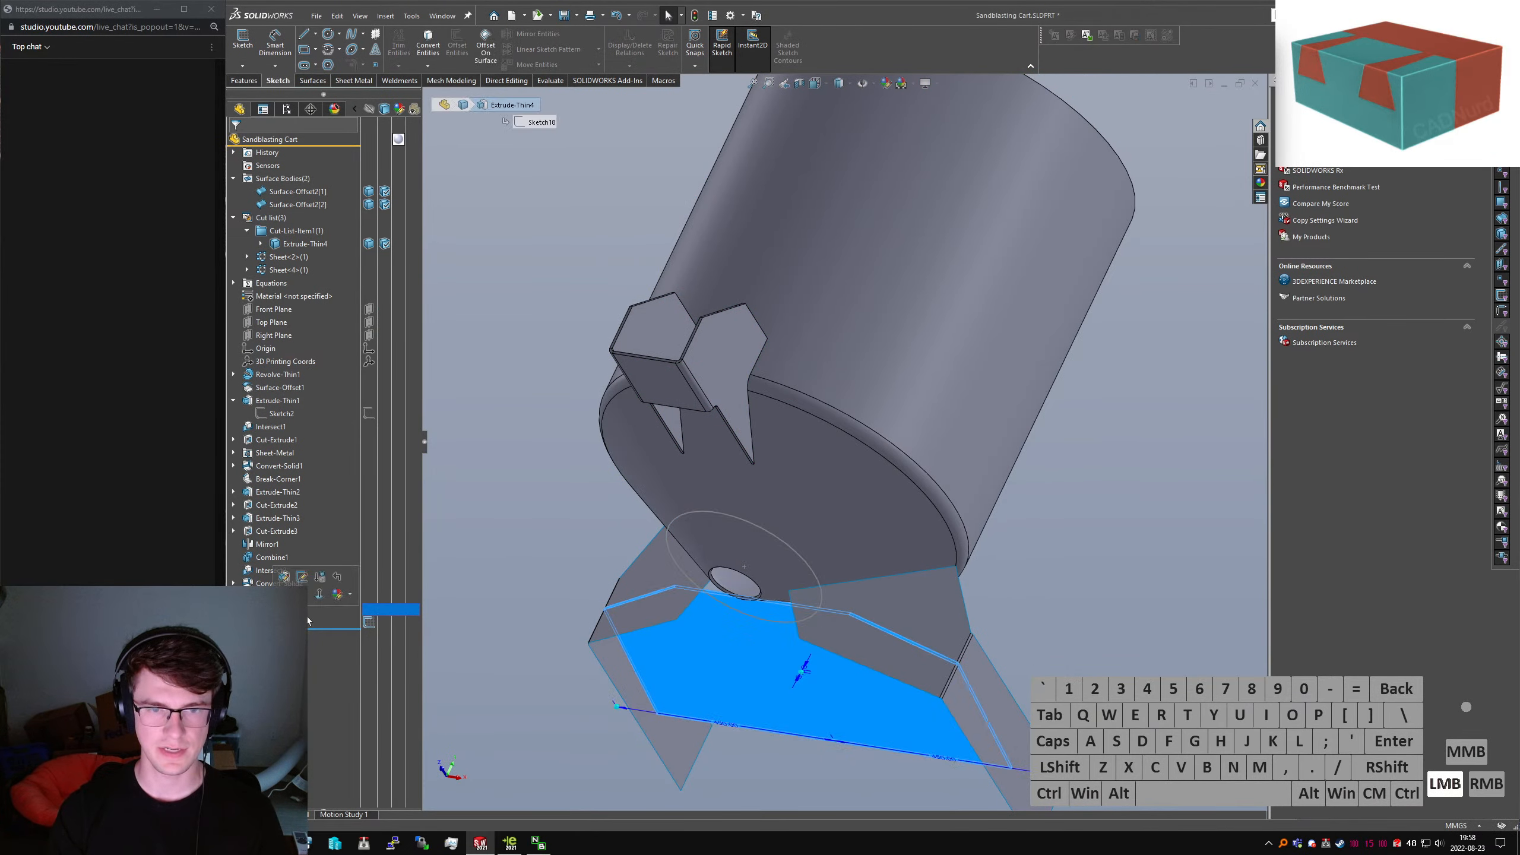
click(285, 577)
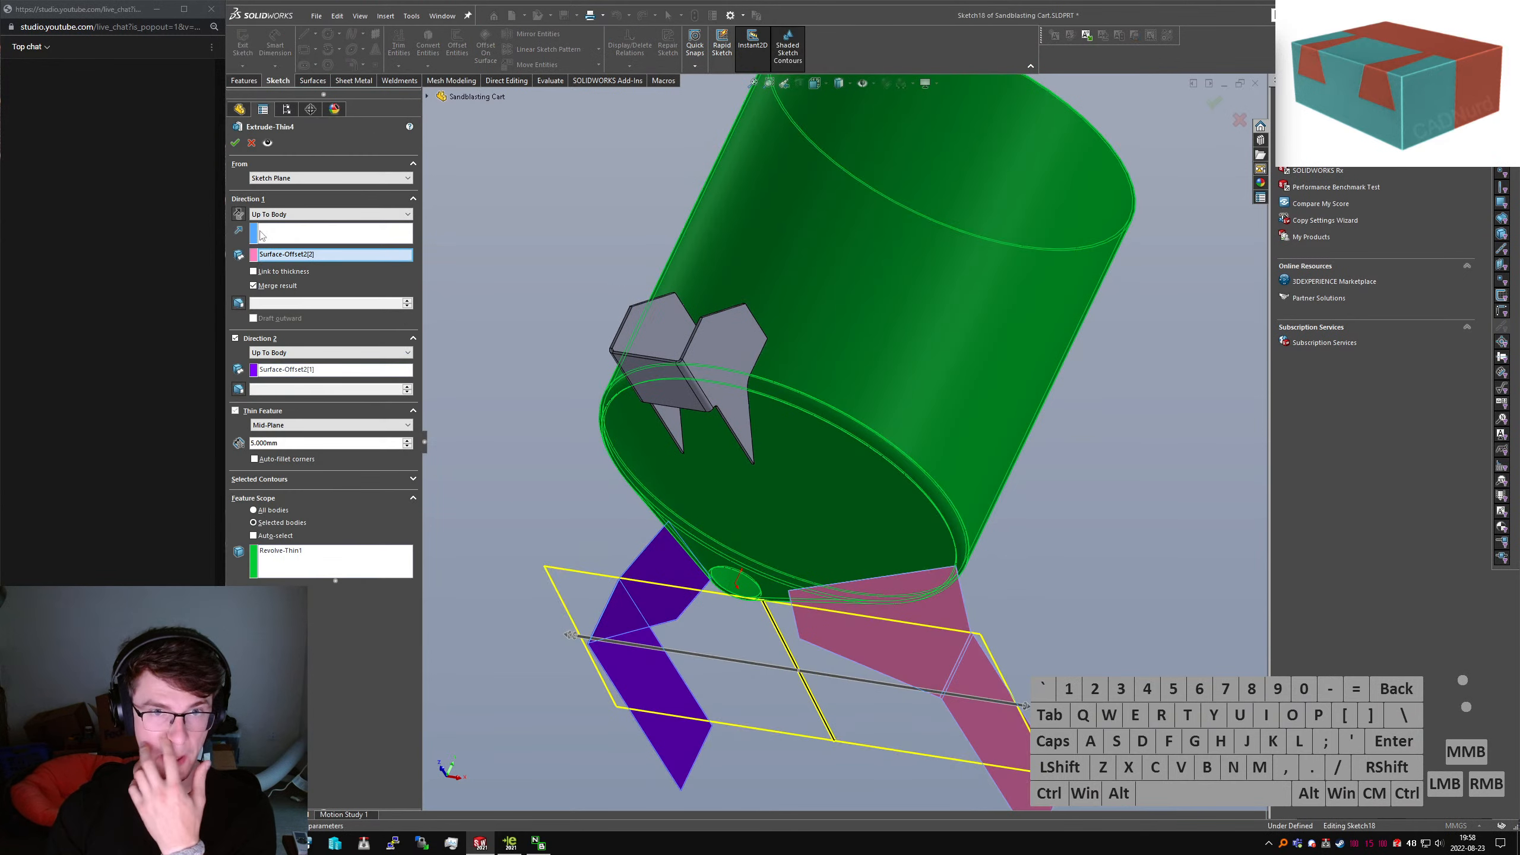
click(253, 286)
click(235, 142)
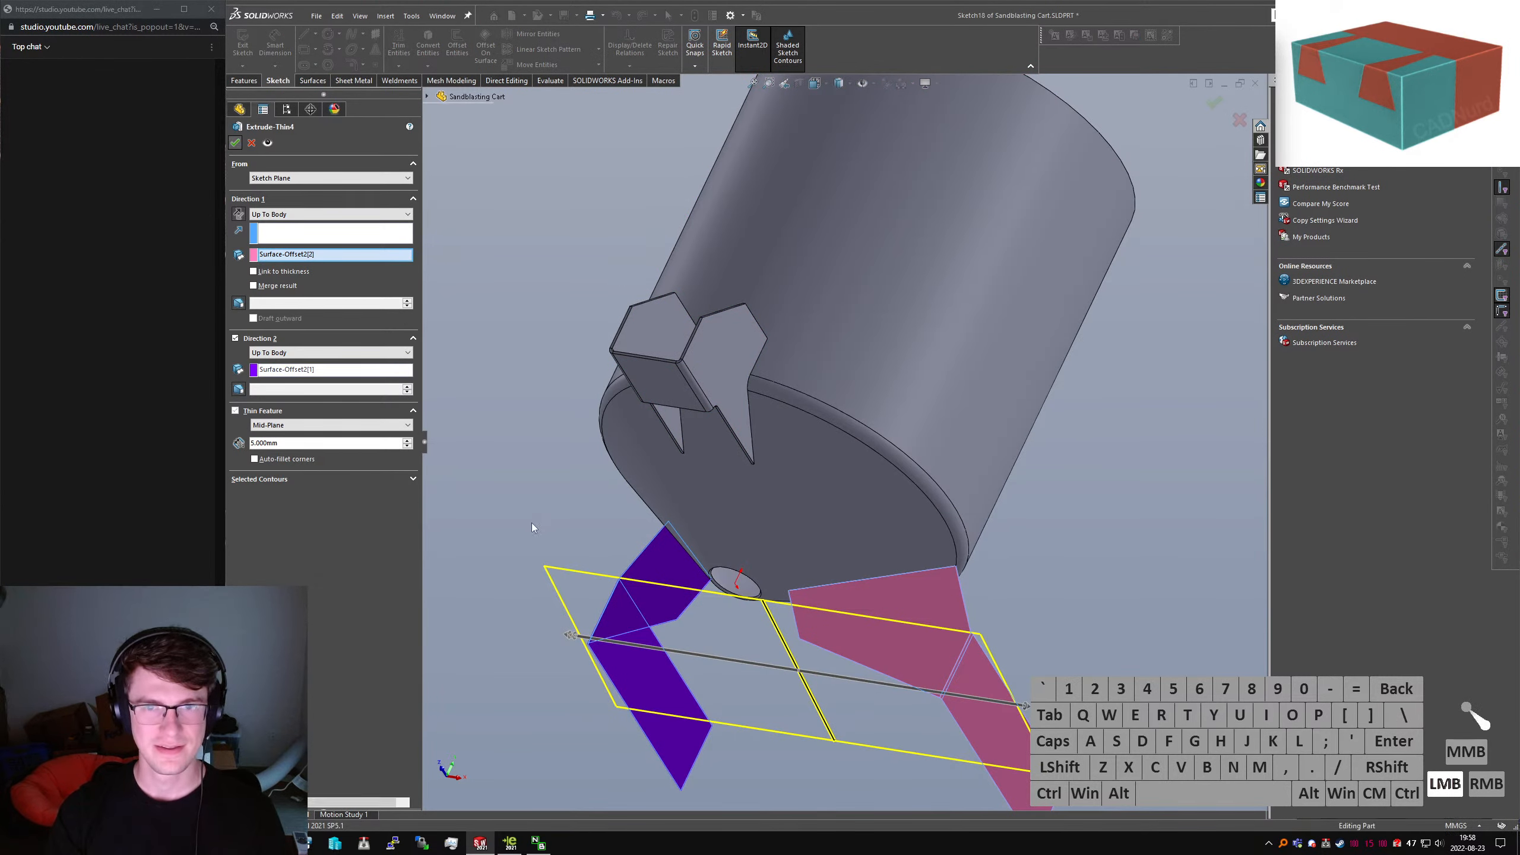
Hide the tank body and the other bodies covering the opening area
click(794, 503)
click(1121, 539)
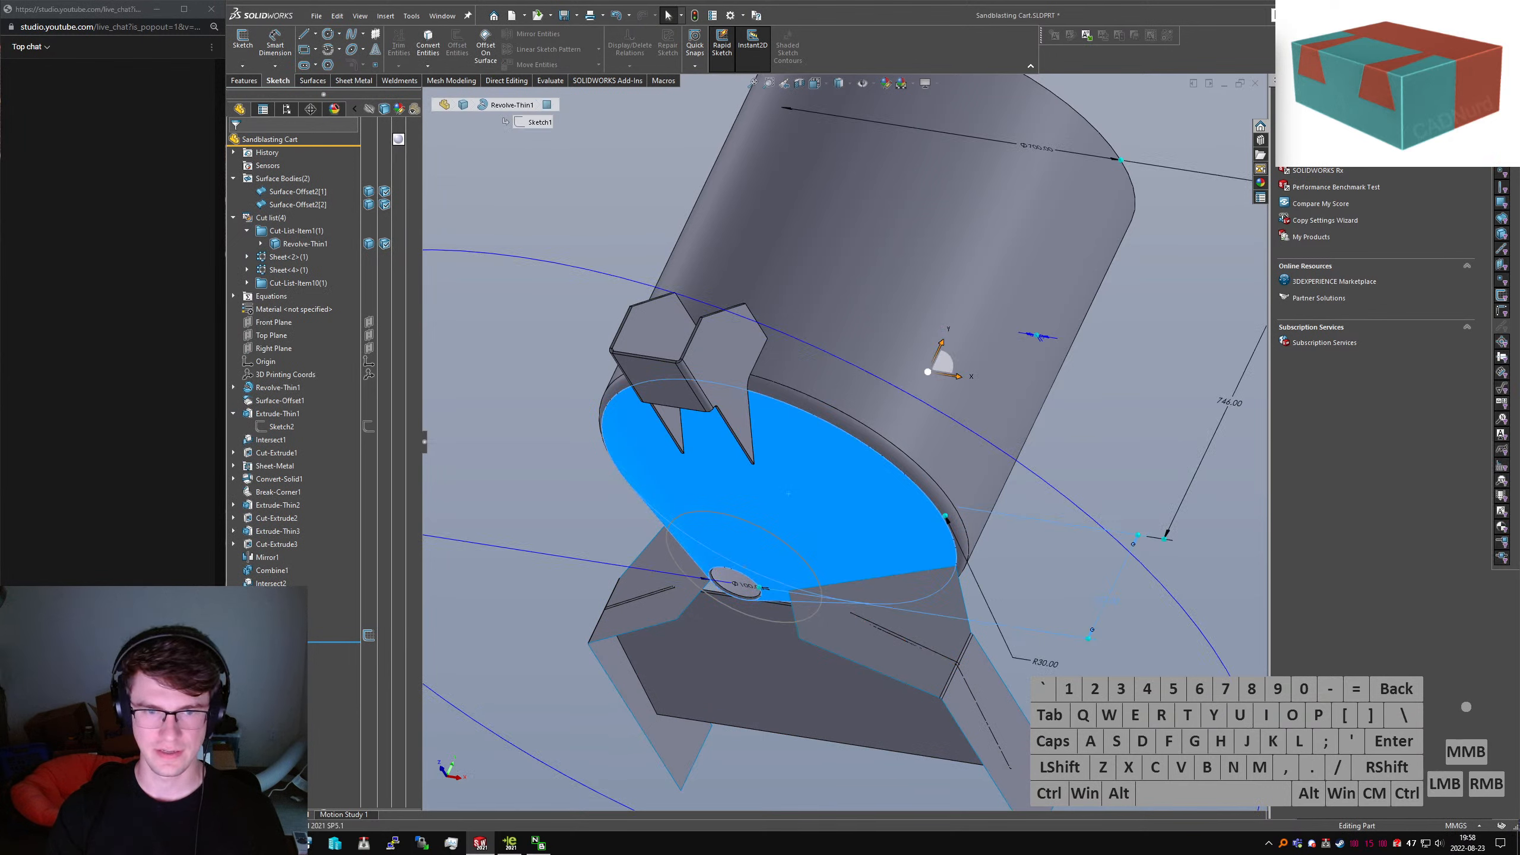
click(527, 498)
click(304, 196)
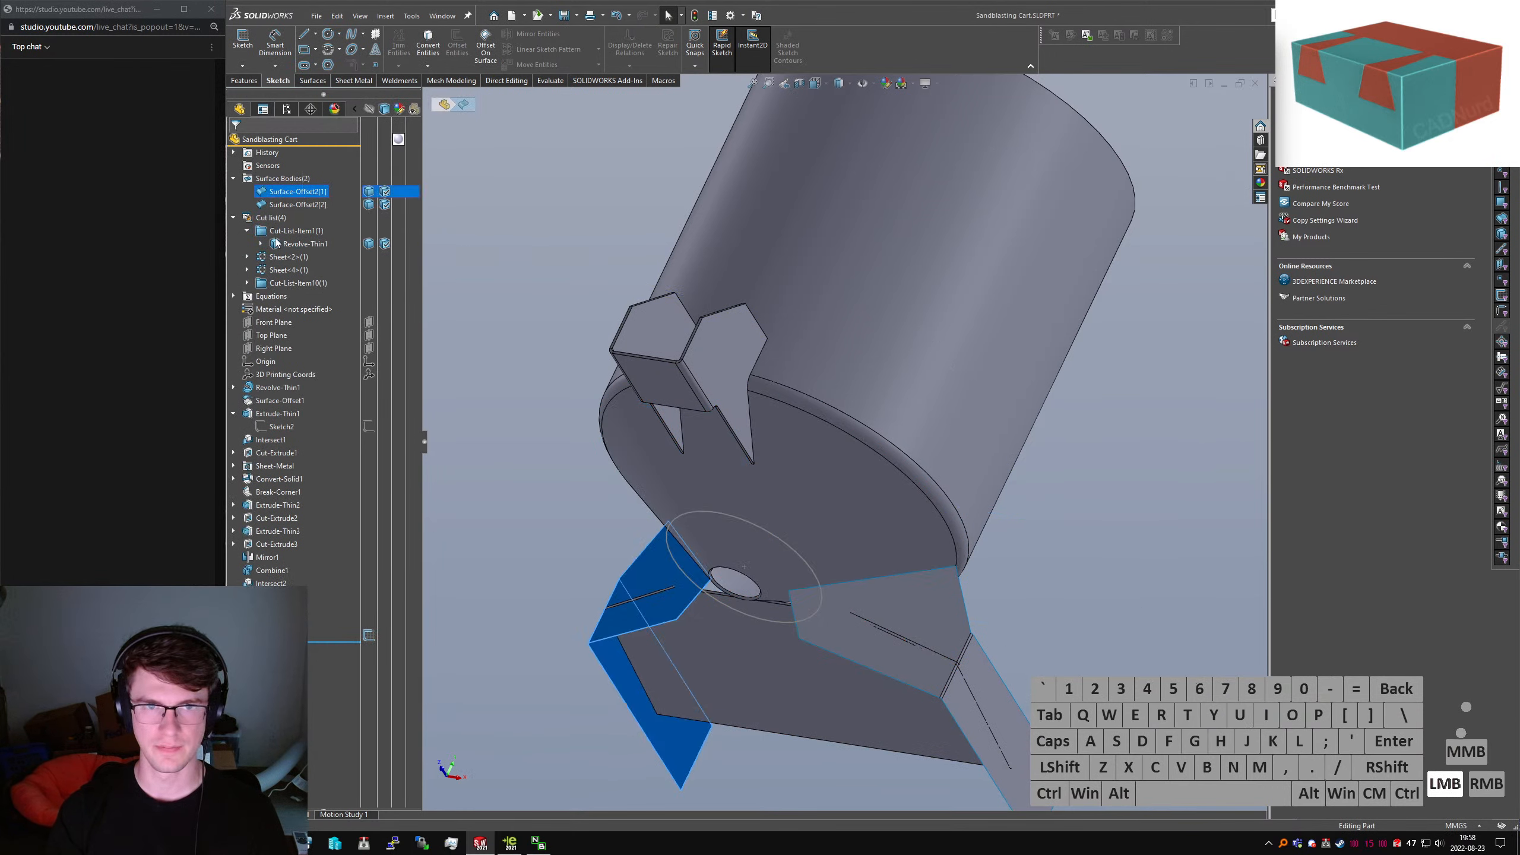
click(279, 245)
ctrl+click(246, 283)
ctrl+click(313, 296)
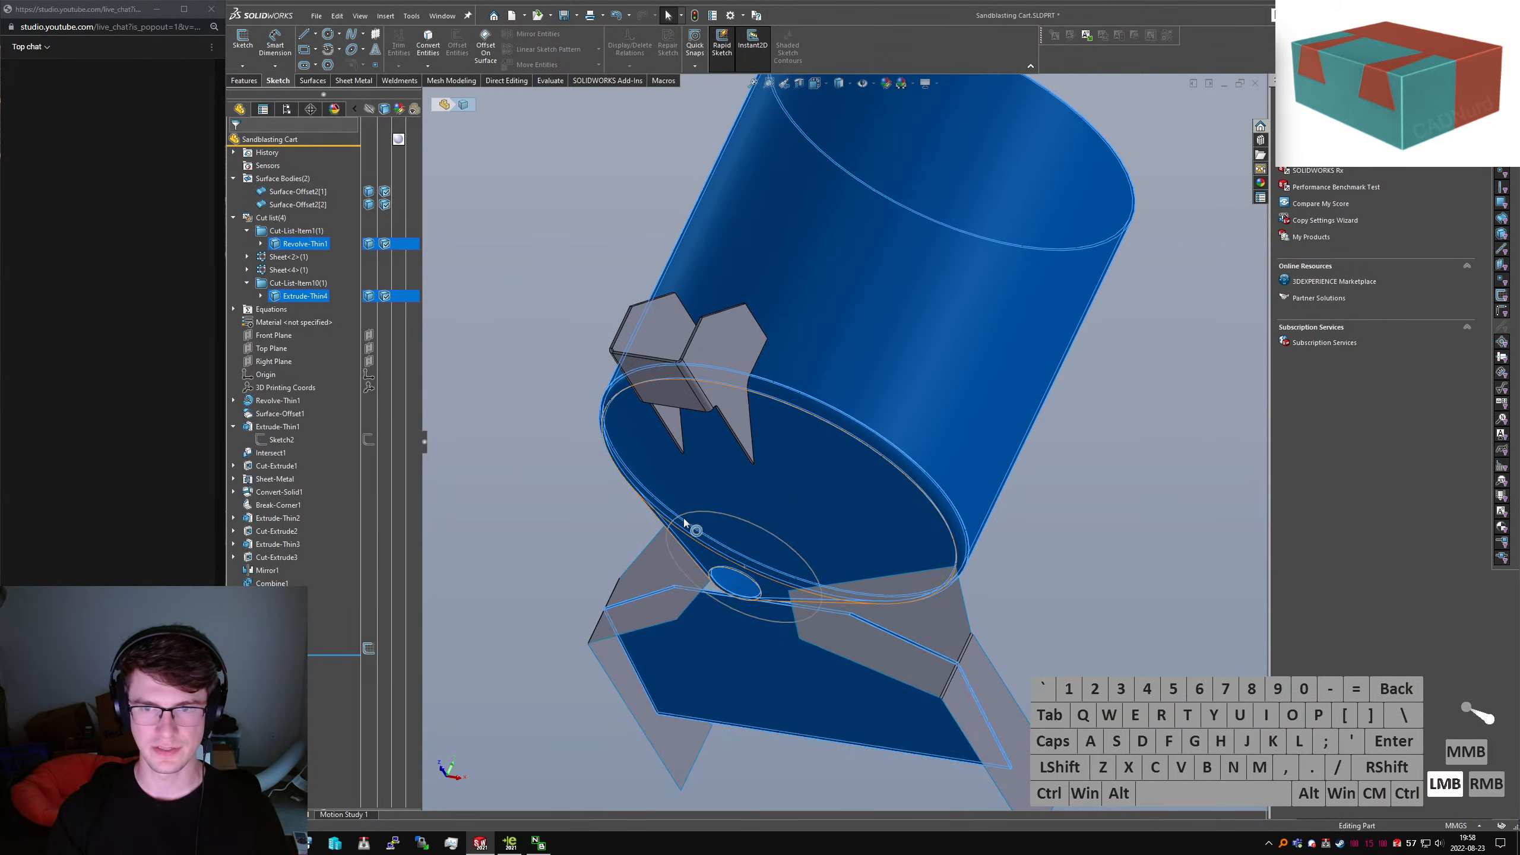
middle_drag(759, 610, 777, 584)
click(672, 612)
scroll(718, 593, down, 6)
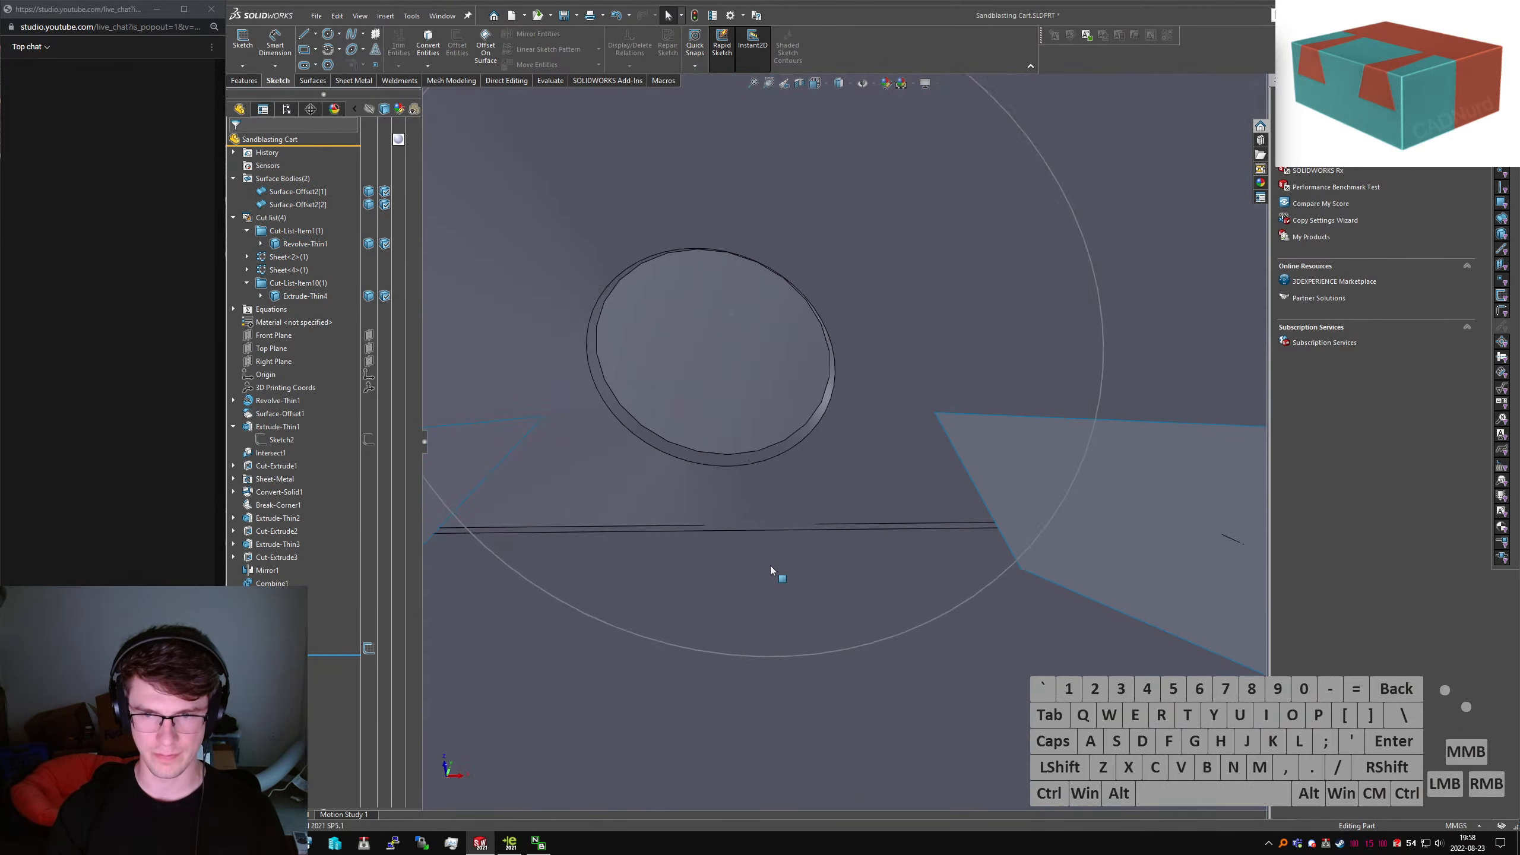
key(Tab)
key(shift+Tab)
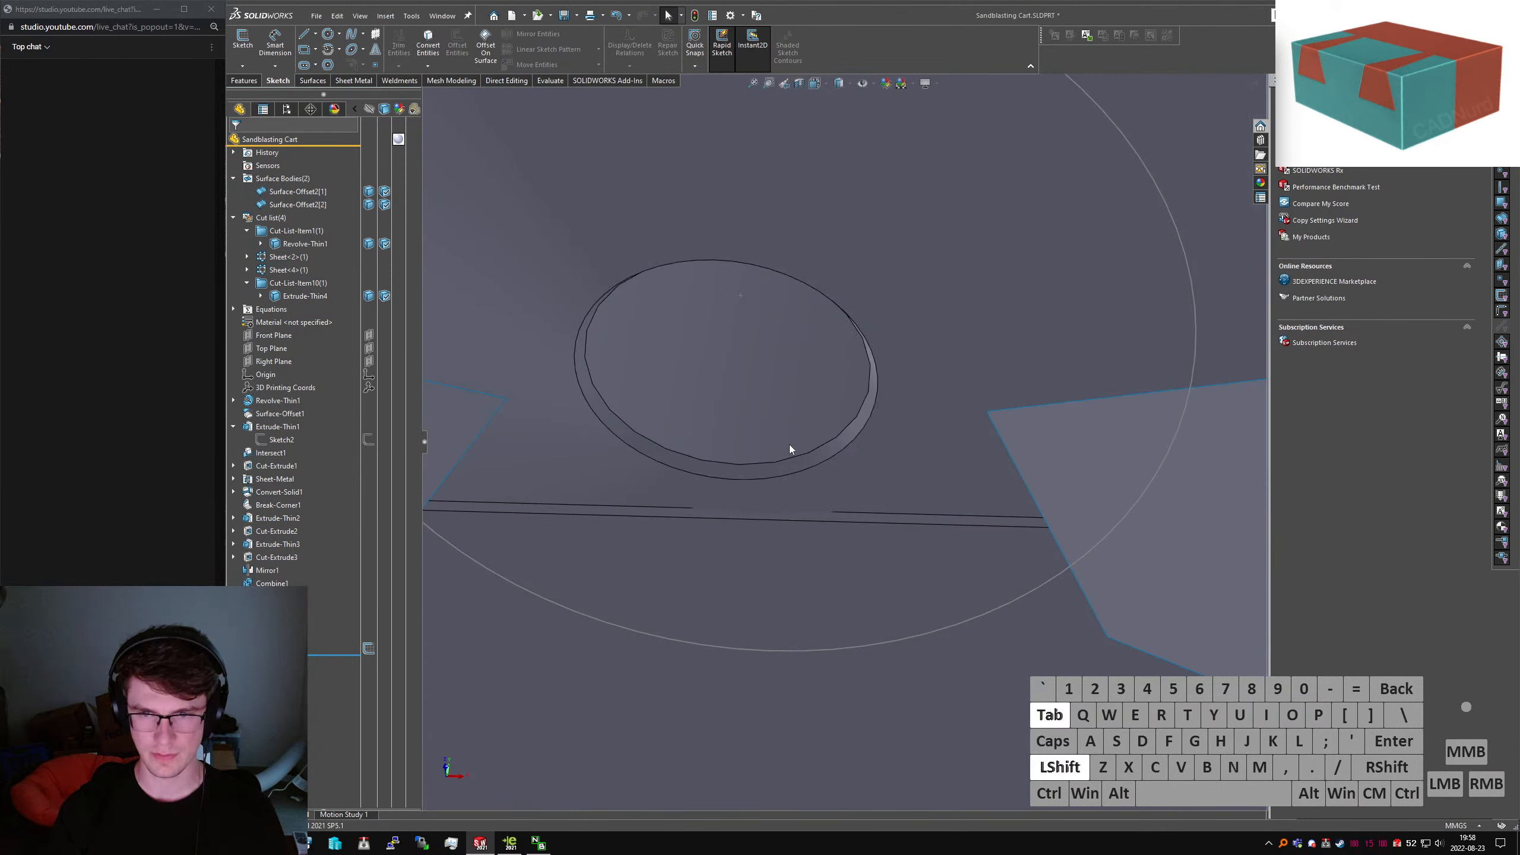
Extrude-cut the 300 mm circle sketch through the Extrude-Thin4 plate only
click(274, 648)
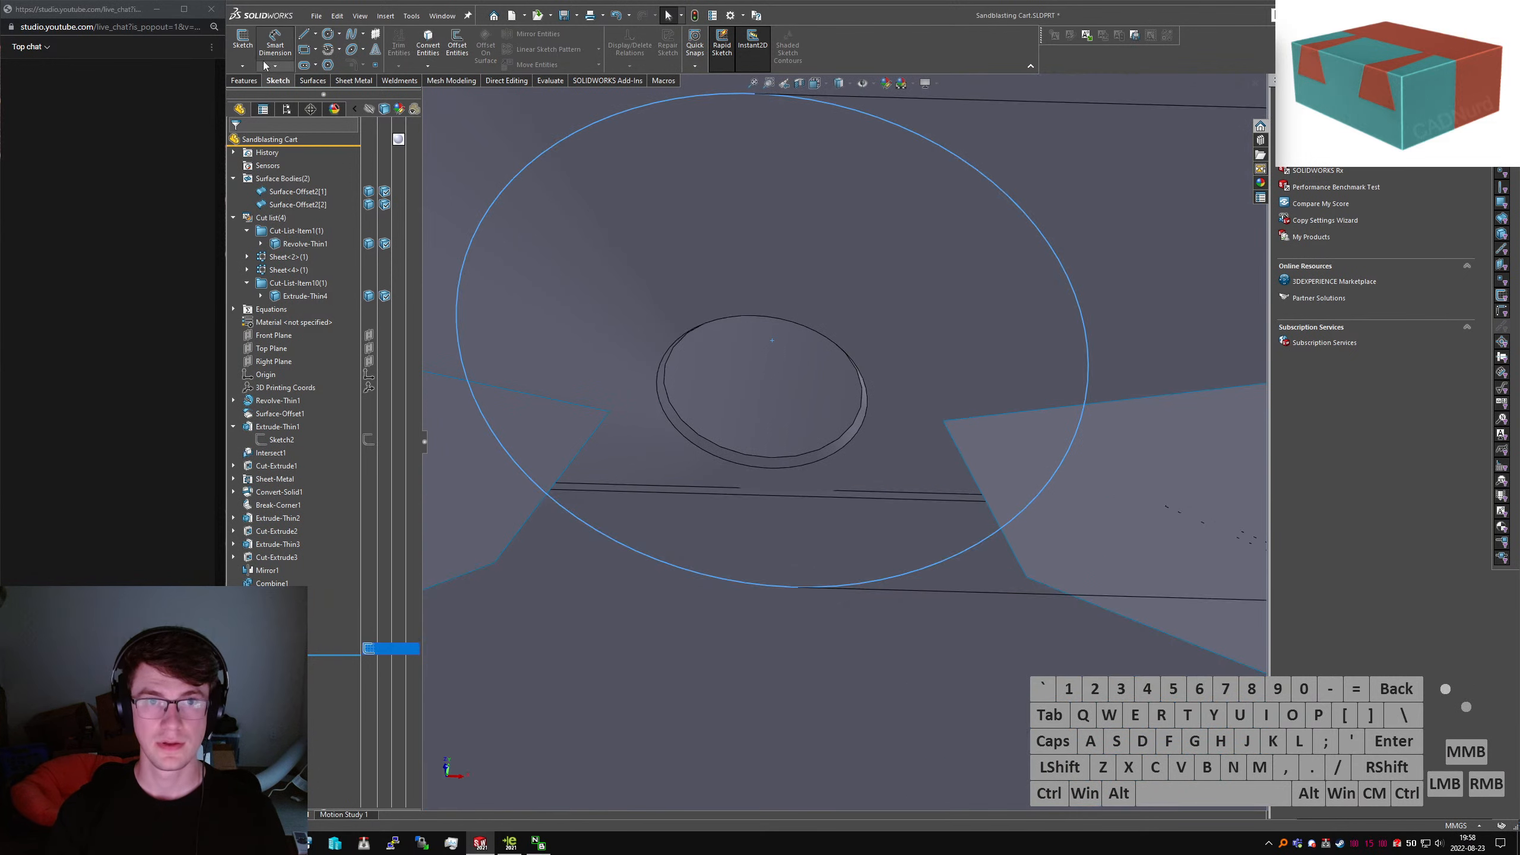
click(246, 80)
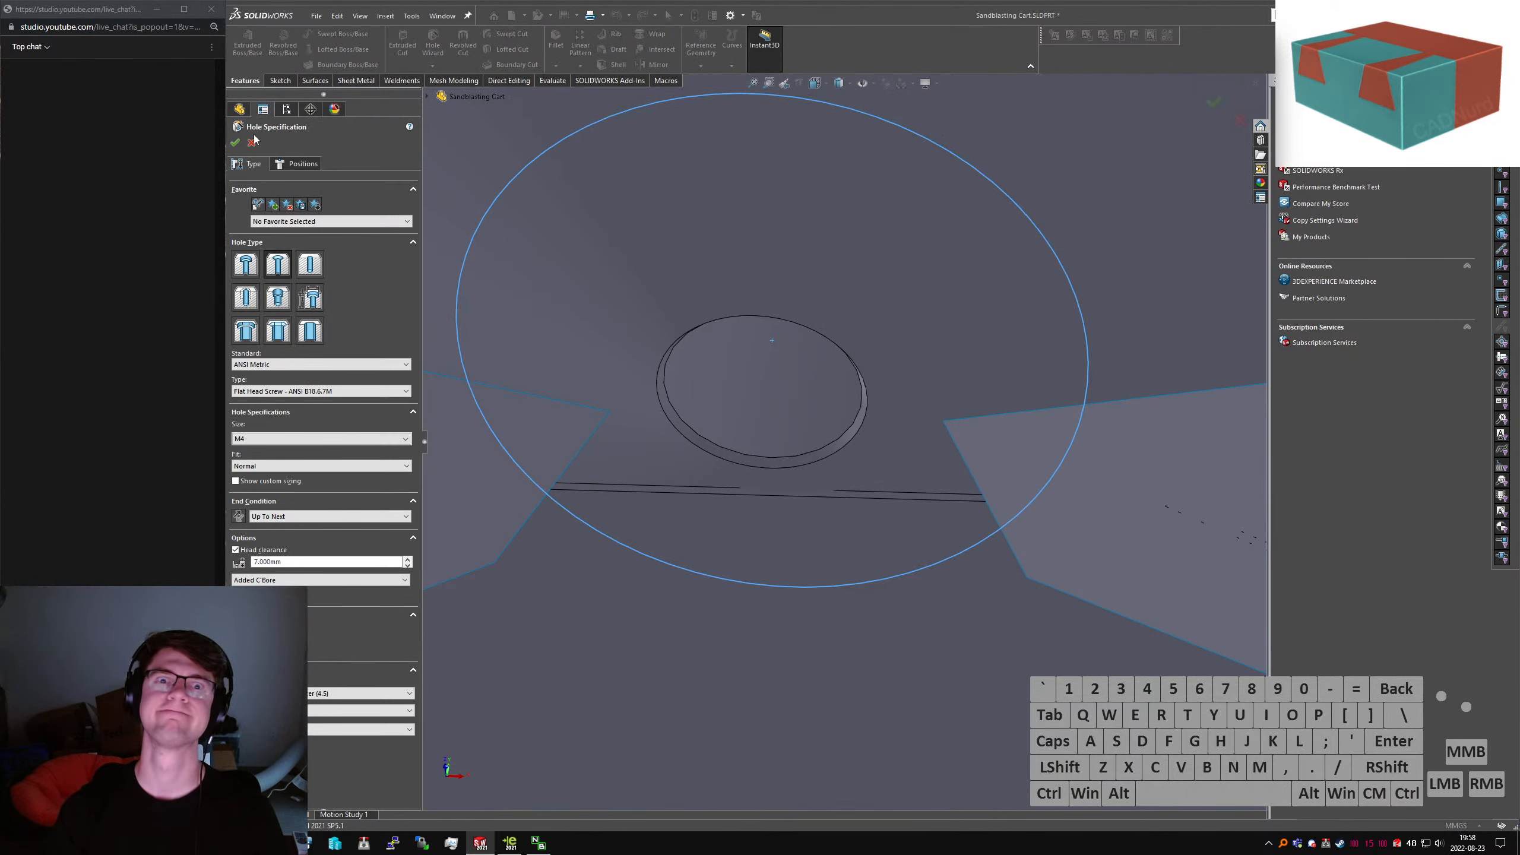
click(252, 143)
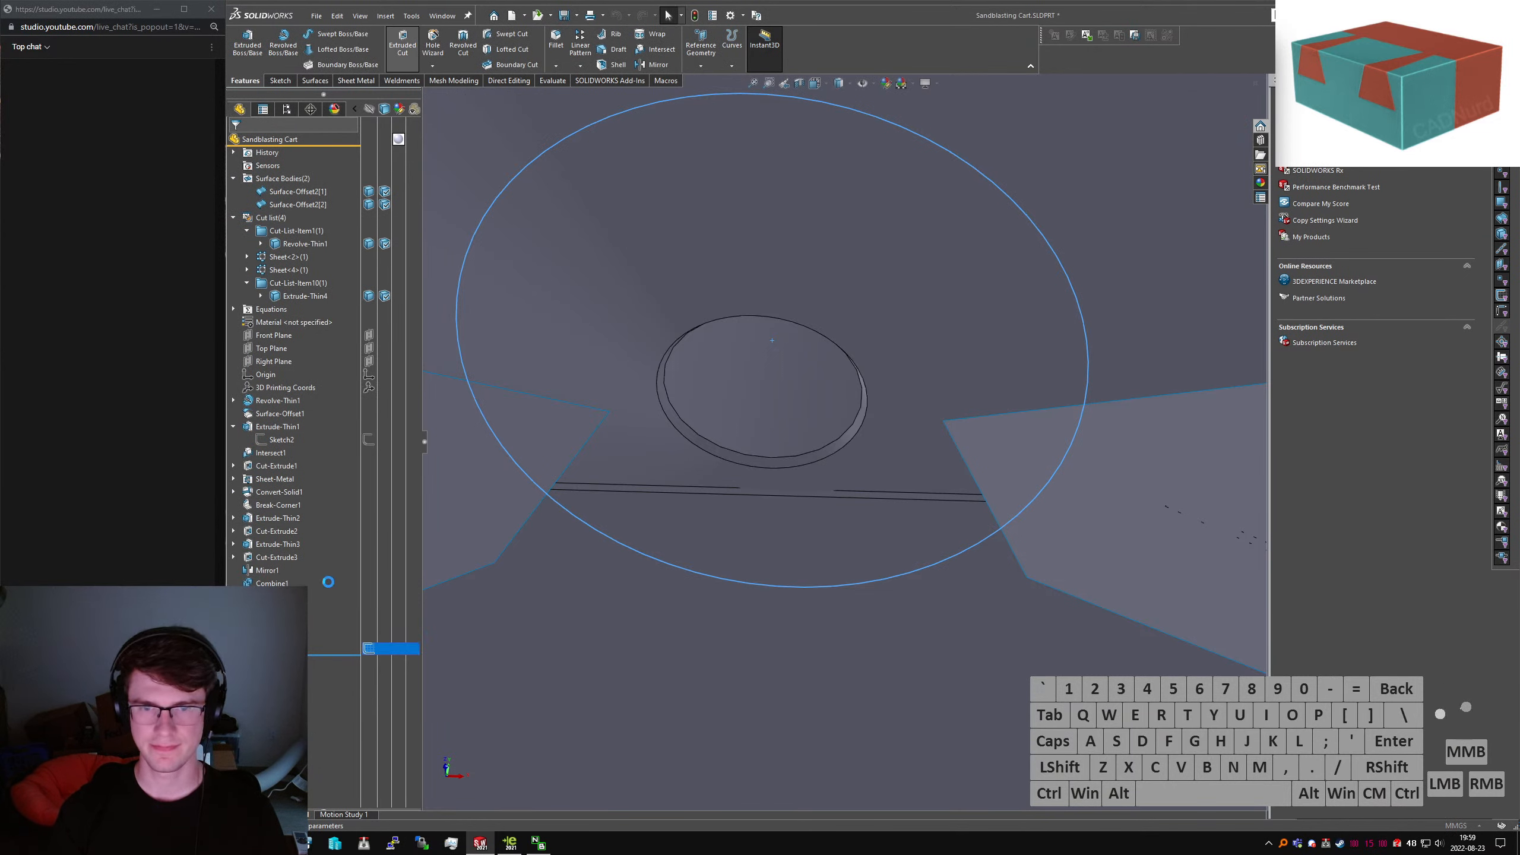
click(275, 450)
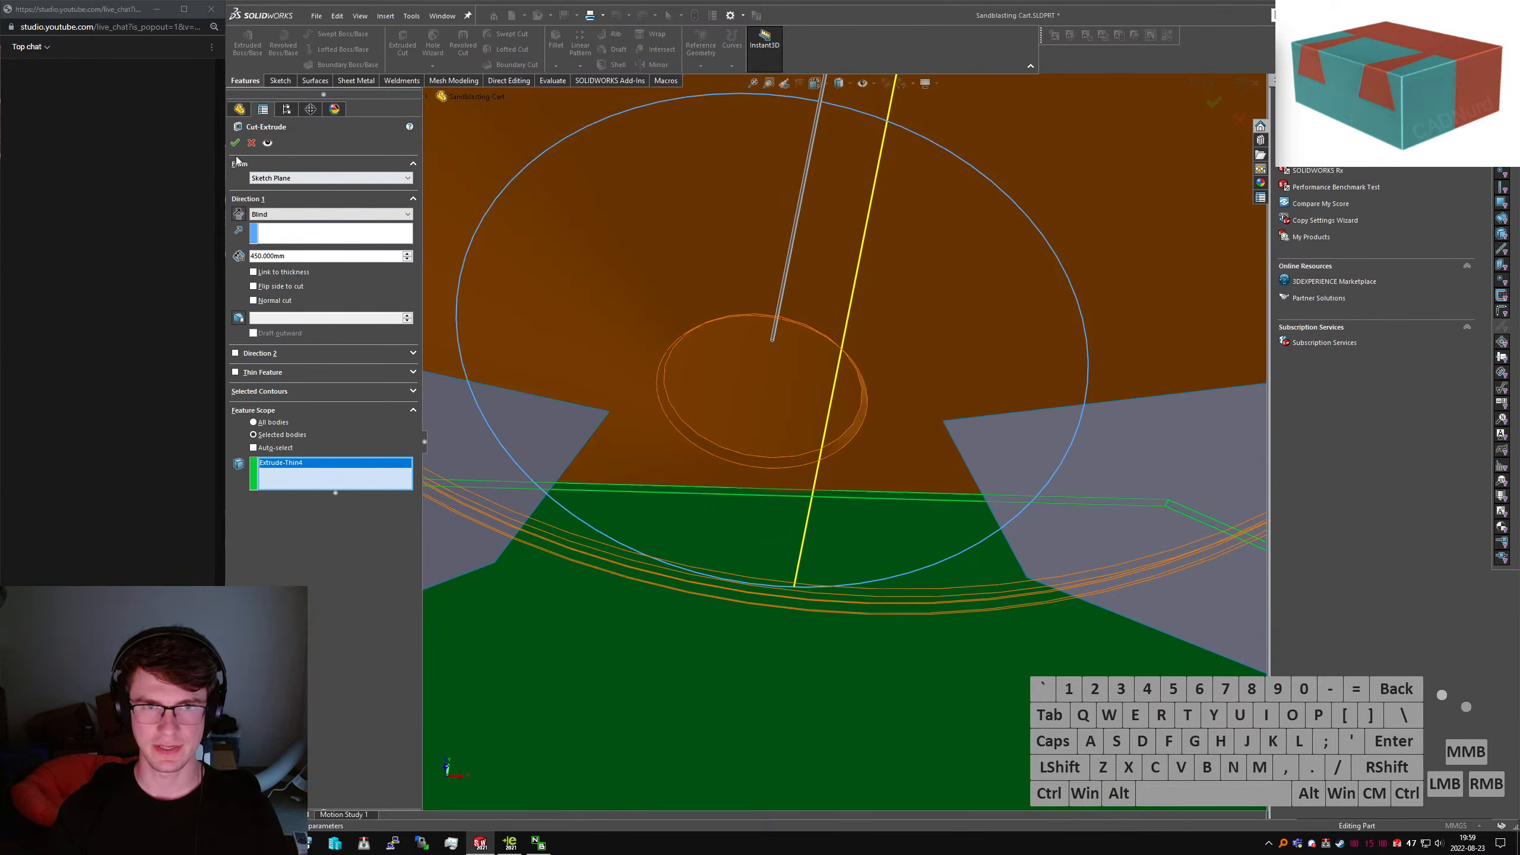
click(235, 144)
middle_drag(736, 449, 758, 526)
Delete the left and right fin surface bodies with the Delete Body command
text(sconv)
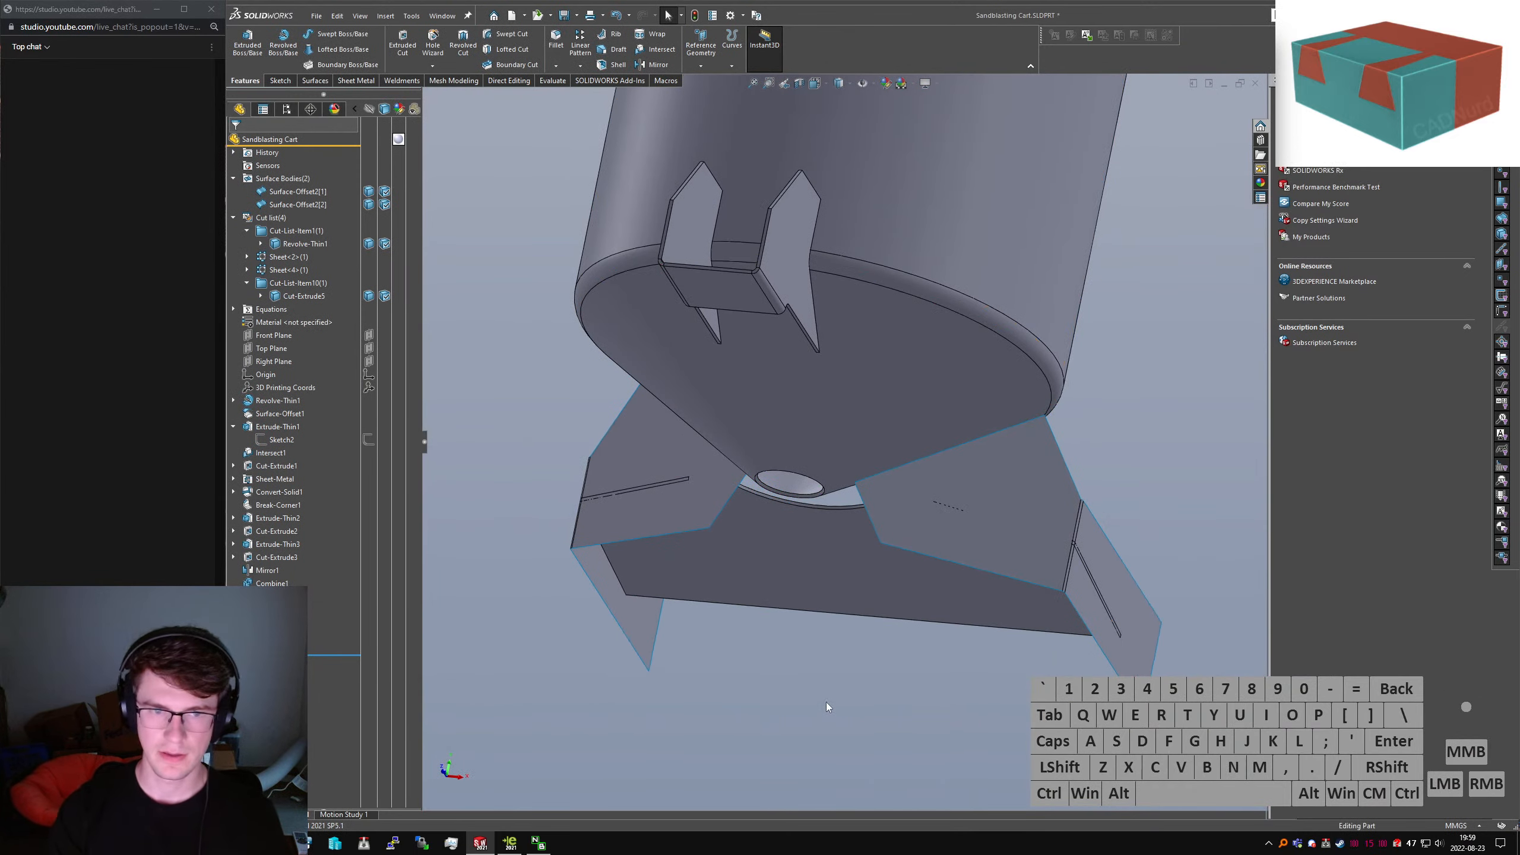
click(765, 749)
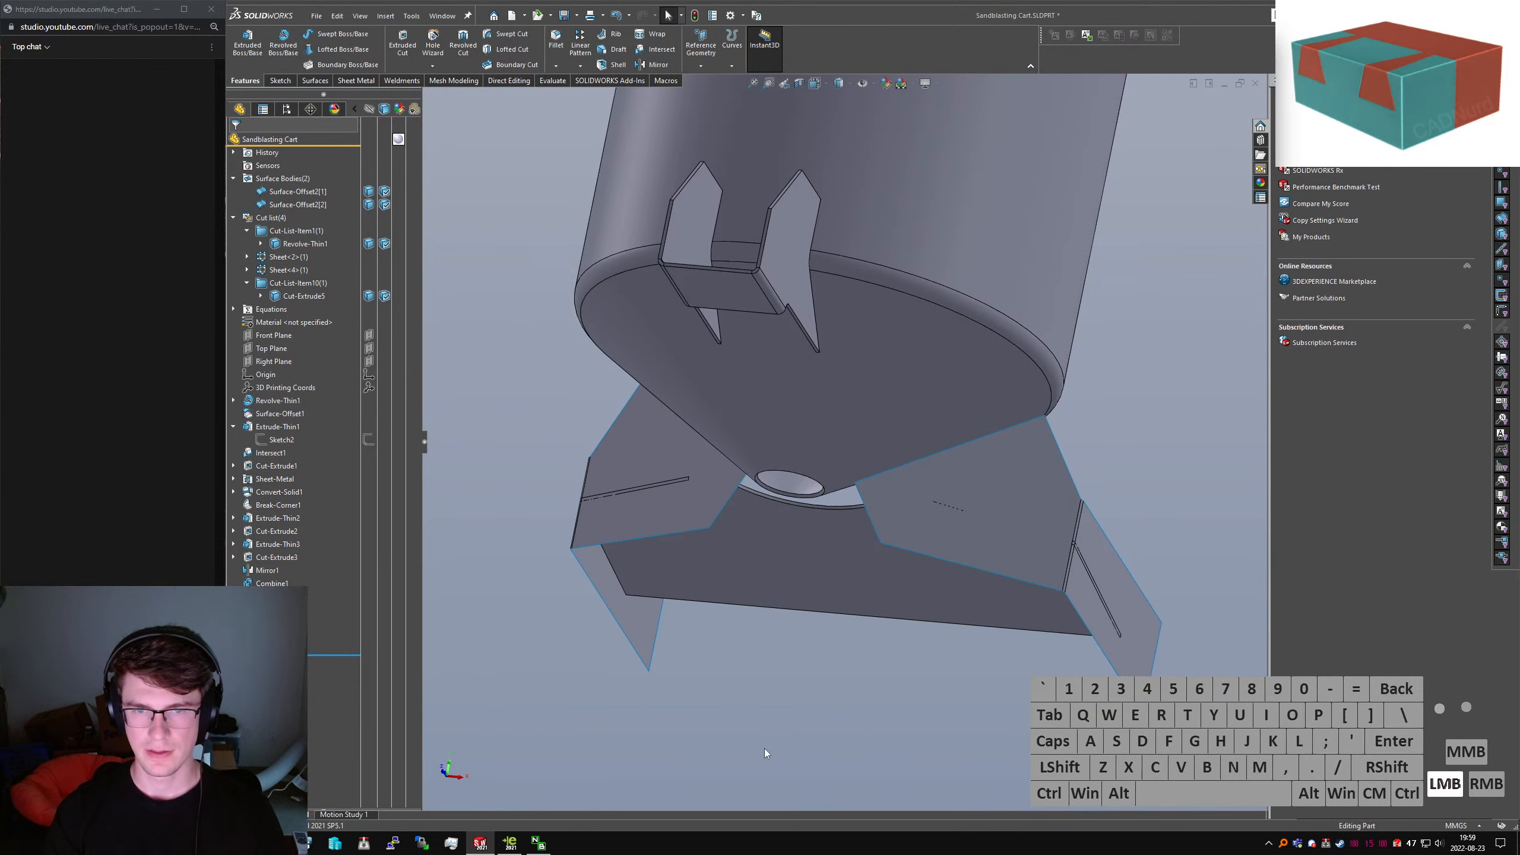
click(642, 499)
click(795, 687)
text(sdelete)
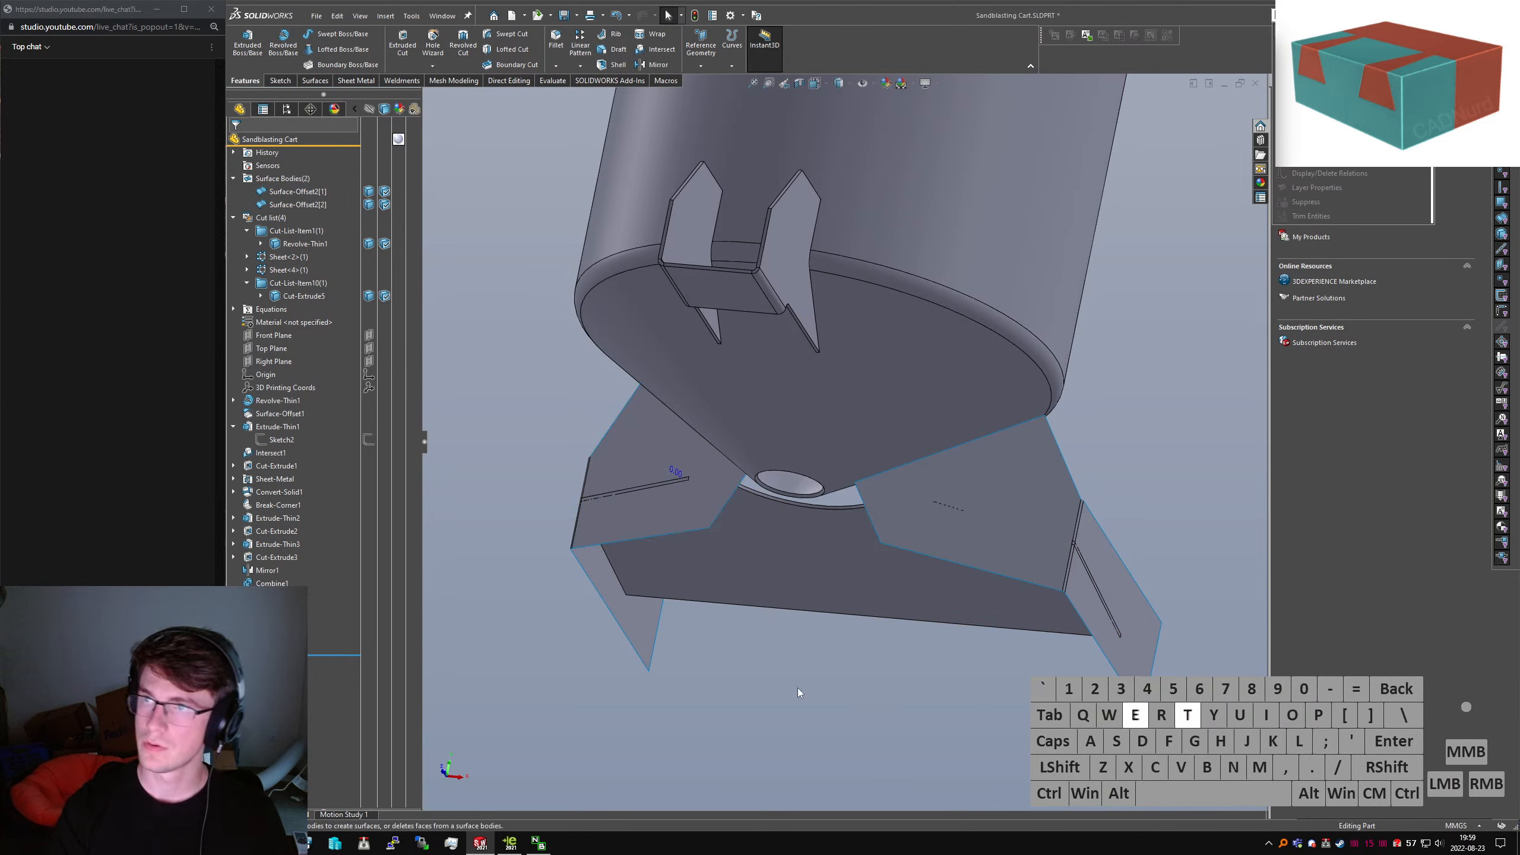
key(Return)
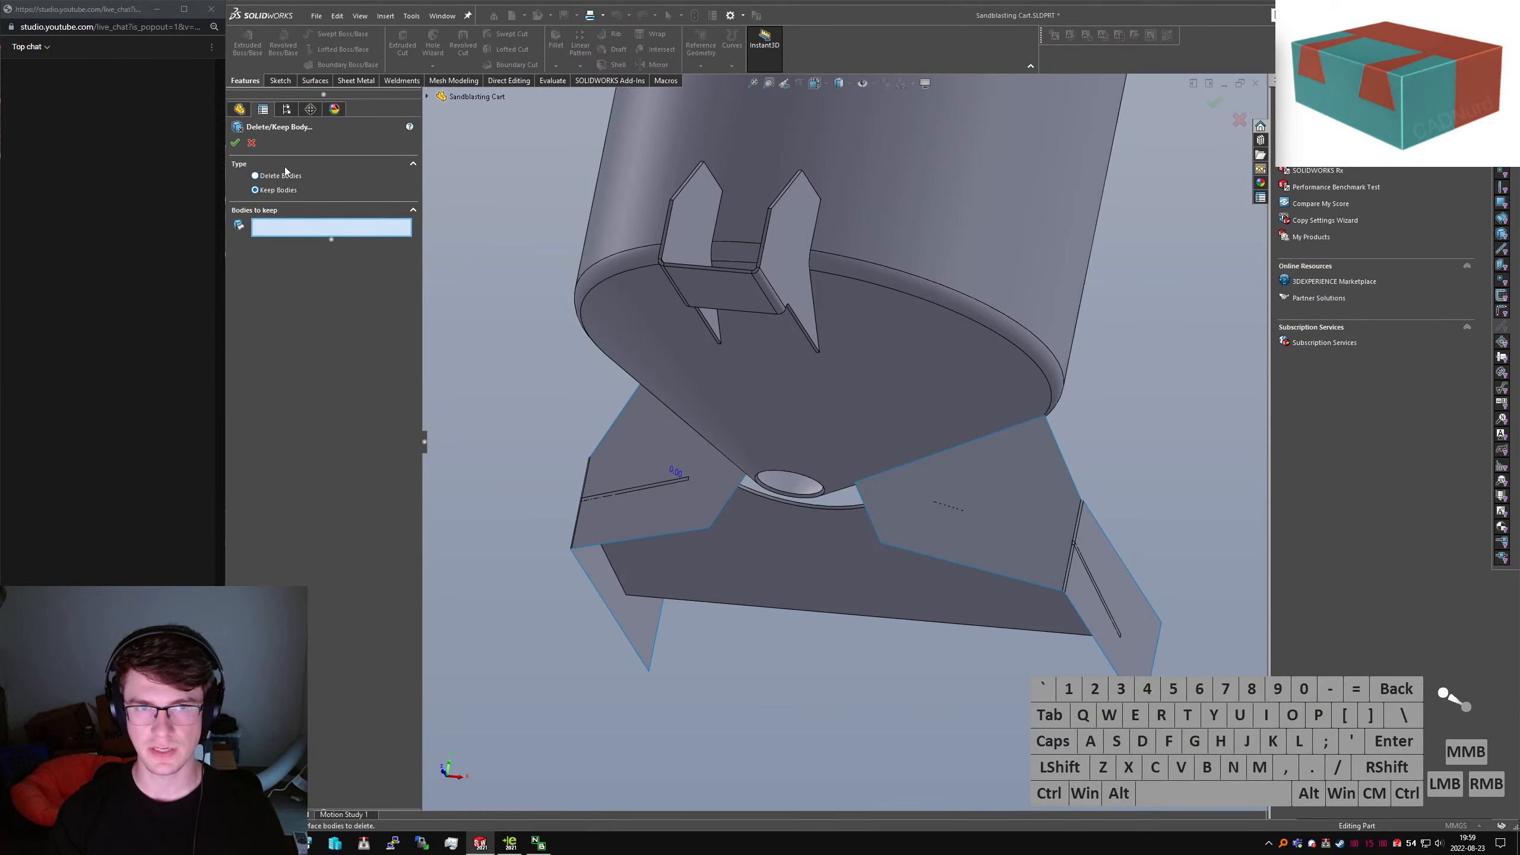
click(280, 175)
click(647, 446)
click(1019, 493)
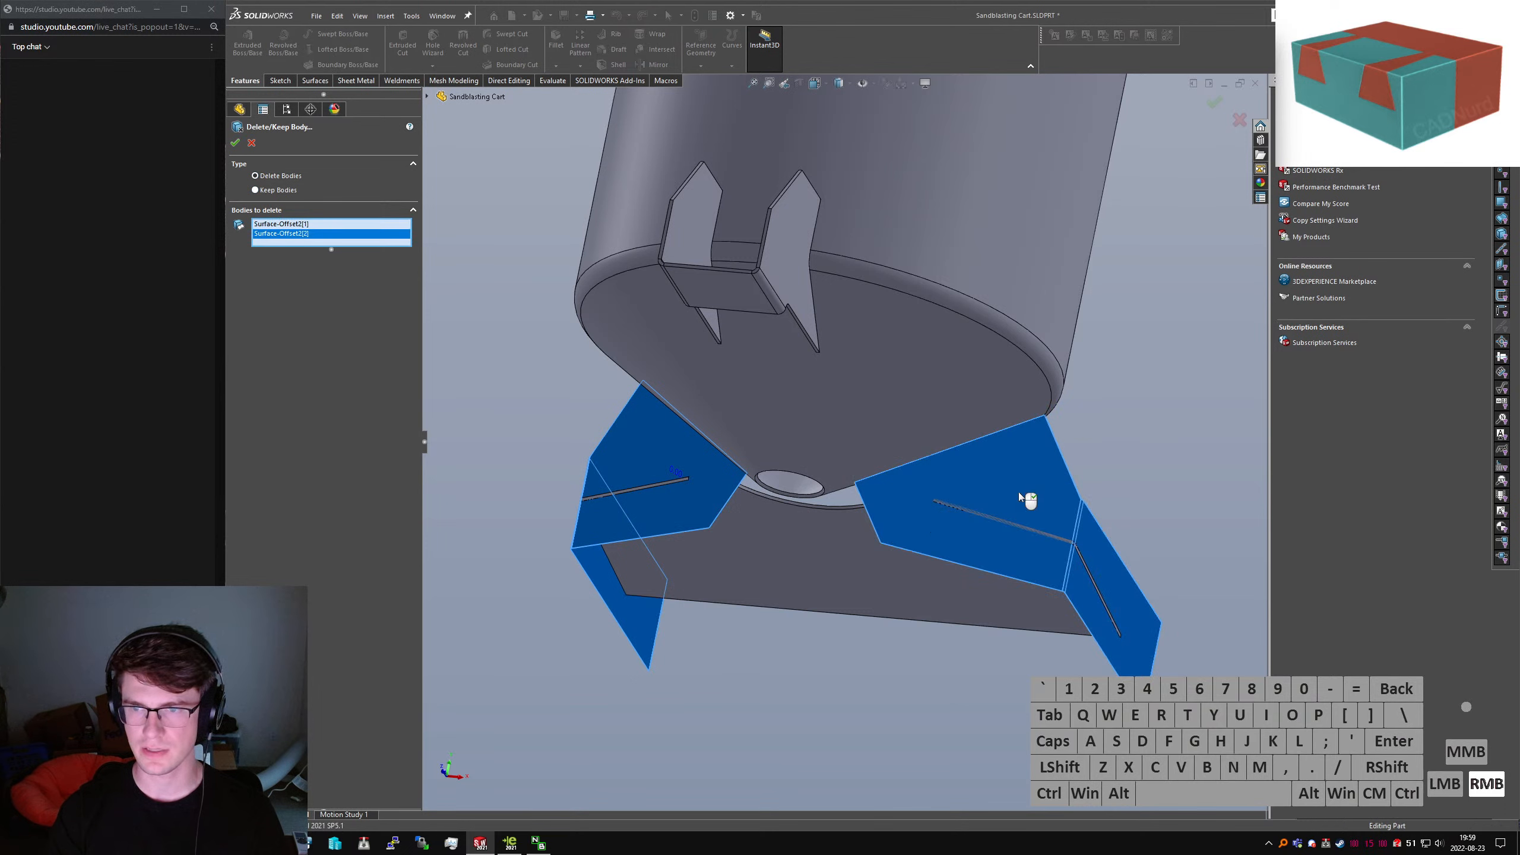
right_click(1019, 493)
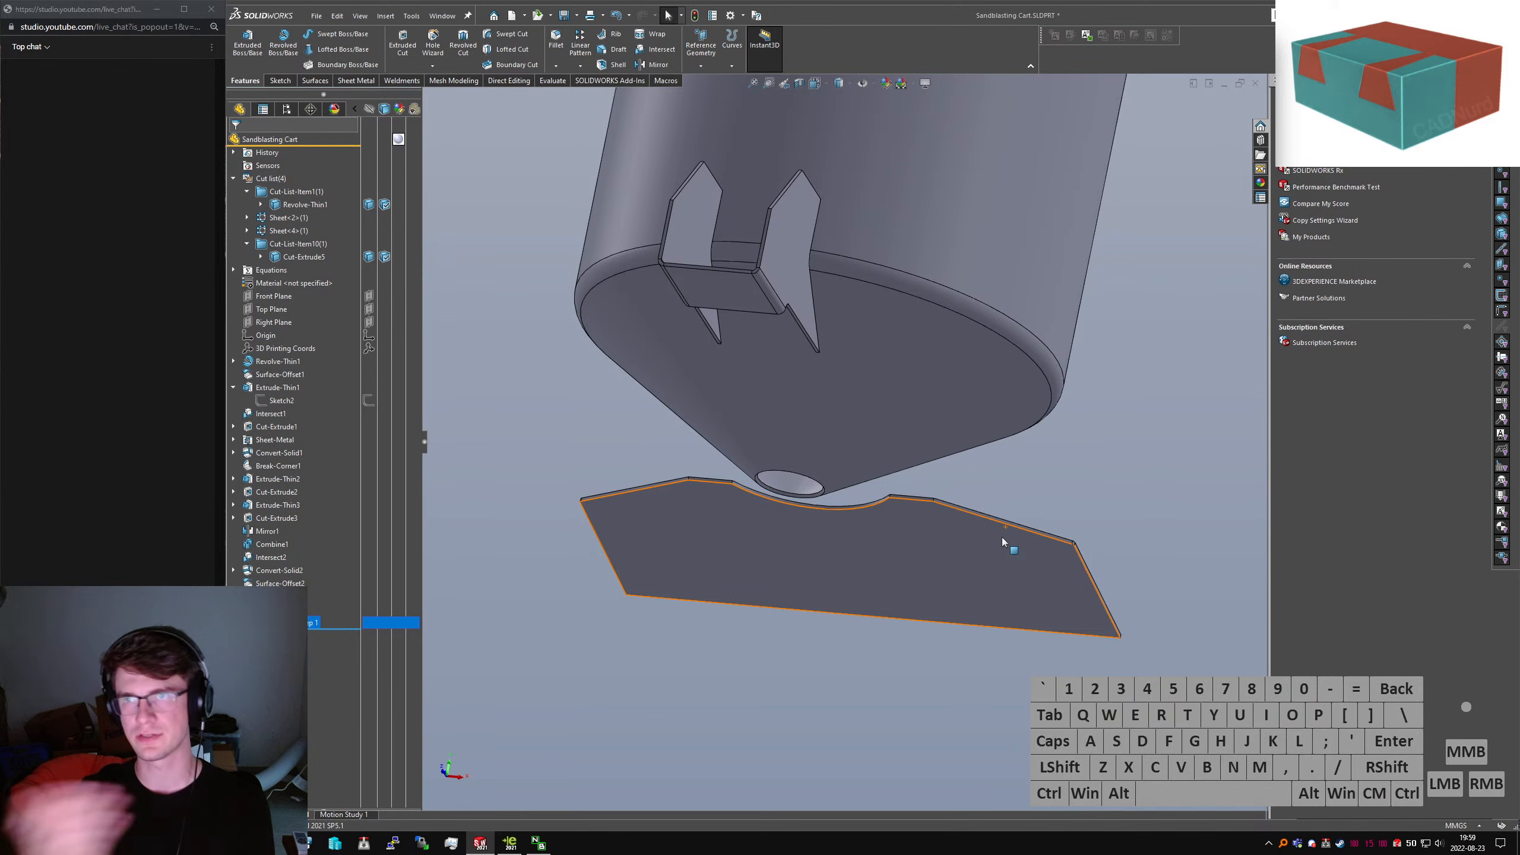
click(858, 699)
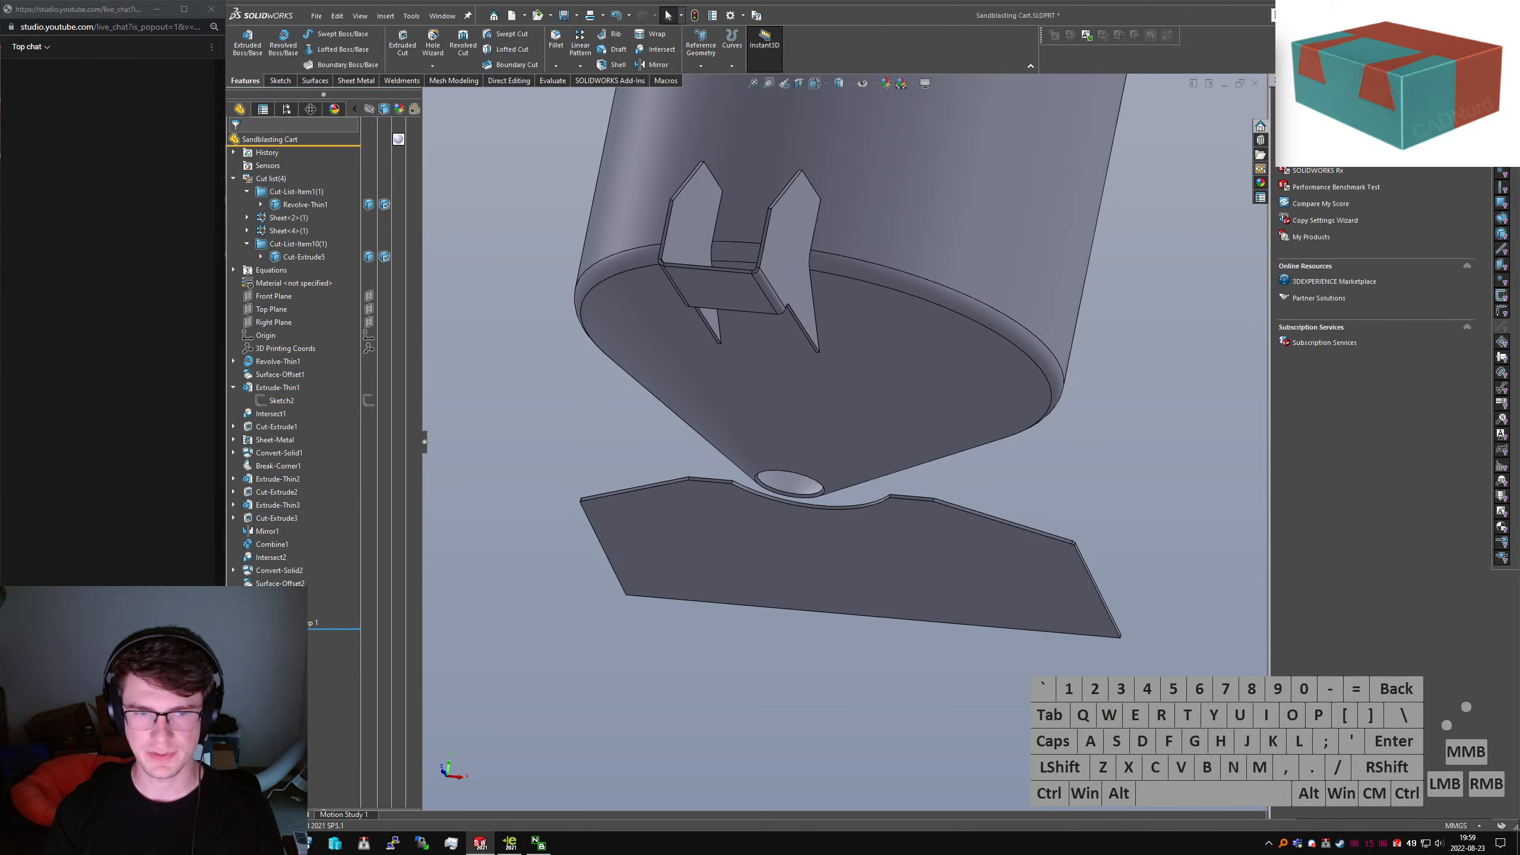
Convert the cut plate to sheet metal, picking its top face and edge
click(736, 703)
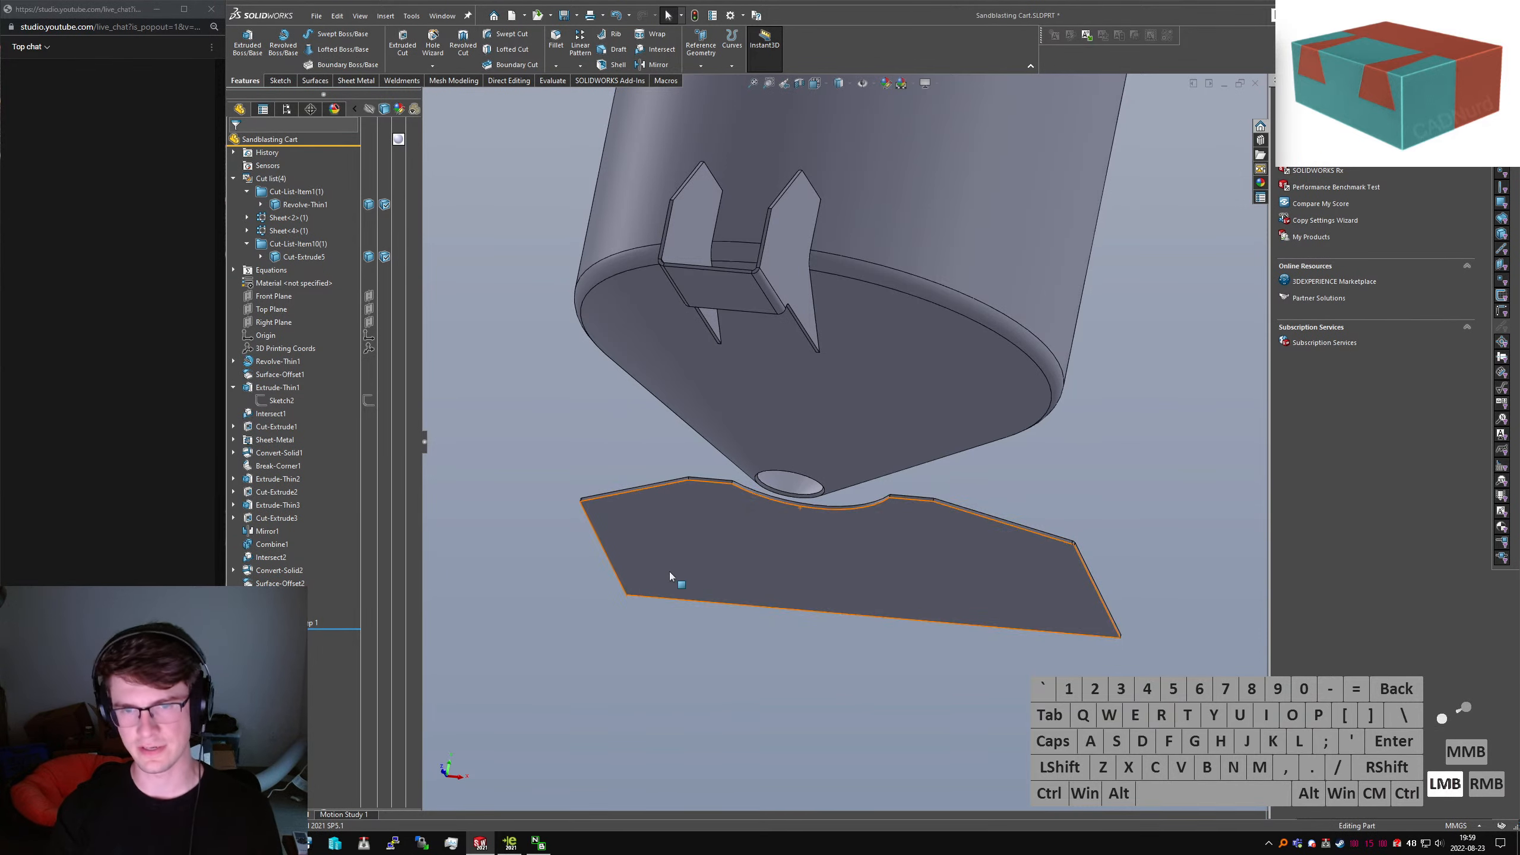
middle_drag(670, 571, 751, 653)
text(sconvert)
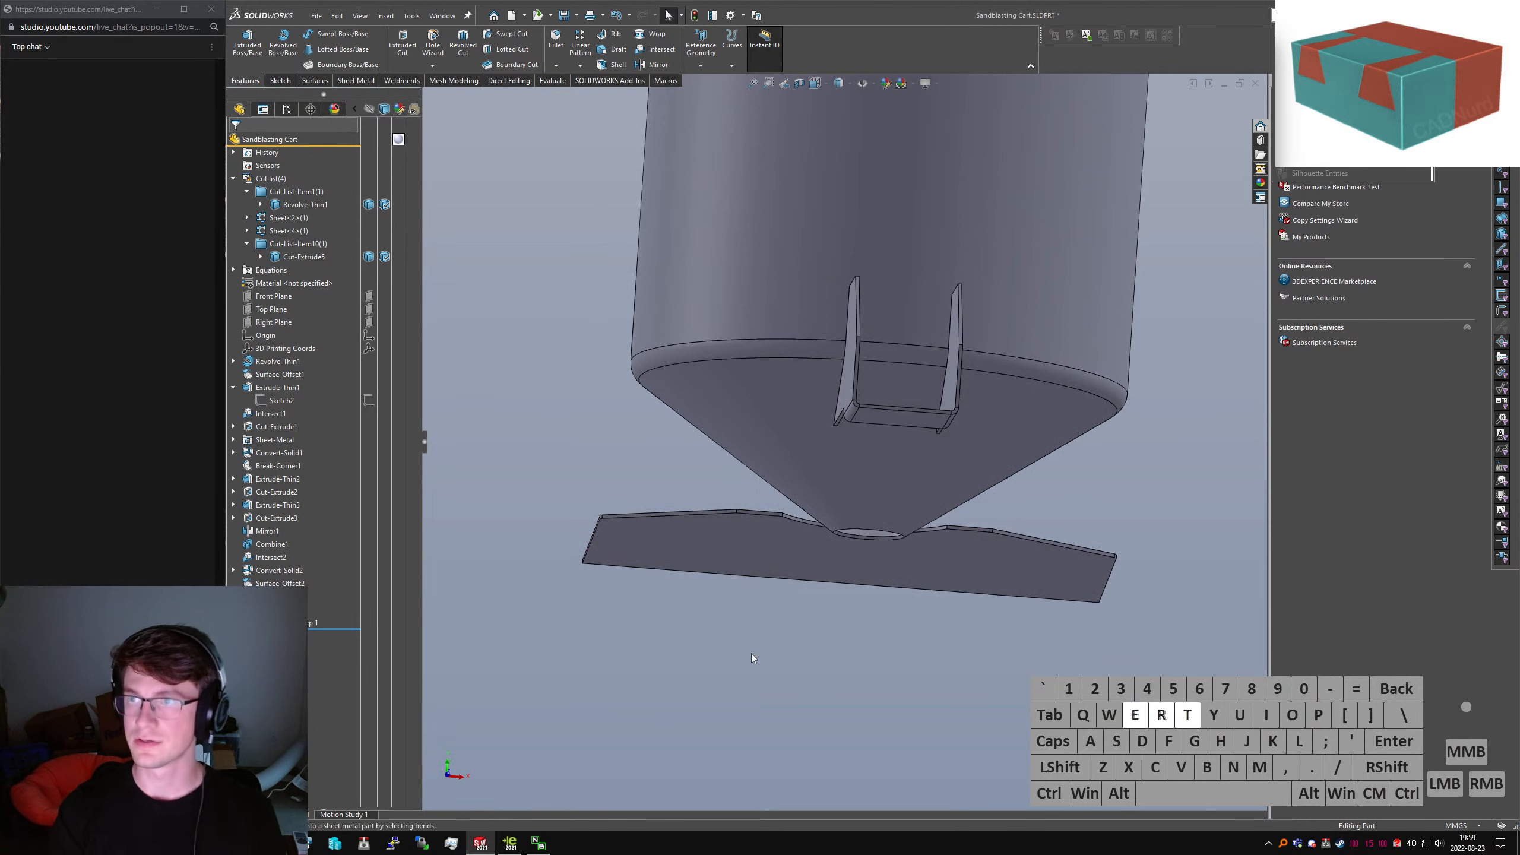
key(Return)
click(782, 536)
right_click(782, 537)
scroll(622, 514, down, 5)
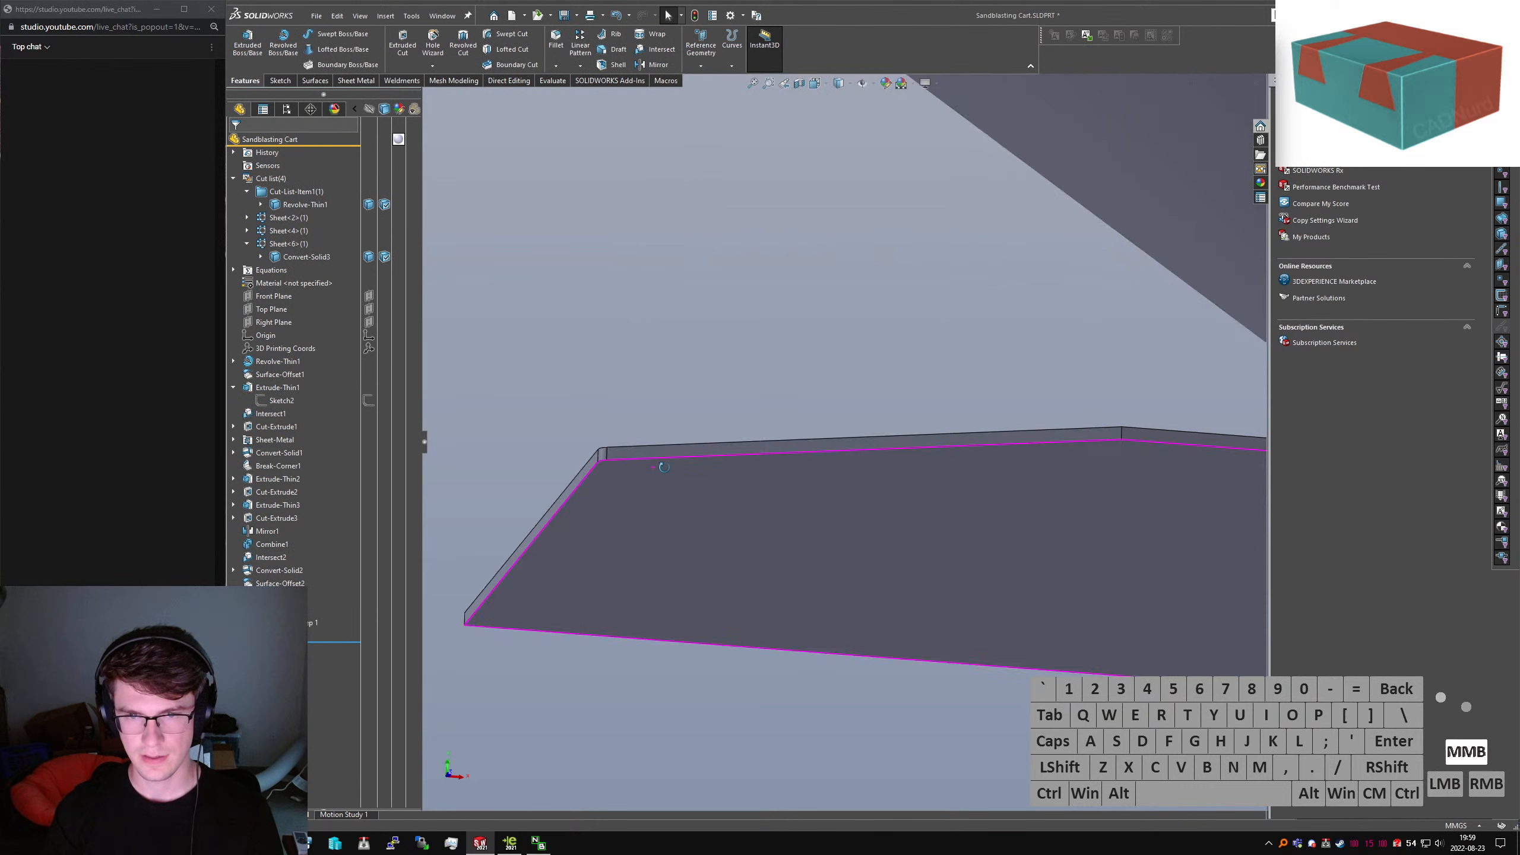
click(615, 471)
ctrl+click(615, 470)
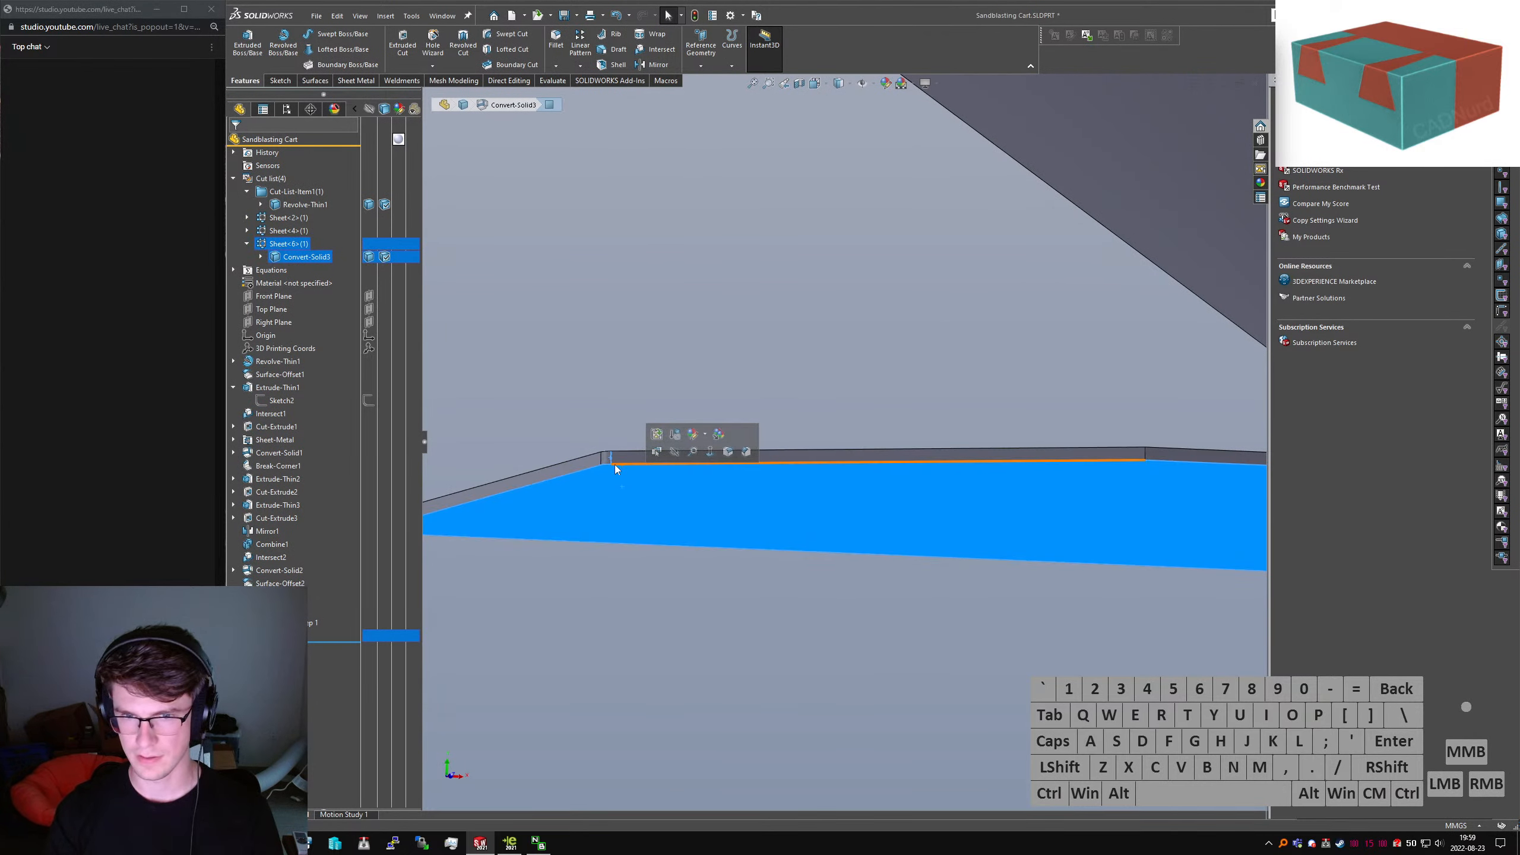
click(613, 457)
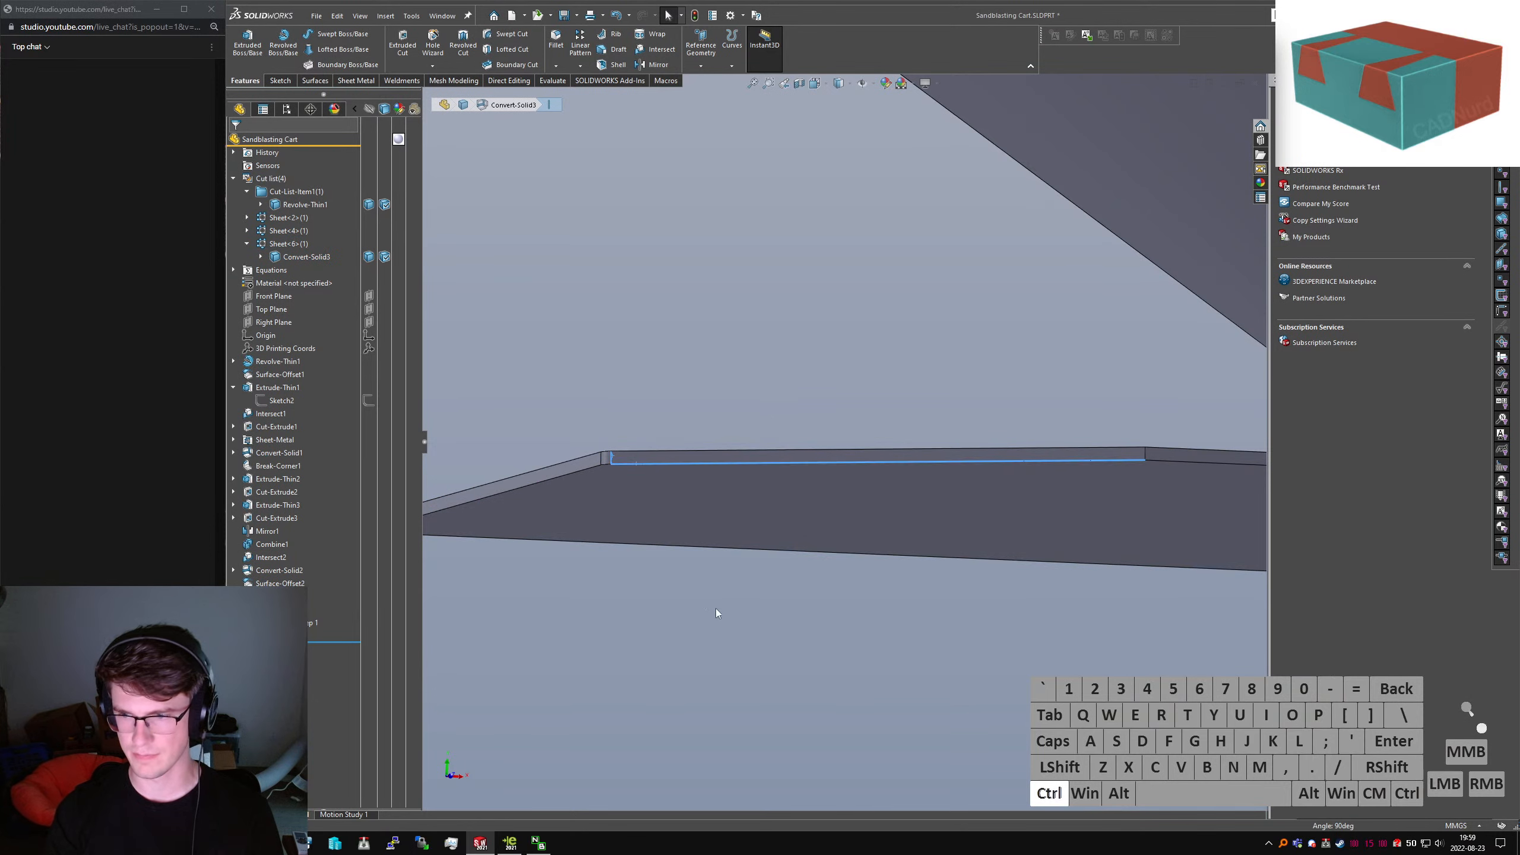
Show the hidden plate bodies again and orbit to the hopper's underside
middle_drag(898, 470, 961, 527)
scroll(970, 393, up, 3)
scroll(1071, 539, up, 3)
key(shift+Tab)
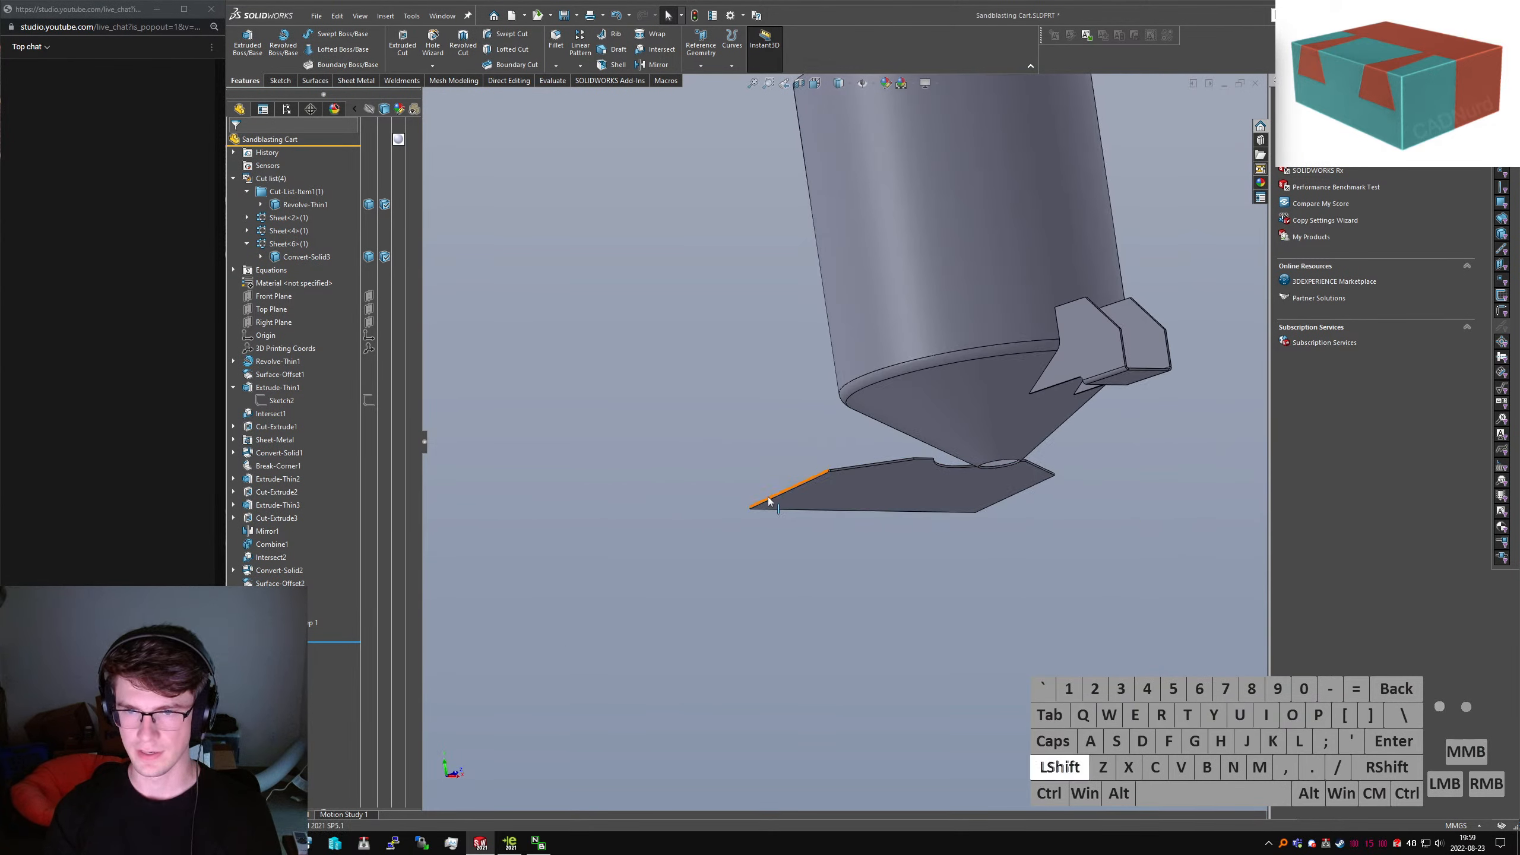
key(shift+Tab)
click(928, 458)
scroll(929, 458, down, 3)
middle_drag(928, 458, 922, 400)
click(715, 674)
Find 'tab and slot' in the command search and launch the Tab and Slot feature
text(stab and)
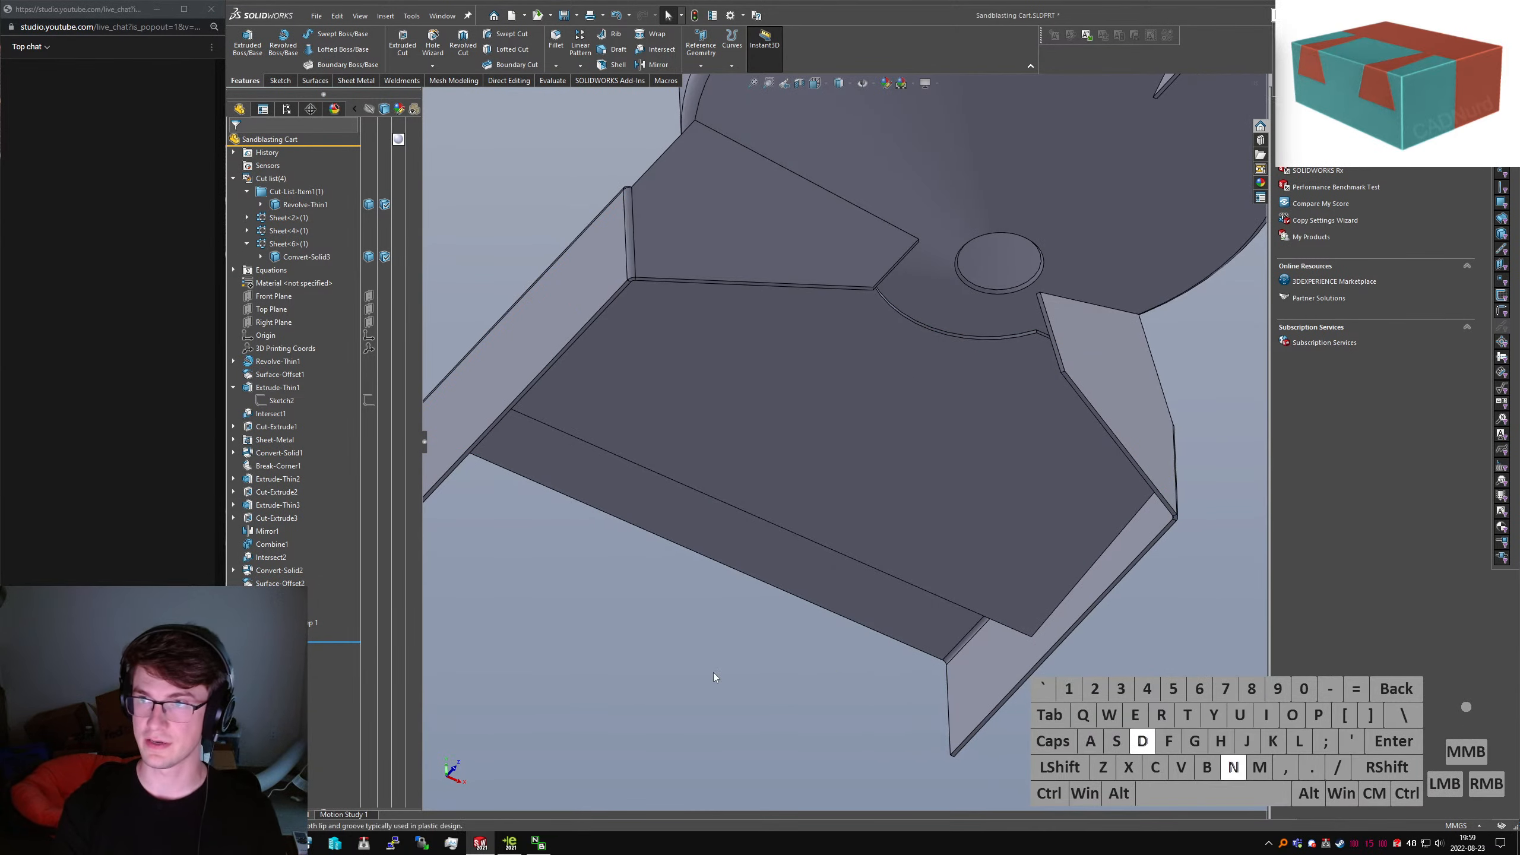
text( a)
key(BackSpace)
text(slot)
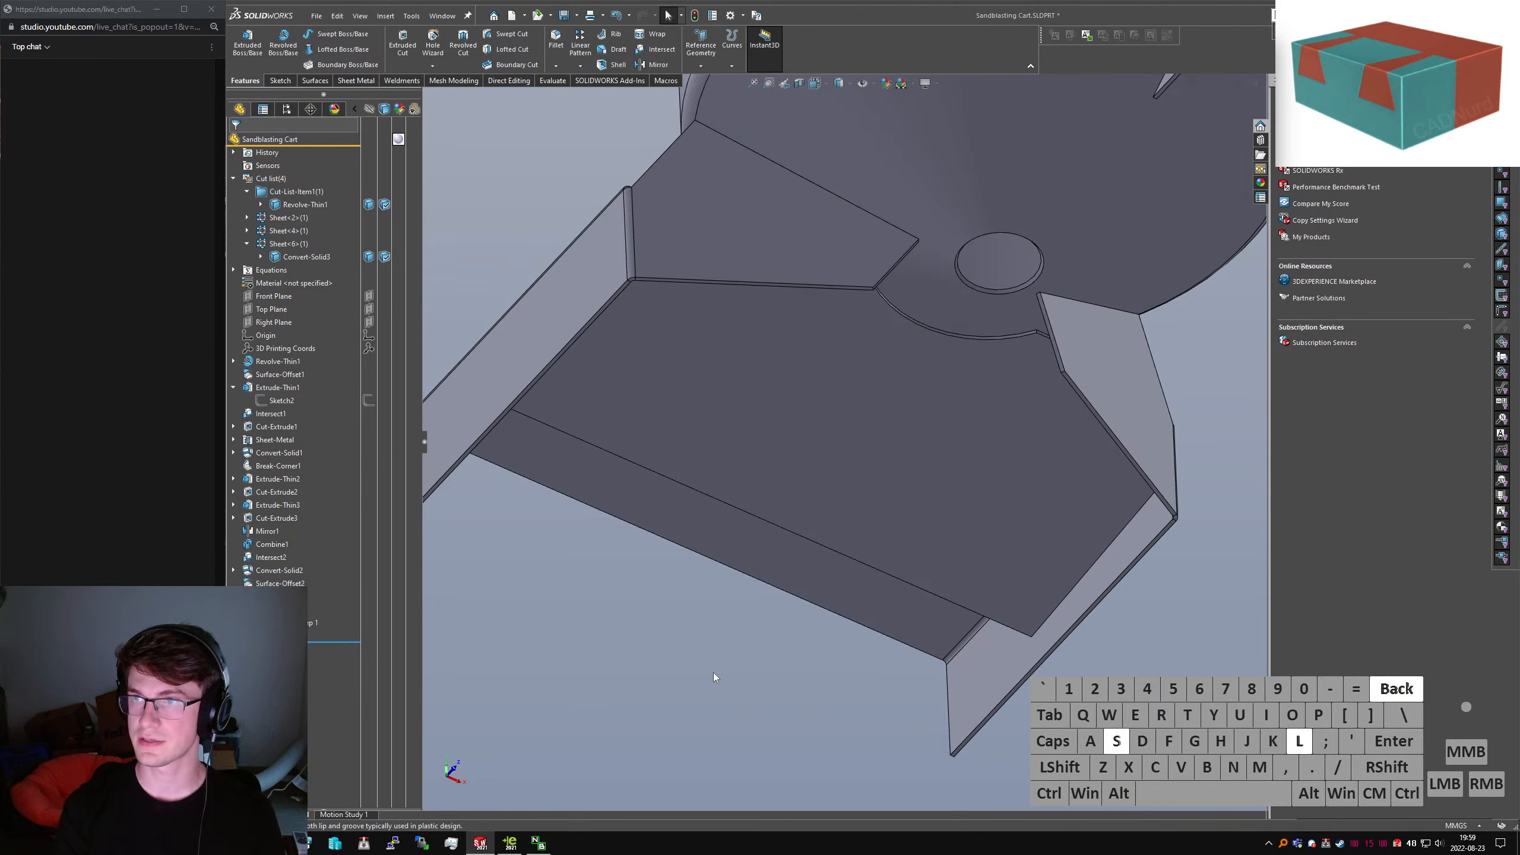
key(Return)
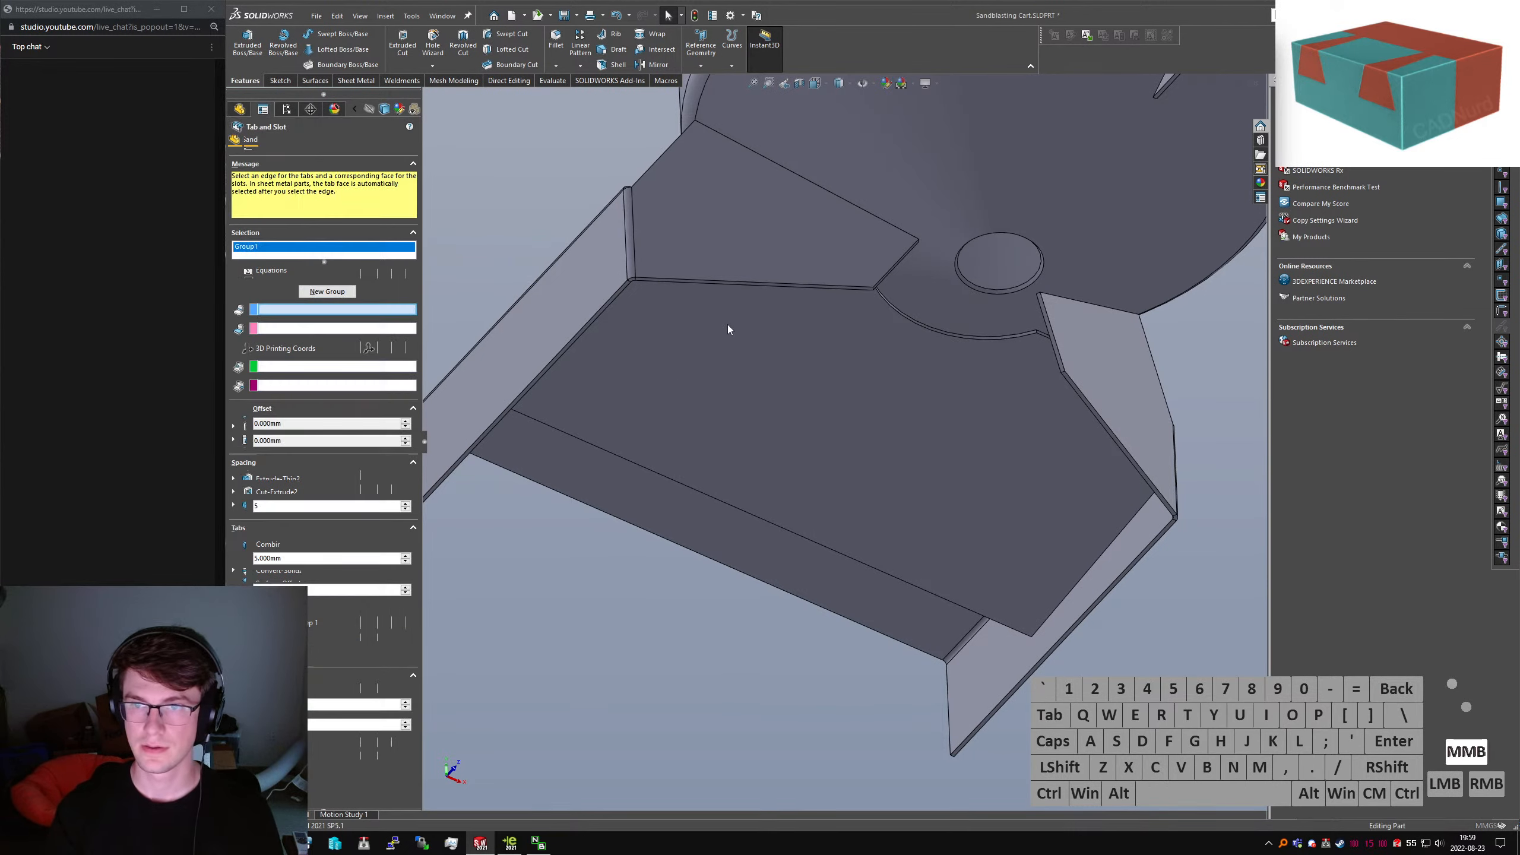
Pick the plate's top edge for the tabs and the mating face for the slots
click(727, 327)
middle_drag(726, 327, 707, 148)
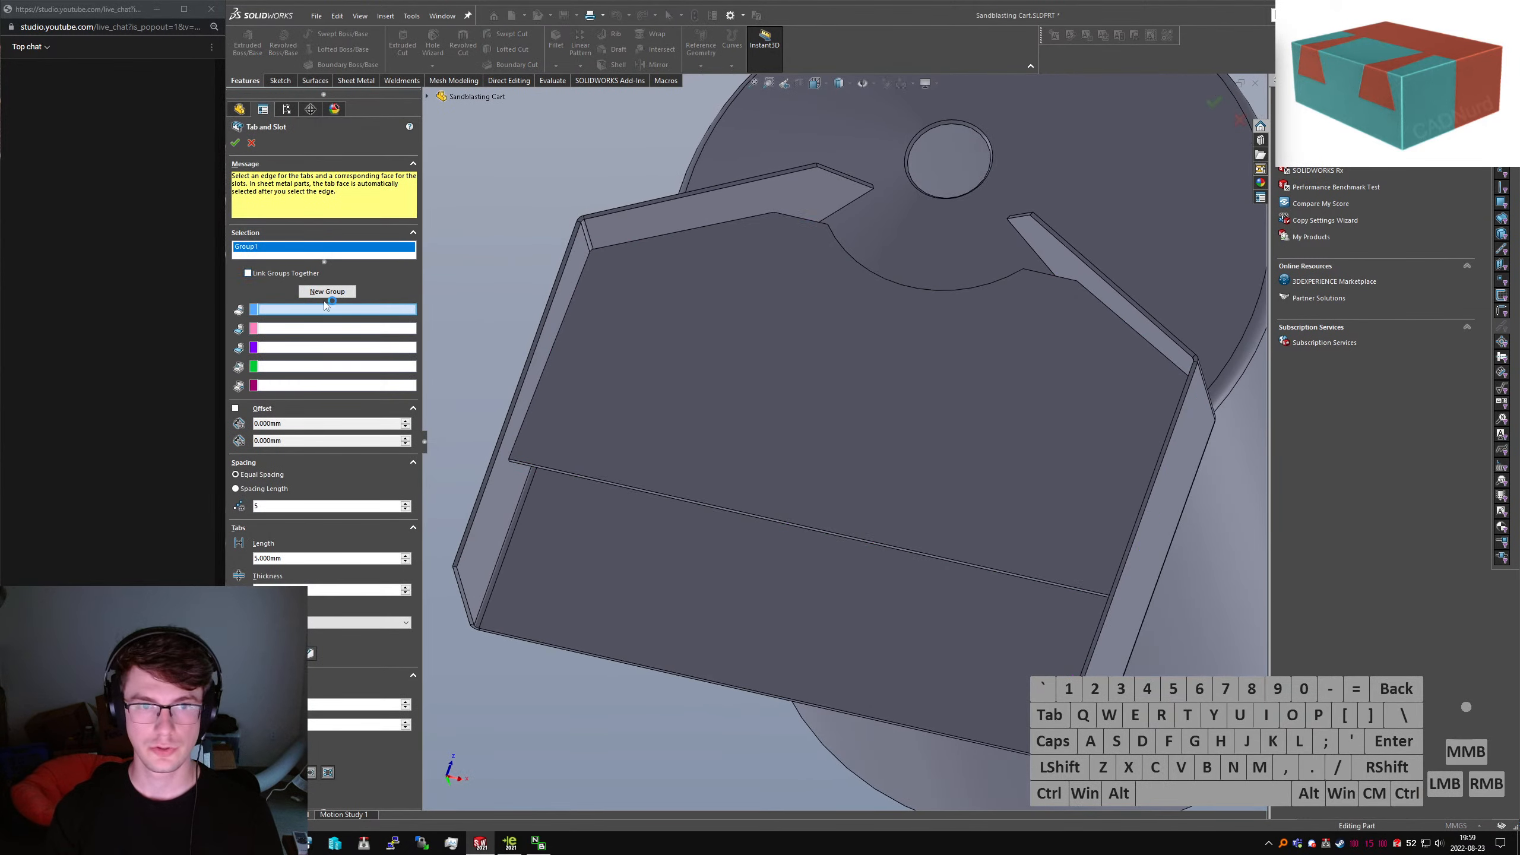
click(687, 231)
middle_drag(686, 232, 694, 228)
click(693, 228)
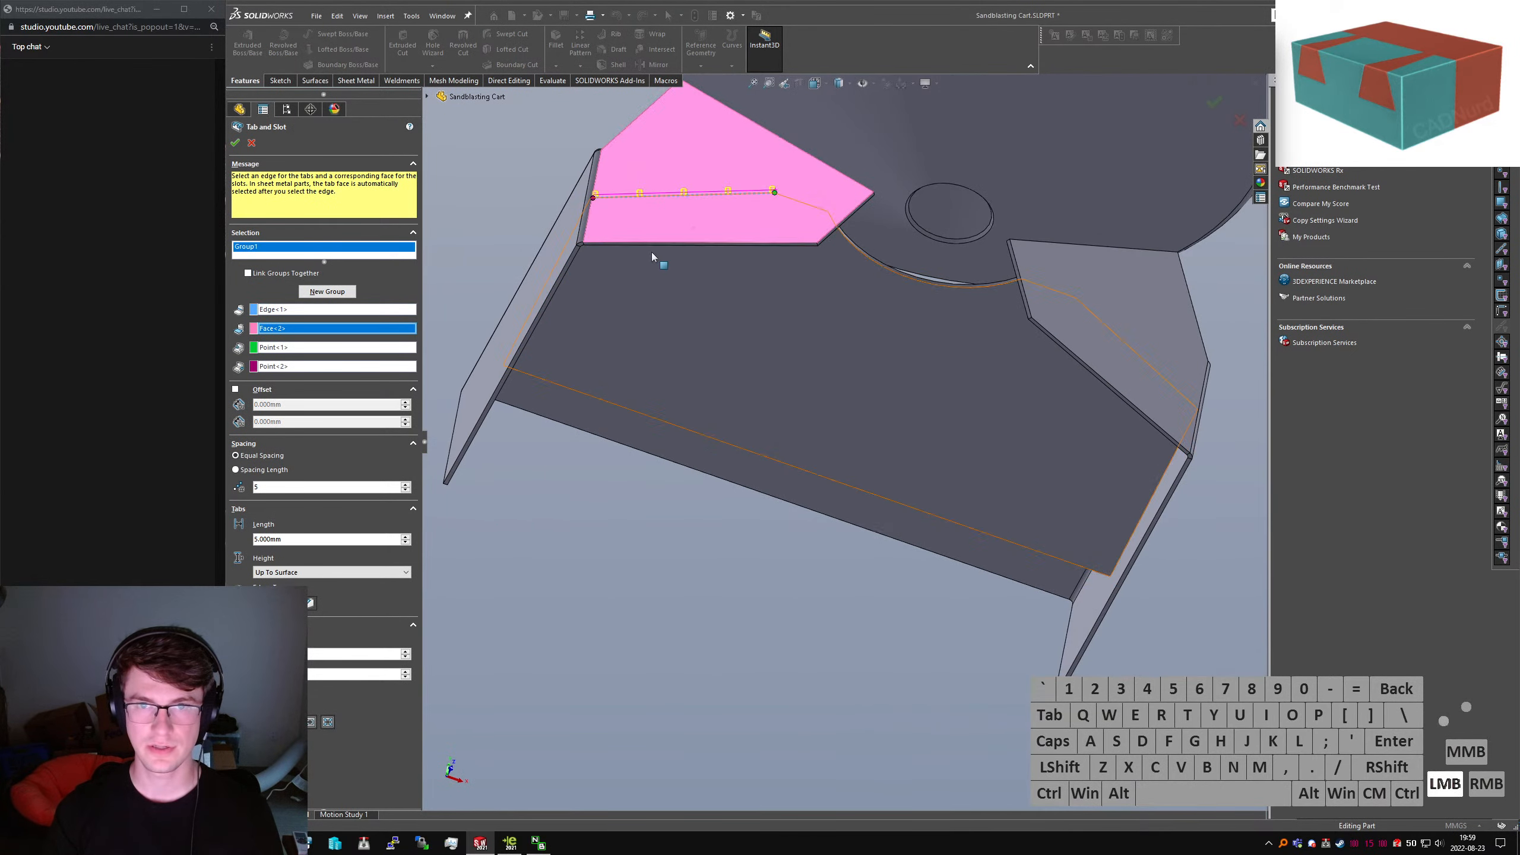
Enable 50 mm start and end offsets, try a 75 mm tab length, keep Up To Surface height
click(256, 391)
text(50)
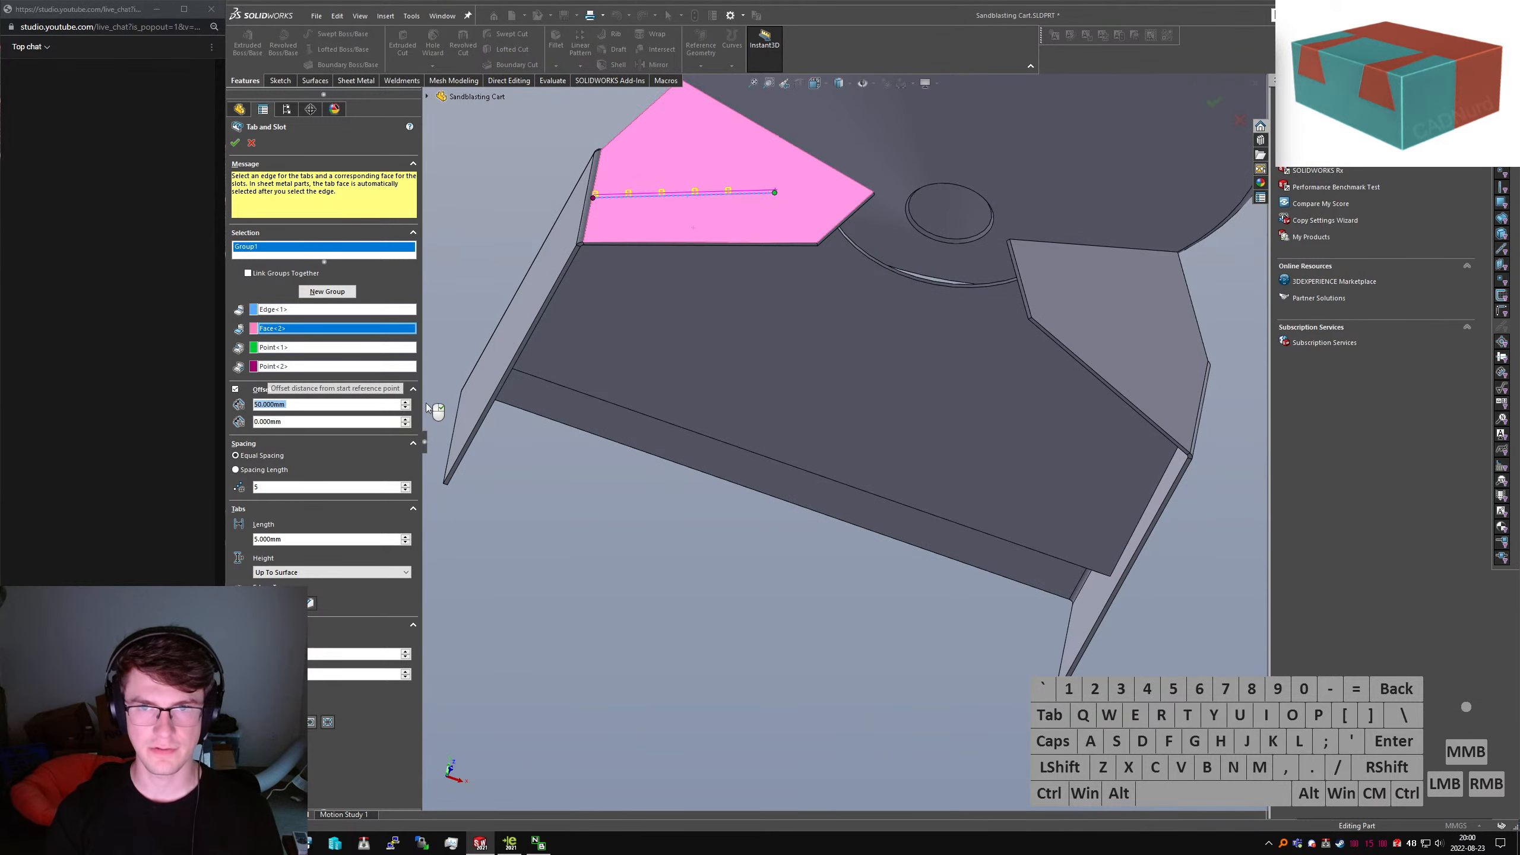
key(Return)
drag(293, 540, 102, 523)
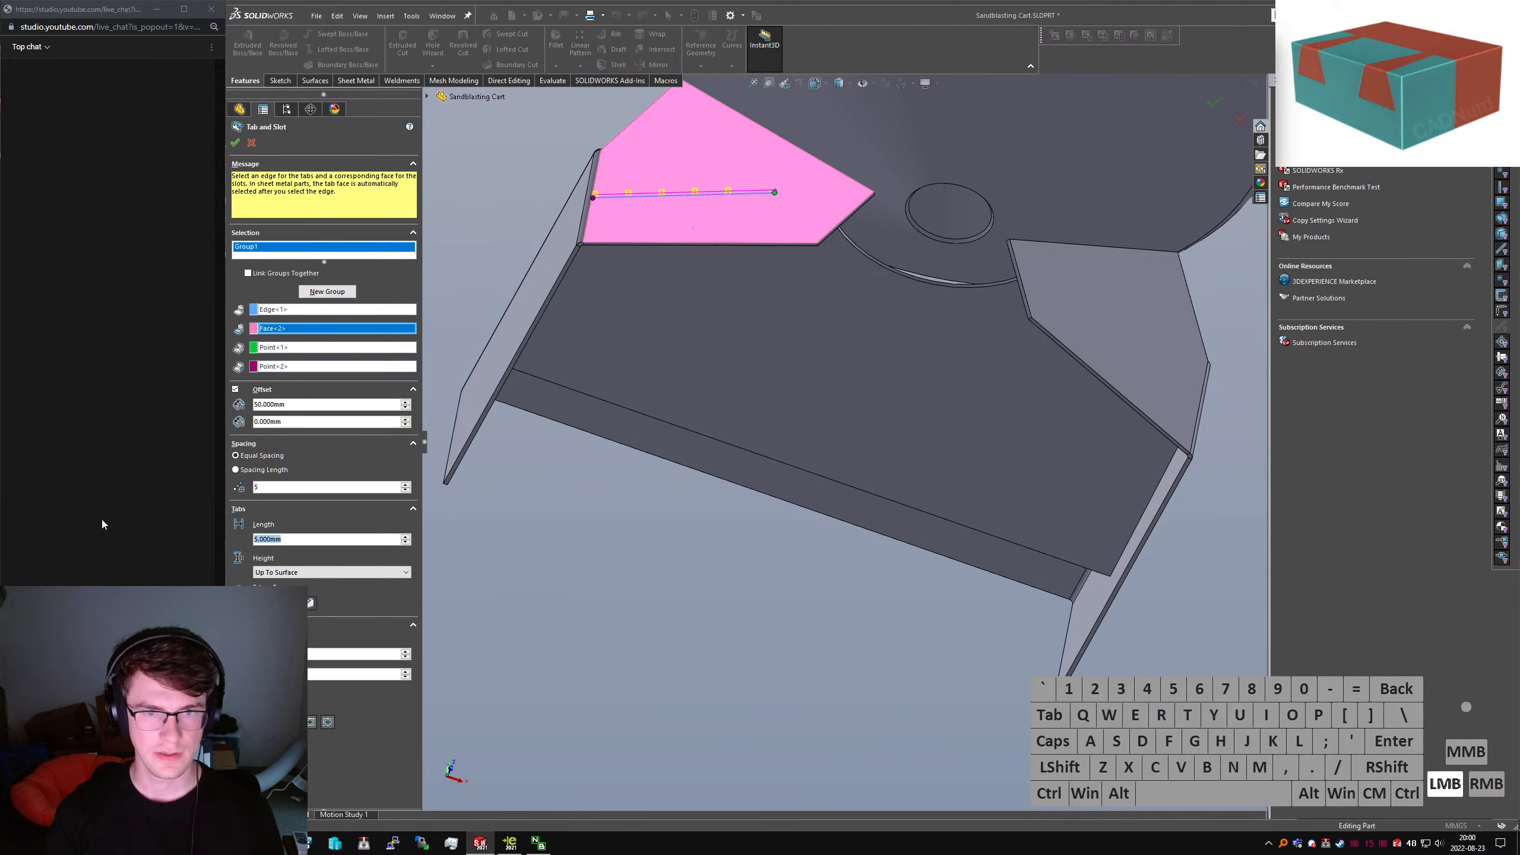
text(75)
key(Return)
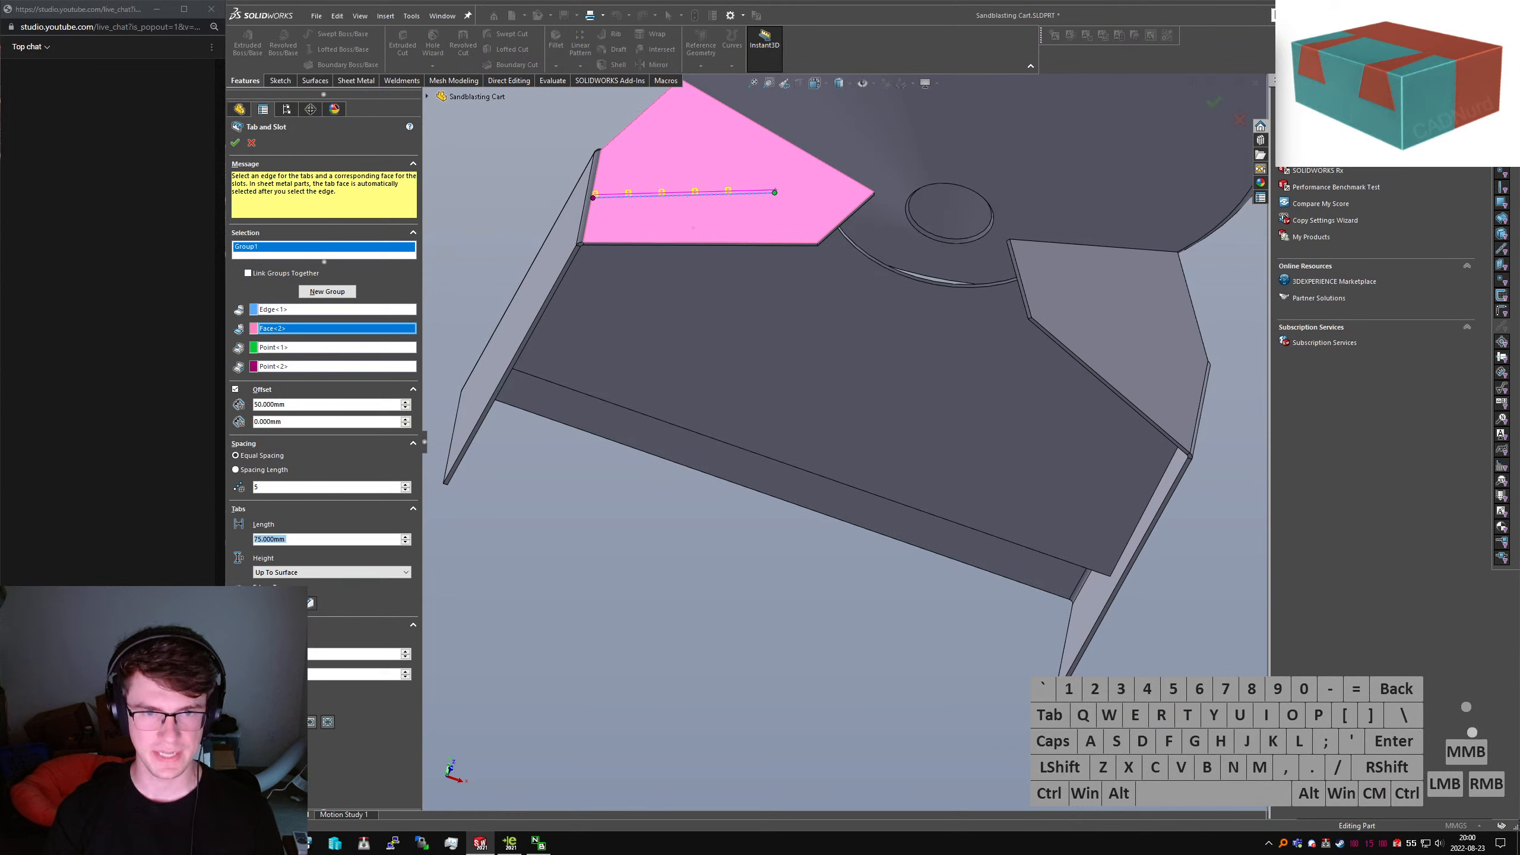
click(286, 573)
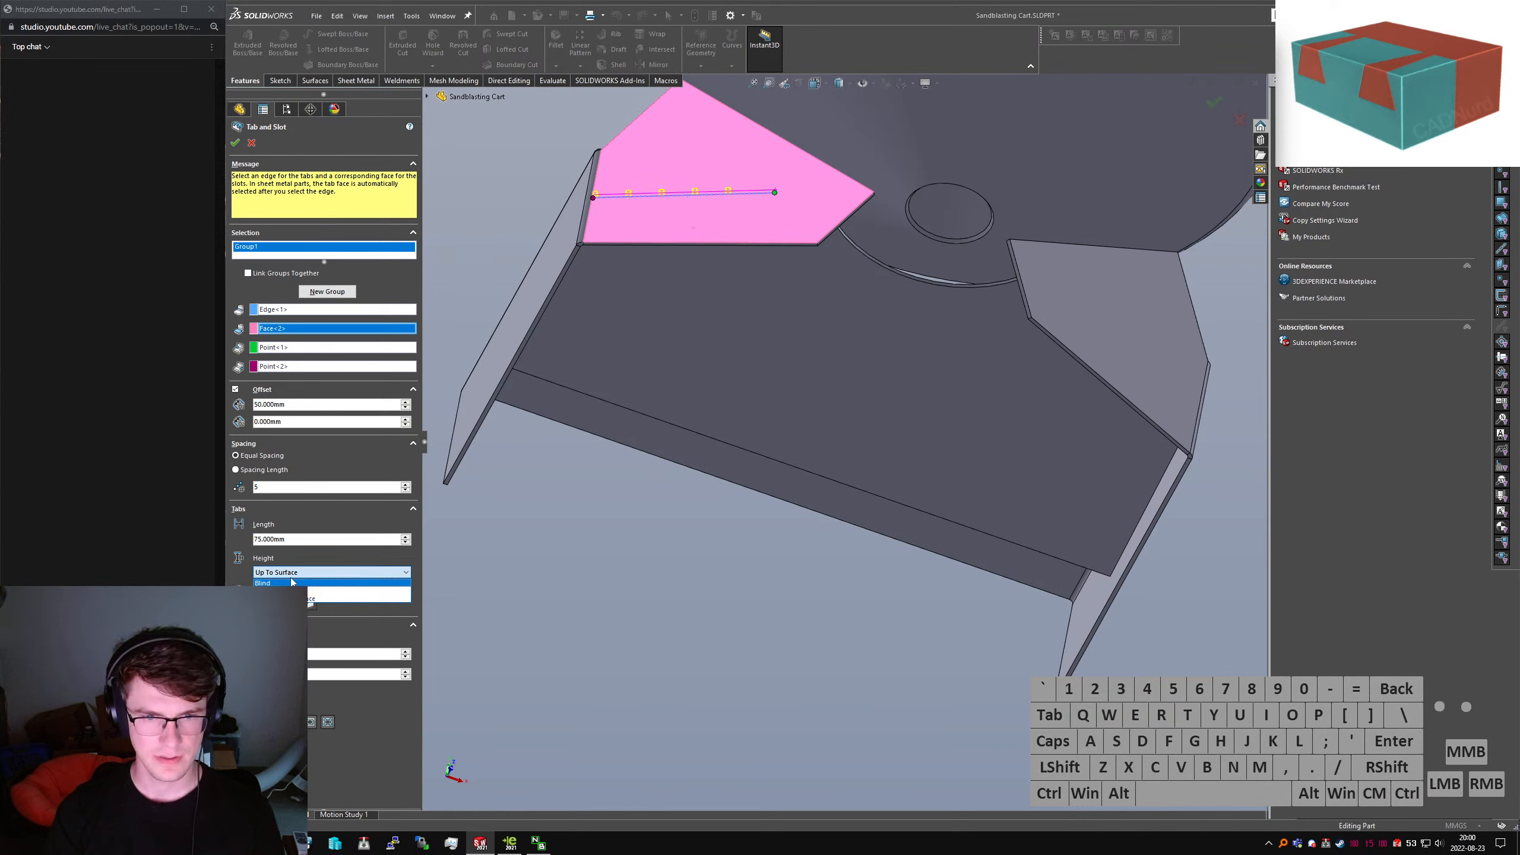
click(292, 580)
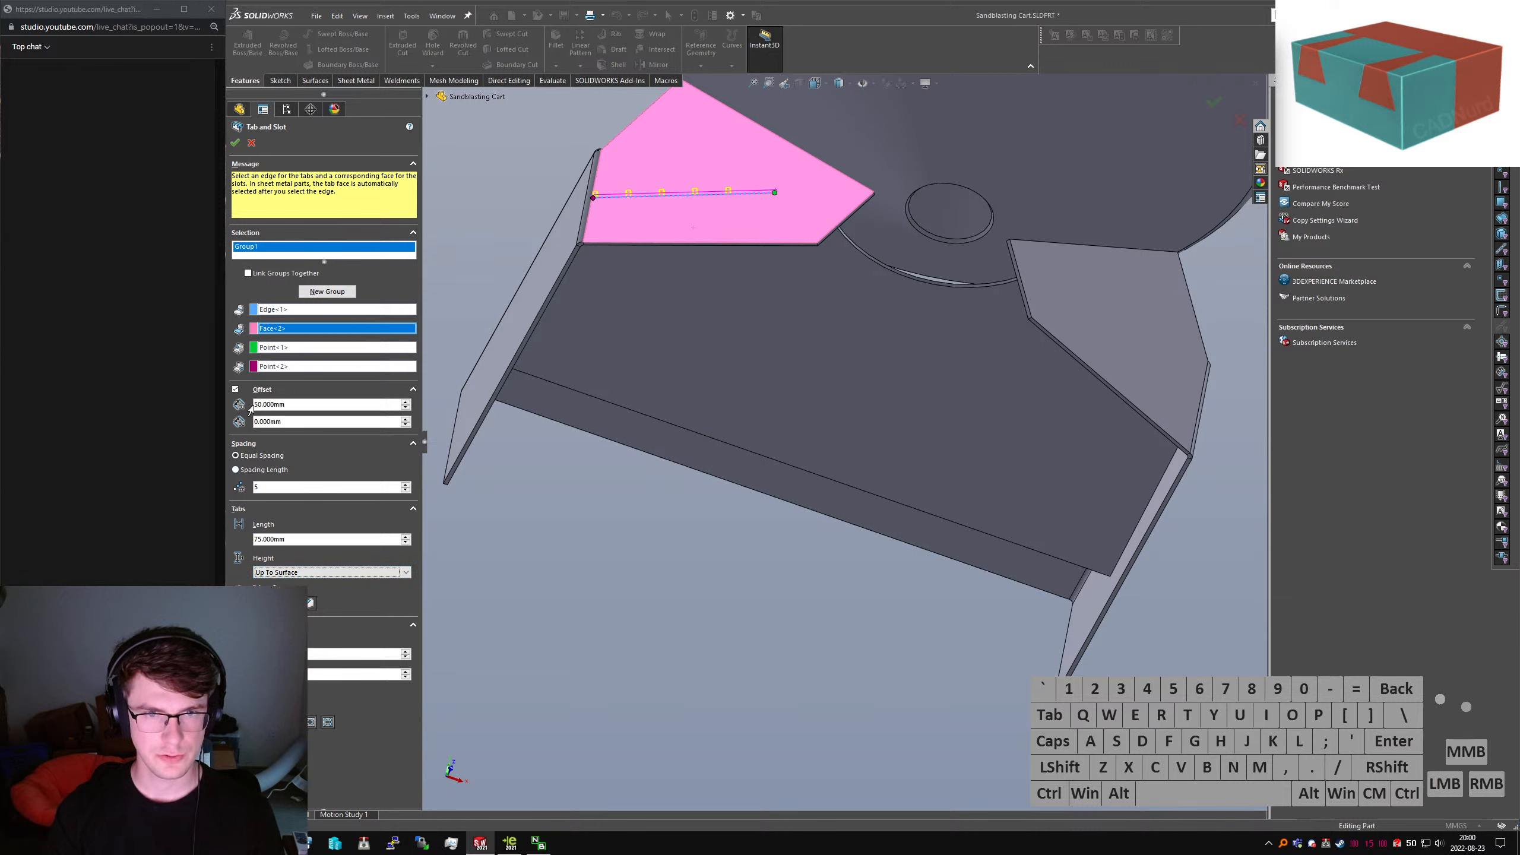
drag(295, 423, 119, 398)
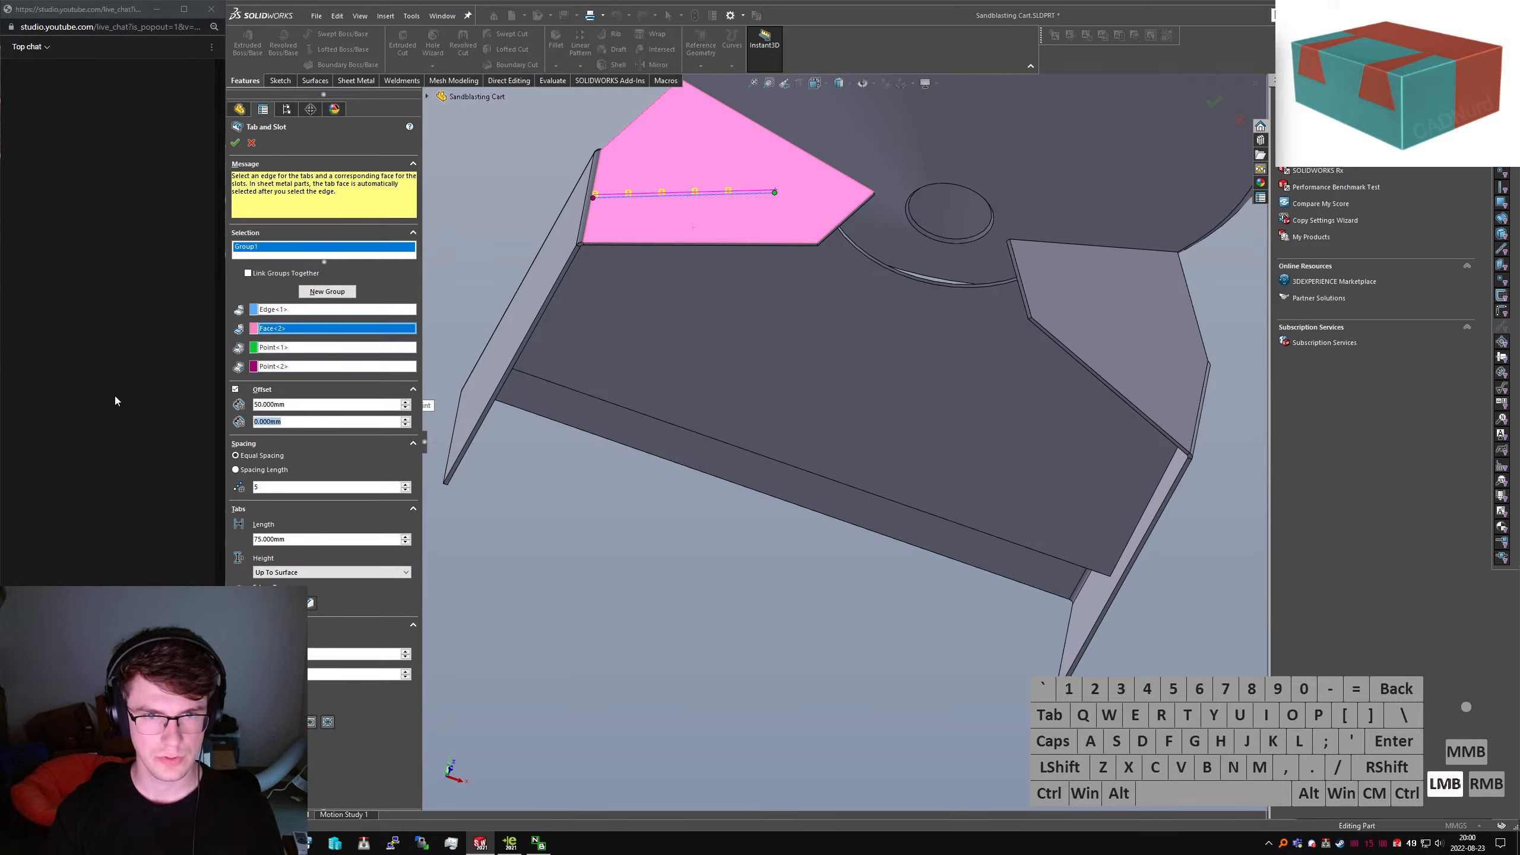
text(50)
key(Return)
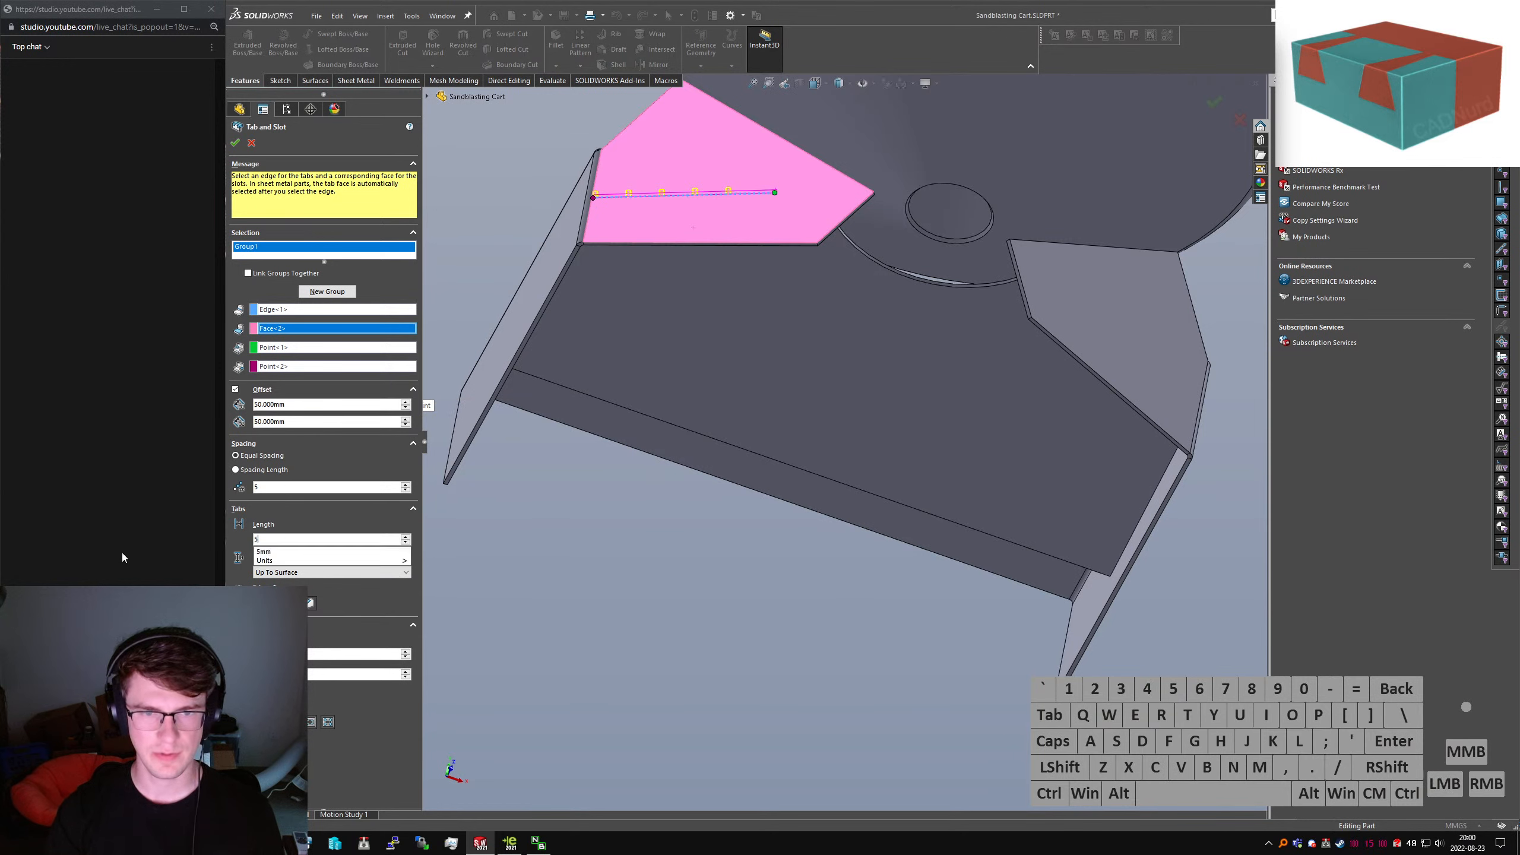
Try alternative values: 50 mm tab length, 25 mm start offset, then 25 mm tab length
text(50)
key(Return)
middle_drag(431, 292, 457, 392)
scroll(685, 157, down, 3)
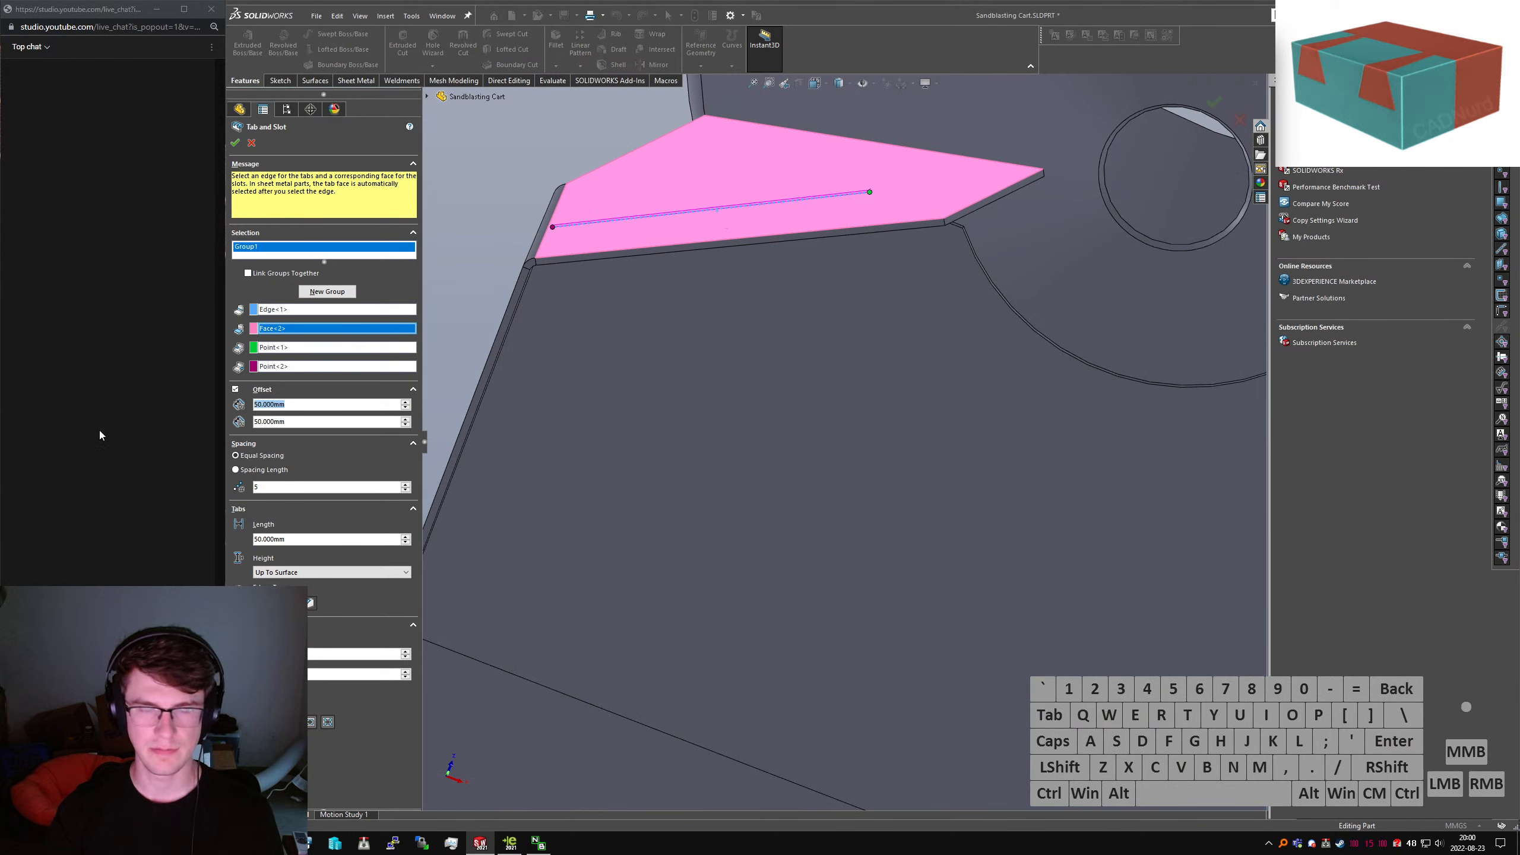
text(25)
key(Tab)
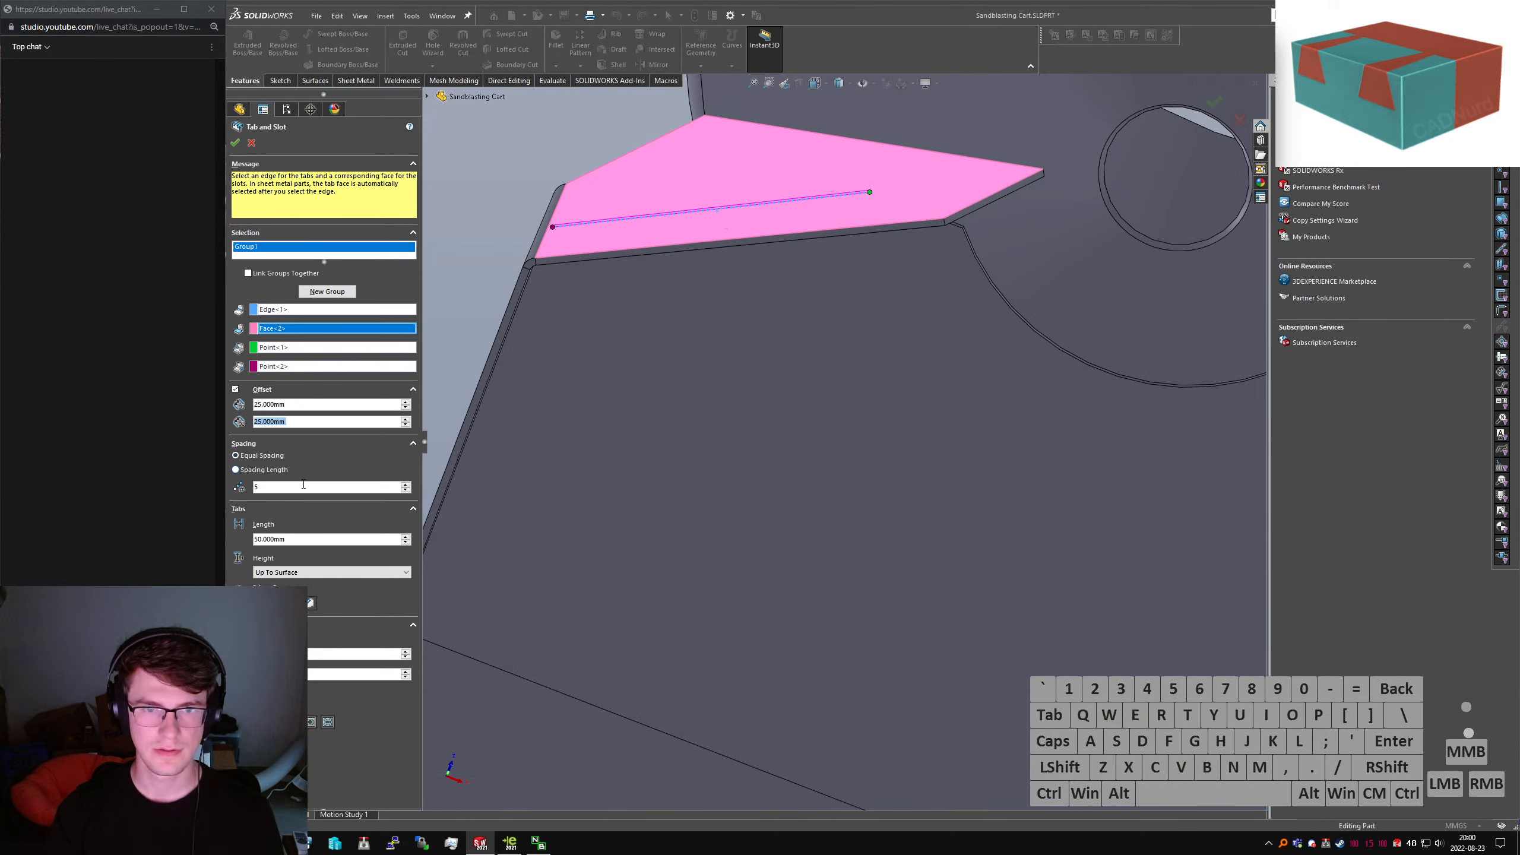
click(308, 349)
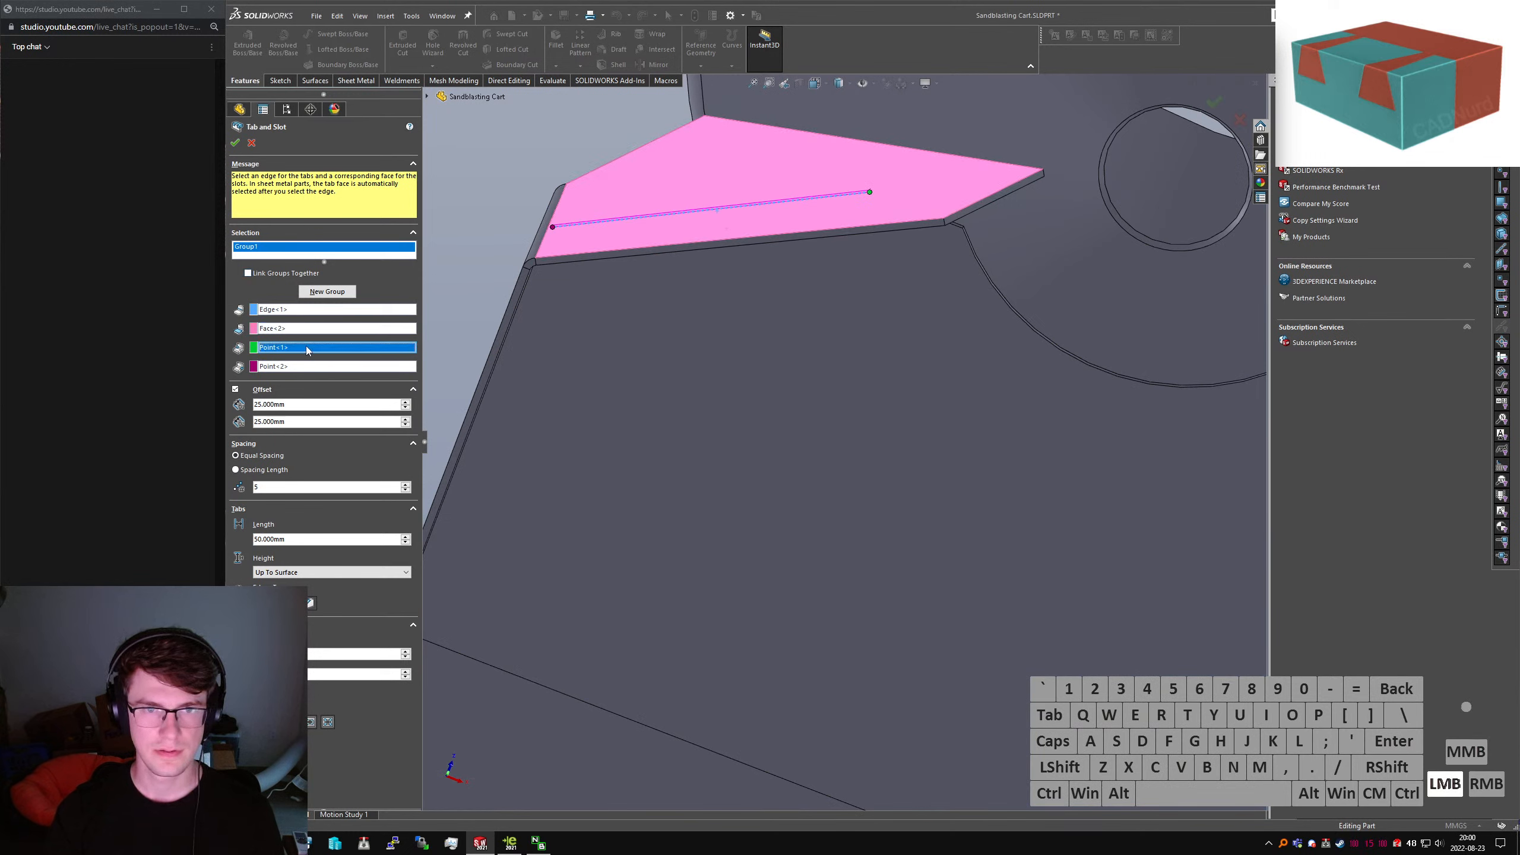
click(234, 145)
middle_drag(670, 226, 670, 236)
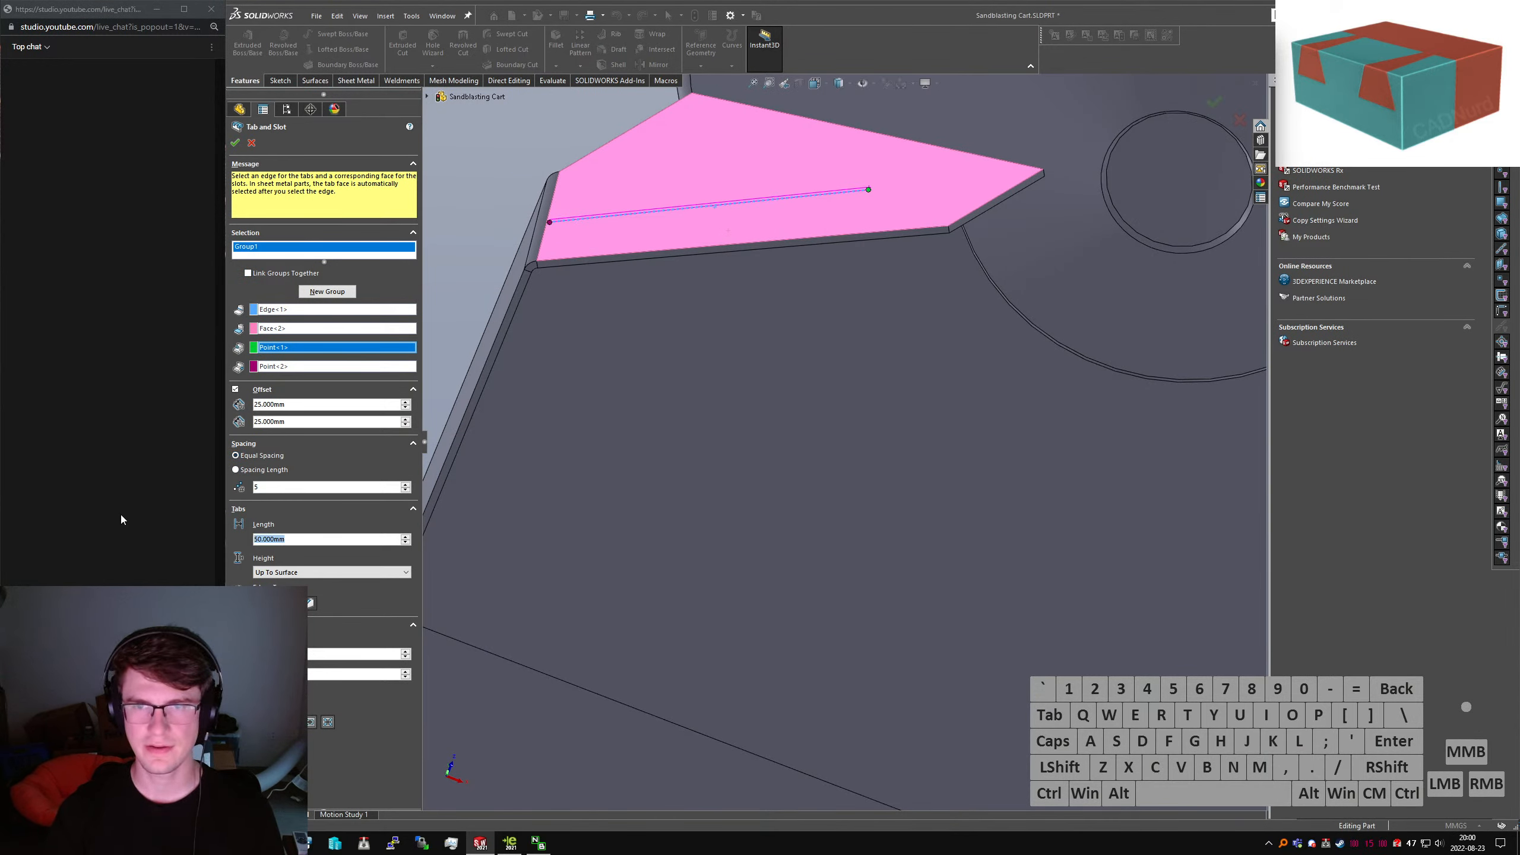
text(25)
key(Return)
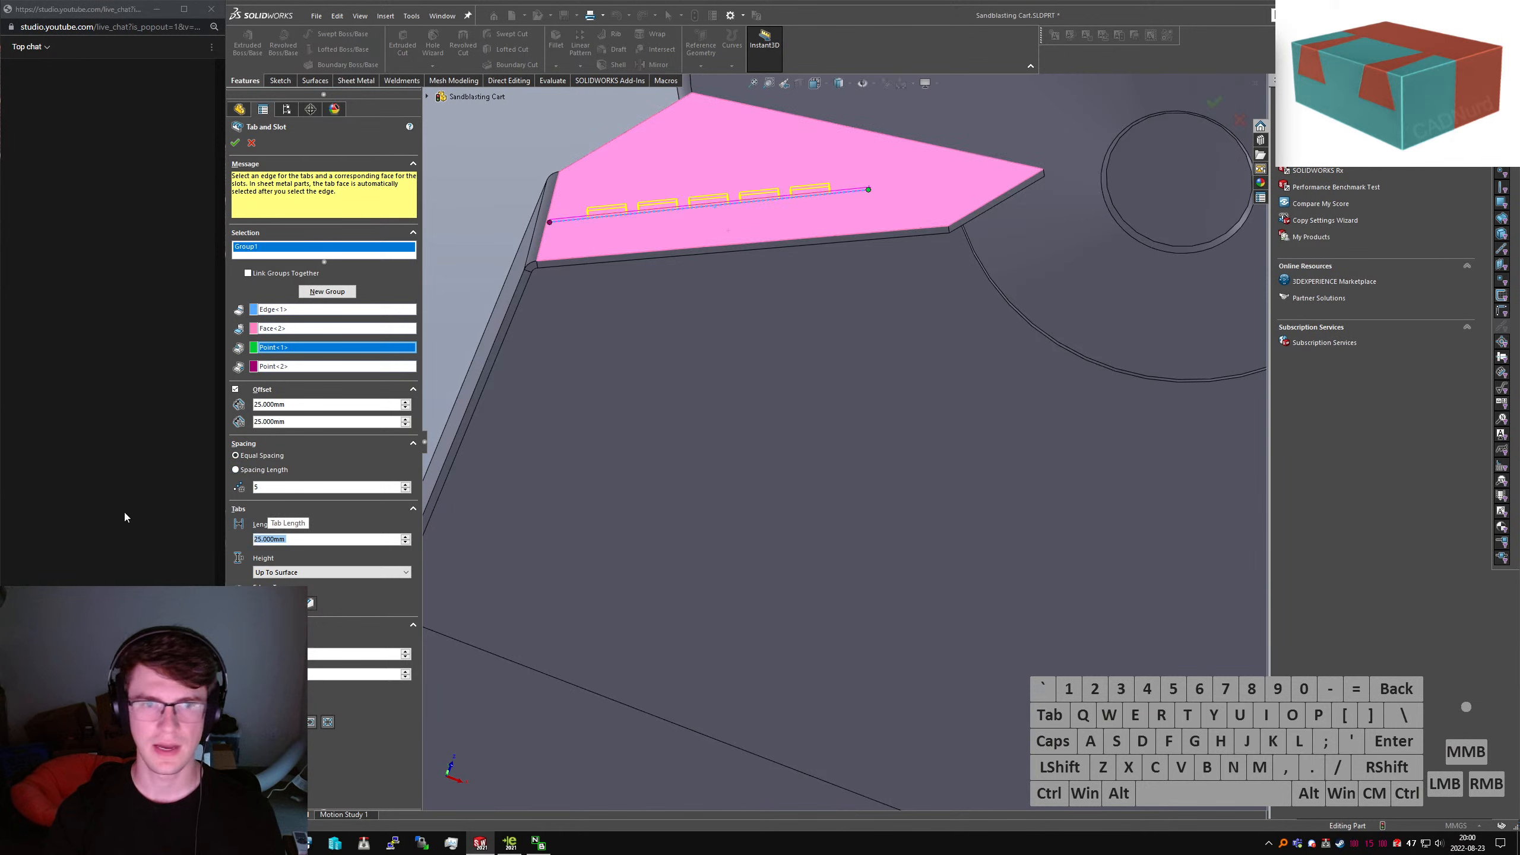
Try 5 mm fixed spacing, then return to equal spacing with 1 tab instance
click(263, 473)
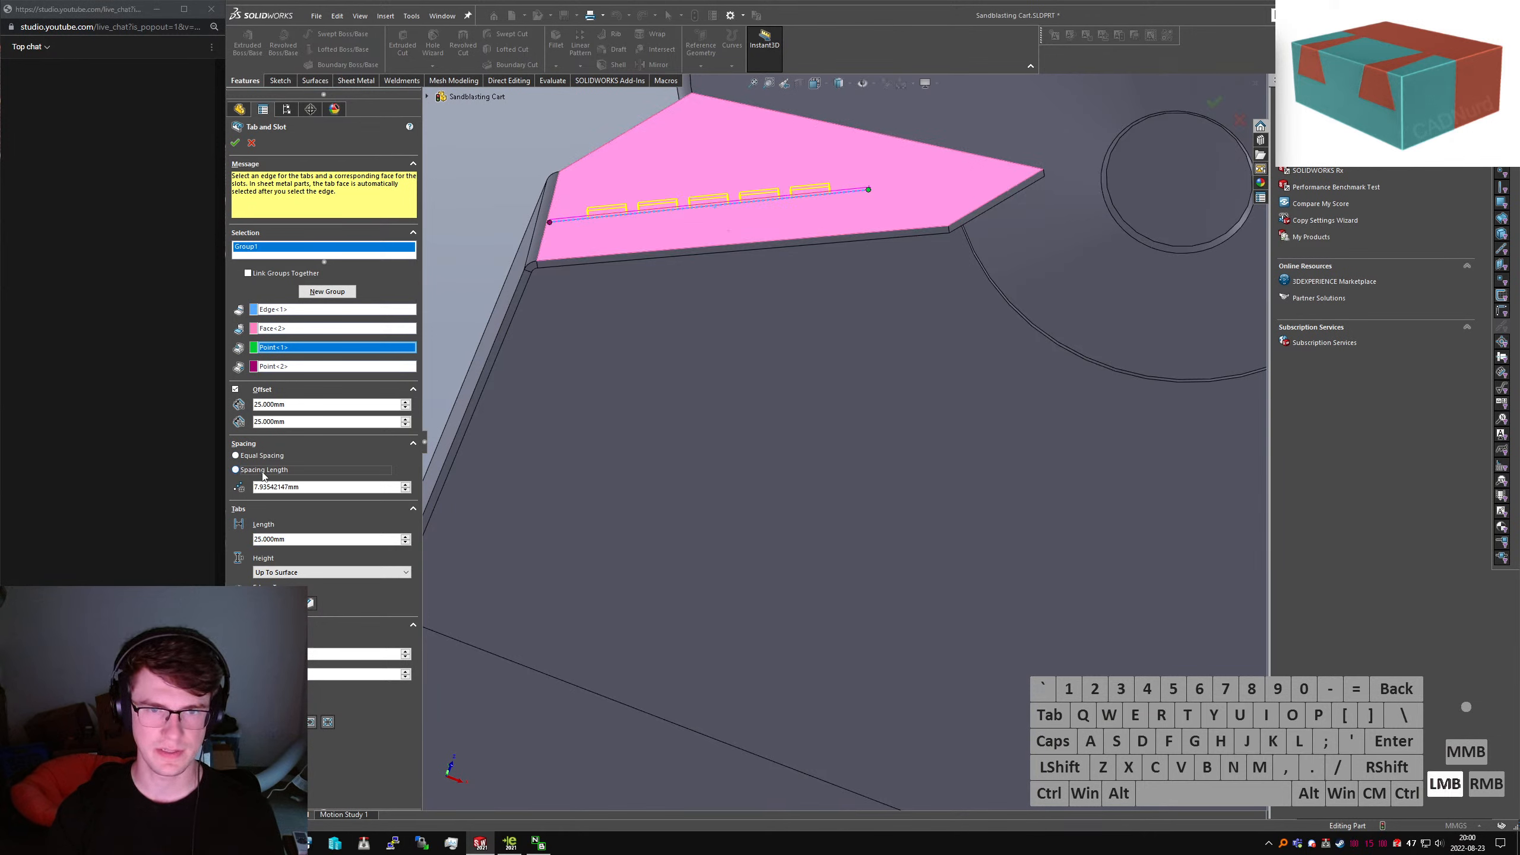
click(310, 487)
text(5)
key(Return)
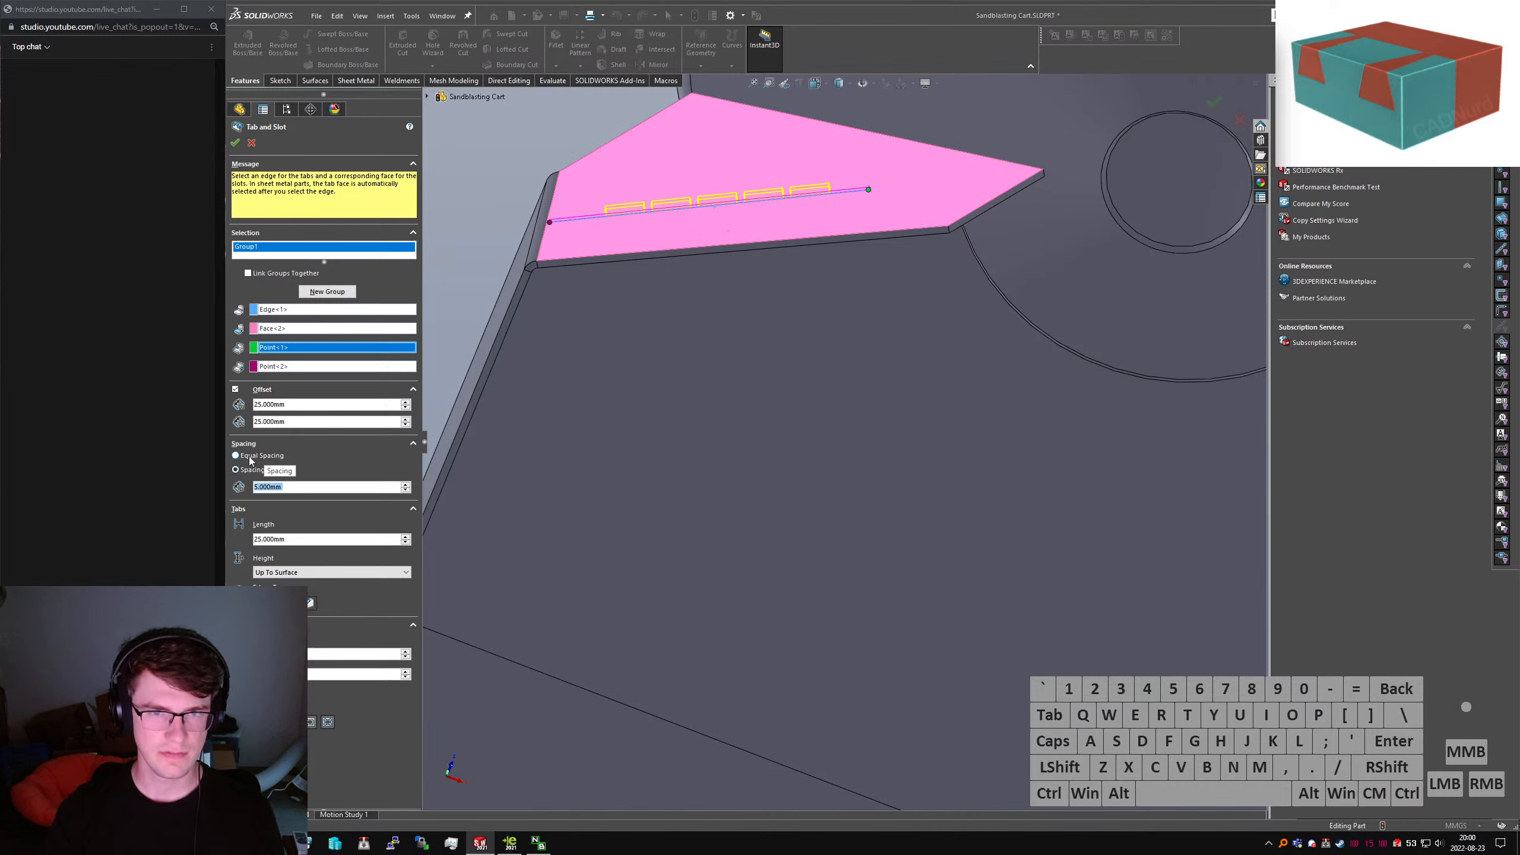
click(268, 455)
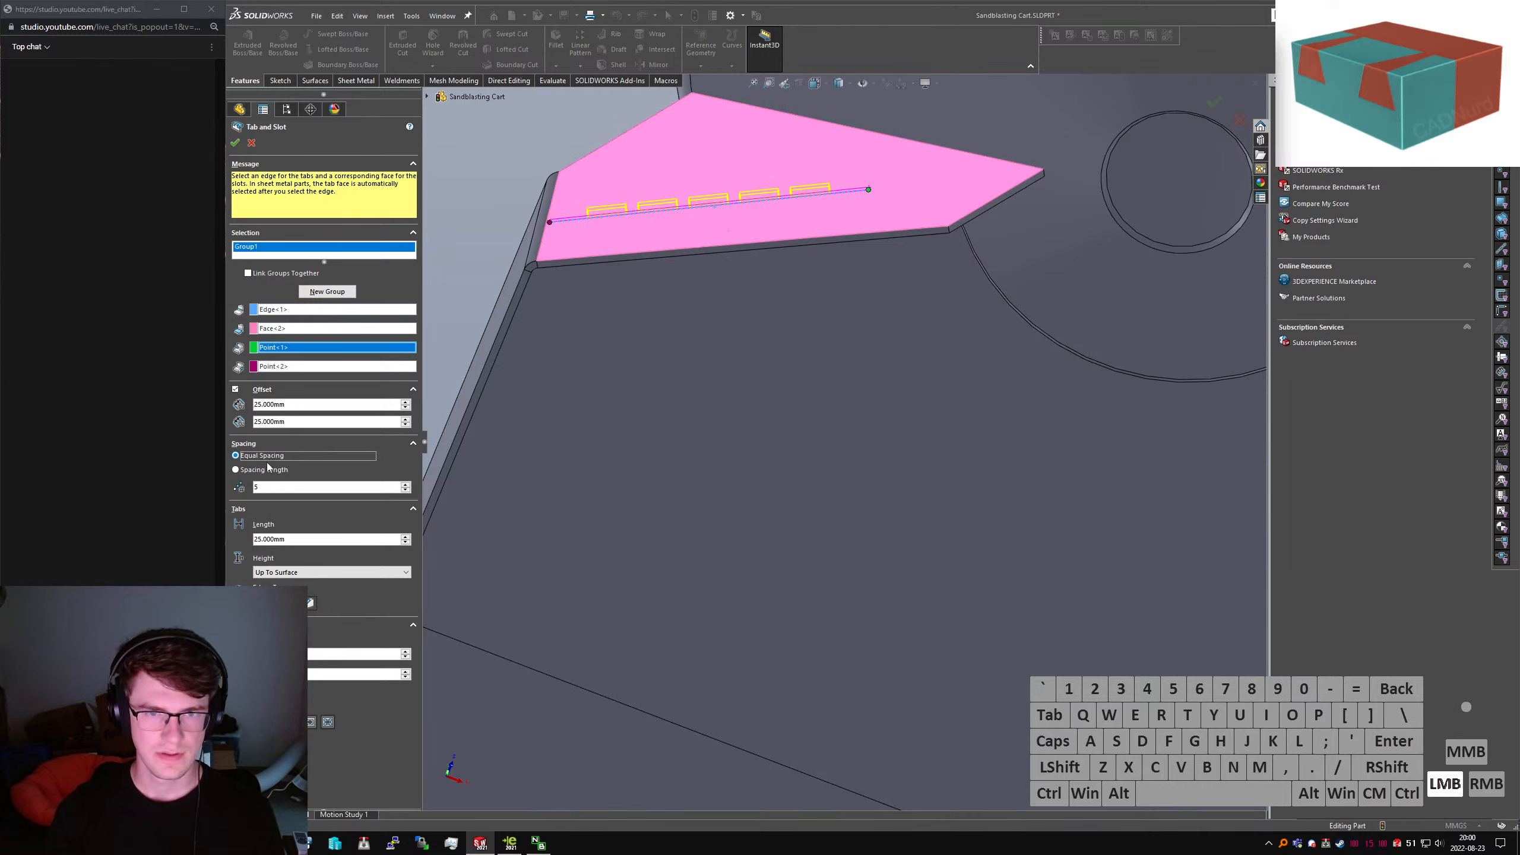
text(1)
Set 50 mm start and end offsets and a final 100 mm tab length
drag(301, 541, 140, 562)
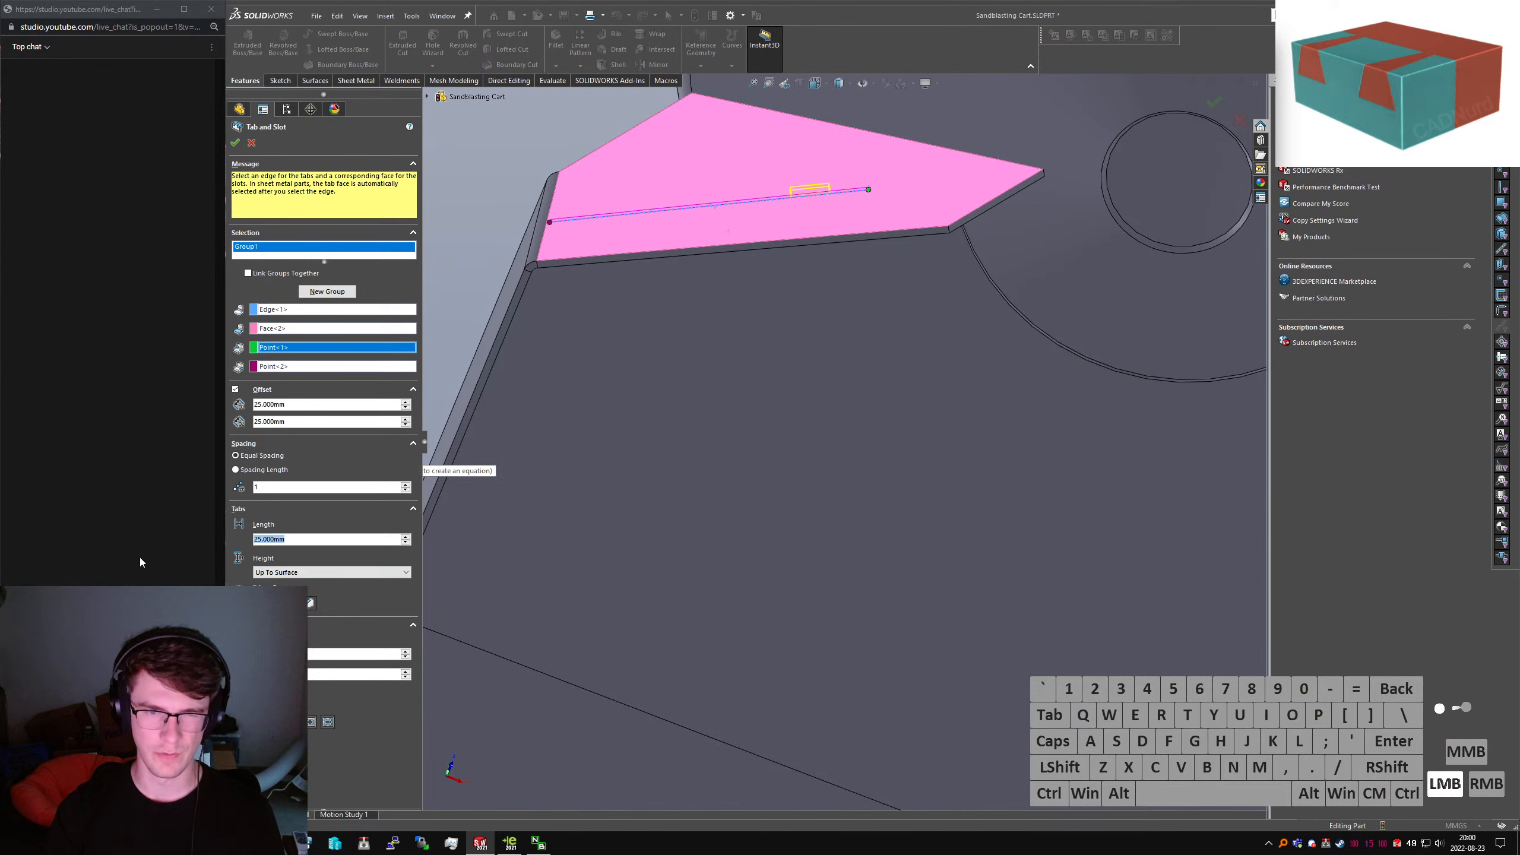
text(50)
key(Return)
drag(294, 406, 166, 411)
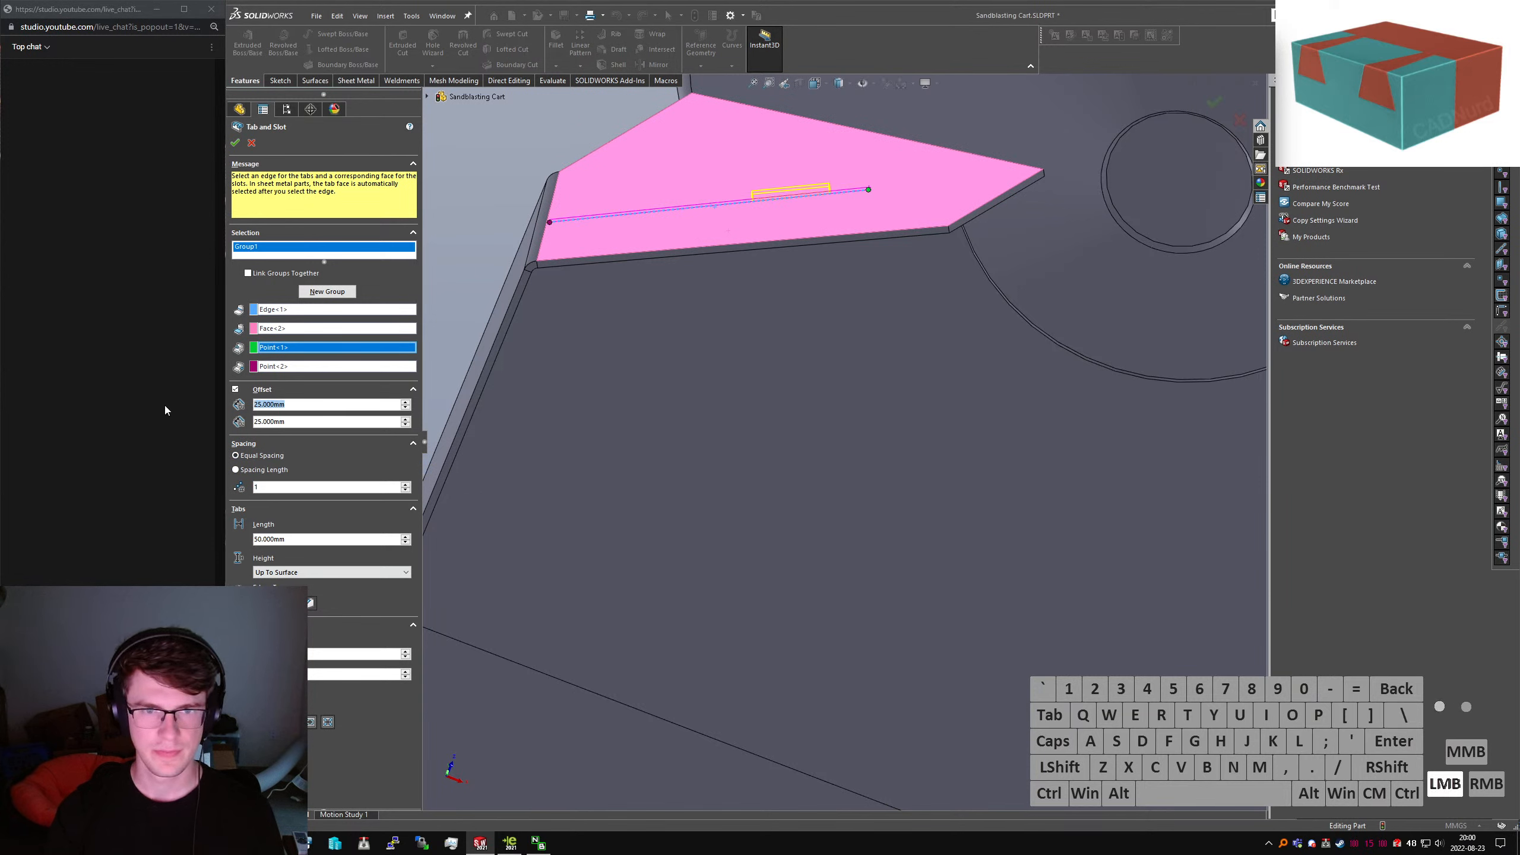
text(50)
key(Tab)
text(50)
key(Tab)
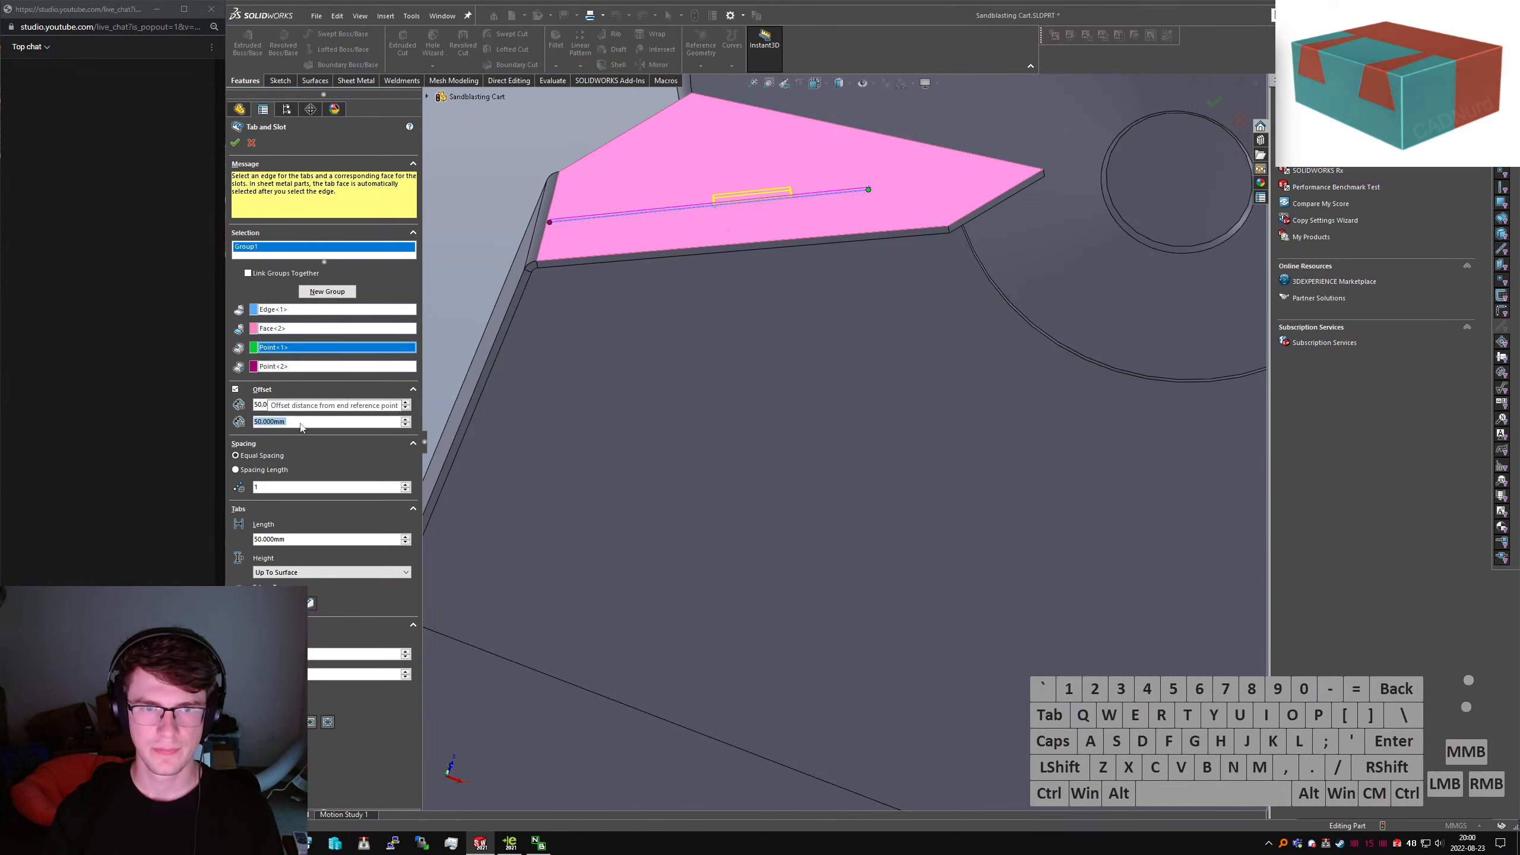
drag(299, 540, 84, 535)
text(100)
key(Return)
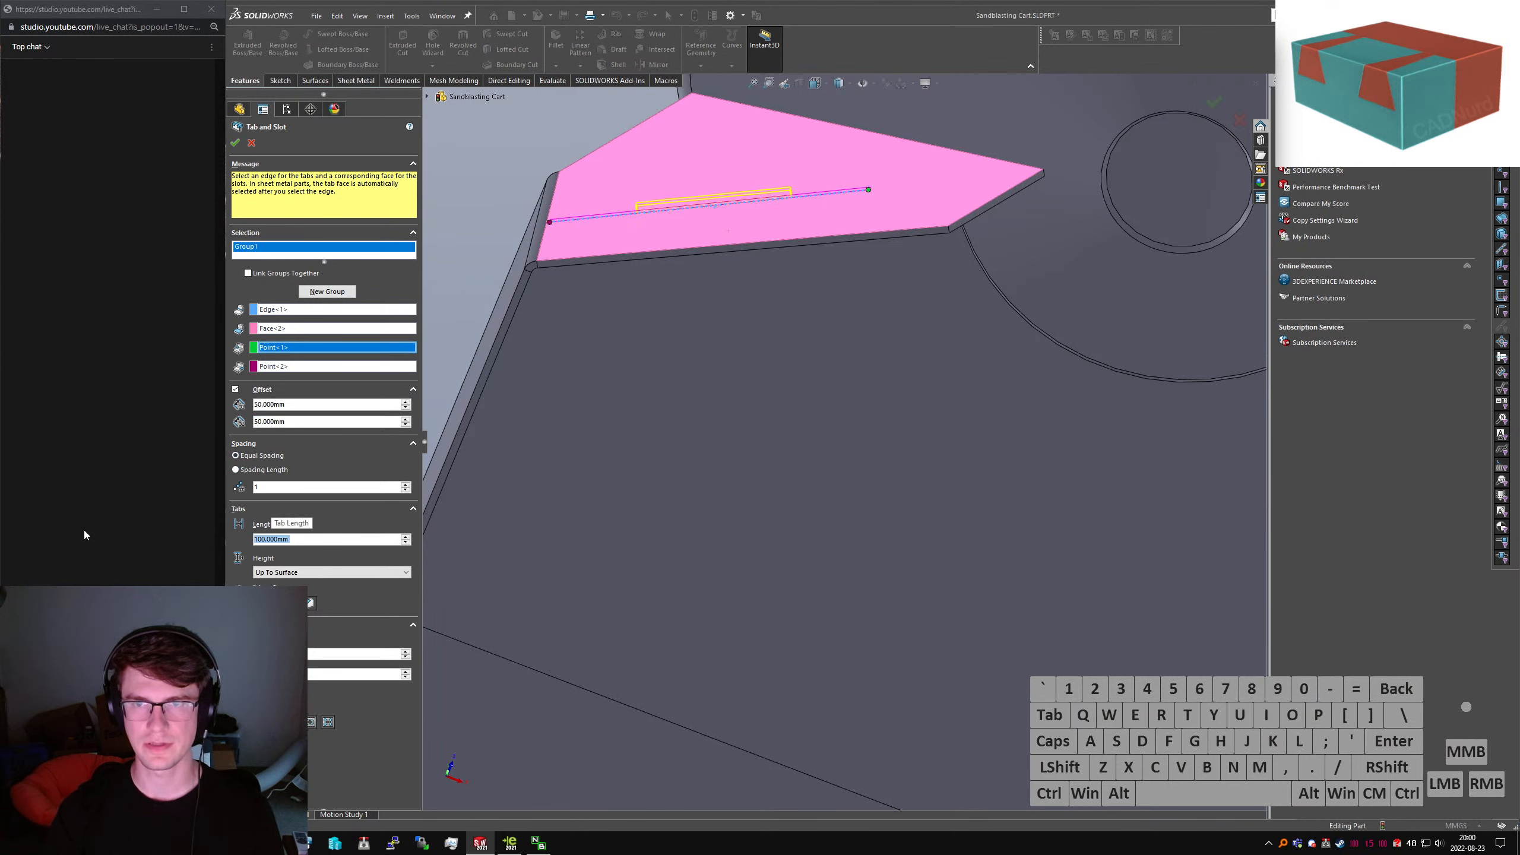
middle_drag(608, 314, 328, 274)
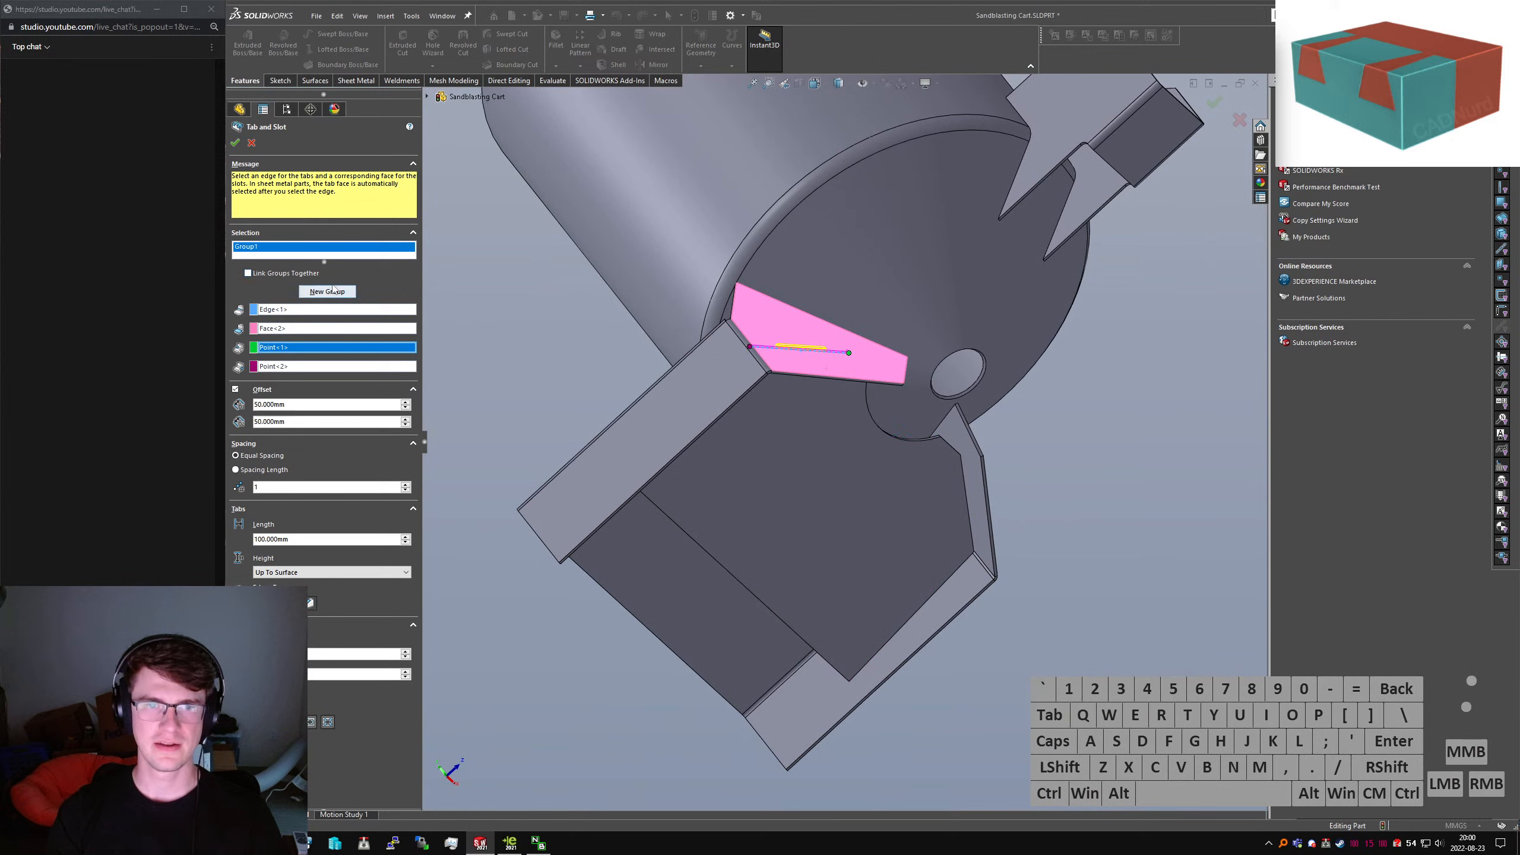
Add a second tab group linking the other bracket edge to its slot face
click(333, 290)
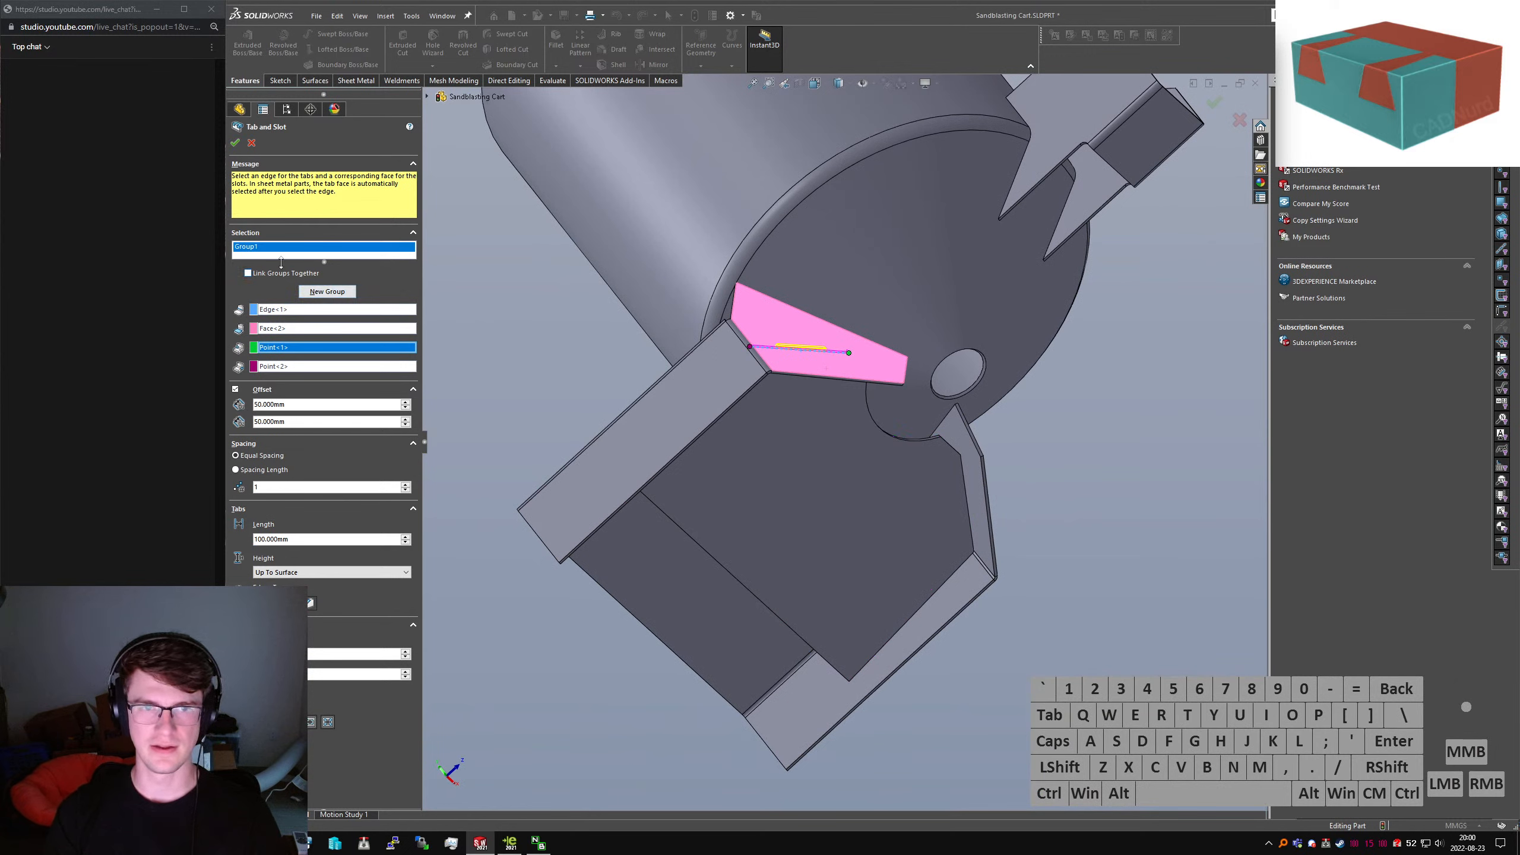
click(322, 296)
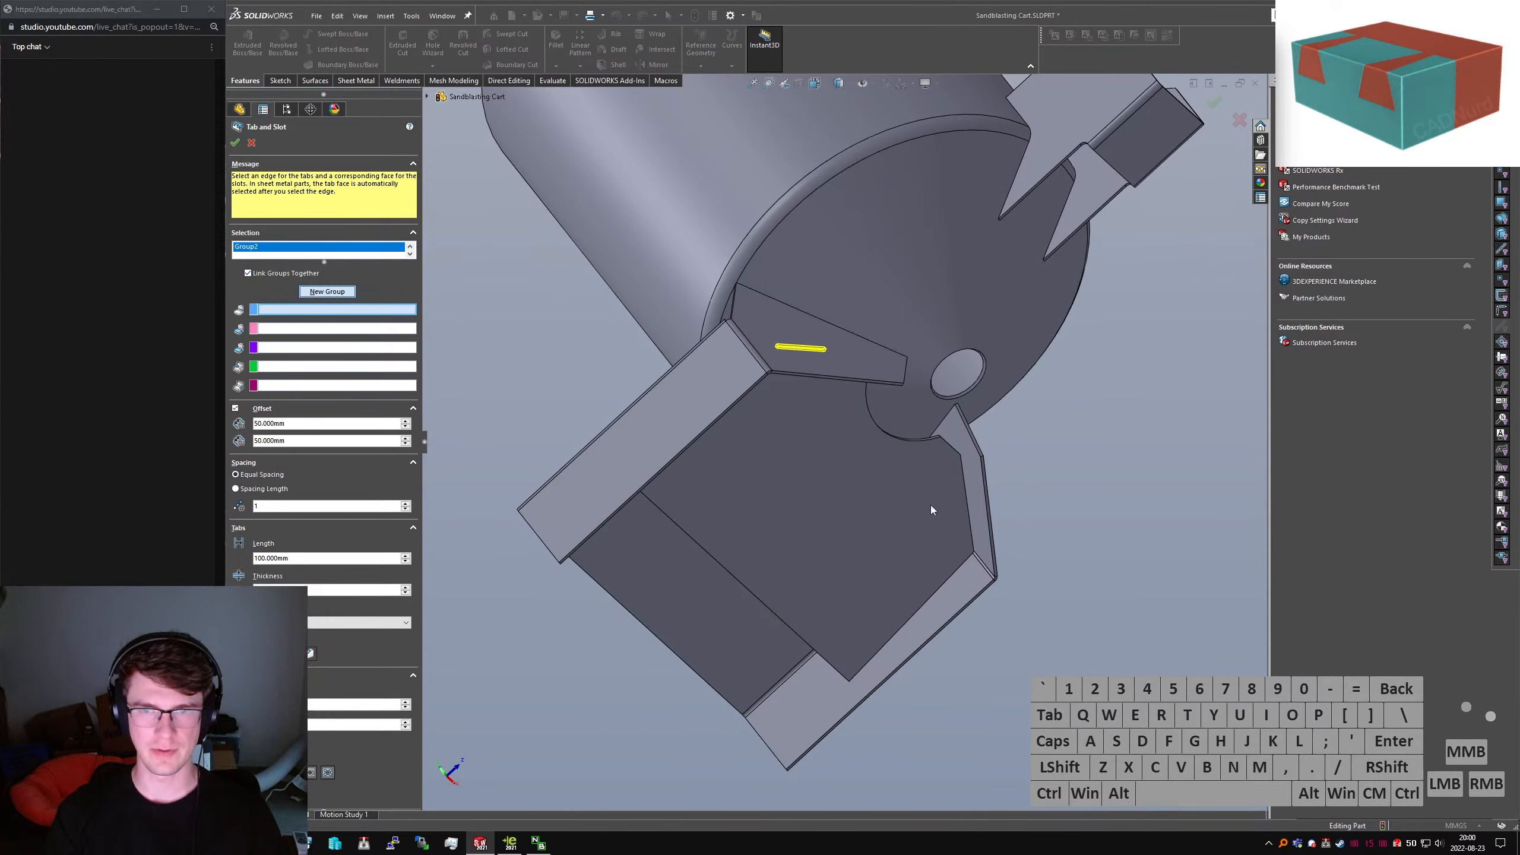
click(966, 500)
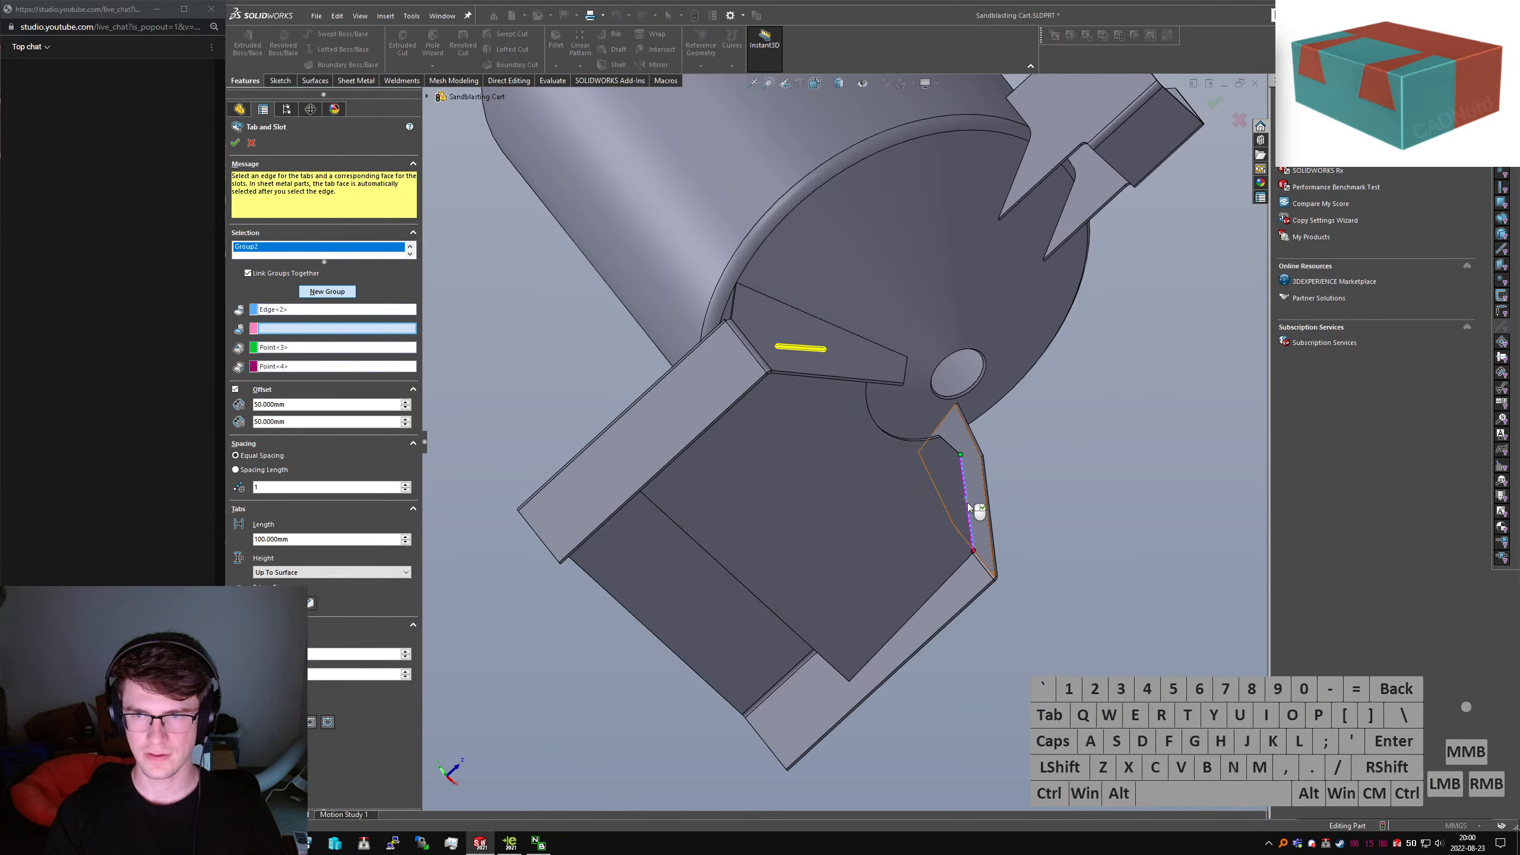
scroll(996, 513, down, 5)
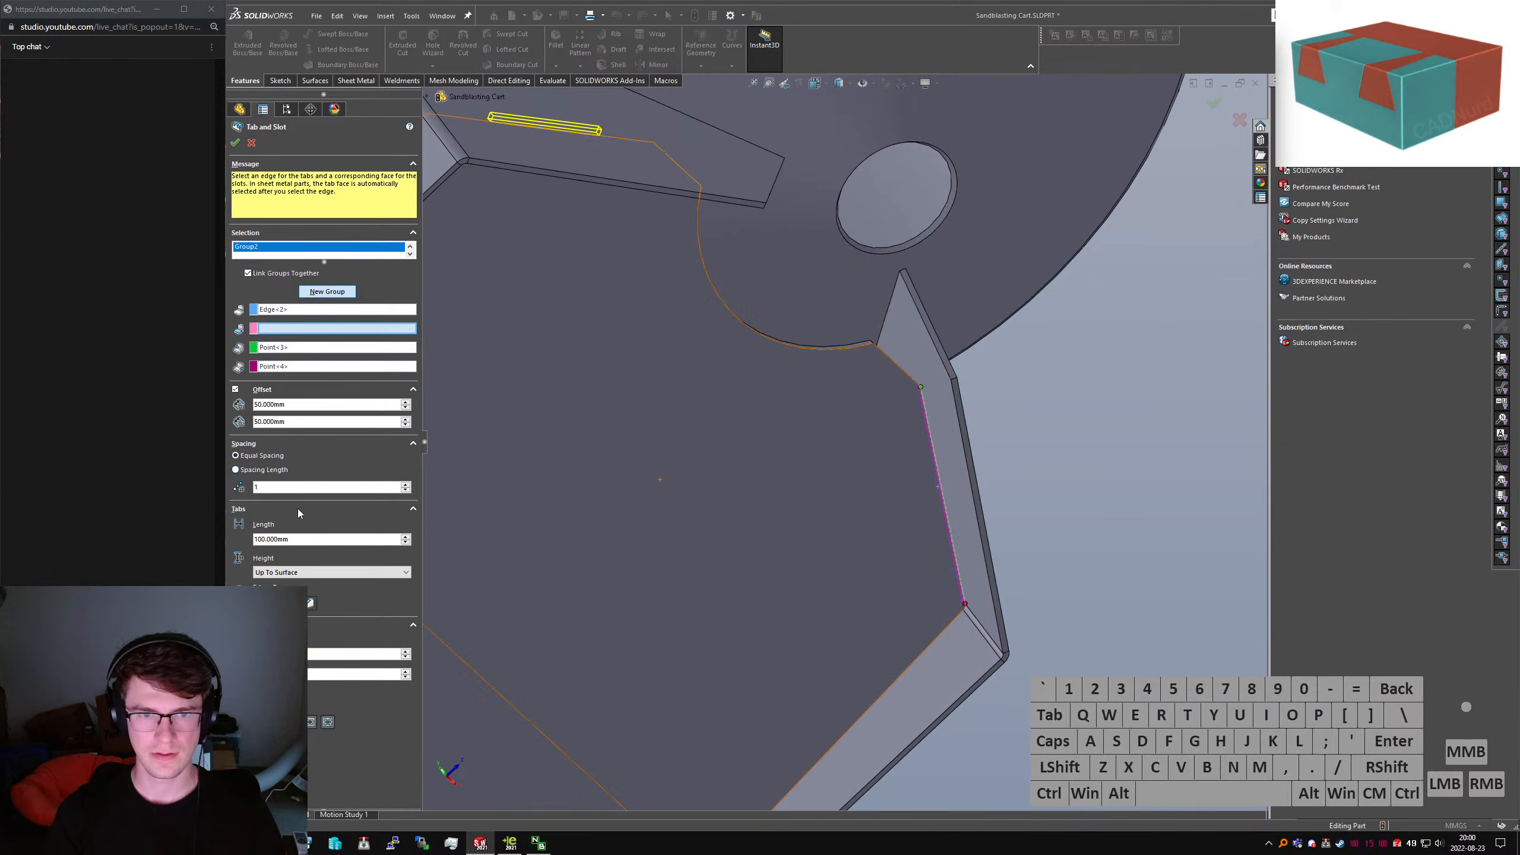
middle_drag(955, 445, 338, 365)
click(959, 469)
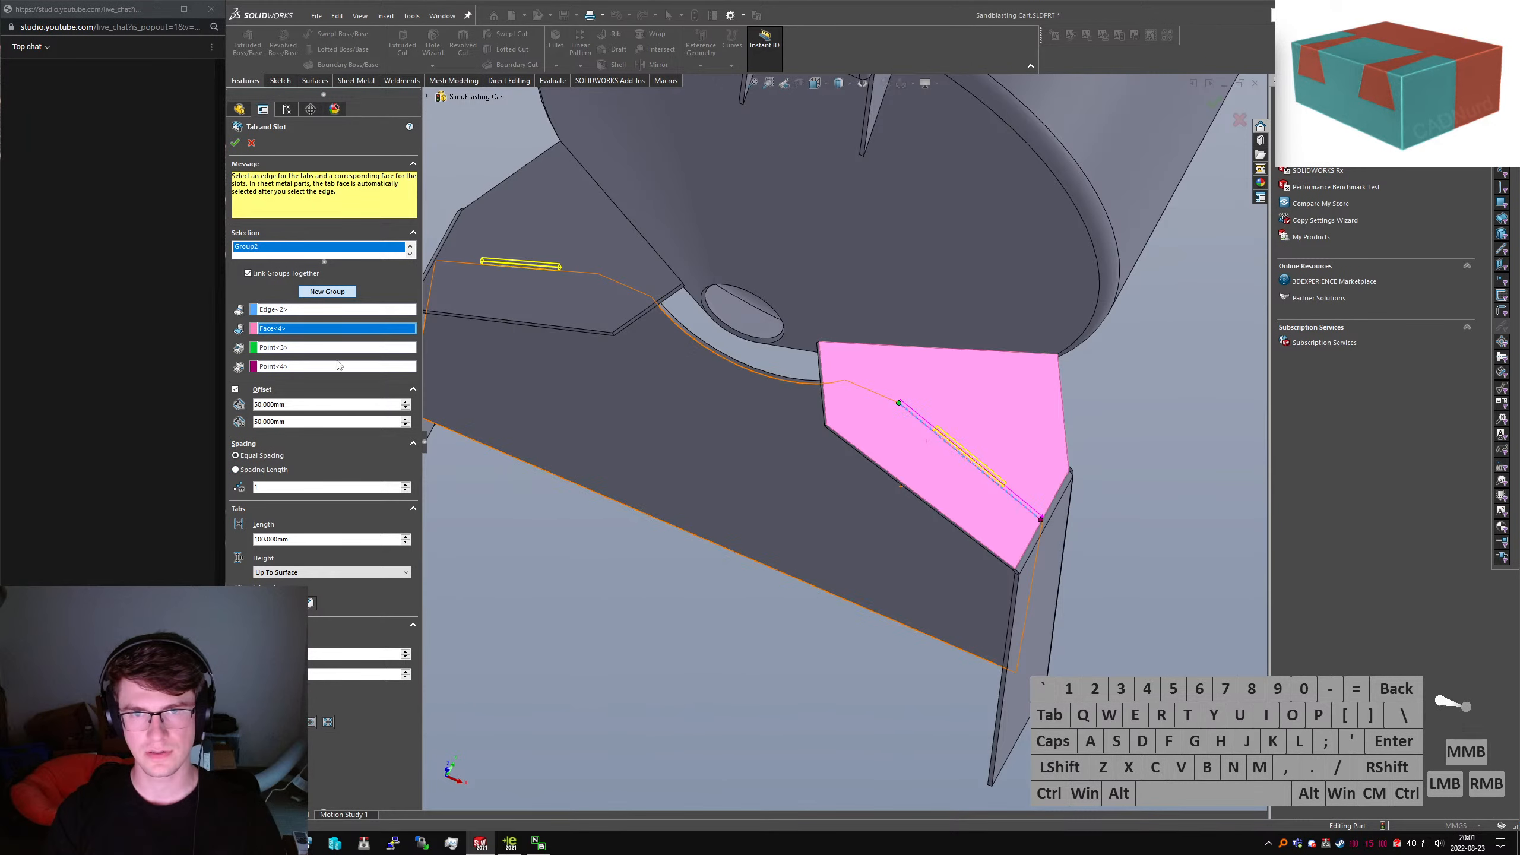
Review the first and second tab groups in the enlarged group list
click(278, 256)
drag(324, 263, 324, 297)
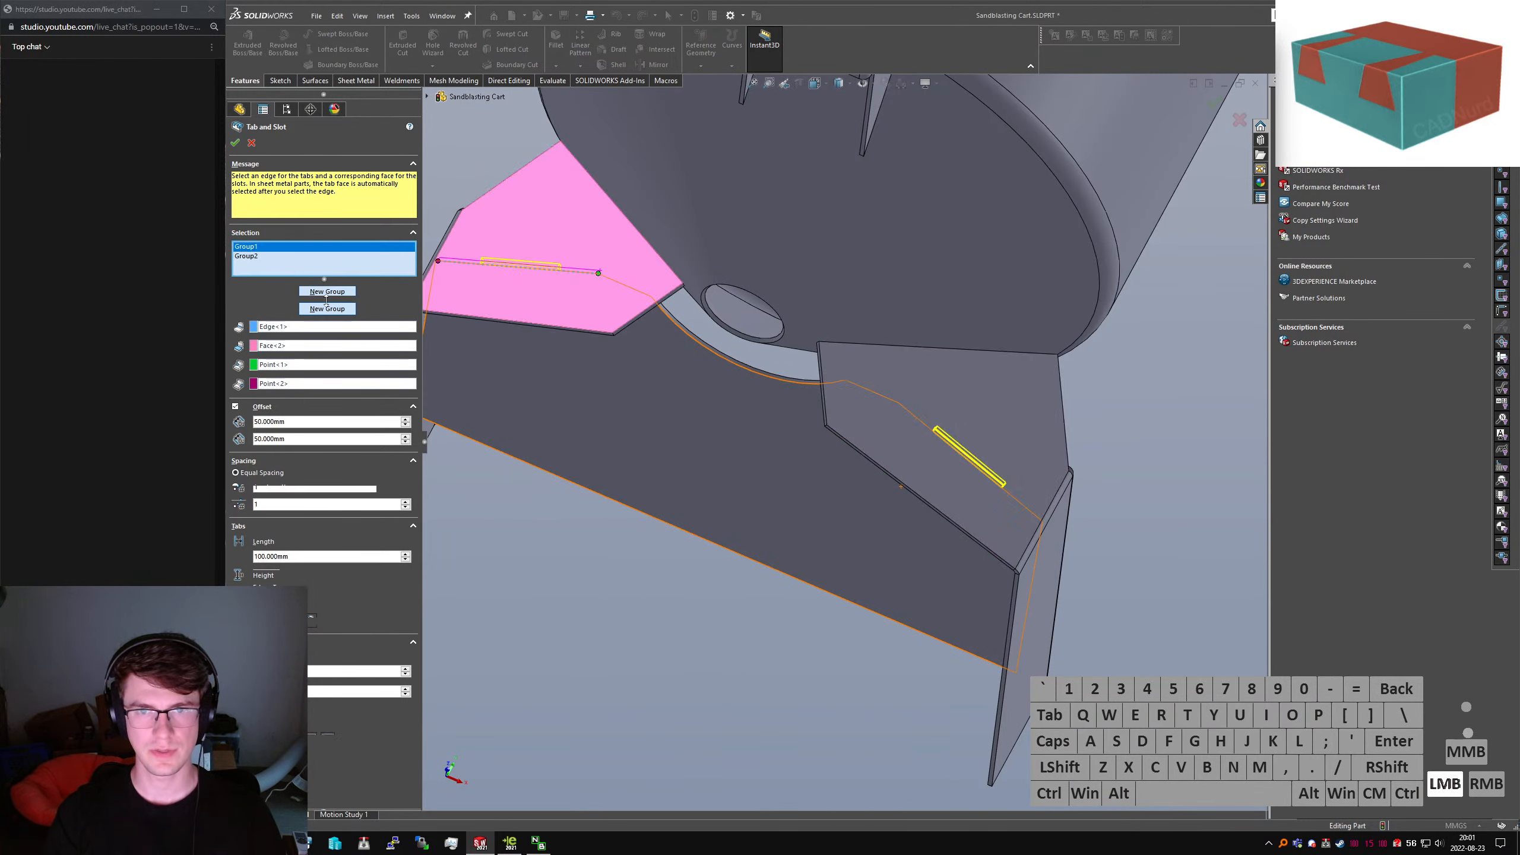
click(284, 256)
click(290, 247)
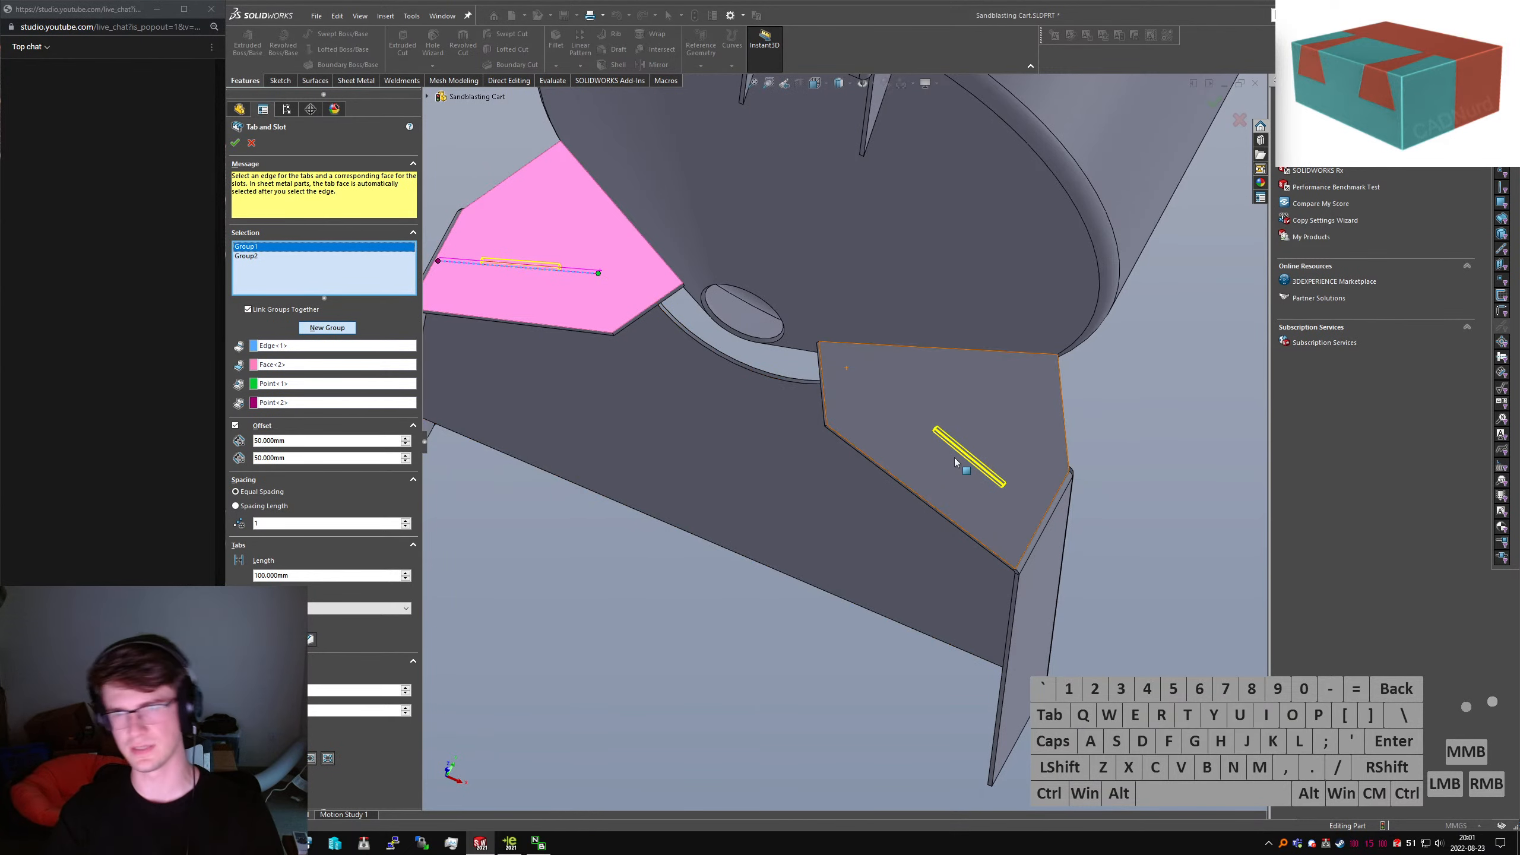
middle_drag(906, 492, 903, 462)
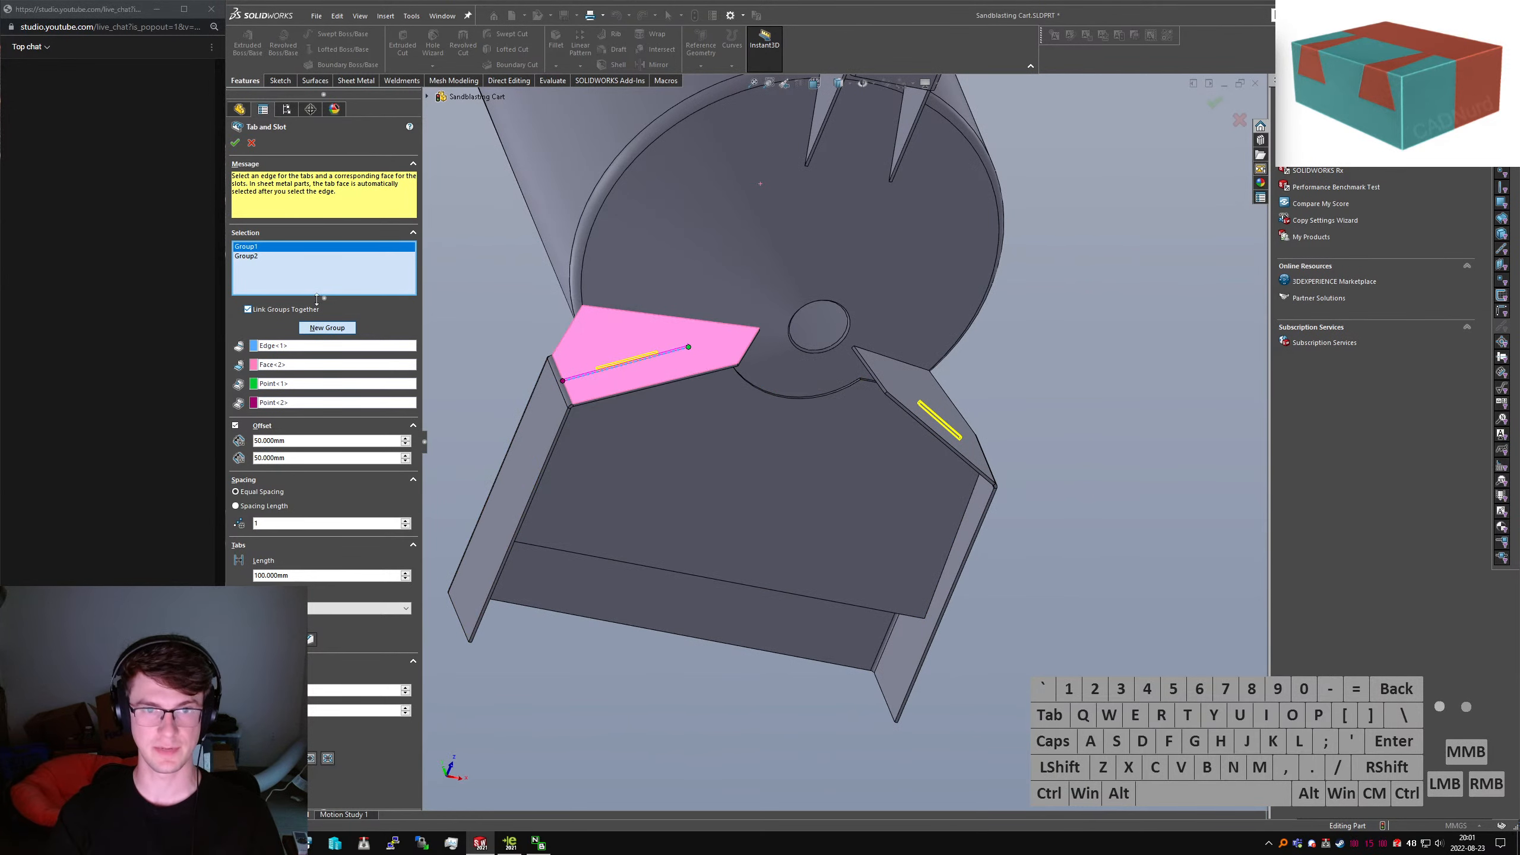
Add a third group using the left side plate's edge and slot face
click(326, 328)
middle_drag(640, 426, 656, 441)
click(527, 427)
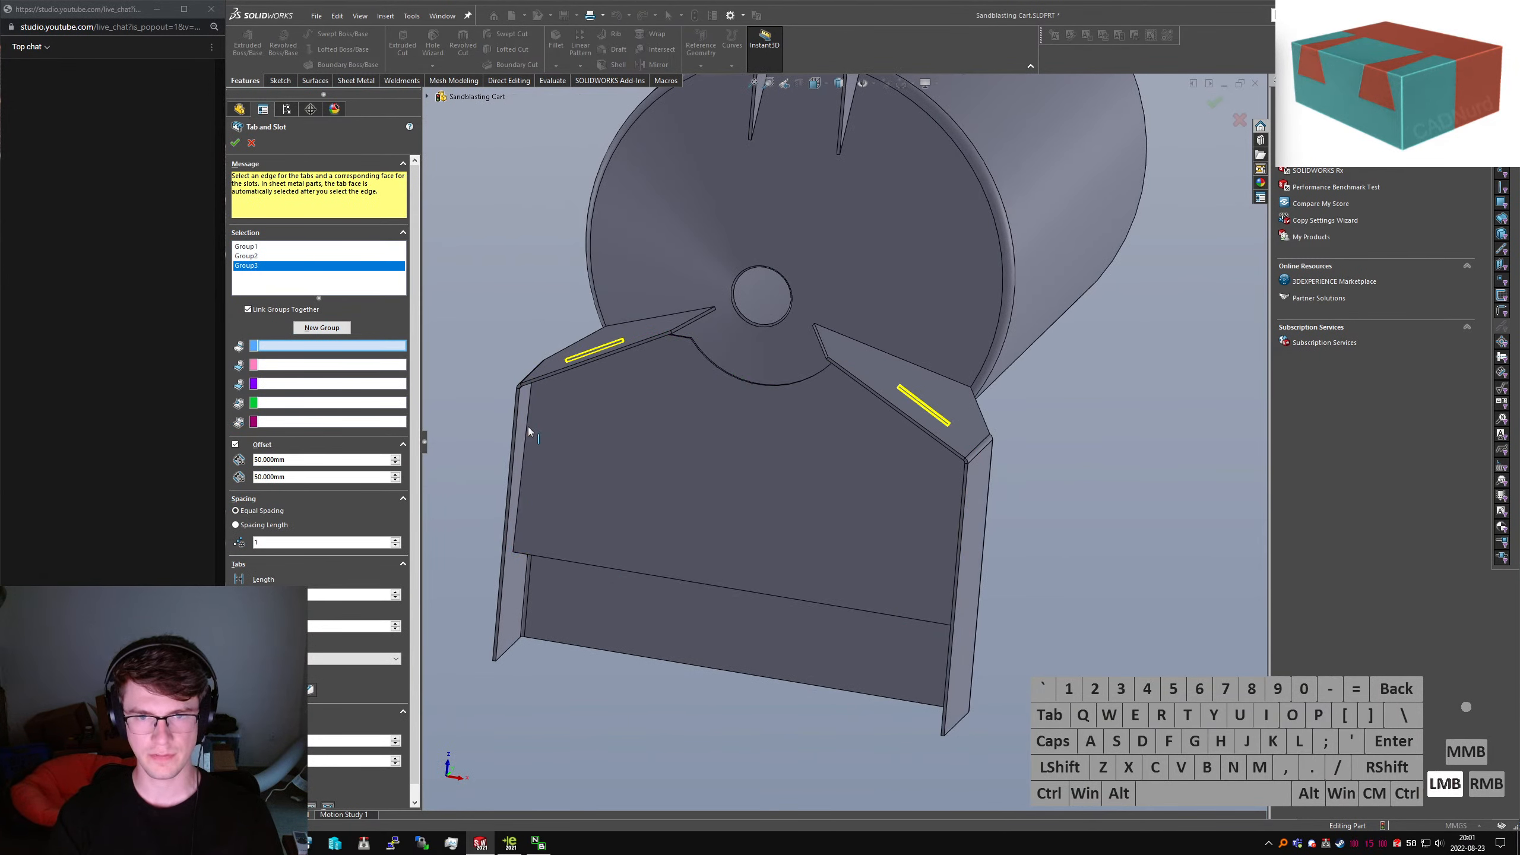
click(539, 459)
middle_drag(539, 459, 549, 397)
middle_drag(451, 391, 551, 468)
click(545, 480)
Add a fourth group with the right side plate's edge and slot face, then confirm
click(328, 328)
click(922, 497)
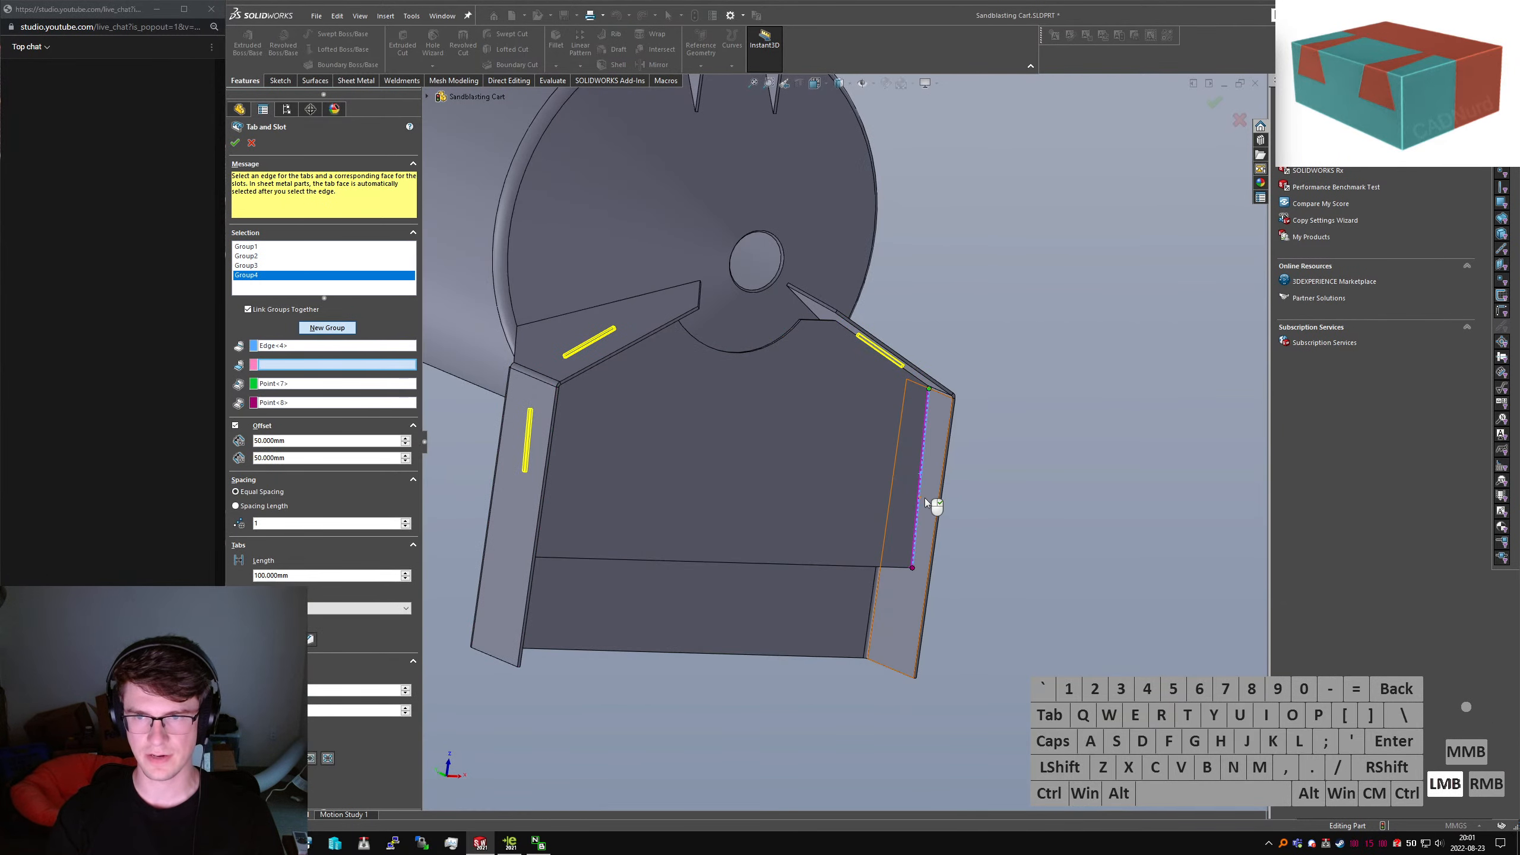
middle_drag(922, 498, 831, 490)
click(936, 462)
right_click(936, 462)
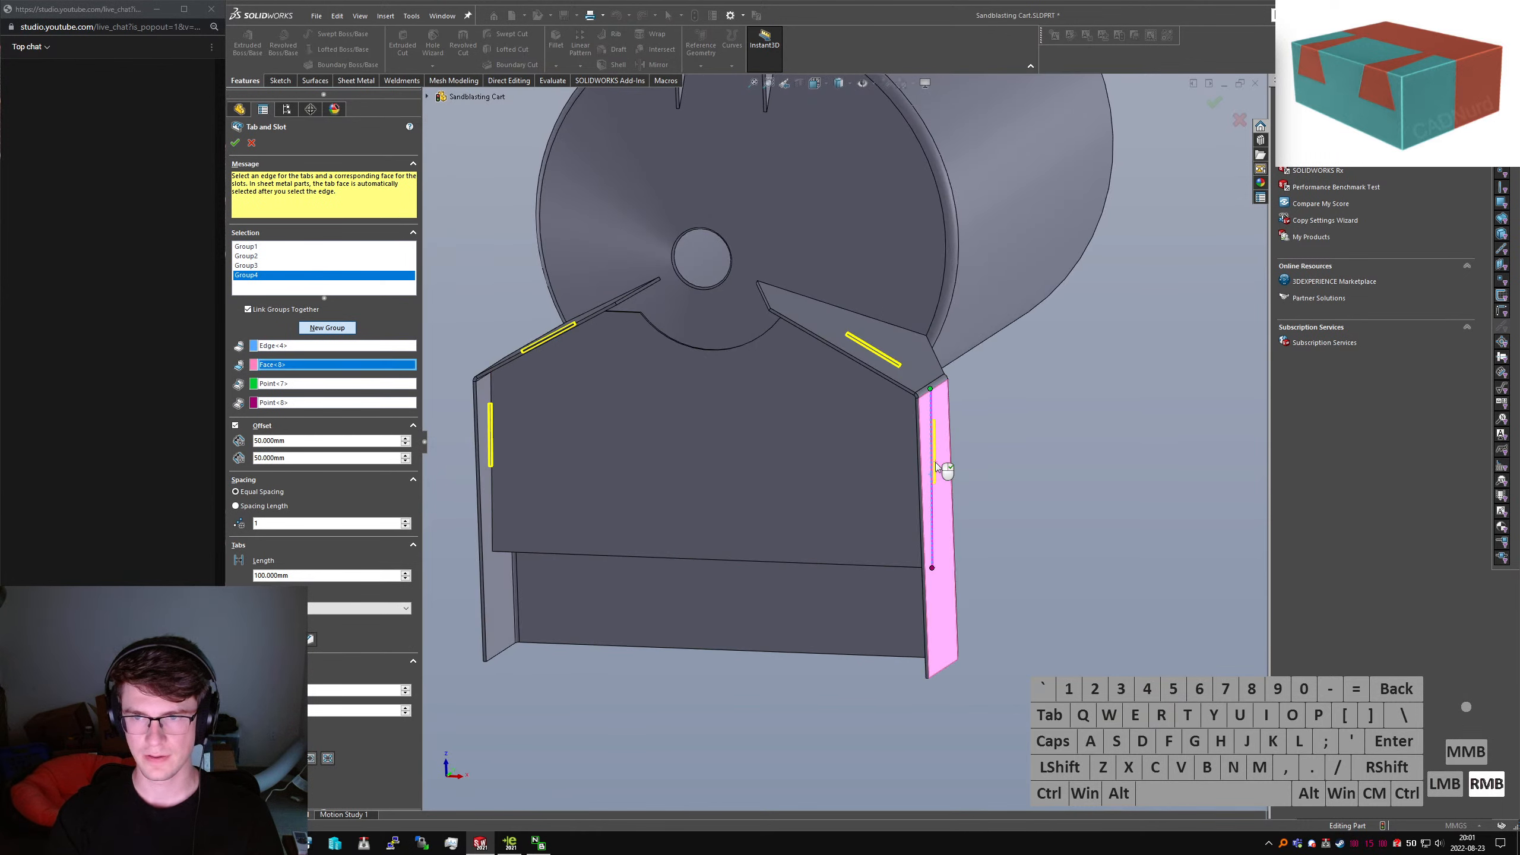
Accept the tab-and-slot feature and give its tabs a chamfer edge treatment
right_click(760, 348)
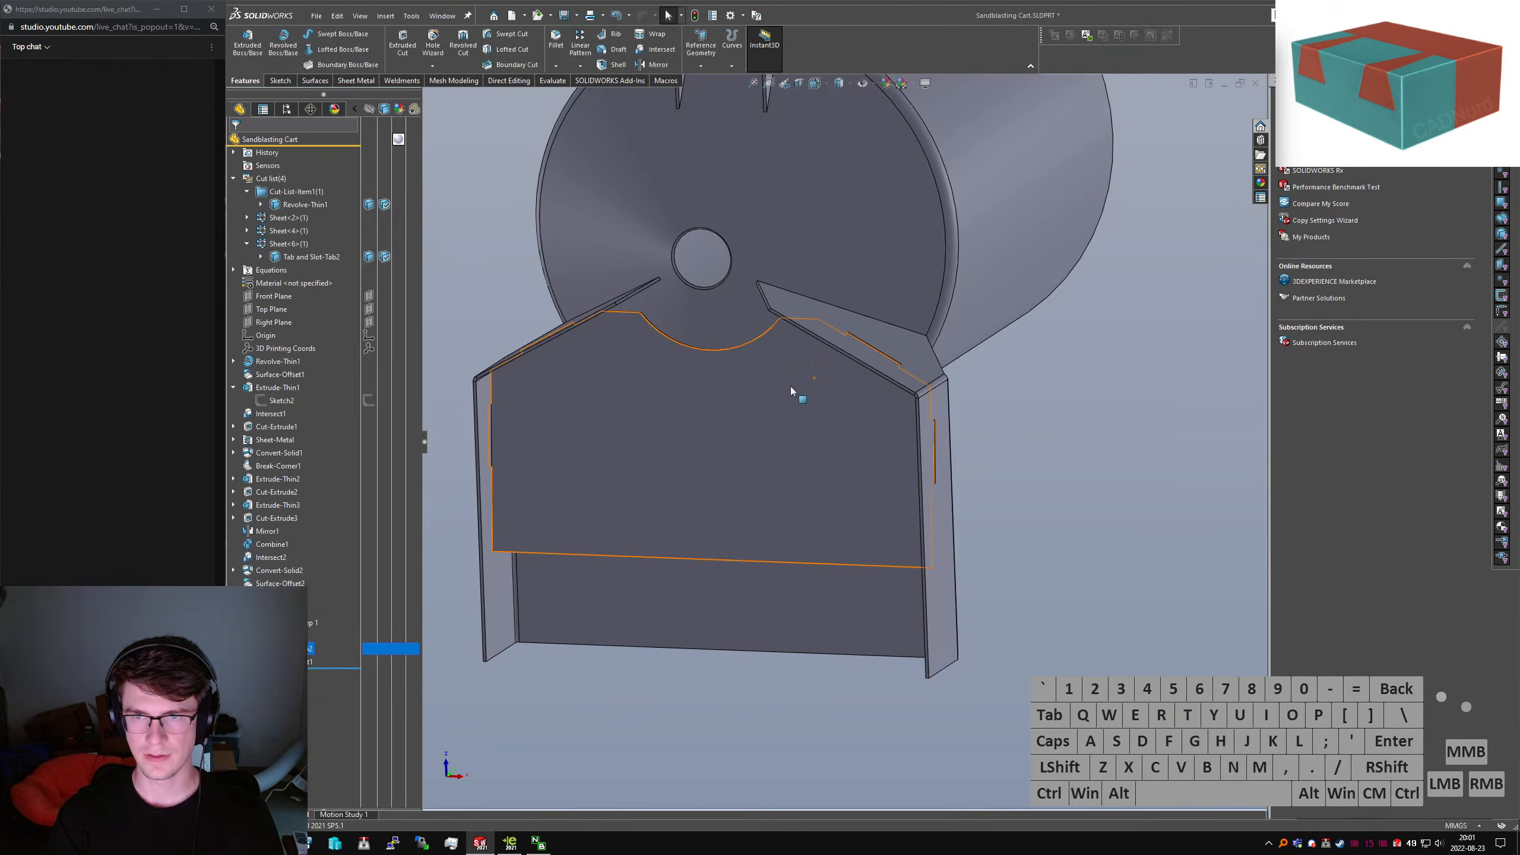
middle_drag(791, 386, 732, 544)
scroll(873, 418, down, 5)
middle_drag(875, 418, 806, 447)
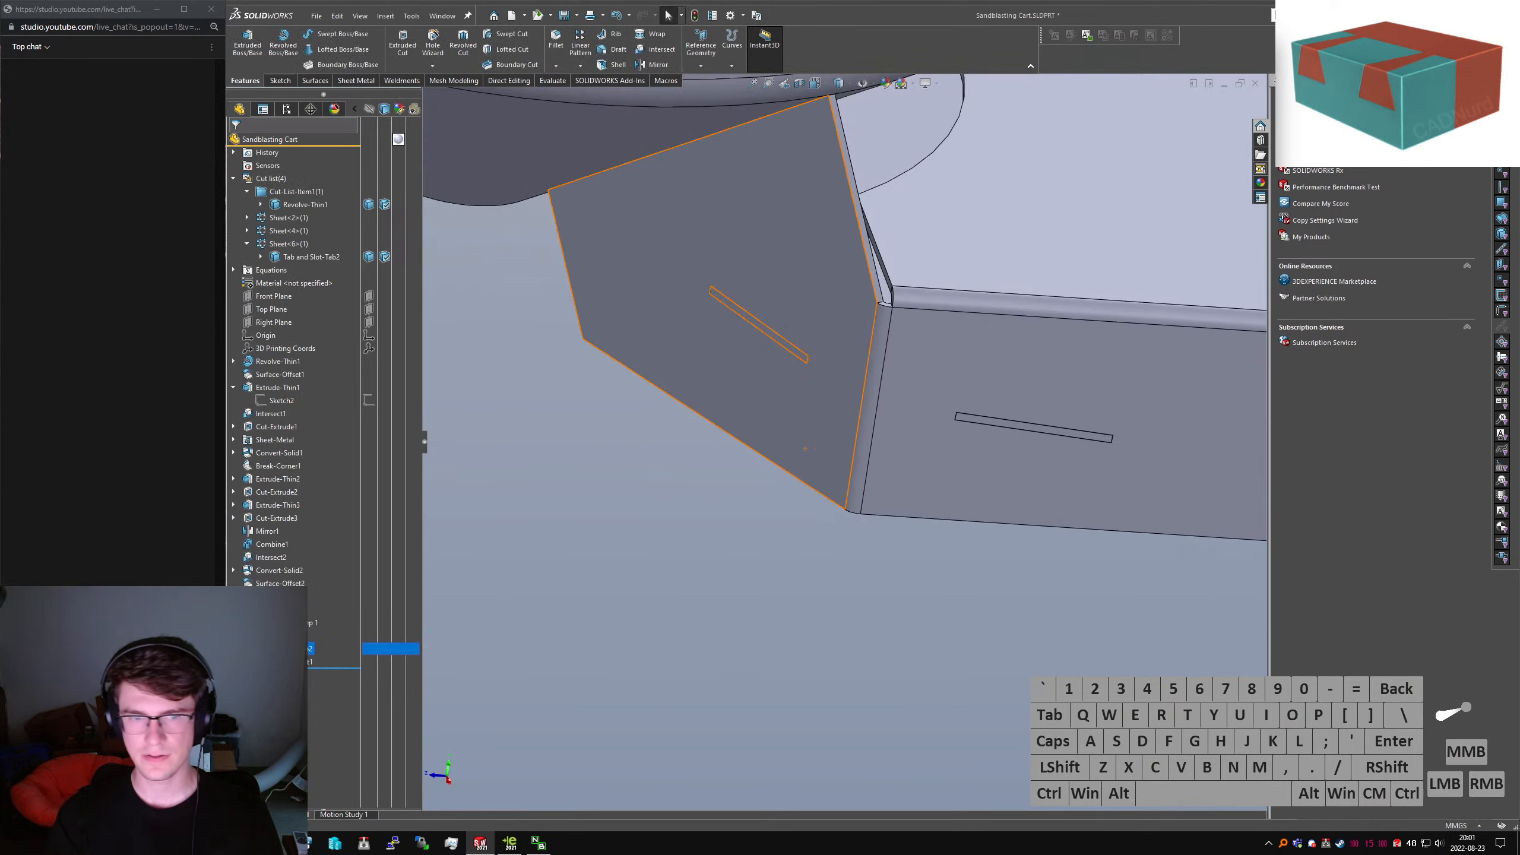
click(805, 448)
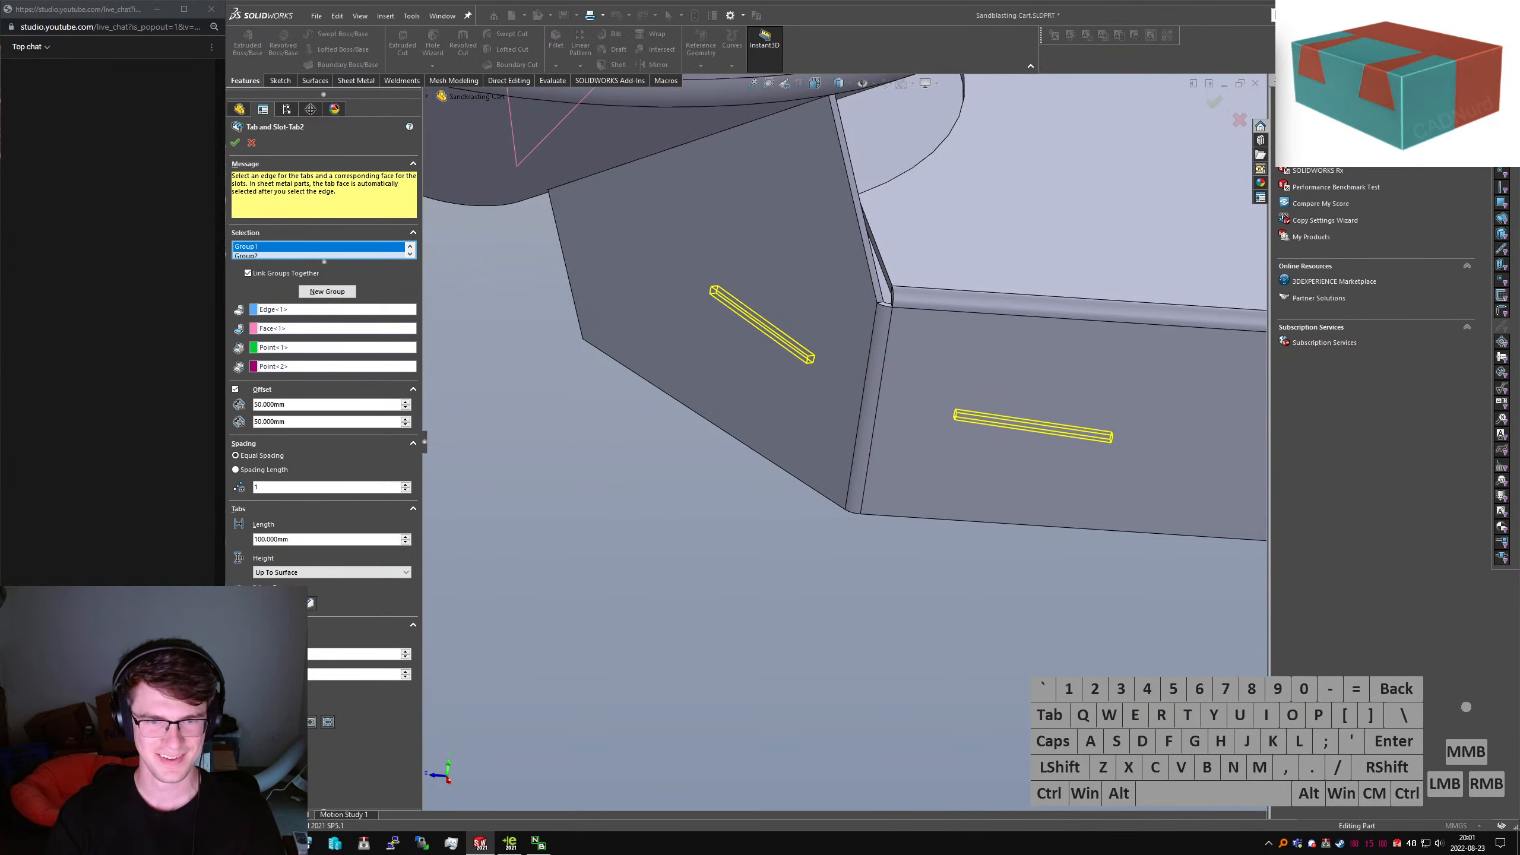
click(310, 608)
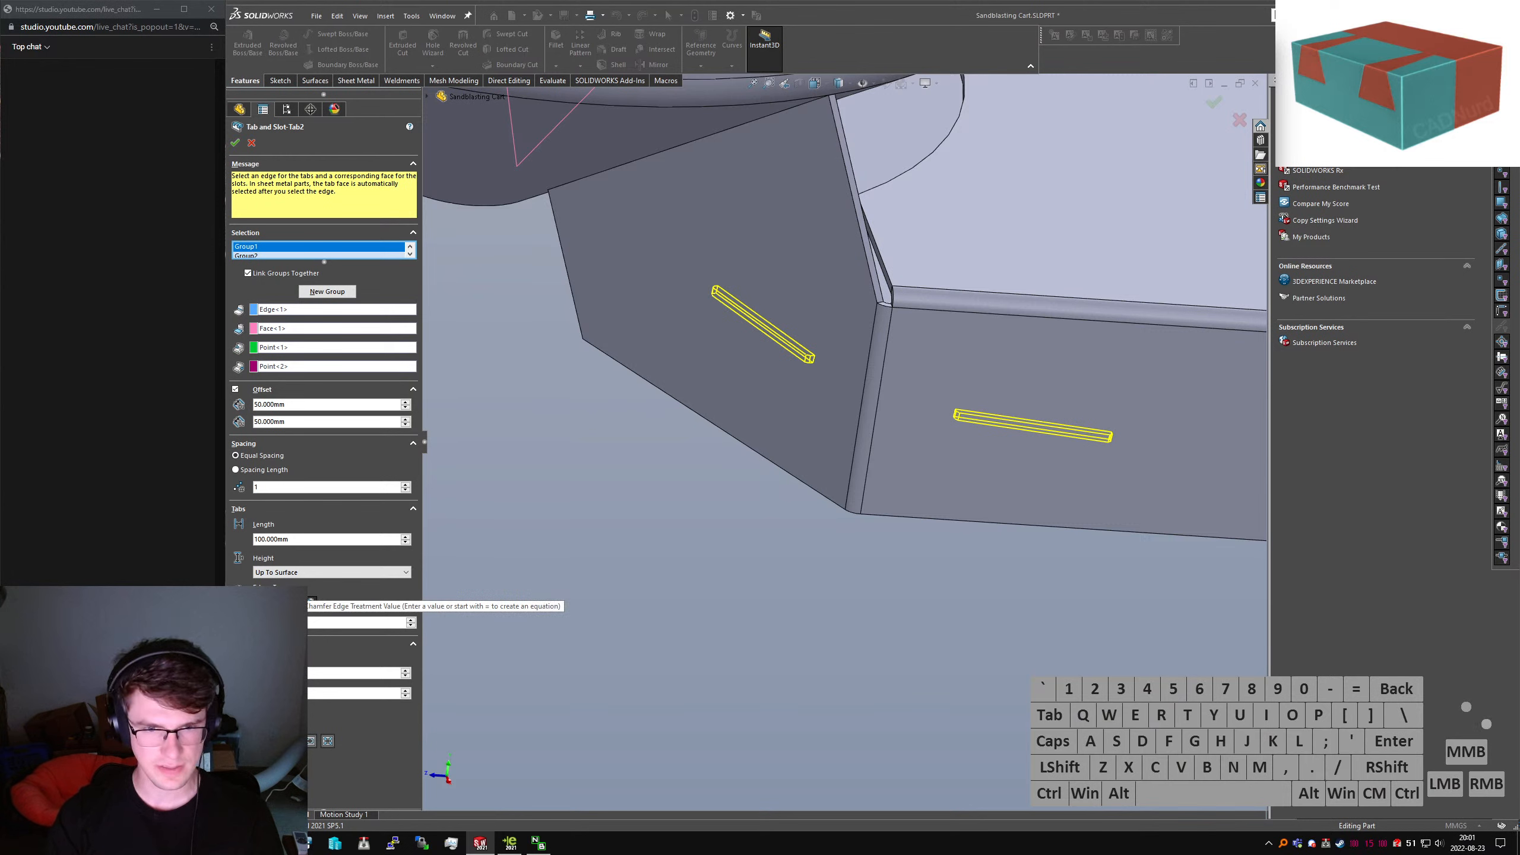
drag(291, 673, 245, 672)
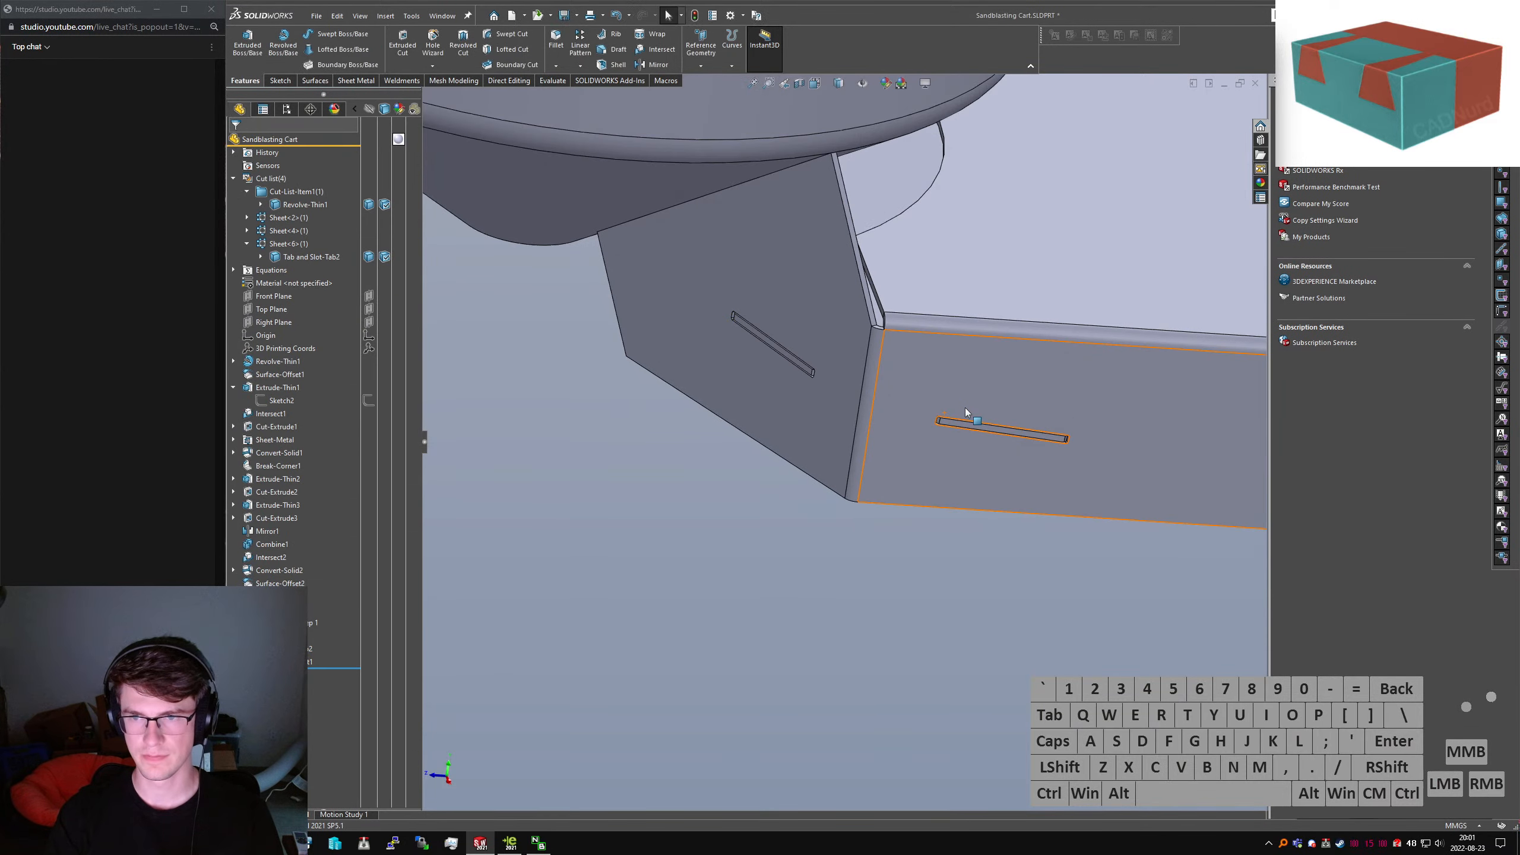
Zoom and orbit around the hopper and angled flange to inspect the cut slots
scroll(965, 408, up, 10)
middle_drag(941, 456, 887, 447)
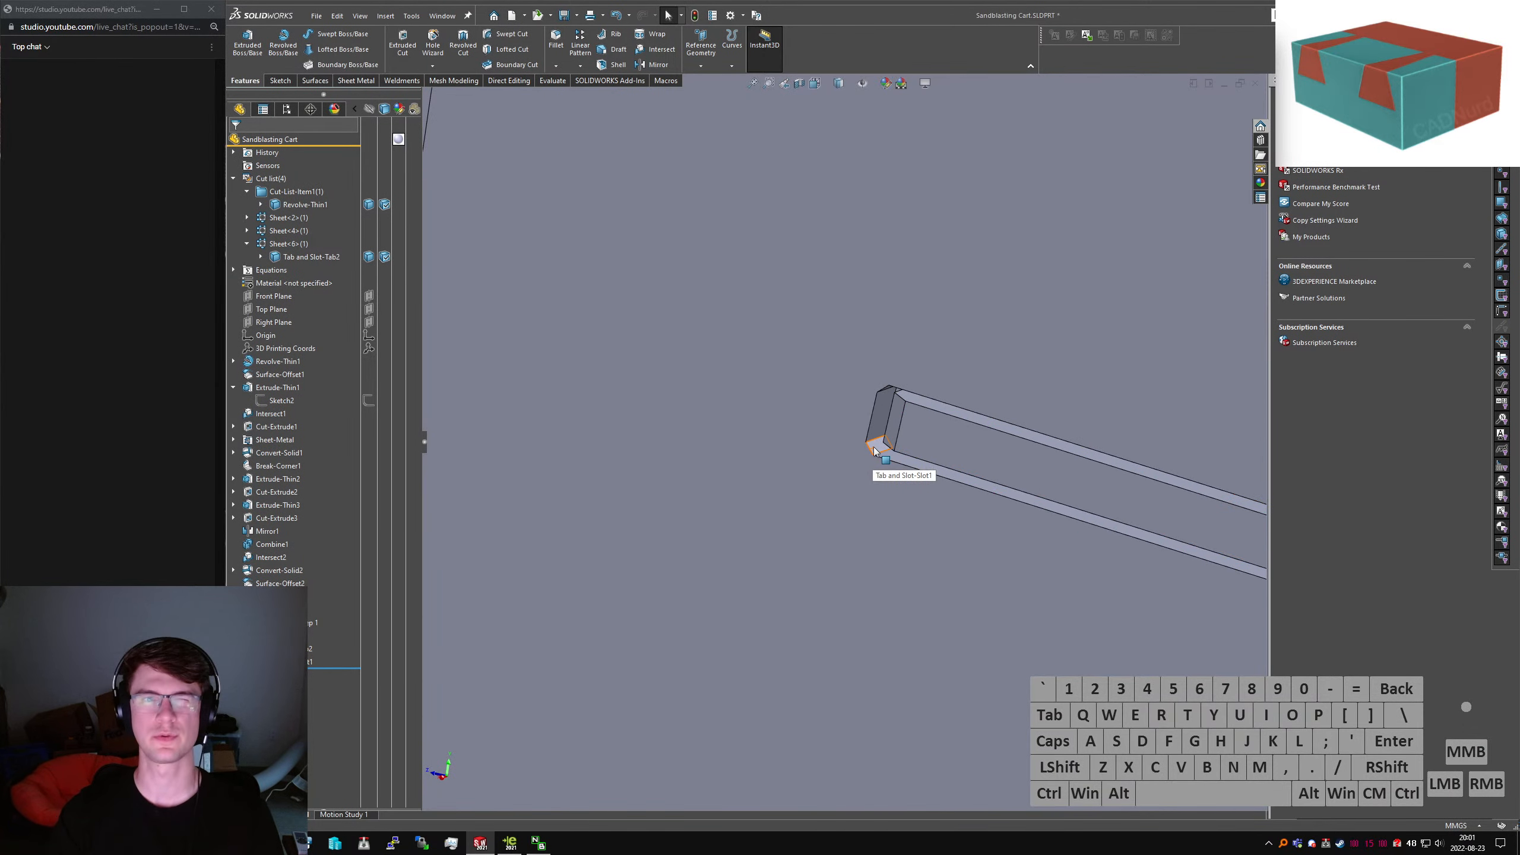
scroll(873, 454, down, 10)
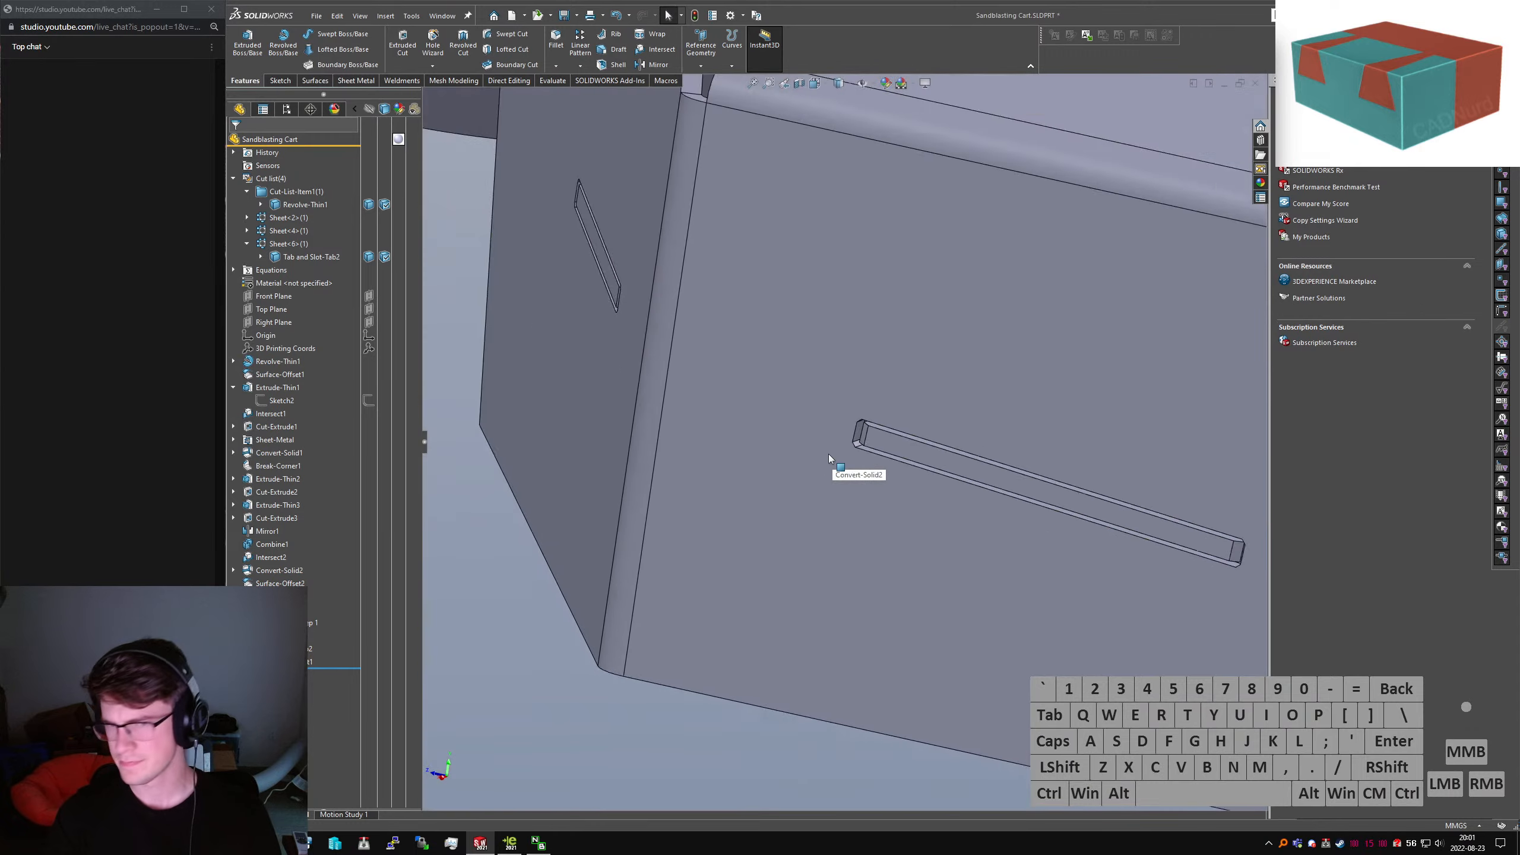
scroll(867, 444, down, 10)
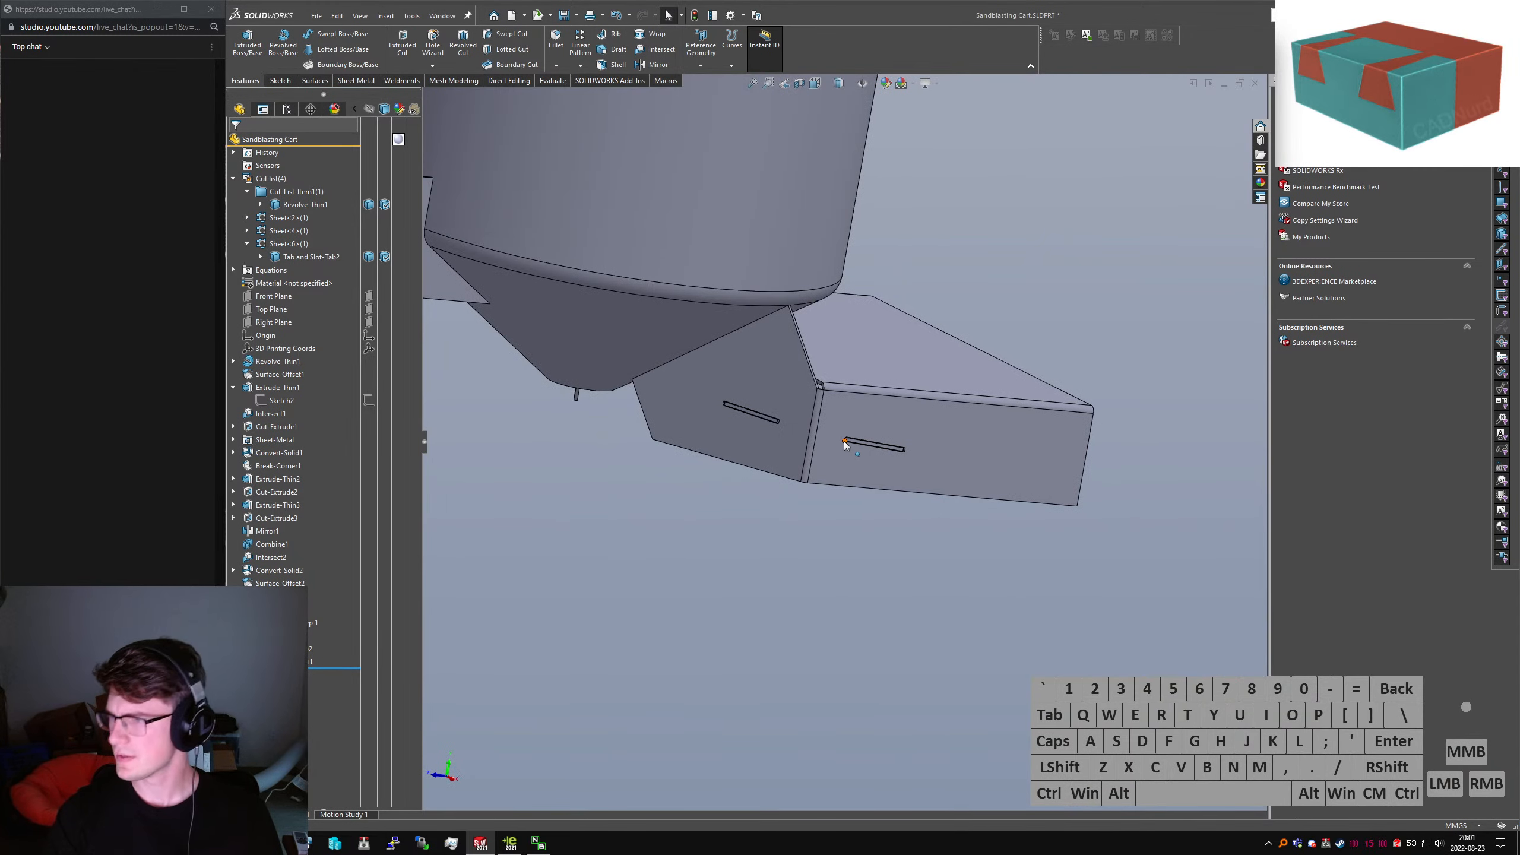
middle_drag(843, 441, 765, 296)
scroll(824, 407, up, 5)
middle_drag(860, 556, 901, 281)
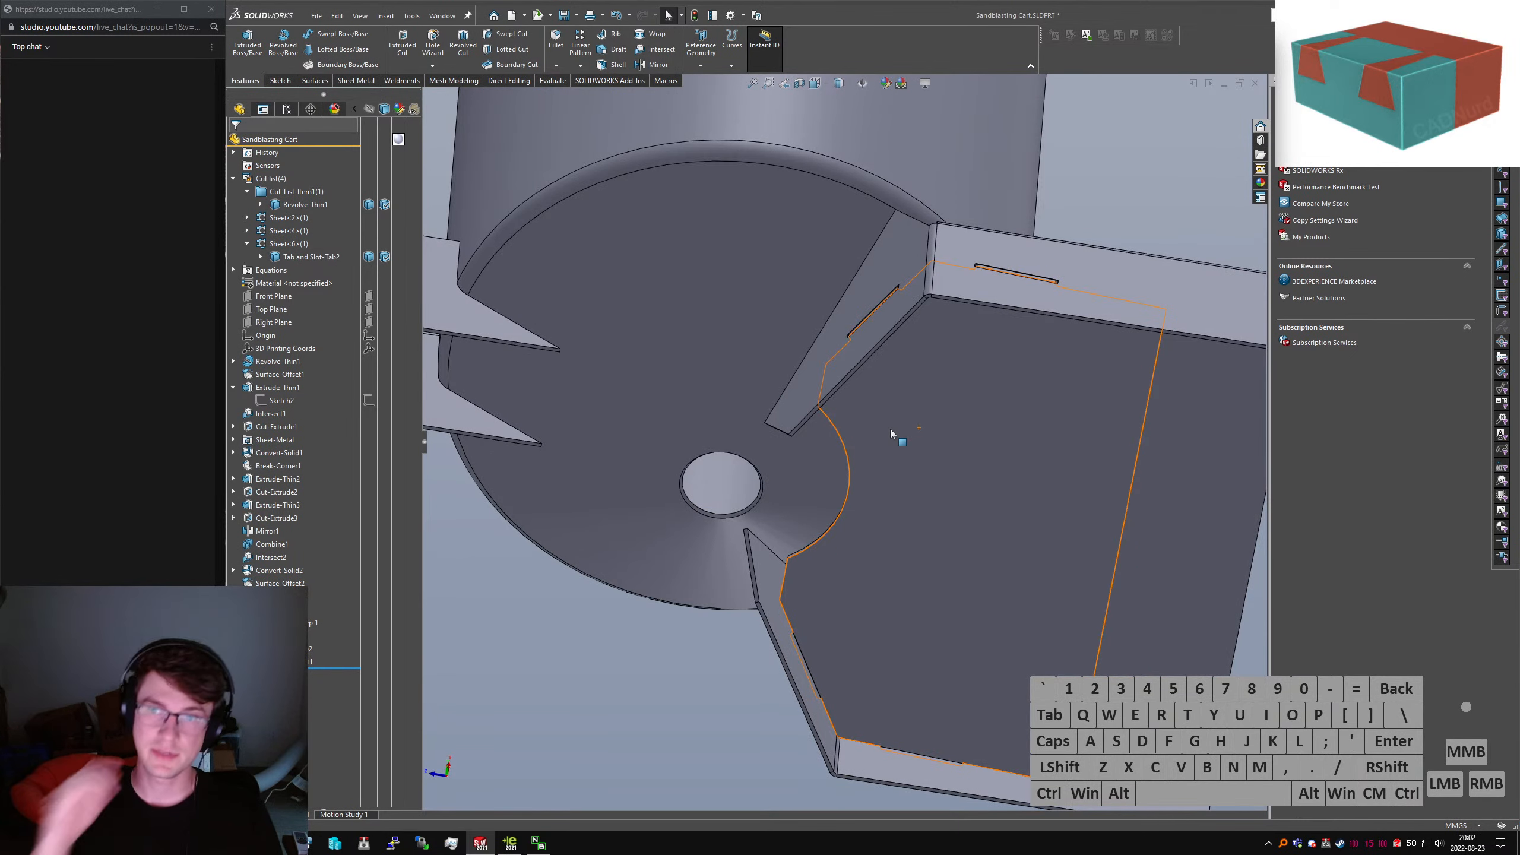
scroll(829, 369, up, 4)
middle_drag(829, 370, 910, 515)
scroll(936, 455, up, 4)
middle_drag(936, 455, 929, 576)
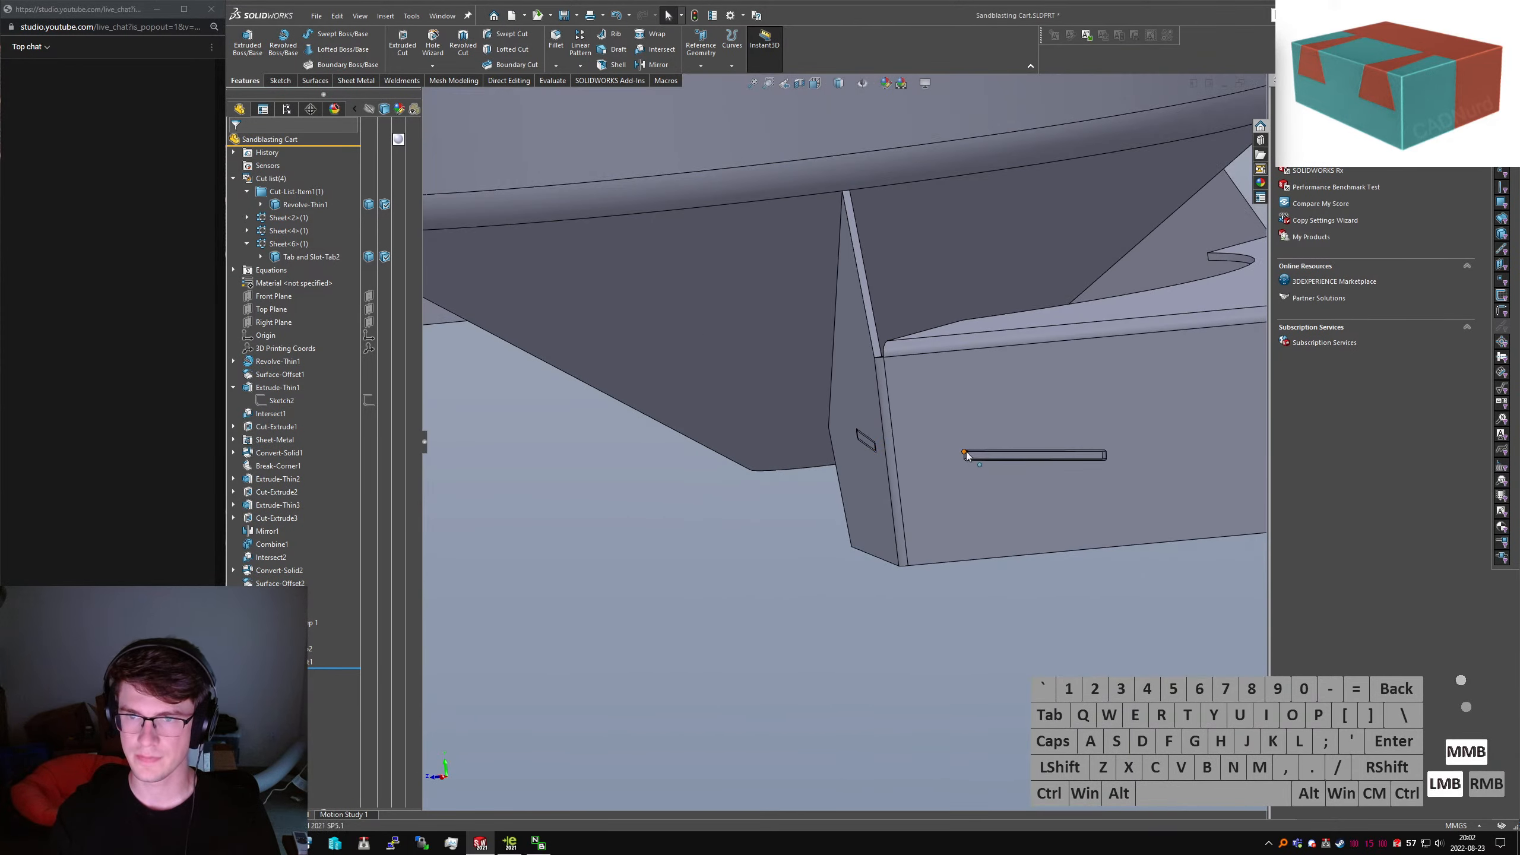
Cut a Right Plane section through tank and bracket at about 301 mm, tilted 20.6°
middle_drag(967, 454, 1007, 503)
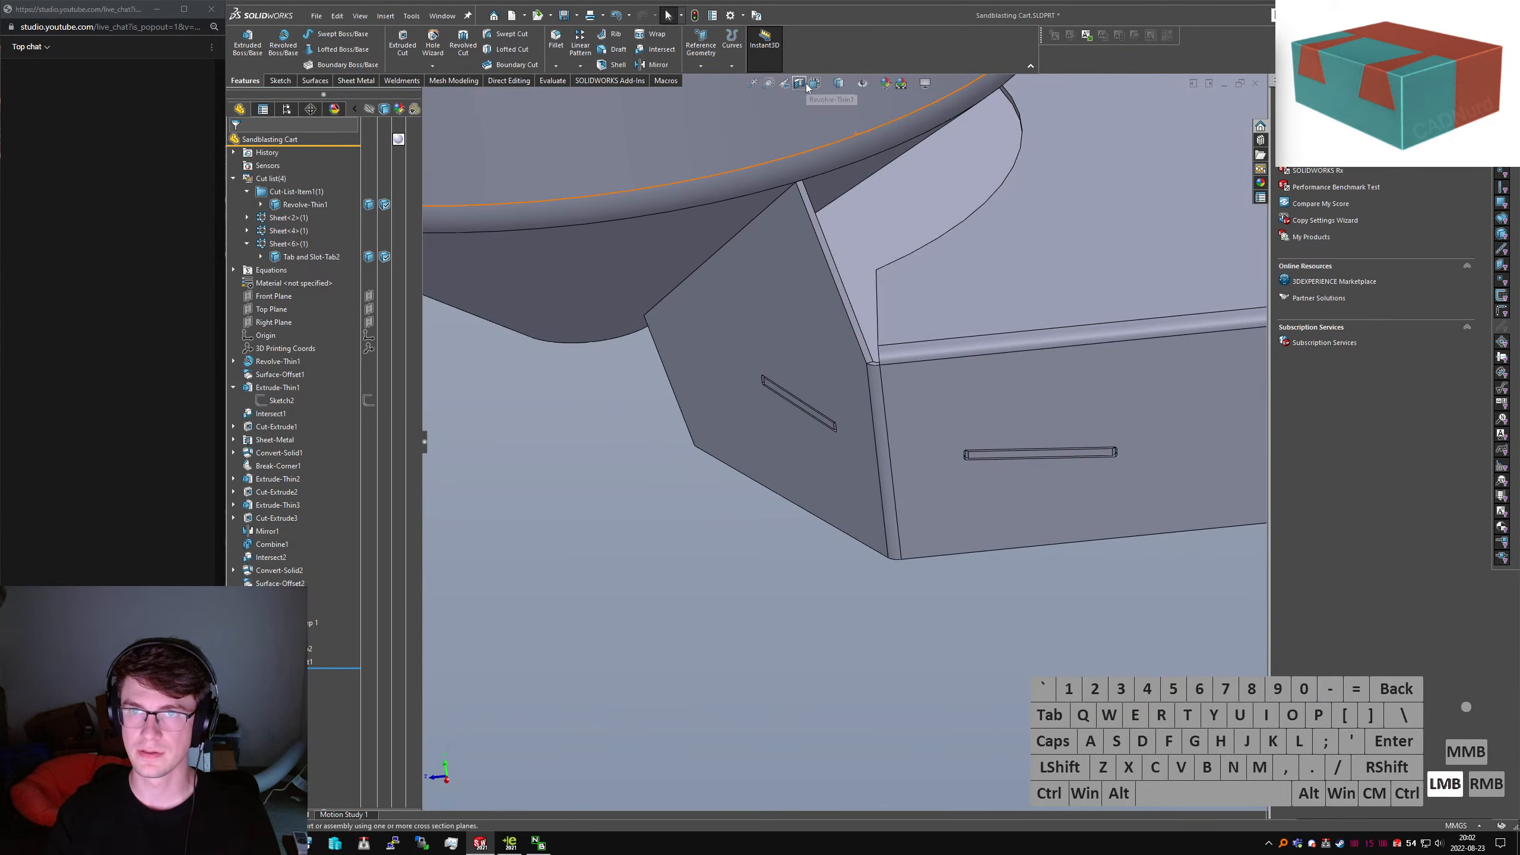
scroll(843, 440, up, 3)
click(288, 382)
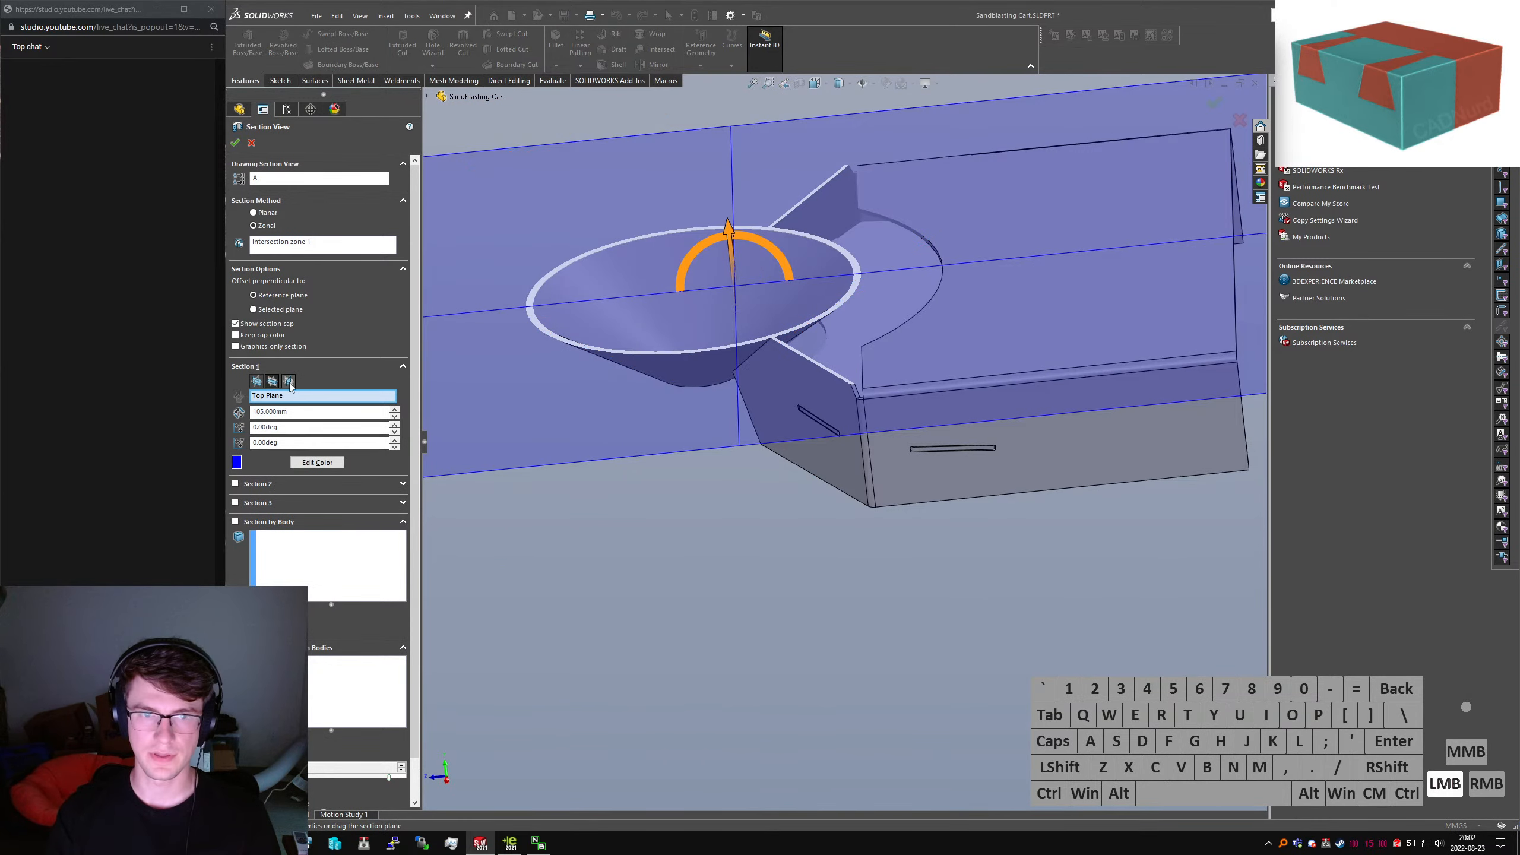
drag(743, 336, 753, 421)
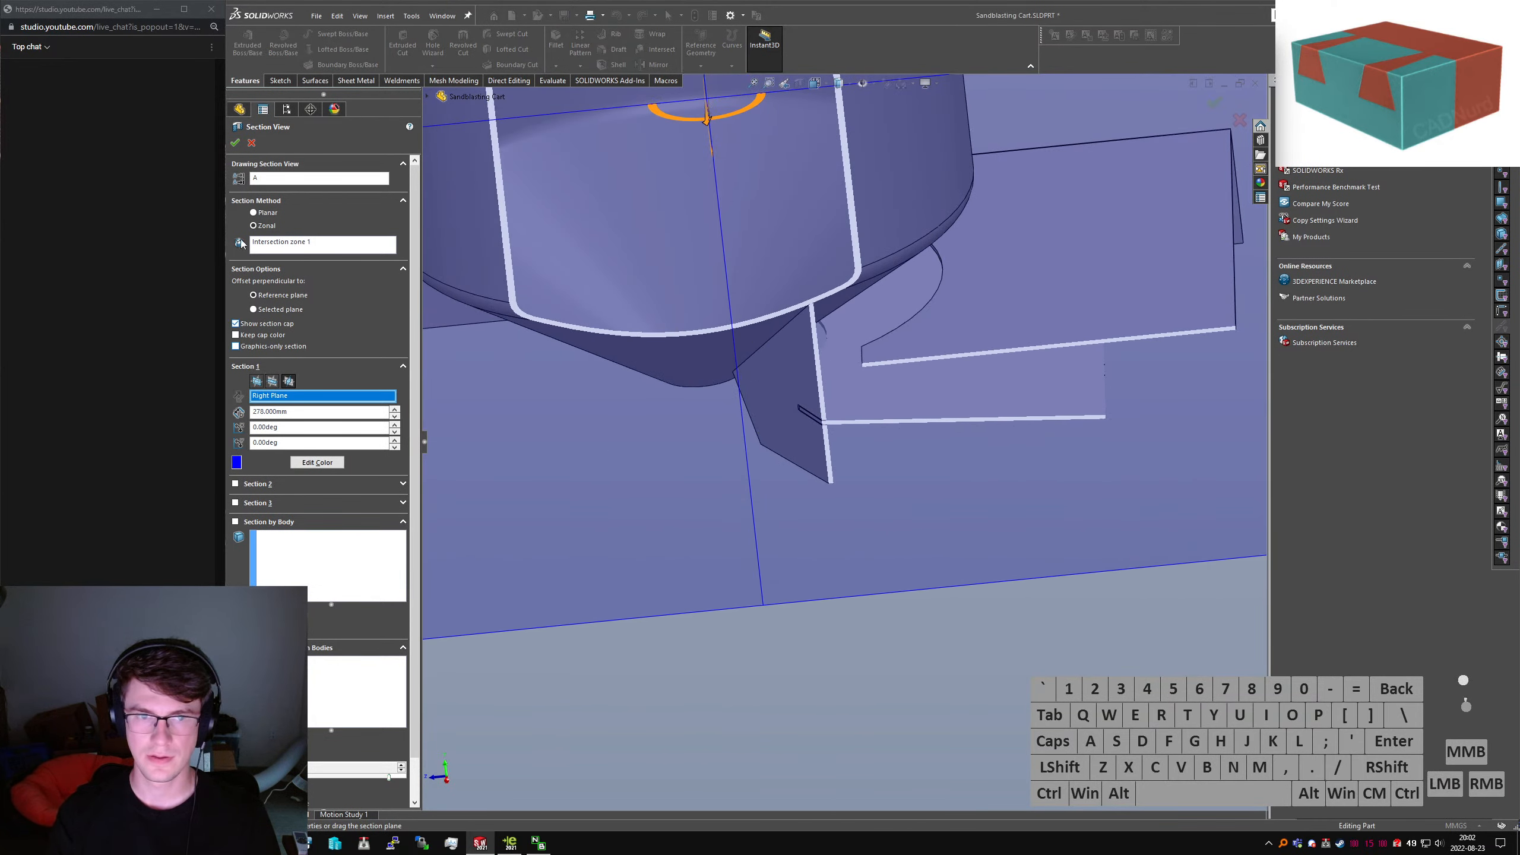
scroll(655, 365, up, 2)
drag(766, 226, 830, 221)
click(235, 143)
scroll(838, 420, down, 10)
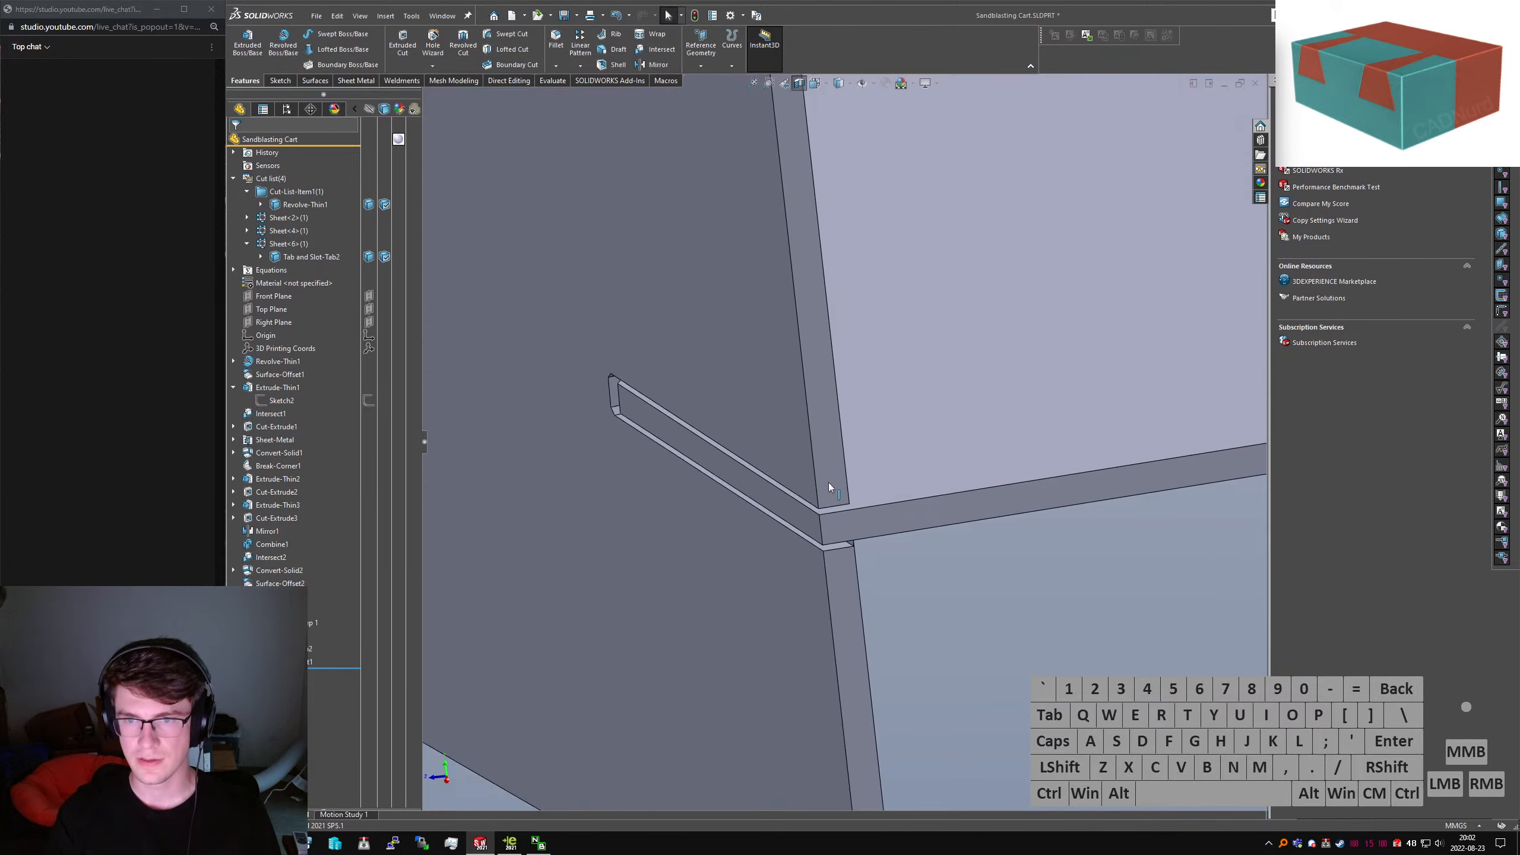
scroll(832, 542, down, 5)
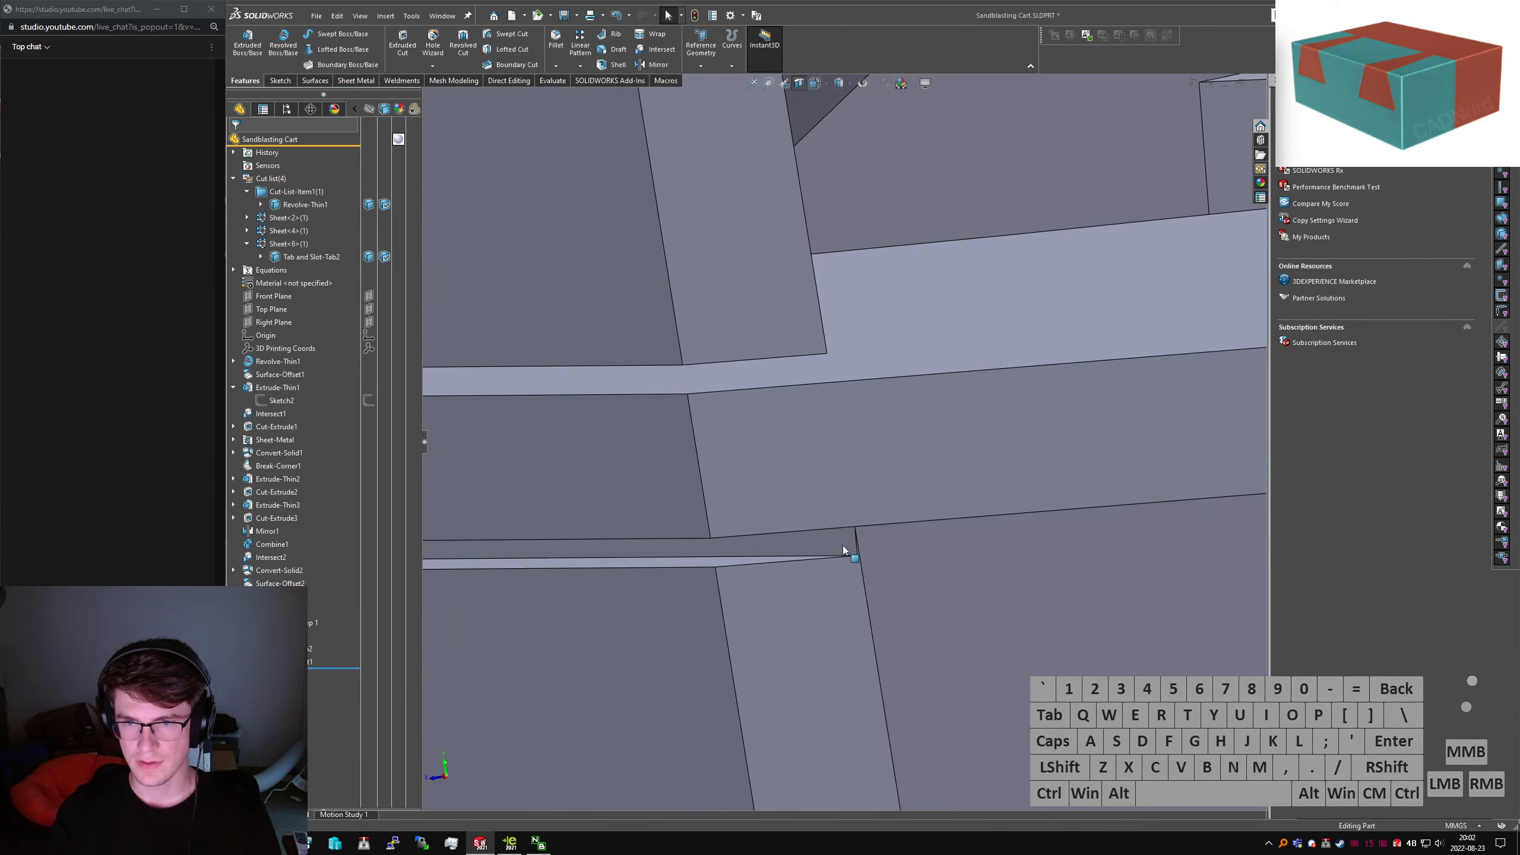
click(840, 551)
scroll(832, 575, up, 5)
middle_drag(848, 600, 856, 447)
scroll(860, 433, down, 3)
scroll(857, 436, up, 2)
click(845, 404)
click(888, 494)
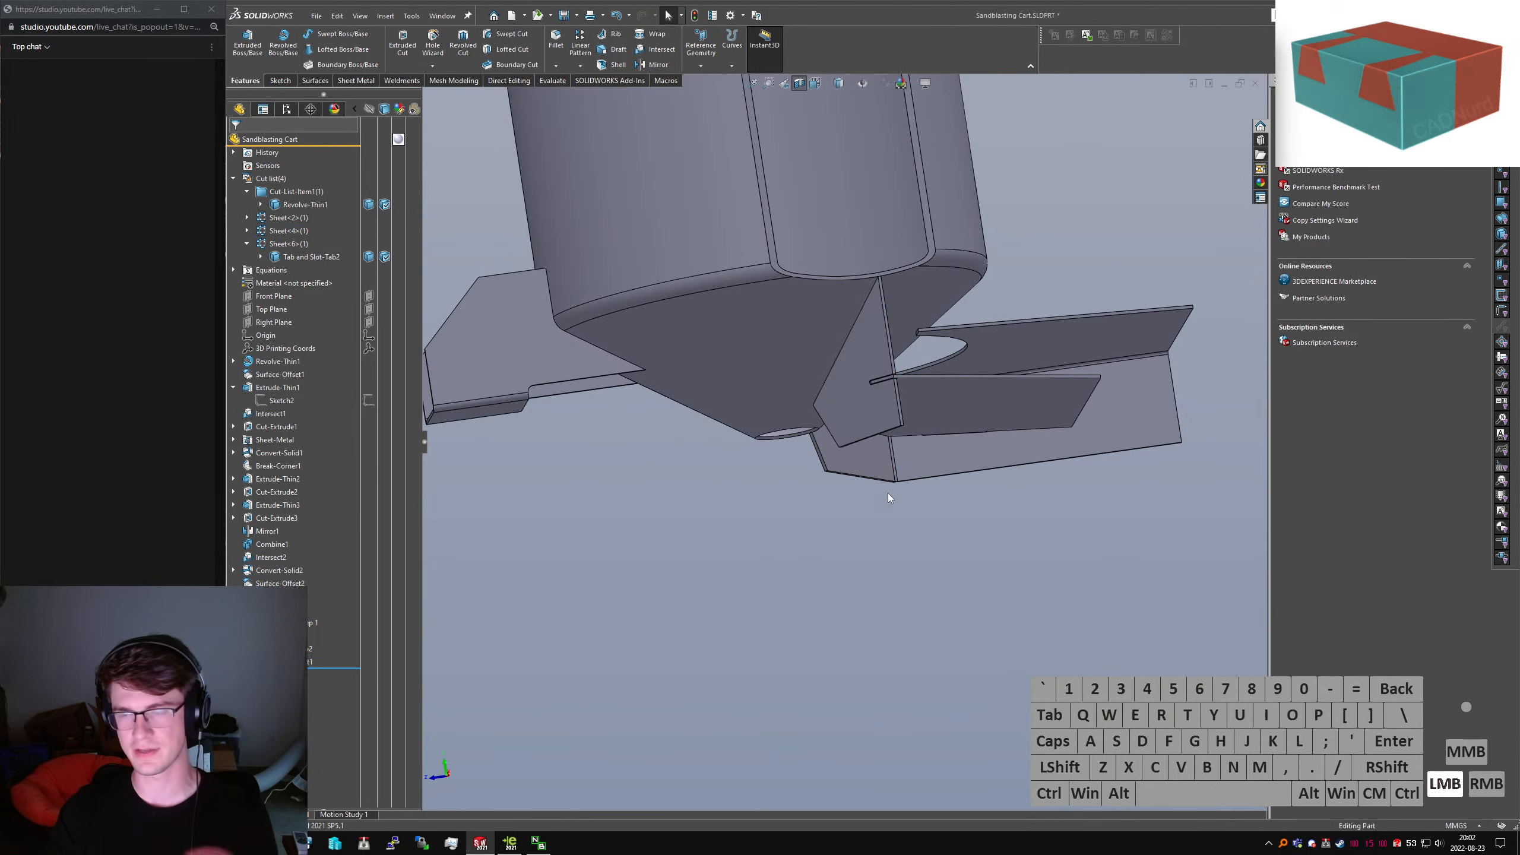
middle_drag(853, 392, 841, 444)
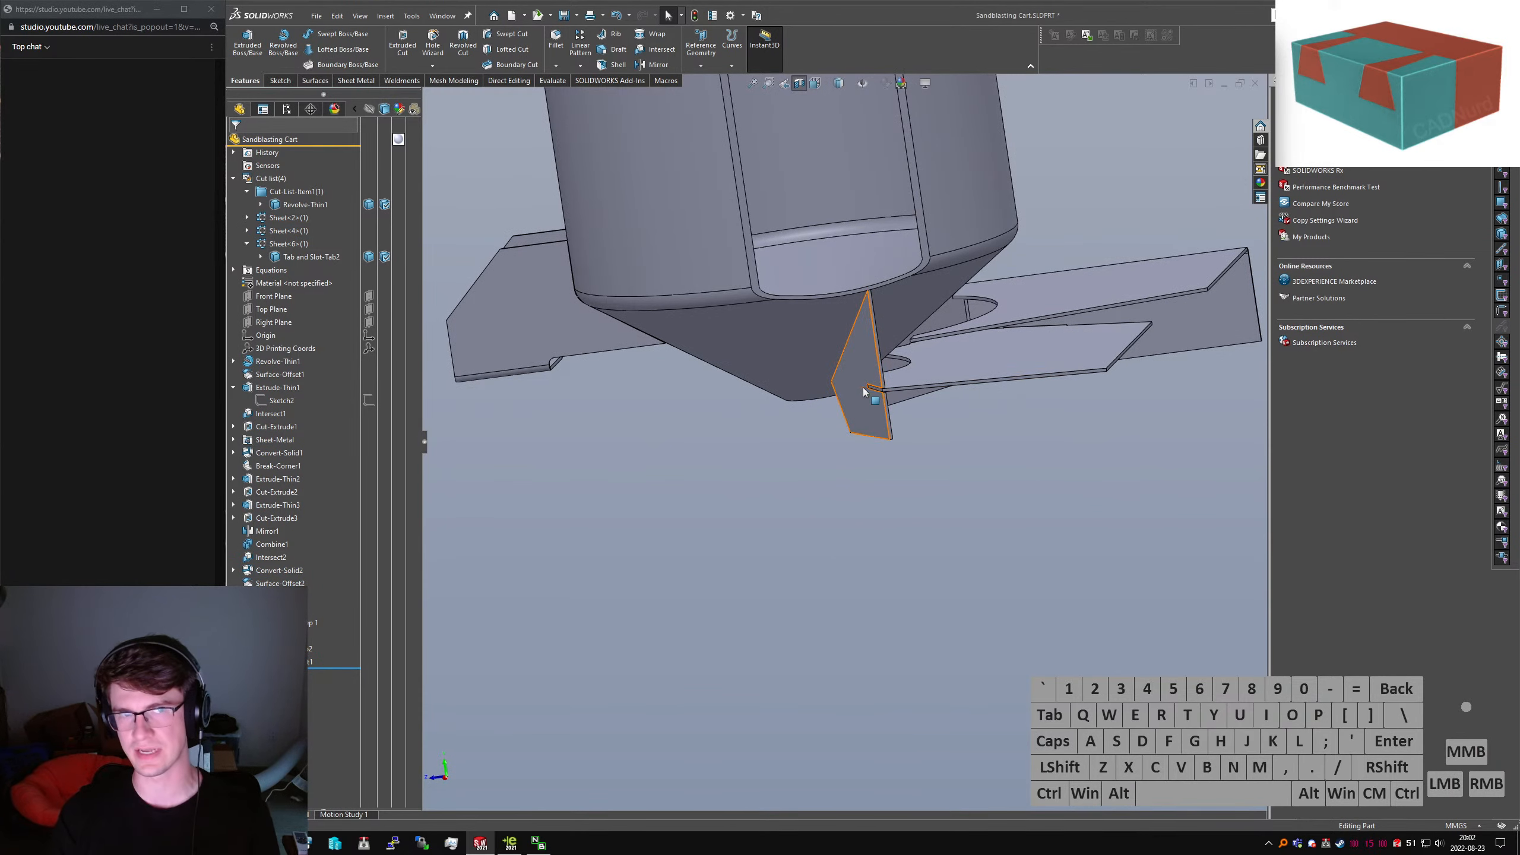
scroll(853, 396, down, 4)
scroll(863, 415, down, 5)
mouse_move(860, 412)
middle_down()
mouse_move(824, 395)
mouse_move(839, 403)
middle_up()
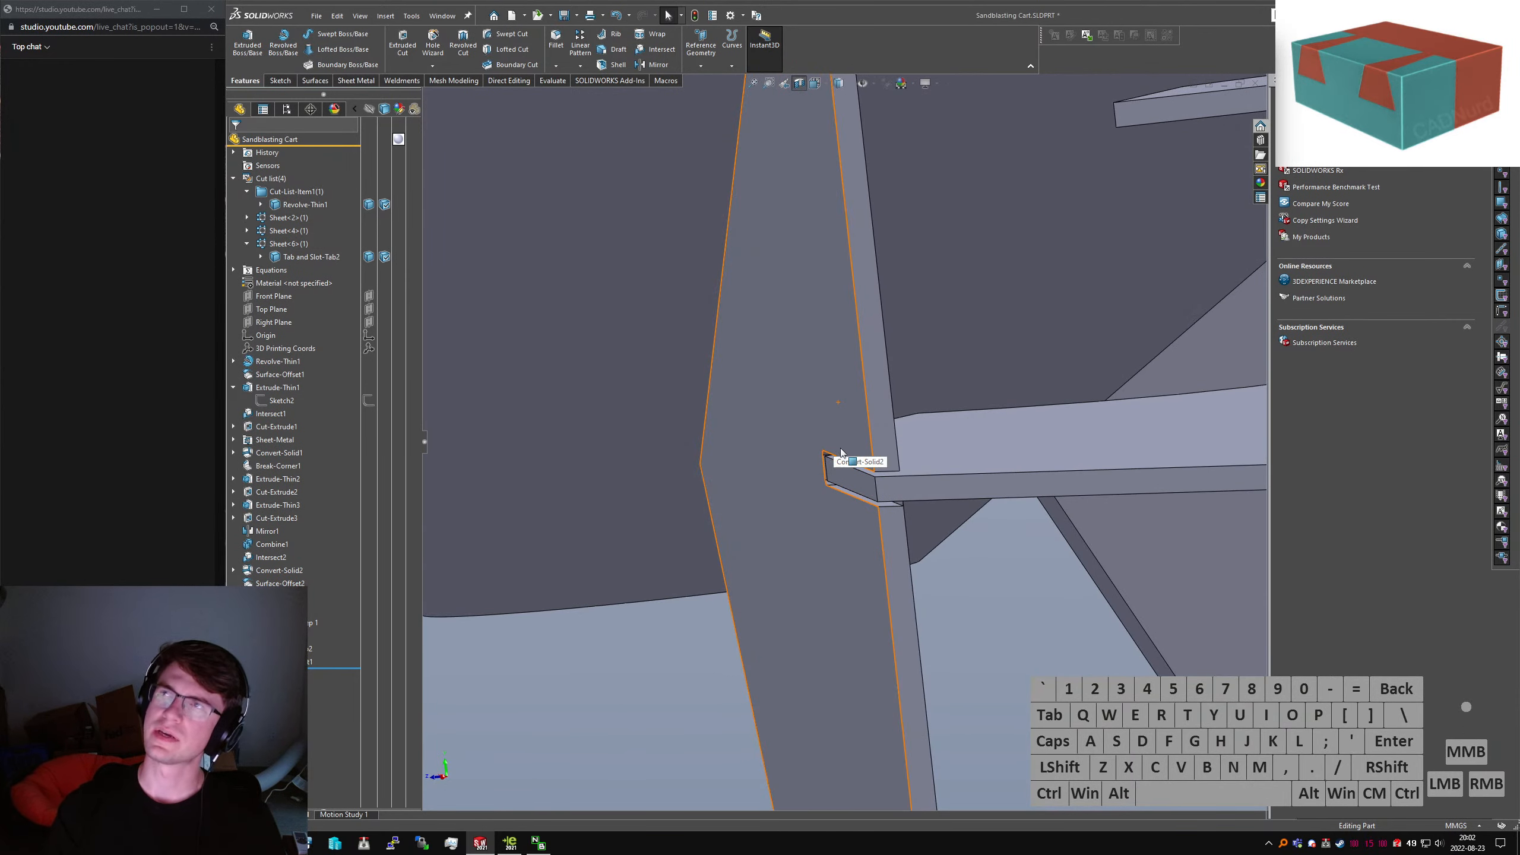
scroll(835, 440, up, 4)
click(1044, 422)
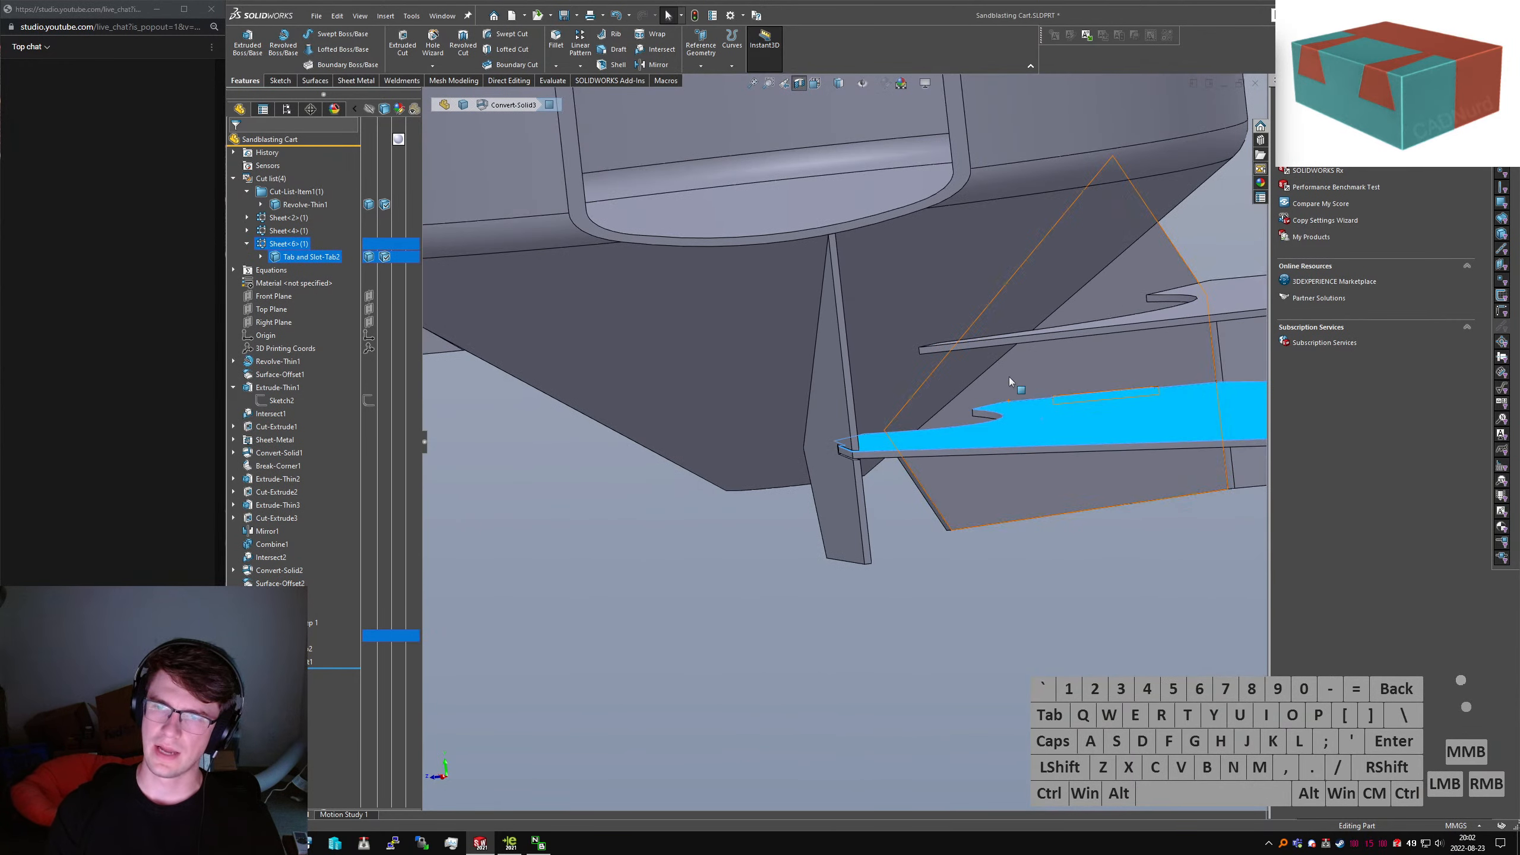
scroll(1009, 377, up, 3)
middle_drag(850, 421, 865, 437)
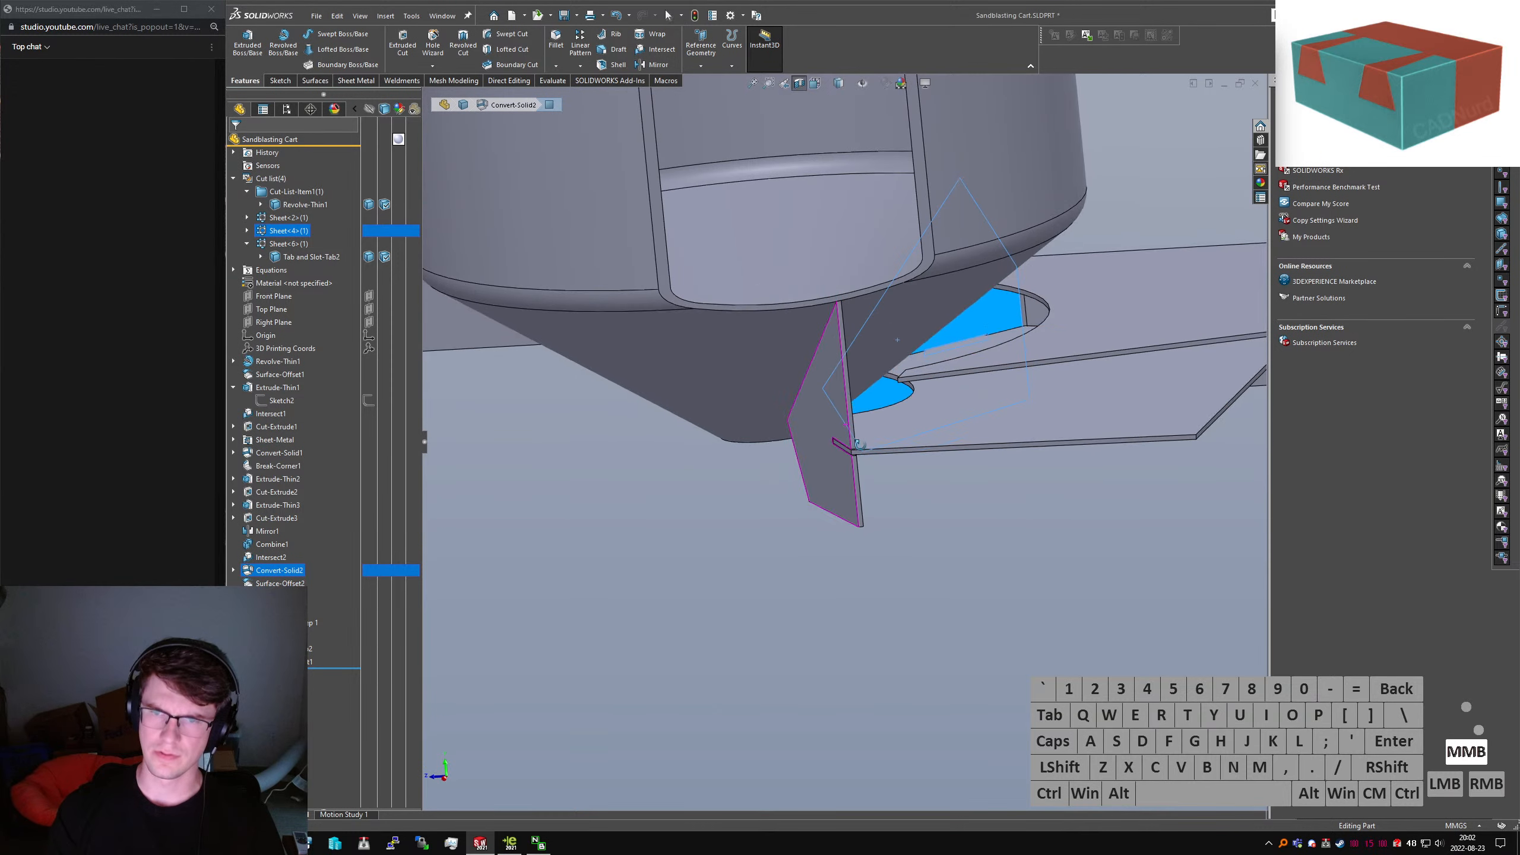
click(1052, 416)
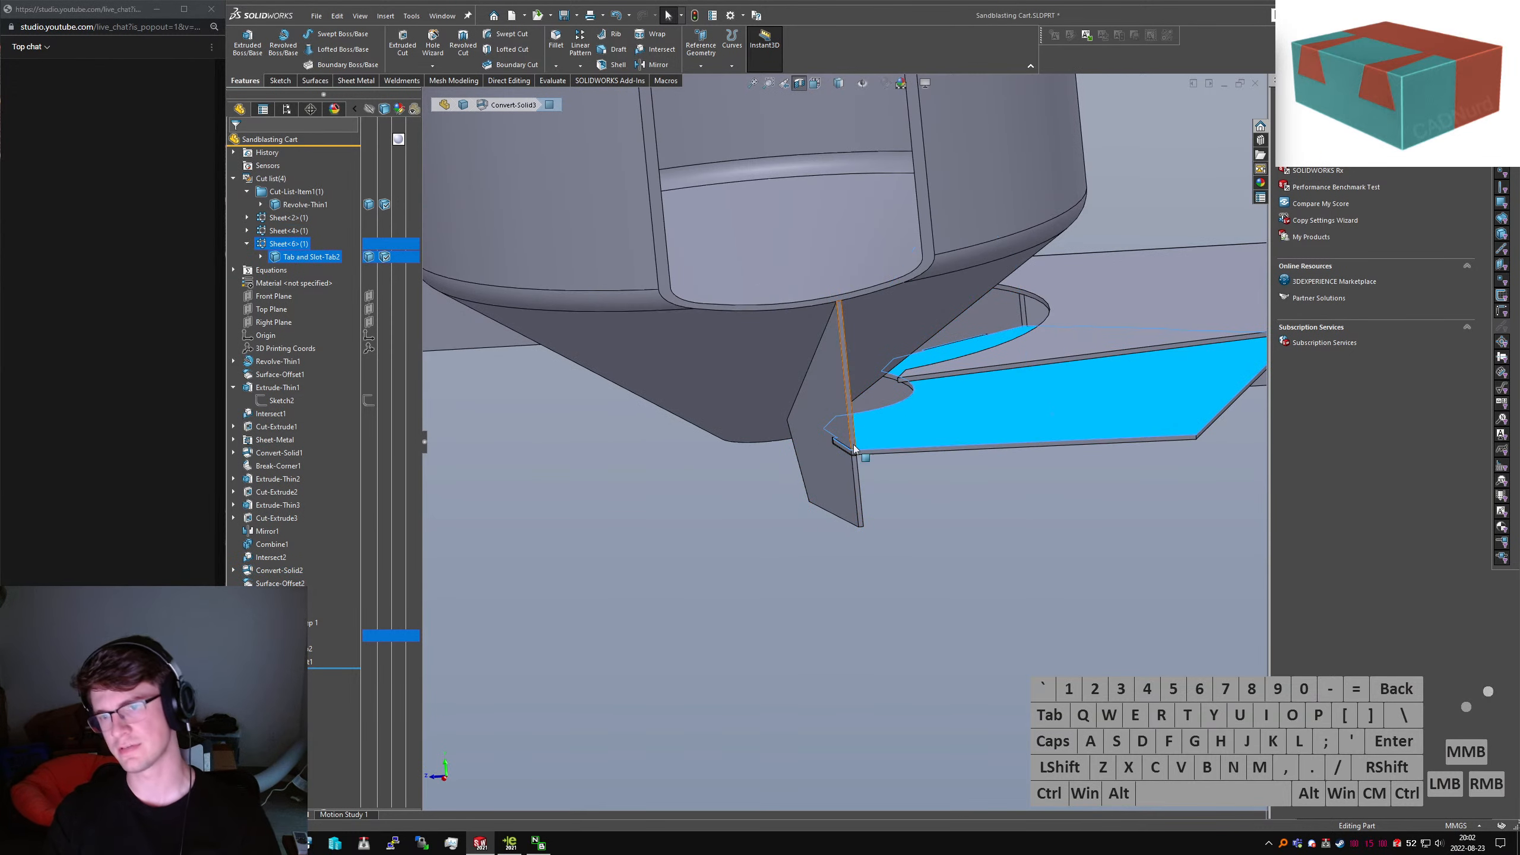
scroll(854, 445, down, 5)
scroll(895, 460, up, 4)
middle_drag(897, 459, 942, 437)
scroll(851, 459, down, 6)
middle_drag(831, 421, 964, 440)
click(1016, 554)
click(801, 85)
scroll(844, 428, down, 4)
scroll(1009, 469, up, 7)
click(1057, 580)
scroll(1042, 563, up, 5)
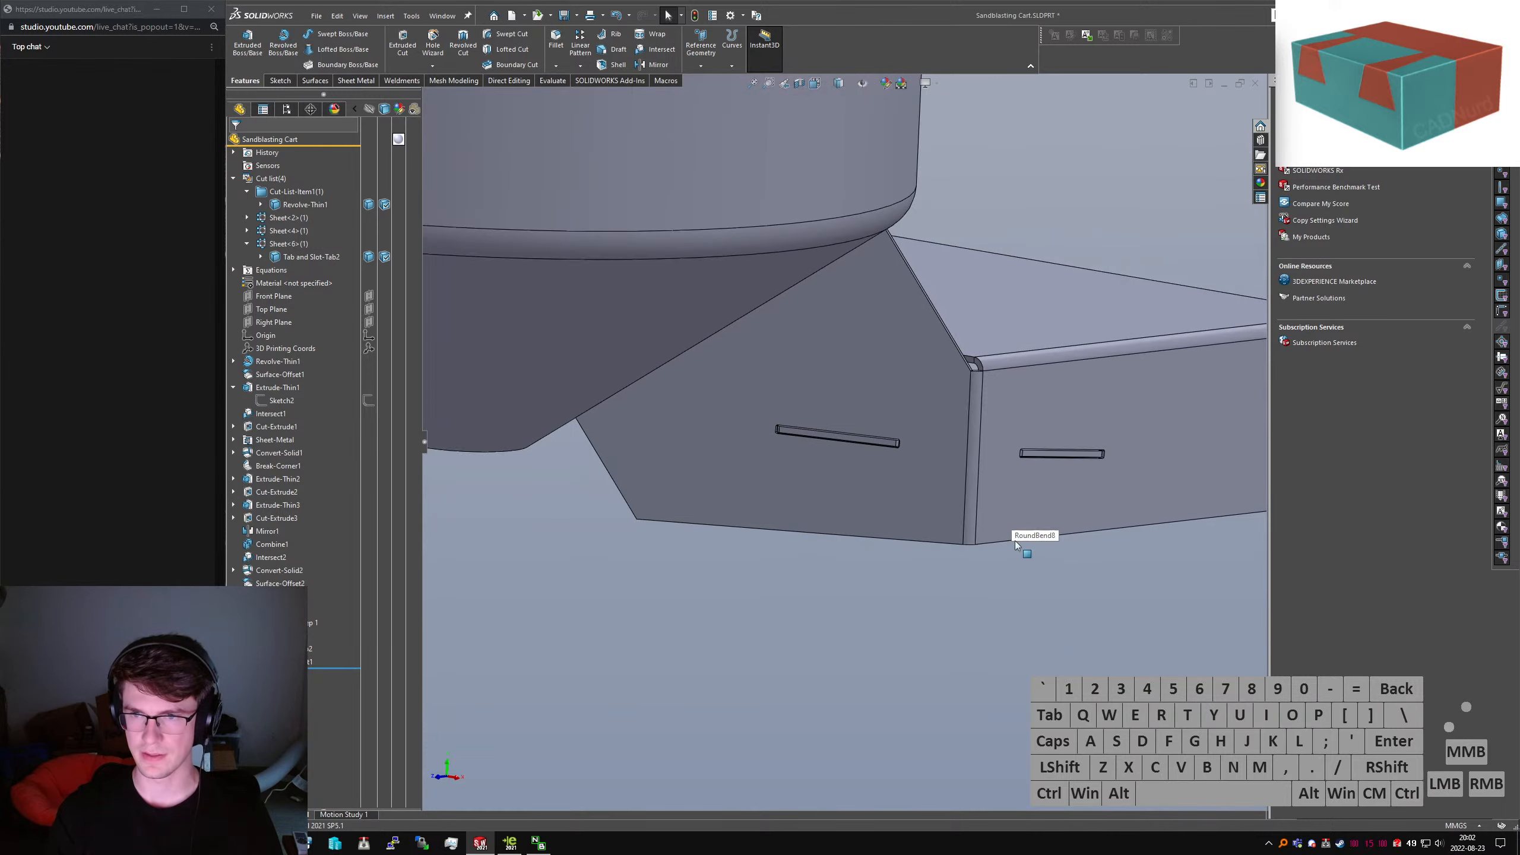
click(728, 419)
click(466, 106)
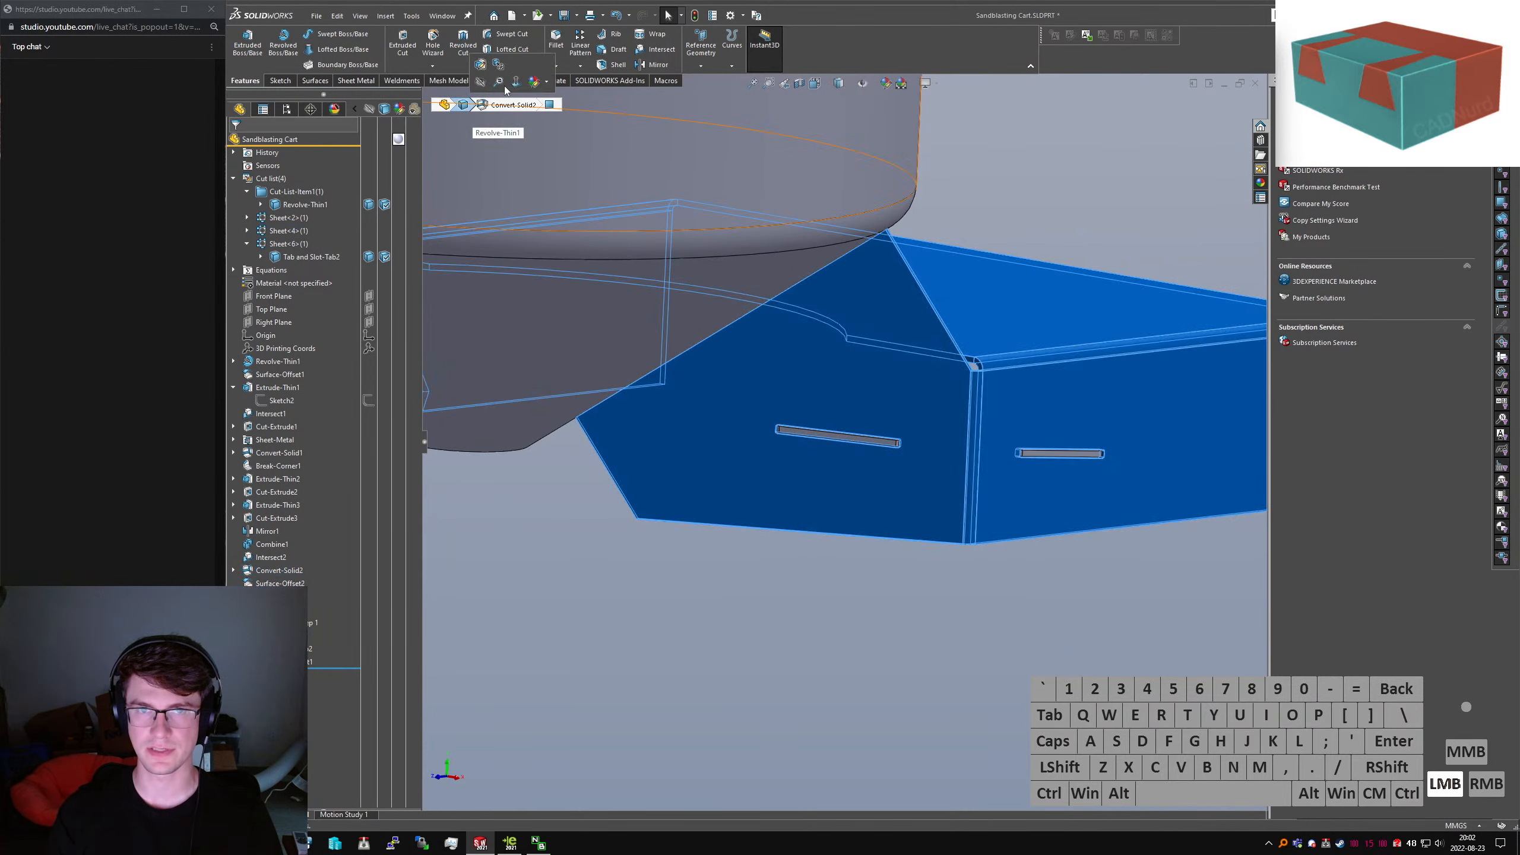
right_click(466, 106)
click(518, 229)
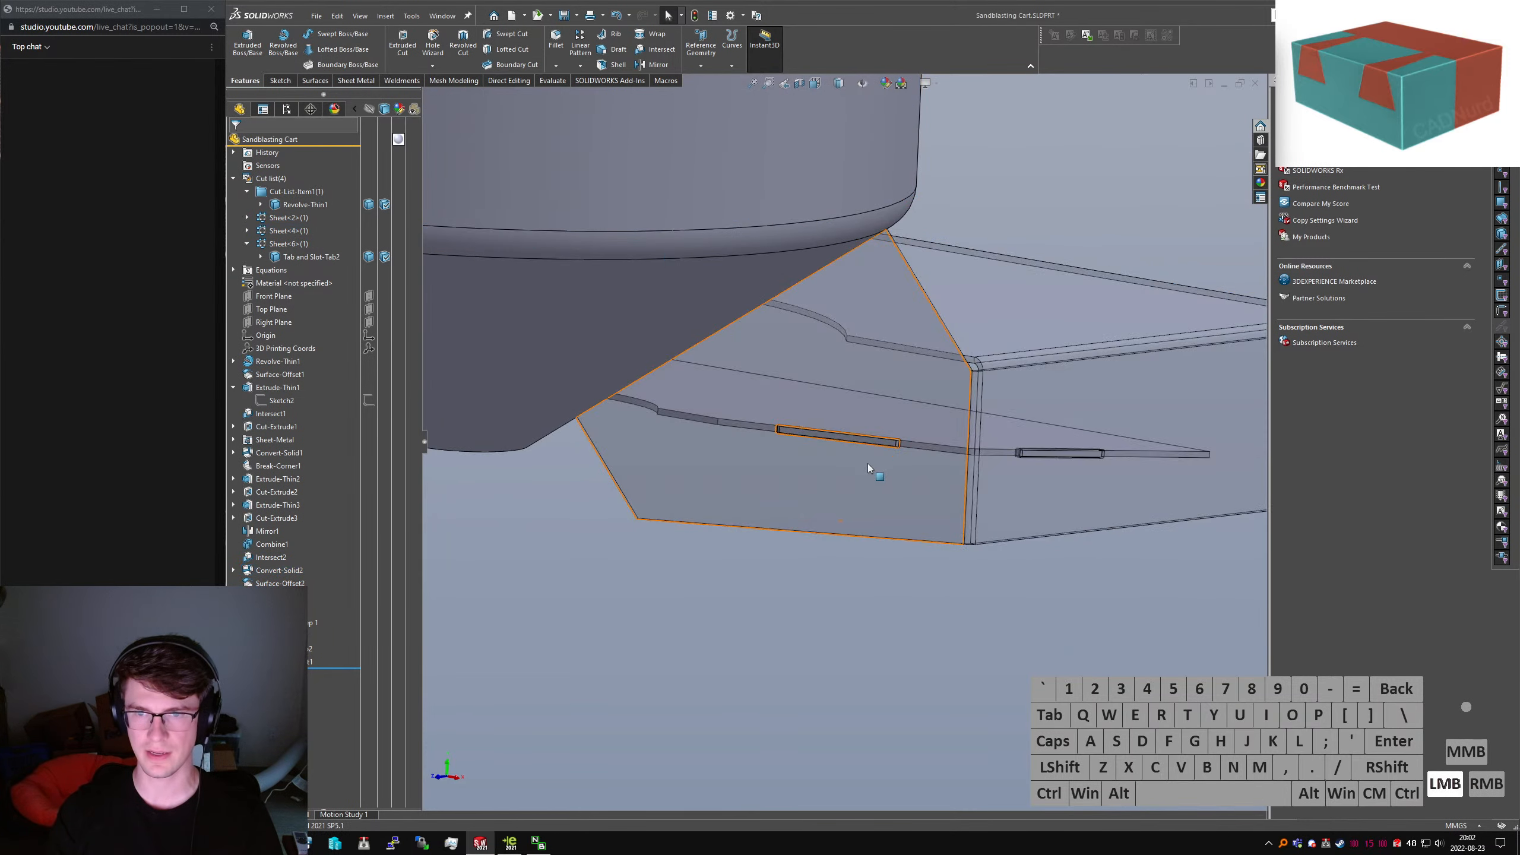
scroll(867, 464, down, 5)
middle_drag(867, 464, 606, 326)
scroll(817, 464, down, 6)
scroll(832, 371, down, 3)
middle_drag(832, 370, 779, 263)
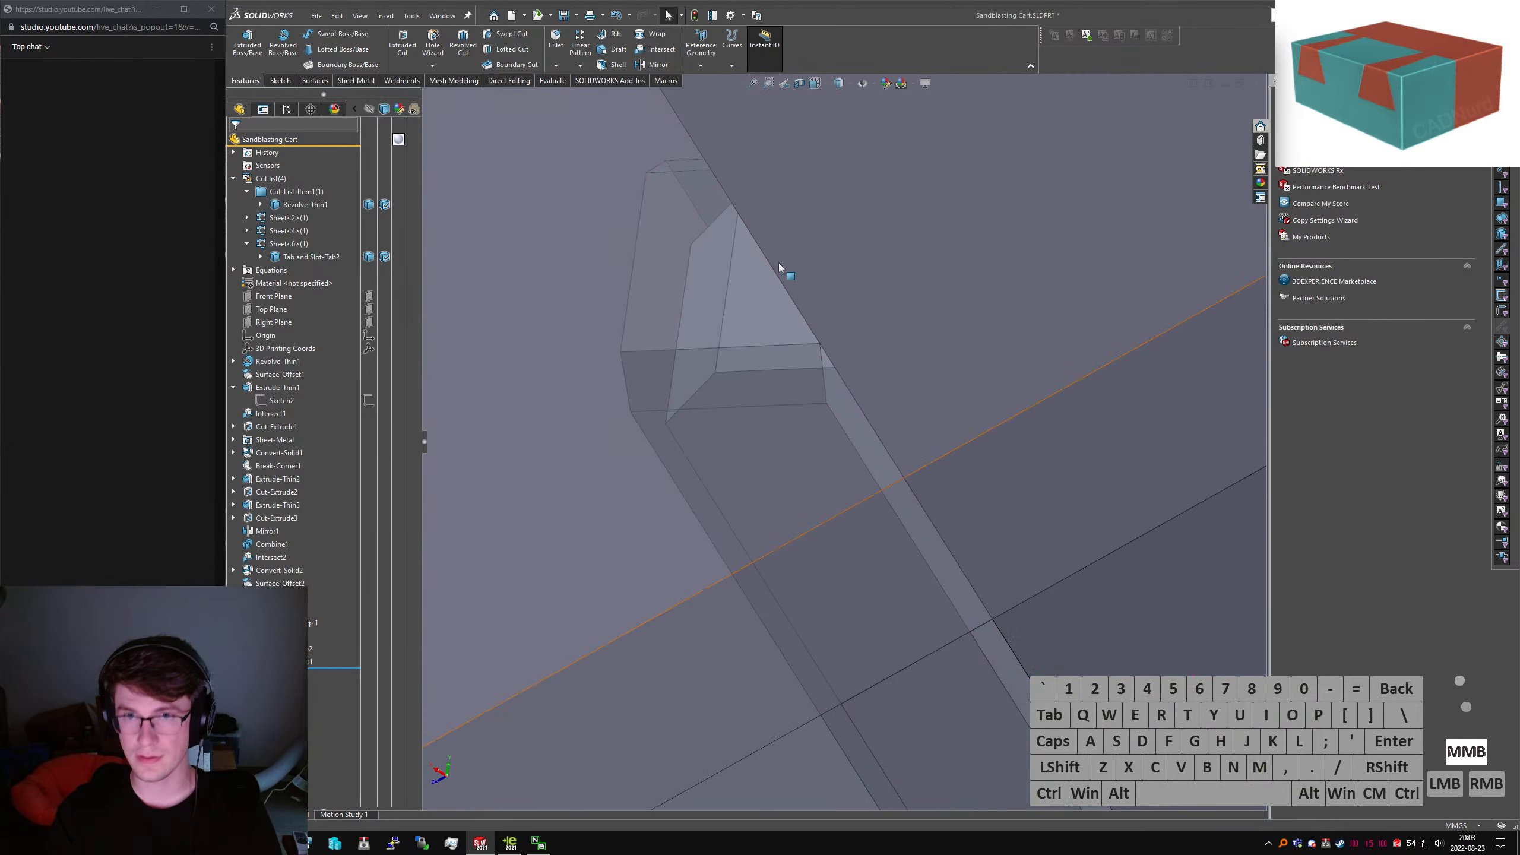
scroll(485, 261, up, 3)
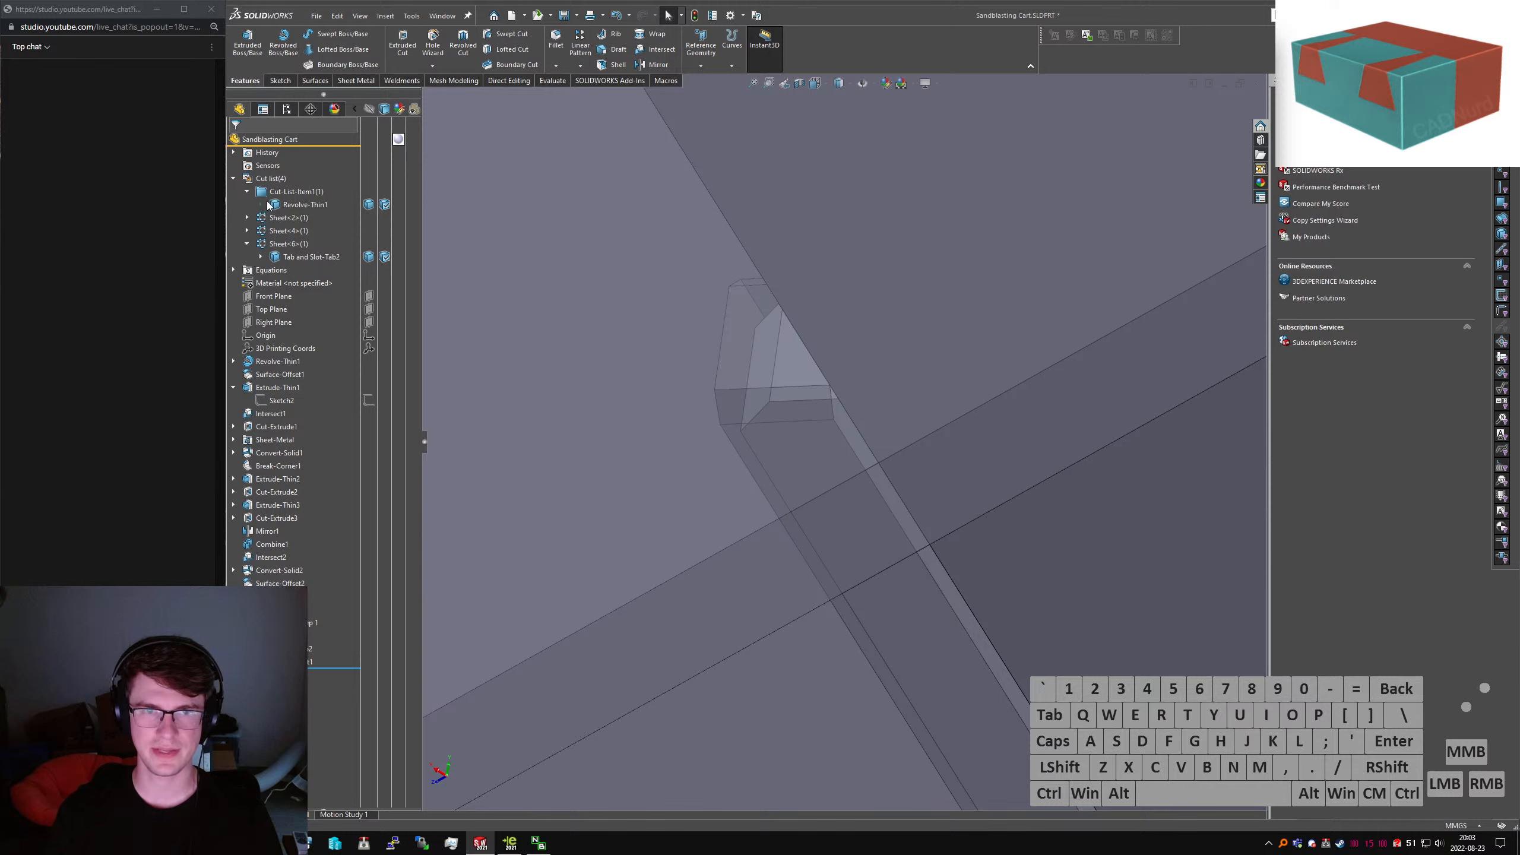
scroll(915, 313, down, 3)
middle_drag(915, 314, 988, 499)
Toggle the body's transparency to see the slots through the plate faces
click(870, 381)
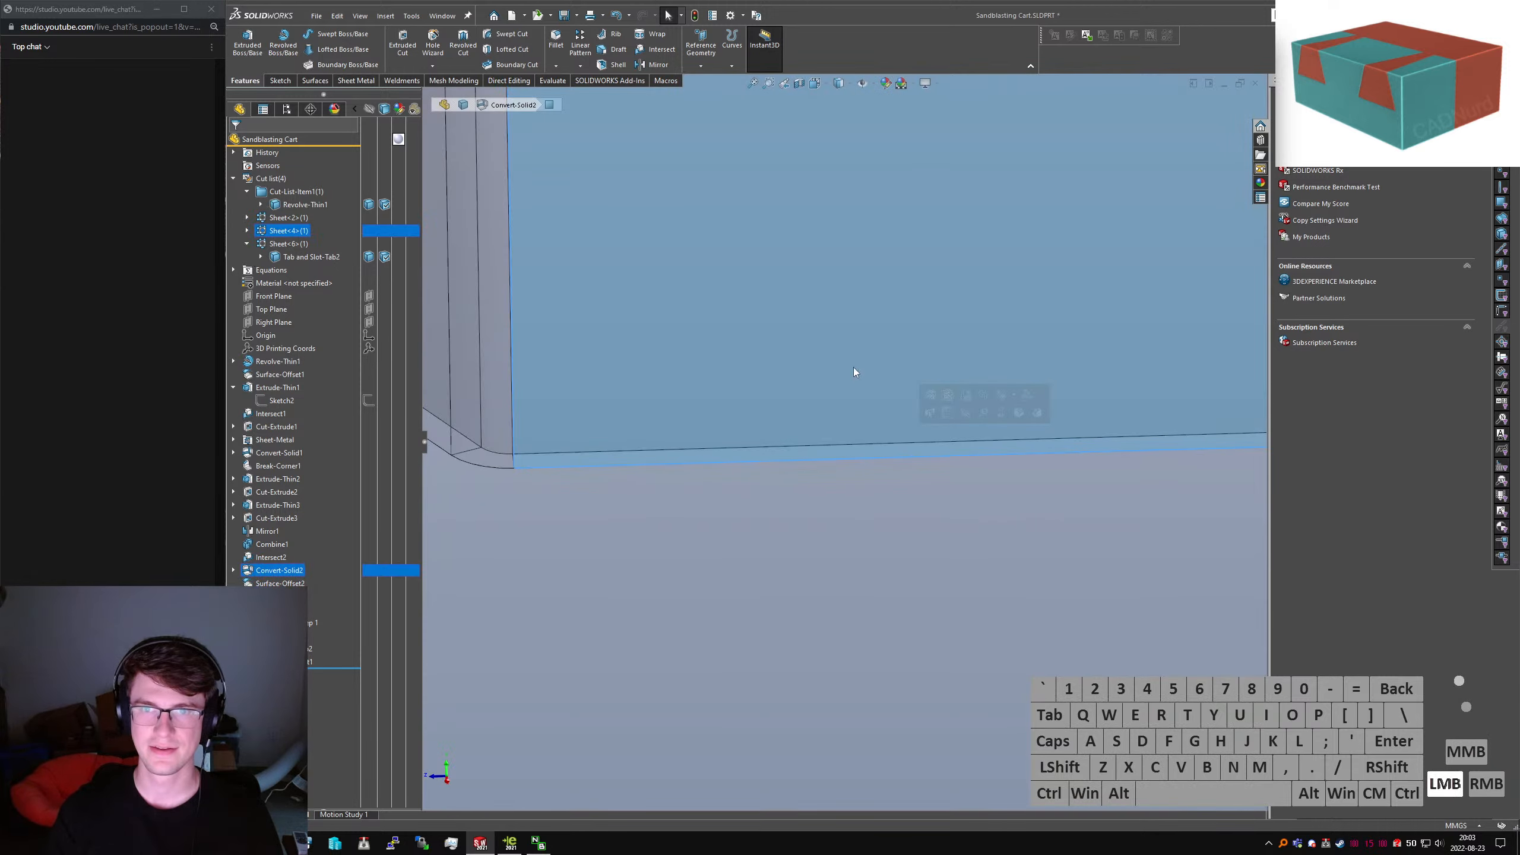
right_click(462, 108)
click(558, 228)
click(750, 505)
scroll(755, 443, up, 4)
middle_drag(747, 335, 772, 201)
click(818, 546)
right_click(462, 107)
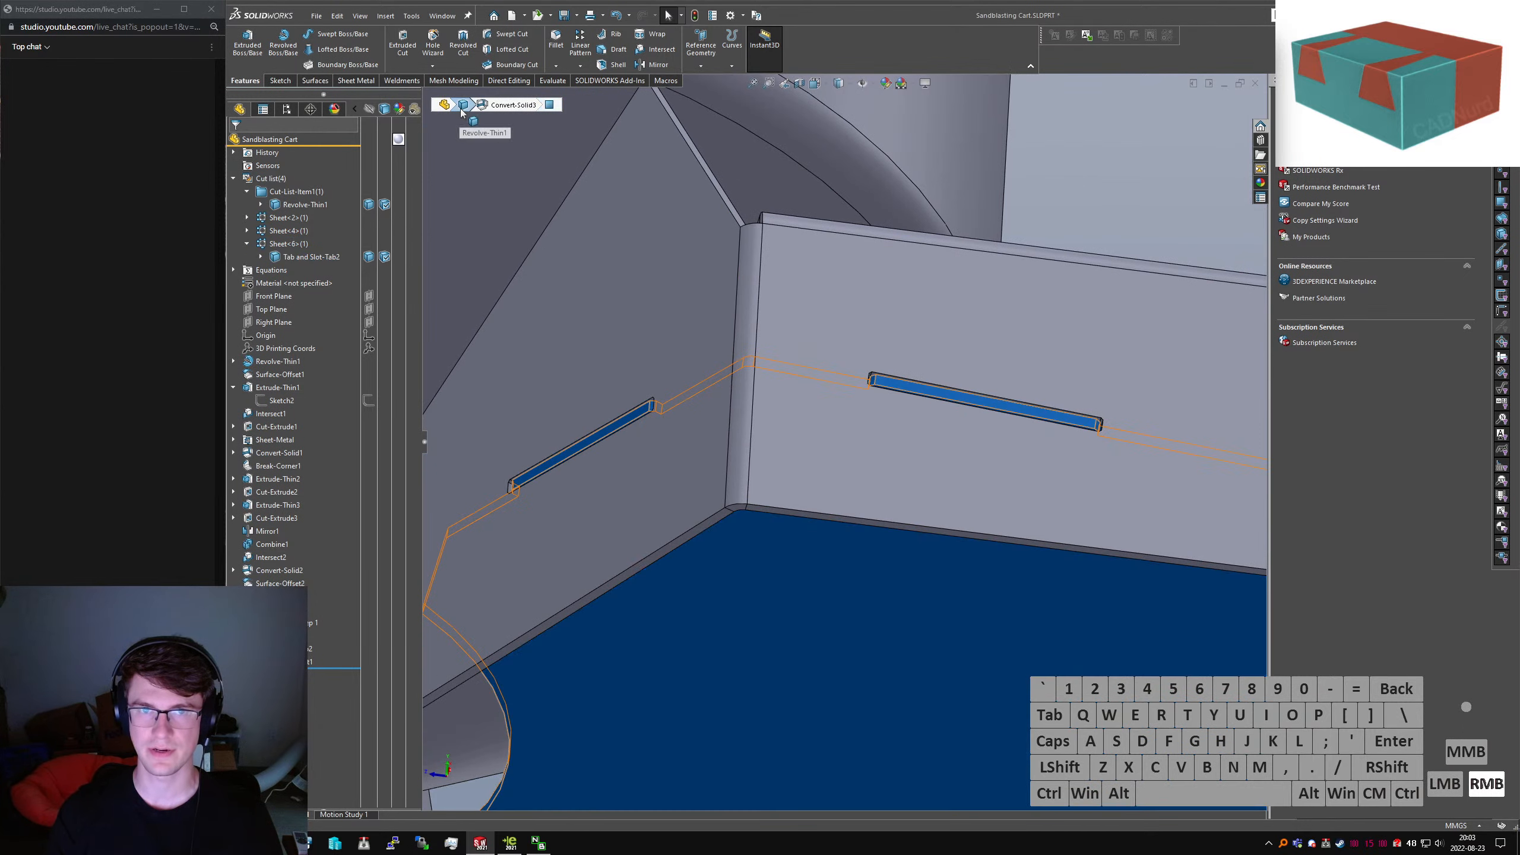
click(506, 231)
scroll(856, 425, up, 5)
click(862, 422)
Zoom in close around the slot corners to examine them
scroll(775, 505, down, 3)
scroll(770, 505, down, 2)
middle_drag(761, 479, 936, 666)
scroll(743, 242, down, 3)
click(805, 354)
scroll(763, 353, up, 5)
scroll(763, 272, down, 6)
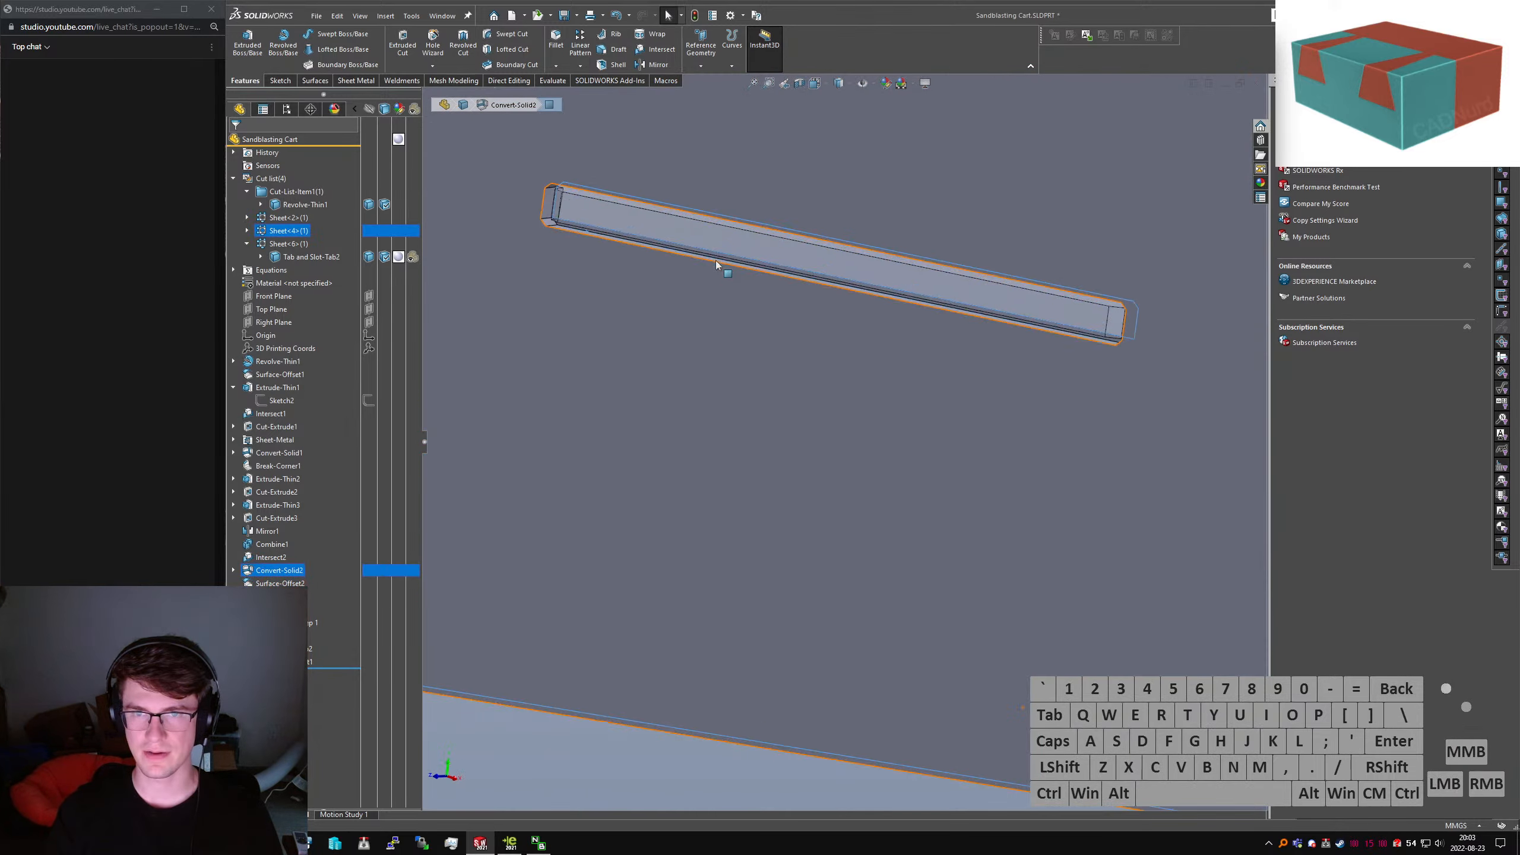
middle_drag(715, 261, 710, 338)
scroll(628, 246, down, 5)
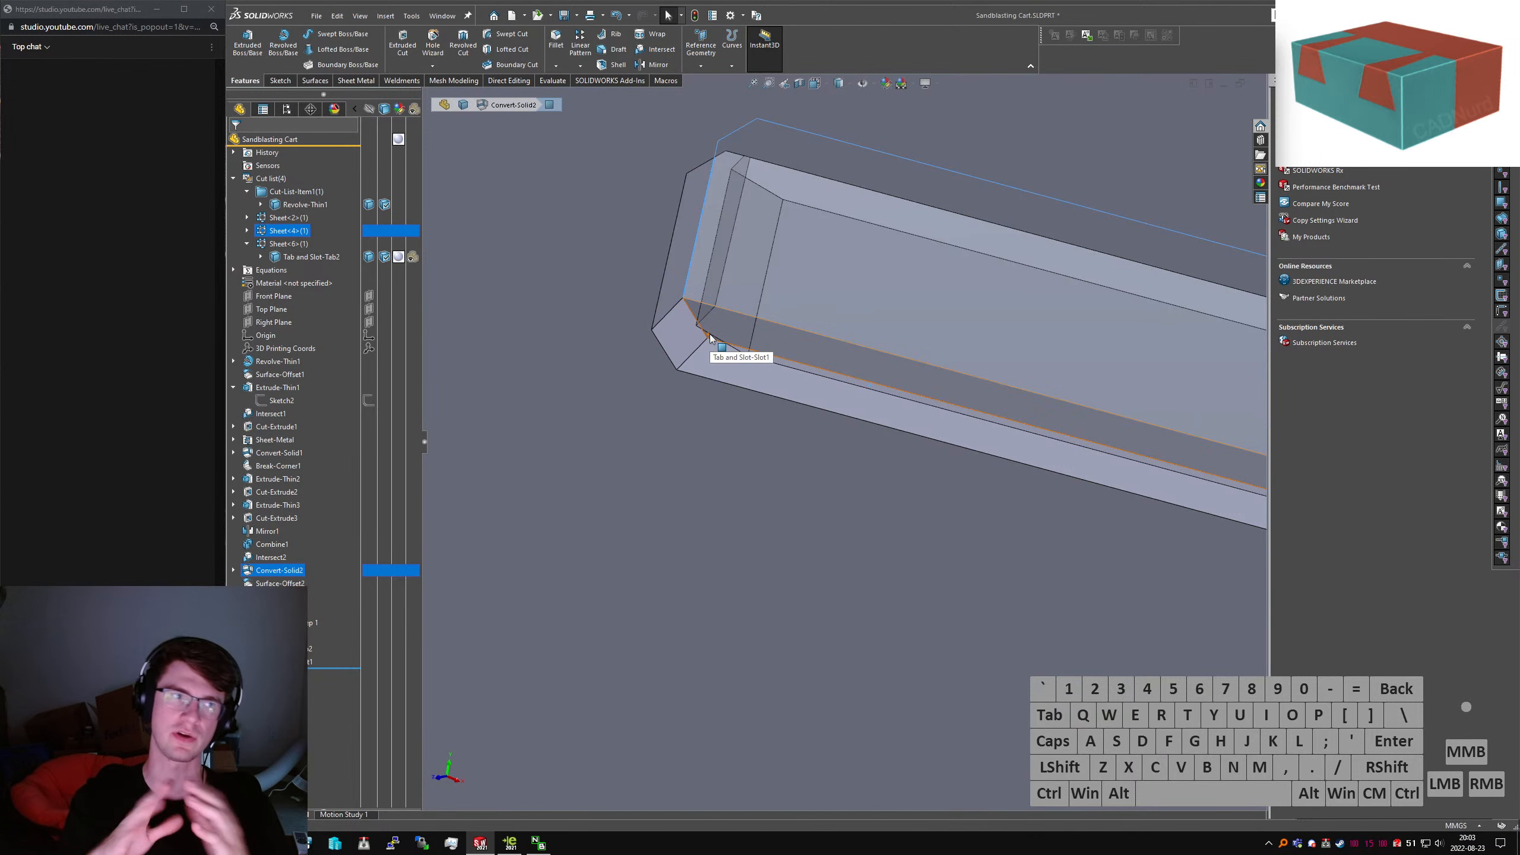
scroll(848, 401, up, 15)
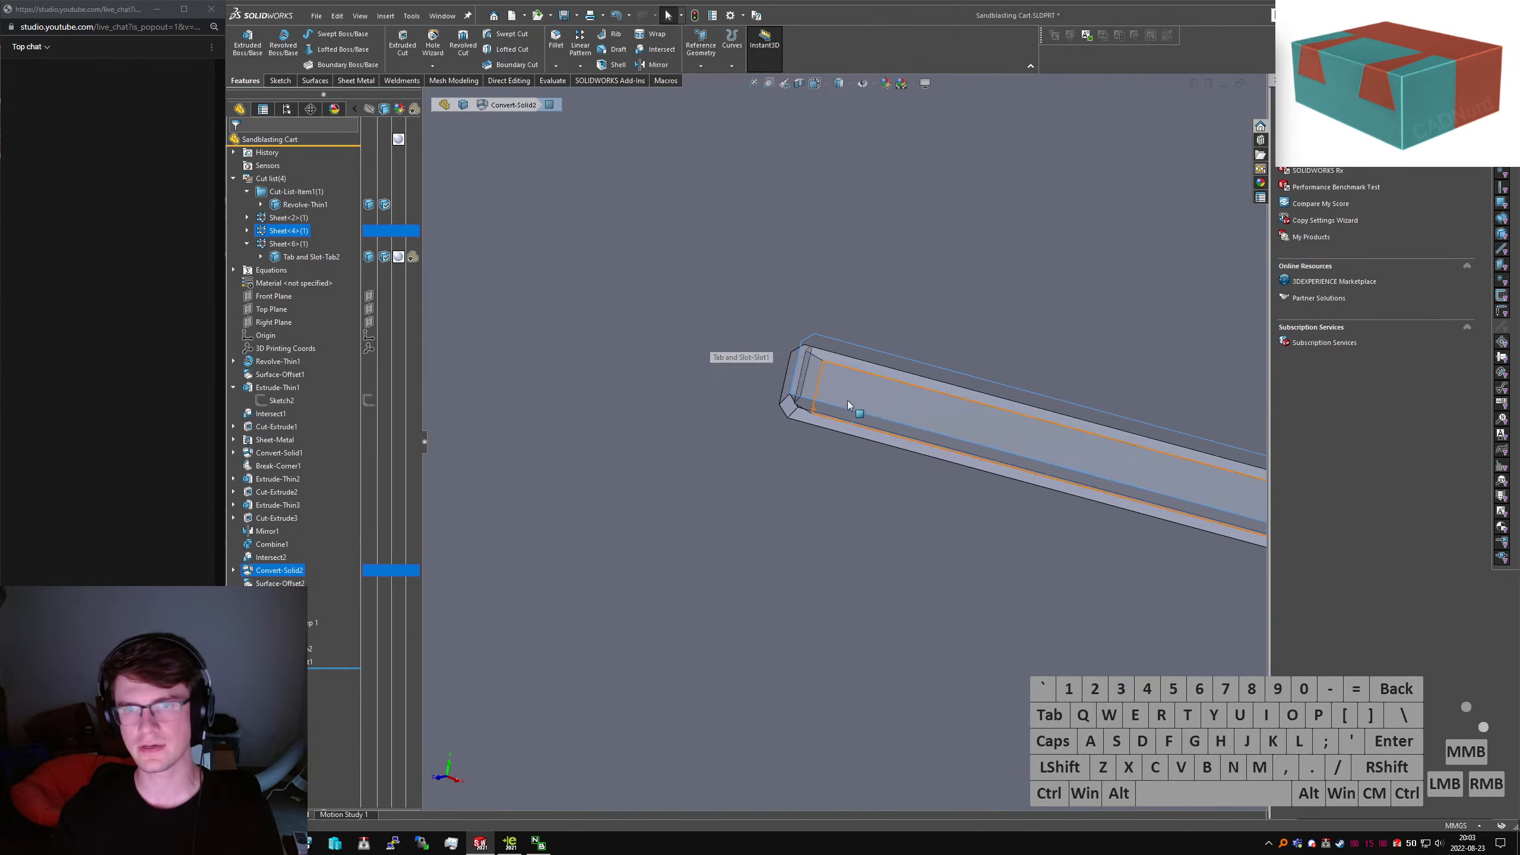
Select the slot face and its surrounding face to identify the owning feature
click(927, 599)
scroll(868, 397, down, 10)
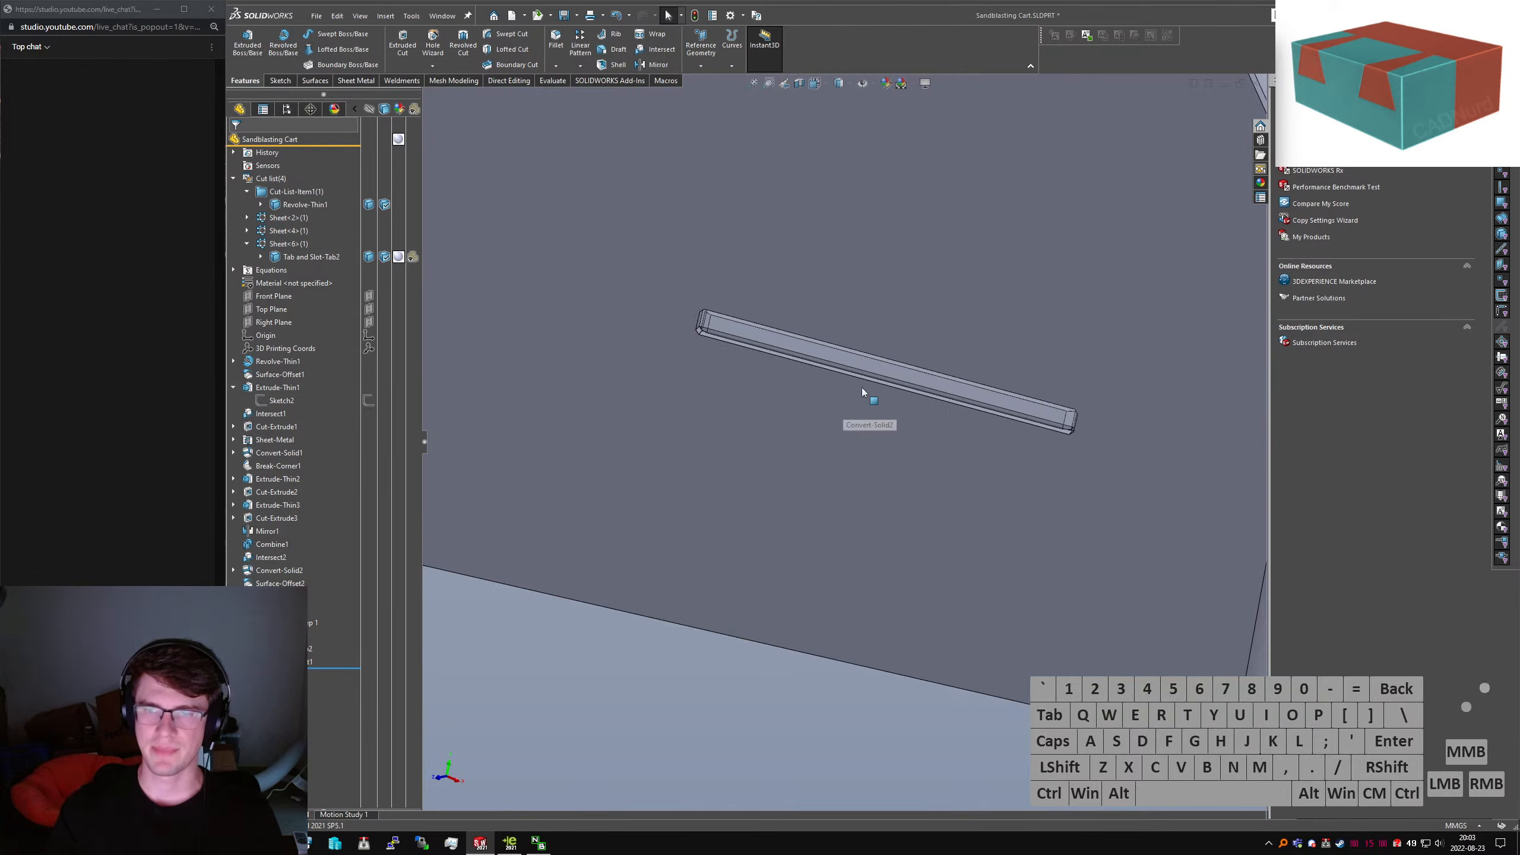
middle_drag(1002, 415, 878, 362)
click(884, 359)
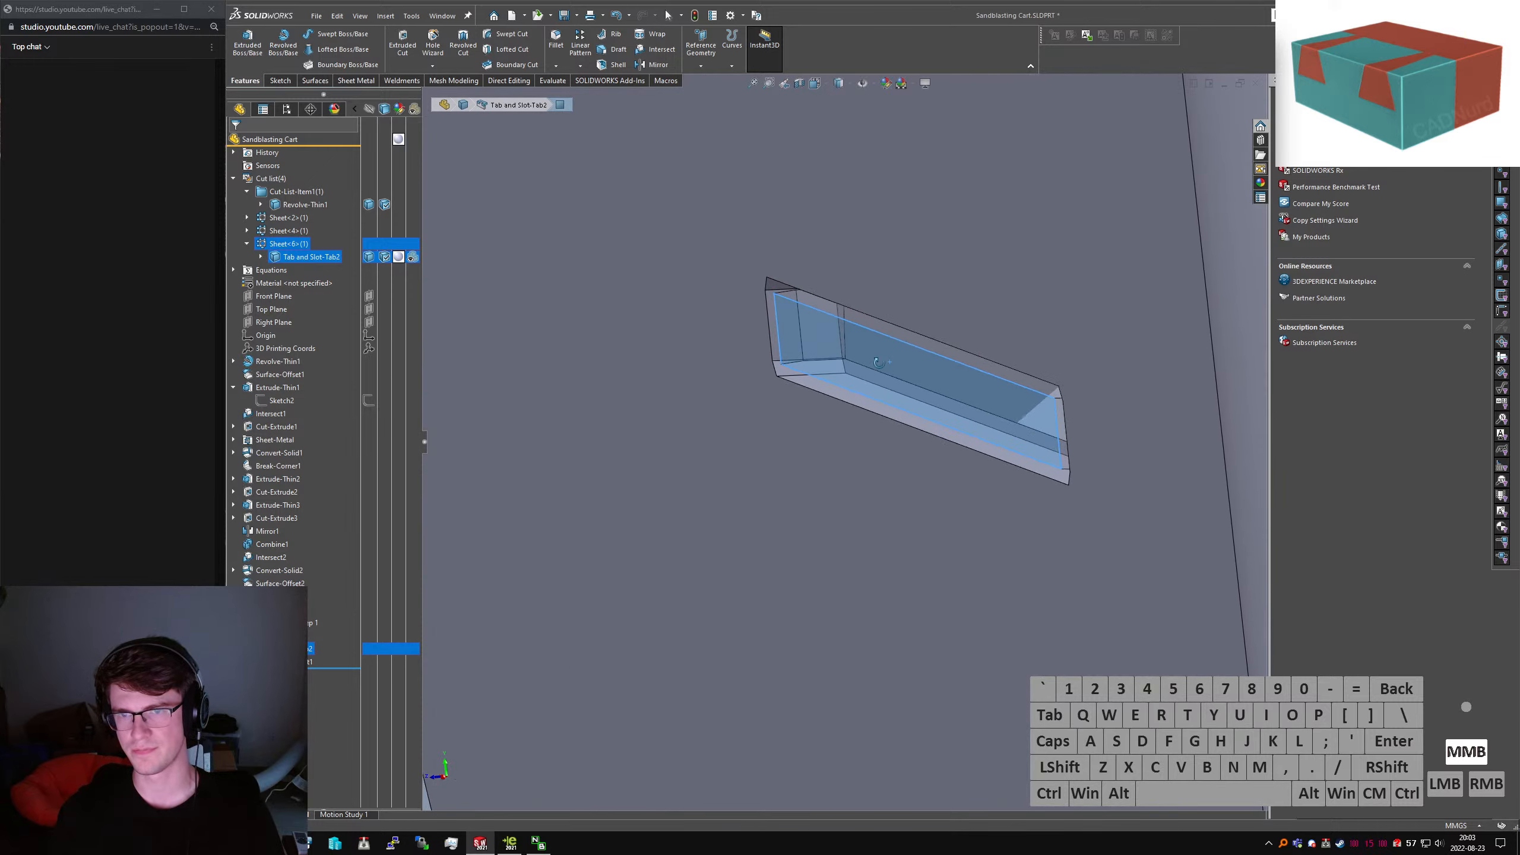
click(924, 351)
scroll(856, 356, up, 3)
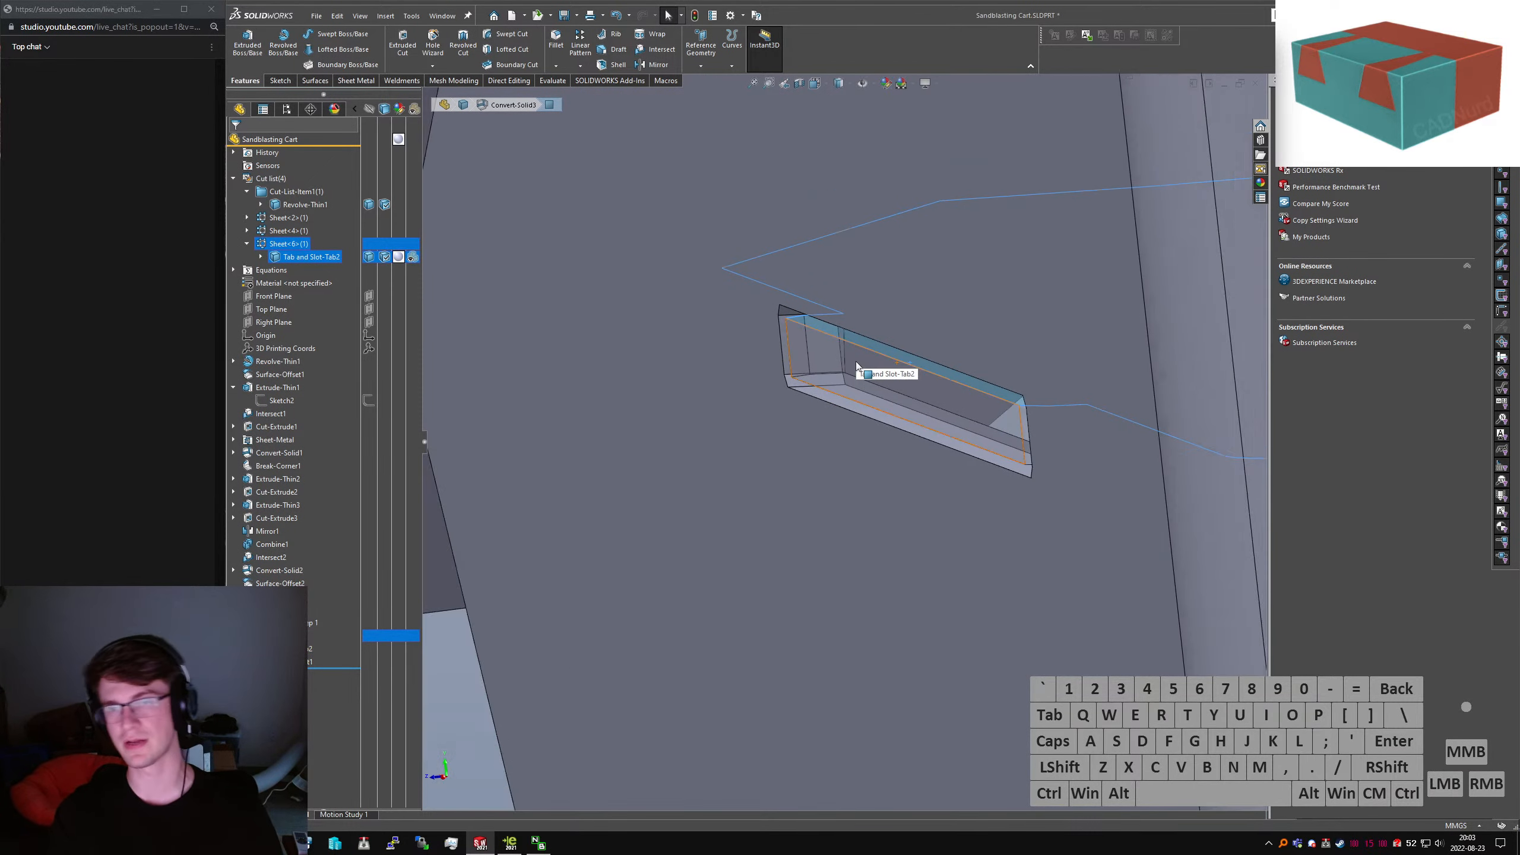
middle_drag(877, 390, 873, 377)
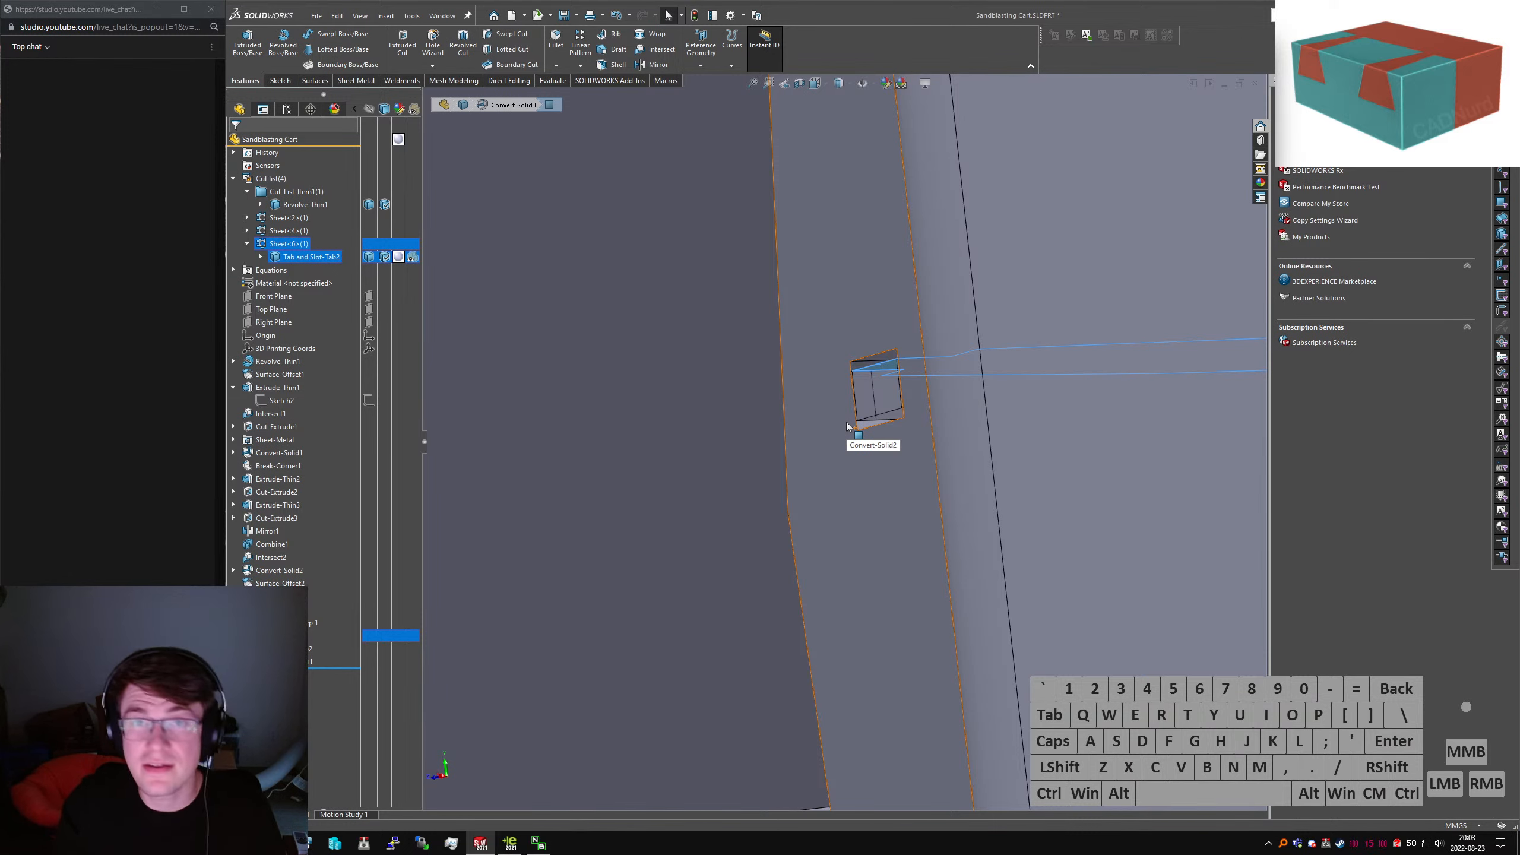
scroll(873, 431, down, 5)
middle_drag(874, 431, 1028, 442)
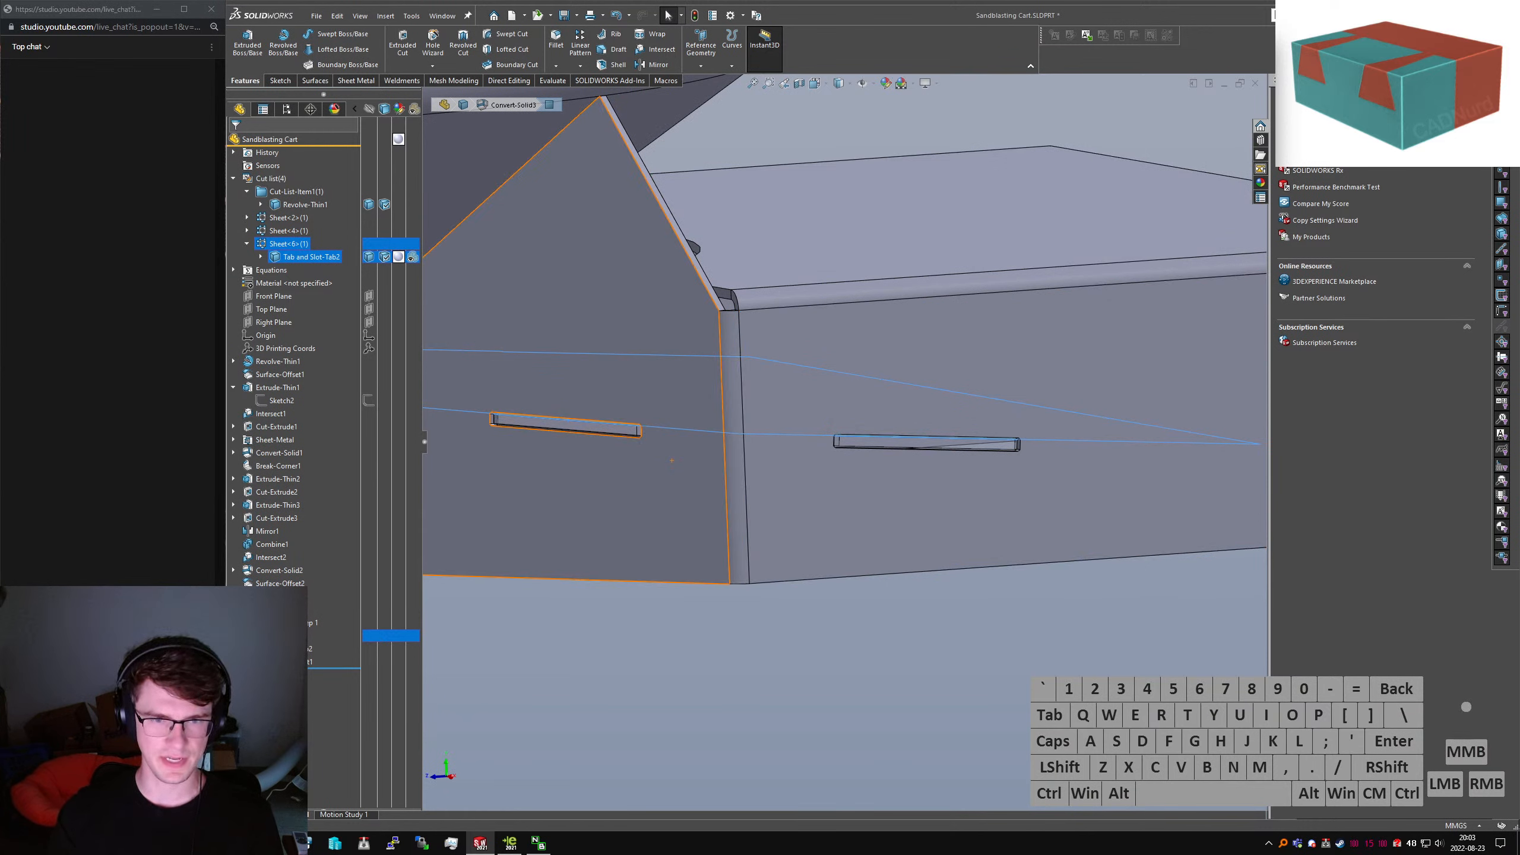
Expand Tab and Slot-Tab2 and edit its layout sketch, Sketch18
click(234, 597)
click(270, 610)
scroll(801, 689, up, 6)
middle_drag(755, 523, 734, 527)
In the Right view, add a Horizontal relation to Sketch18's slanted line and exit the sketch
key(ctrl+4)
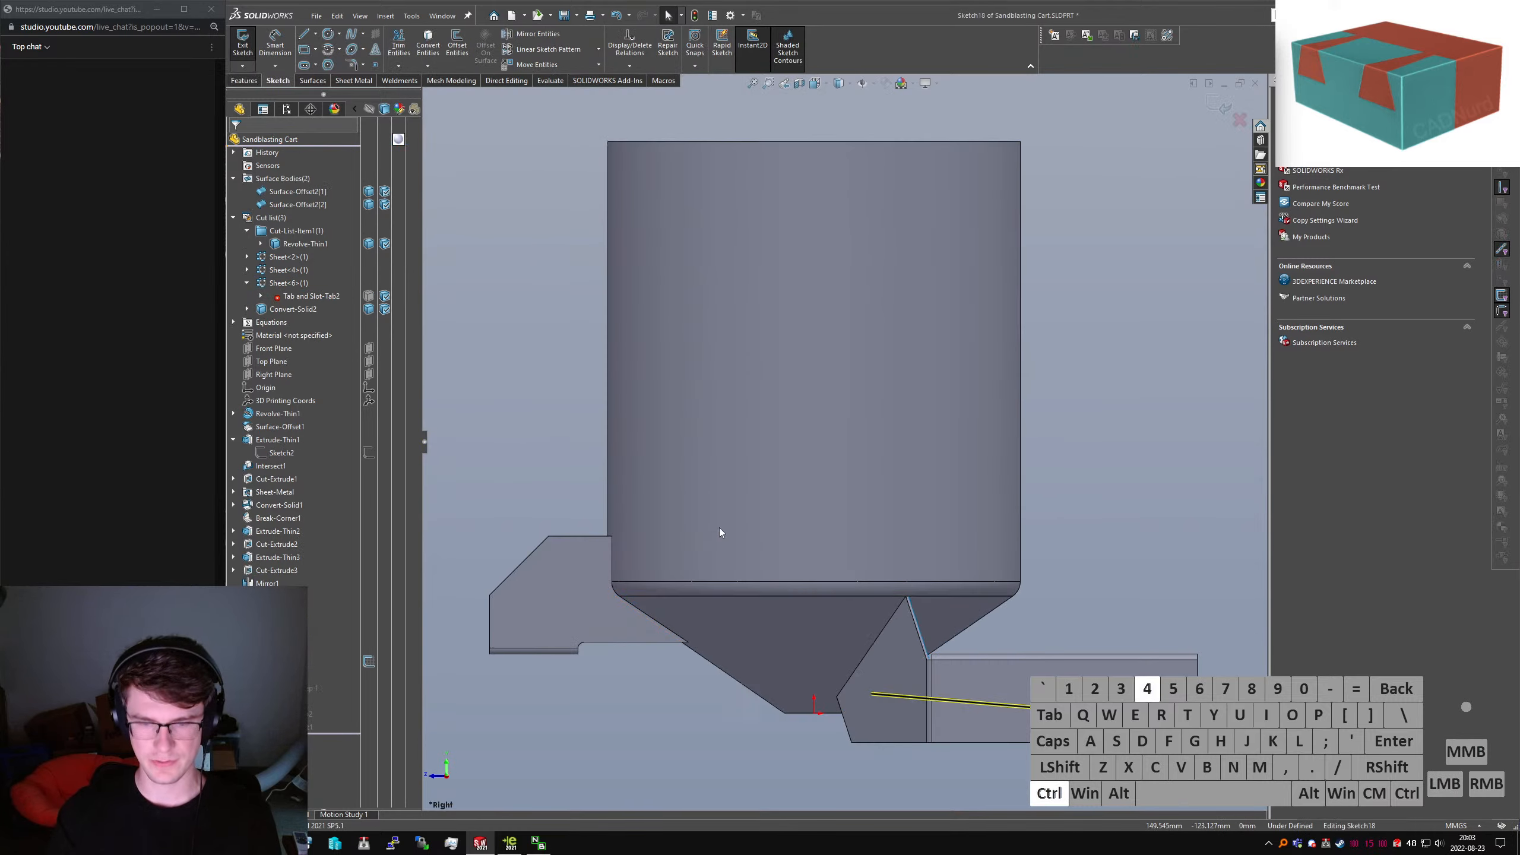
click(974, 711)
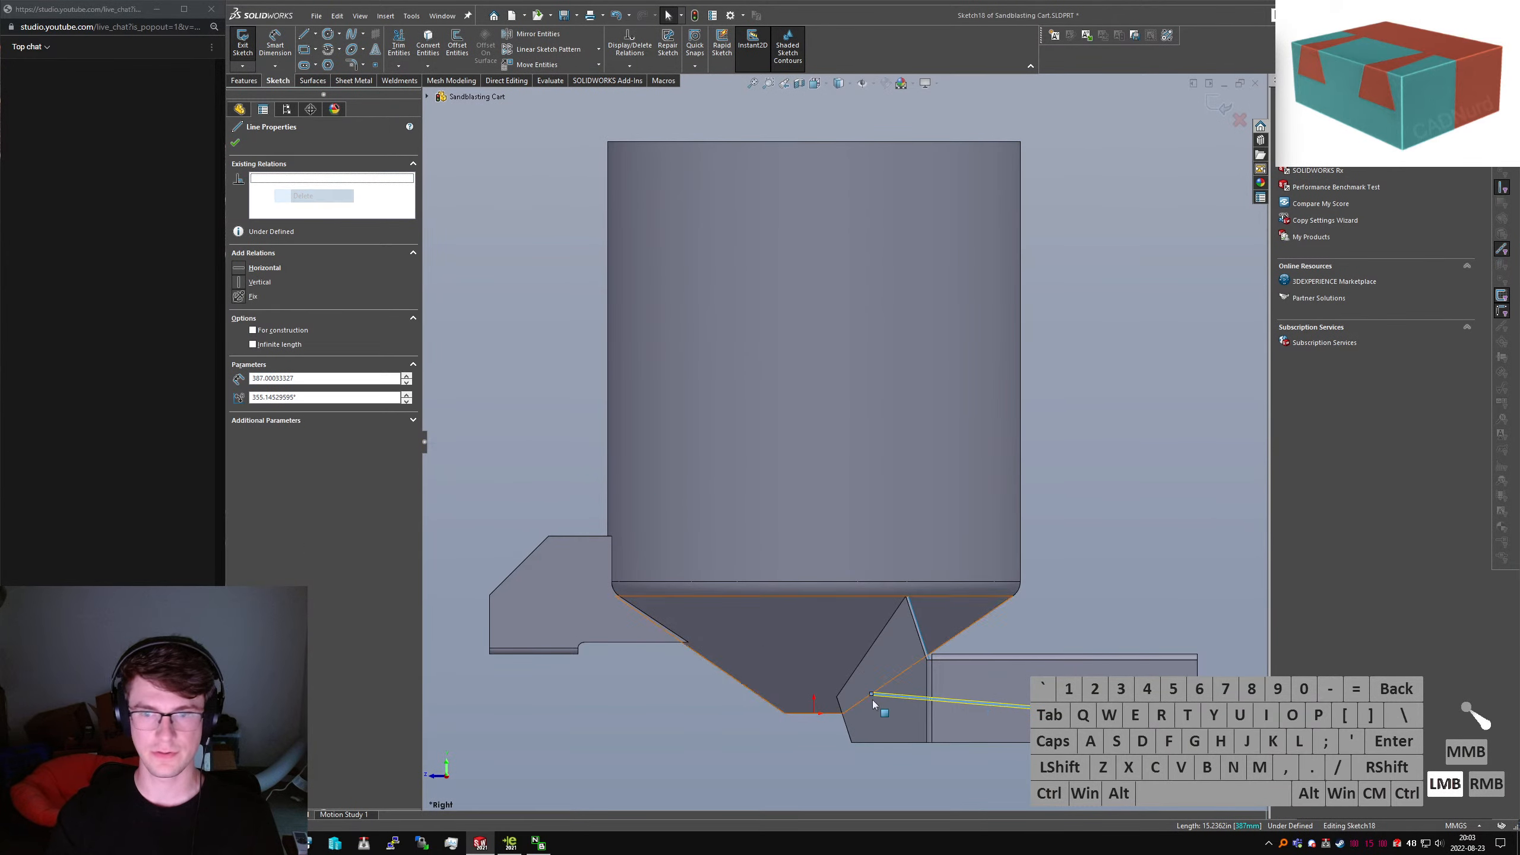
click(245, 269)
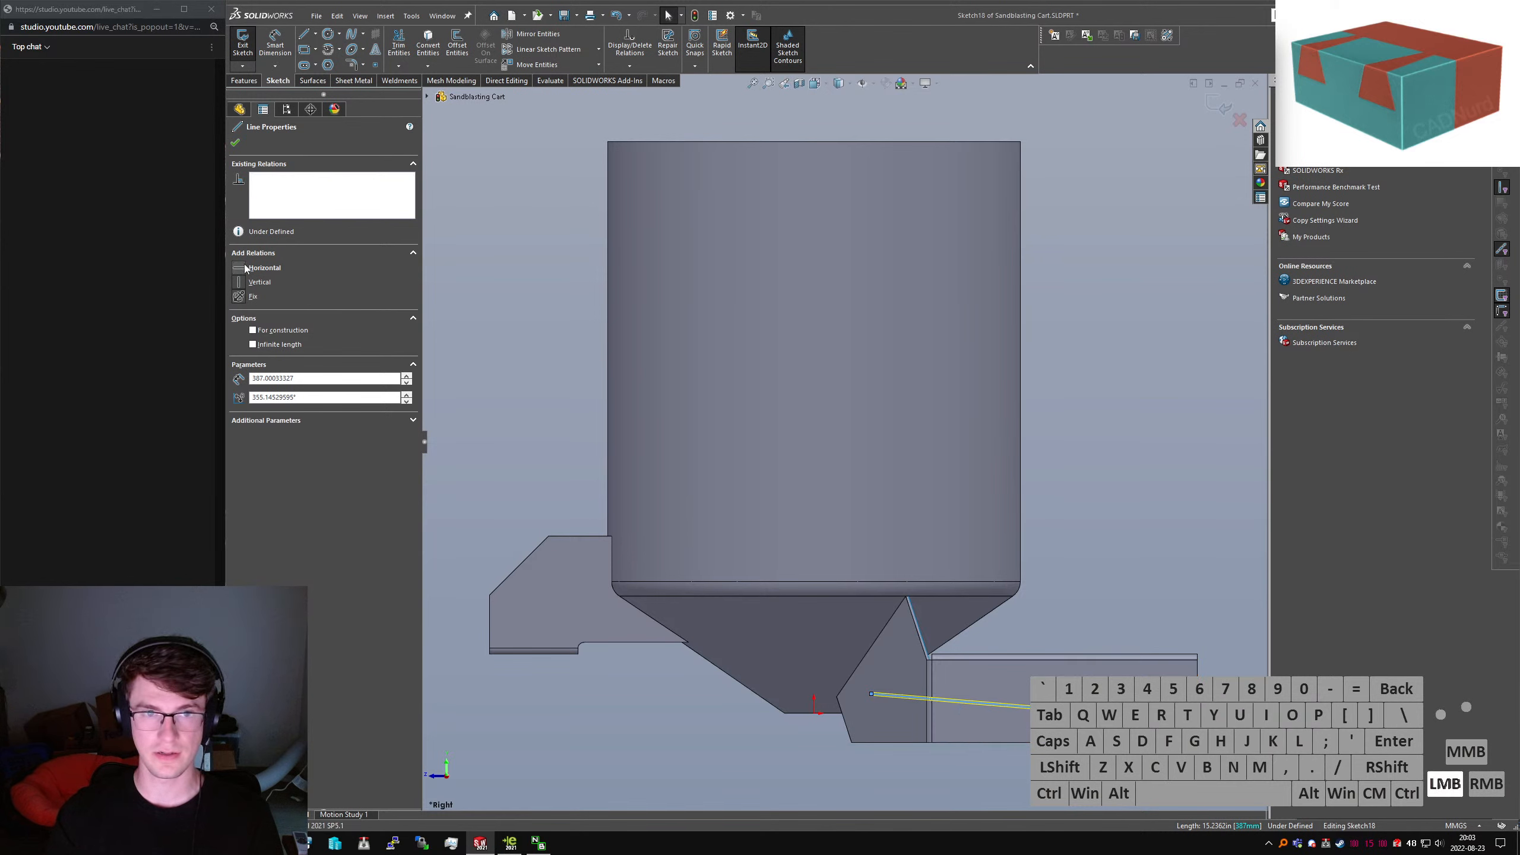
click(677, 430)
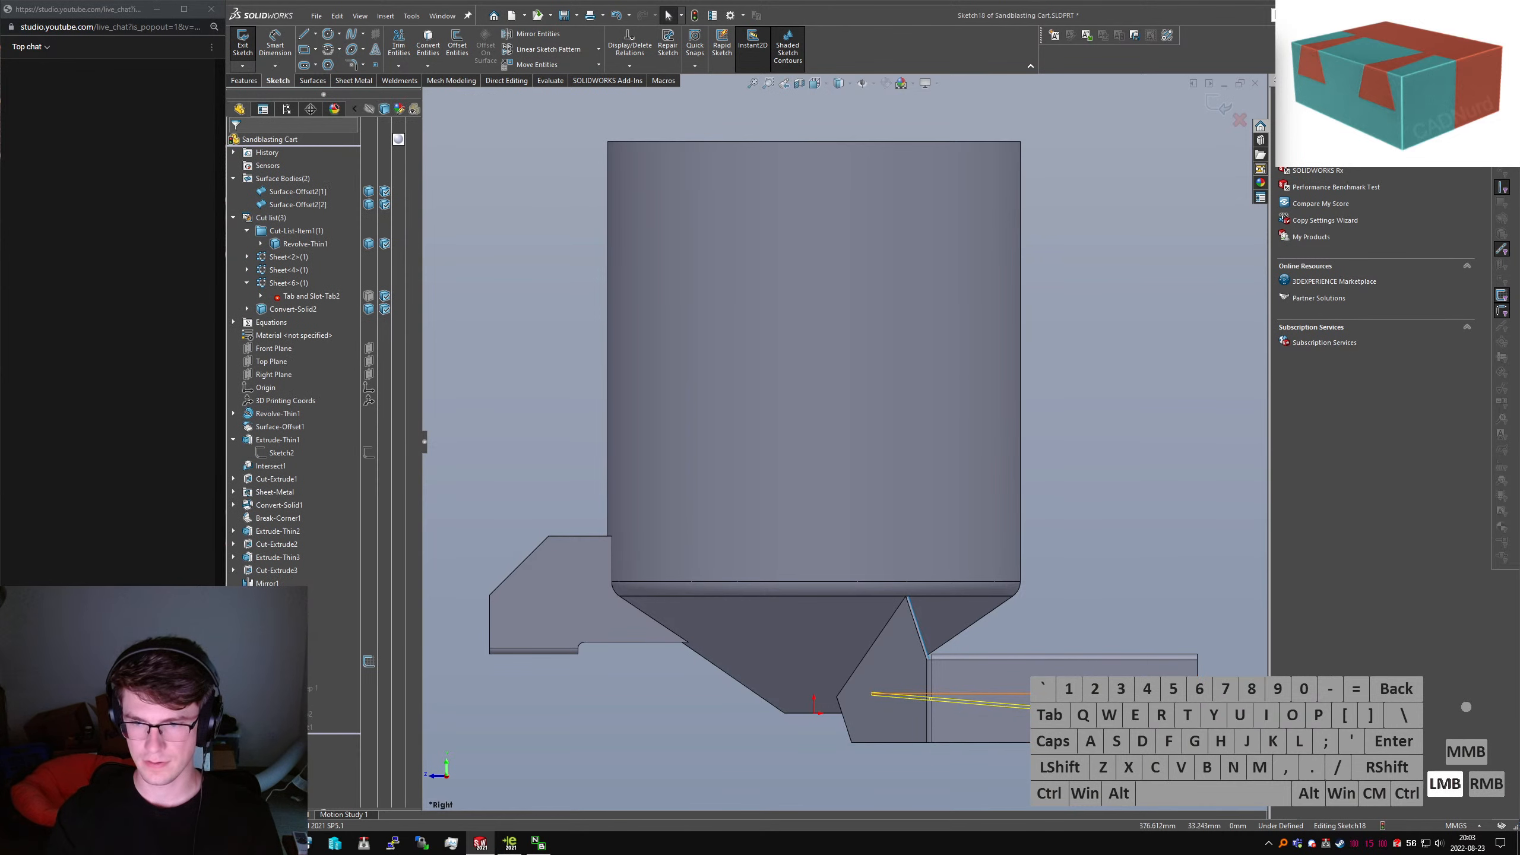
drag(1040, 694, 1082, 700)
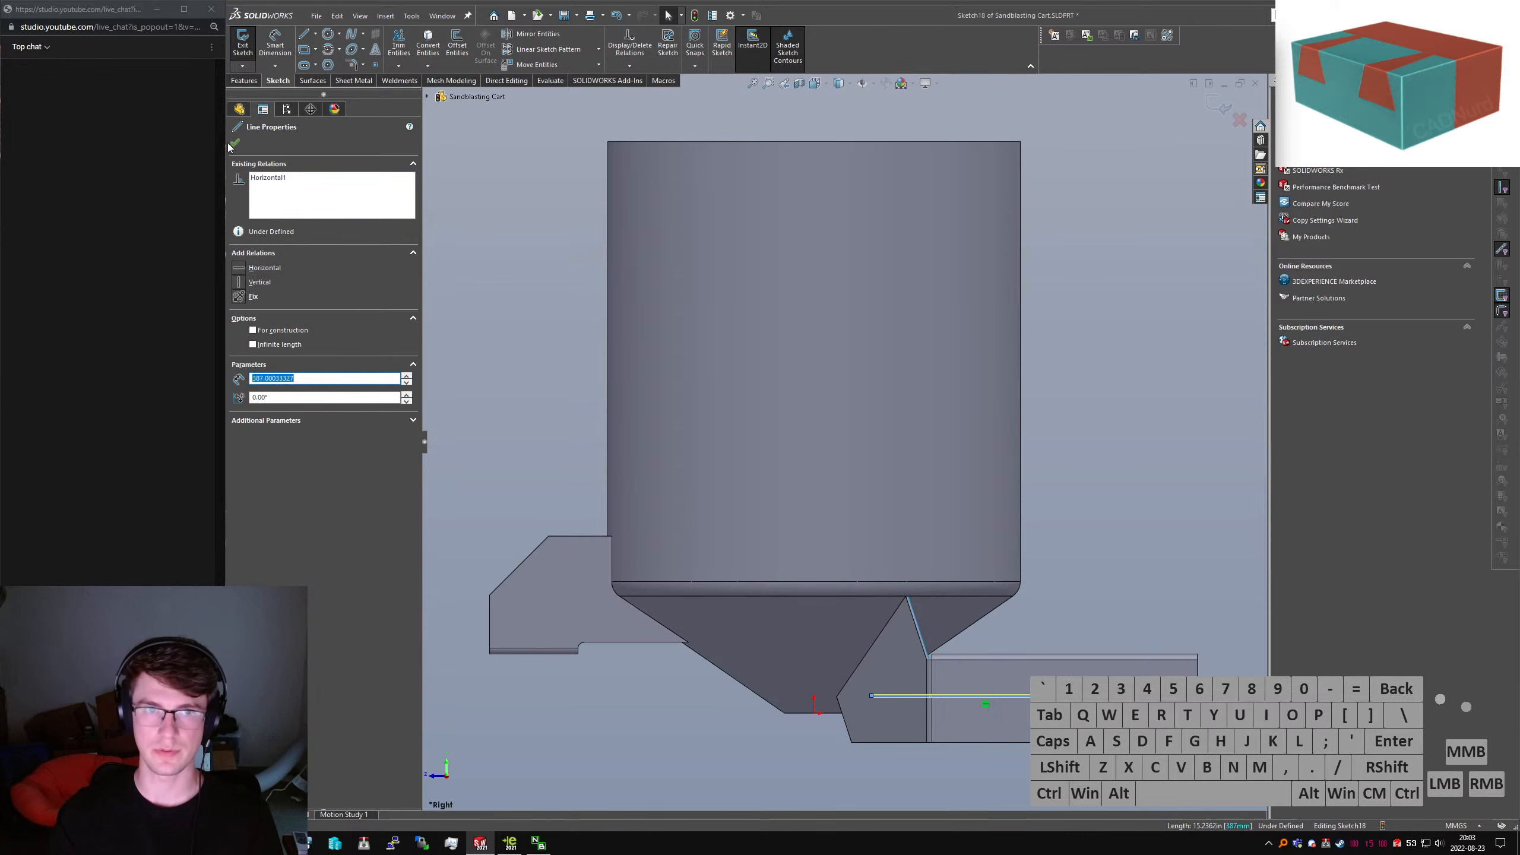
click(242, 48)
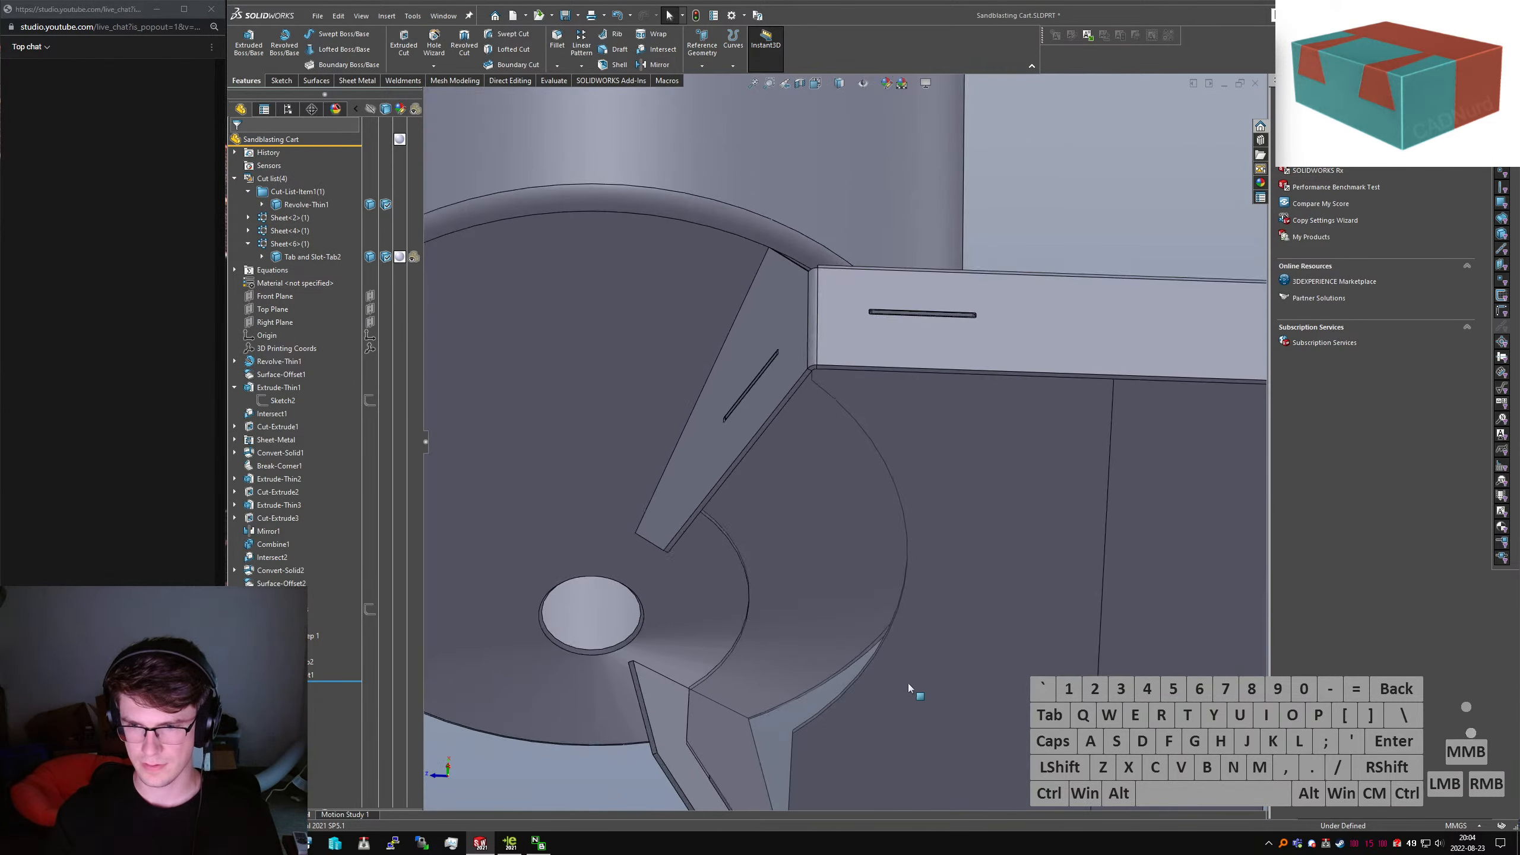
Orbit around the part to check the updated slots and the whole tank
middle_drag(907, 683, 871, 638)
scroll(865, 630, up, 3)
scroll(754, 437, down, 3)
middle_drag(751, 431, 813, 571)
scroll(725, 386, down, 8)
middle_drag(723, 439, 727, 509)
scroll(728, 510, up, 8)
middle_drag(964, 529, 926, 473)
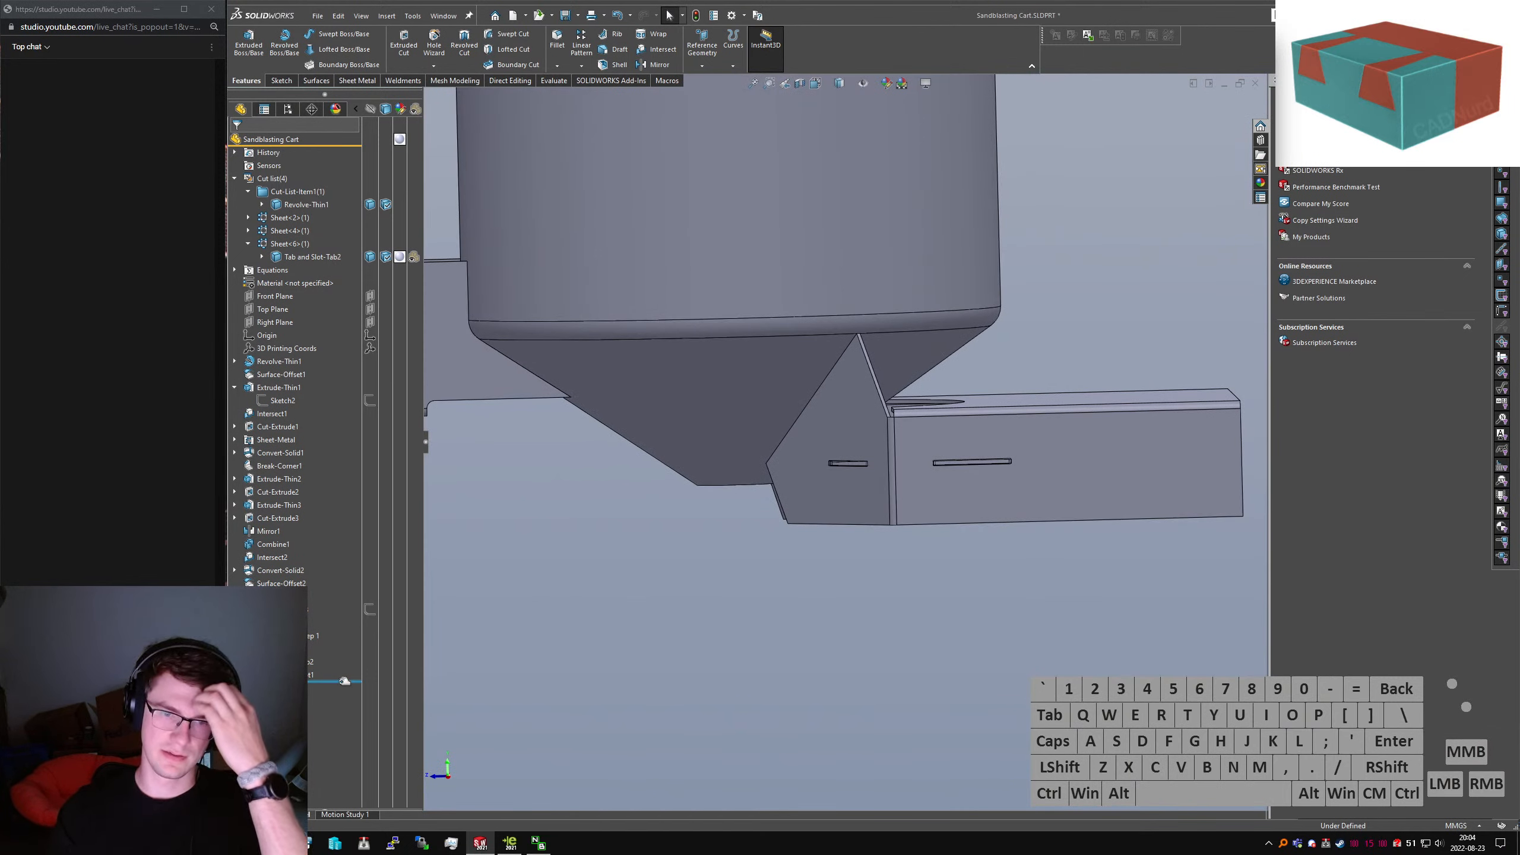
Move the rollback bar down one feature and save the part with Ctrl+S
drag(345, 681, 334, 697)
click(290, 689)
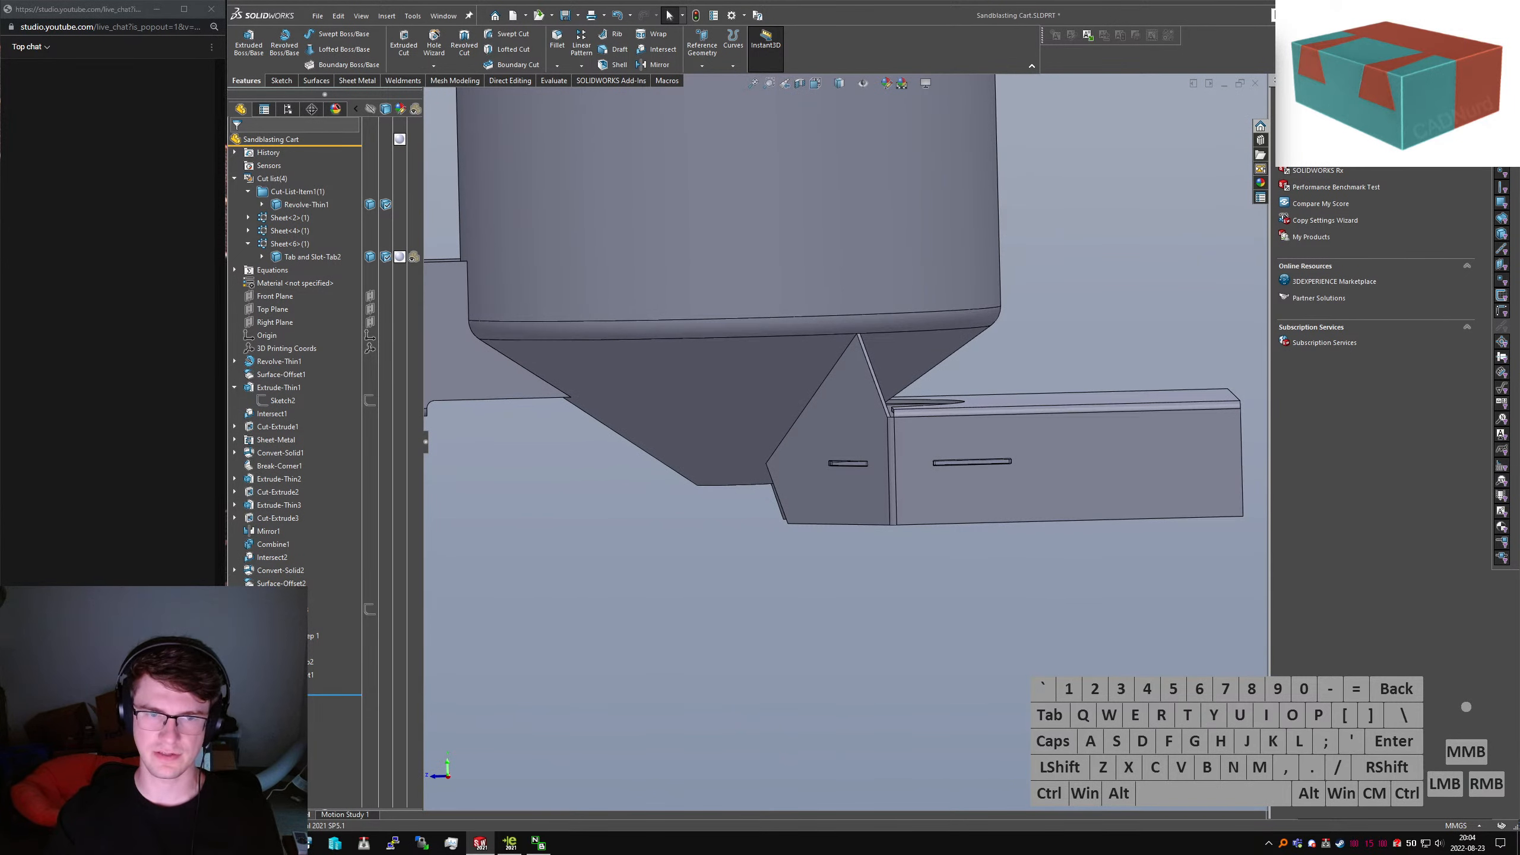
click(774, 638)
key(ctrl+s)
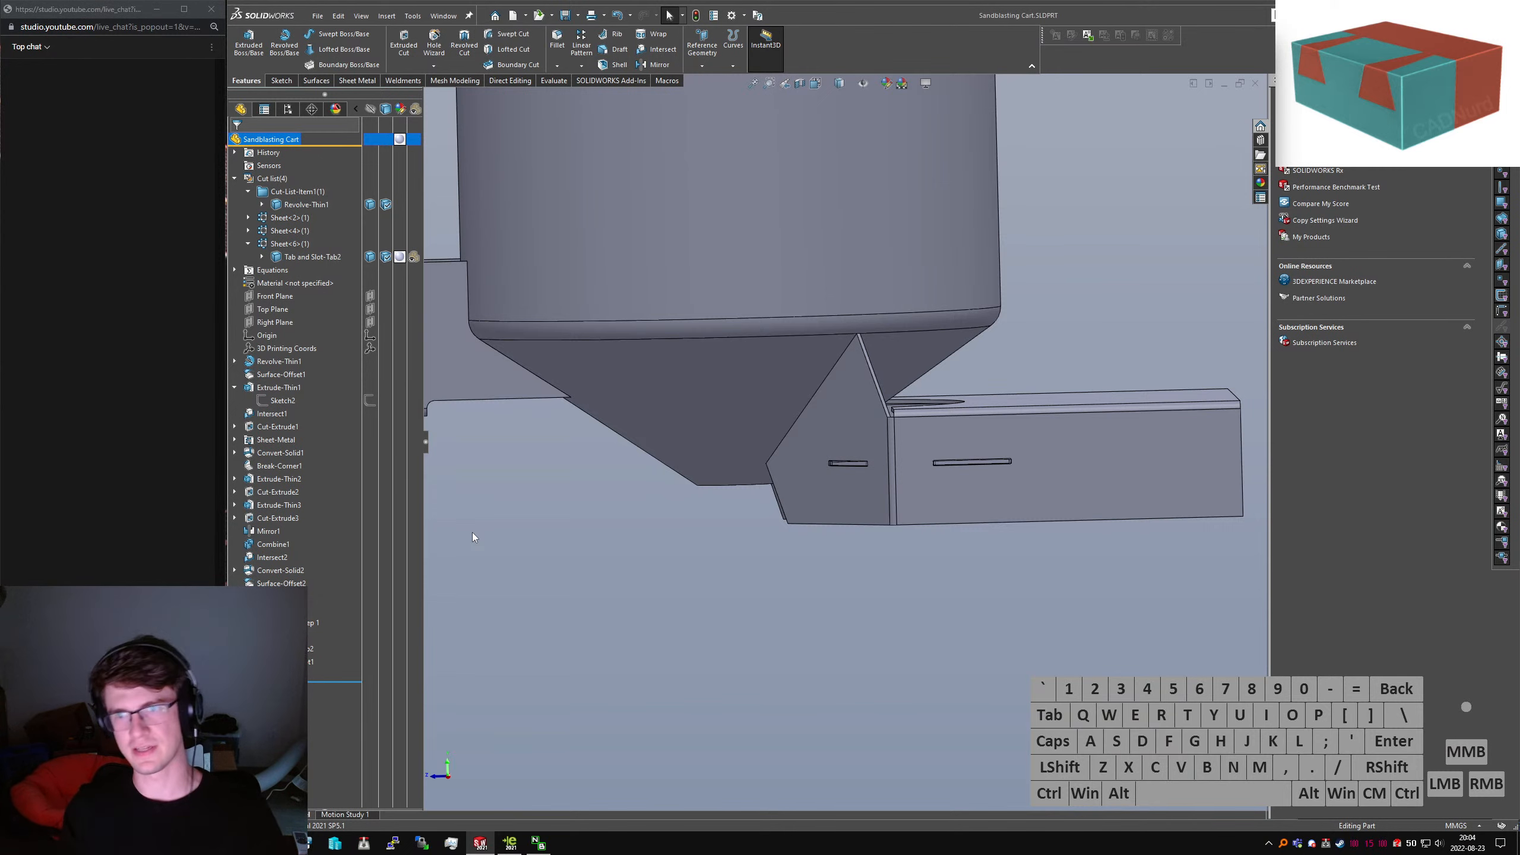
middle_drag(473, 532, 852, 656)
scroll(888, 607, up, 3)
Inspect the finished cart body and hopper bracket from several angles
click(831, 609)
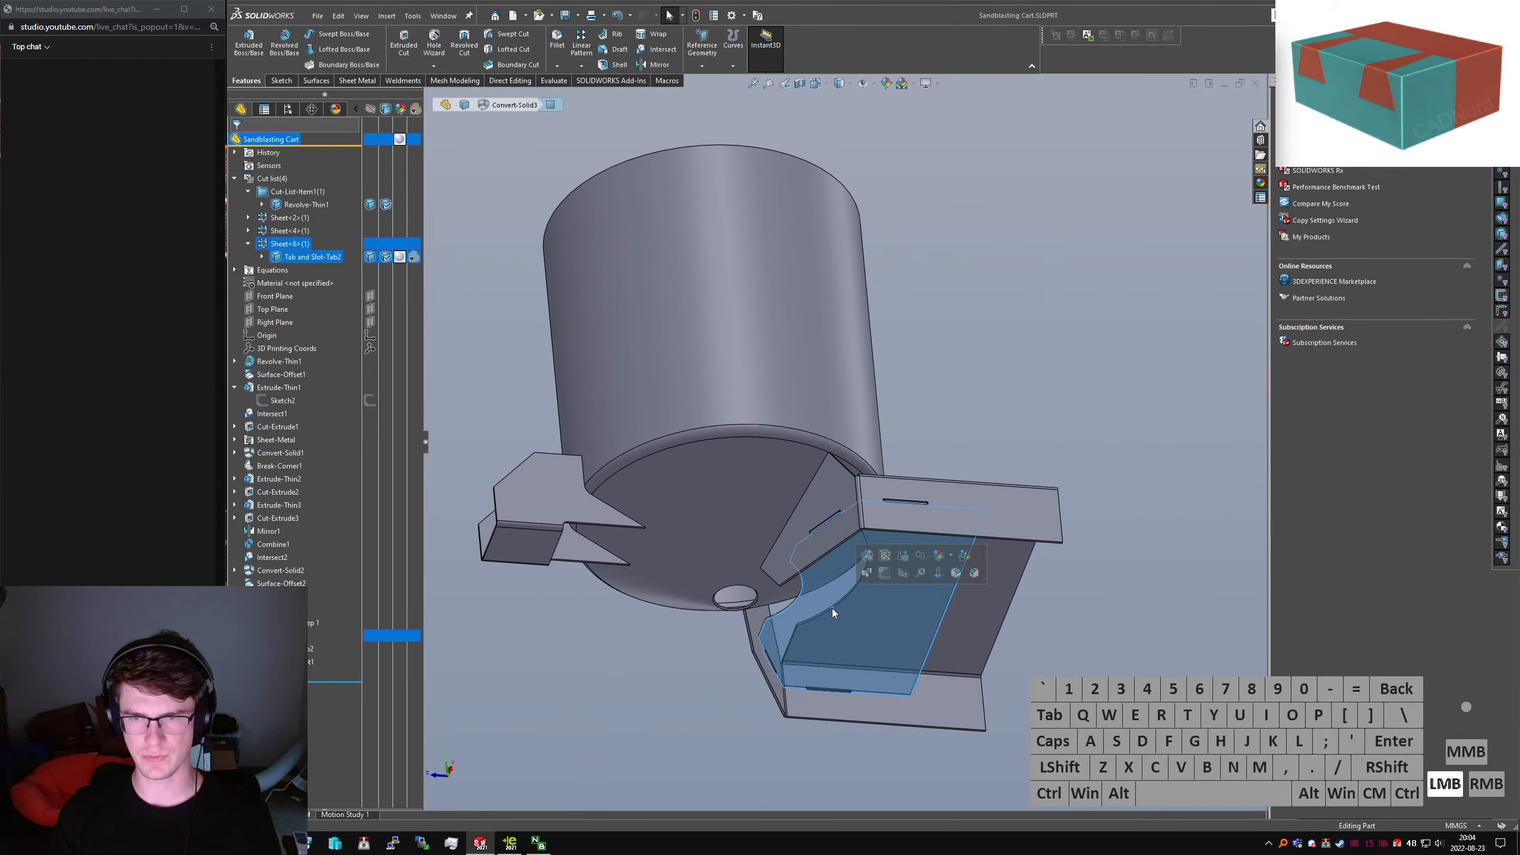
right_click(463, 106)
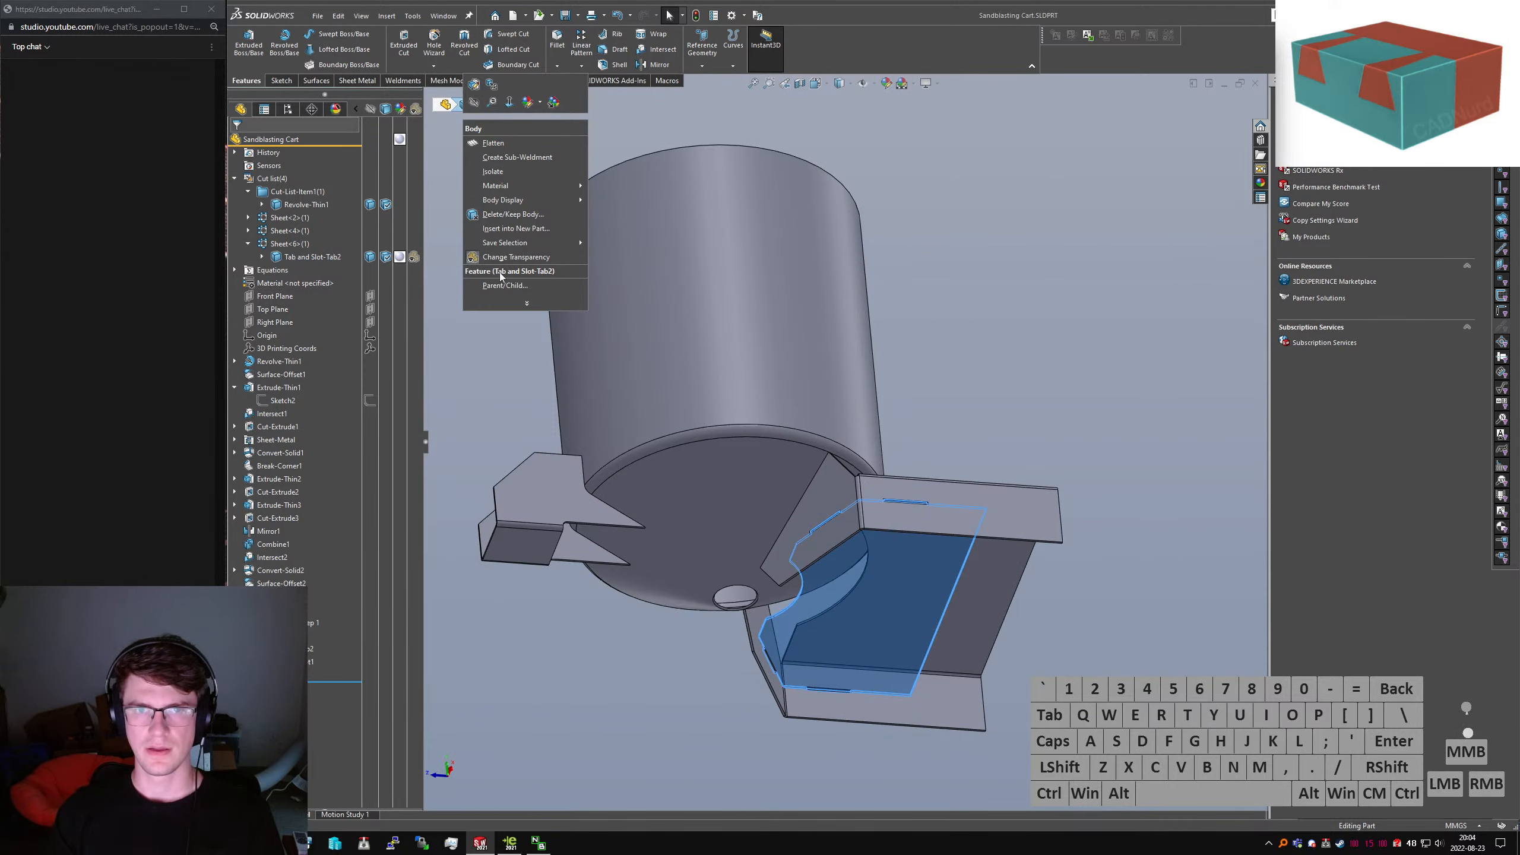
click(1031, 379)
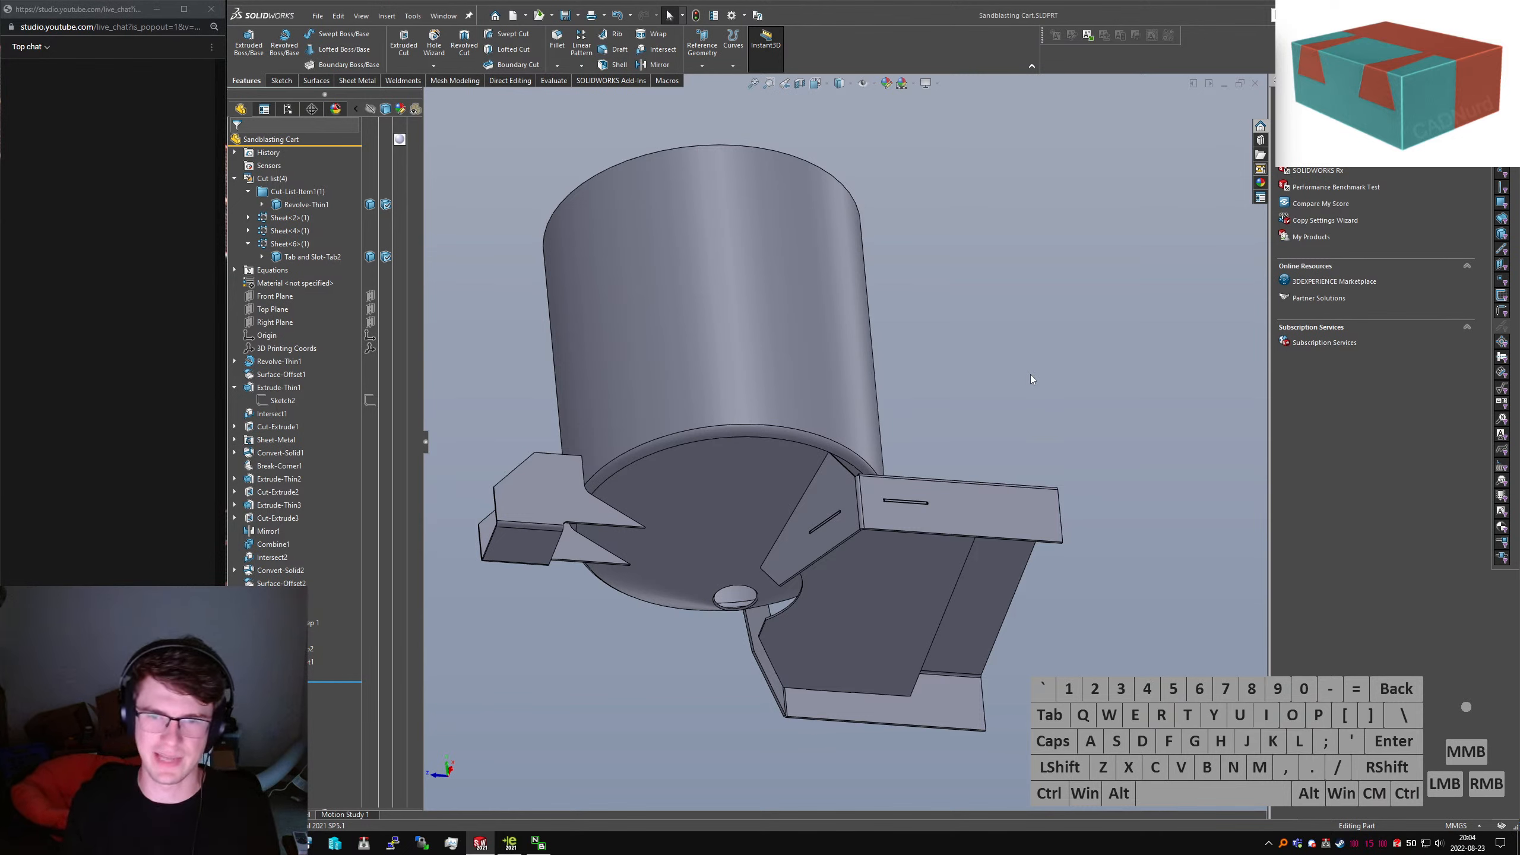
scroll(832, 533, down, 3)
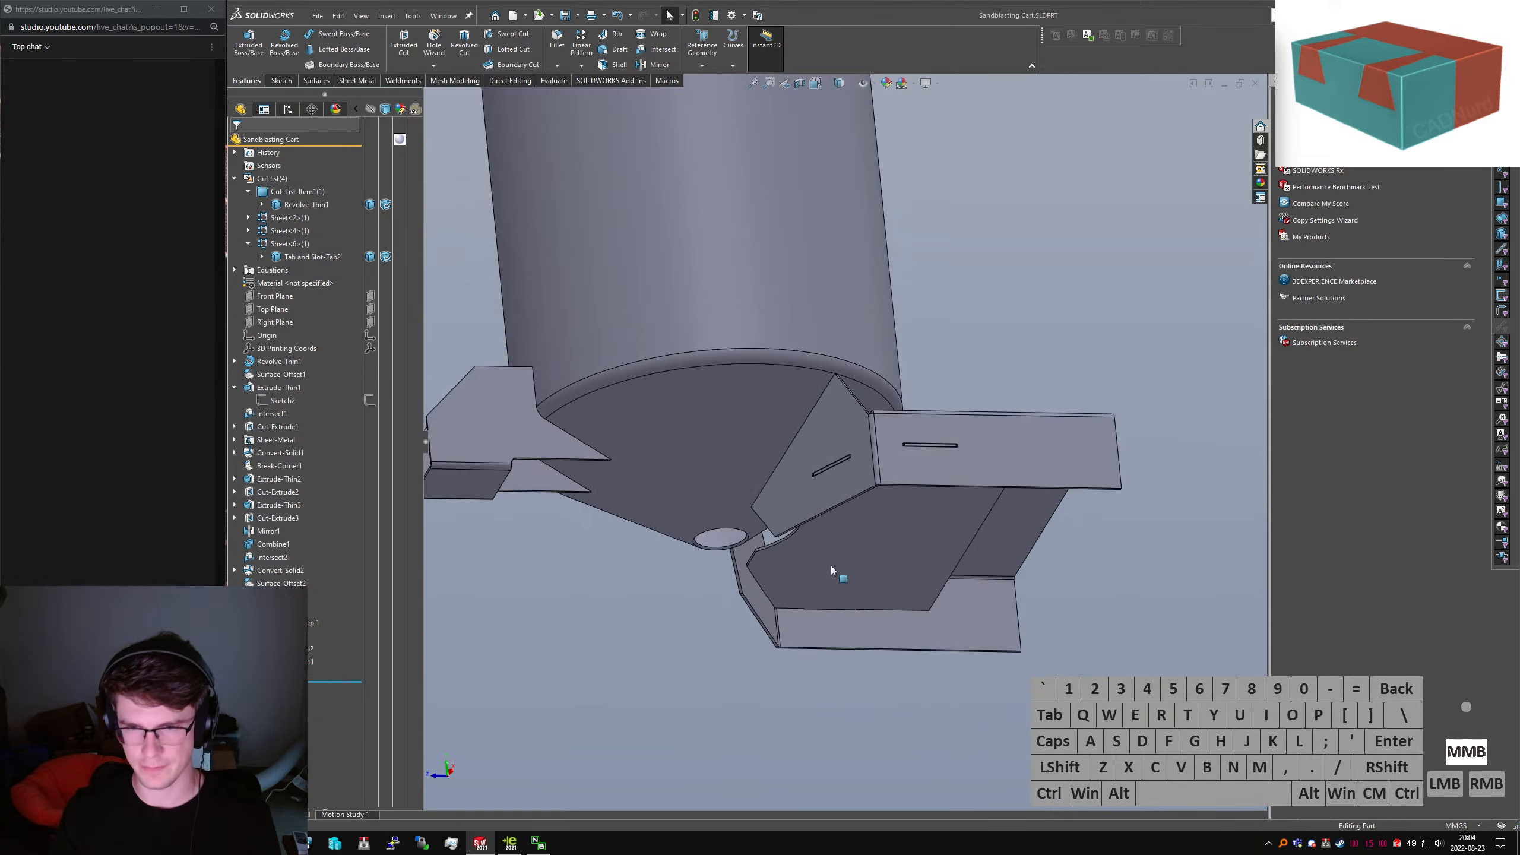
scroll(832, 566, up, 4)
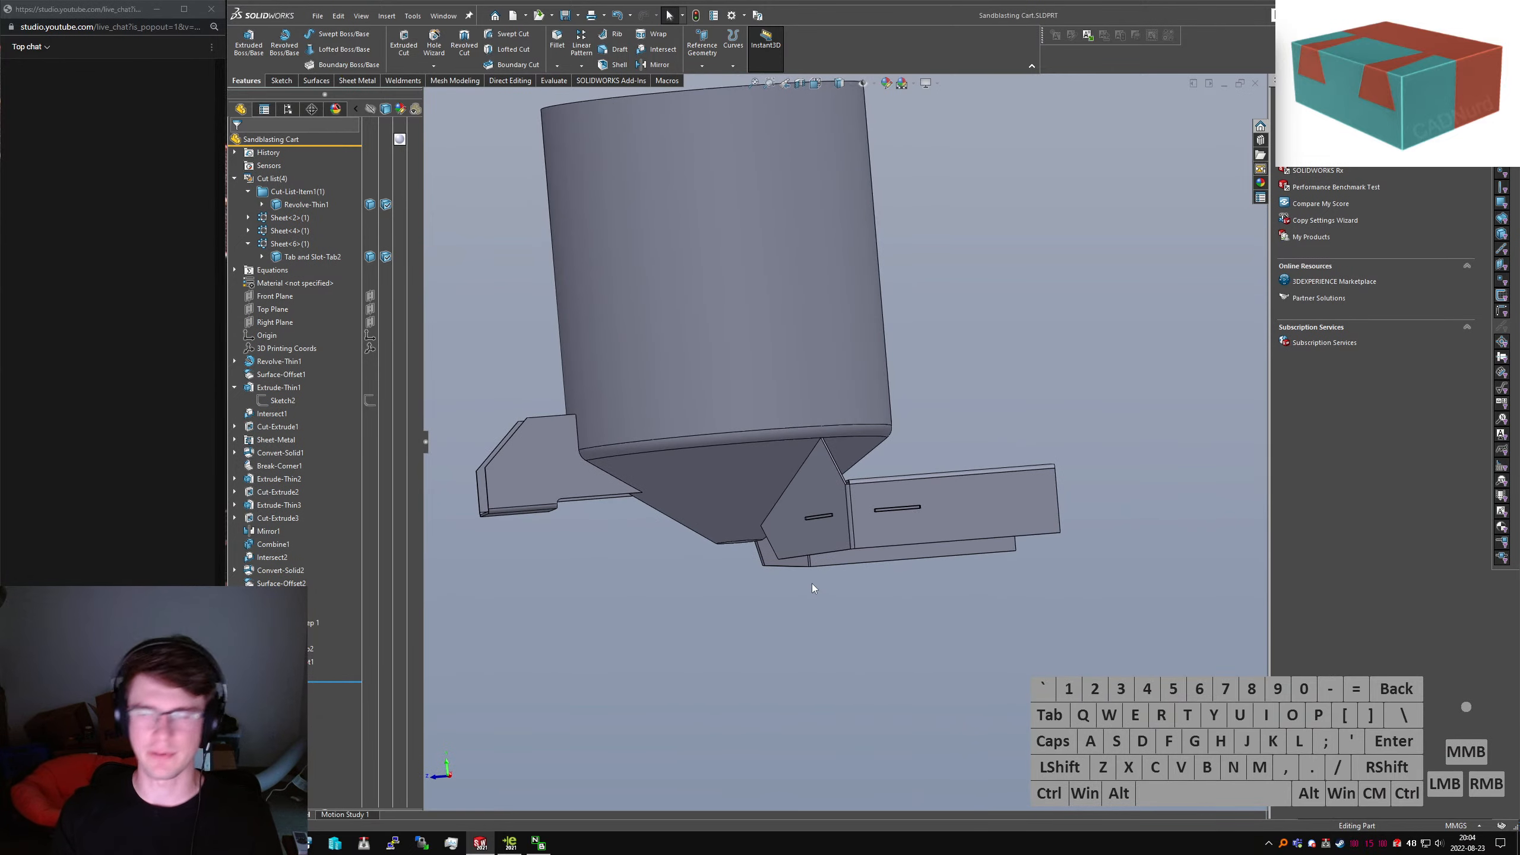
scroll(677, 480, down, 5)
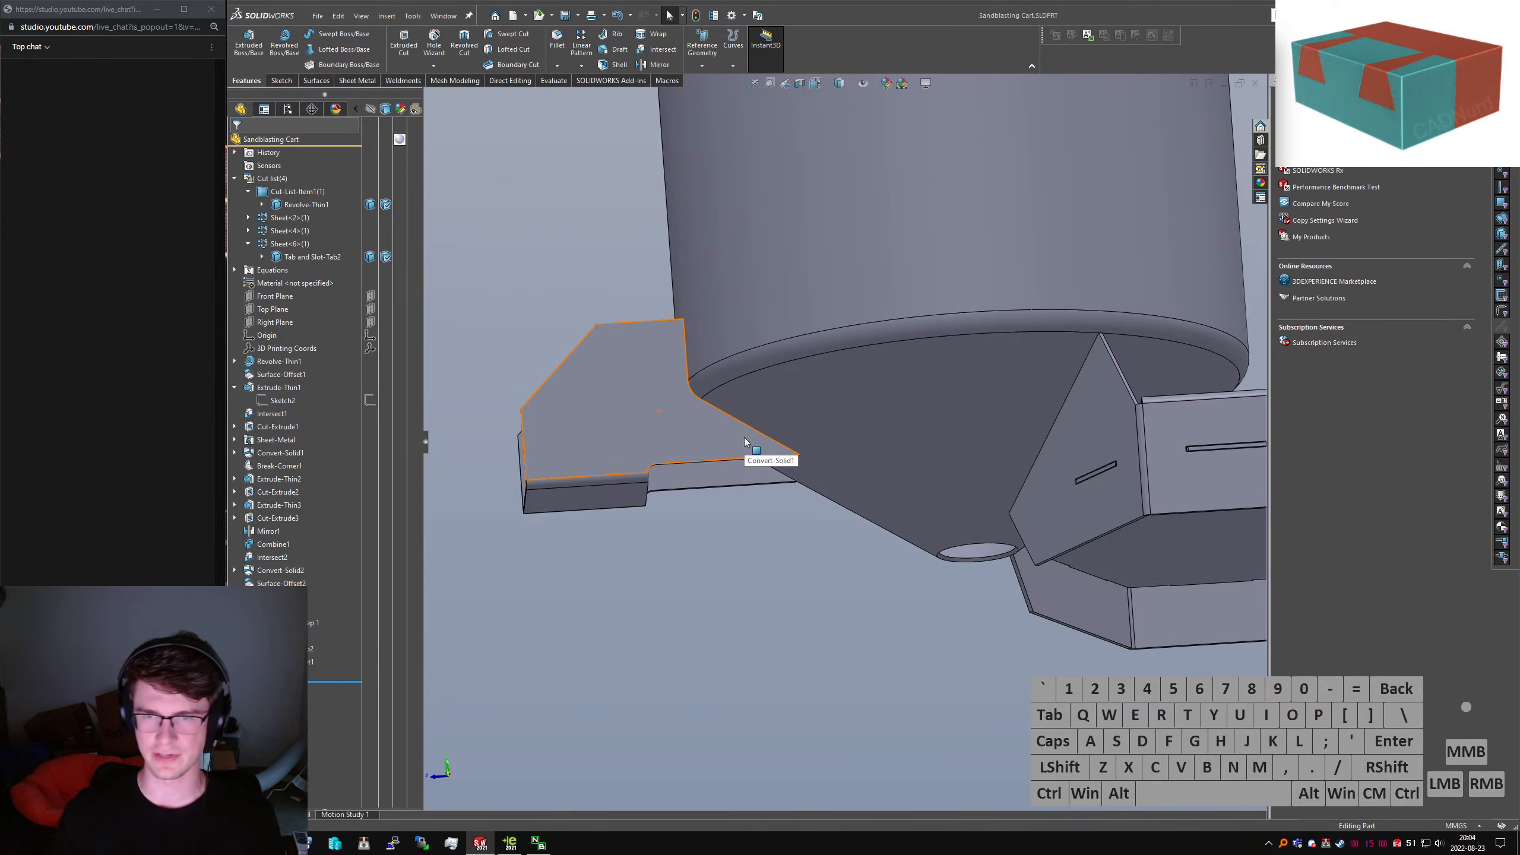
middle_drag(798, 449, 875, 594)
scroll(895, 506, up, 2)
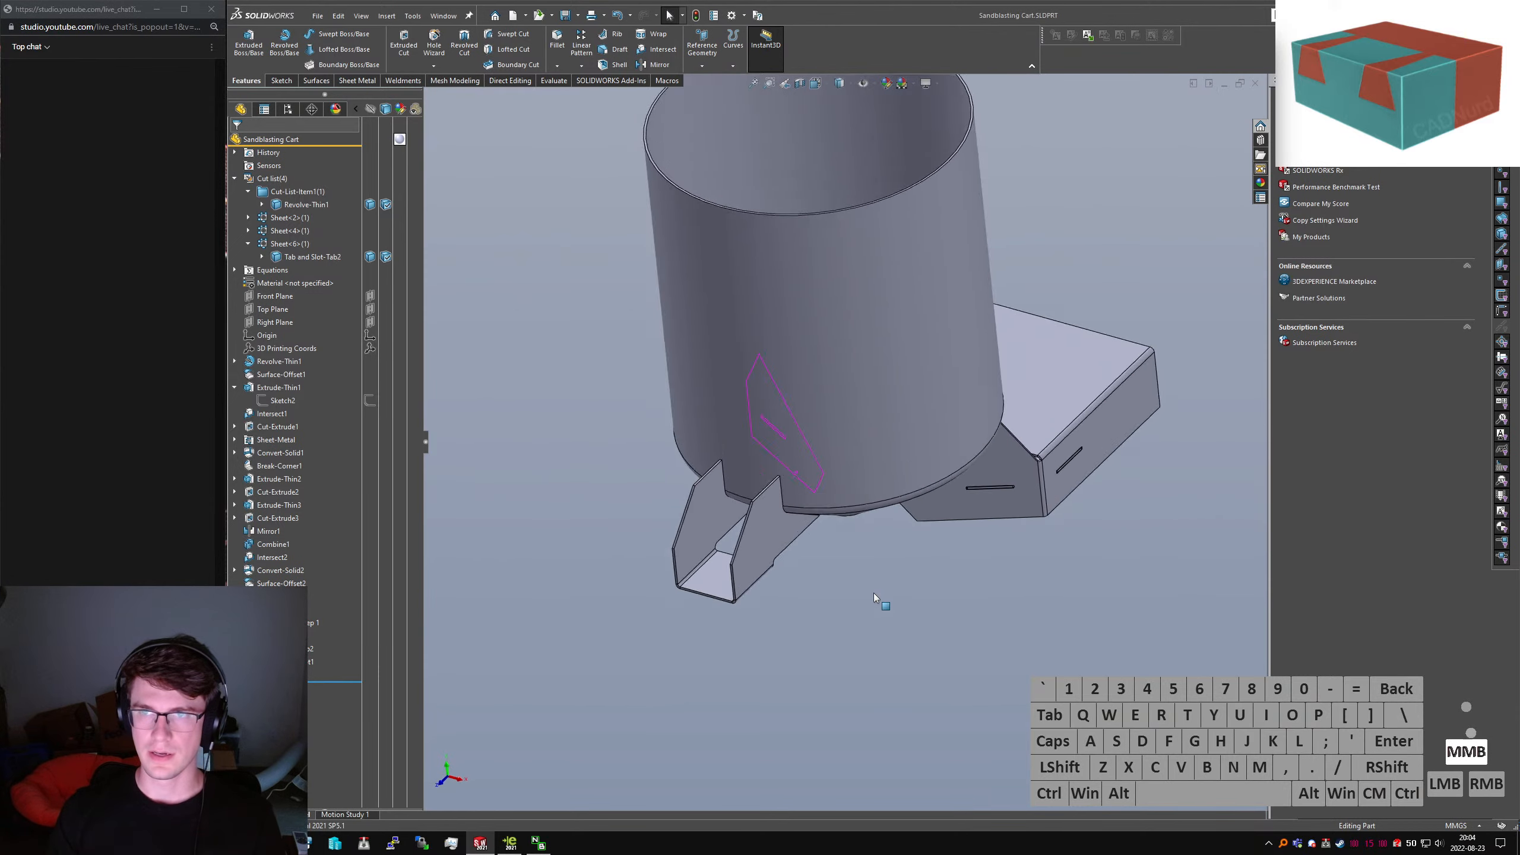
scroll(865, 539, up, 4)
scroll(847, 335, down, 2)
middle_drag(847, 336, 872, 399)
click(1074, 393)
Save the part and collapse Extrude-Thin1 in the FeatureManager tree
key(ctrl+s)
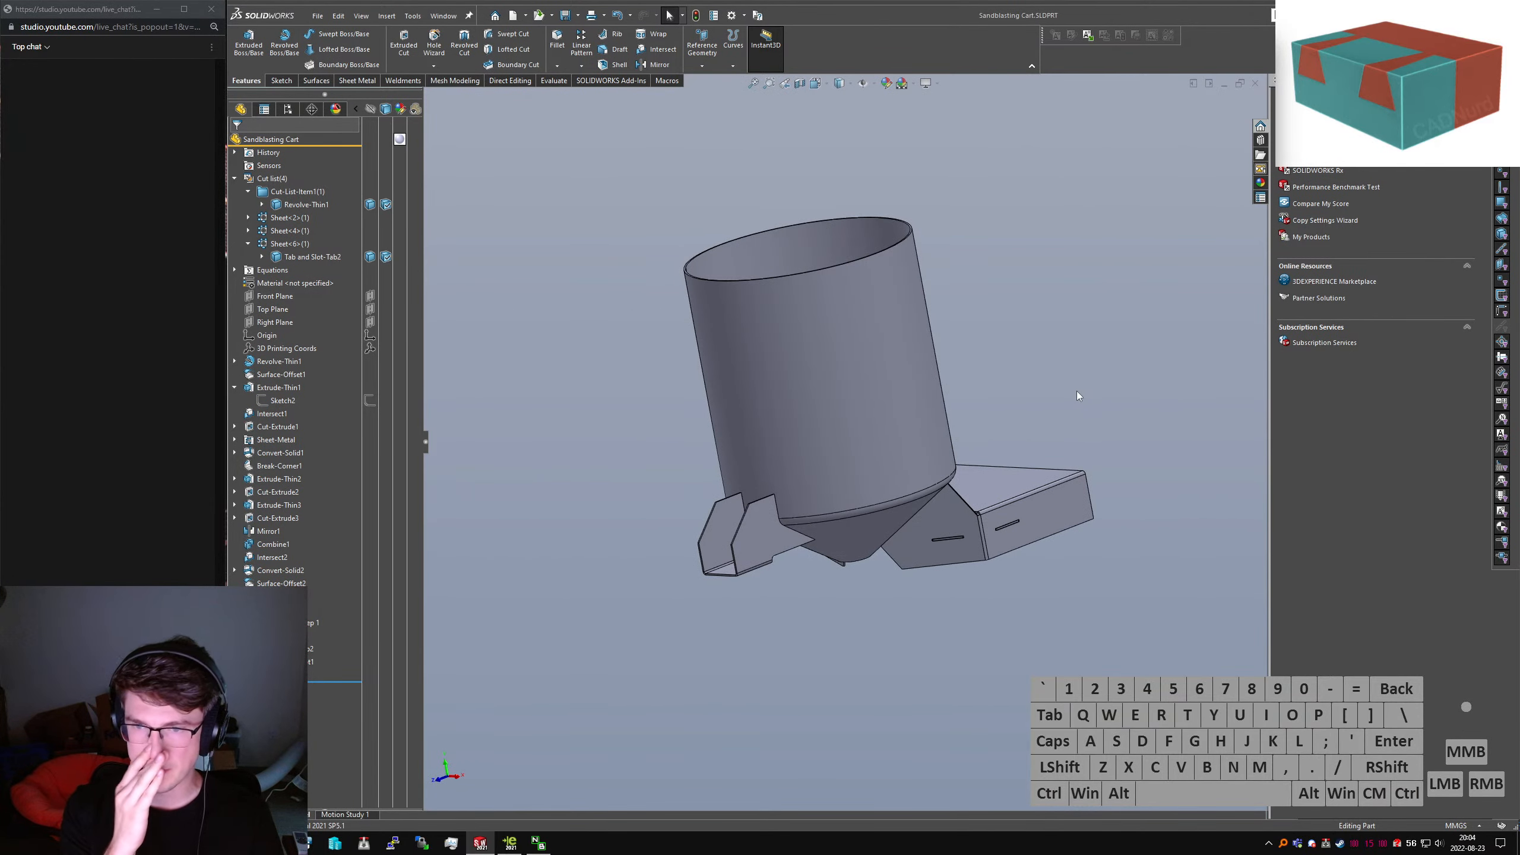
middle_drag(811, 464, 968, 530)
click(986, 436)
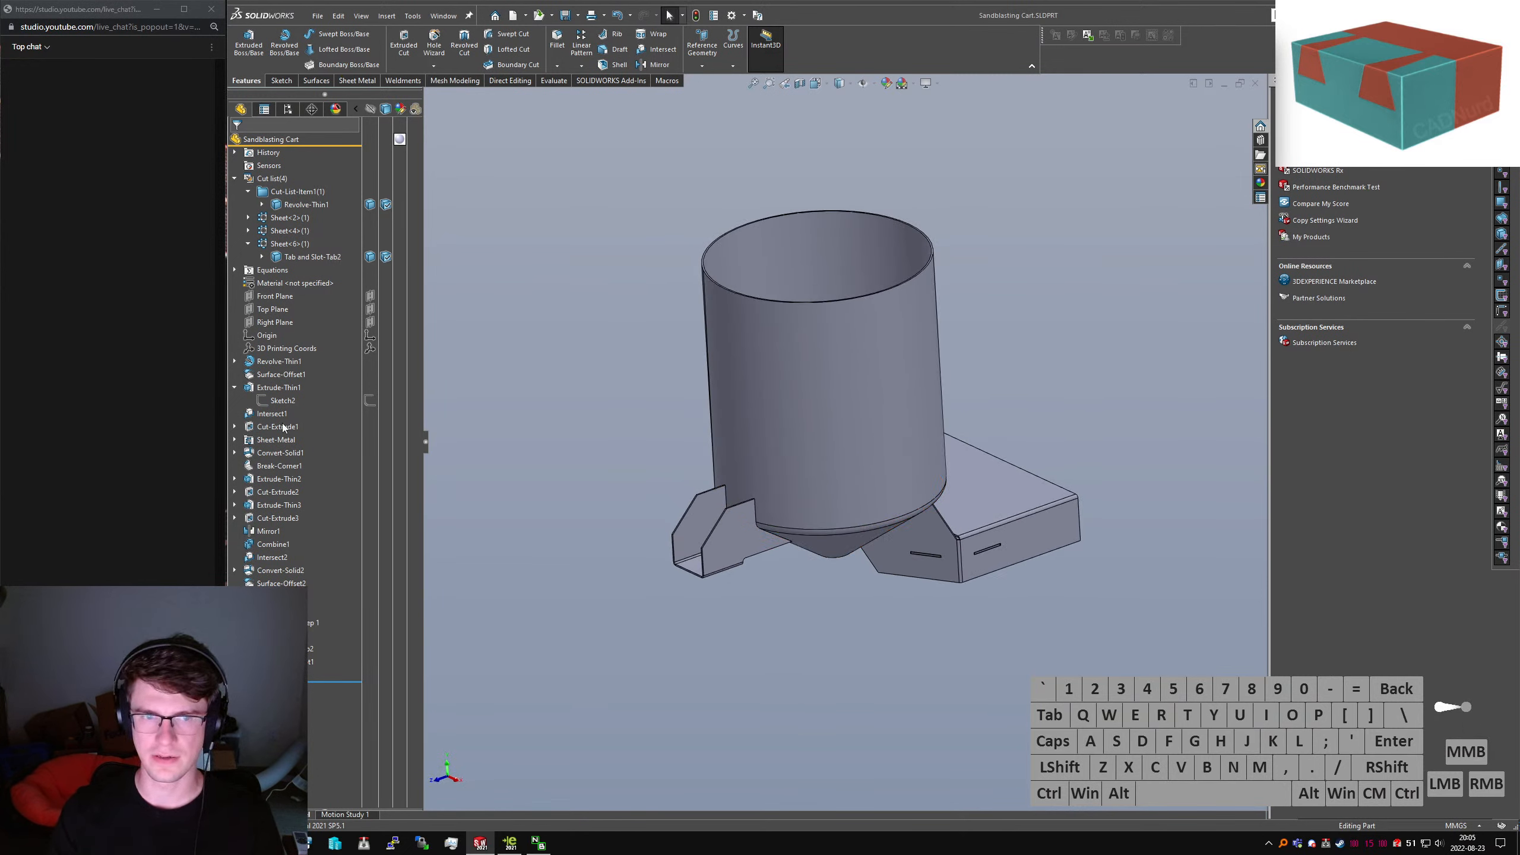
click(234, 387)
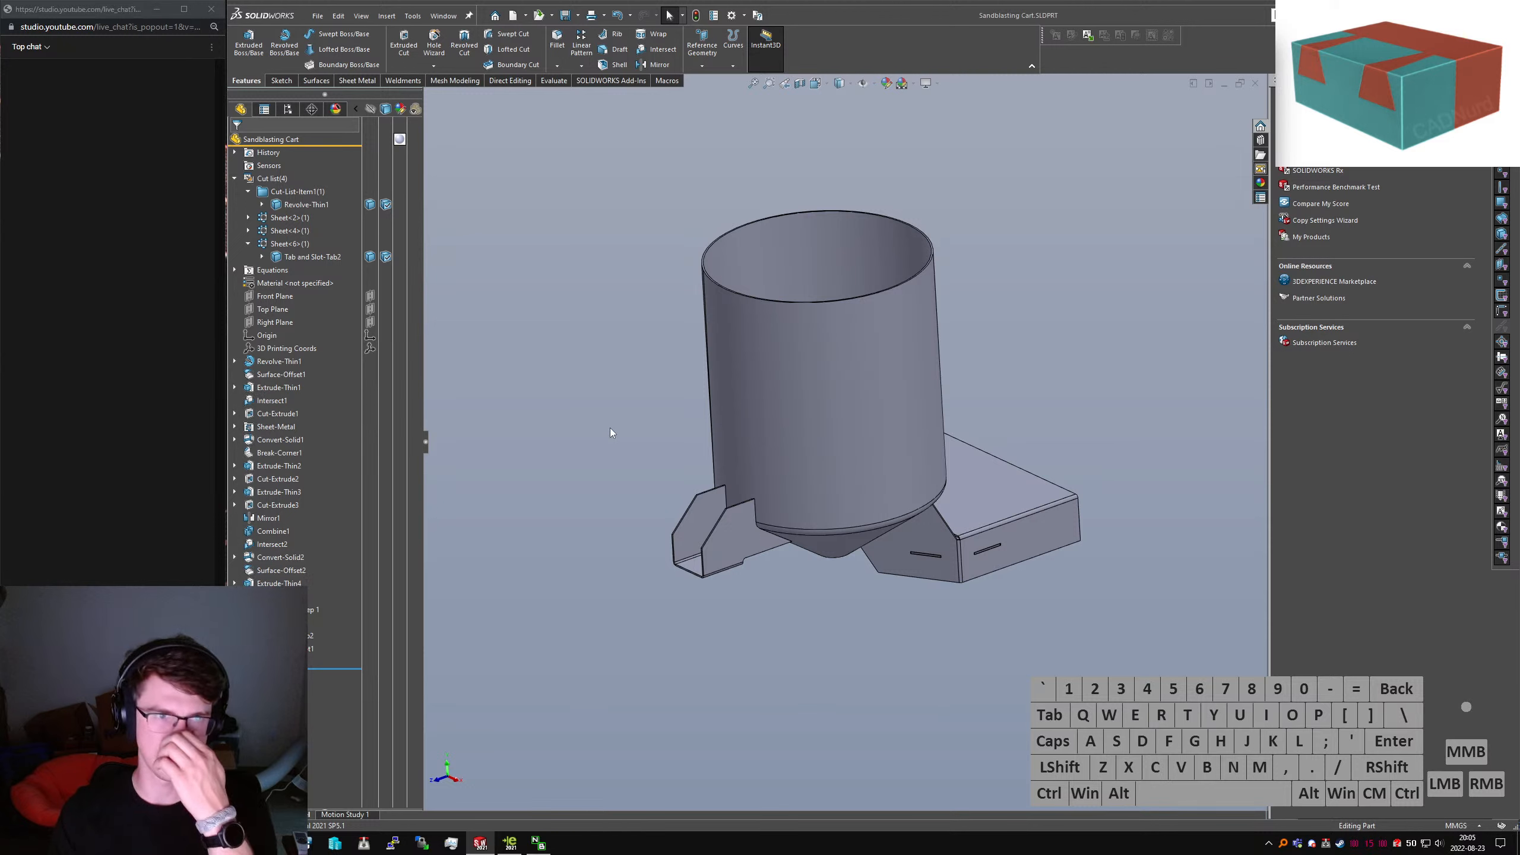